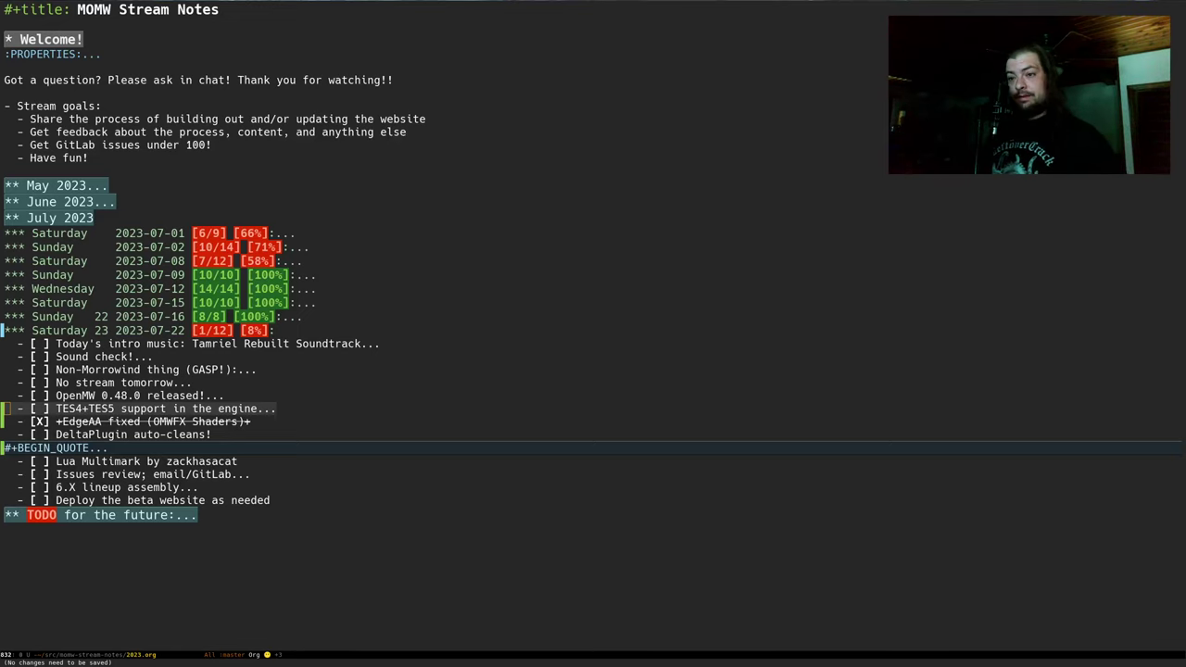
Check off the Today's intro music and Sound check! items, bringing the list to 3/12 (25%)
key("Up")
key("Up")
key("Up")
key("Up")
key("Up")
key("Up")
key("Up")
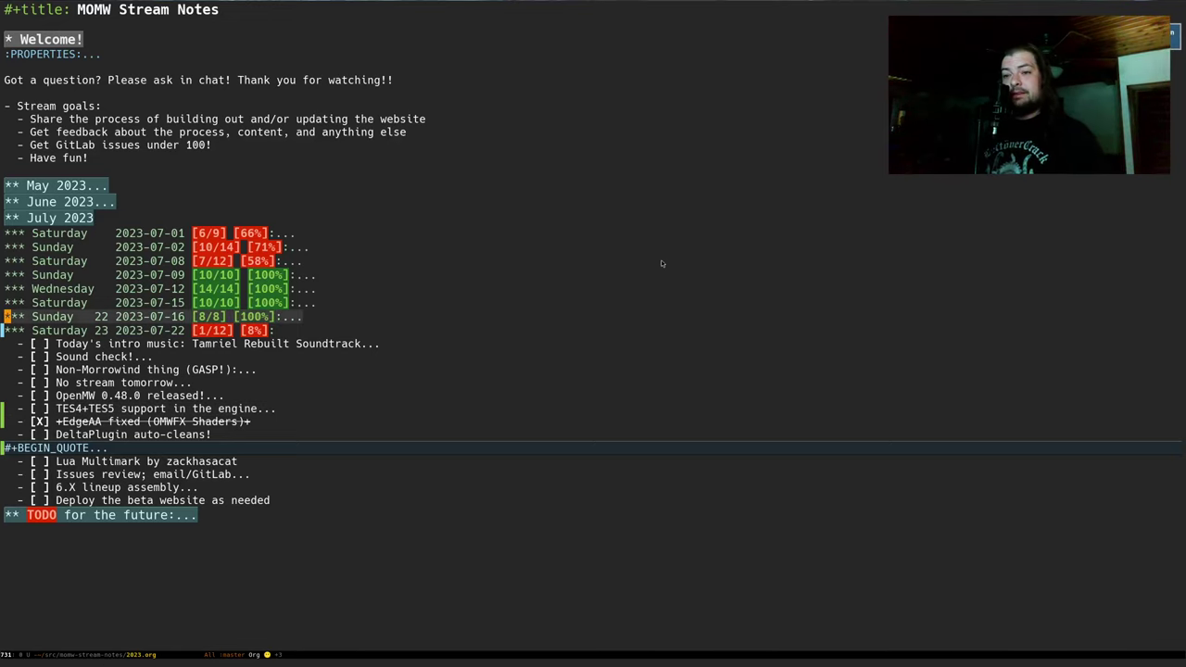
key("Down")
key("Down")
key("Tab")
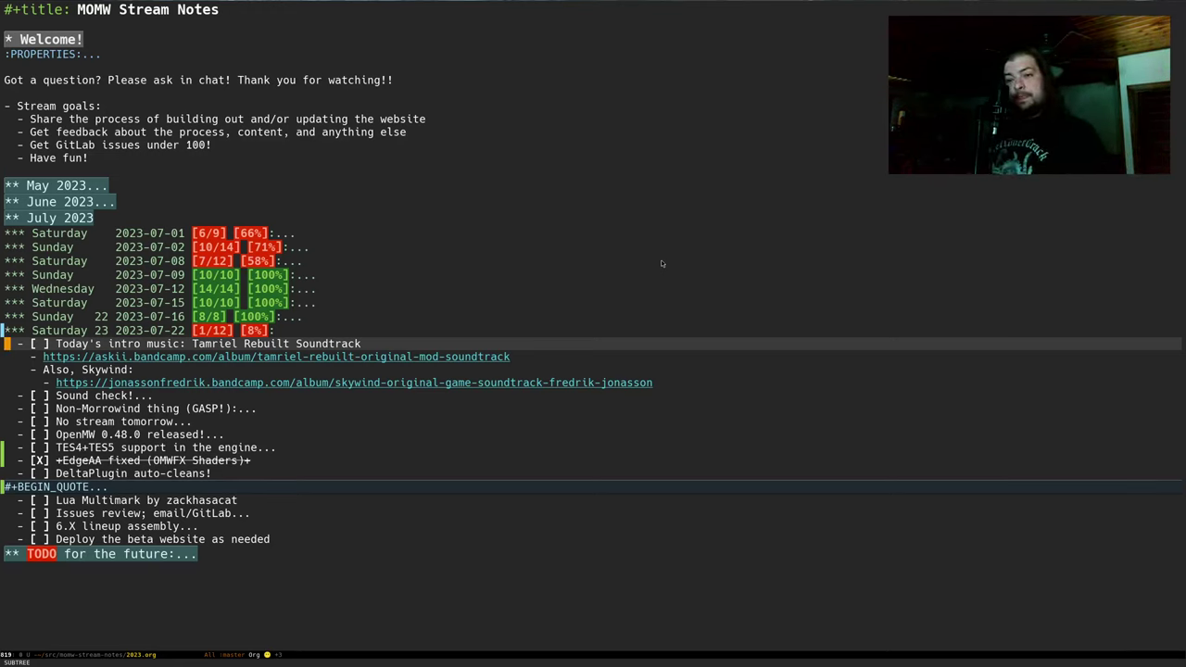
key("ctrl+c")
key("ctrl+c")
key("Down")
key("Down")
key("Down")
key("Down")
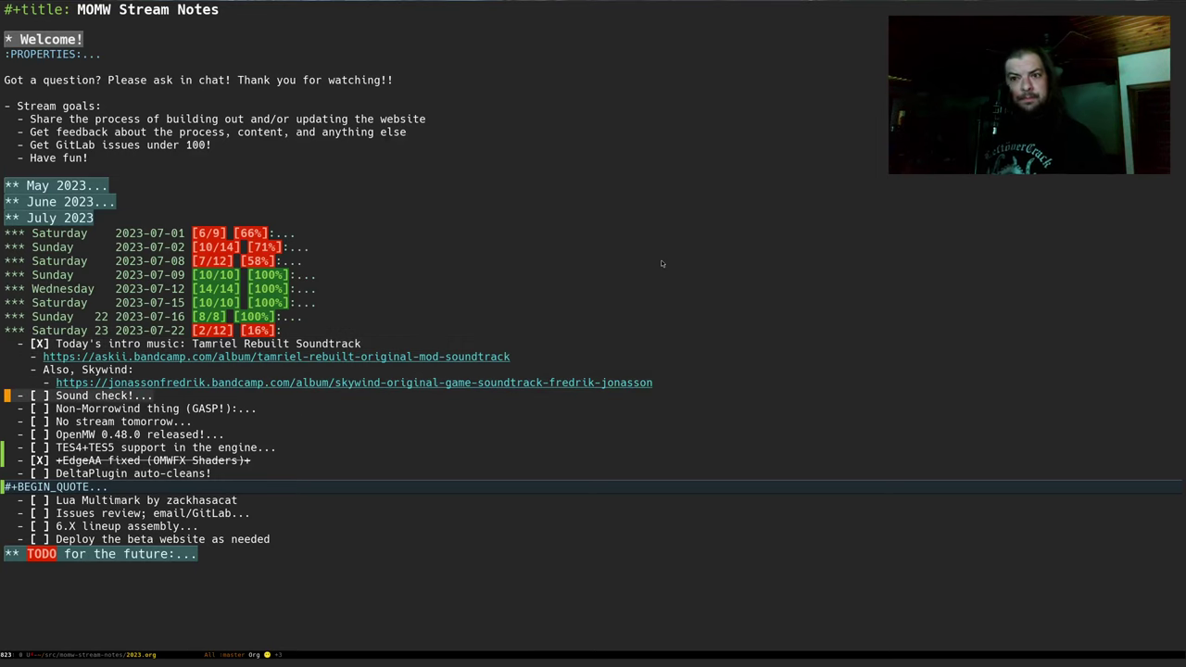
key("Tab")
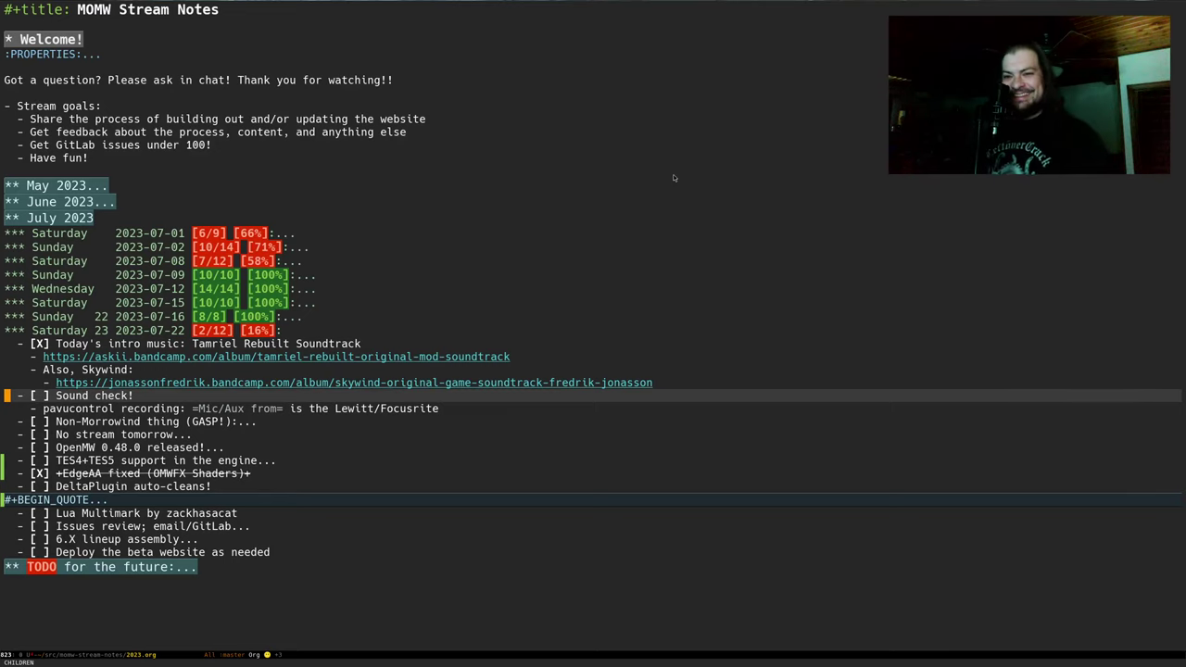
key("ctrl+c")
key("ctrl+c")
key("Tab")
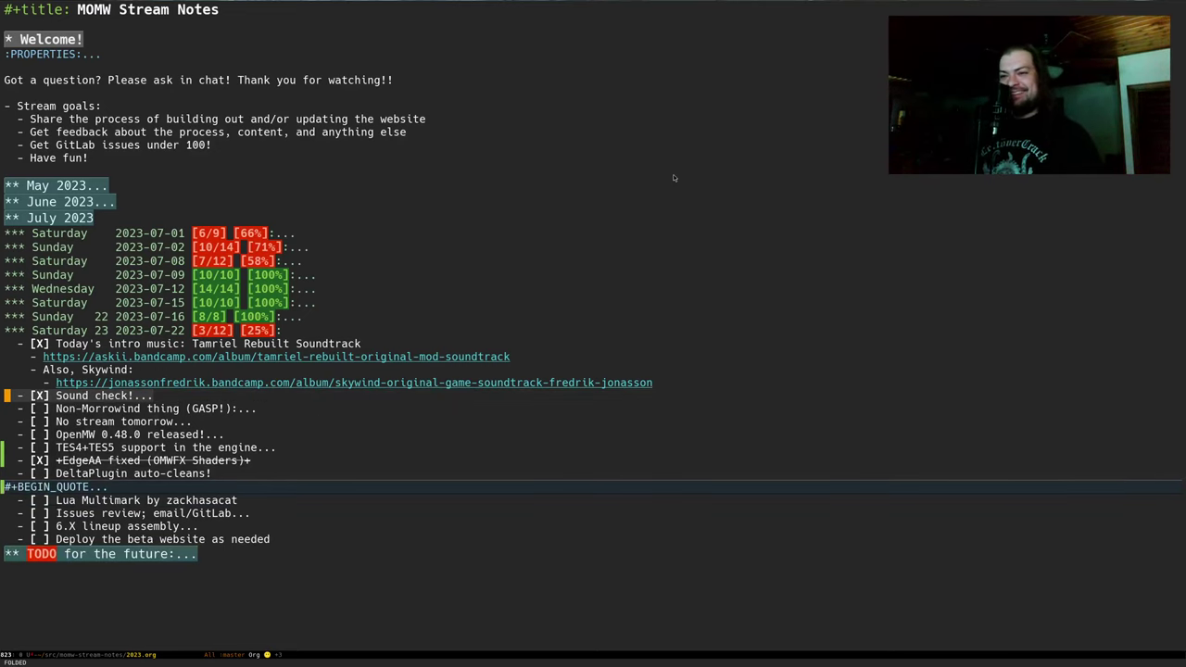
Copy the romhacking.net/hacks/6140 link from the Non-Morrowind thing item and bring up Firefox
key("Down")
key("Tab")
key("Down")
key("Right")
key("Right")
key("Right")
key("Right")
key("Right")
key("Right")
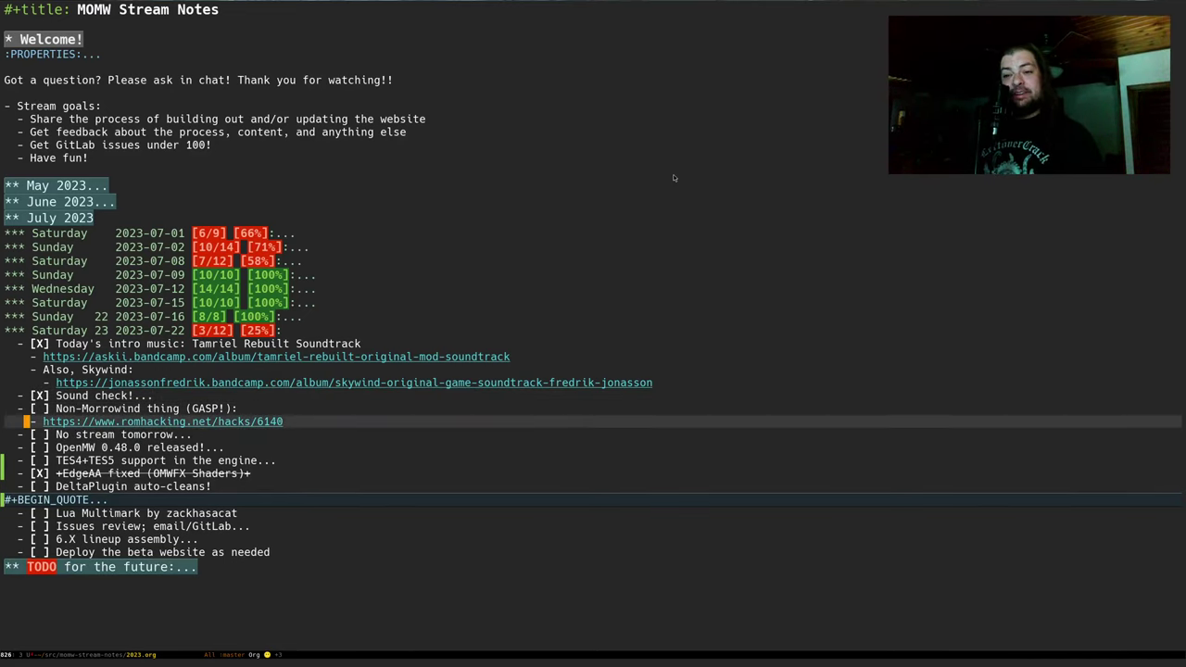
key("ctrl+space")
key("ctrl+e")
key("alt+w")
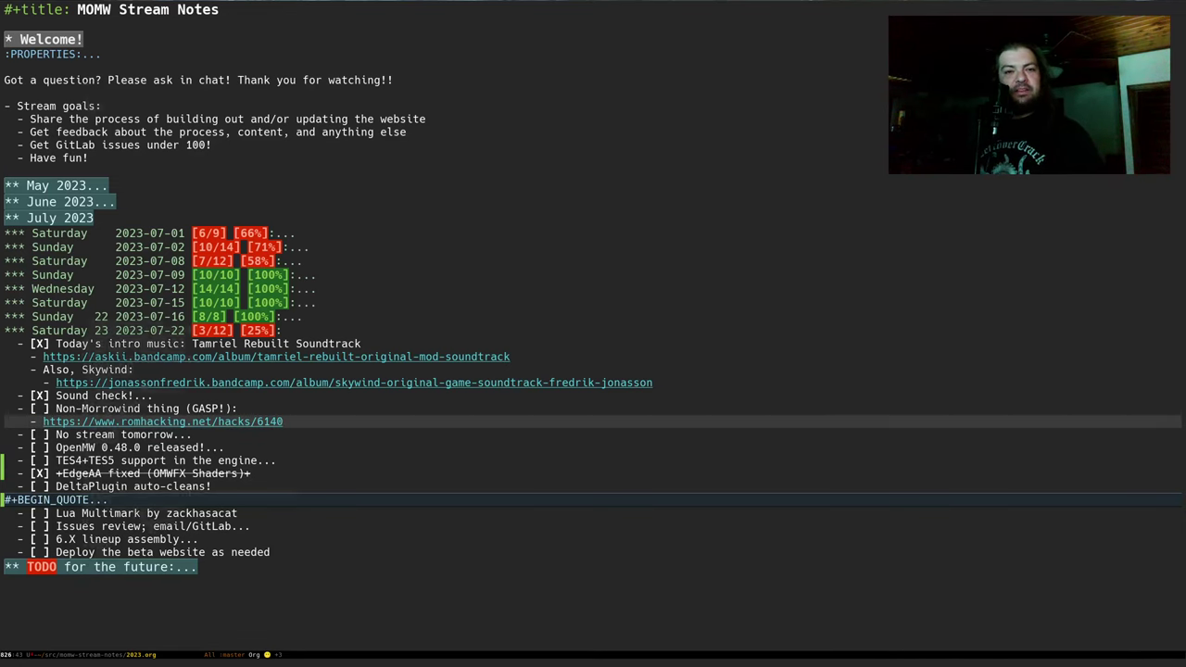
key("alt+Tab")
key("ctrl+t")
Load the copied romhacking.net/hacks/6140 address and scroll the MOTHER 2: Perfect Edition page
key("ctrl+v")
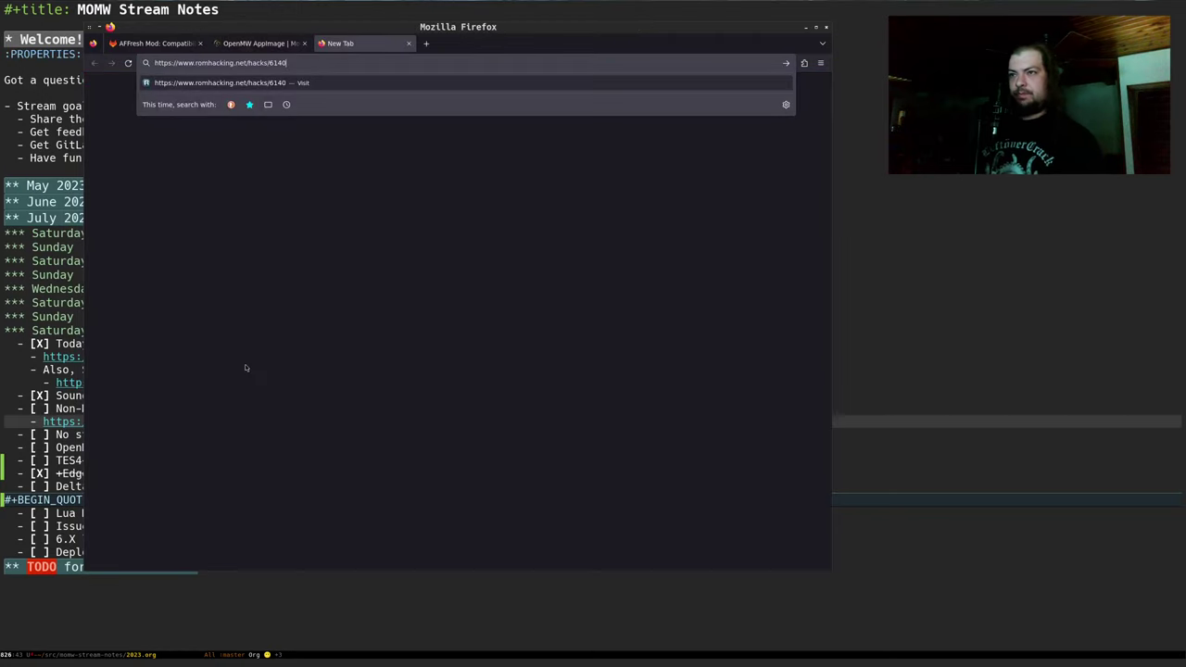
key("Return")
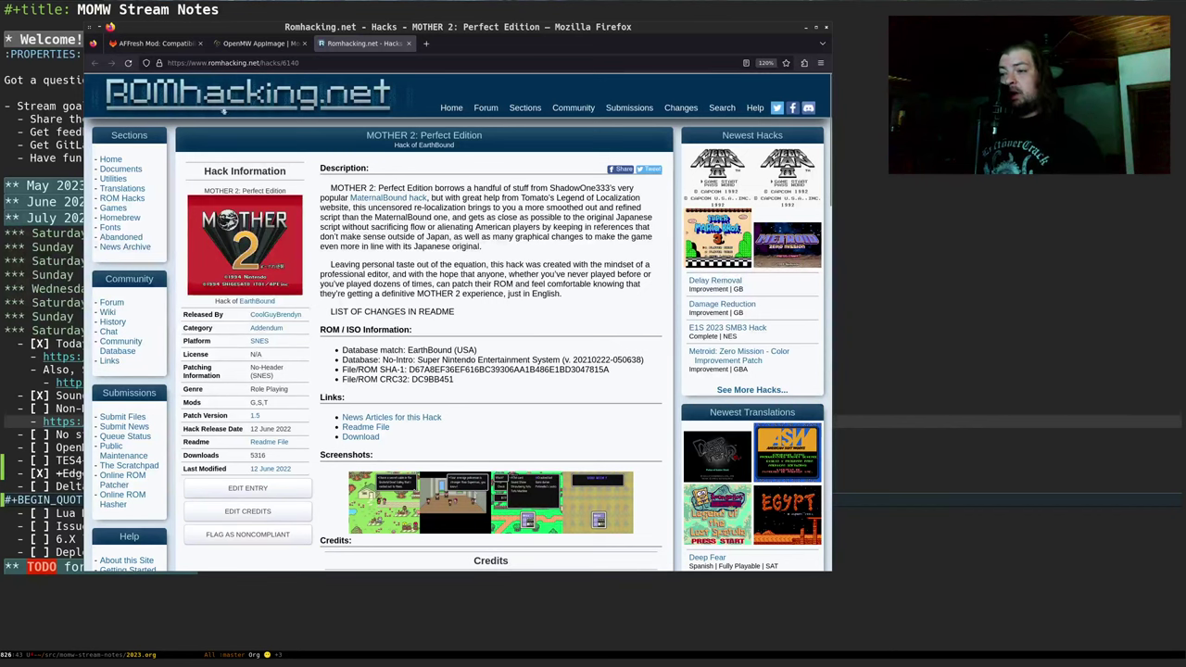
scroll(483, 285, "down", 3)
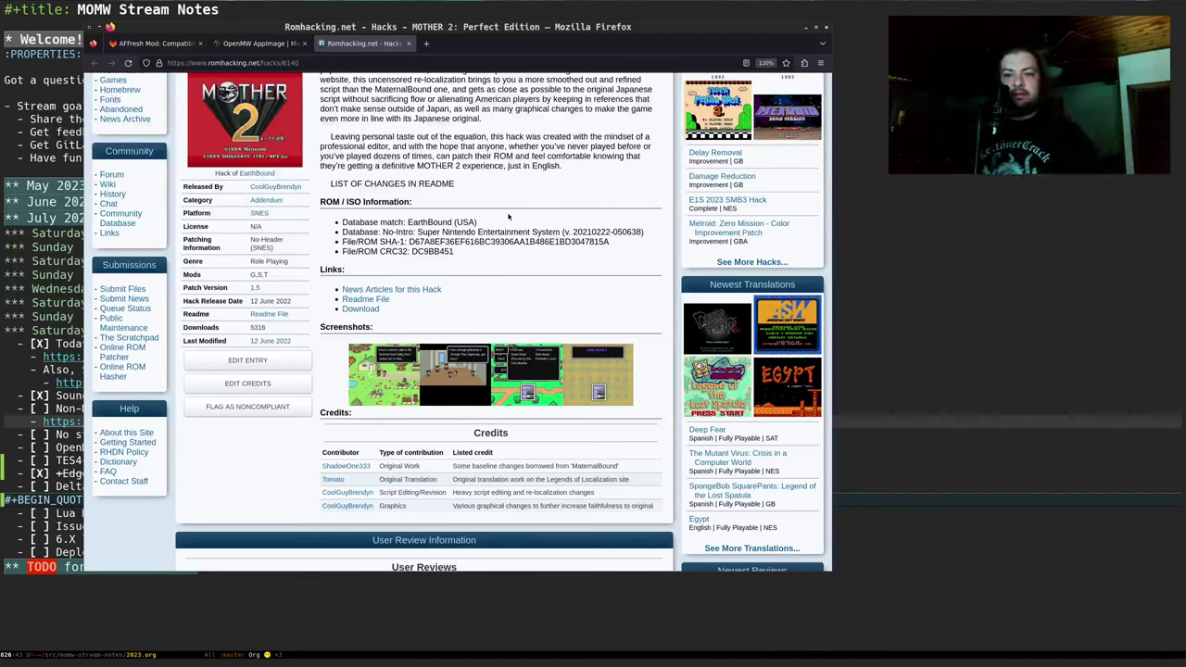
Review the MOTHER 2 page, then enter romhacking.net/hacks/6951 in a new tab
scroll(507, 216, "down", 1)
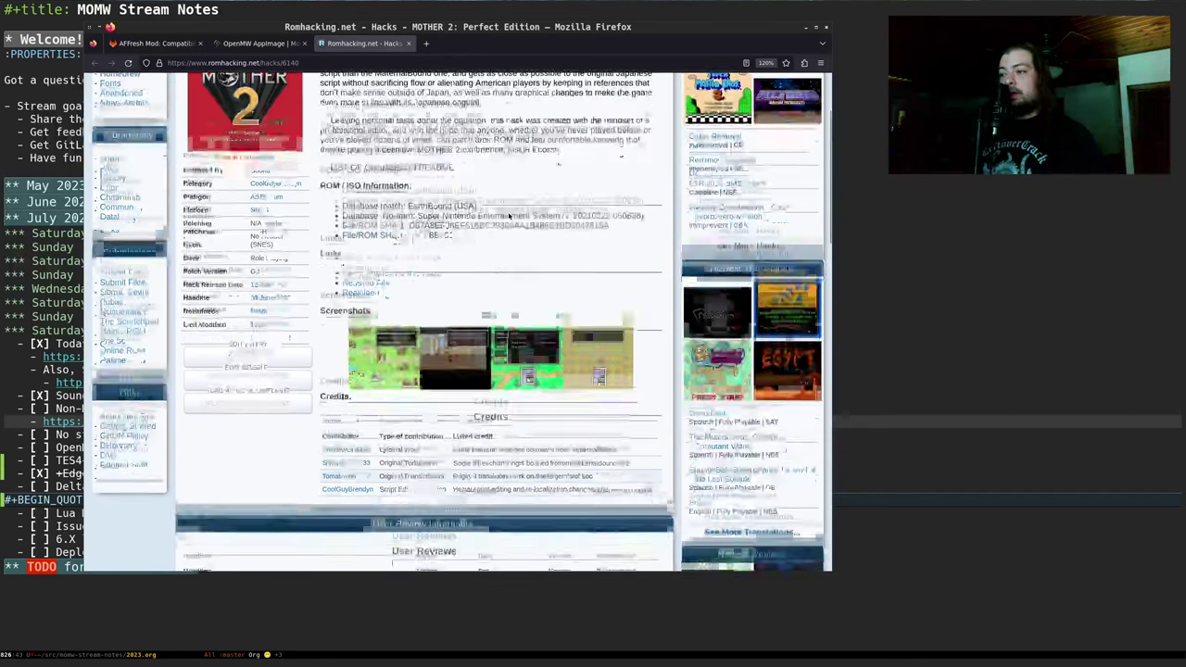
scroll(508, 216, "up", 3)
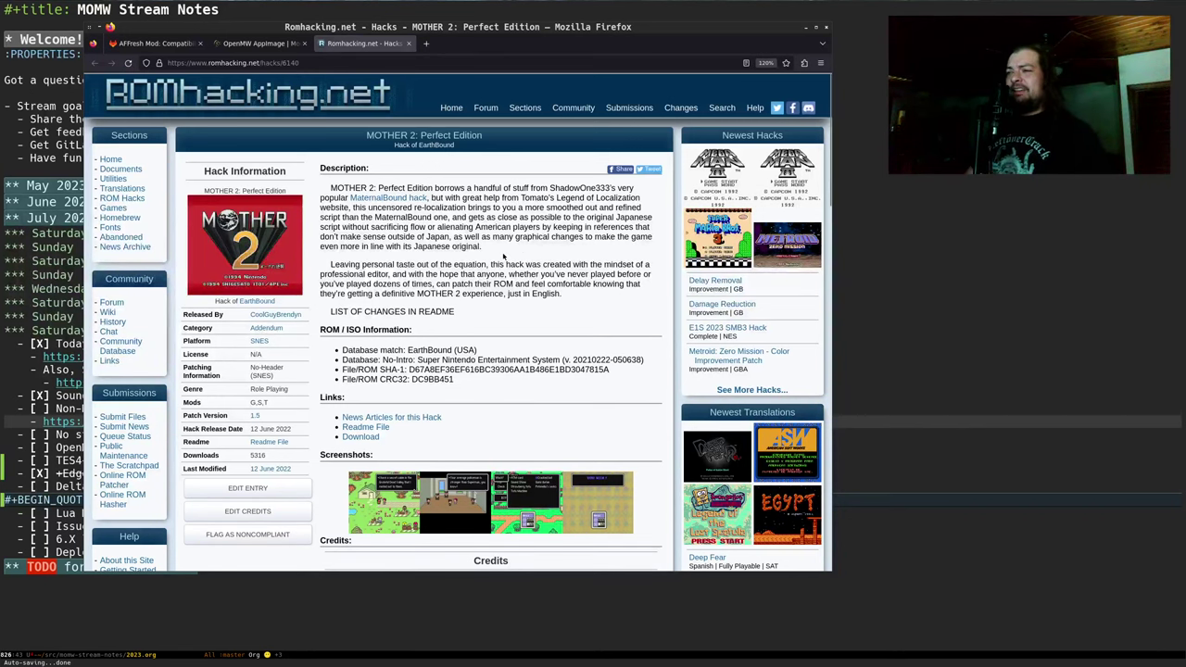
scroll(503, 257, "down", 3)
scroll(503, 257, "up", 3)
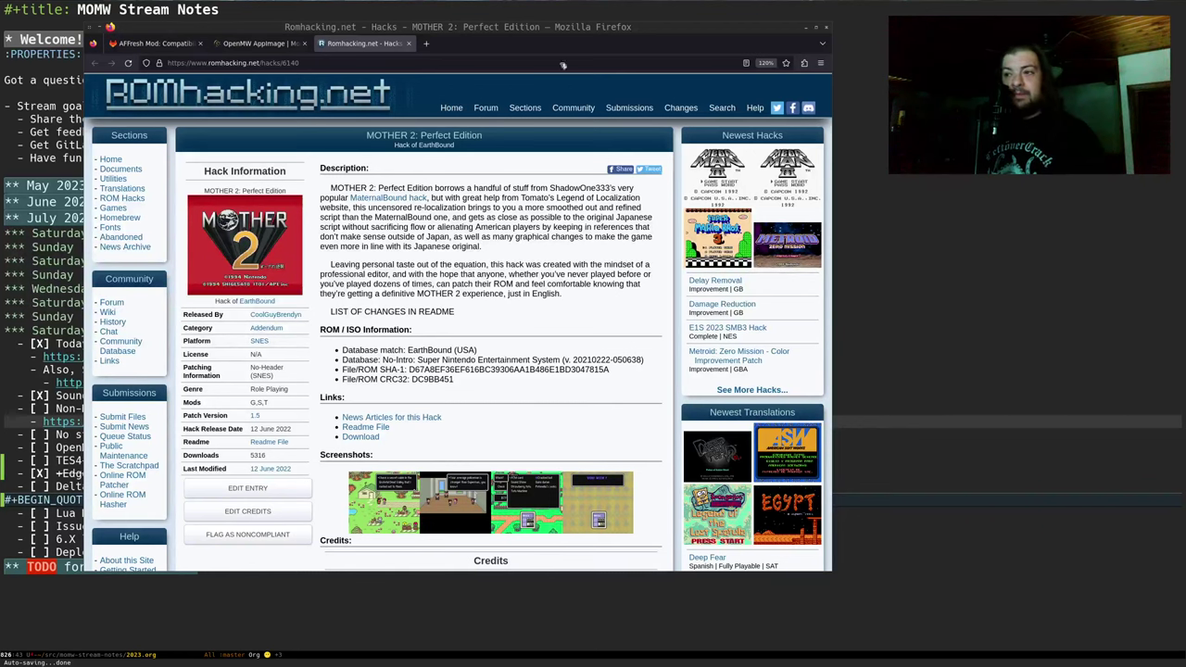
key("ctrl+t")
key("ctrl+v")
Load and read the Mother 3 High-Quality Sound Mixing hack page, then close it
key("Return")
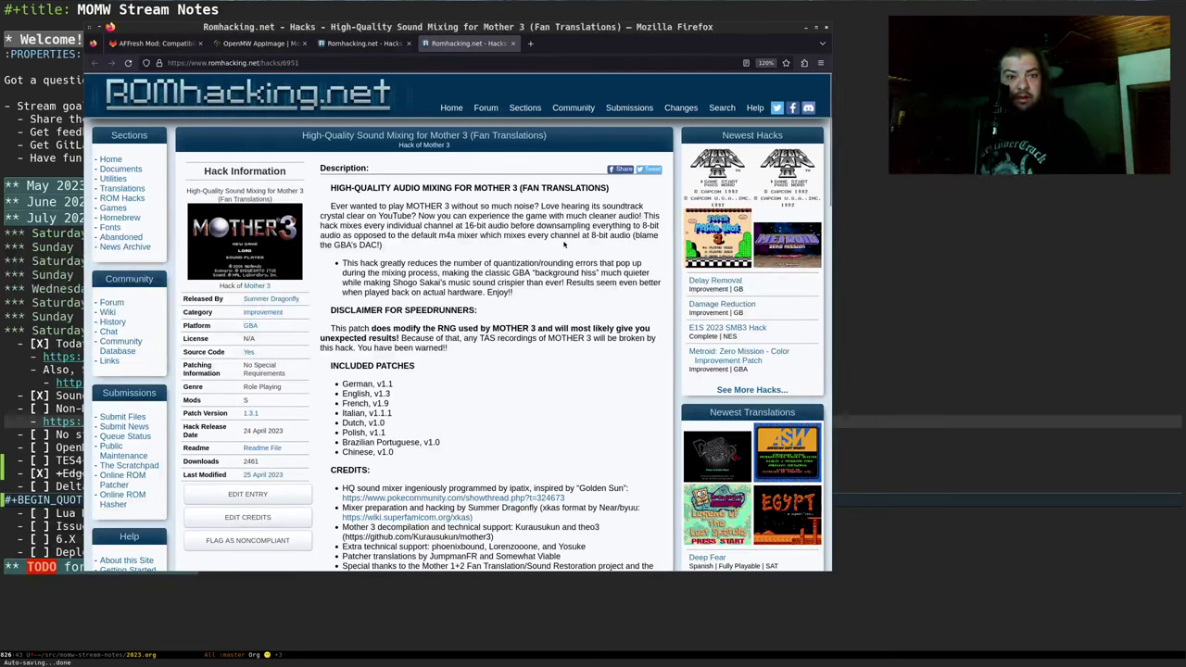
scroll(546, 297, "down", 1)
scroll(532, 343, "up", 1)
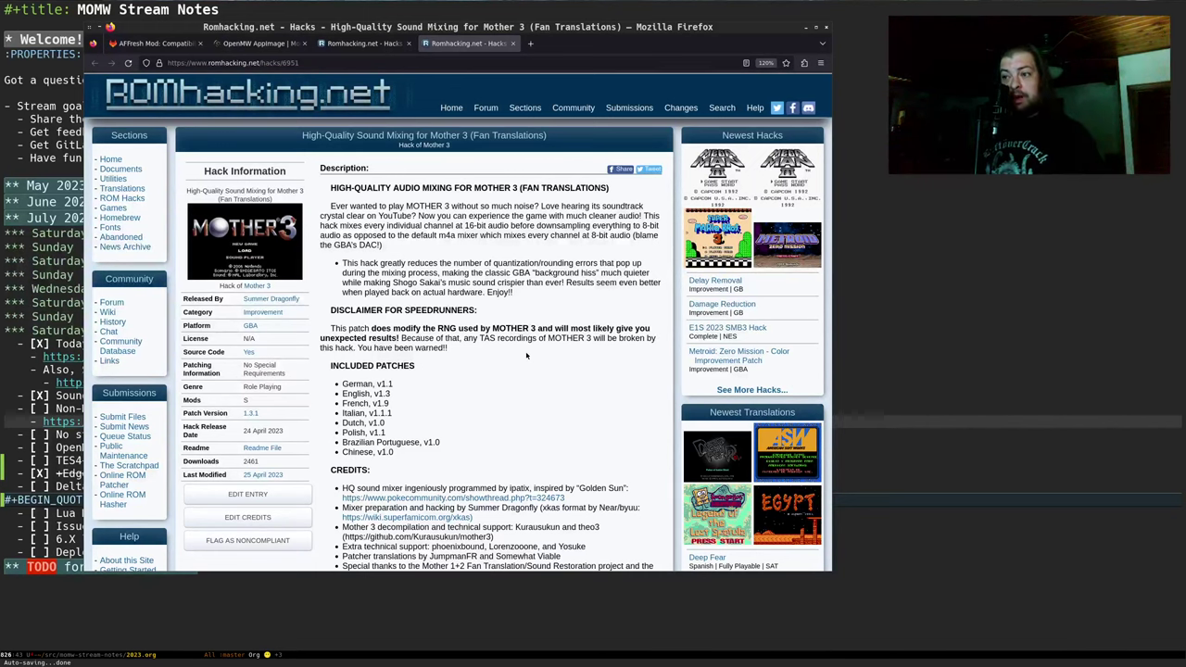
scroll(526, 355, "down", 2)
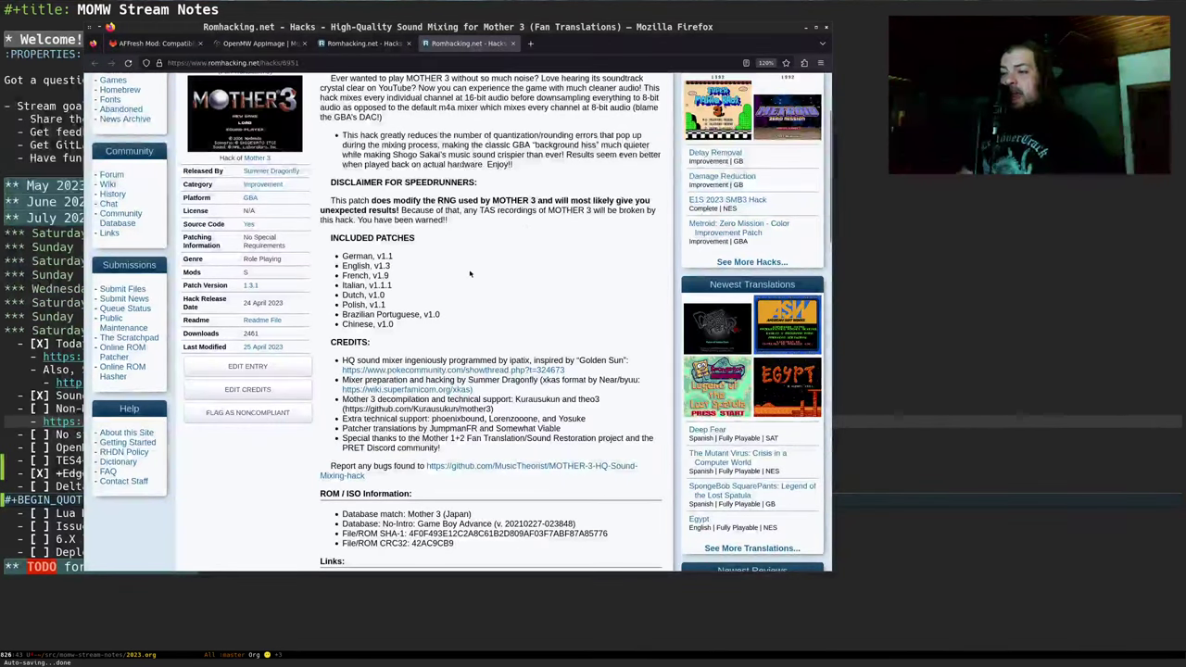
scroll(483, 296, "up", 1)
scroll(482, 297, "up", 1)
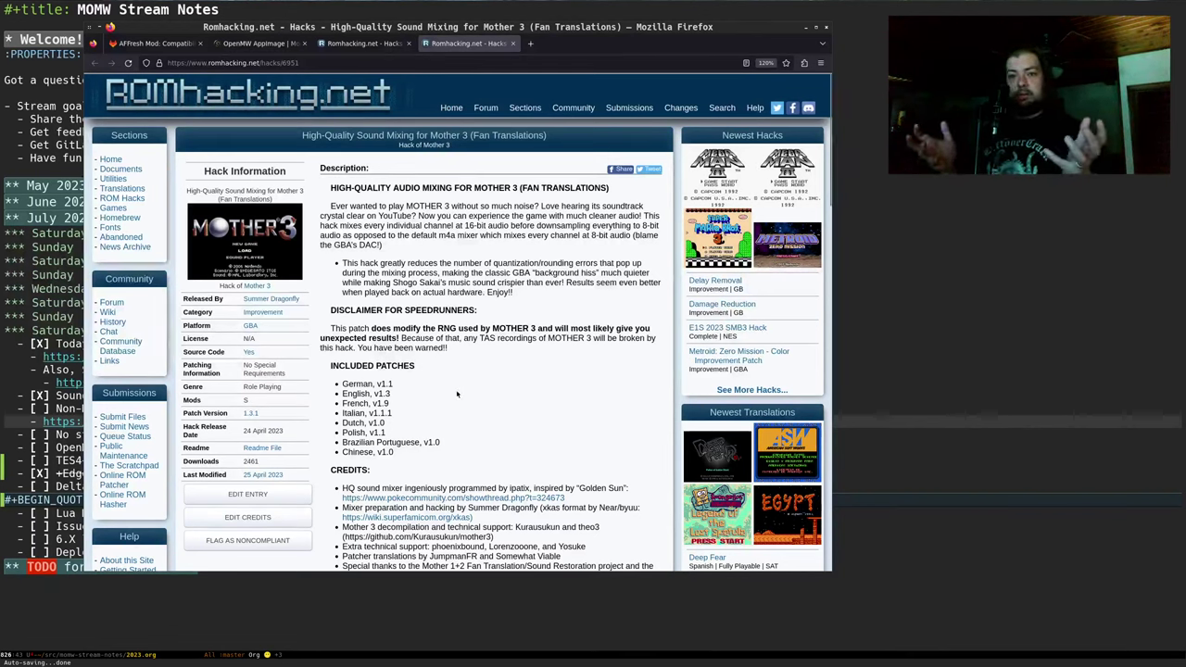
scroll(457, 394, "down", 10)
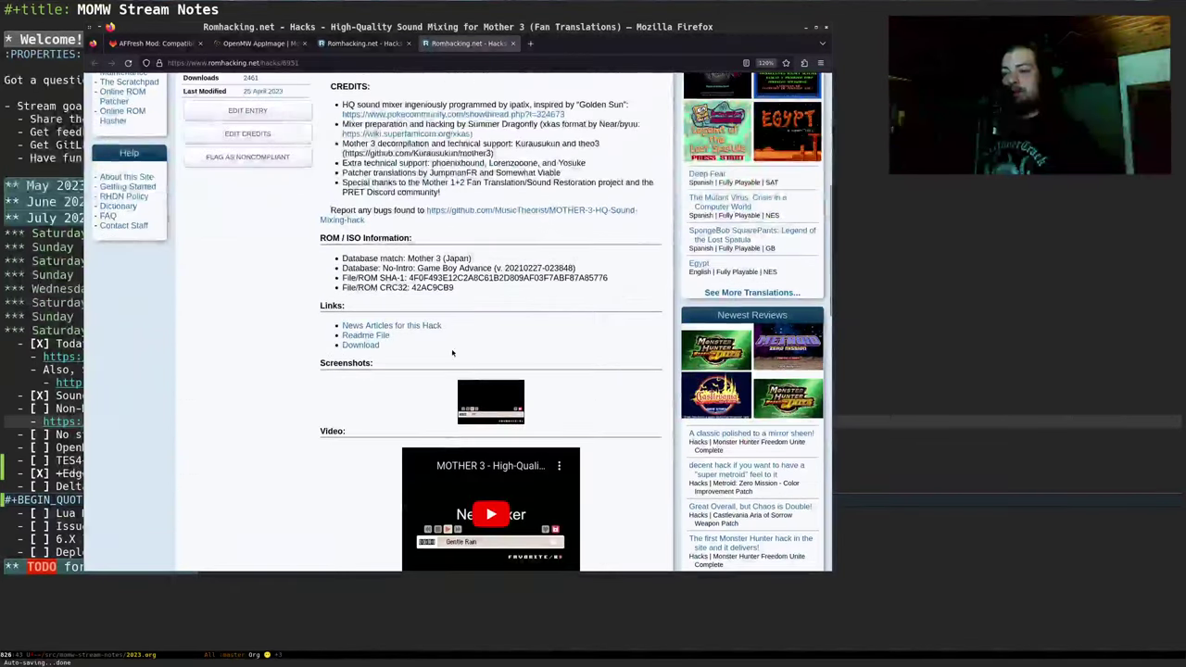
scroll(239, 362, "up", 15)
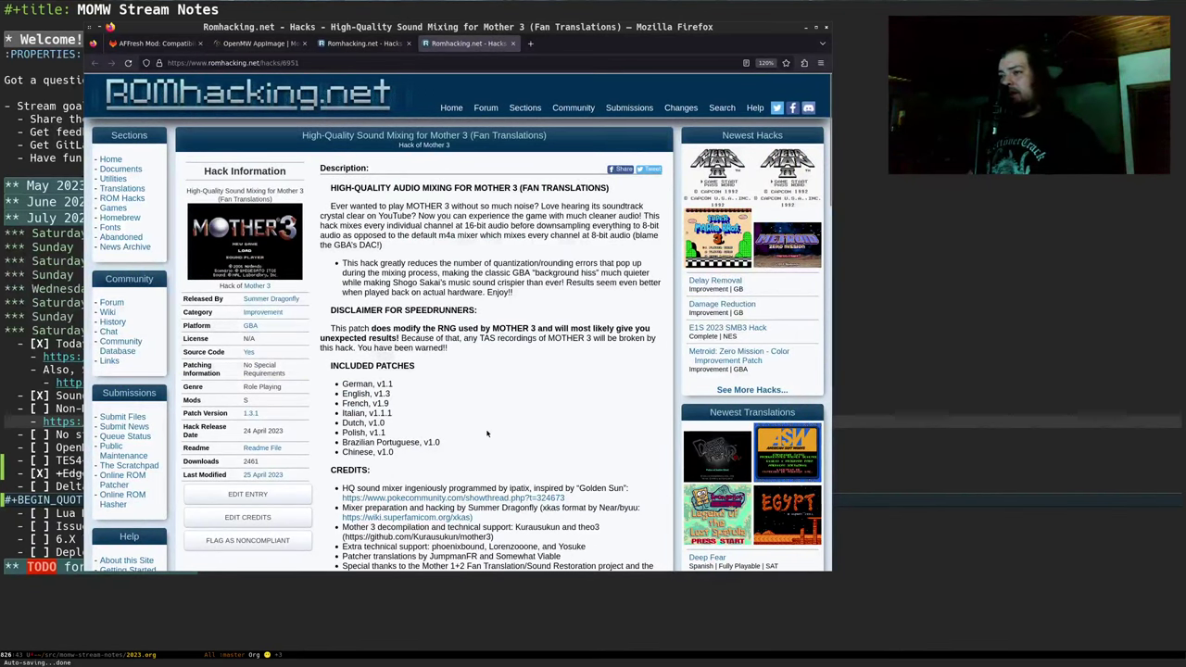
key("ctrl+w")
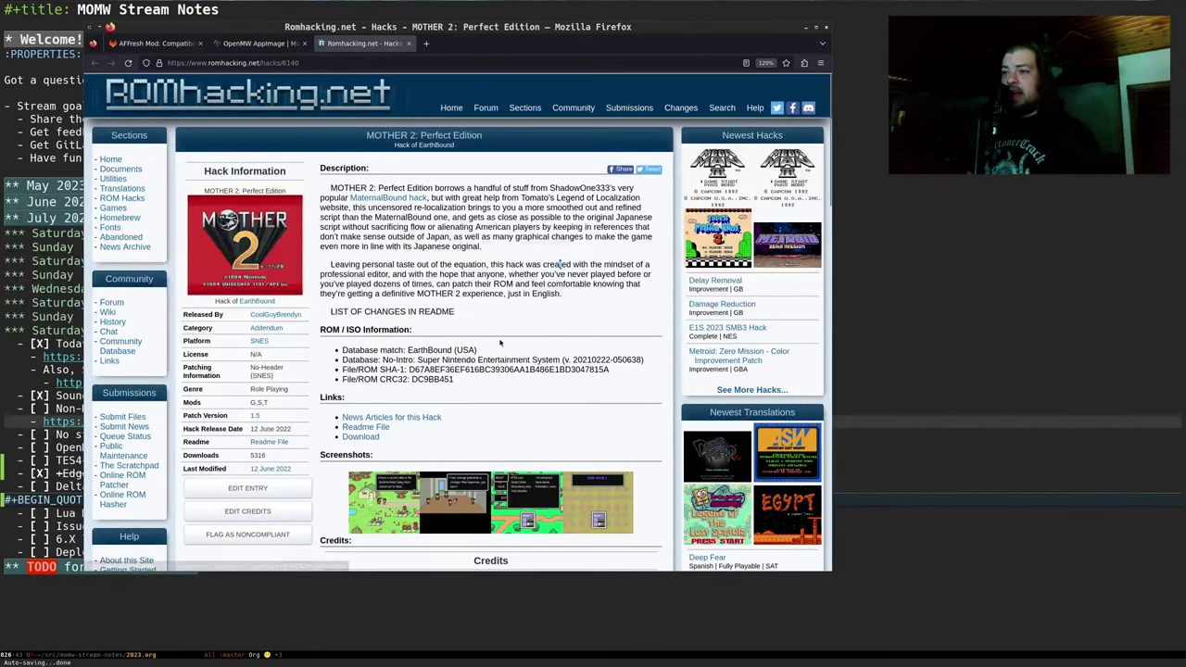
Close the MOTHER 2 hack tab and return to the Emacs notes at Non-Morrowind thing
scroll(560, 264, "down", 2)
scroll(559, 264, "up", 2)
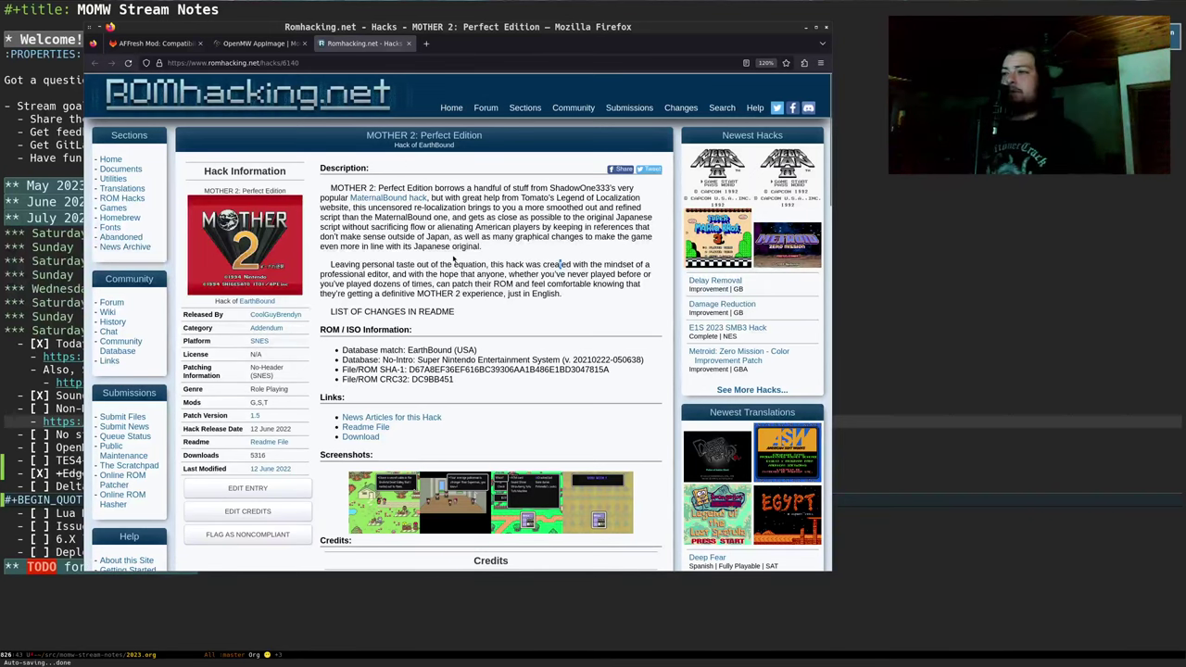
key("ctrl+w")
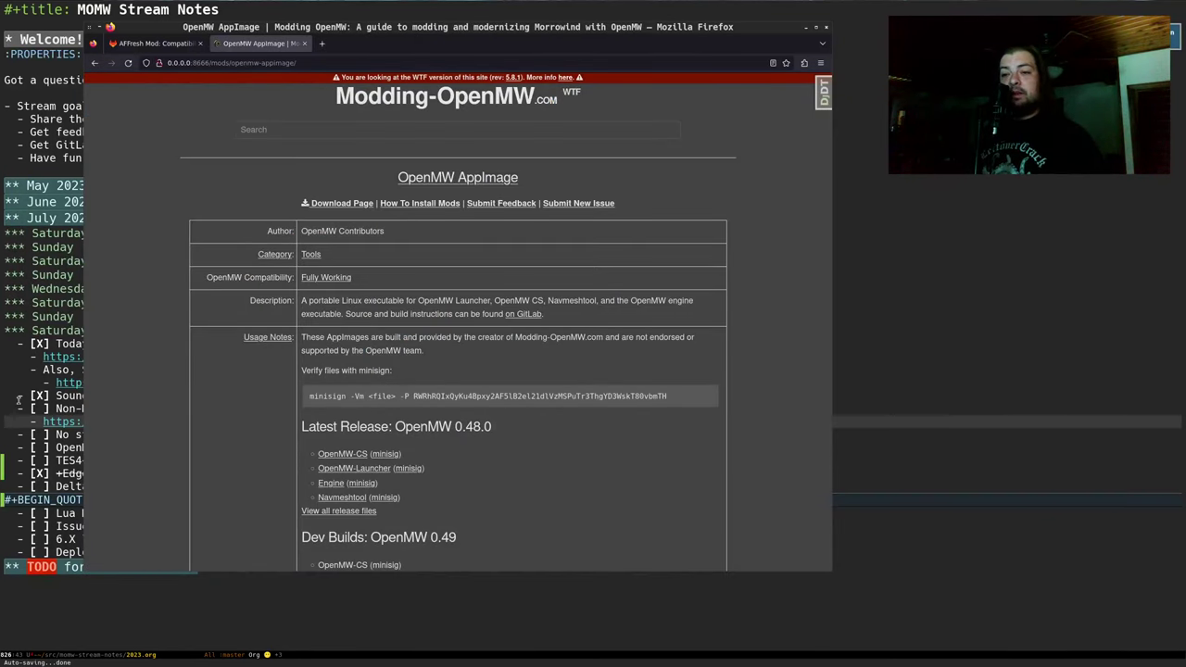
left_click(16, 434)
key("Up")
key("Up")
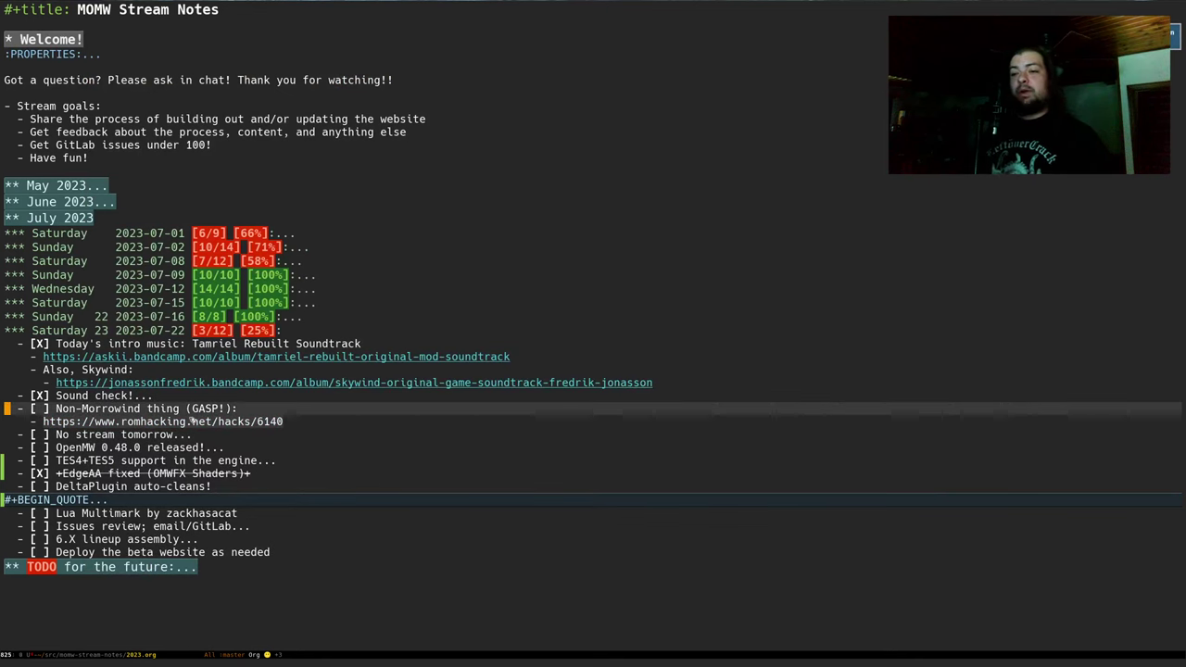
Tick Non-Morrowind thing and No stream tomorrow, unfolding the Return to normal schedule note (5/12, 41%)
key("ctrl+c")
key("ctrl+c")
key("Down")
key("Down")
key("Tab")
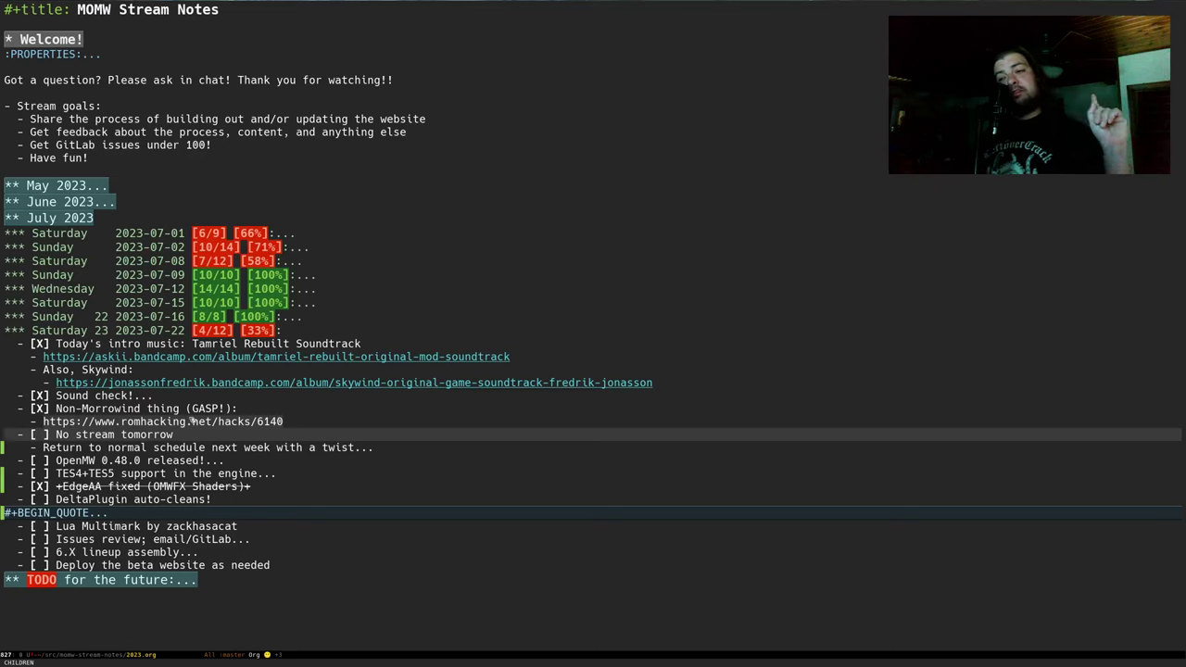
key("Down")
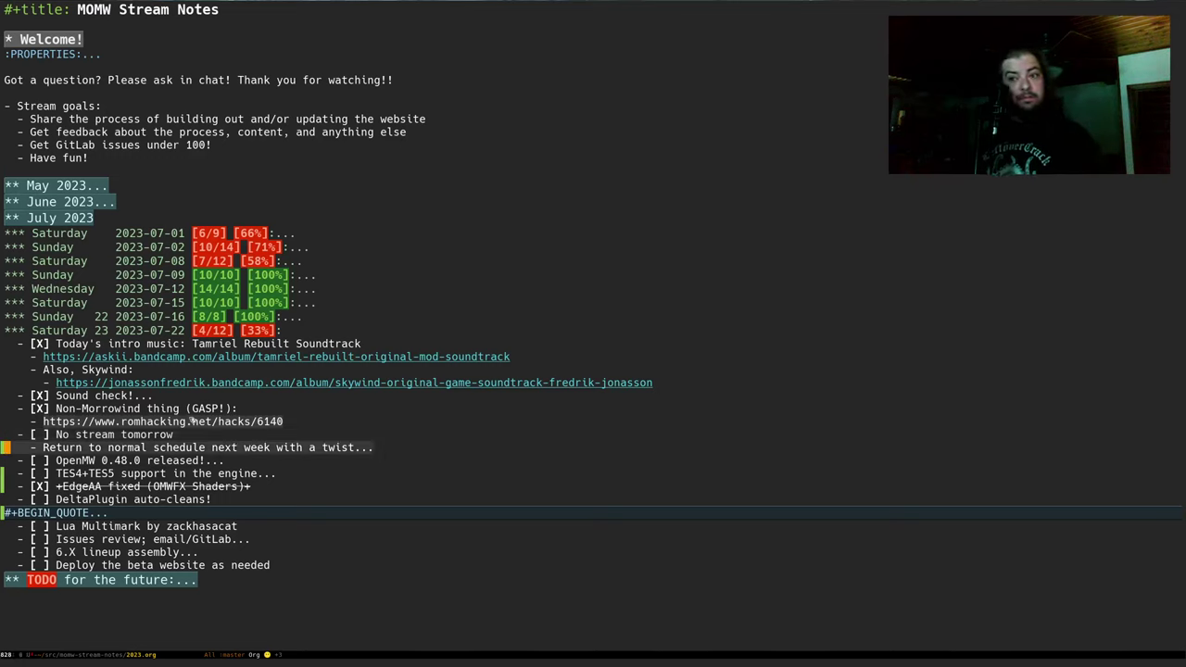
key("Tab")
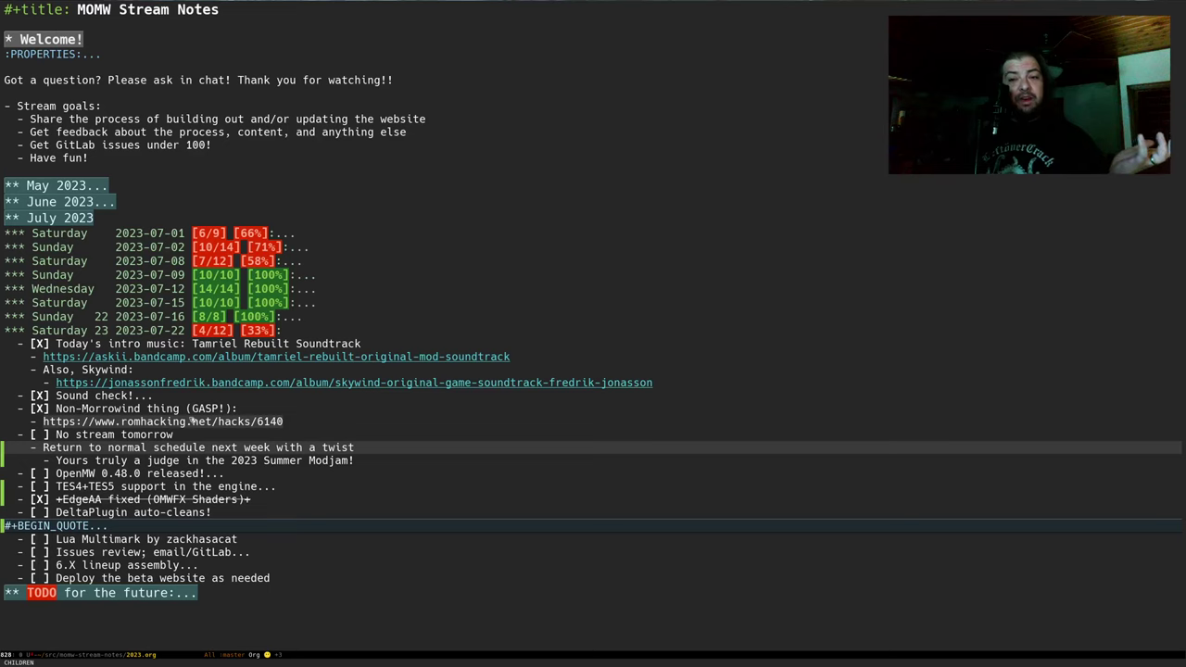
key("Up")
key("ctrl+c")
key("ctrl+c")
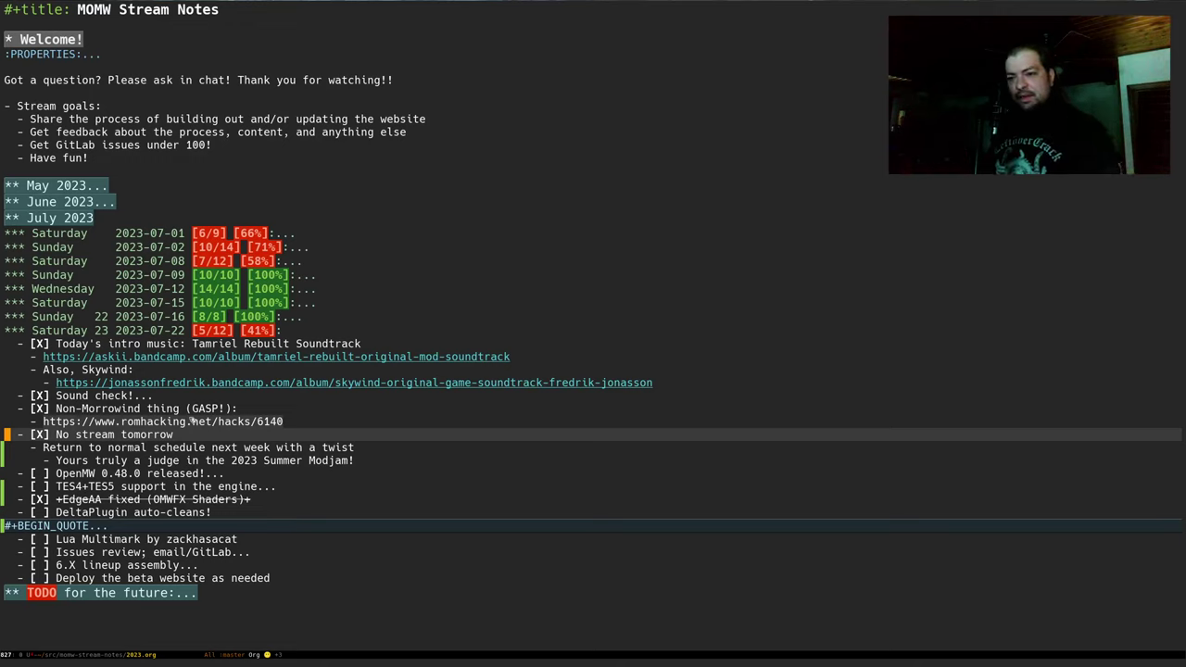
key("Down")
key("Down")
key("Down")
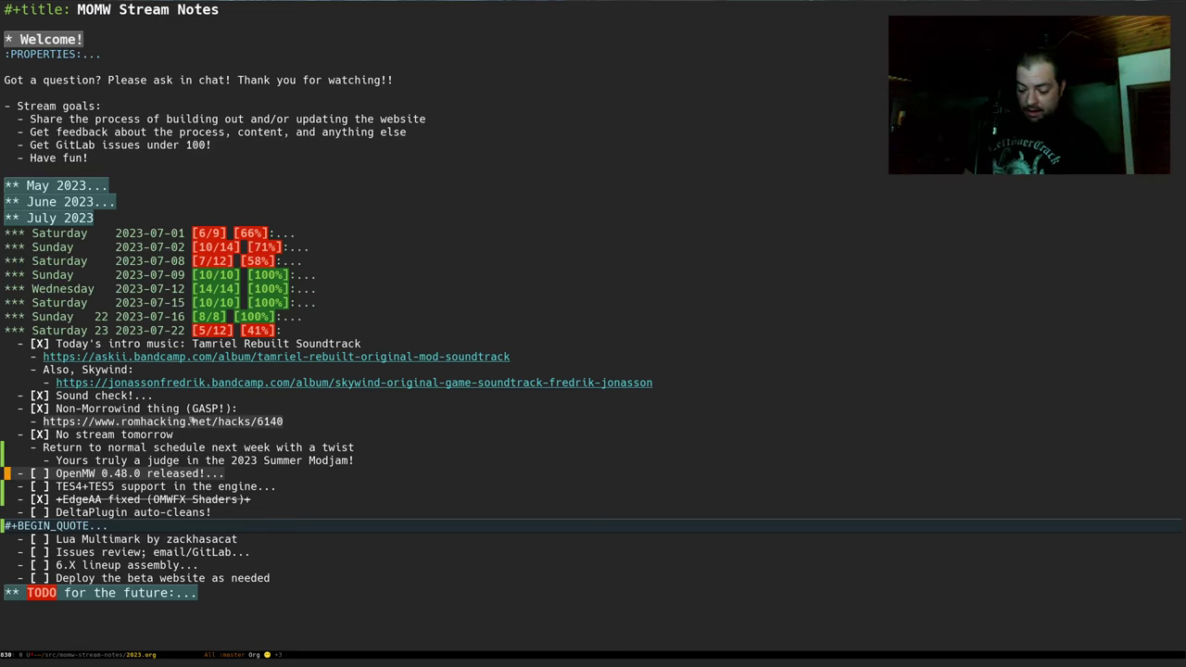
scroll(190, 418, "down", 2)
Unfold OpenMW 0.48.0 released! to show its congratulations note, then bring Firefox forward
key("Tab")
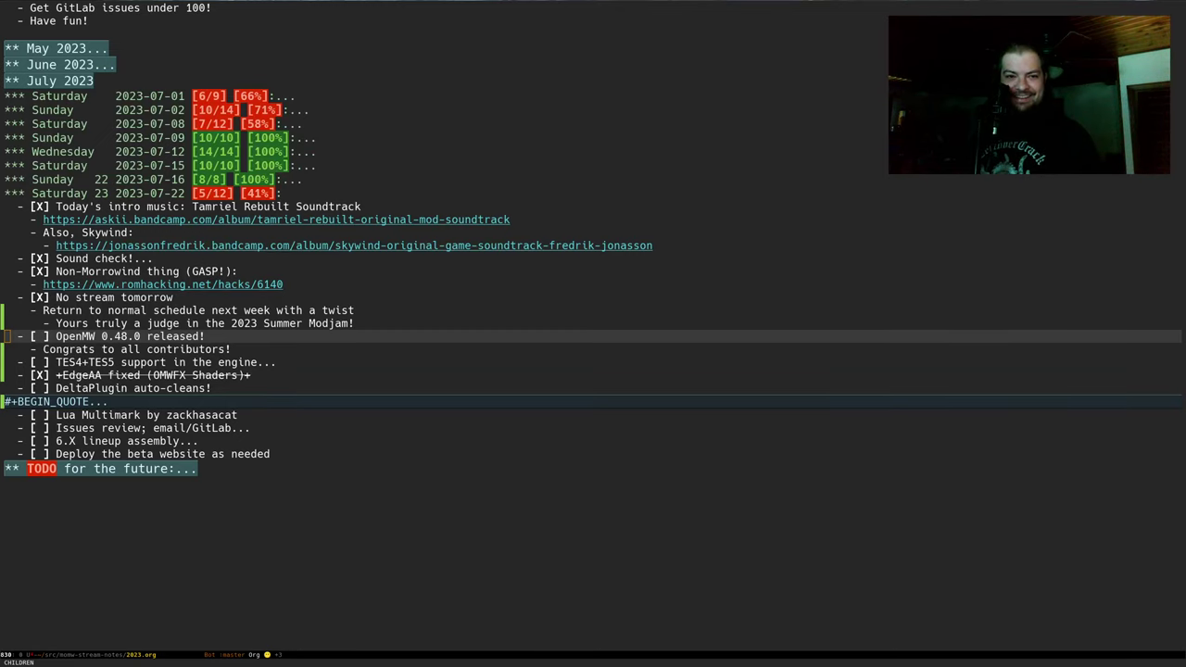
key("alt+Tab")
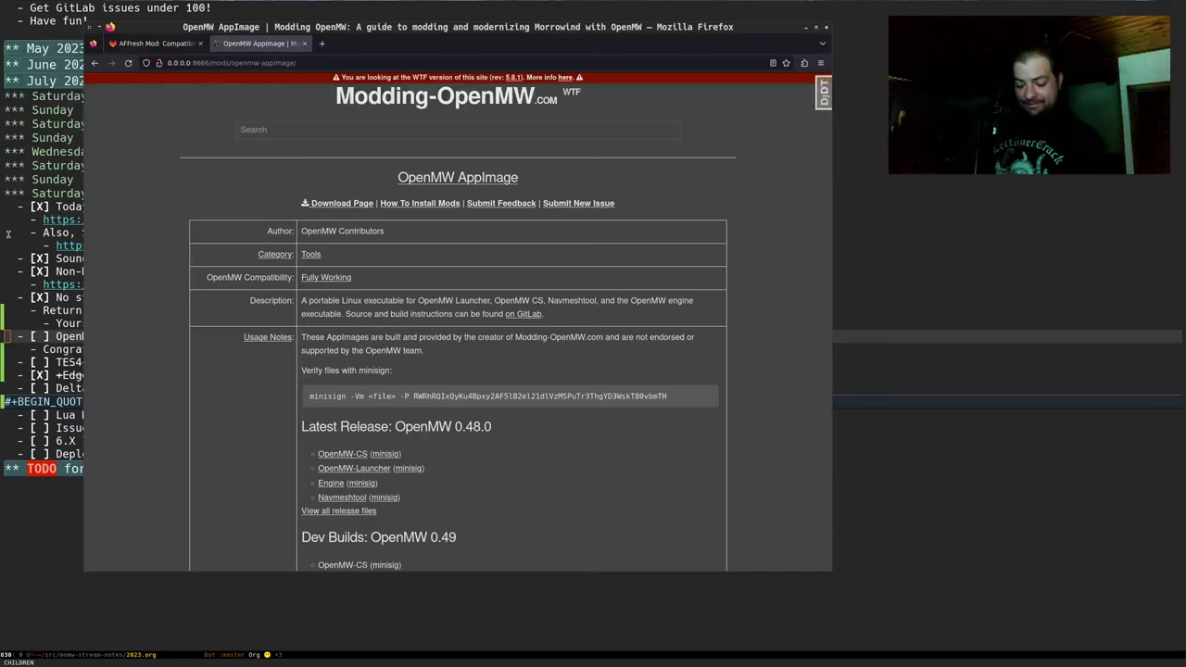
Load the GitHub 'OpenMW 0.48.0 Released!' release notes page in a new tab
key("ctrl+t")
key("ctrl+v")
key("Return")
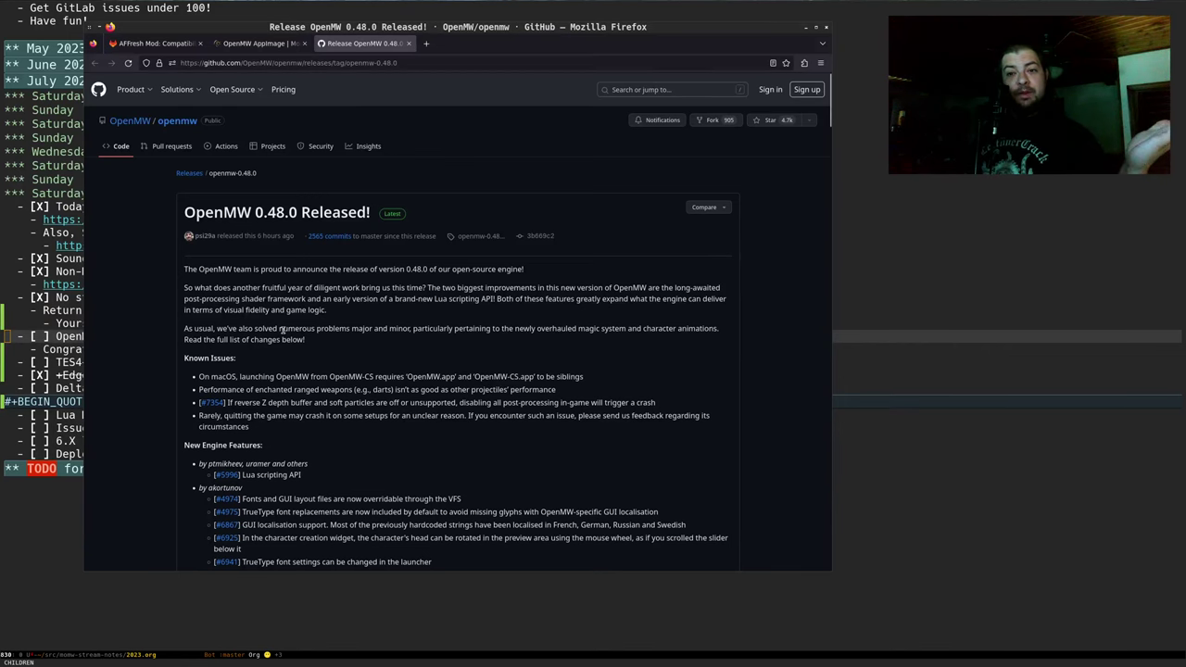
In the Emacs notes, tick OpenMW 0.48.0 released! so Saturday 23 reads 6/12 (50%)
left_click(51, 338)
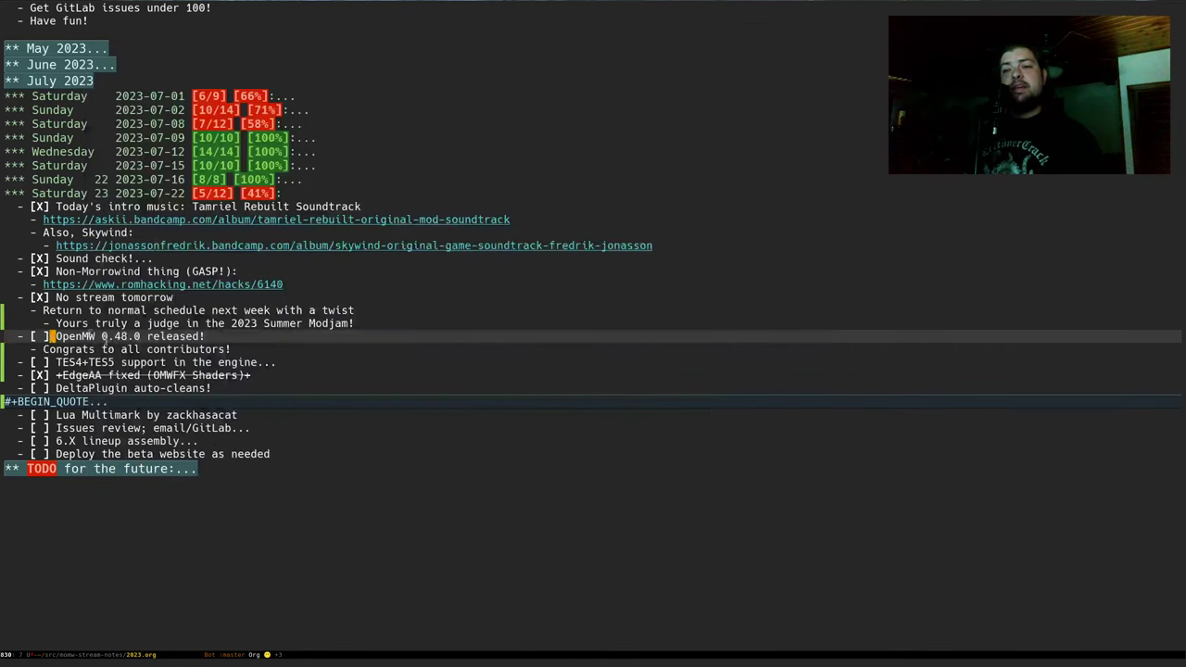
key("Down")
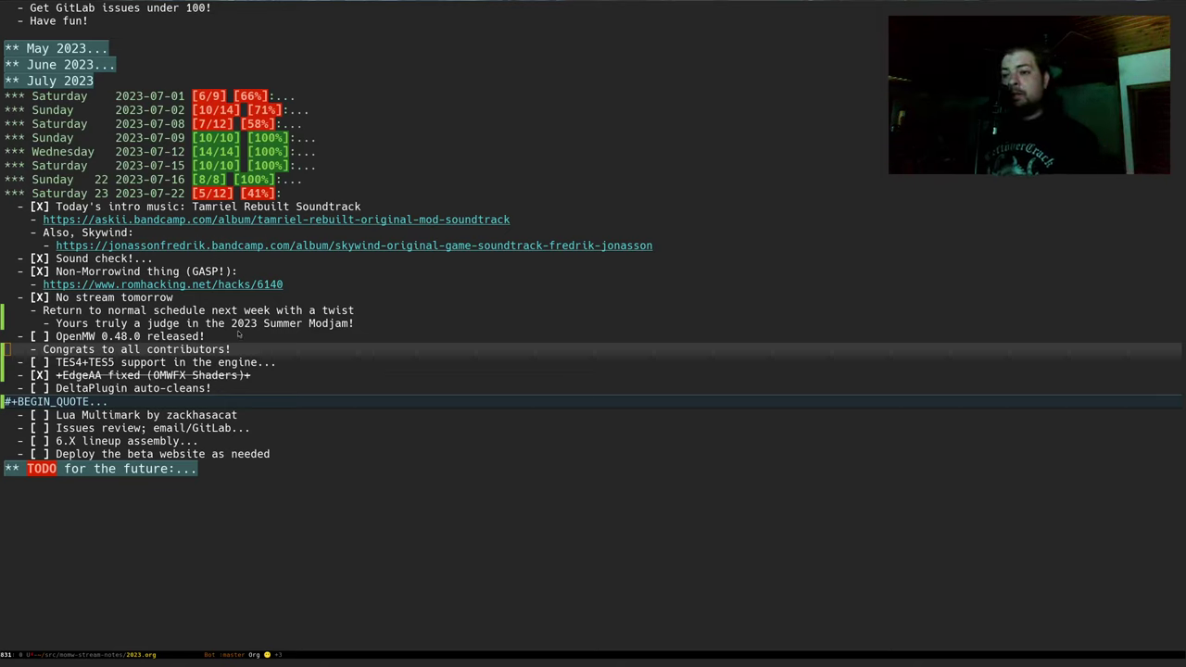
left_click(220, 349)
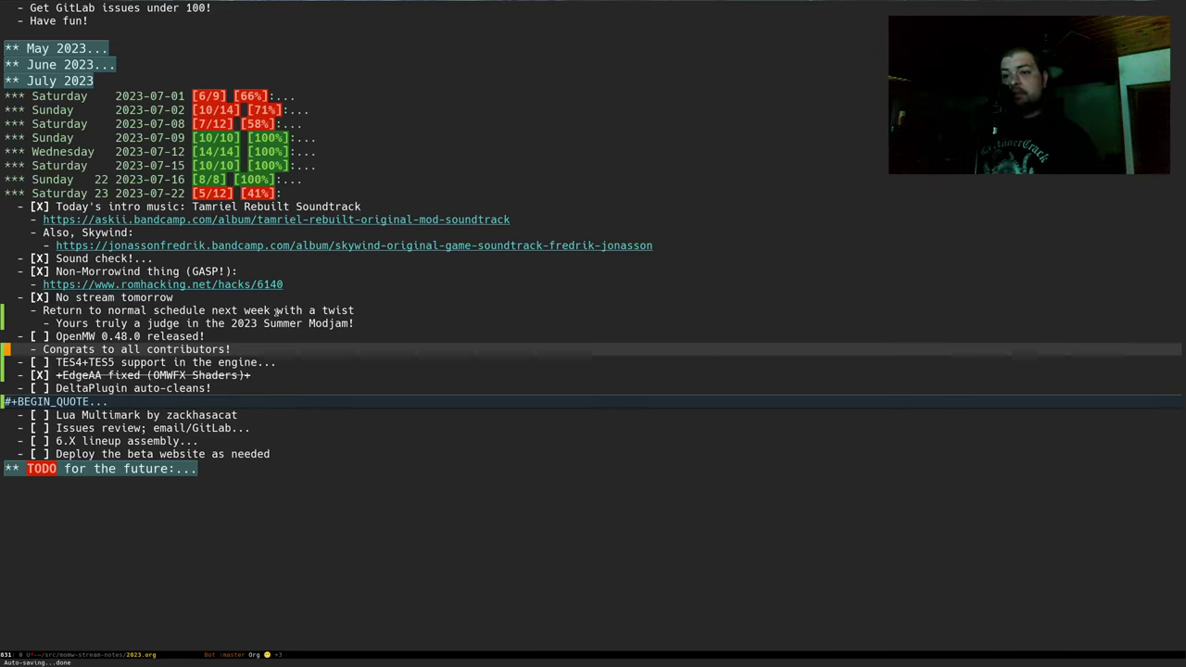
key("Up")
key("ctrl+c")
key("ctrl+c")
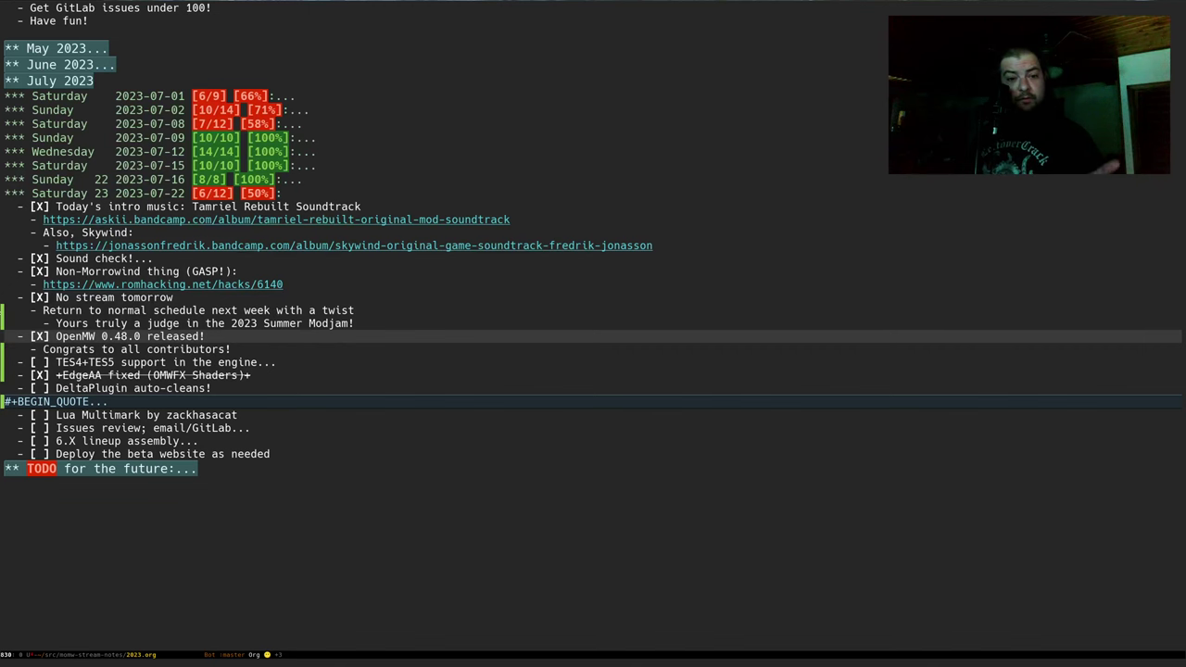
key("alt+Tab")
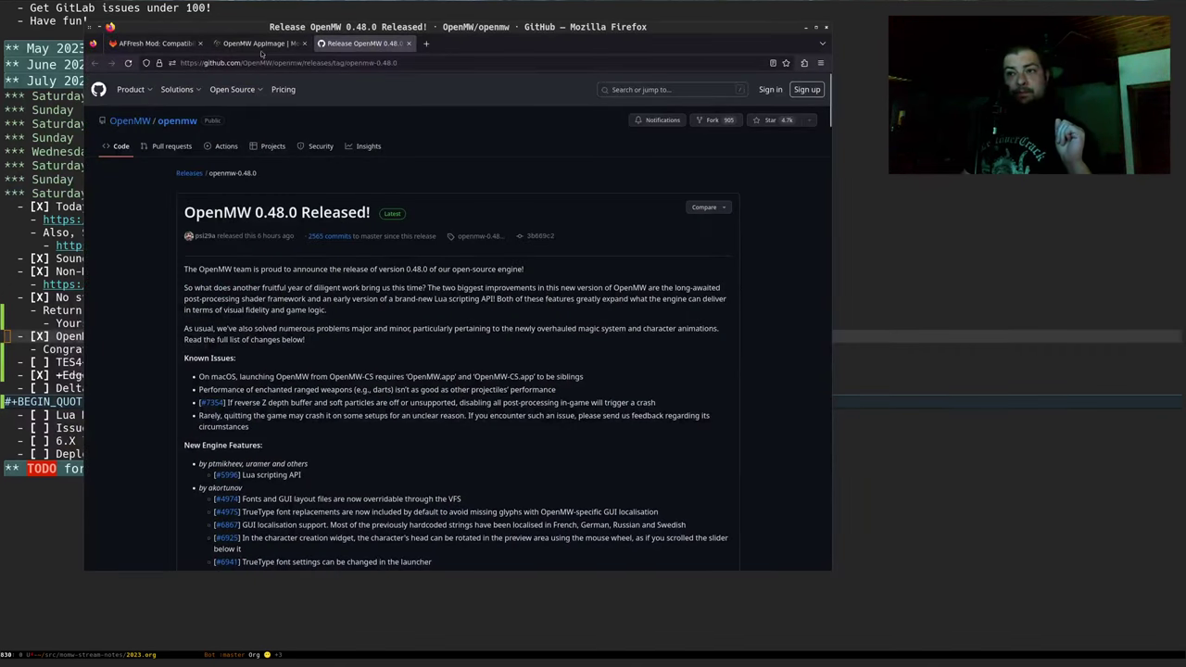
Switch to the OpenMW AppImage tab and scroll its 0.48.0 release and 0.49 dev build downloads
left_click(260, 43)
scroll(176, 359, "down", 2)
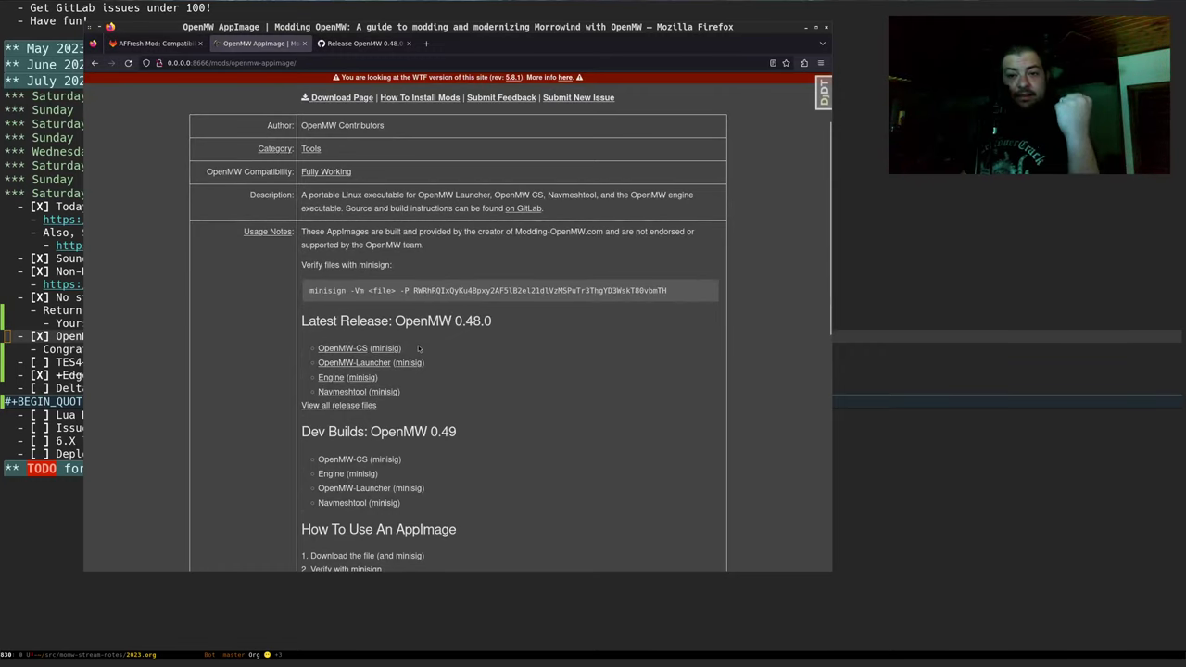
scroll(514, 362, "down", 2)
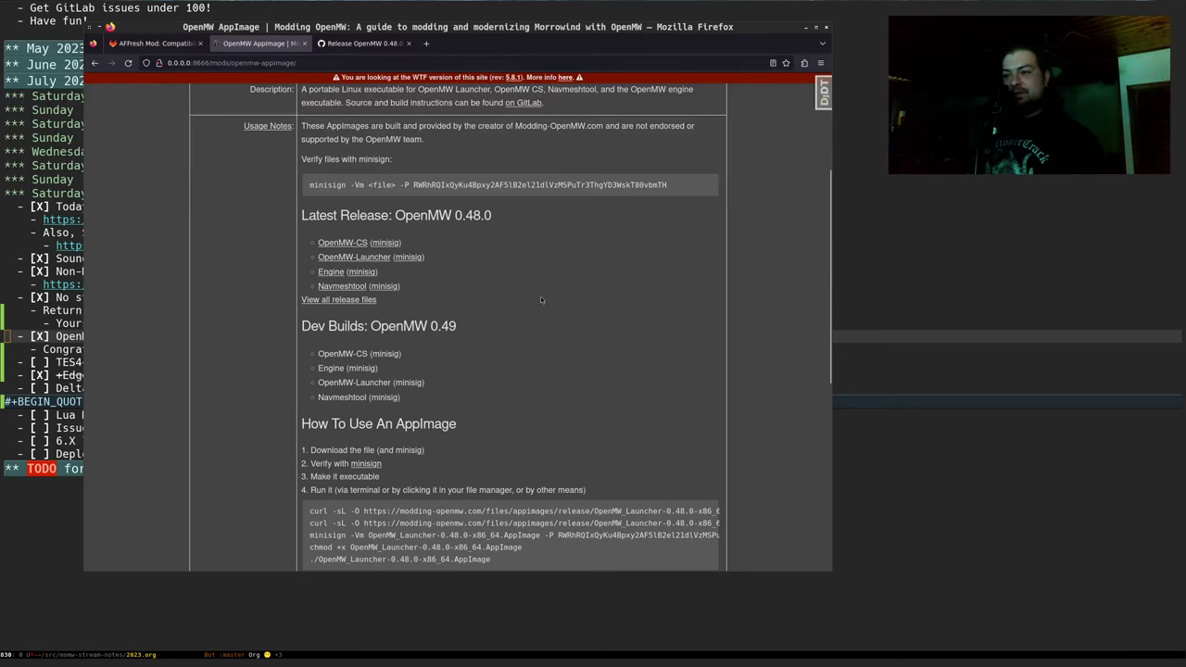
scroll(568, 298, "down", 1)
scroll(517, 296, "down", 3)
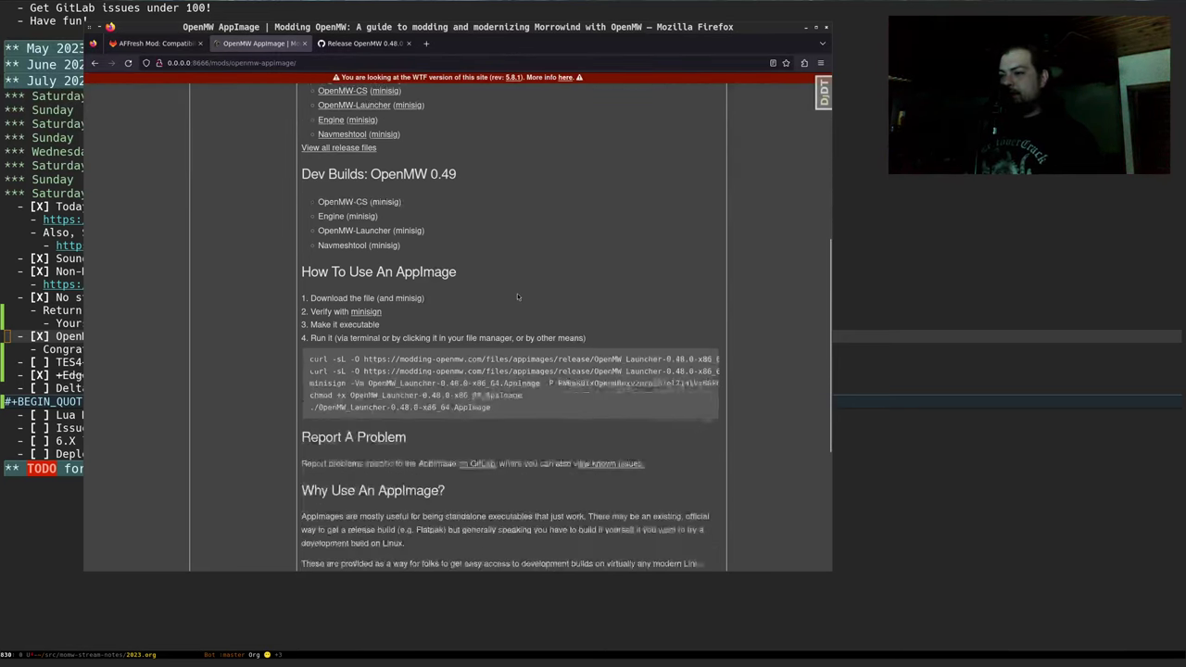
scroll(472, 336, "up", 6)
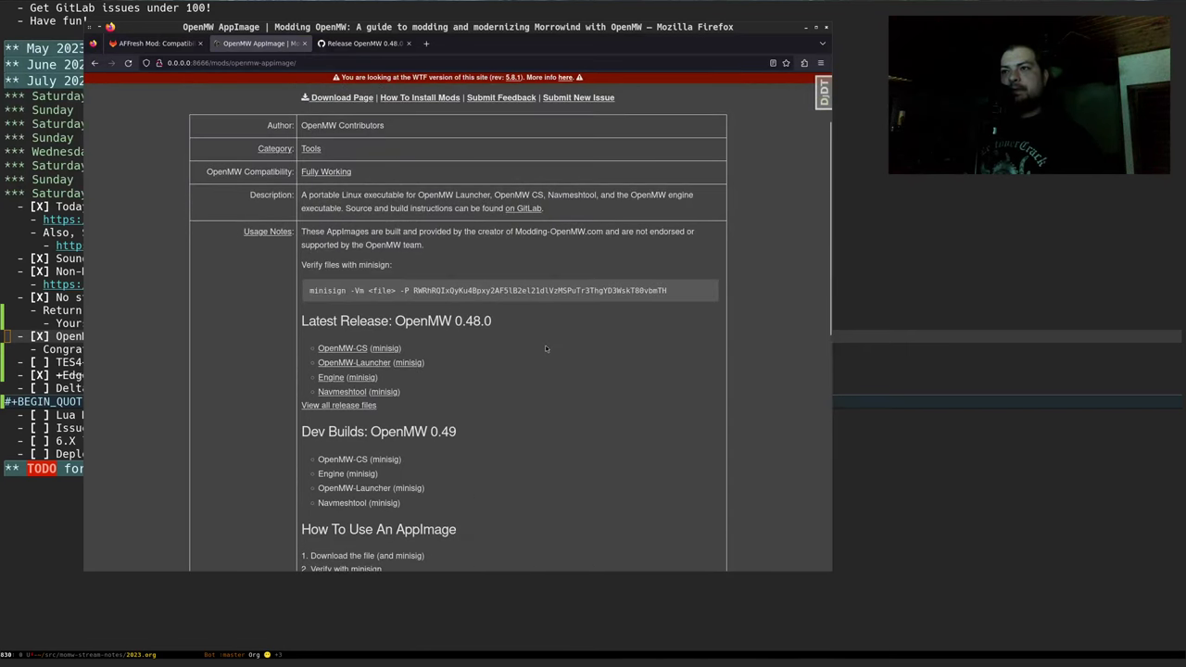
Hide the browser and unfold TES4+TES5 support to show 'Load New Vegas but no meshes (sadcat)'
key("super+minus")
key("Down")
key("Down")
key("Down")
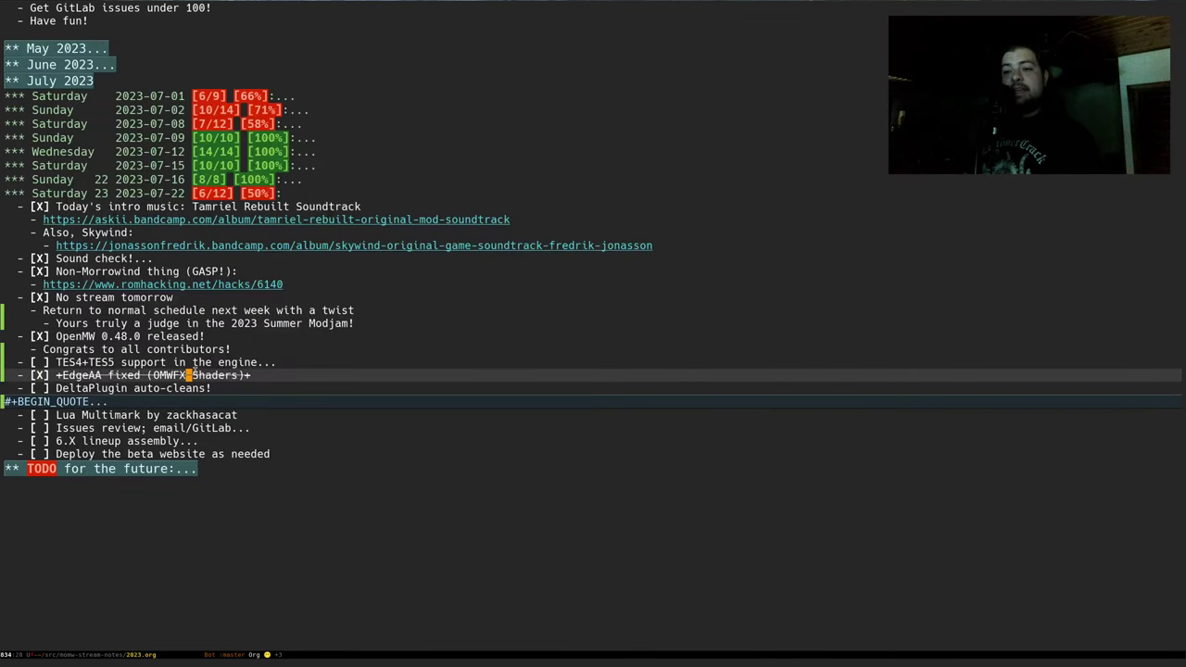
key("Up")
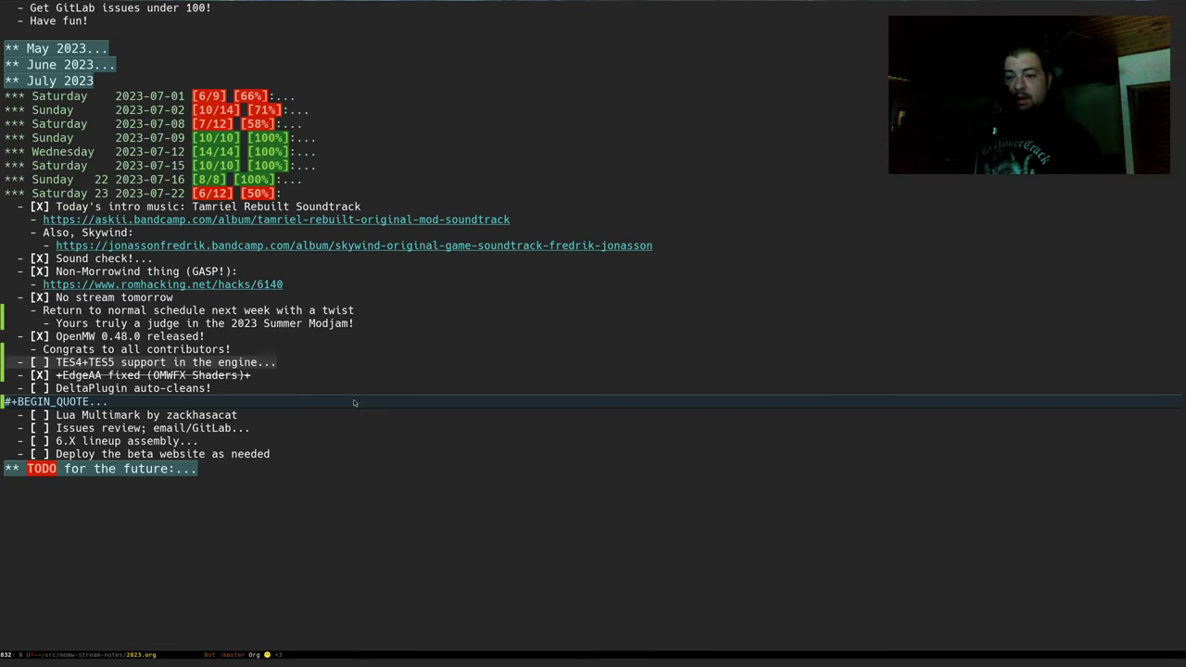
key("Tab")
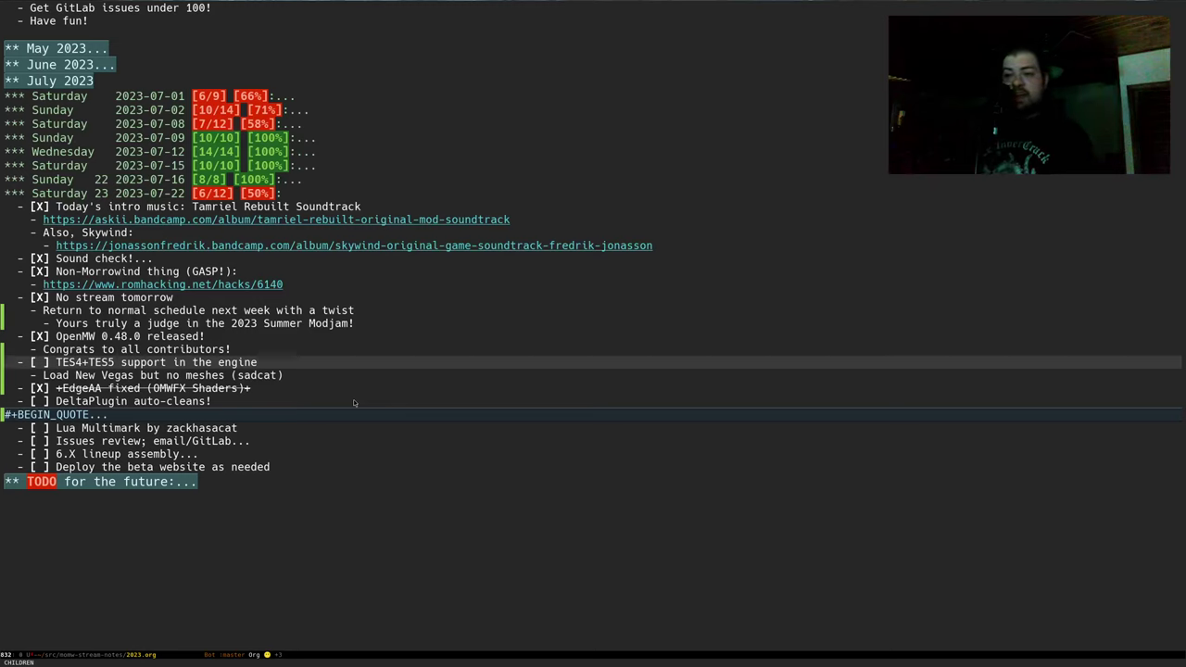
key("Down")
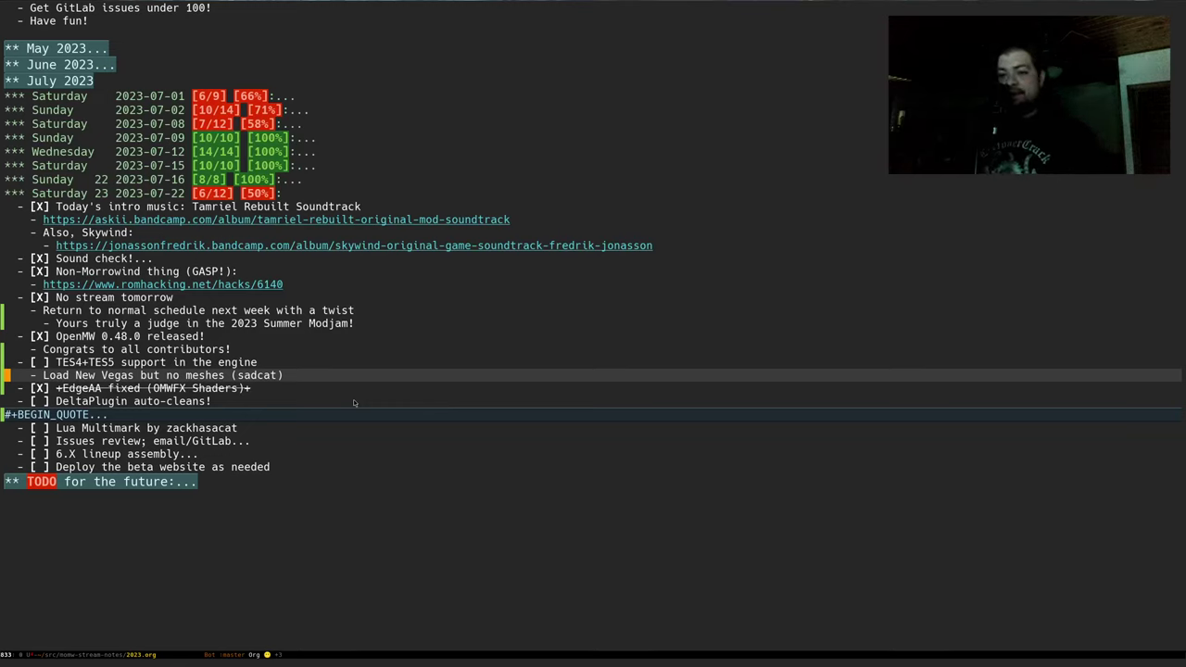
key("Up")
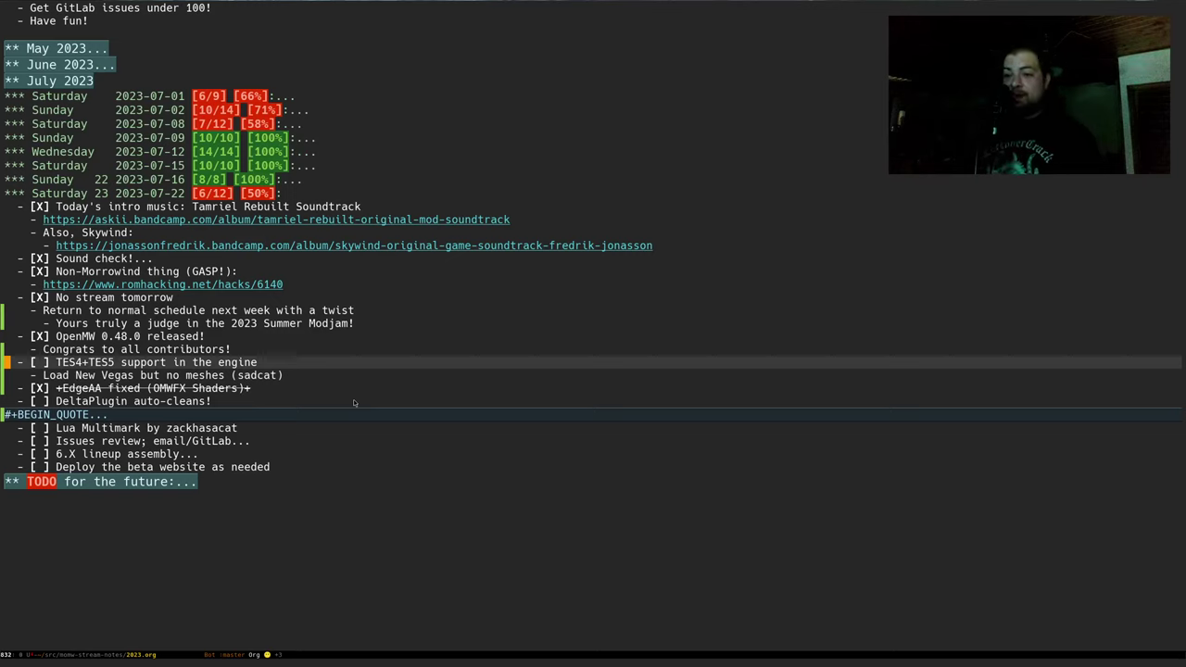
Move through the EdgeAA fixed, DeltaPlugin auto-cleans and OpenMW 0.48.0 released! items
key("Down")
key("Down")
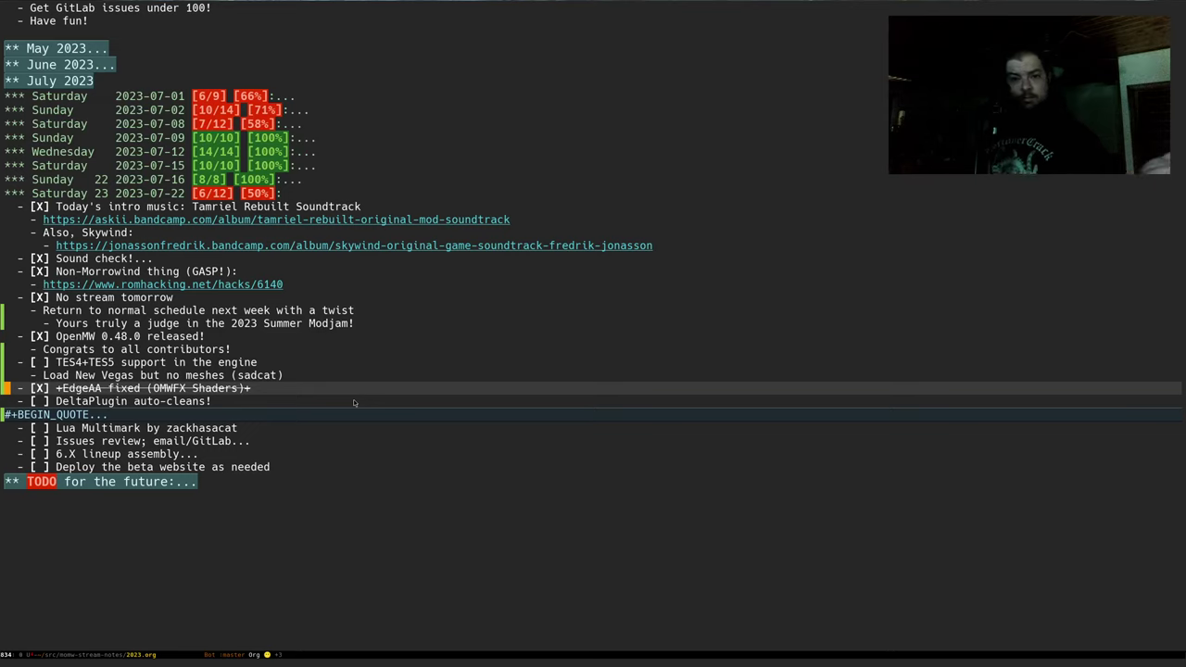
key("Down")
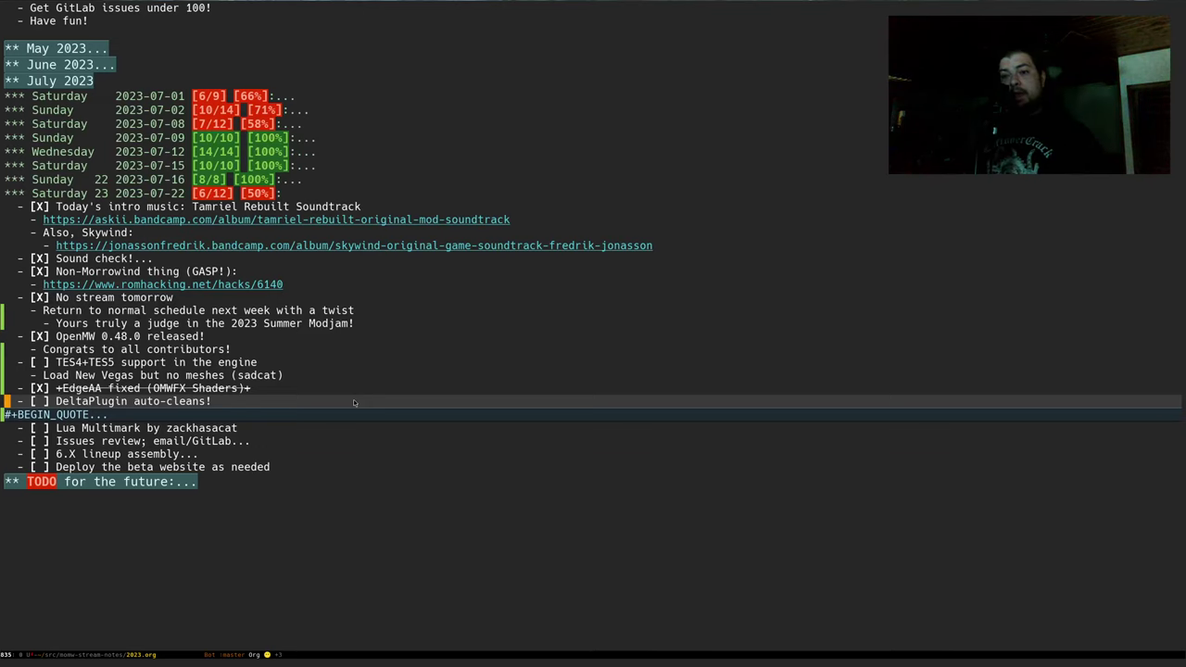
key("Up")
key("Up")
key("Up")
key("Up")
key("Up")
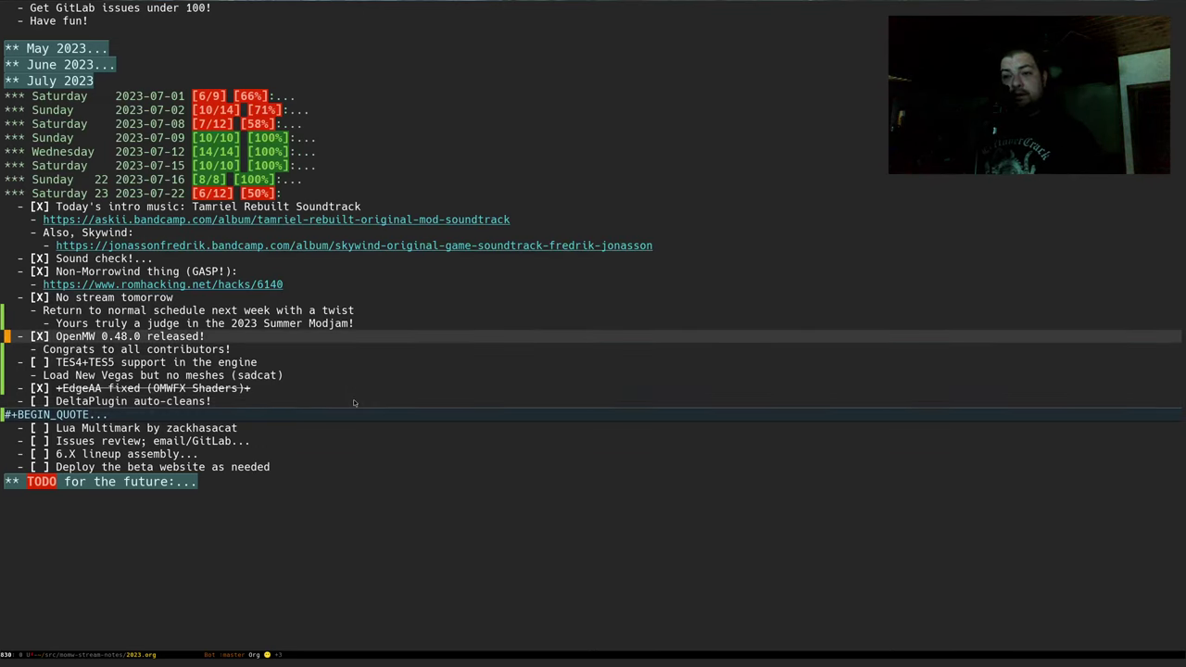
key("Down")
key("Down")
key("Down")
key("Down")
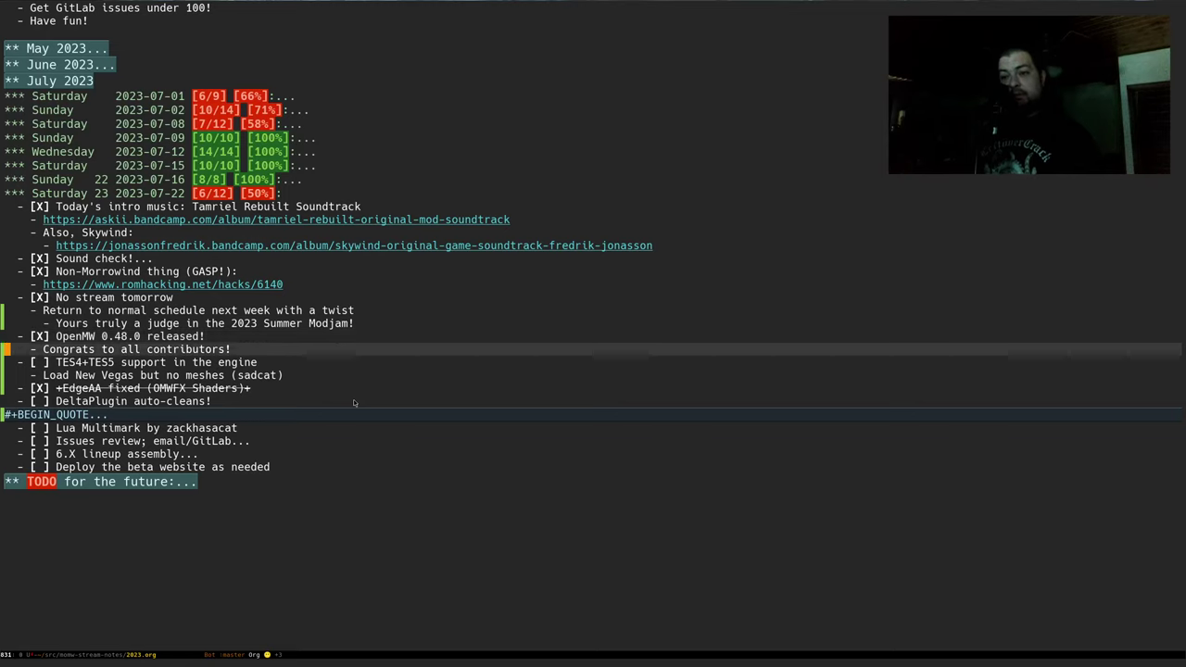
key("Down")
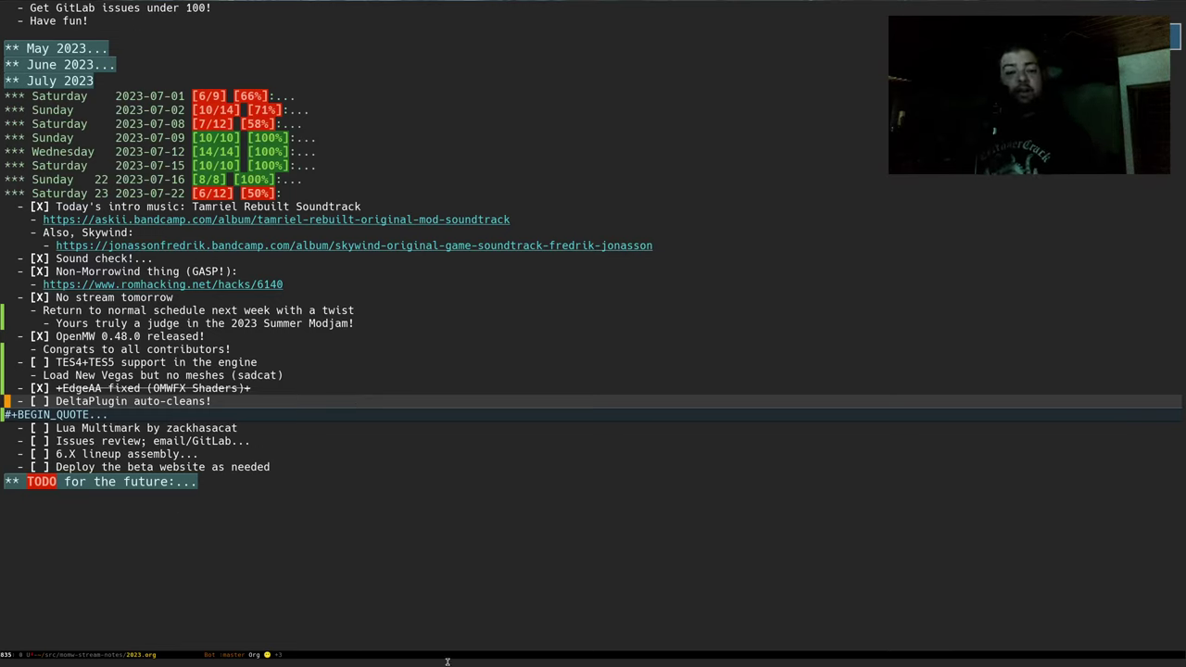
key("Down")
key("Tab")
key("Down")
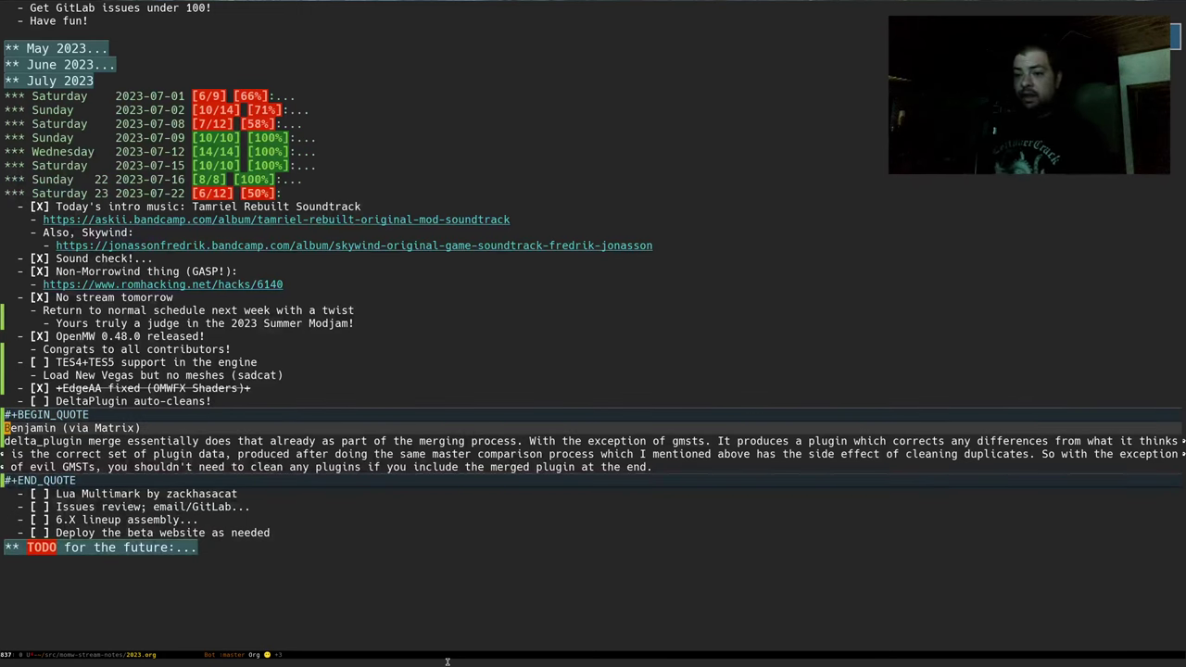
key("Down")
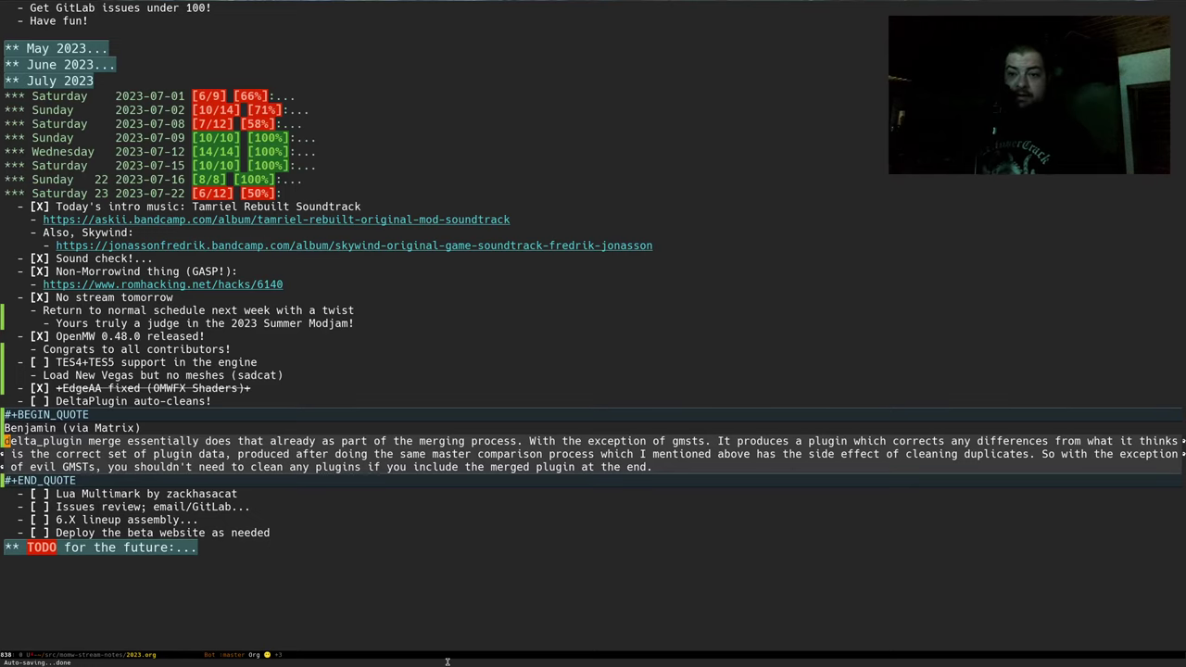
key("Up")
key("Up")
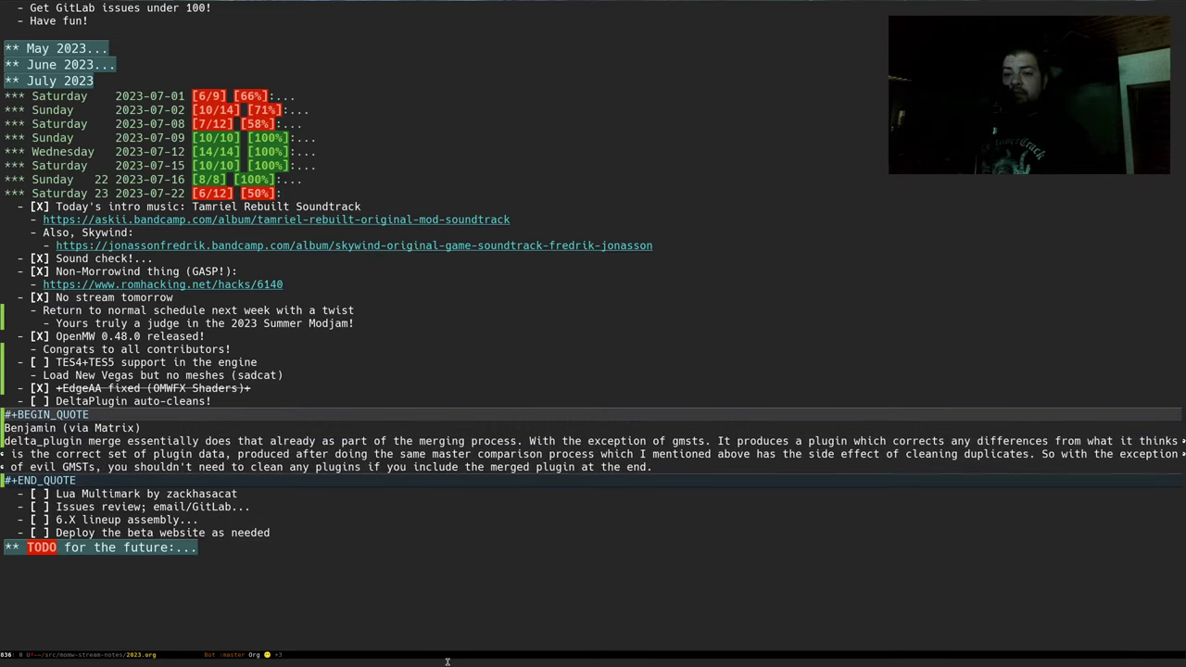
key("Tab")
Under DeltaPlugin auto-cleans, add '31 dirty plugins' and a '5 evil gmsts' bullet
type("O    ")
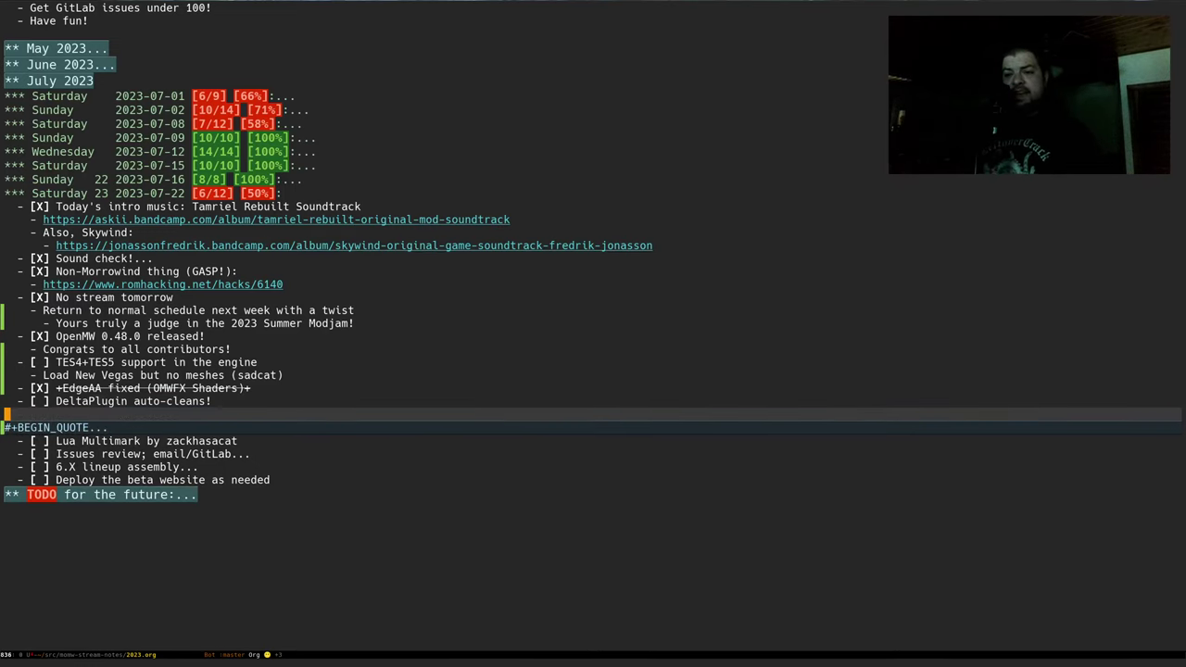
type("- ")
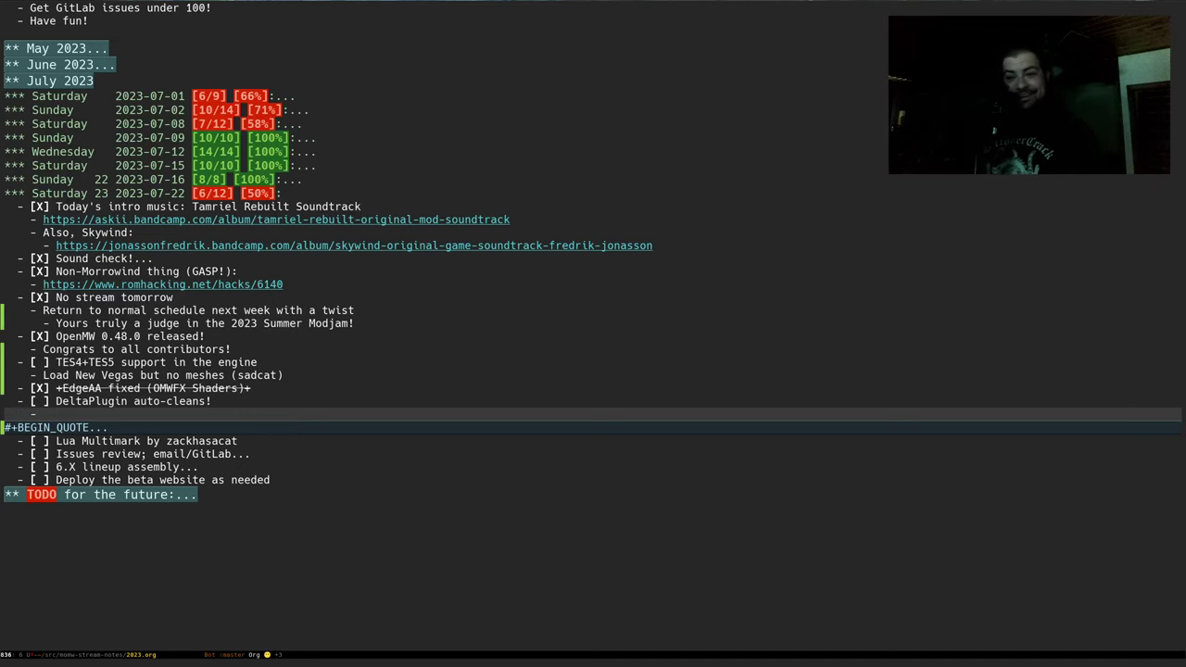
type("31 dirty plugins")
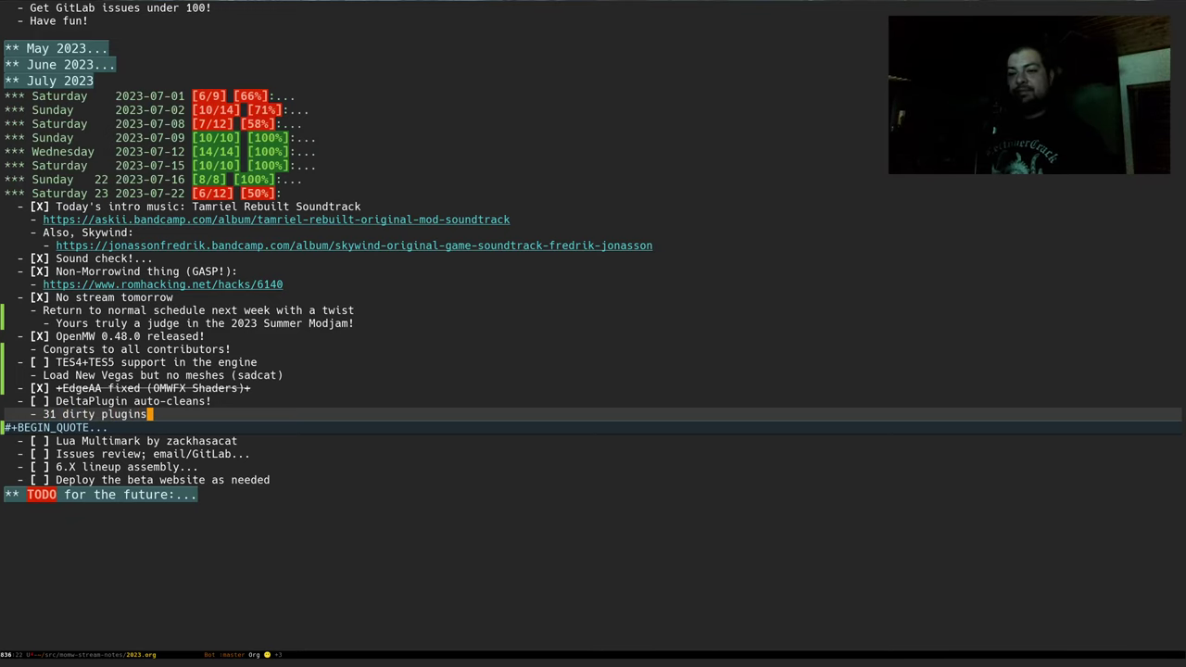
key("Return")
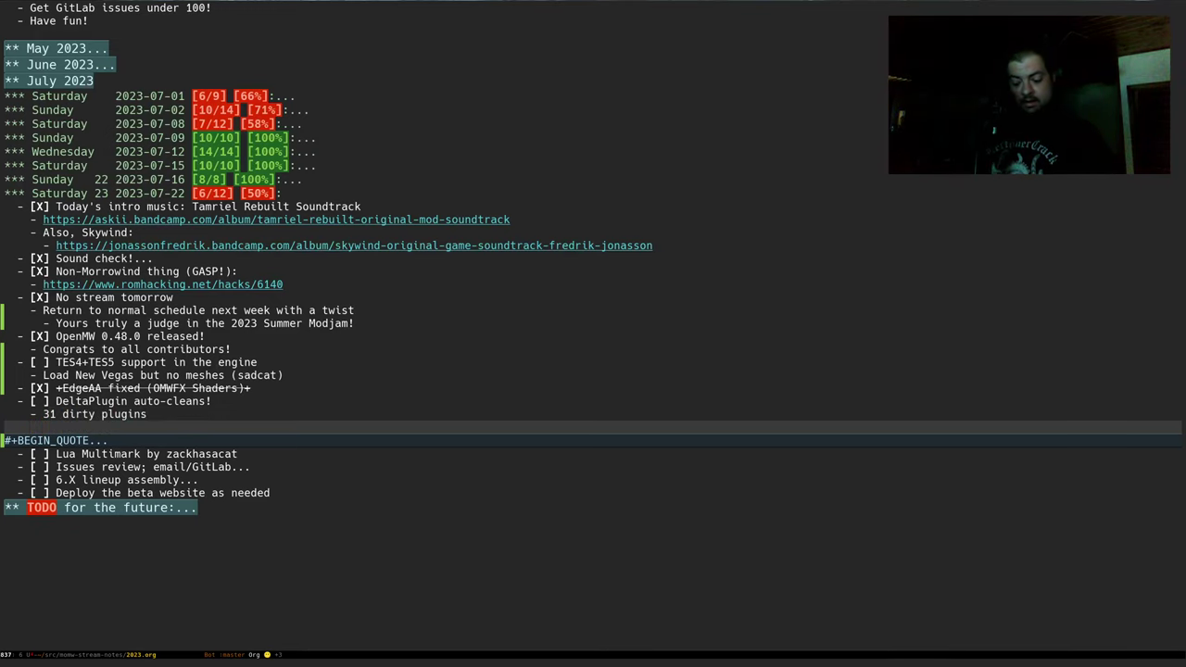
type("5 evil gmsts")
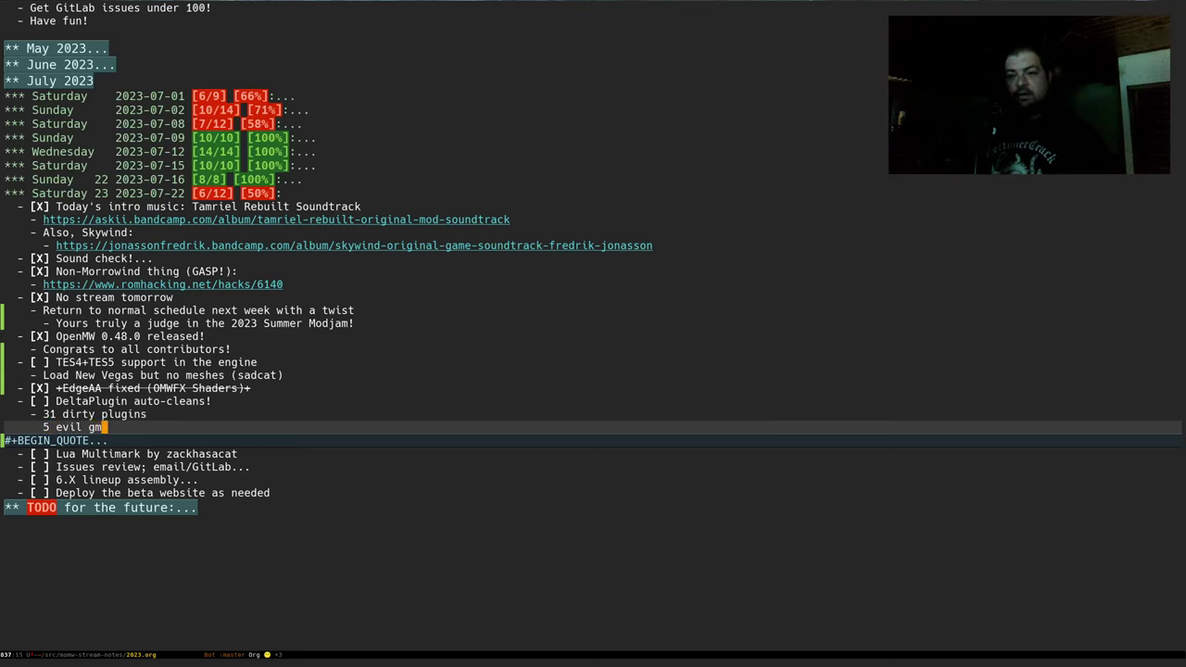
key("alt+b")
key("alt+b")
key("alt+b")
type("-")
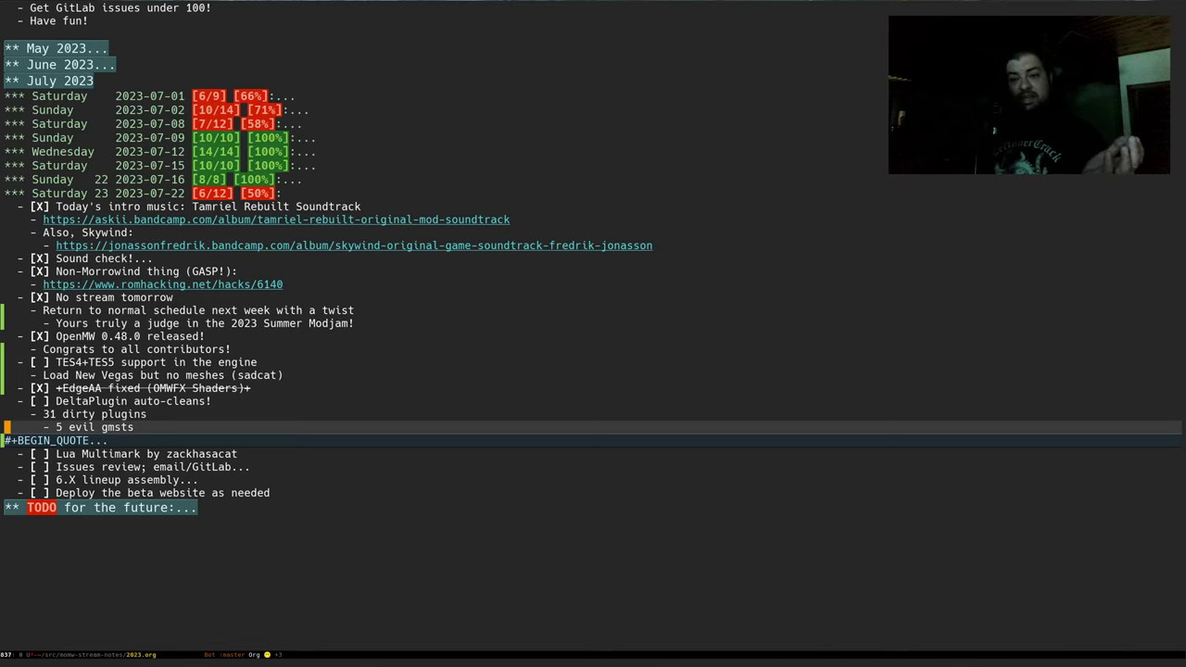
Start a new empty indented bullet below the '5 evil gmsts' line
key("Up")
key("Down")
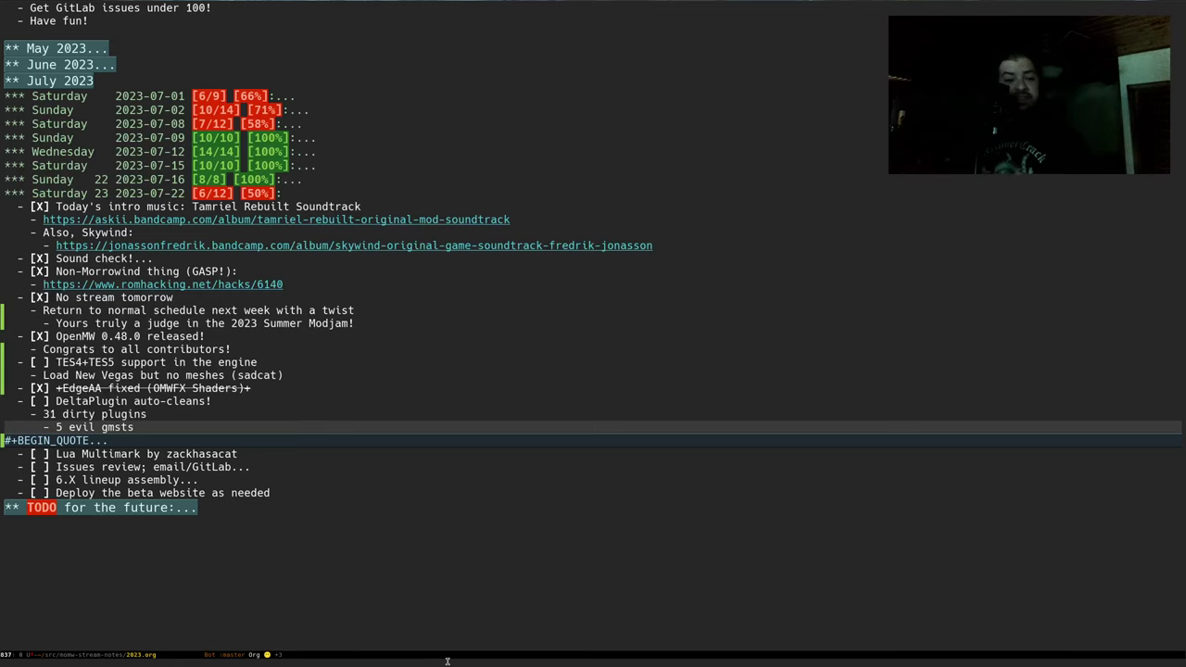
key("End")
key("Return")
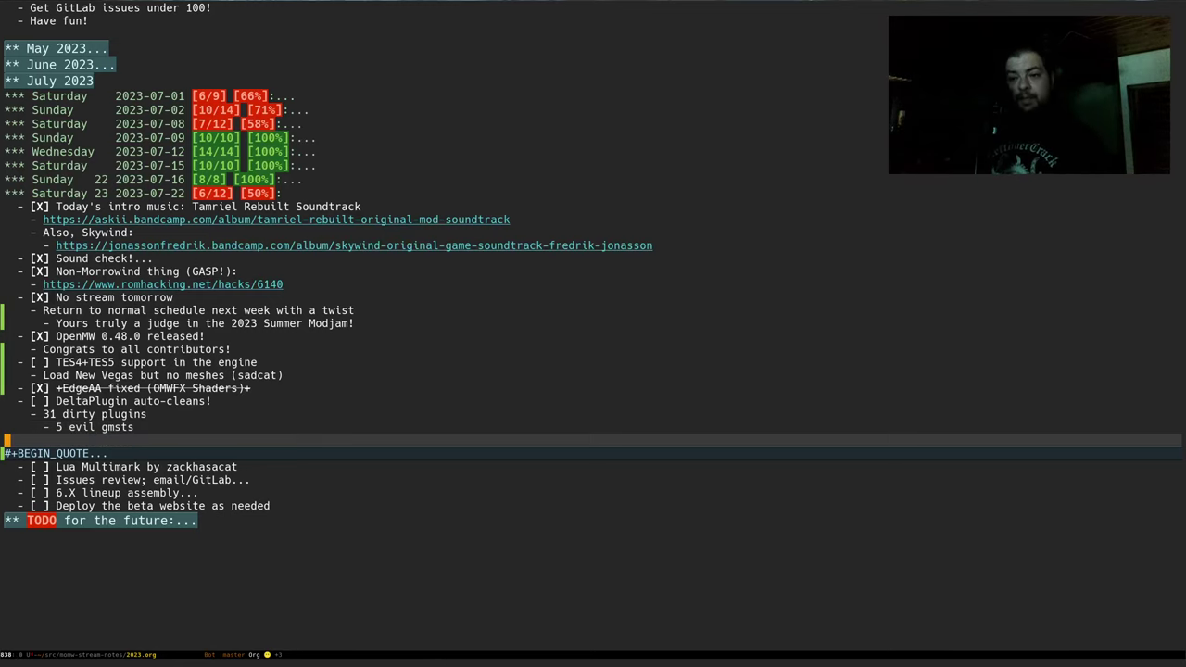
type("-")
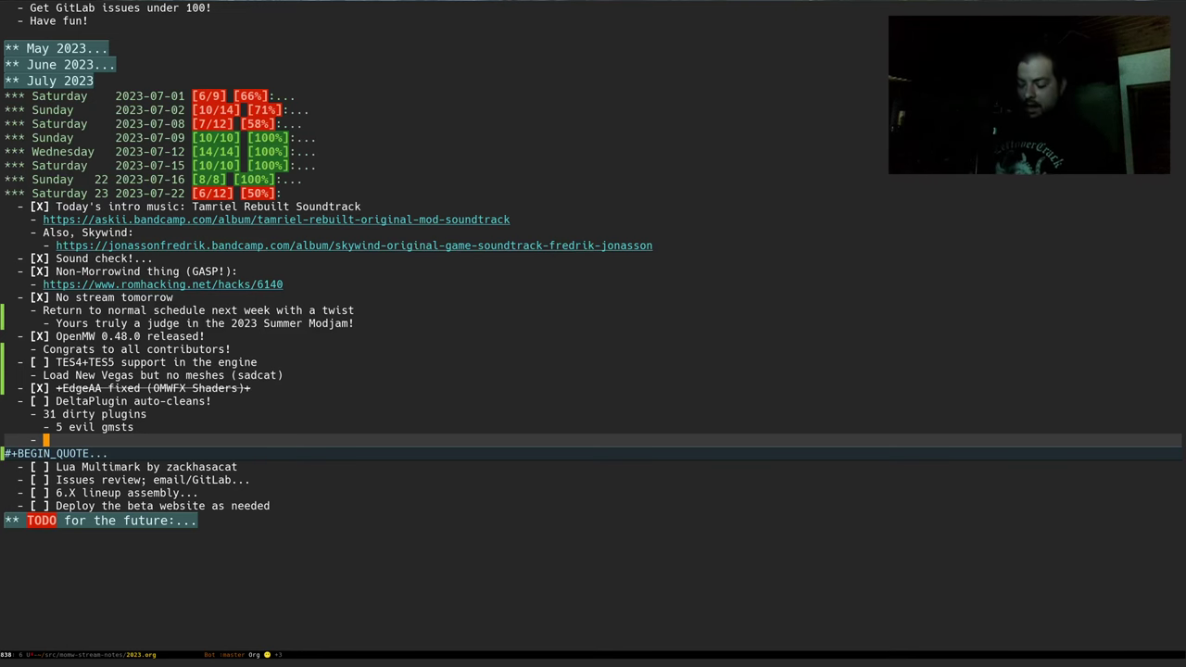
In kitty, print the Mods/Quests/AFFresh/cleaned.txt log with cat
key("alt+Tab")
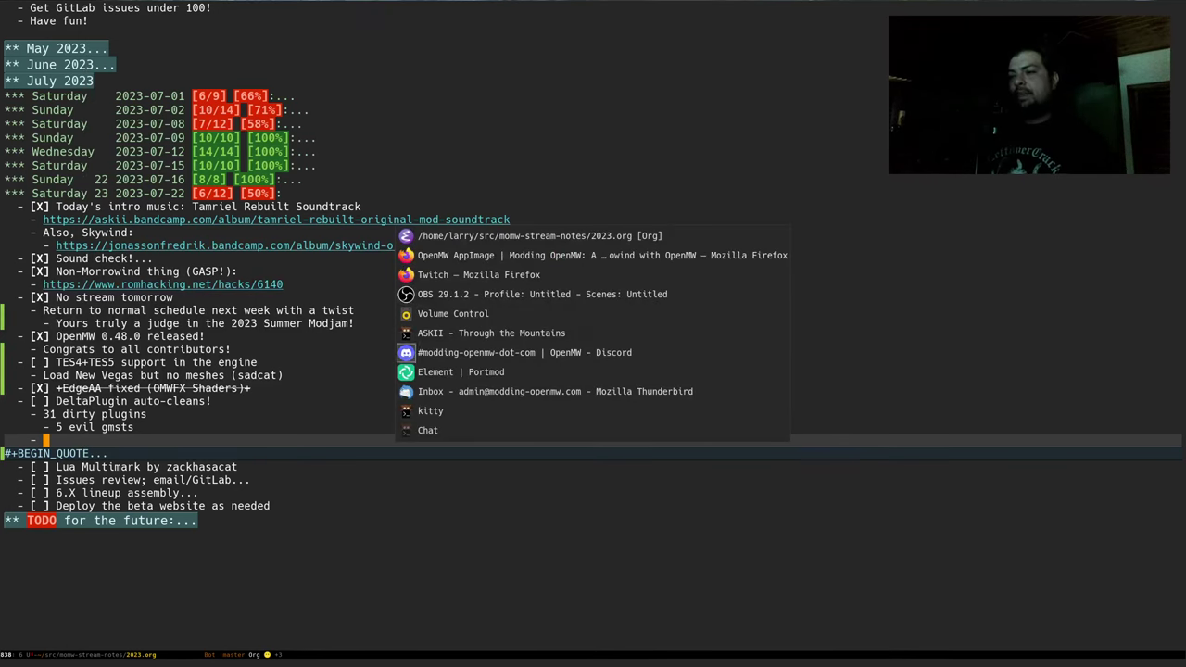
key("Tab")
type("cat .p")
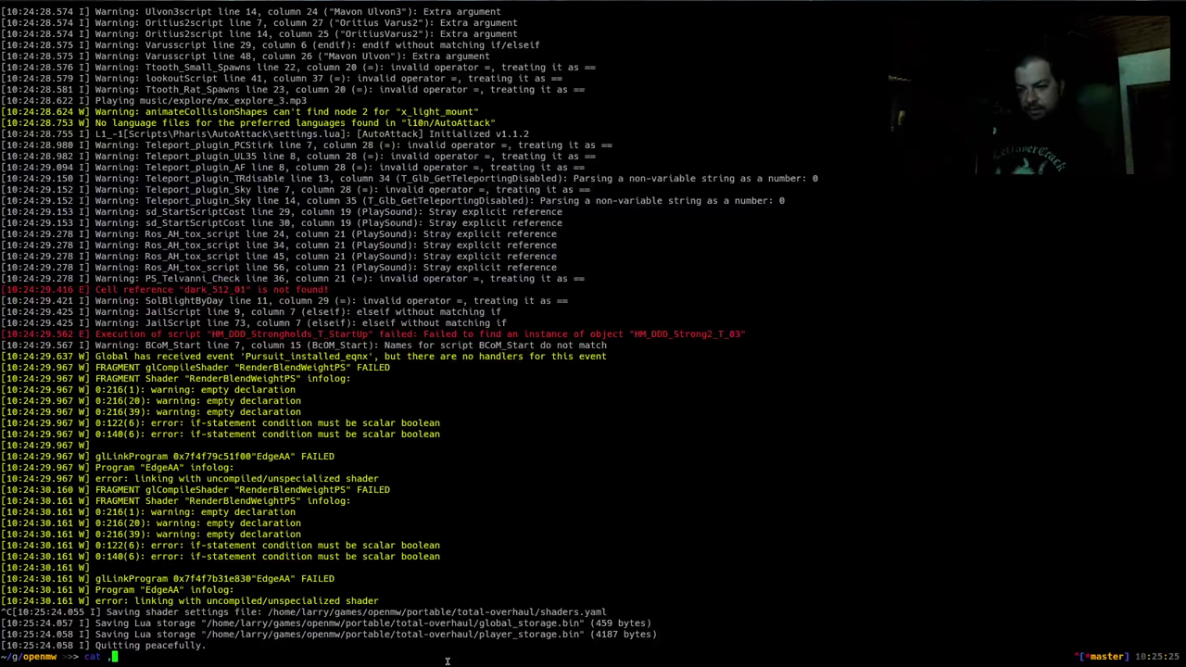
key("BackSpace")
key("BackSpace")
type("Mods/Quests/a")
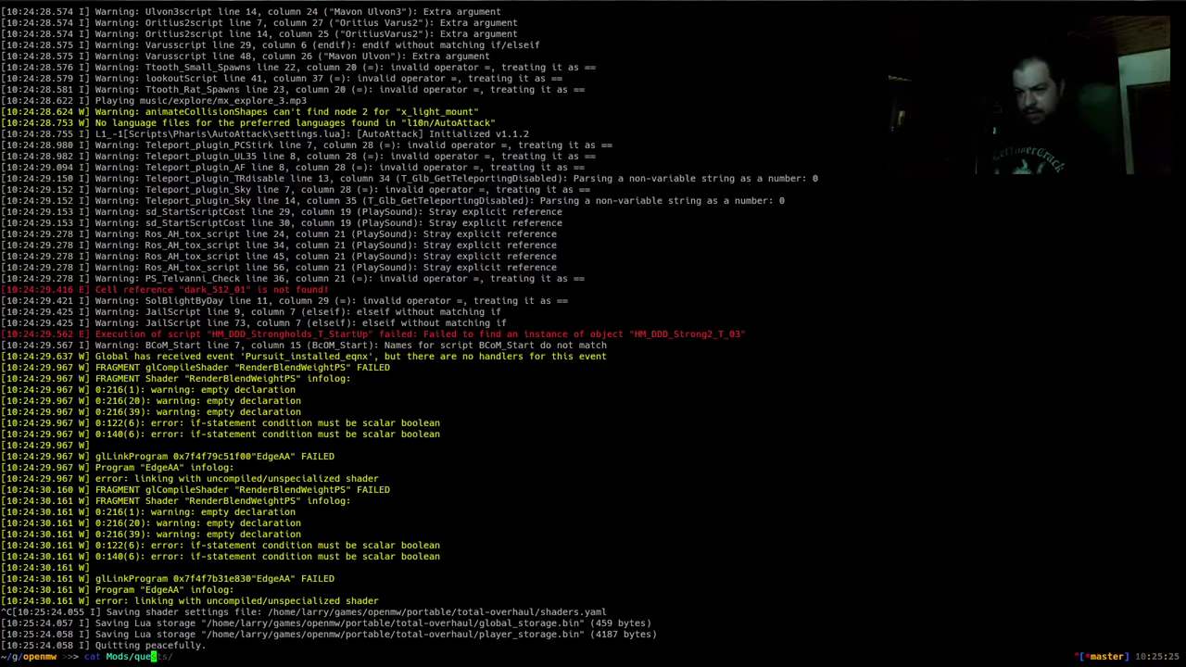
type("ff")
key("Right")
key("Return")
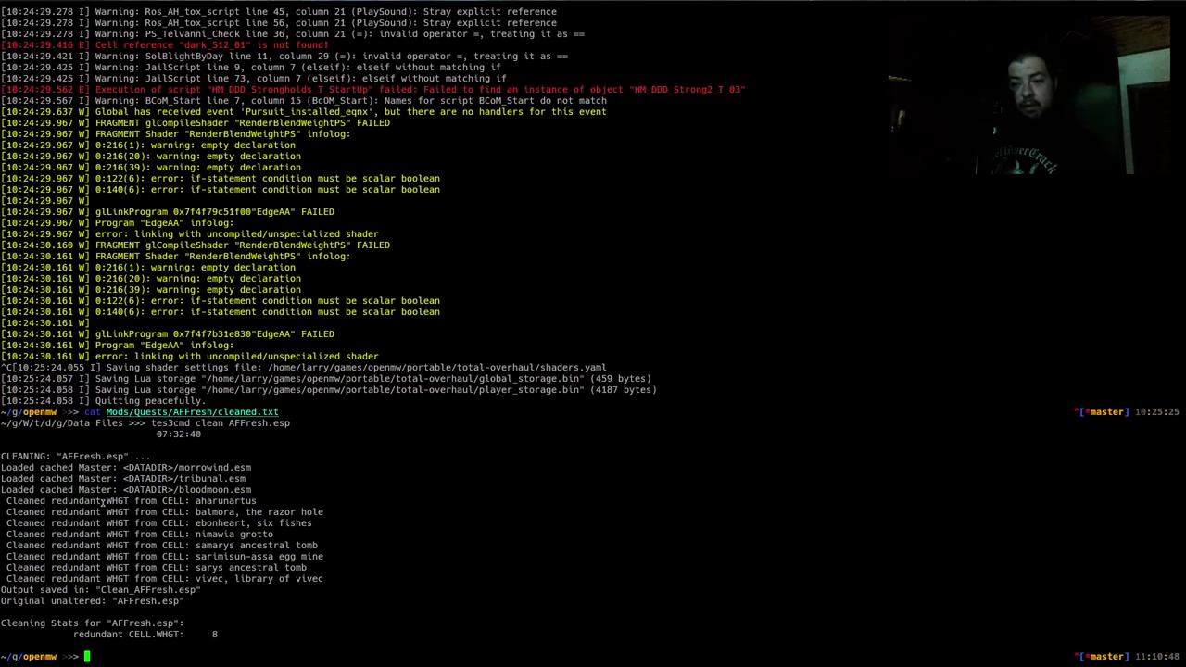
Highlight the cleaned-cells list, the Samarys Ancestral Tomb line and the tes3cmd clean AFFresh.esp line
left_click_drag(193, 532, 196, 582)
left_click(215, 538)
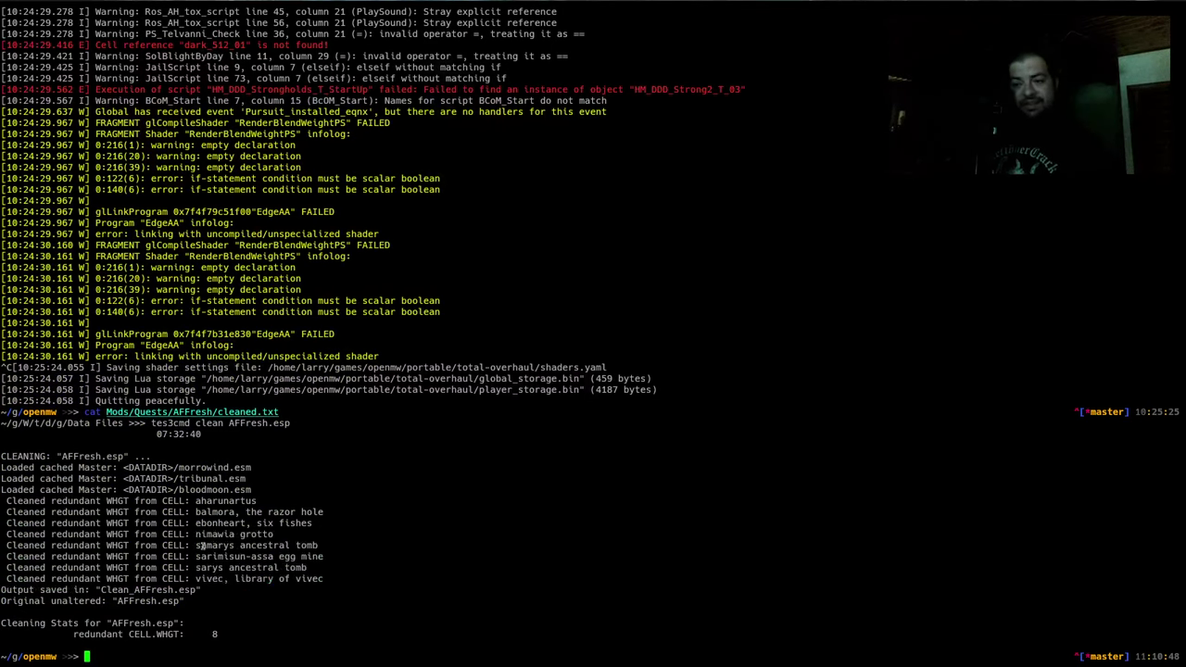
triple_click(202, 546)
left_click(358, 547)
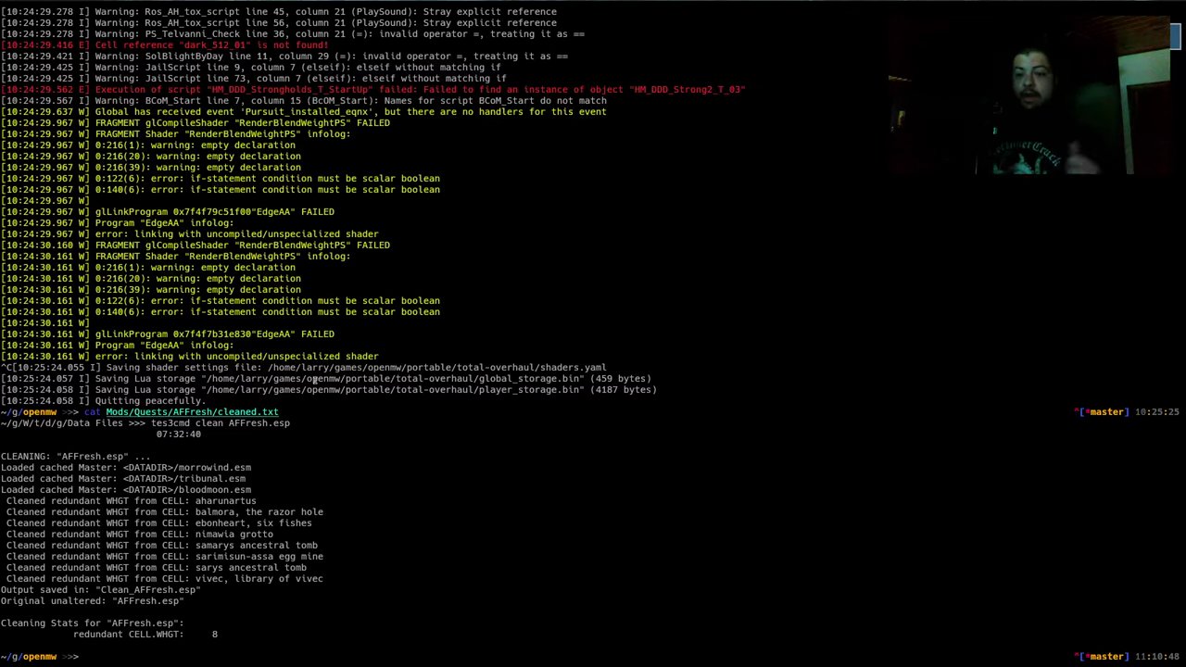
triple_click(236, 544)
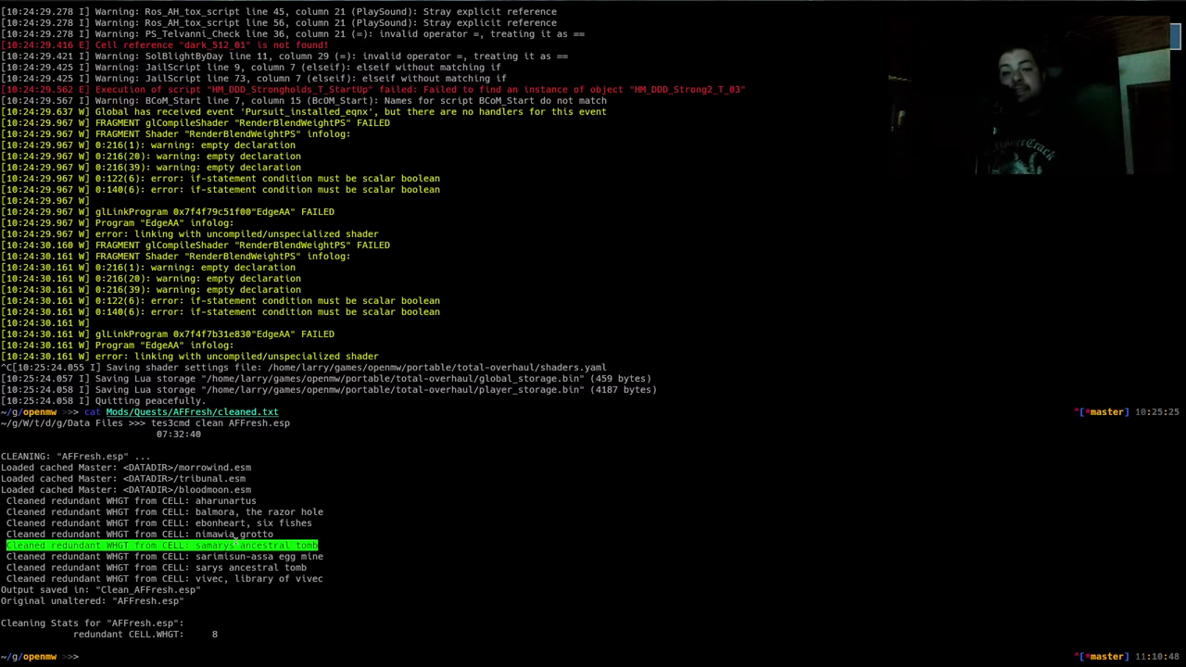
left_click(242, 515)
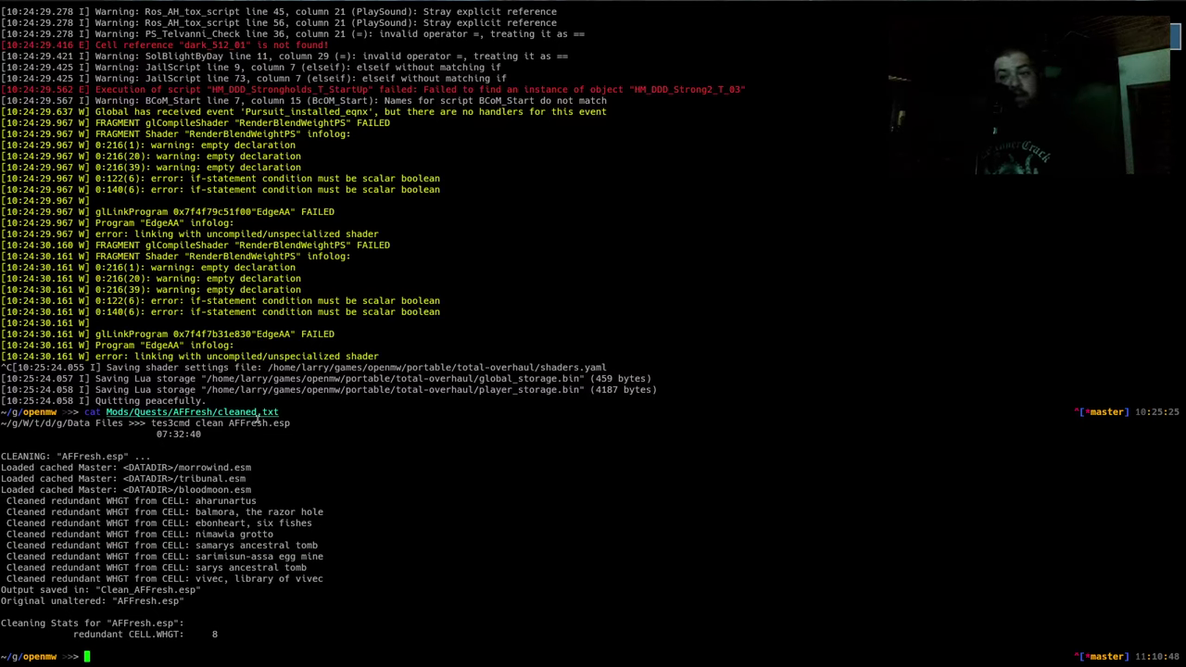
triple_click(257, 419)
left_click(257, 449)
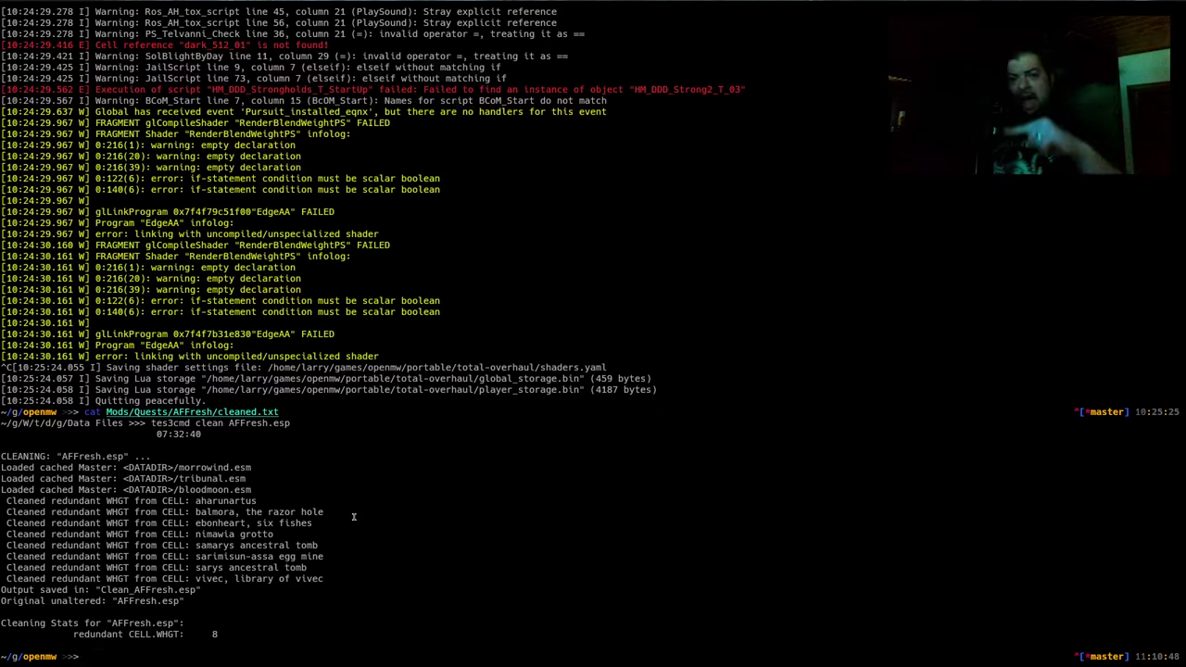
Reselect the Samarys Ancestral Tomb line and the word 'ancestral', then return to Emacs
triple_click(216, 547)
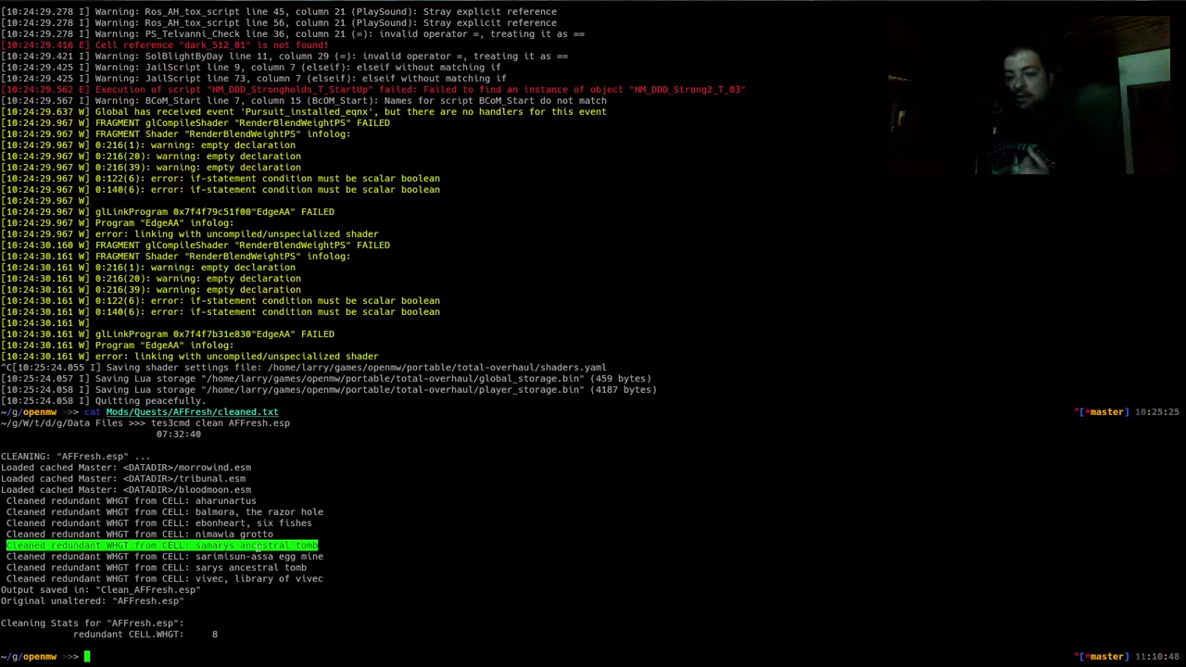
double_click(247, 547)
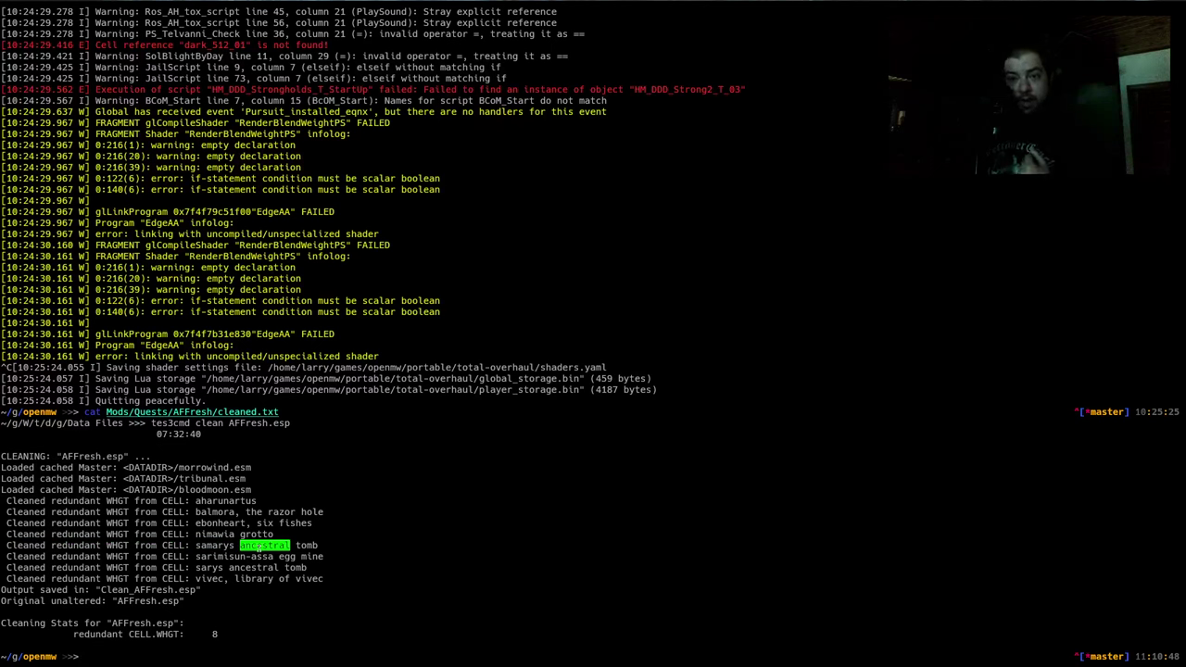
left_click(312, 479)
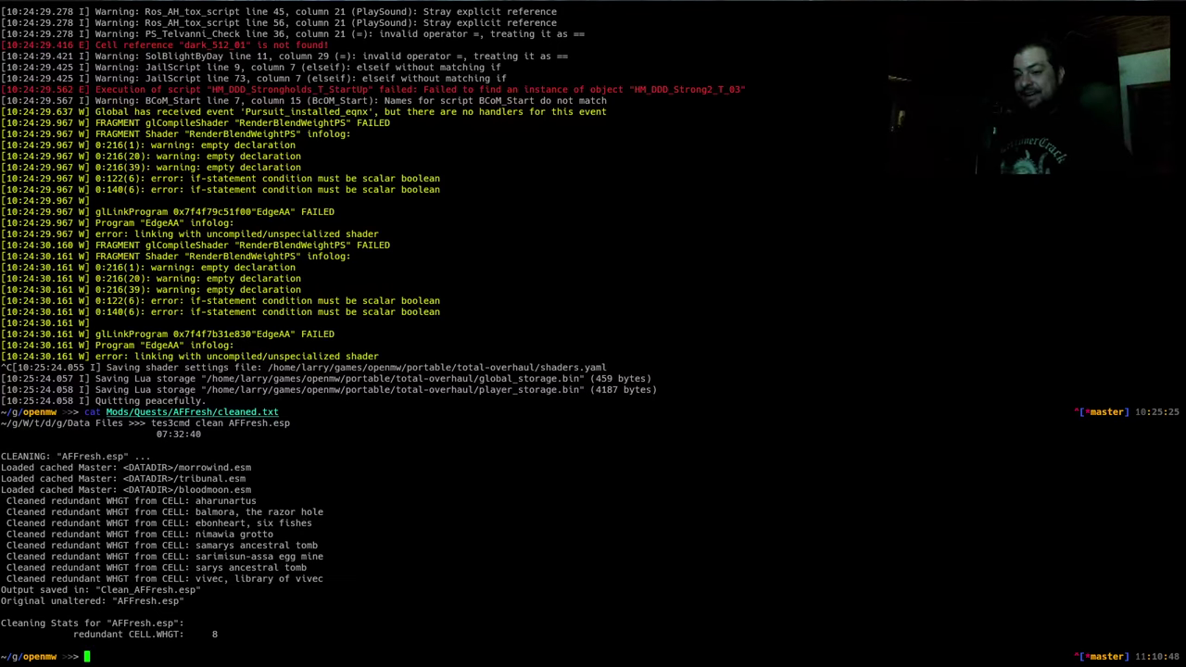
triple_click(238, 548)
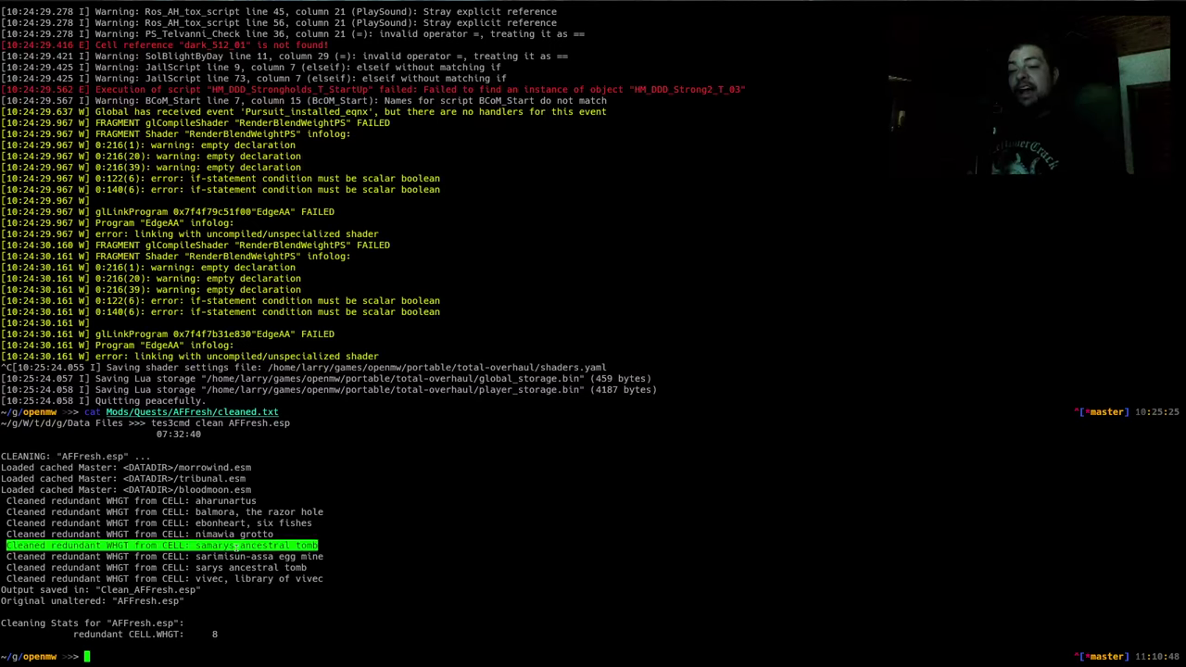
left_click(299, 486)
key("alt+Tab")
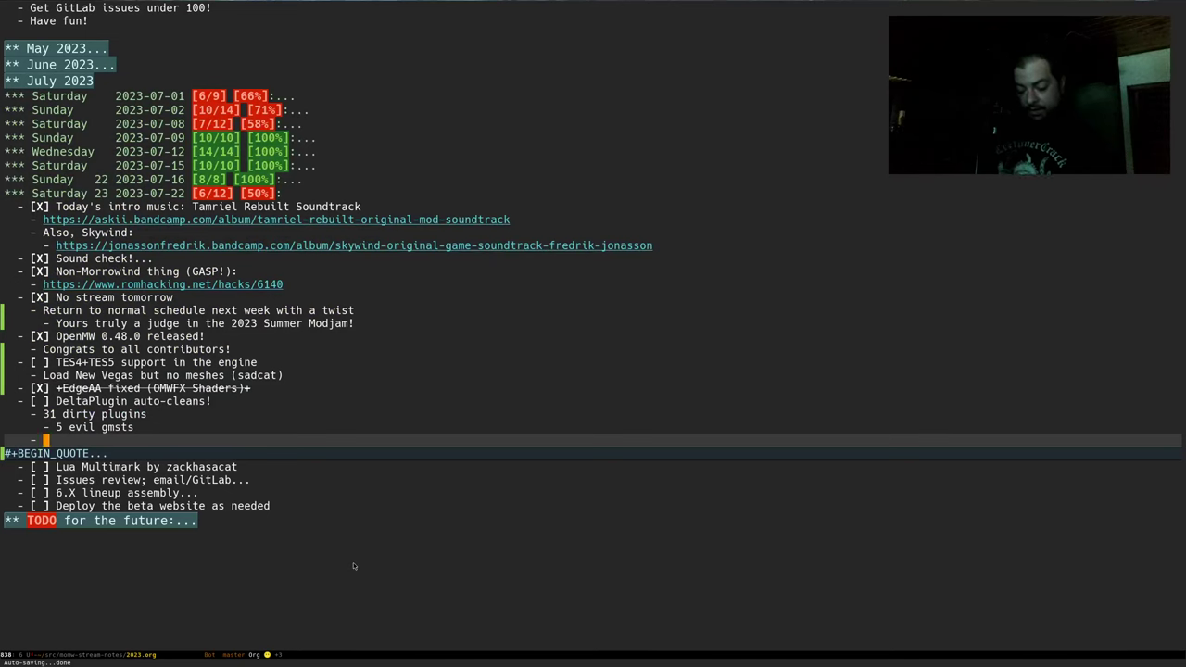
Add bullets 'Set water height', 'Load Affresh.esp' and 'Load merged plugin', then save the notes
type("Set water hei")
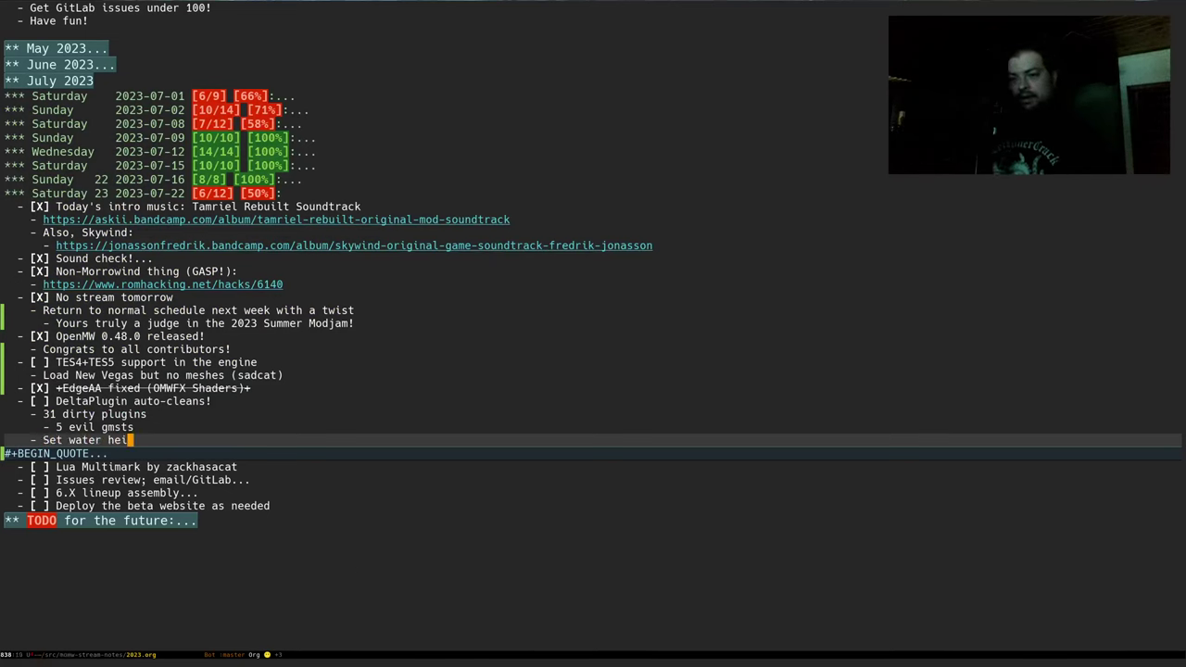
type("ght")
key("Return")
type("- Loa")
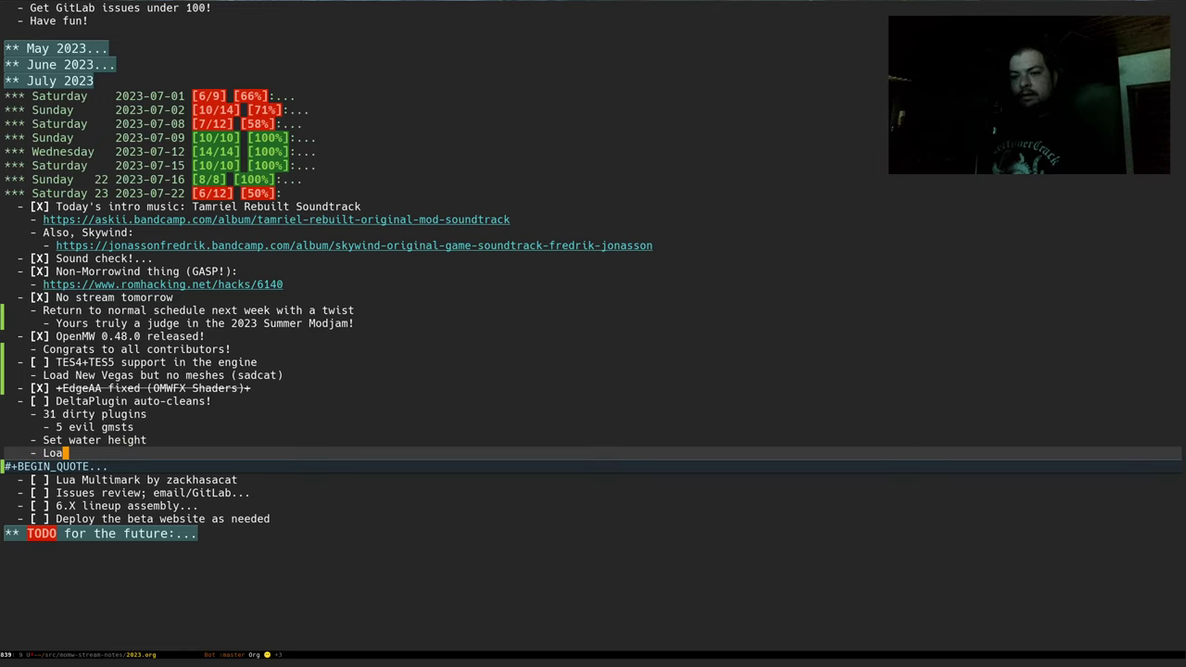
type("d Affresh")
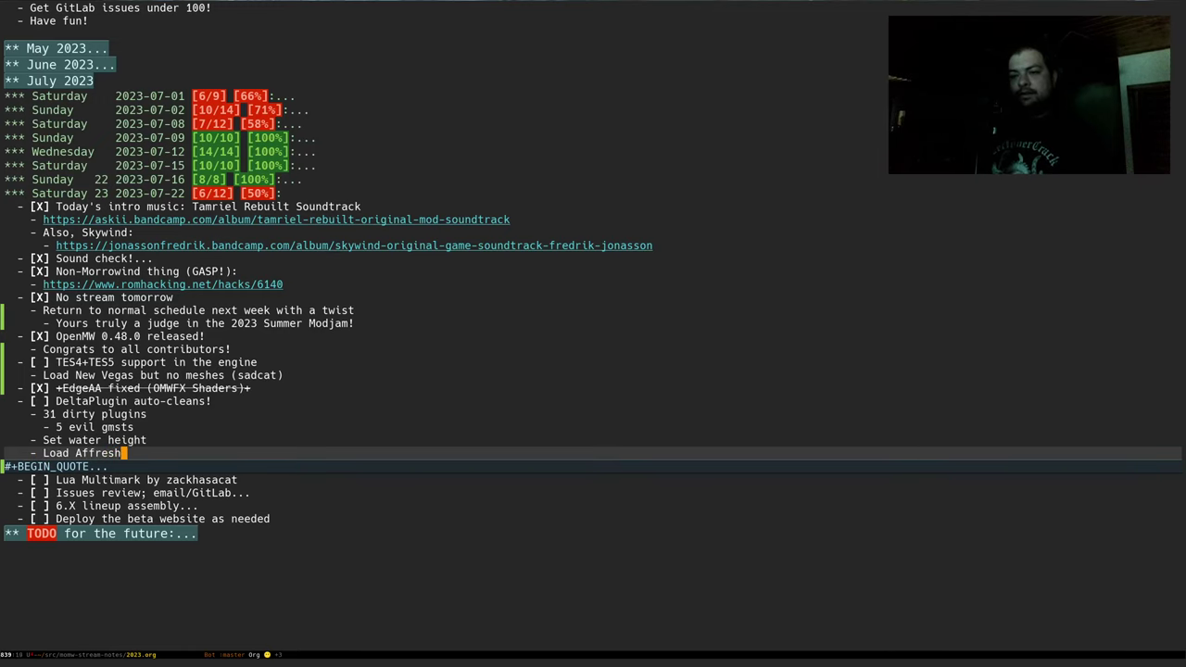
type(".esp")
key("Return")
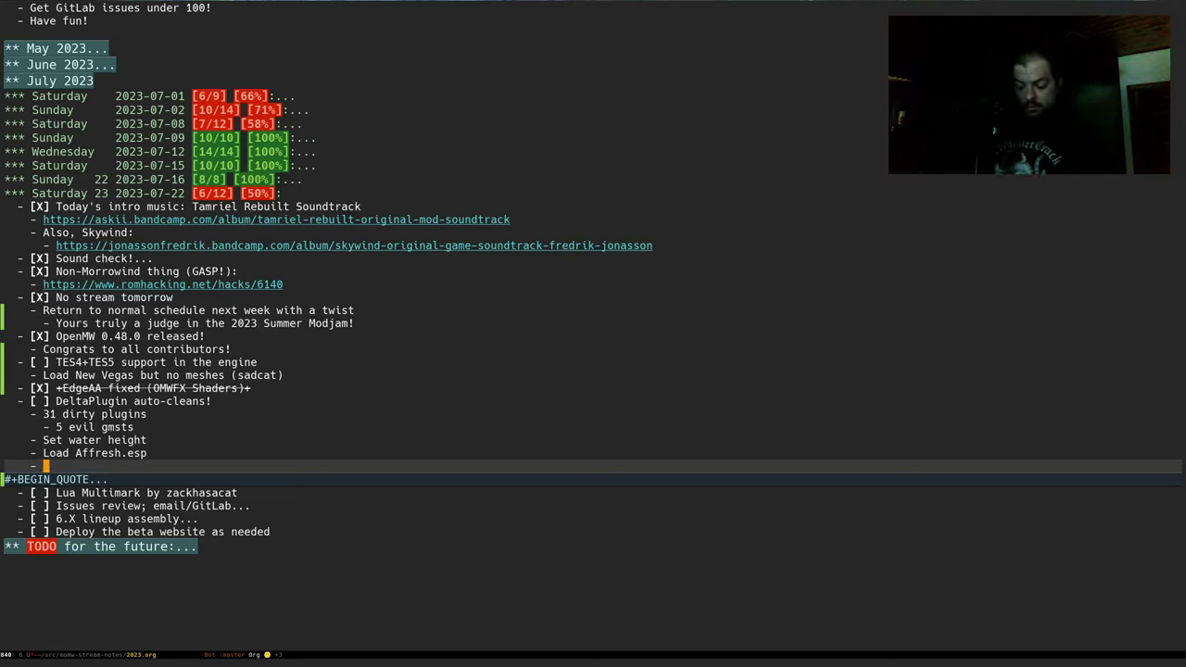
type("Load merged plugin")
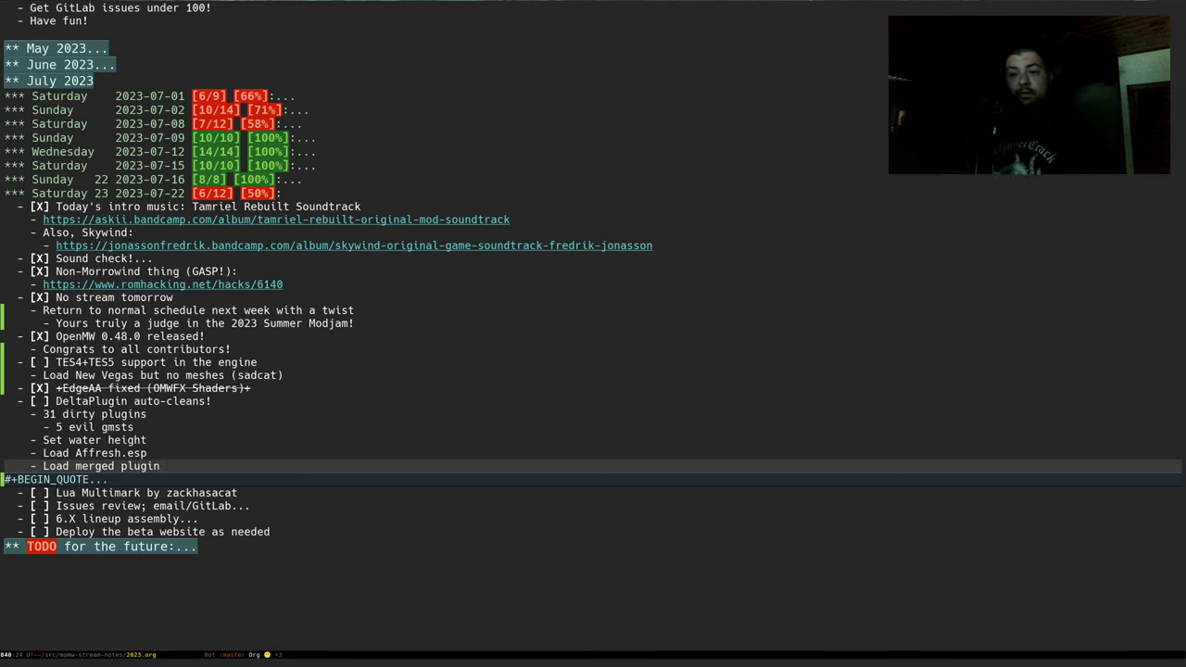
key("ctrl+x")
key("ctrl+s")
Tick the DeltaPlugin auto-cleans checkbox and save, bringing the day to 7/12
key("Up")
key("Up")
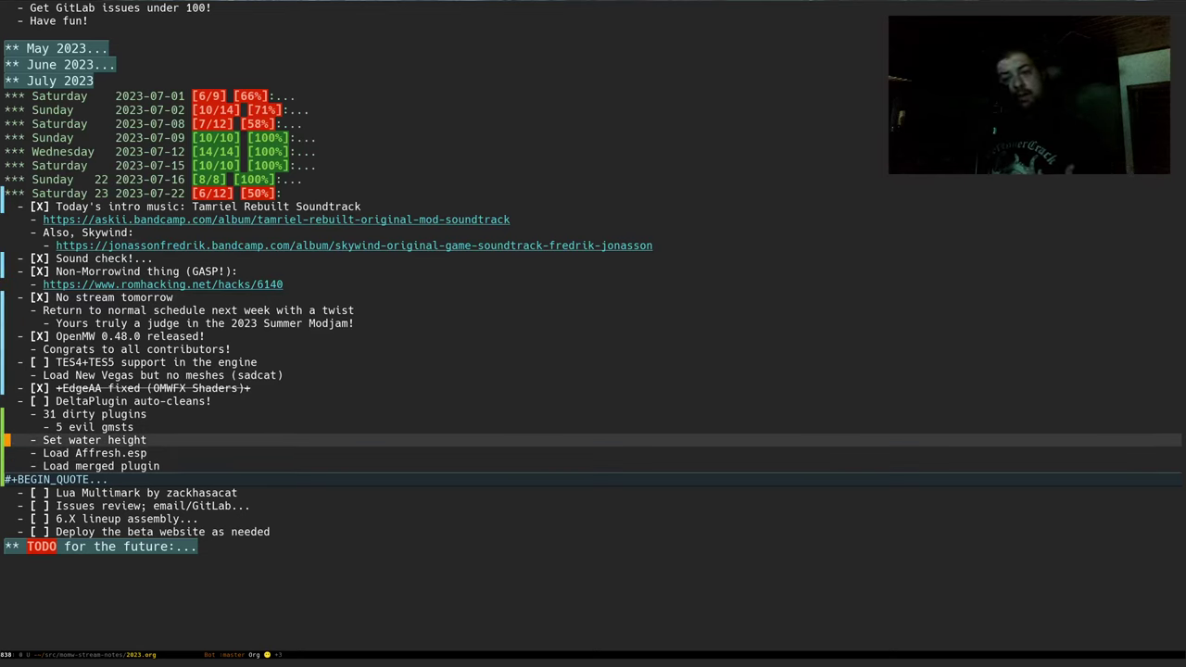
key("Down")
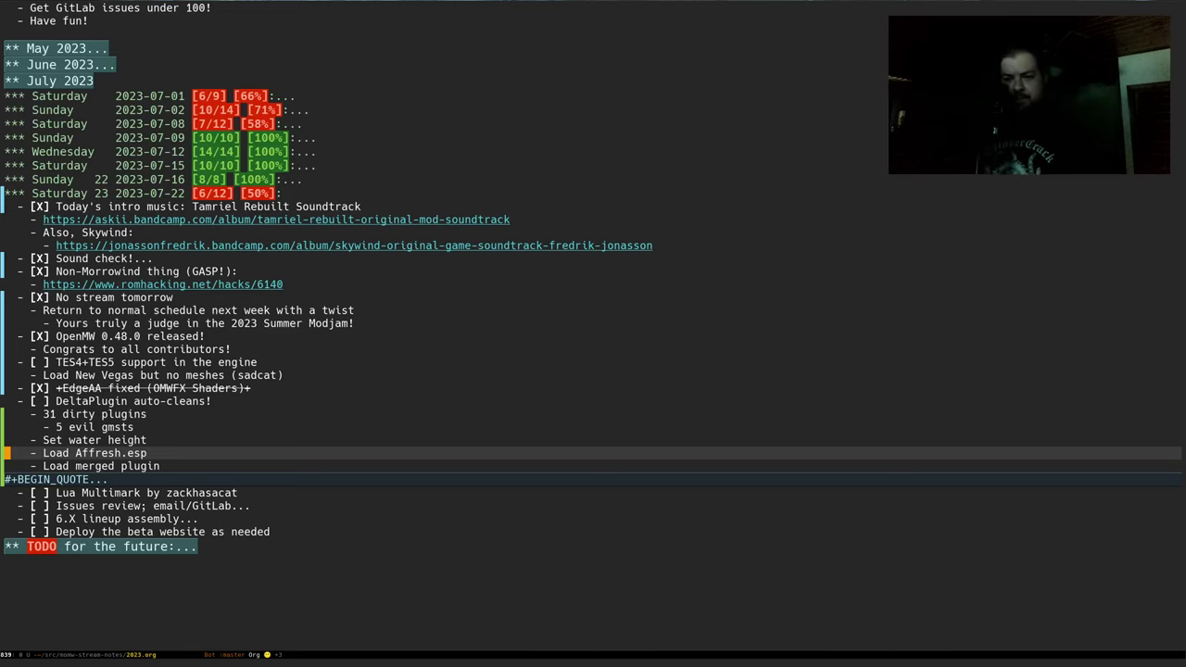
key("Up")
key("Up")
key("Up")
key("Up")
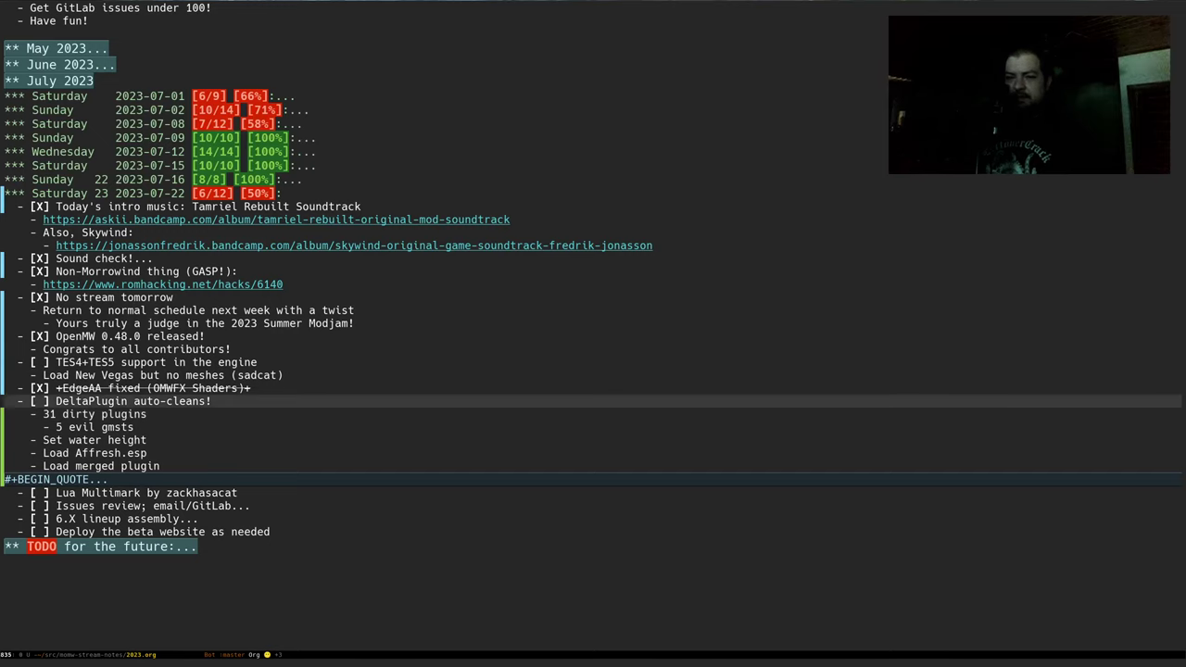
key("ctrl+c")
key("ctrl+c")
key("ctrl+x")
key("ctrl+s")
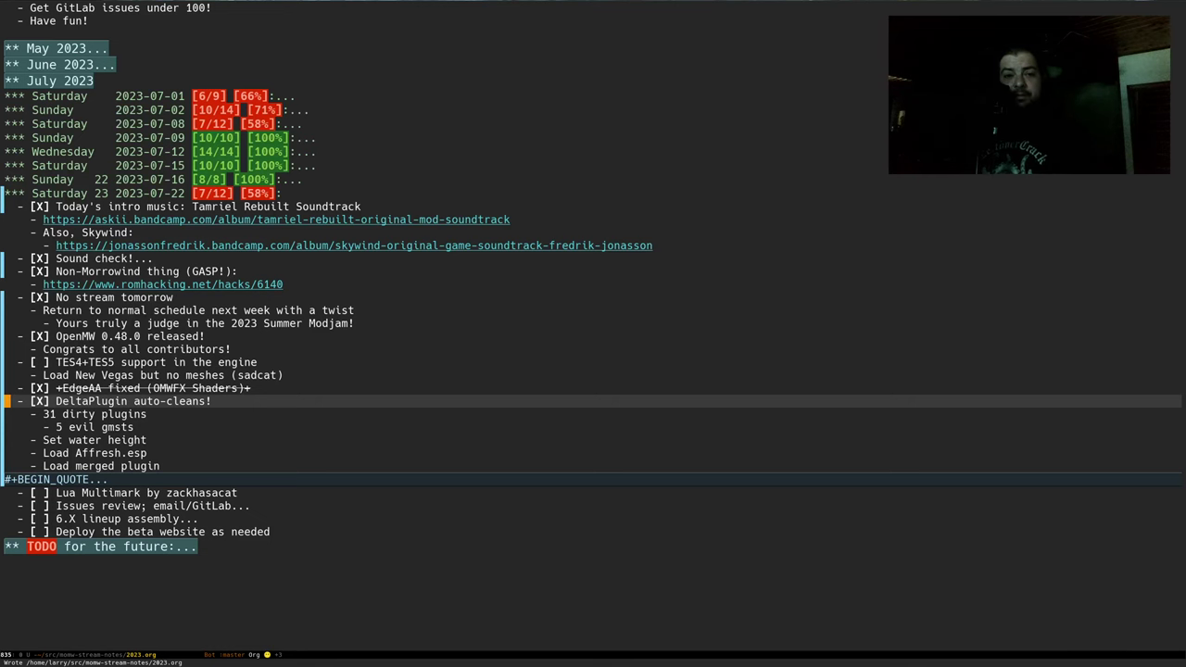
key("alt+Tab")
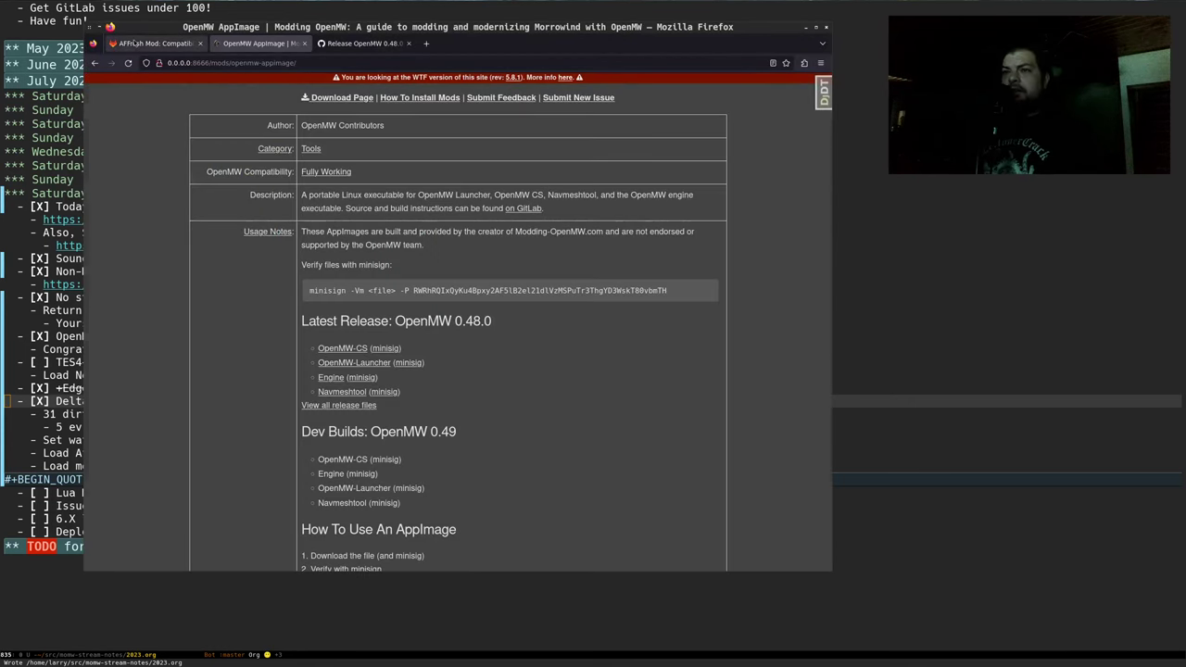
Open AFFresh issue #226 about Needs Cleaning plugins from the issues list and expand its sidebar
left_click(152, 42)
middle_click(404, 85)
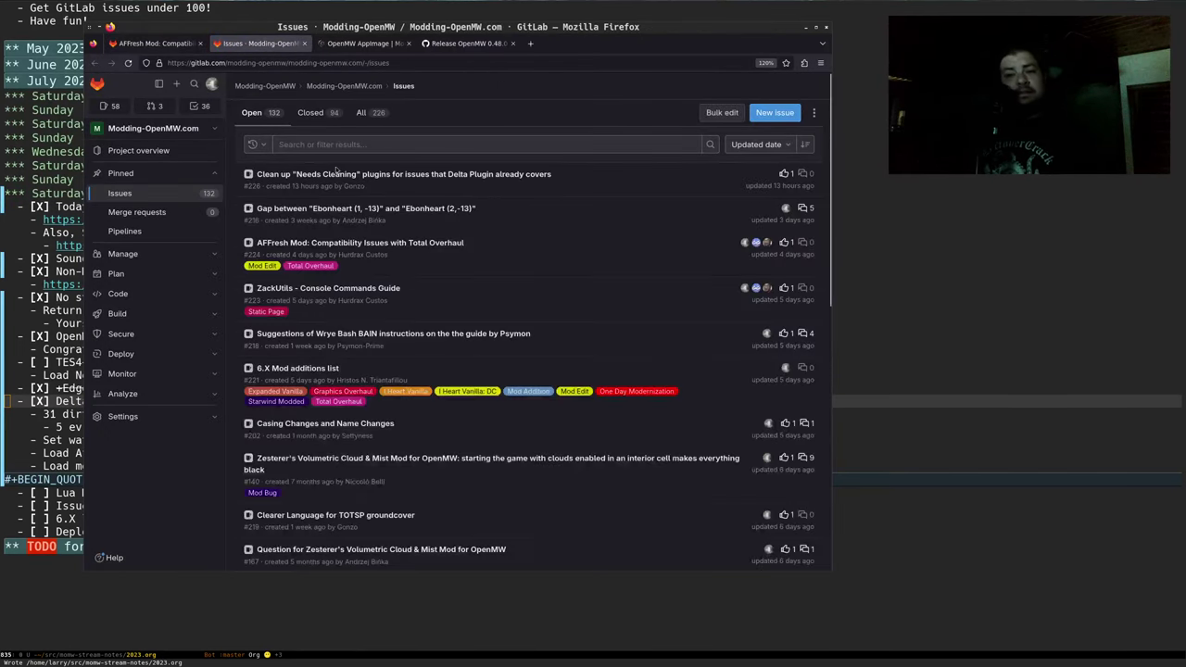
left_click(482, 174)
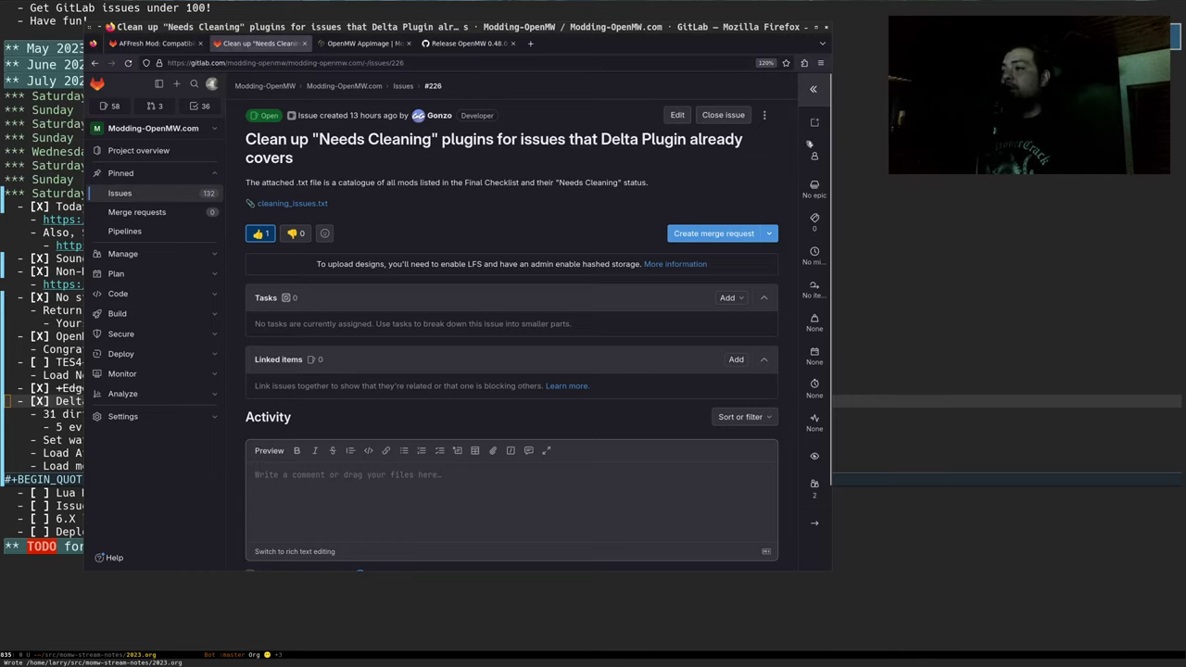
left_click(813, 89)
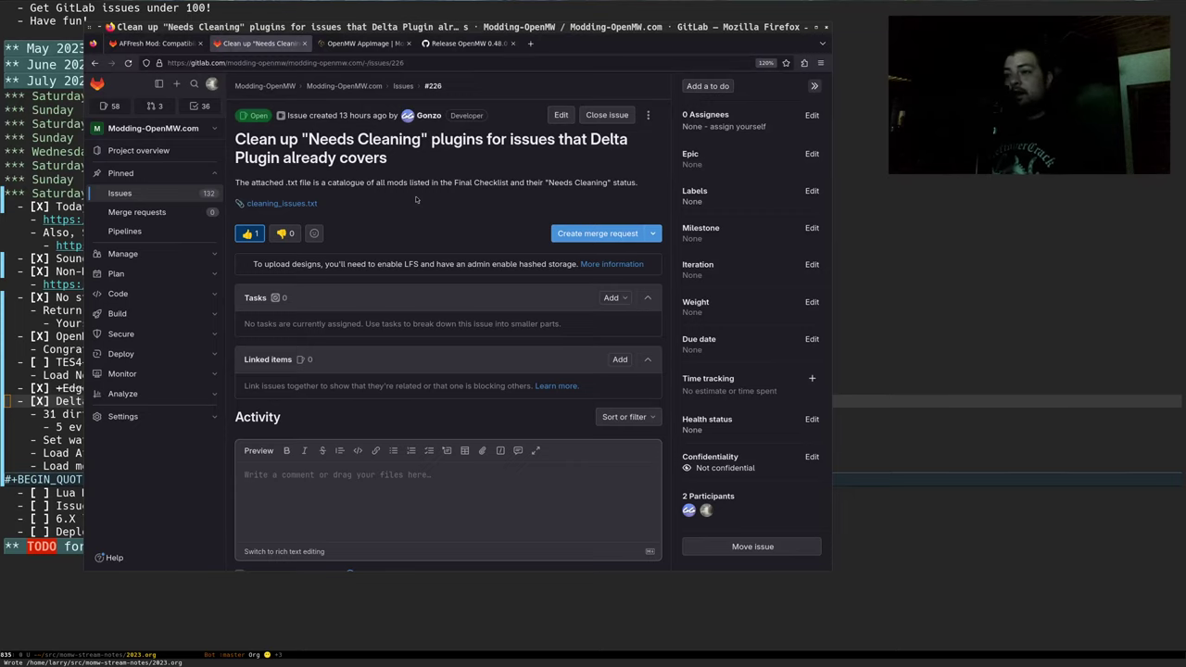
Search 'portmod gitlab', open the Portmod project and find 'matrix' in its Communication section
key("ctrl+t")
type("portmod gitlab")
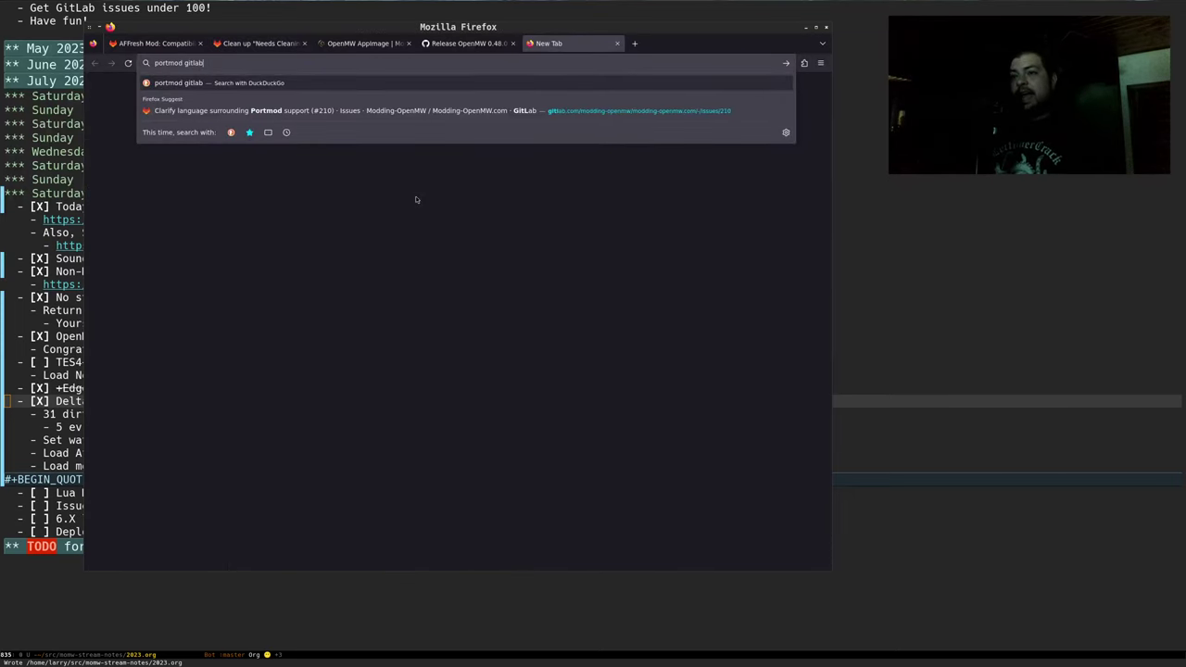
key("Return")
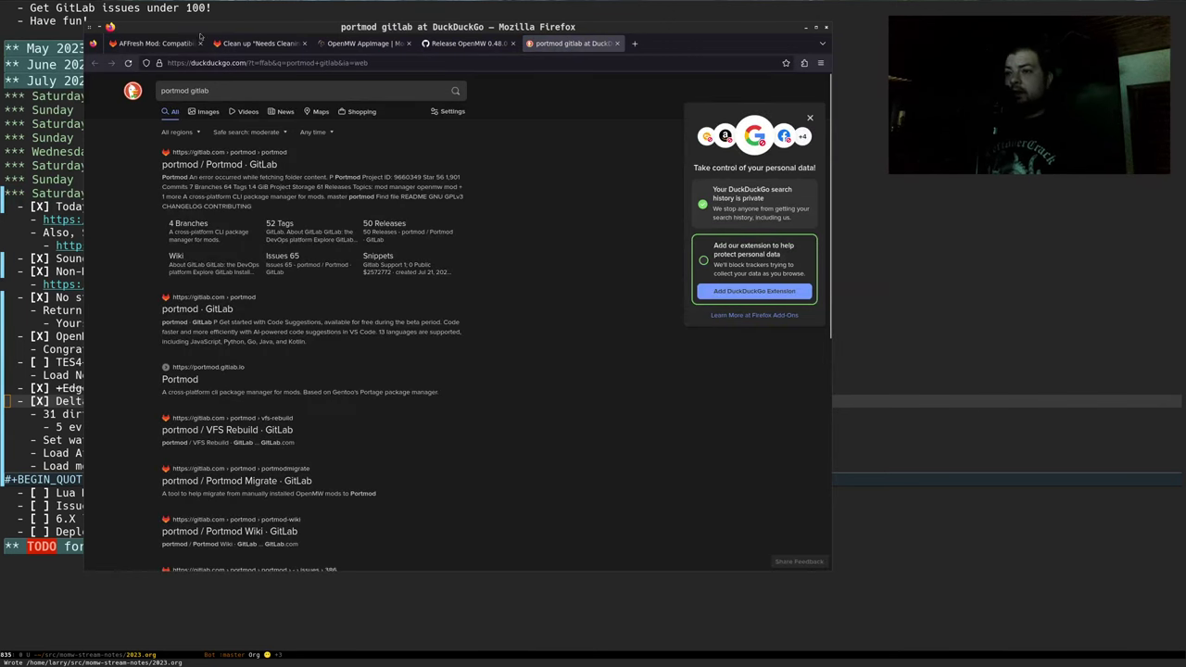
left_click(222, 165)
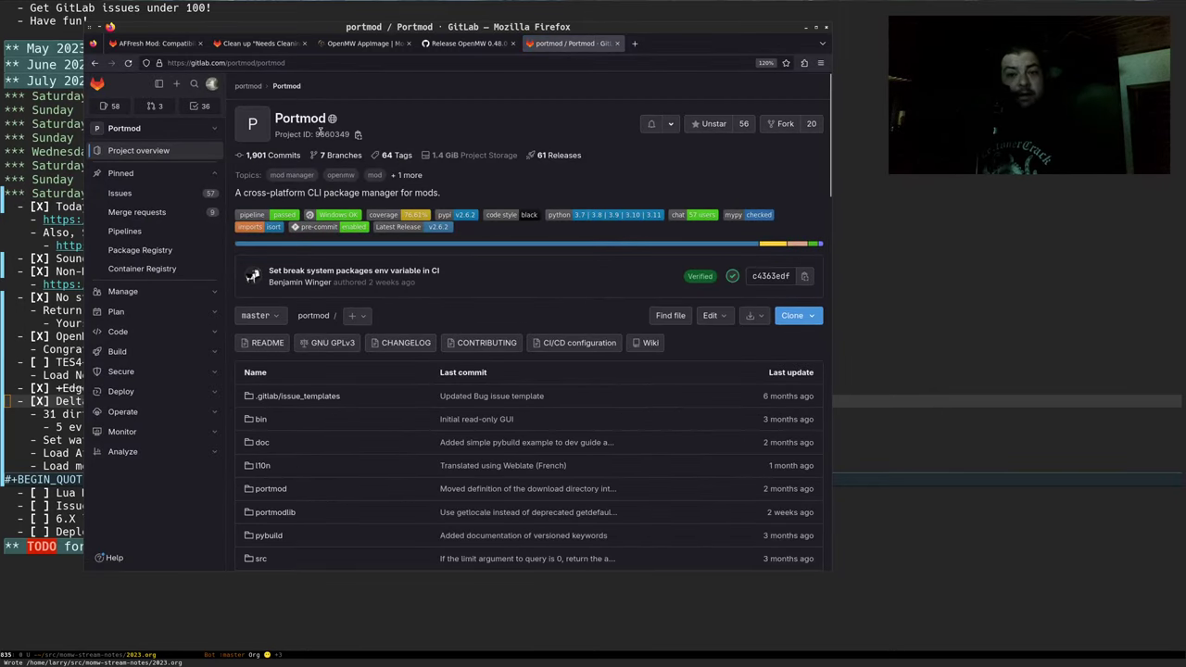
scroll(339, 146, "down", 5)
key("ctrl+f")
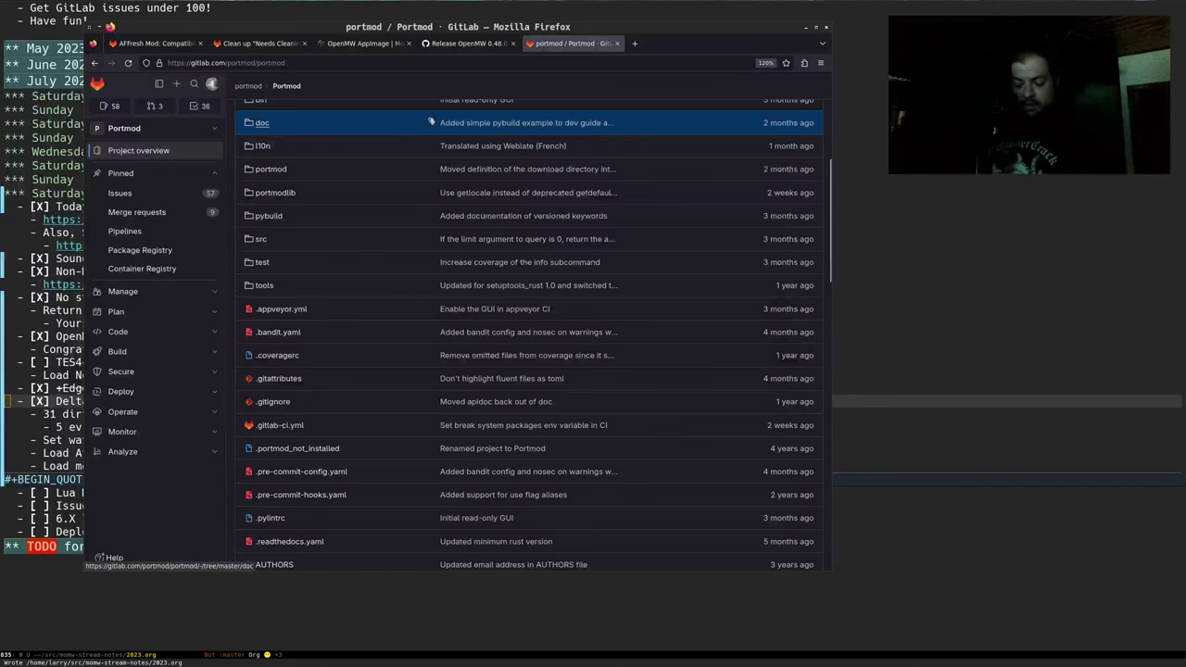
type("matrix")
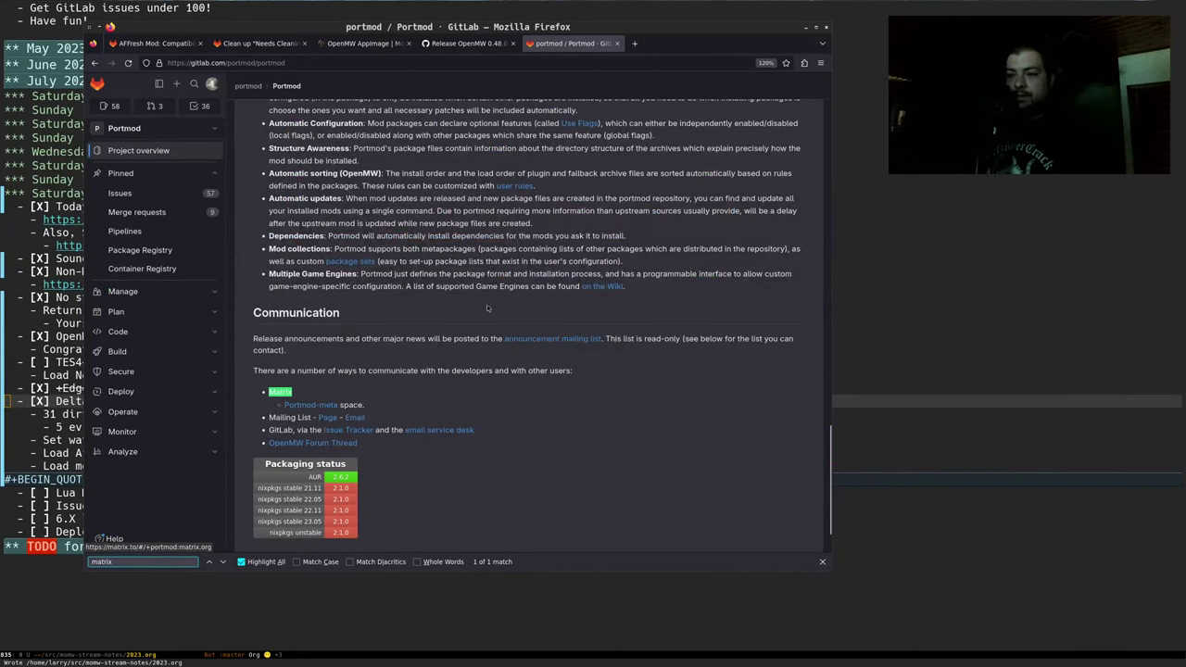
scroll(488, 308, "down", 2)
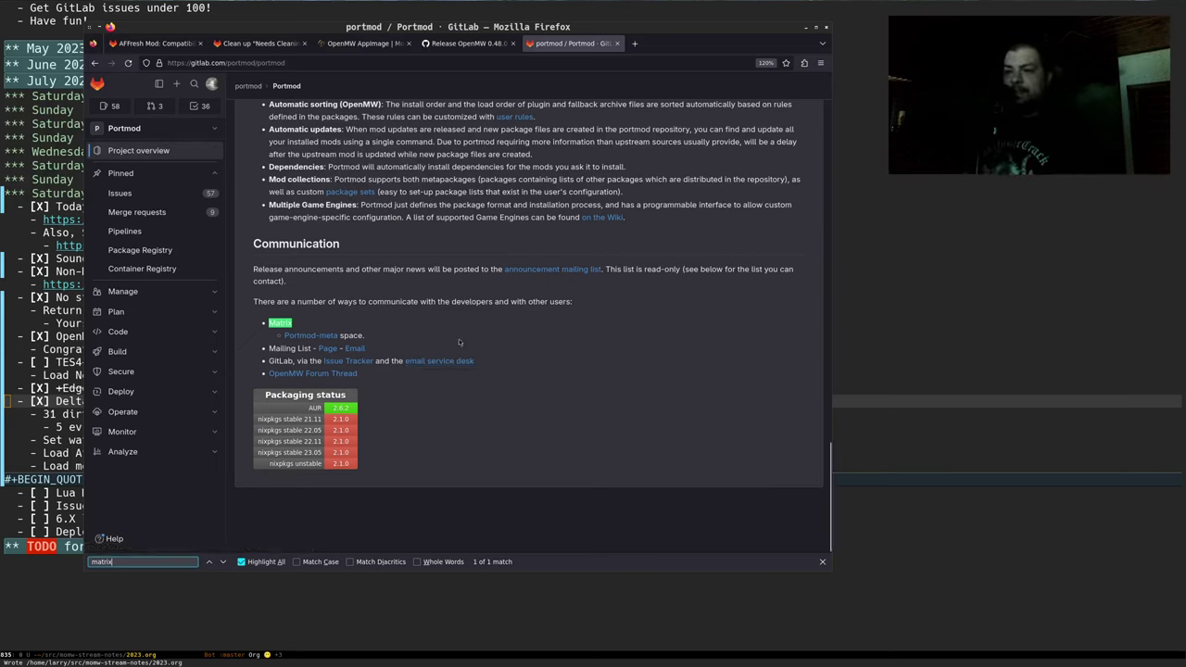
left_click(454, 321)
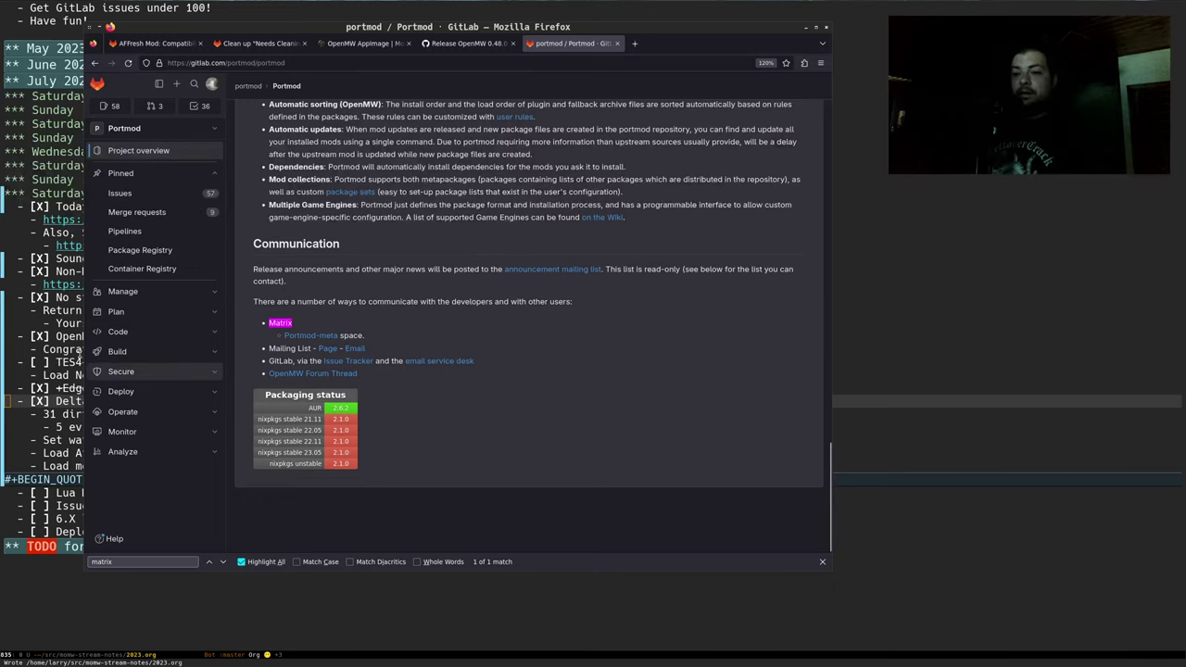
Back in the Emacs notes, fold the DeltaPlugin auto-cleans! item
key("alt+Tab")
key("Up")
key("Tab")
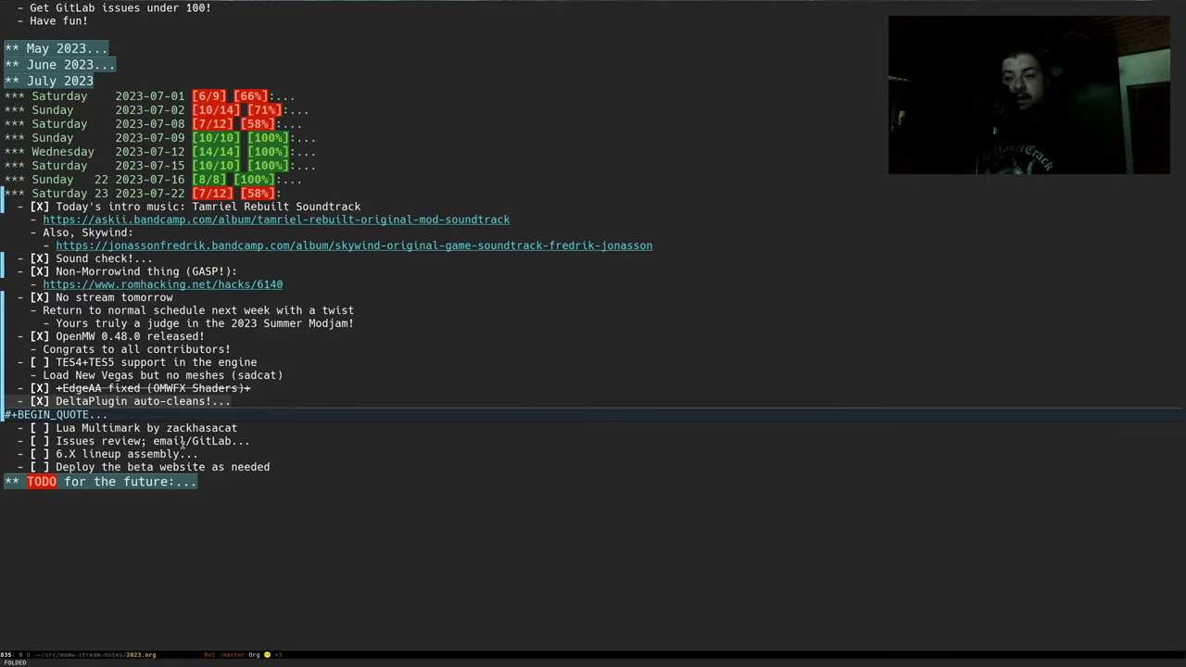
Peek at the sub-items of Issues review and 6.X lineup assembly, then refold them
key("Down")
key("Down")
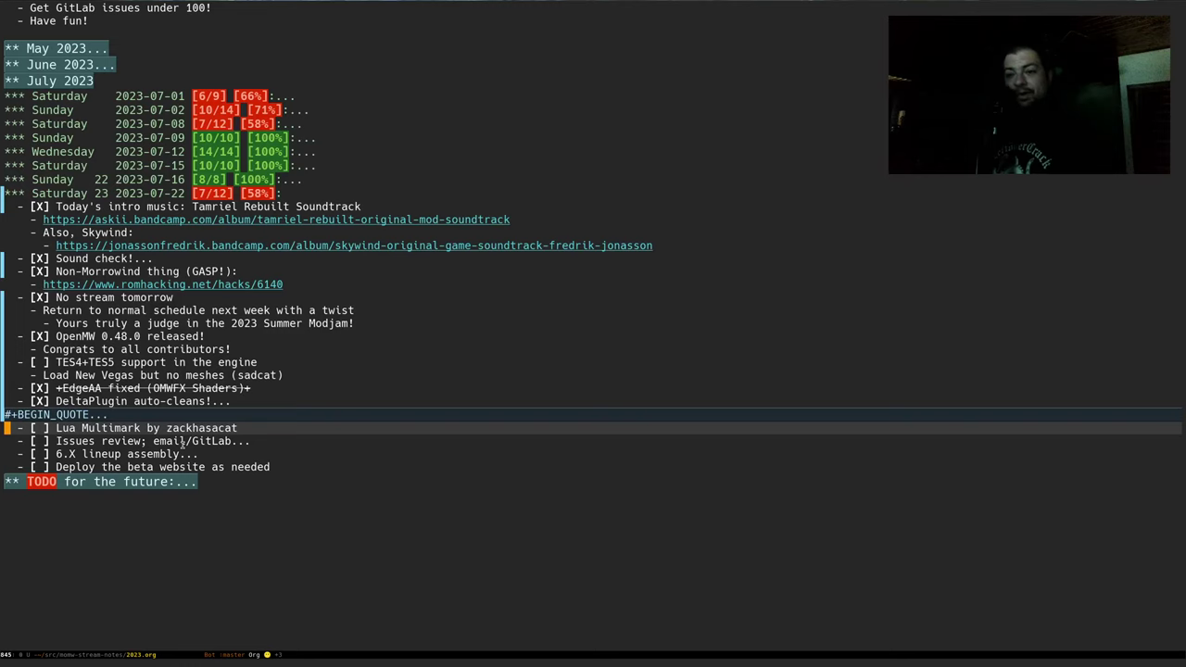
key("Down")
key("Tab")
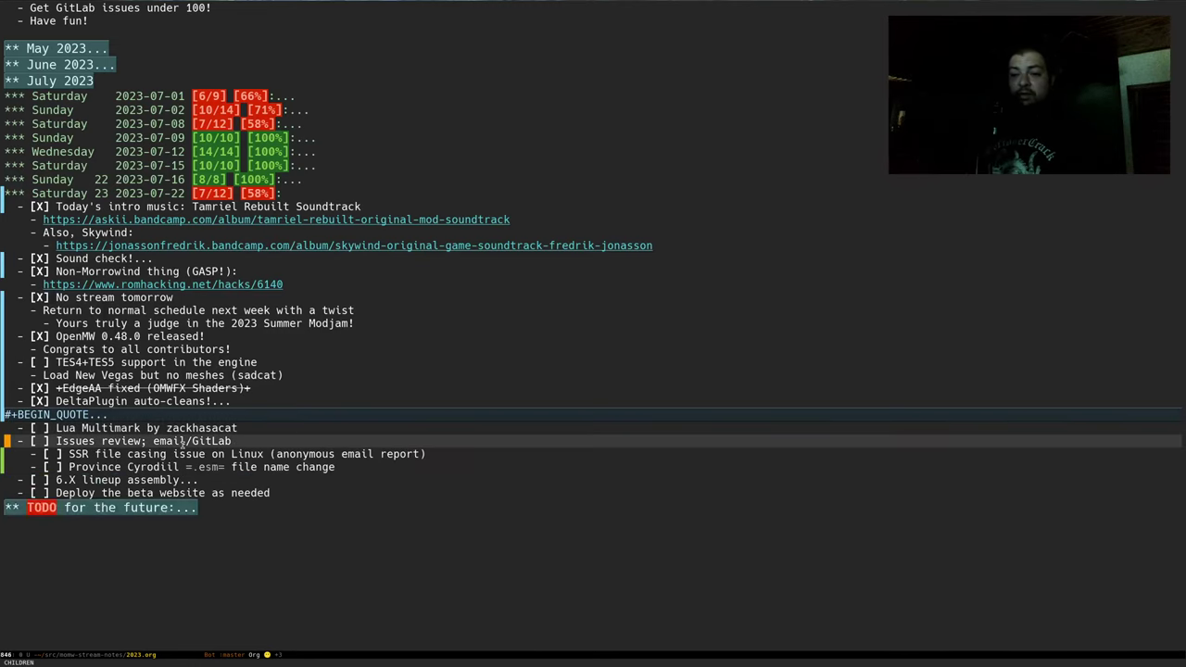
key("Tab")
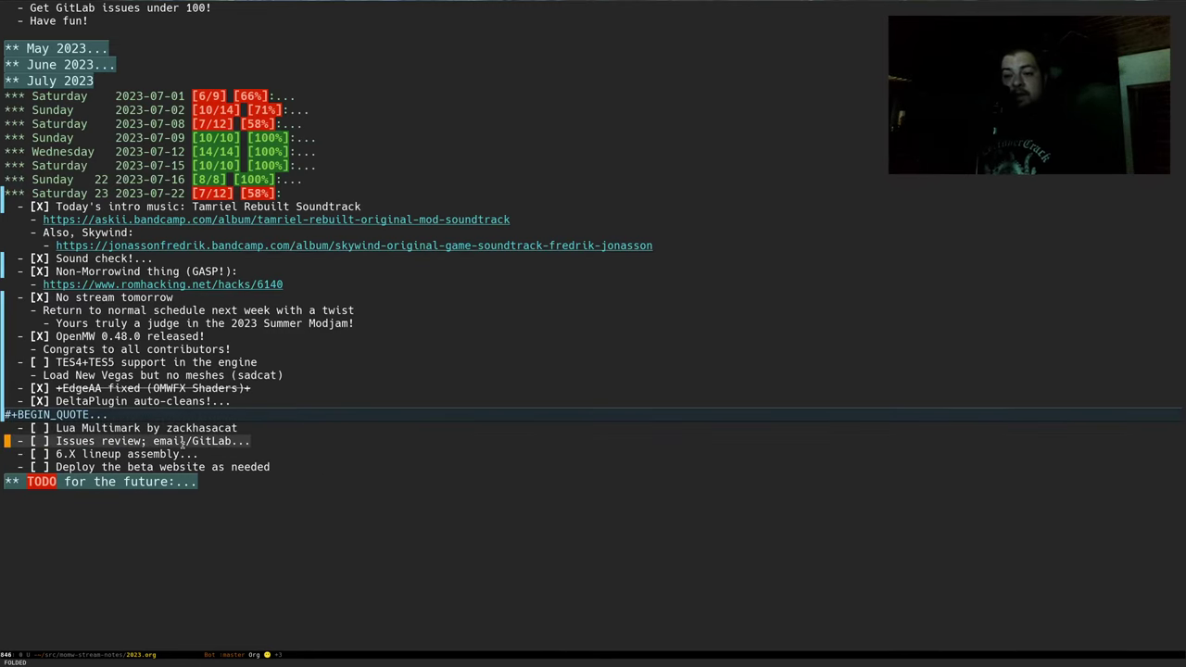
key("Down")
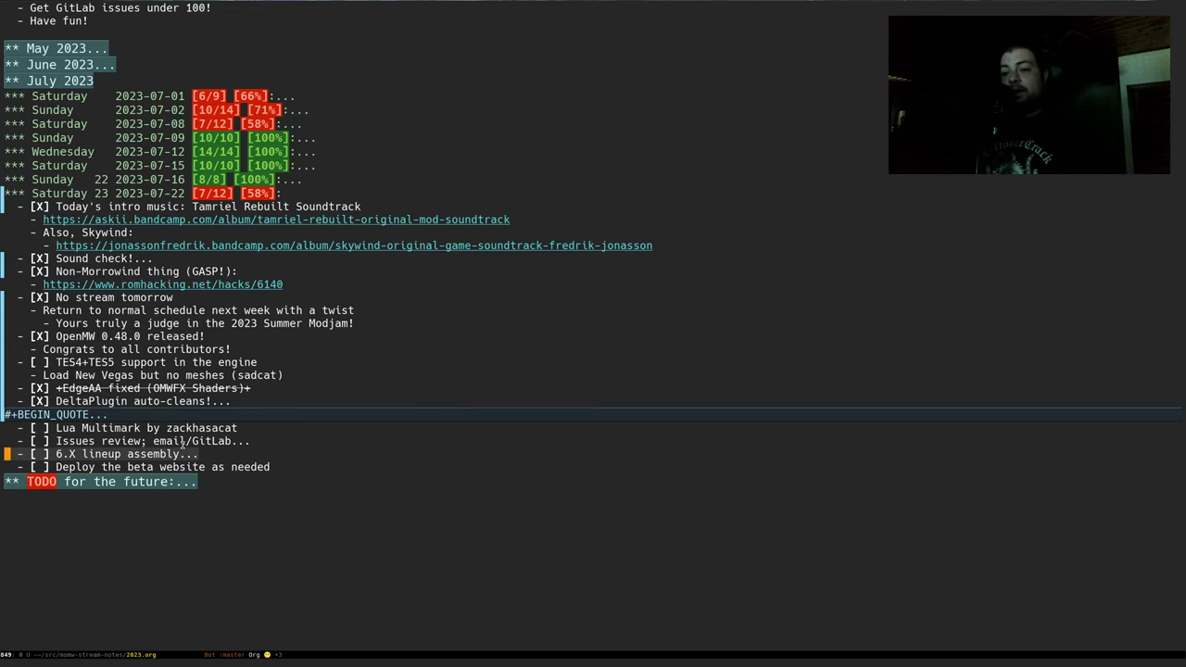
key("Tab")
key("Tab")
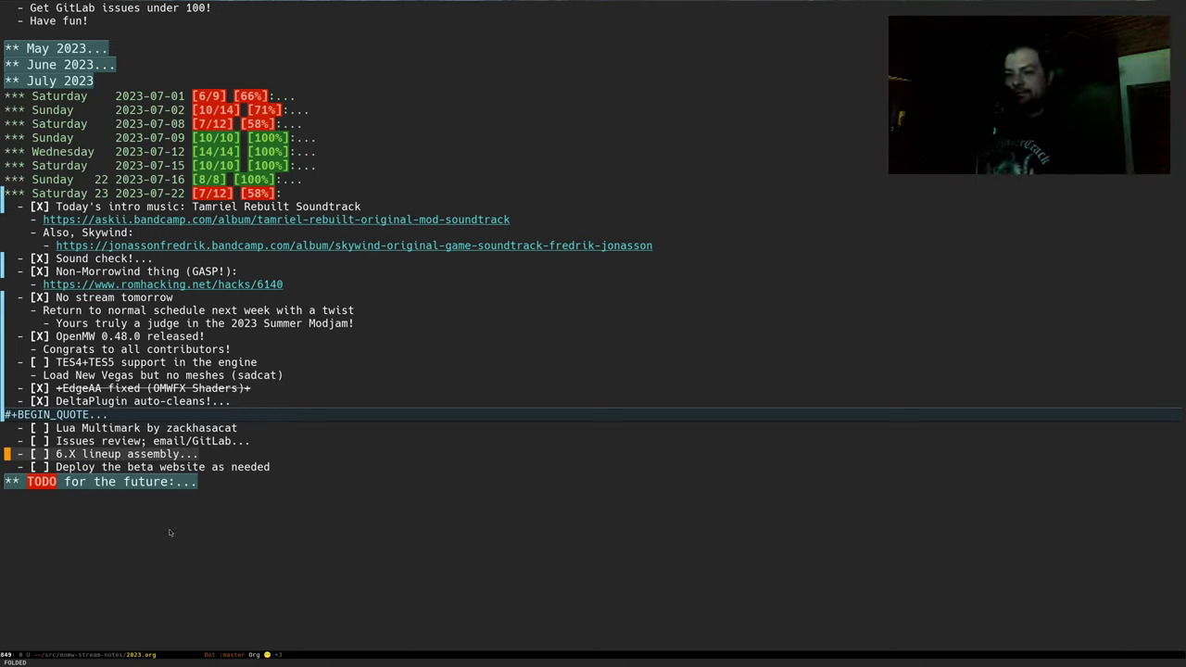
Fold the Non-Morrowind thing, No stream tomorrow and OpenMW 0.48.0 released! items
left_click(275, 316)
key("Up")
key("Up")
key("Up")
key("Up")
key("Up")
key("Up")
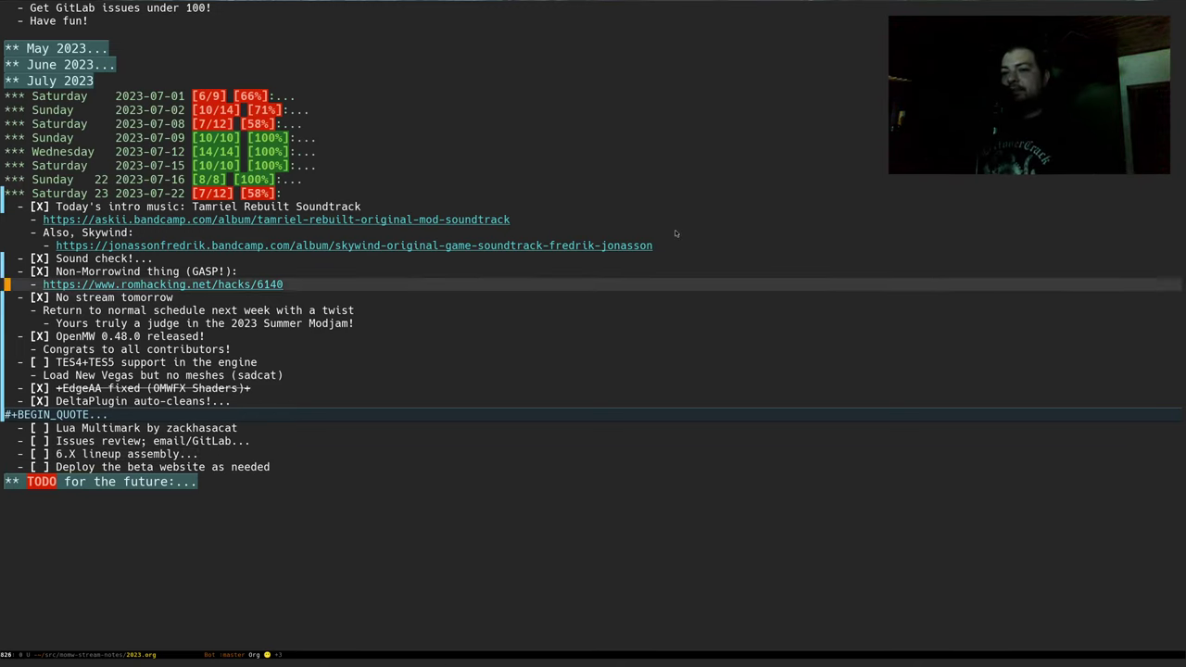
key("Down")
key("Down")
key("Down")
key("Tab")
key("Down")
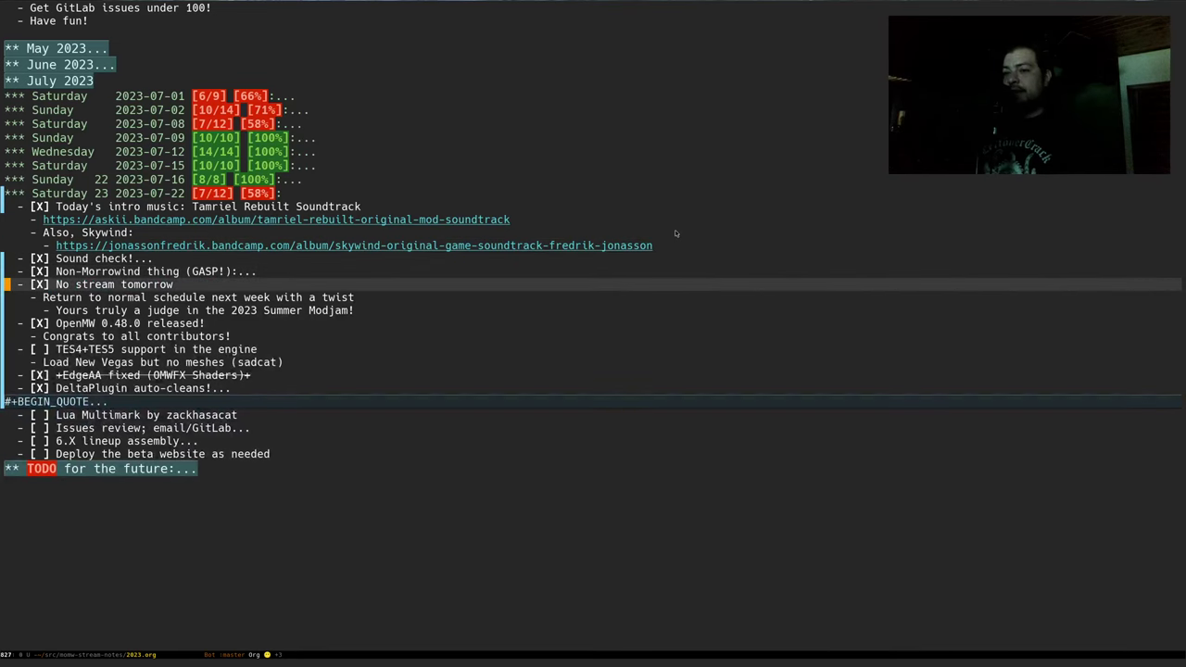
key("Tab")
key("Down")
key("Tab")
key("Down")
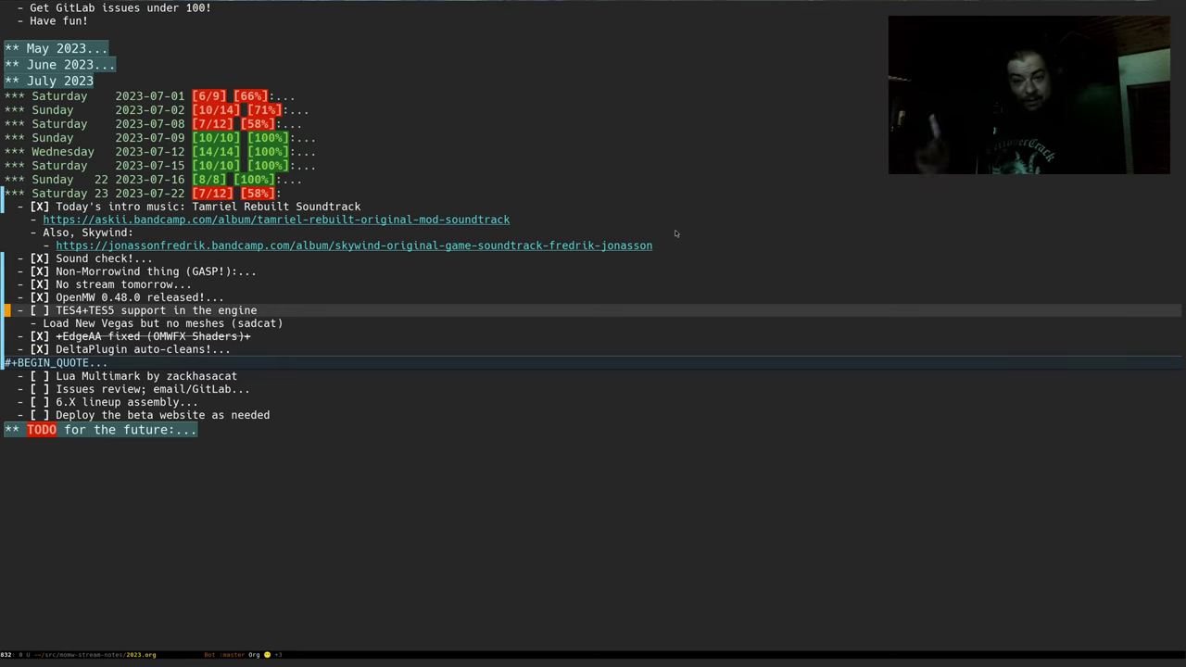
Split Emacs side by side and open openmw-minimal-performance.cfg in the left window
key("ctrl+x")
key("3")
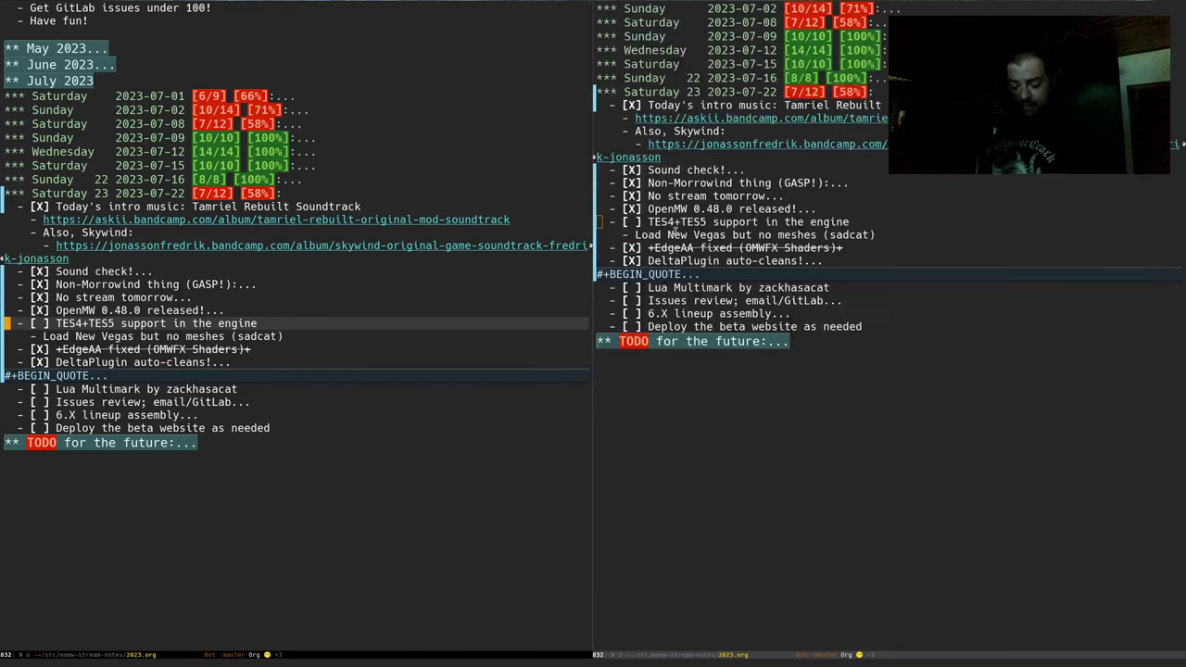
key("ctrl+x")
type("bmin")
key("Return")
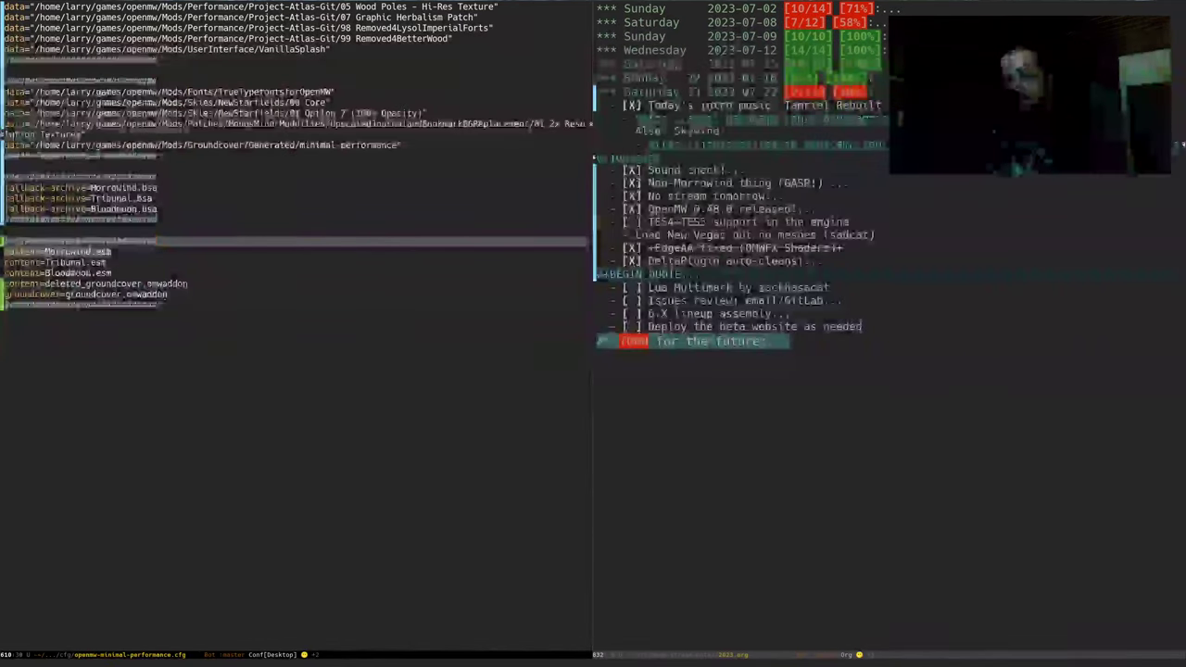
key("Down")
key("Down")
key("Down")
key("Down")
key("Down")
key("Down")
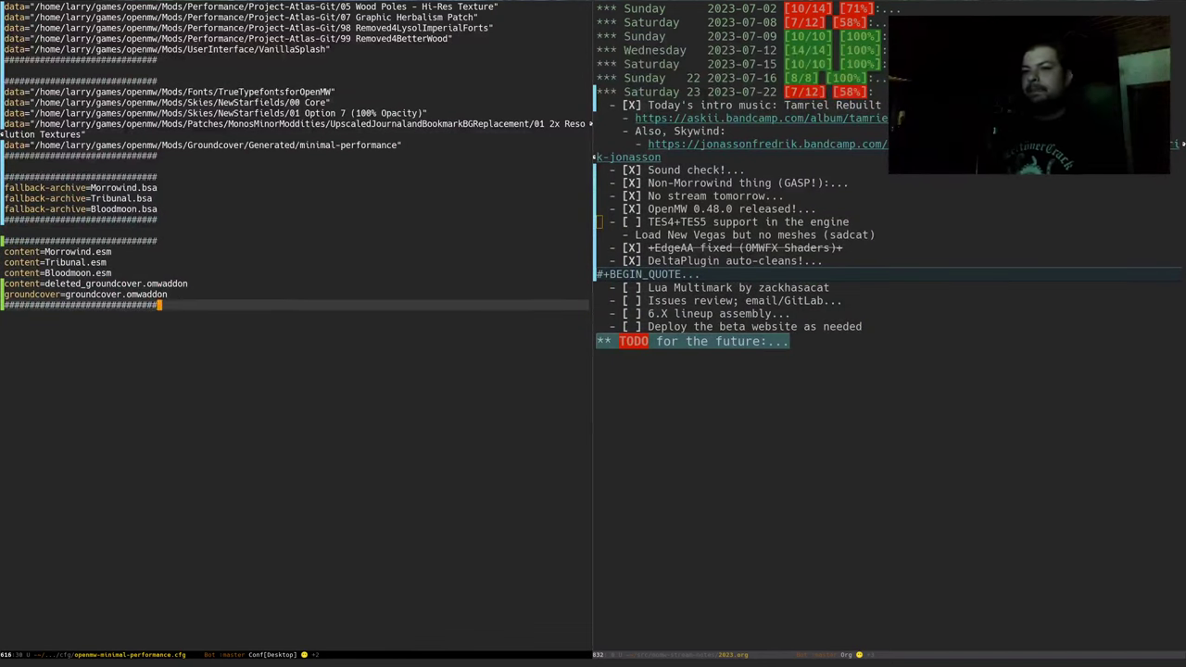
In kitty, change into NewVegas/game/Data and copy the full path printed by pwd
key("alt+Tab")
key("alt+Tab")
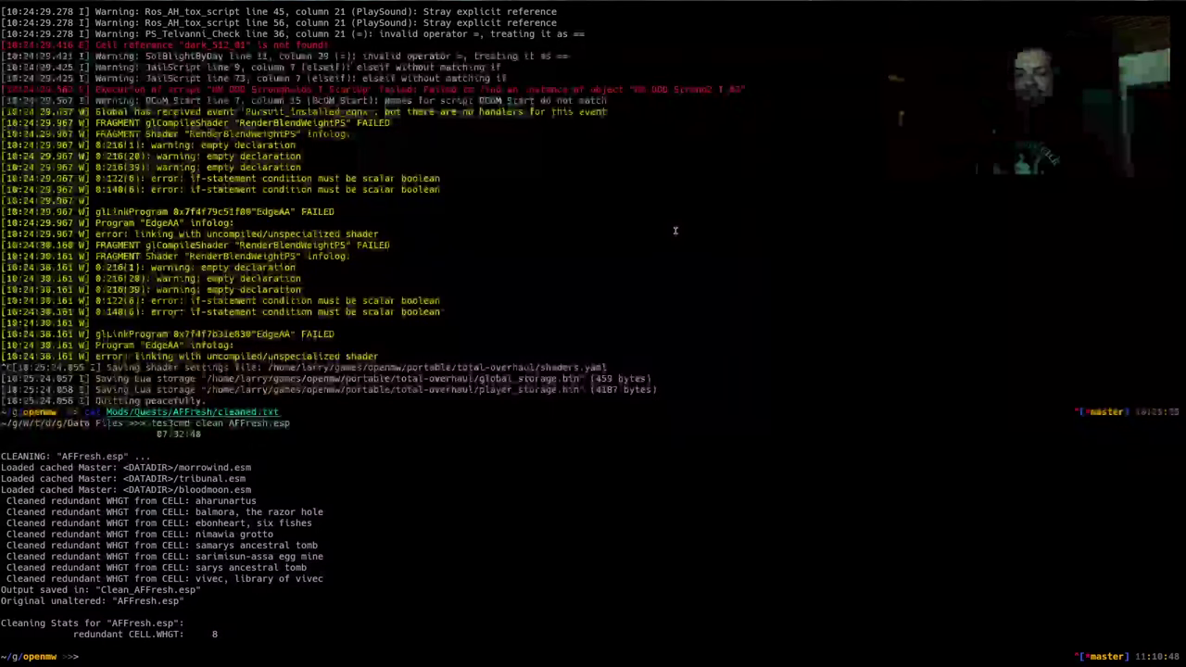
type("ll")
key("Return")
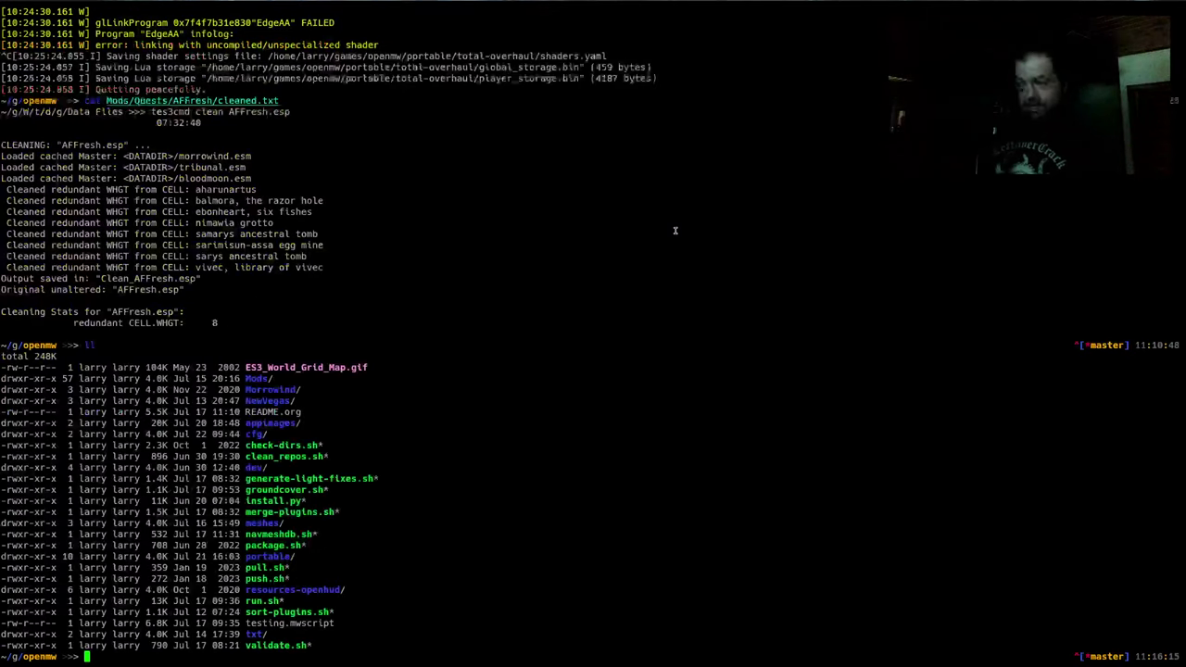
type("cd NewVegas/game/Data")
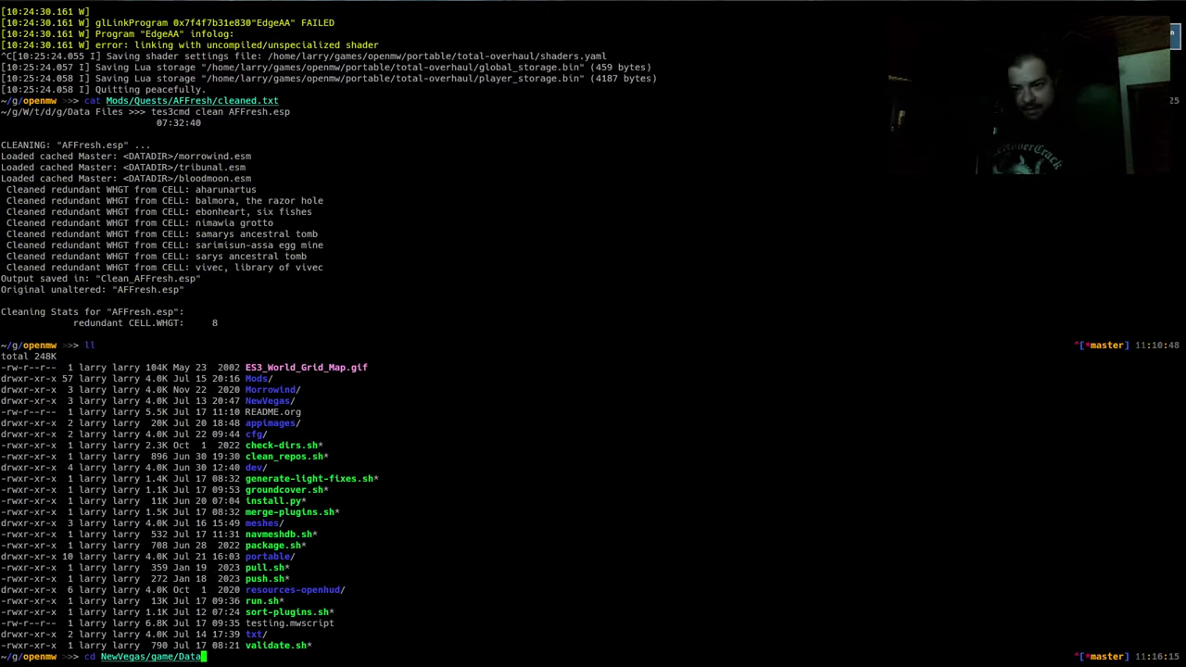
key("Return")
type("pwd")
key("Return")
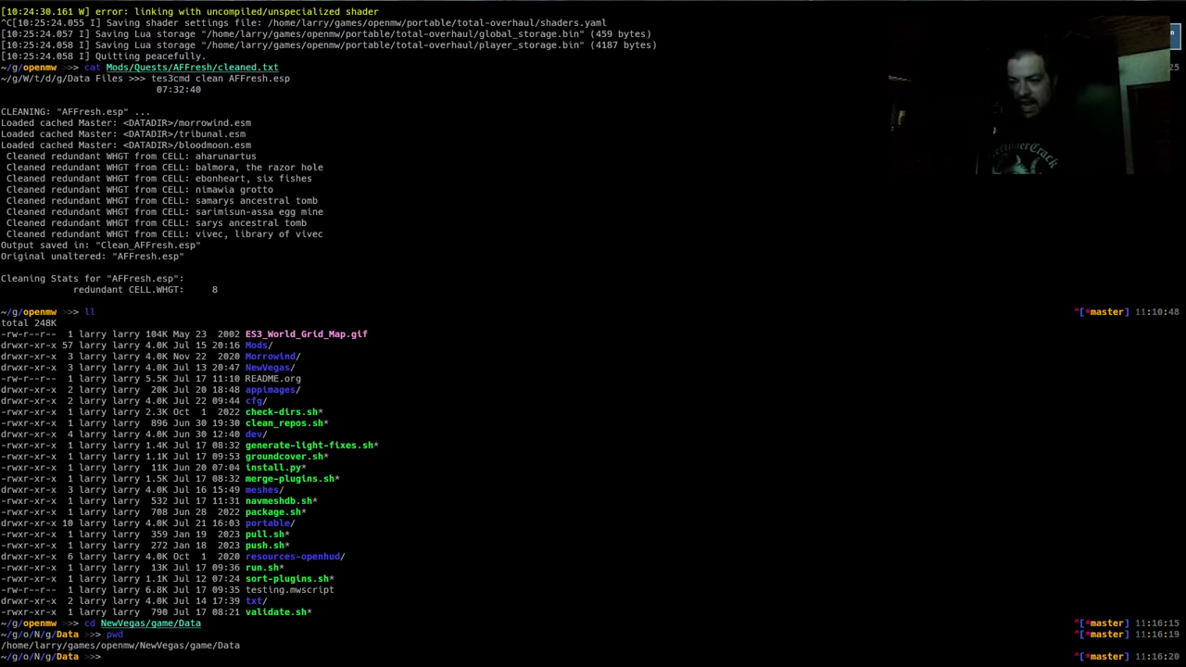
double_click(189, 646)
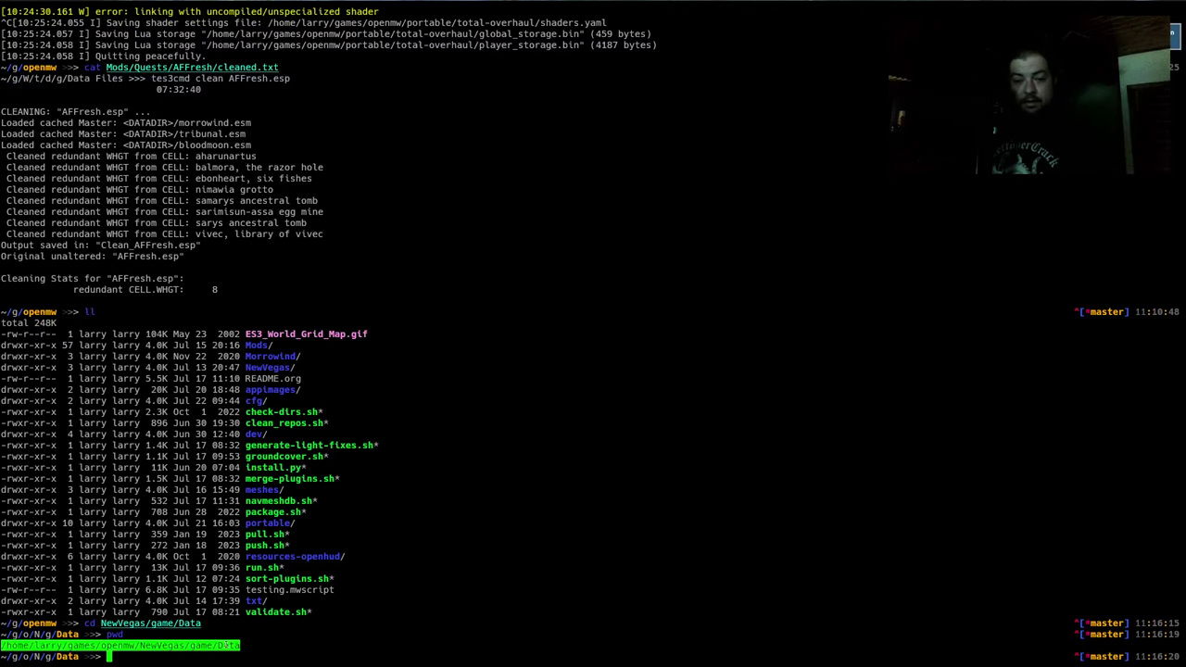
Add a 'data=' line with the copied New Vegas Data path to the config file
key("alt+Tab")
key("Return")
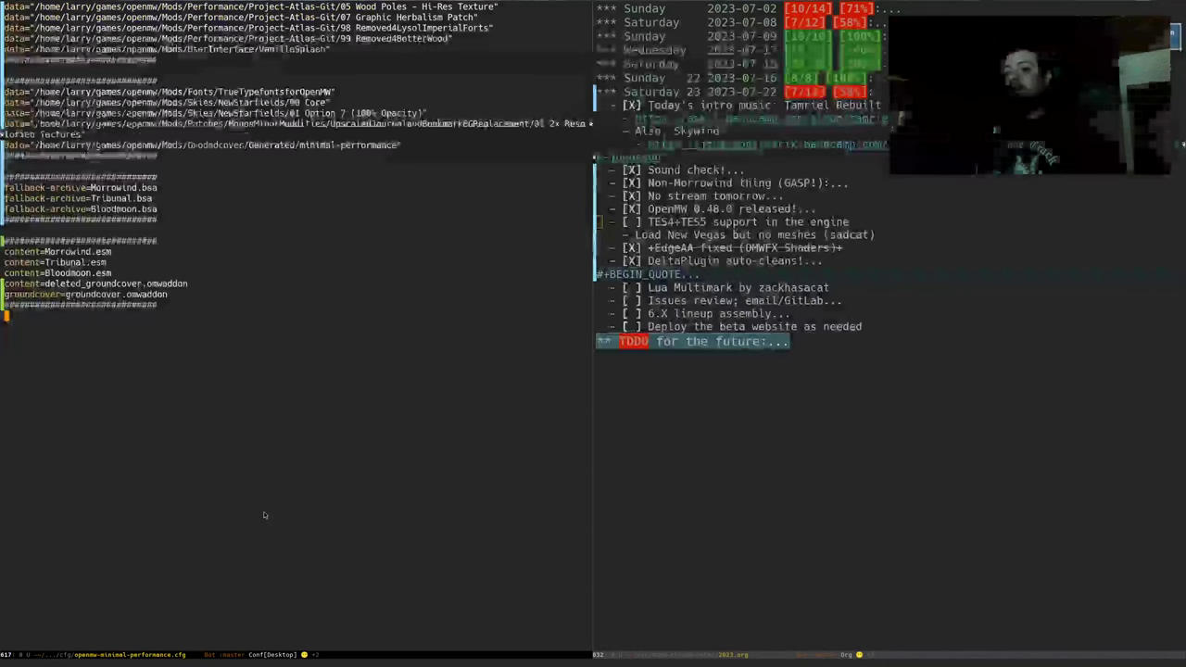
key("ctrl+Up")
key("ctrl+Up")
key("ctrl+Down")
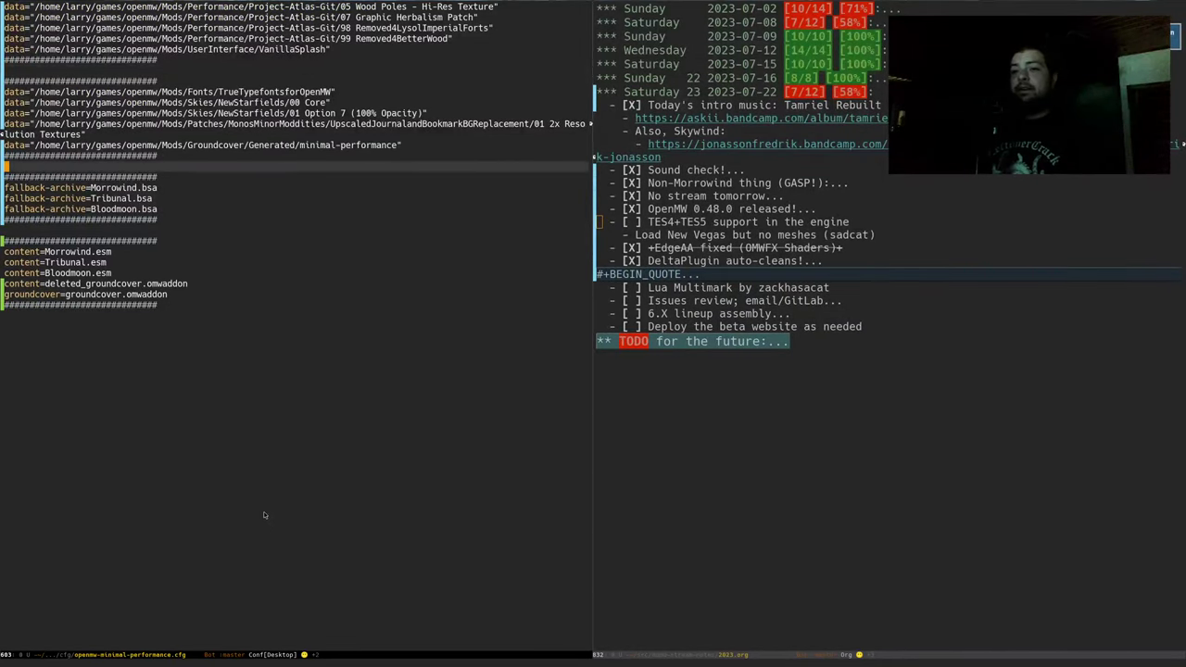
key("Return")
key("Return")
key("Up")
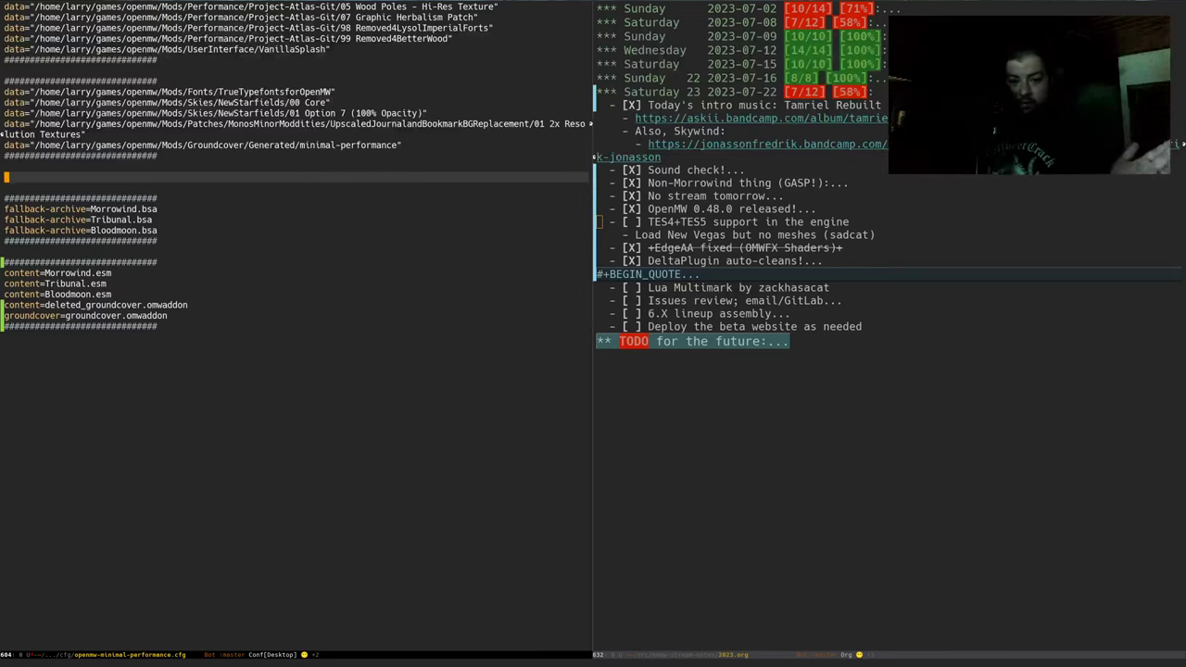
type("data")
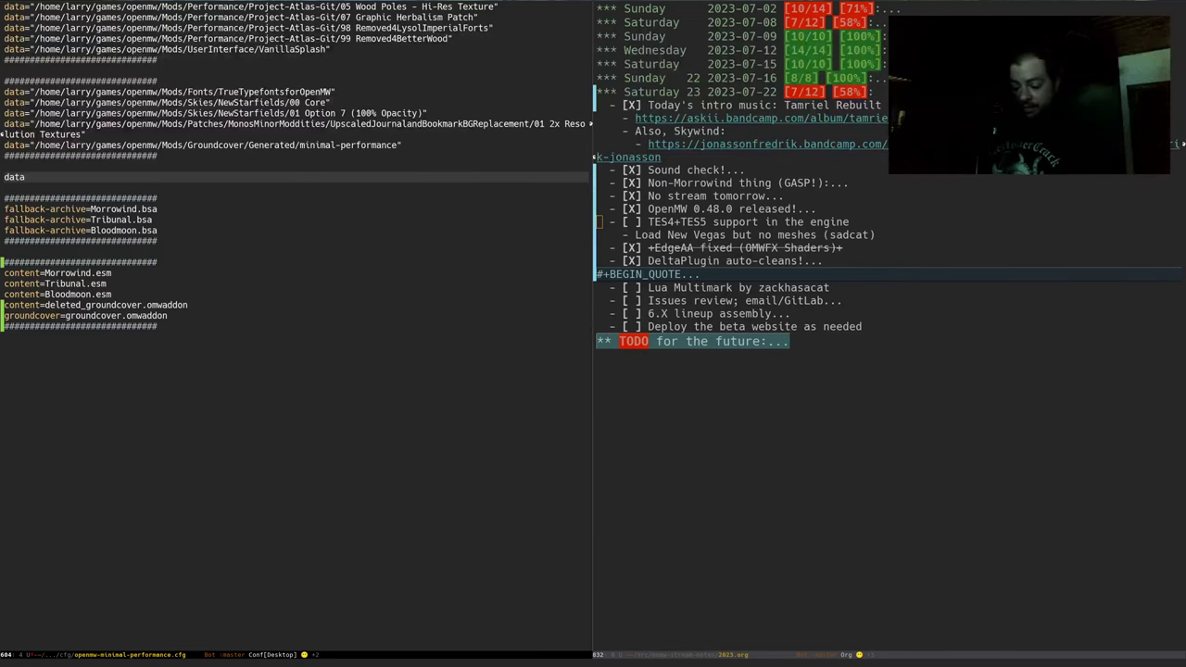
type("=")
key("ctrl+y")
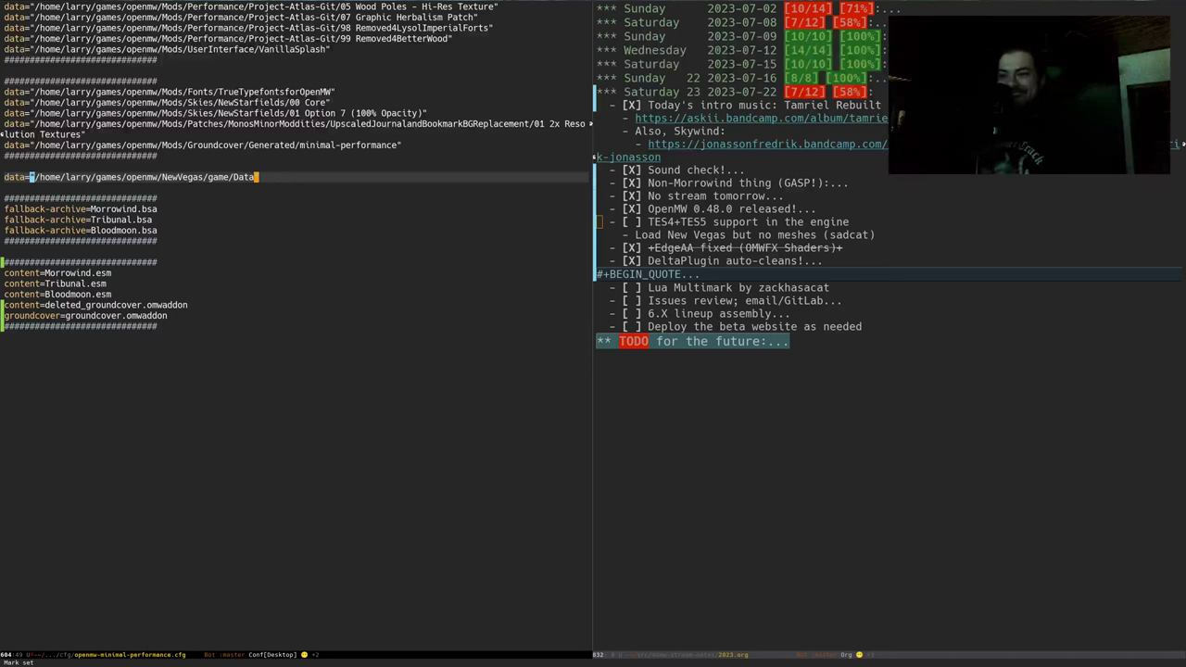
key("ctrl+a")
key("ctrl+n")
key("ctrl+n")
key("ctrl+n")
key("ctrl+n")
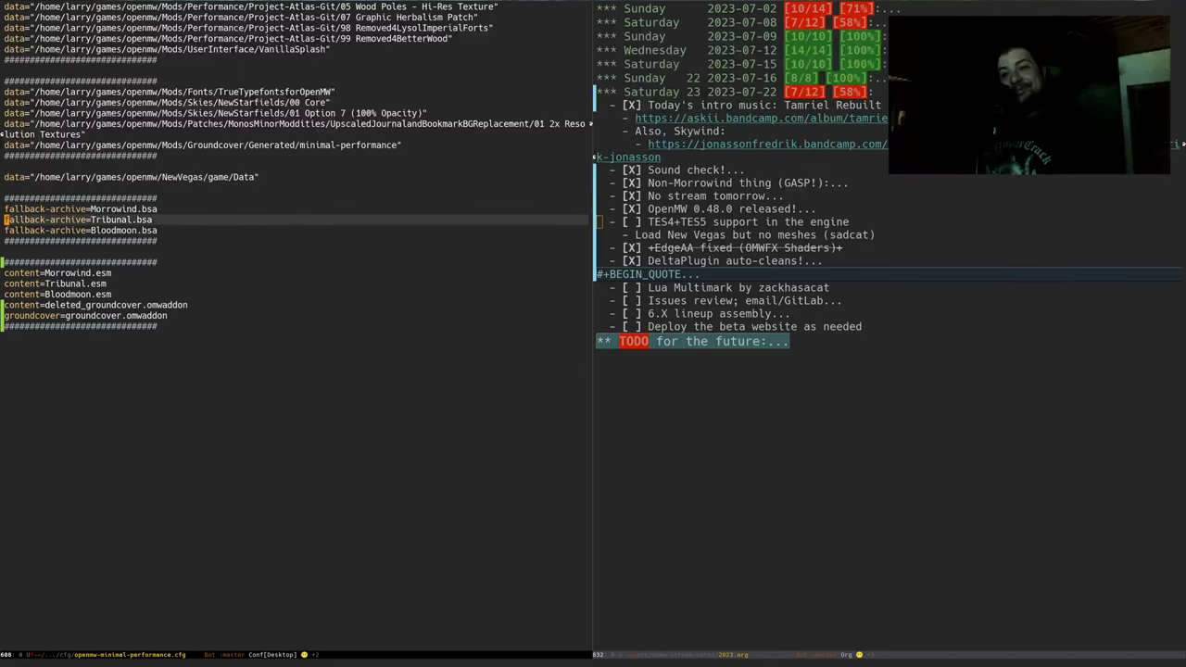
List the Data folder's .bsa archives with ls -1 *.bsa and copy the six Fallout archive names
key("alt+Tab")
key("Return")
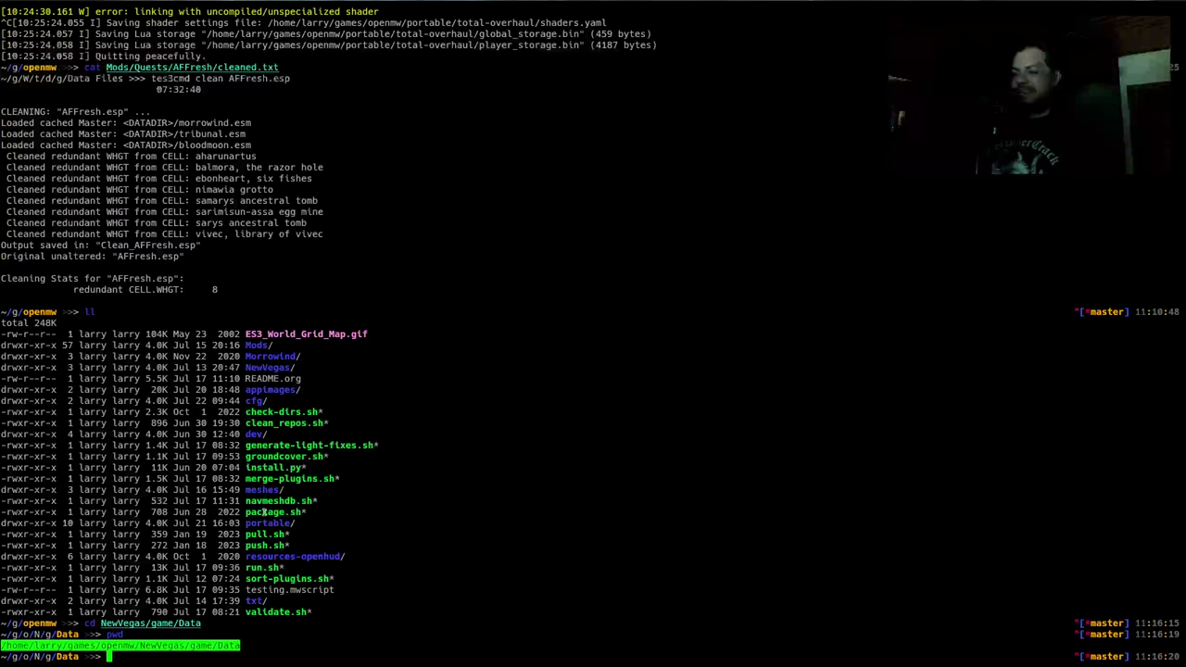
type("ls -1")
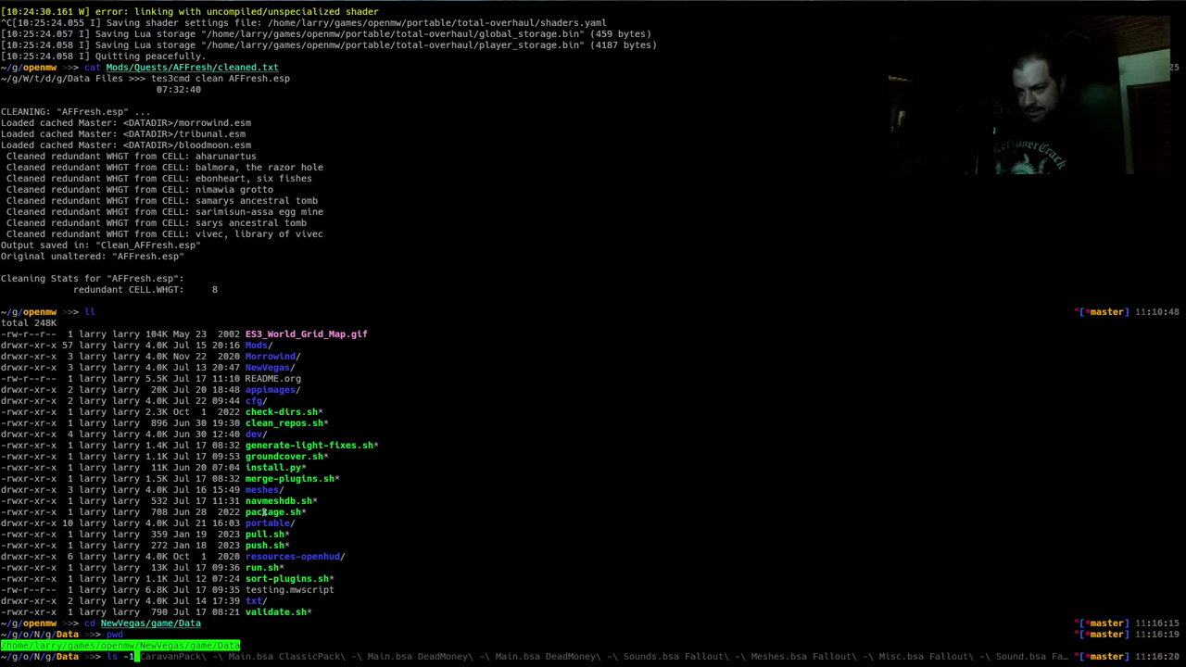
key("ctrl+c")
type("bash")
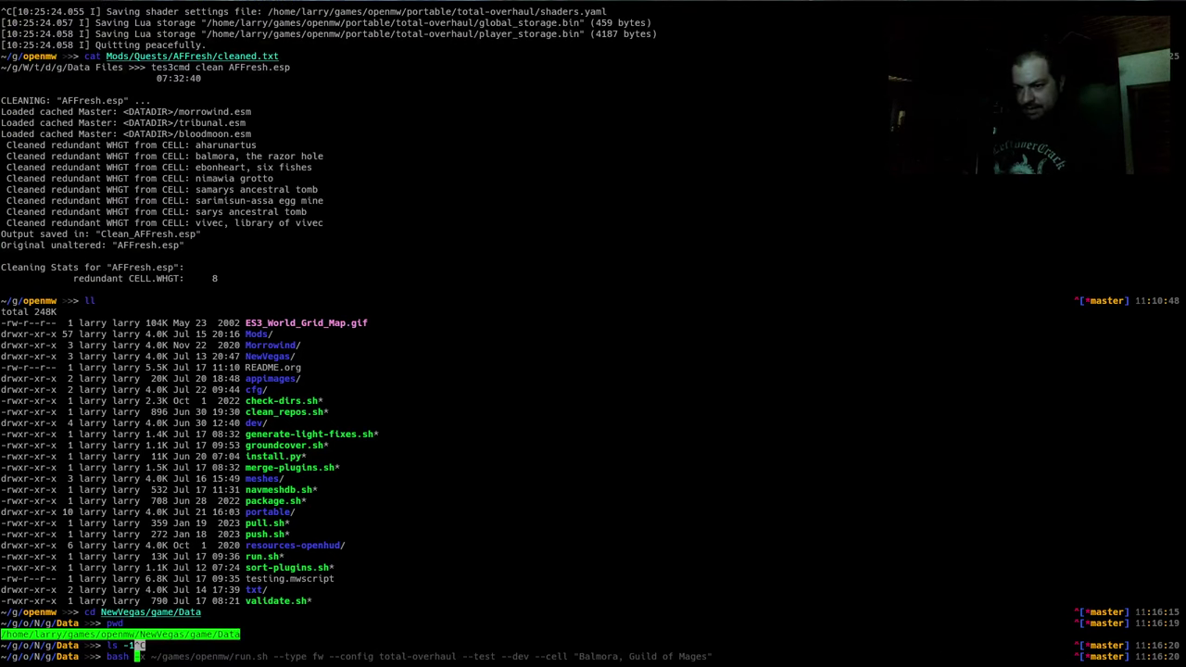
key("Return")
type("ls -1")
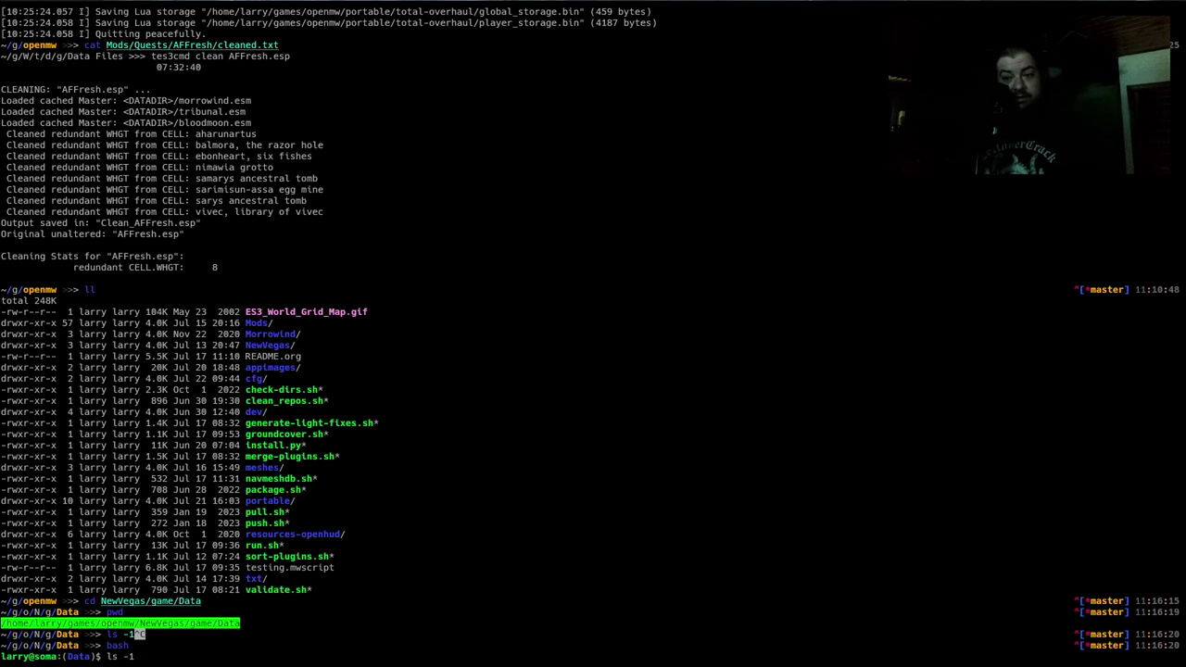
type(" *.bsa")
key("Return")
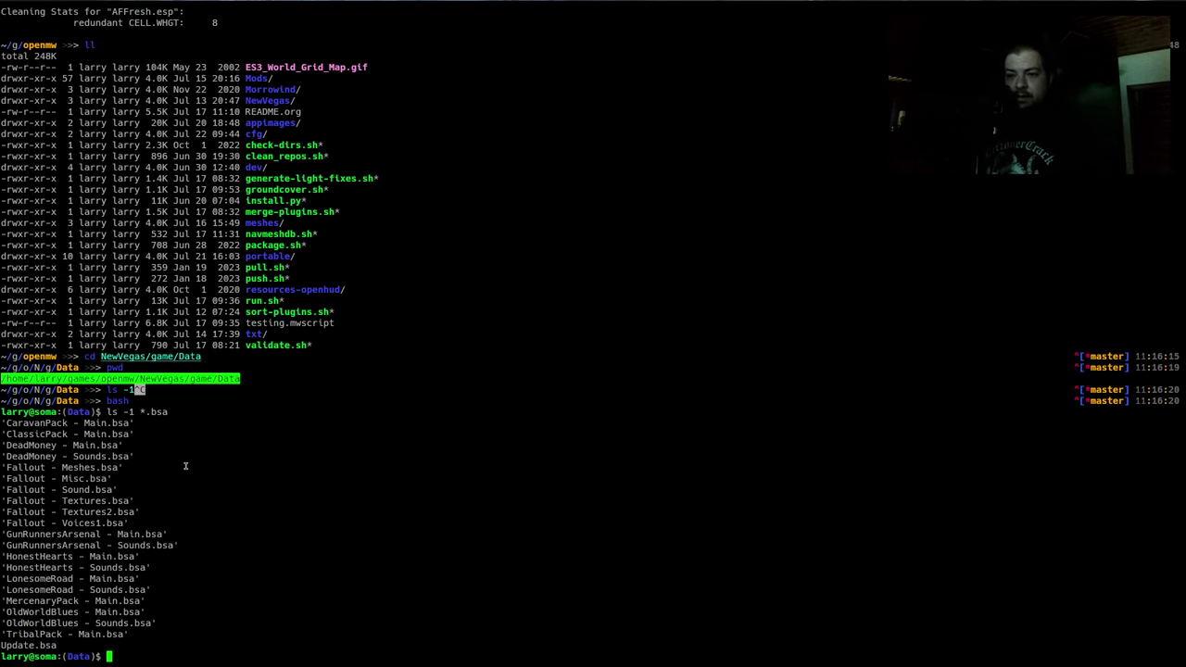
key("ctrl+d")
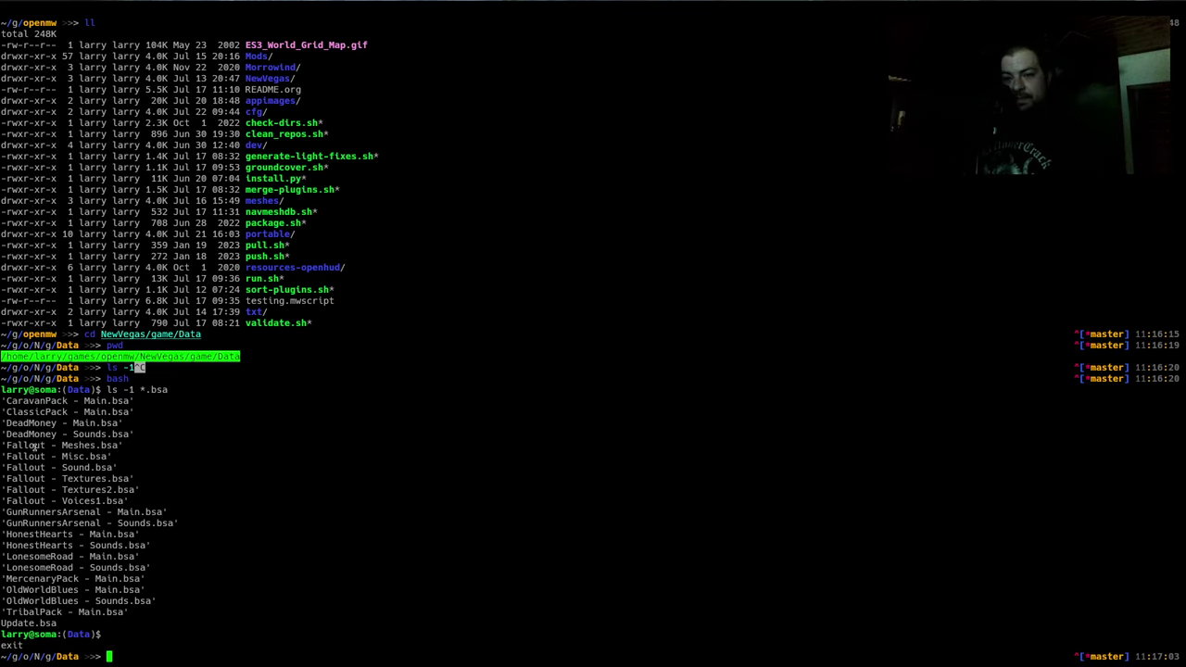
left_click_drag(34, 446, 48, 500)
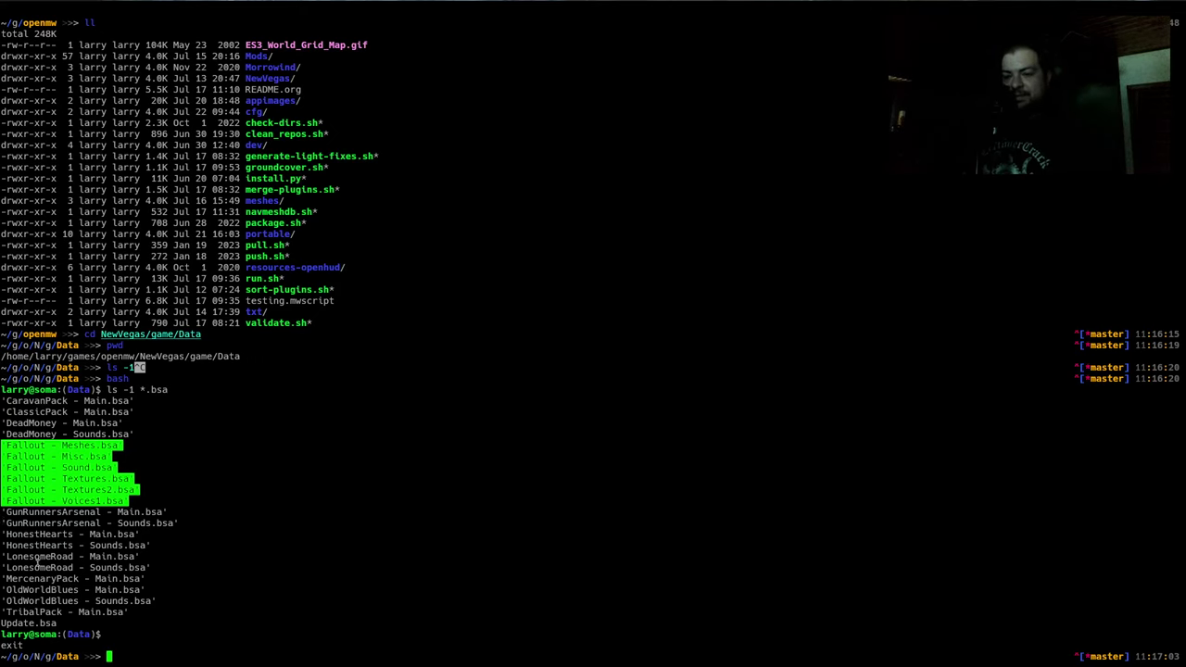
Paste the copied Fallout archive names below the existing fallback-archive block in Emacs
key("alt+Tab")
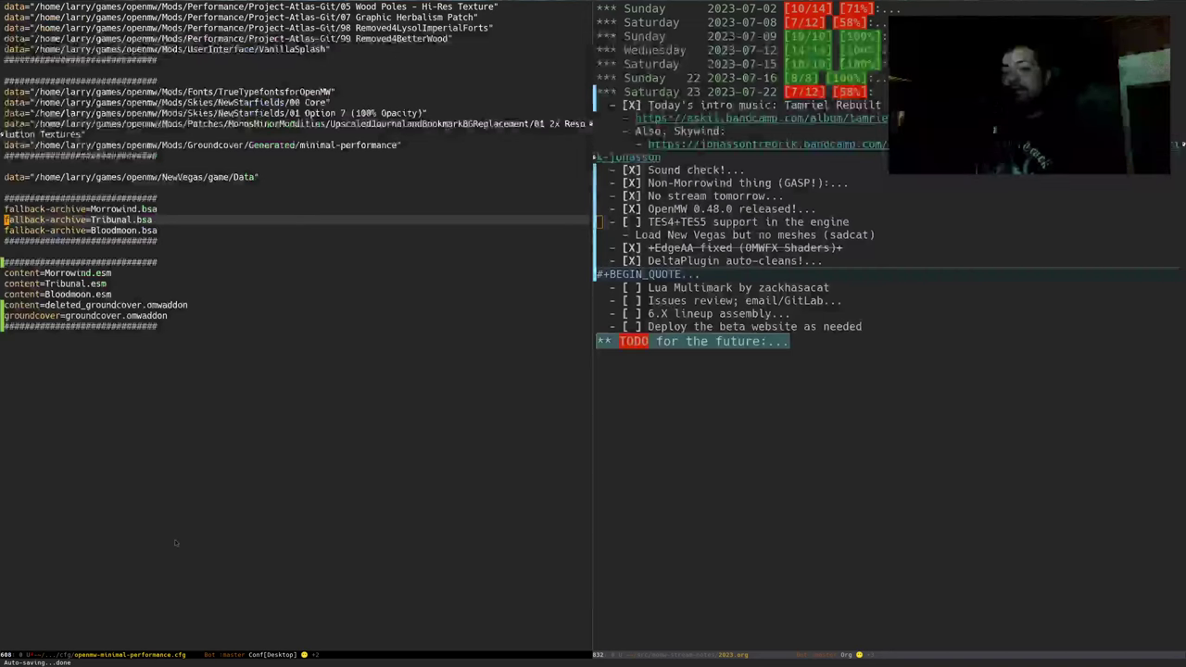
key("Down")
key("Down")
key("Down")
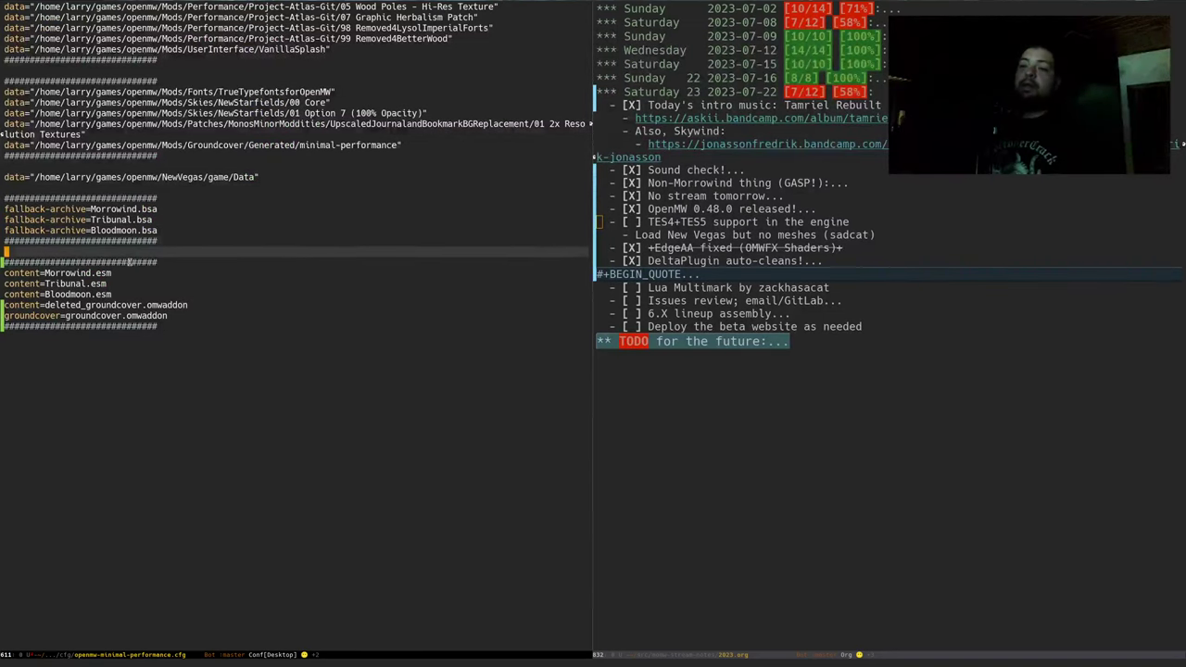
key("Return")
key("ctrl+o")
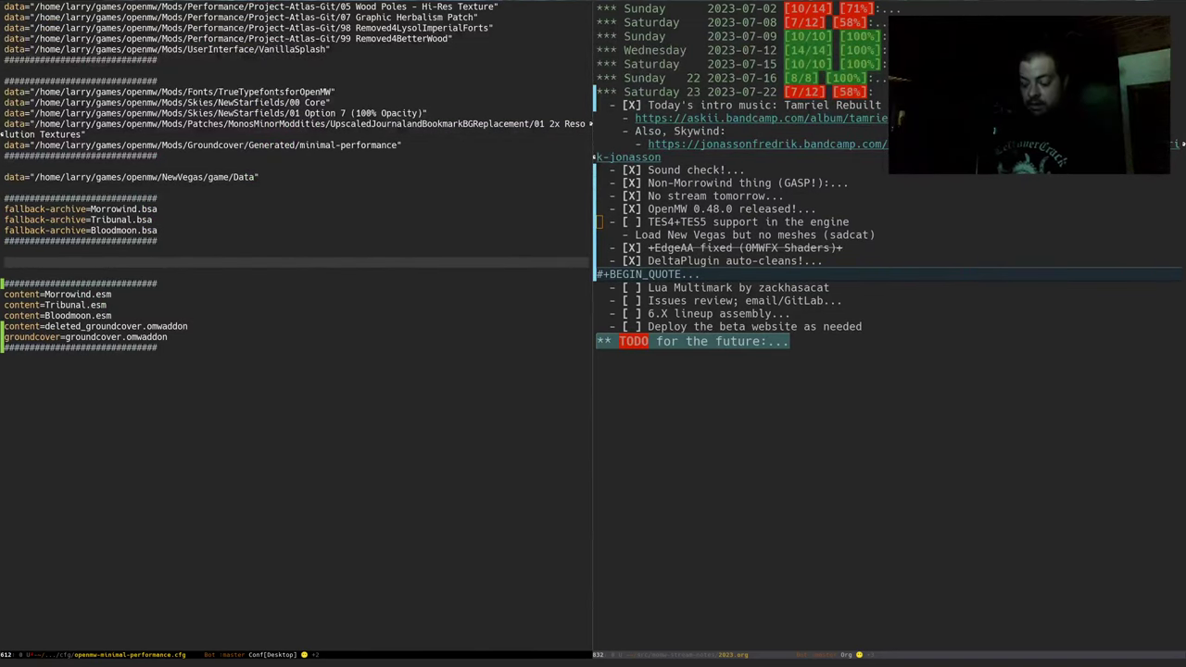
key("ctrl+y")
Copy the fallback-archive= prefix from the Bloodmoon fallback line
key("ctrl+a")
key("Up")
key("Up")
key("Up")
key("Up")
key("Up")
key("Up")
key("Up")
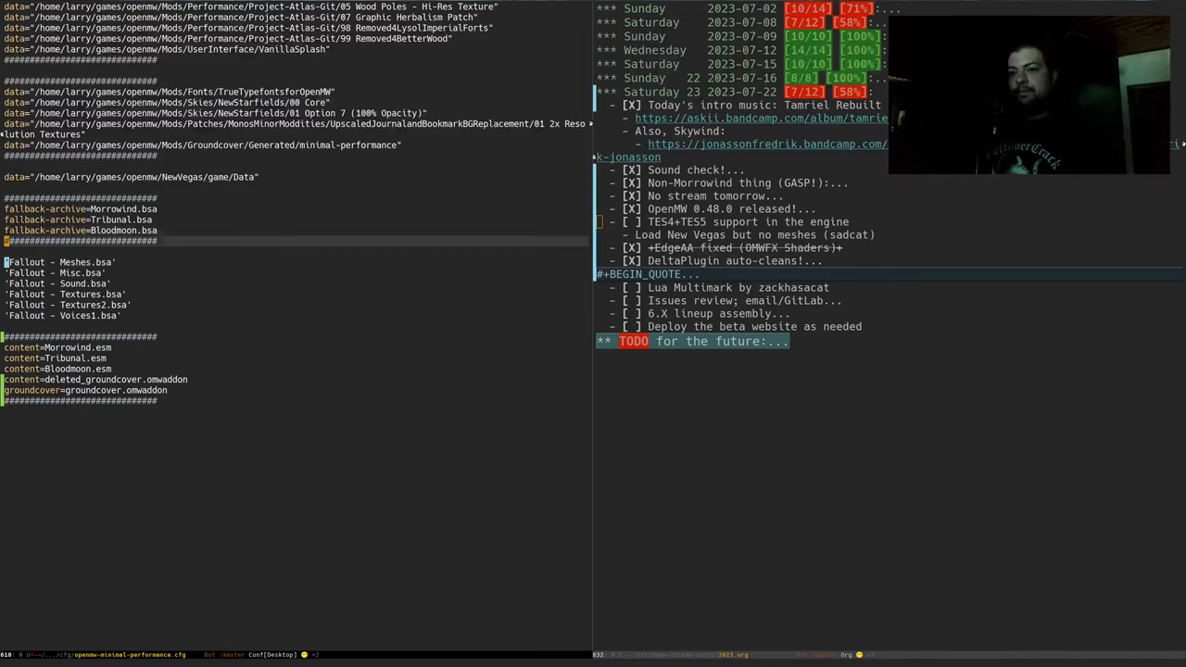
key("Up")
key("ctrl+space")
key("alt+f")
key("alt+f")
key("Right")
key("alt+w")
Prefix the Fallout - Meshes, Misc and Sound lines with fallback-archive=
key("ctrl+a")
key("Down")
key("Down")
key("ctrl+y")
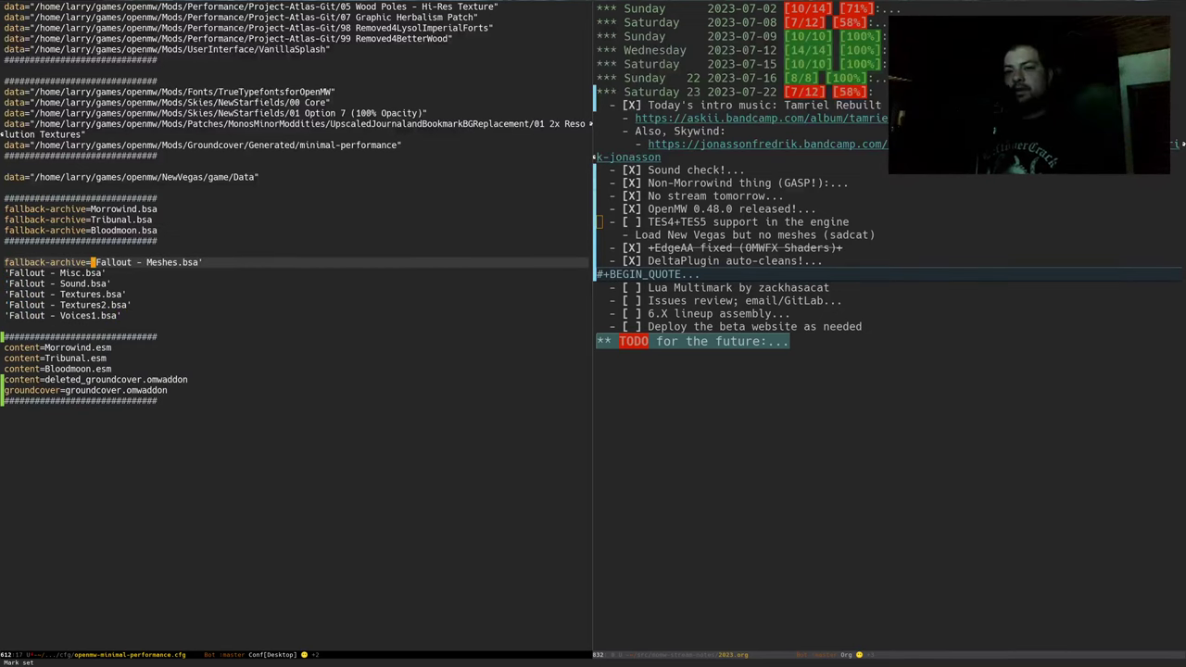
key("ctrl+a")
key("Down")
key("ctrl+y")
key("ctrl+a")
key("Down")
key("ctrl+y")
Prefix the Textures, Textures2 and Voices1 lines with fallback-archive=
key("ctrl+a")
key("Down")
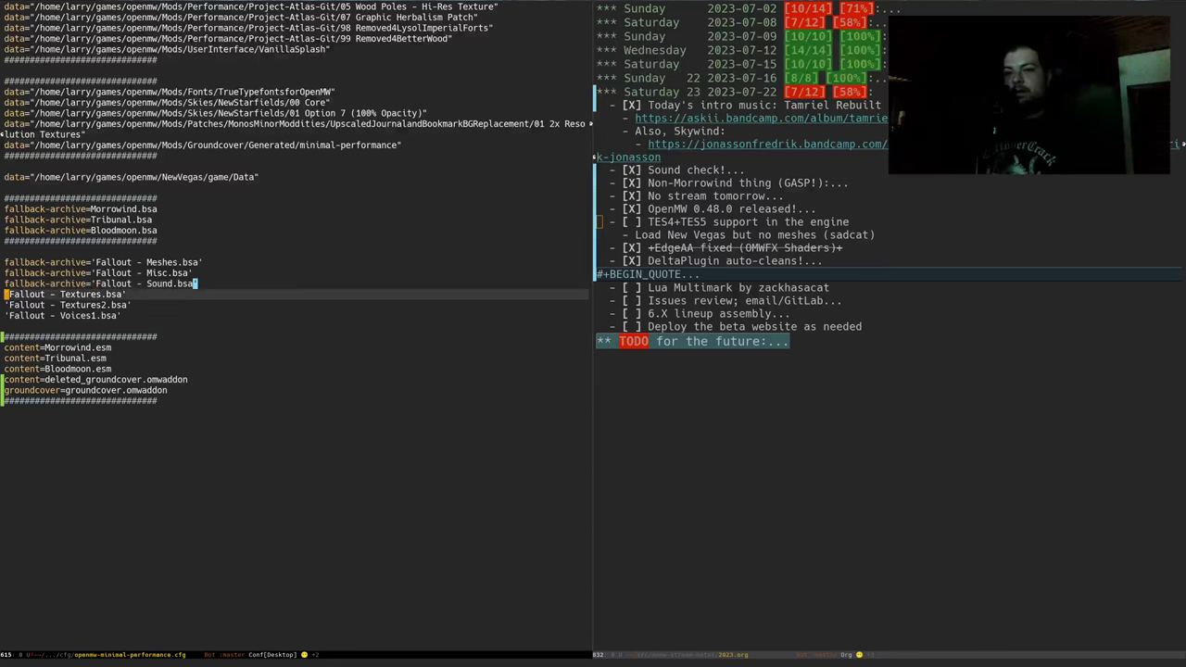
key("ctrl+y")
key("ctrl+a")
key("Down")
key("ctrl+y")
key("ctrl+a")
key("Down")
key("ctrl+y")
key("ctrl+a")
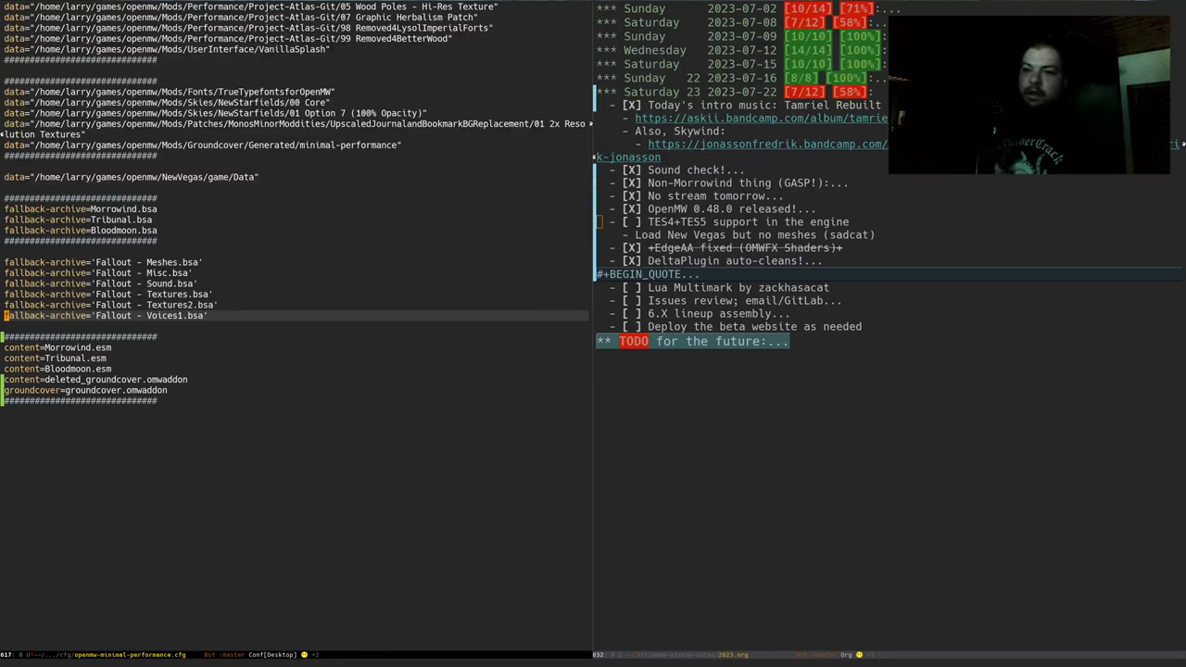
Save openmw-minimal-performance.cfg and return to the kitty terminal
key("ctrl+x")
key("ctrl+s")
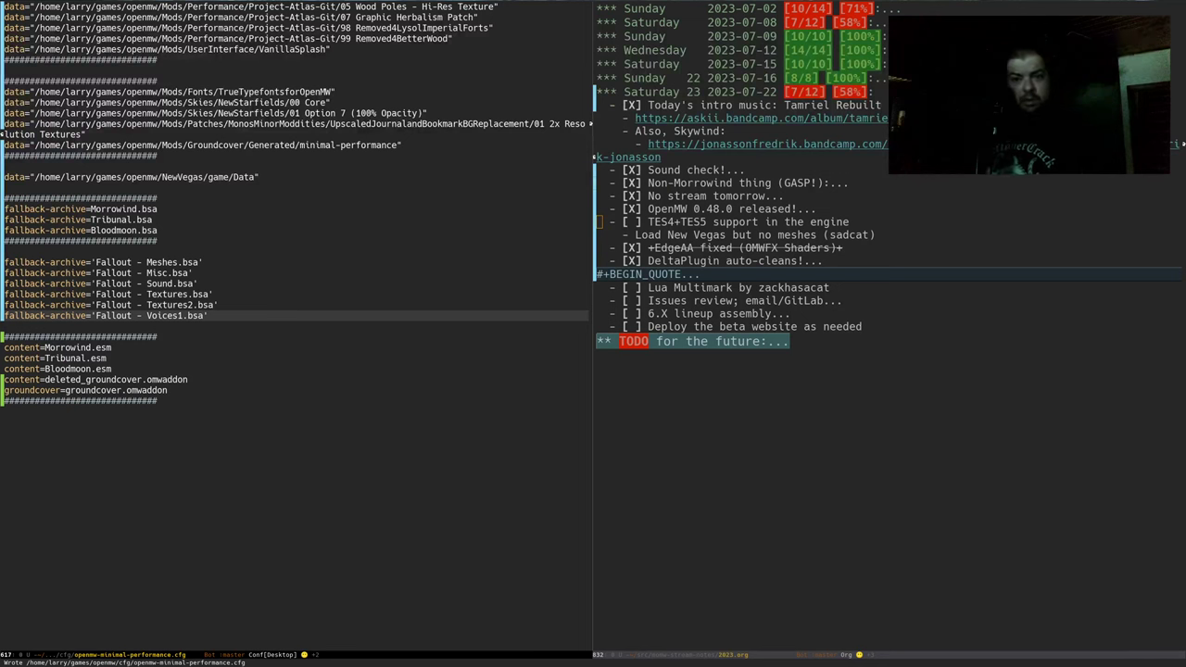
key("alt+Tab")
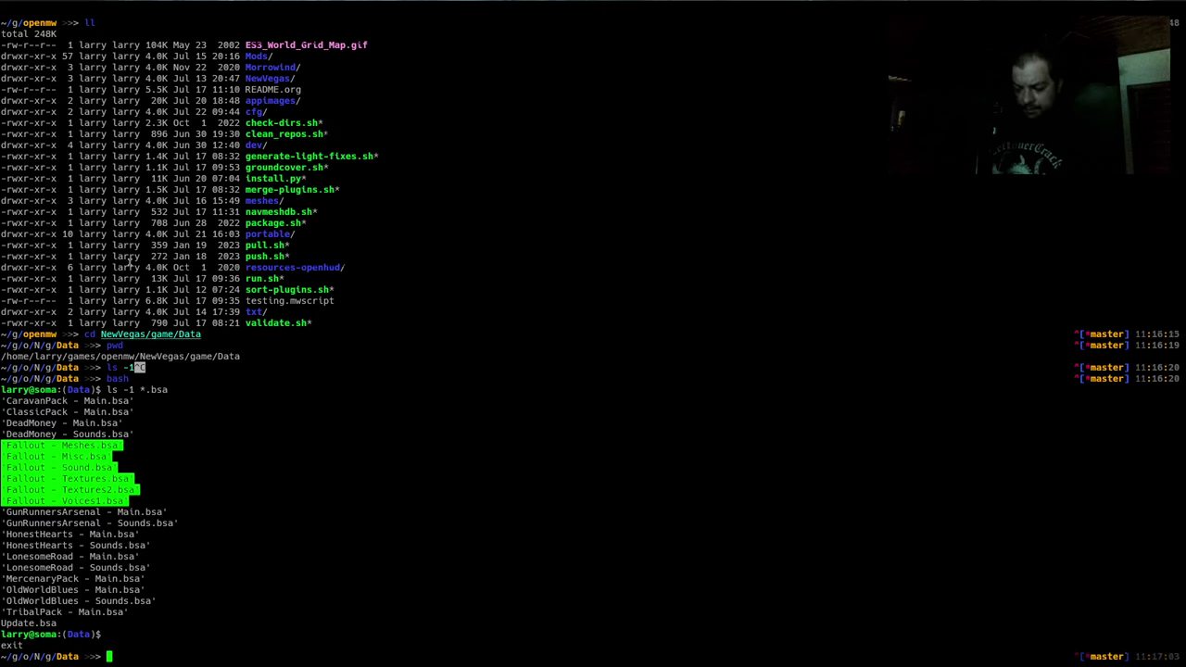
Rerun install.py minimal-performance --nobackup -fw recalled from shell history
key("ctrl+r")
type("install")
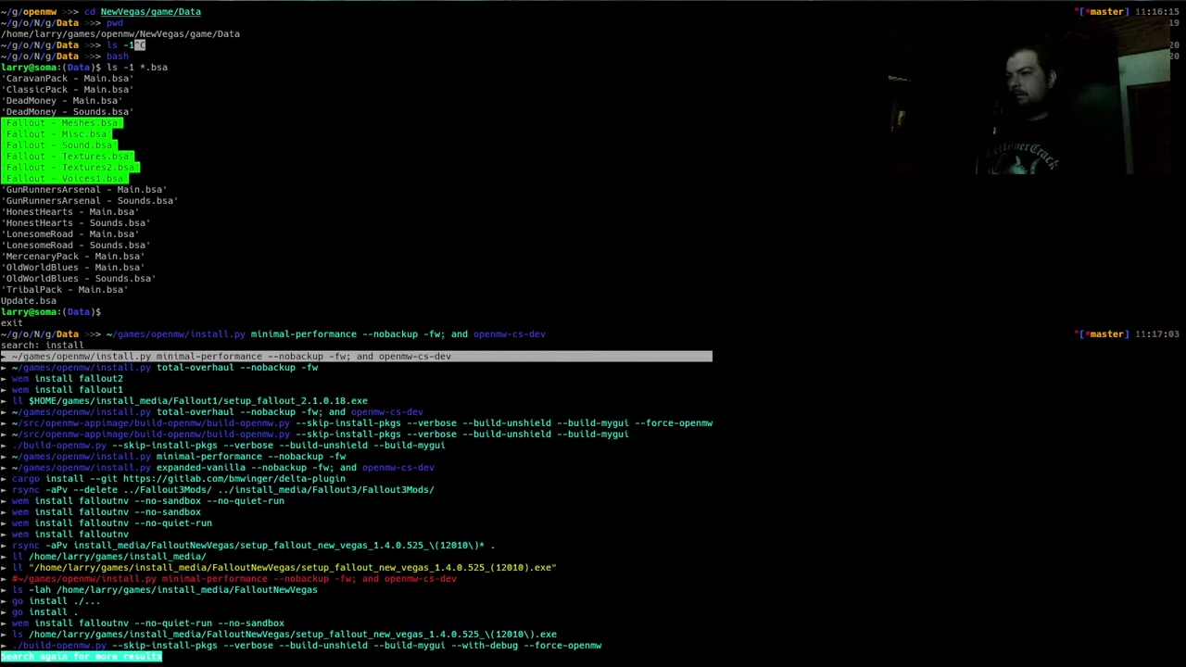
key("Return")
key("BackSpace")
key("BackSpace")
key("BackSpace")
key("BackSpace")
key("BackSpace")
key("BackSpace")
key("BackSpace")
key("BackSpace")
key("BackSpace")
key("BackSpace")
key("BackSpace")
key("BackSpace")
key("BackSpace")
key("BackSpace")
key("BackSpace")
key("BackSpace")
key("BackSpace")
key("BackSpace")
key("BackSpace")
key("Return")
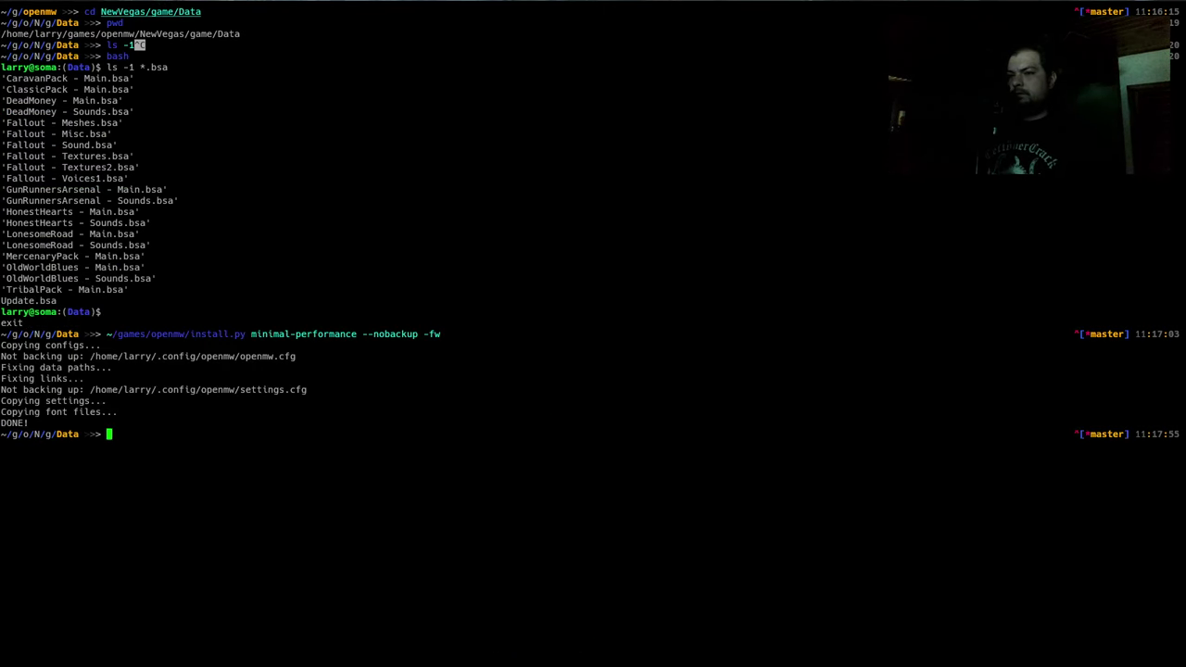
List the Launcher AppImages newest first with ls -lt ../../../appimages/*Launcher* | head
type("../../op")
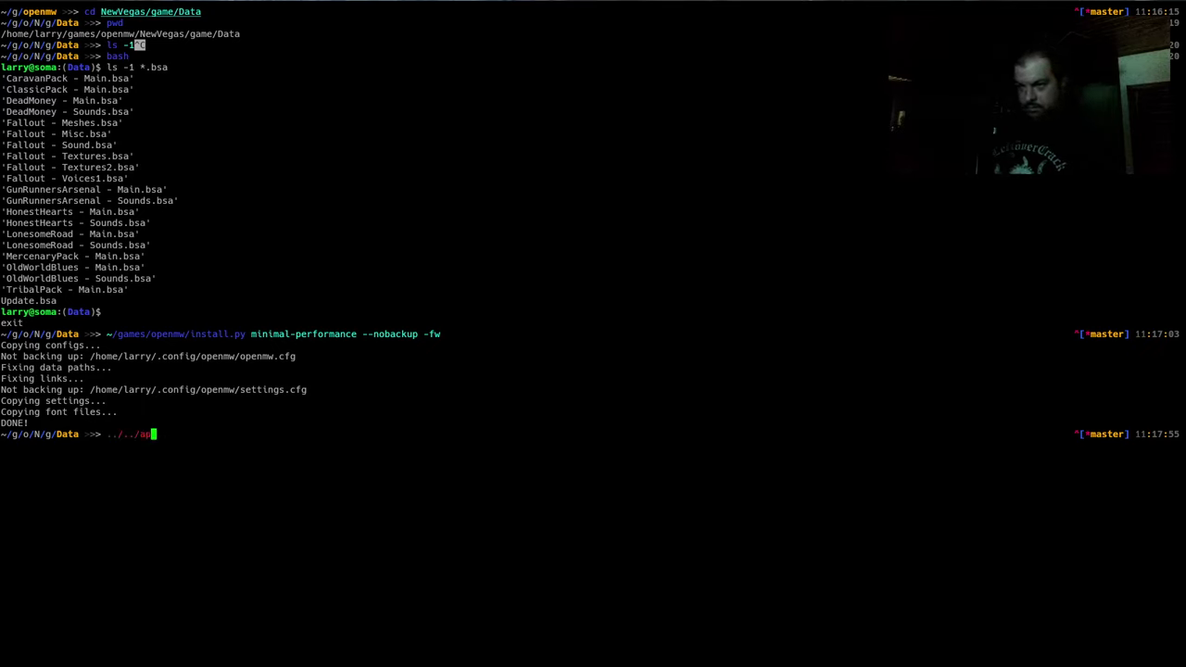
key("BackSpace")
key("BackSpace")
key("BackSpace")
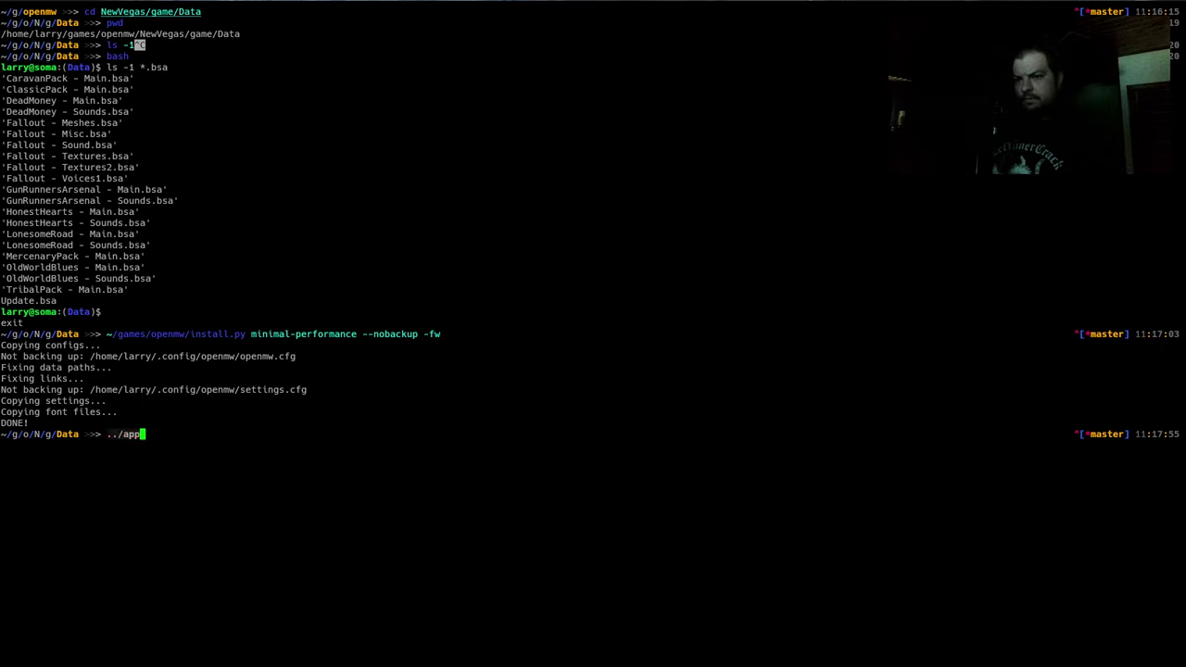
type("../../")
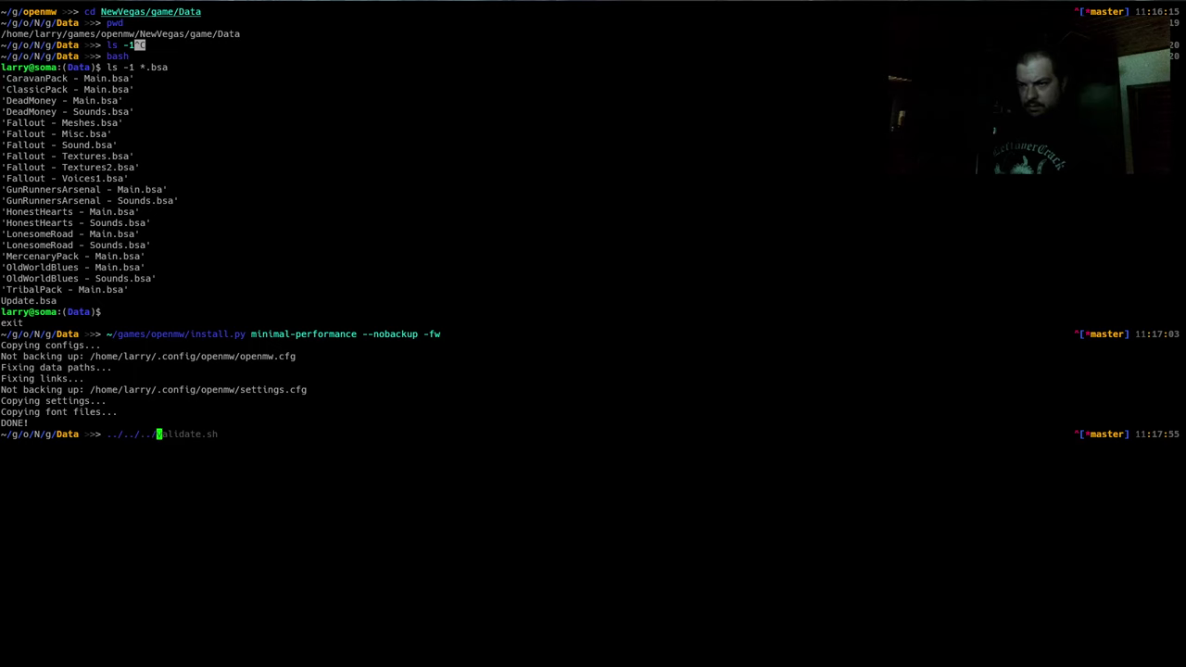
type("appimages/Laun")
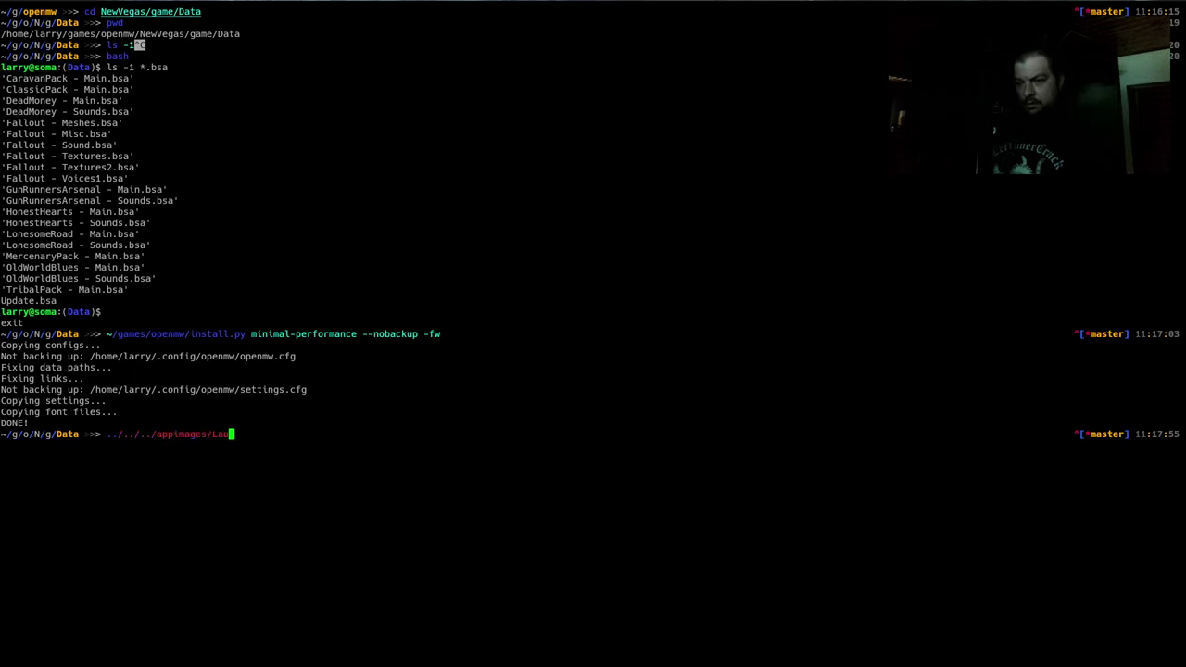
key("Tab")
key("ctrl+a")
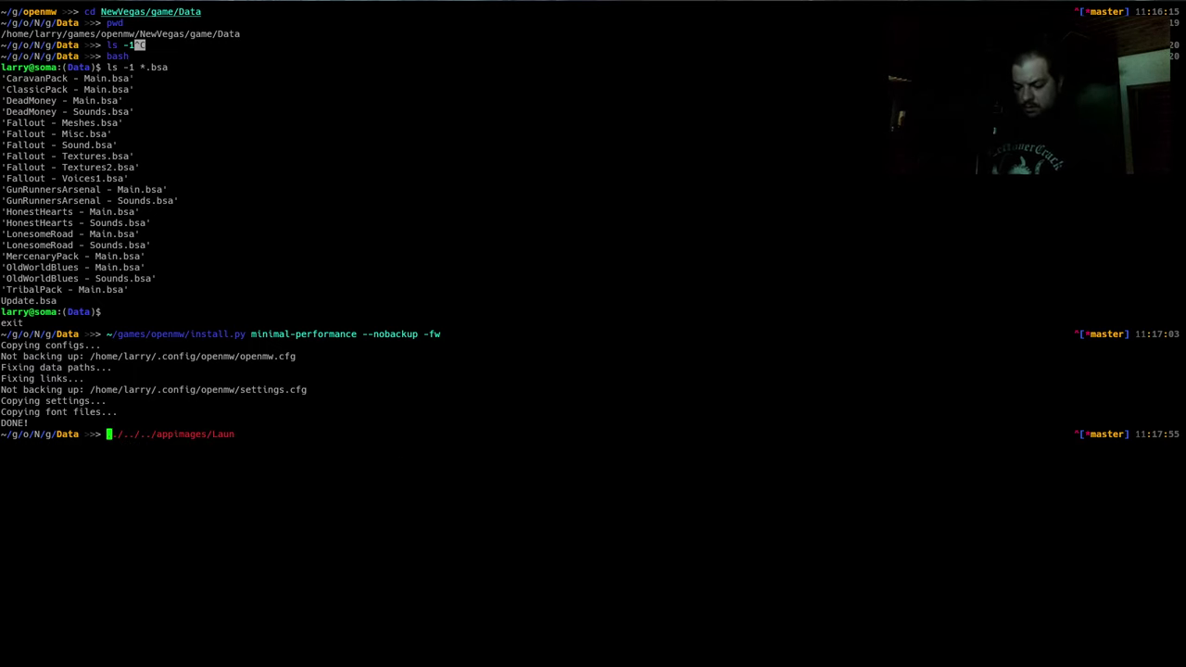
type("ls -lt")
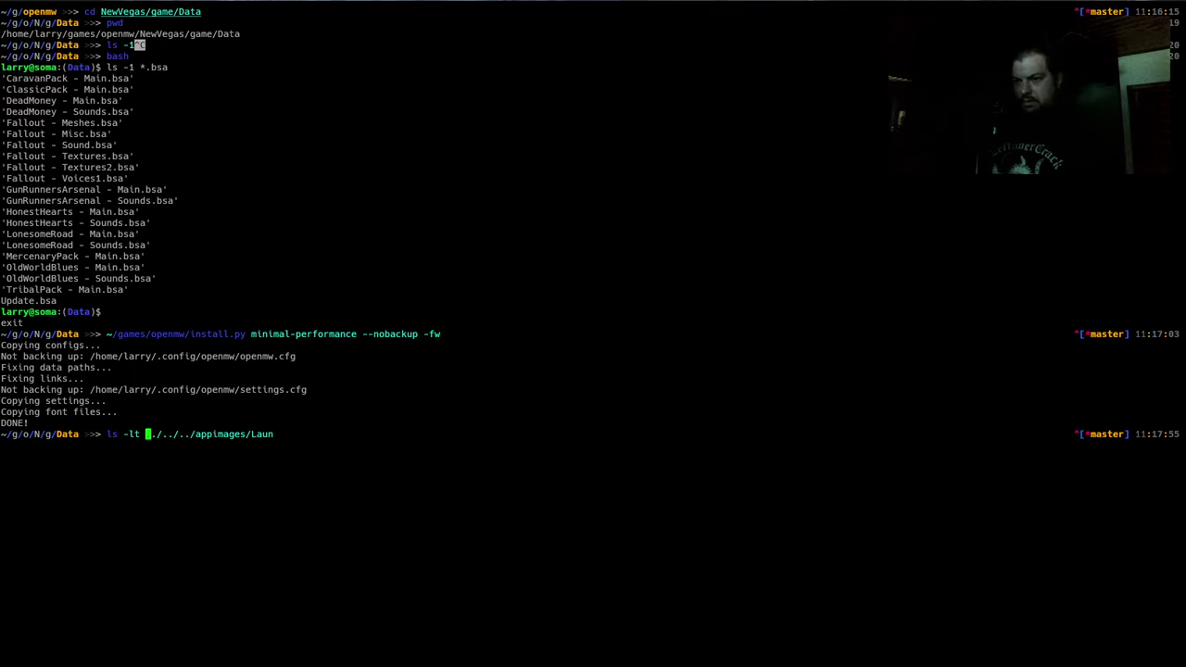
key("ctrl+e")
key("alt+b")
type("*")
key("Right")
key("Right")
key("Right")
key("Right")
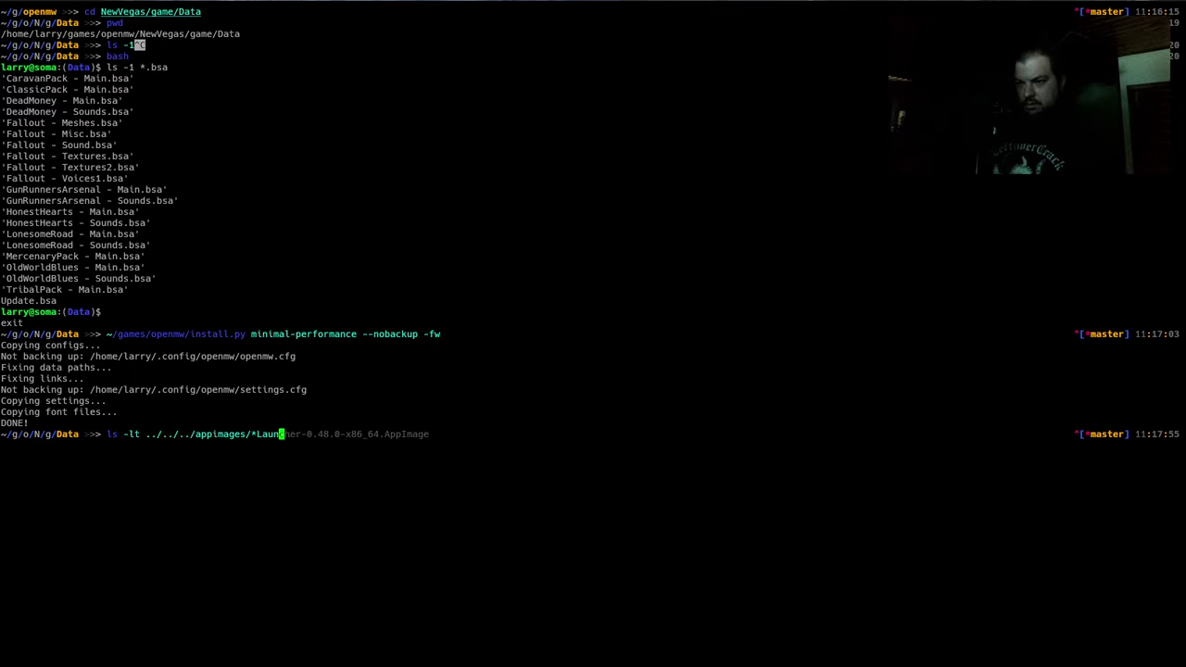
type("cher* | head")
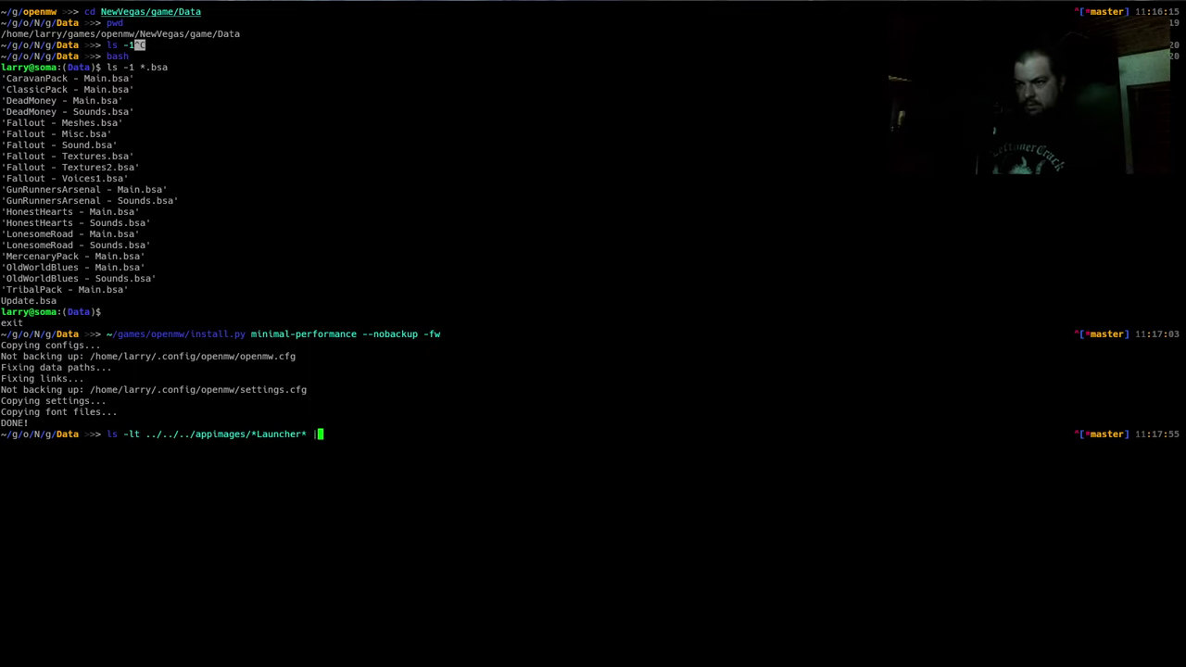
key("Return")
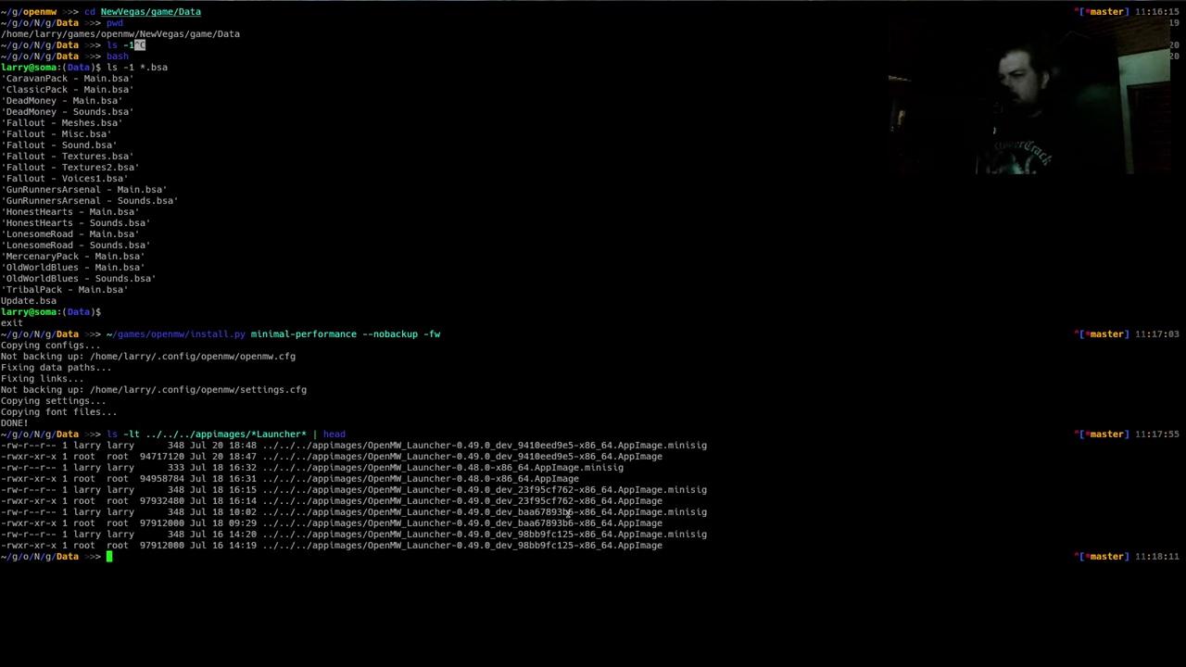
Launch the newest OpenMW Launcher AppImage and show its Archive Files list
double_click(515, 455)
middle_click(772, 594)
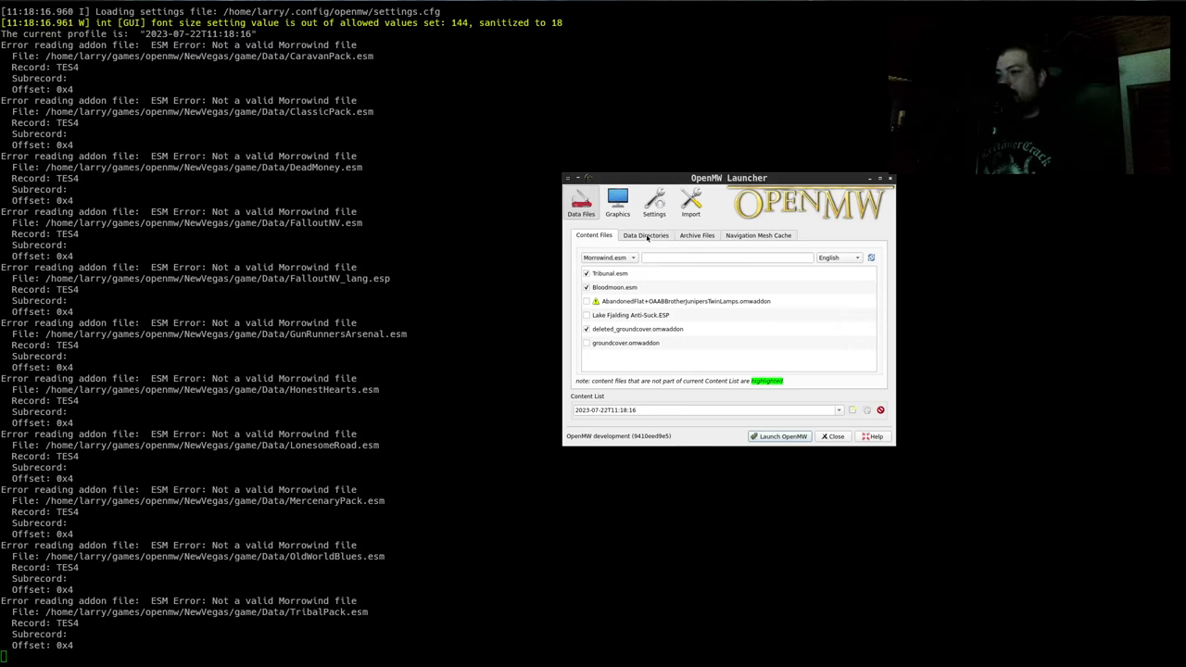
left_click(697, 235)
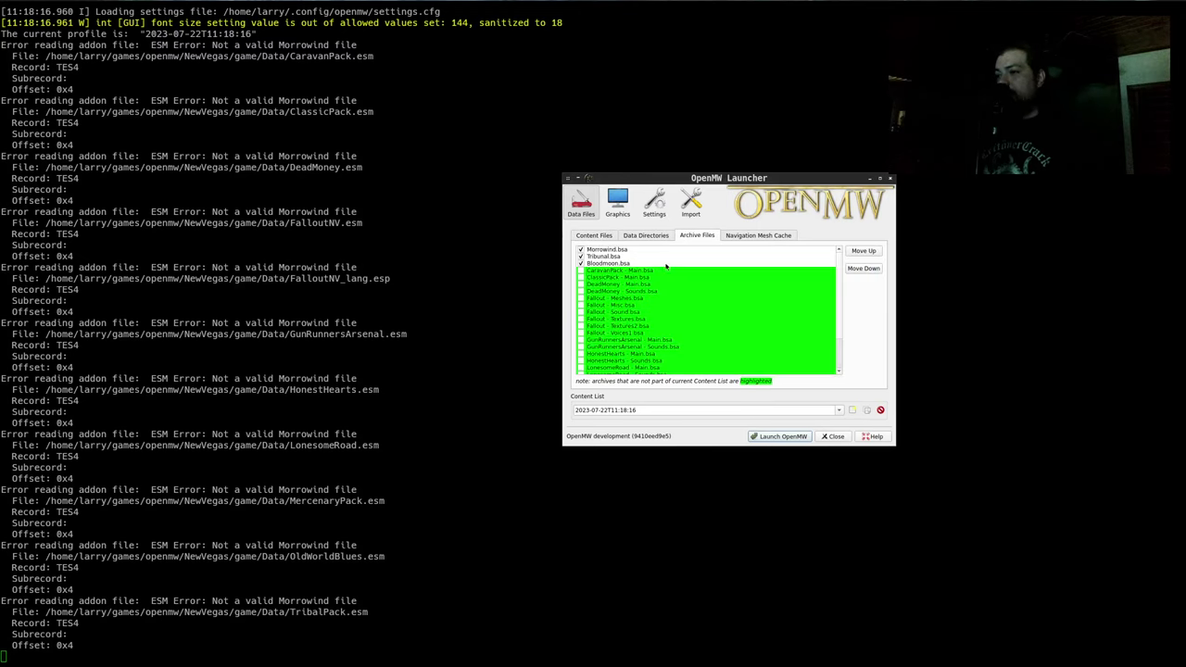
scroll(660, 267, "down", 3)
scroll(649, 284, "up", 2)
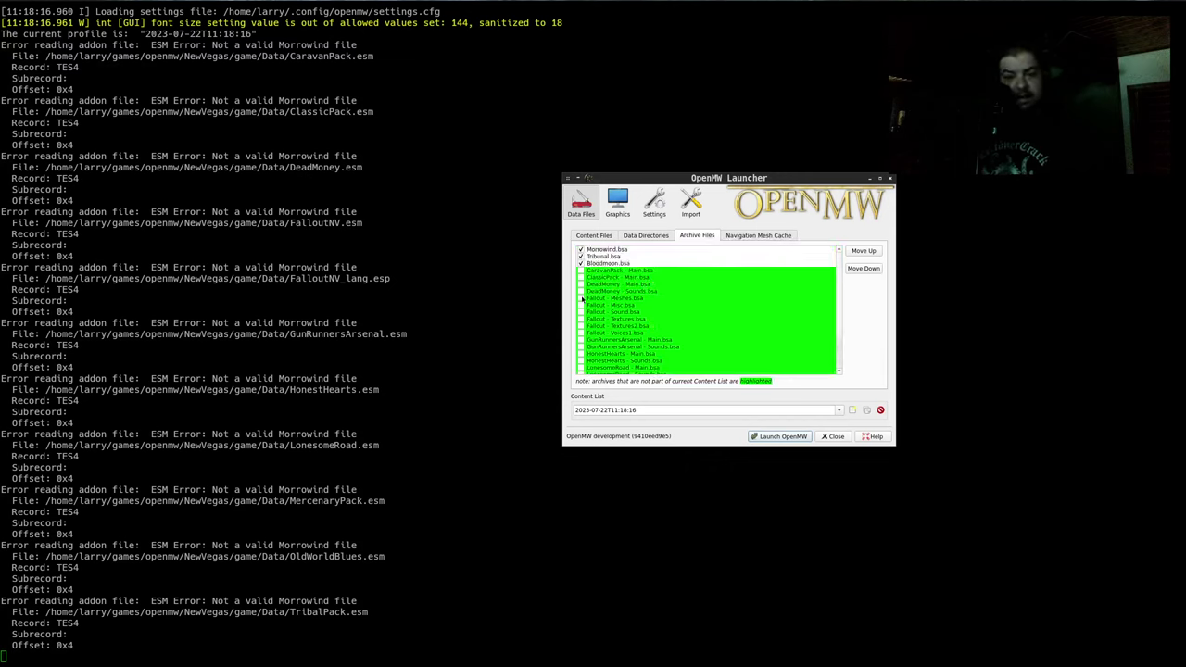
Enable the Fallout - Meshes, Misc and Sound archives
left_click(581, 298)
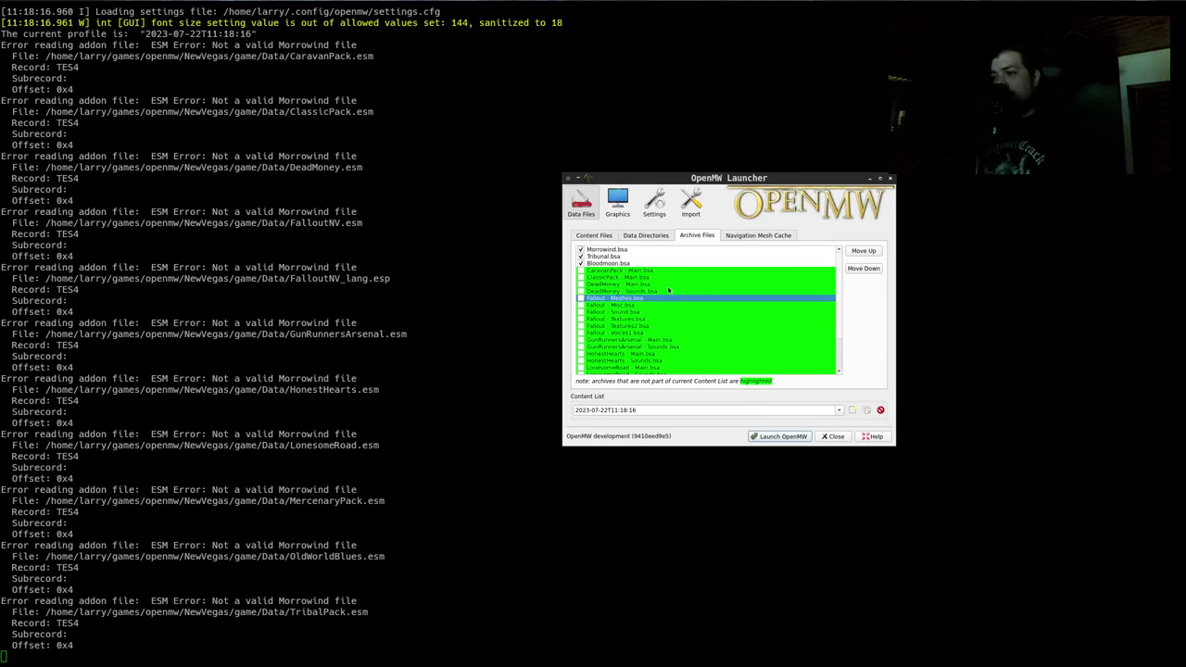
key("Down")
key("space")
key("Down")
key("space")
key("Down")
key("space")
key("Down")
key("space")
key("Down")
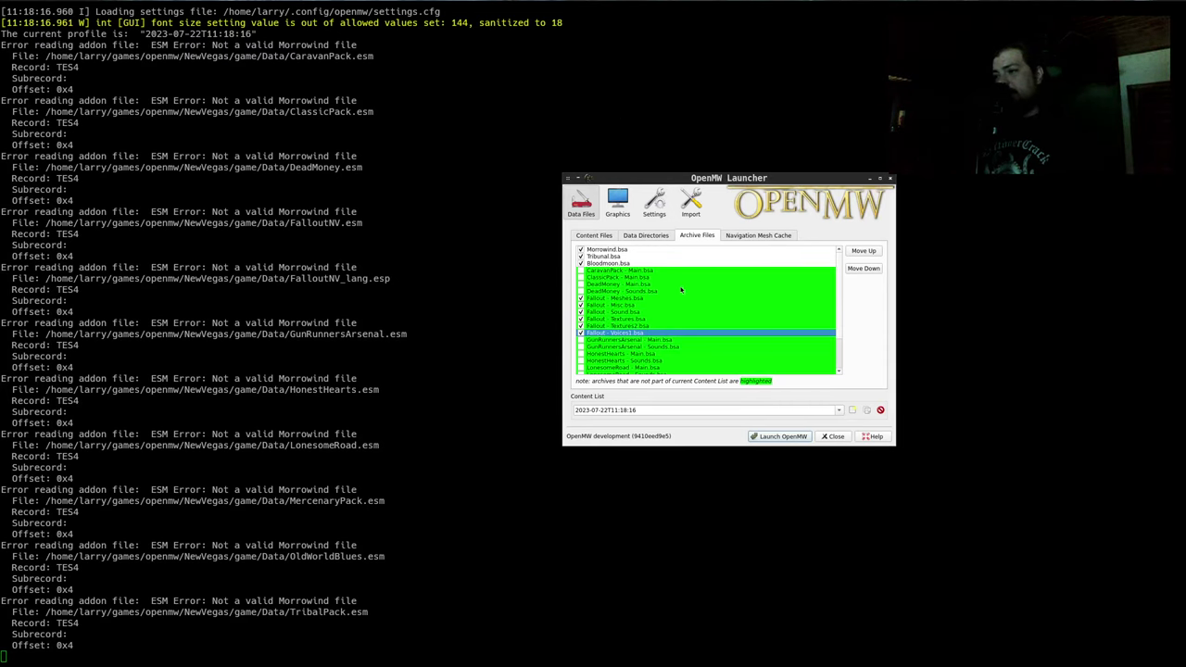
Check the Content Files and Data Directories lists, then close the launcher
left_click(594, 234)
left_click(648, 235)
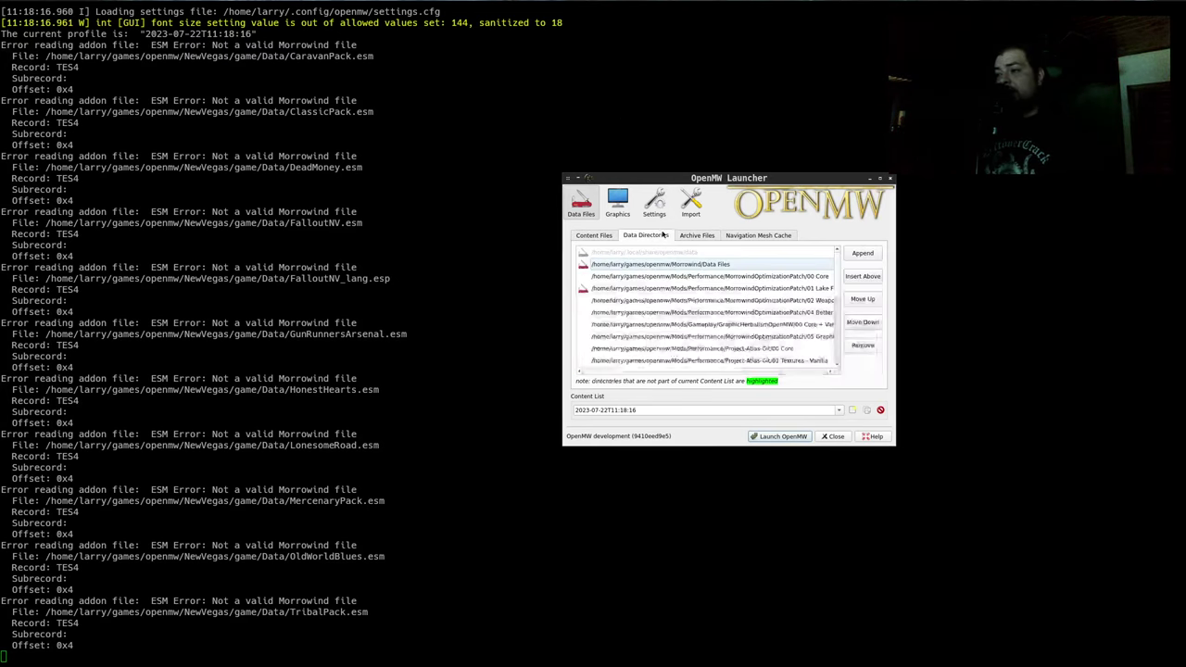
left_click(699, 235)
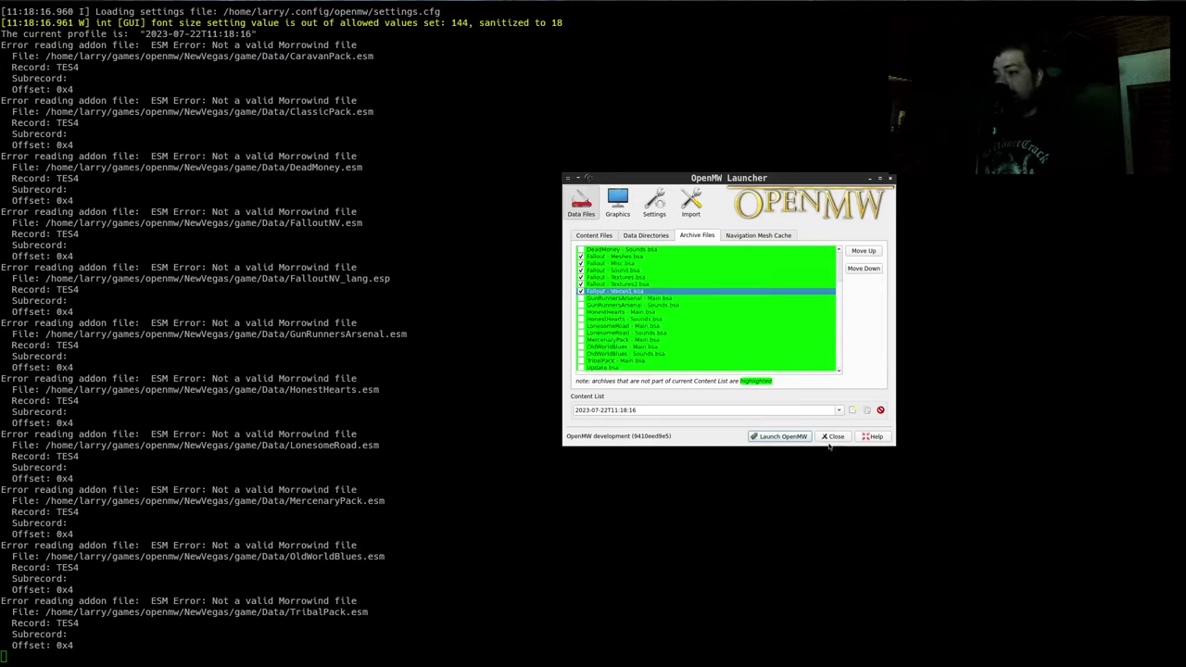
left_click(833, 437)
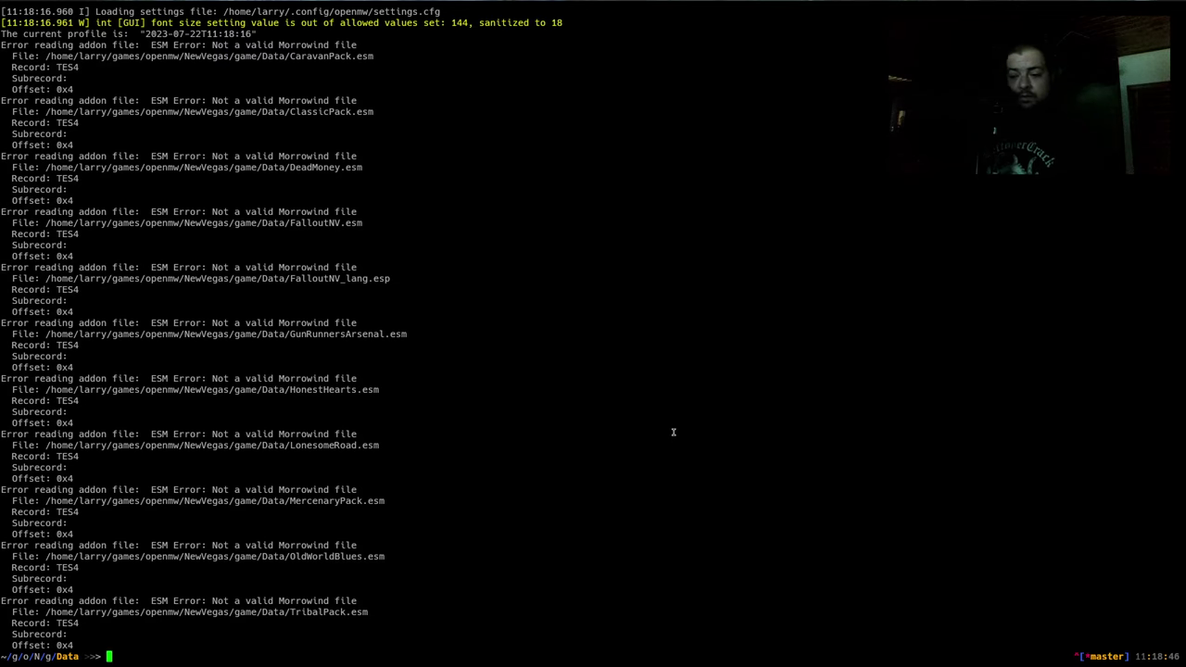
Inspect the fallback-archive lines in ~/.config/openmw/openmw.cfg with vim, then quit
type("vim ")
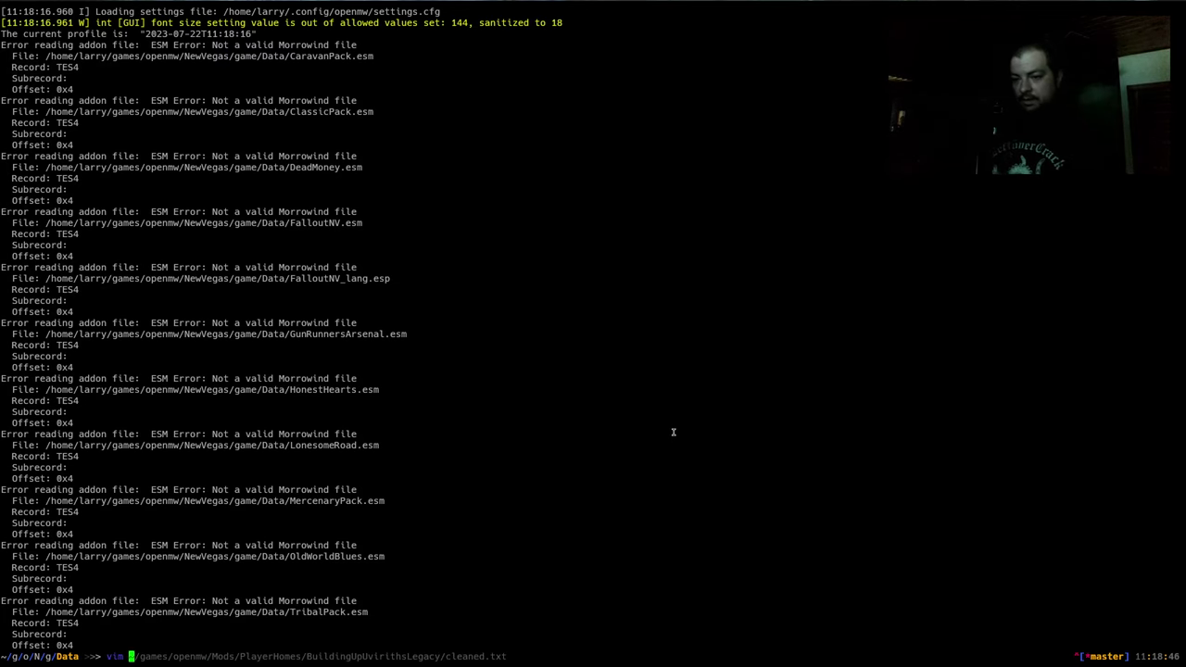
type("~/.config/openmw/openmw.cfg")
key("Return")
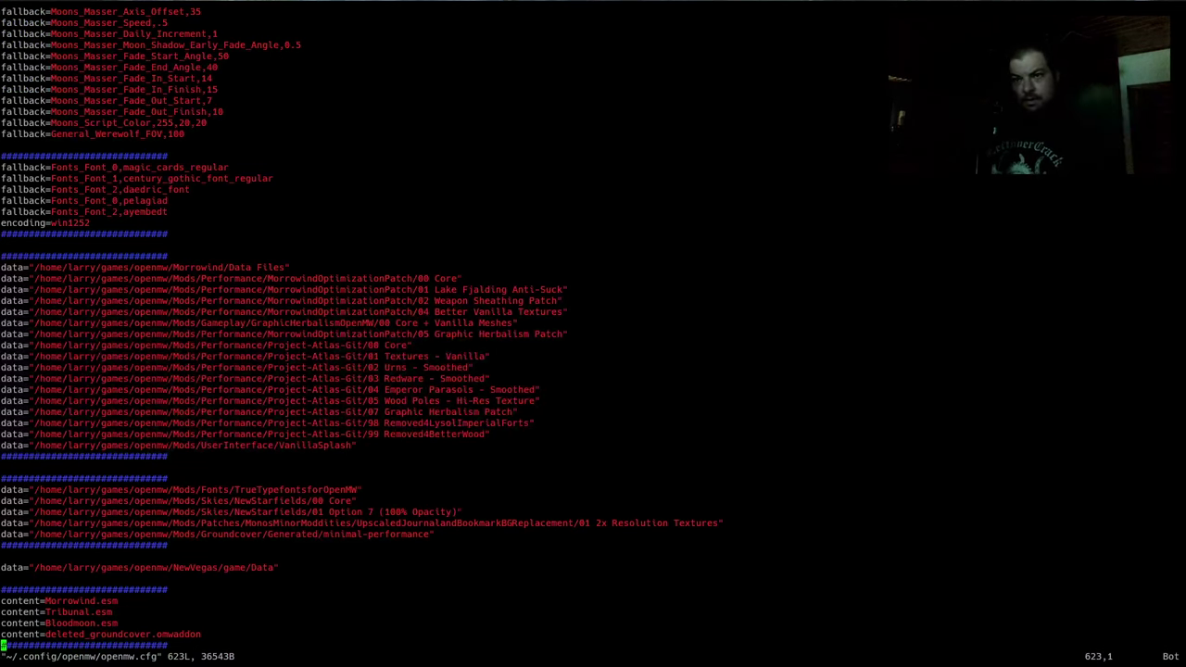
key("Page_Up")
key("Page_Up")
key("Page_Up")
key("Page_Up")
key("Page_Up")
key("Page_Up")
key("Page_Up")
key("Page_Up")
key("Page_Up")
key("Page_Up")
key("Page_Up")
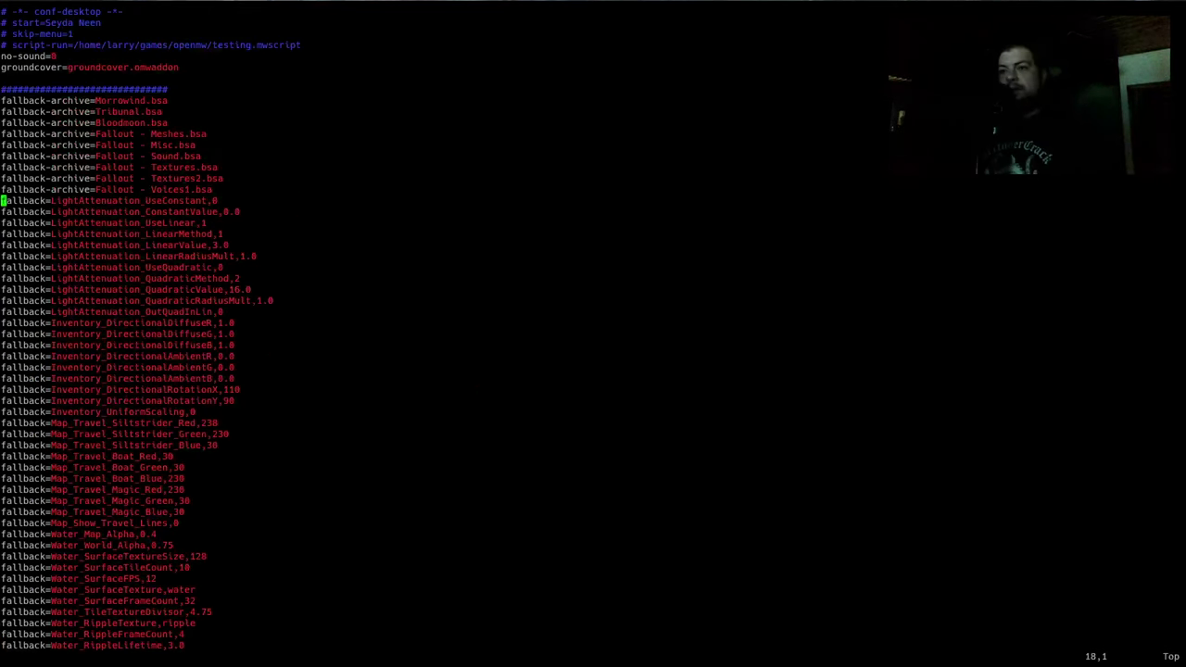
key("Up")
key("Up")
key("Up")
key("Up")
key("Up")
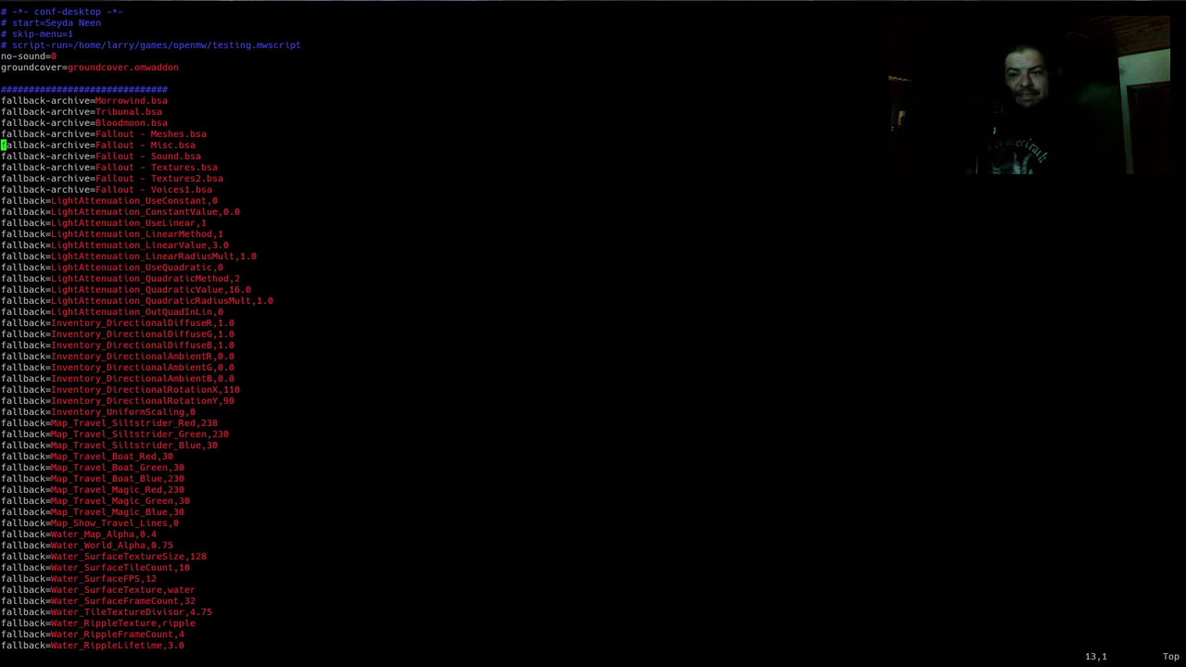
type(":q")
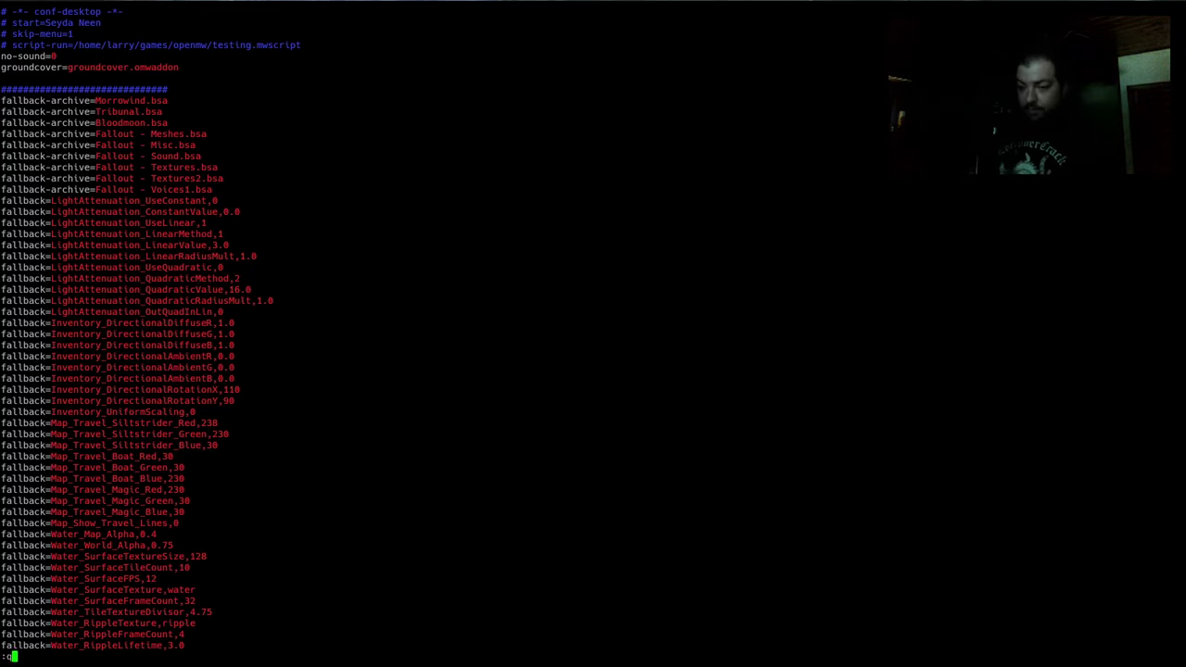
key("Return")
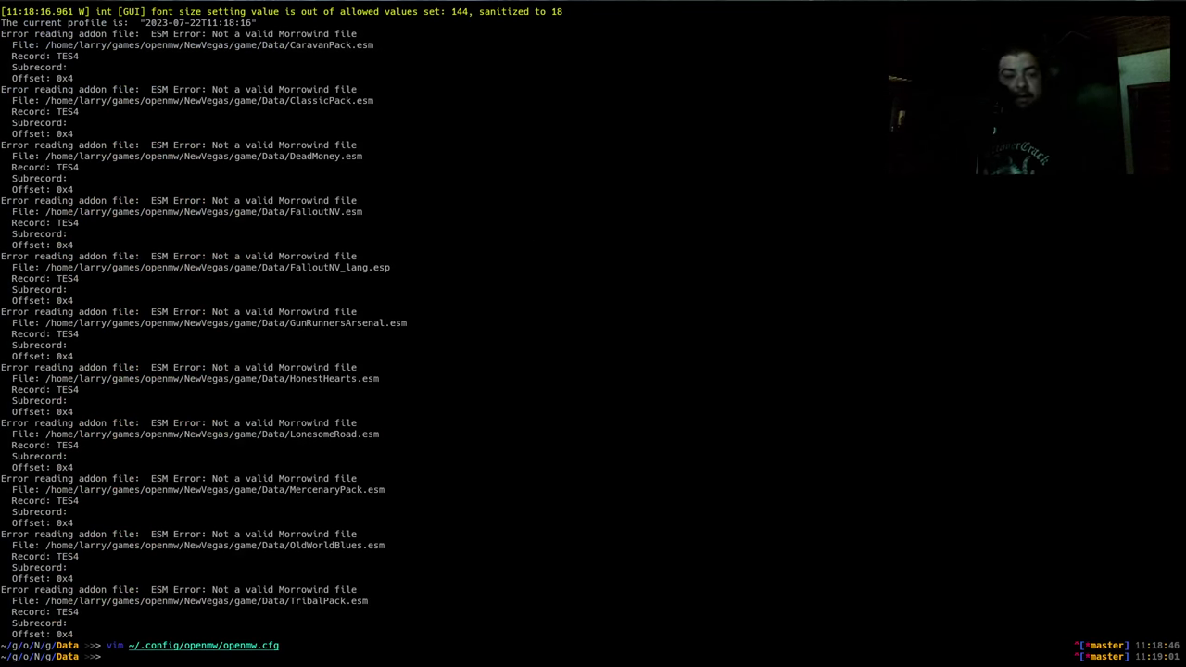
In Emacs, replace every single quote in the Fallout archive lines with nothing
key("alt+Tab")
left_click(241, 248)
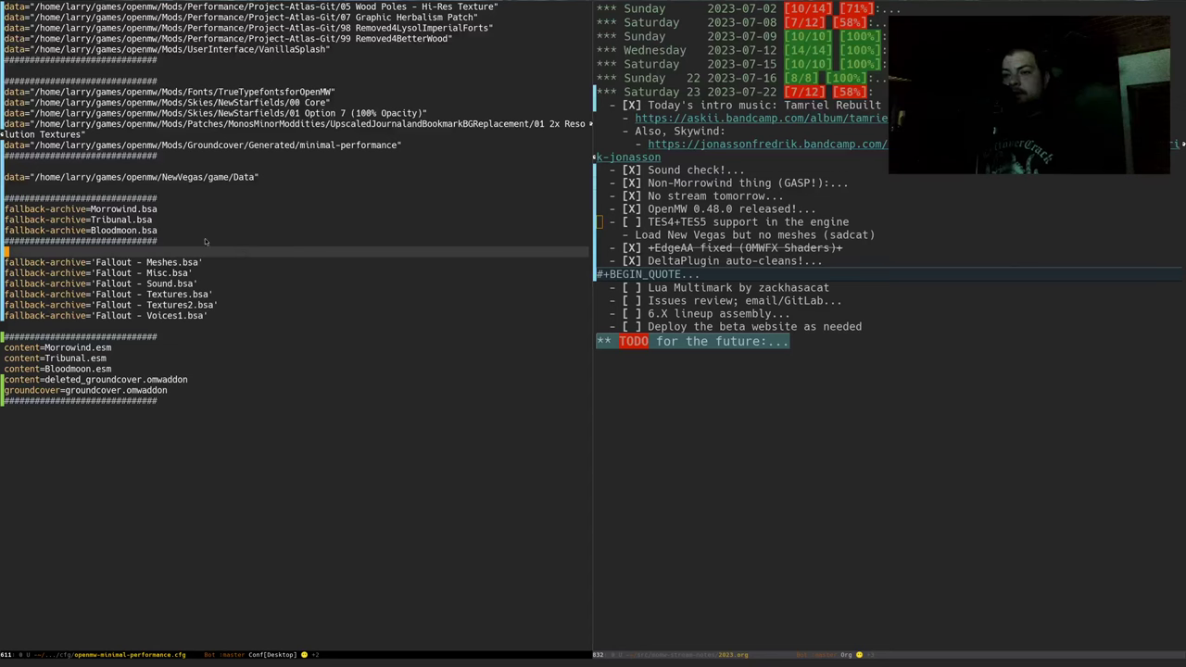
key("alt+percent")
type("'")
key("Return")
key("Return")
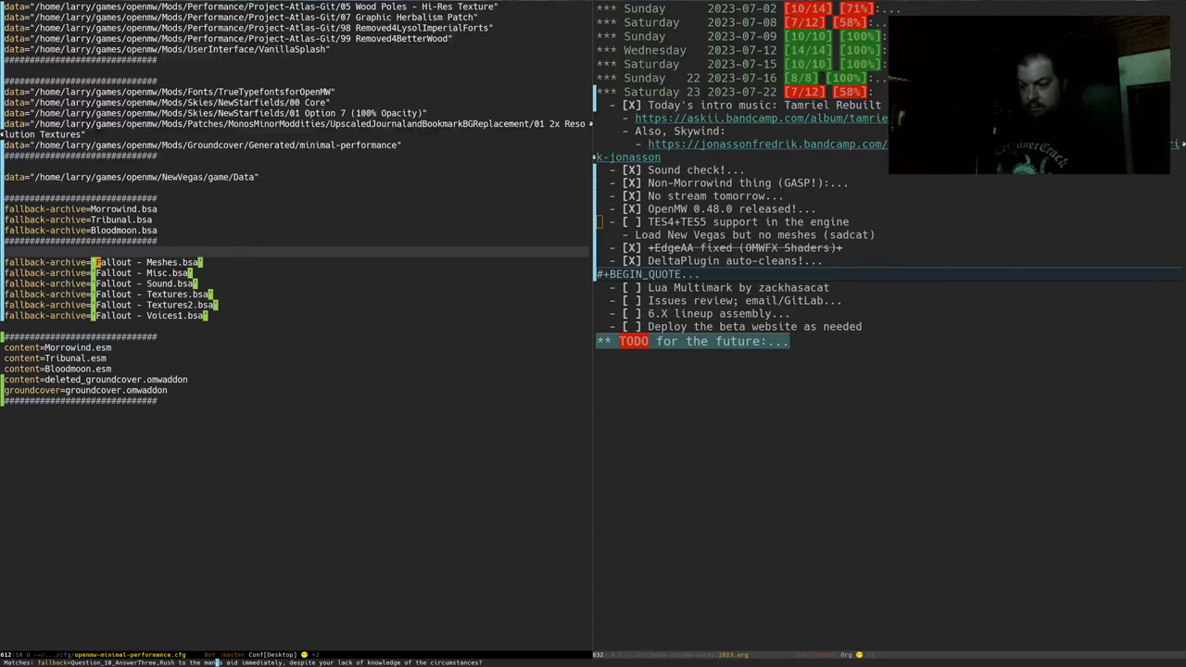
key("y")
key("y")
key("y")
key("y")
key("y")
key("y")
key("y")
key("y")
key("y")
key("y")
key("y")
key("y")
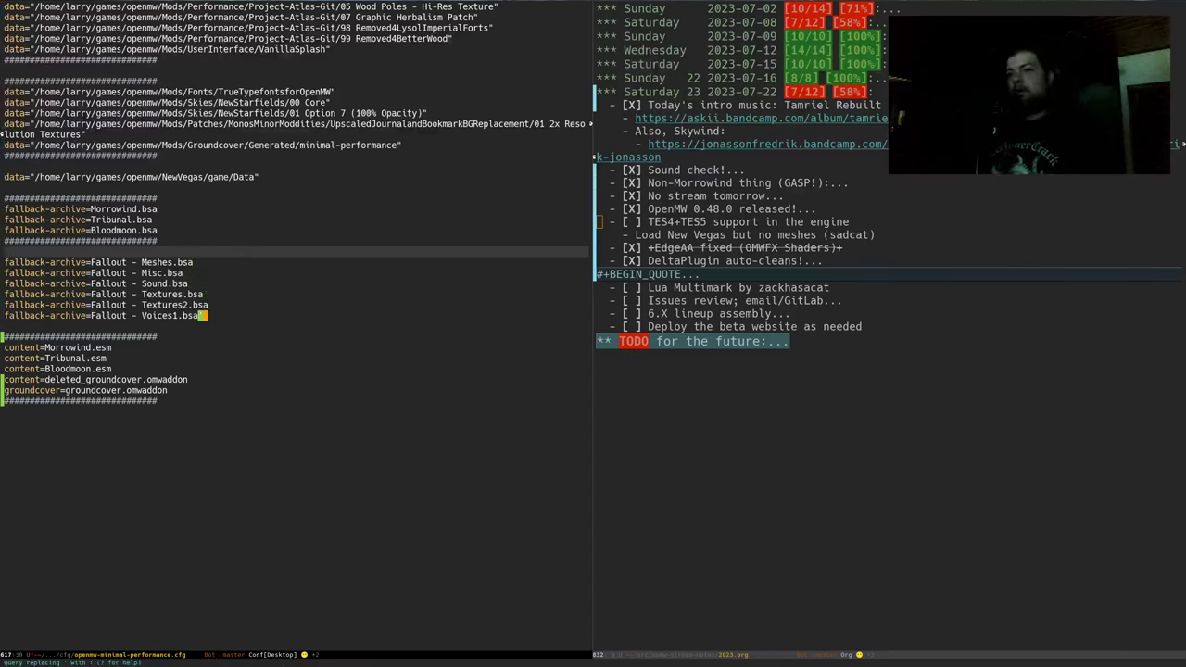
Add content=FalloutNV.esm at the end of the file below Bloodmoon.esm
key("Down")
key("Down")
key("Down")
key("Down")
key("Down")
key("Down")
key("Down")
key("Down")
key("Down")
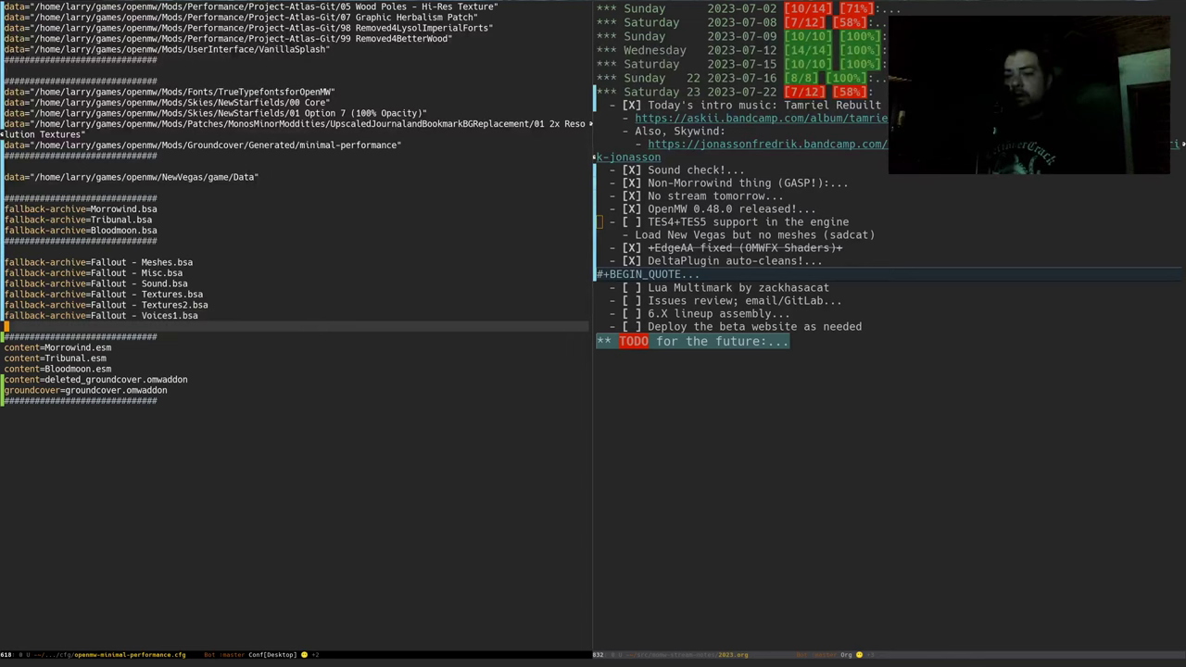
key("Up")
key("Up")
key("Up")
key("Up")
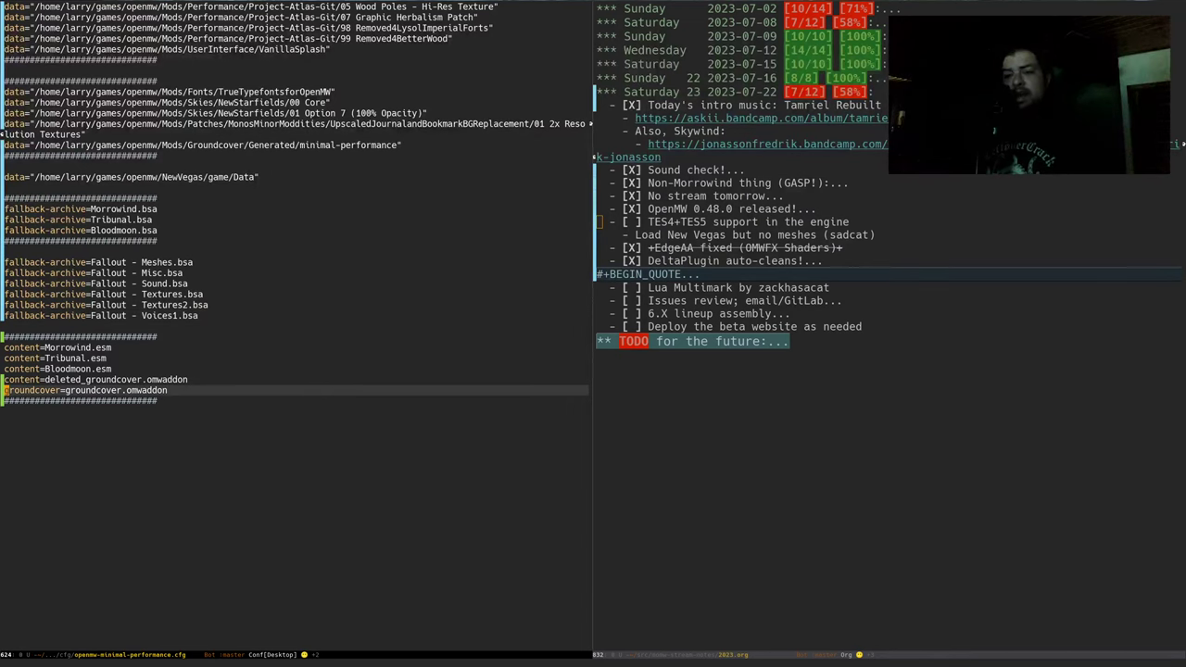
key("ctrl+e")
key("Return")
key("Return")
key("Up")
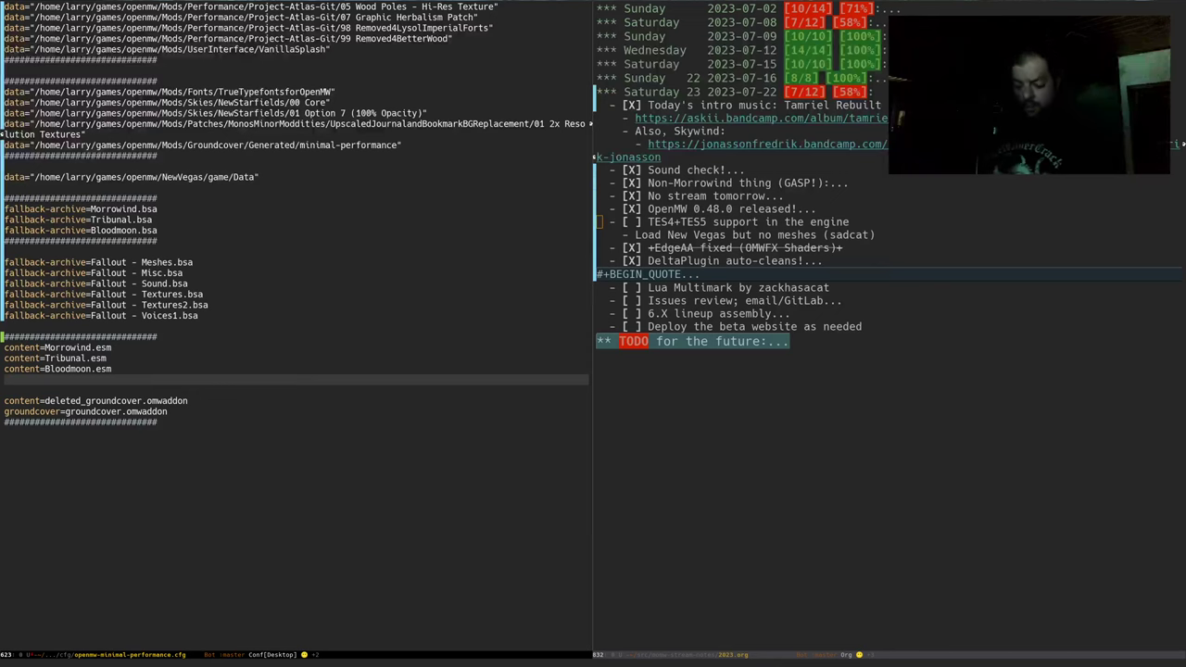
key("ctrl+k")
key("ctrl+k")
key("Down")
key("Down")
key("Down")
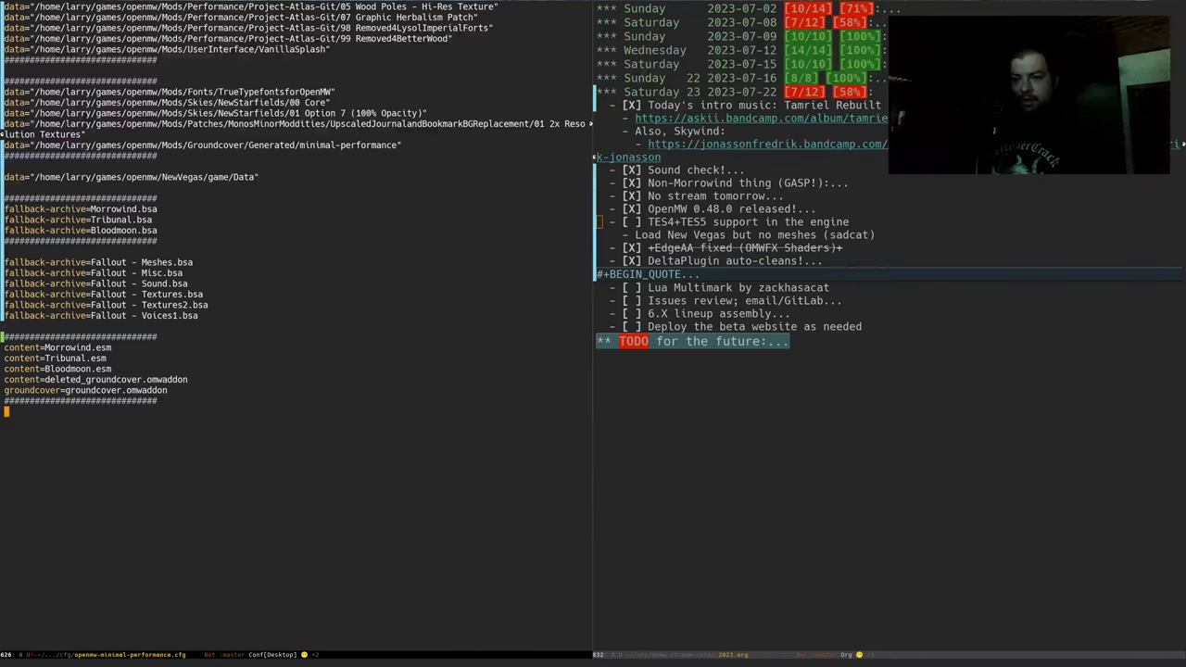
type("content=F")
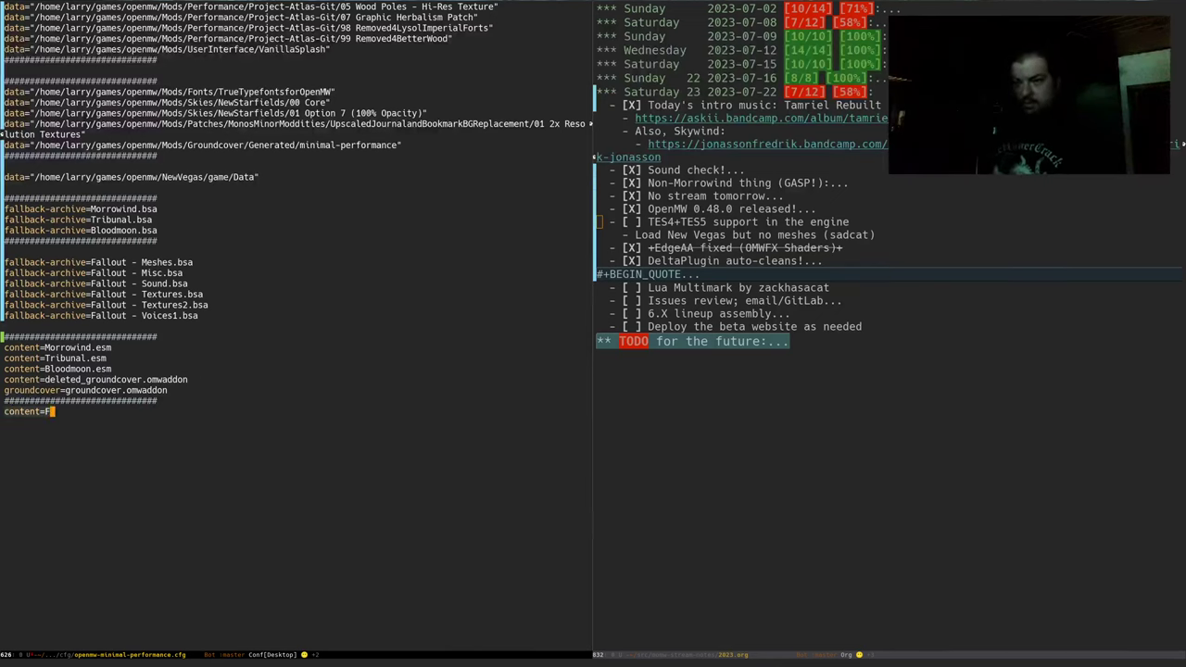
type("alloutNV.esm")
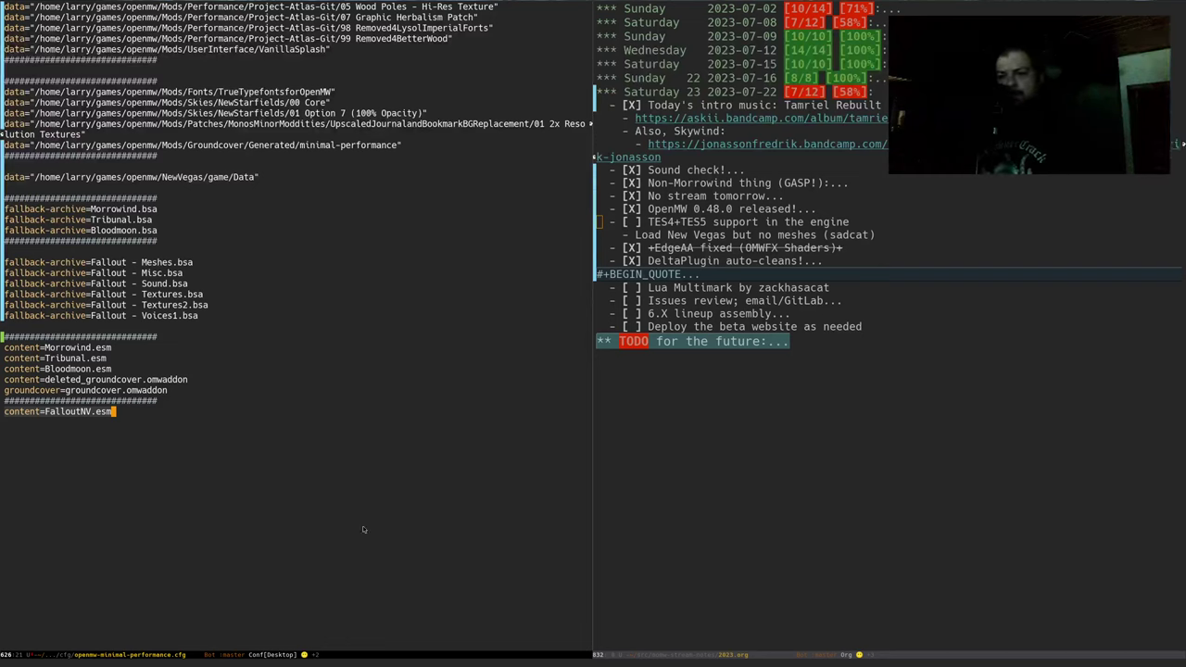
End the file with a newline and save the minimal-performance config
key("Down")
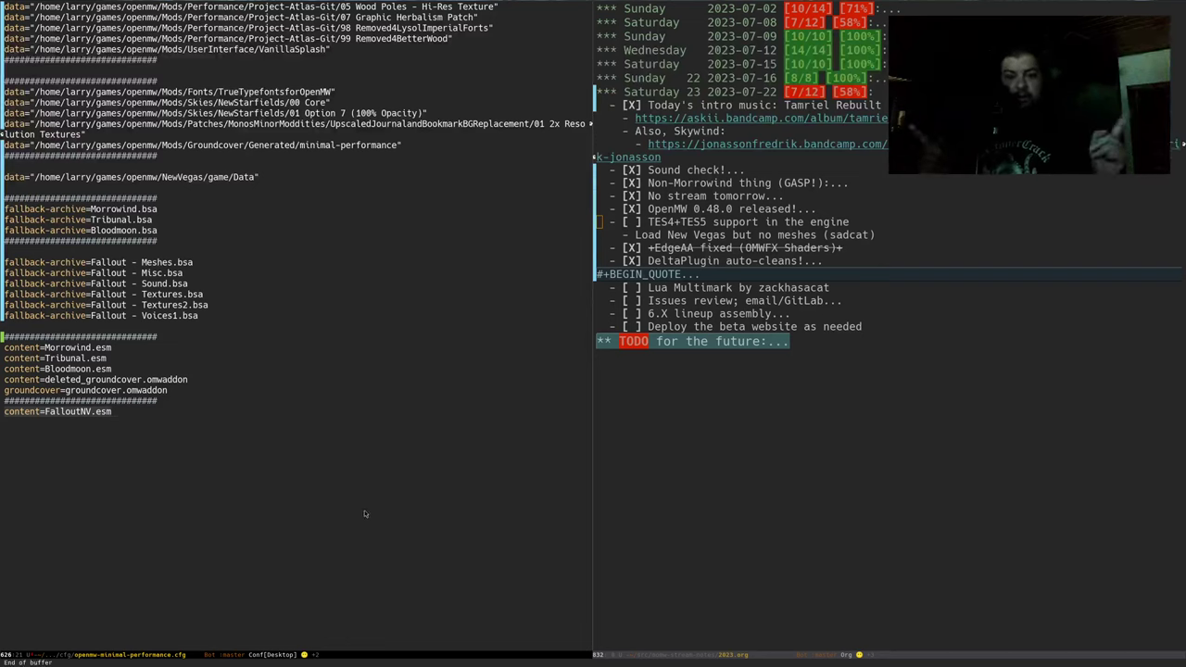
key("Return")
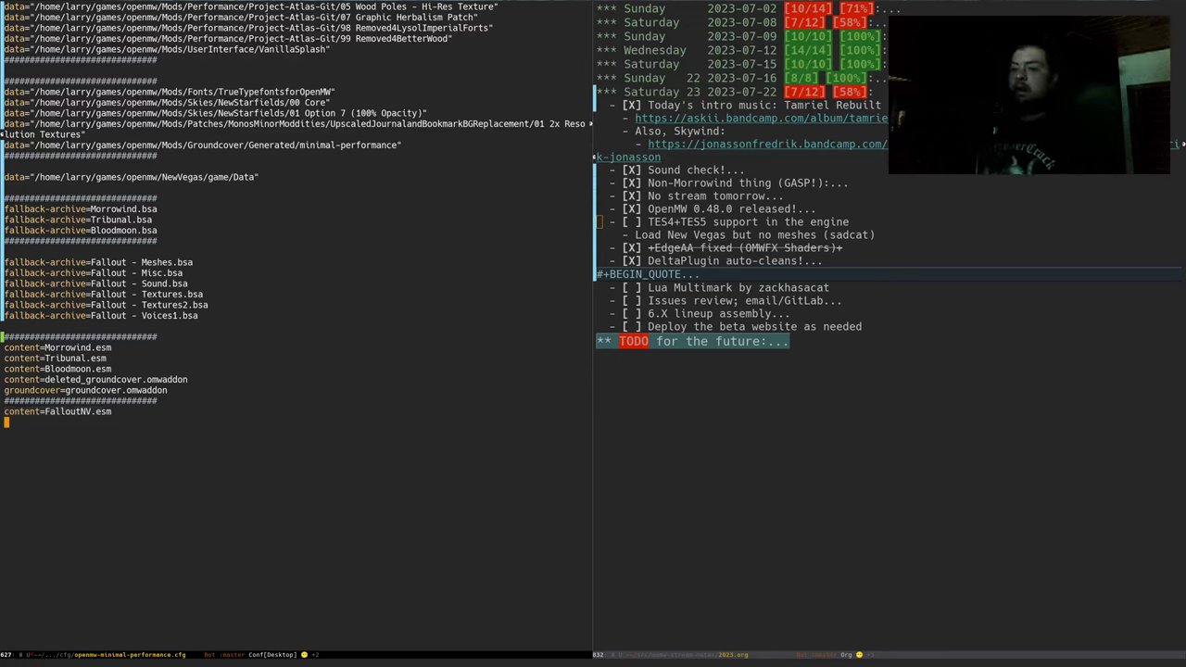
key("ctrl+x")
key("ctrl+s")
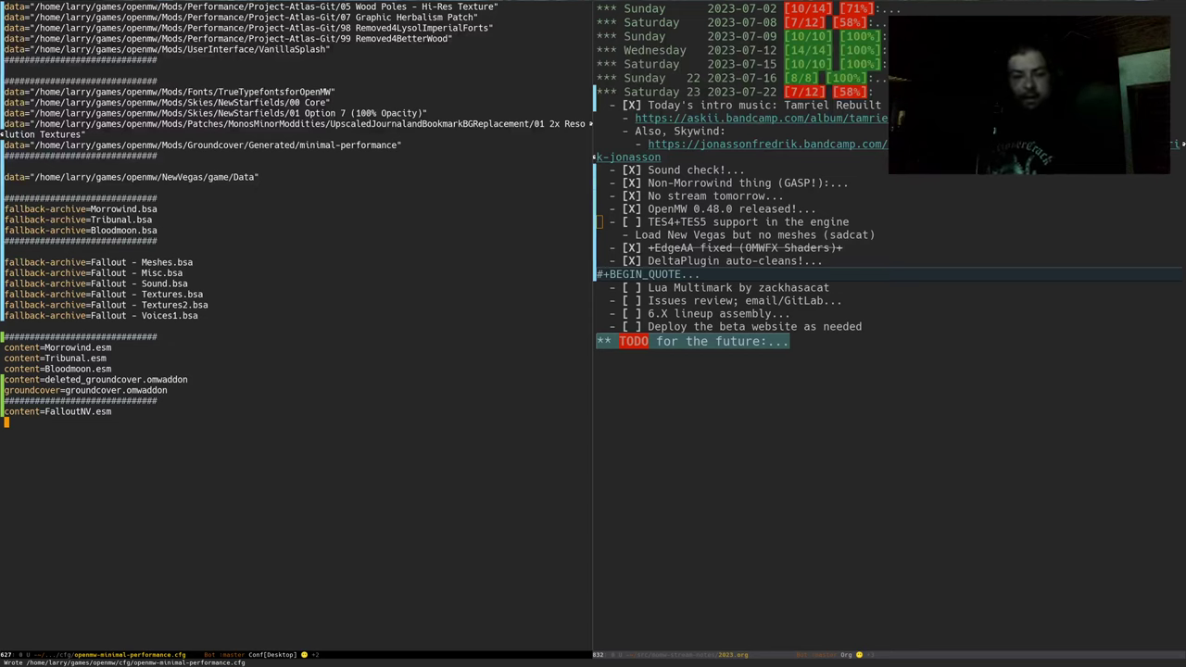
left_click(266, 517)
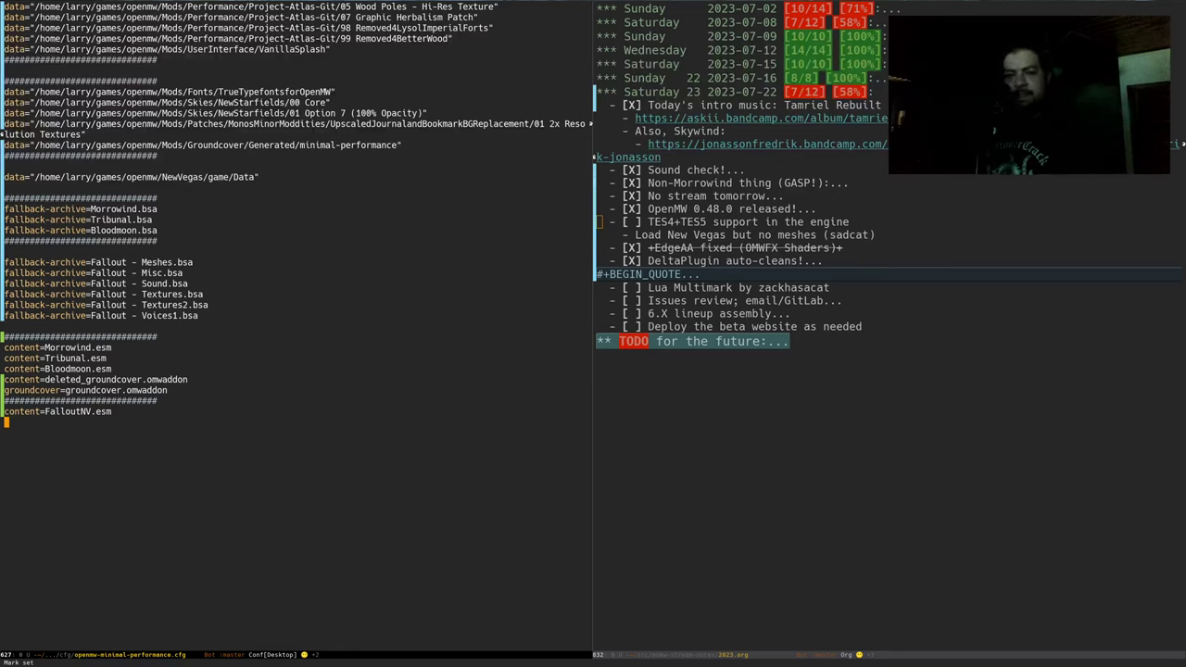
Close Emacs and go back up to the openmw games folder with '....'
key("ctrl+x")
key("ctrl+c")
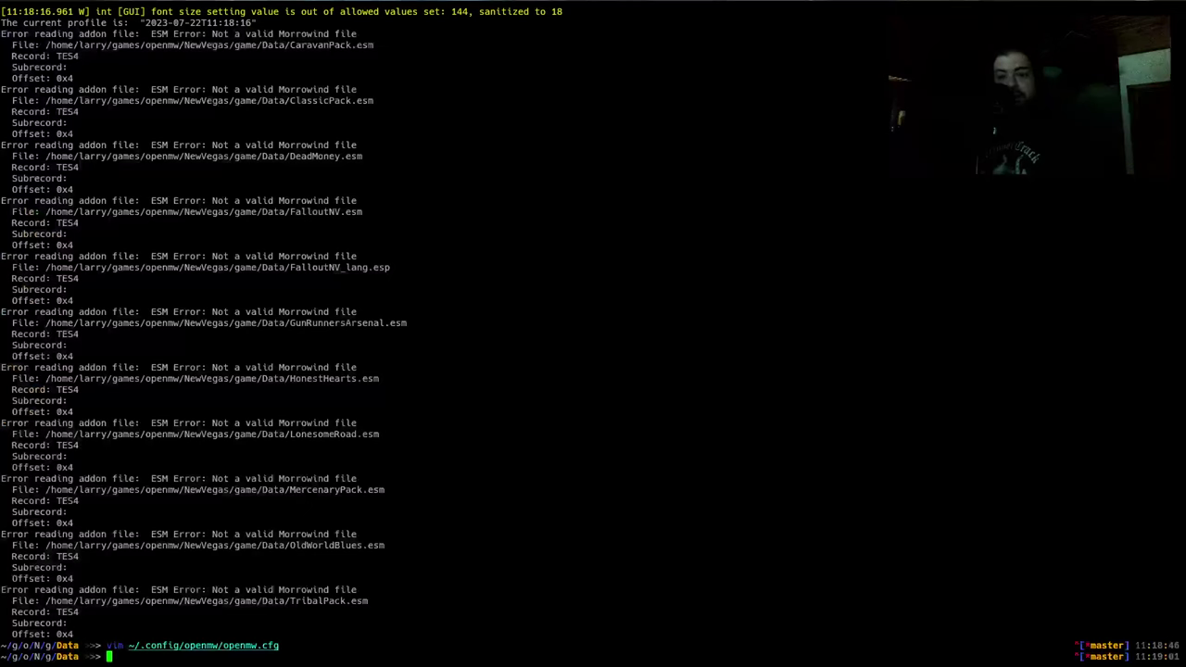
type("....")
key("Return")
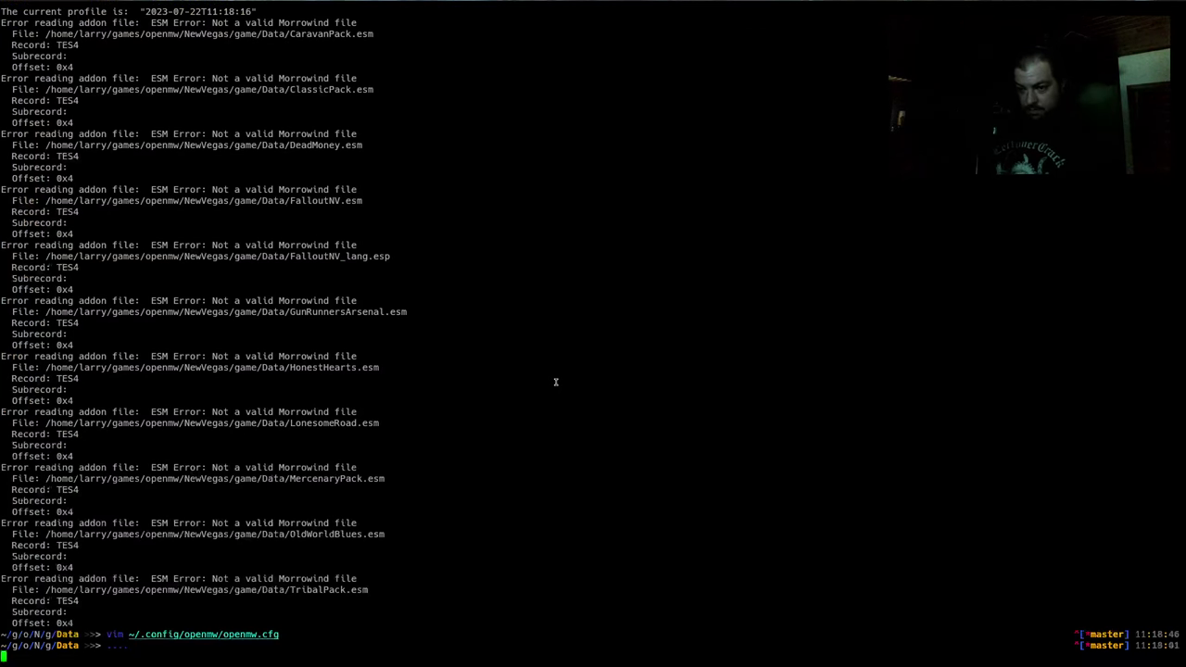
Run the minimal-performance run.sh from history, then quit the game once loaded
key("ctrl+r")
type("run")
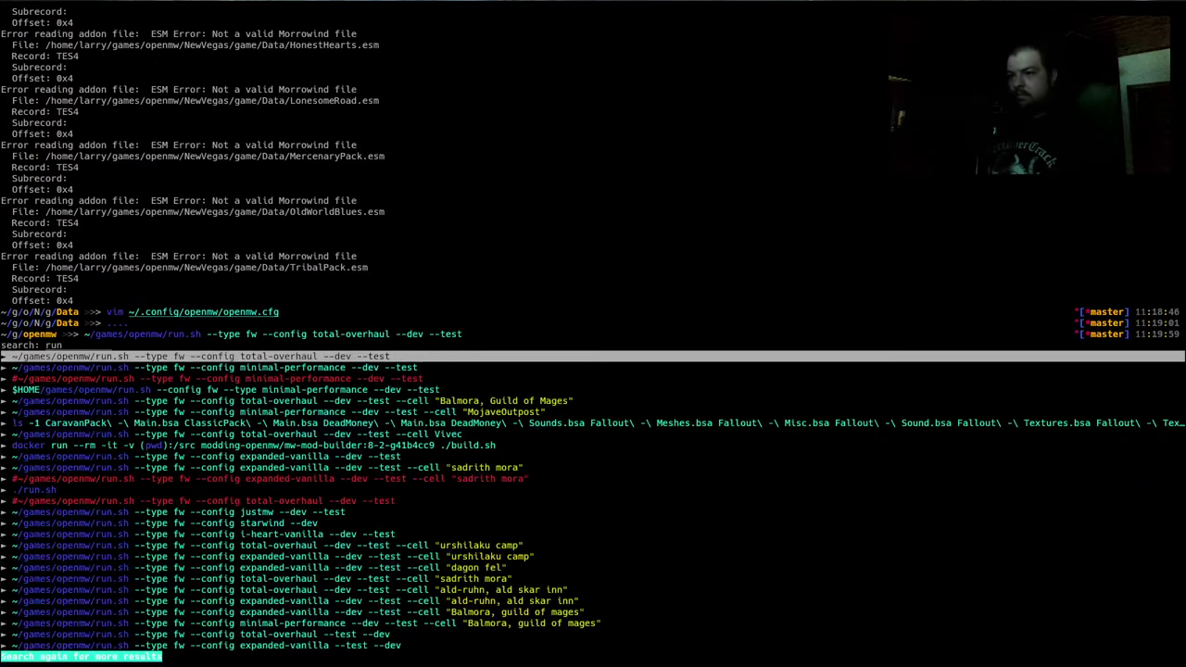
key("Down")
key("Return")
key("Return")
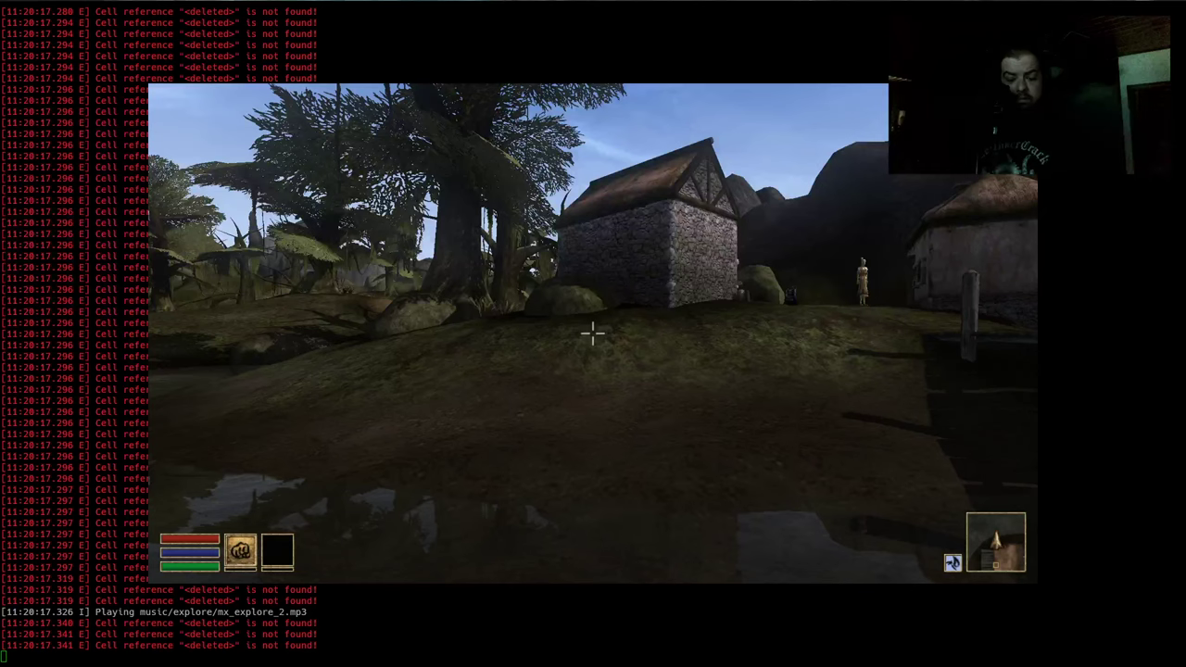
key("alt+F4")
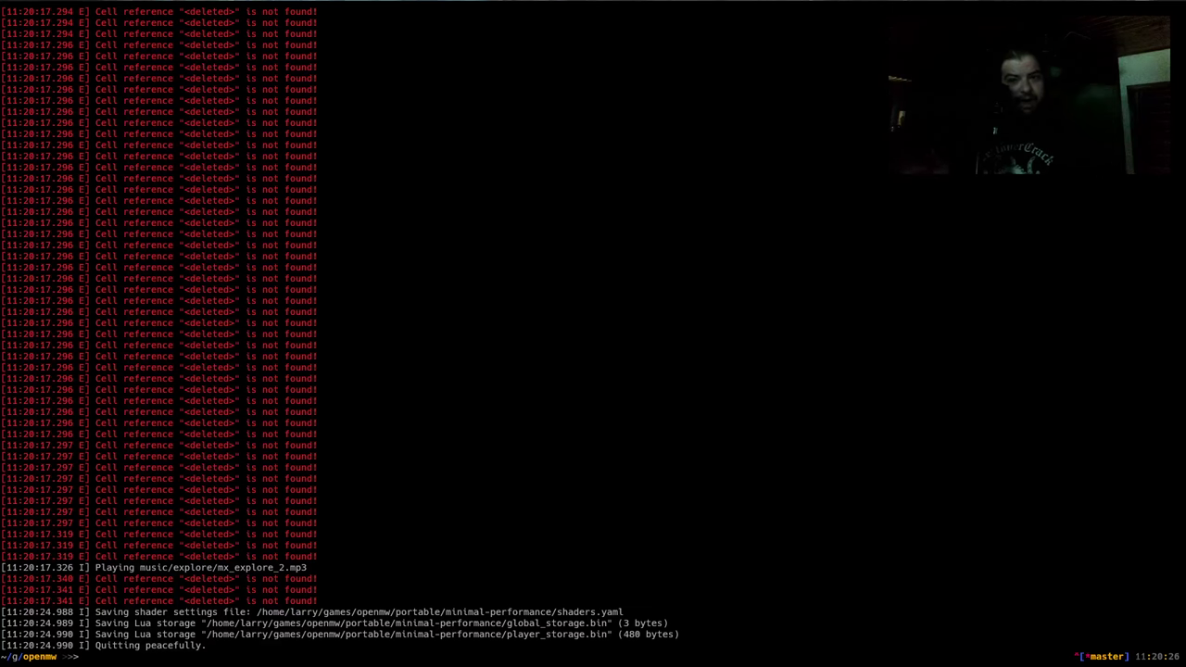
Search git log -p in ~/src/00003rdparty/openmw for 'unsupported'
type("cd ~/")
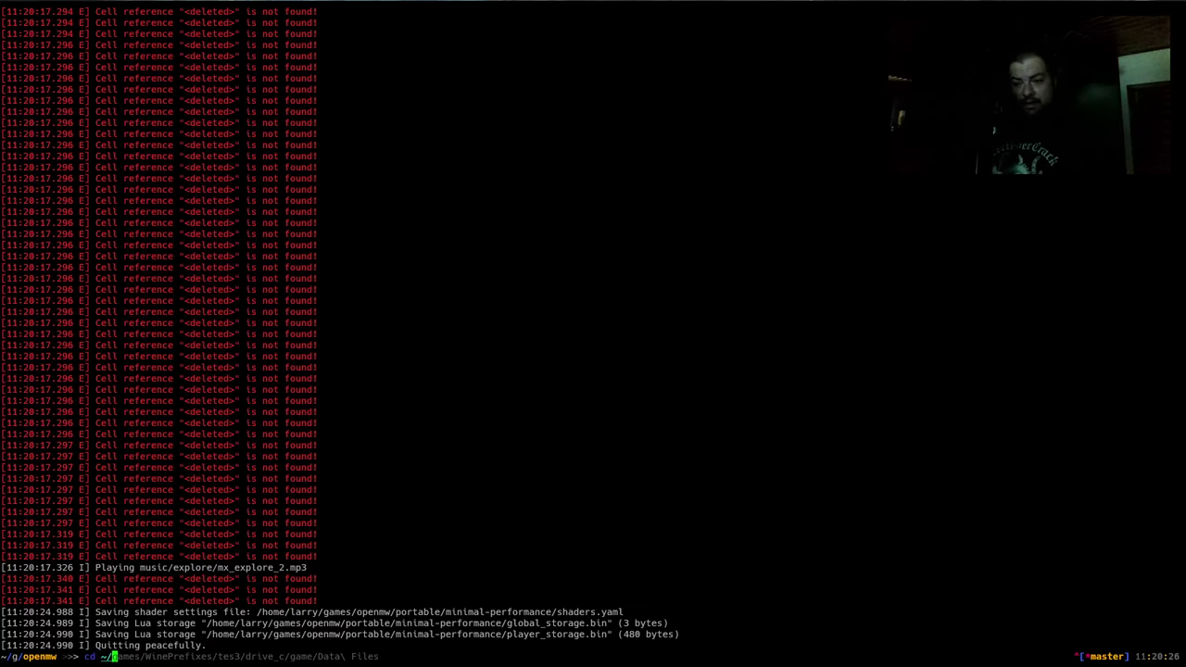
type("src/00003rdparty/openmw")
key("Return")
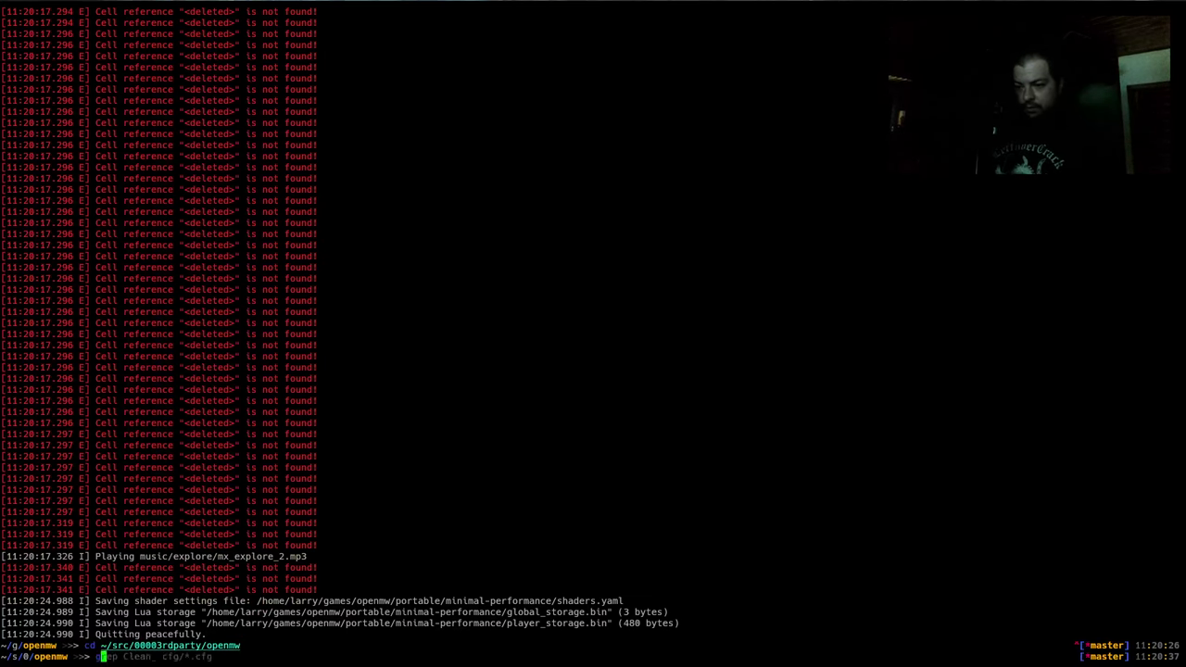
type("git lo")
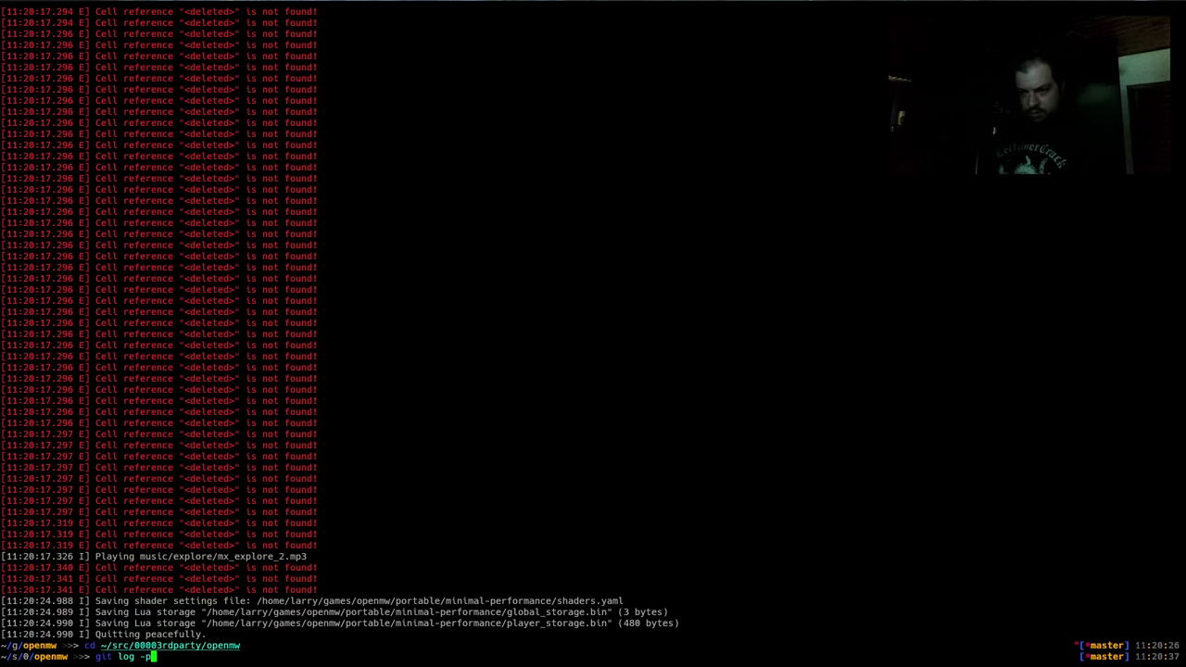
type("g -p")
key("Return")
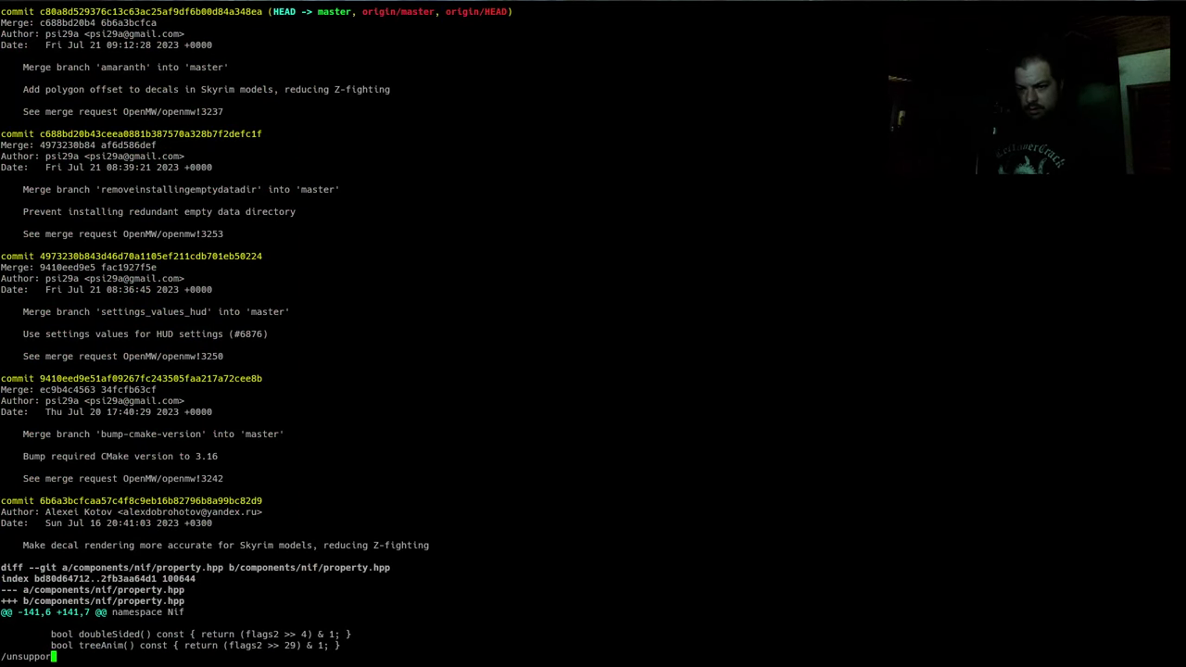
type("/unsupported")
key("Return")
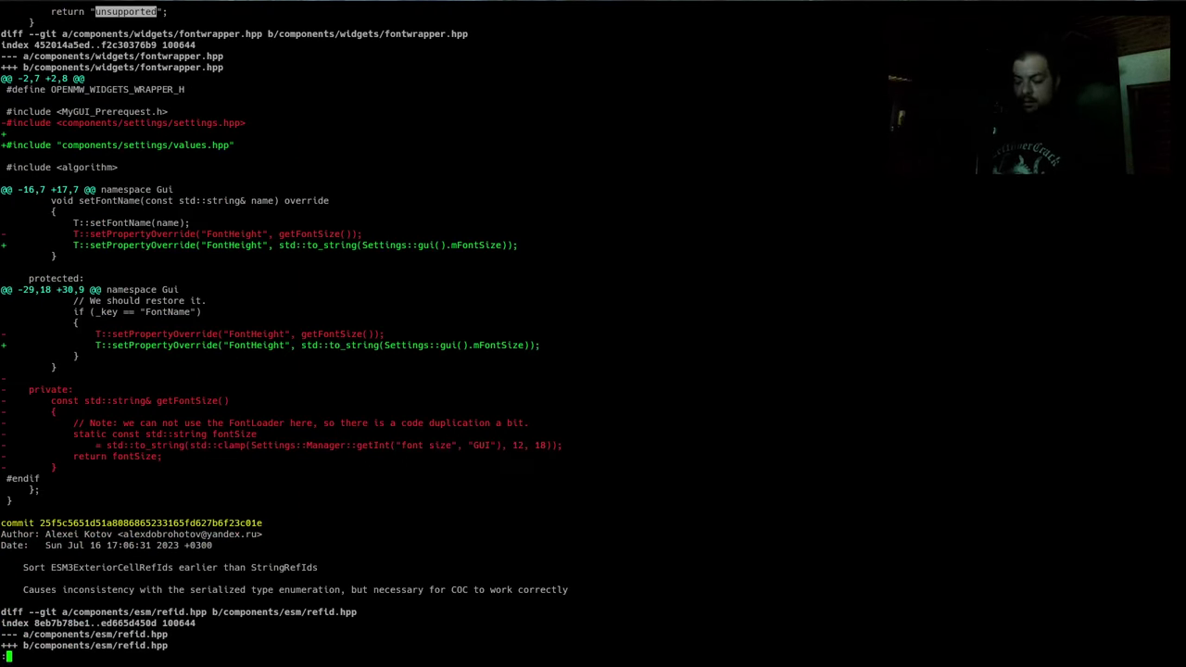
key("n")
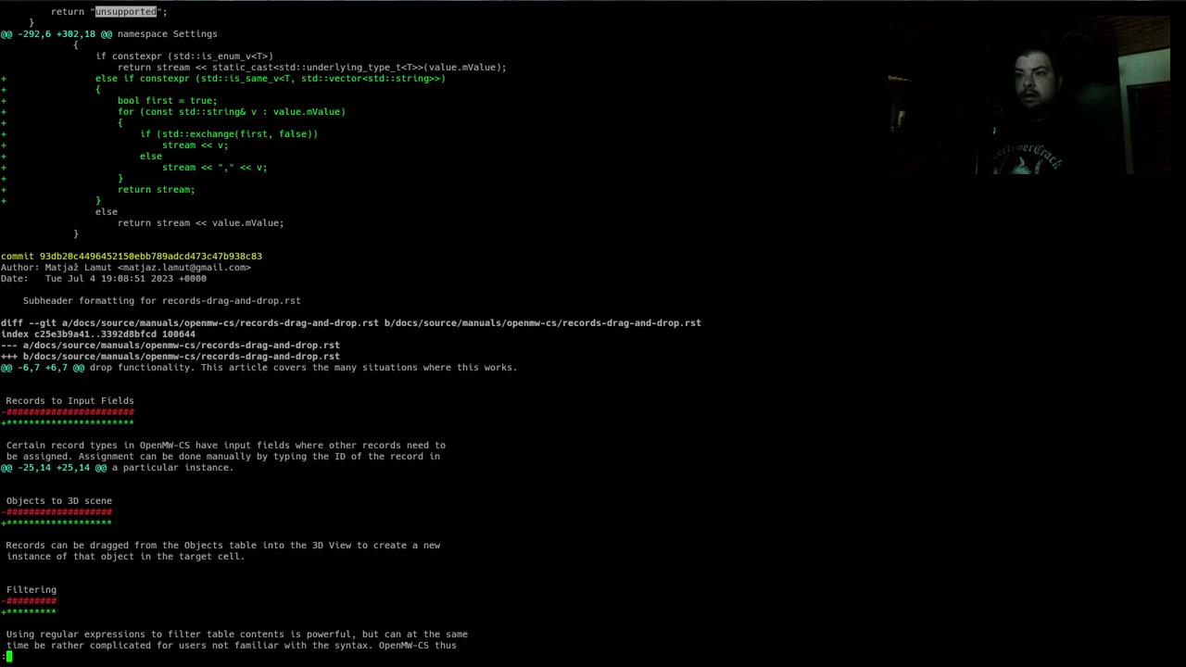
key("n")
key("n")
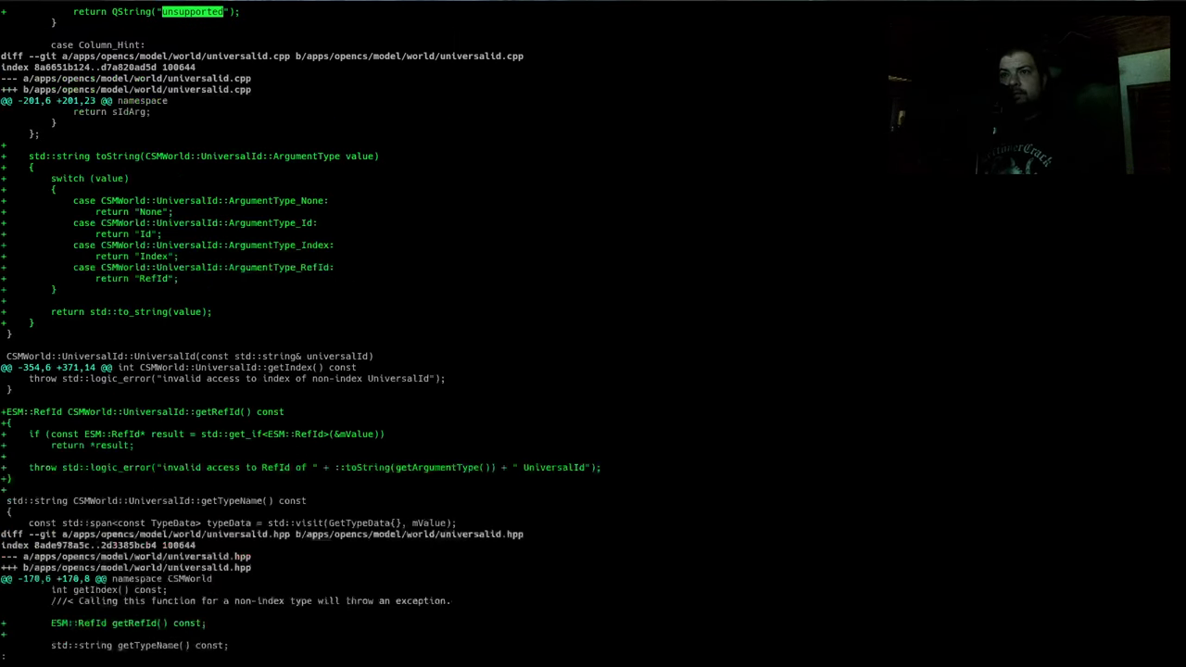
key("n")
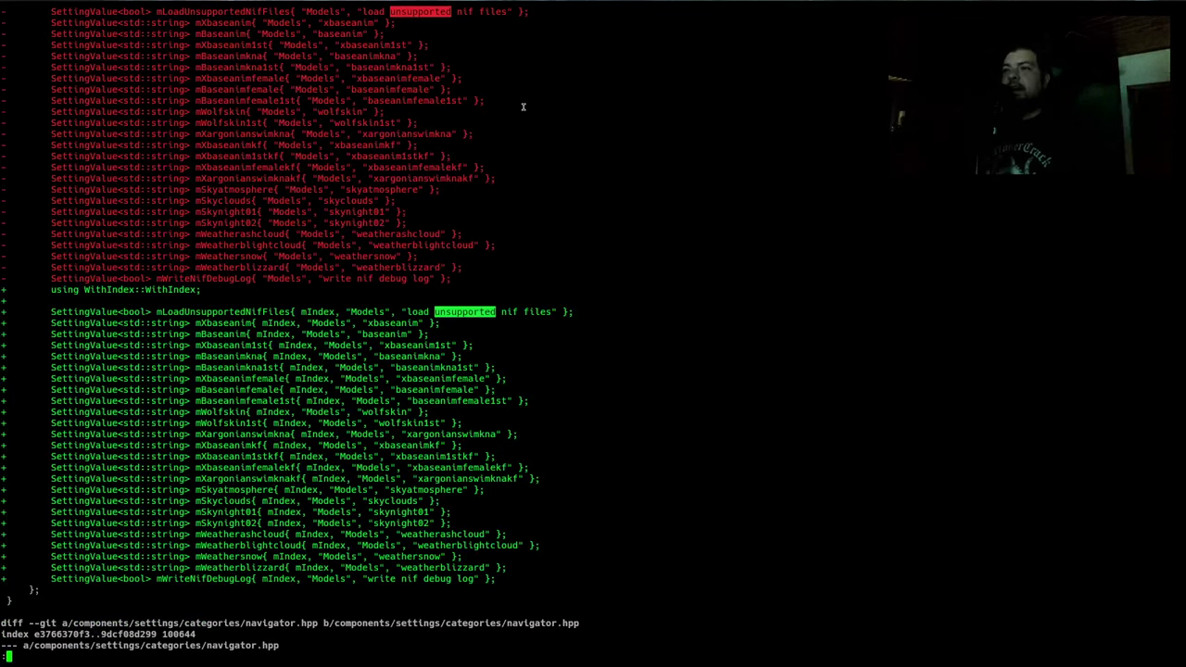
Select the 'load unsupported nif files' setting name and switch to Emacs
scroll(523, 107, "up", 2)
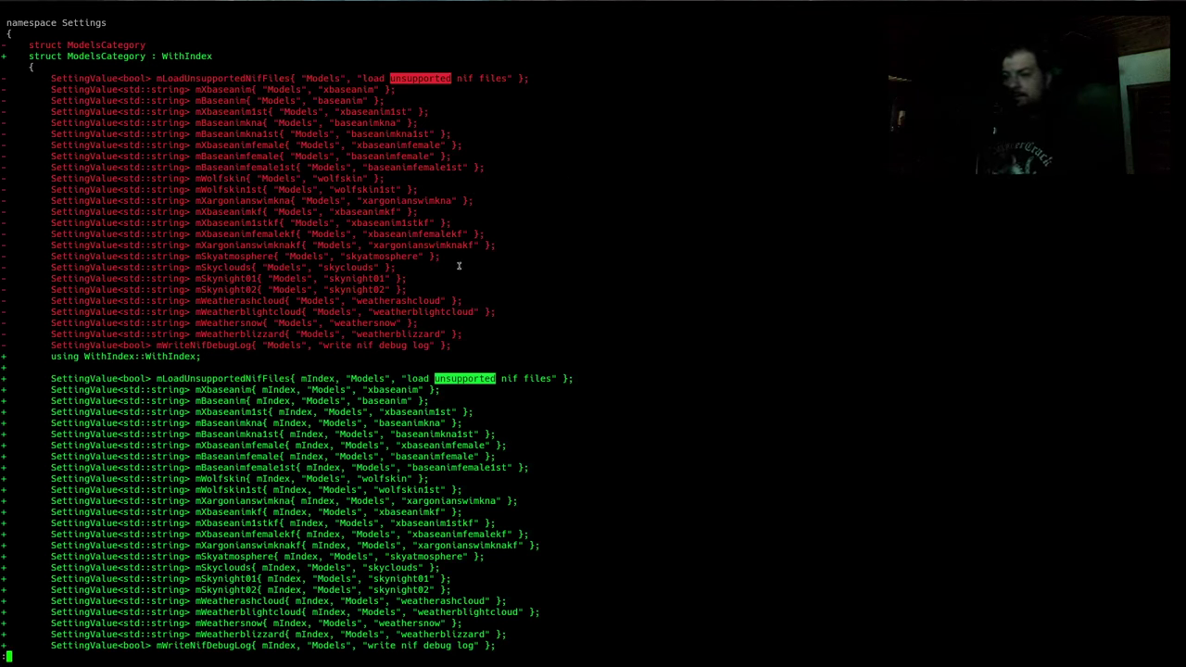
double_click(417, 378)
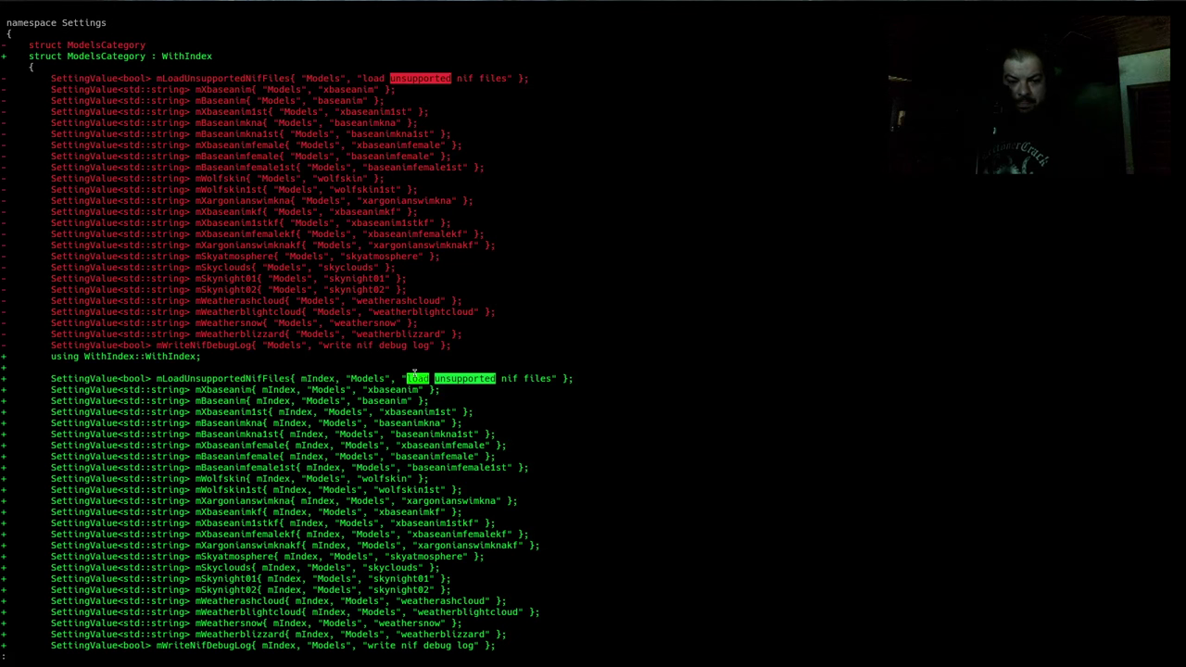
left_click_drag(407, 378, 553, 380)
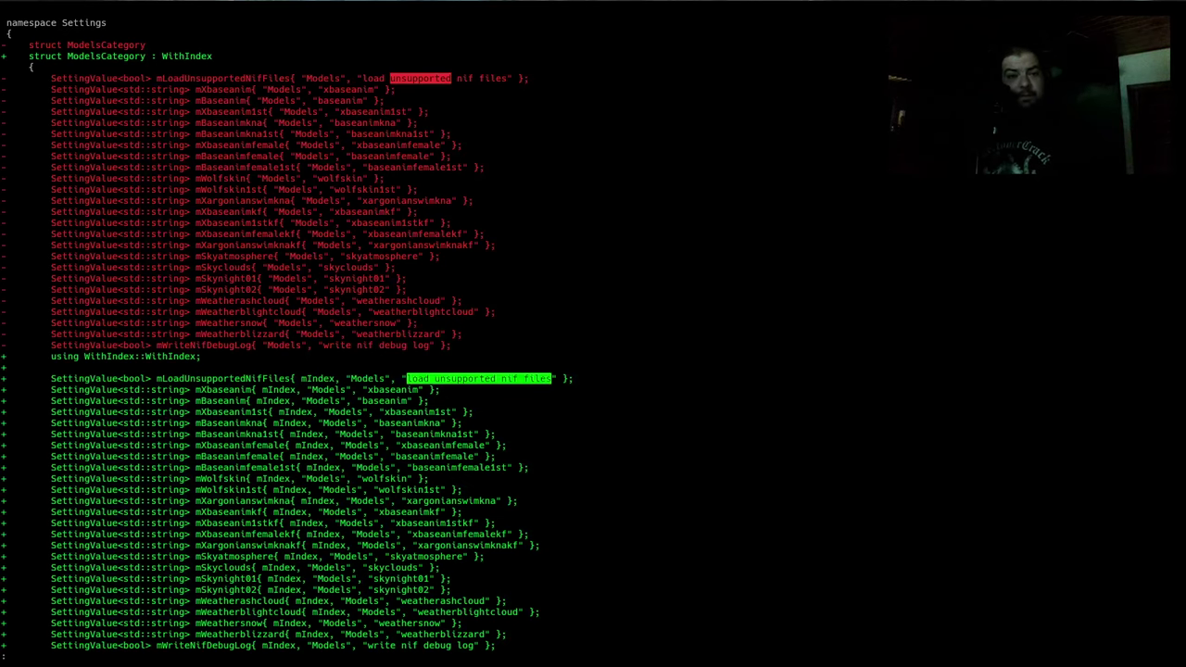
key("super+1")
Open settings-fw.cfg in Emacs
left_click(376, 271)
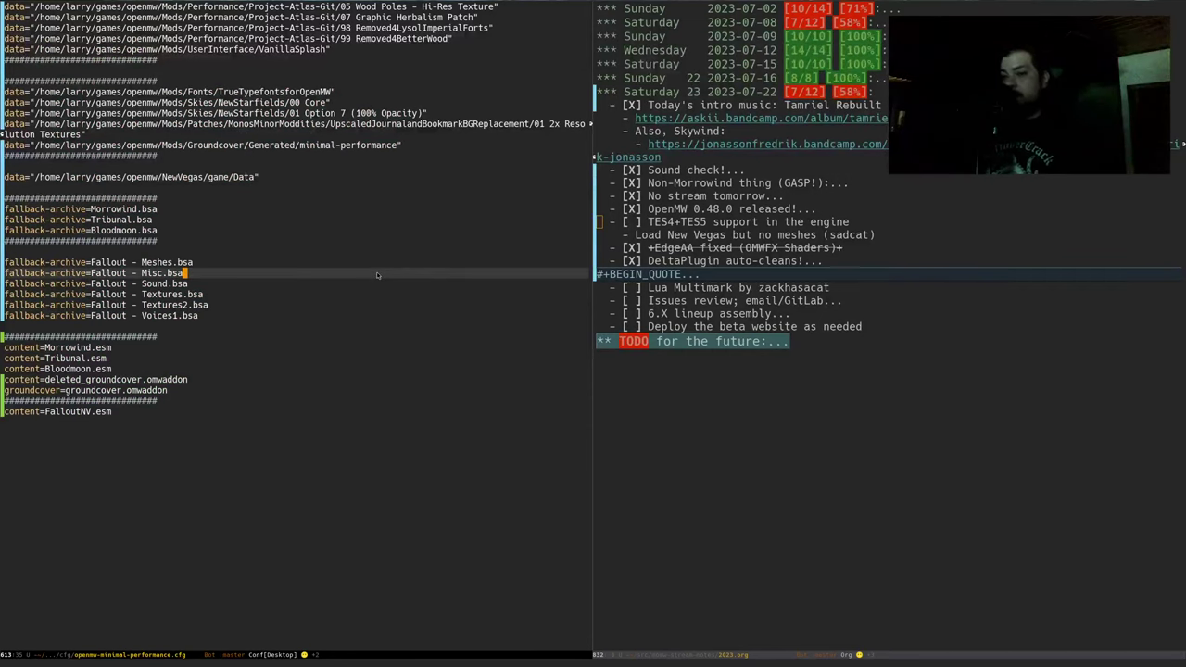
key("ctrl+x")
key("ctrl+f")
type("sett")
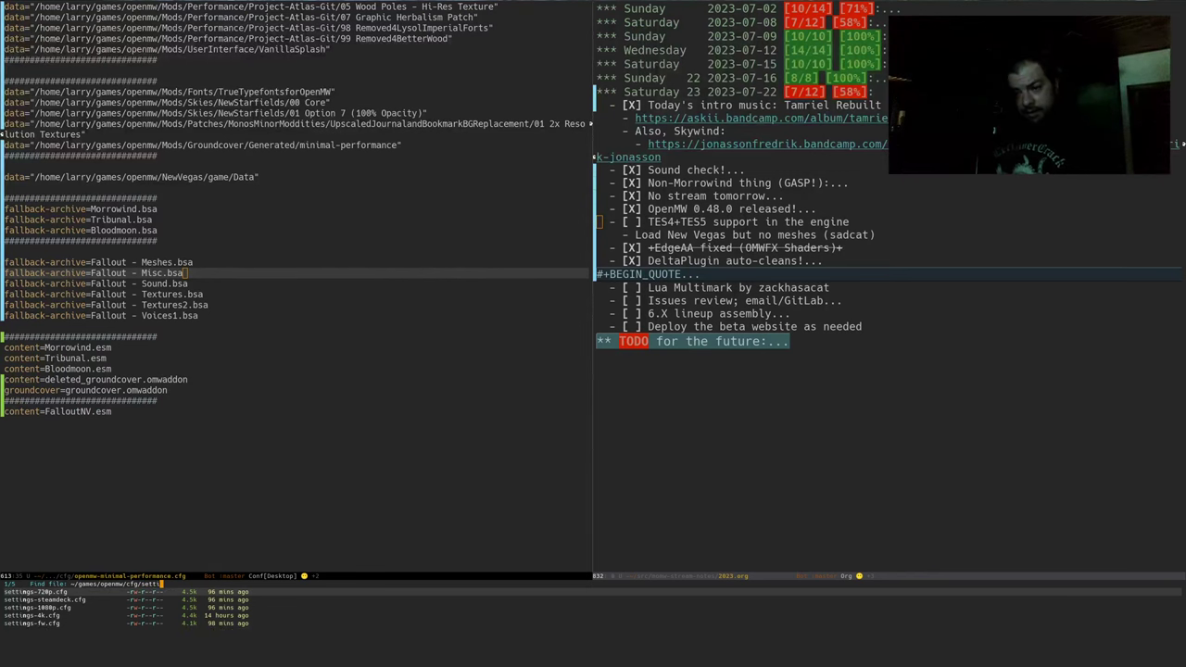
key("Return")
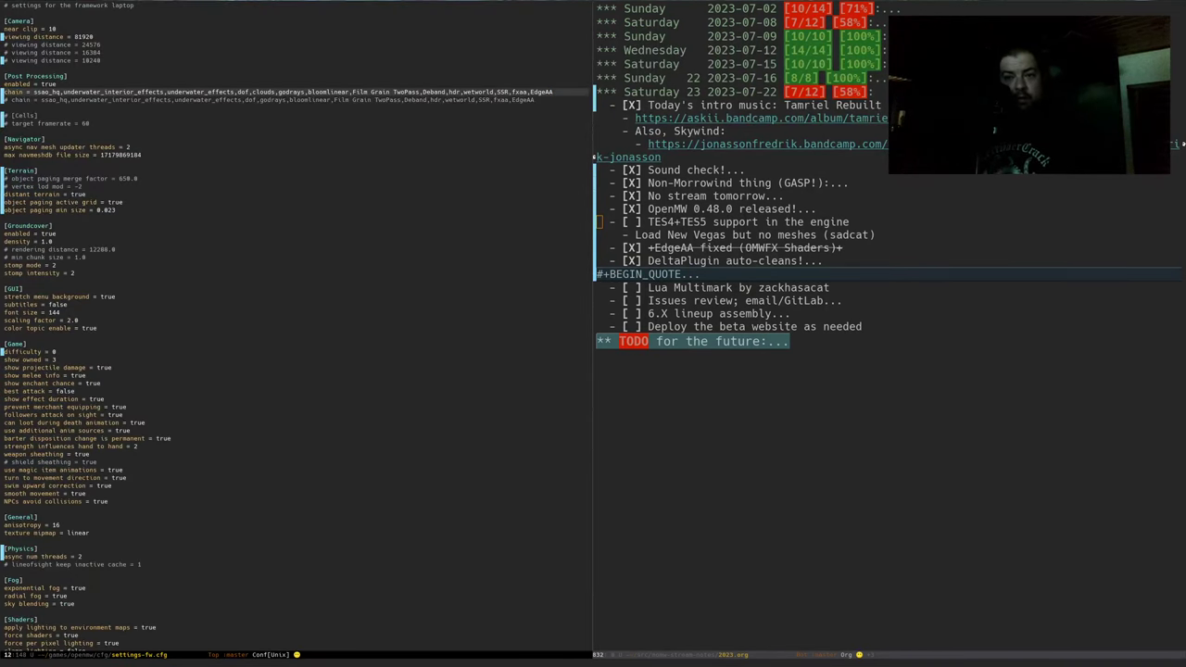
Add a [Models] section after Navigator with the load unsupported nif files setting, and save
key("ctrl+Down")
key("ctrl+Down")
key("ctrl+Down")
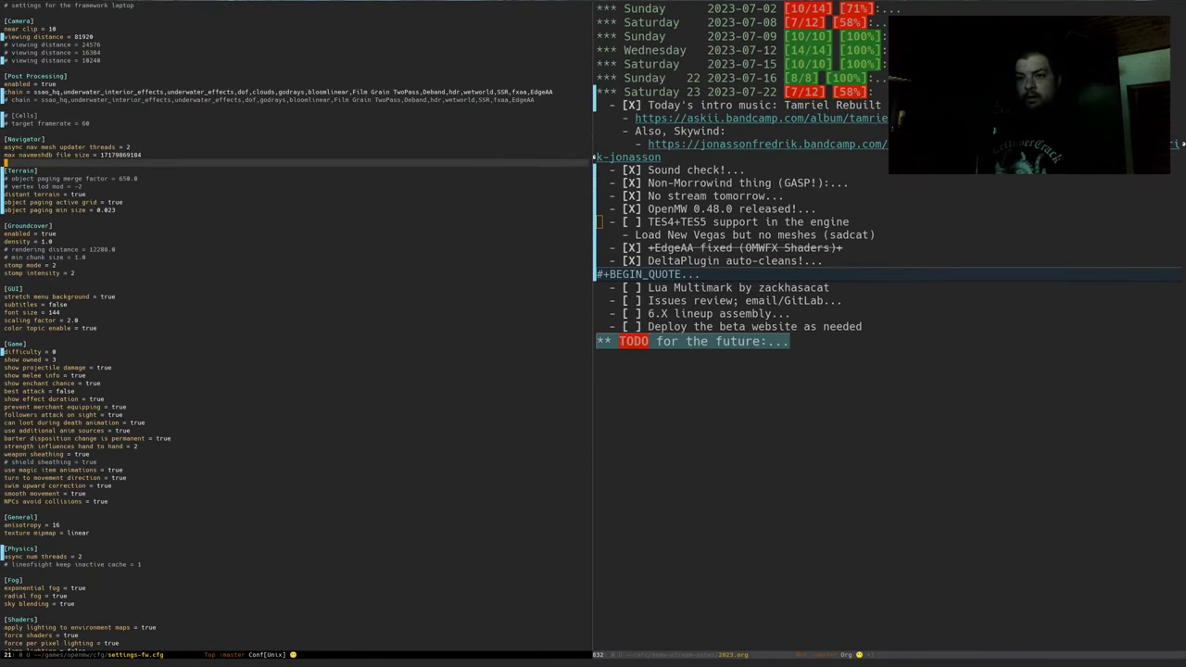
key("ctrl+Down")
key("ctrl+Up")
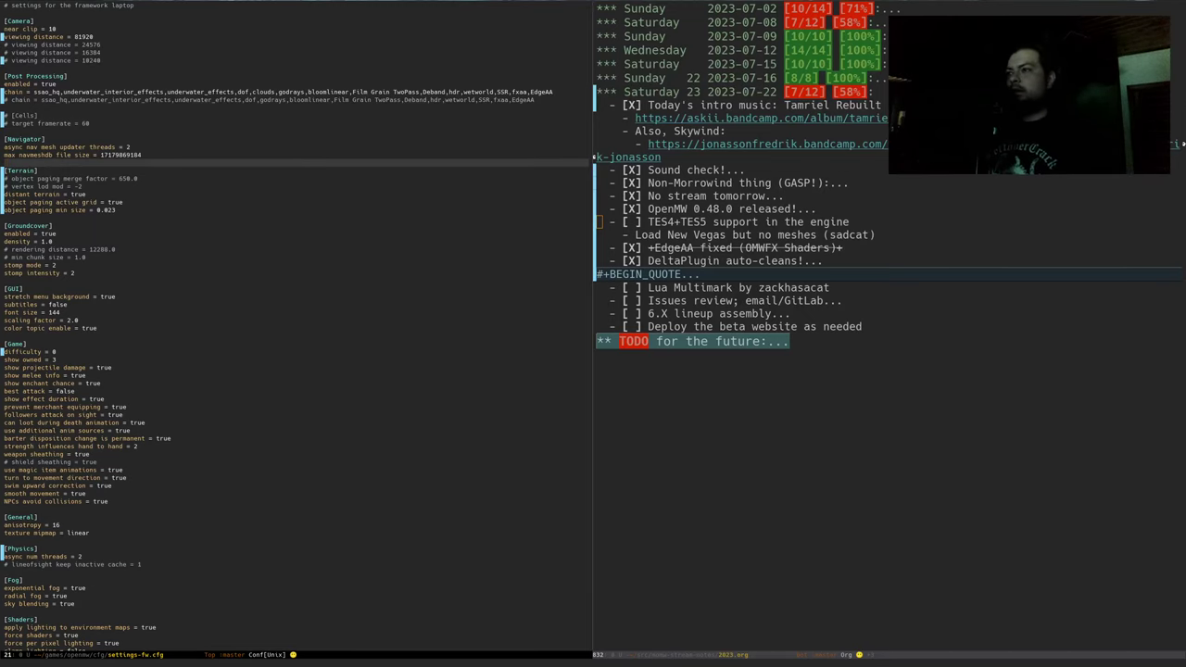
key("Return")
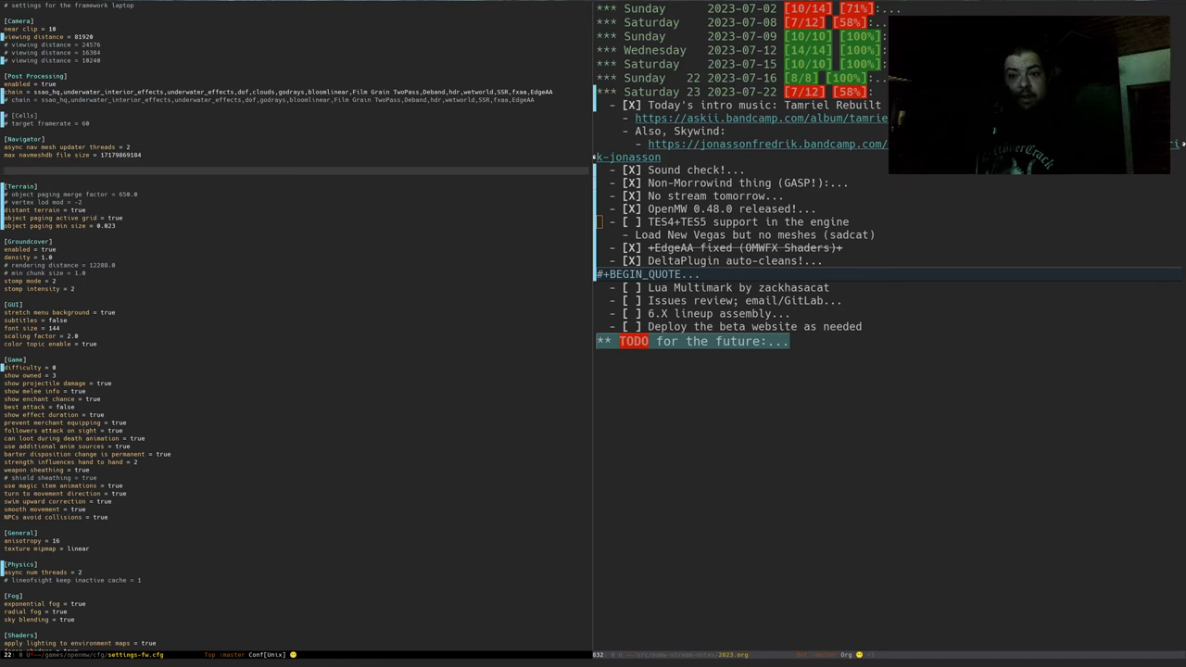
type("[Mode")
key("super+2")
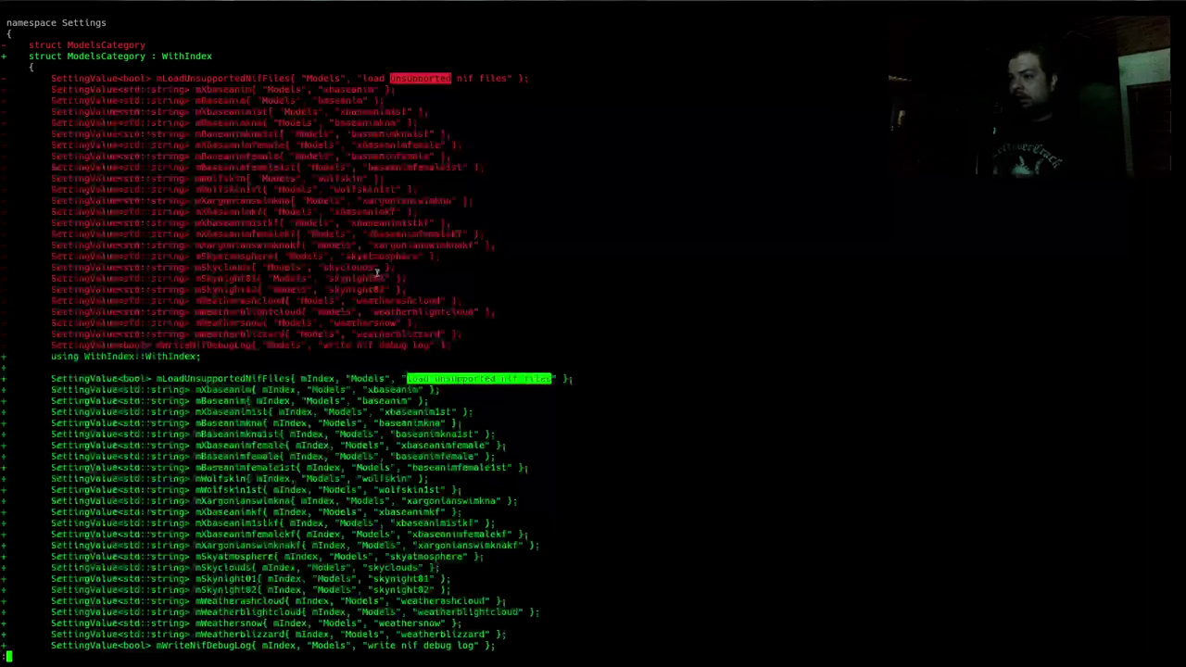
key("super+1")
type("ls")
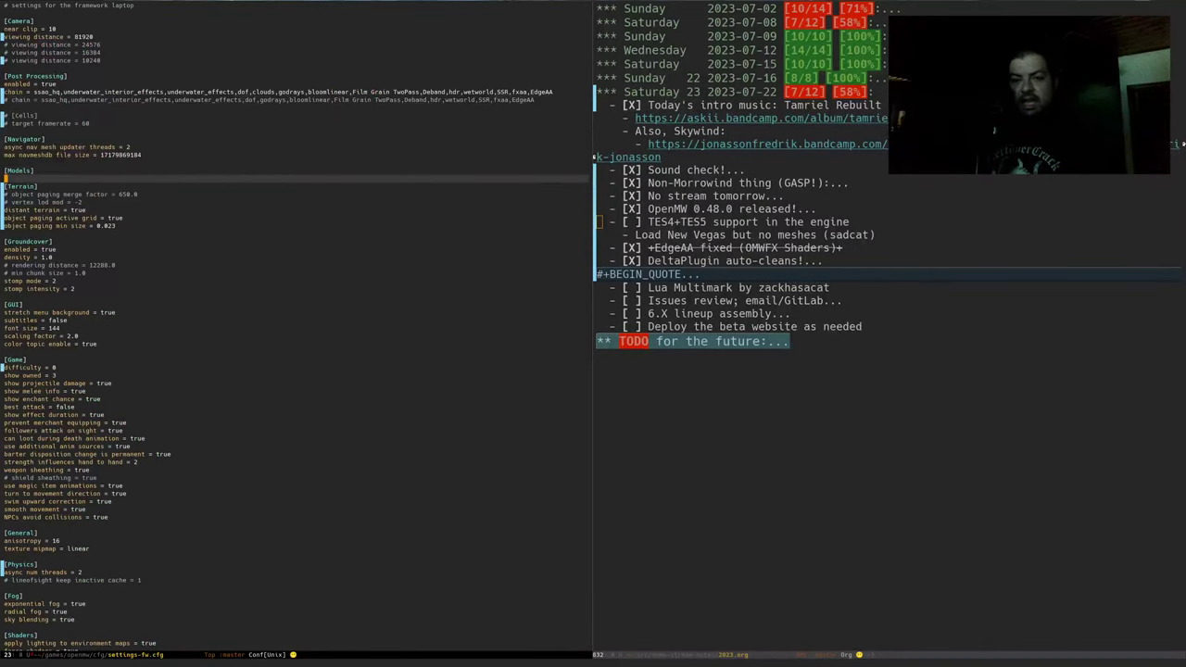
key("Return")
key("ctrl+y")
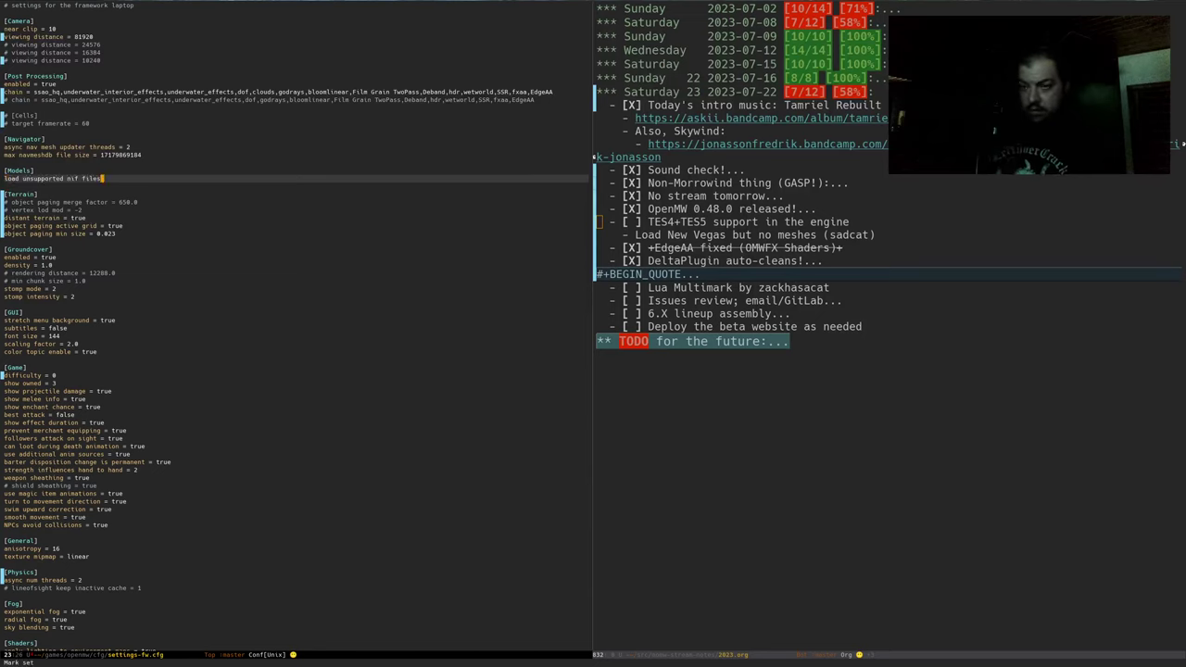
key("ctrl+x")
key("ctrl+s")
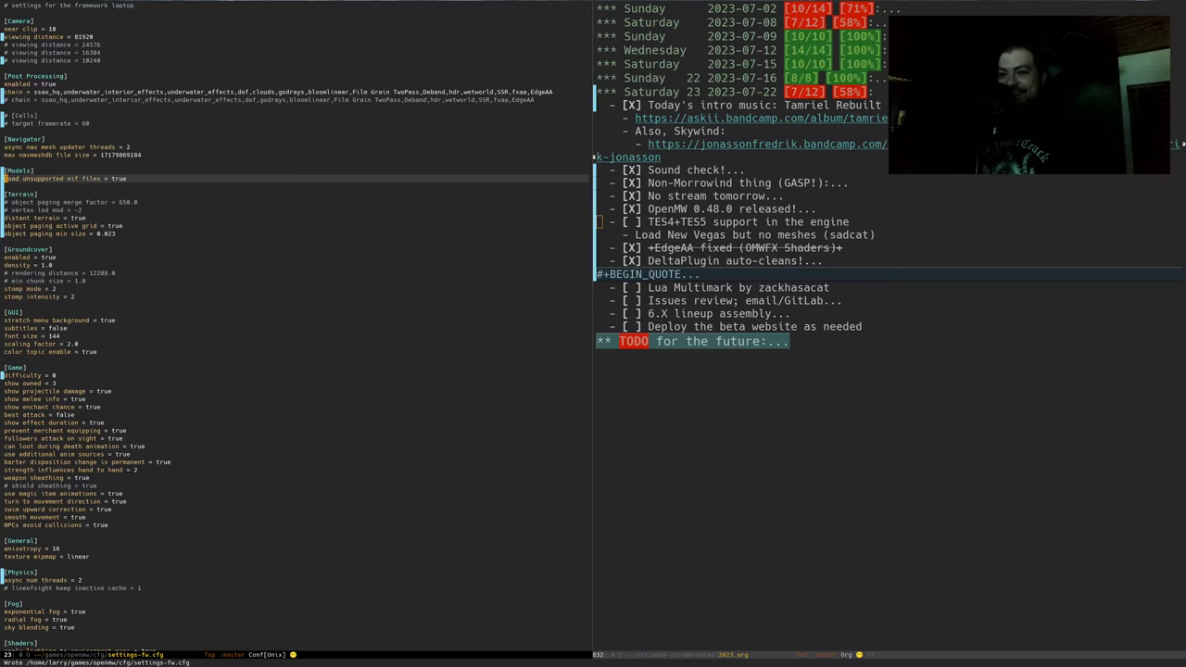
Quit the pager, relaunch run.sh from ~/games/openmw, and open the in-game console
key("alt+Tab")
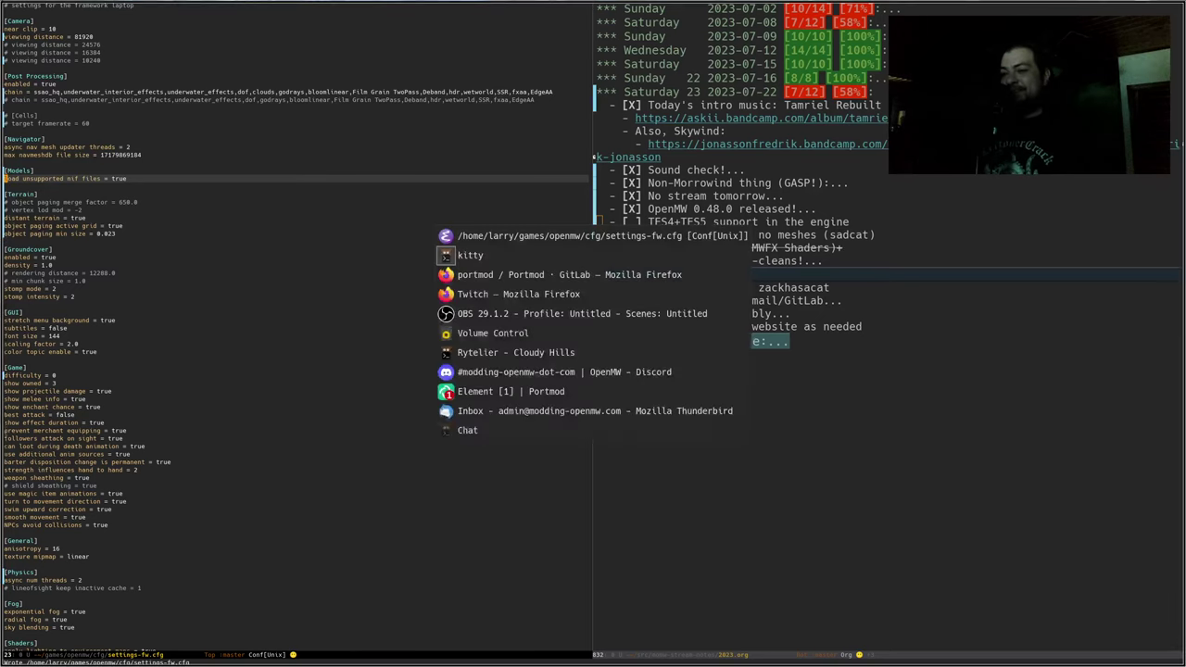
key("Return")
type("q")
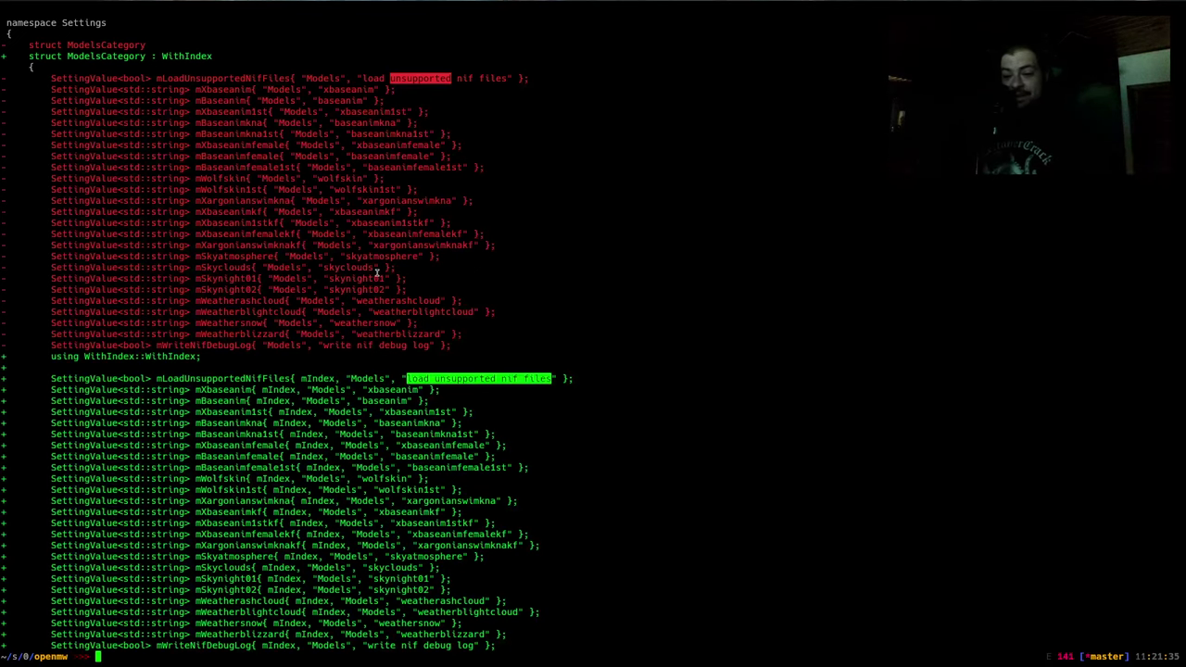
type("~/")
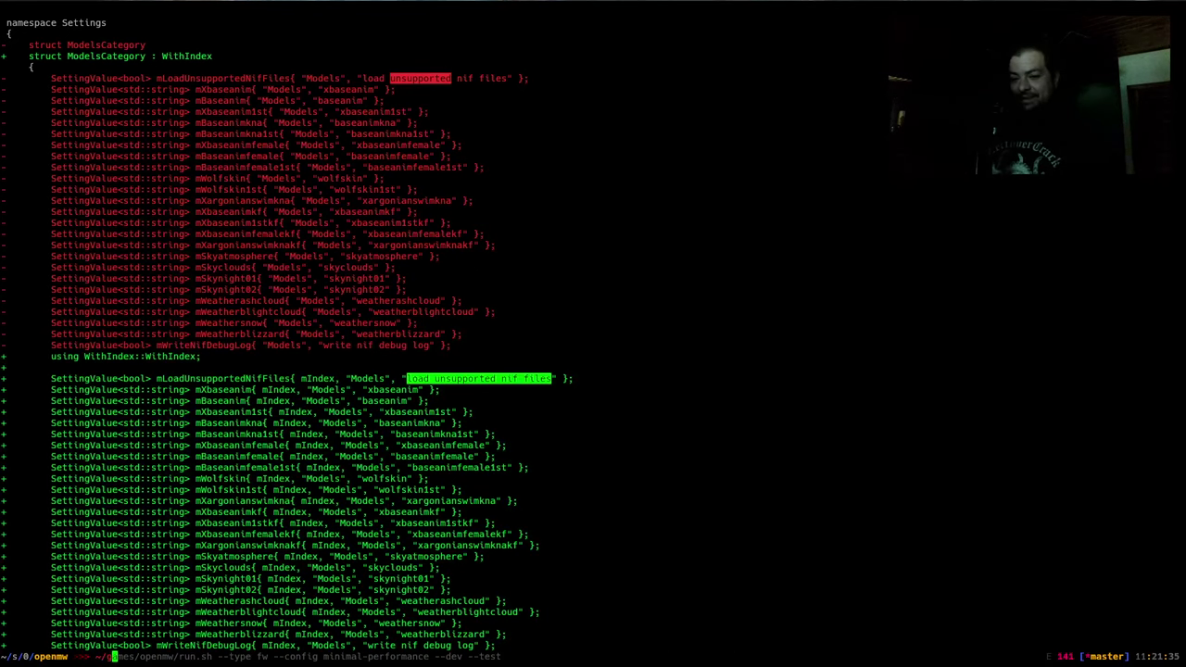
type("games/openmw")
key("Return")
key("ctrl+r")
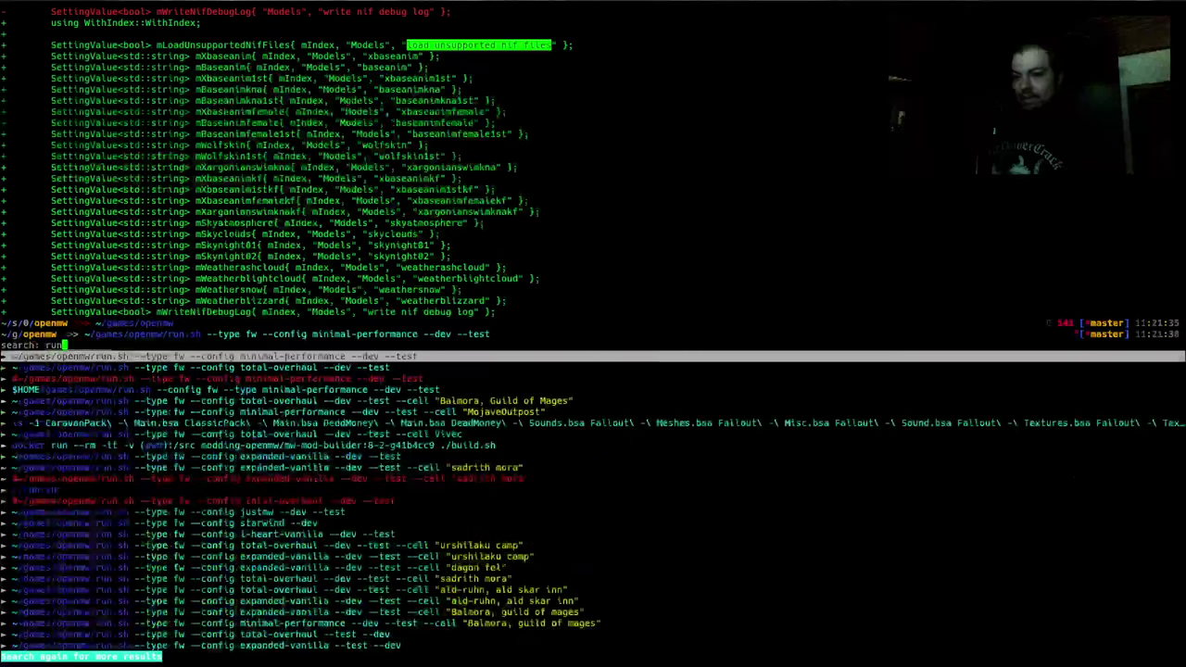
key("Return")
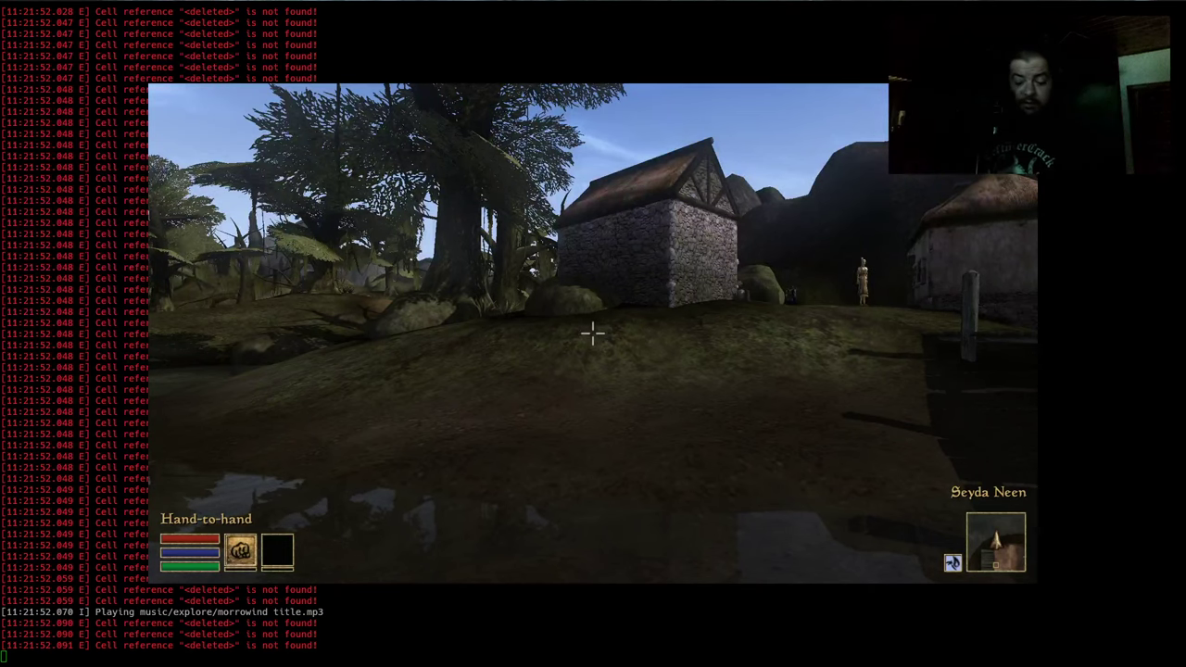
key("grave")
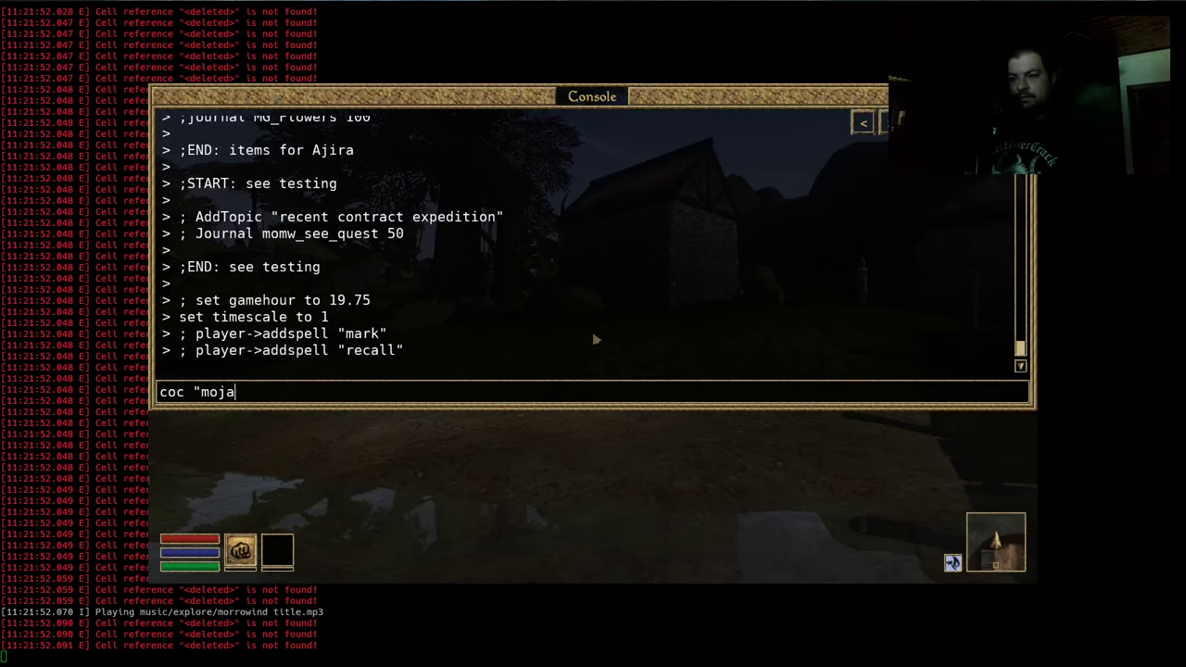
Run coc "mojaveoutpost" in the console to teleport to Mojave Outpost
type("coc \"mojaveoutpost\"")
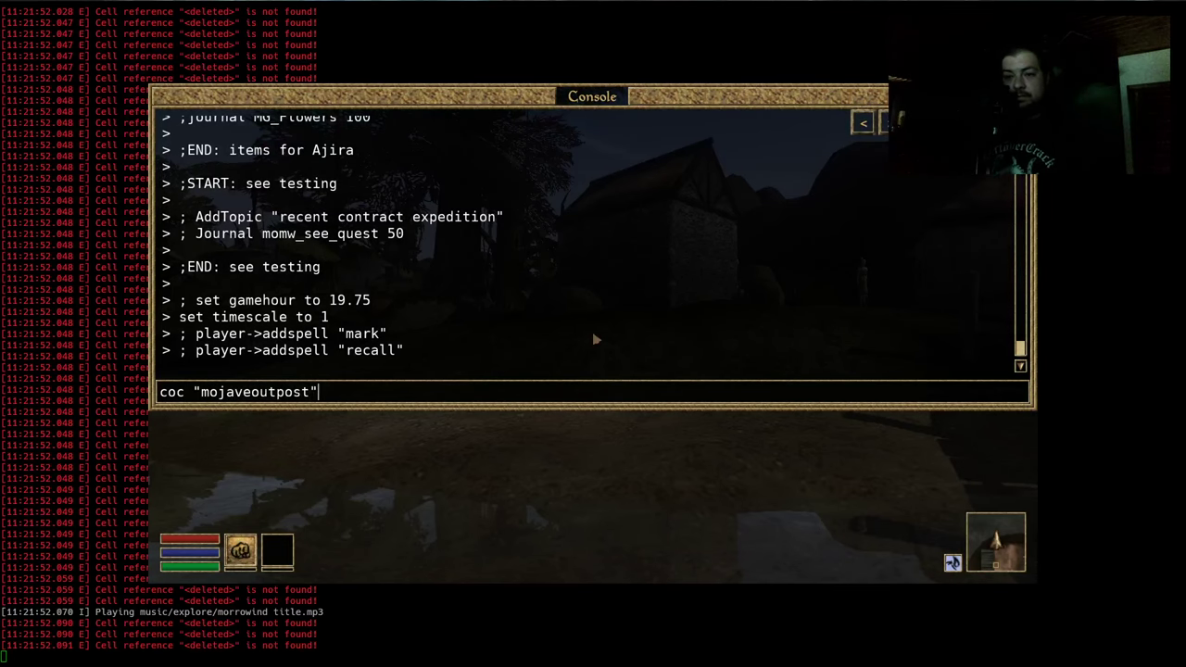
key("Return")
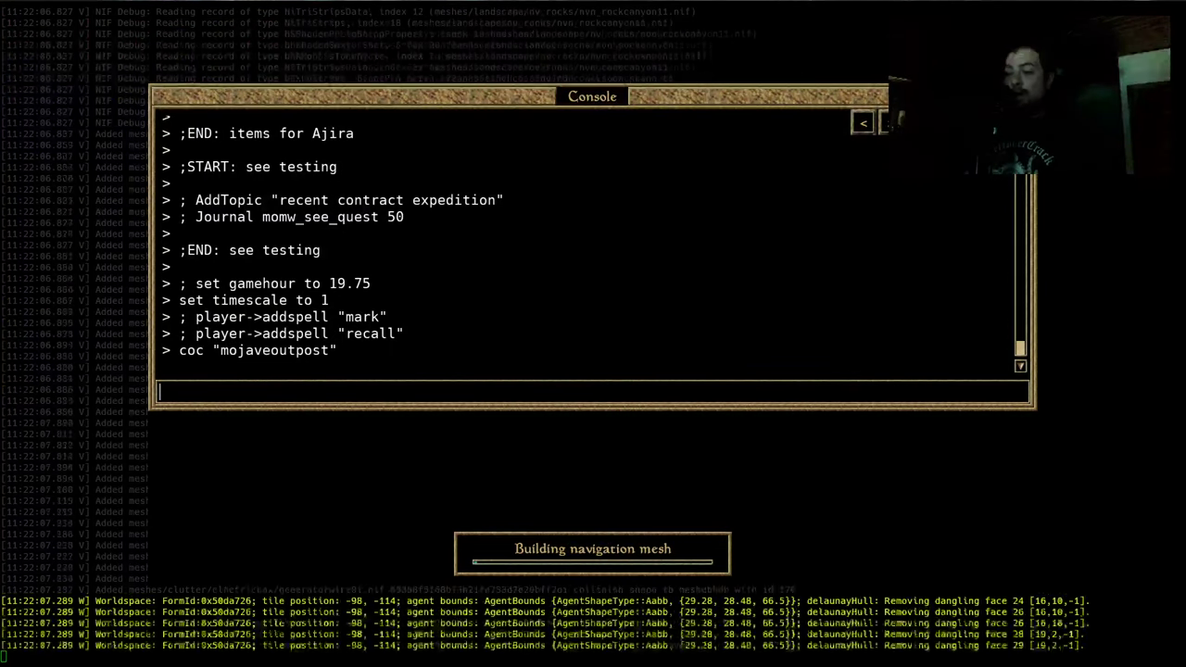
Close the console, rise above Mojave Outpost, switch to third-person view, and make the game fullscreen
key("grave")
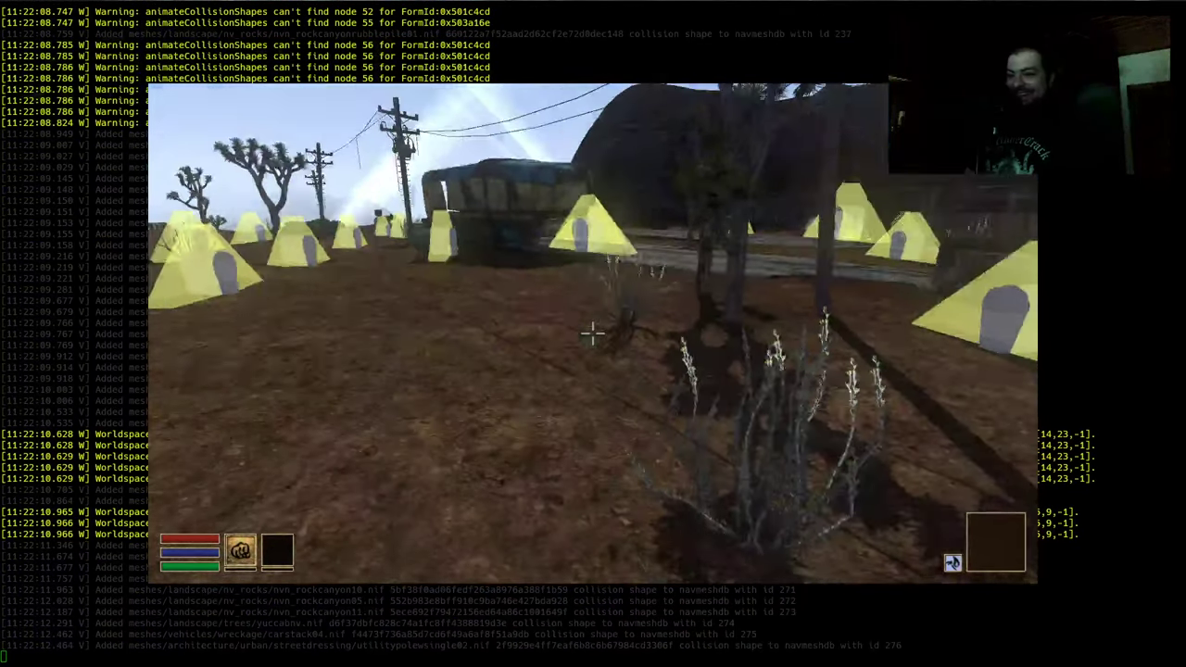
key("s")
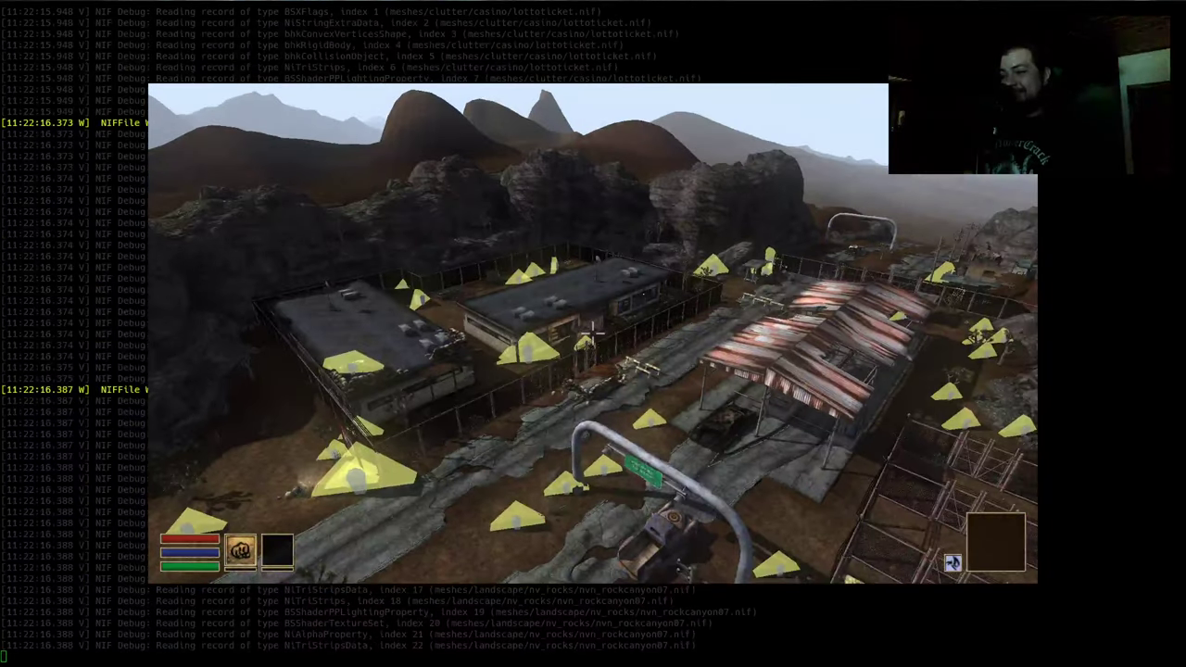
key("Tab")
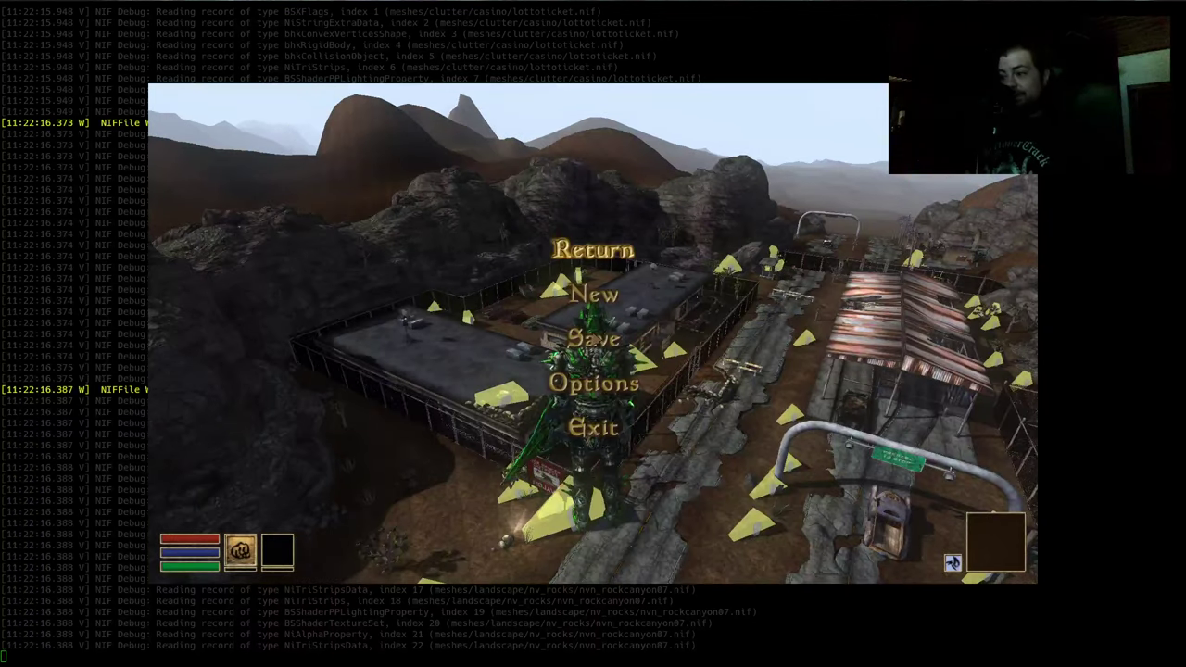
key("alt+space")
key("Return")
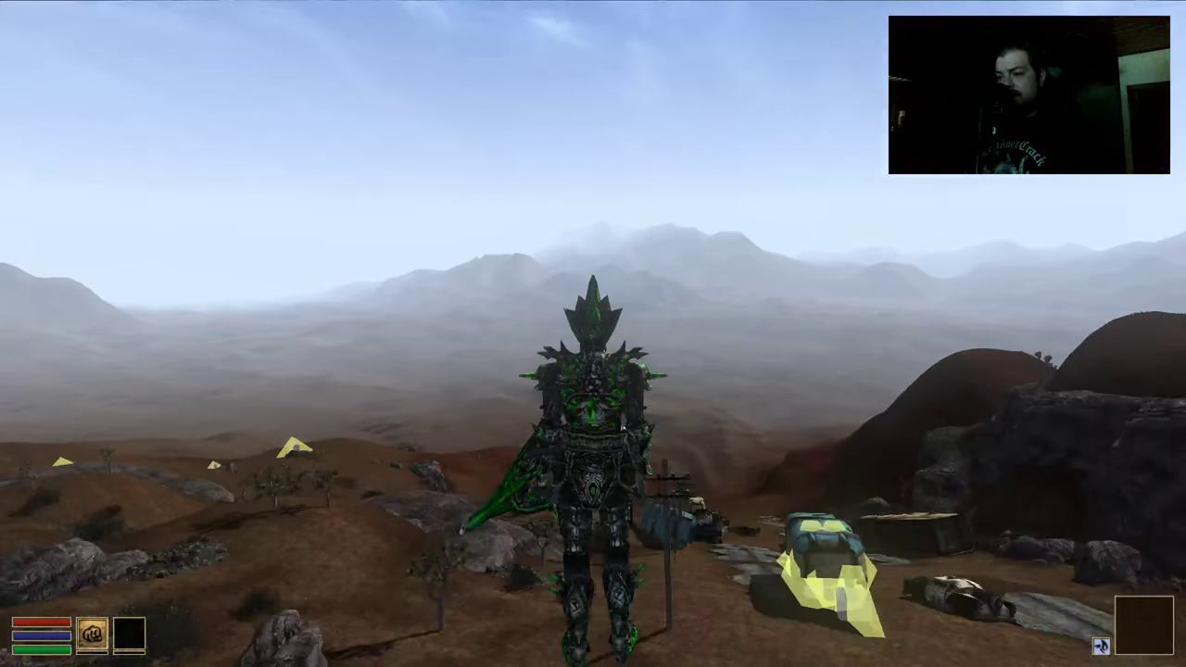
Fly the levitating character over the valley and marker camps, past the water tower, to the walled town
key("w")
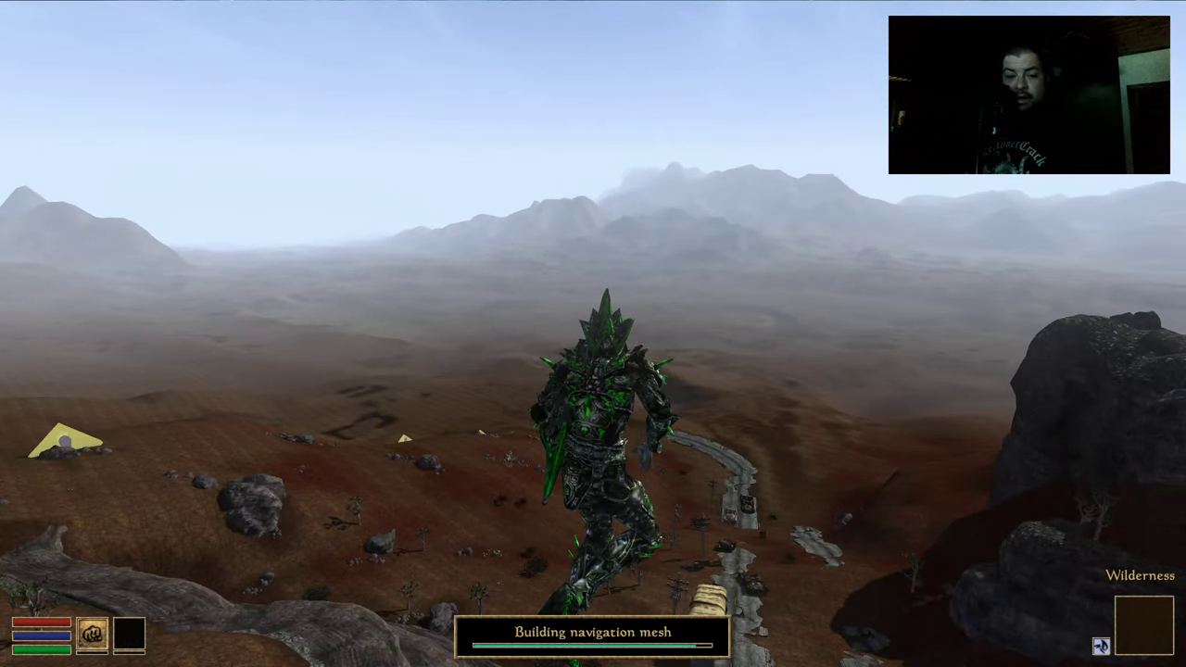
key("w")
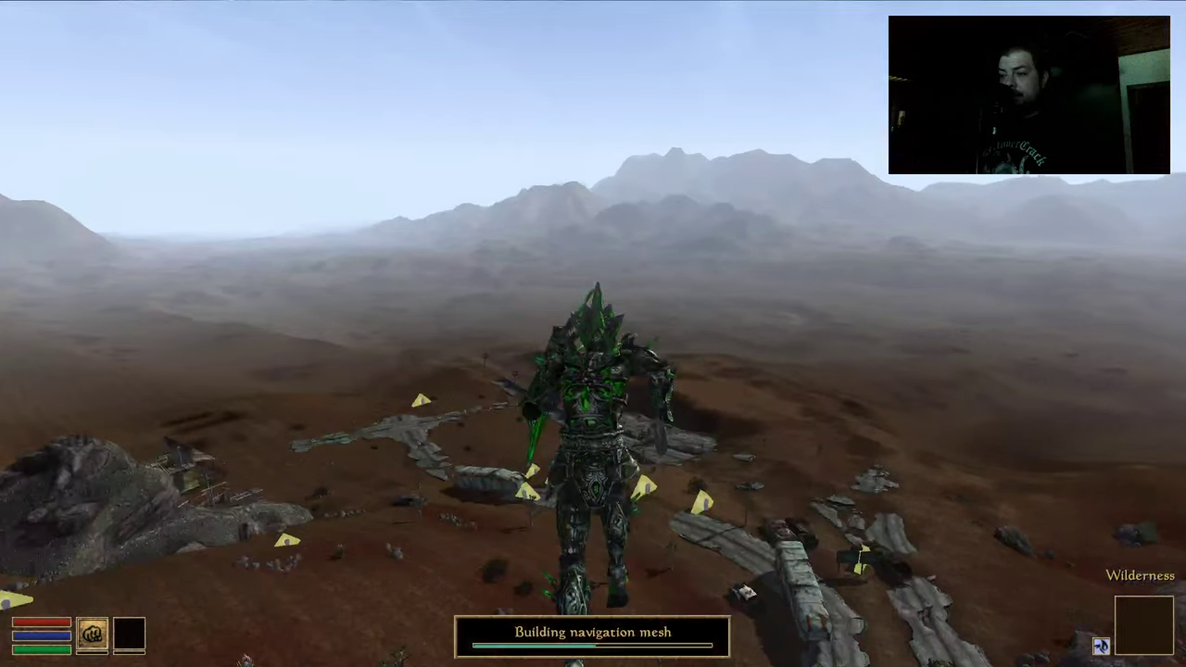
key("w")
key("w")
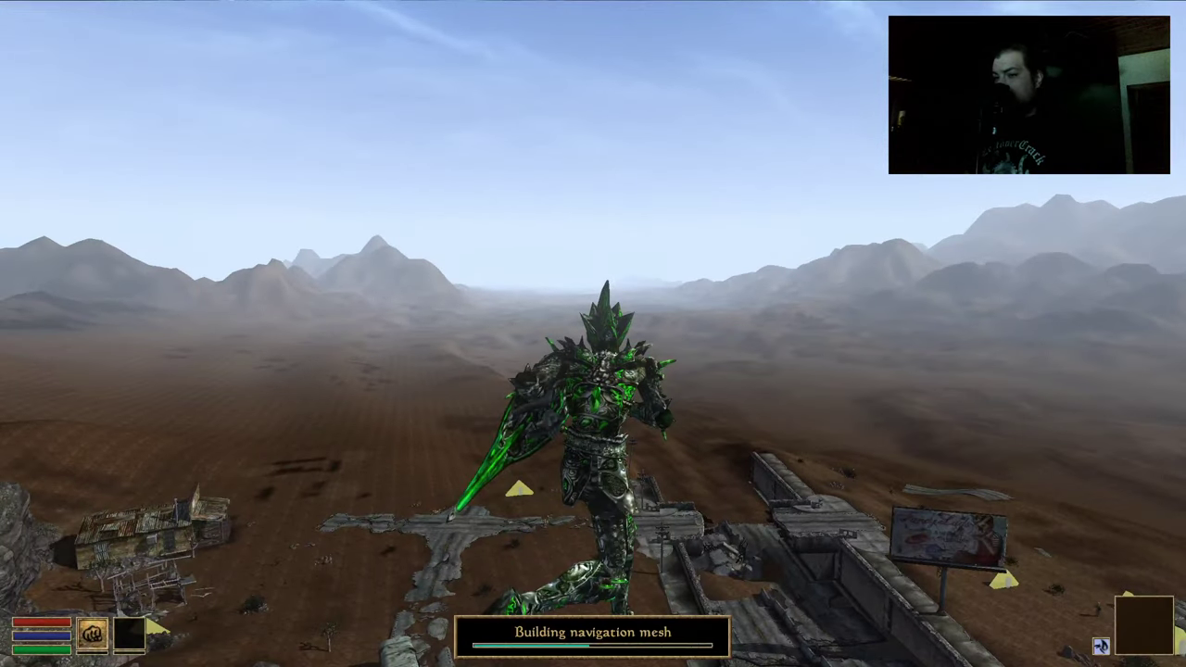
key("w")
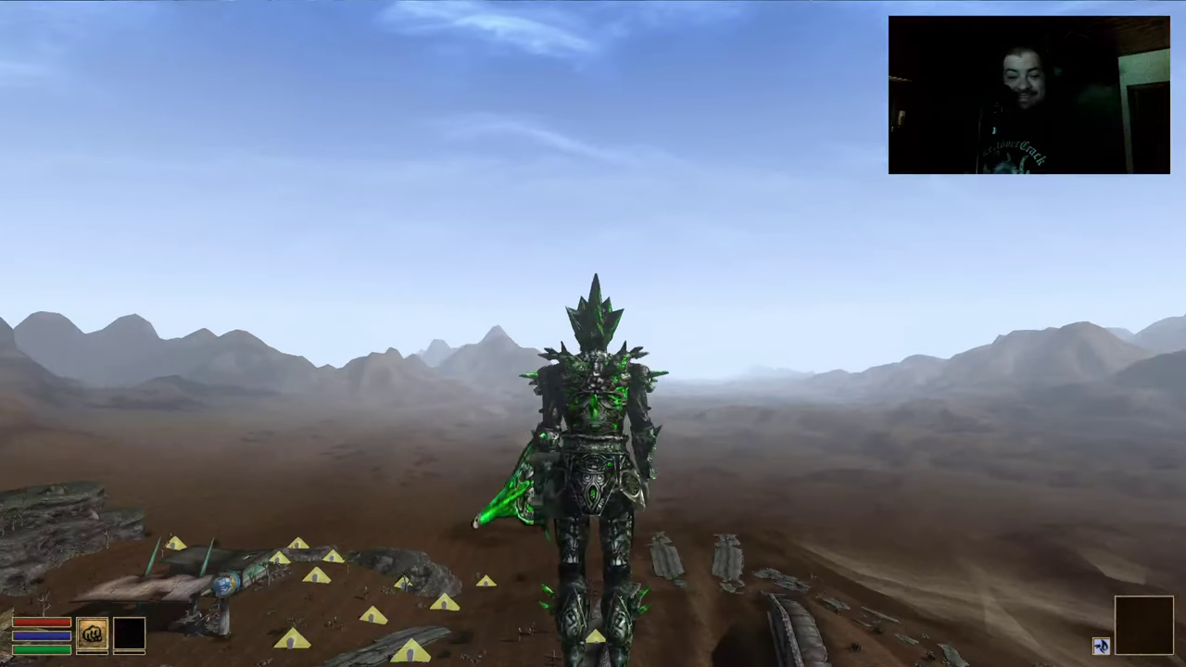
key("w")
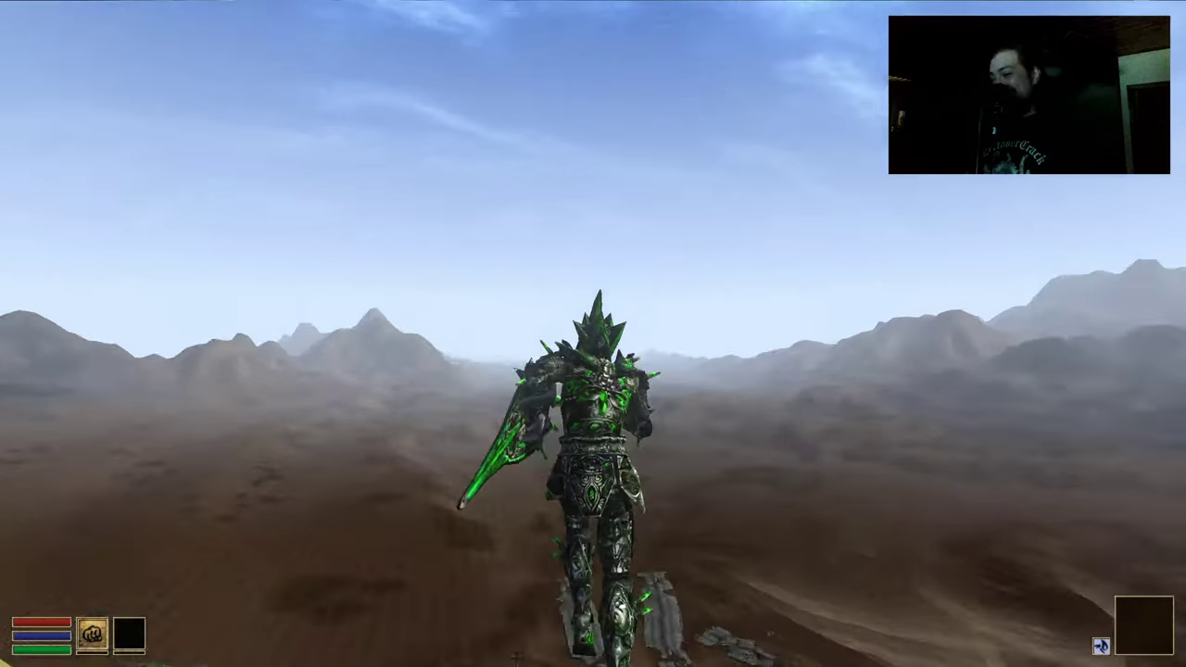
key("w")
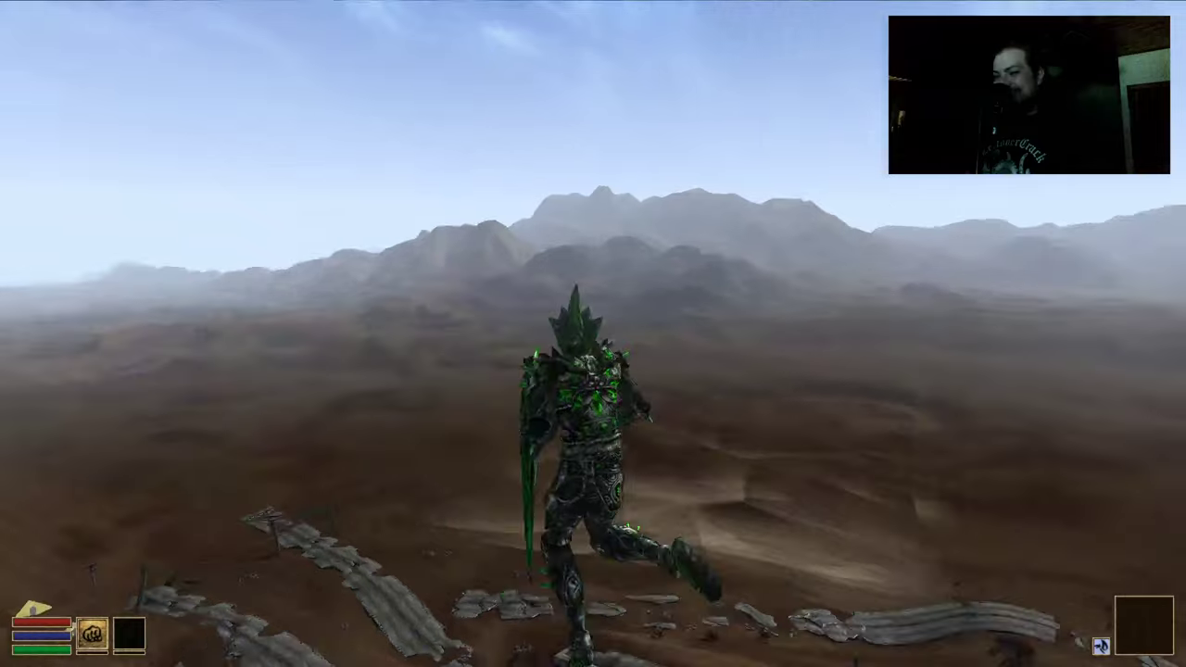
key("w")
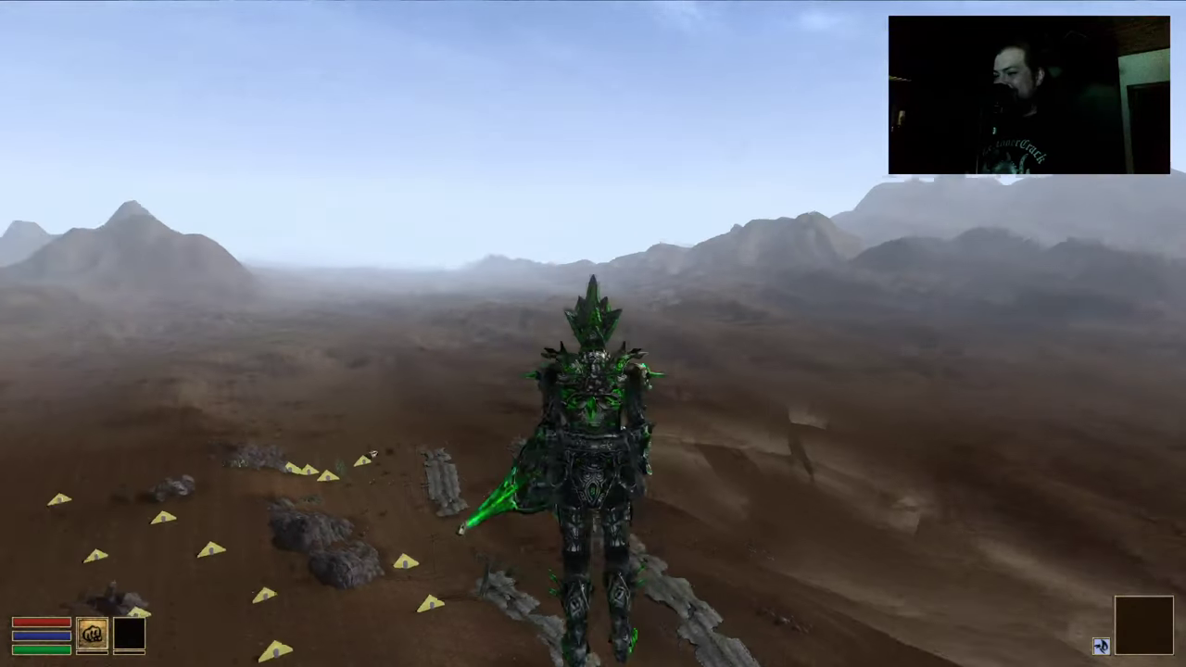
key("w")
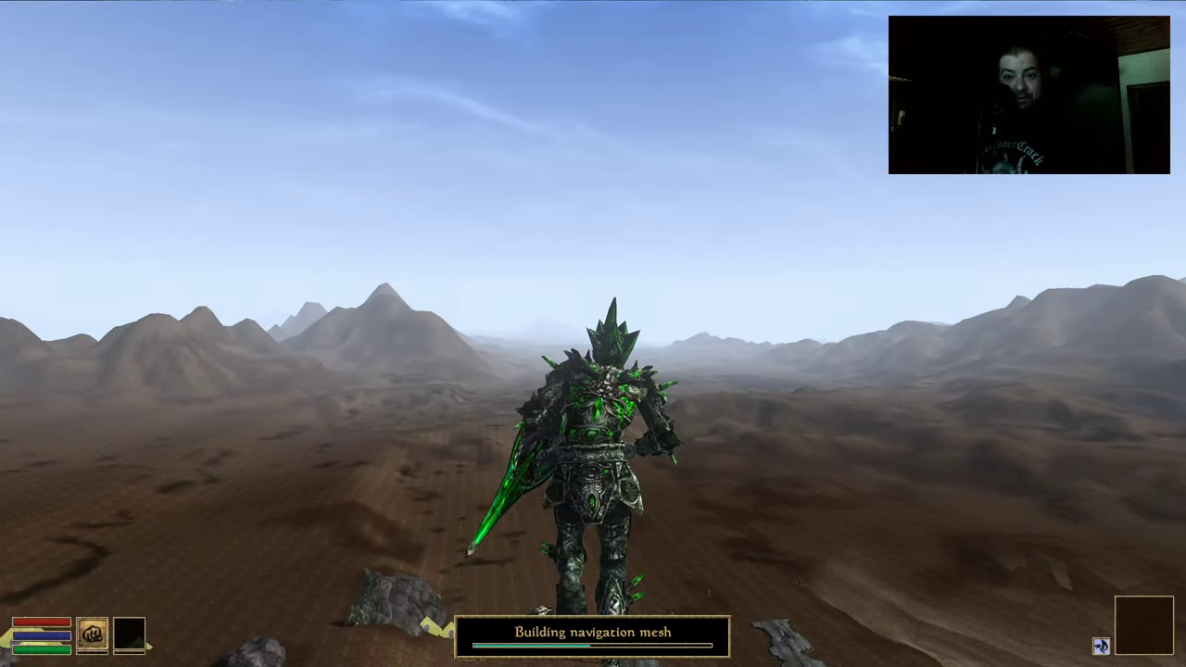
key("w")
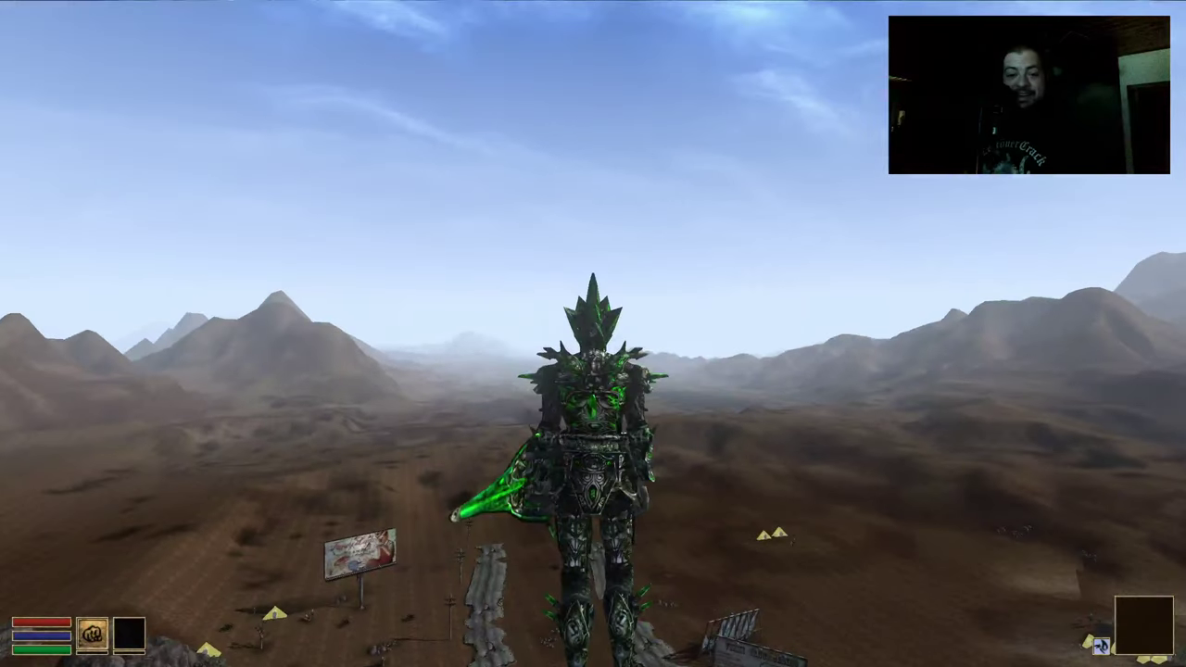
key("w")
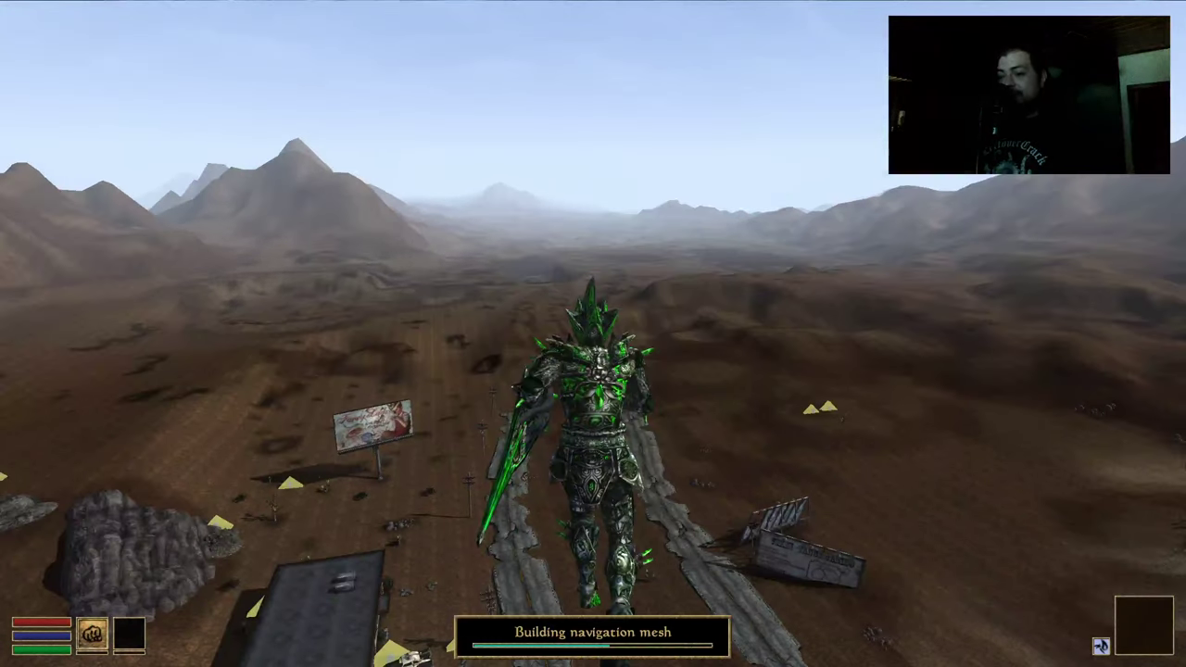
key("w")
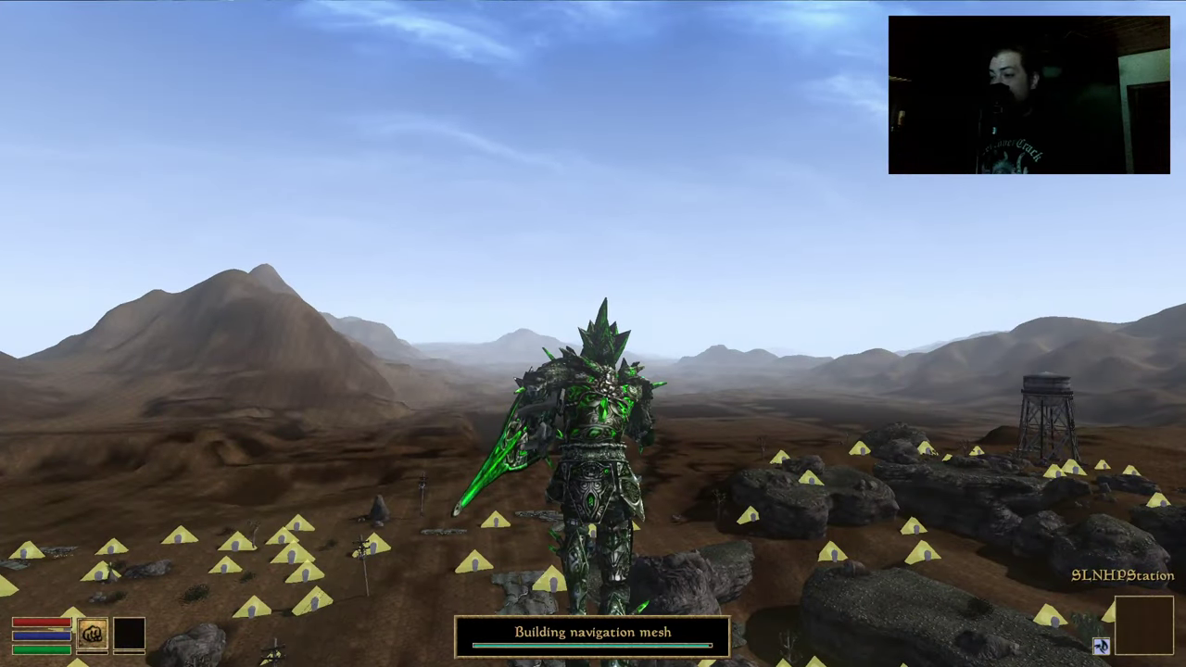
key("w")
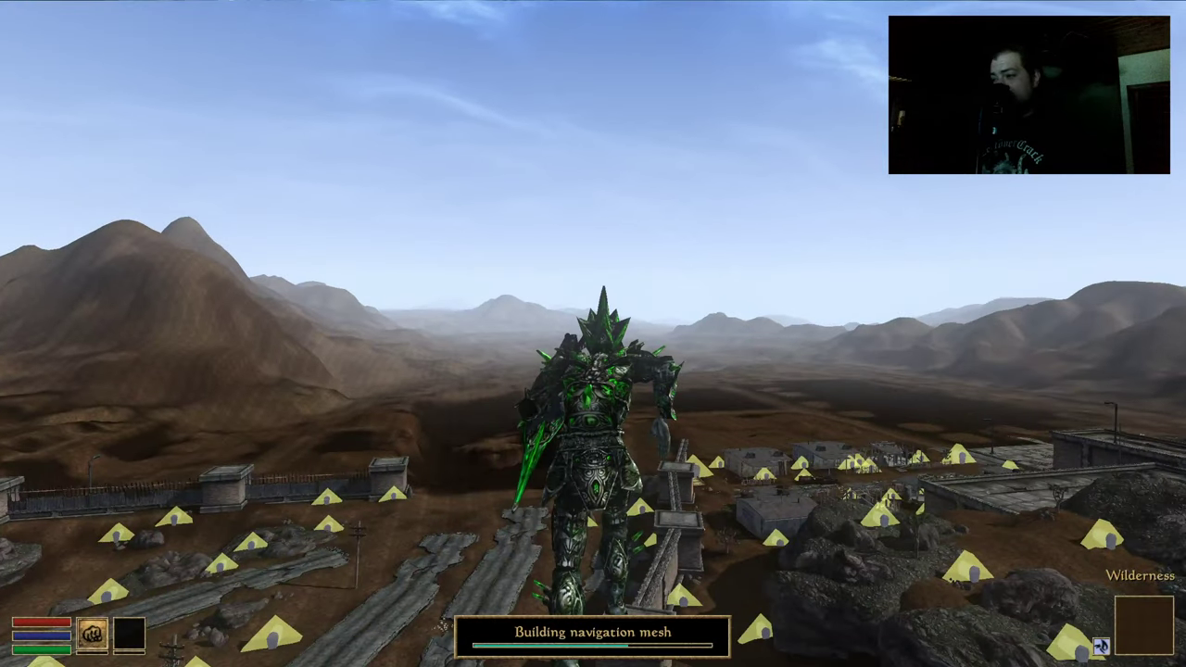
Fly over the town's large buildings, surveying rooftops and rail lines, then out over the rocky ground beyond
key("w")
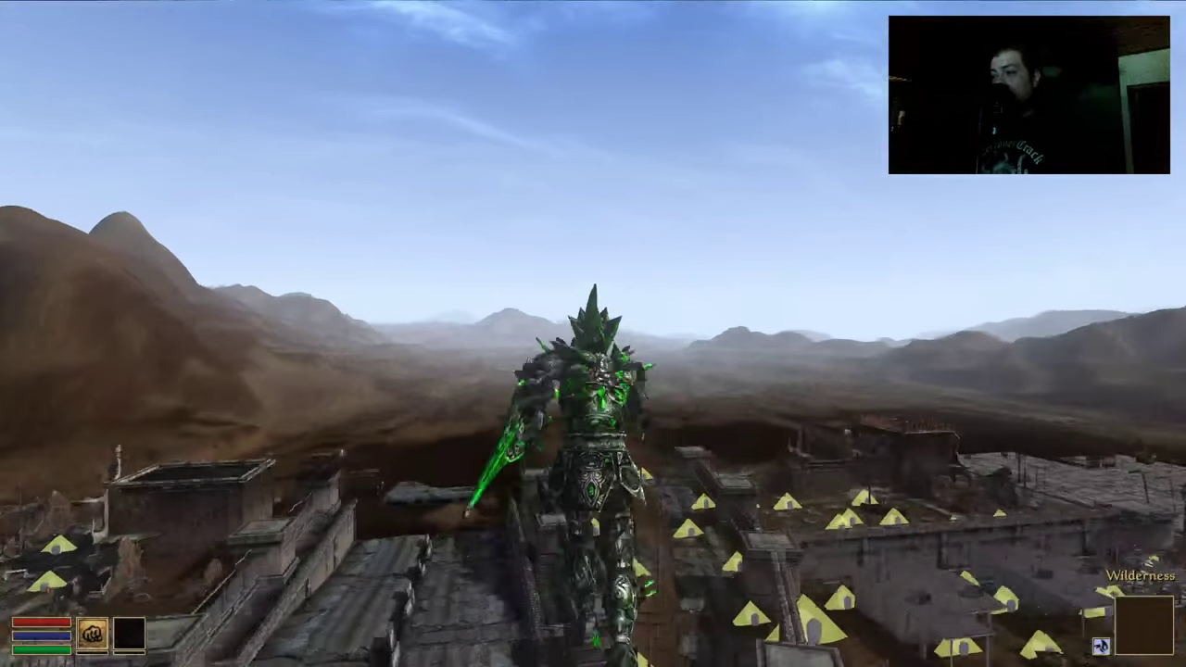
key("w")
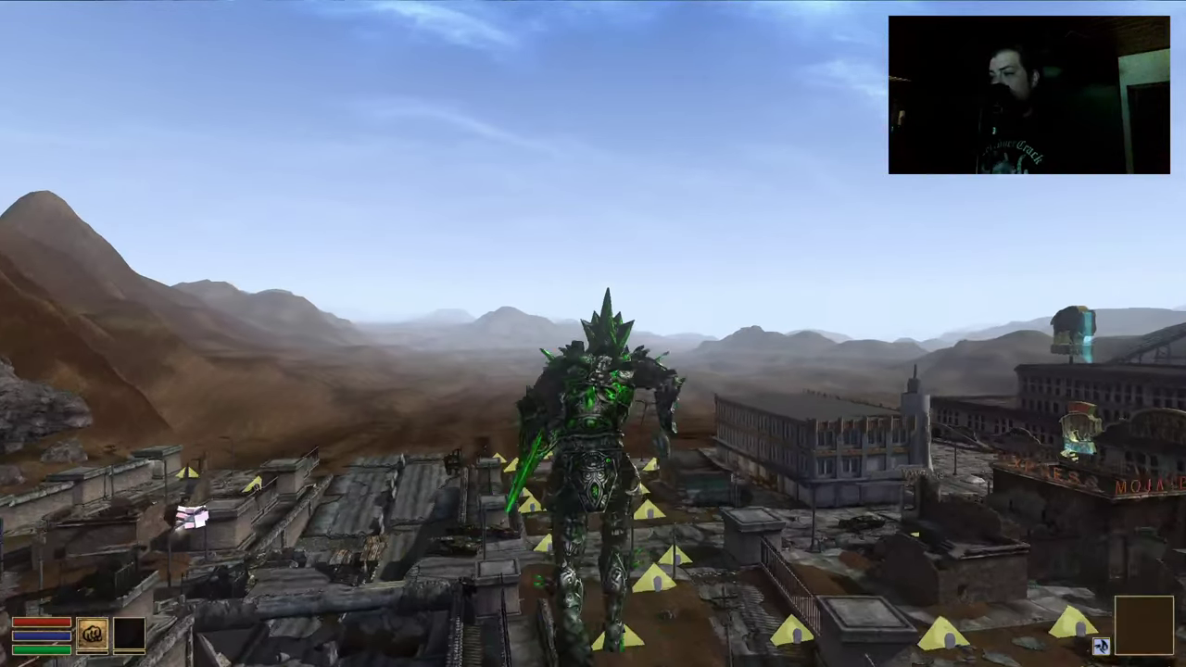
key("w")
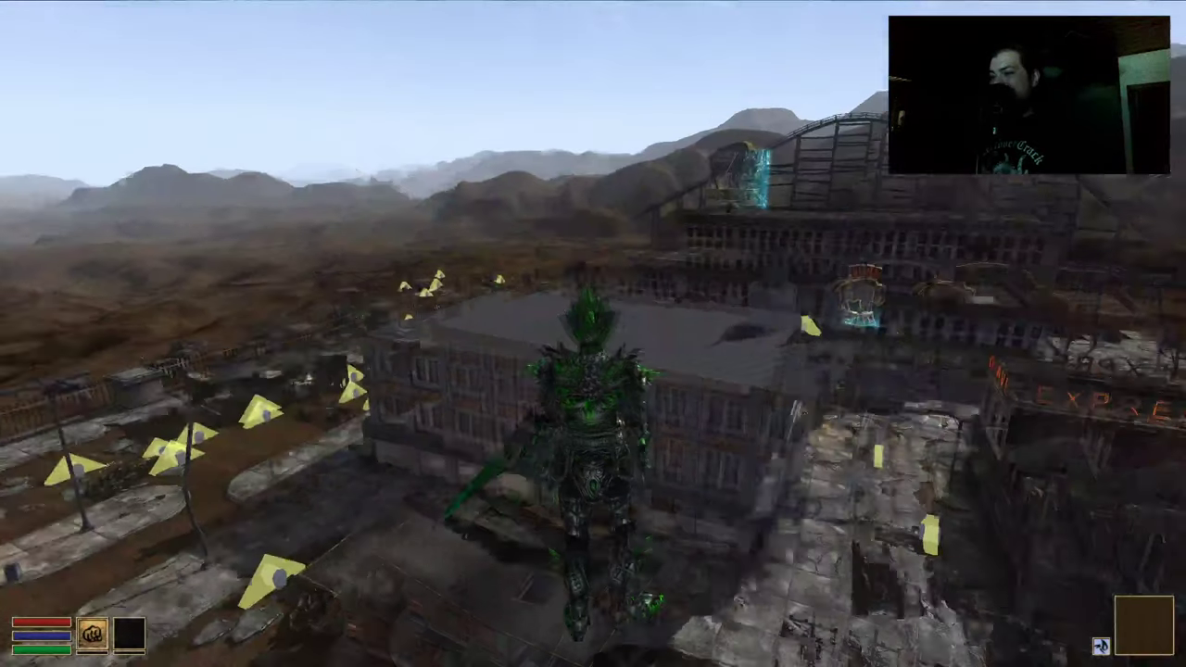
key("w")
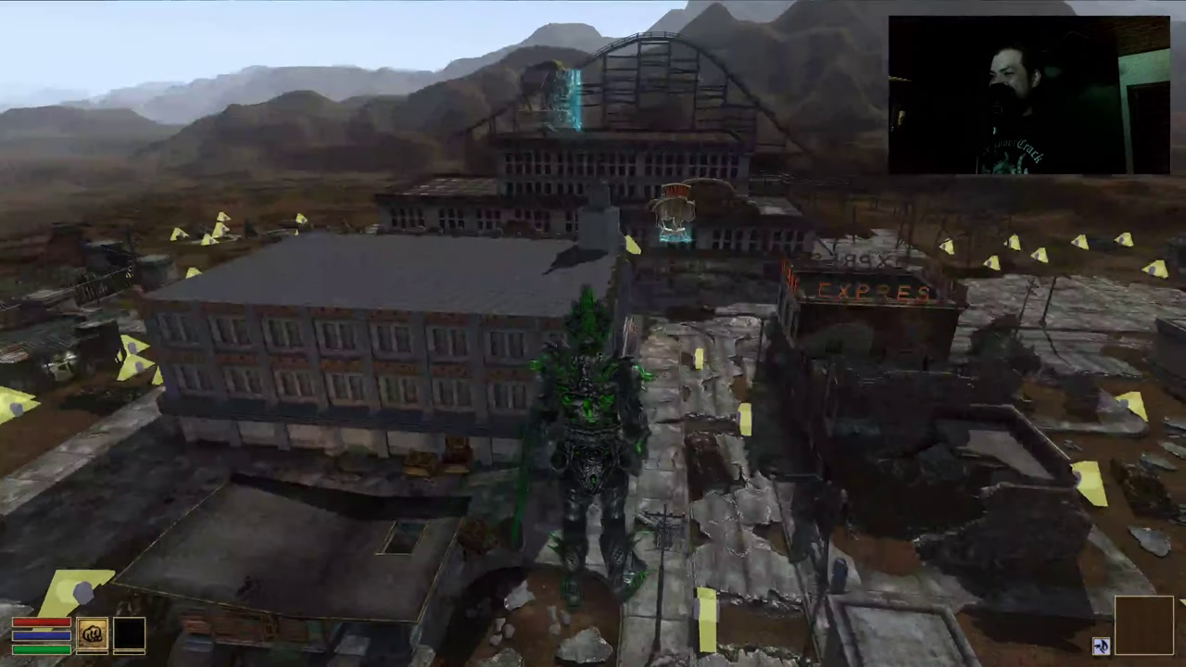
key("w")
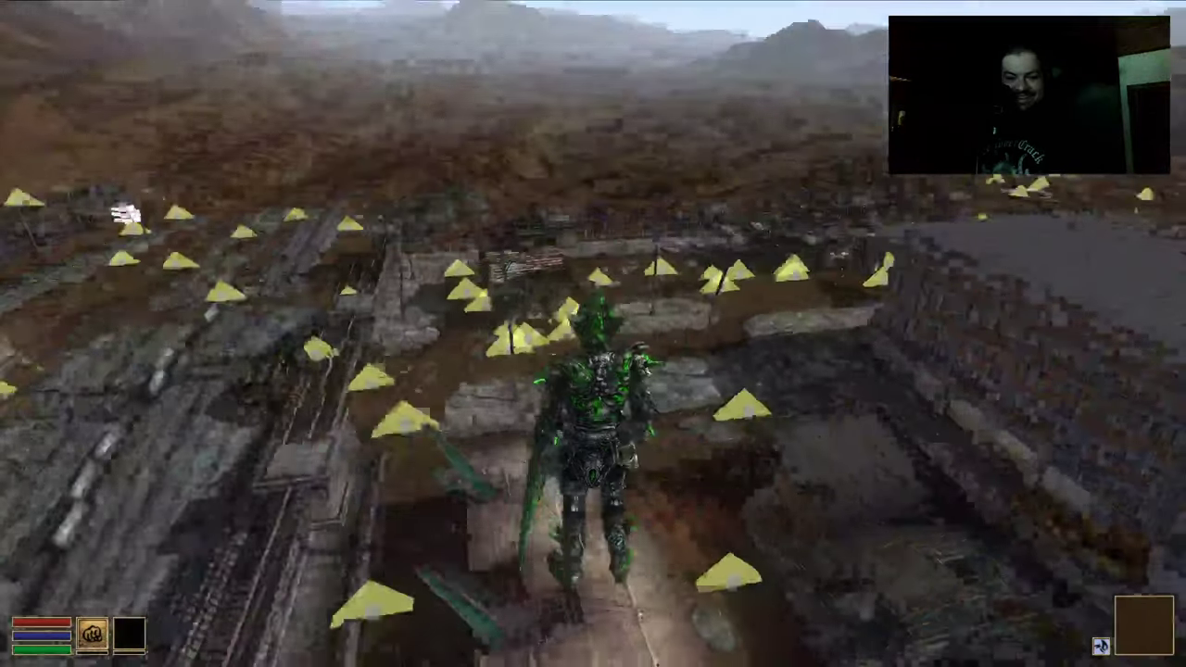
key("w")
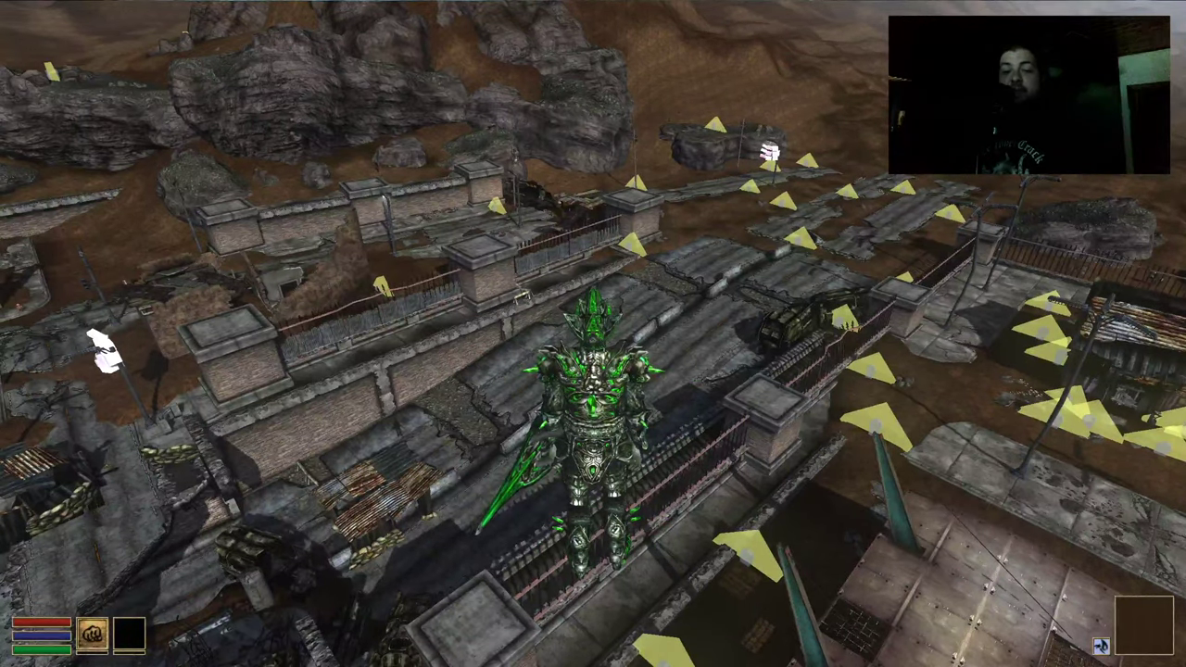
key("w")
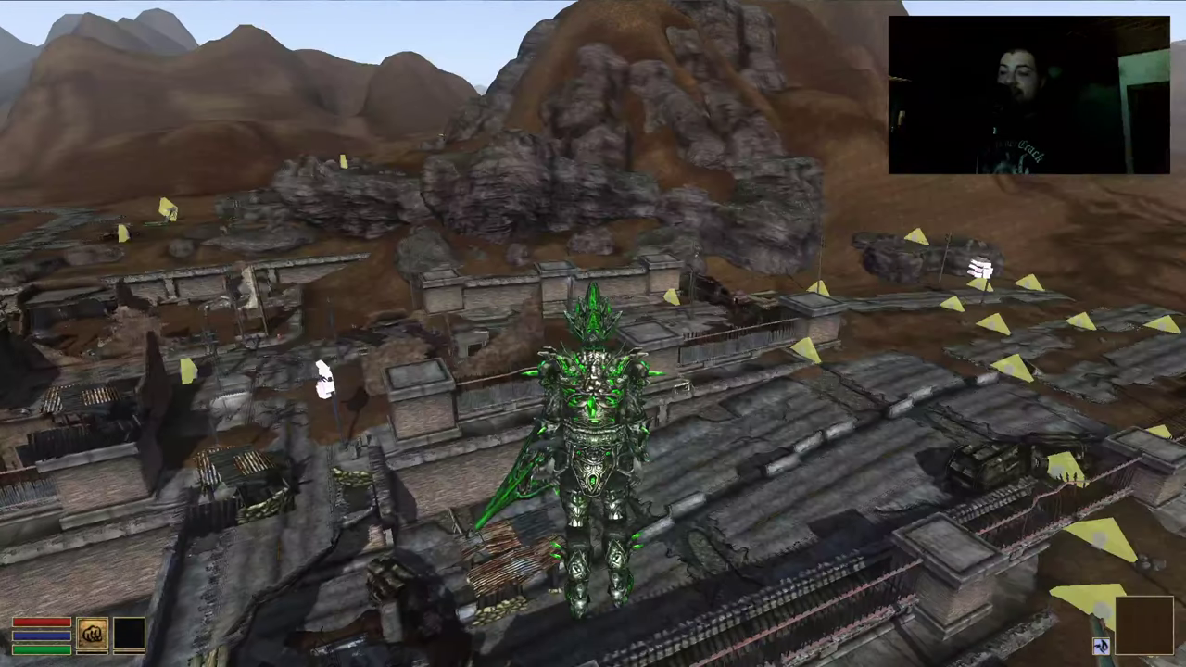
key("w")
key("w")
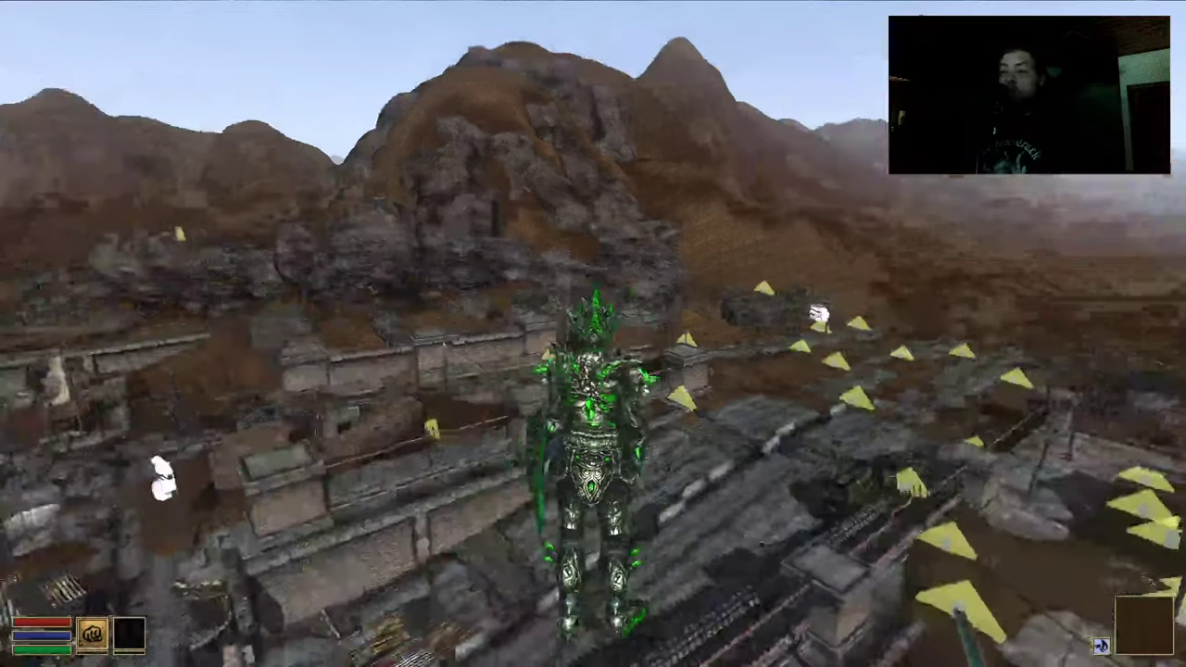
key("w")
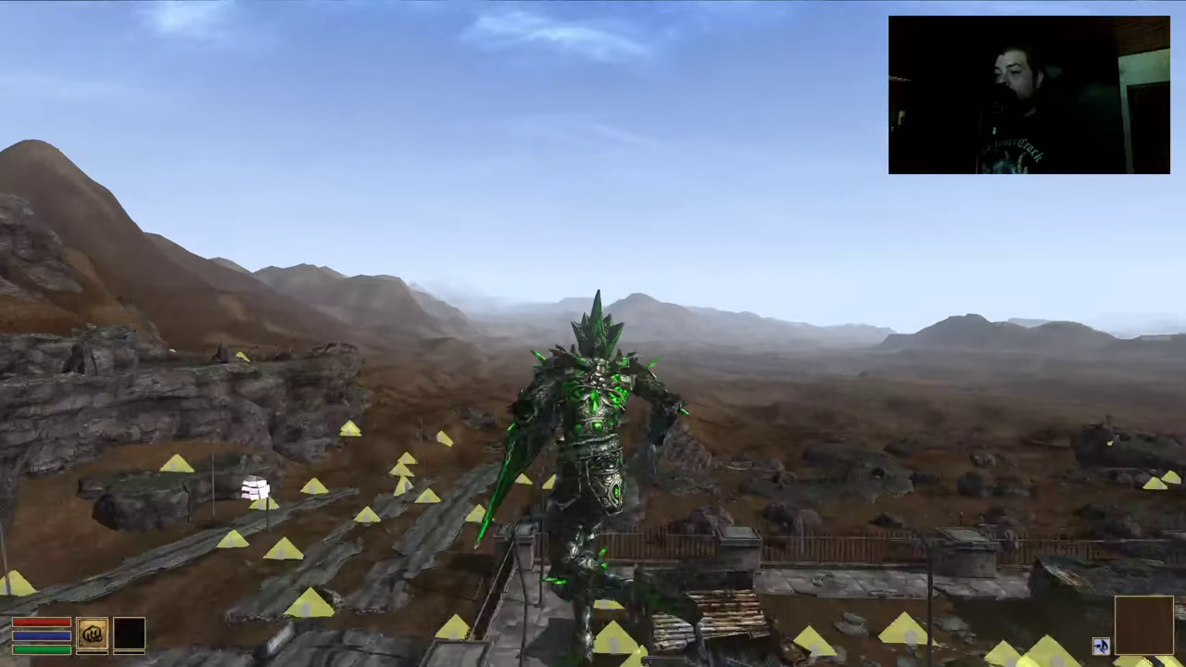
key("w")
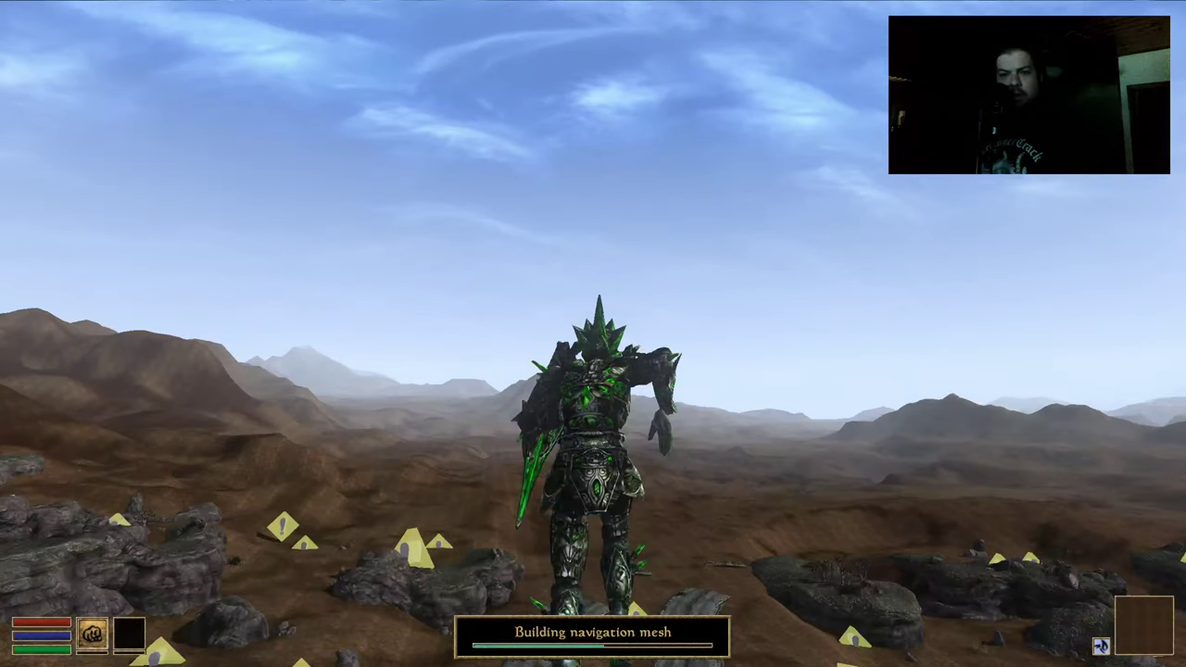
Fly onward over the marker-strewn rocks and tents, then bring up the inventory, map, stats and magic menus
key("w")
key("w")
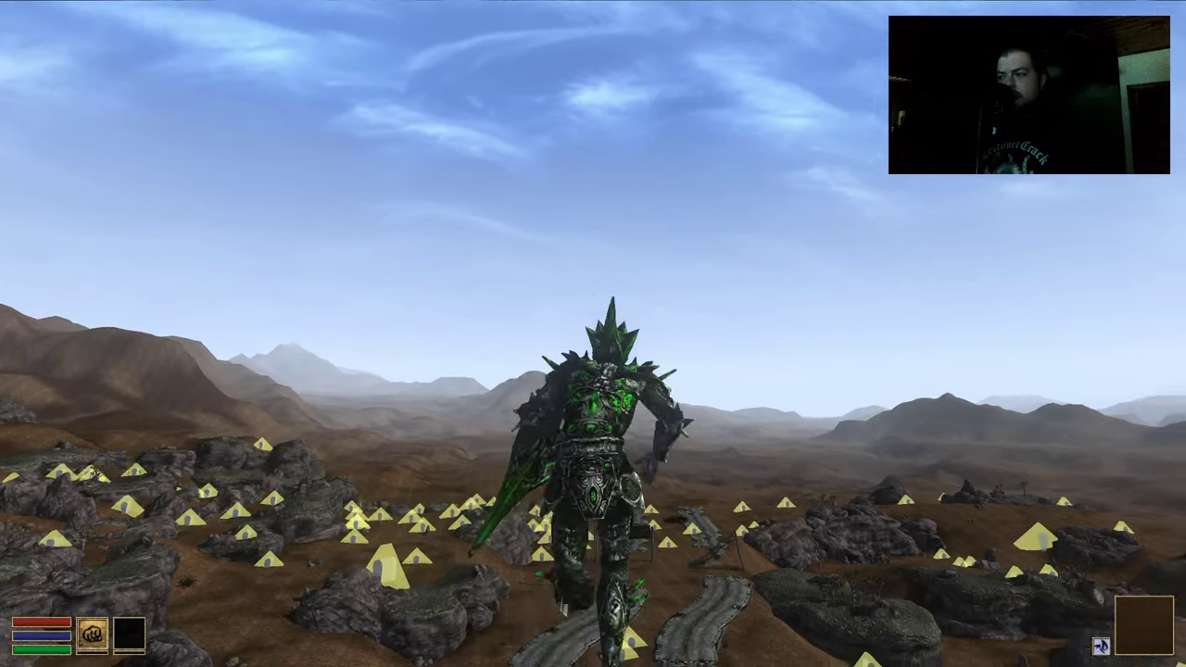
key("w")
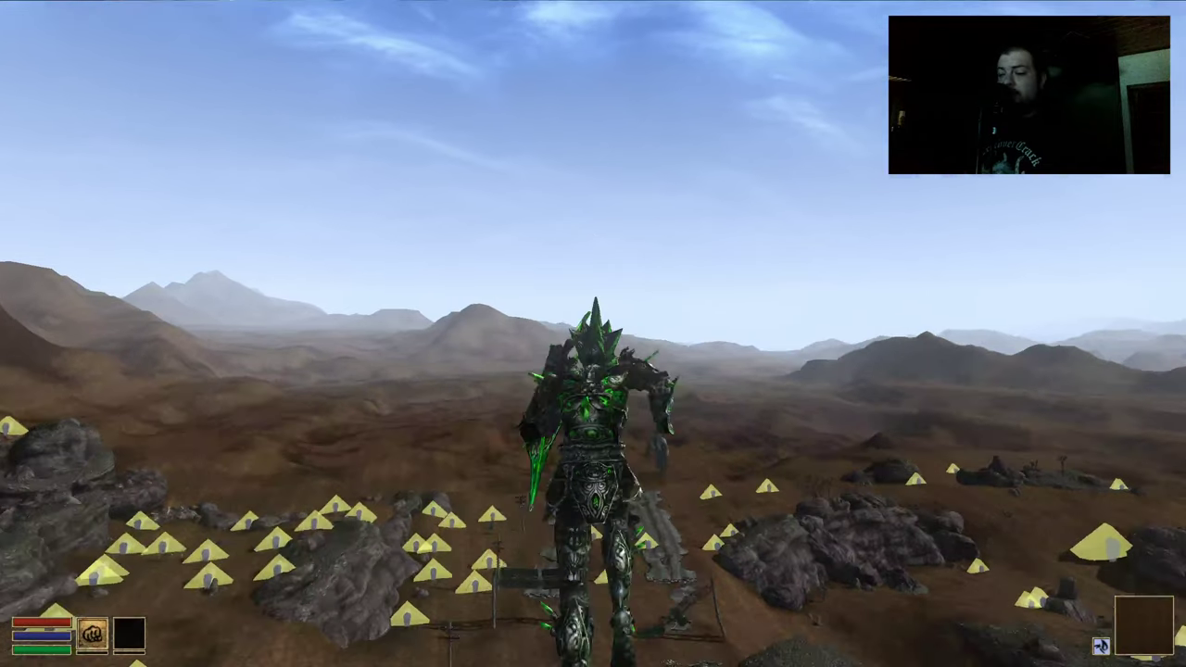
key("w")
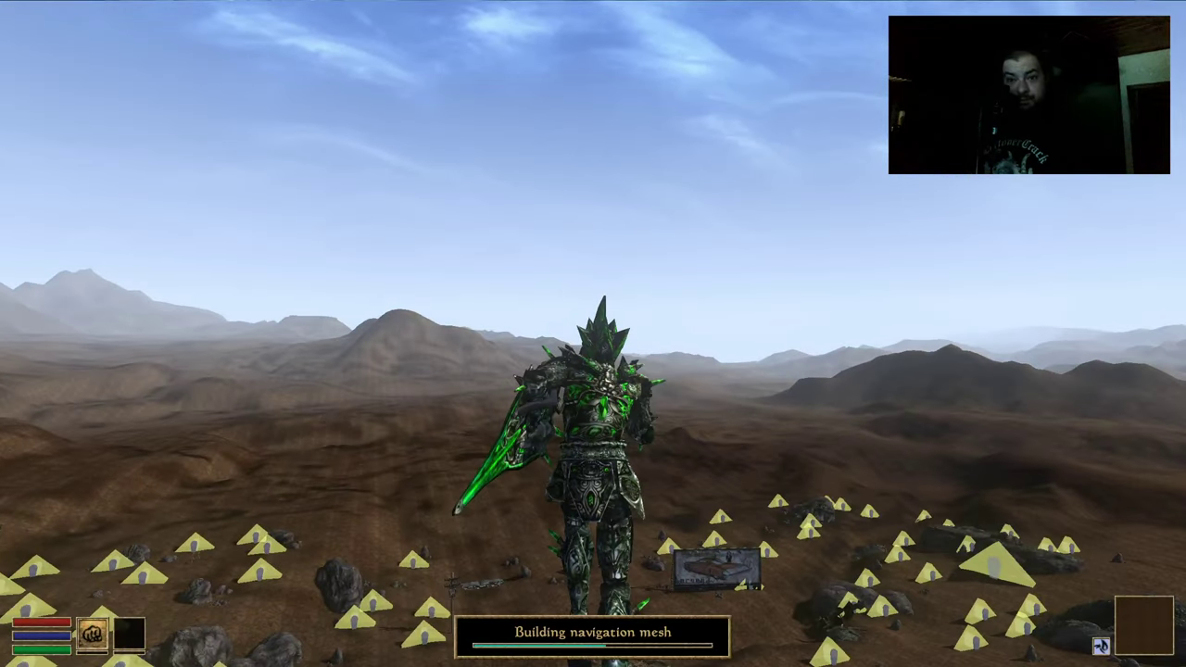
key("w")
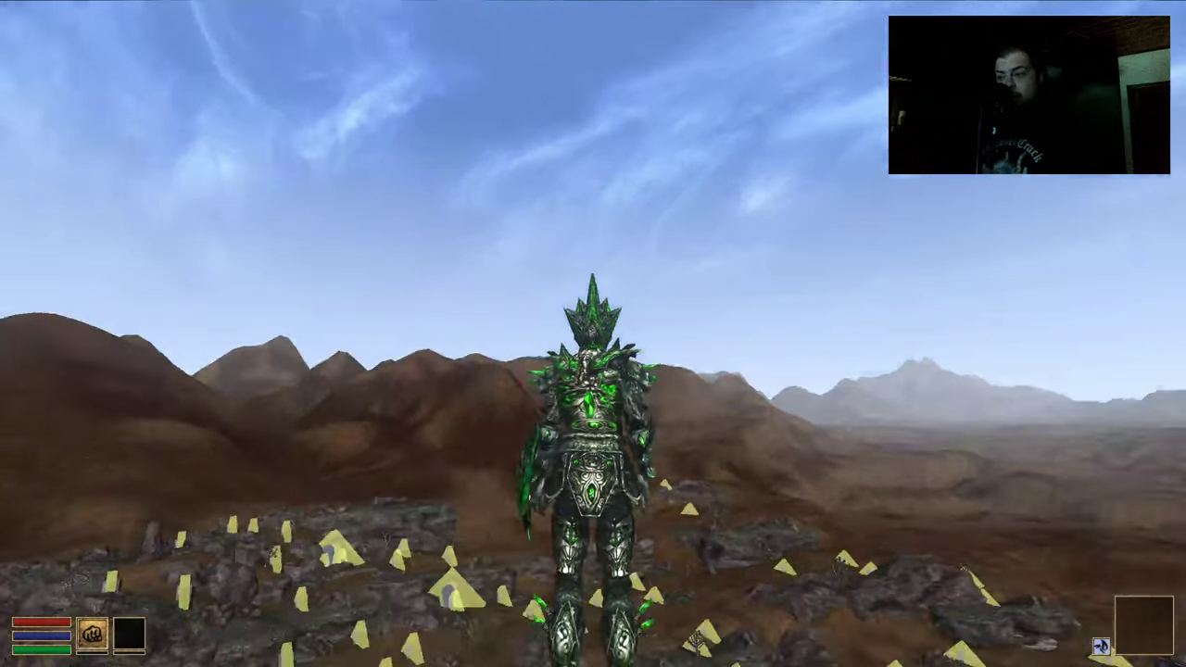
key("w")
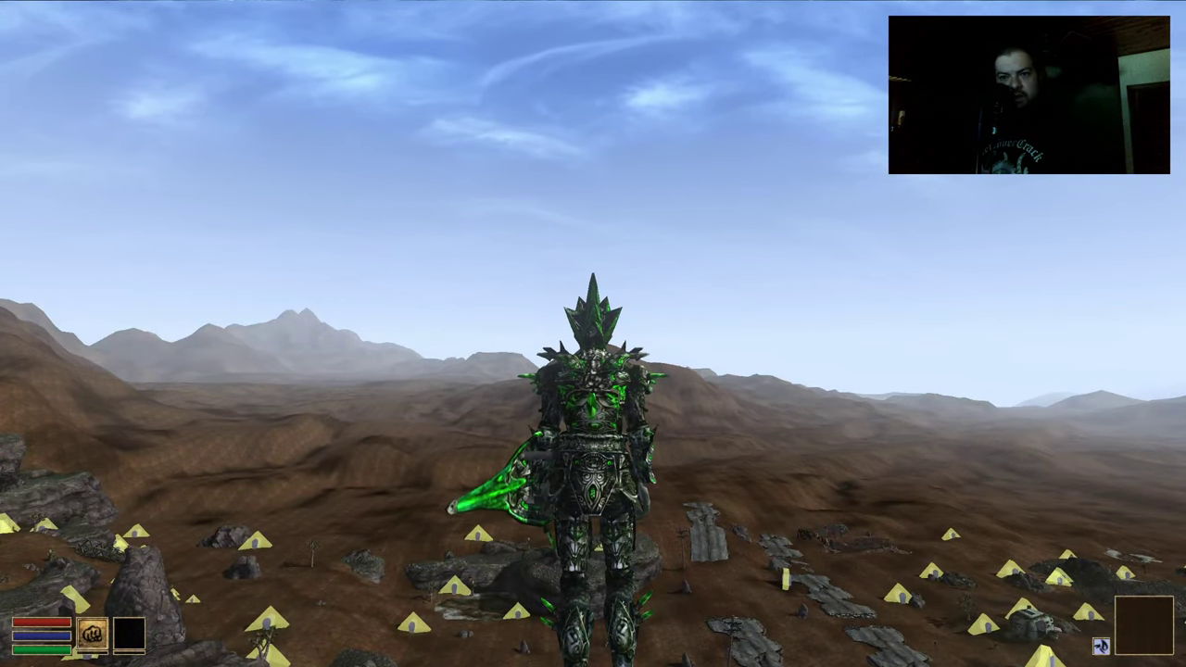
key("w")
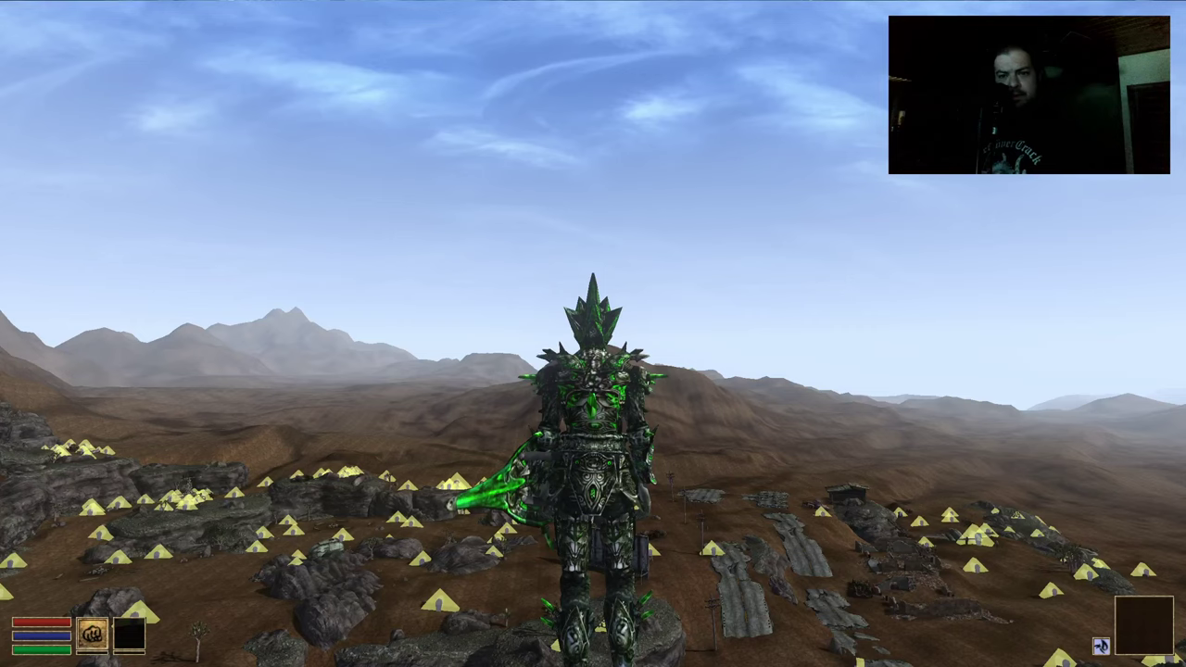
key("w")
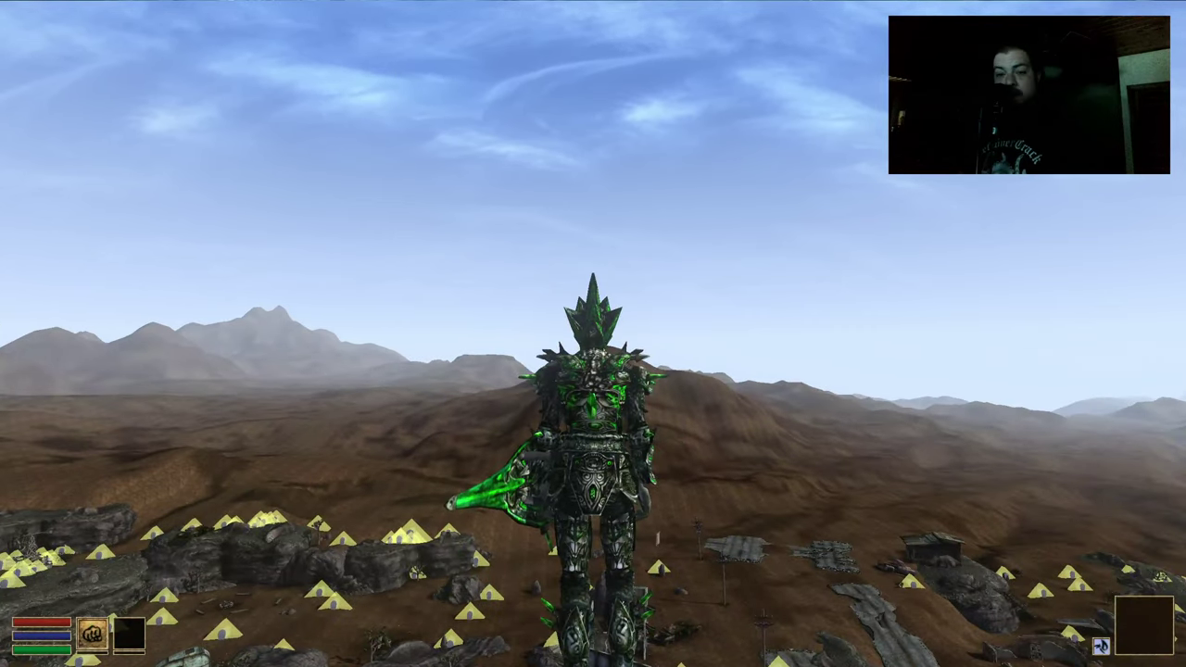
mouse_move(593, 334)
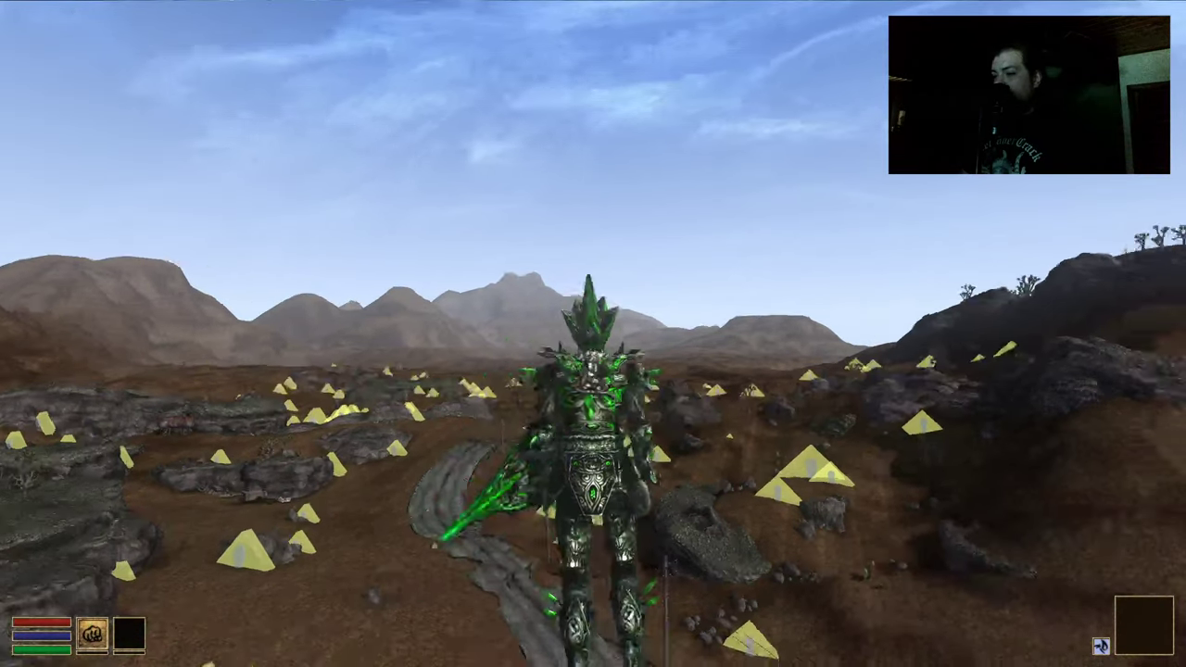
right_click(939, 185)
Bring the map window forward, switch it to the Local view, and close the menus
left_click(939, 185)
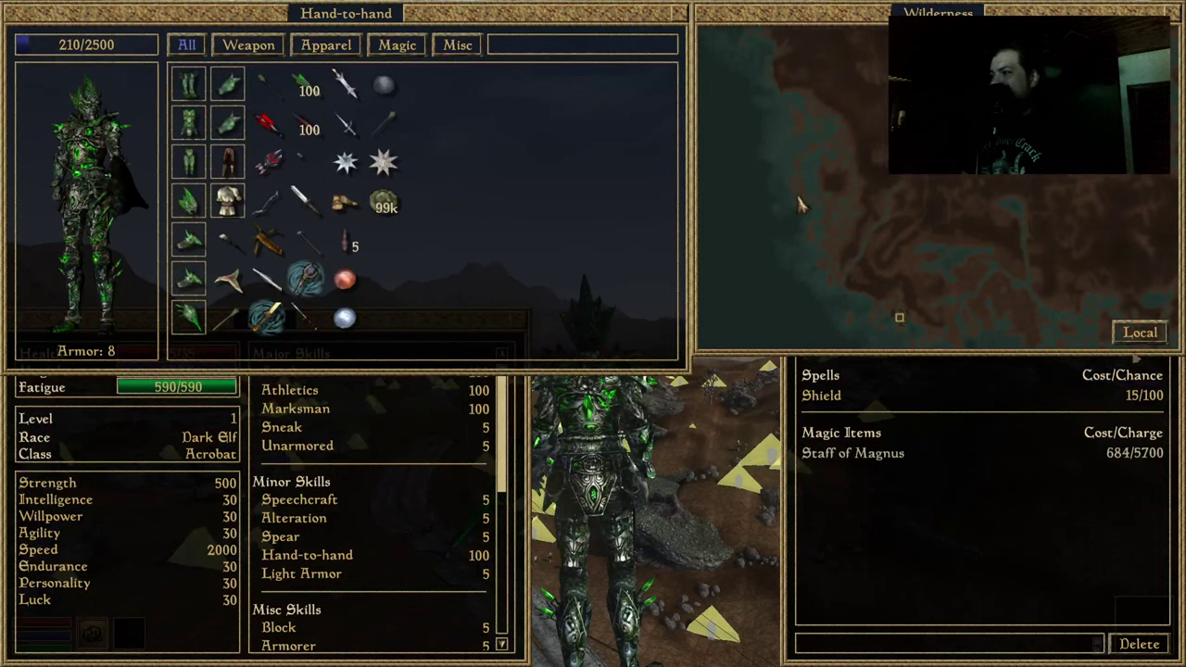
left_click(1134, 335)
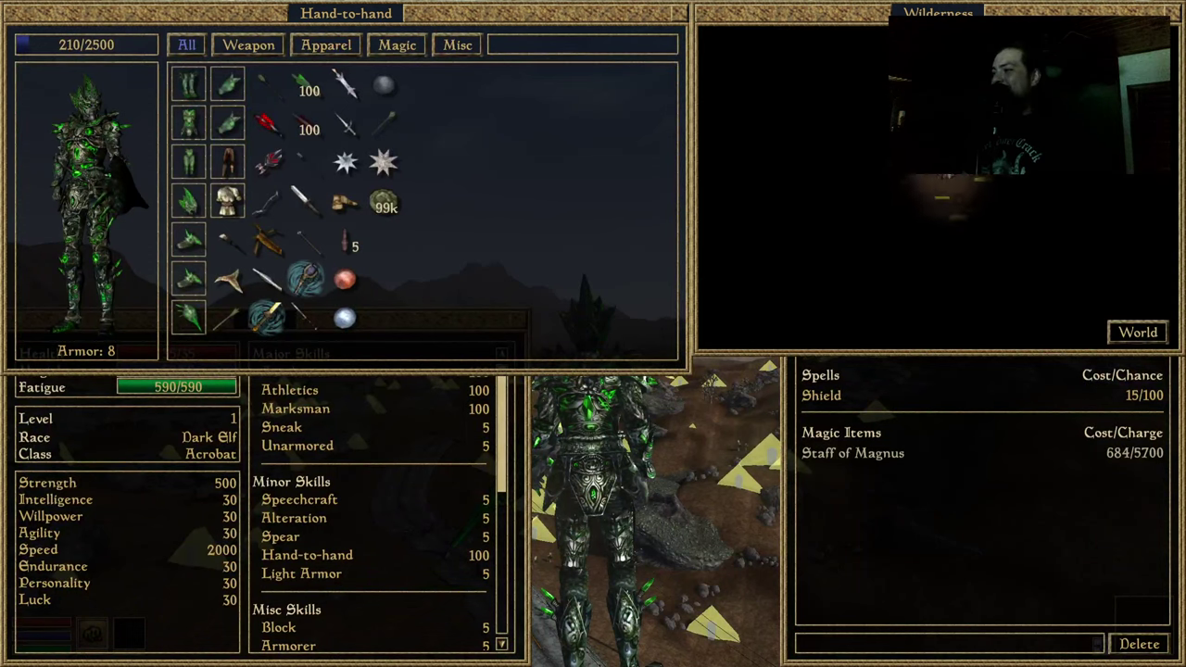
right_click(938, 185)
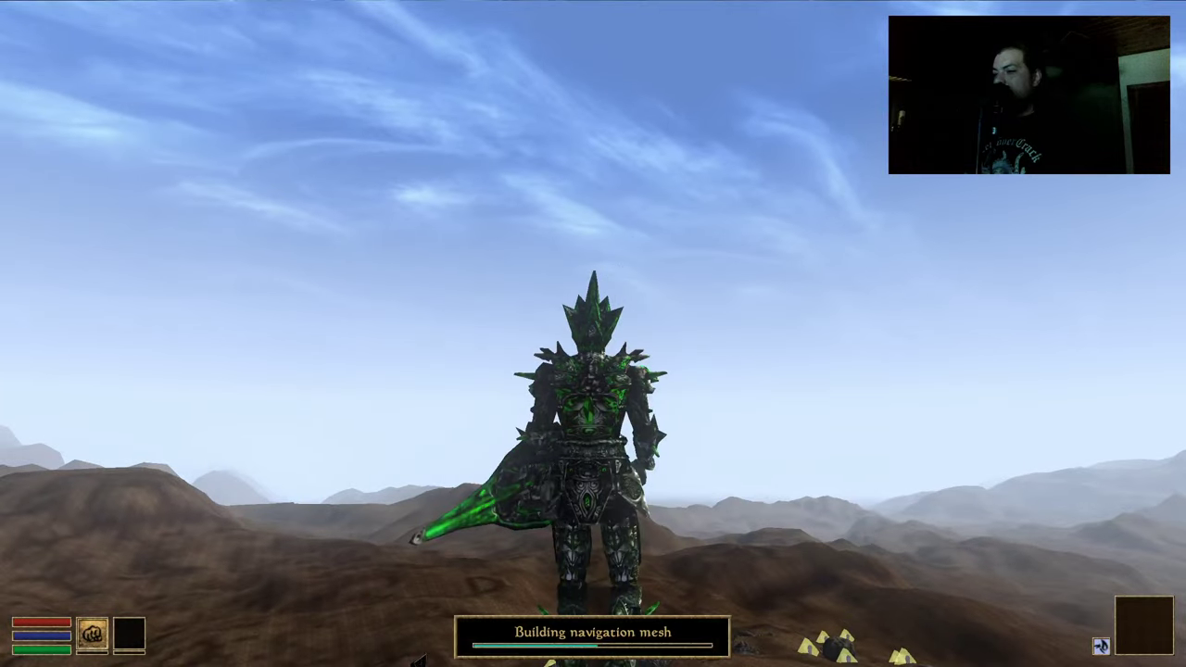
Switch back to first-person view facing the ring-shaped shrine in the hills
key("Tab")
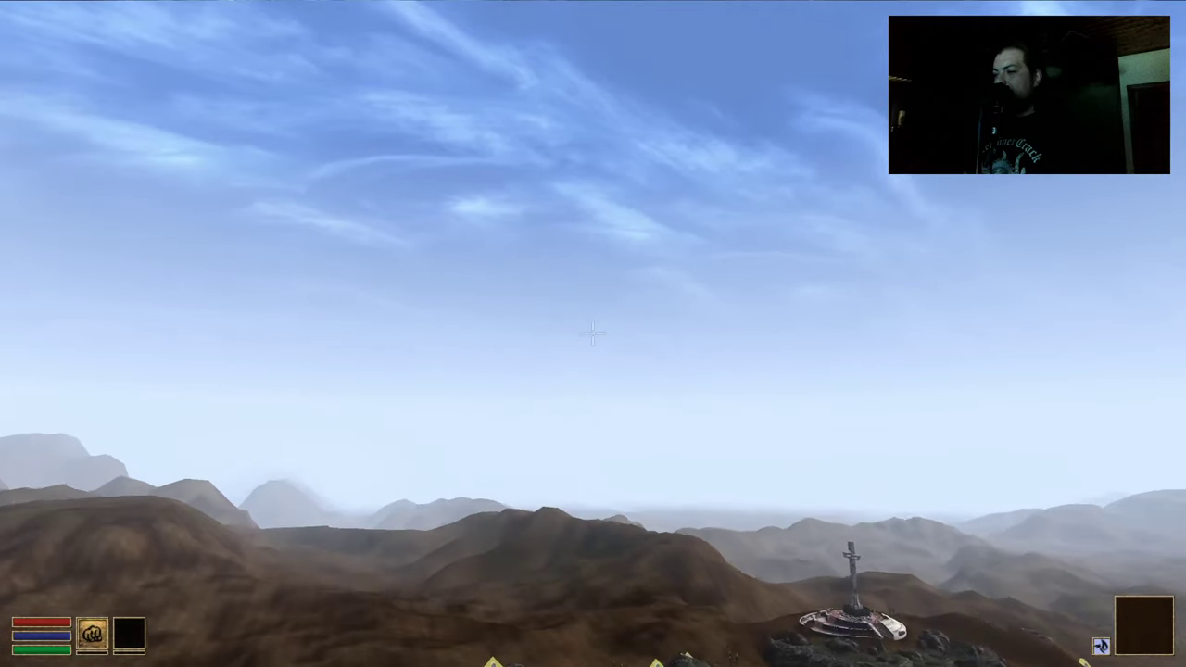
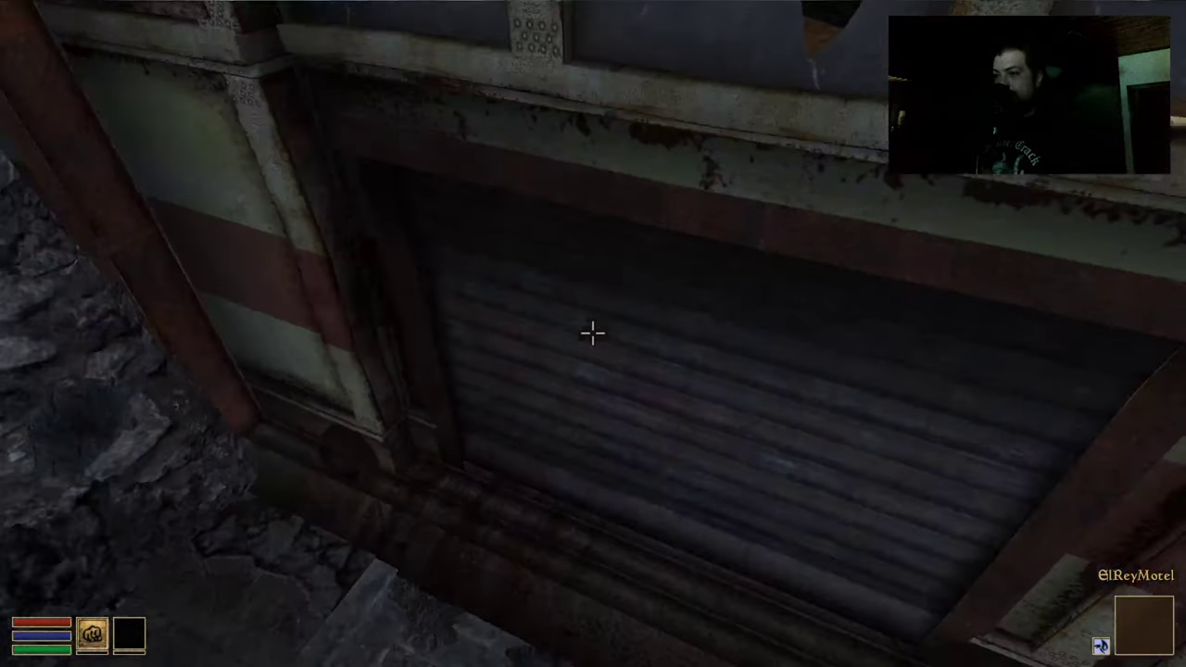
Leave the ElRey Motel through its door and rise to a high vantage point over town
key("e")
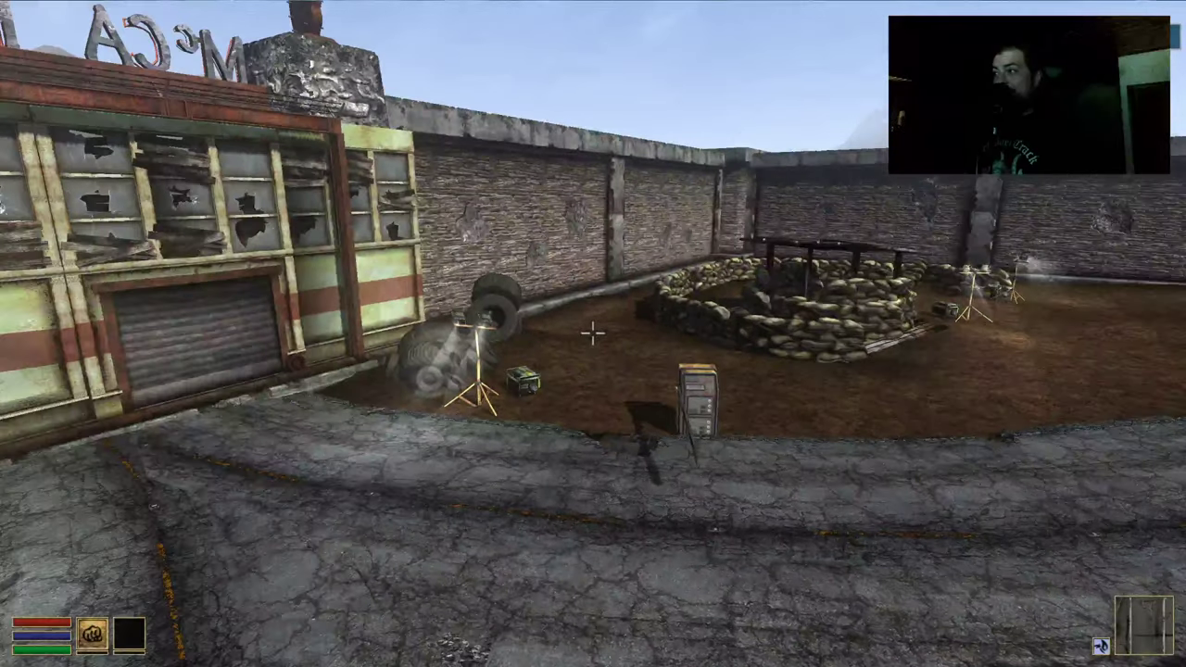
key("w")
key("e")
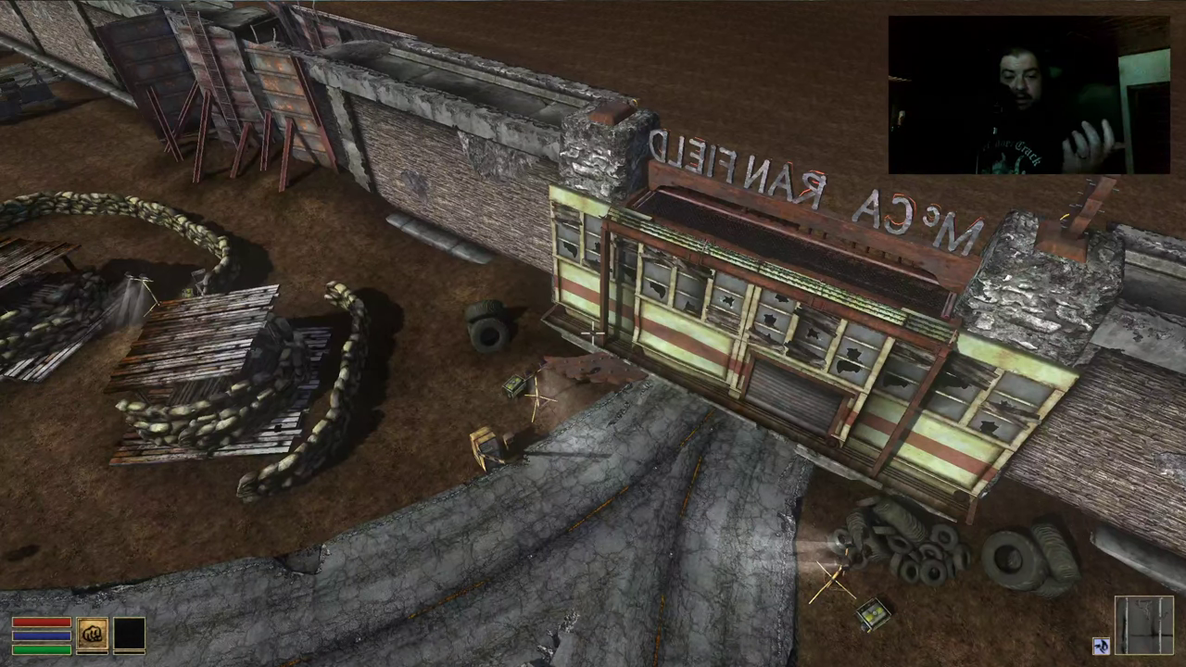
Open and close the inventory, stats and map windows, then descend to the street
mouse_move(593, 333)
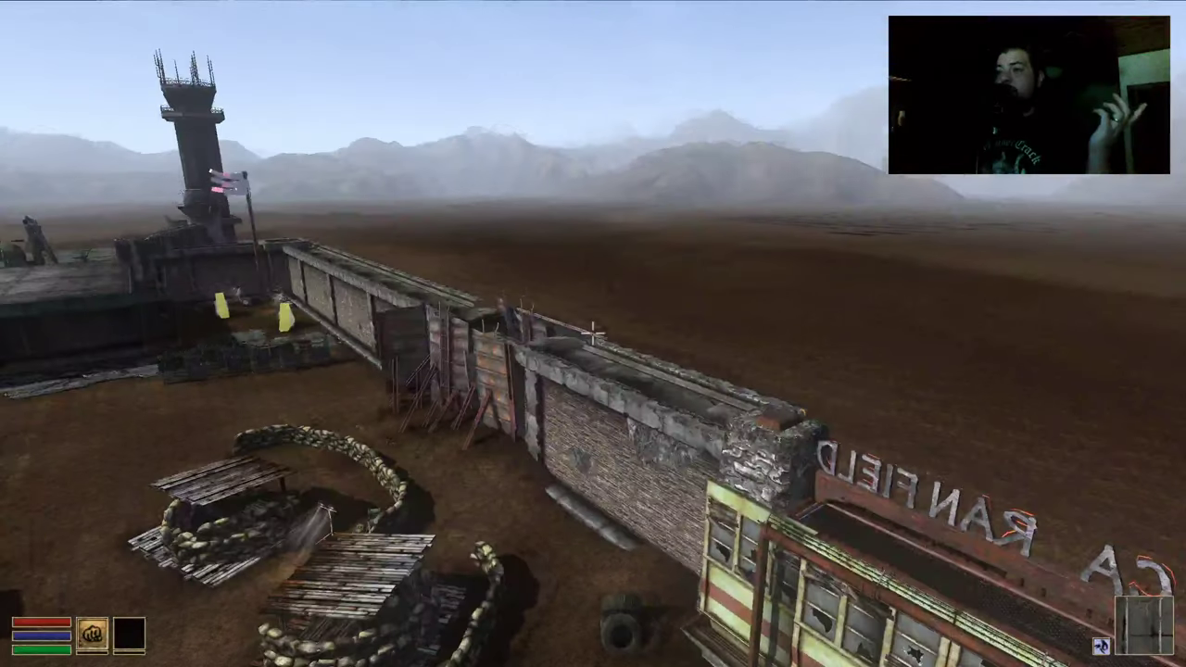
right_click(593, 333)
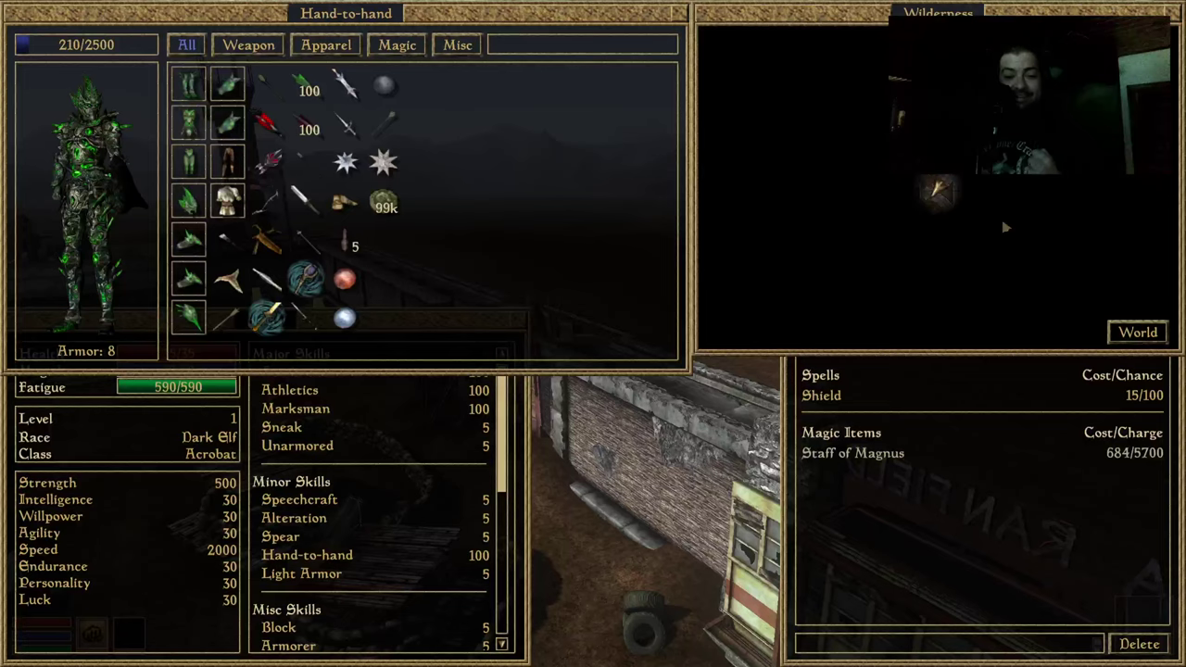
right_click(593, 333)
key("w")
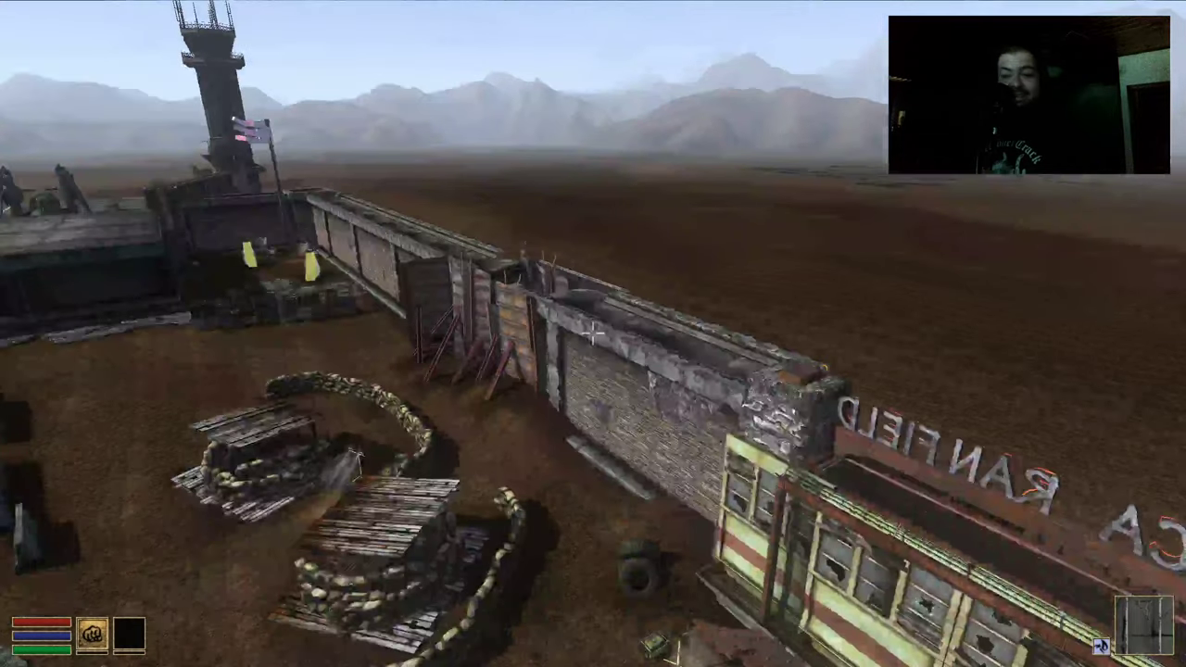
mouse_move(593, 333)
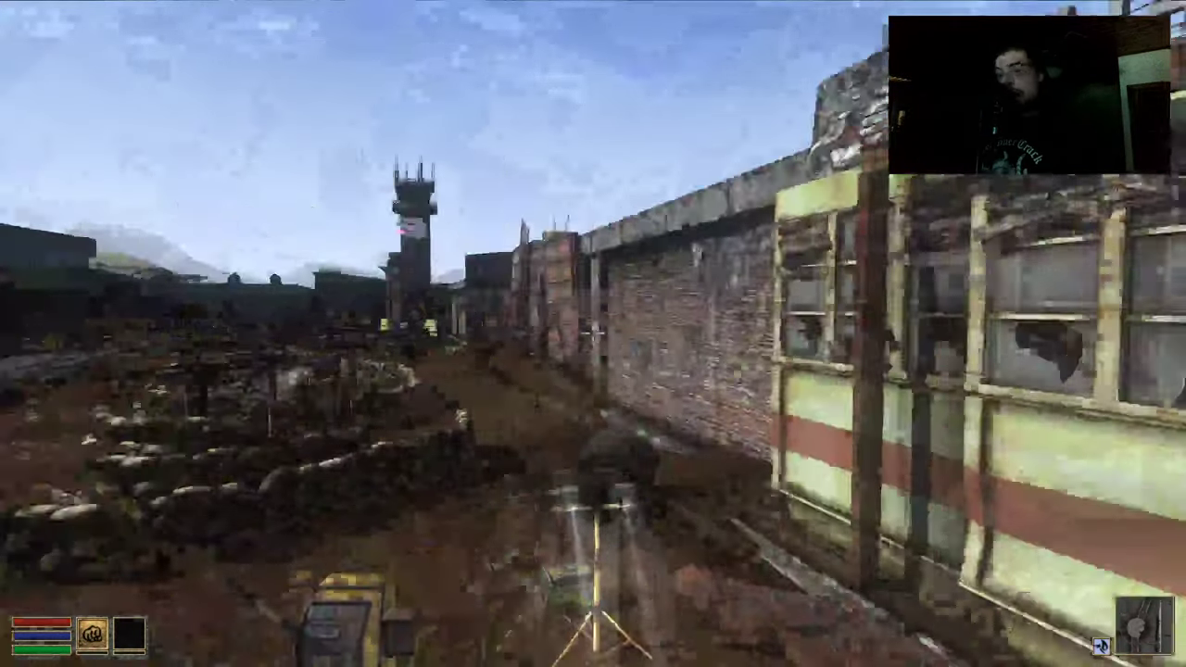
Go through the striped building's shutter door into the Wilderness above the fenced fields
key("w")
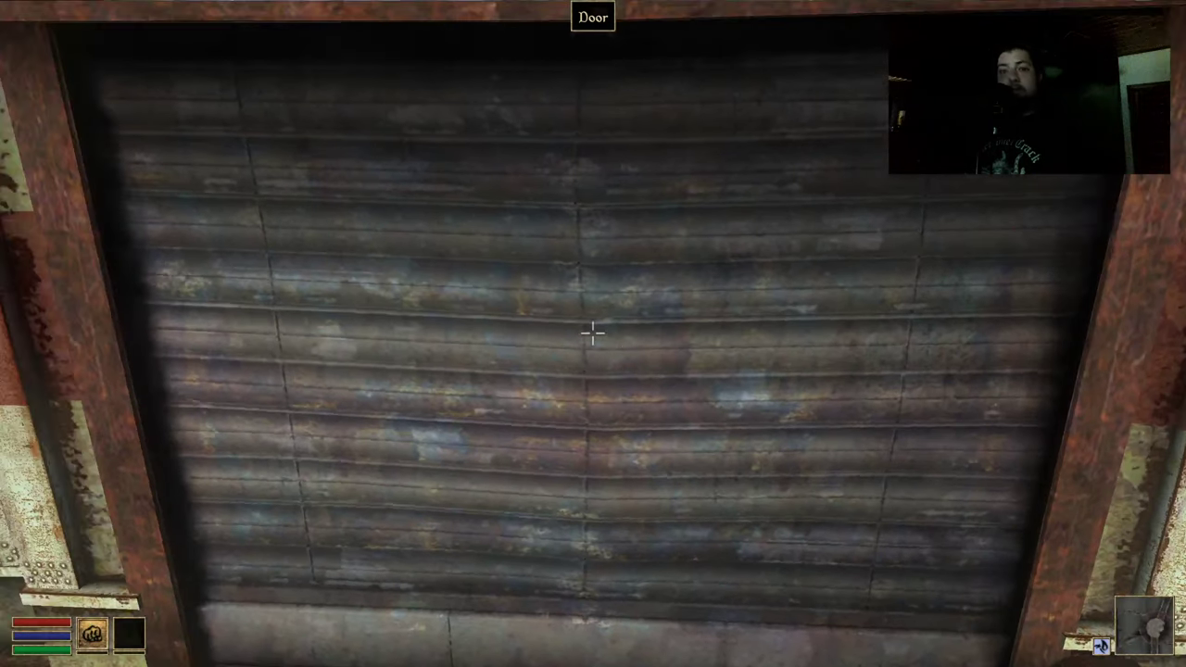
key("space")
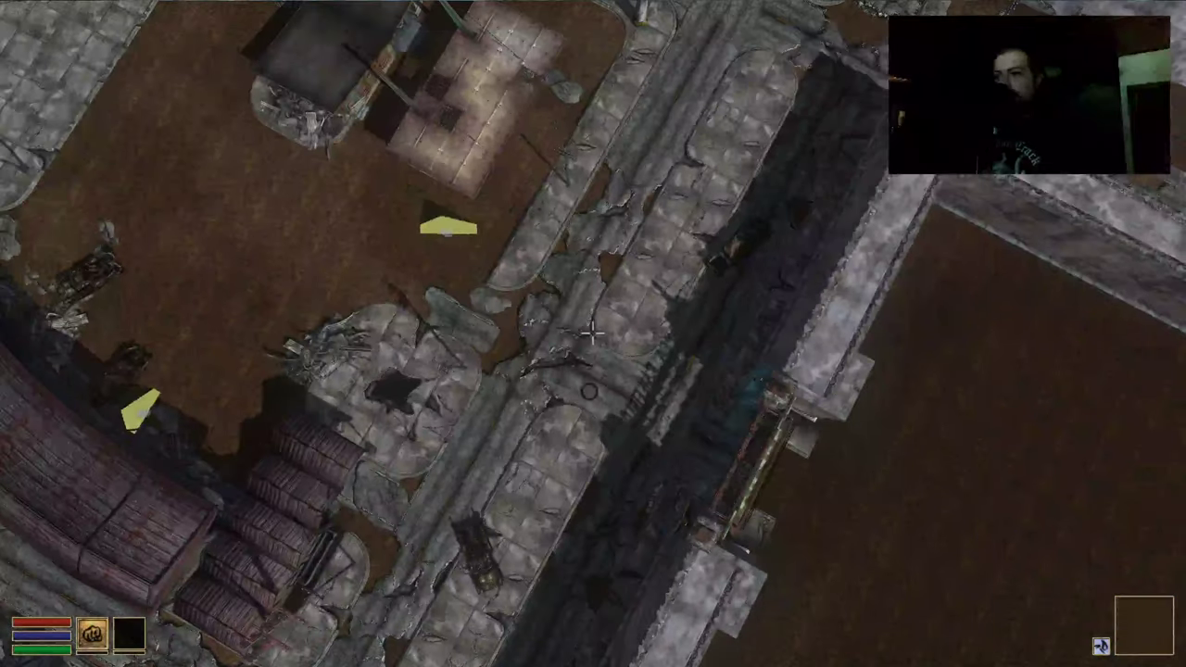
mouse_move(593, 334)
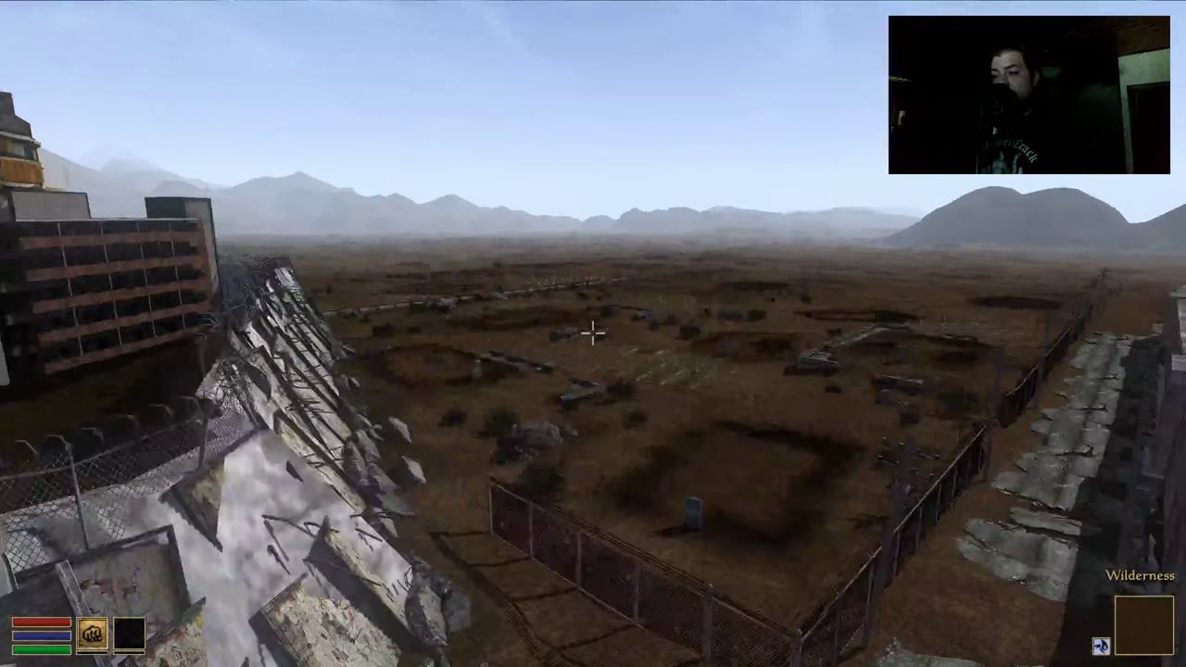
Fly over NCRSharecropperFarms past the tall tower and land at the GunRunners arched gate
key("d")
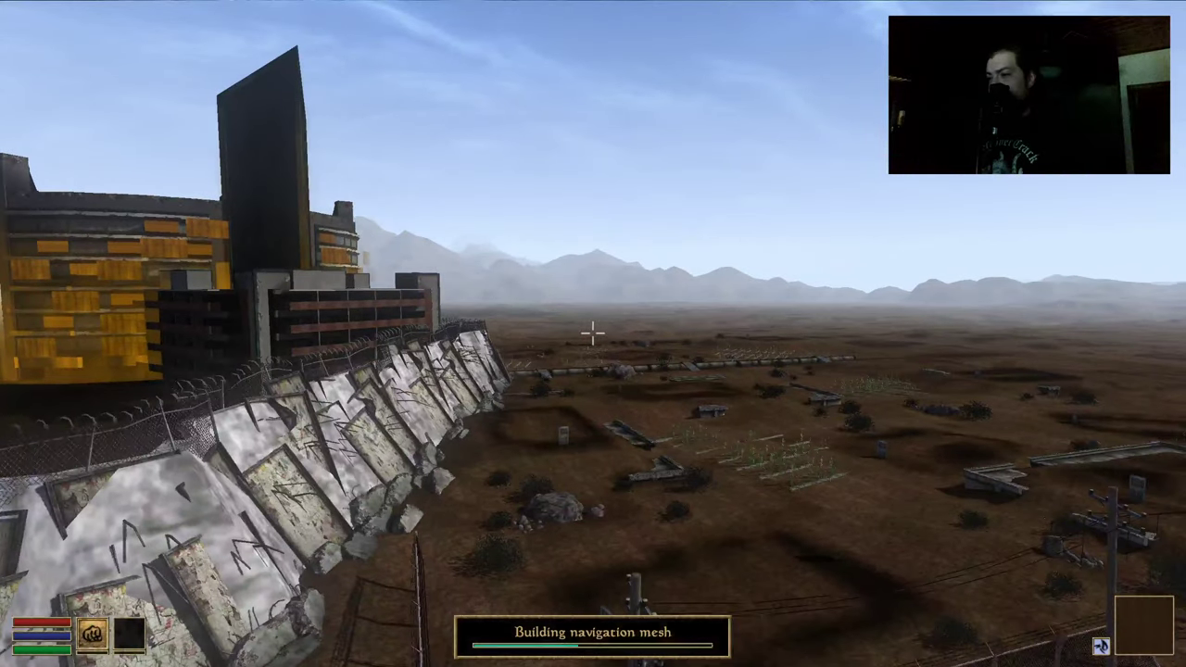
key("d")
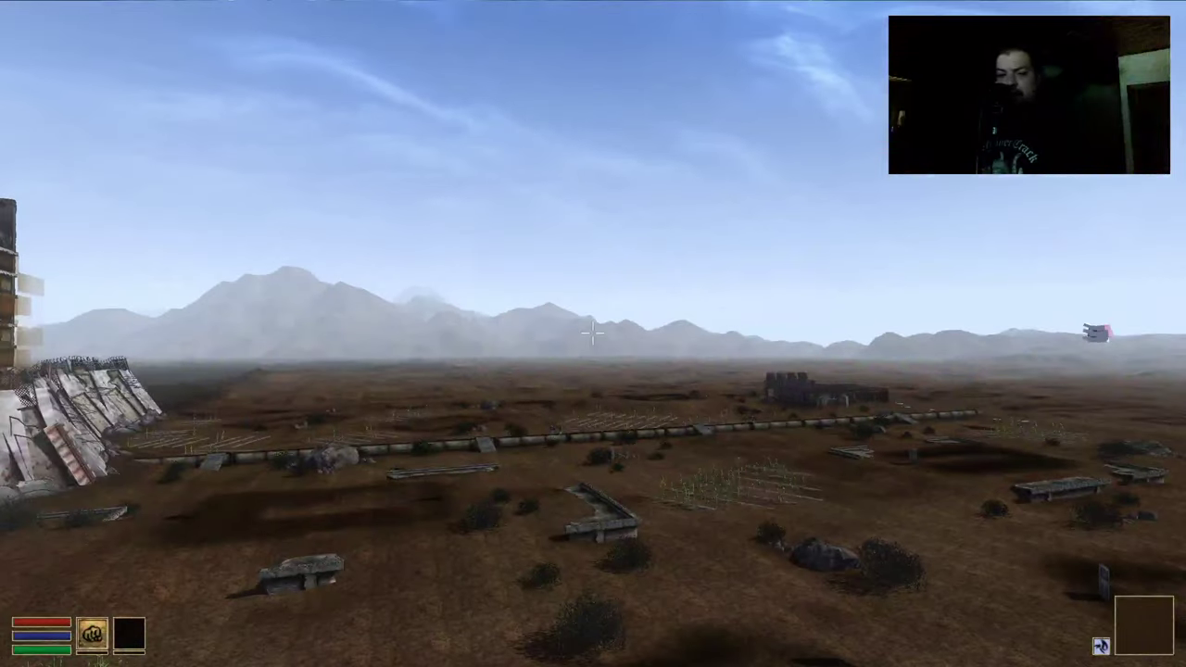
key("w")
key("a")
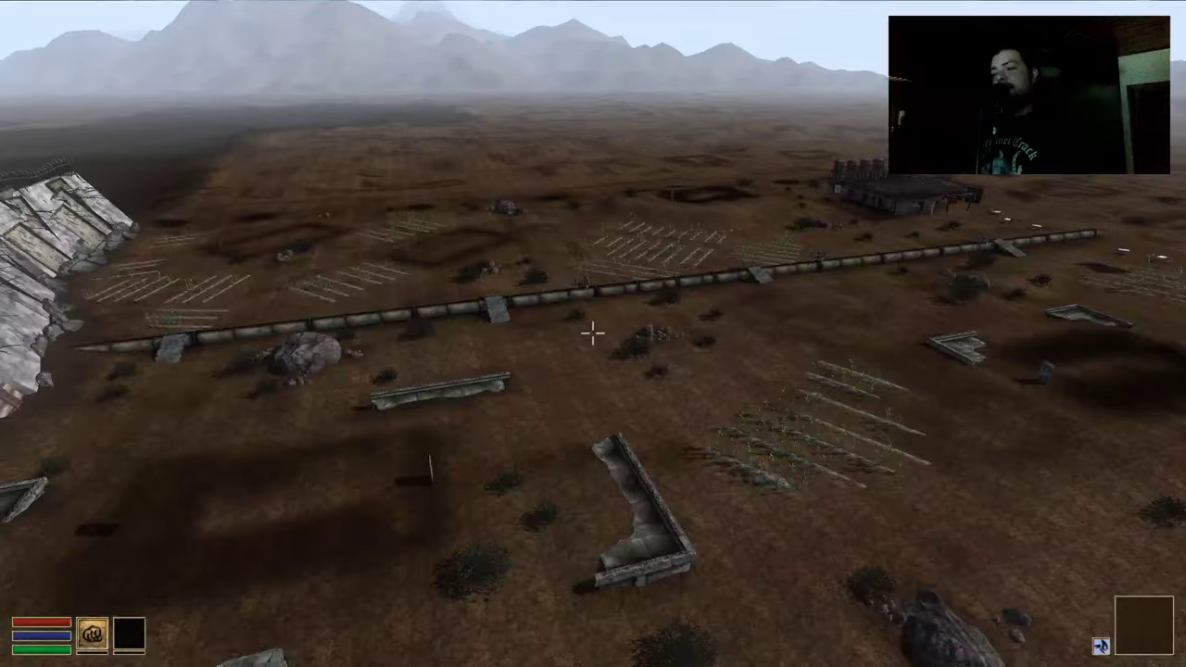
key("w")
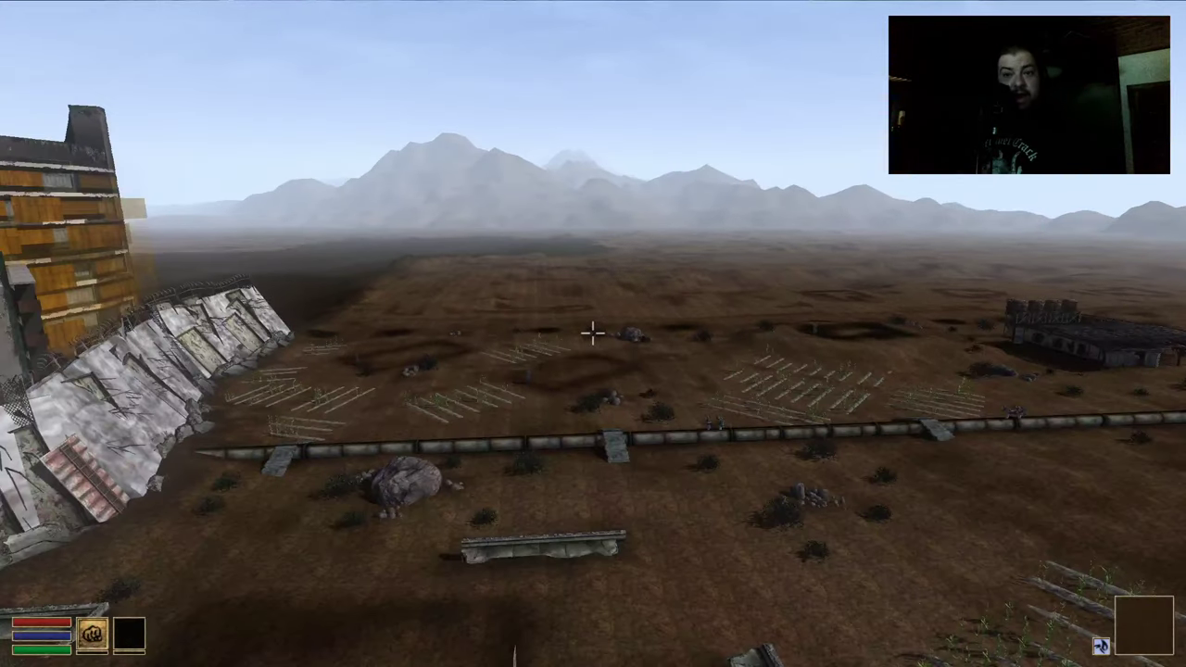
key("w")
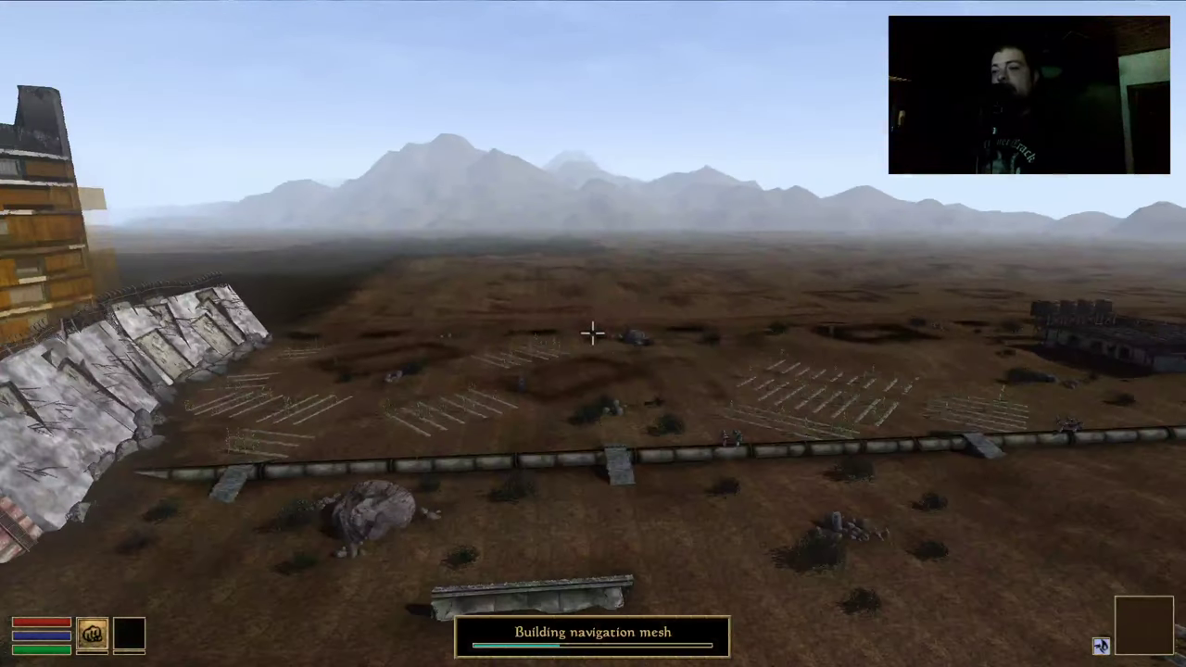
key("w")
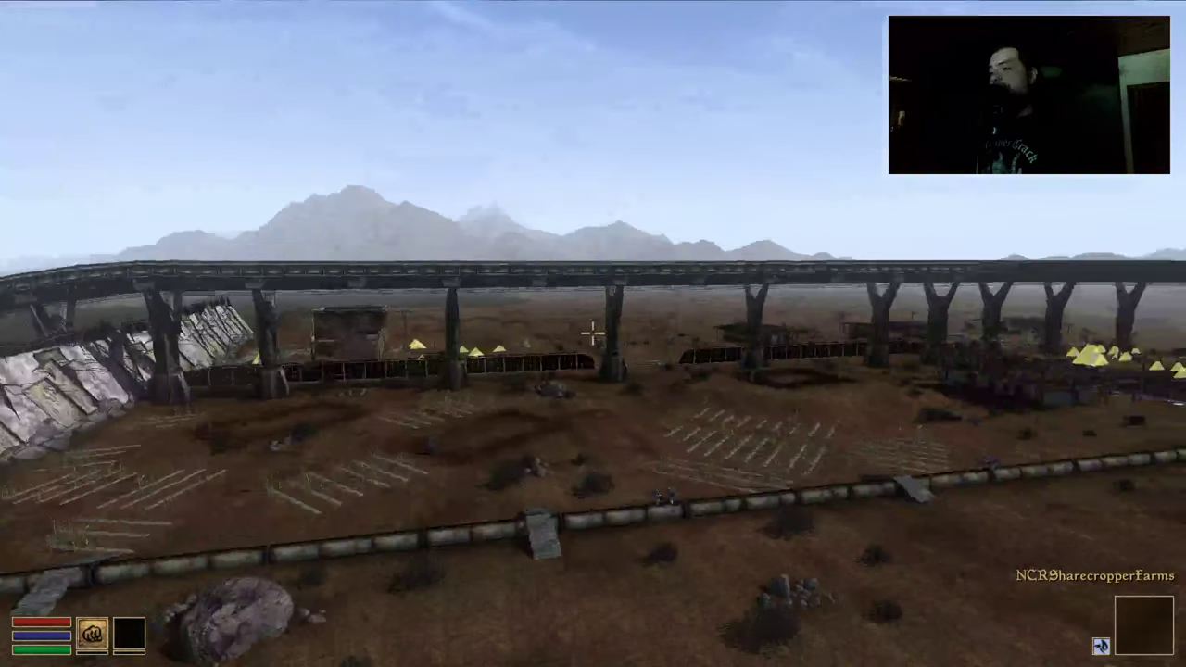
key("w")
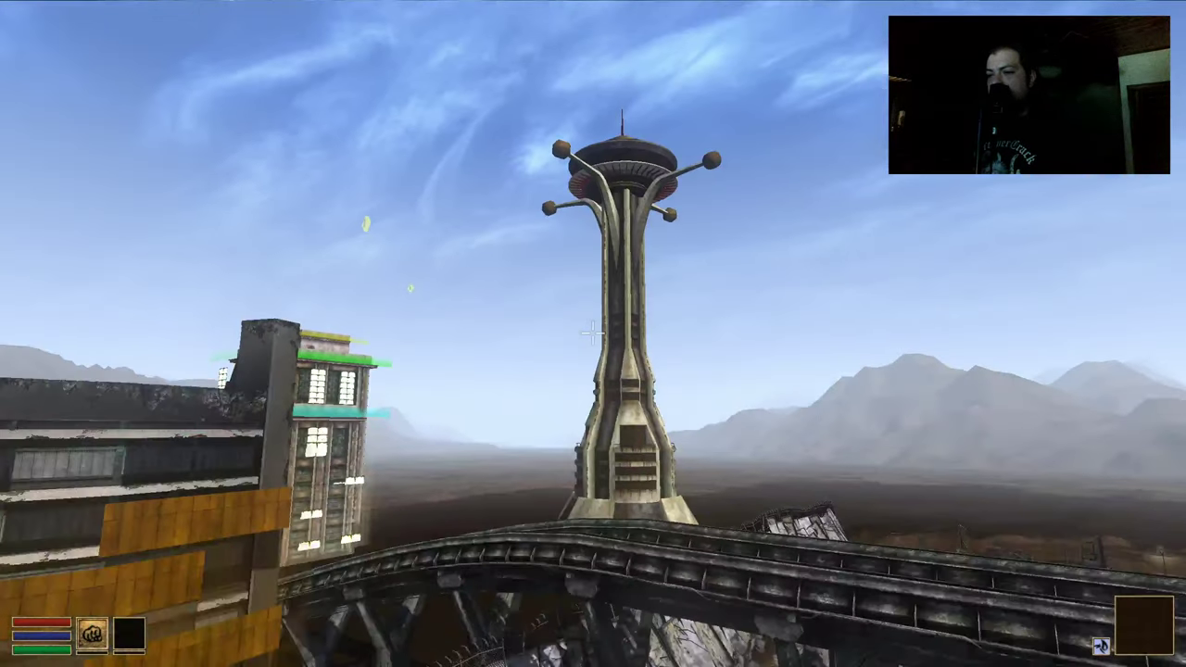
key("w")
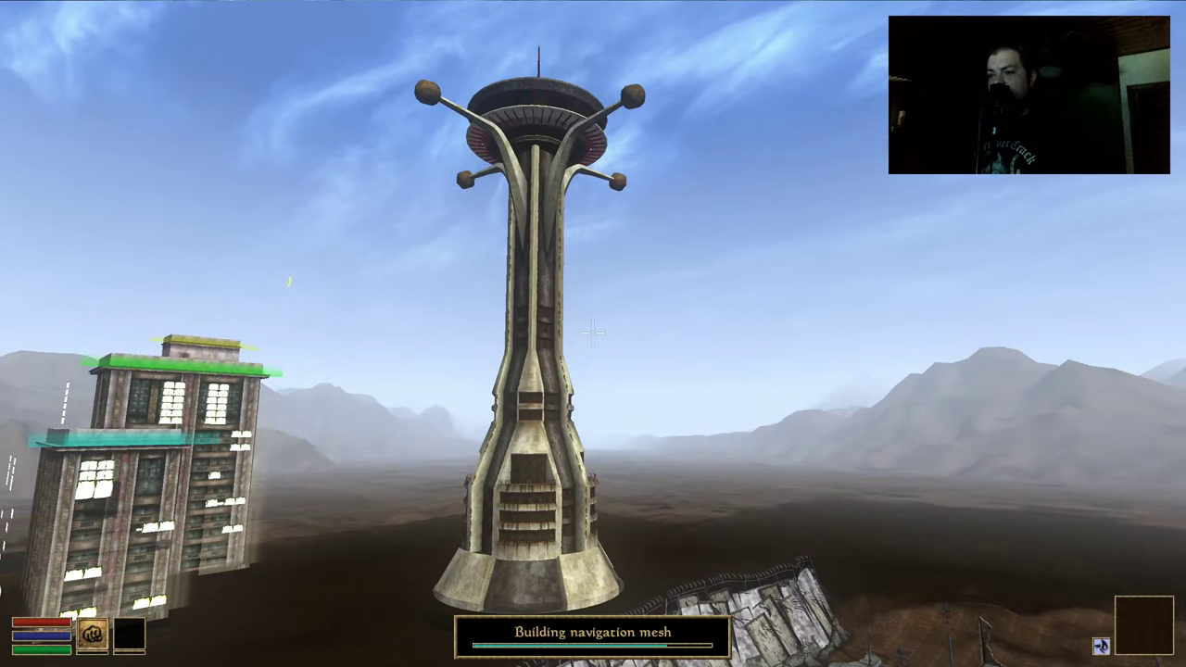
key("w")
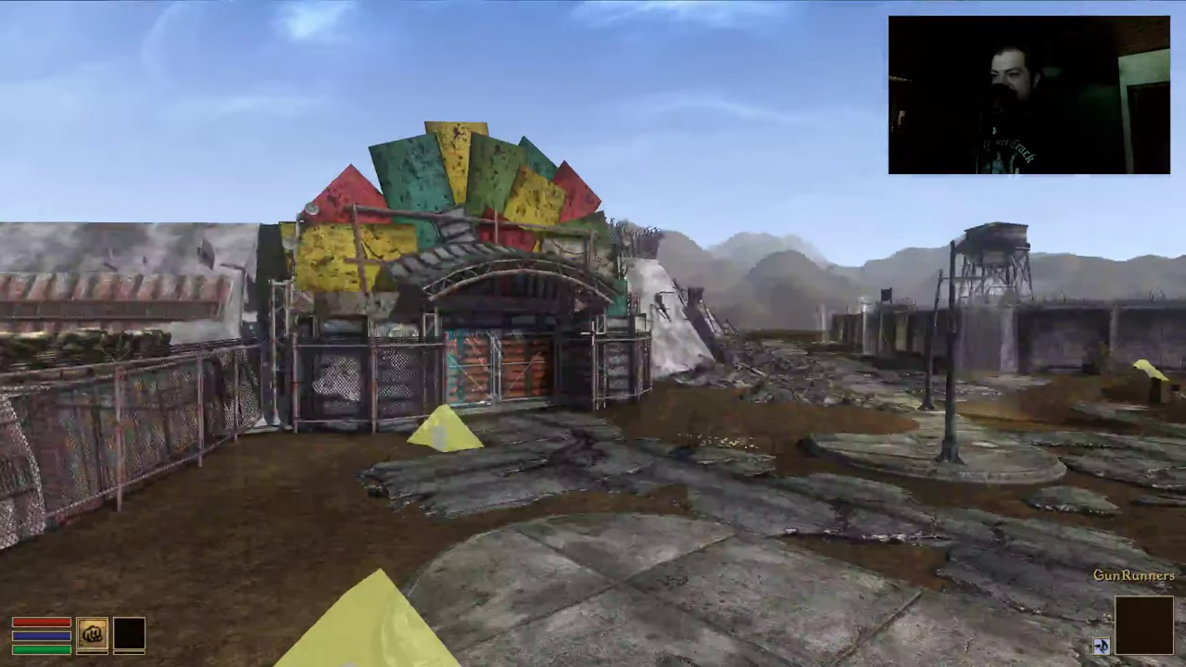
Pass through the GunRunners Gate and walk the street to the gate at its end
key("w")
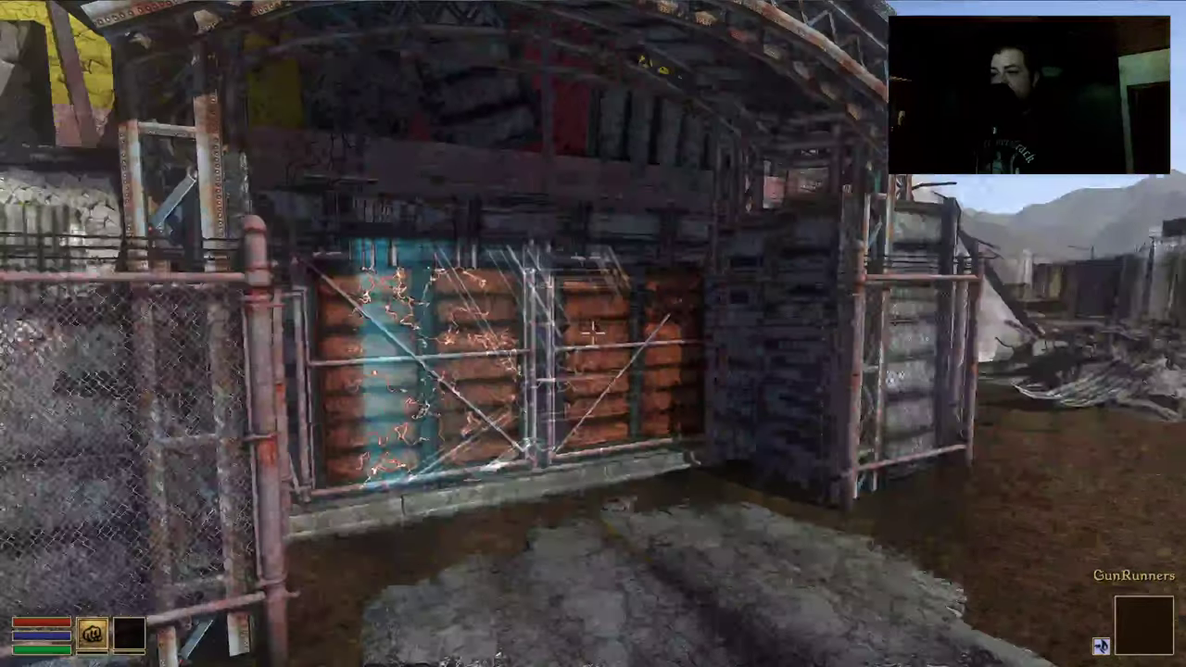
key("space")
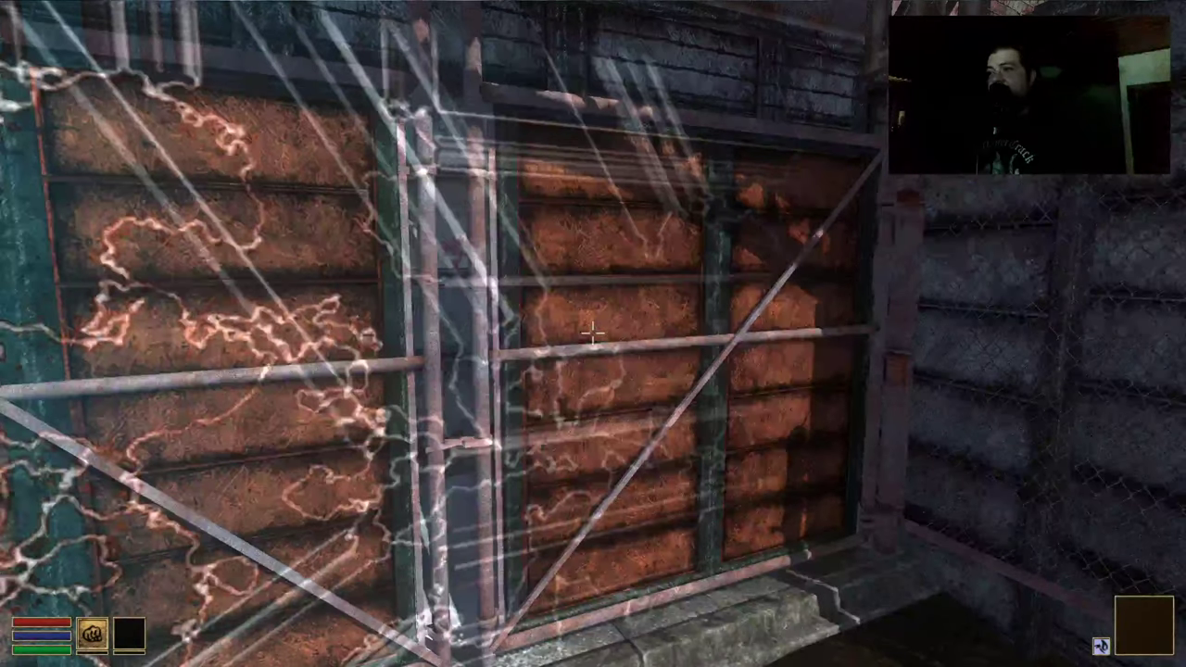
key("w")
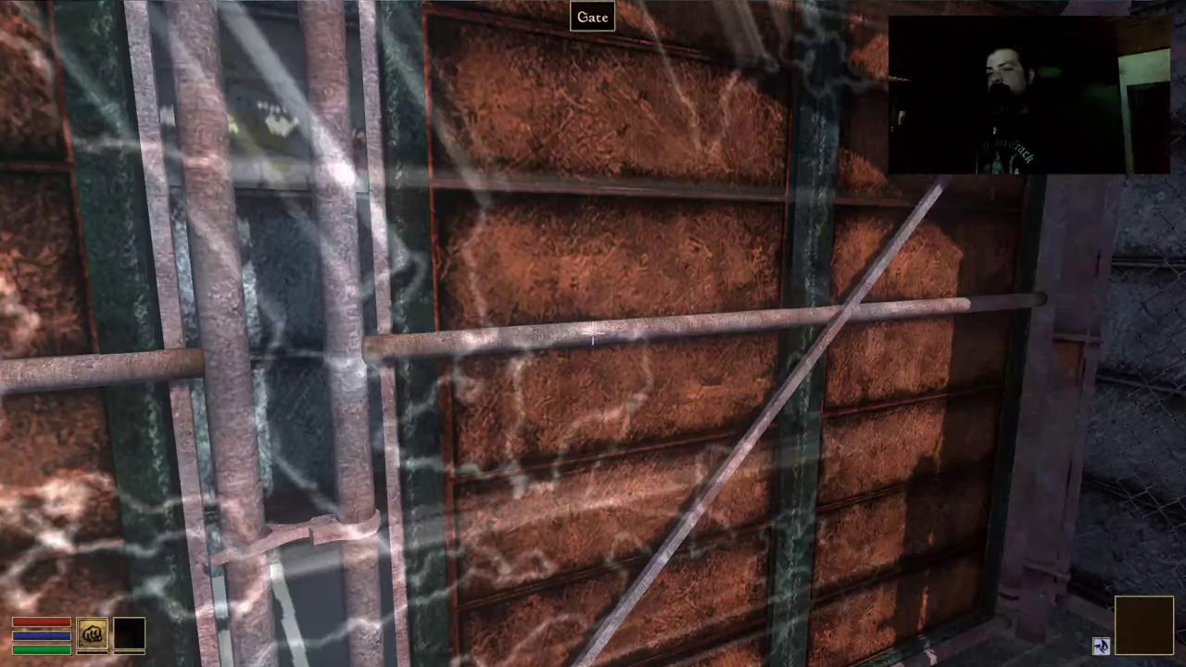
key("space")
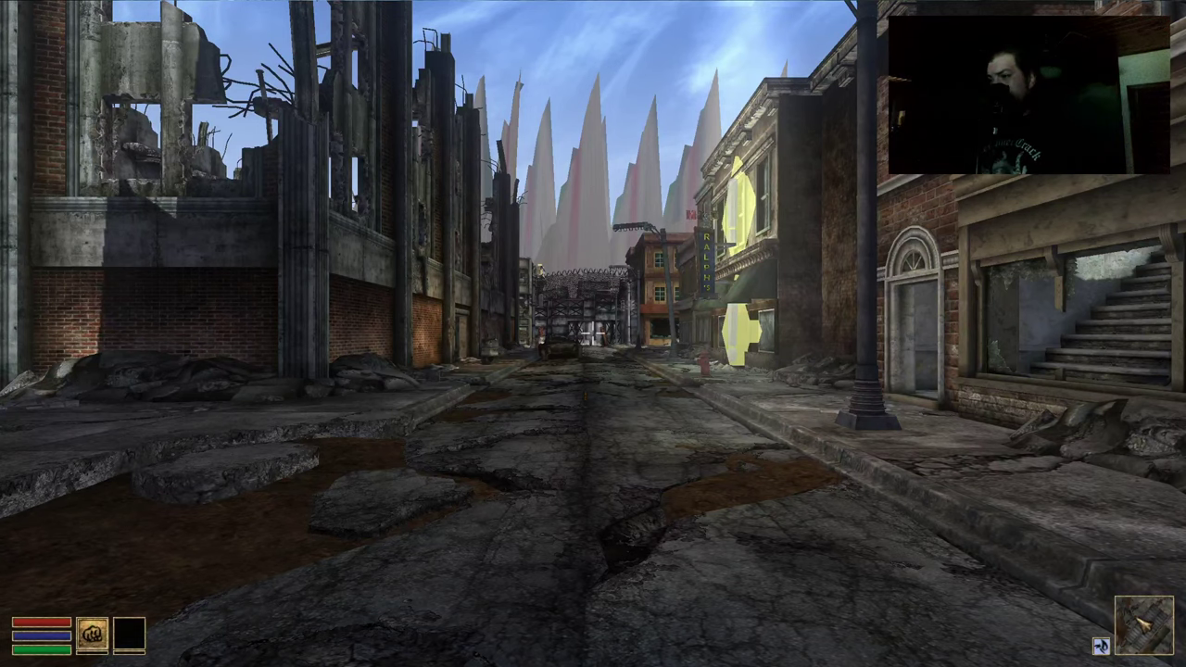
key("w")
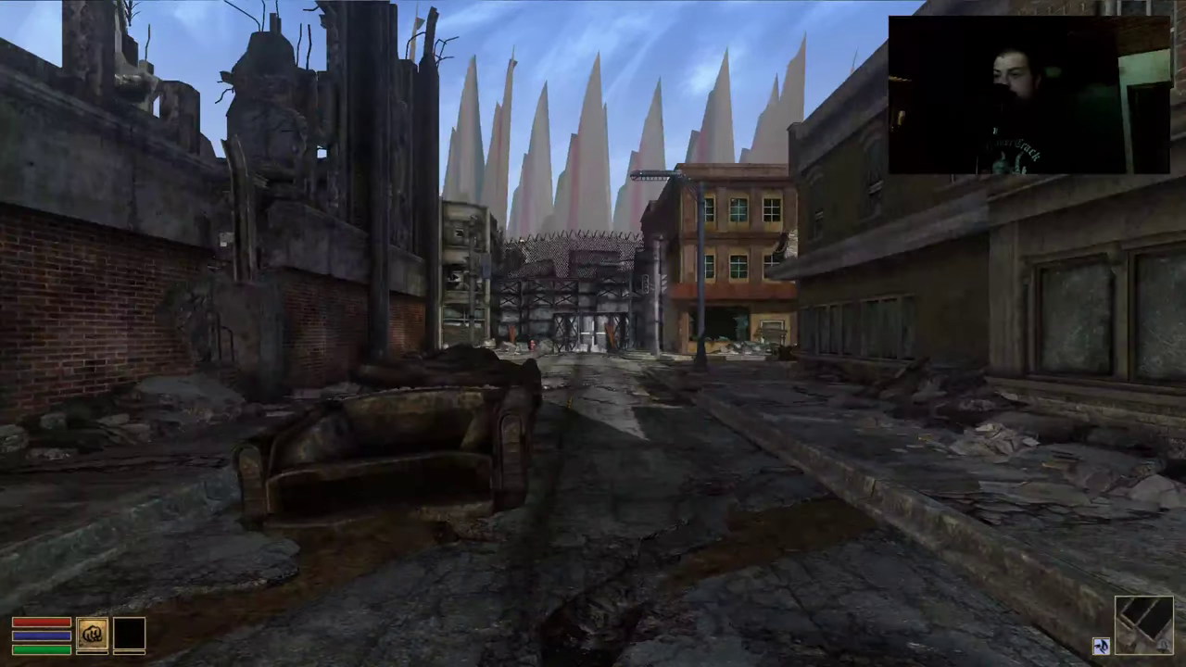
key("w")
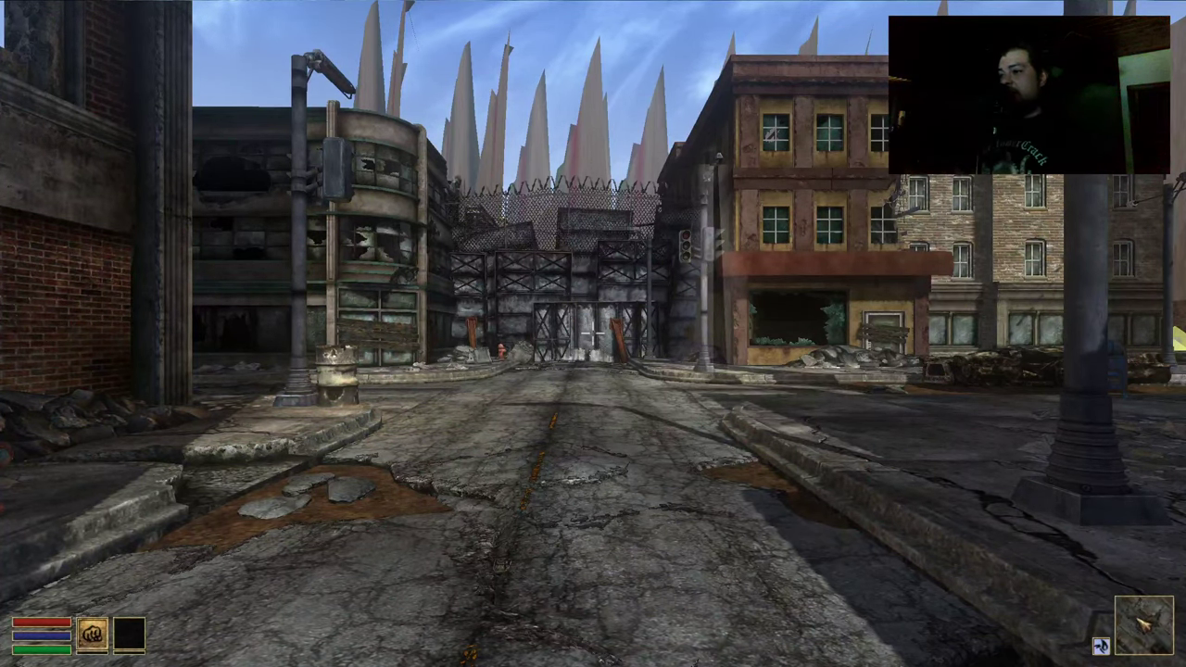
key("w")
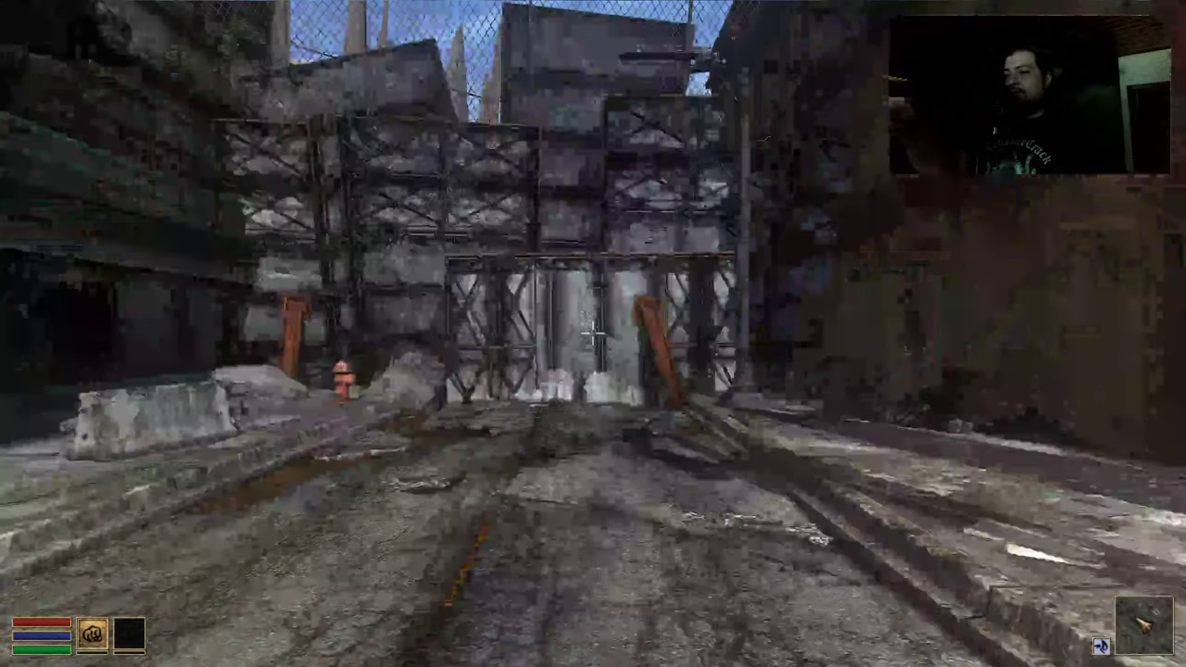
key("space")
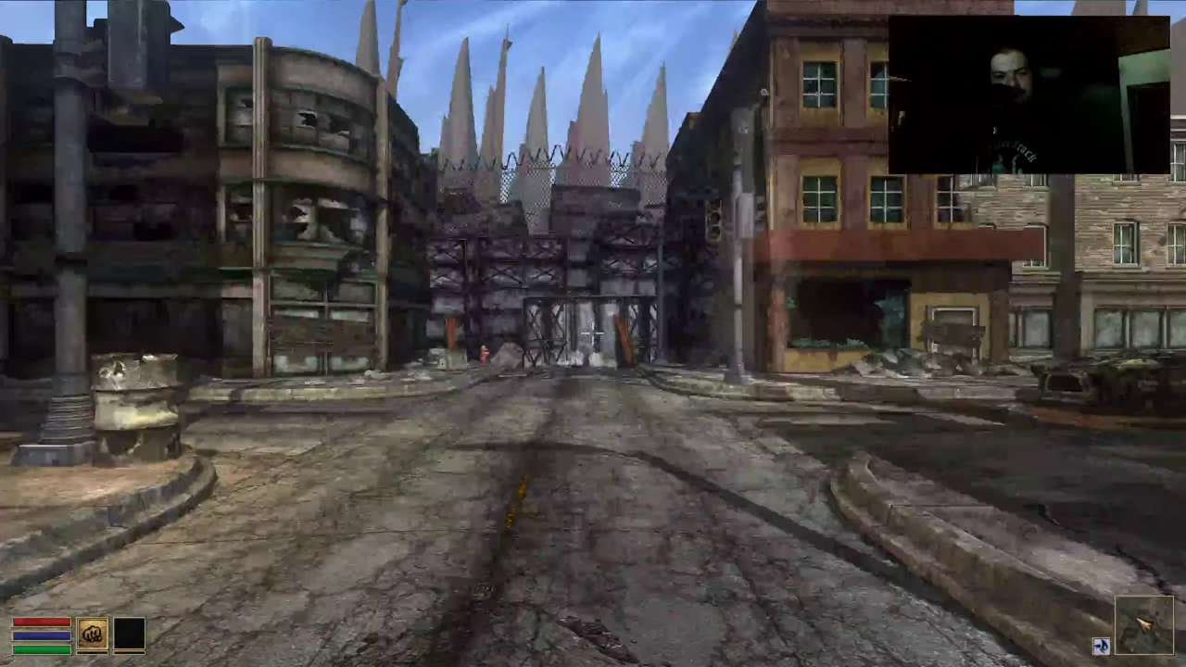
mouse_move(593, 334)
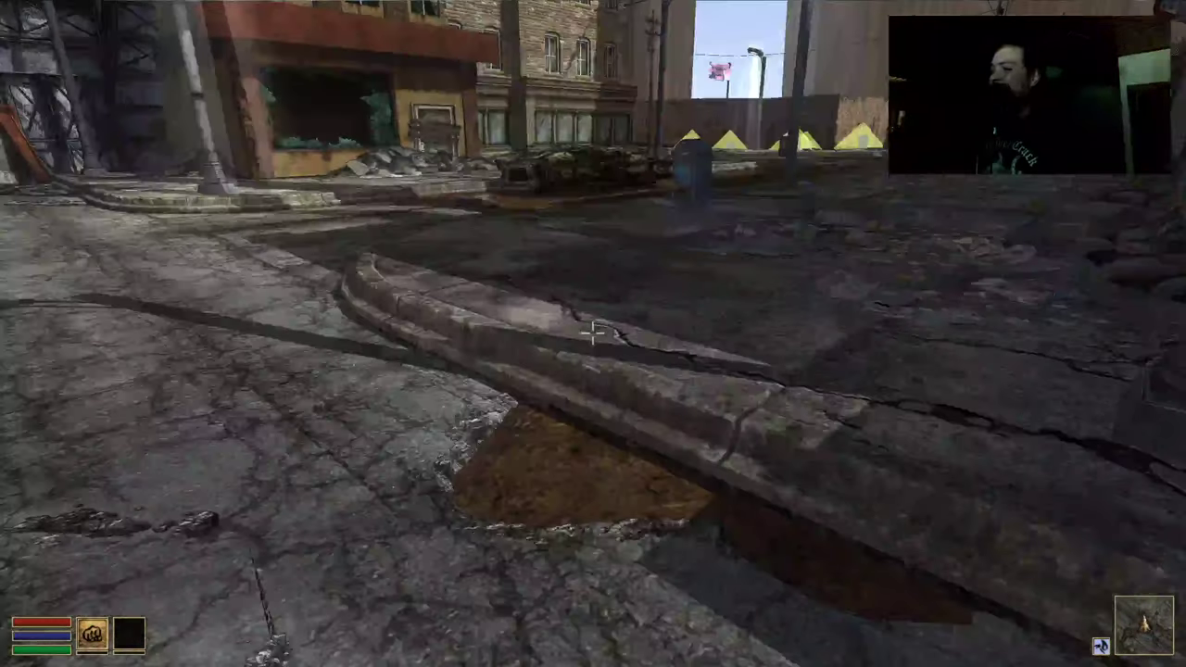
Walk past the wrecked tank, hydrant and blue train car to the wall
key("w")
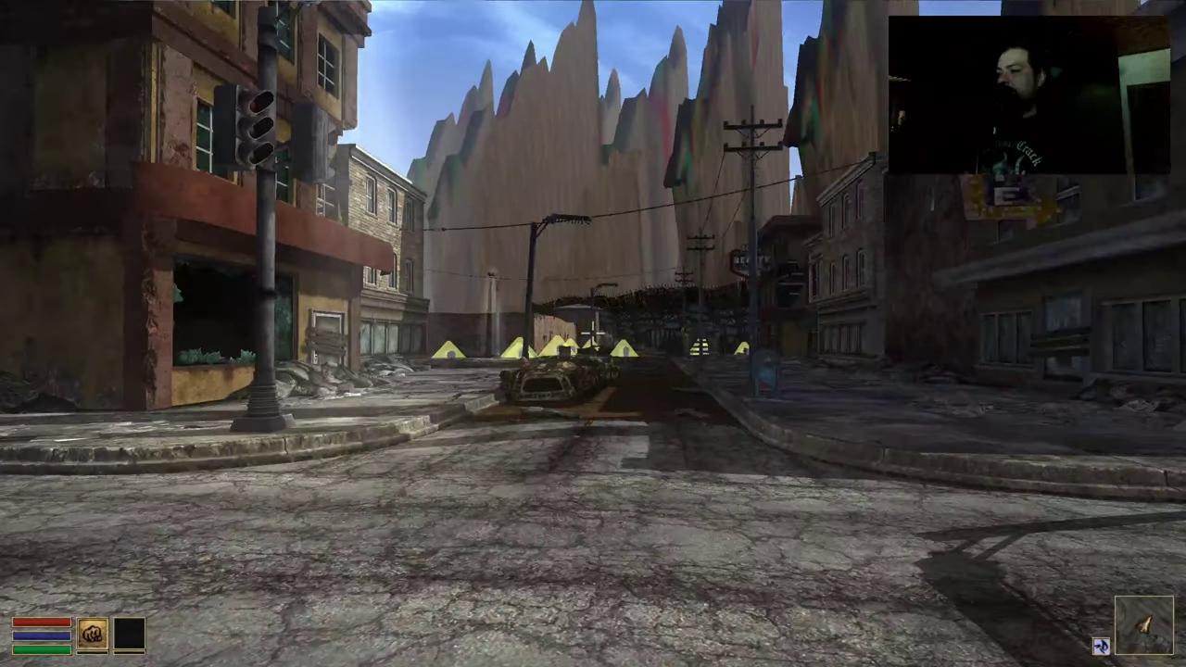
key("w")
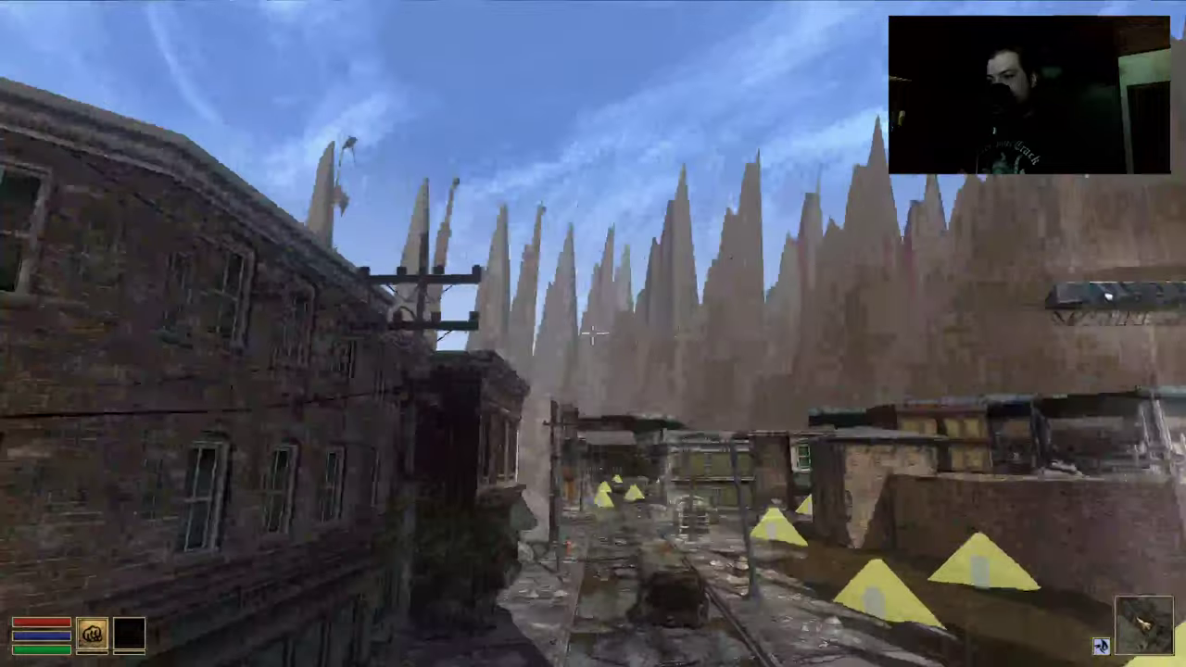
key("w")
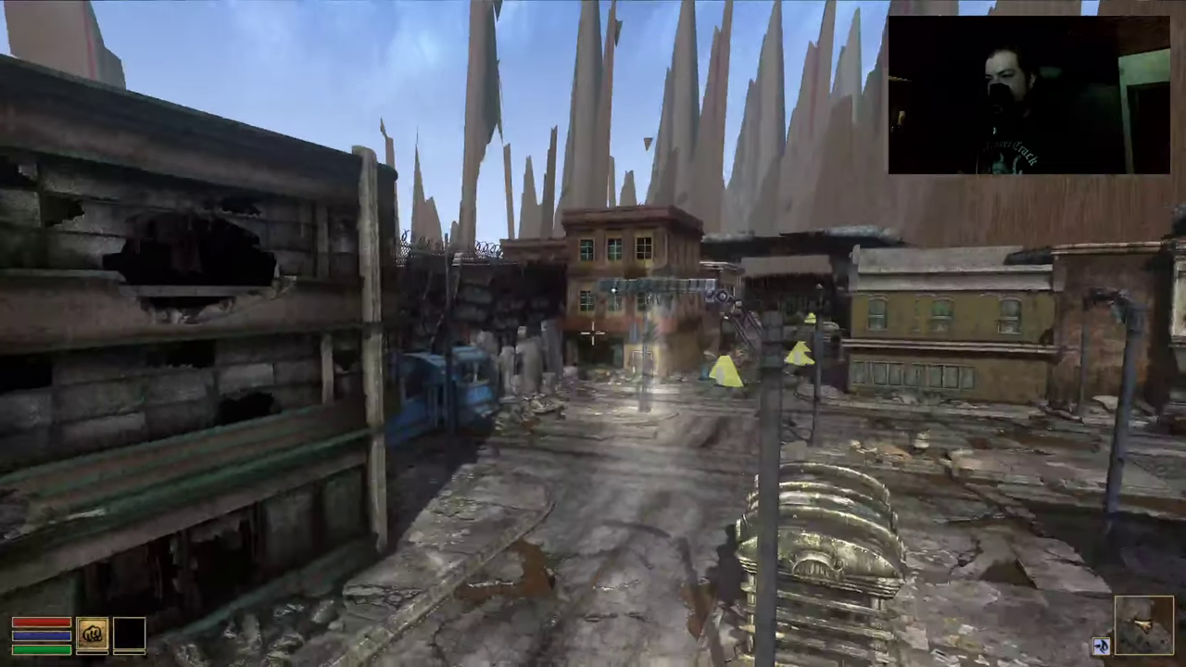
key("w")
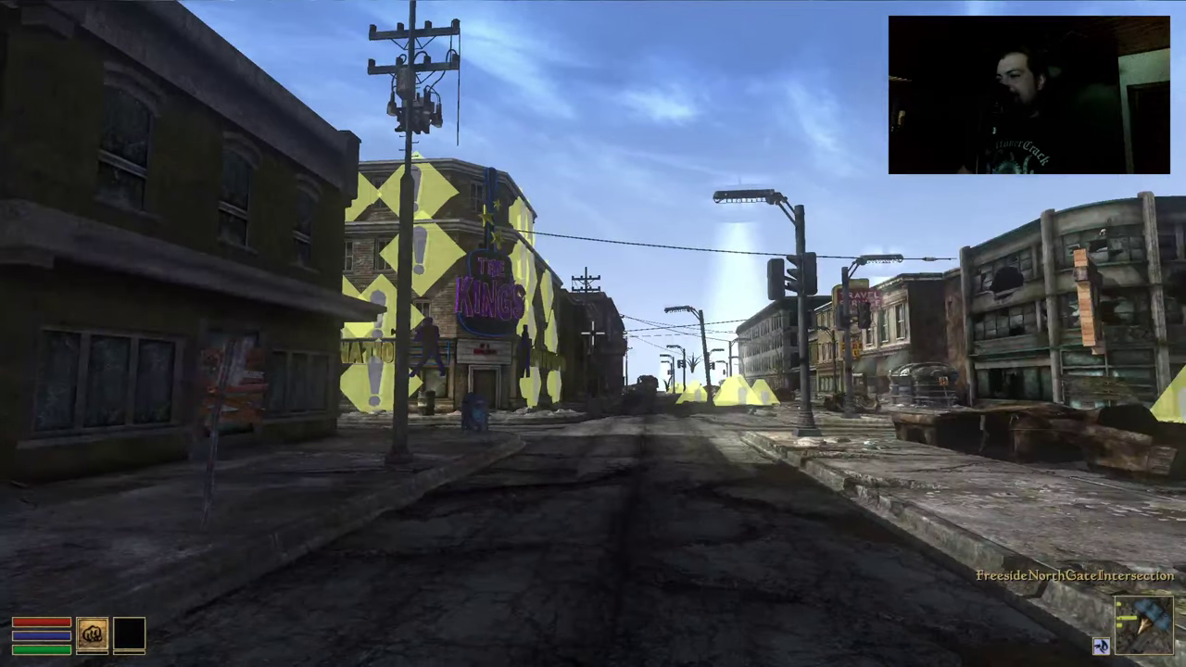
Walk down Freeside to the Travel Service building at Kings Corner and open the console
key("w")
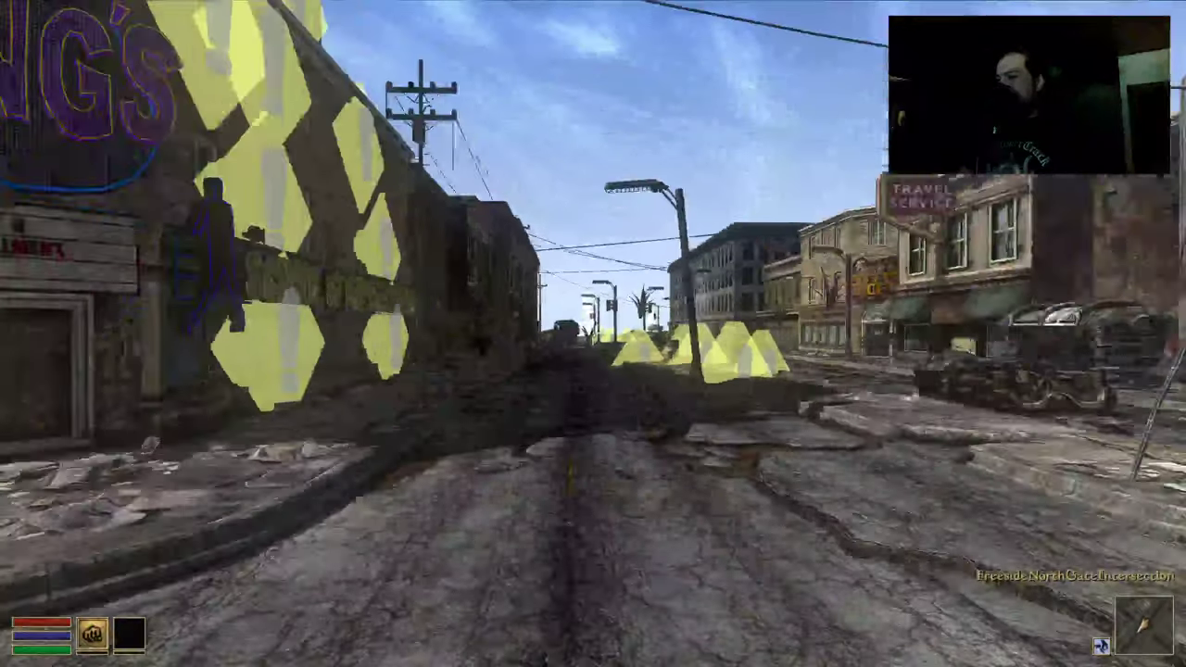
key("w")
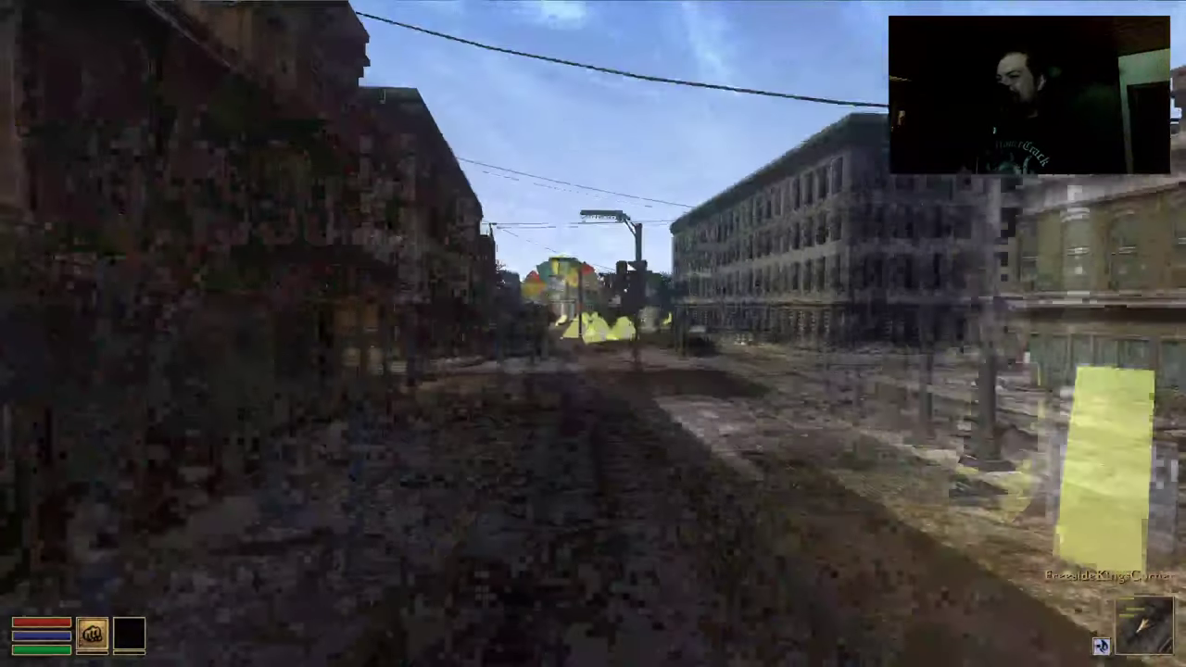
key("w")
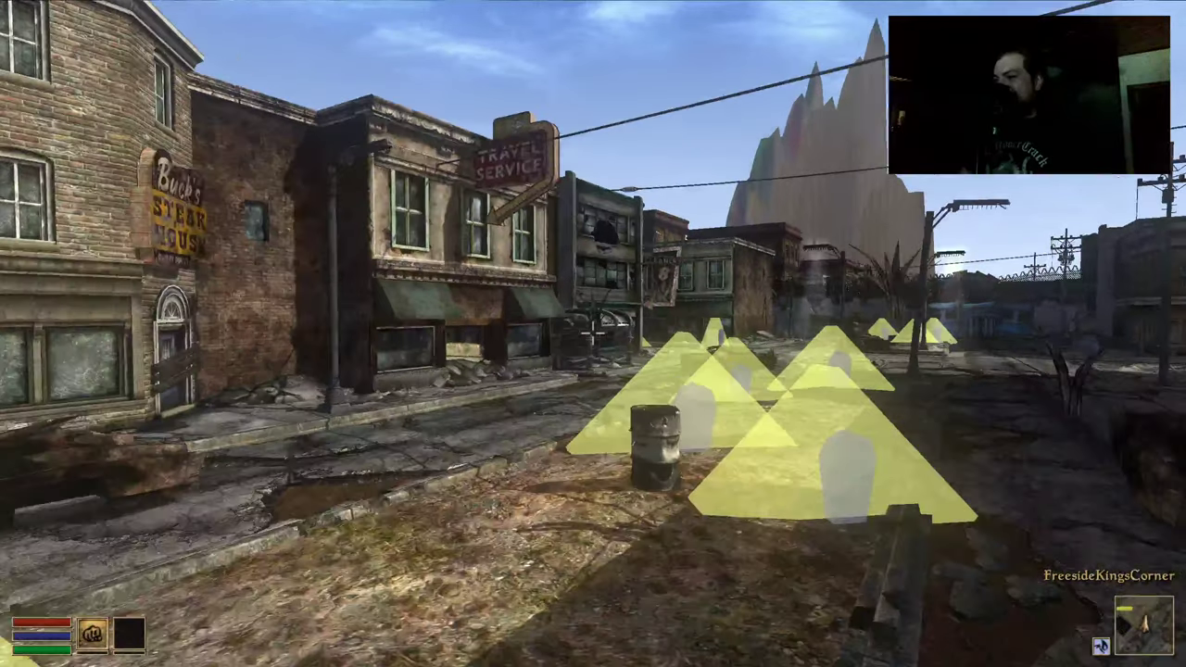
key("w")
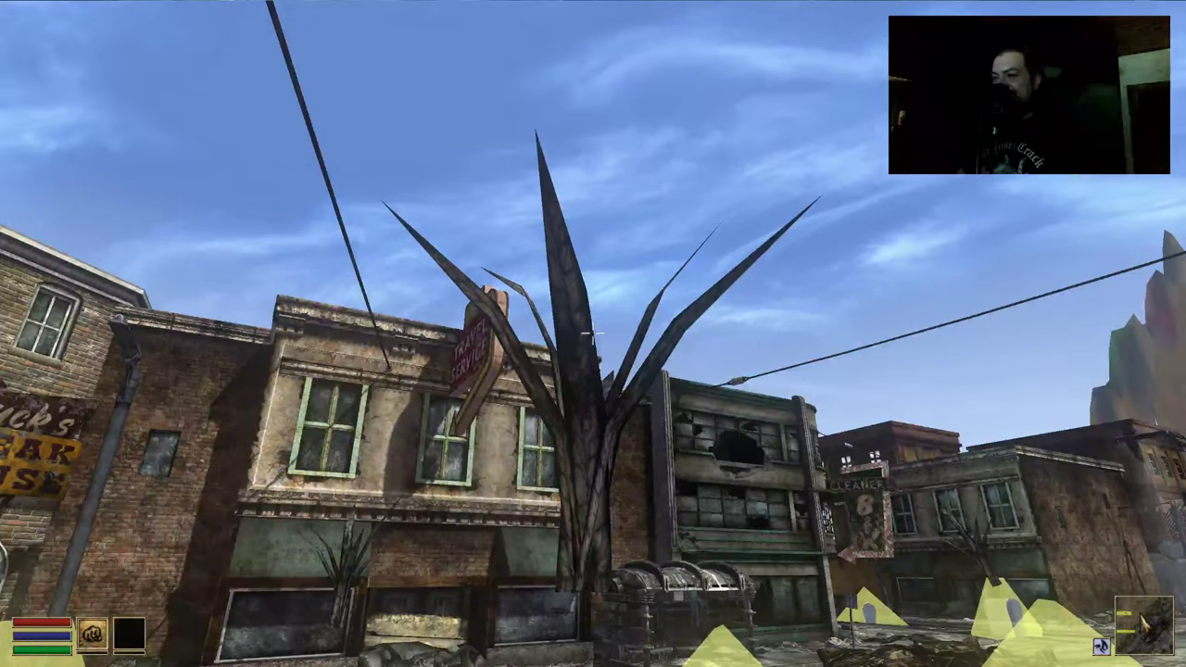
key("grave")
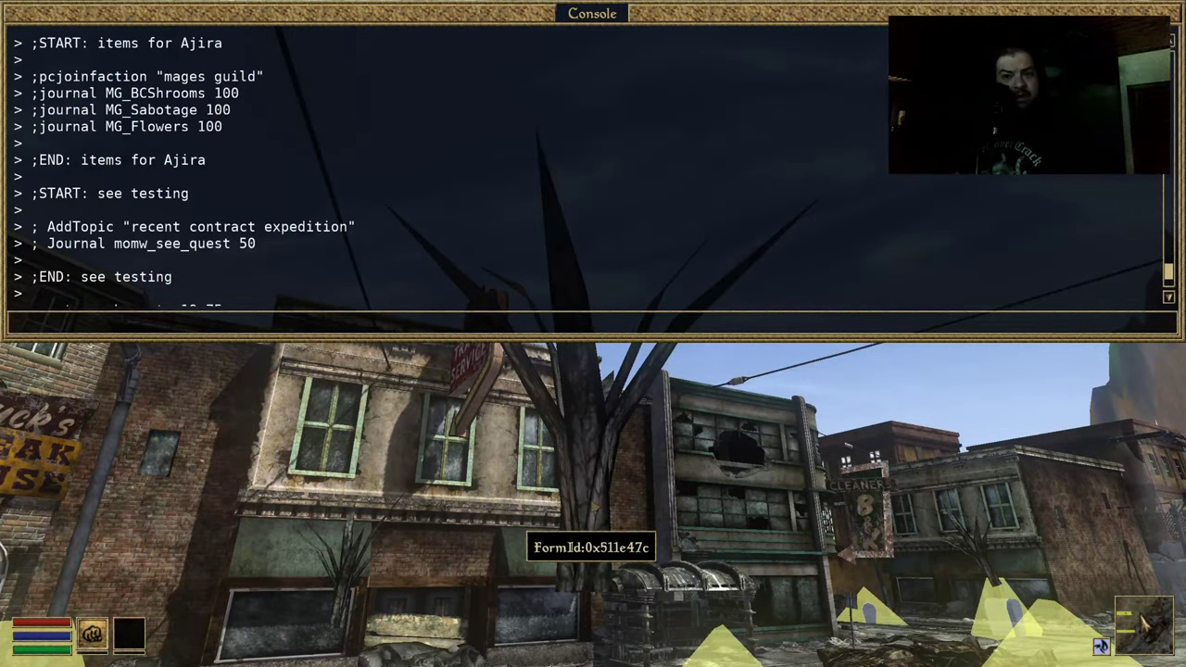
Target the building and run 'ori' to print its model and texture info, then close the console
left_click(593, 519)
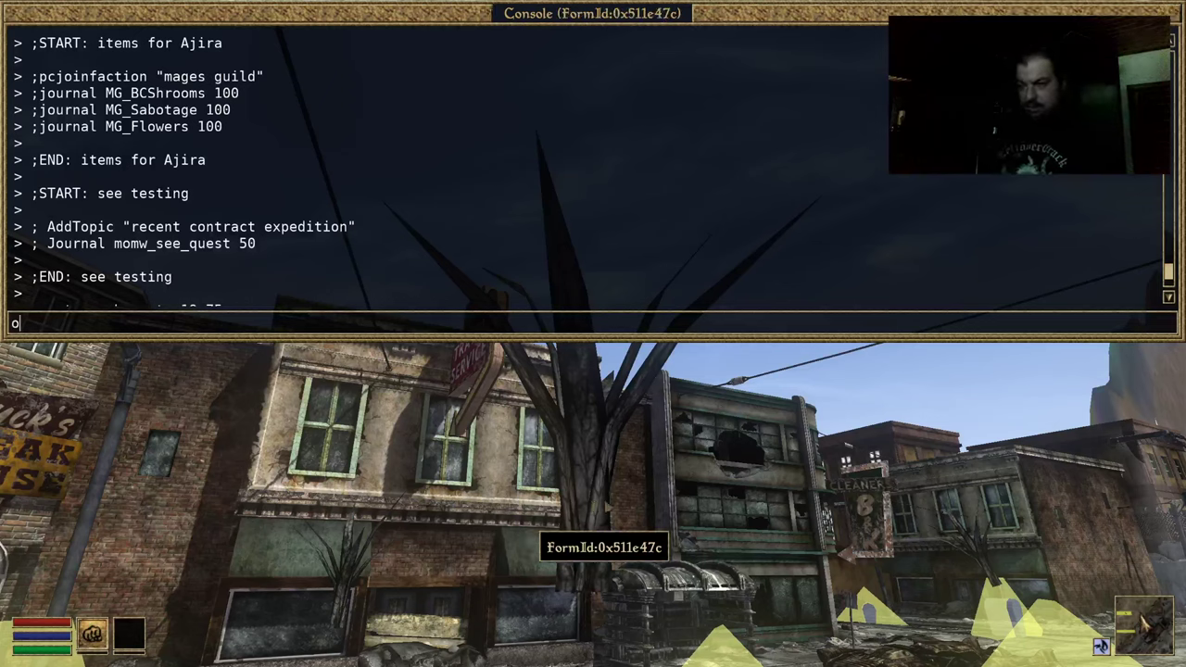
type("ori")
key("Return")
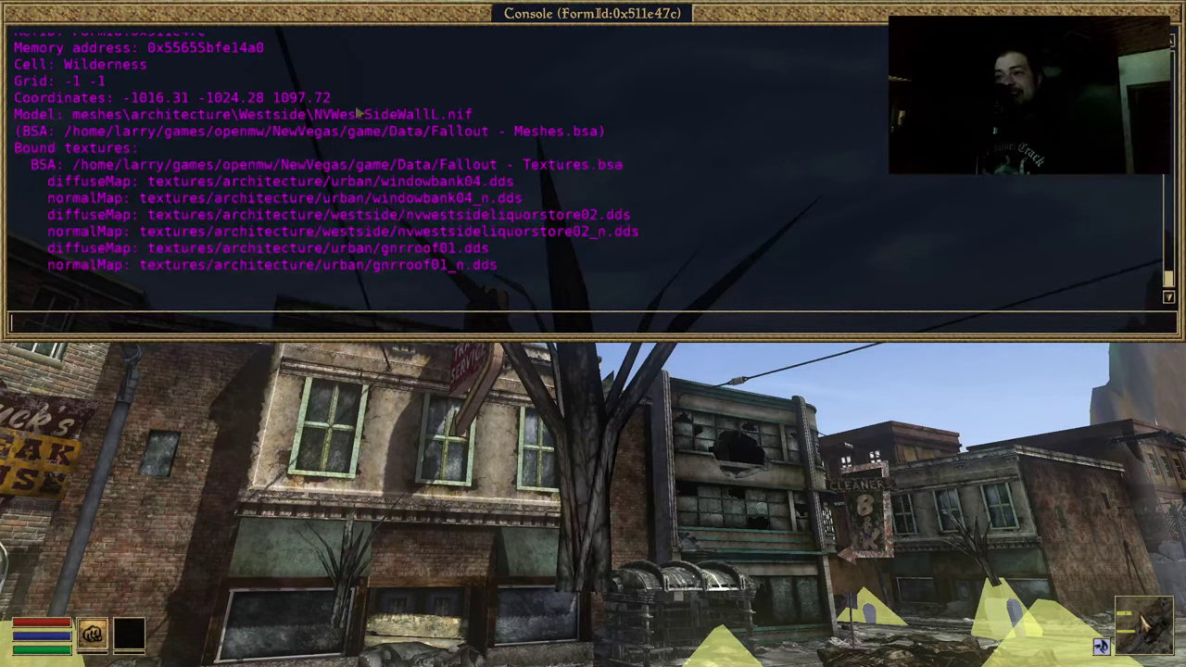
key("grave")
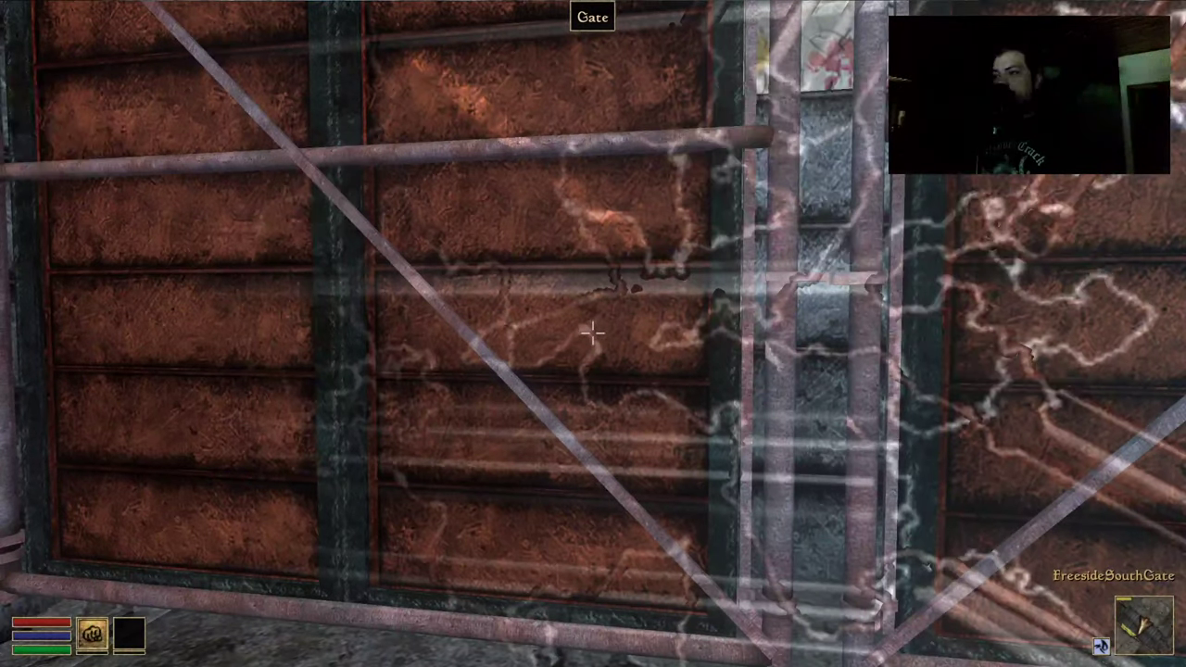
Enter the Strip through the south gate and walk past the Lucky 38 and Gomorrah
key("space")
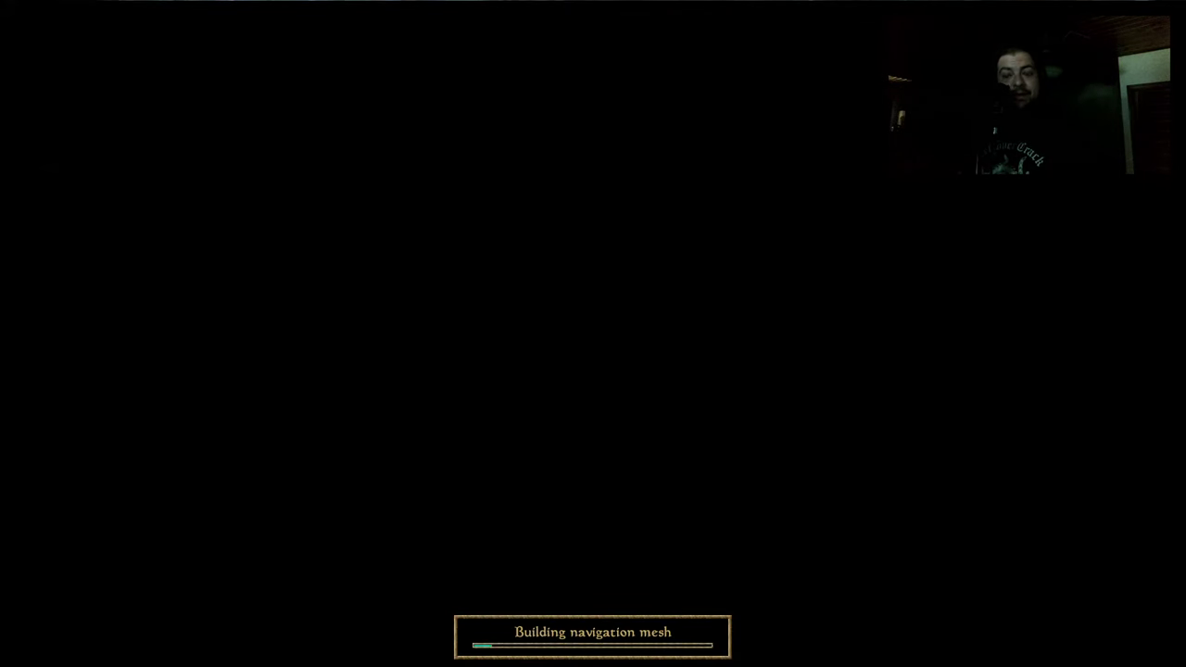
key("w")
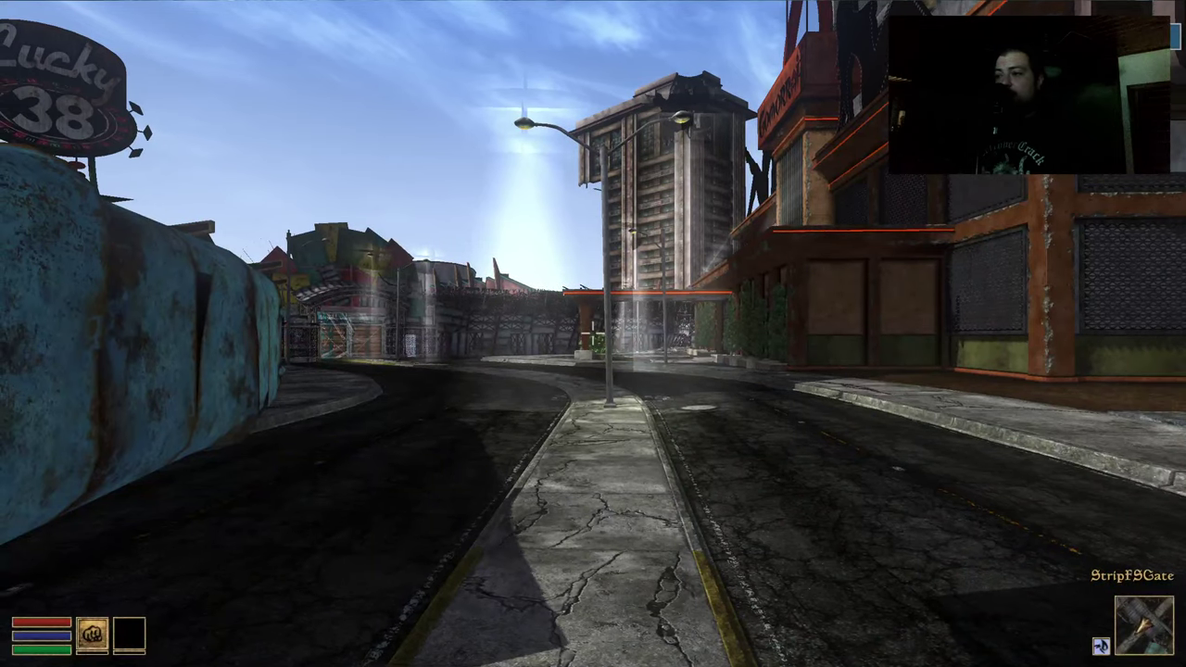
key("w")
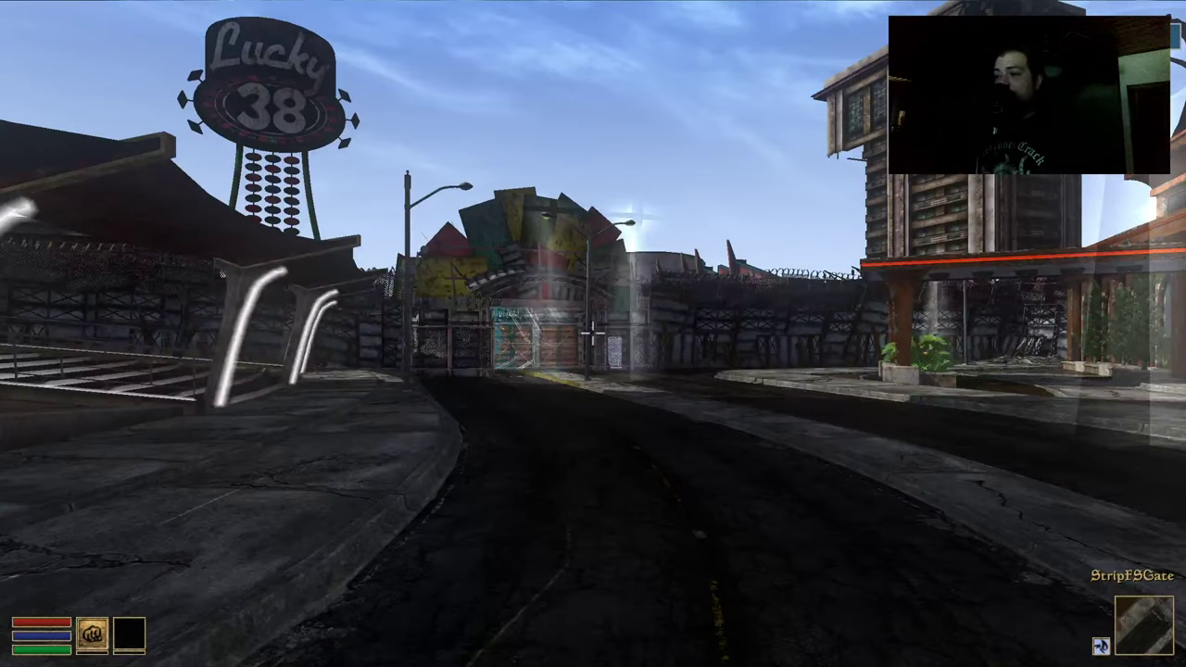
key("s")
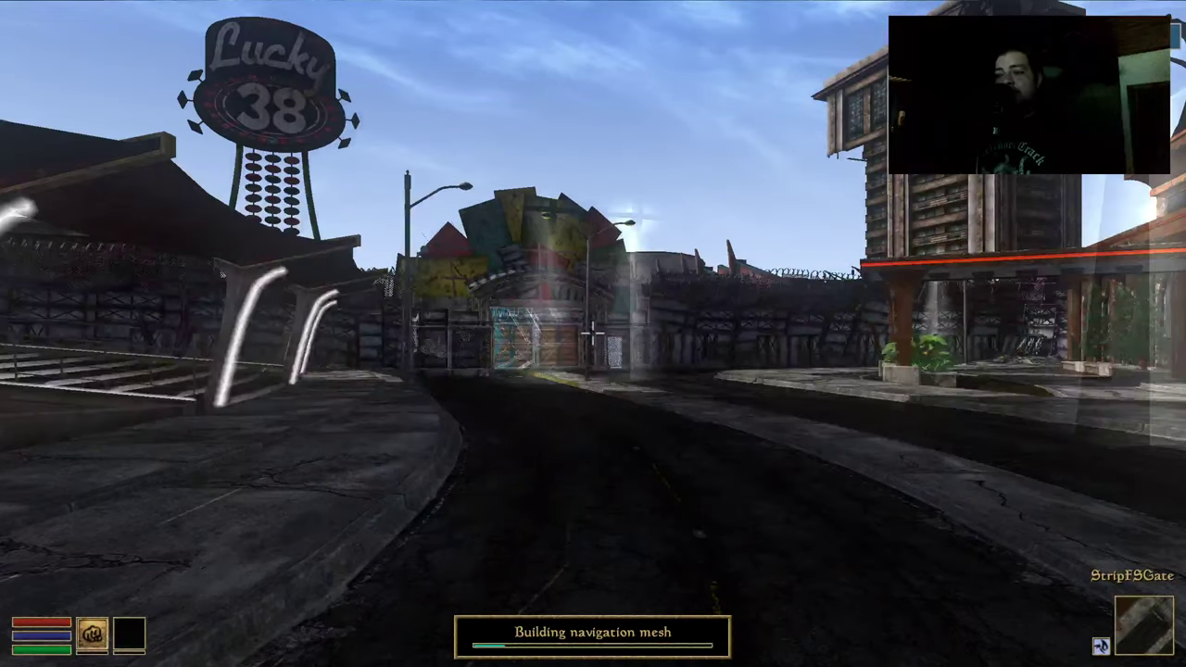
key("space")
key("w")
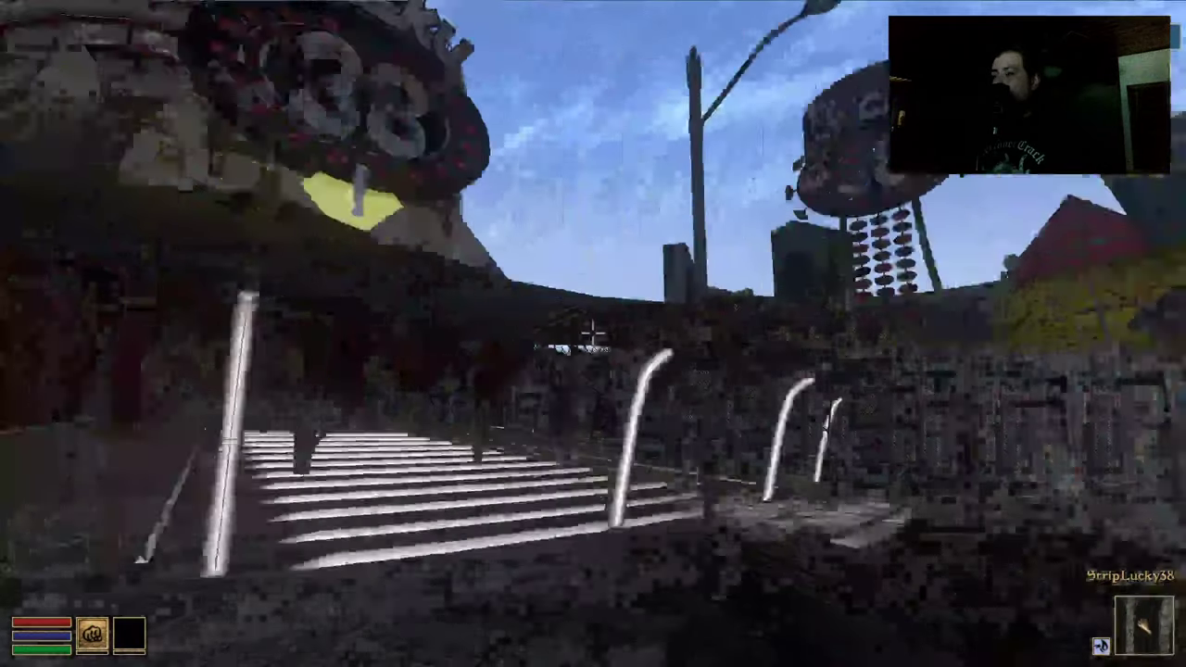
key("w")
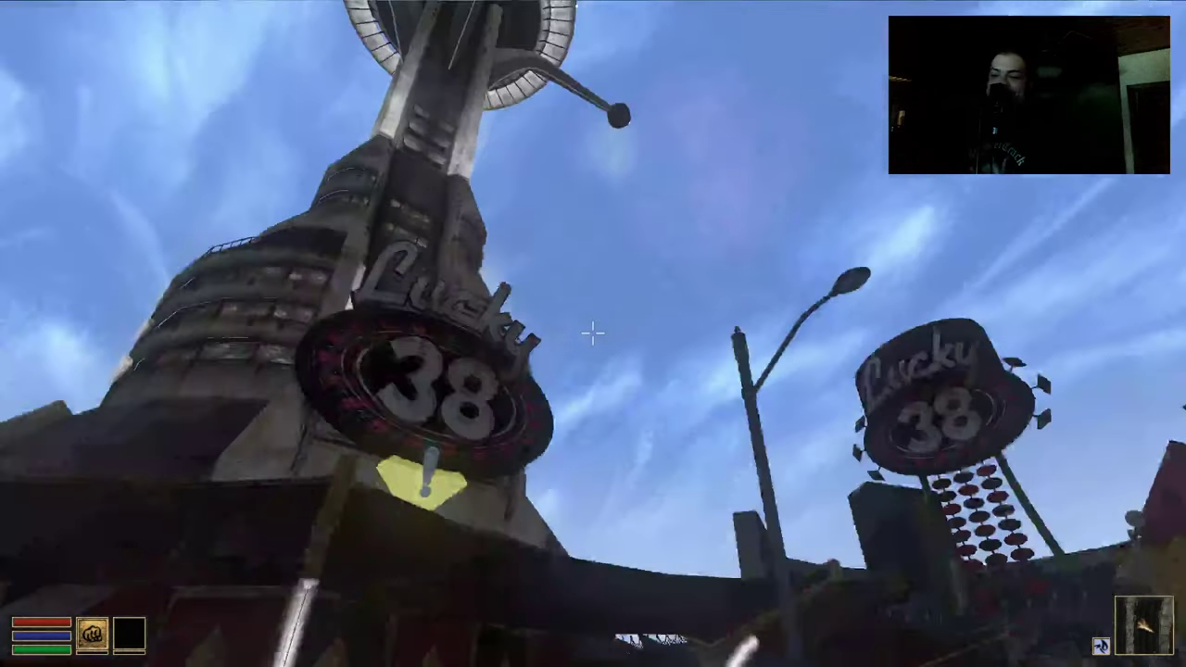
key("w")
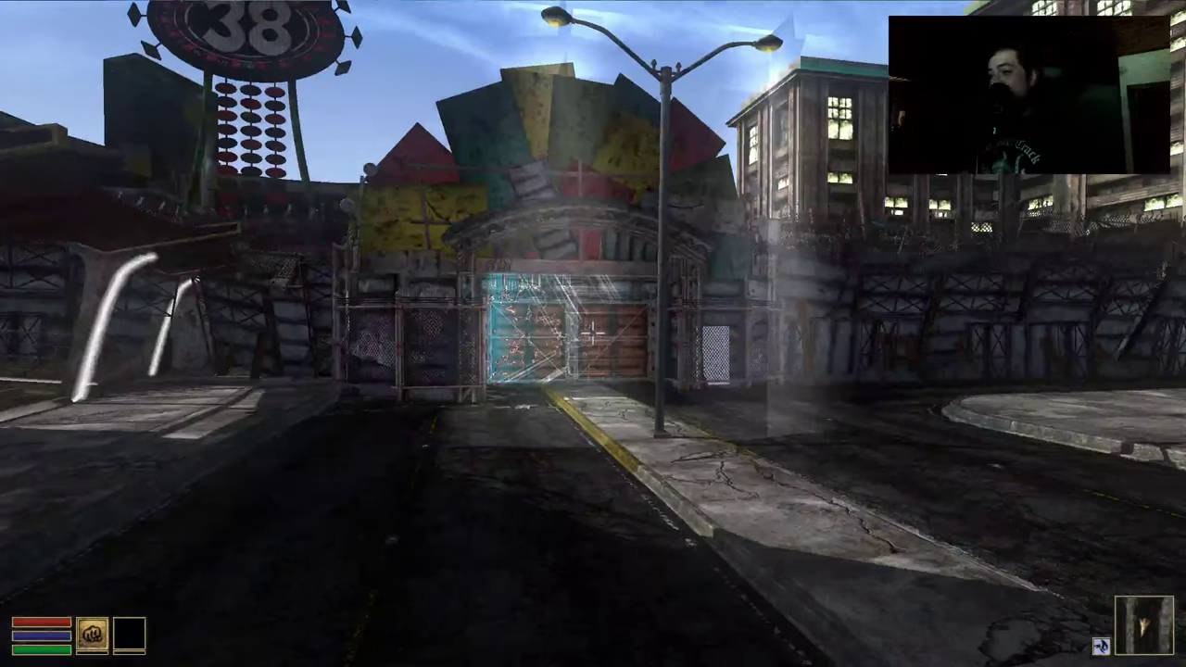
key("w")
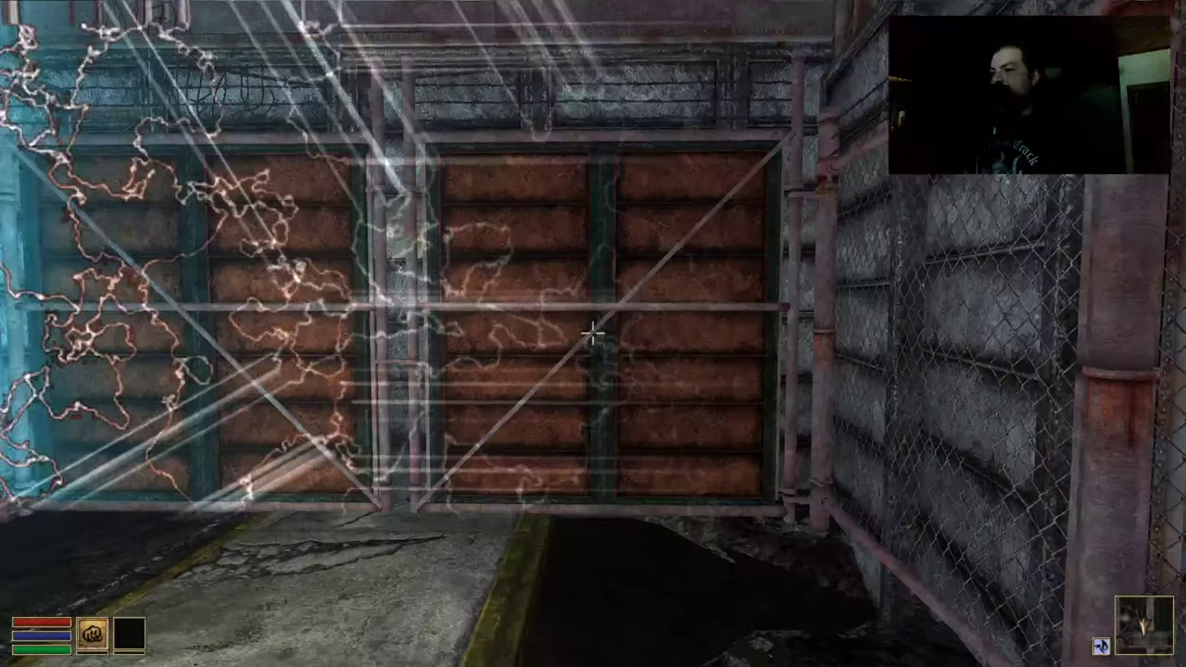
Fly high above the Strip's casino towers and bring up the game's main menu
key("w")
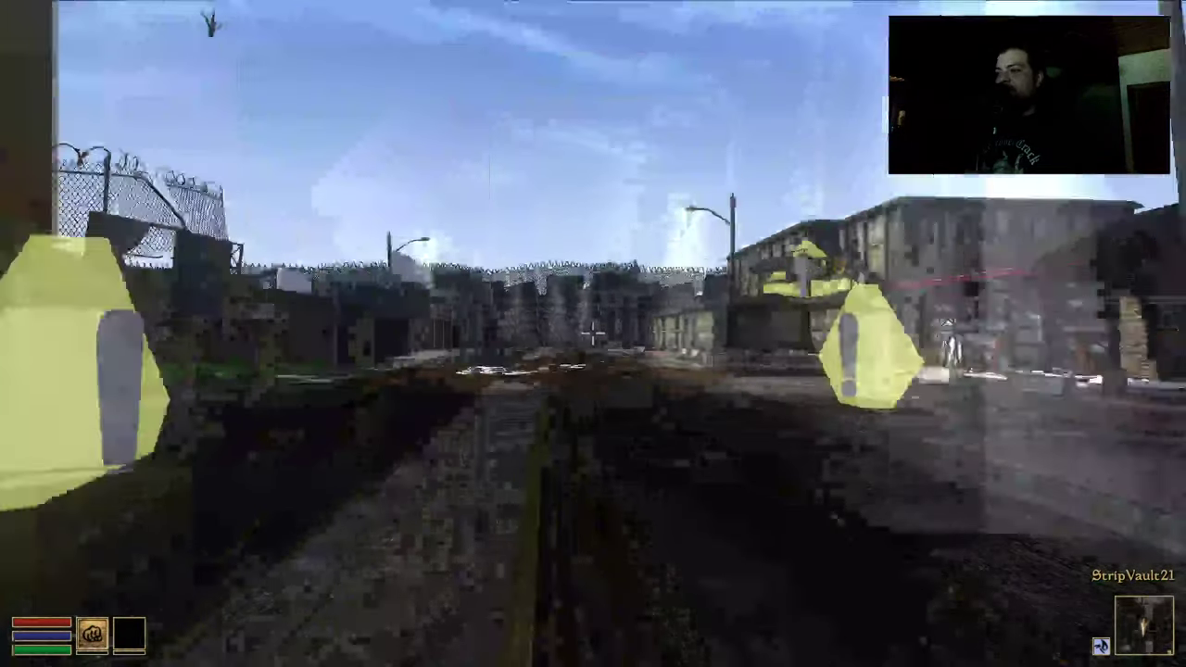
key("e")
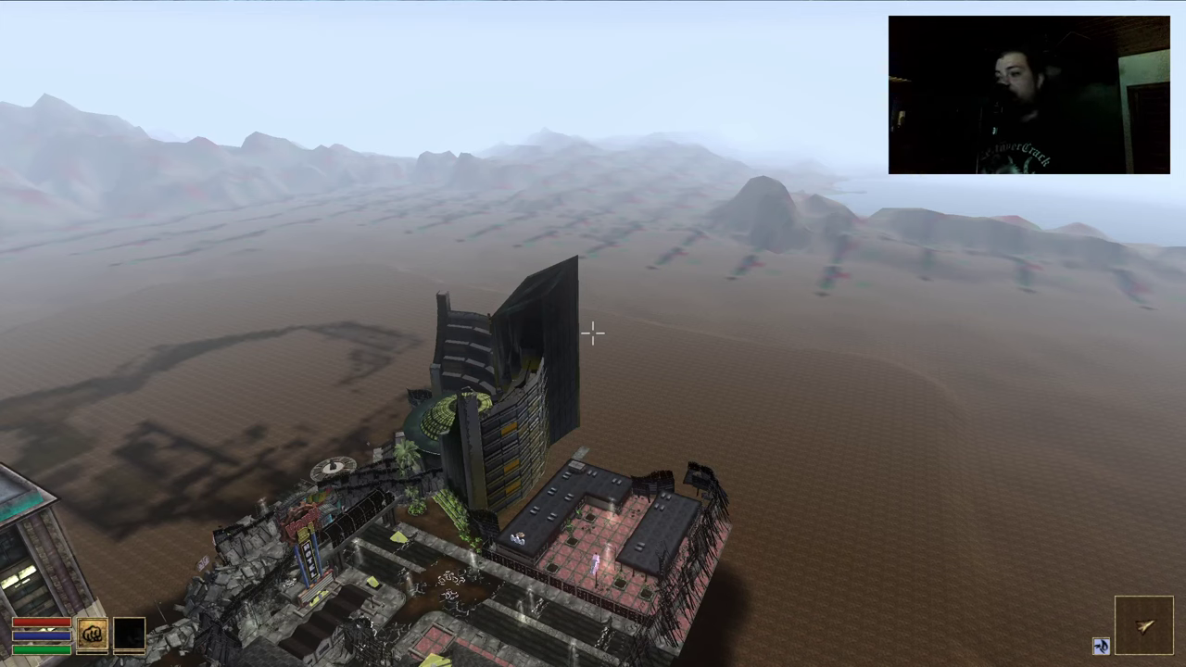
key("Escape")
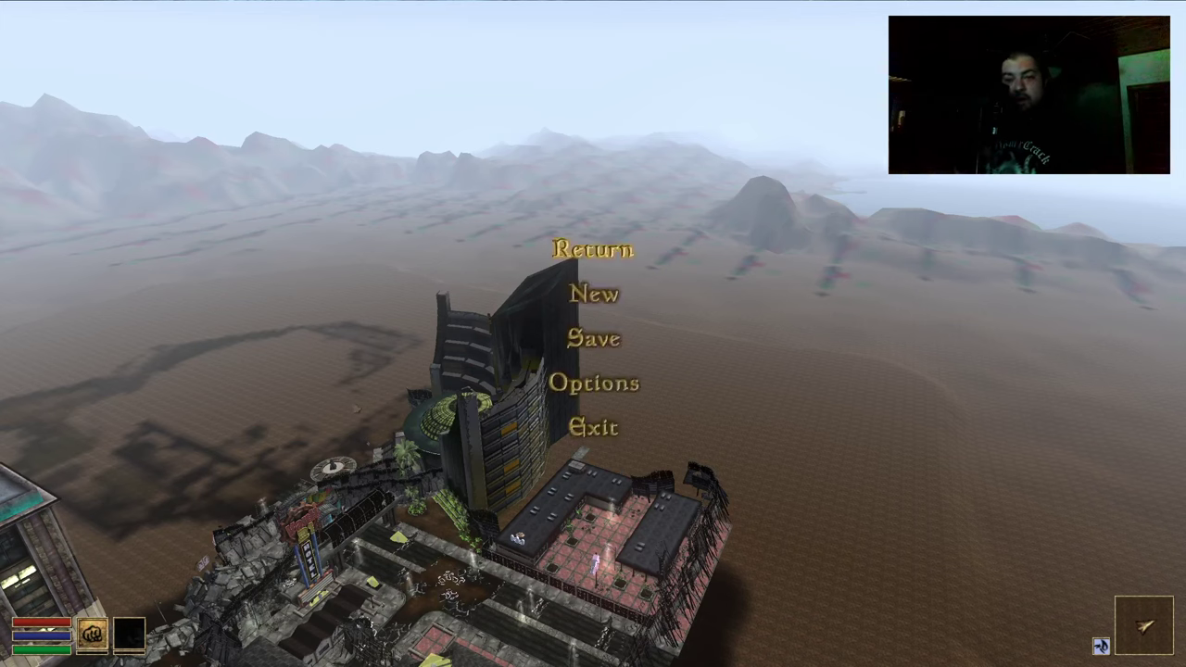
Choose Exit in the main menu and confirm Yes in the Quit Morrowind? dialog
left_click(605, 429)
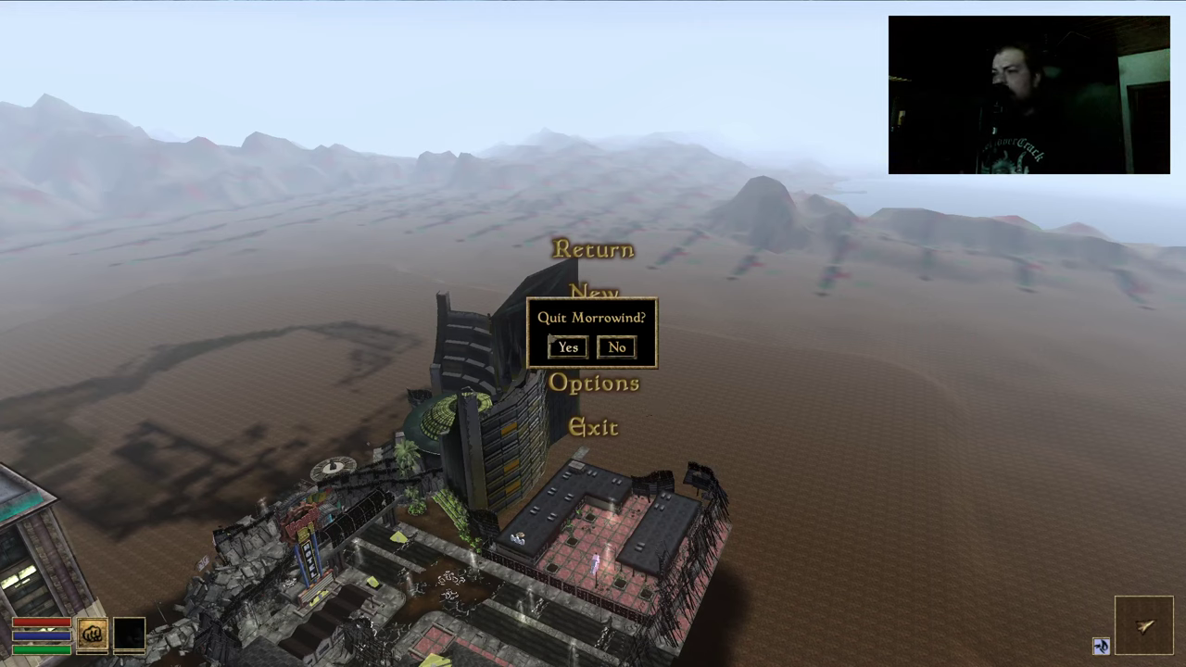
left_click(568, 347)
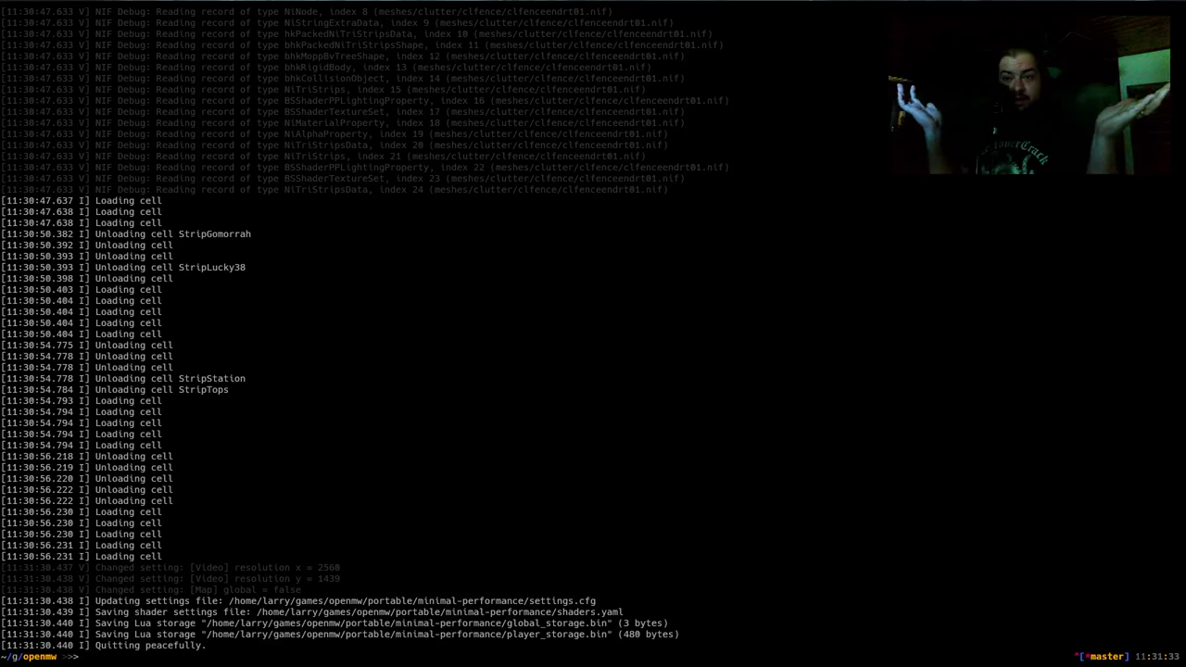
In Emacs, tick the TES4+TES5 support item, strike through Load New Vegas, and start a sub-item
key("alt+Tab")
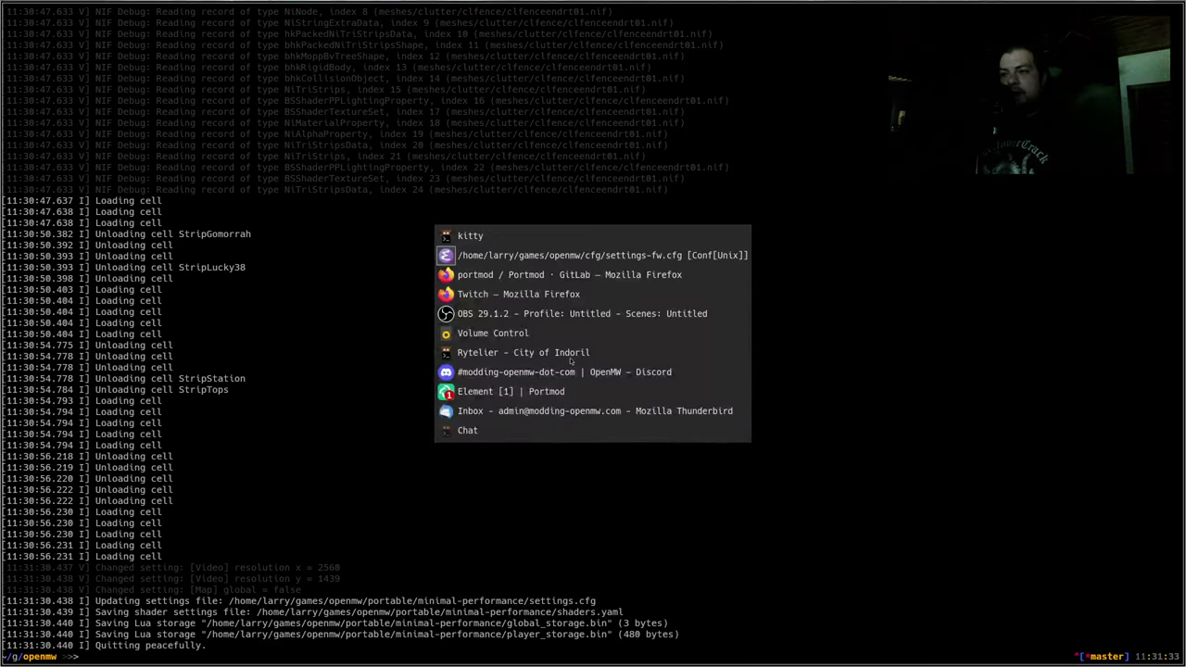
key("Return")
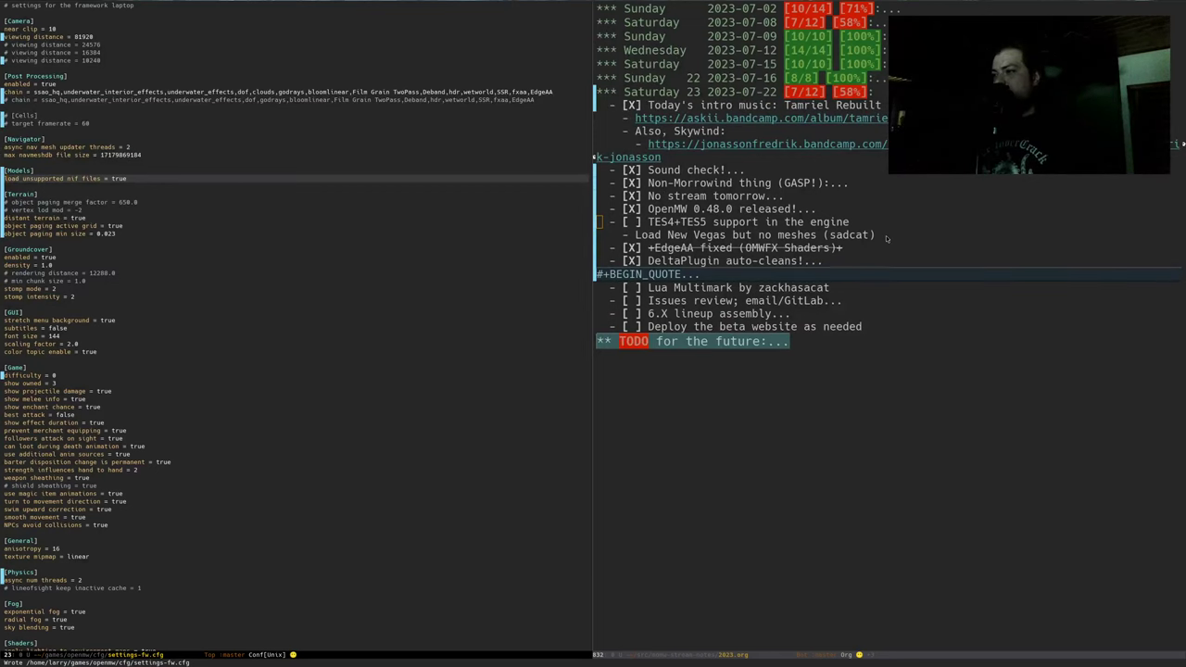
key("ctrl+x")
key("o")
key("ctrl+c")
key("ctrl+c")
key("Down")
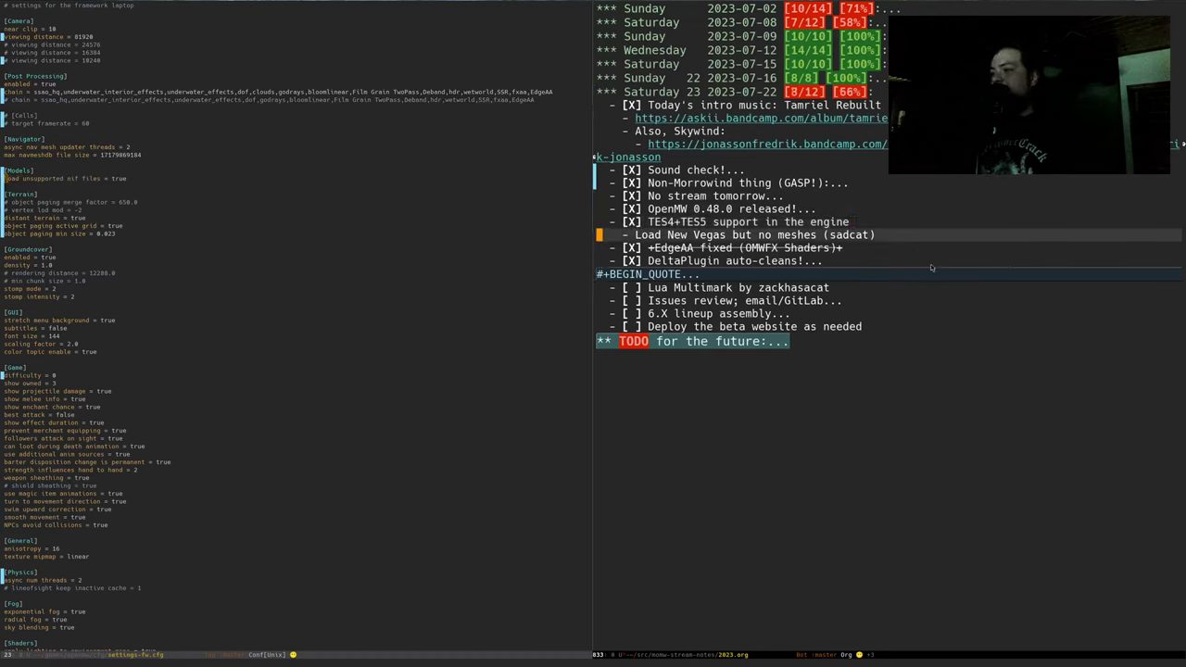
key("Right")
key("Right")
type("+")
key("ctrl+e")
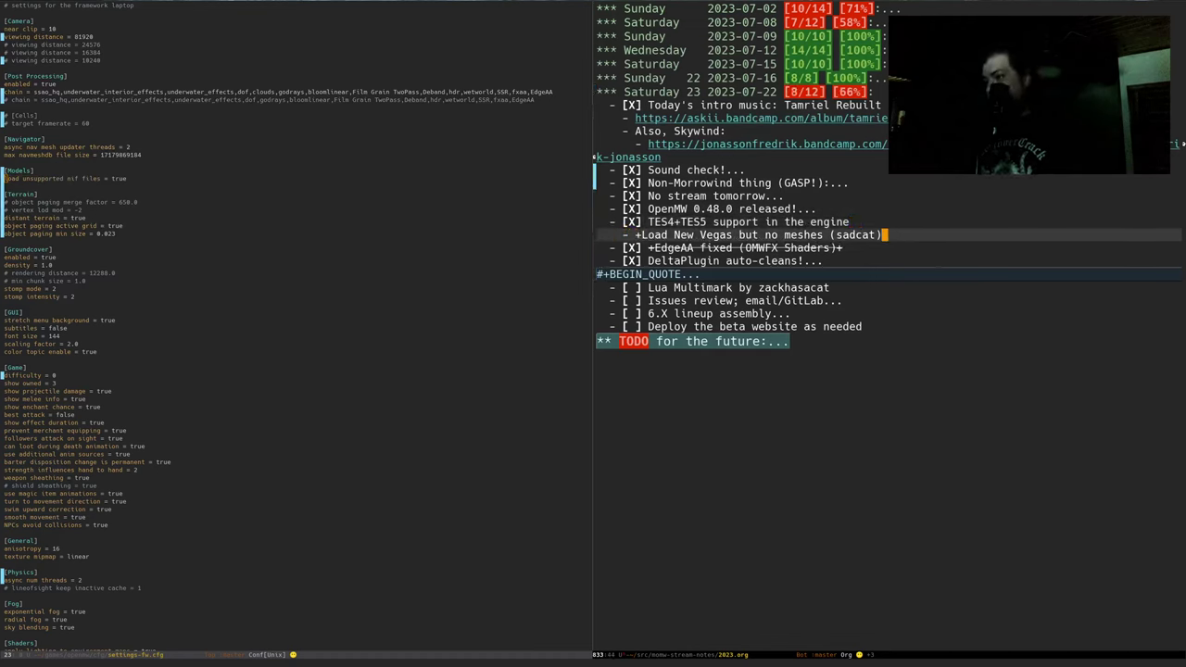
type("+")
key("Return")
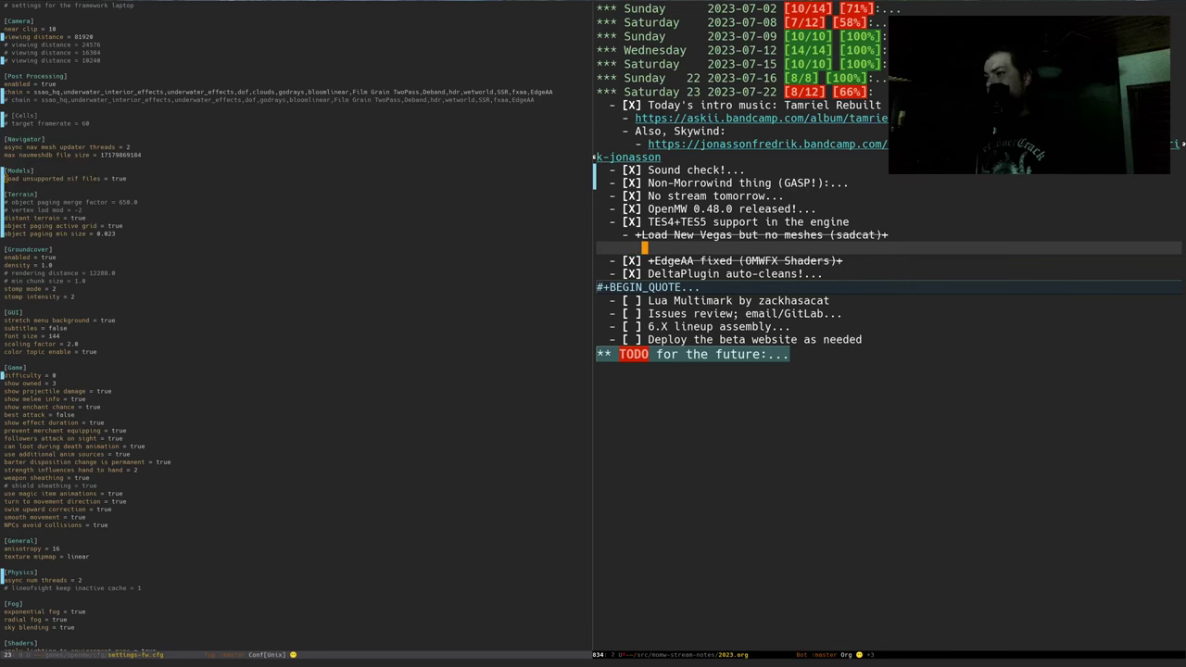
type("-")
Copy the load unsupported nif files line from settings-fw.cfg into the note under =[Meshes]=
key("ctrl+x")
key("o")
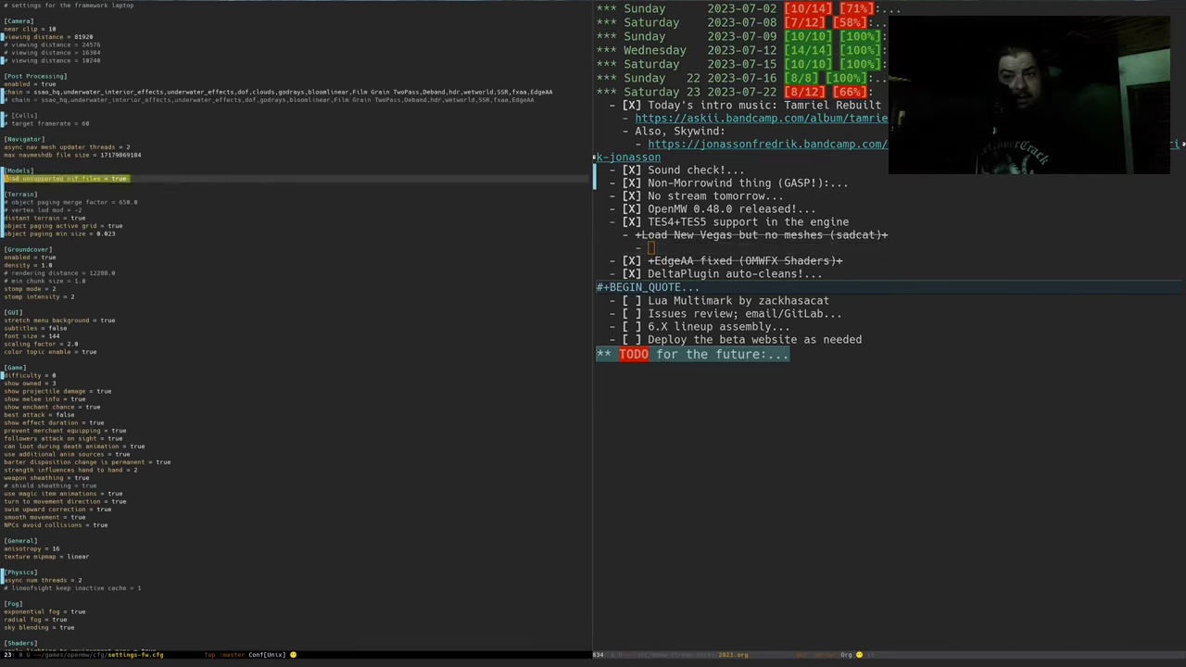
key("ctrl+space")
key("ctrl+e")
key("alt+w")
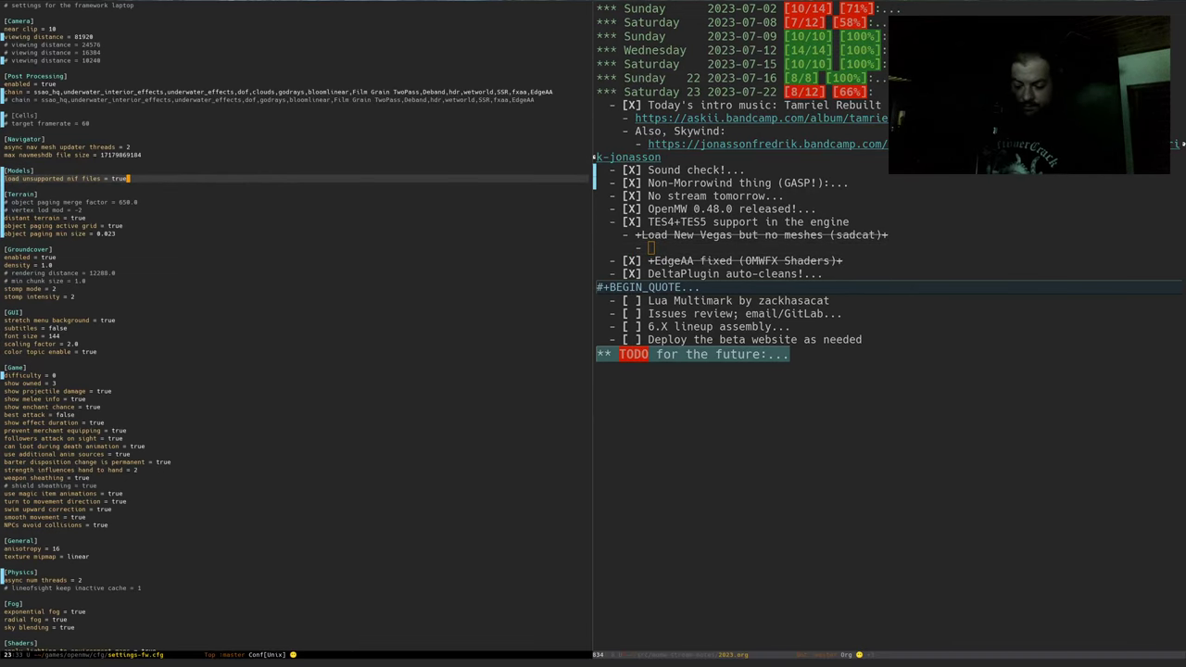
key("ctrl+x")
type("o")
type("=")
key("ctrl+y")
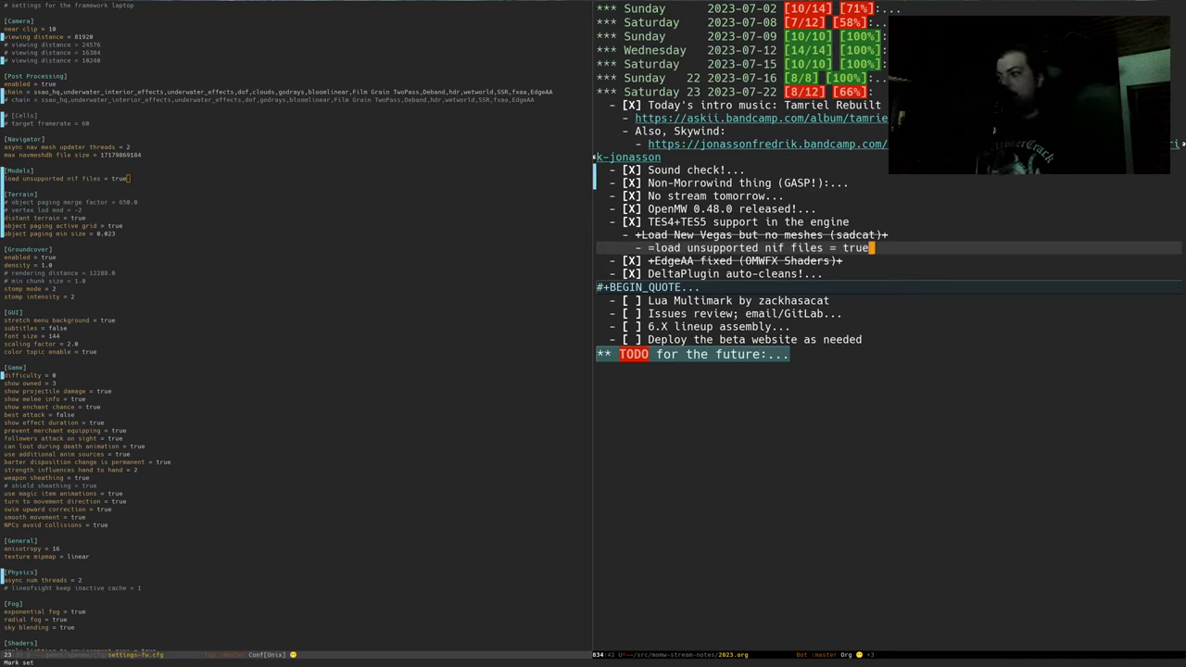
type("= under =[Me")
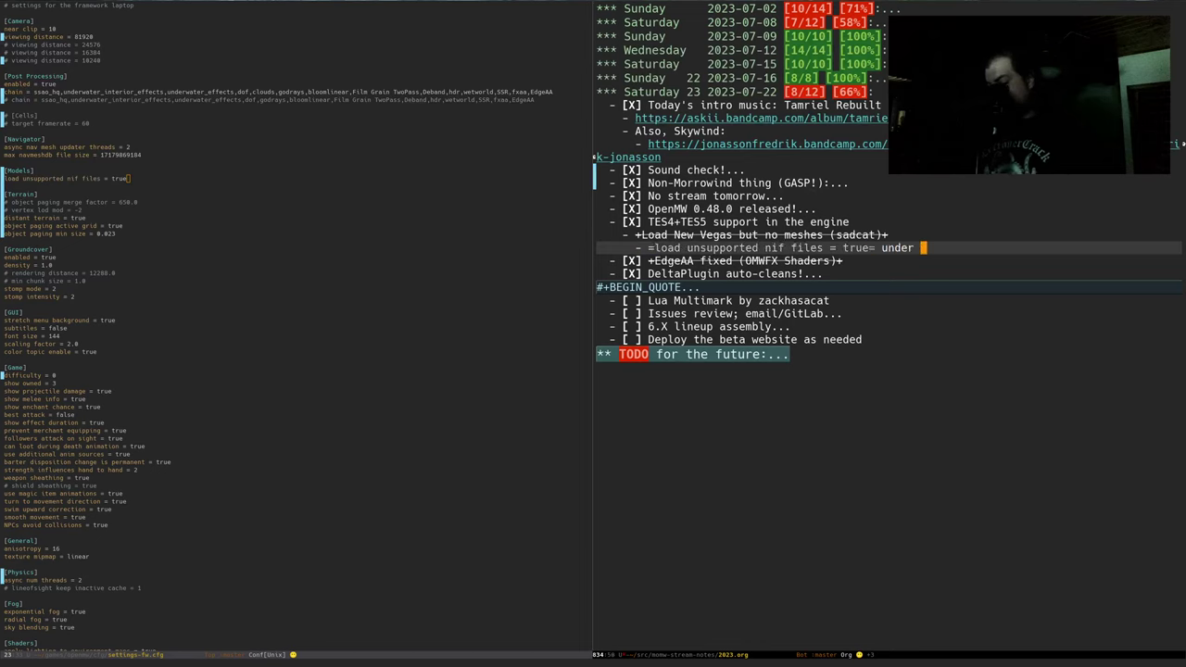
type("shes")
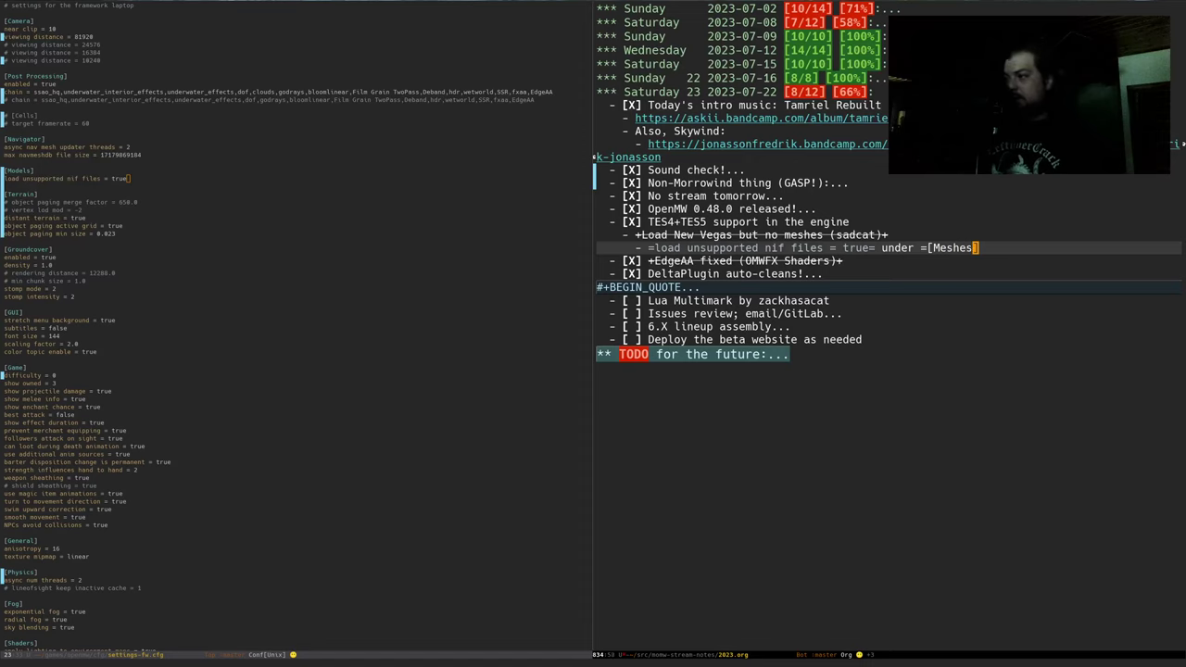
type("]=")
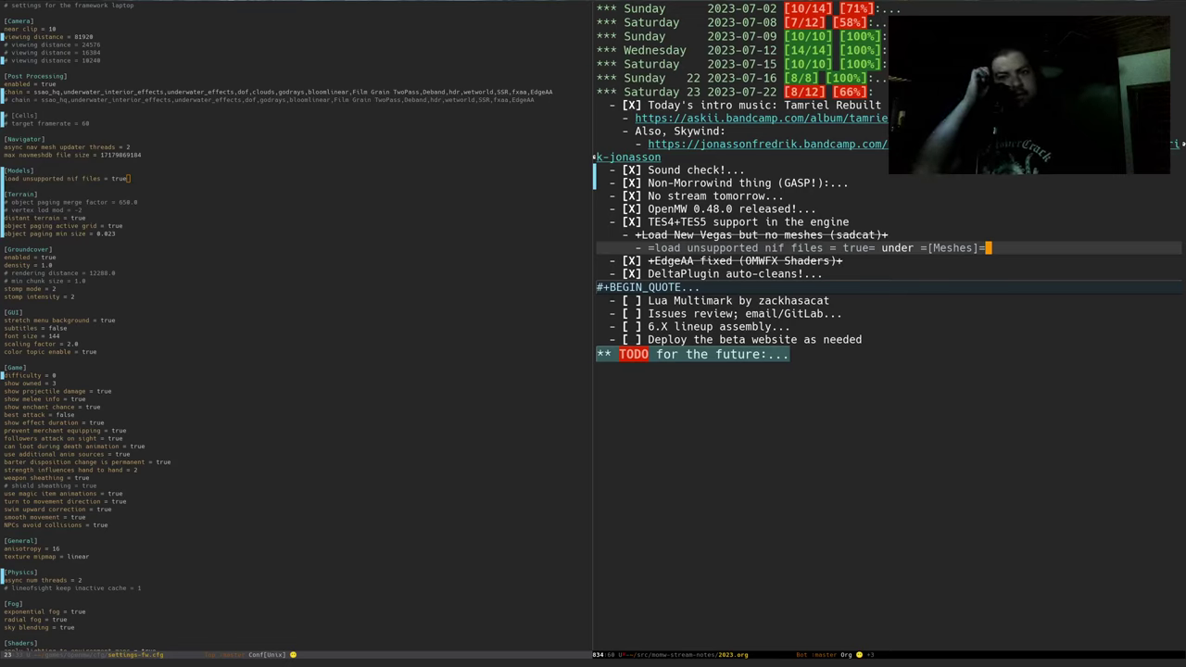
Move focus to the settings-fw.cfg pane and bring the kitty terminal to the front
key("ctrl+x")
key("o")
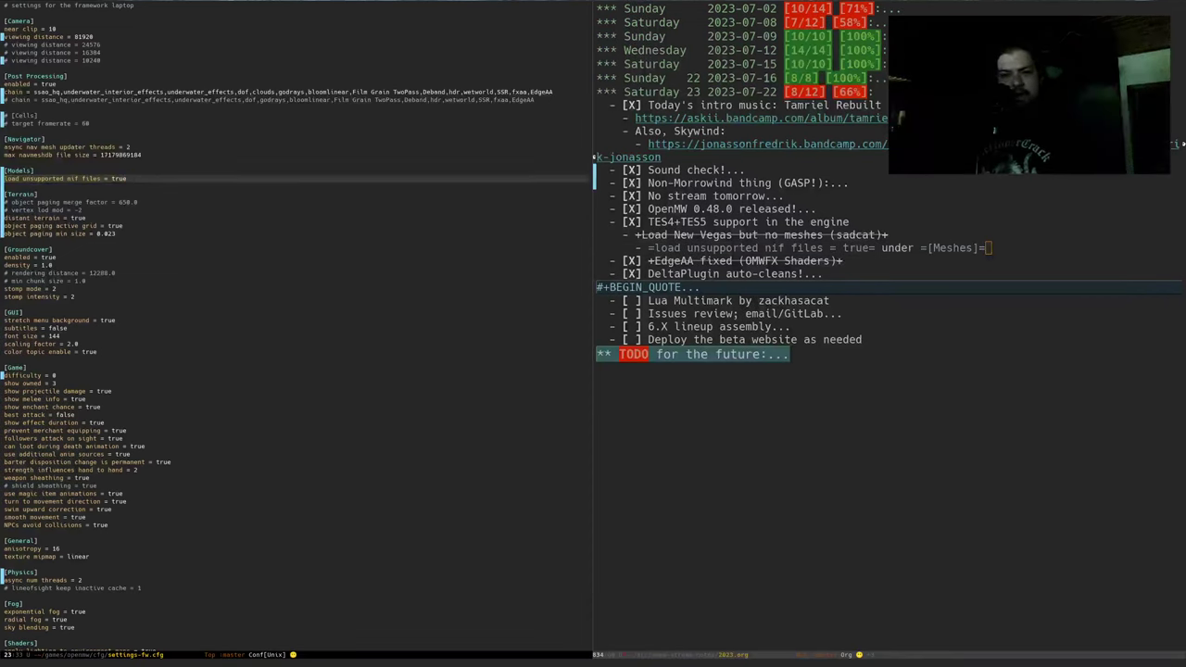
key("alt+Tab")
key("Return")
List ~/games/WinePrefixes/fallout3/drive_c/game/Data, copy that path, and return to Emacs
type("ls ")
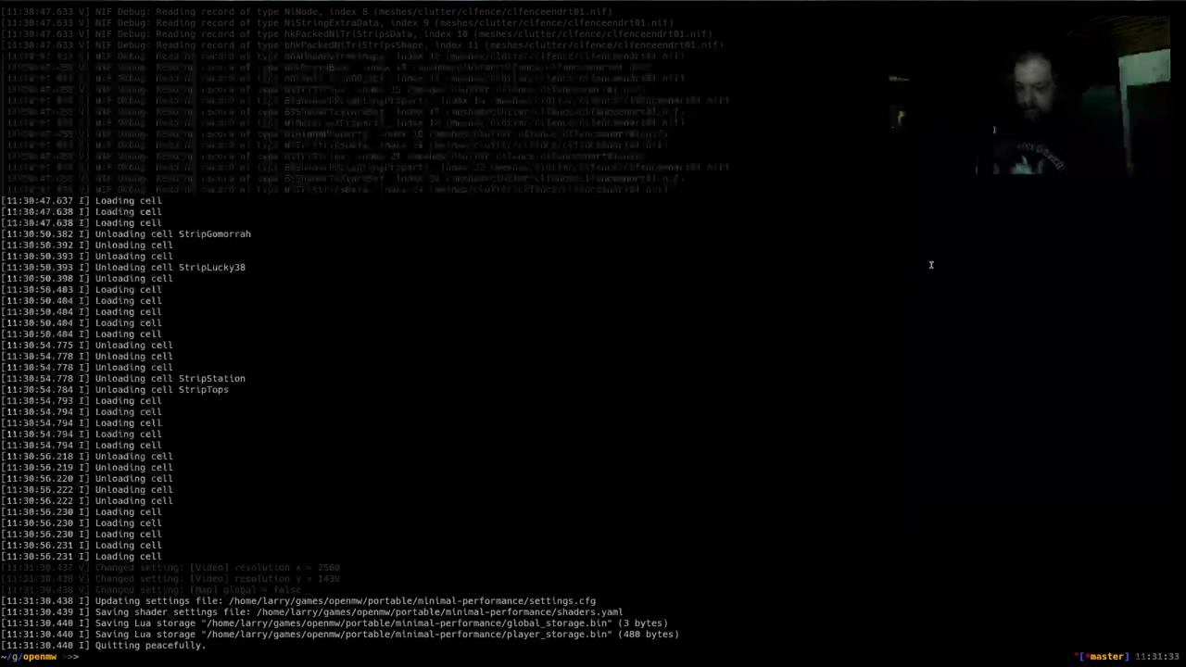
type("~/games/Wine")
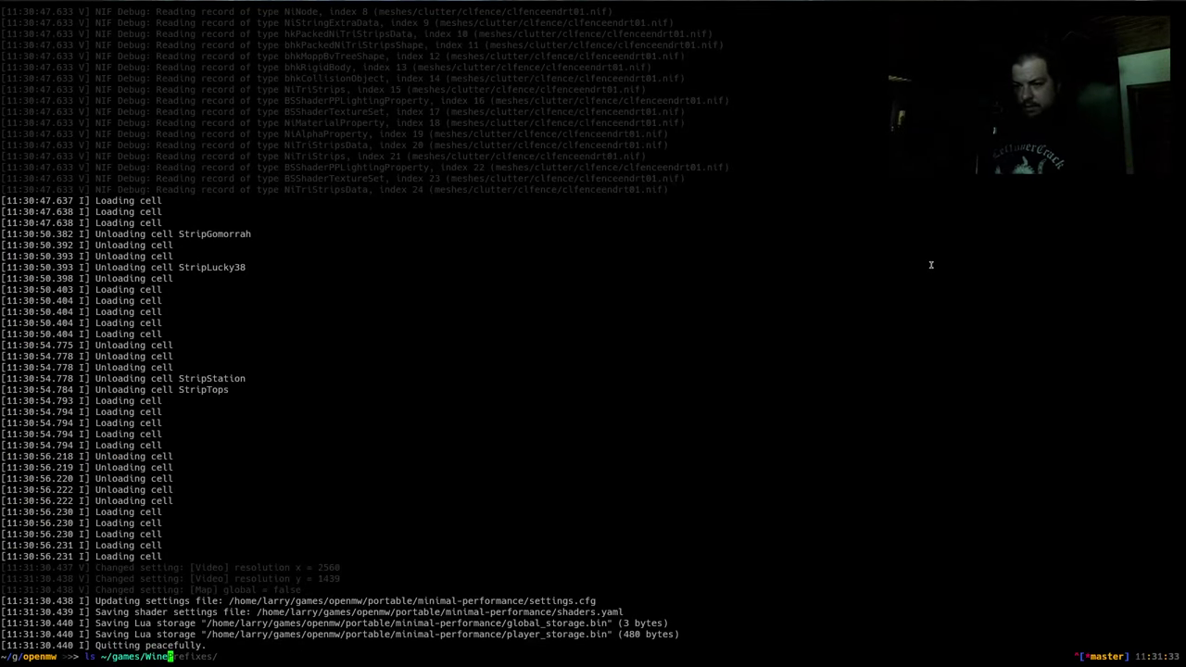
type("Prefixes/fallout3/drive_c/game/DD")
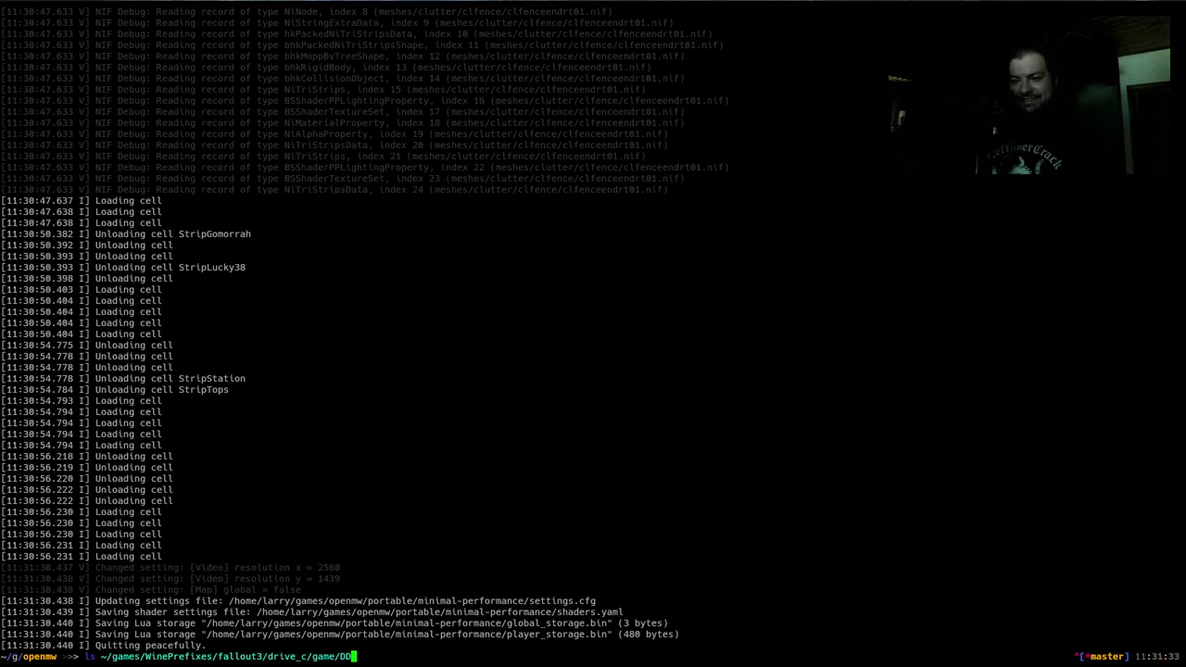
key("BackSpace")
type("ata")
key("Return")
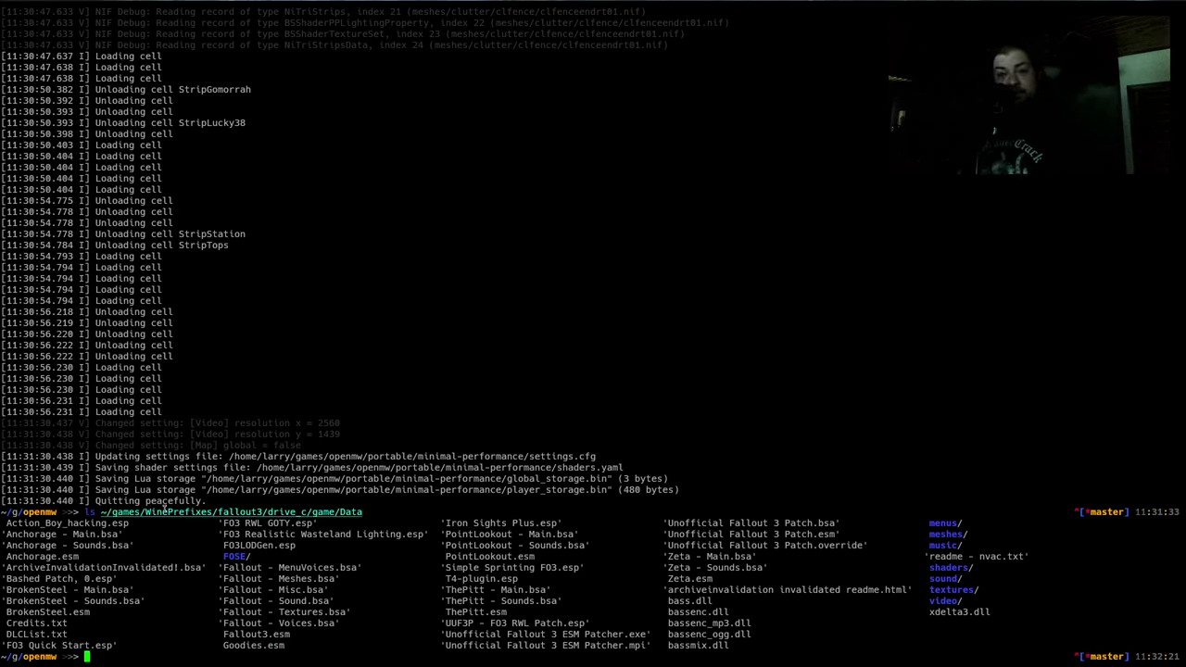
double_click(141, 514)
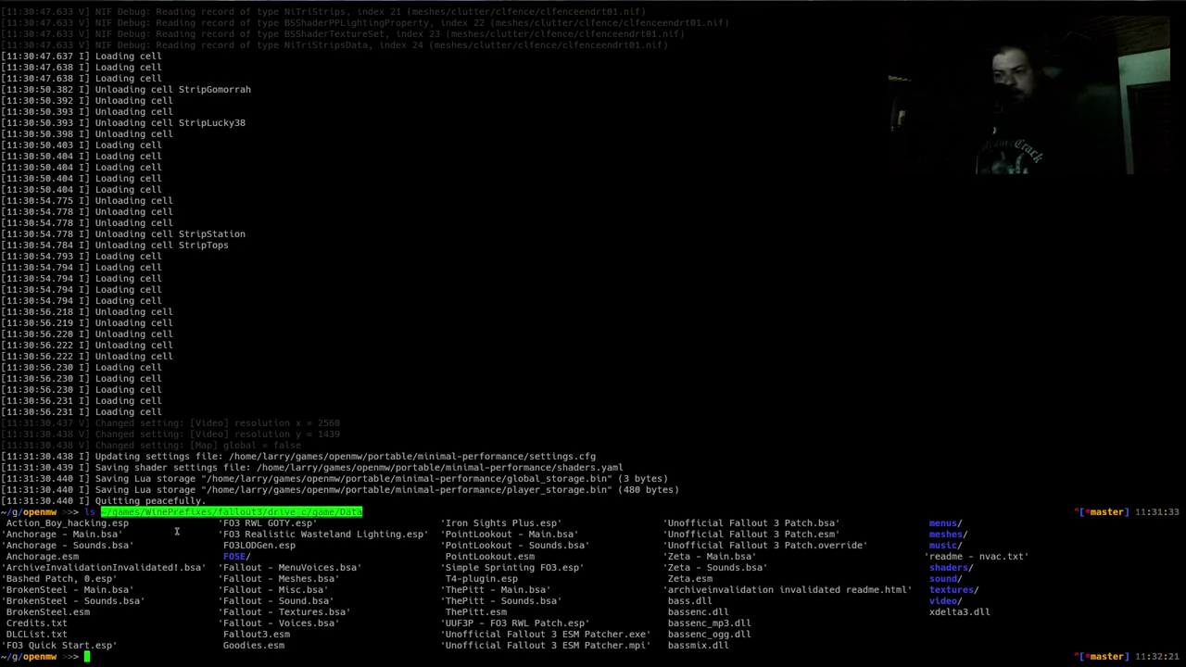
key("alt+Tab")
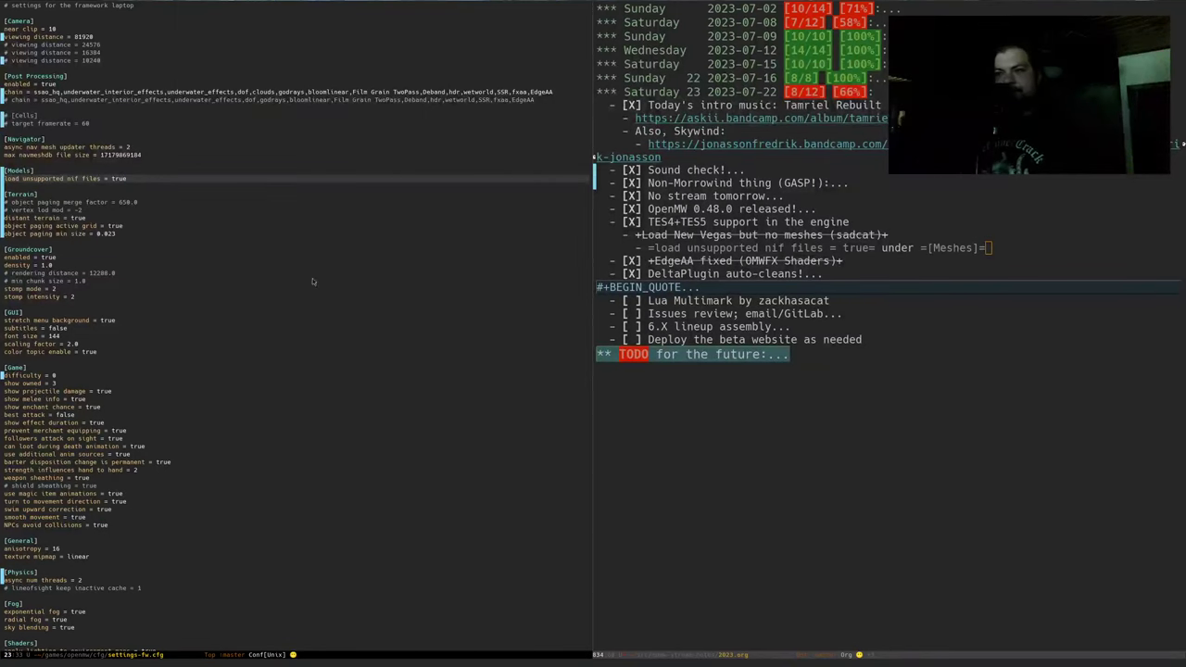
Split the Emacs window and show openmw-minimal-performance.cfg in the new half
key("ctrl+x")
key("2")
key("ctrl+x")
key("b")
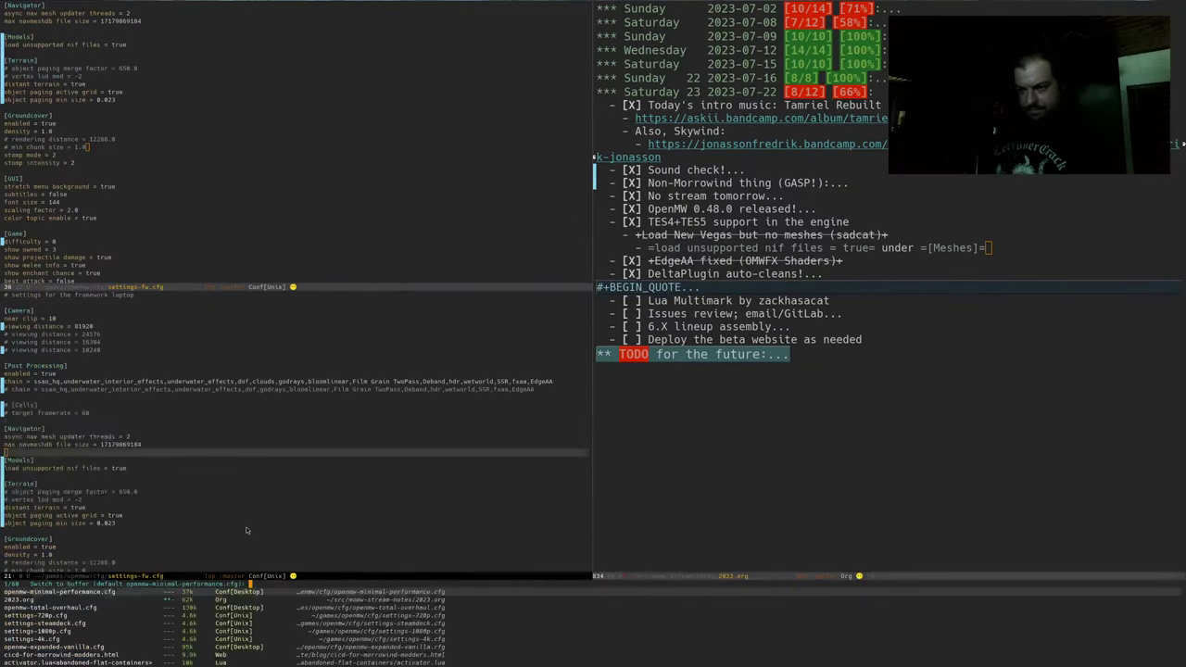
key("Return")
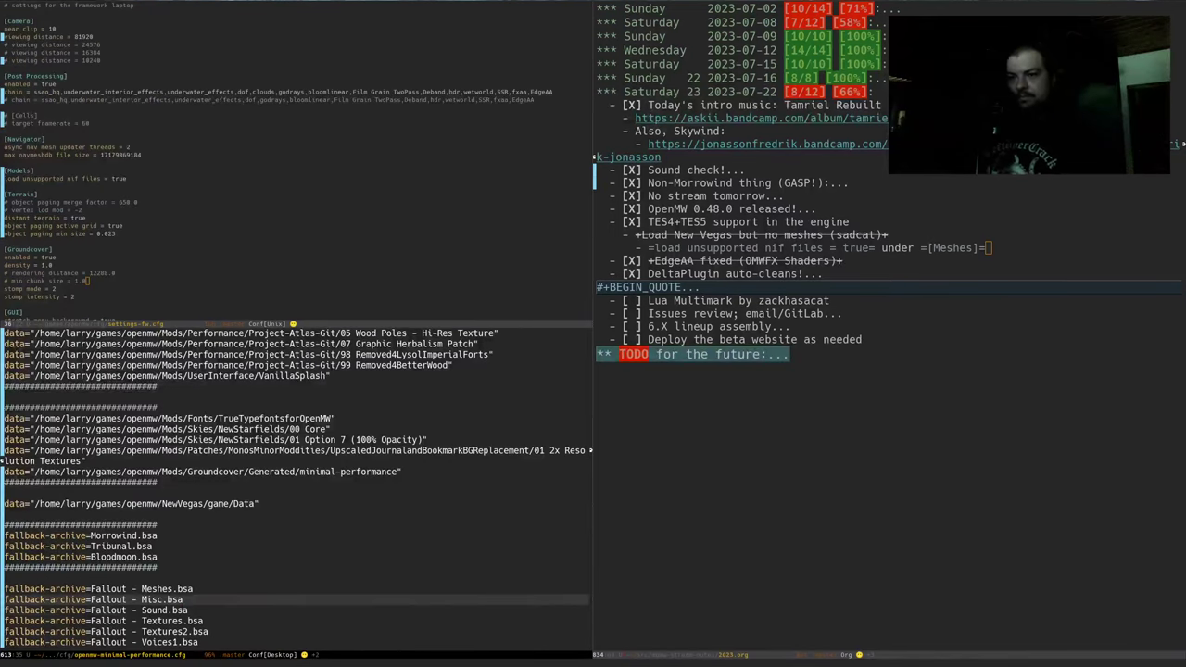
Add a quoted data= line with the full Fallout 3 Data path below the NewVegas data line
left_click(4, 514)
key("ctrl+o")
type("data=")
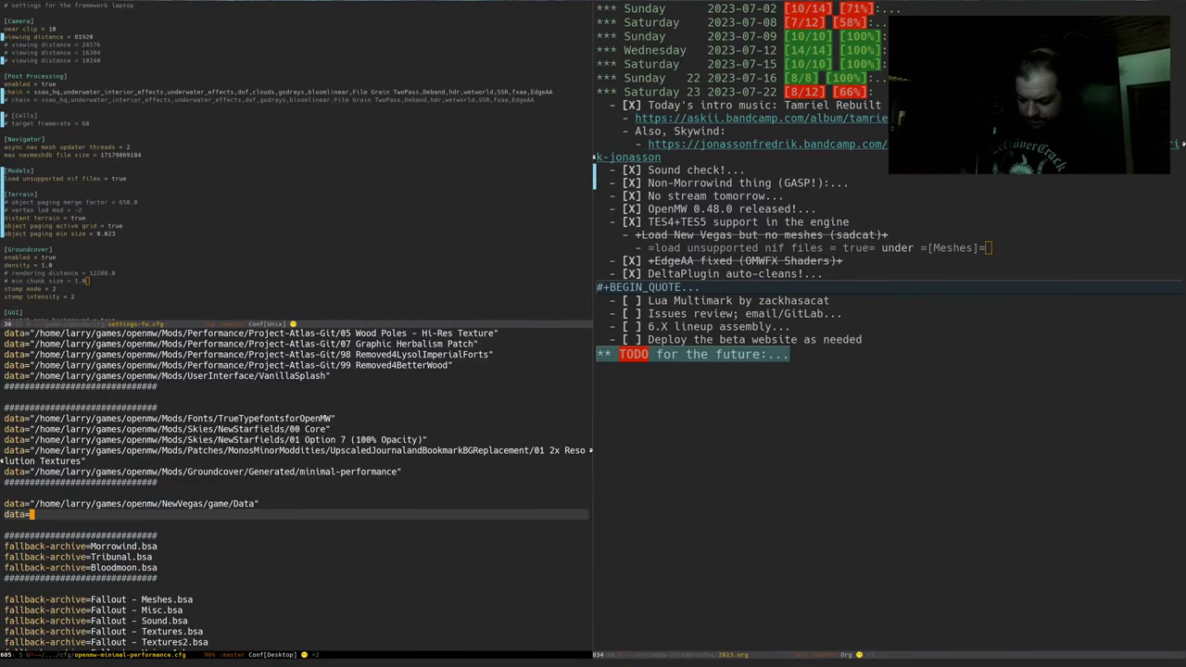
key("ctrl+y")
left_click(28, 515)
key("ctrl+d")
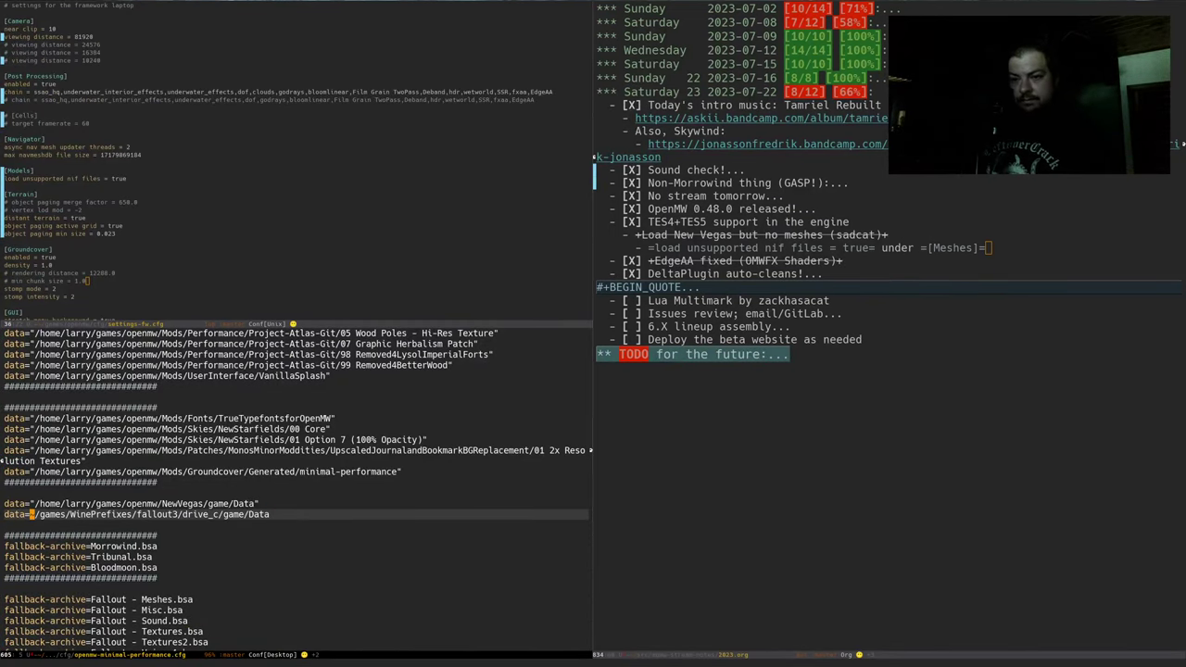
key("ctrl+d")
type("\"")
key("ctrl+e")
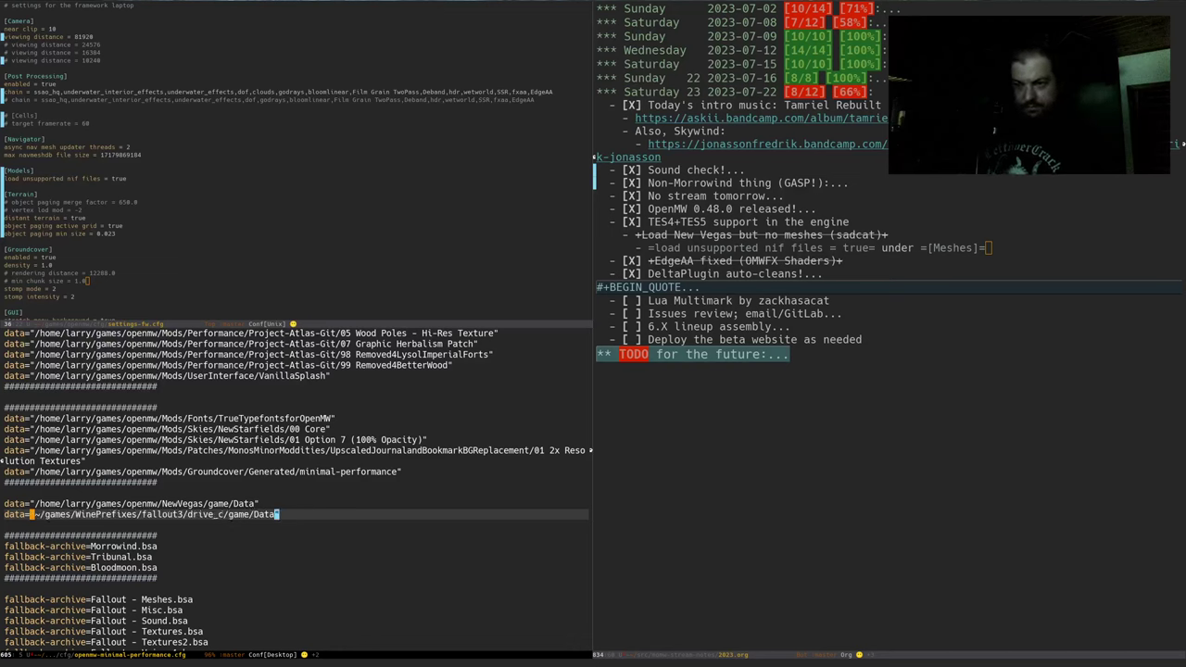
type("\"")
left_click(36, 514)
type("/home")
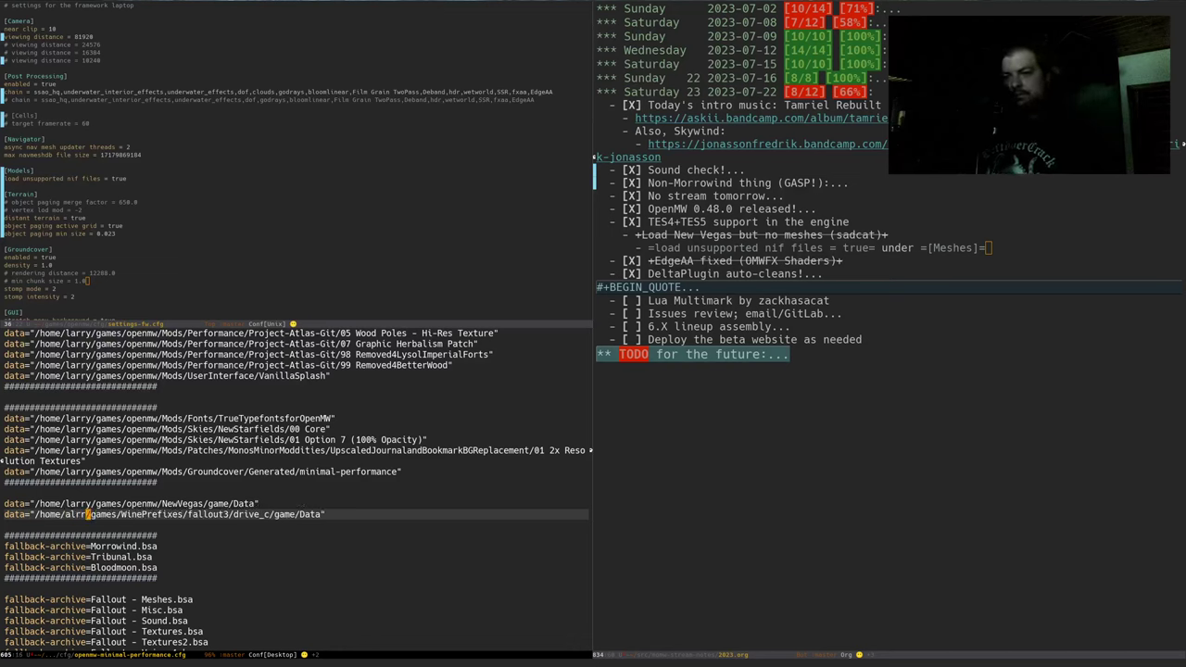
type("/larry")
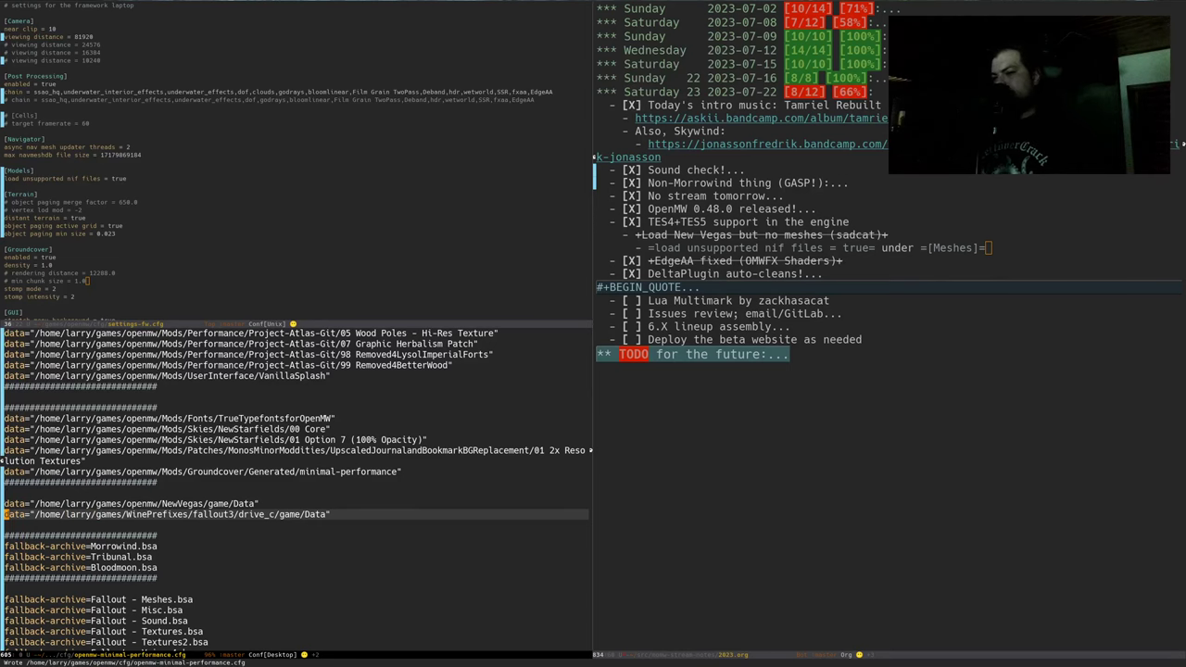
Duplicate the content=FalloutNV.esm line as content=Fallout3.esm and save the config
key("ctrl+Down")
key("ctrl+Down")
key("ctrl+Down")
key("Down")
key("Down")
key("Down")
key("Down")
key("Down")
key("Down")
key("Down")
key("Down")
key("Down")
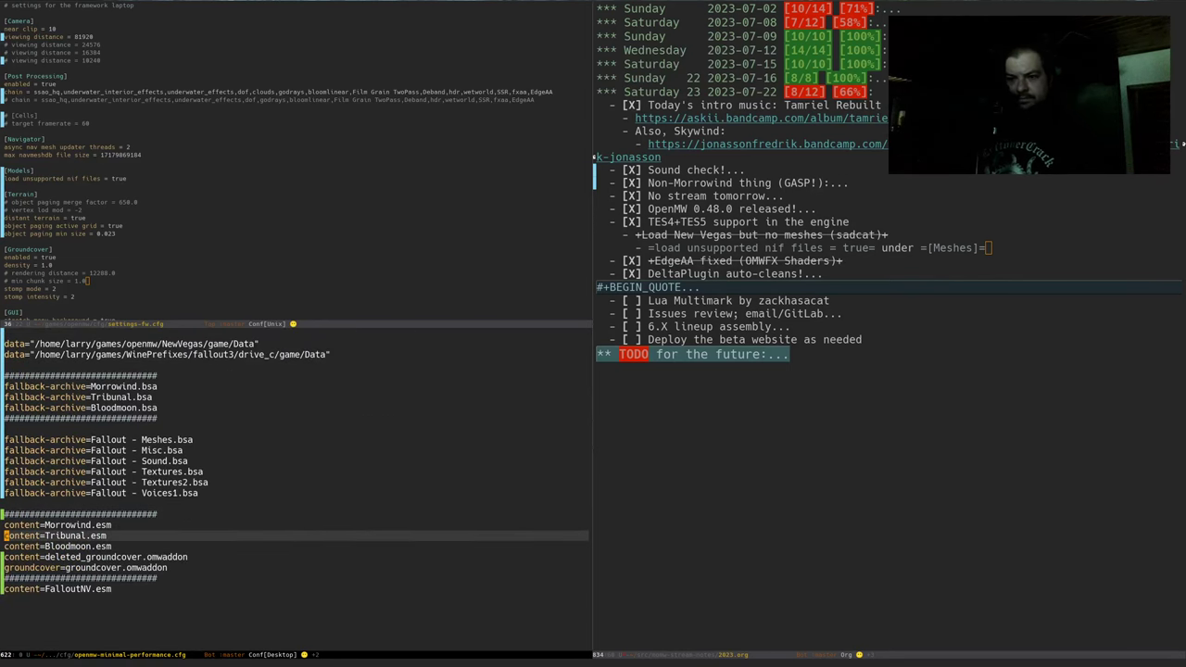
key("ctrl+y")
key("Up")
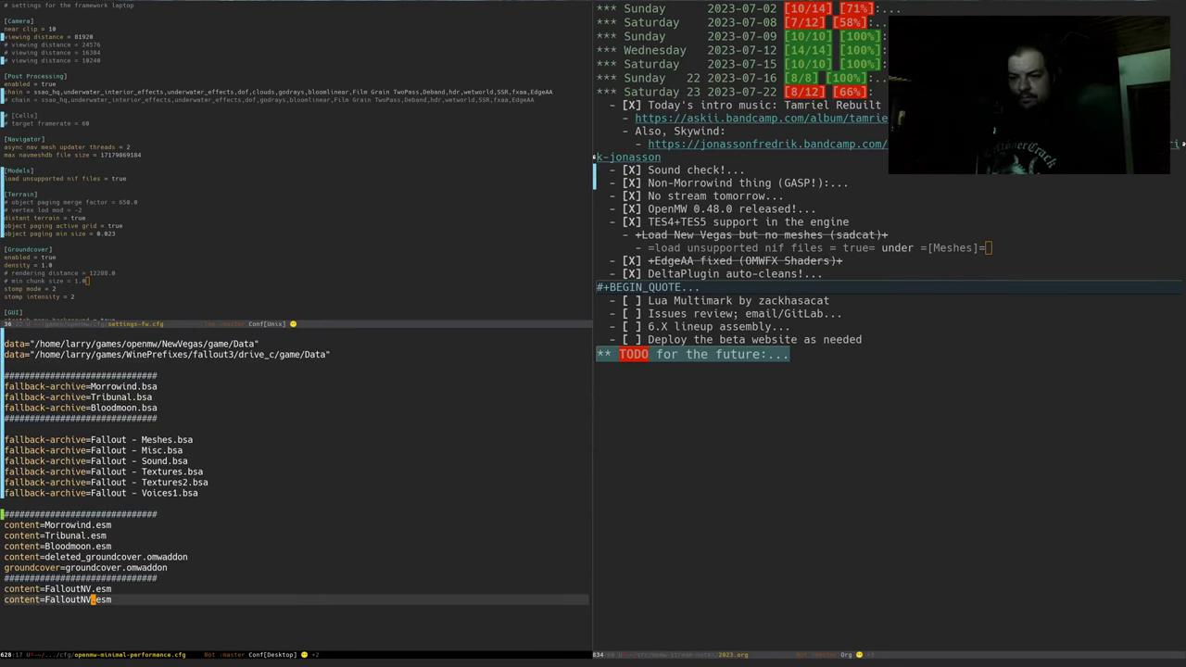
key("BackSpace")
key("BackSpace")
type("3")
key("ctrl+x")
key("ctrl+s")
key("alt+Tab")
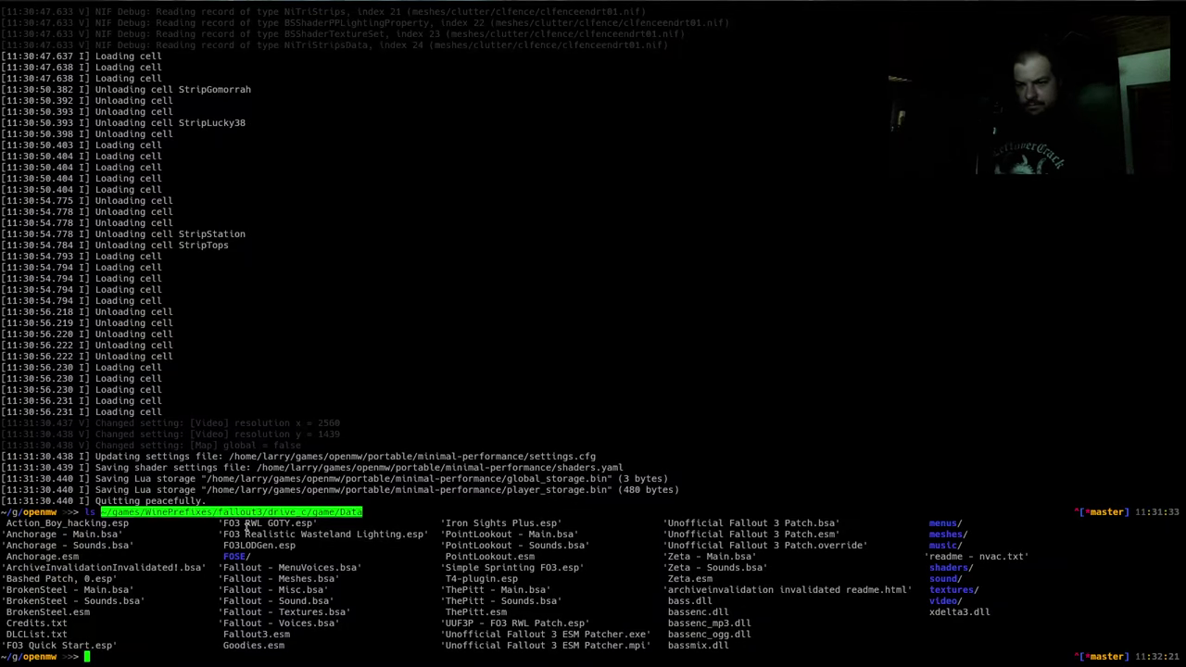
List the Fallout 3 Data folder's .bsa archives one per line with ls -1
key("Up")
type("/")
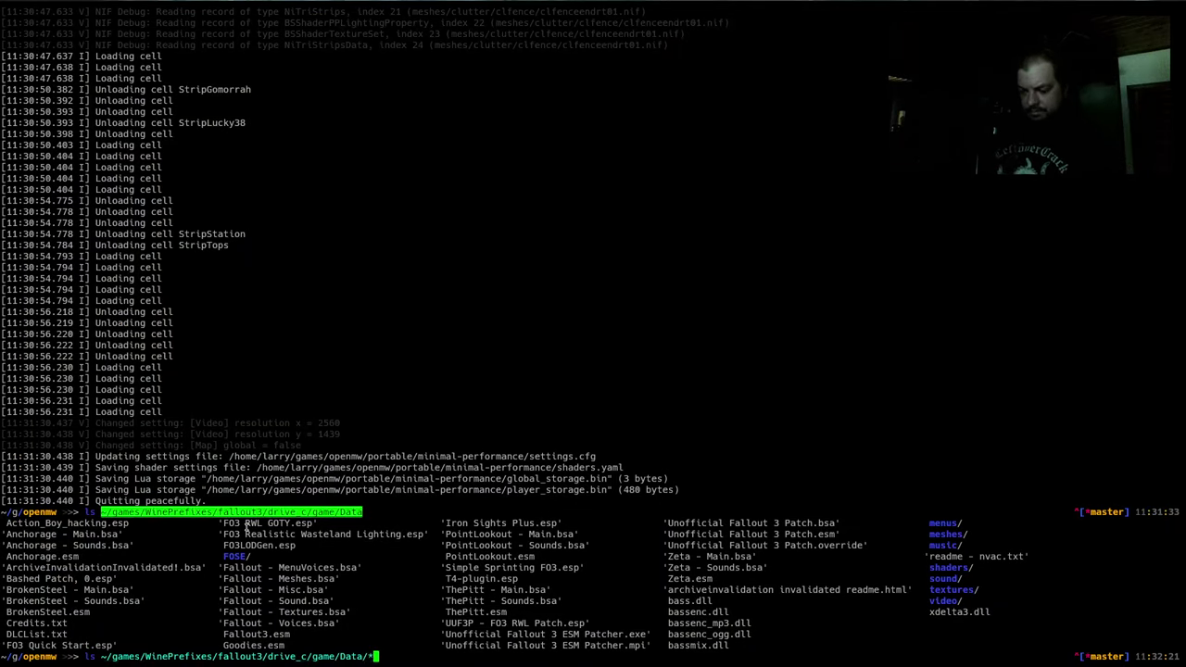
type("*.bsa")
key("ctrl+a")
key("alt+f")
type("-1")
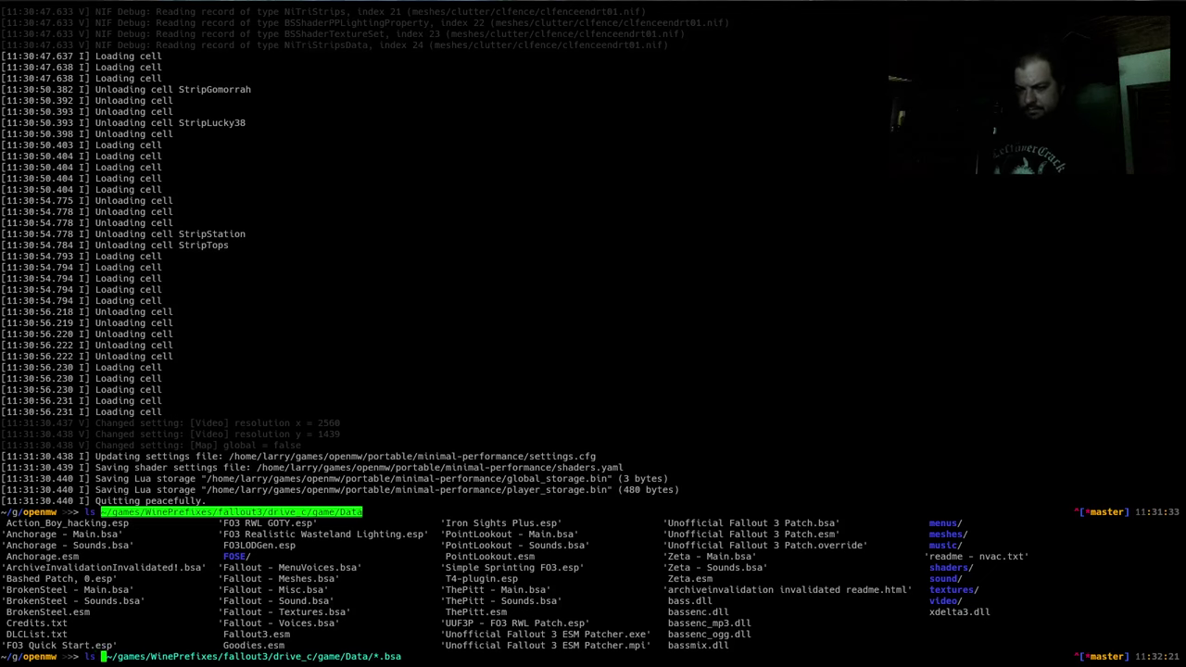
key("Return")
Change into the Fallout 3 Data folder and list its archives by bare name with ls -1 *.bsa
key("Up")
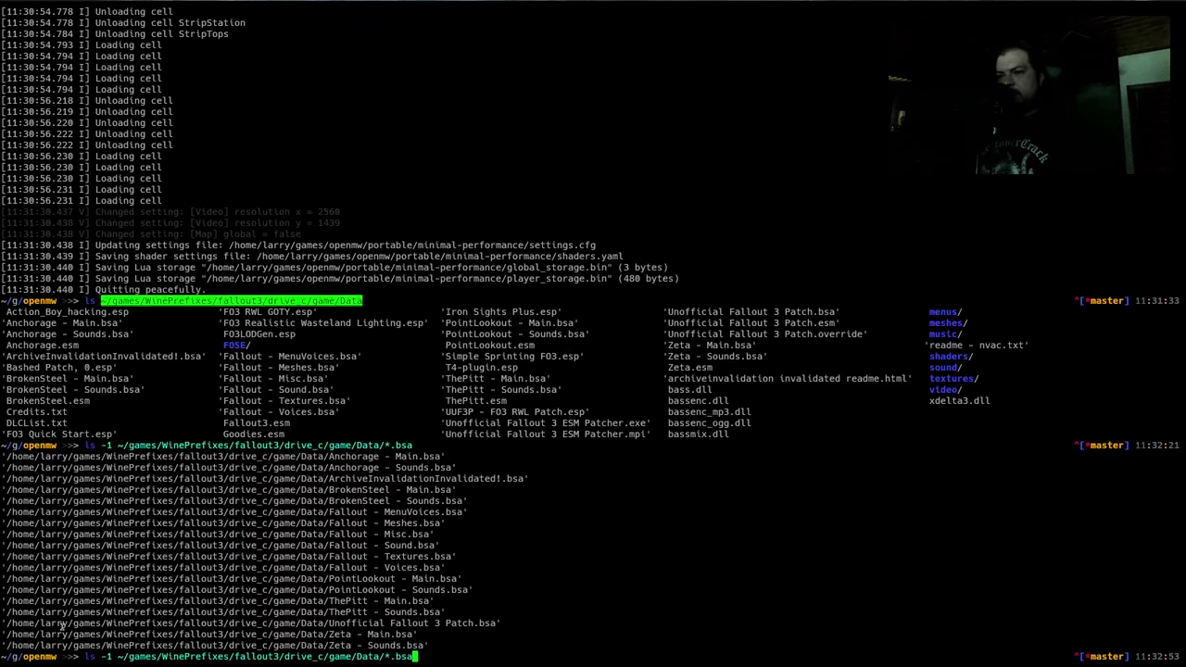
key("ctrl+a")
key("alt+f")
key("alt+f")
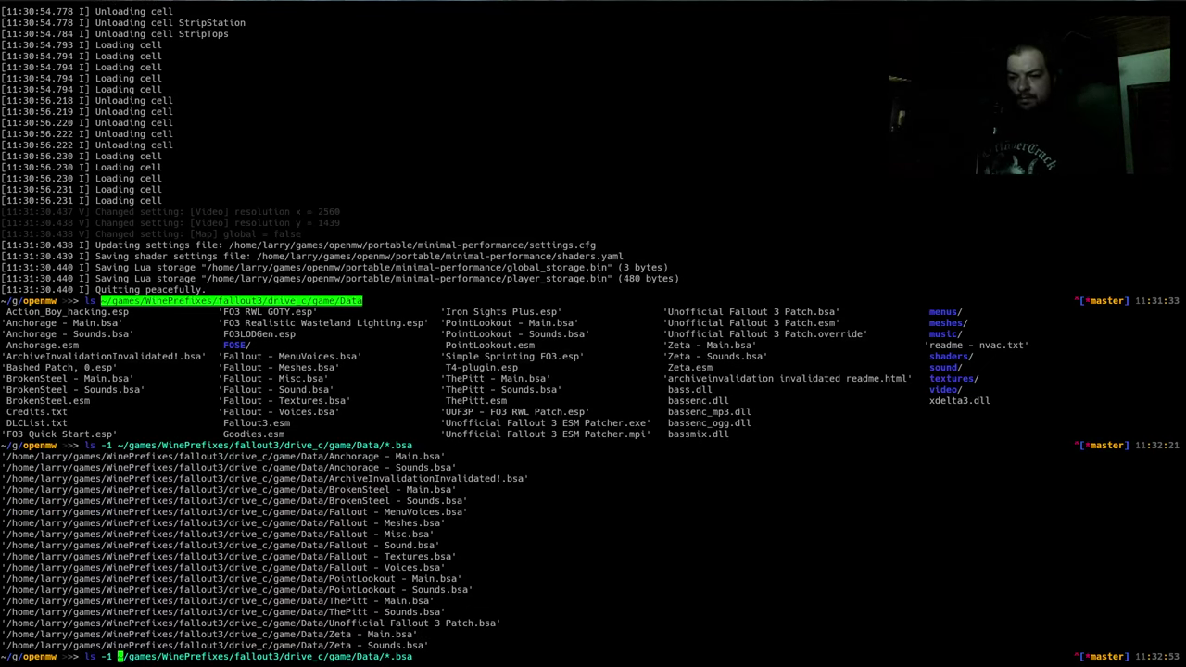
key("ctrl+w")
key("ctrl+w")
type("cd")
key("ctrl+e")
key("BackSpace")
key("BackSpace")
key("BackSpace")
key("BackSpace")
key("BackSpace")
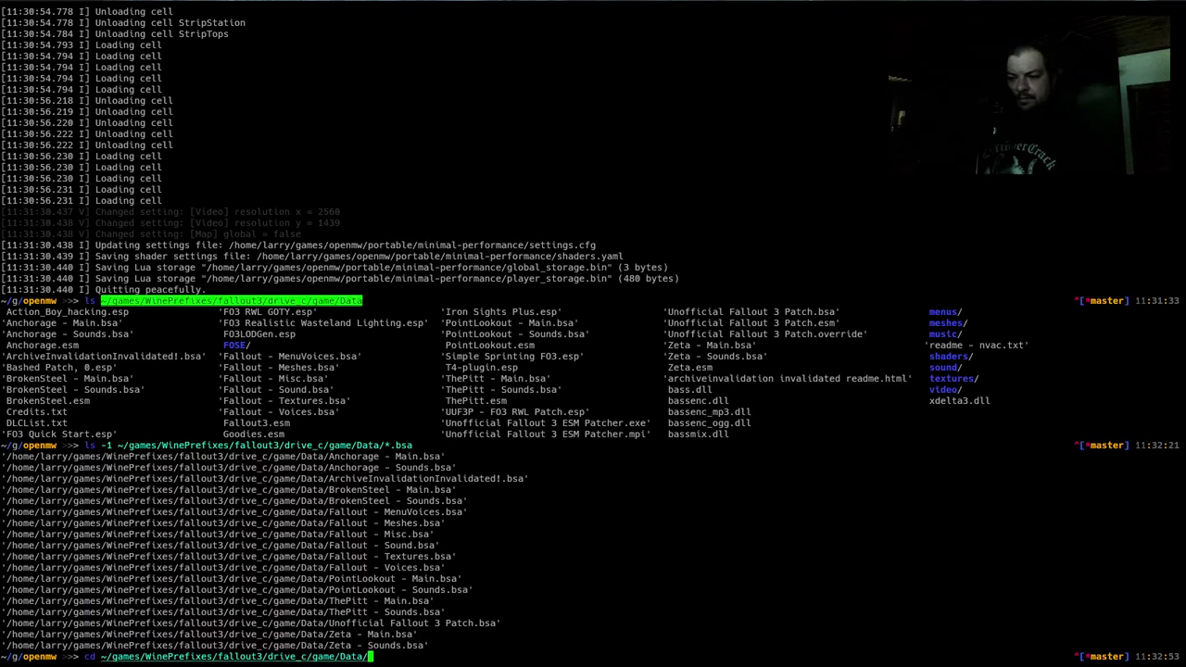
key("Return")
type("ls -1 *")
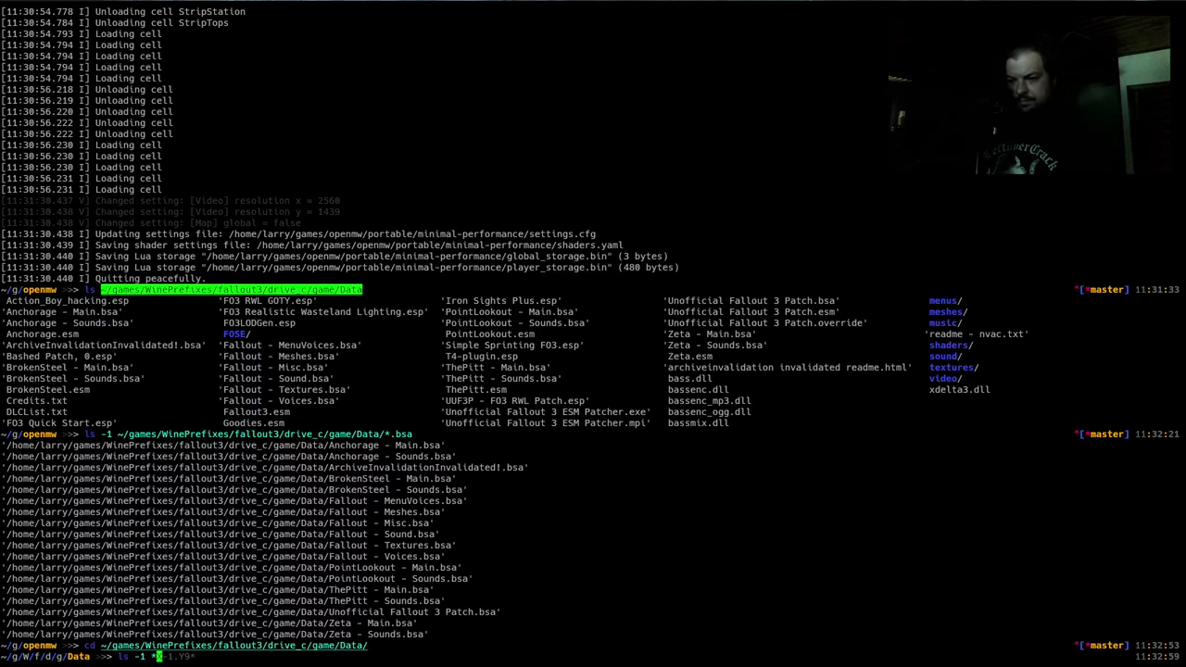
type(".bsa")
key("Return")
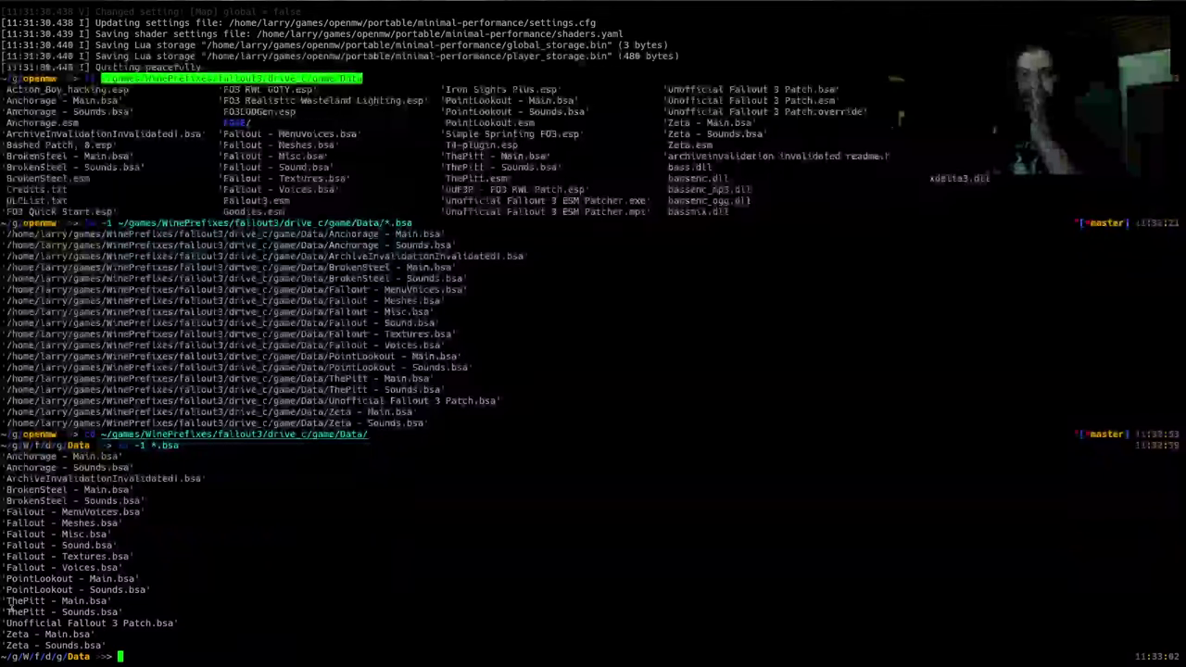
key("super+1")
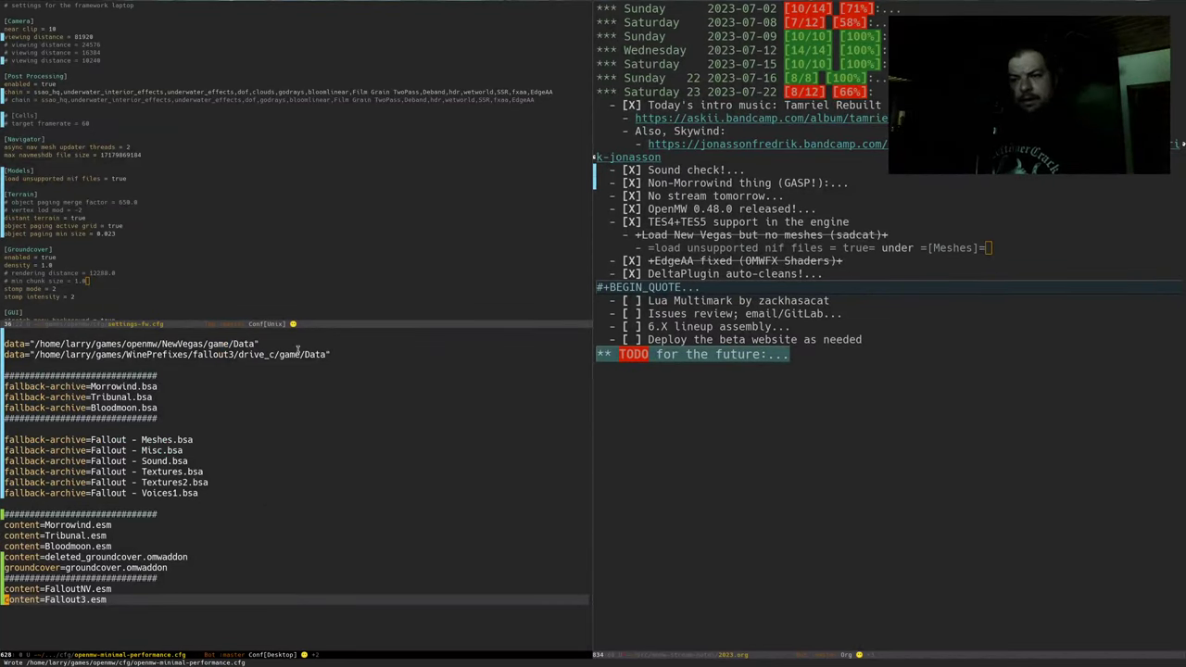
Comment out the NewVegas data line and compare against the terminal's .bsa list
left_click(262, 342)
key("g")
key("c")
key("c")
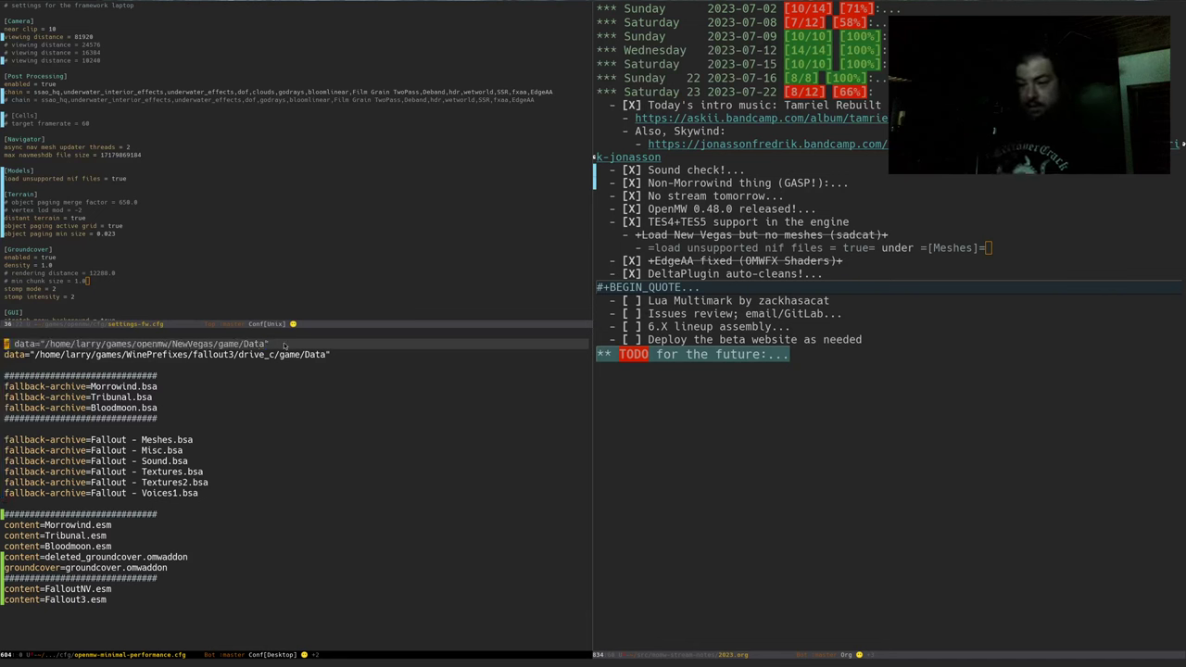
key("super+1")
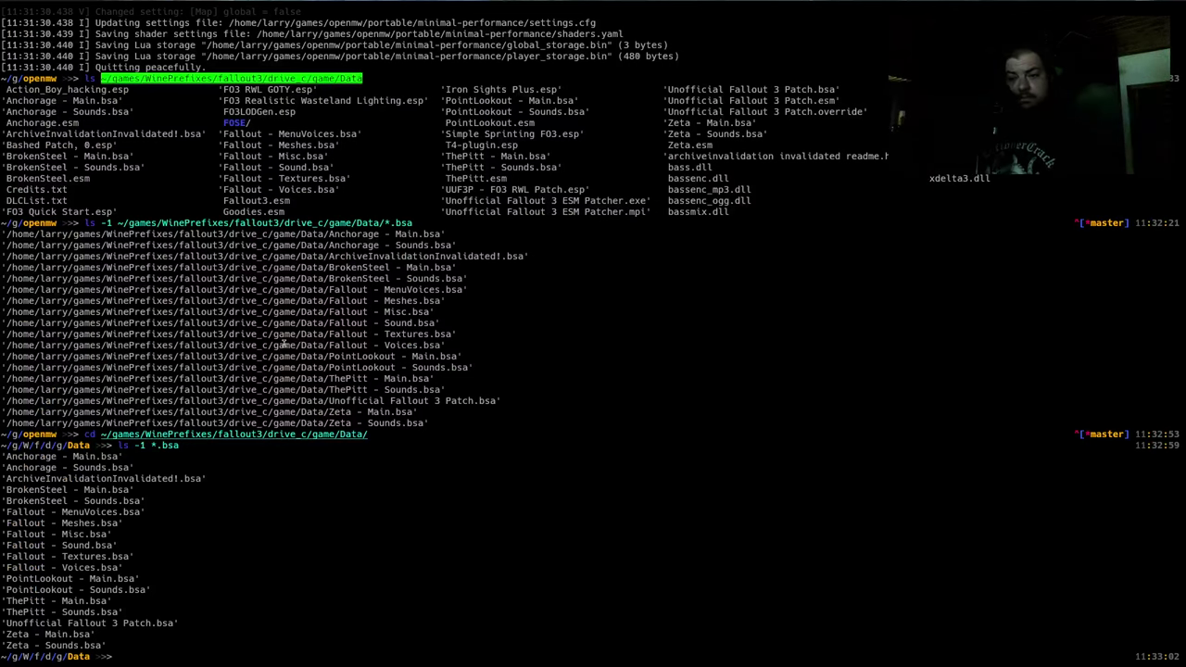
key("super+2")
key("super+1")
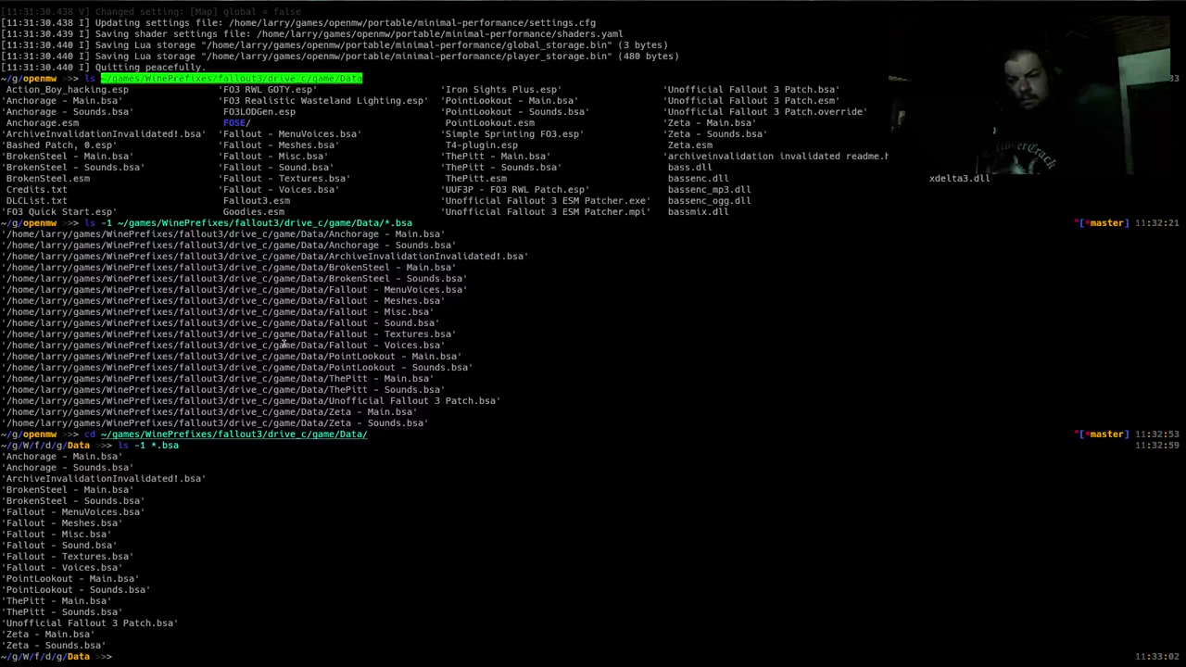
key("super+2")
Comment out the content=FalloutNV.esm line below the archive lines
key("j")
key("j")
key("braceright")
key("braceright")
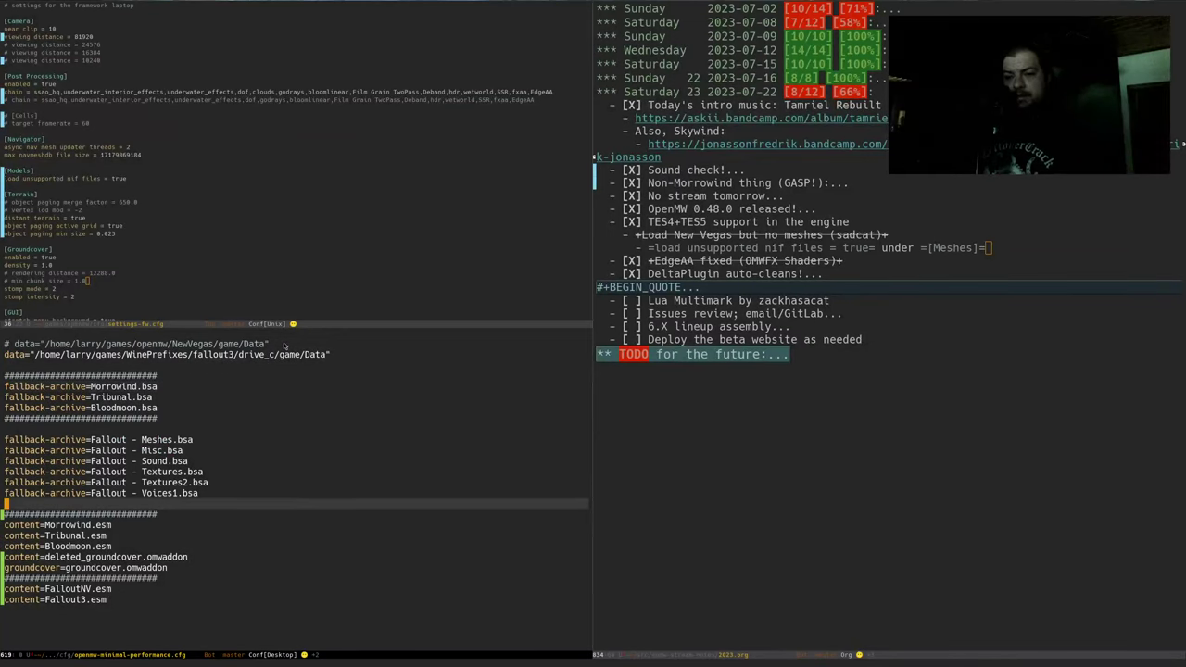
key("k")
key("k")
key("j")
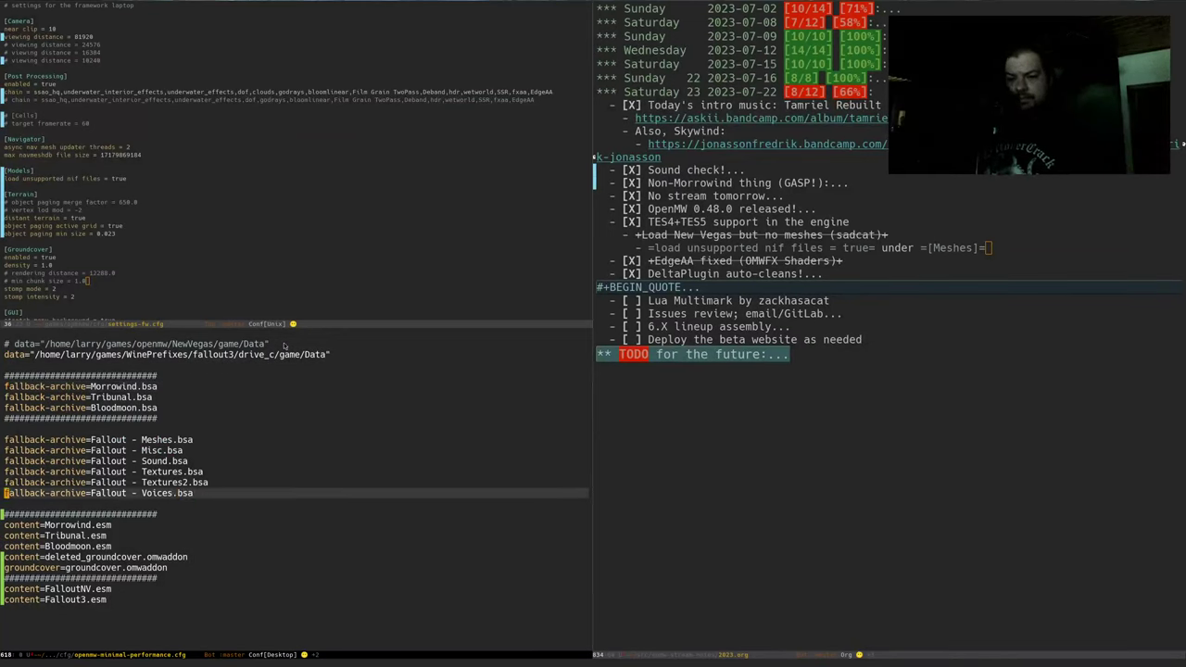
key("braceright")
key("braceright")
key("k")
key("k")
key("z")
key("z")
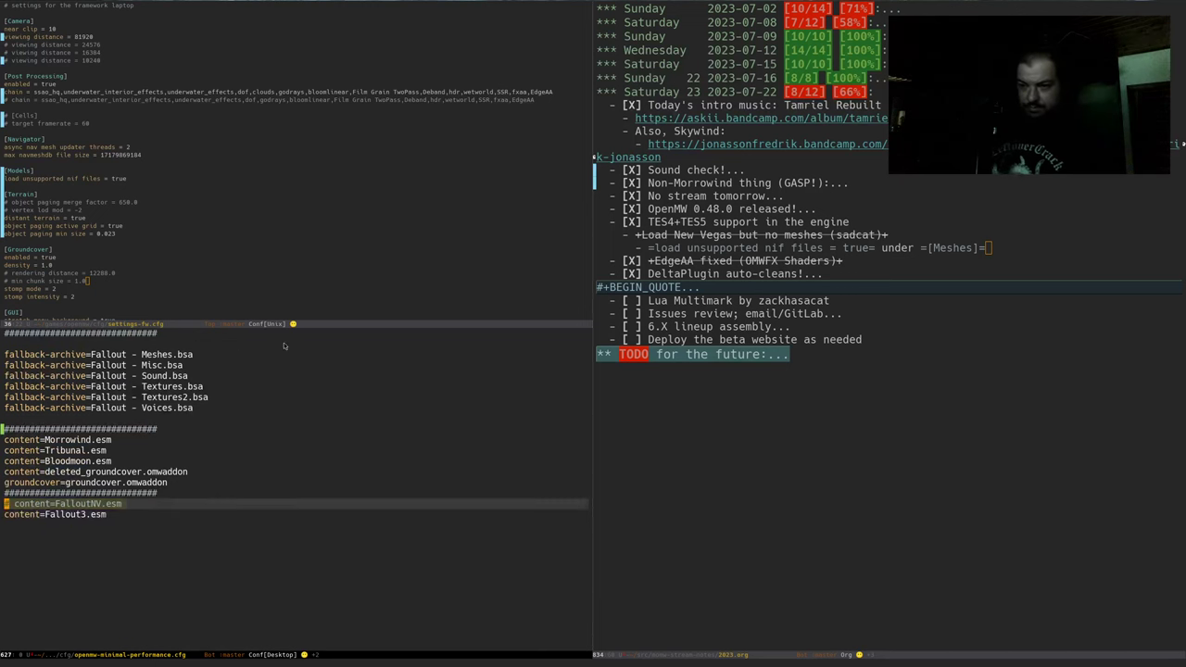
Rerun the OpenMW run.sh test launch found through shell history search
key("alt+Tab")
key("Return")
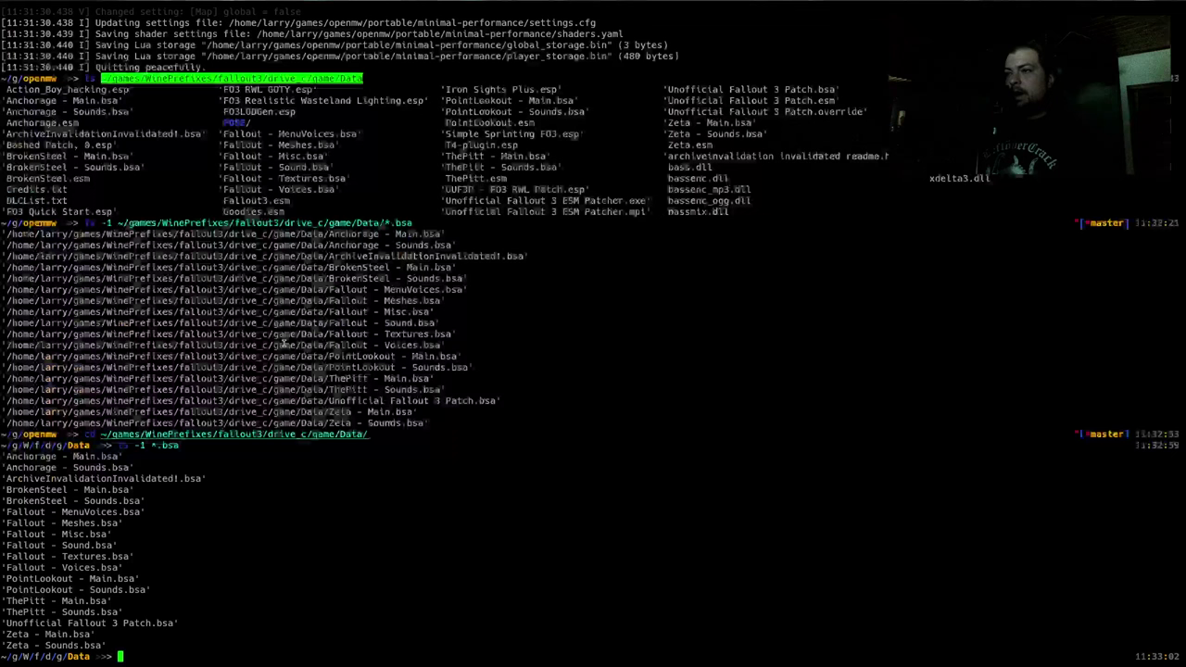
key("ctrl+r")
key("Return")
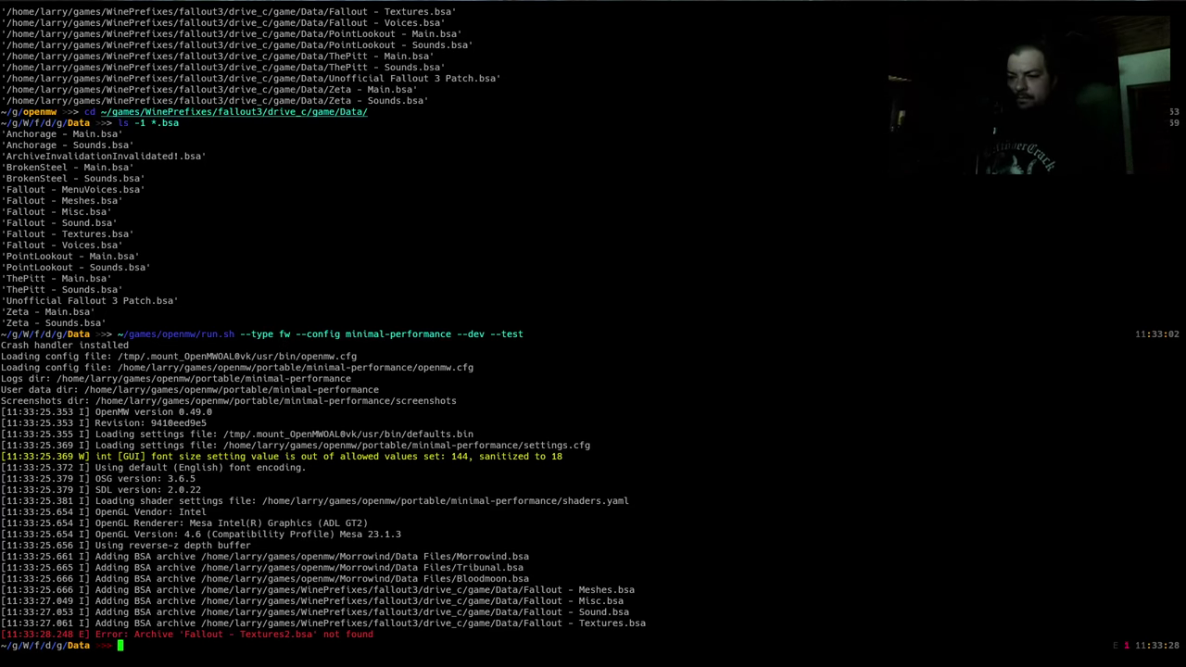
Comment out the 'Fallout - Textures2.bsa' archive line in the config
key("alt+Tab")
key("Up")
key("Up")
key("Up")
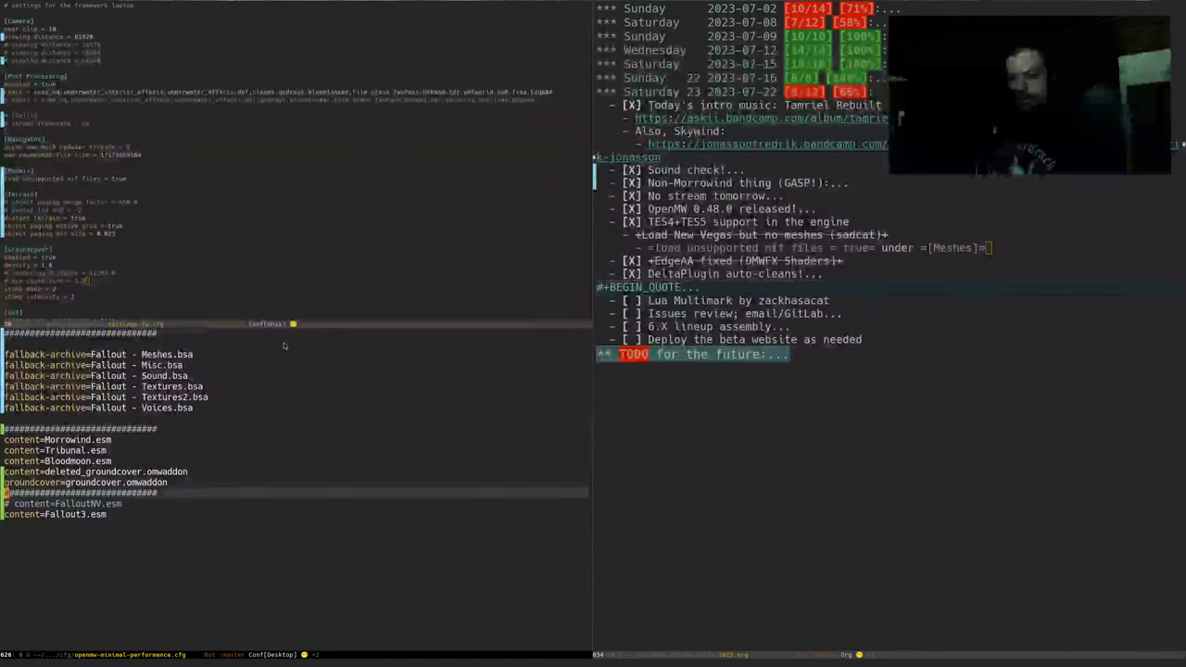
key("Up")
key("Up")
key("Up")
key("Up")
key("Up")
key("Up")
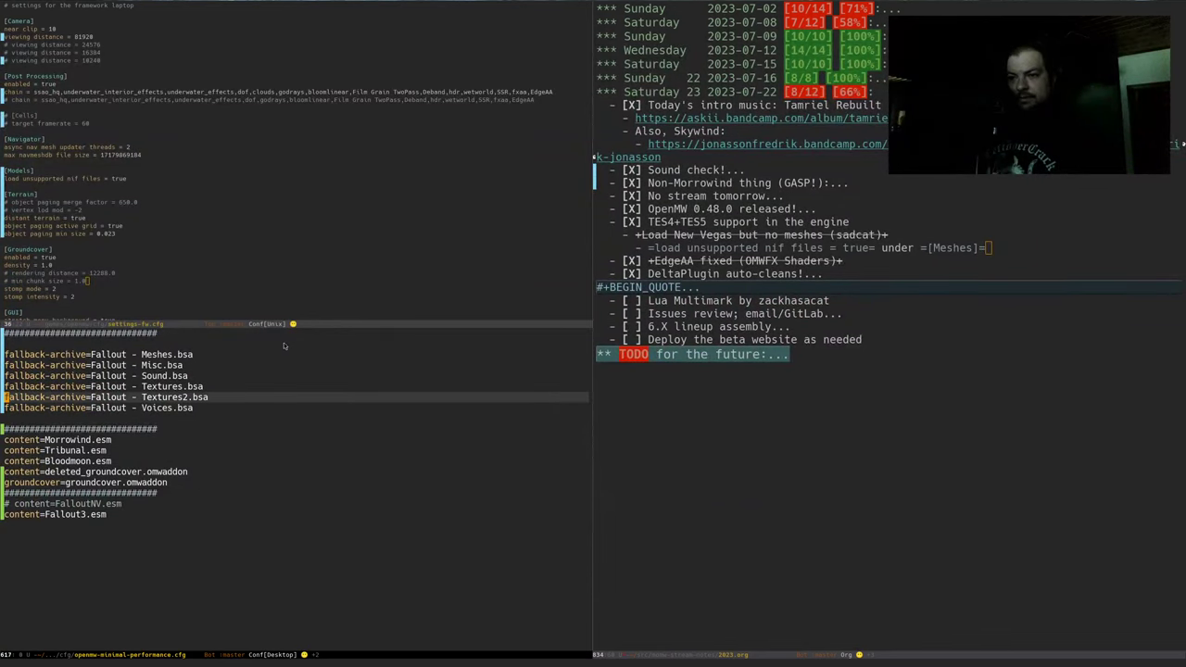
key("alt+Tab")
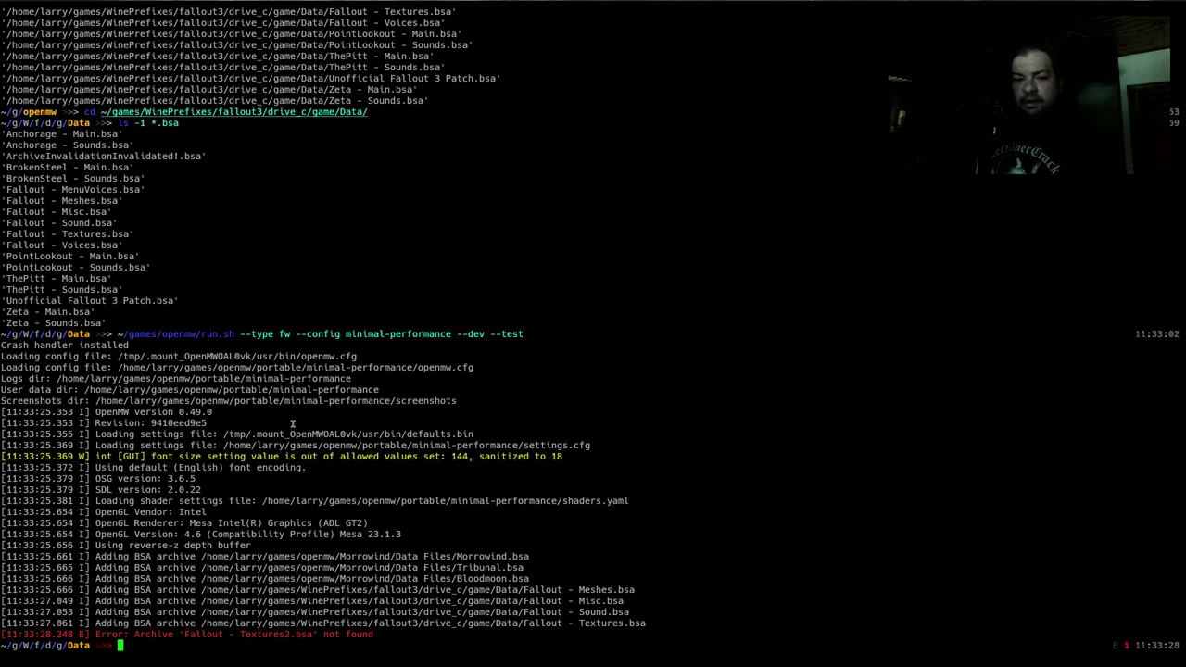
key("alt+Tab")
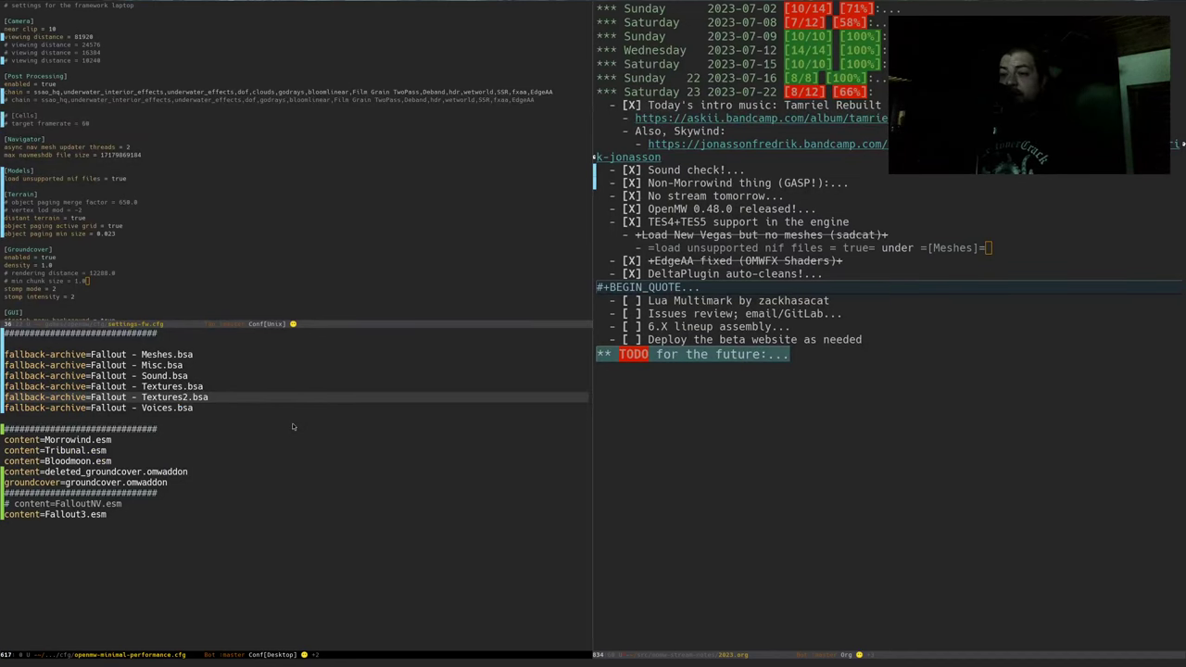
key("g")
key("c")
key("c")
Save the config and recall the OpenMW run.sh command at the terminal prompt
key("ctrl+x")
key("ctrl+s")
key("alt+Tab")
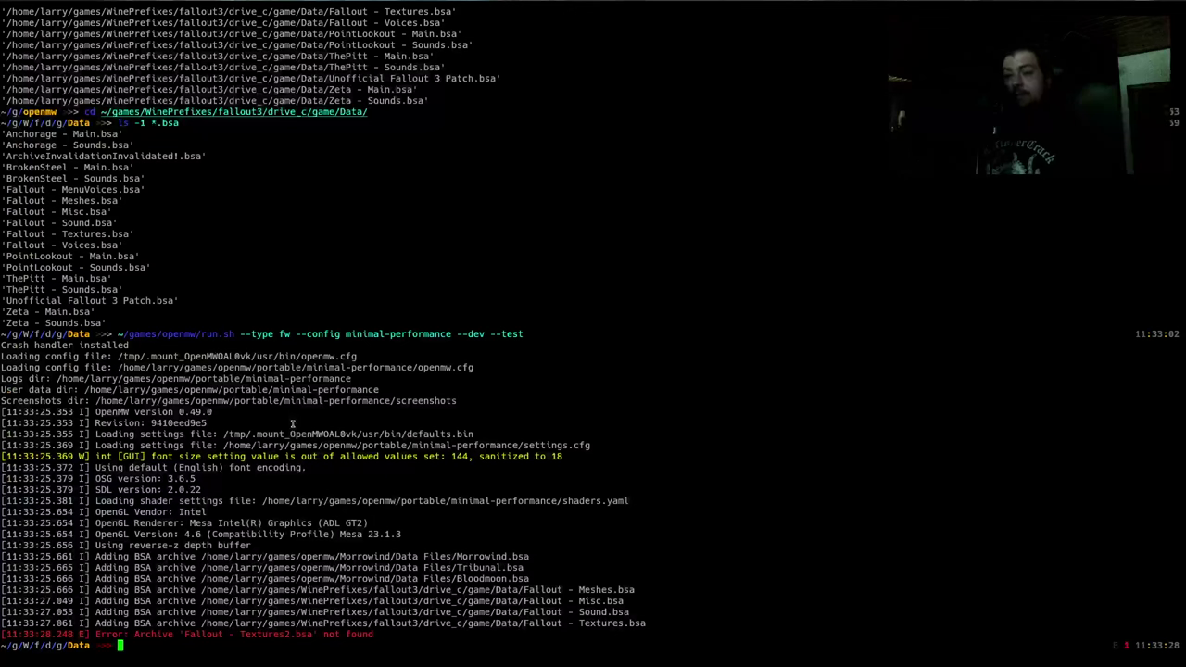
key("Up")
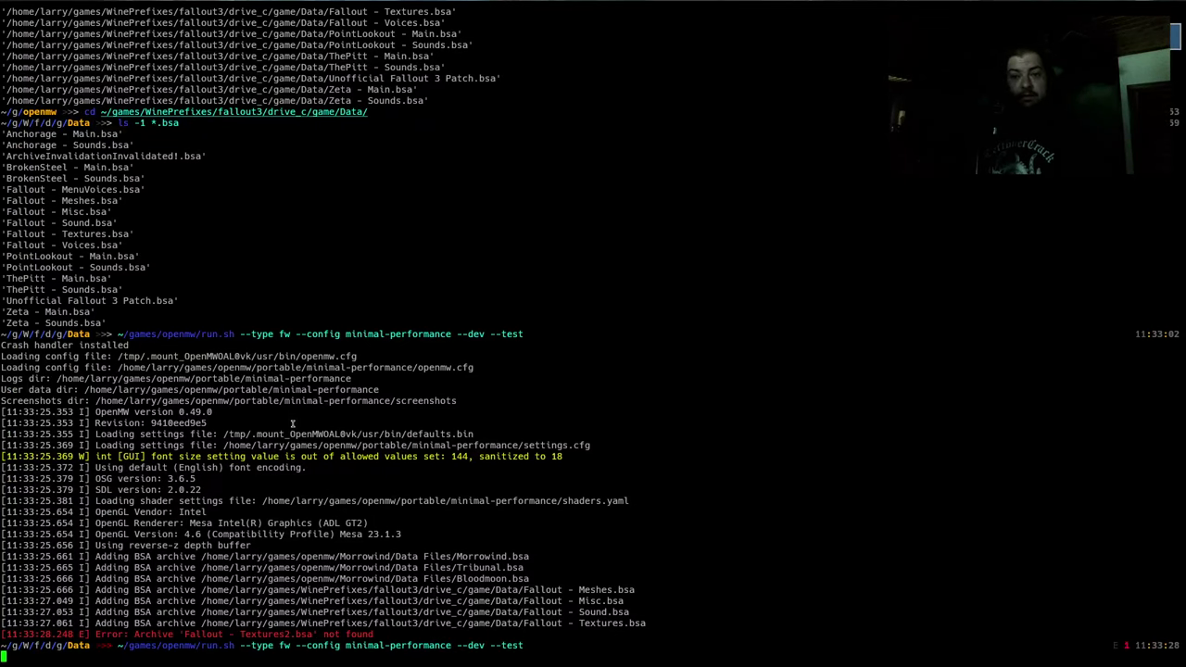
Launch OpenMW and tab-complete cell names in the console up to coc "DclawSanc01"
key("Return")
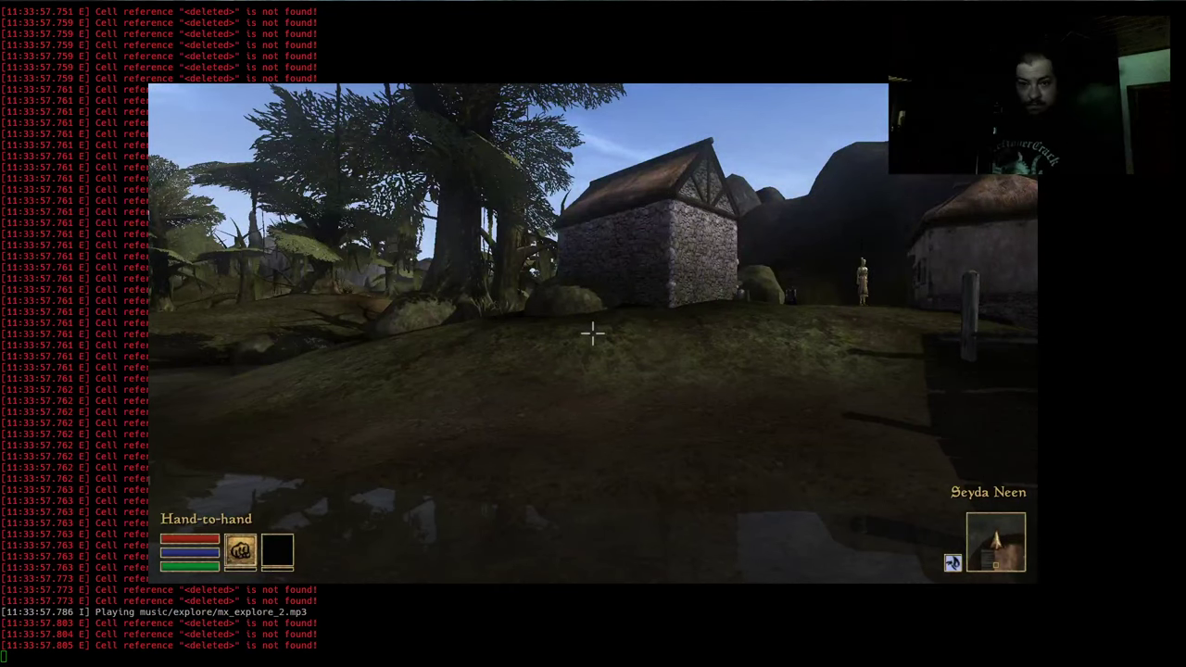
key("grave")
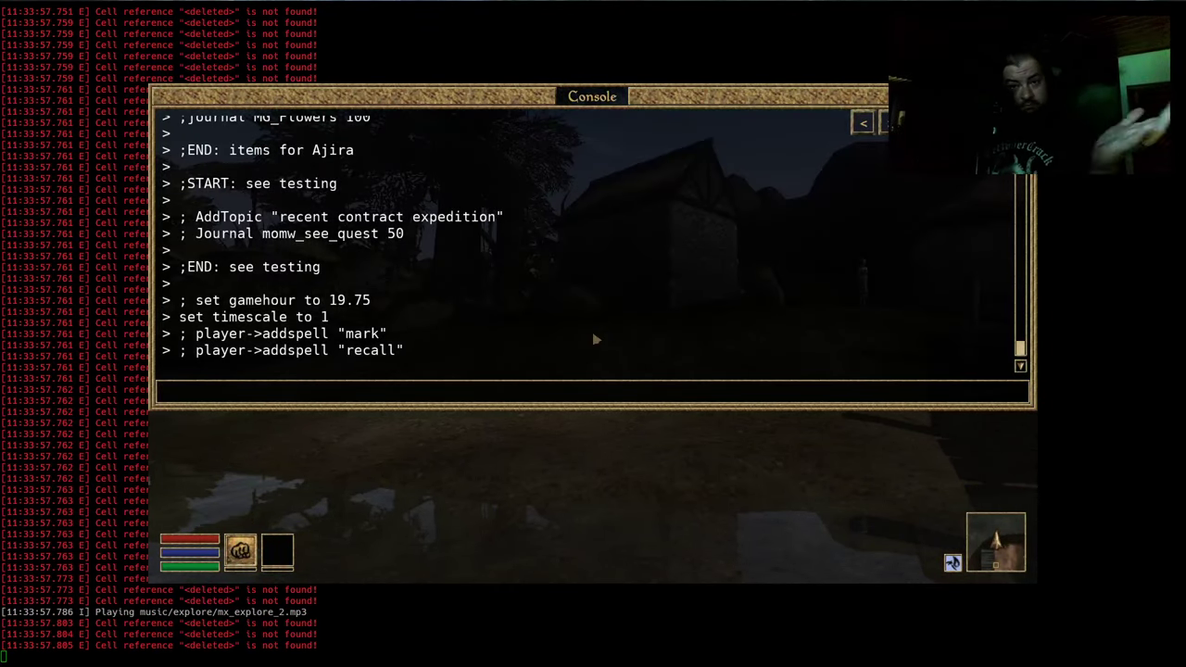
type("coc \"")
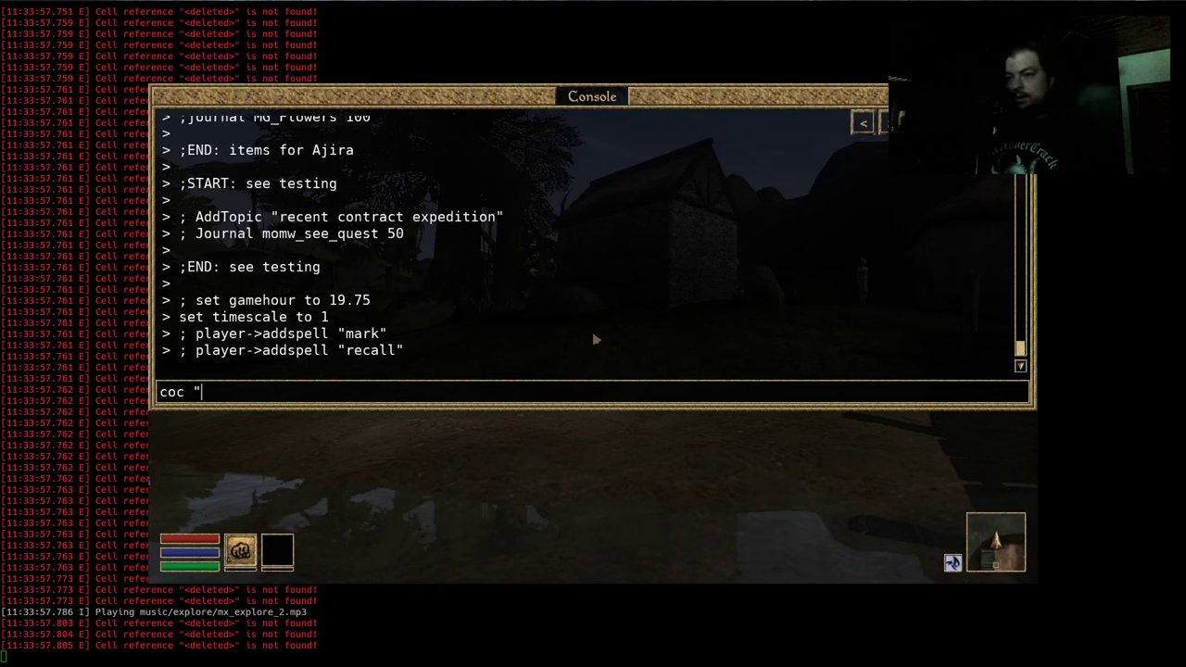
type("Cap")
key("Tab")
key("Tab")
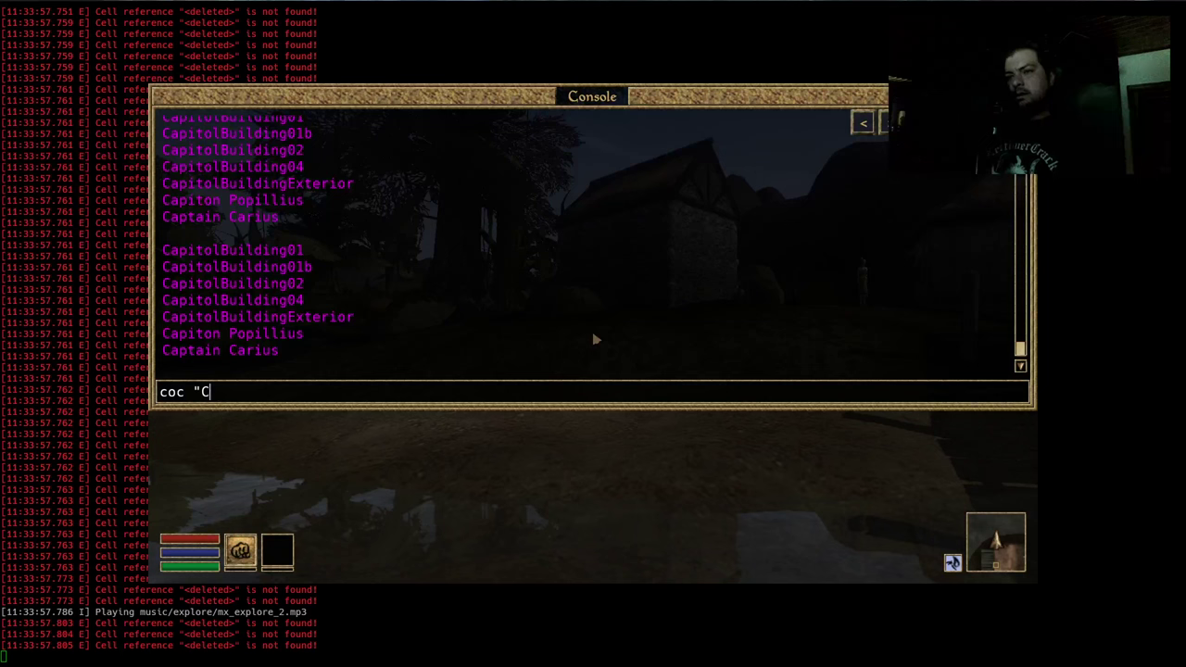
type("The")
key("Tab")
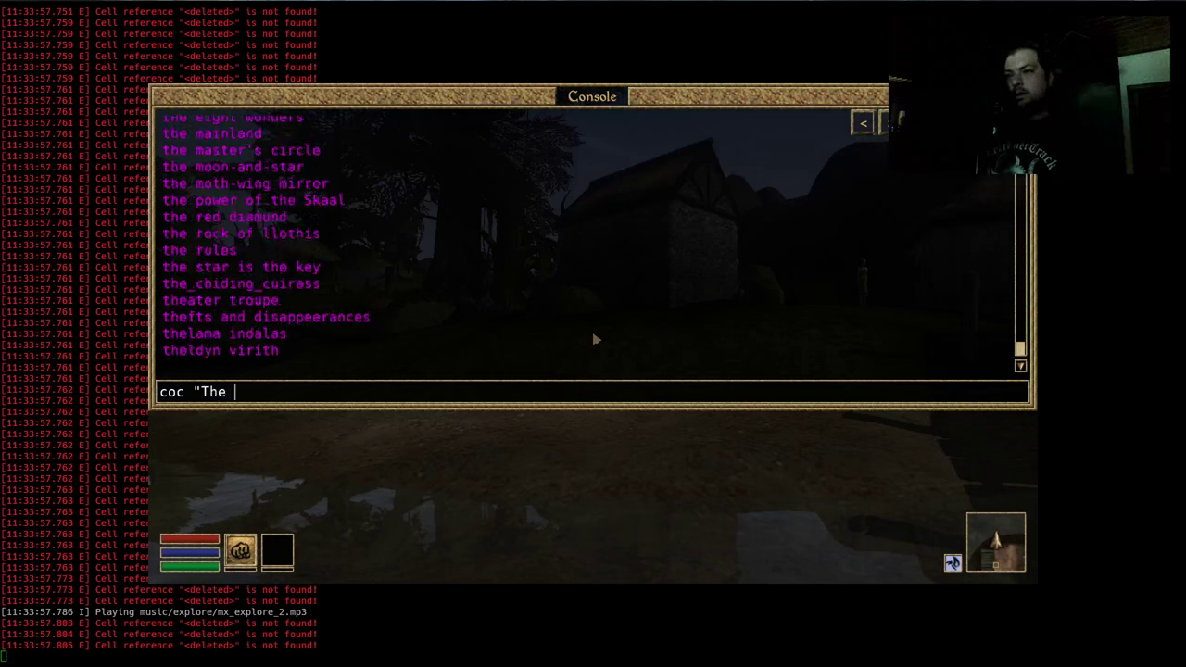
type("ma")
key("Tab")
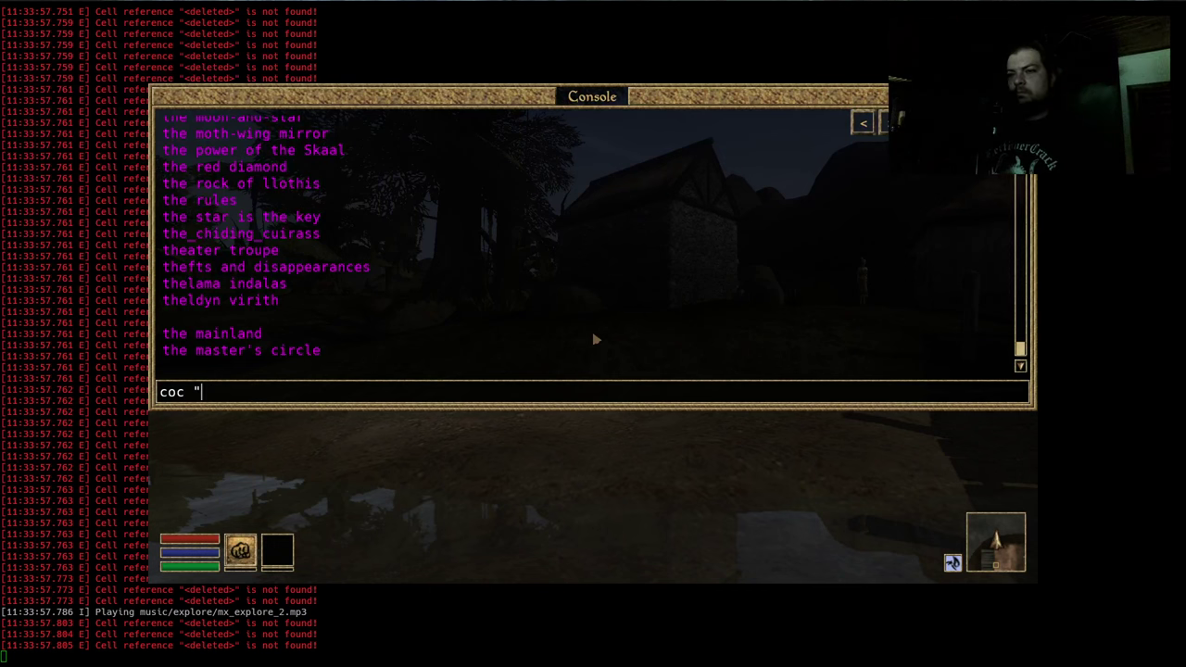
type("DC")
key("Tab")
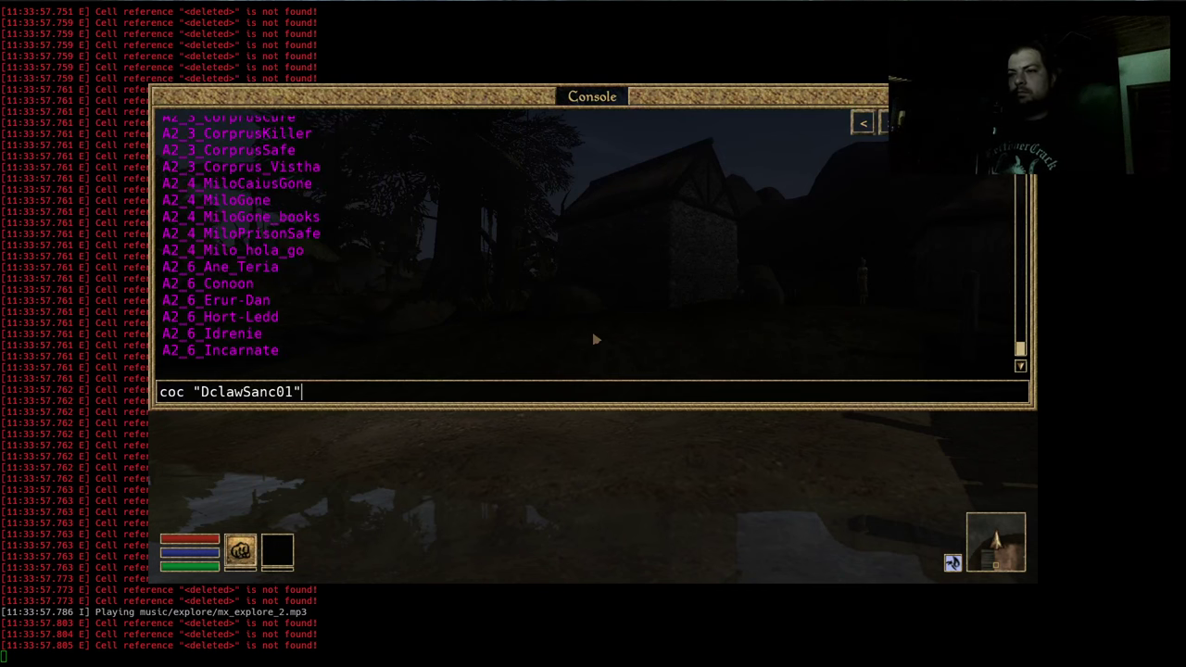
Switch to the terminal and enter tmux scrollback mode to read the log
key("ctrl+shift+Left")
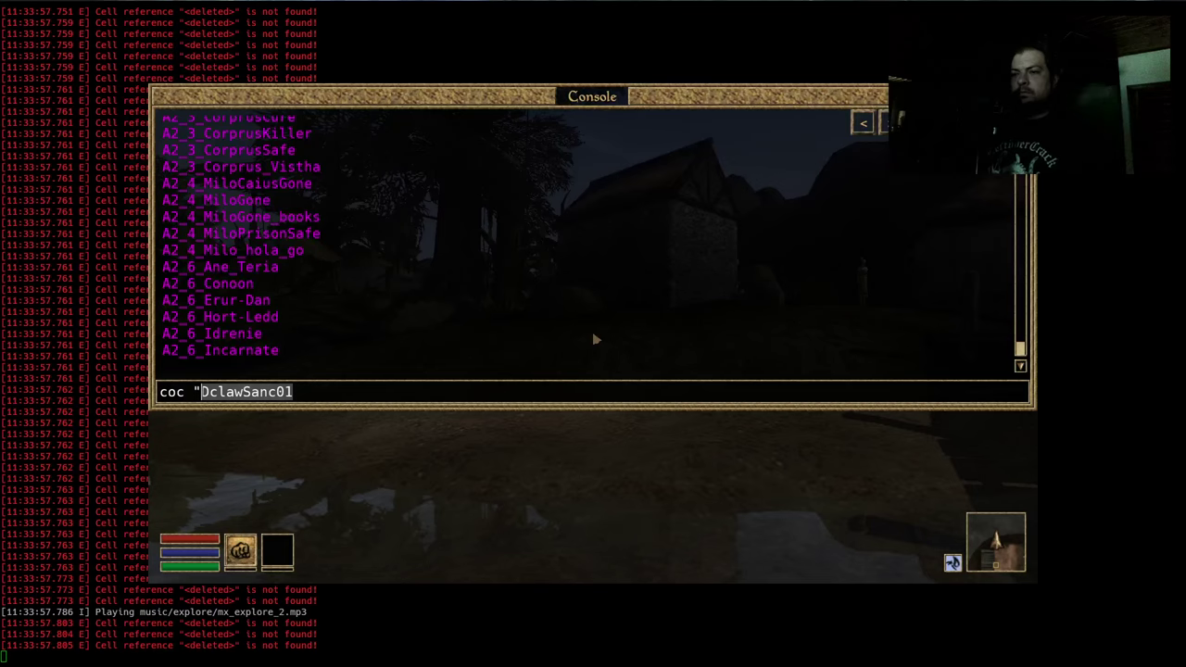
key("Return")
key("ctrl+b")
key("bracketleft")
Page up through the OpenMW error log, leave scrollback, and return to the game
key("Page_Up")
key("Page_Up")
key("Page_Up")
key("Page_Up")
key("Page_Up")
key("Page_Up")
key("Page_Up")
key("Page_Up")
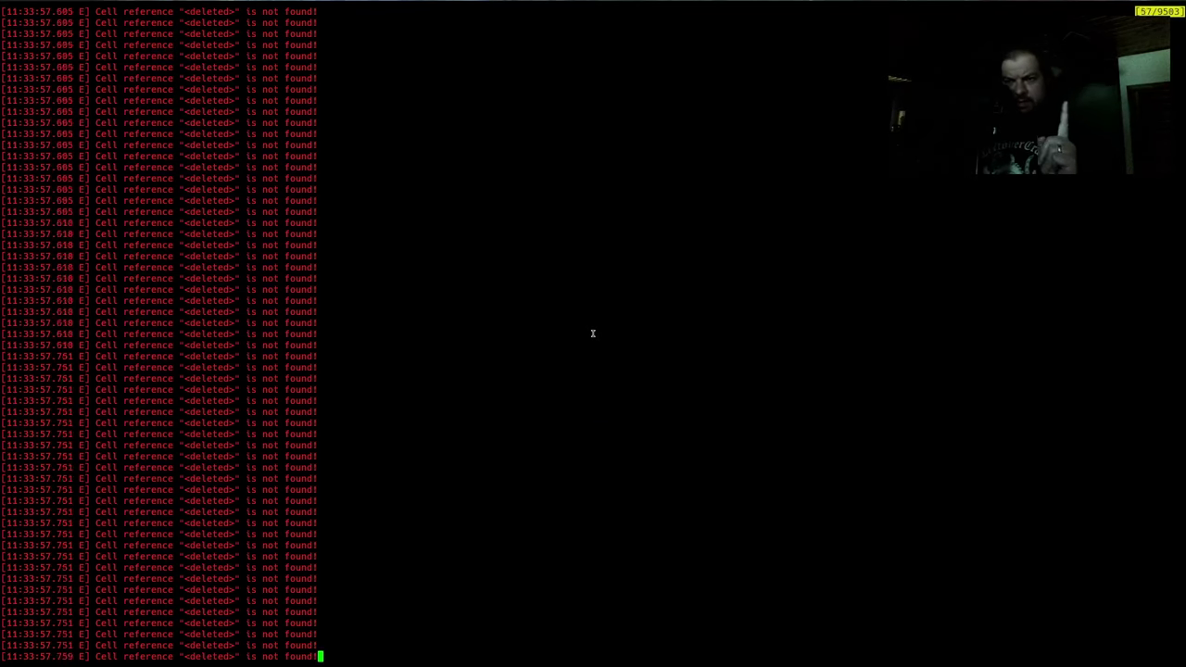
key("Page_Up")
key("Page_Up")
key("Page_Up")
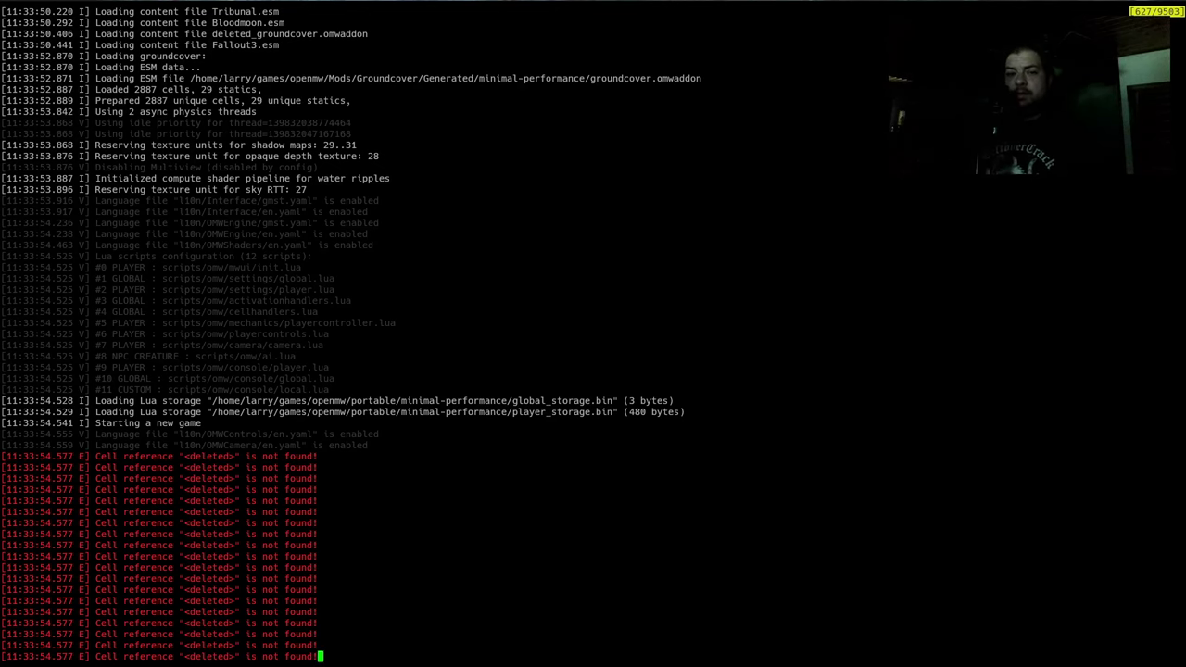
key("q")
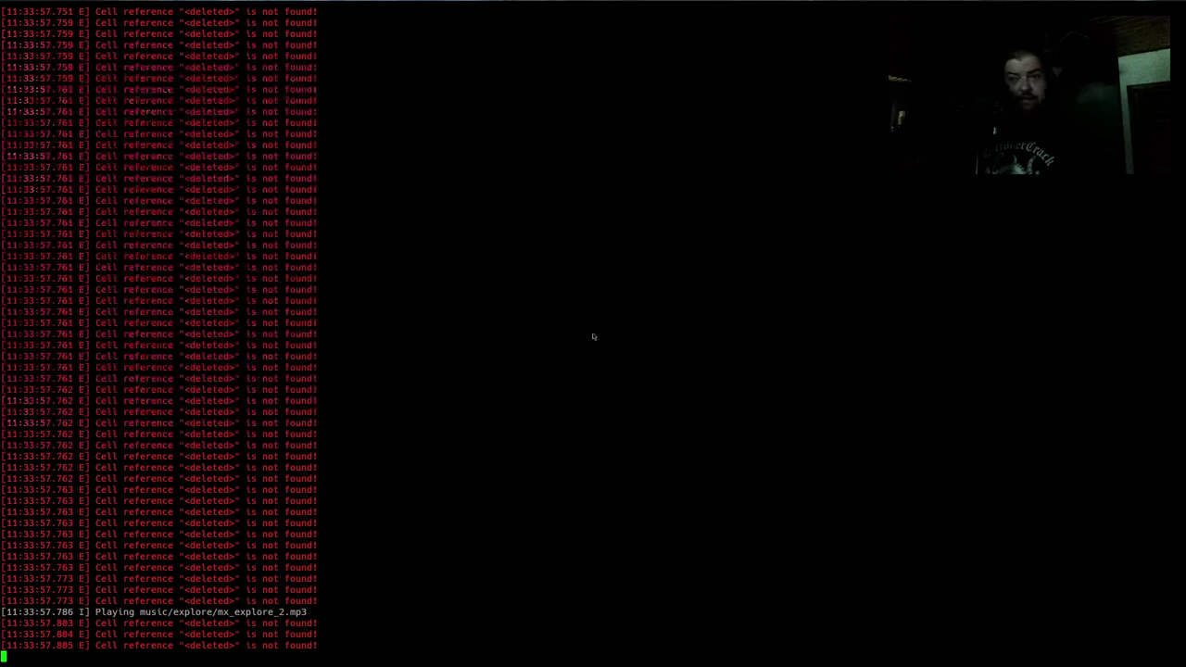
key("alt+Tab")
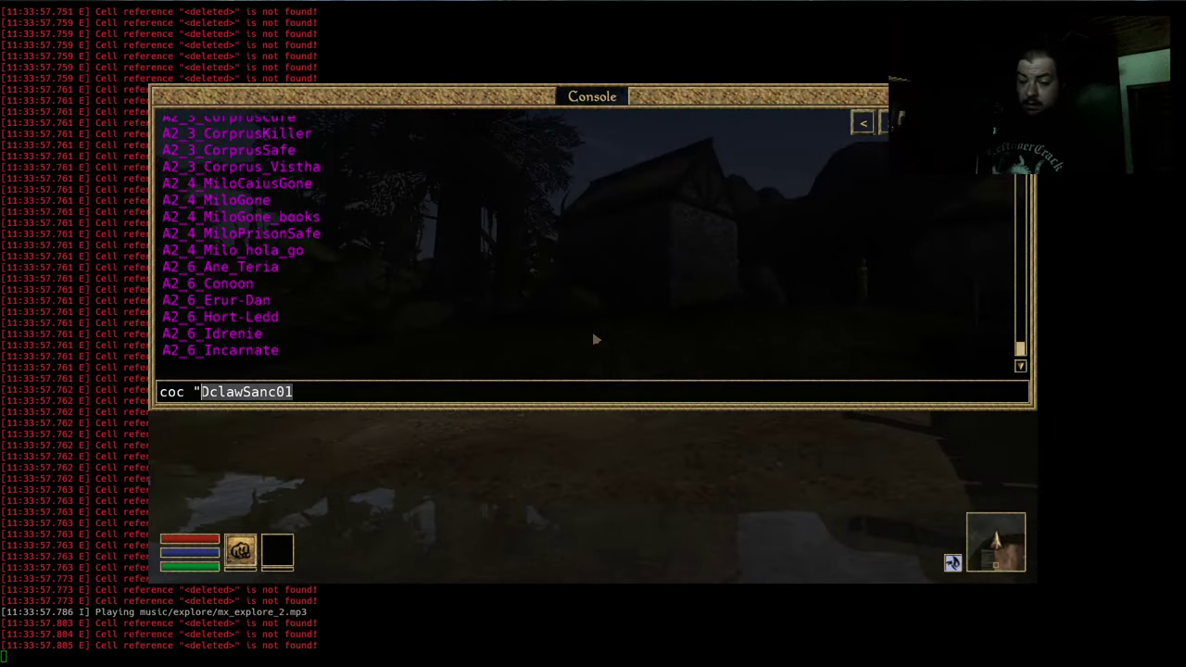
Tab-complete coc "zCGeorgetownToMall" in the console and run it to teleport there
type("0")
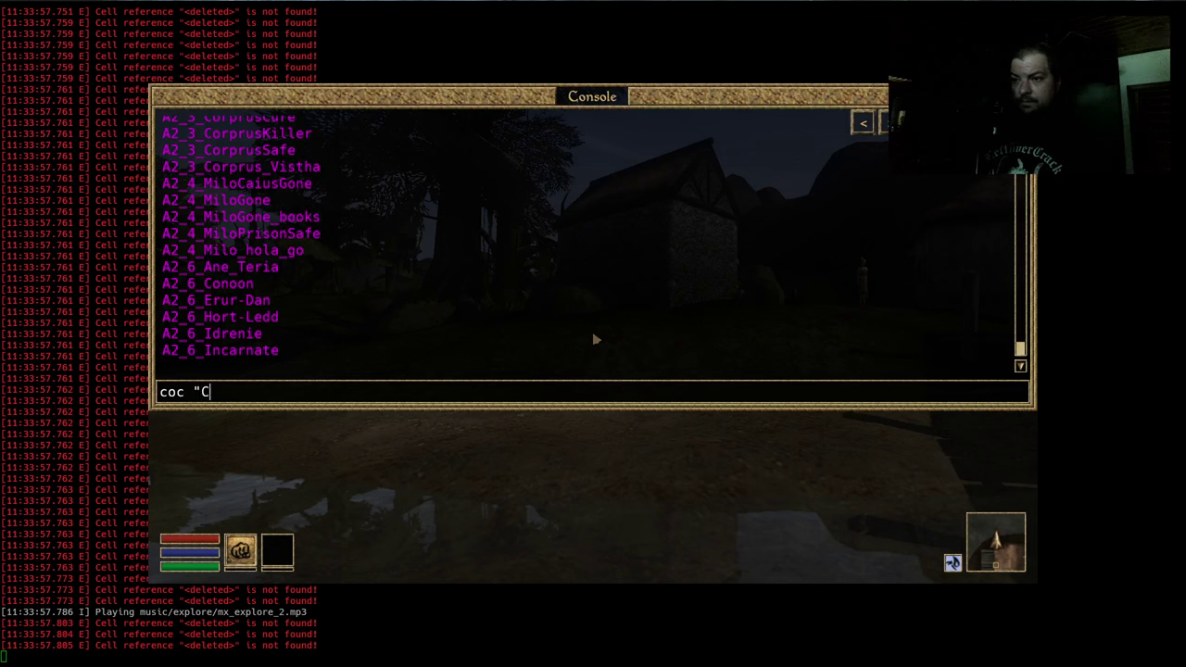
type("ap")
key("Tab")
key("Tab")
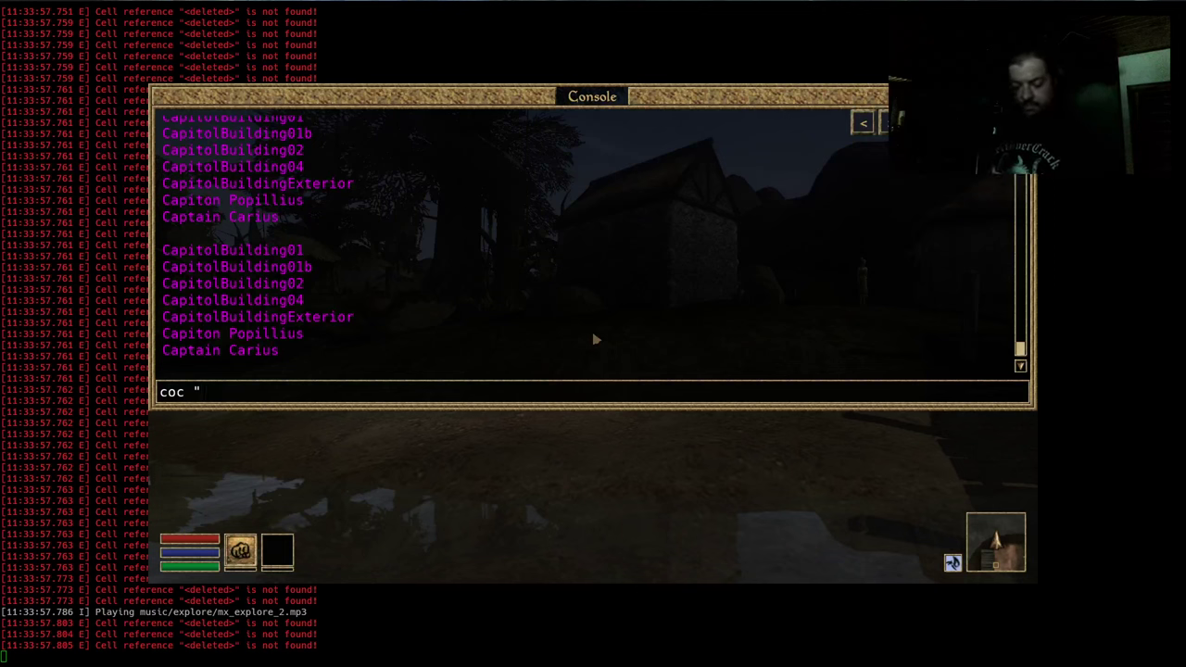
key("Tab")
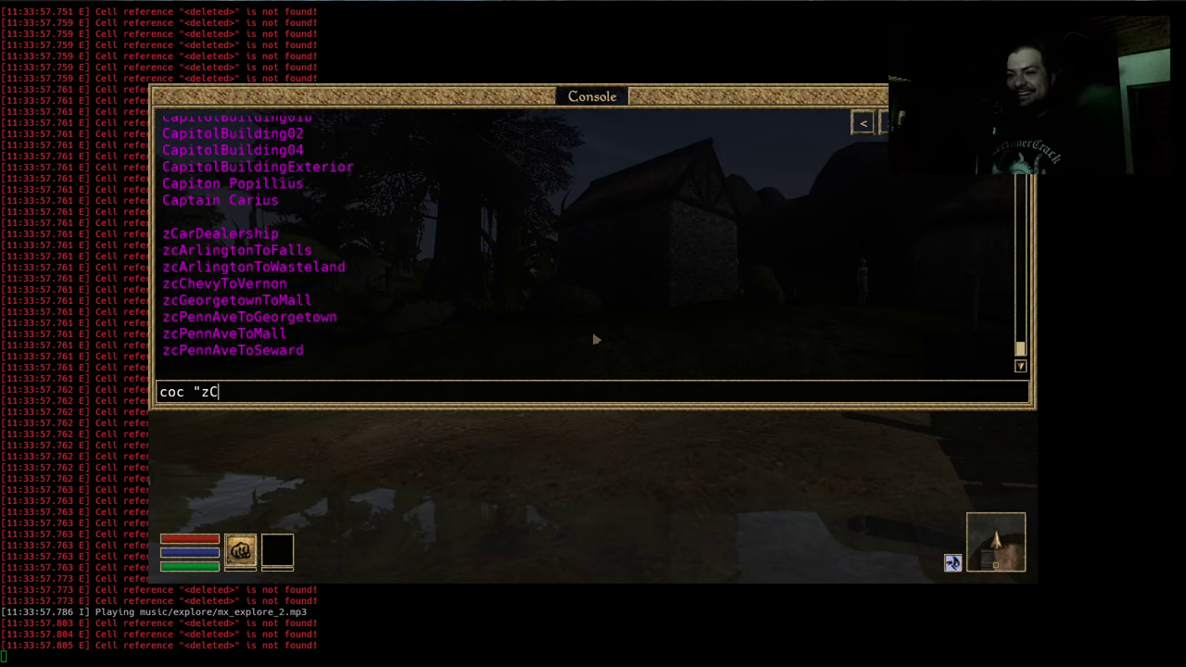
type("g")
key("Tab")
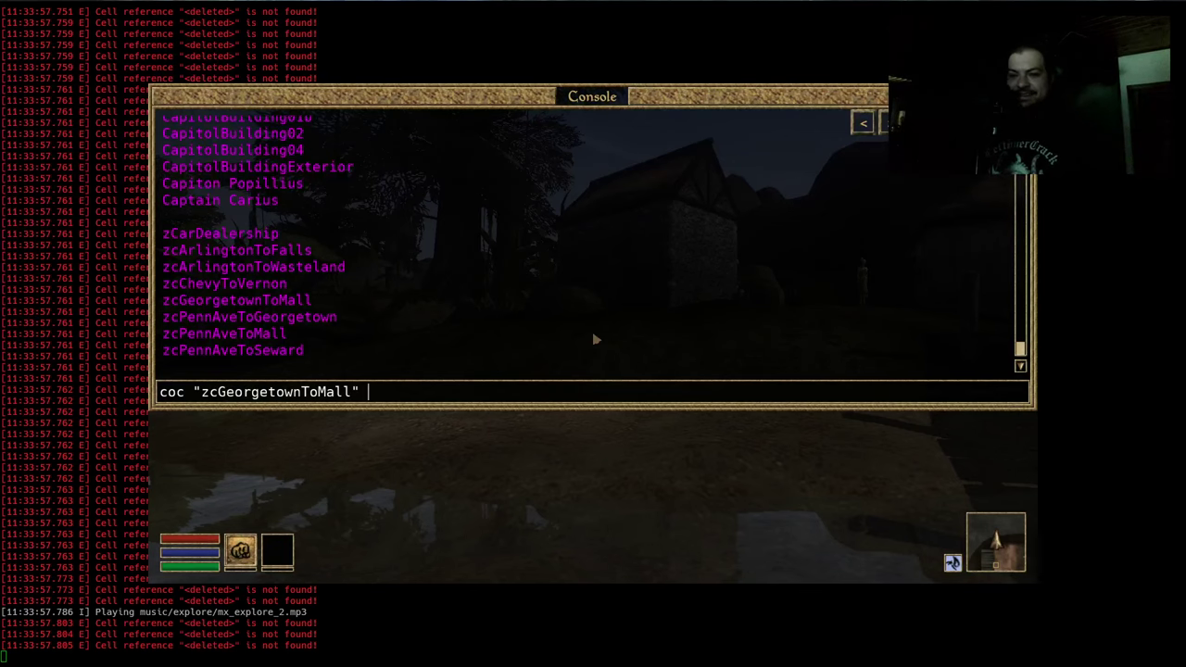
key("Return")
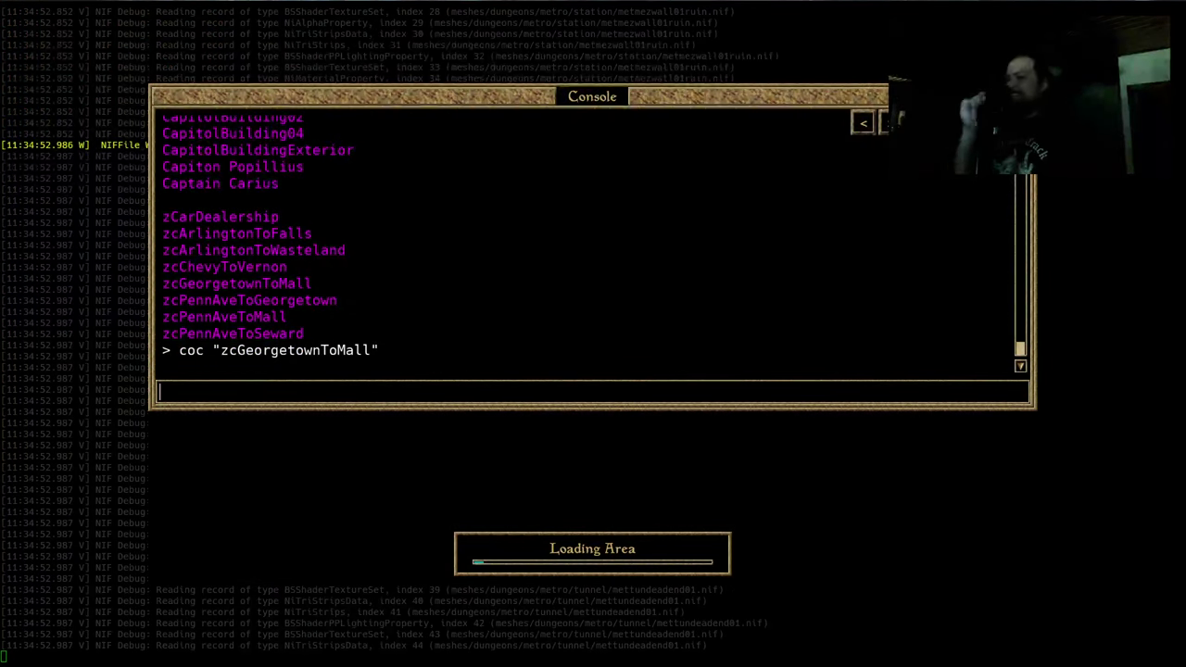
Maximize the game window and close the console
key("alt+space")
key("x")
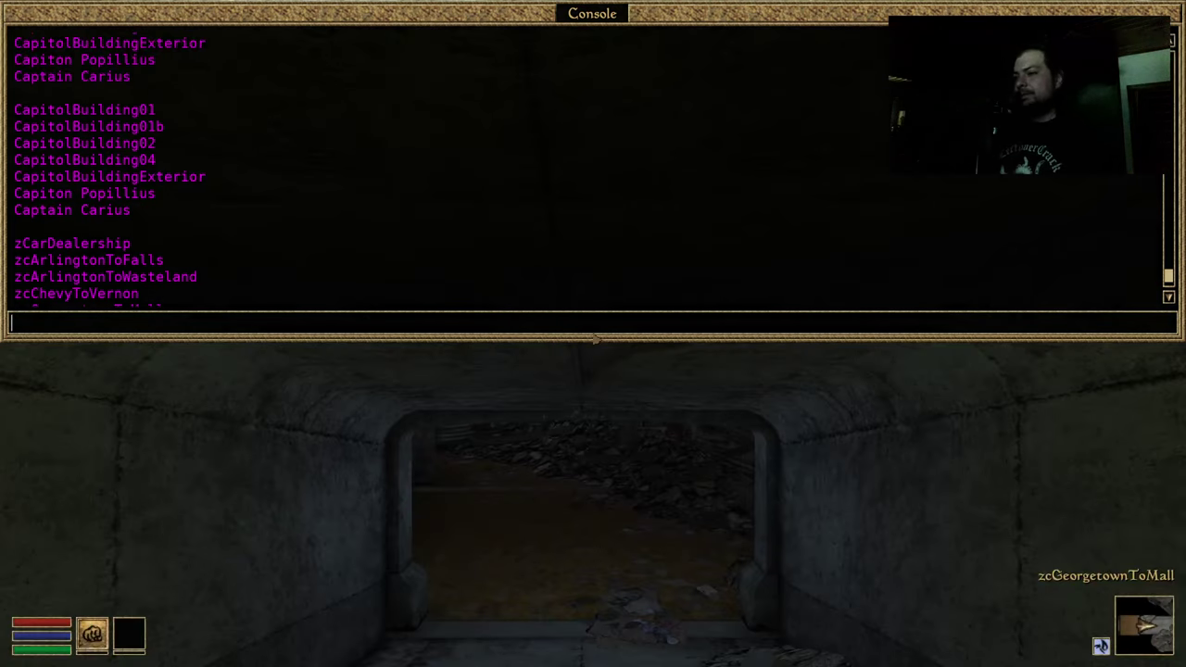
key("grave")
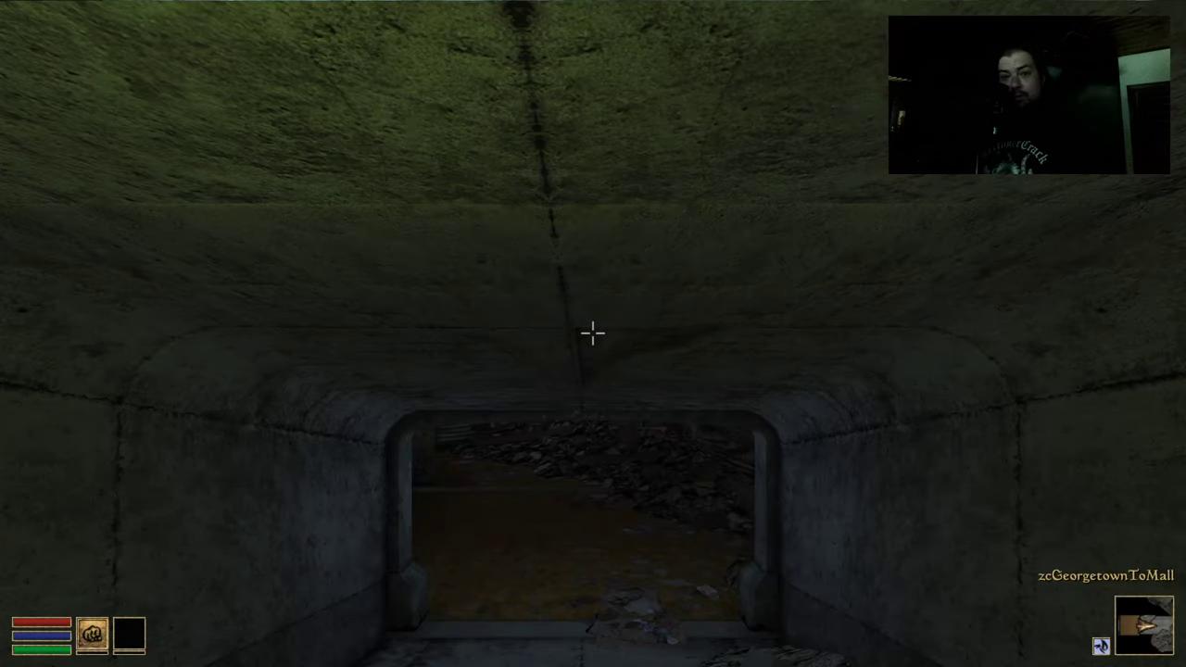
Walk through the tunnel, rubble room and escalator hall toward the lit doorway
key("w")
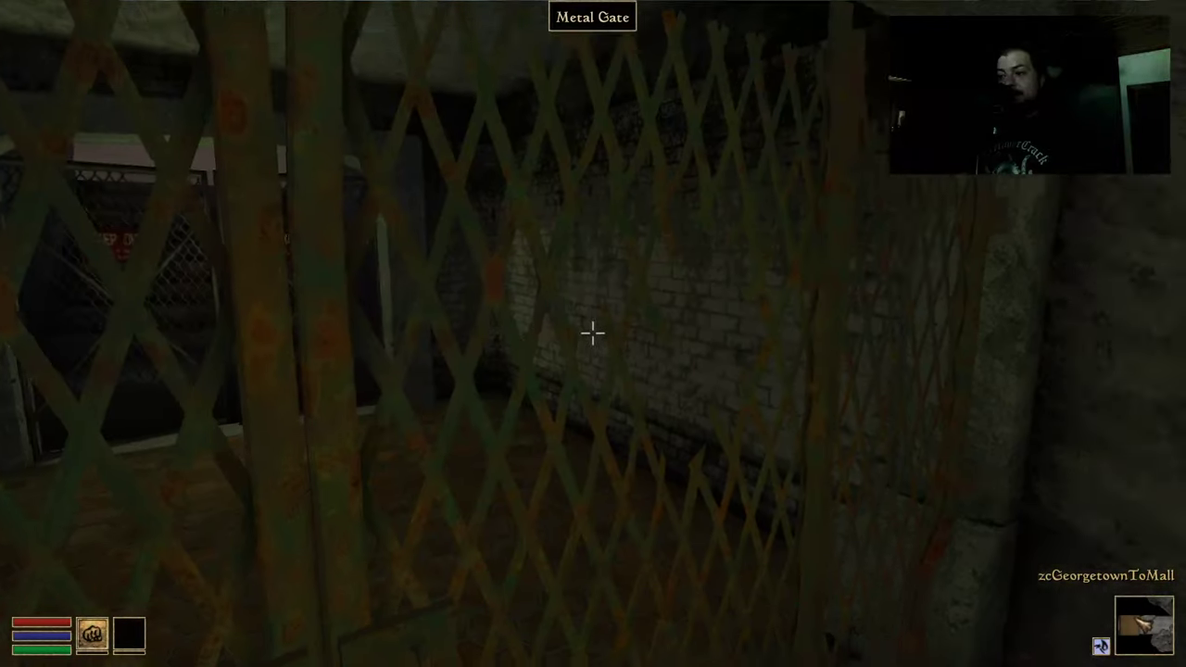
key("w")
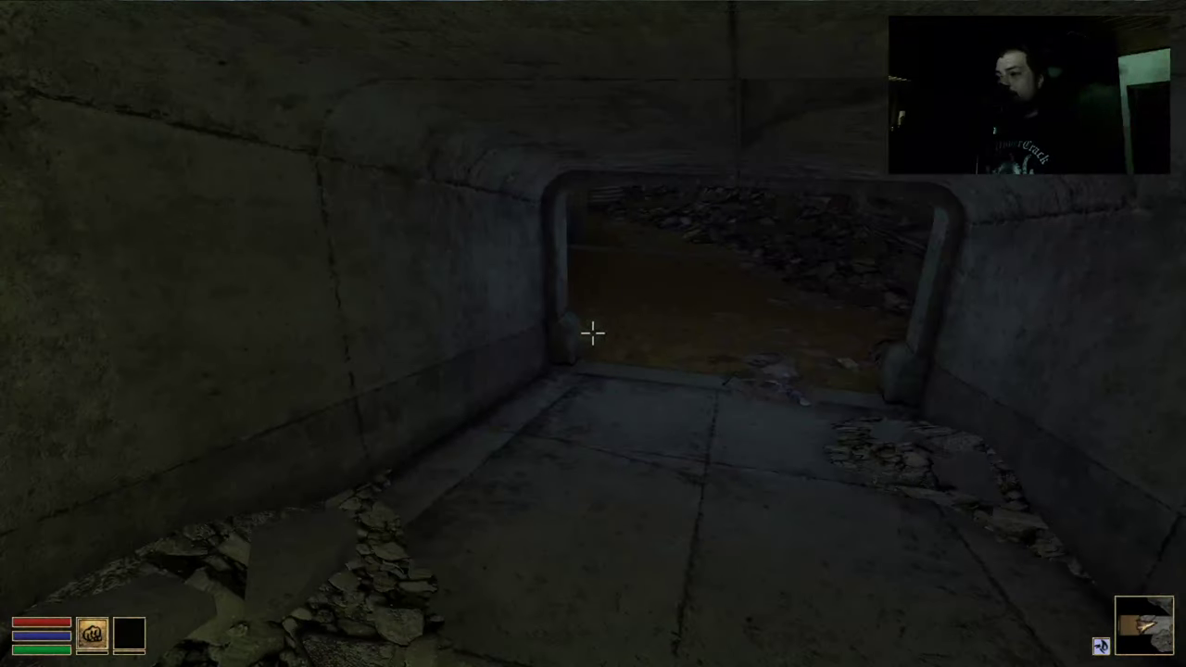
key("w")
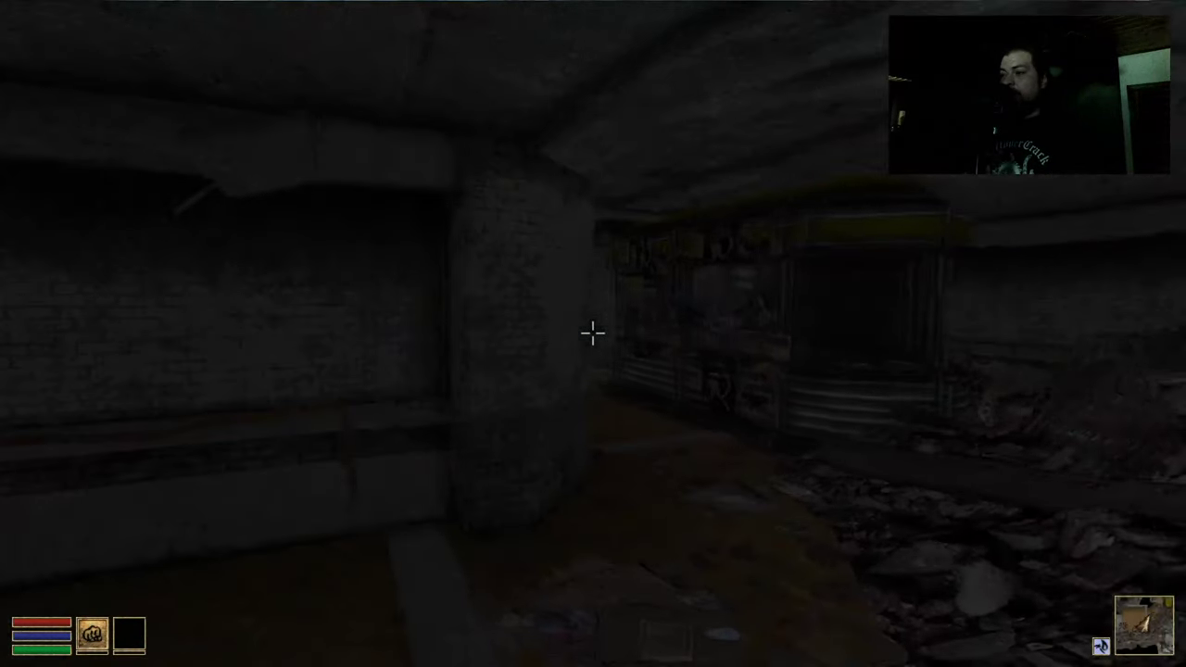
key("w")
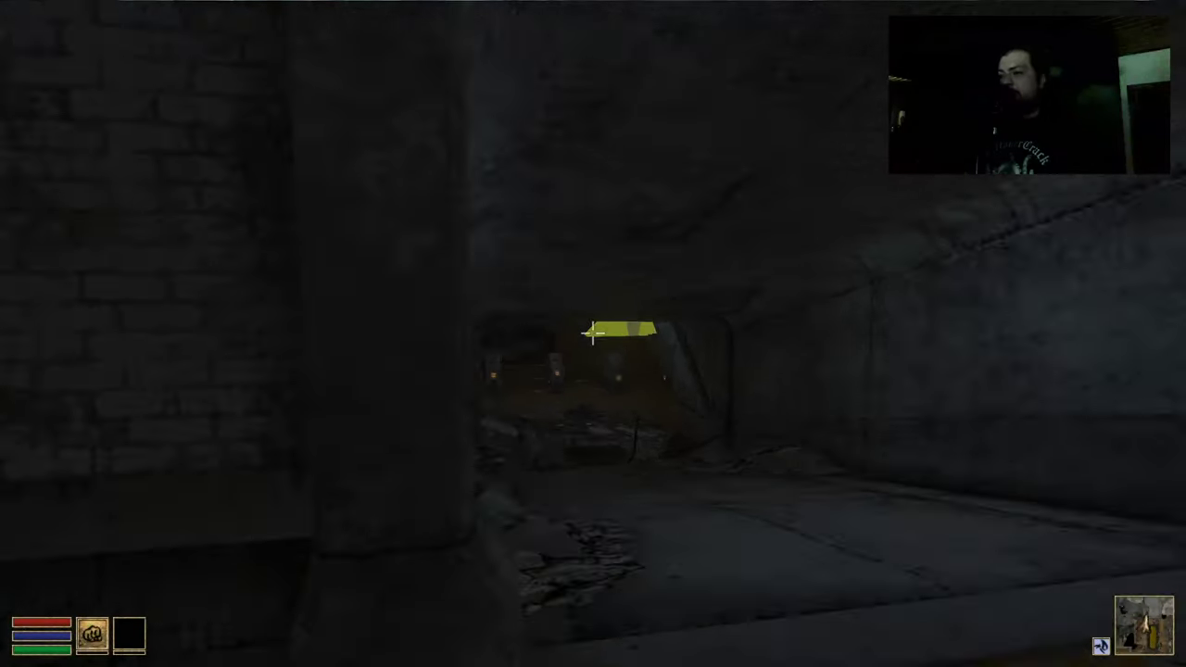
key("w")
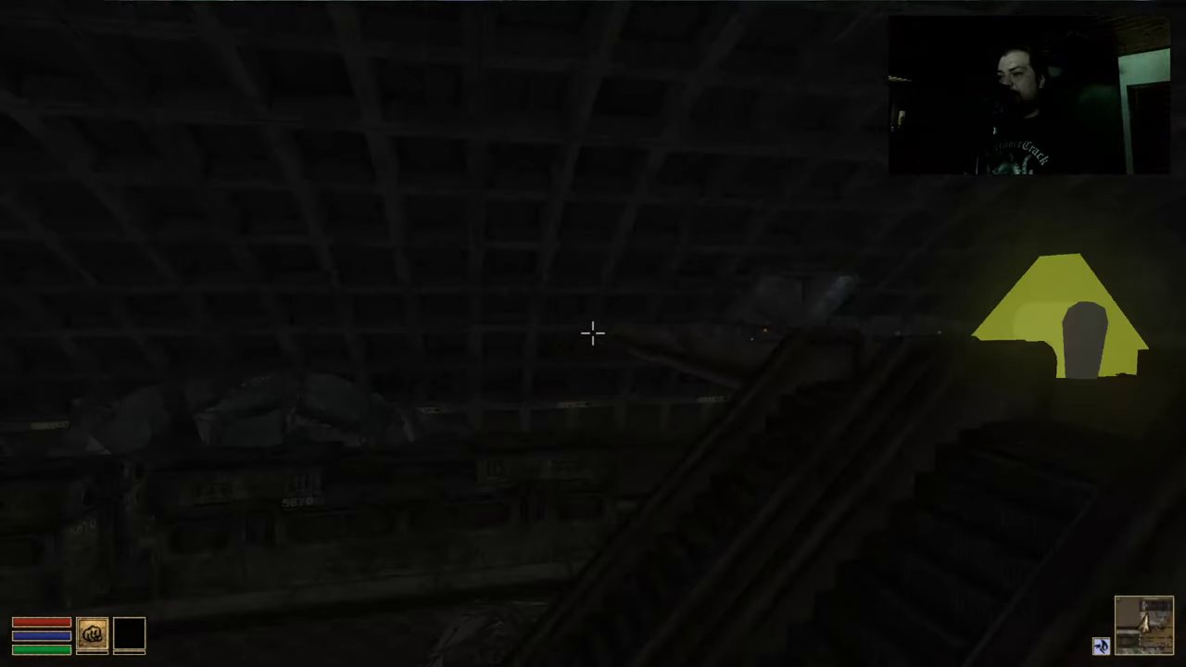
key("w")
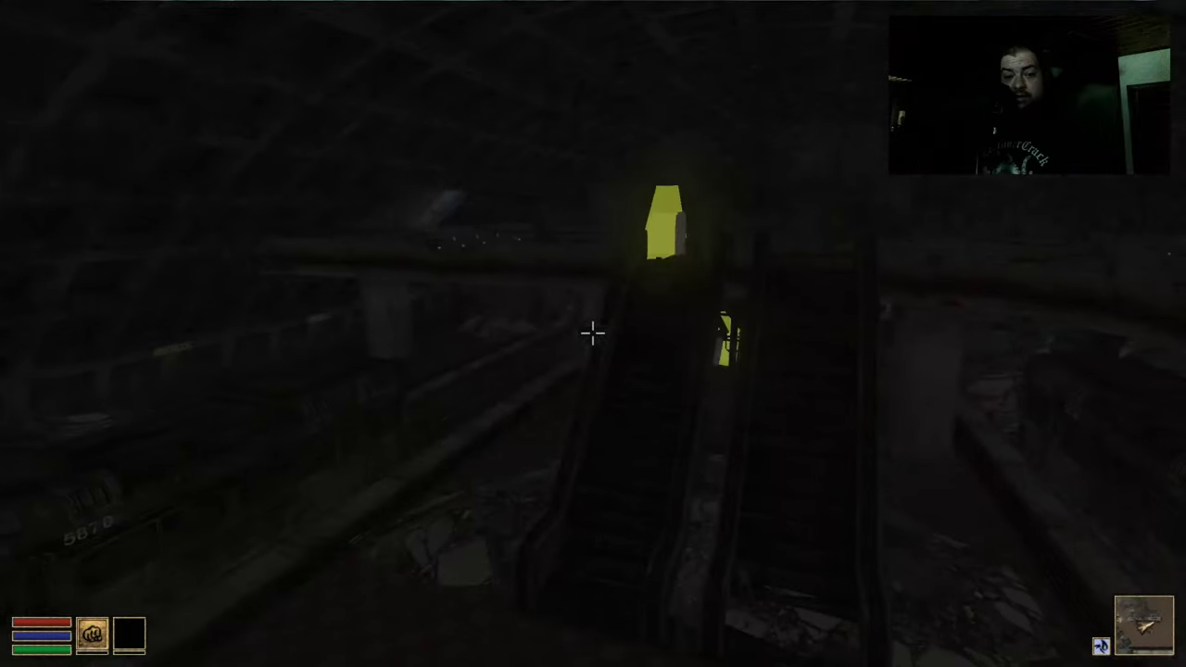
key("w")
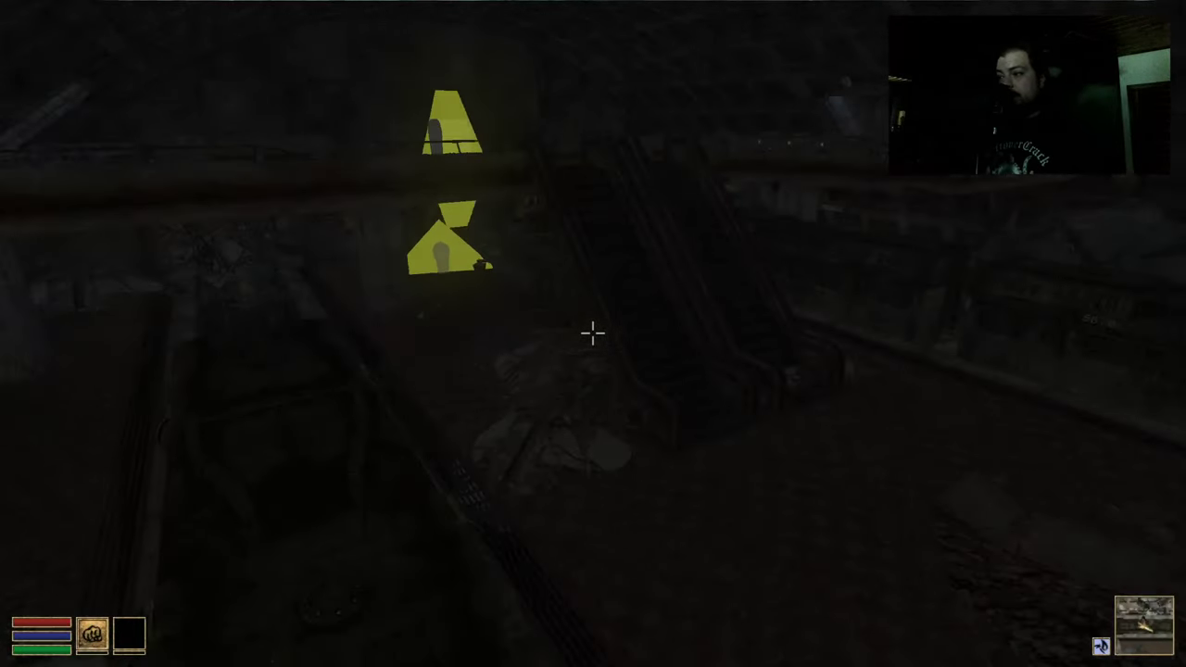
key("w")
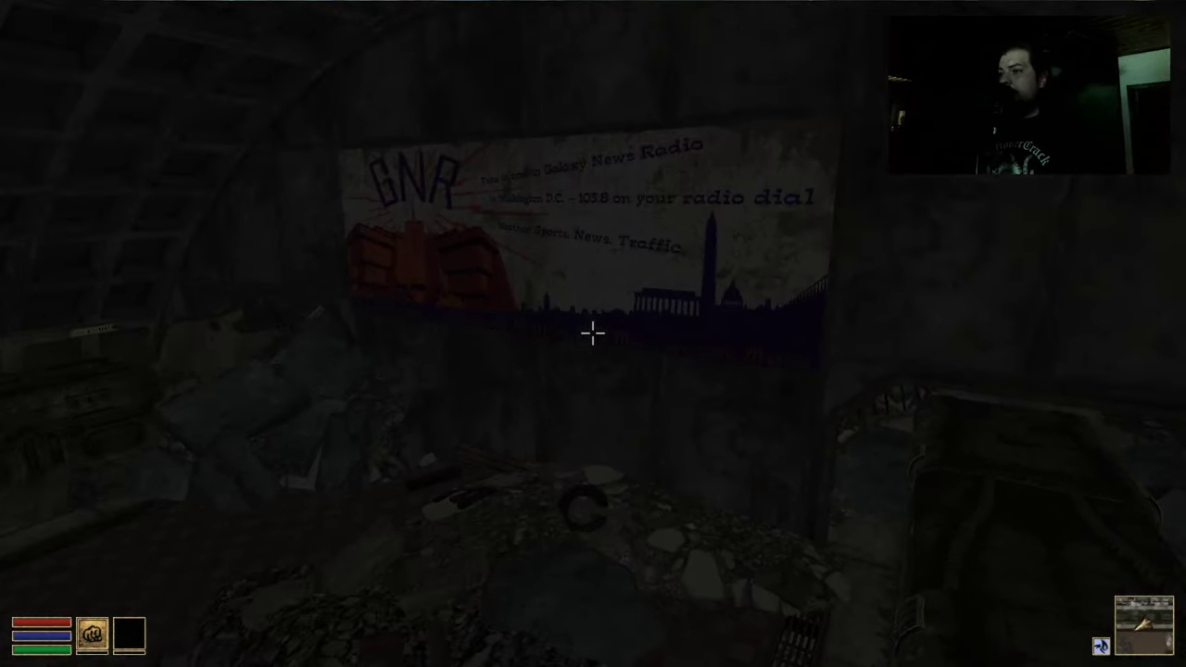
key("w")
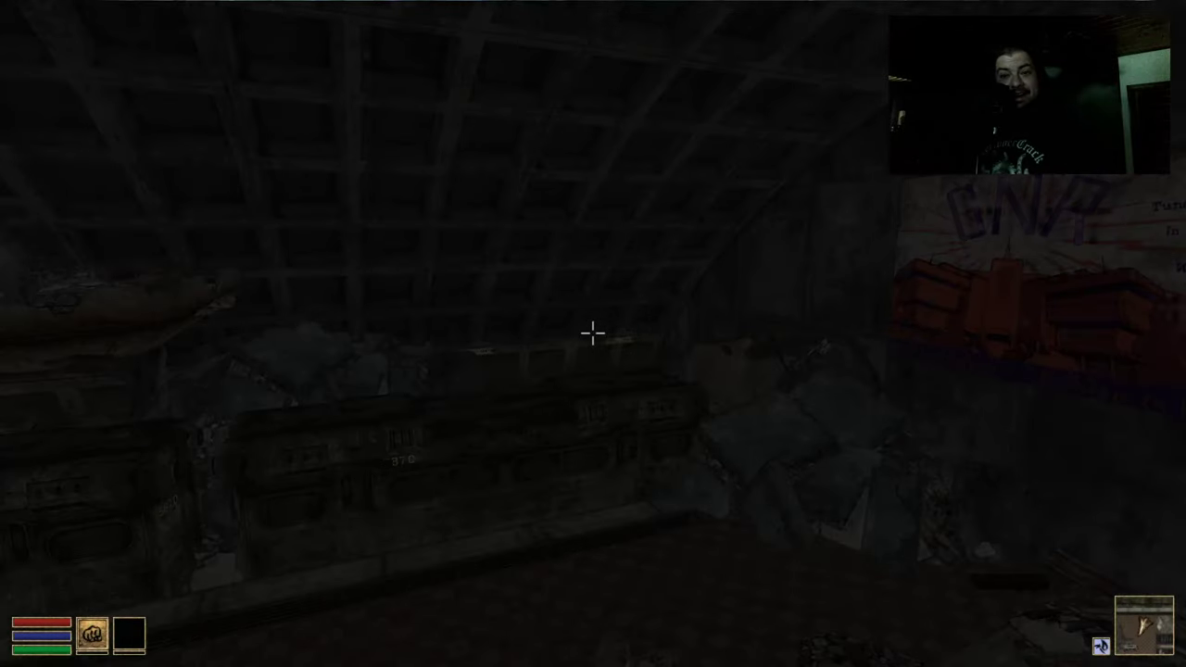
key("w")
key("space")
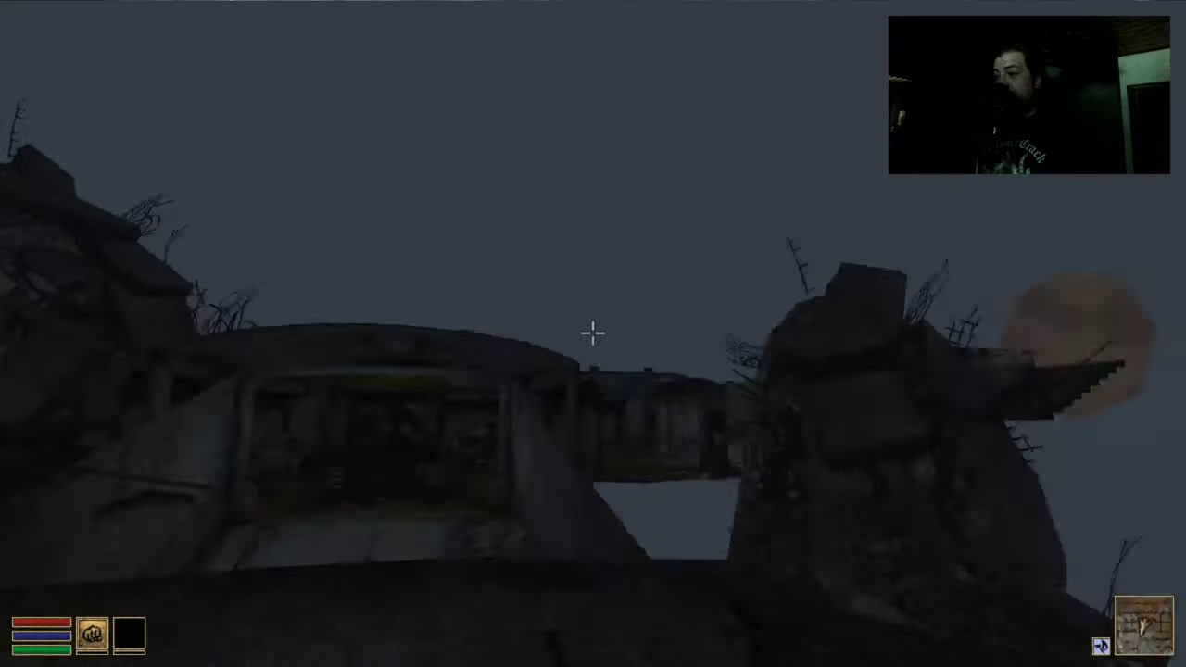
Walk through the bunker corridor and pass the Metal Gate to load the next area
key("w")
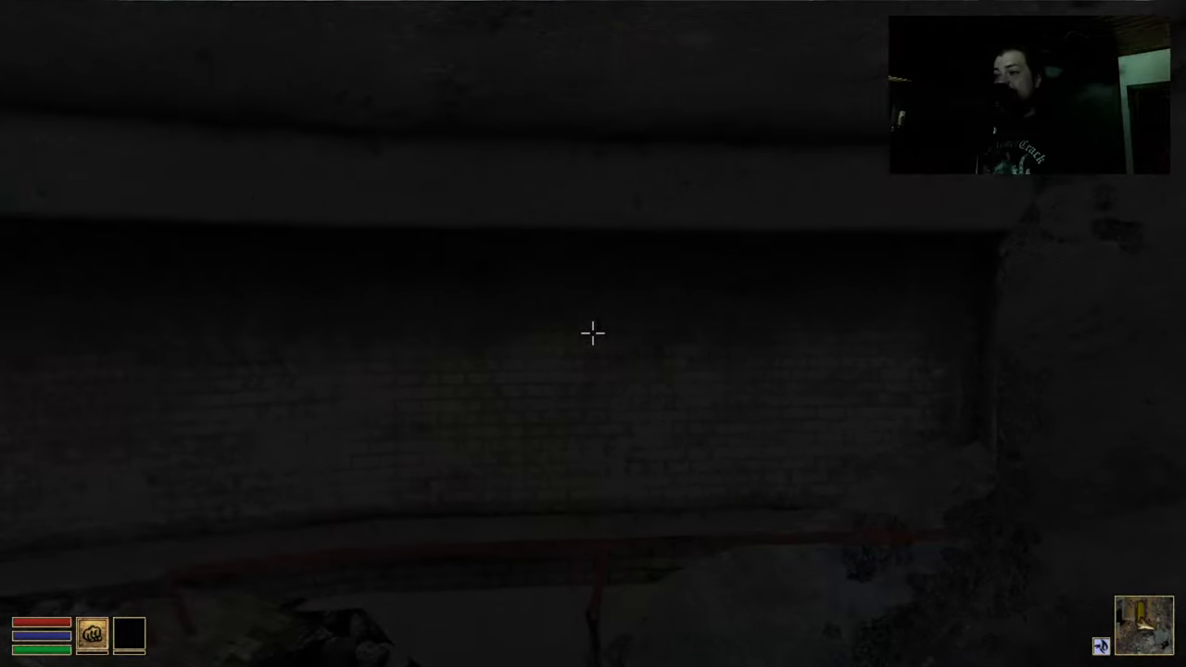
key("w")
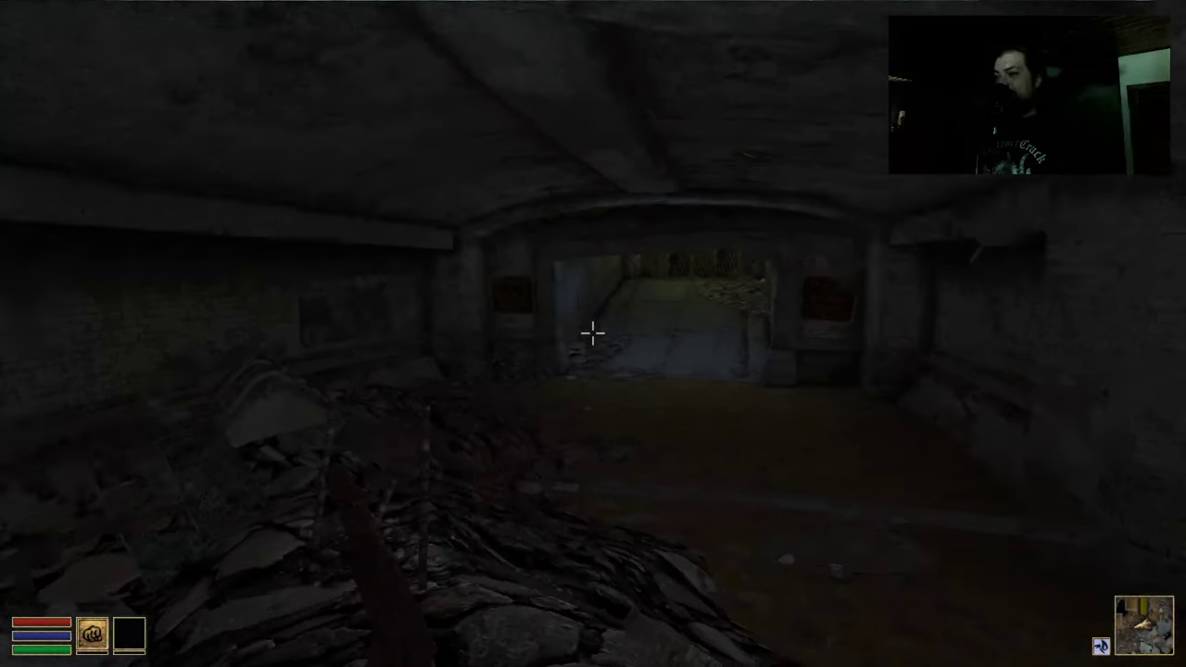
key("w")
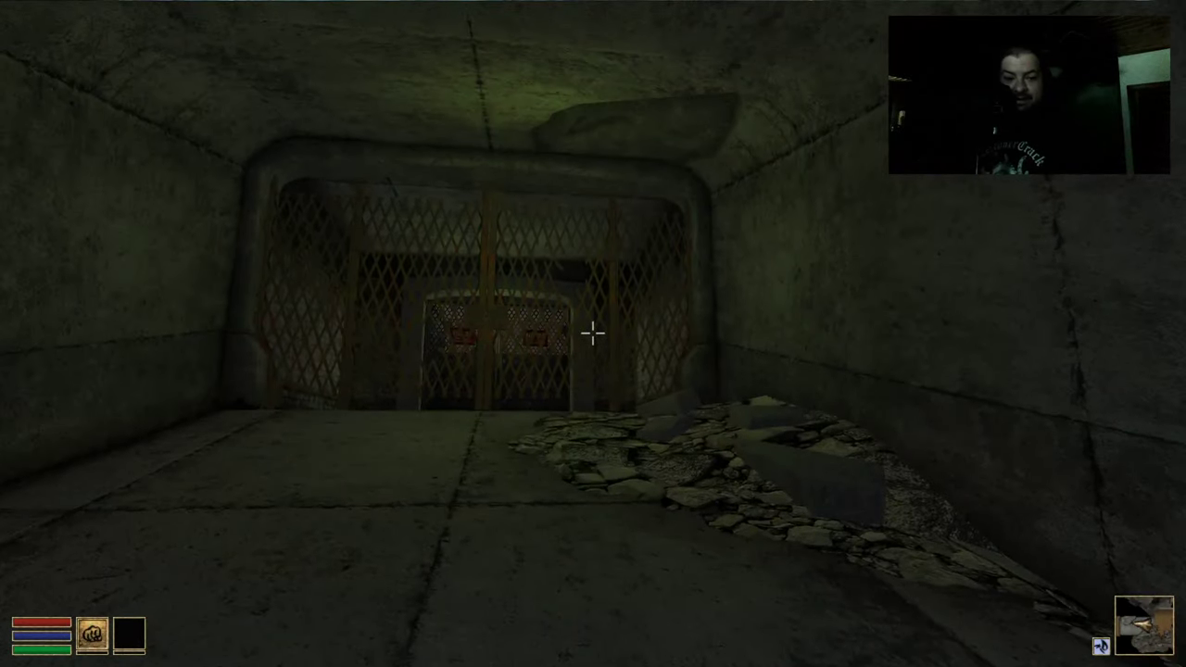
key("w")
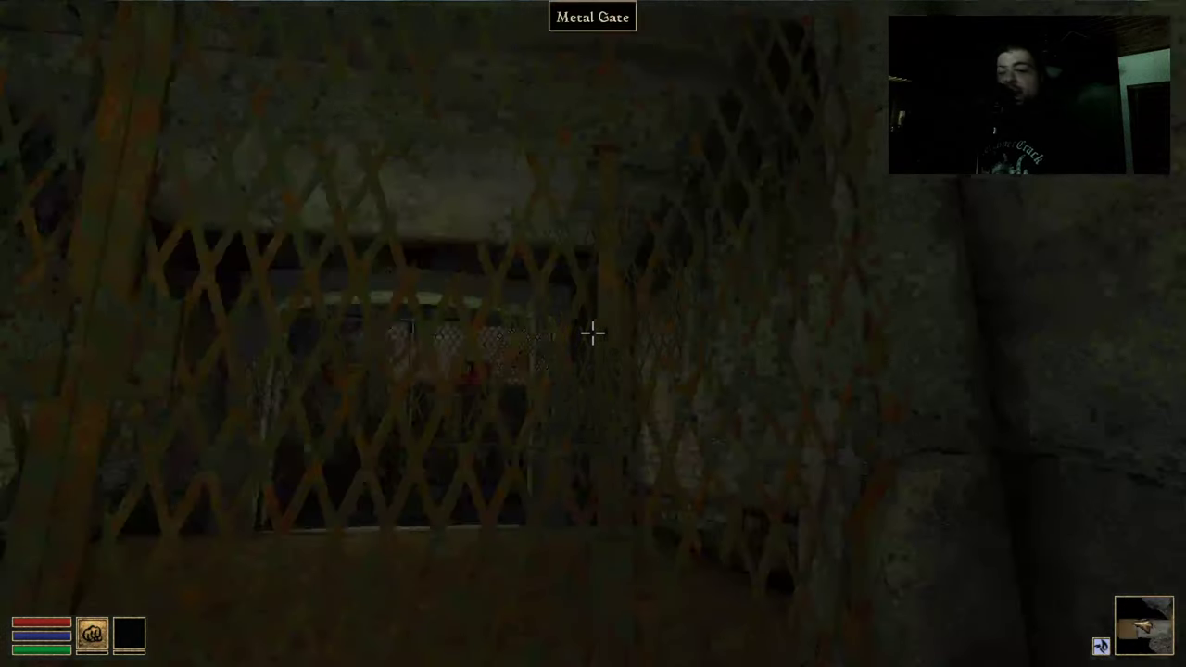
key("w")
key("space")
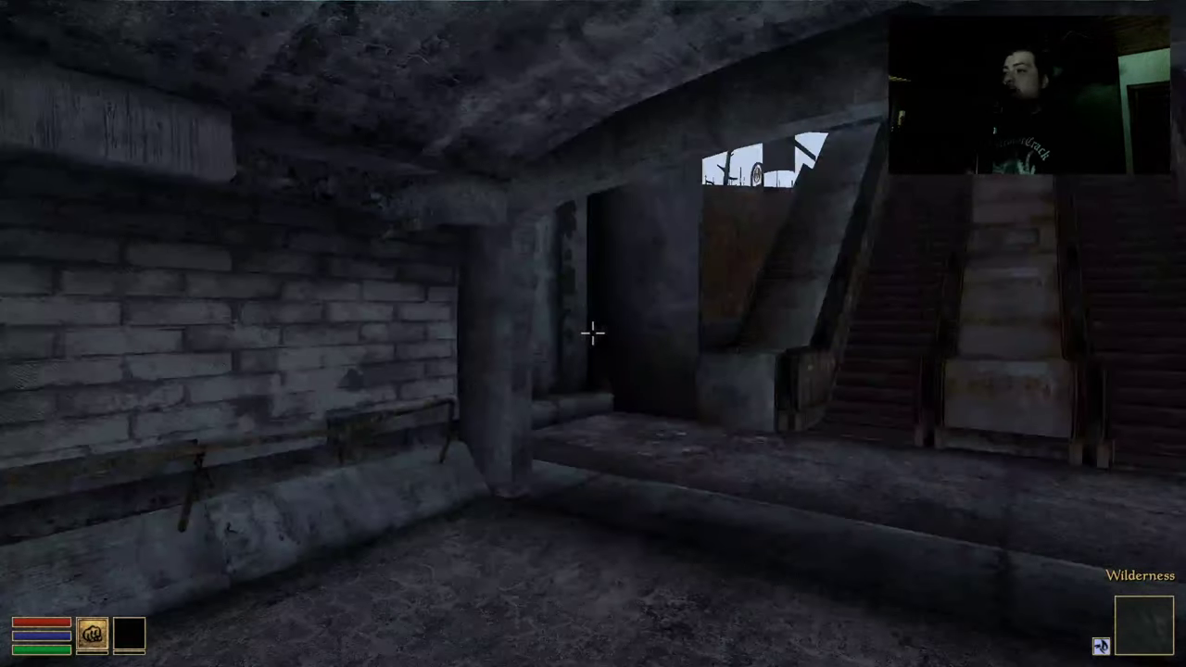
Climb the escalator to the surface and cross the rubble past the ruined temple toward the tower
key("w")
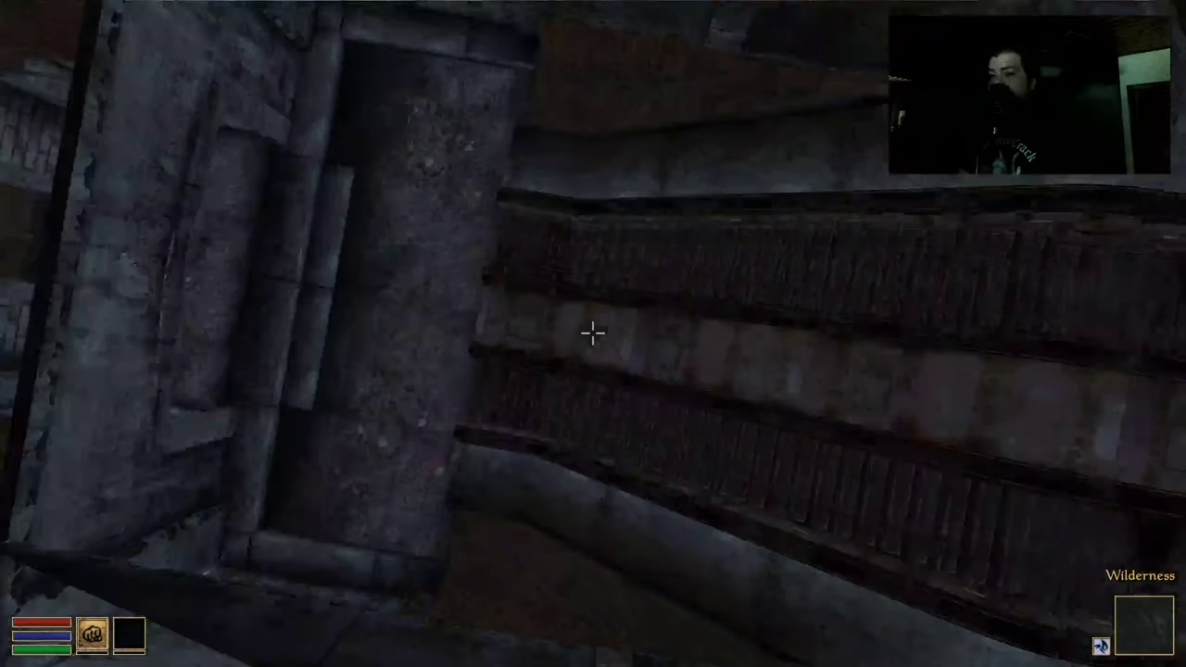
key("space")
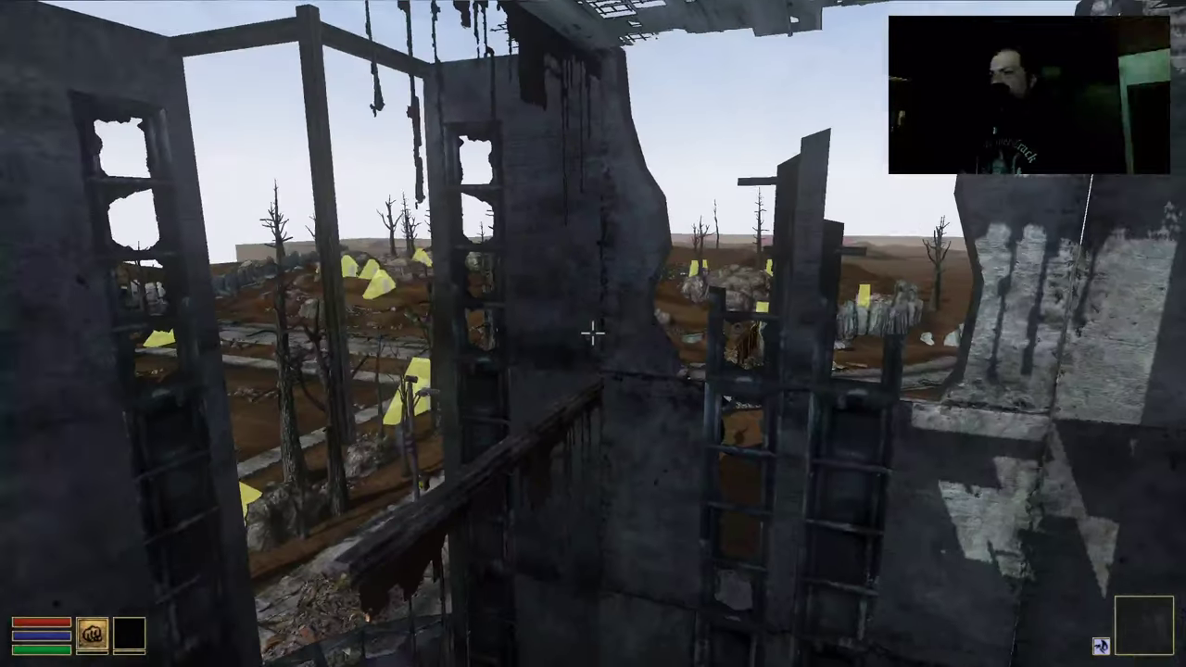
key("w")
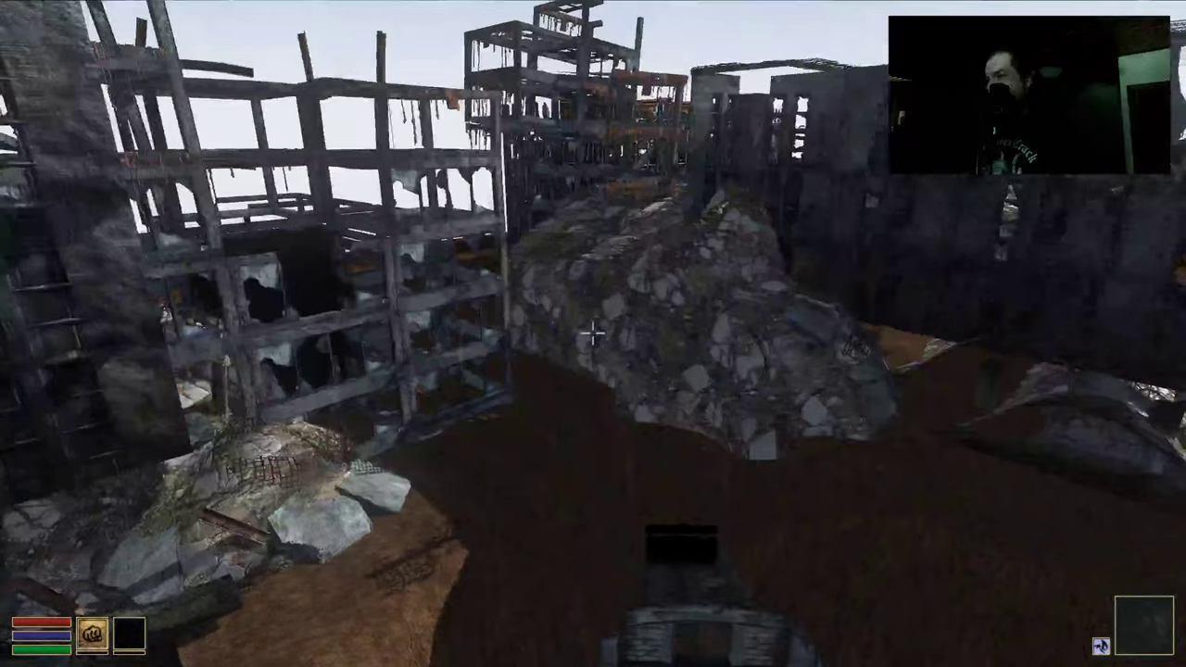
key("w")
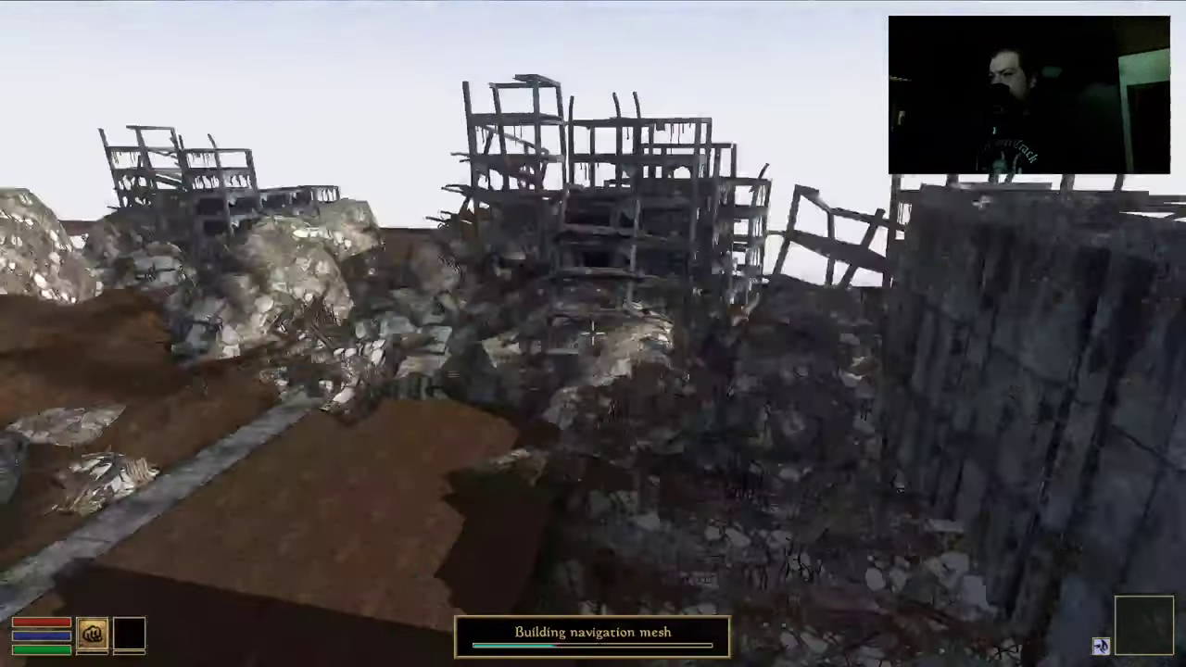
key("w")
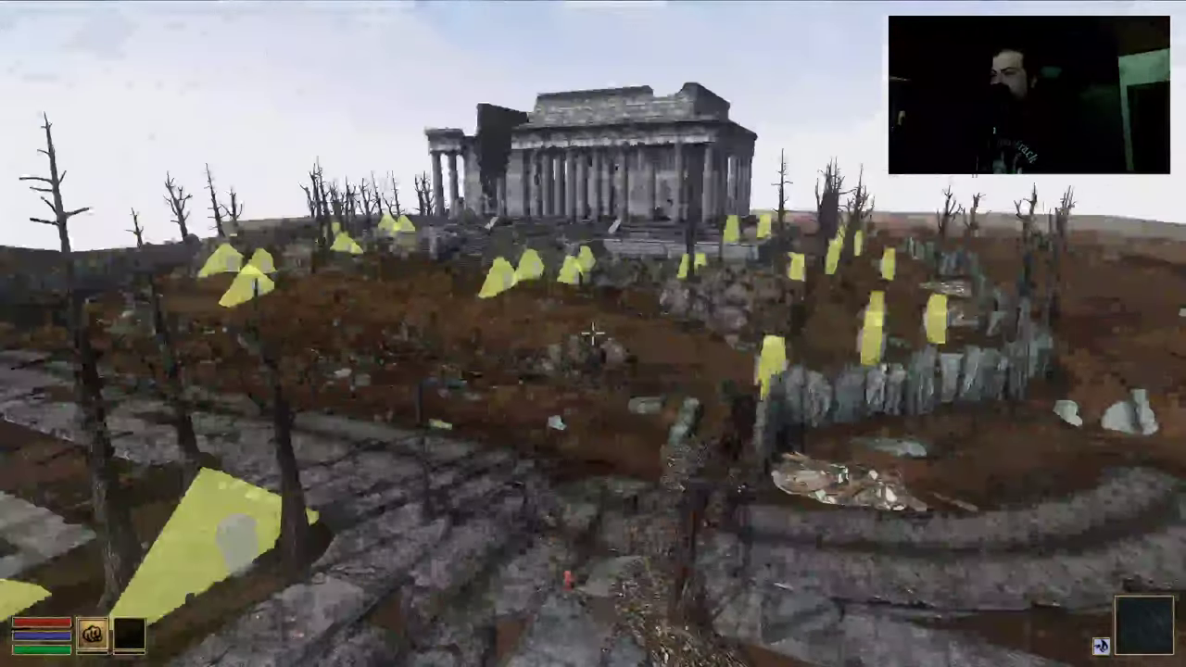
key("w")
key("w")
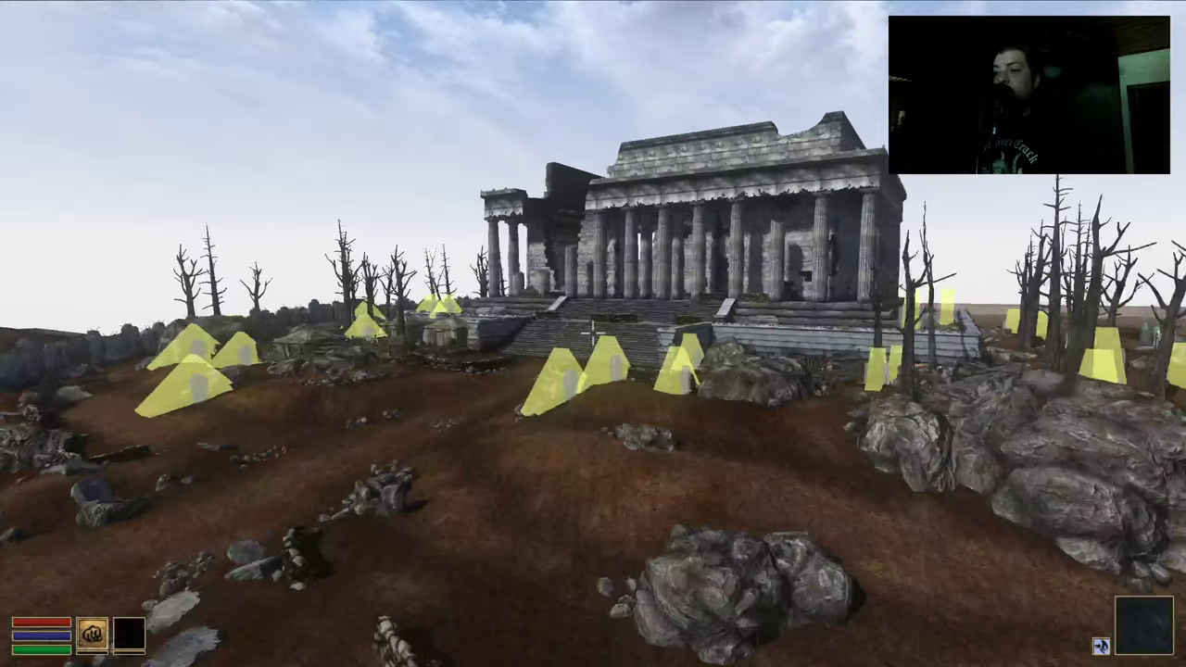
key("w")
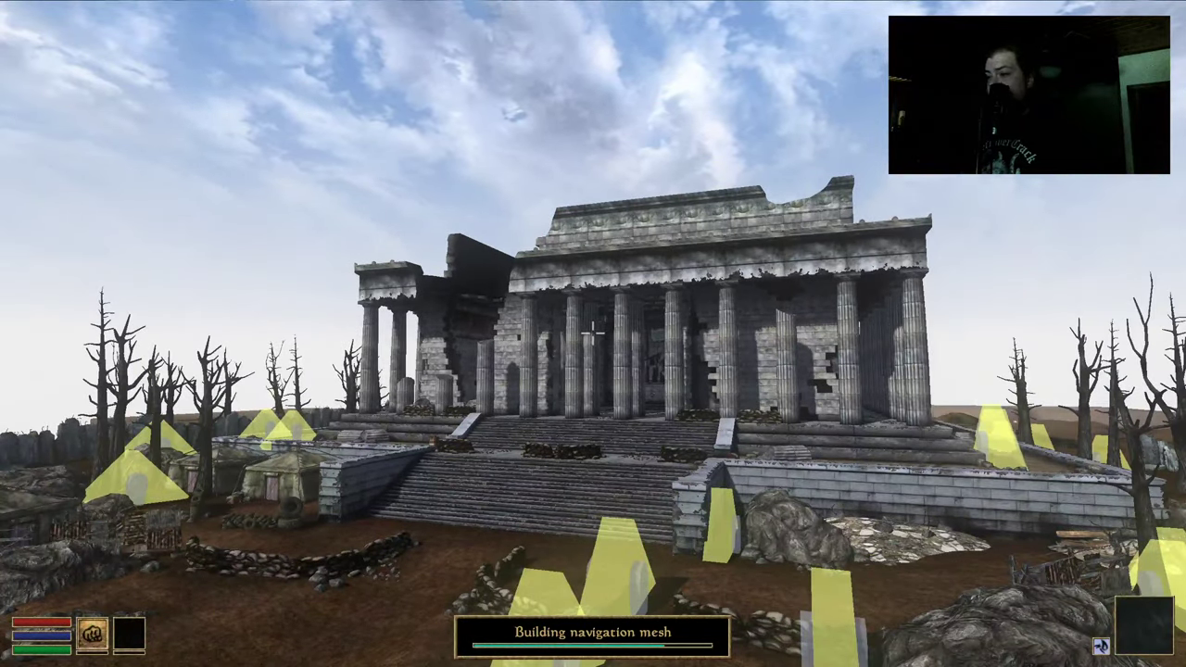
key("w")
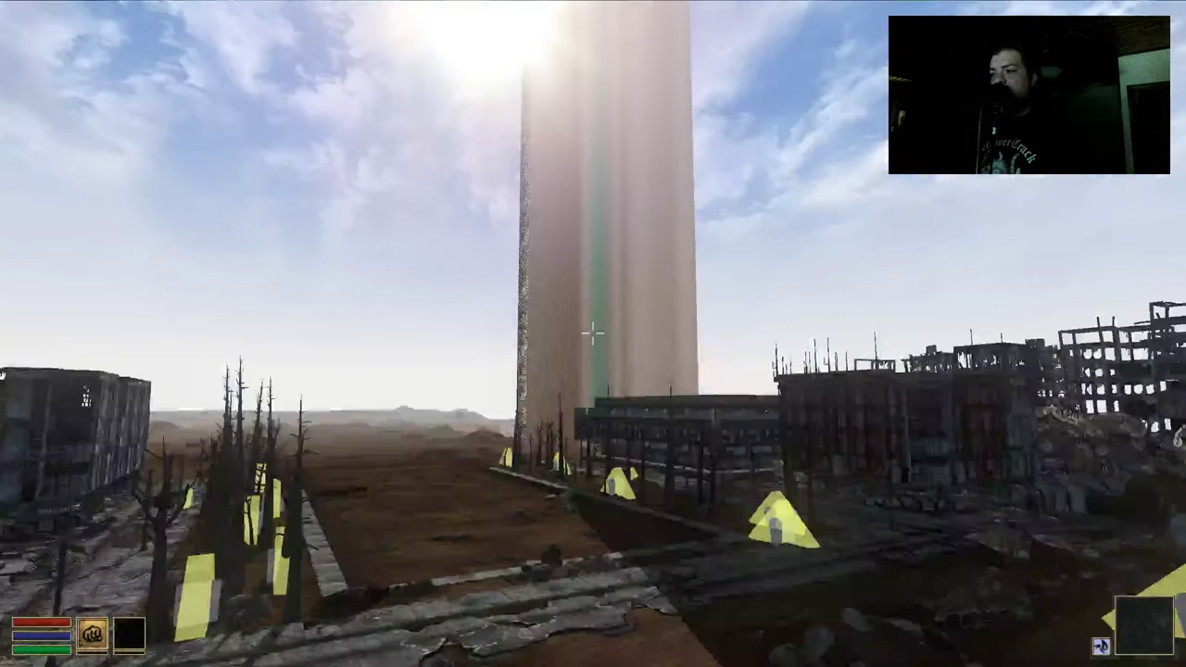
key("w")
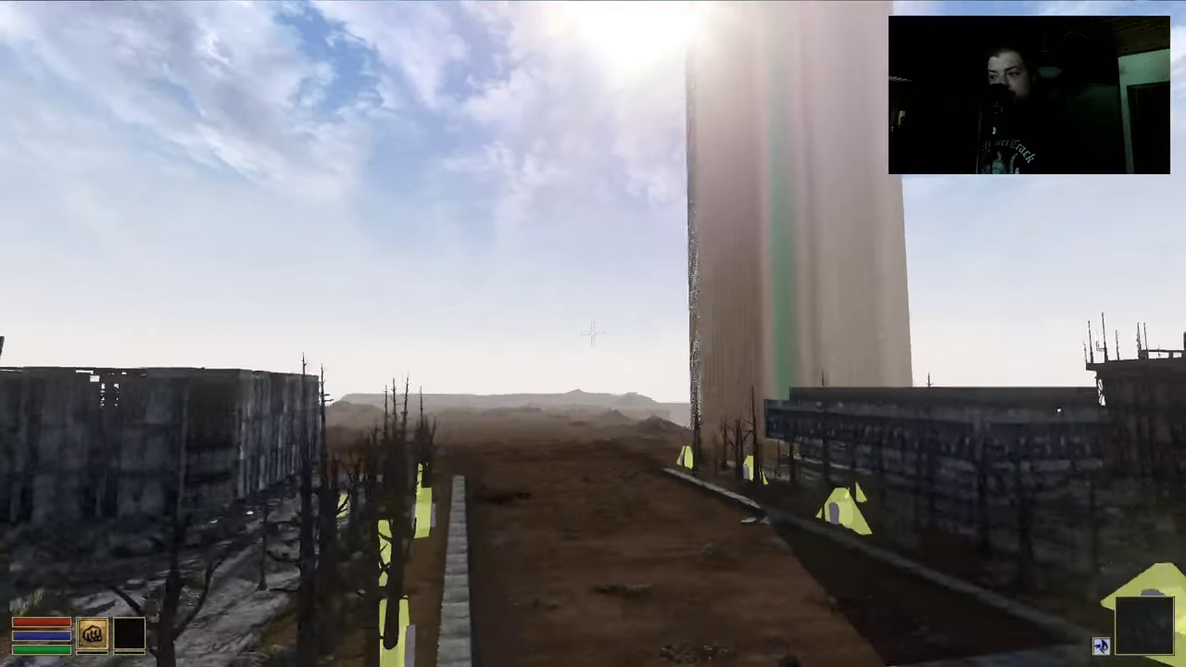
key("w")
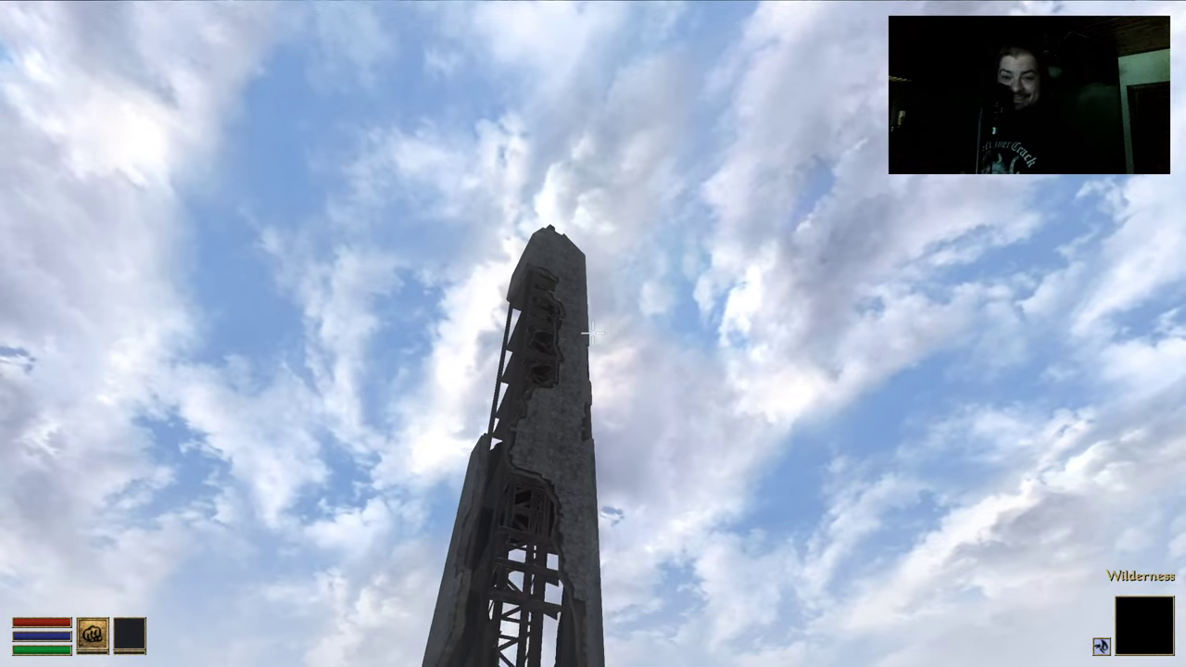
Fly up along the tall tower and forward over the ruined city into TheMallNoMansLand
key("w")
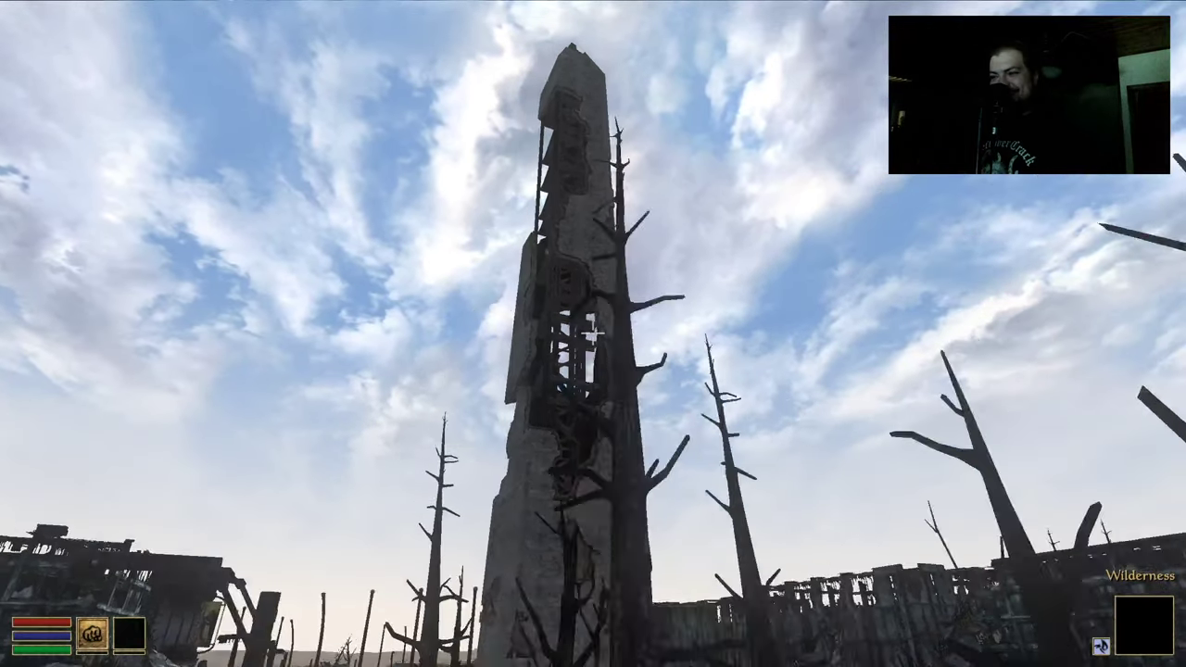
key("w")
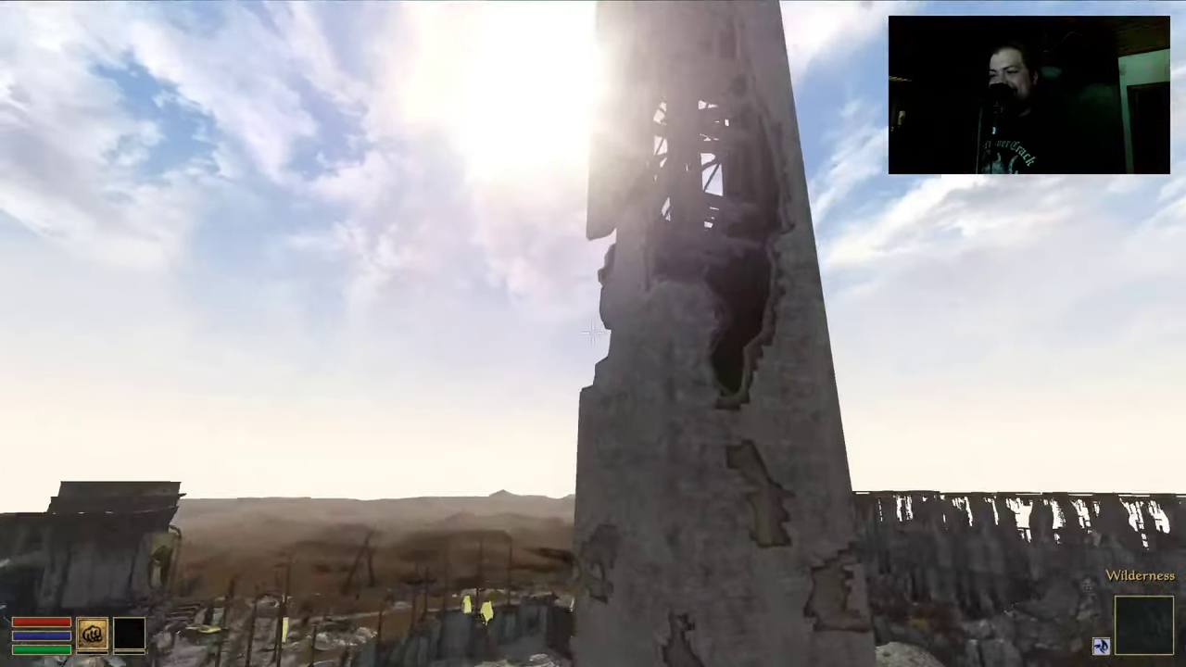
key("w")
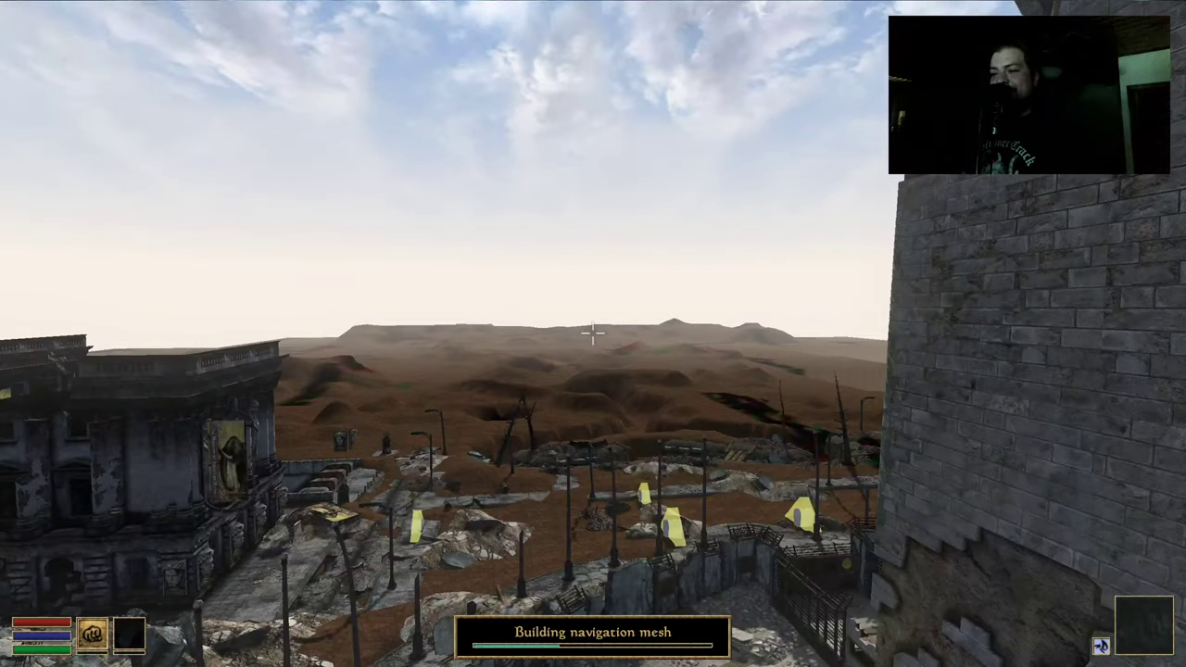
key("w")
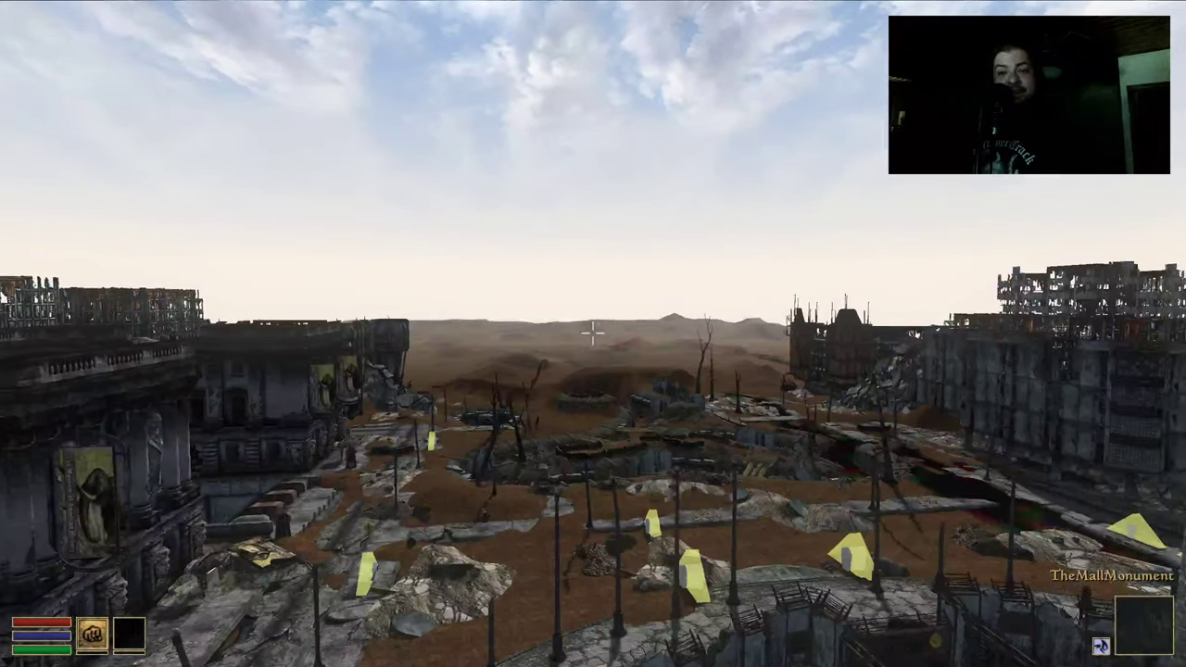
key("w")
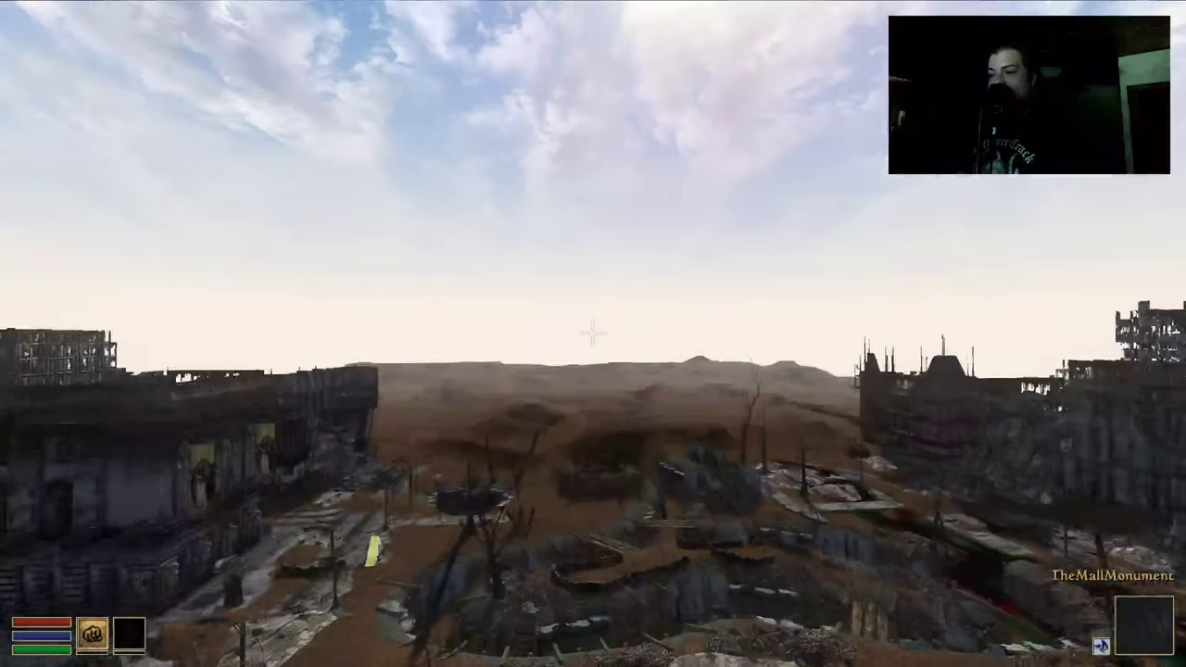
key("w")
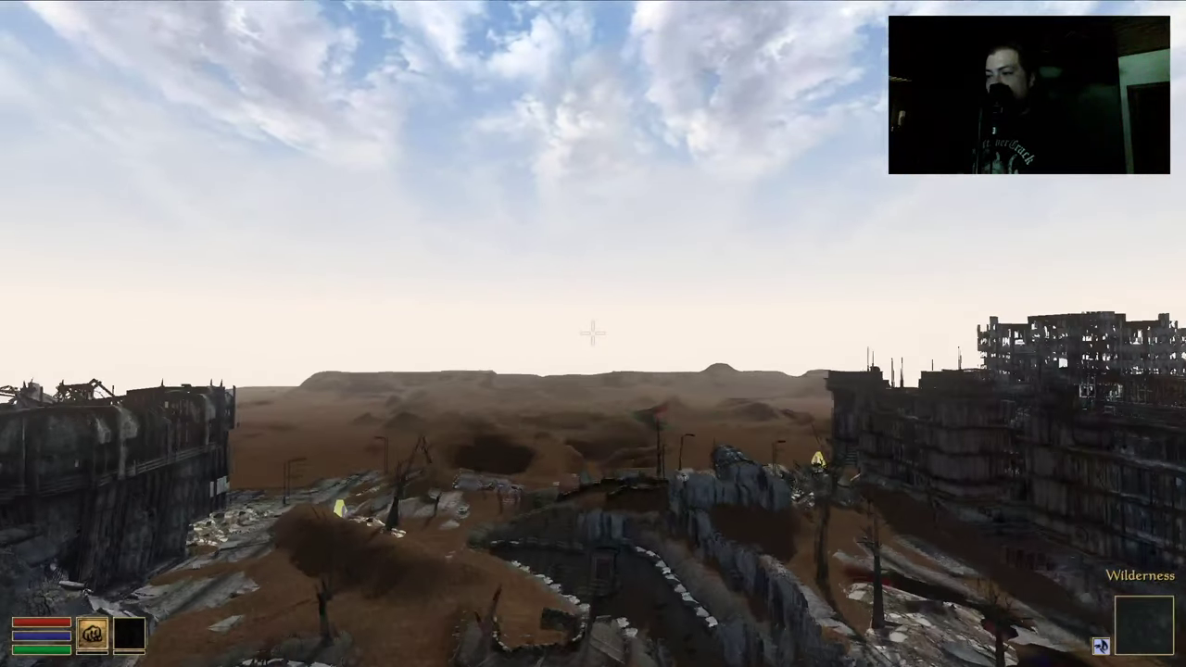
key("s")
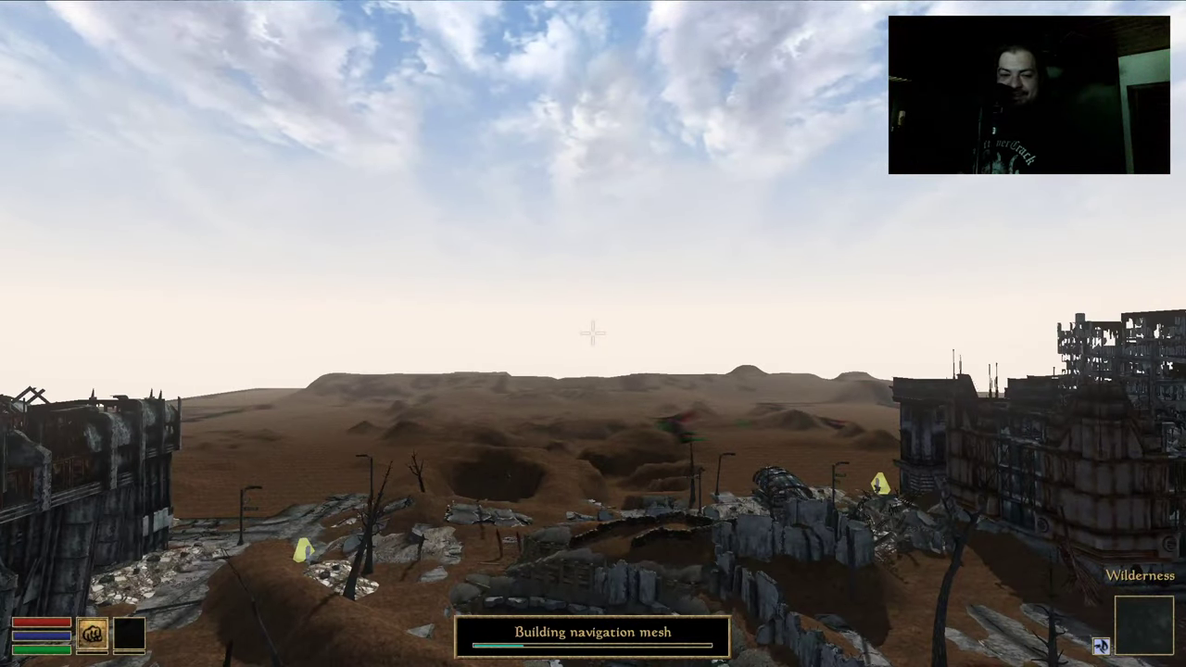
key("w")
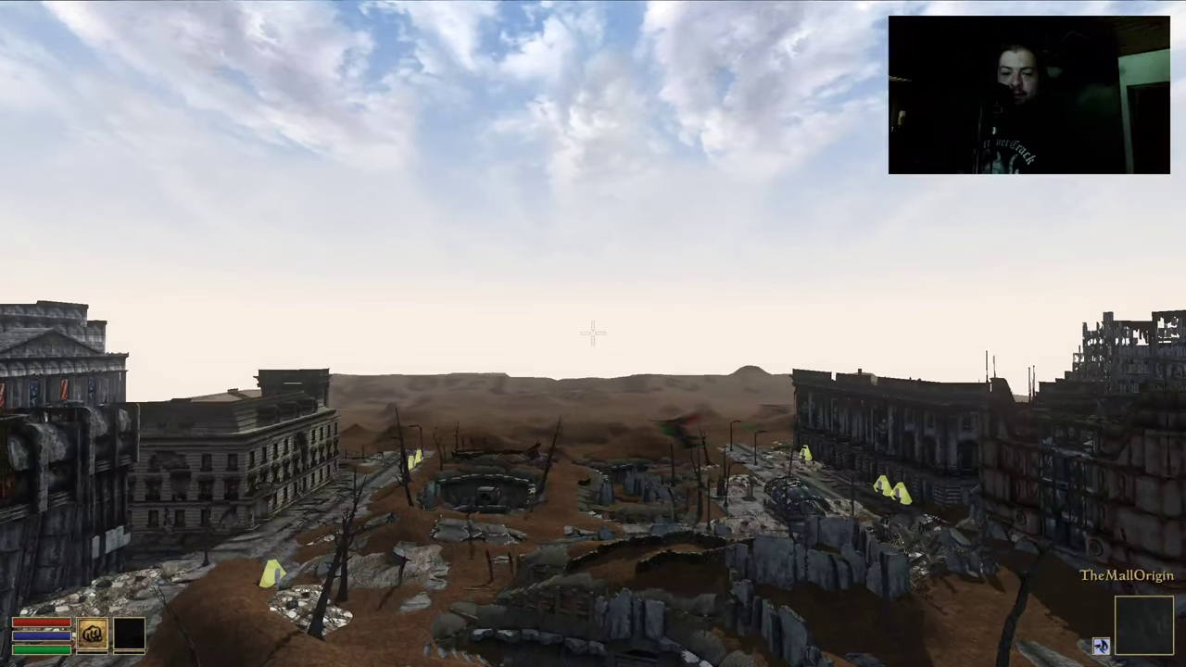
key("w")
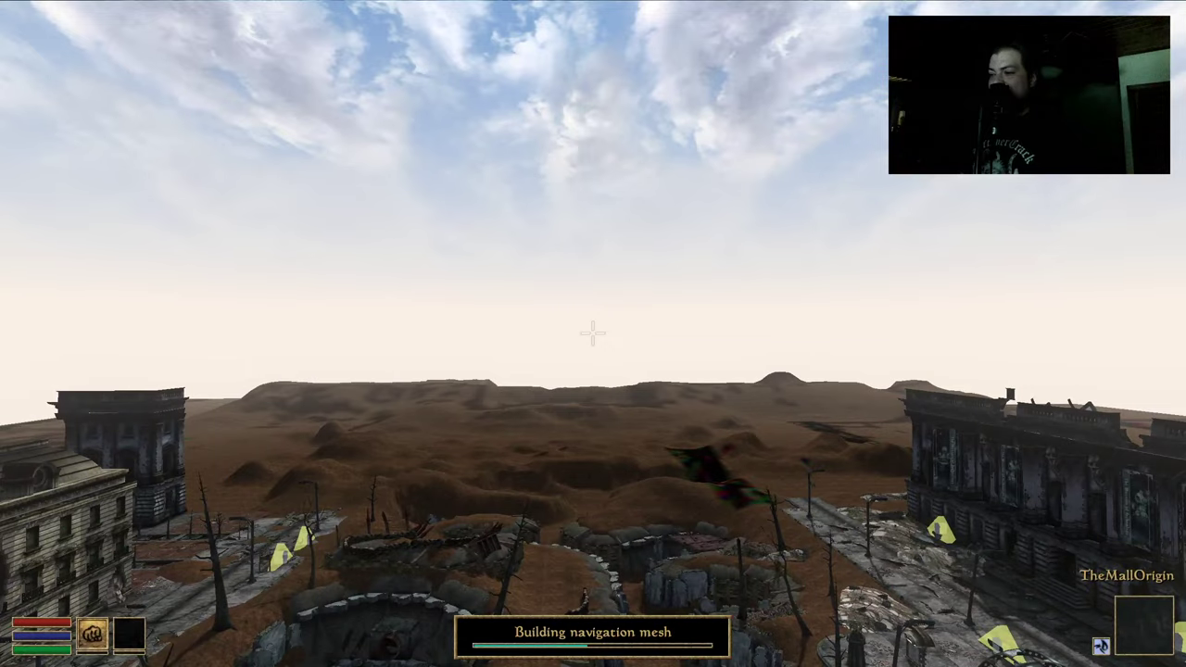
Fly over the ruined city through TheMallNoMansLand toward the domed Capitol building
key("w")
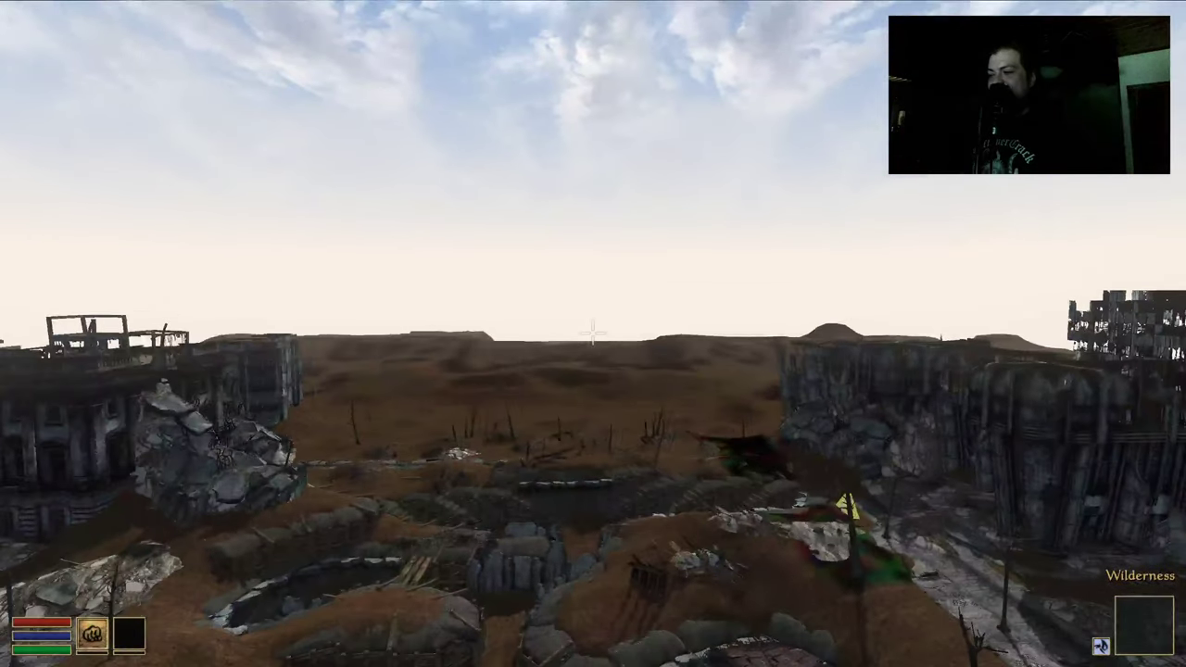
key("w")
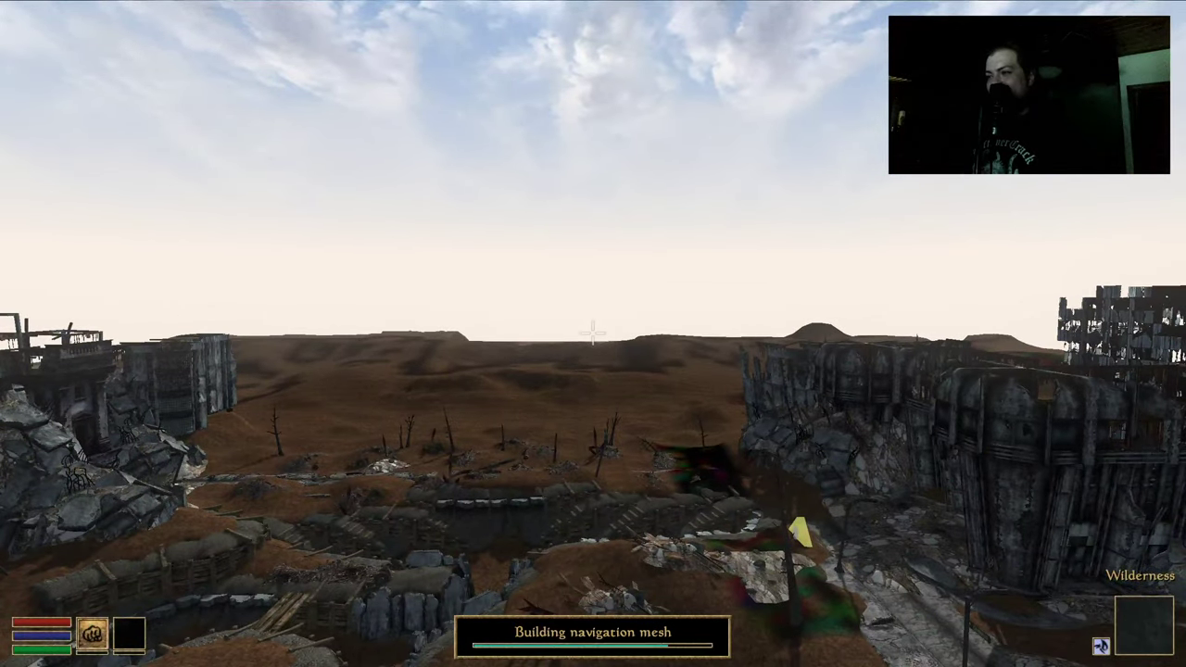
key("w")
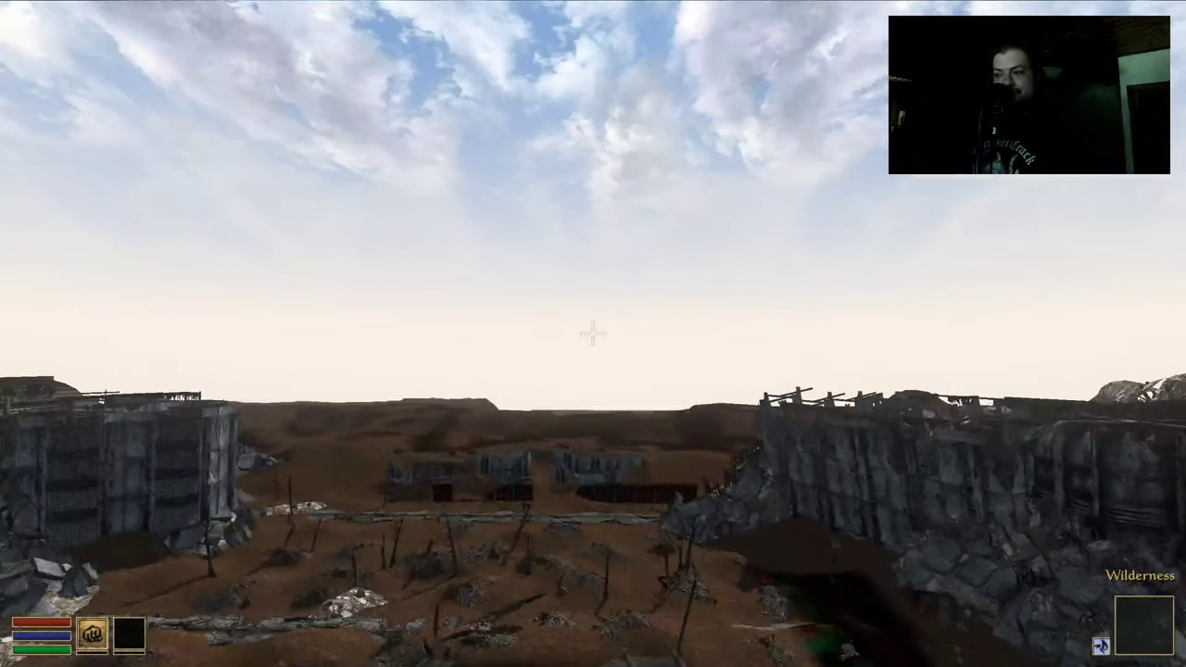
key("w")
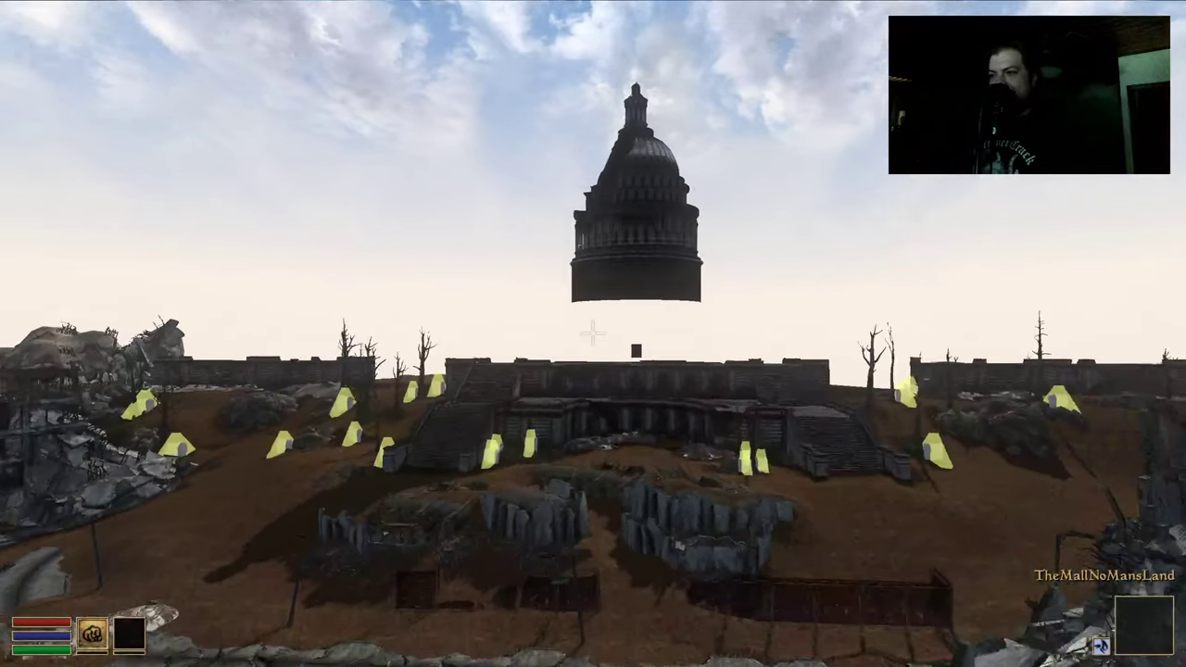
key("w")
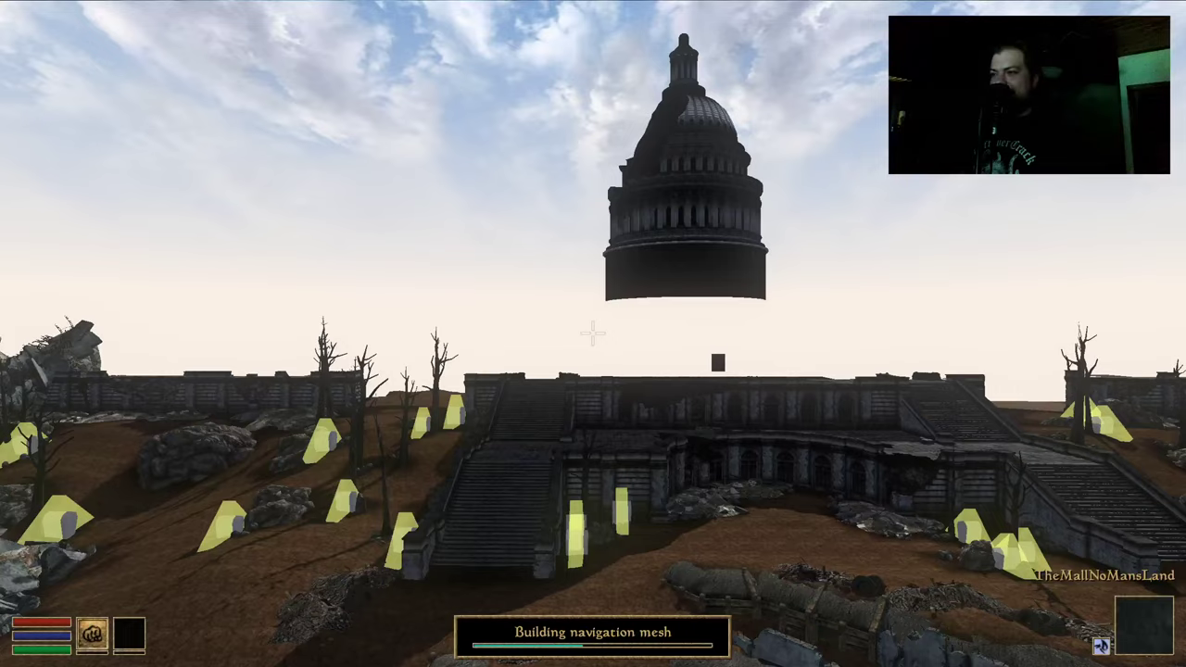
key("w")
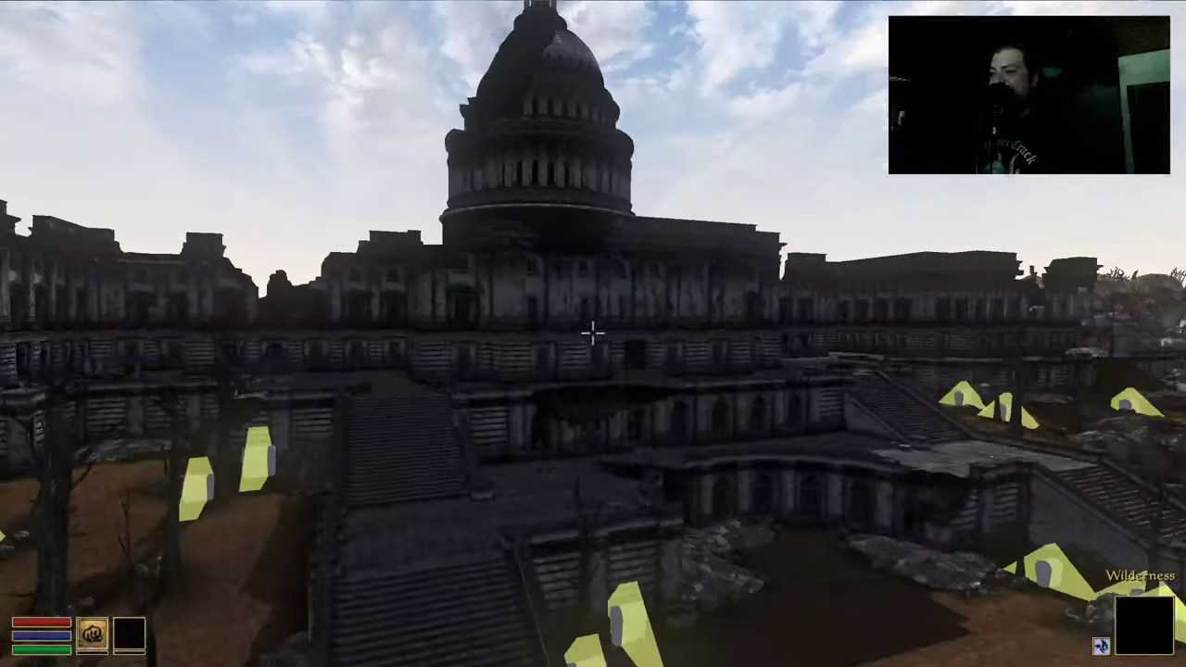
key("w")
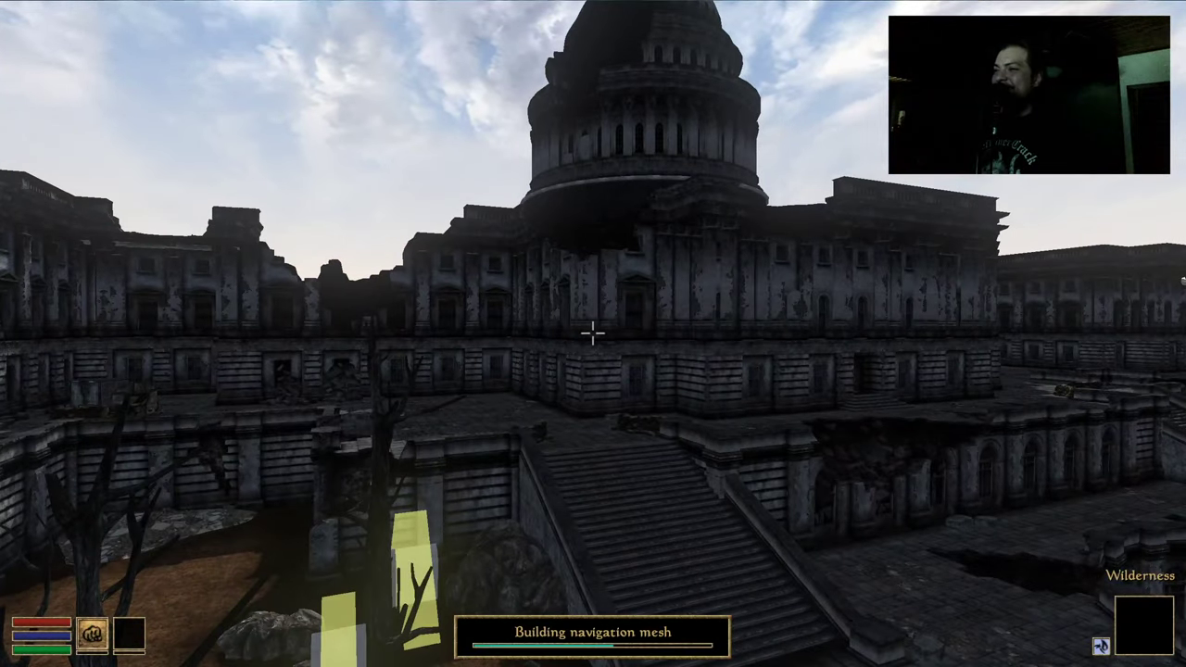
Rise over the Capitol's front wing and courtyard, then turn toward the distant tower
key("w")
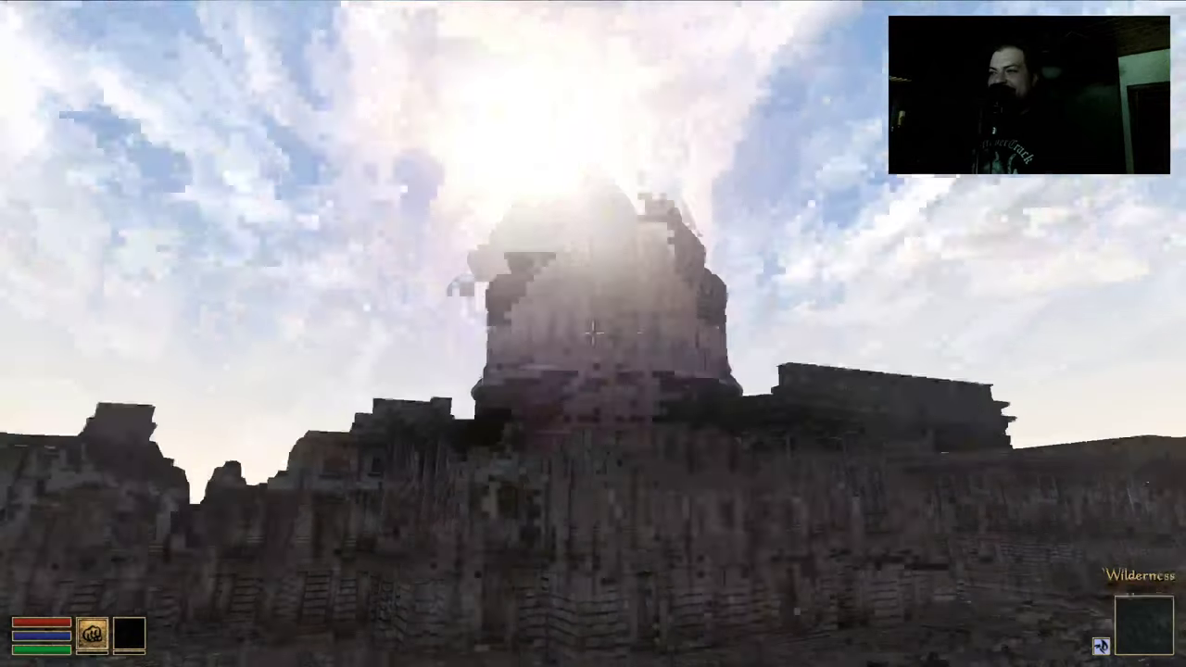
key("w")
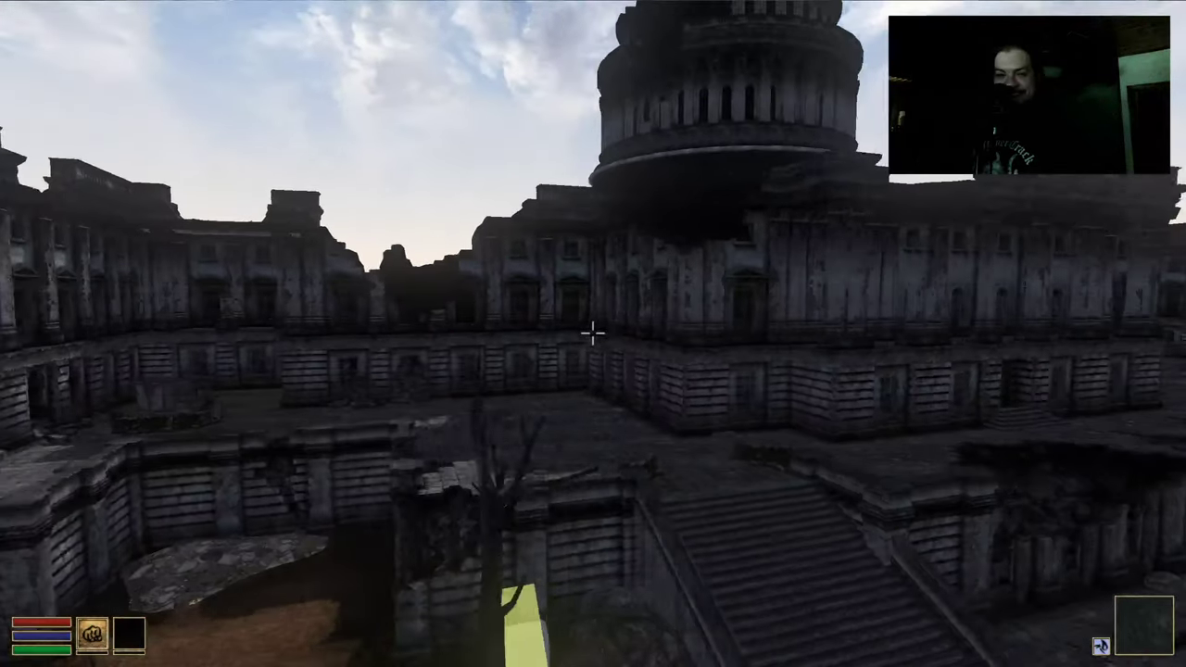
key("w")
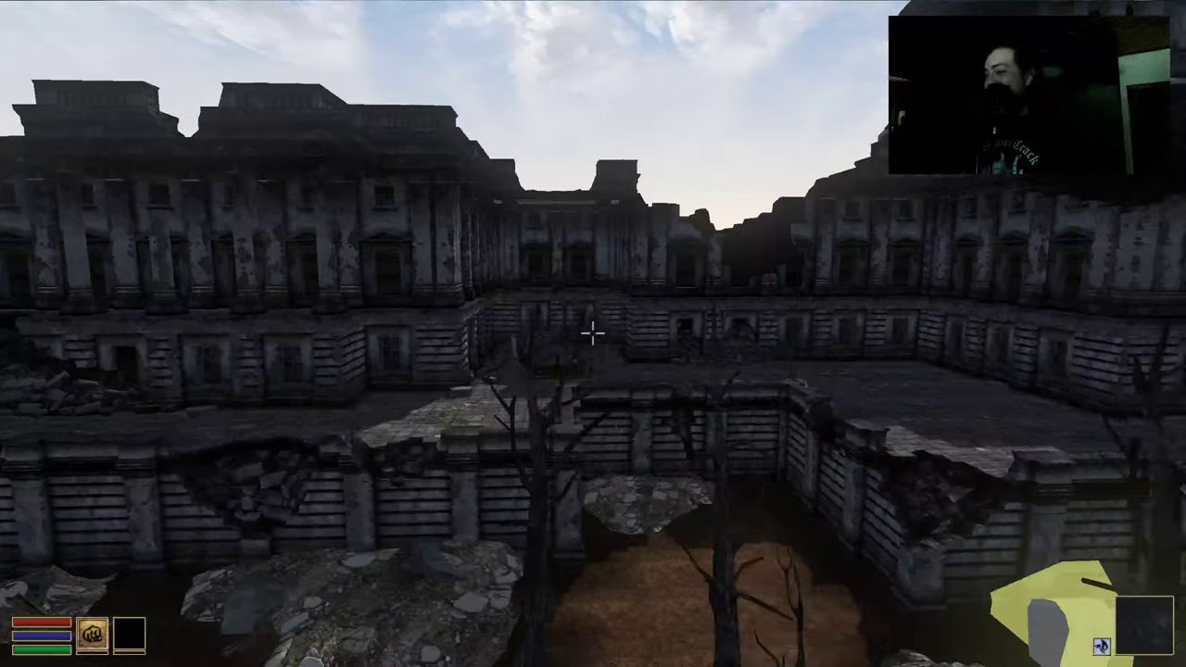
key("w")
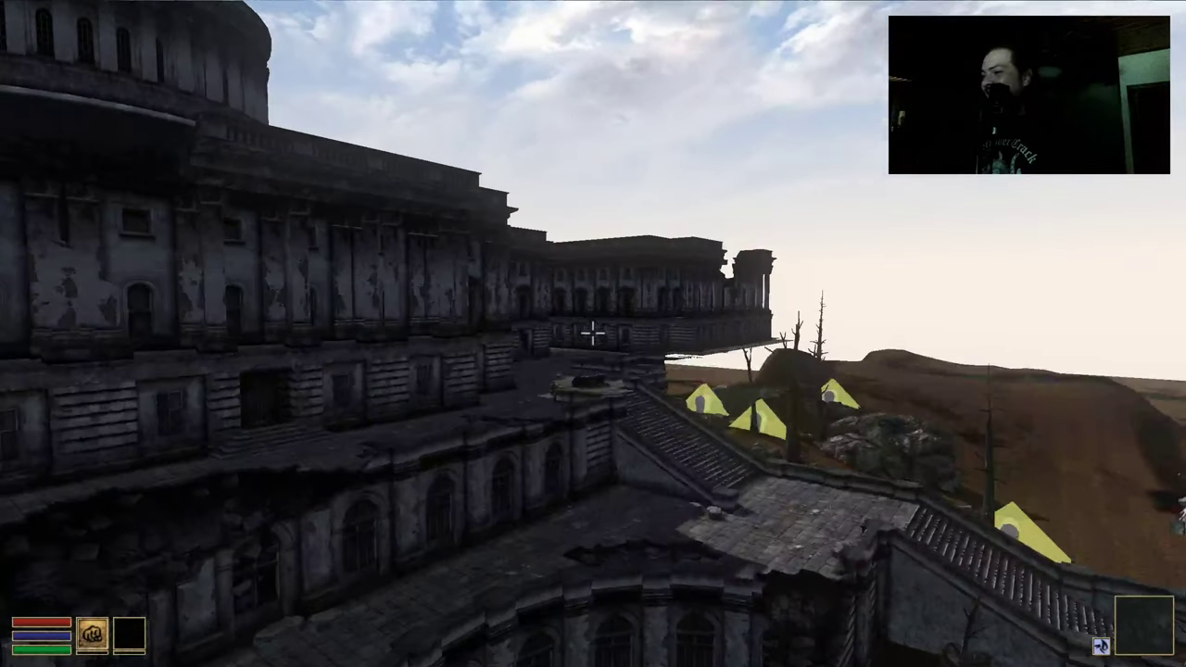
key("w")
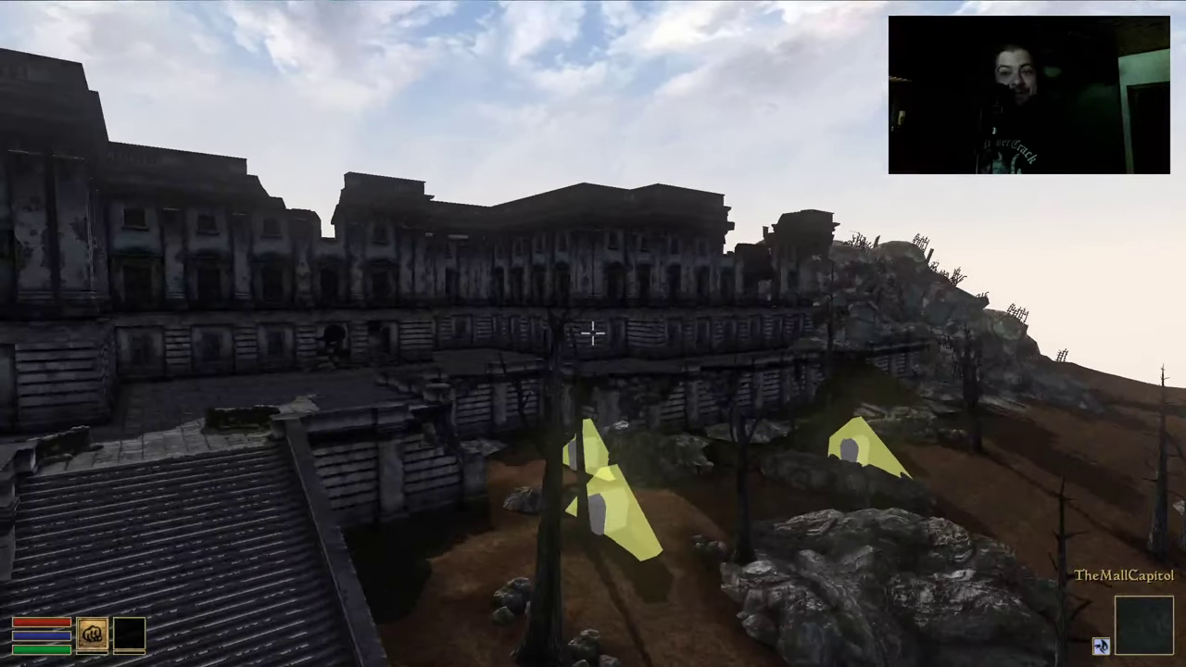
mouse_move(593, 333)
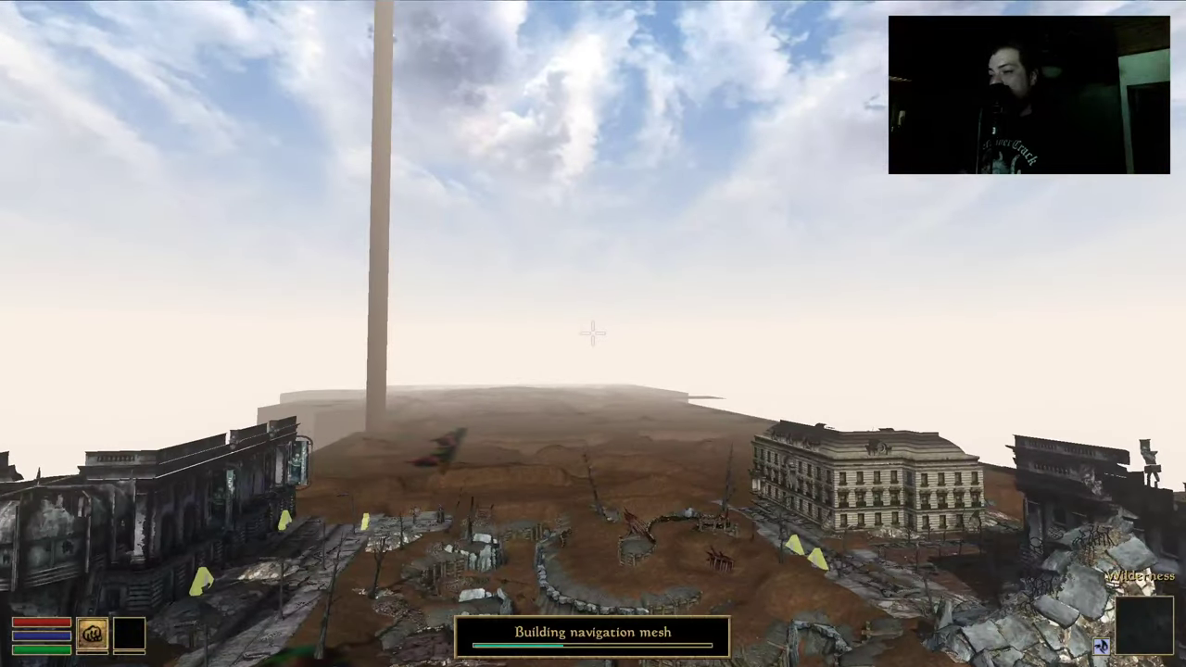
Fly across the wasteland until the ruined brick tower and its circular plaza load
key("w")
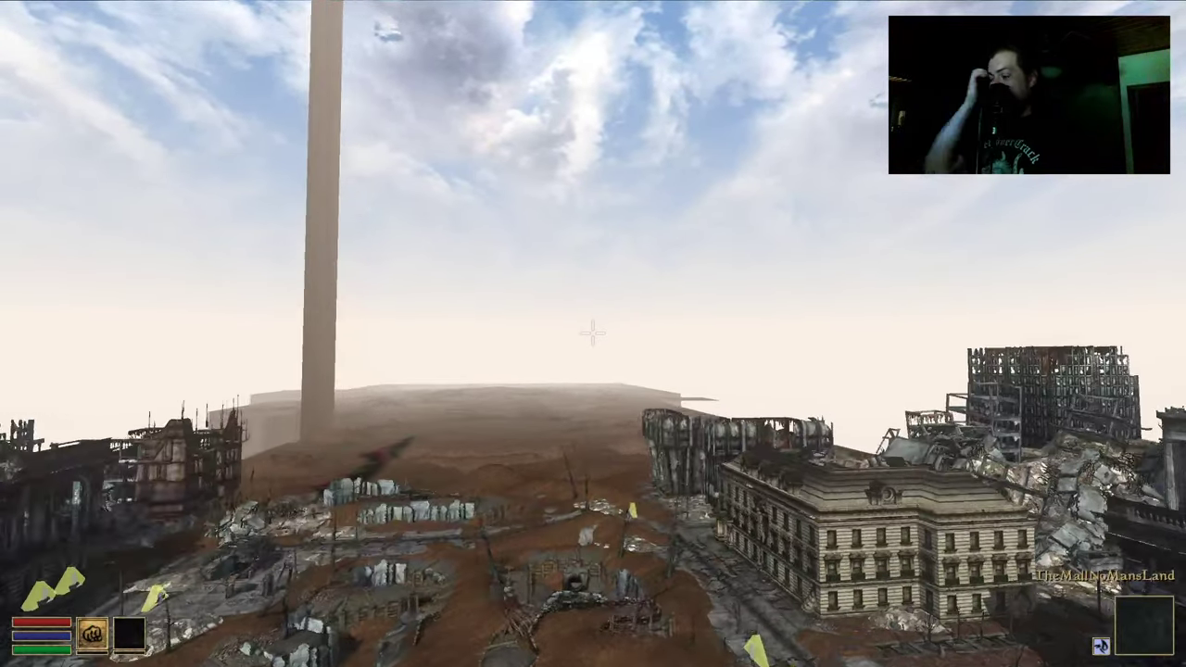
key("w")
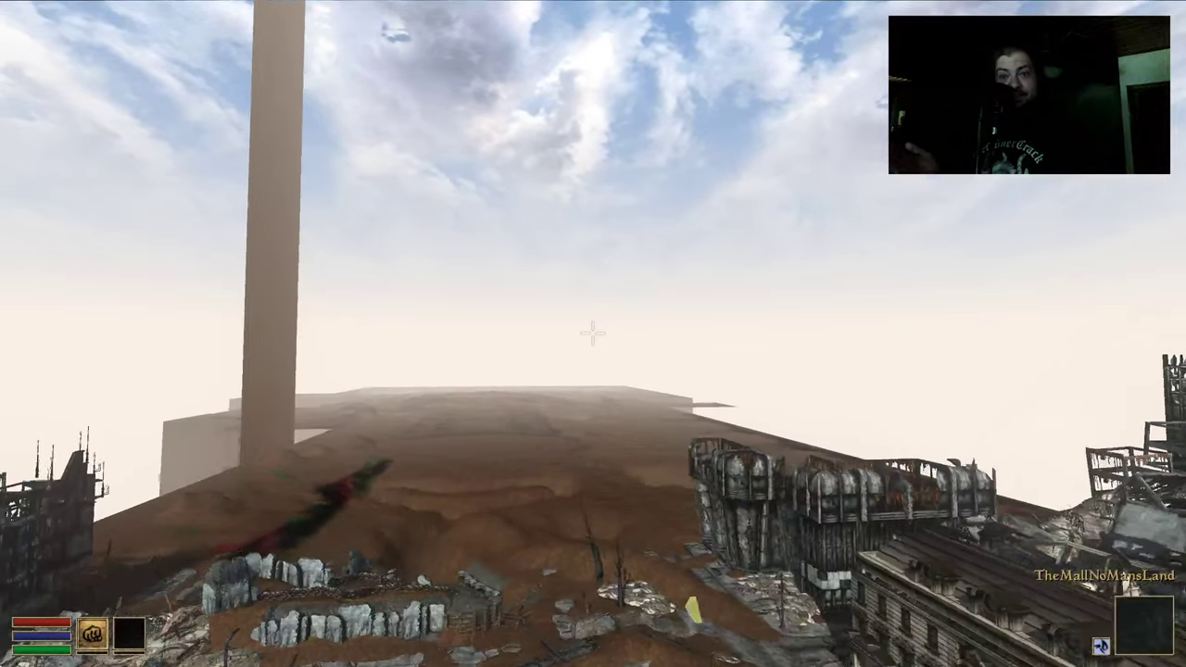
key("w")
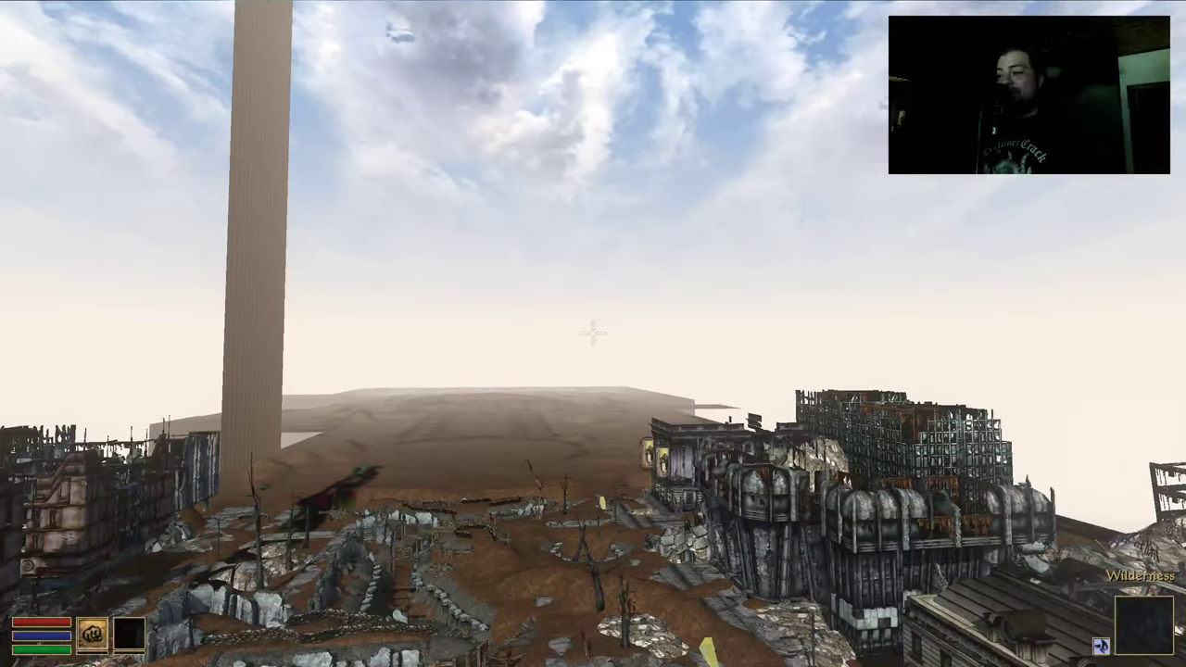
key("w")
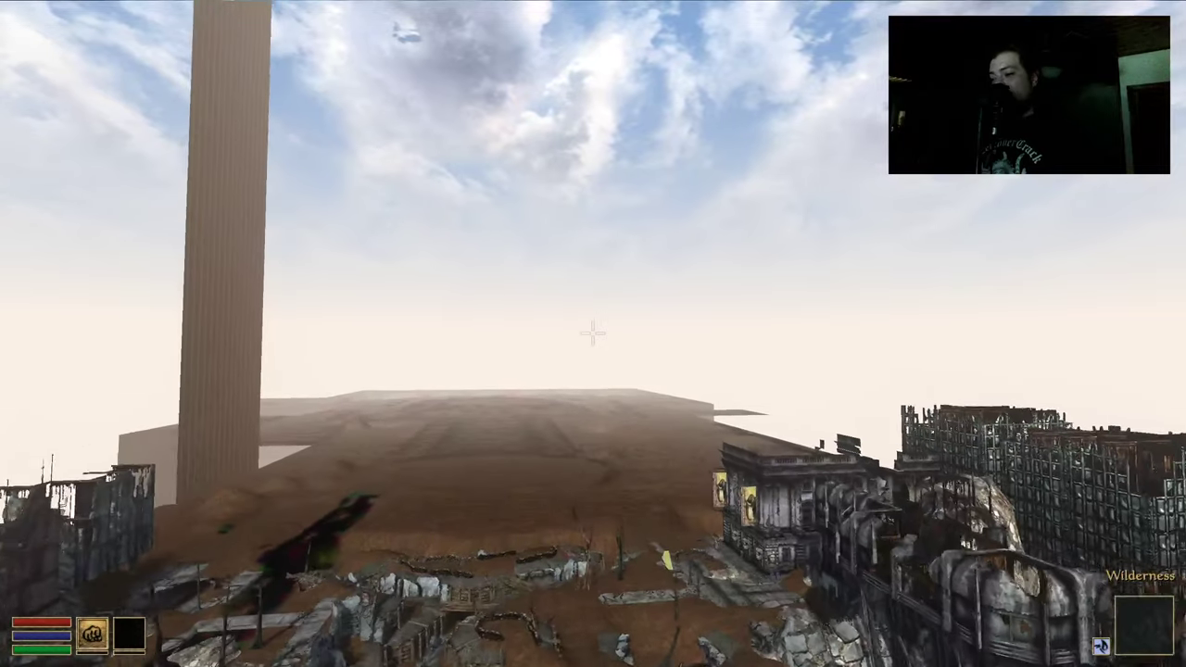
key("w")
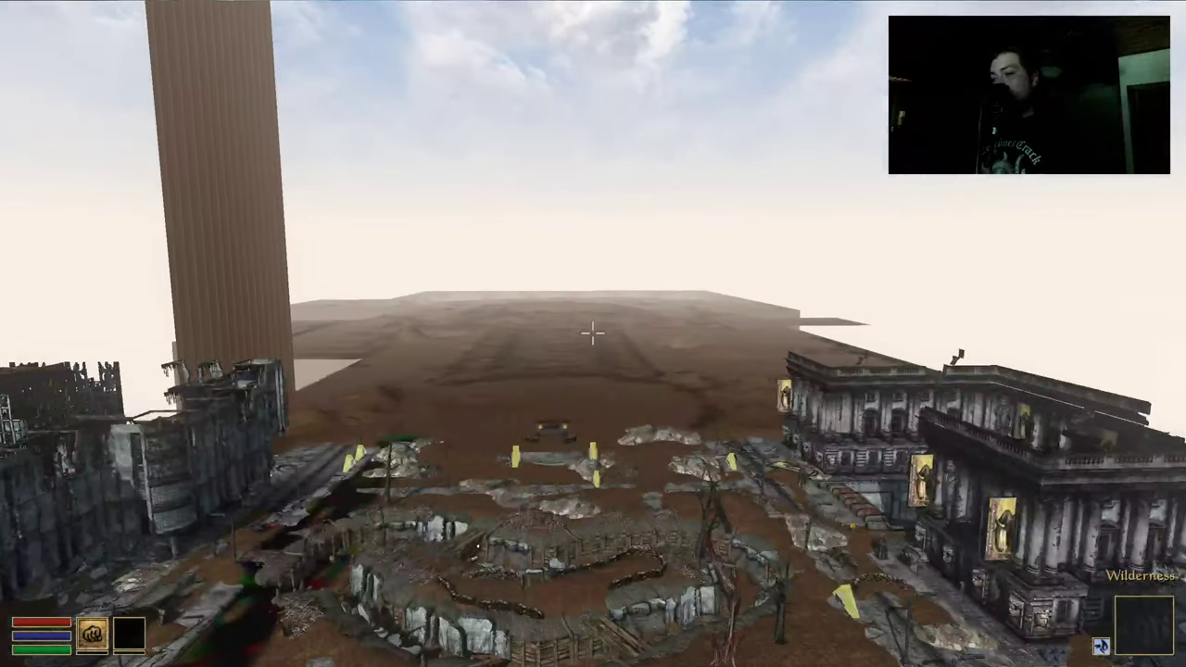
key("w")
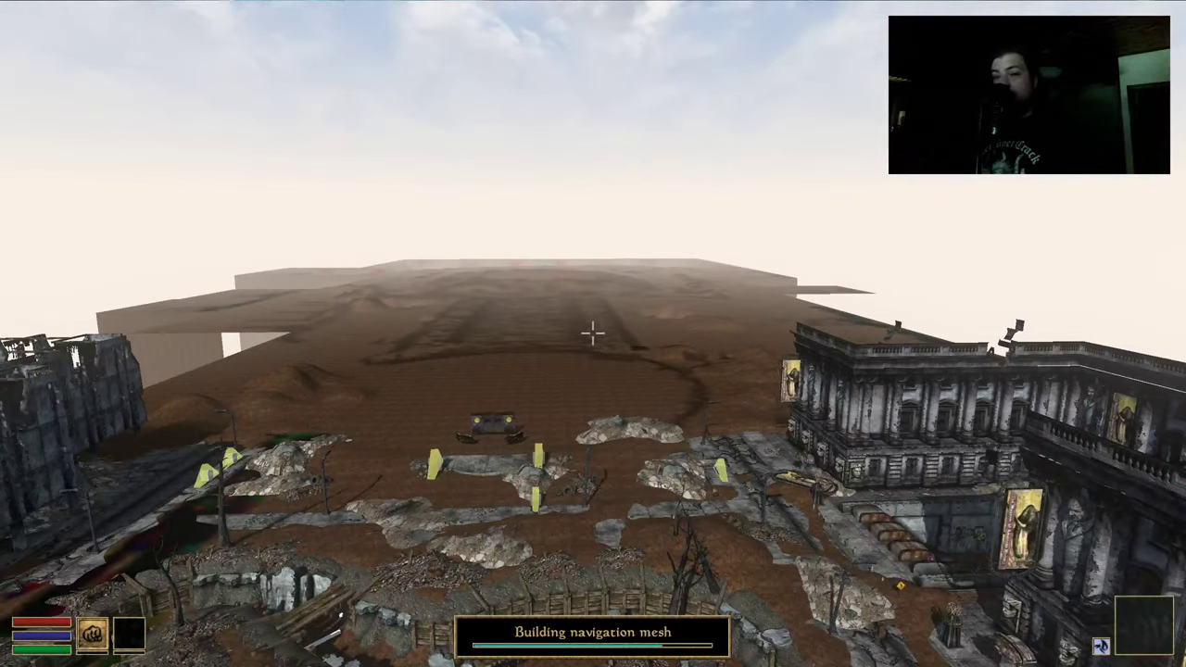
key("w")
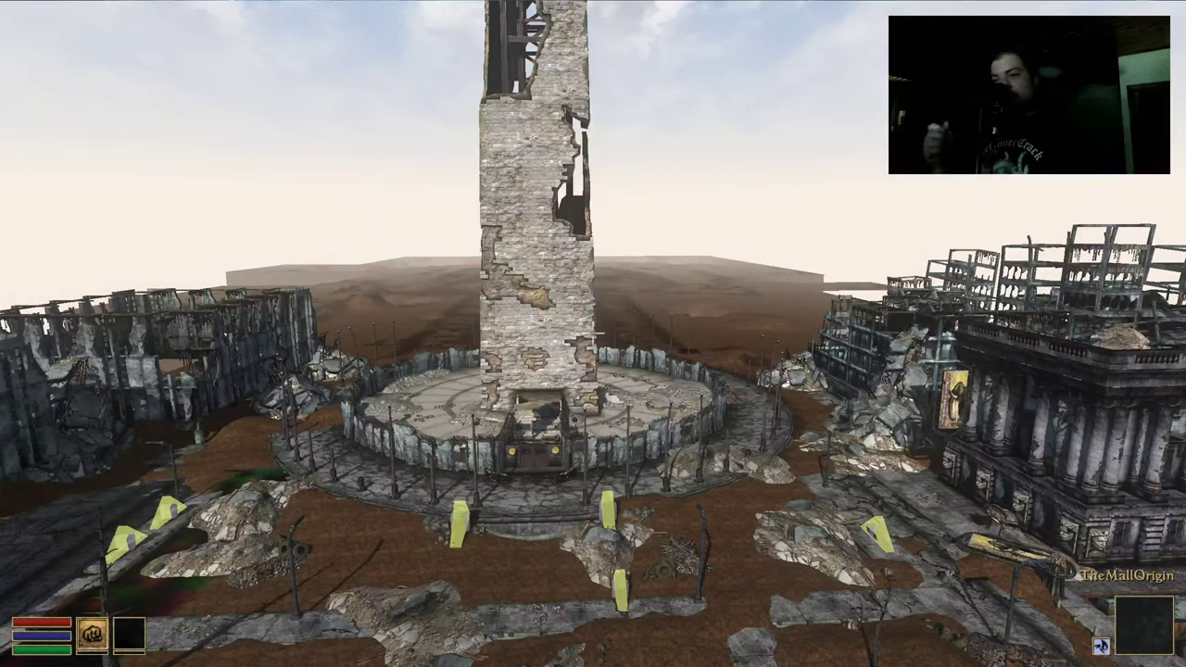
Circle the ruined Washington Monument, rise above it, drop beside it and back away
key("w")
key("w")
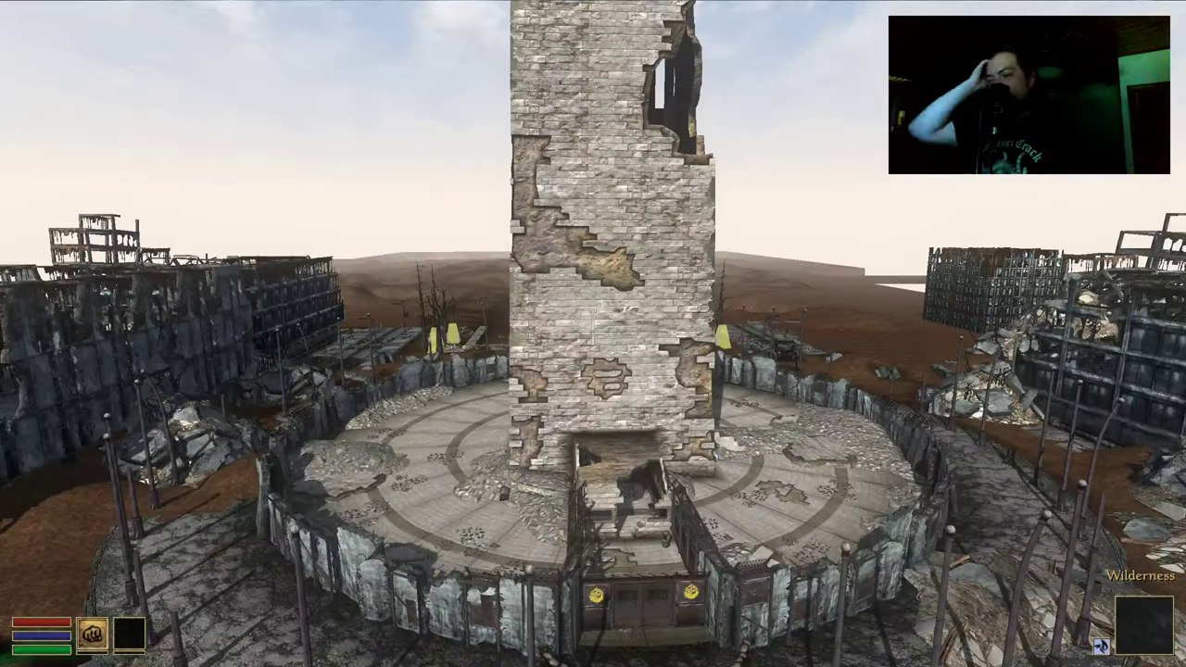
key("w")
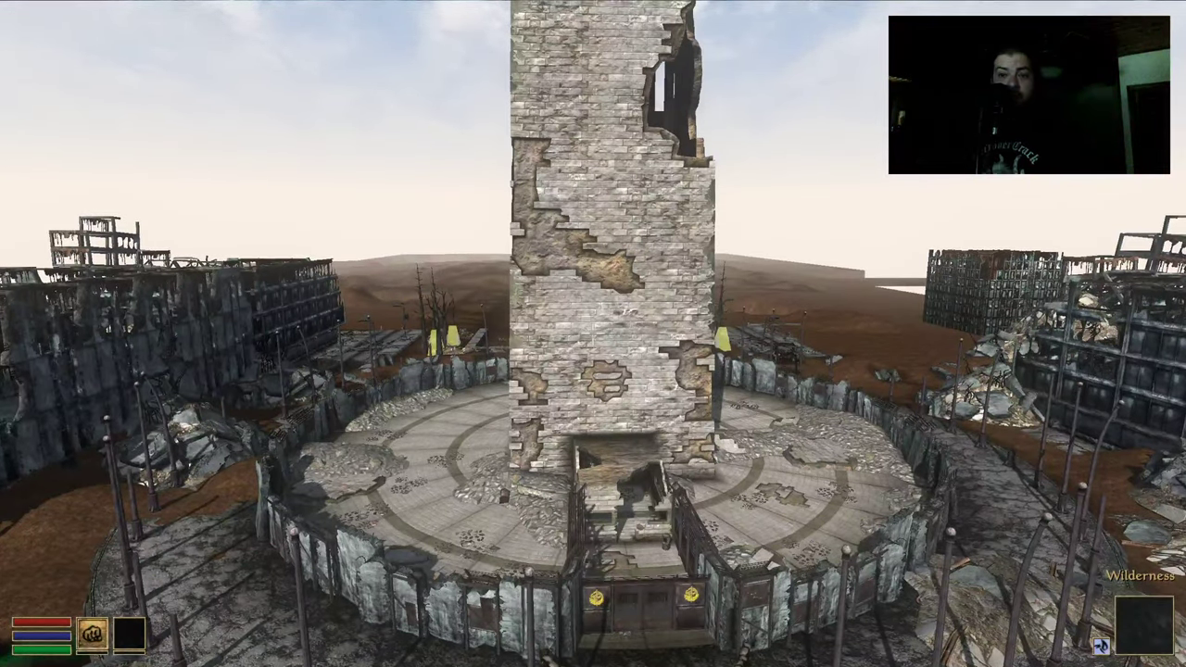
key("w")
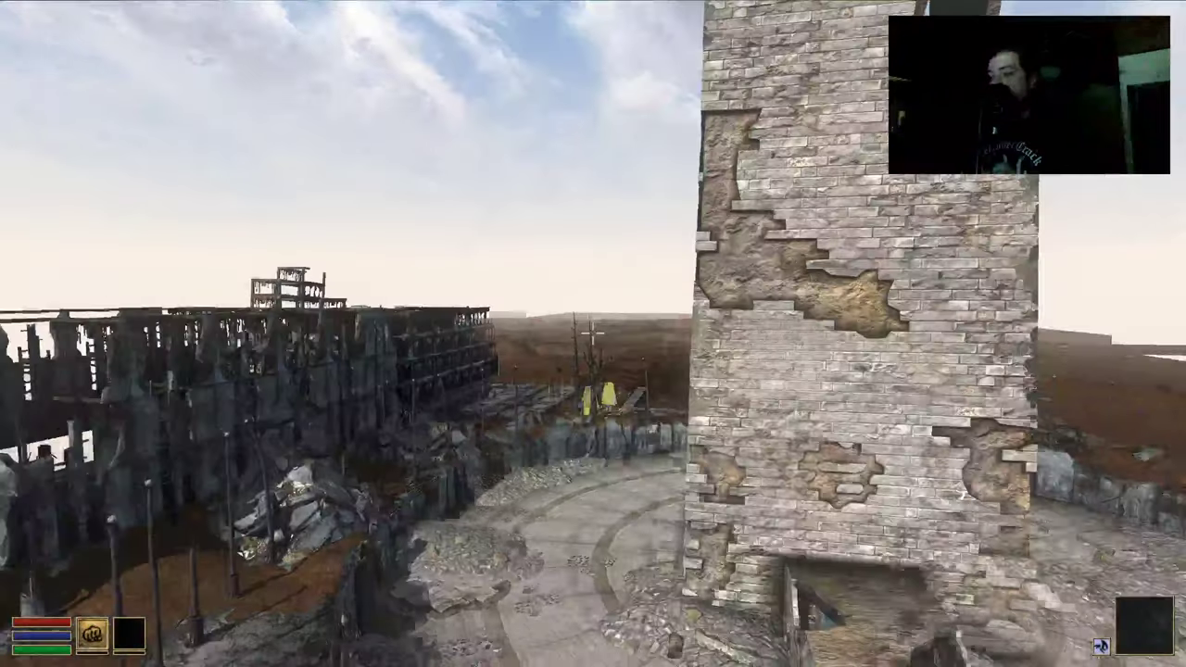
key("w")
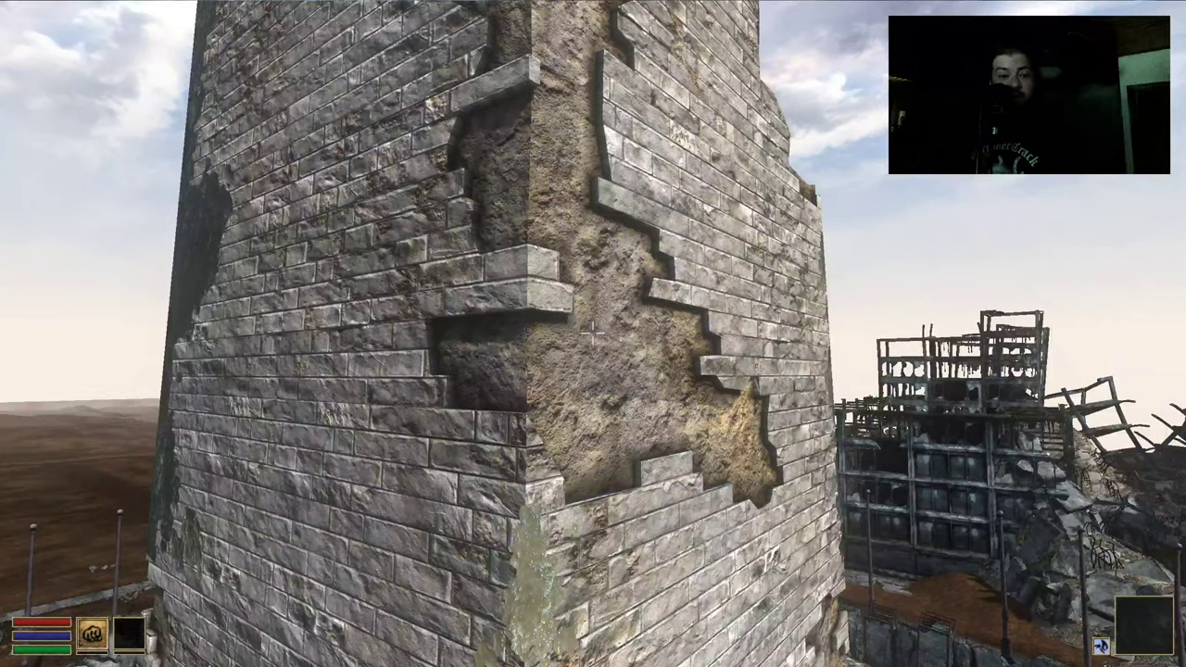
key("w")
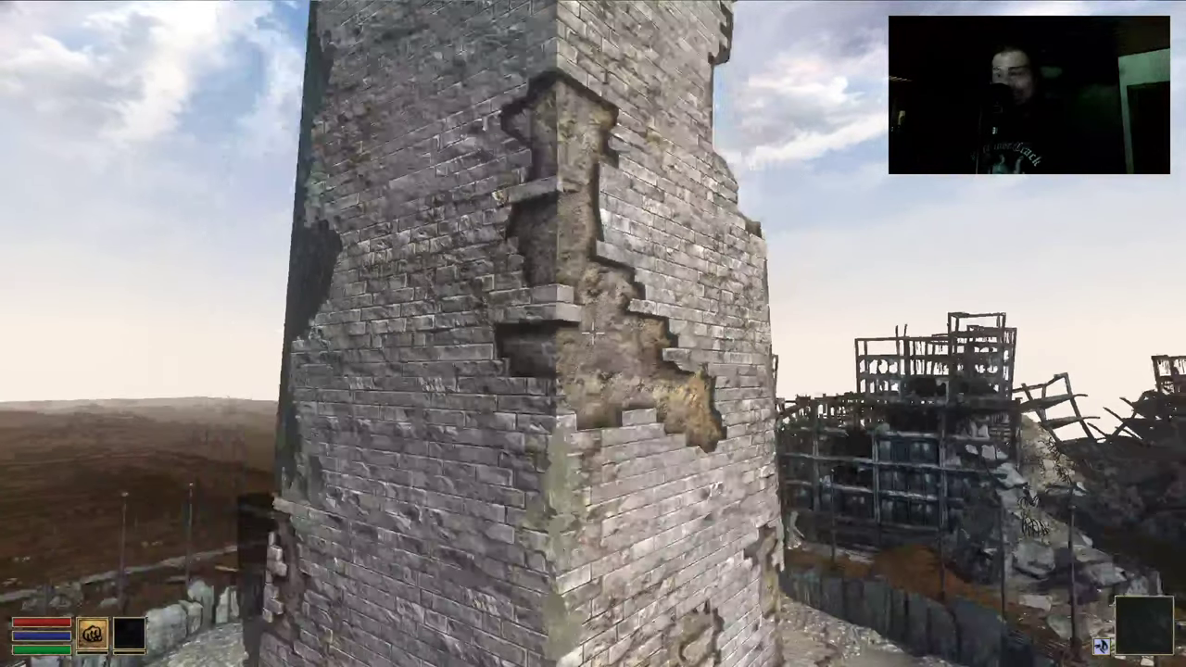
key("w")
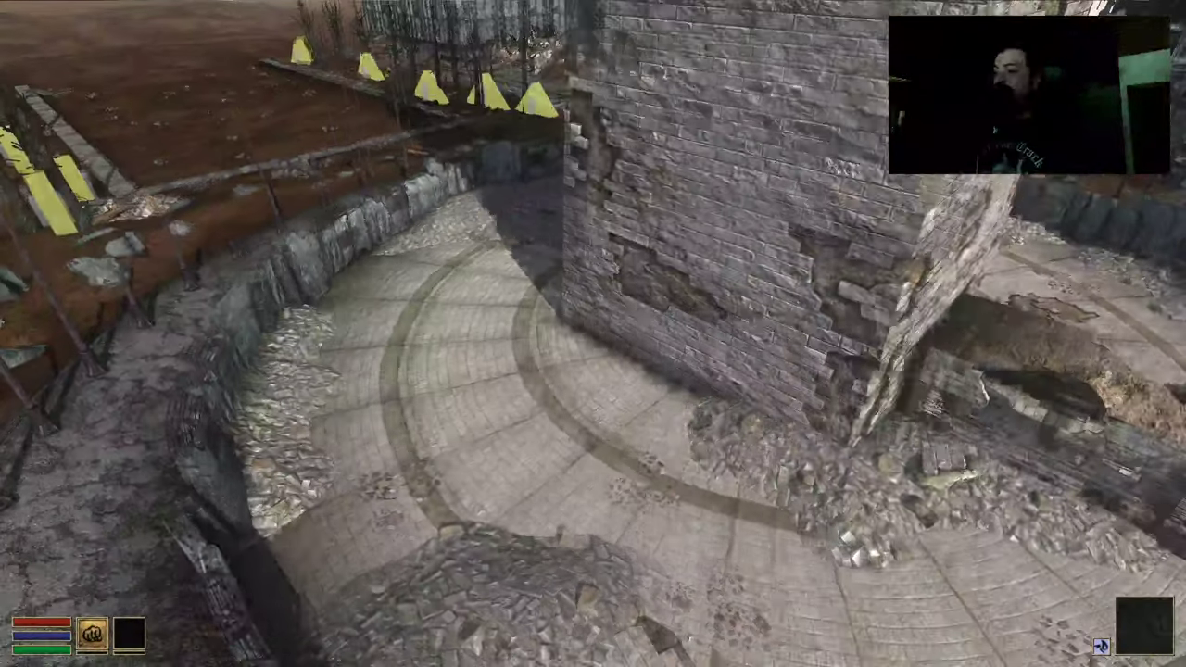
key("s")
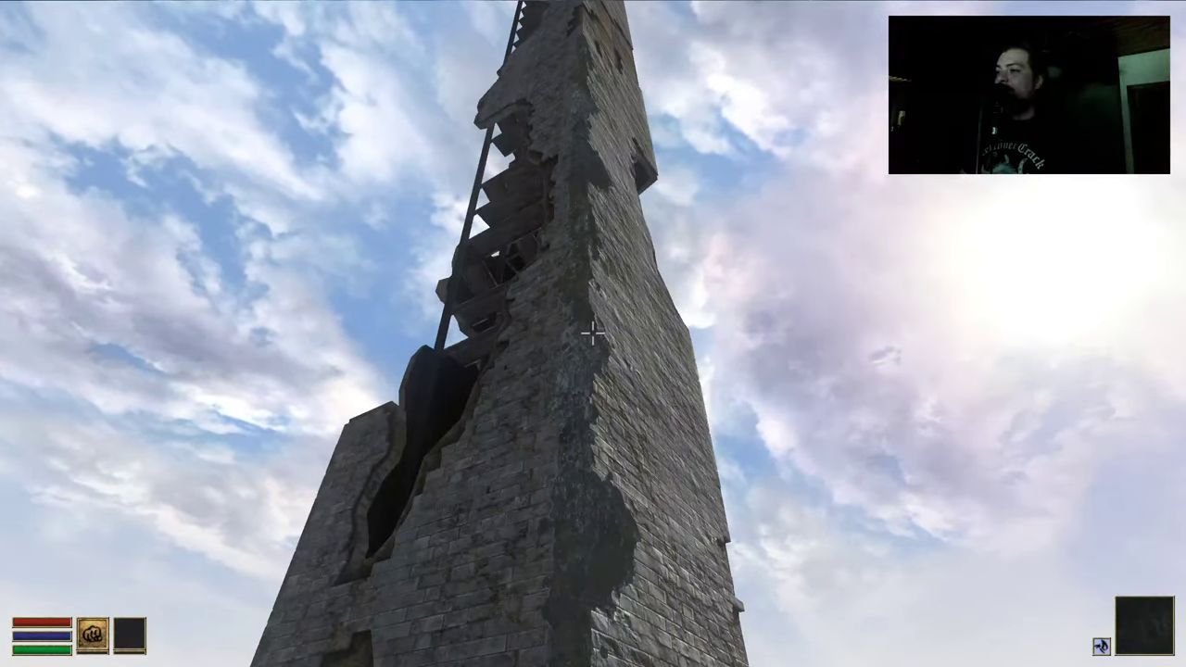
key("s")
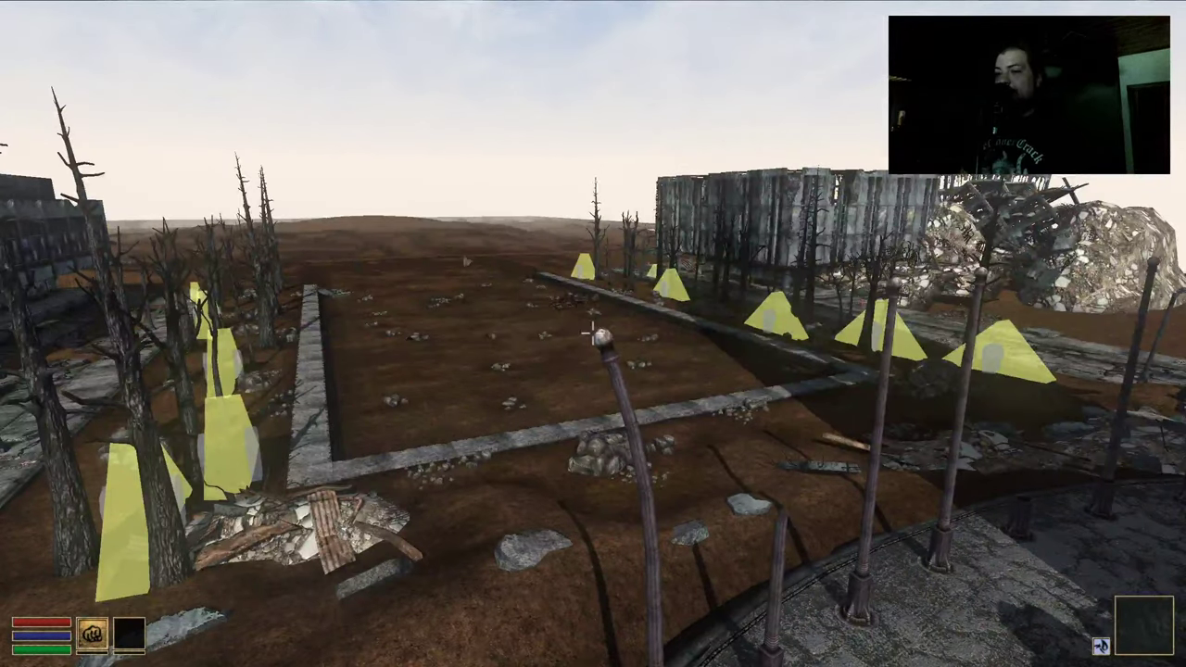
Quit Morrowind from the pause menu with Exit, confirming Yes
key("Escape")
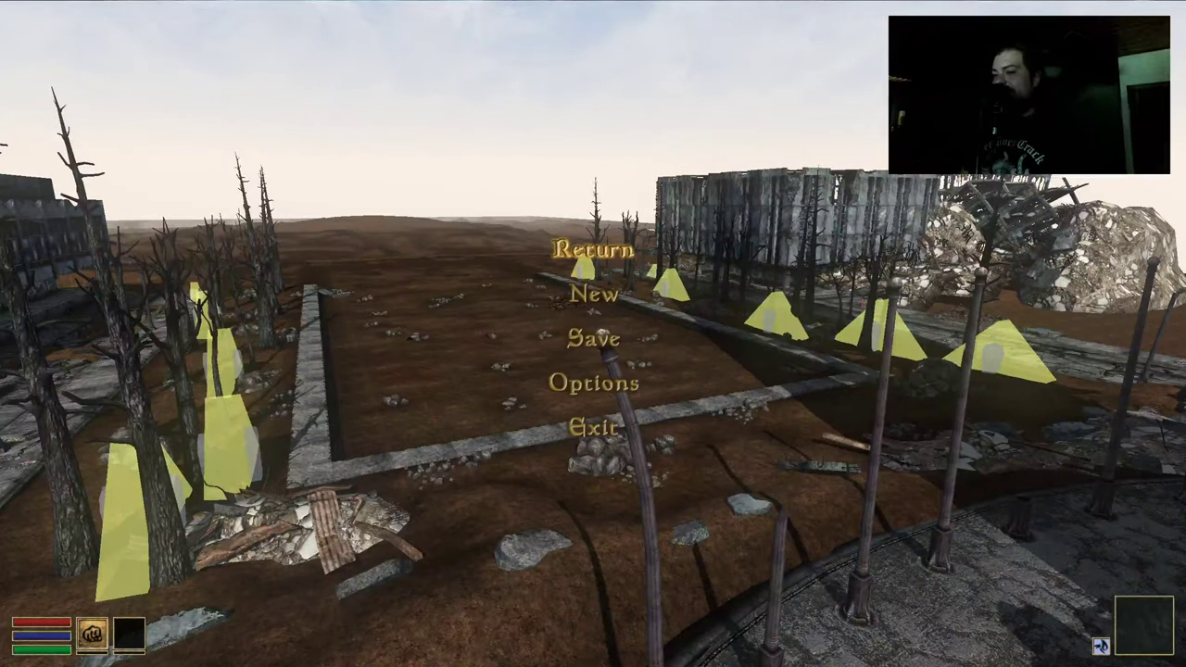
left_click(569, 426)
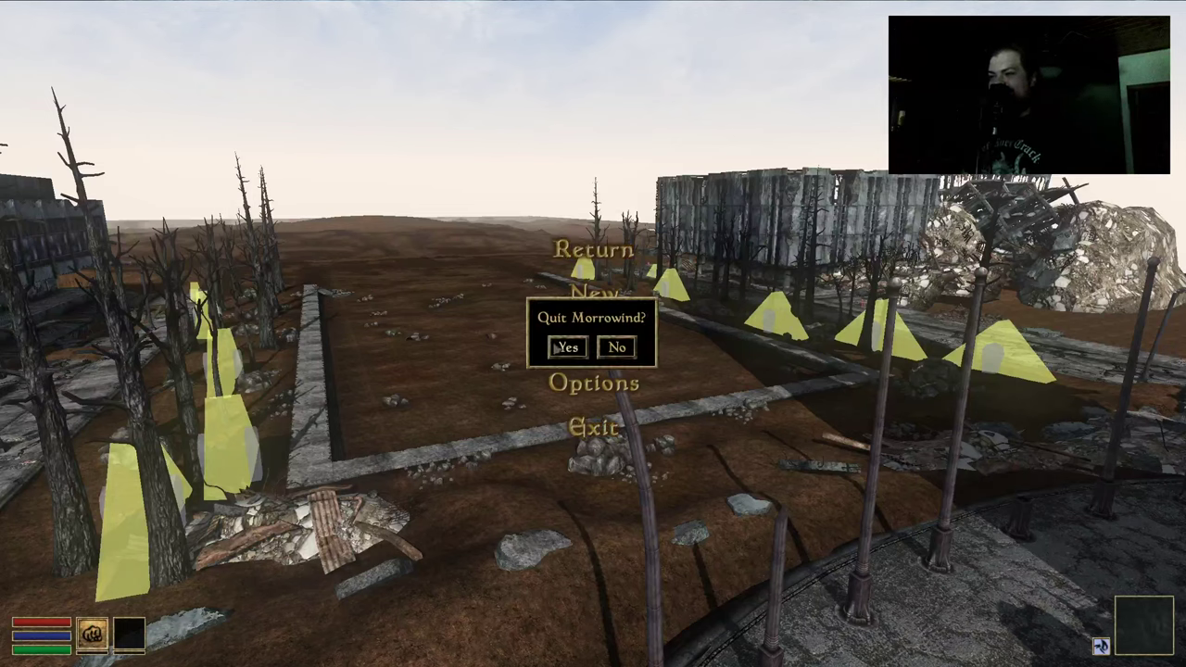
left_click(566, 347)
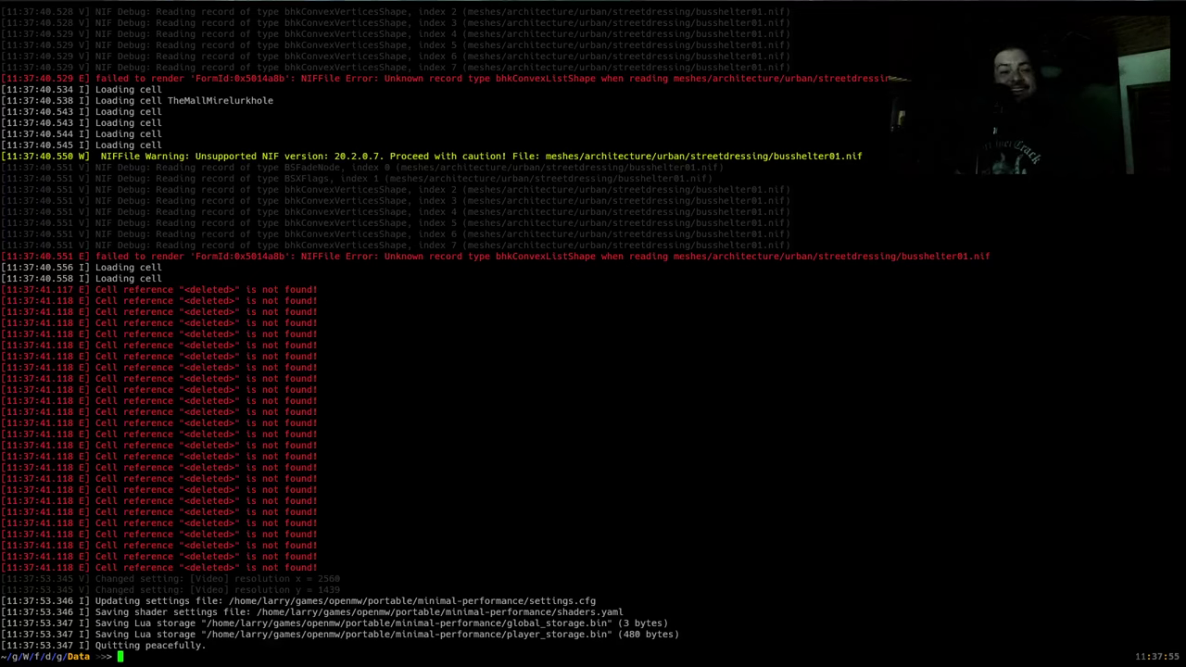
Comment out the six Fallout archive lines in the OpenMW config
key("alt+Tab")
key("Up")
key("Up")
key("Up")
key("Up")
key("Up")
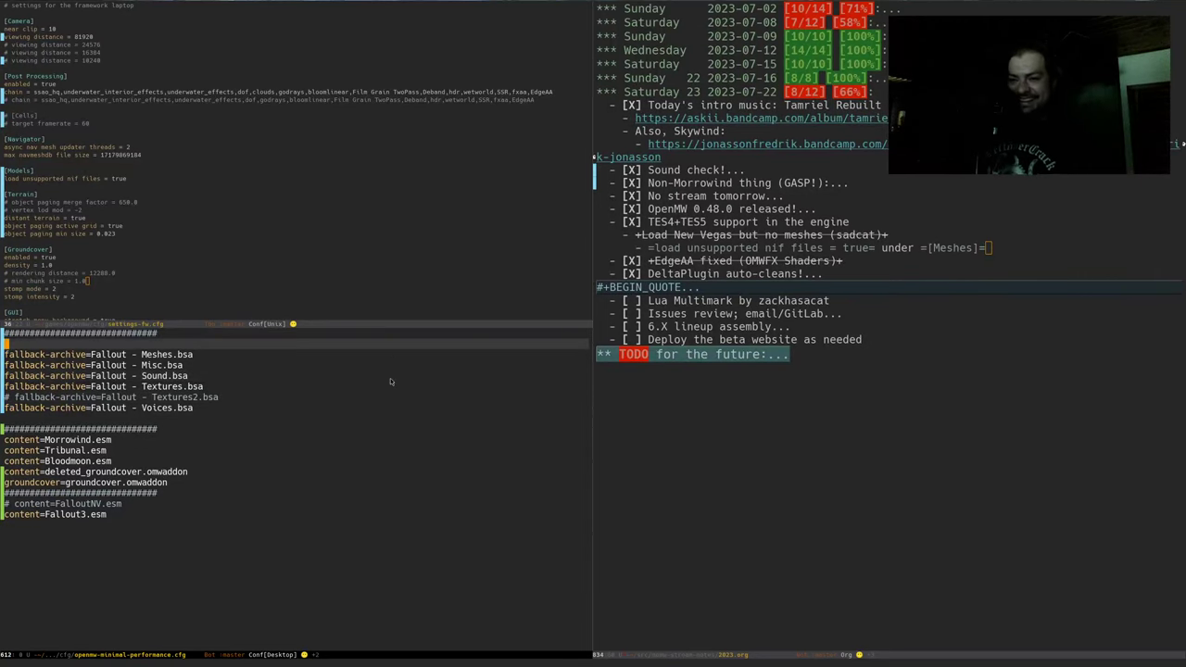
key("shift+v")
key("braceright")
key("g")
key("c")
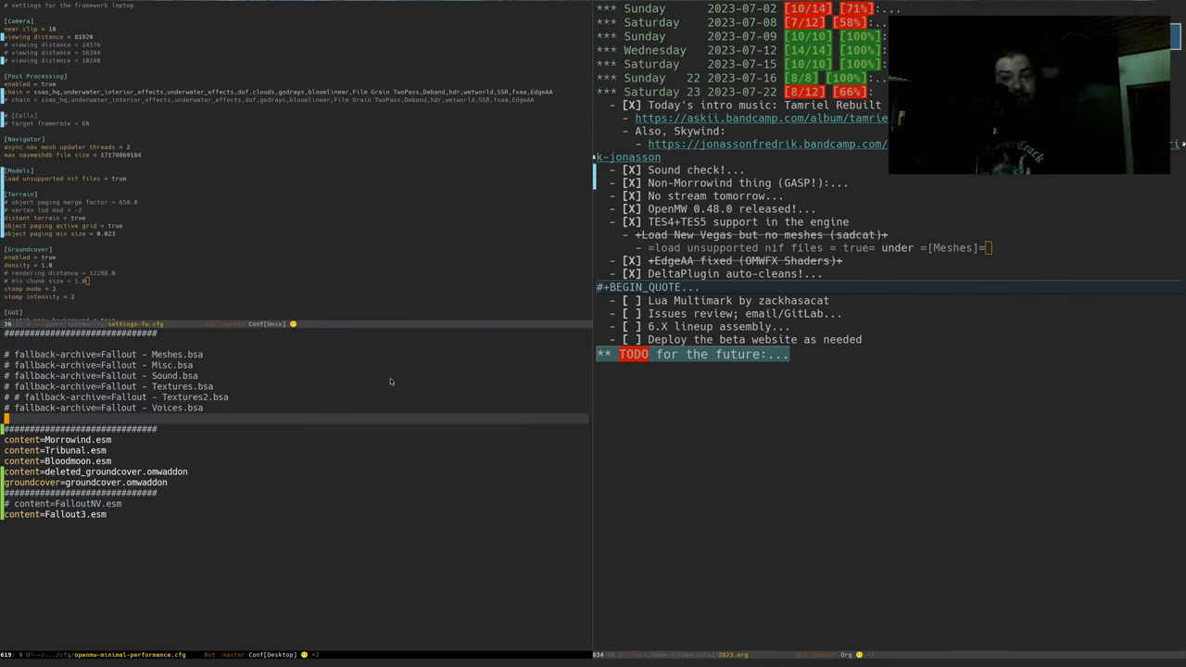
Comment out the Fallout3.esm content line and the Fallout3 data line, saving the config
key("shift+g")
key("g")
key("c")
key("c")
key("ctrl+x")
key("ctrl+s")
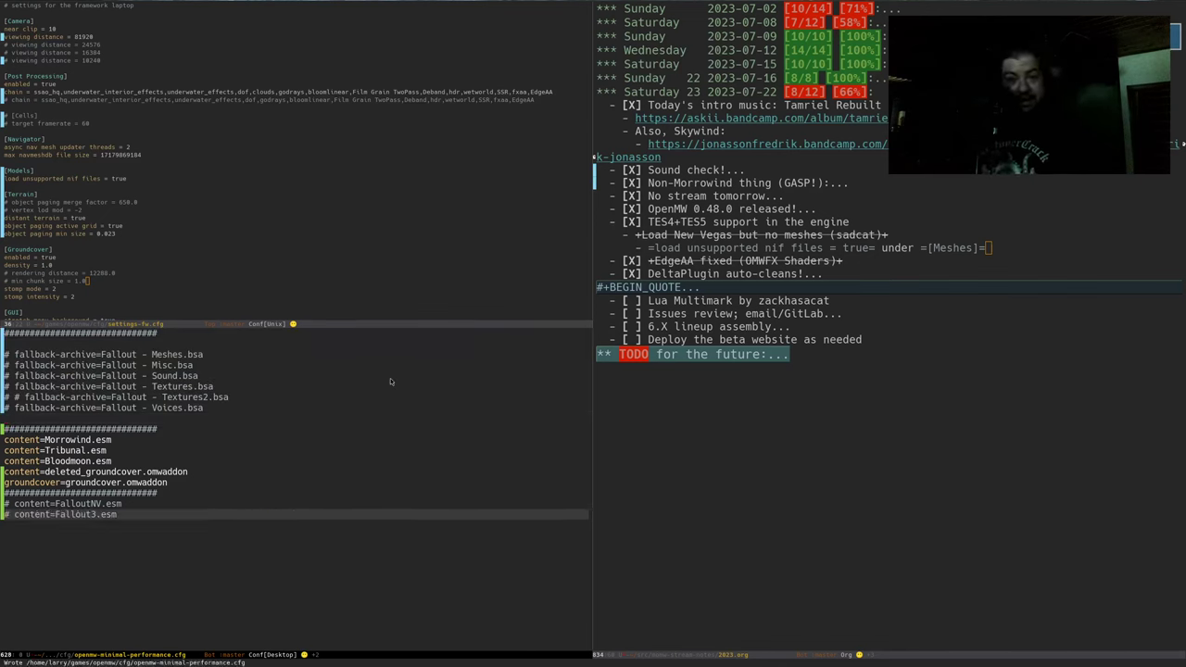
key("braceleft")
key("braceleft")
key("braceleft")
key("k")
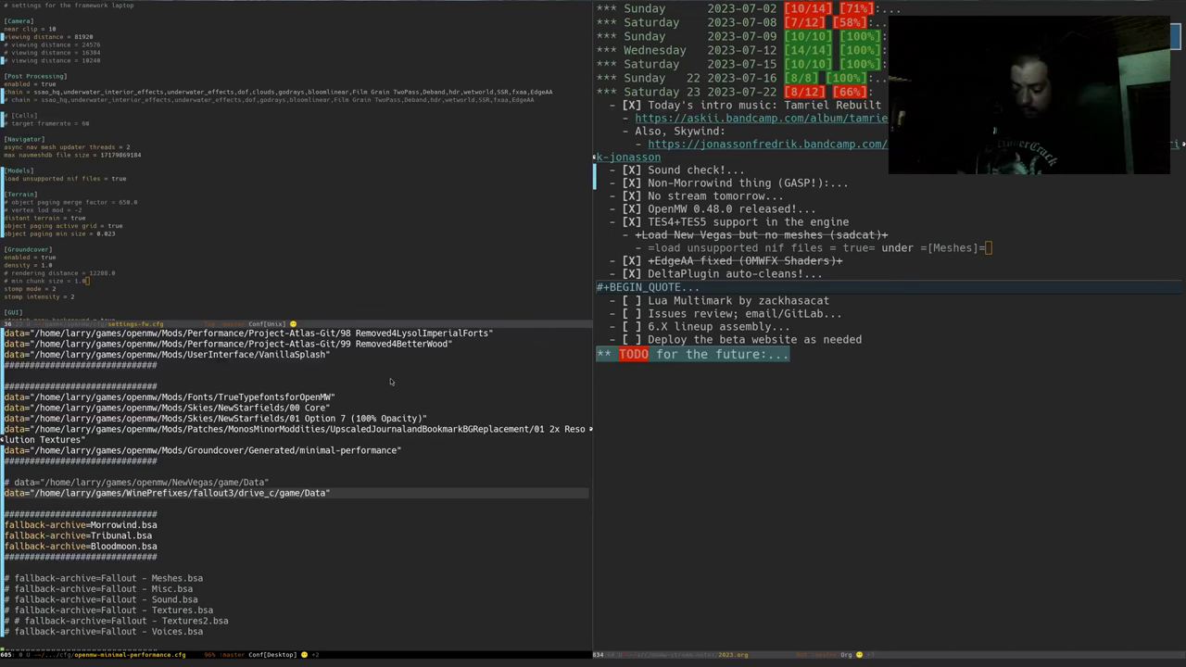
key("g")
key("c")
key("c")
key("ctrl+x")
key("ctrl+s")
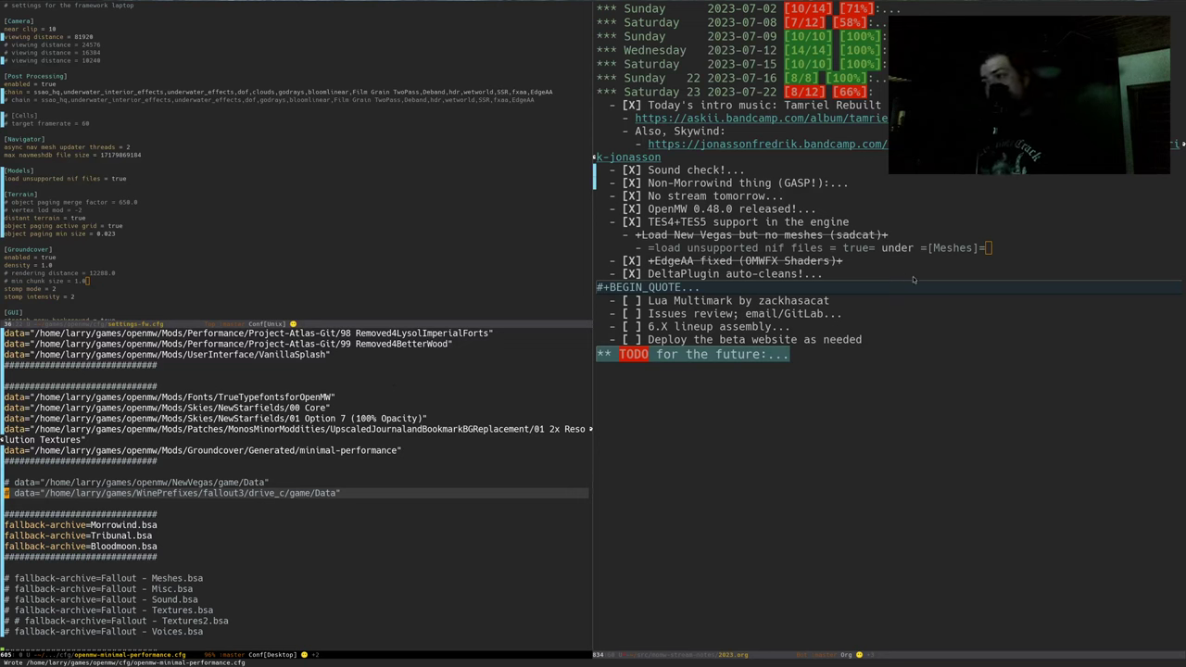
Make the 2023.org stream notes fill the whole Emacs frame
left_click(882, 297)
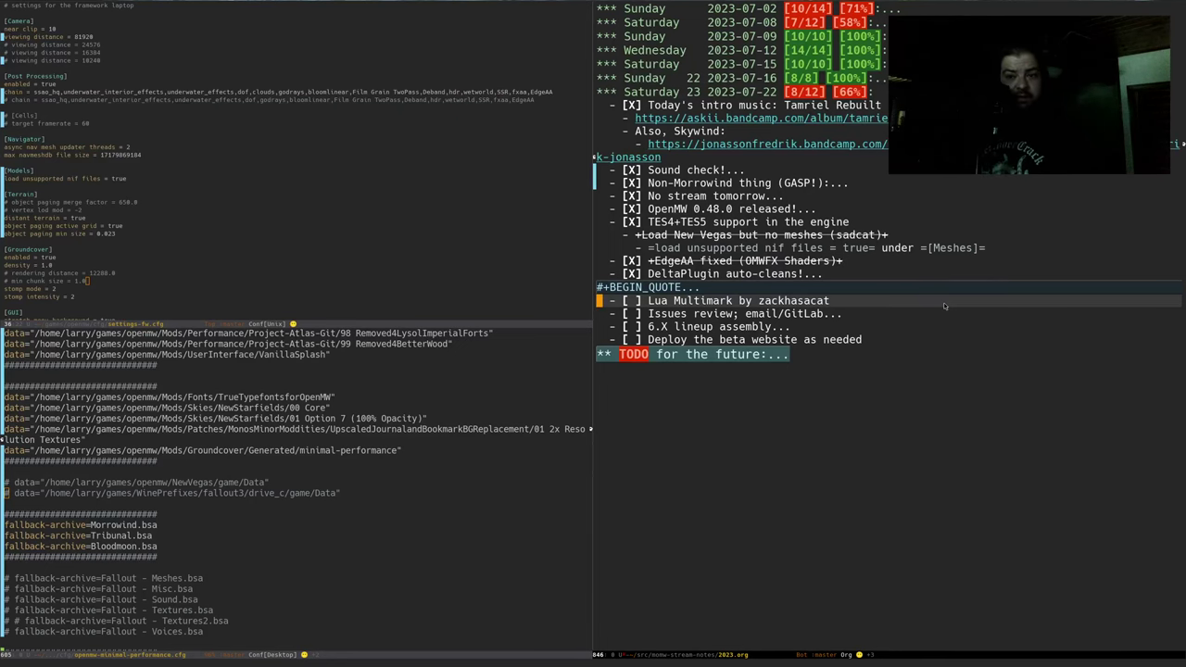
key("ctrl+x")
key("1")
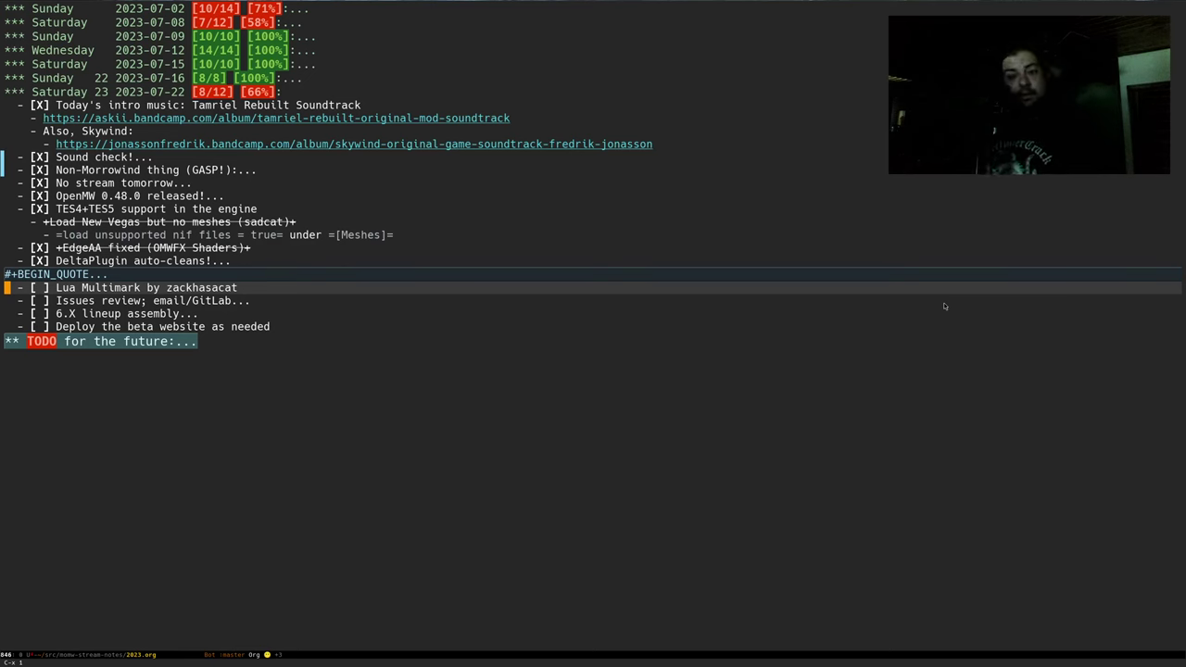
Go to ~/games/openmw/Mods/Gameplay/multimark in the terminal and run git pull
key("alt+Tab")
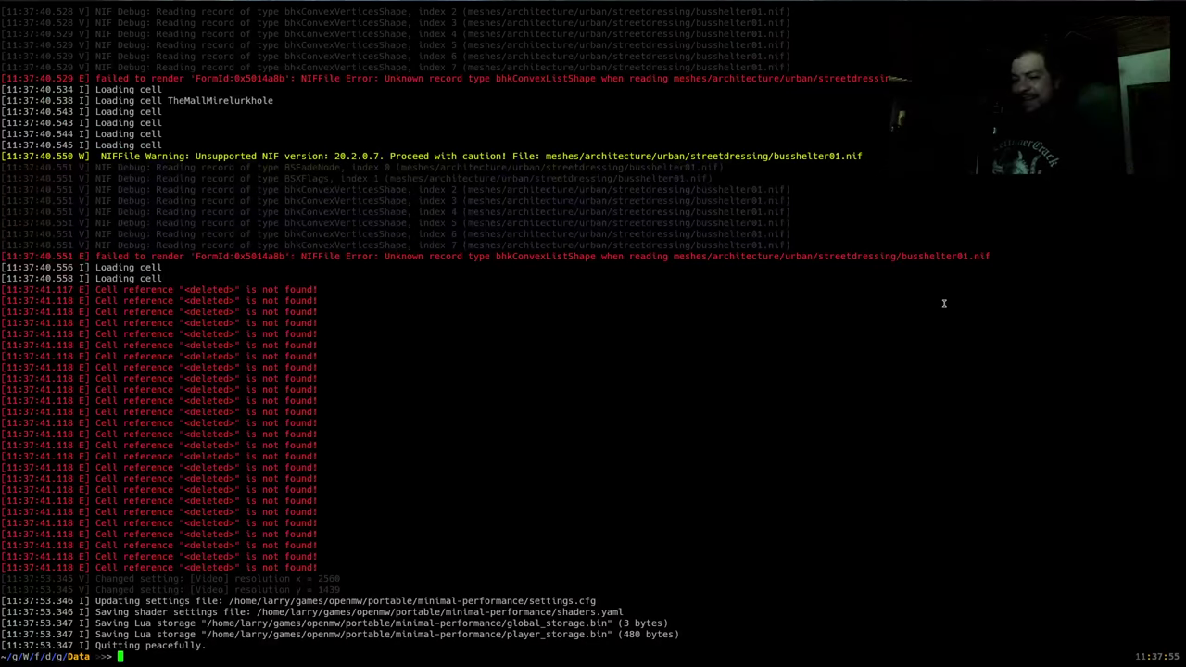
type("cd ~/gam")
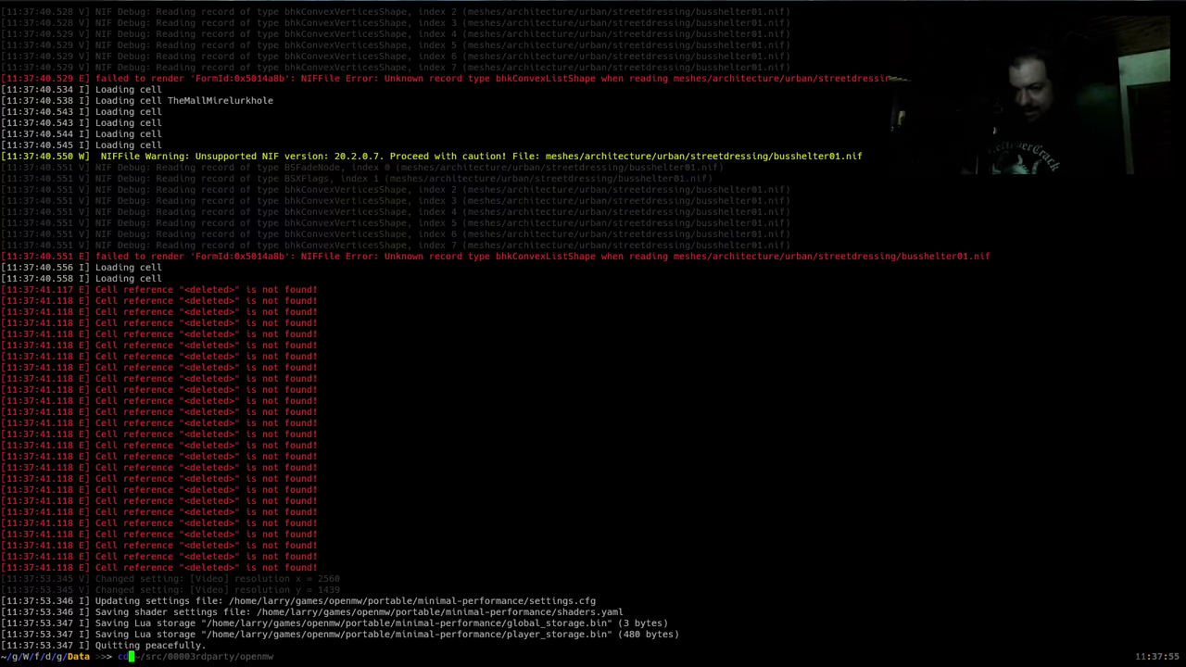
type("es/")
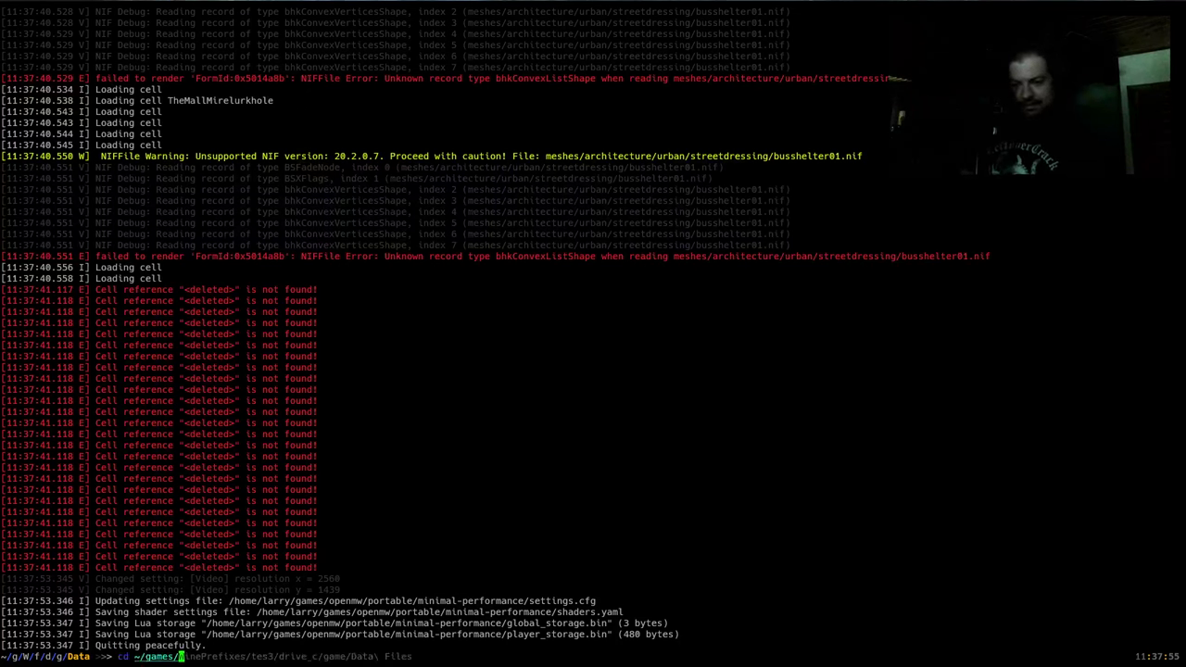
type("openmw/Mods/Gameplay/")
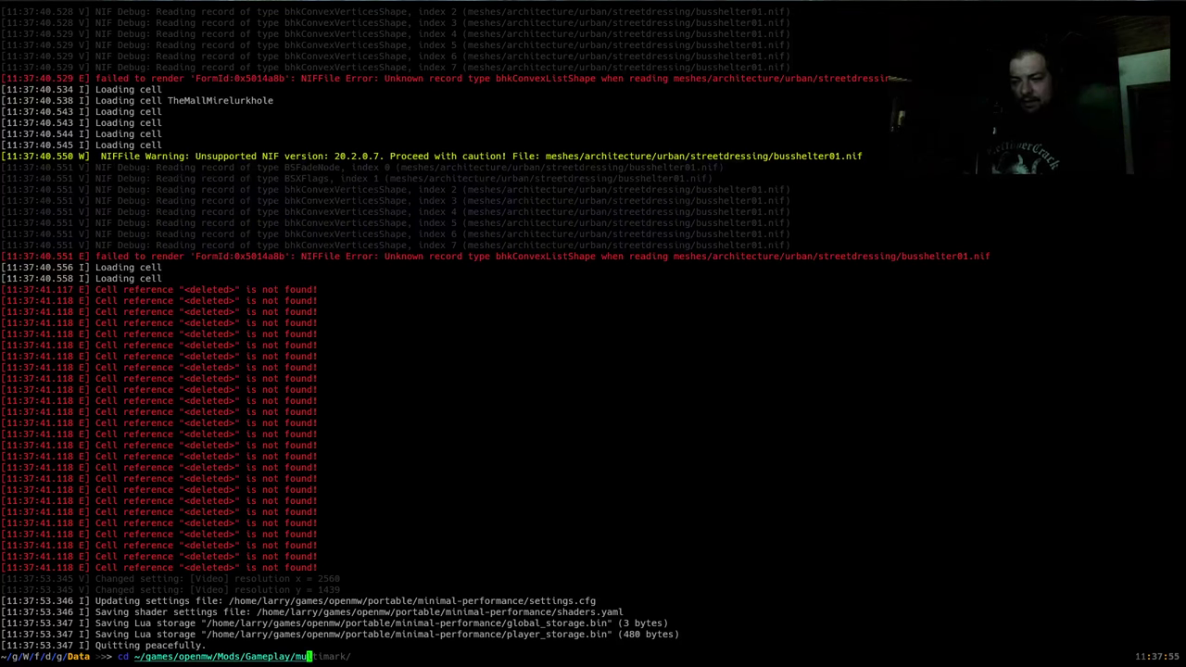
type("m")
key("Right")
key("Return")
type("git pu")
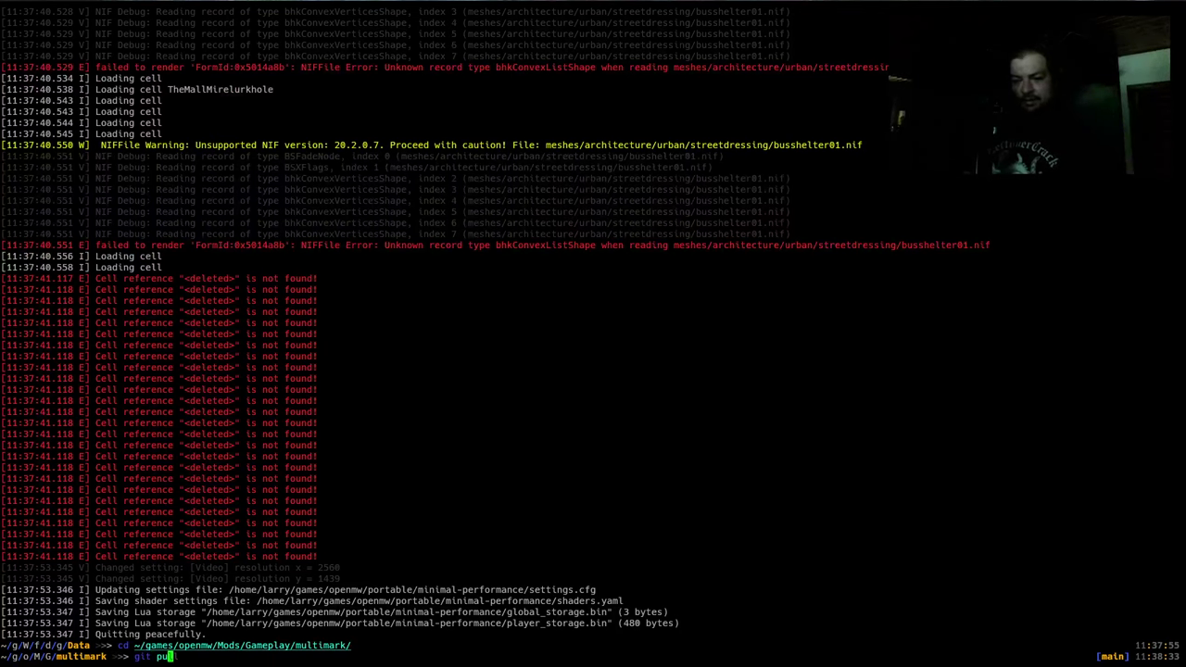
type("ll")
key("Return")
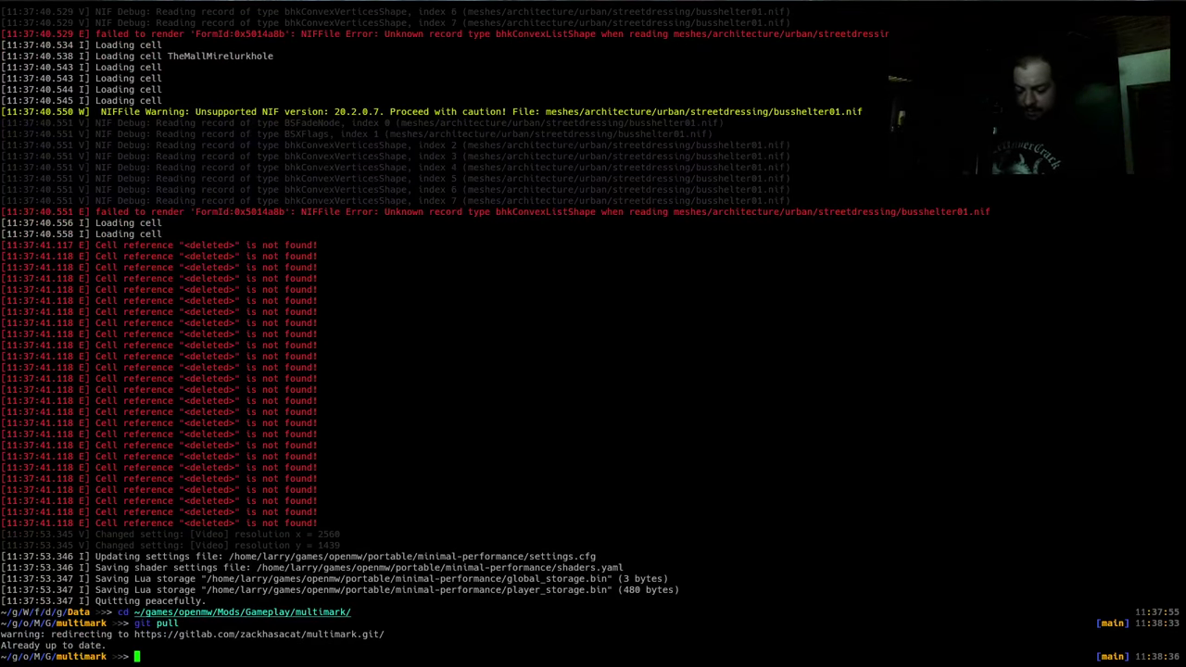
Print the folder path with pwd and copy it
type("pwd")
key("Return")
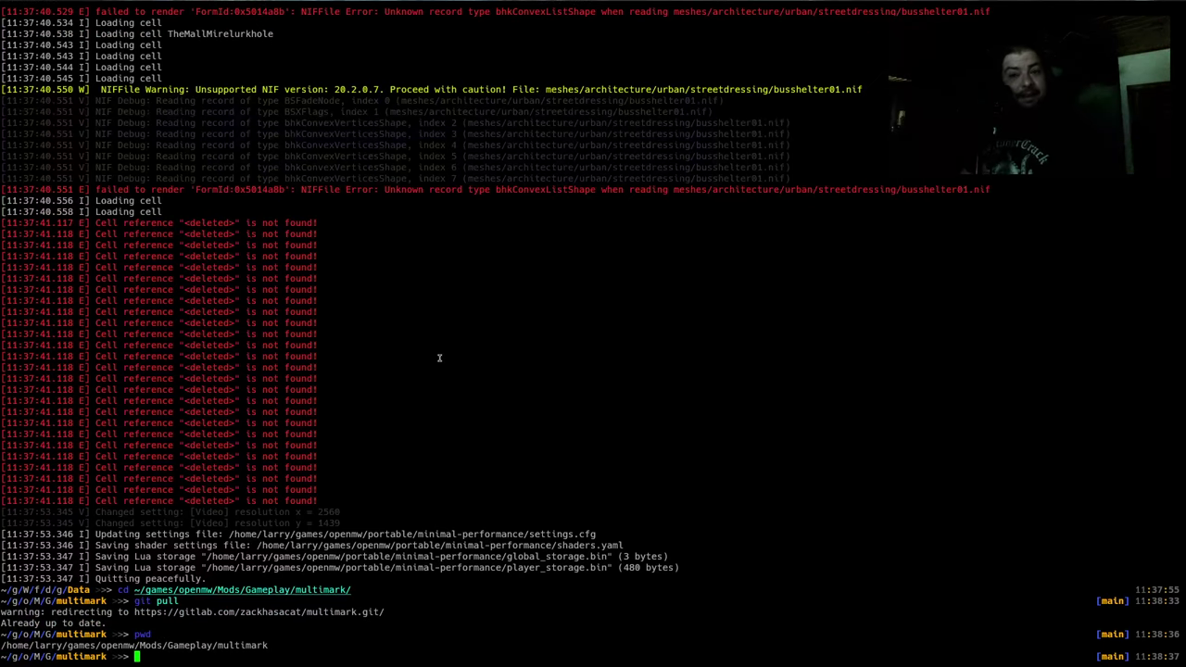
double_click(171, 645)
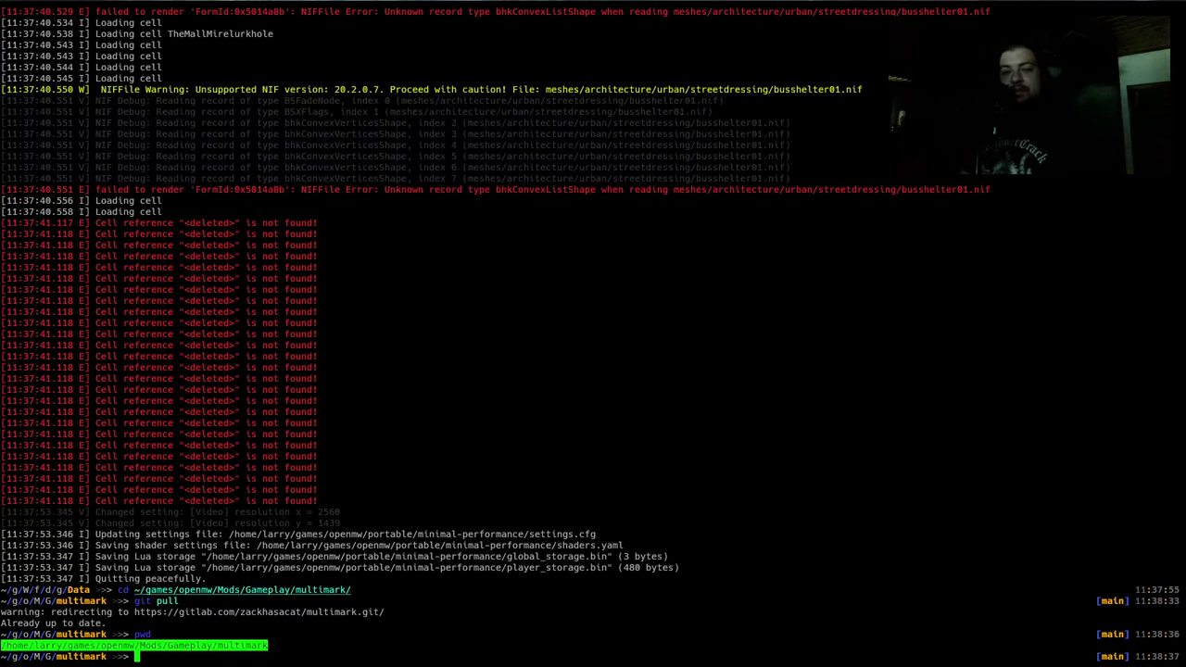
key("alt+Tab")
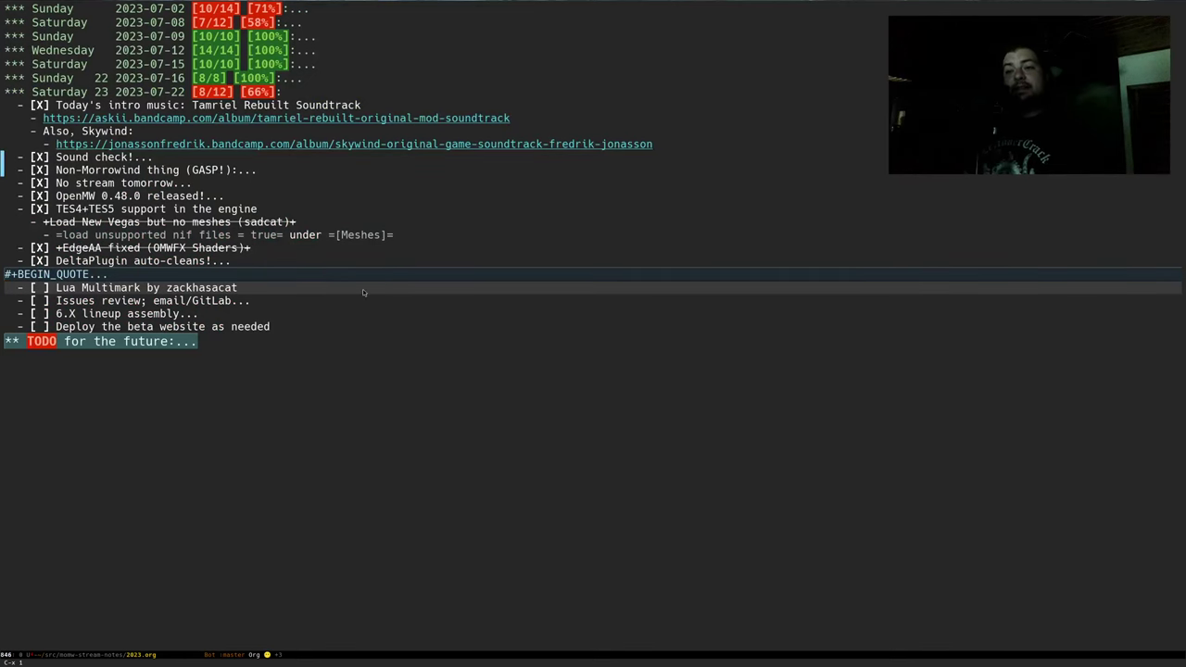
Split Emacs side by side and show the OpenMW config in the left pane
key("3")
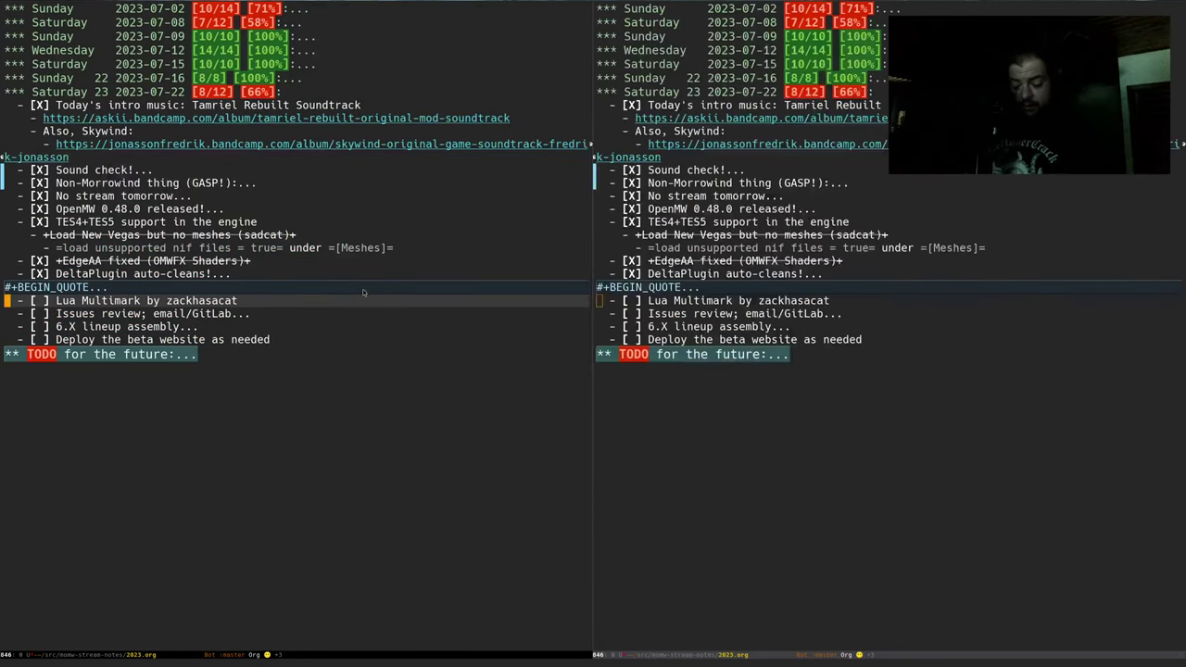
key("ctrl+x")
key("b")
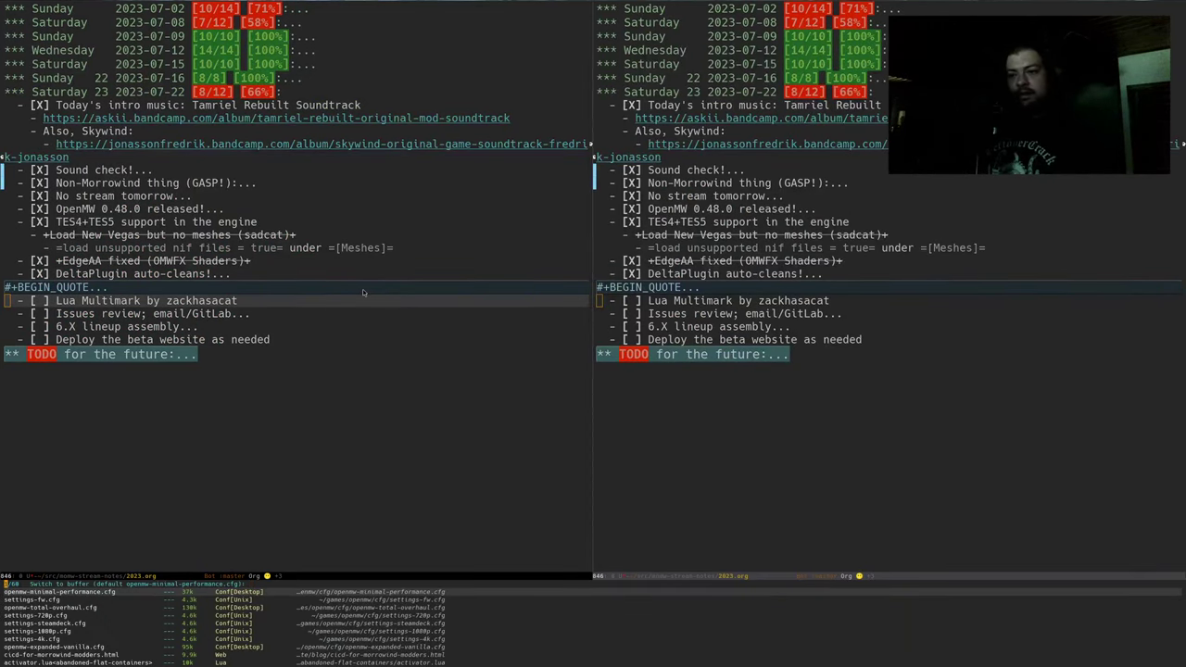
key("Return")
Add a data="<multimark folder path>" line below the commented Fallout3 data line
key("Down")
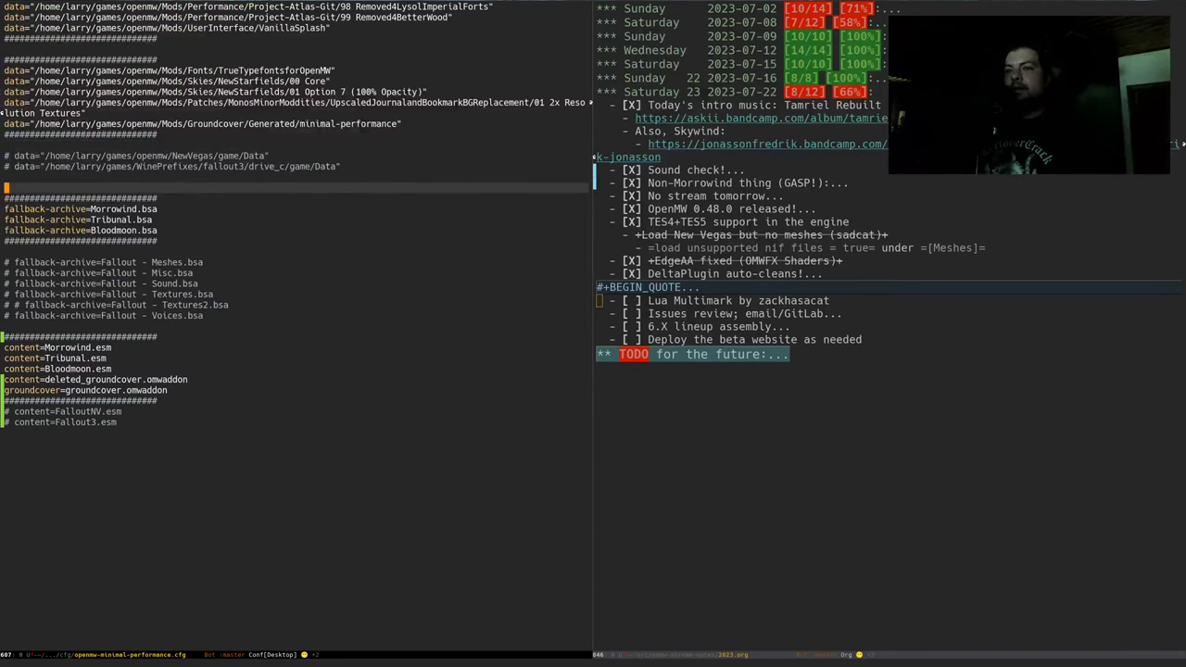
key("Return")
key("Return")
key("Up")
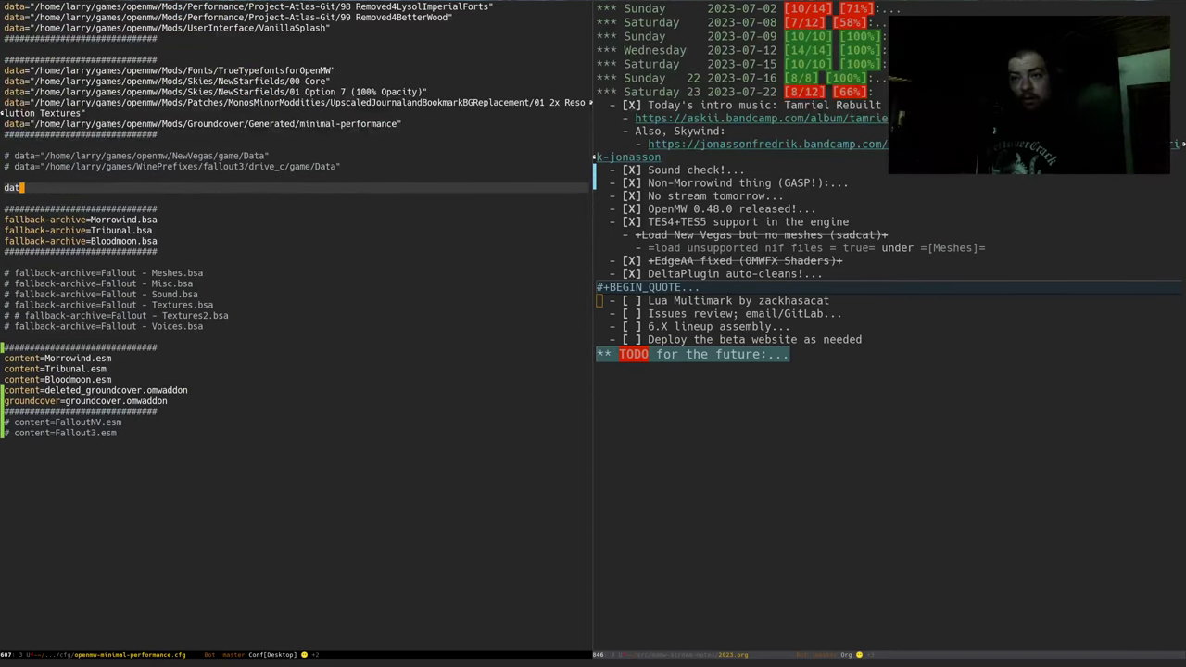
type("data=\"")
key("ctrl+y")
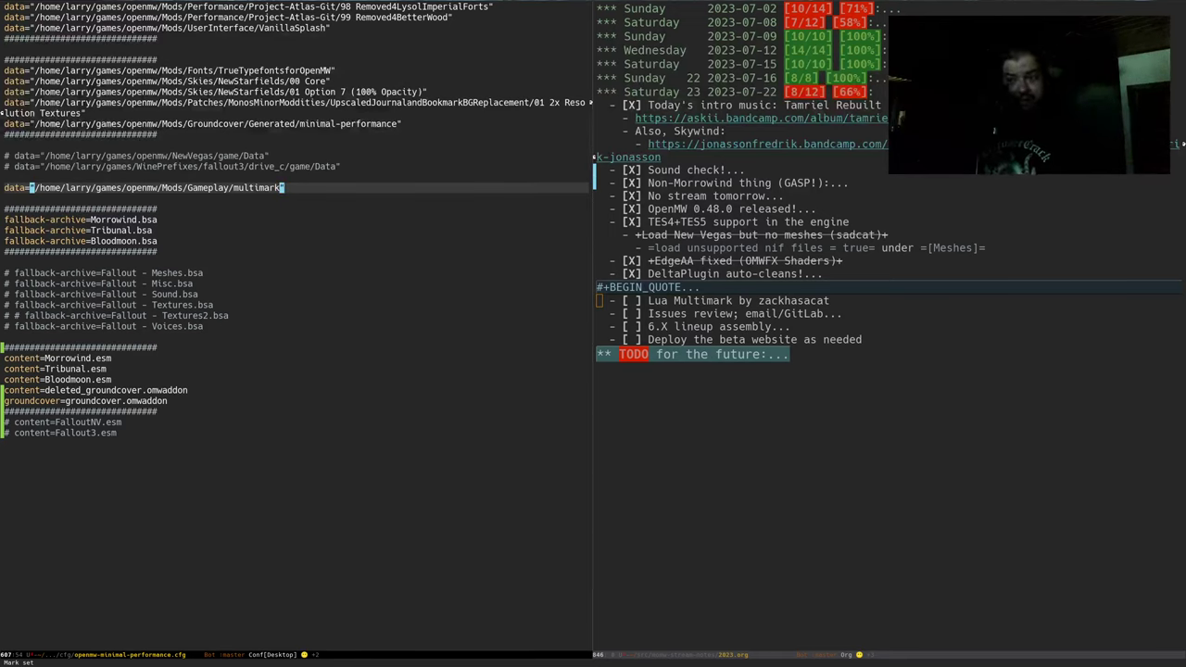
type("\"")
key("ctrl+Down")
key("ctrl+Down")
key("ctrl+Down")
key("ctrl+Down")
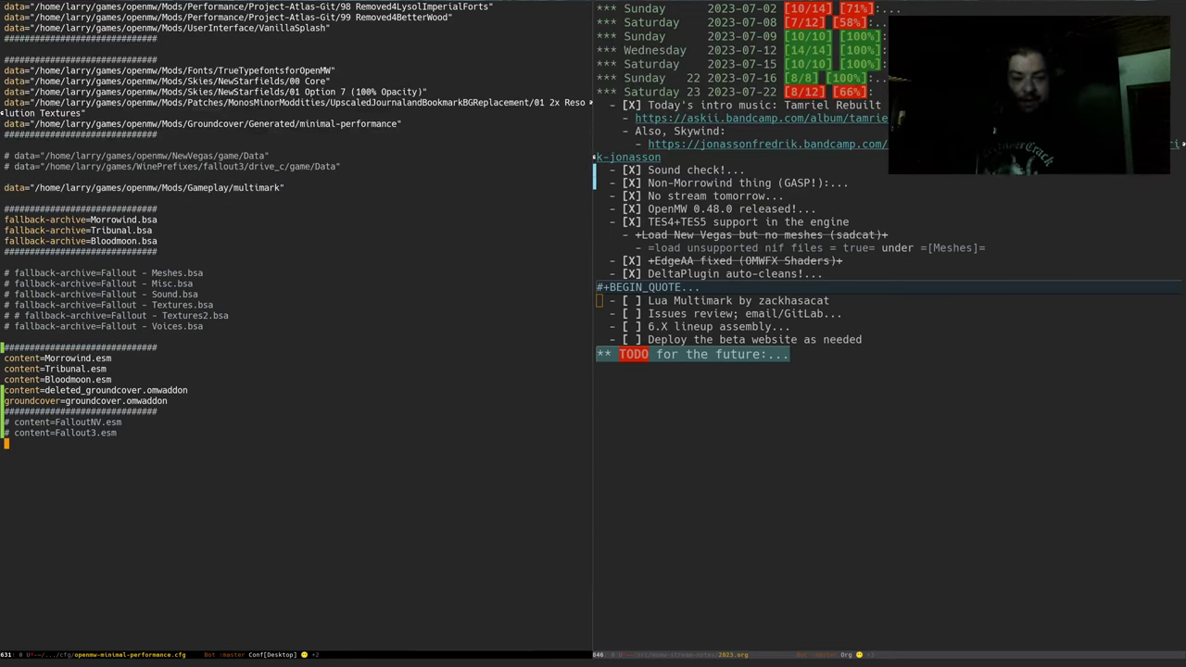
List the multimark folder's files in the terminal with ll
key("super+1")
type("ll")
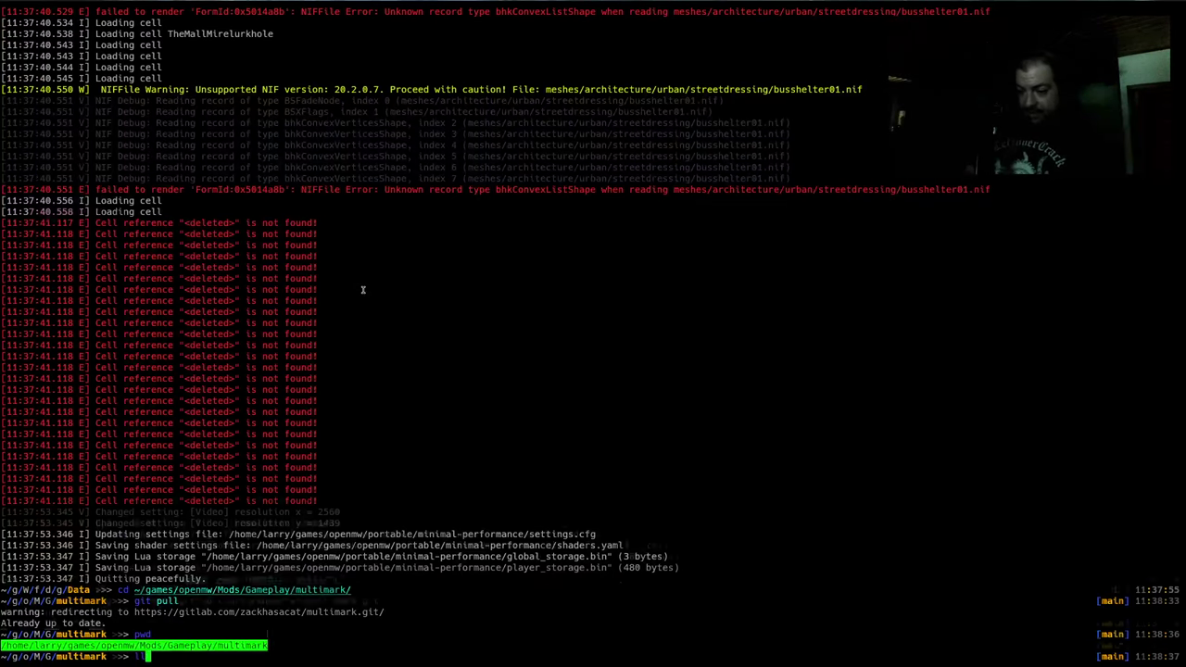
key("Return")
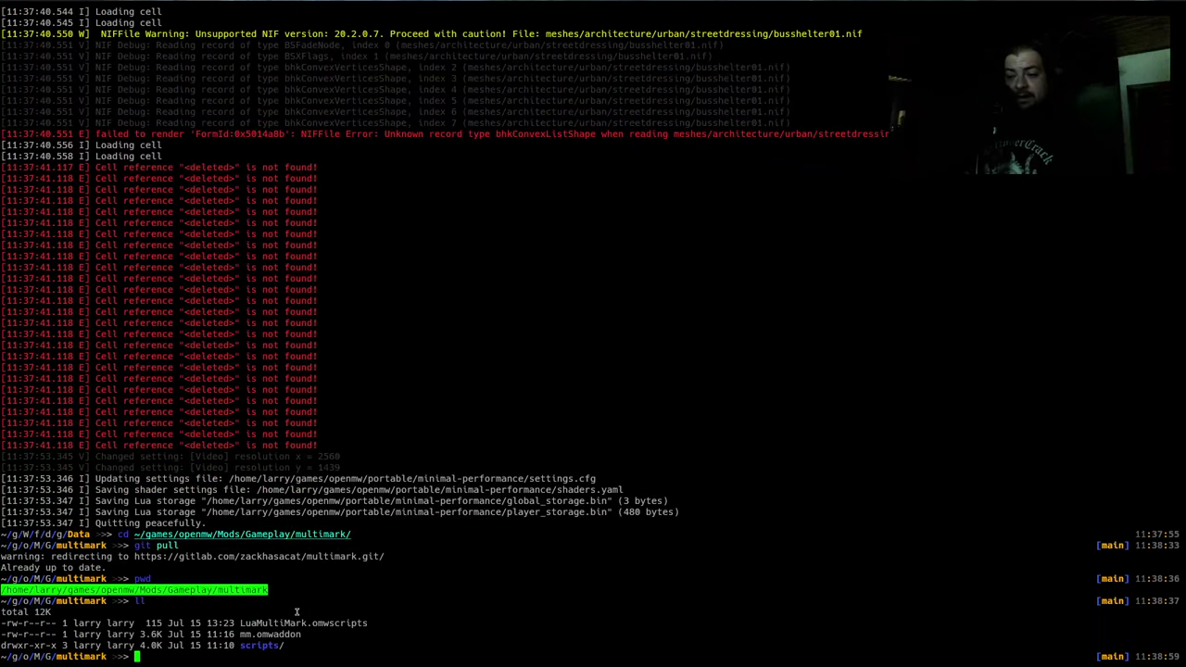
left_click(272, 629)
key("alt+Tab")
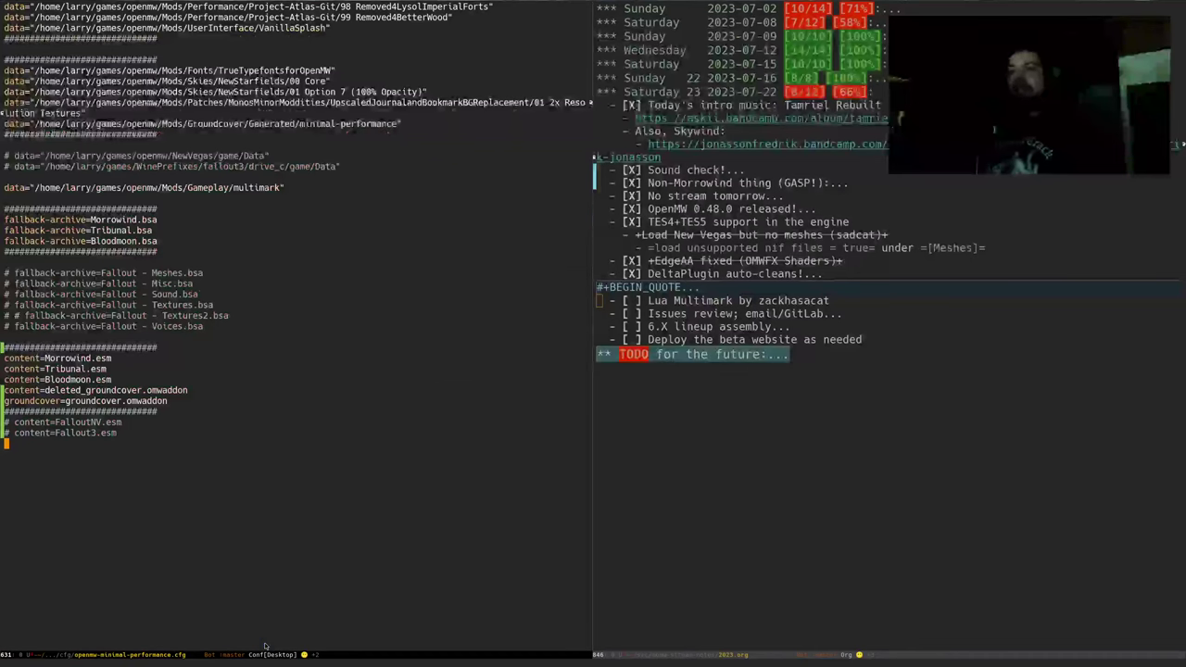
Add a content=LuaMultiMark.omwscripts line at the end of the config
key("Down")
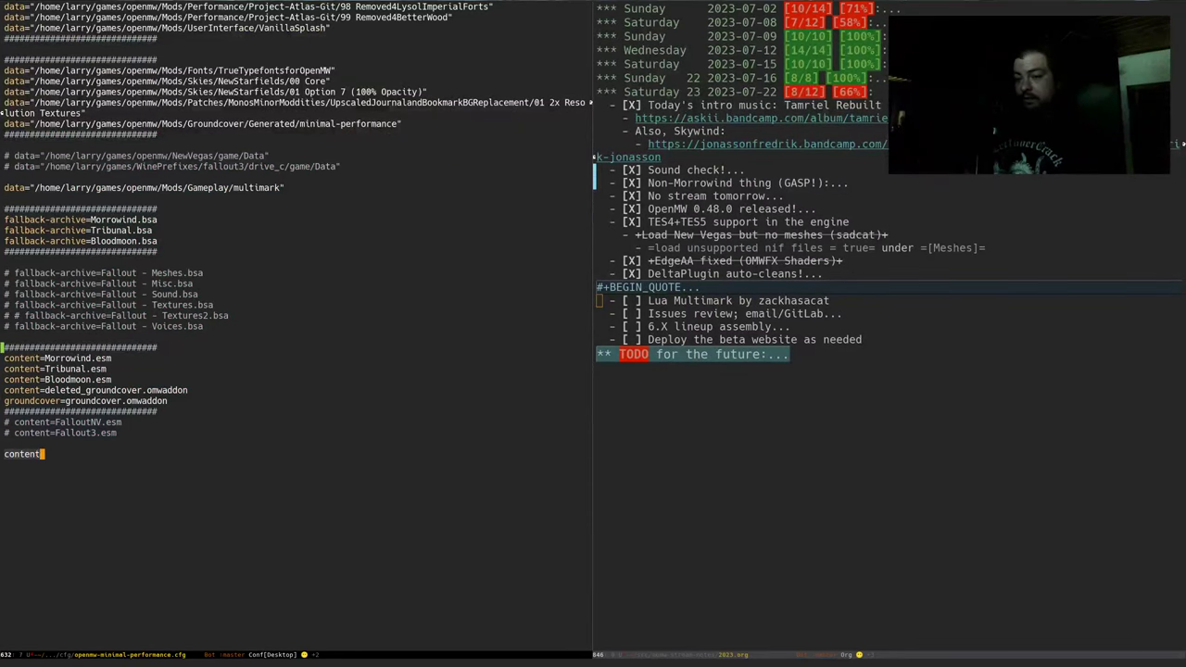
type("content=")
key("ctrl+y")
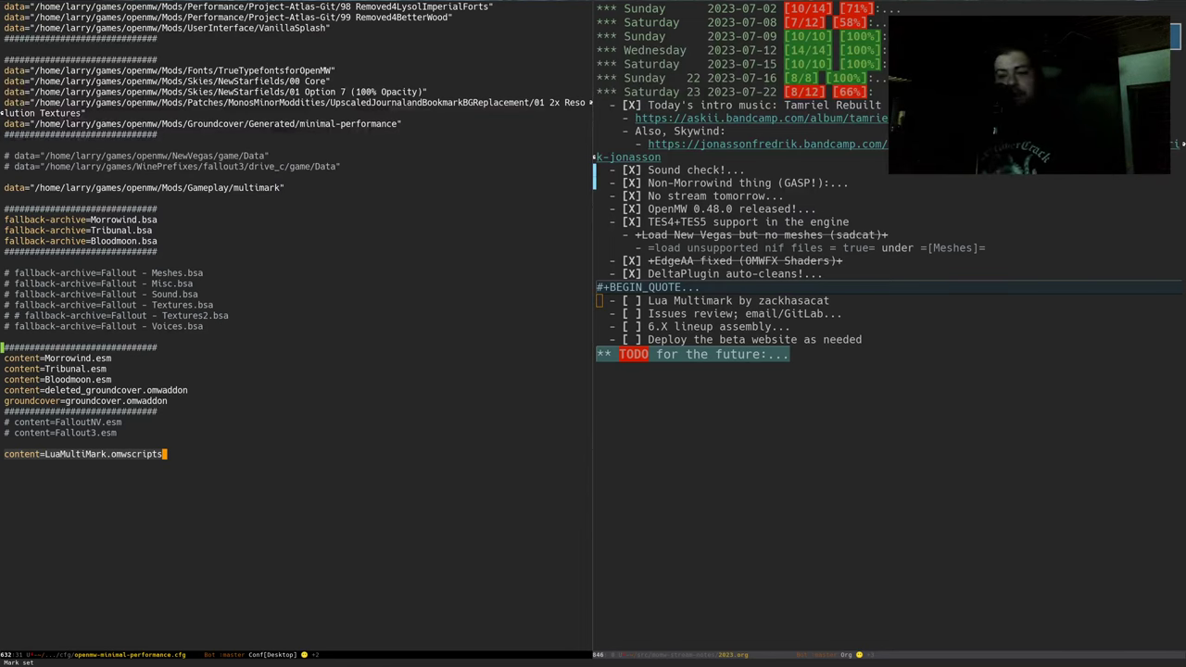
key("alt+Tab")
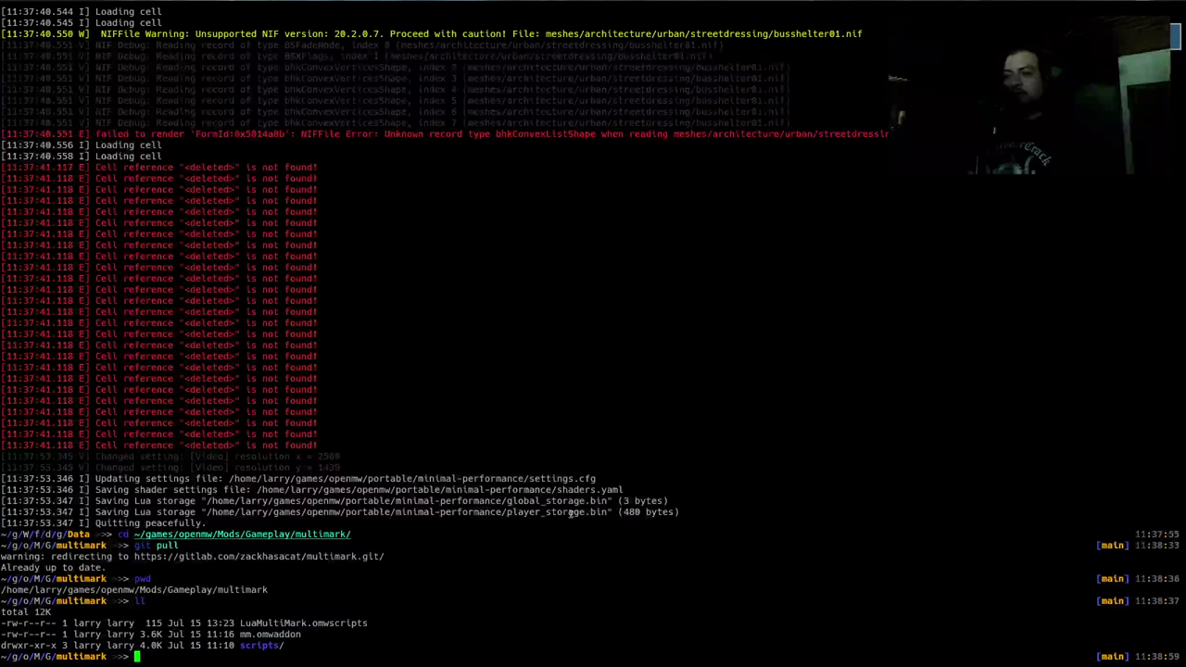
Copy mm.omwaddon from the terminal listing and add a content=mm.omwaddon line
double_click(262, 634)
key("alt+Tab")
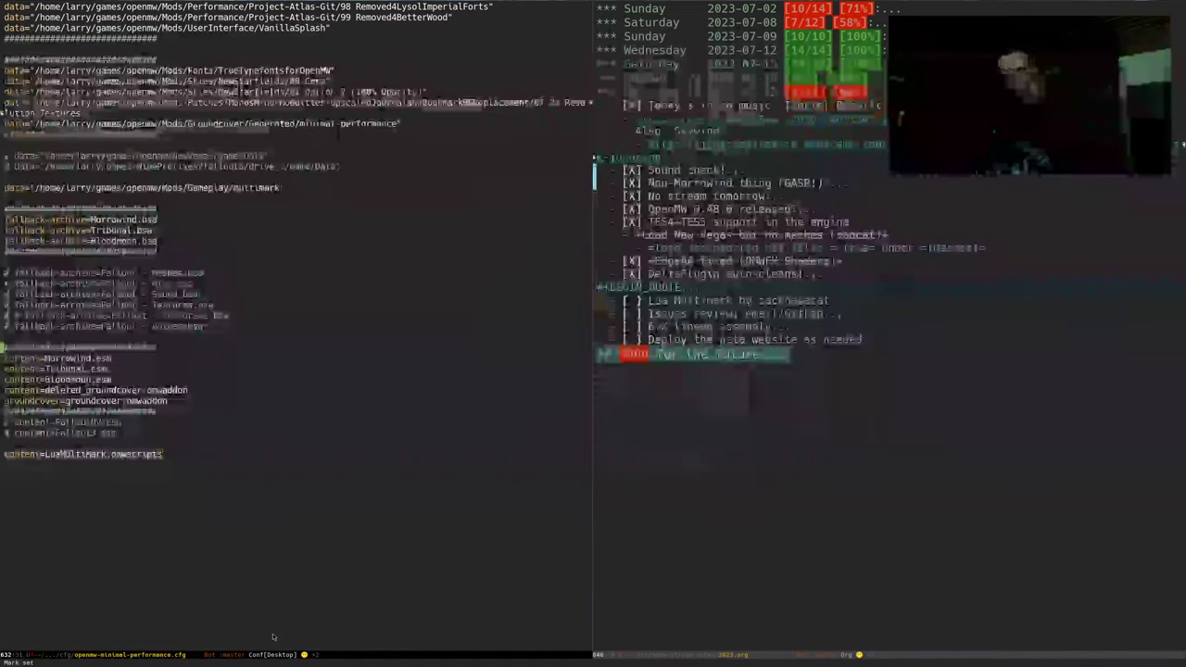
key("Return")
type("content=")
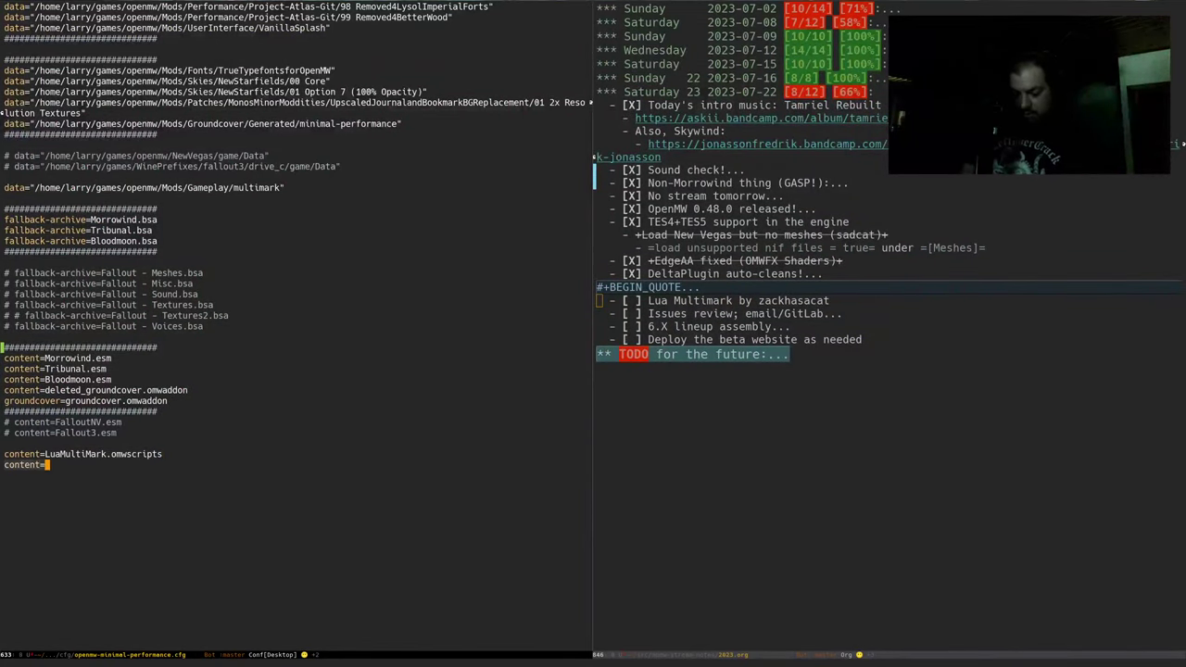
key("shift+Insert")
key("Return")
key("Down")
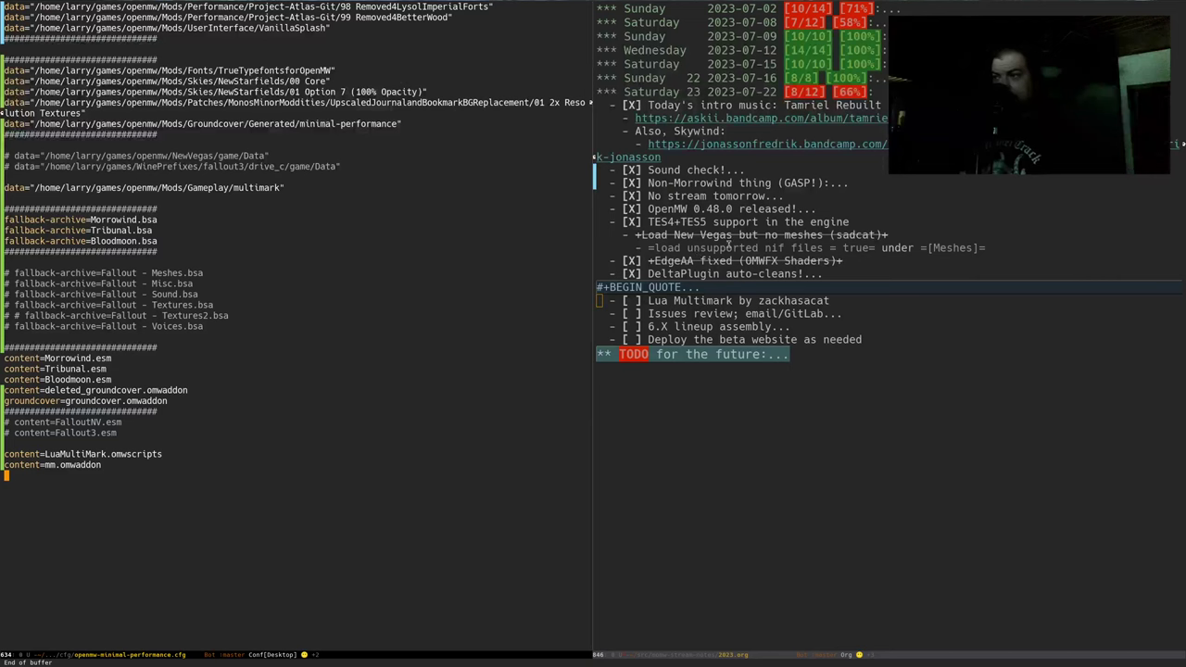
Fold the TES4+TES5 item in the stream notes and return to the config
left_click(648, 229)
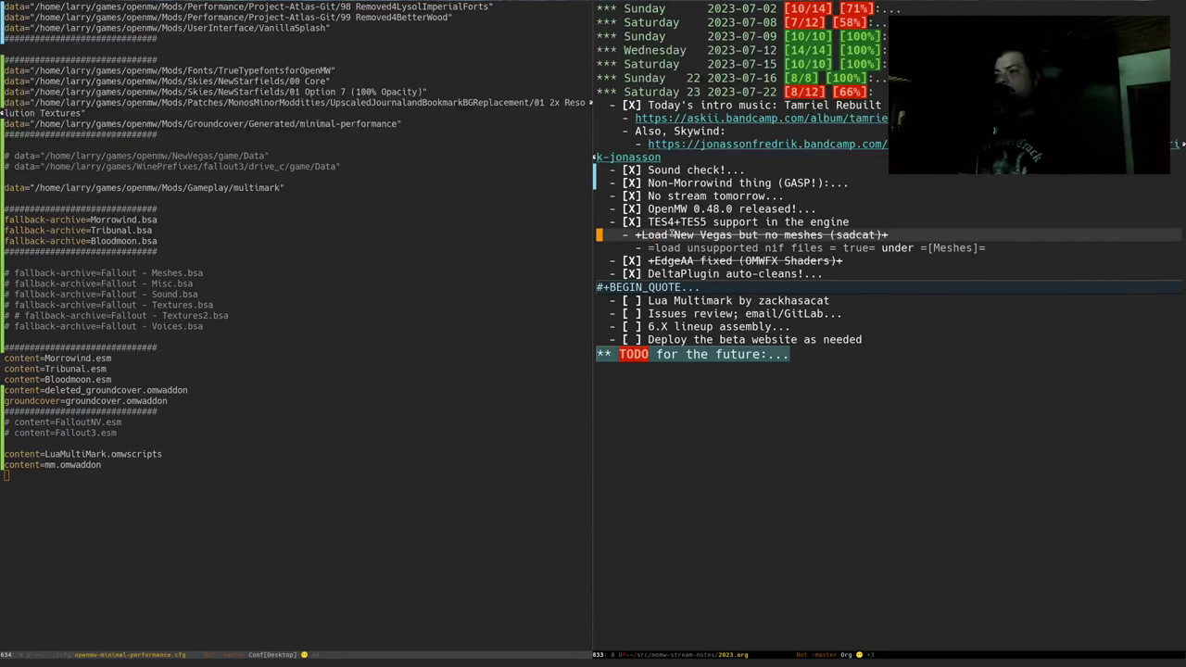
key("Tab")
key("Down")
key("Down")
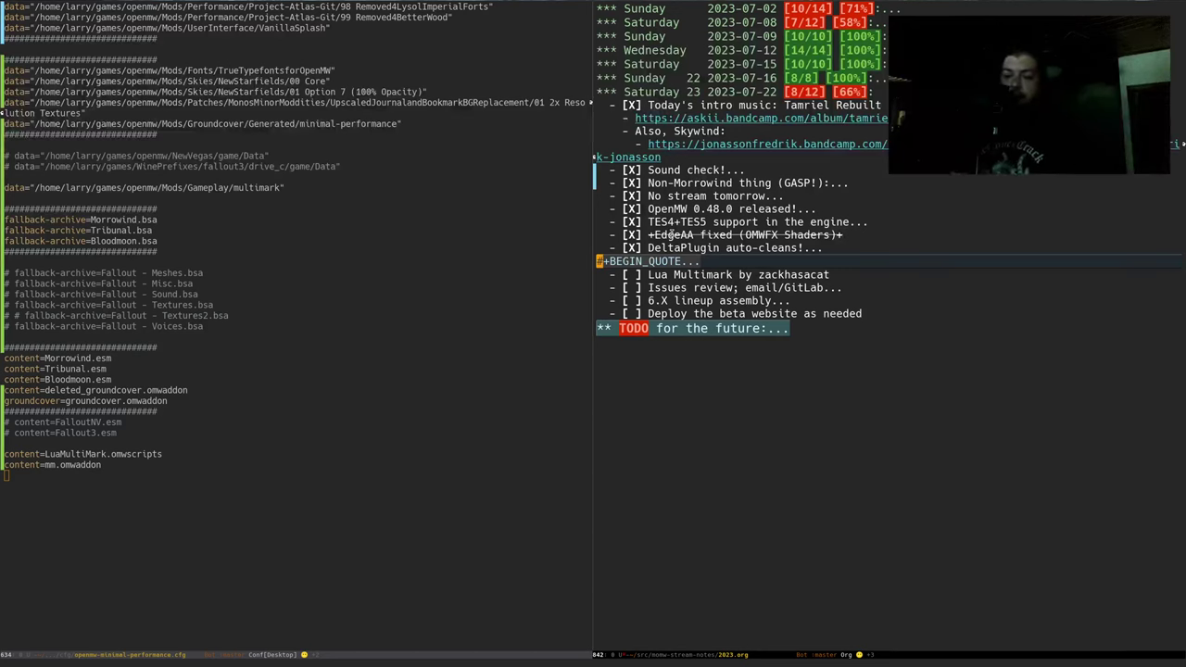
left_click(598, 275)
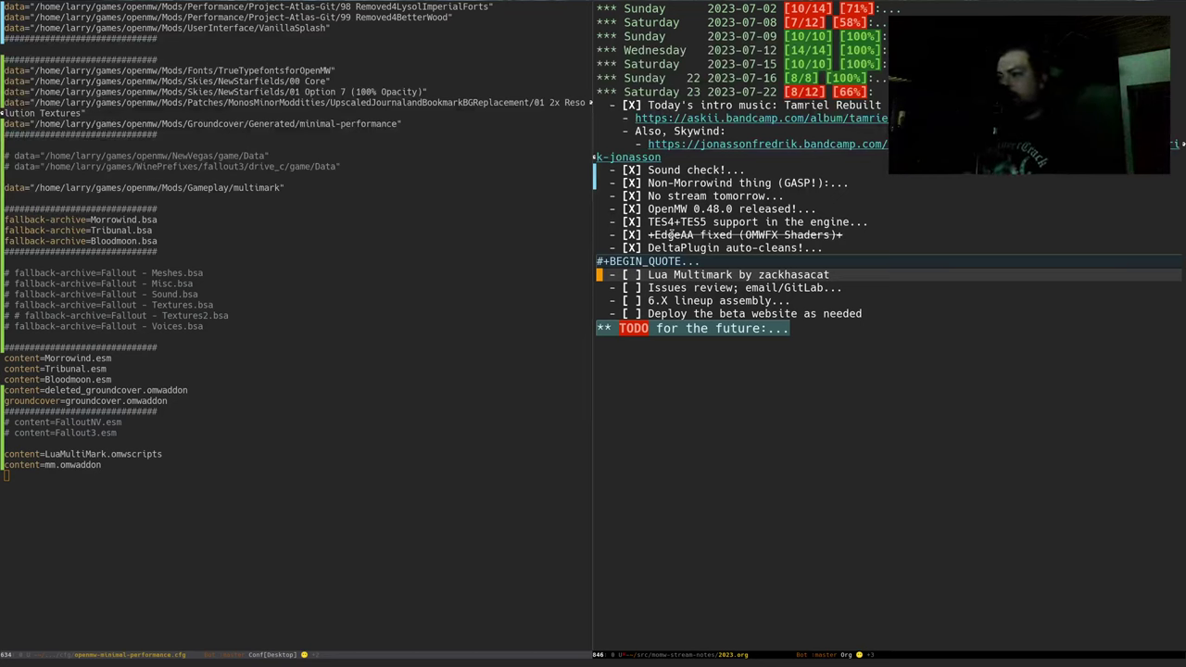
left_click(5, 475)
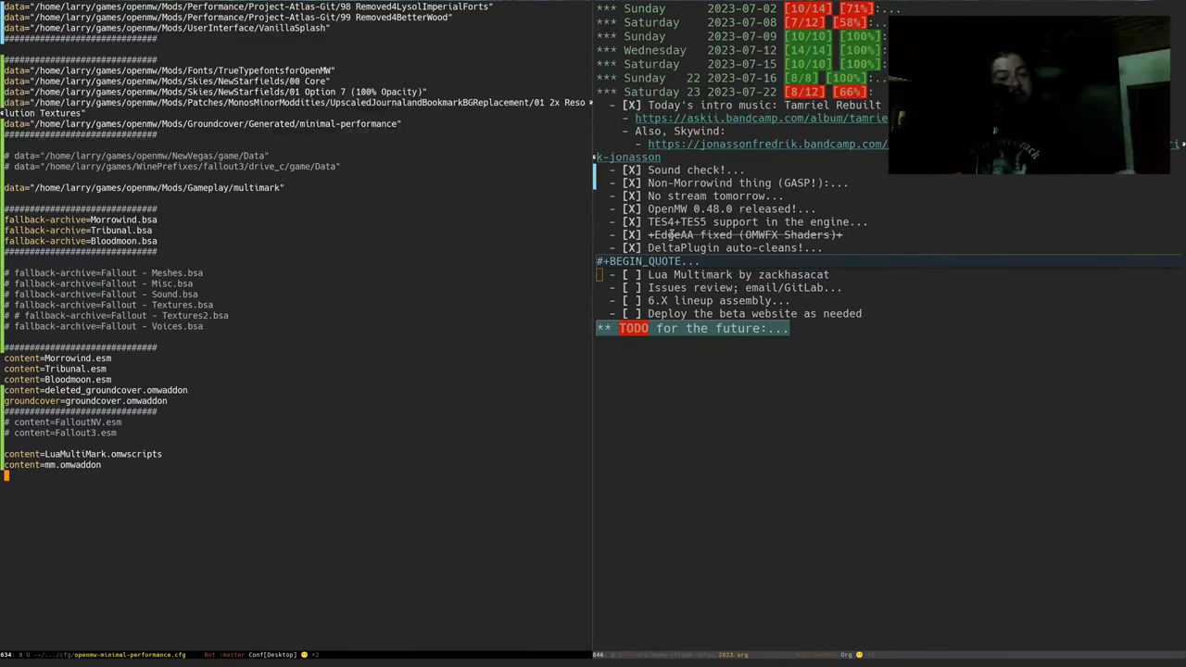
In the terminal, go up to the openmw folder and recall the run.sh launch command
key("alt+Tab")
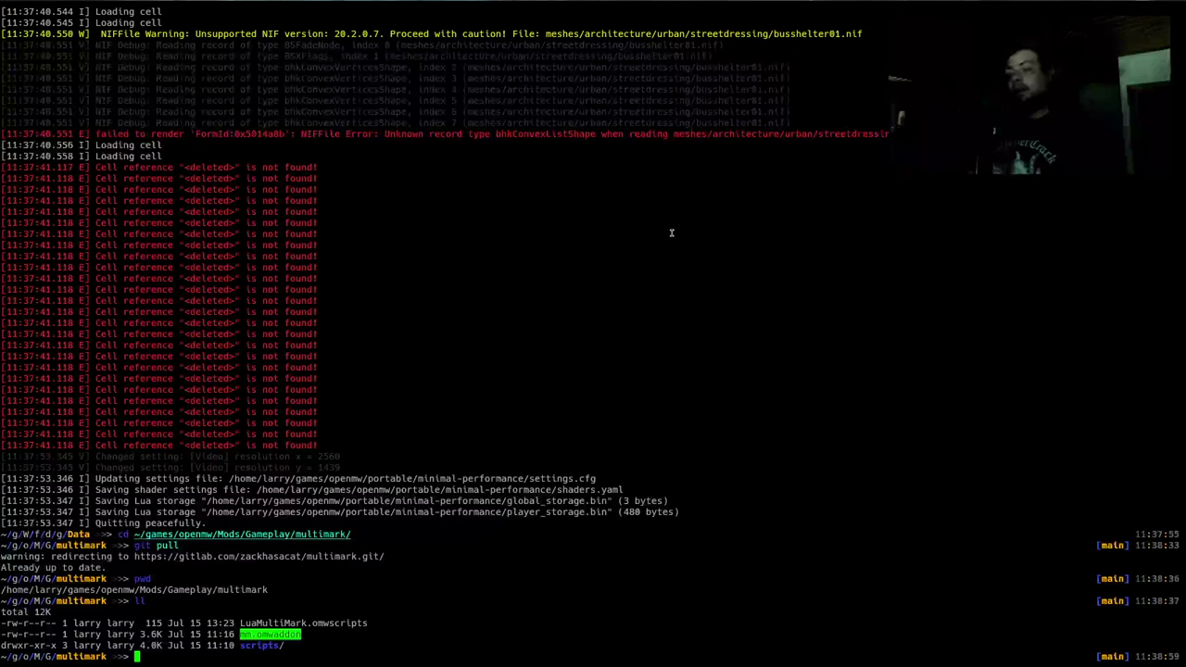
type("....")
key("Return")
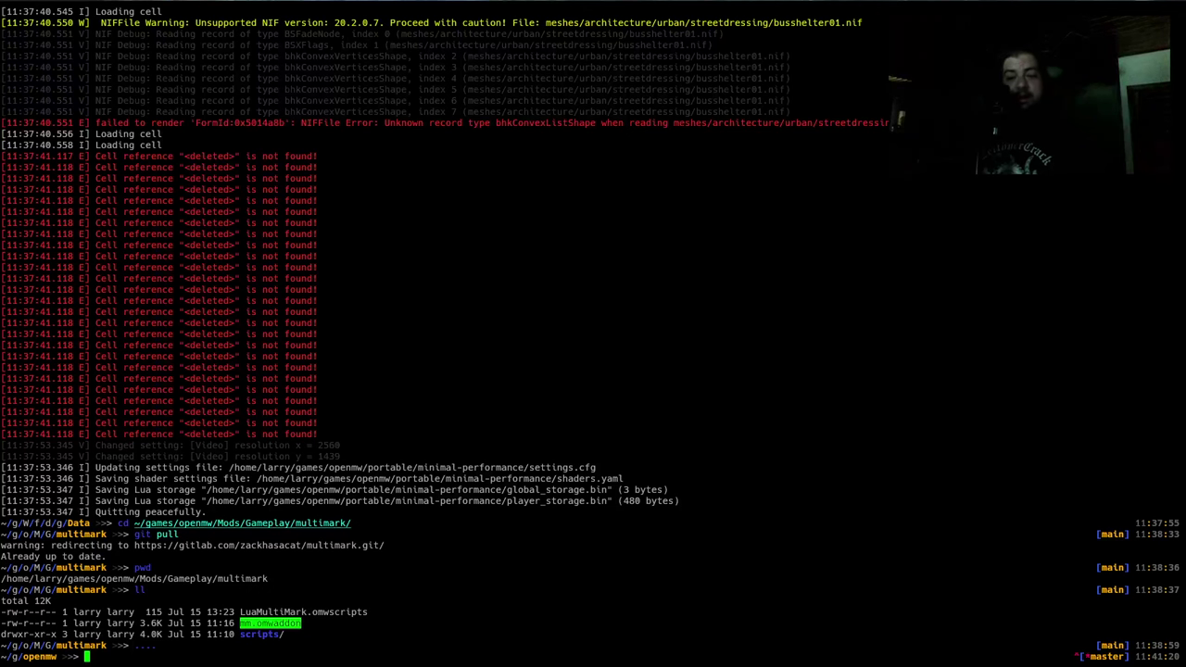
left_click(747, 313)
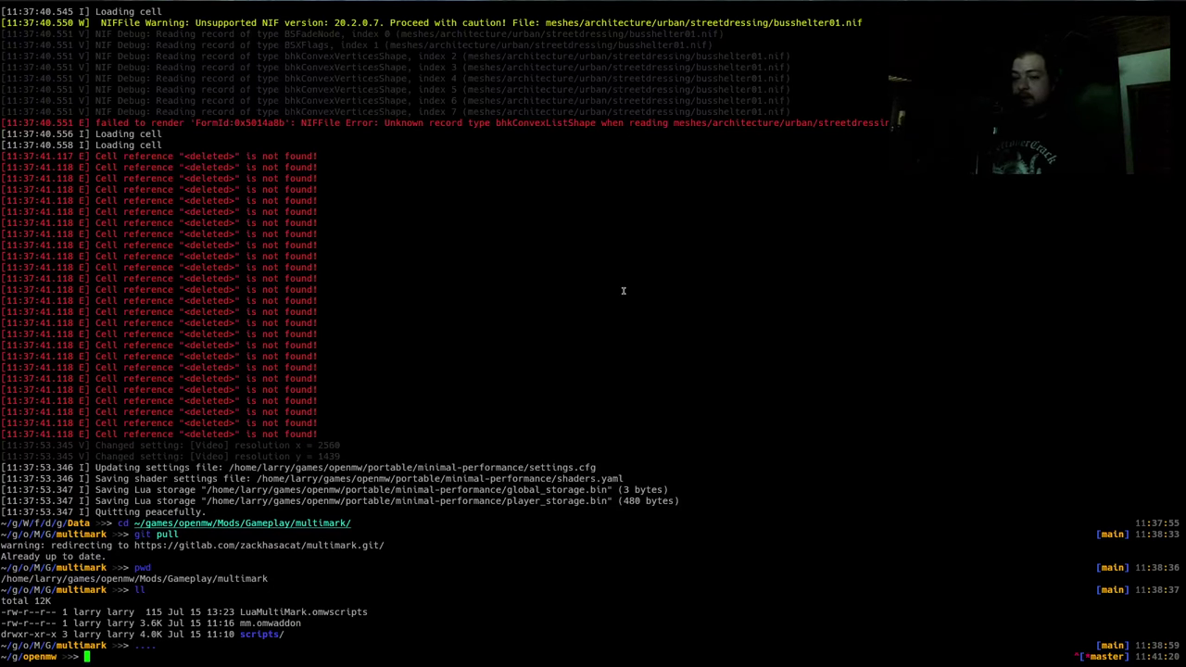
key("ctrl+r")
key("Return")
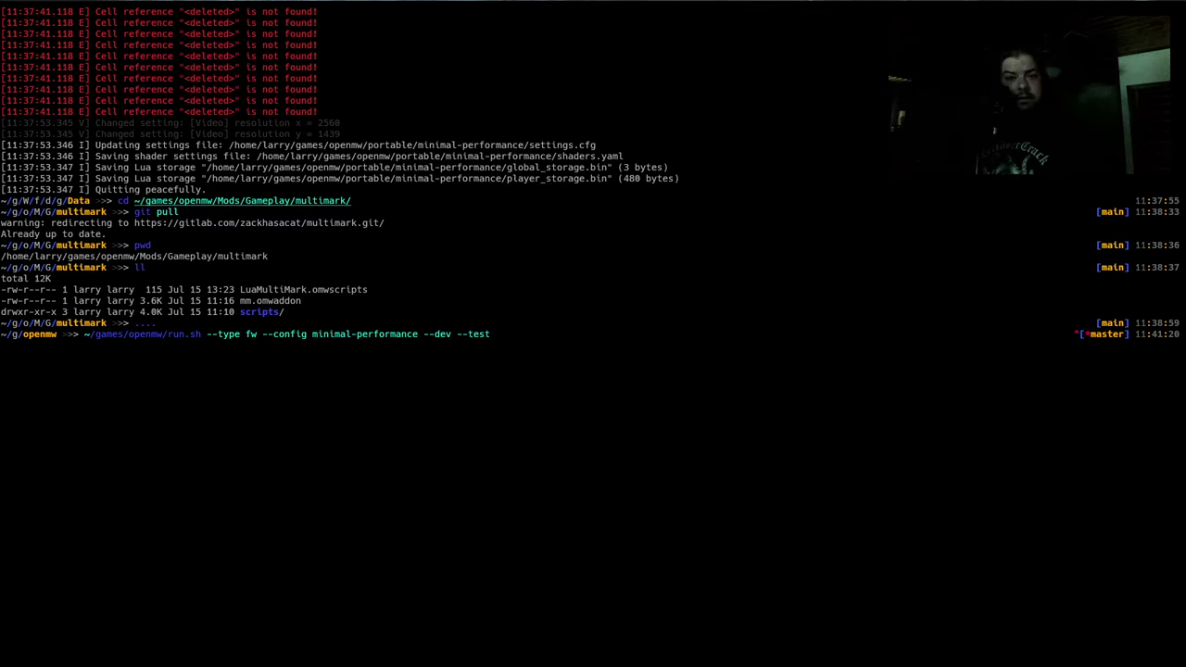
key("alt+Tab")
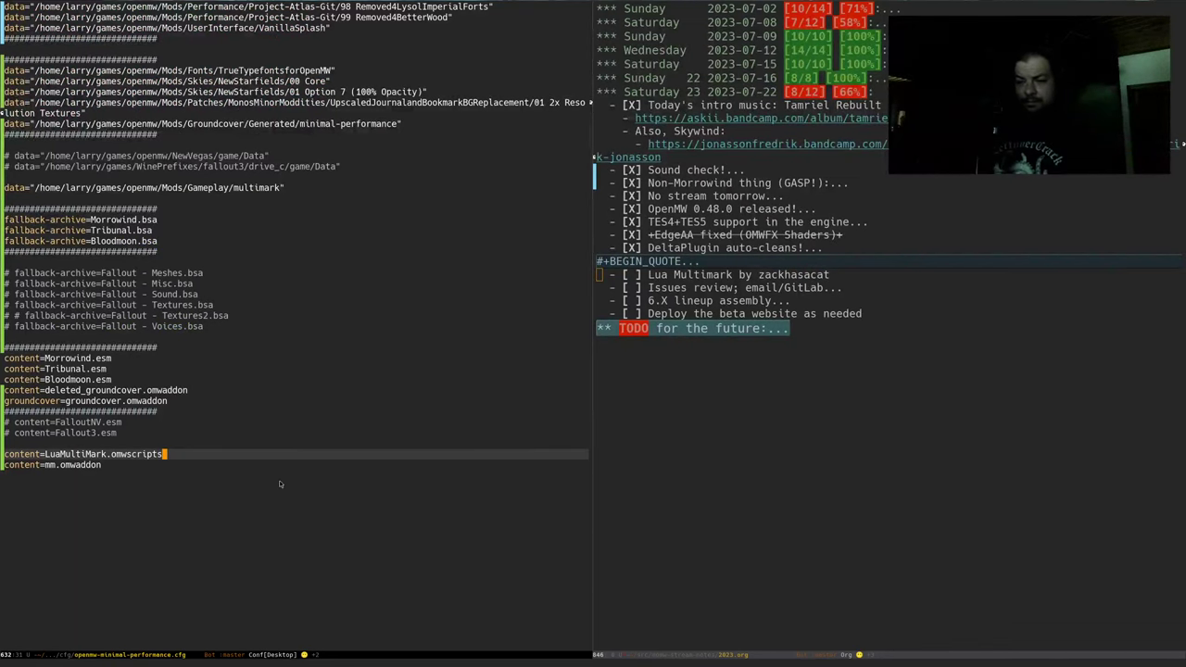
Open testing.mwscript and jump to the end of the script
key("ctrl+x")
key("ctrl+f")
type("testing")
key("Return")
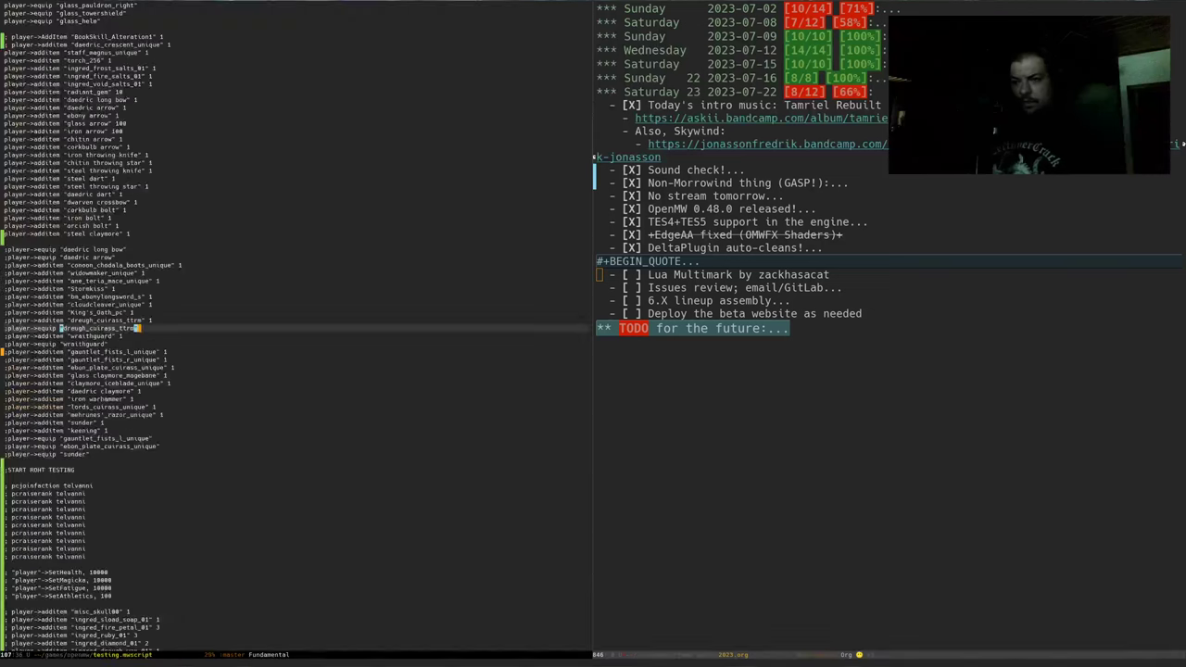
key("ctrl+s")
key("alt+greater")
key("ctrl+l")
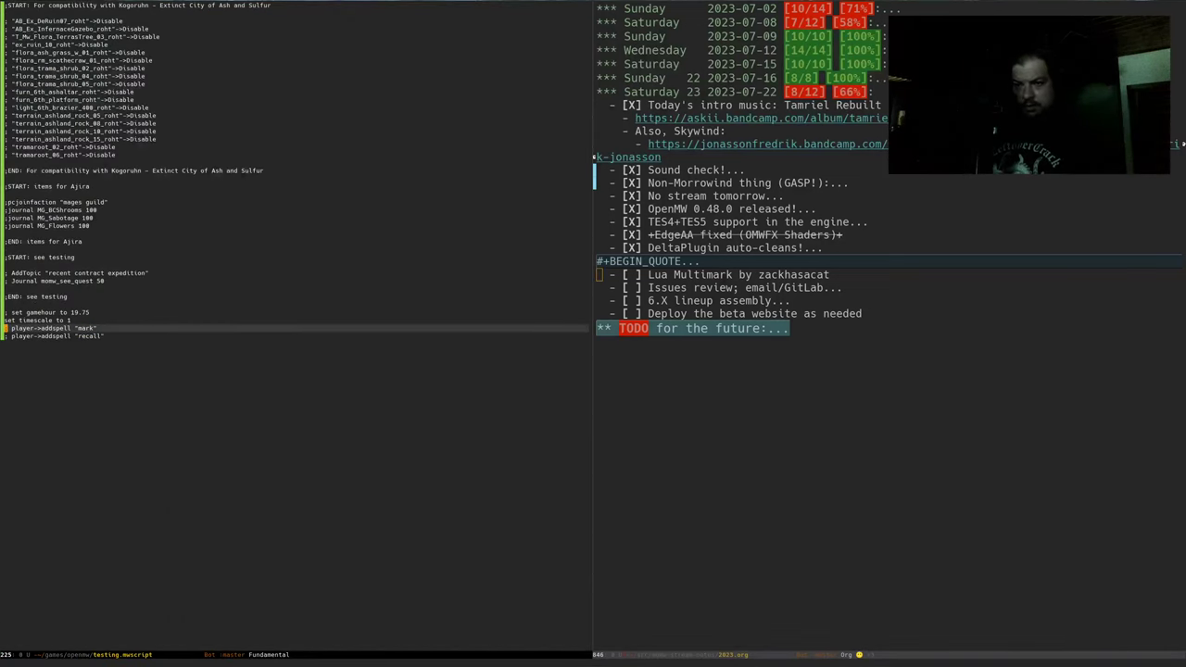
Uncomment the addspell "mark" and "recall" lines, save, and launch Morrowind in OpenMW
key("Return")
key("alt+semicolon")
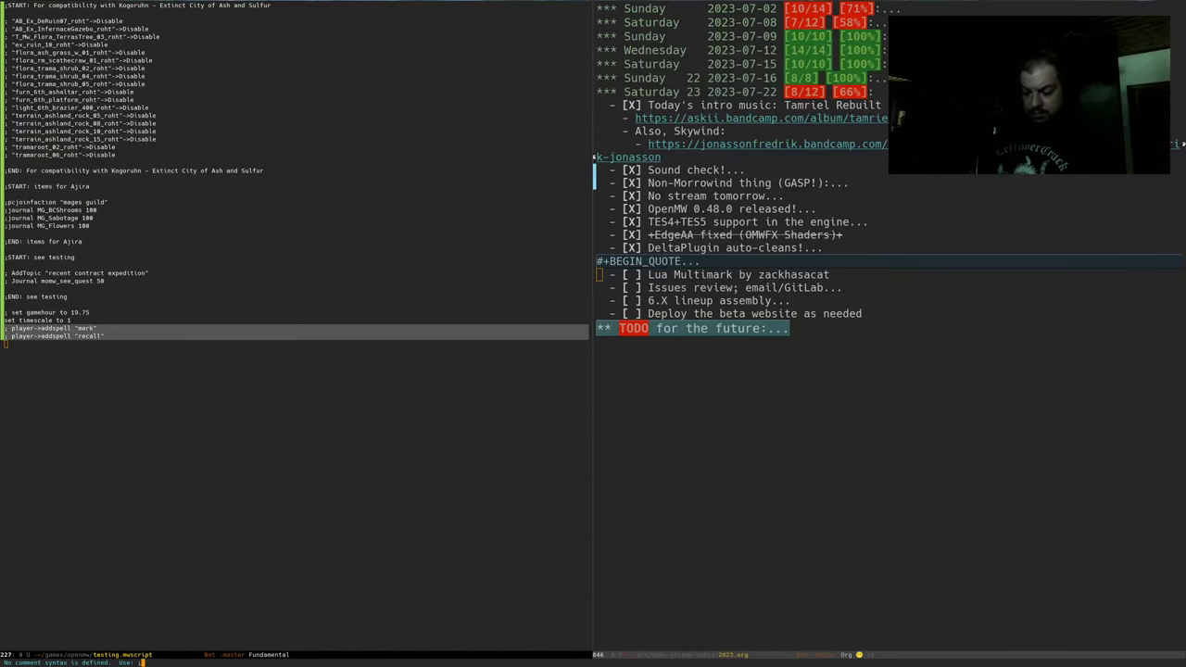
key("Return")
key("ctrl+x")
key("ctrl+s")
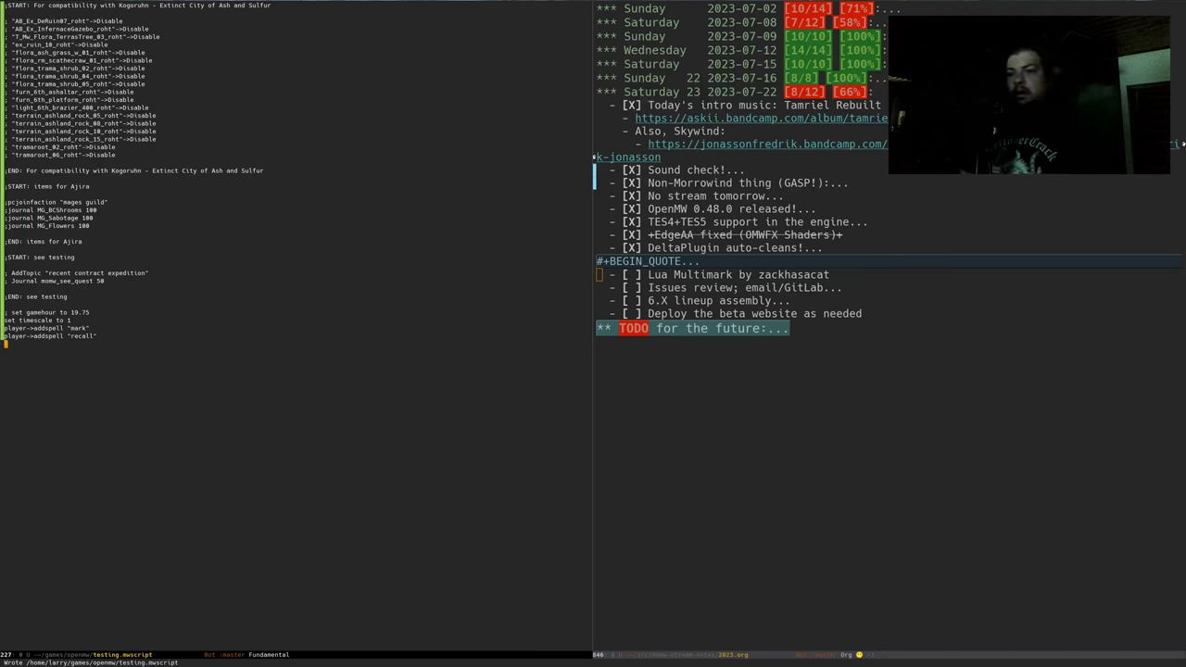
key("alt+Tab")
key("Return")
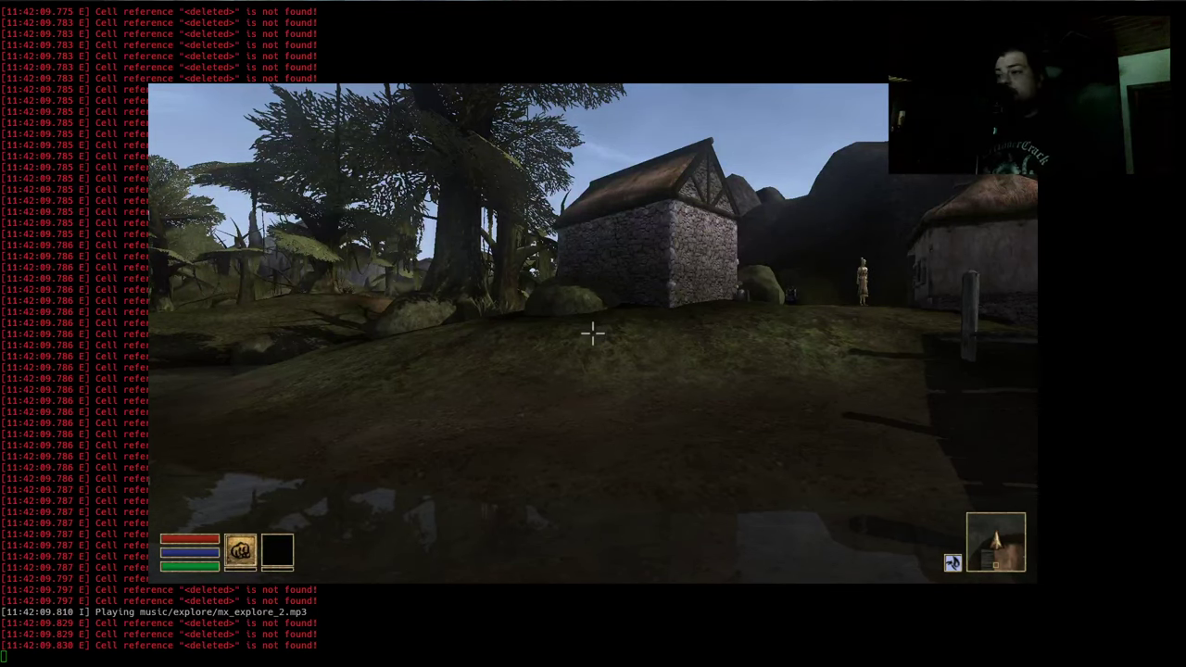
Return to the game and ready the Mark spell from the magic menu
mouse_move(593, 333)
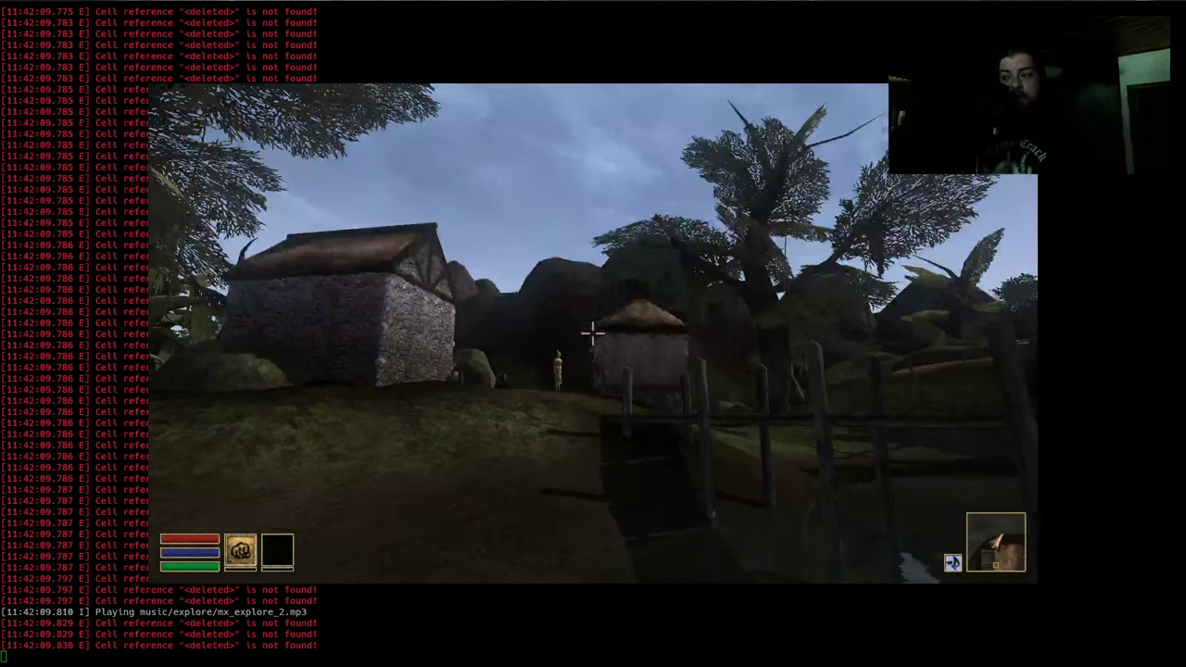
key("Escape")
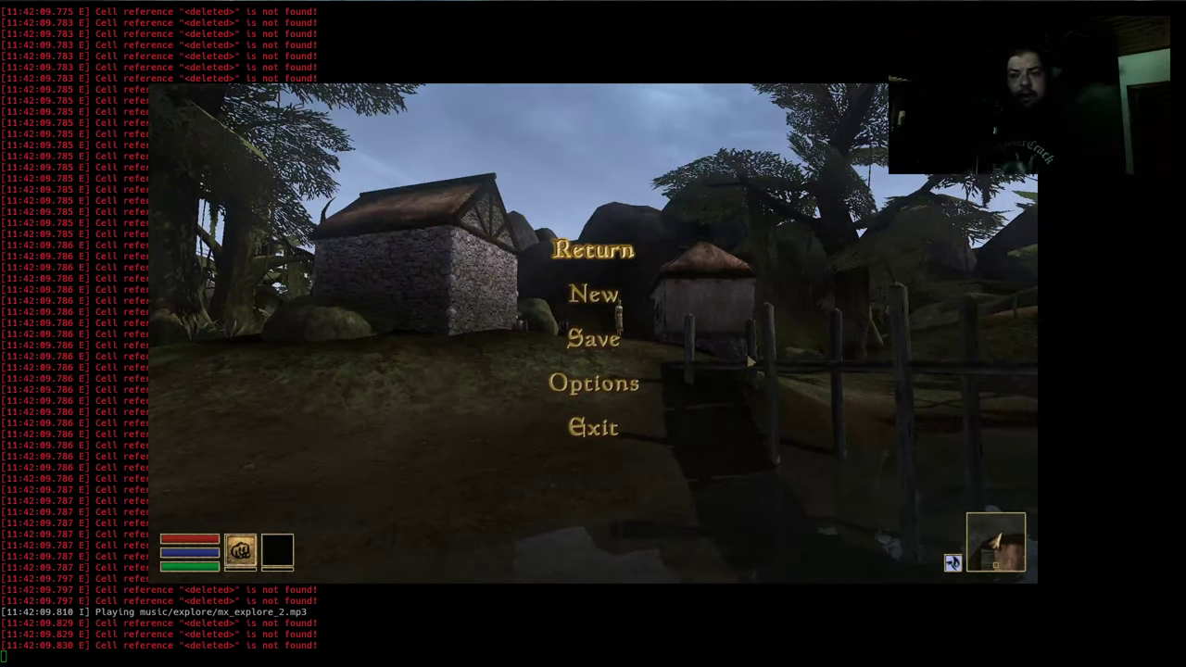
left_click(606, 264)
right_click(593, 333)
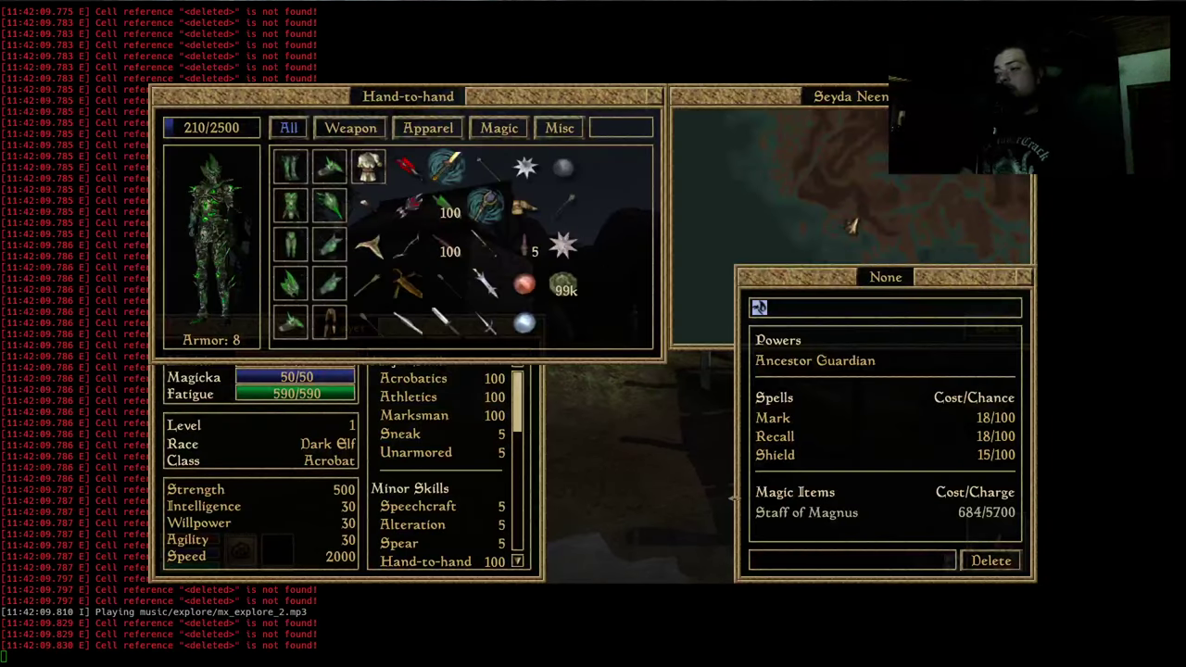
left_click(781, 419)
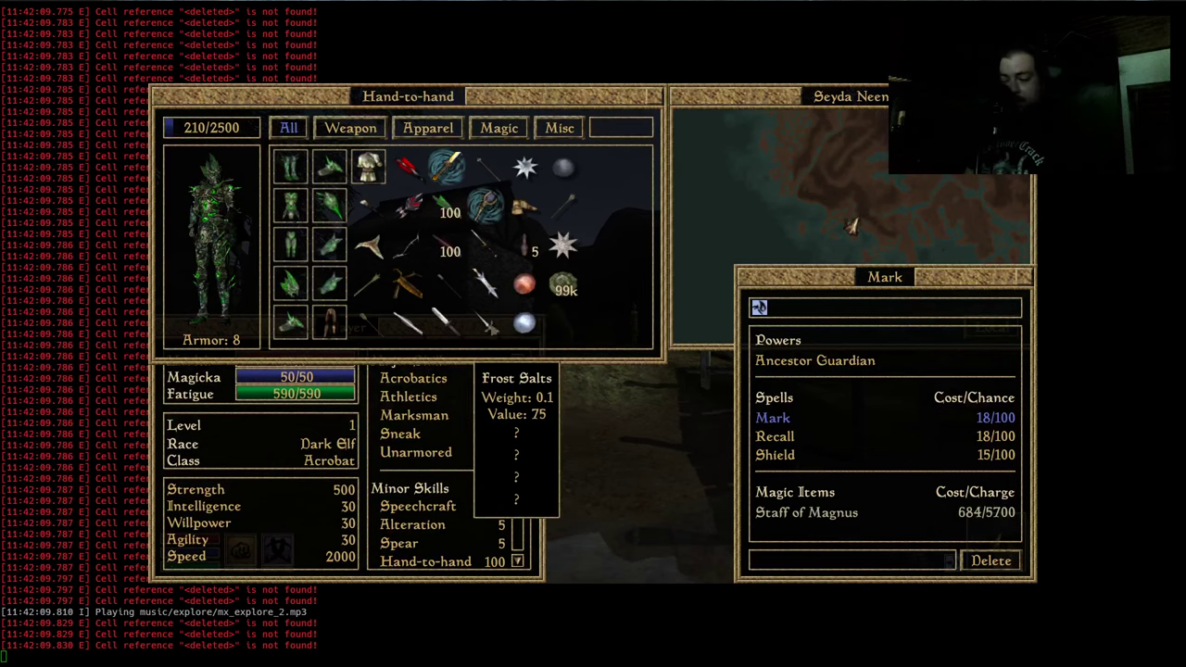
right_click(151, 197)
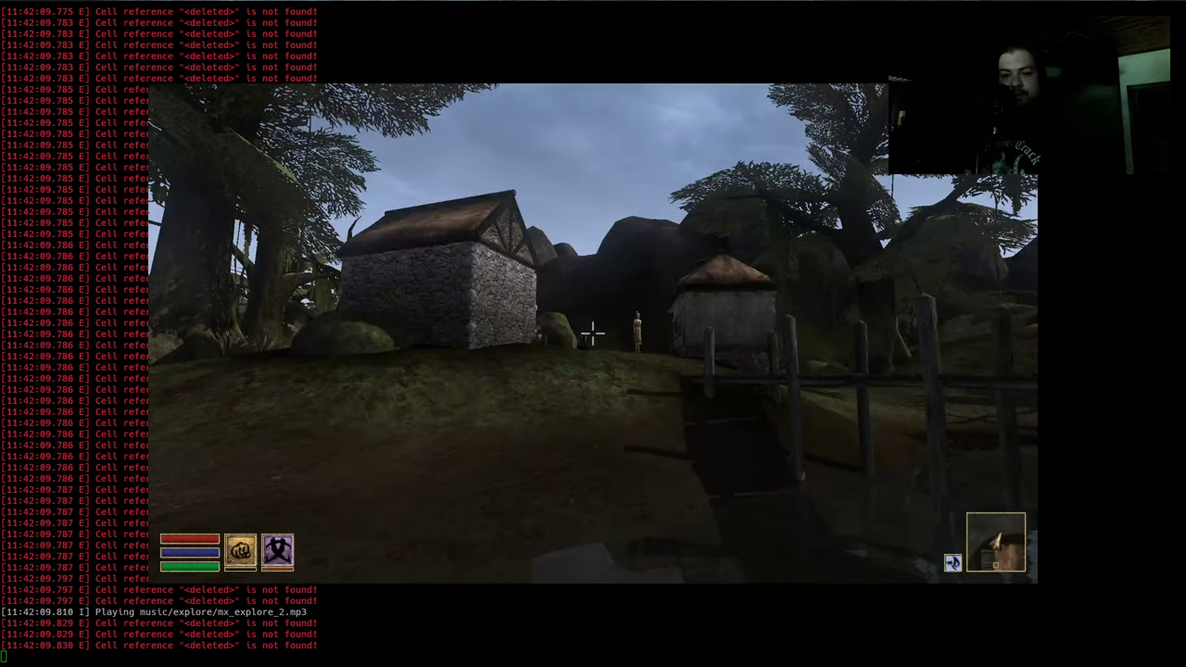
In the console, turn collision and AI back on (tcl, tai) and set player speed to 80
key("grave")
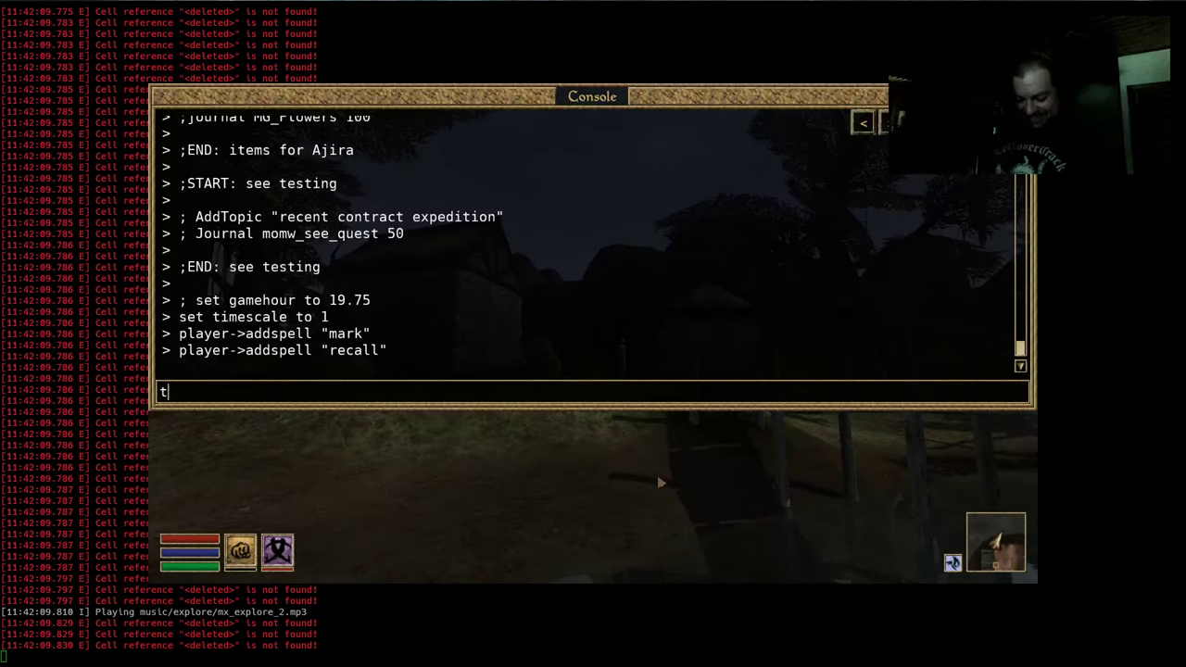
type("tcl")
key("Return")
type("tai")
key("Return")
type("playe")
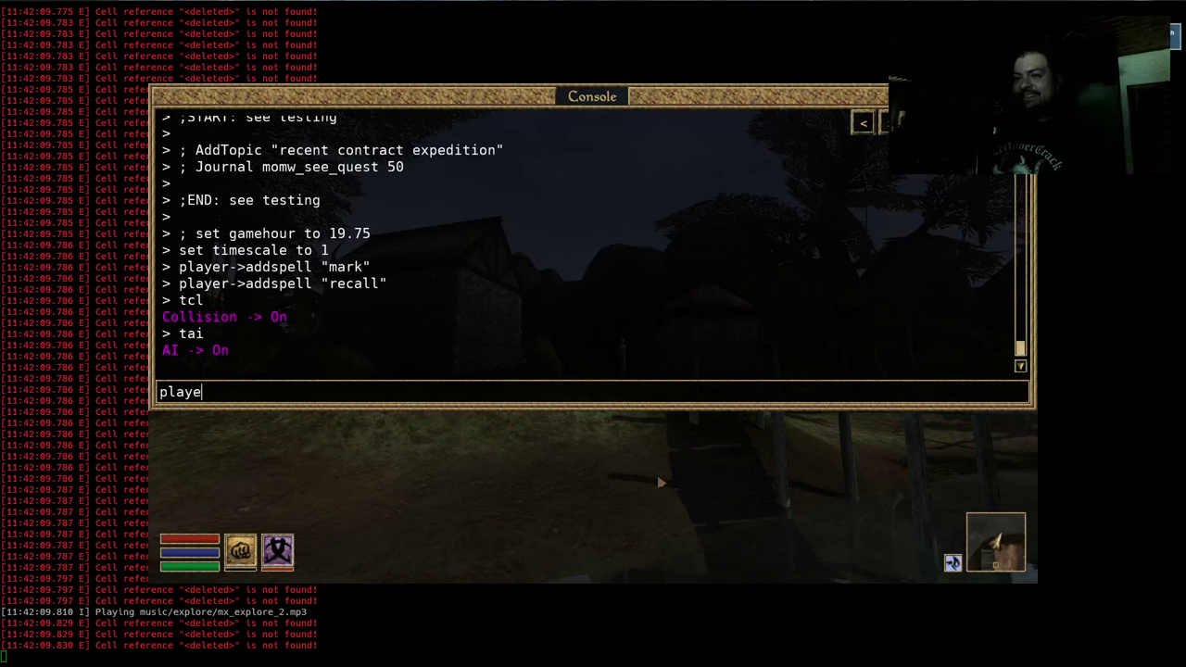
type("r->setspeed ")
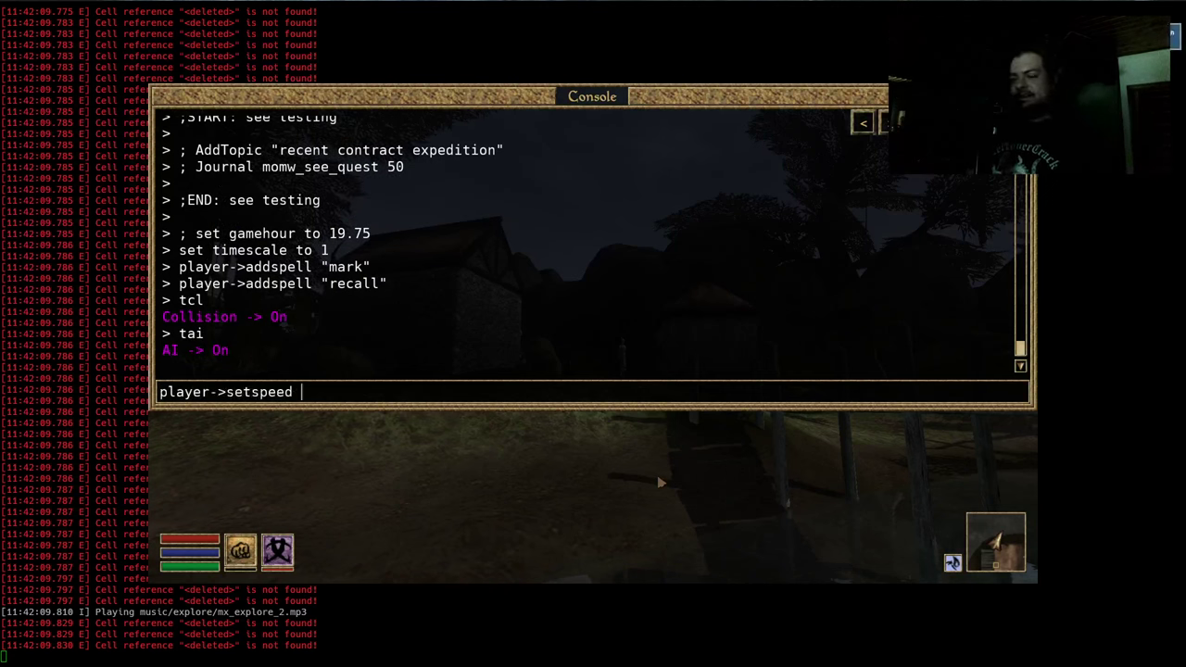
type("80")
key("Return")
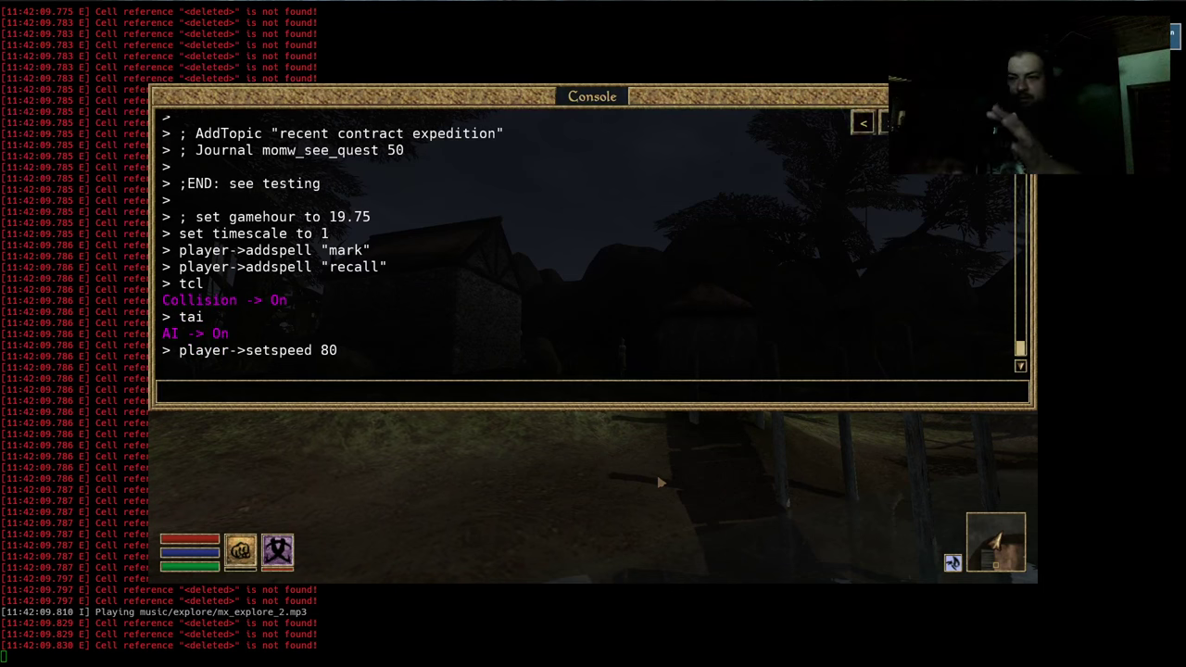
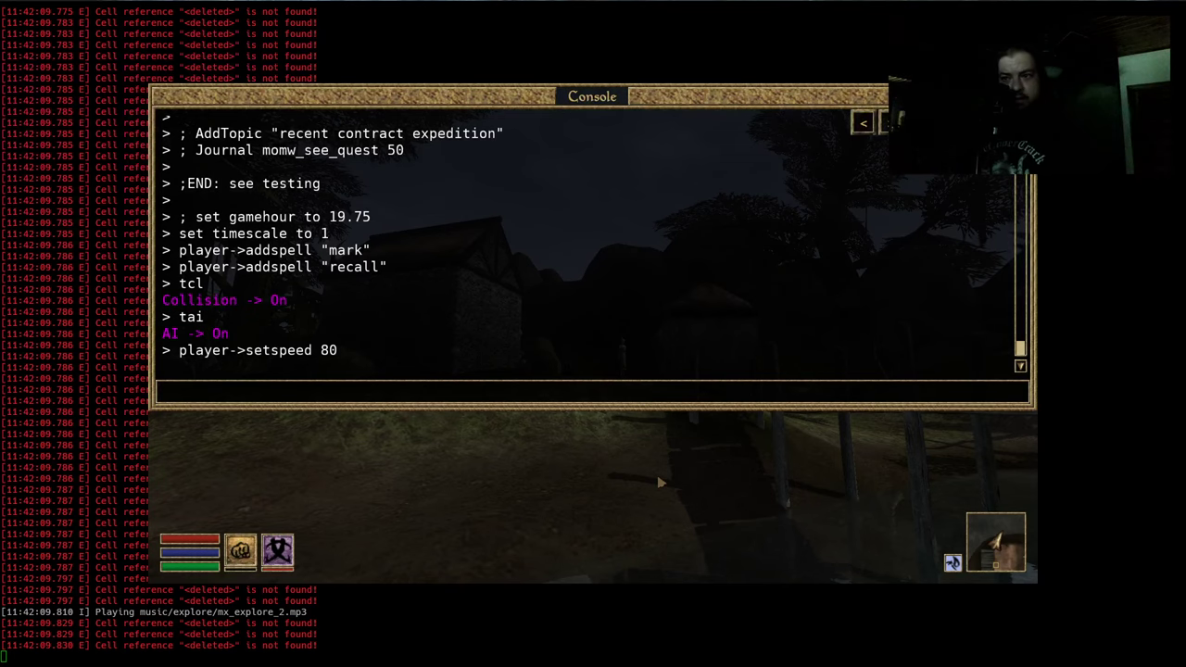
Close the in-game console and make the game window fullscreen
key("grave")
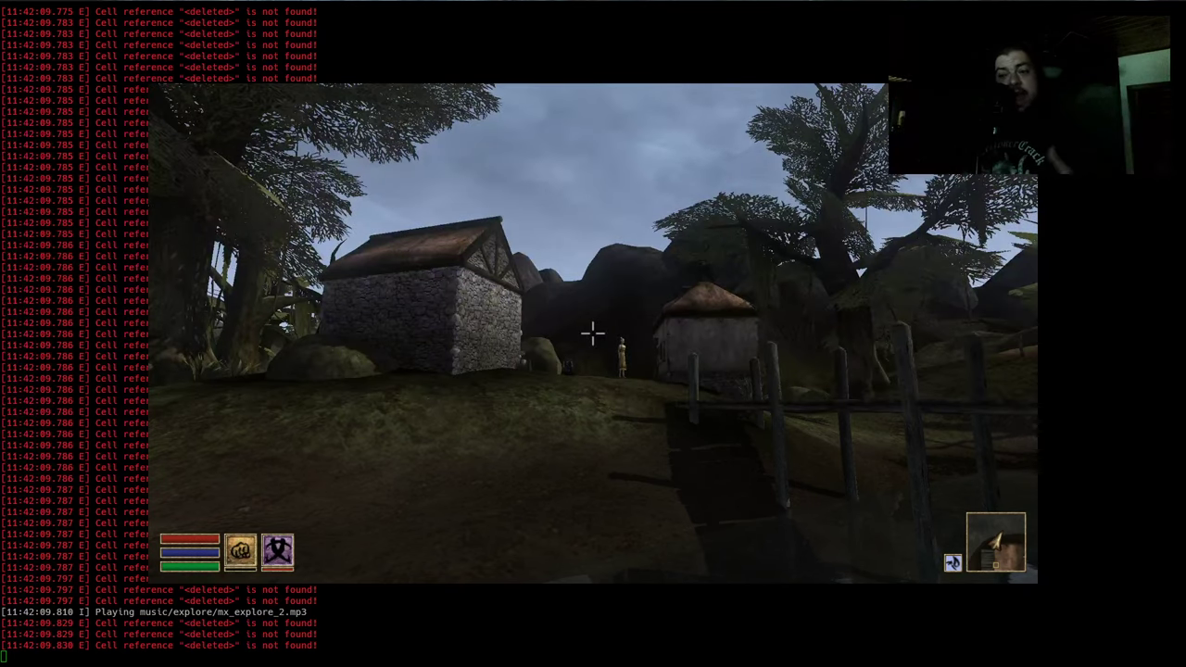
key("r")
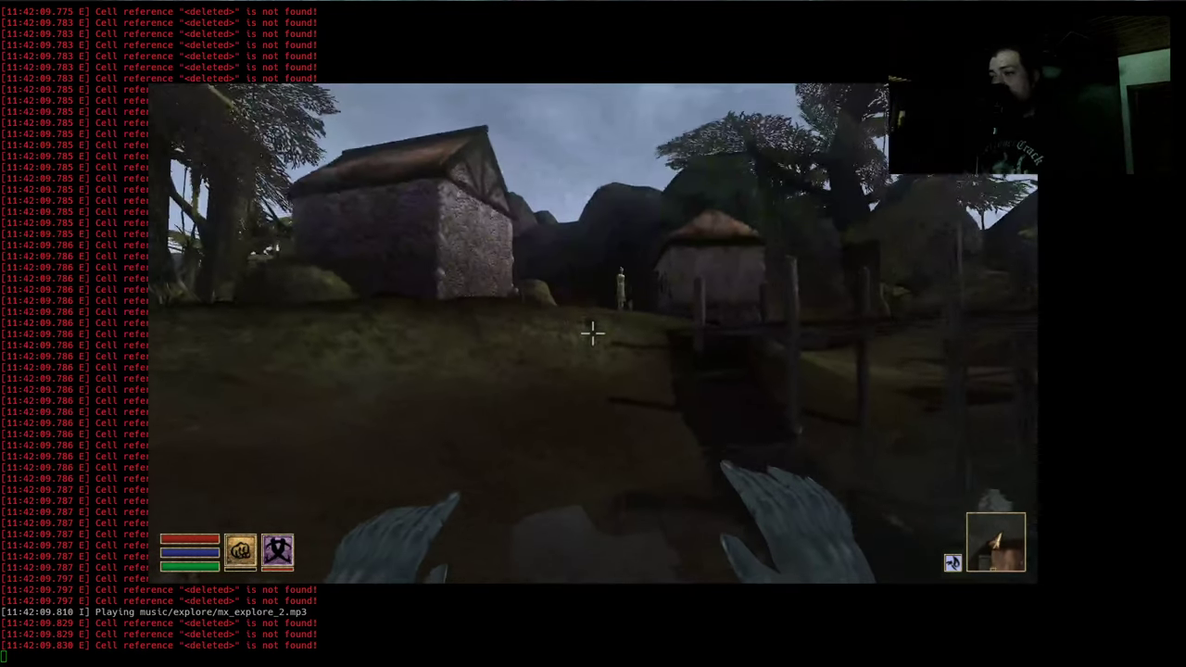
key("Escape")
key("alt+space")
key("x")
key("Escape")
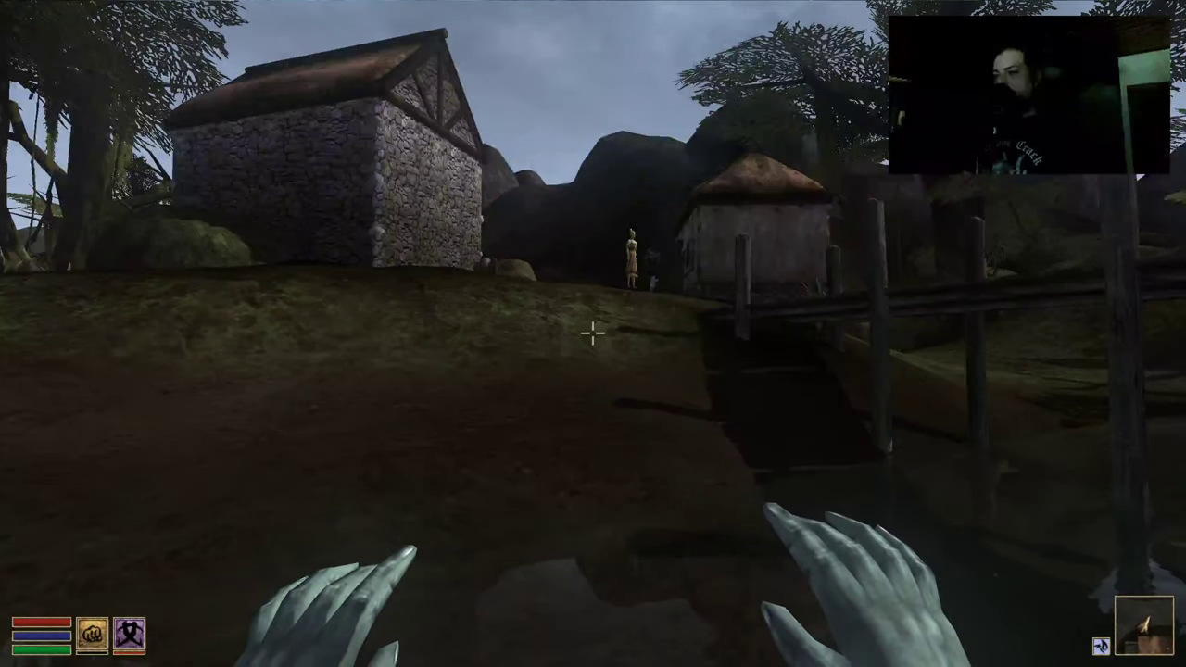
Walk toward the stone house and cast Mark to save Seyda Neen
key("w")
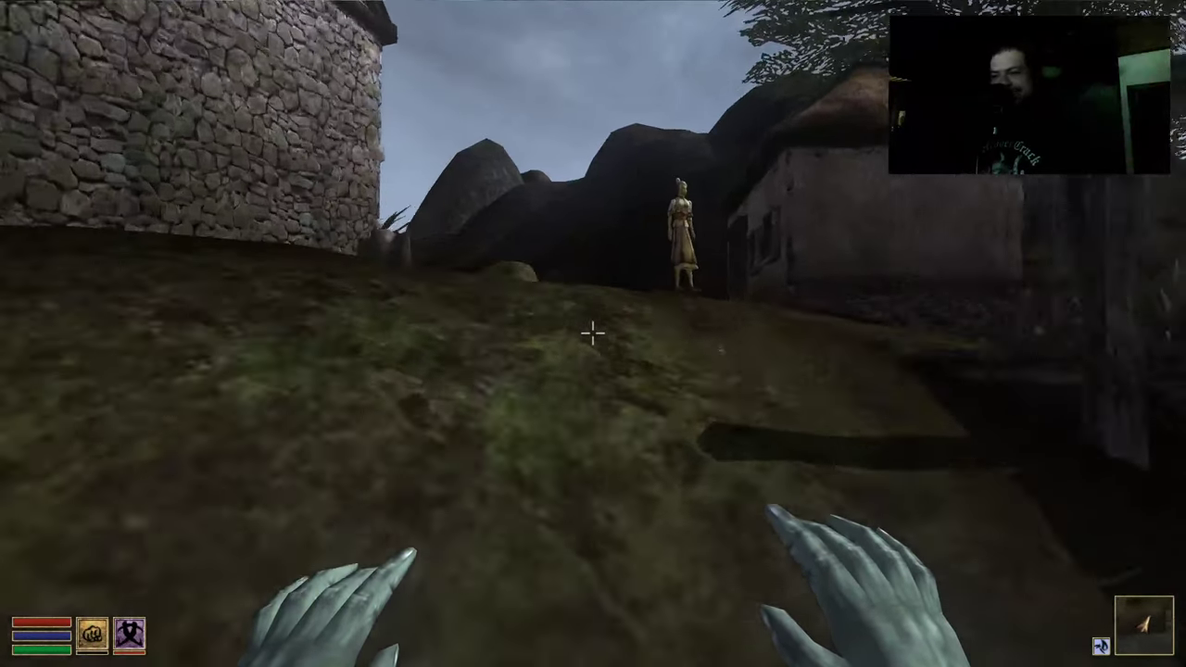
left_click(593, 334)
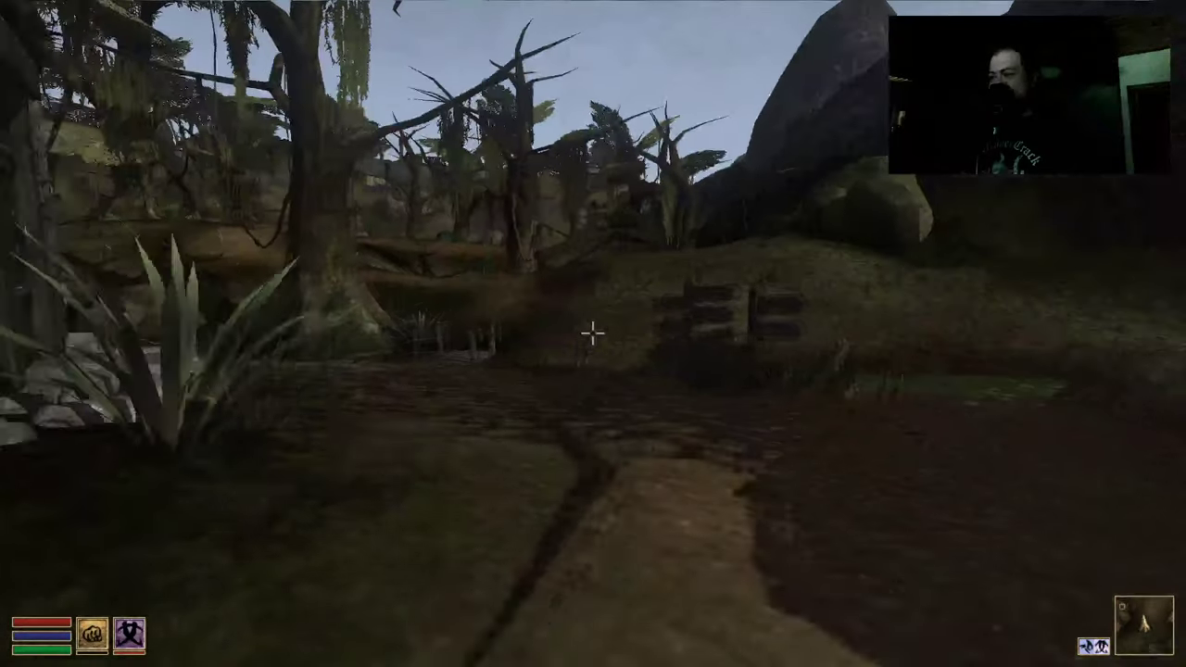
left_click(593, 333)
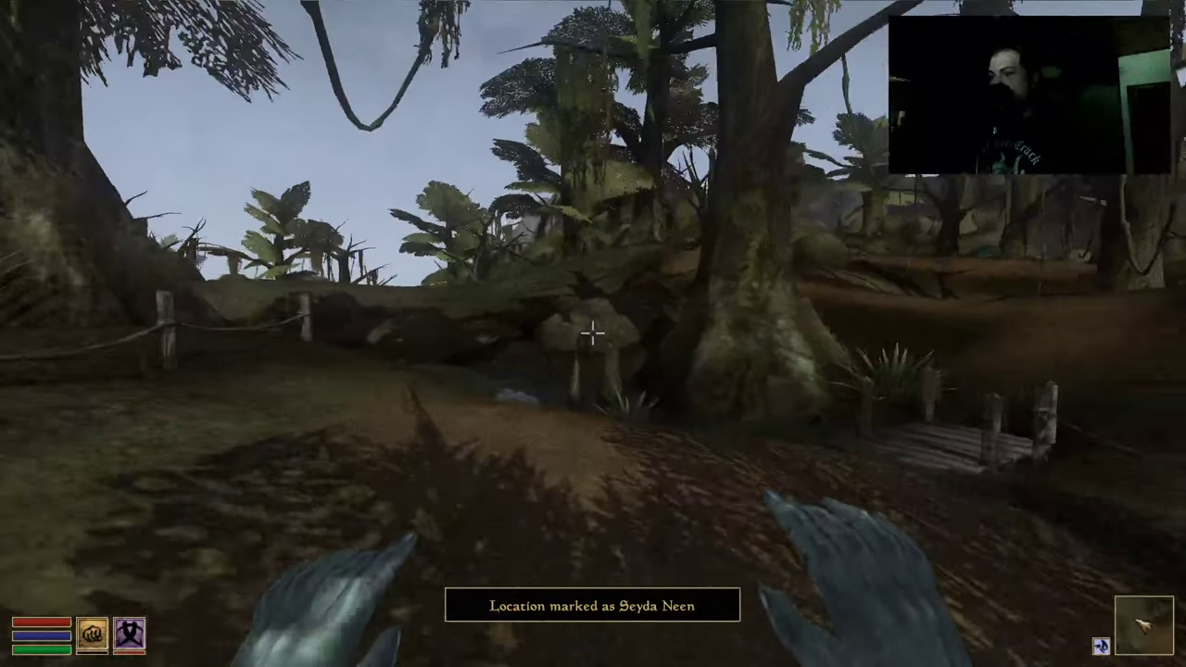
left_click(593, 334)
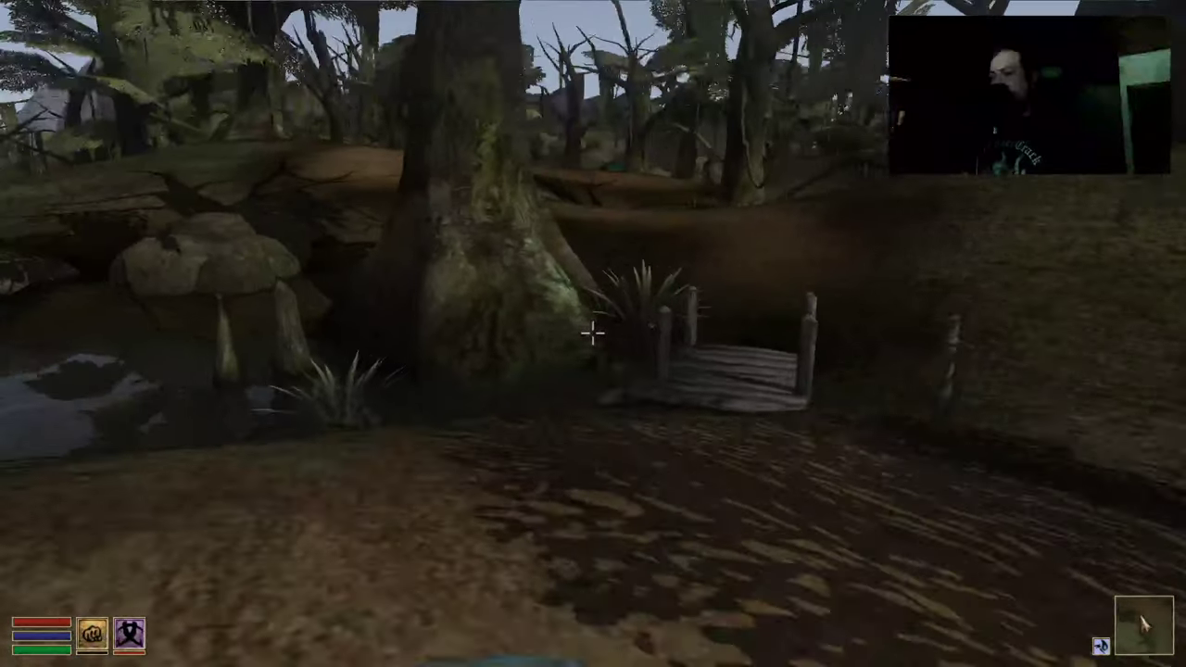
left_click(593, 333)
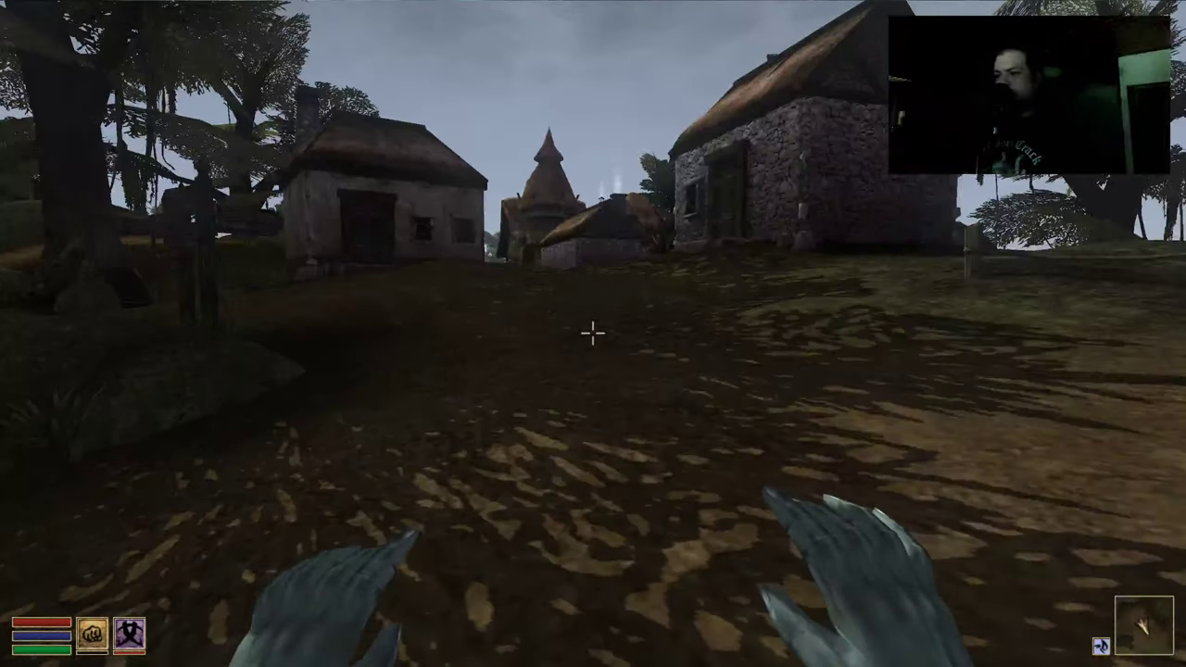
Ready Recall in the magic menu and cast it to list marked locations
right_click(593, 334)
left_click(820, 414)
right_click(837, 418)
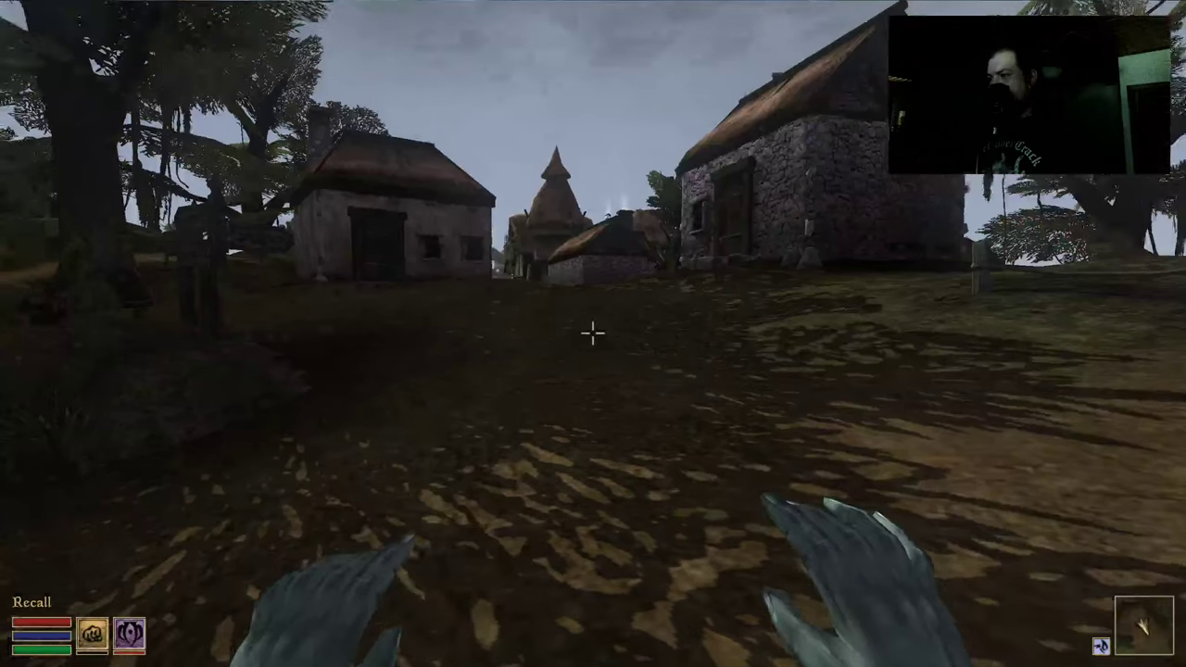
left_click(593, 333)
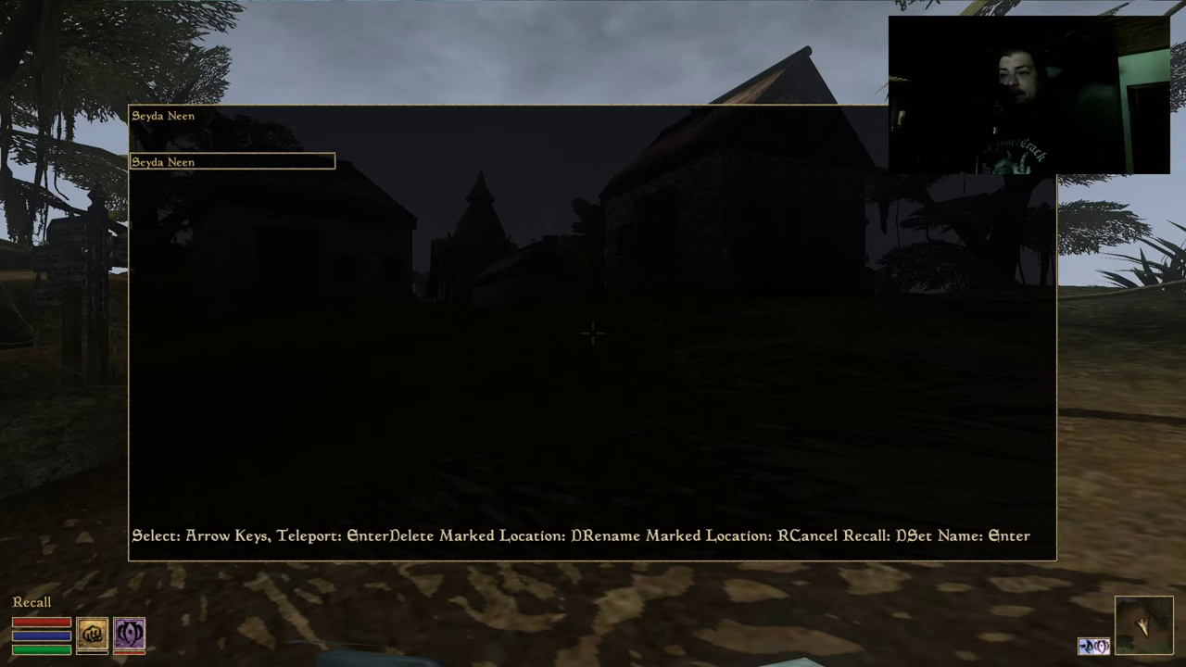
Recall to Seyda Neen and walk past the bridge and the Dreamer into the Bitter Coast swamp
key("Return")
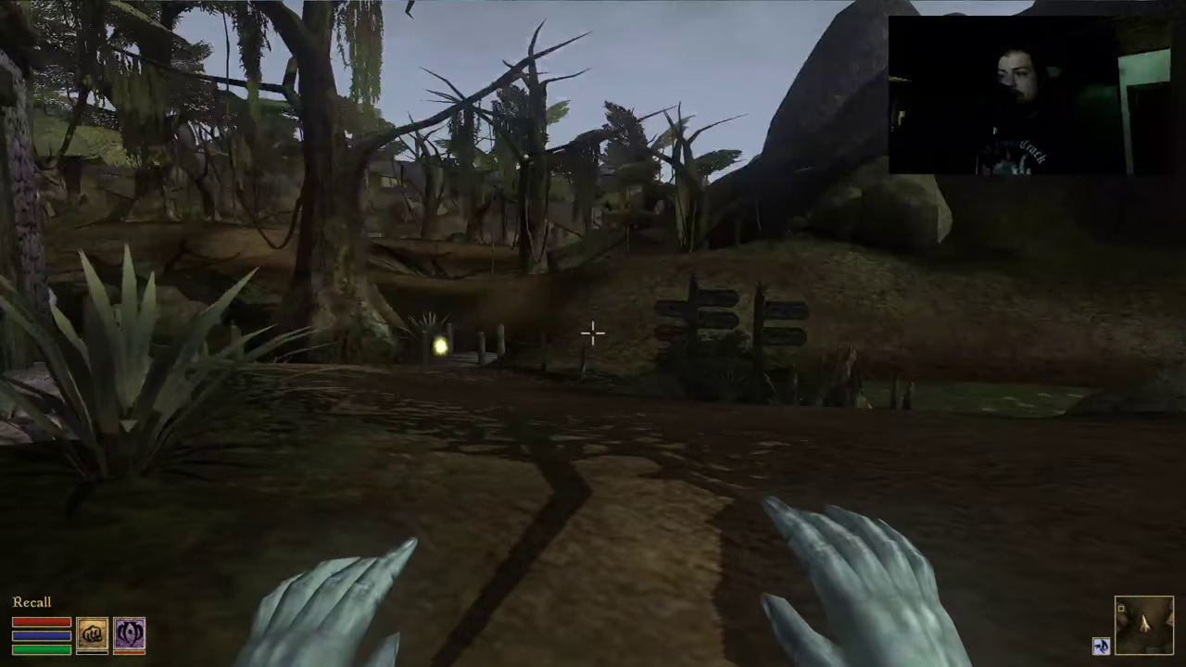
key("w")
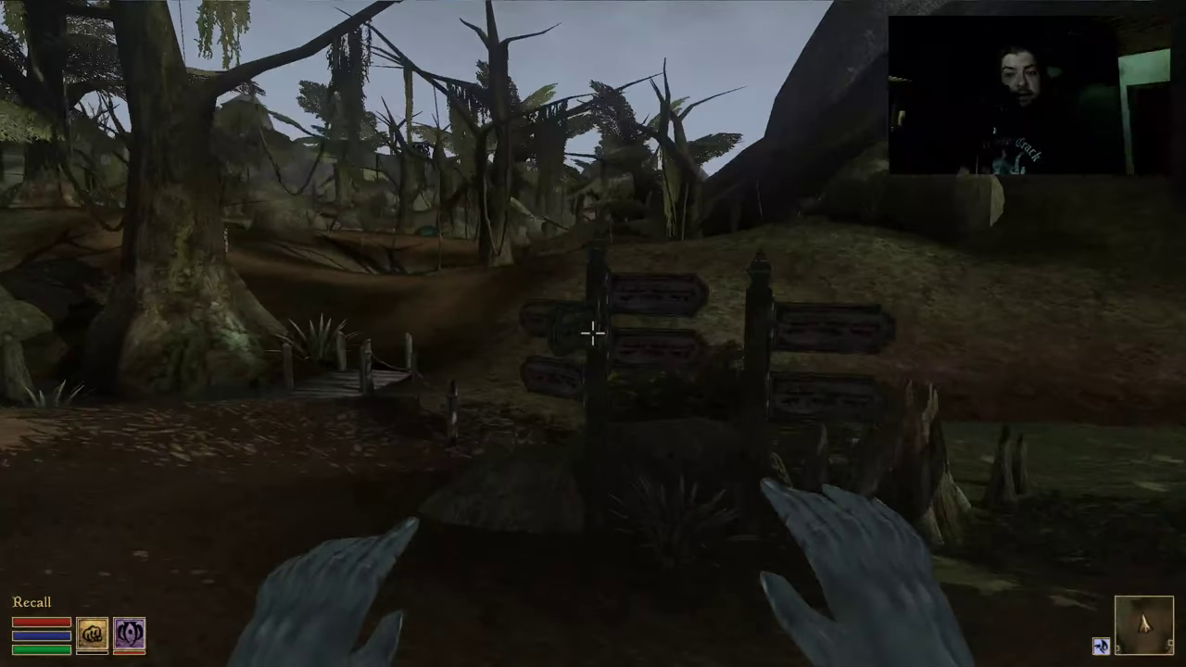
key("w")
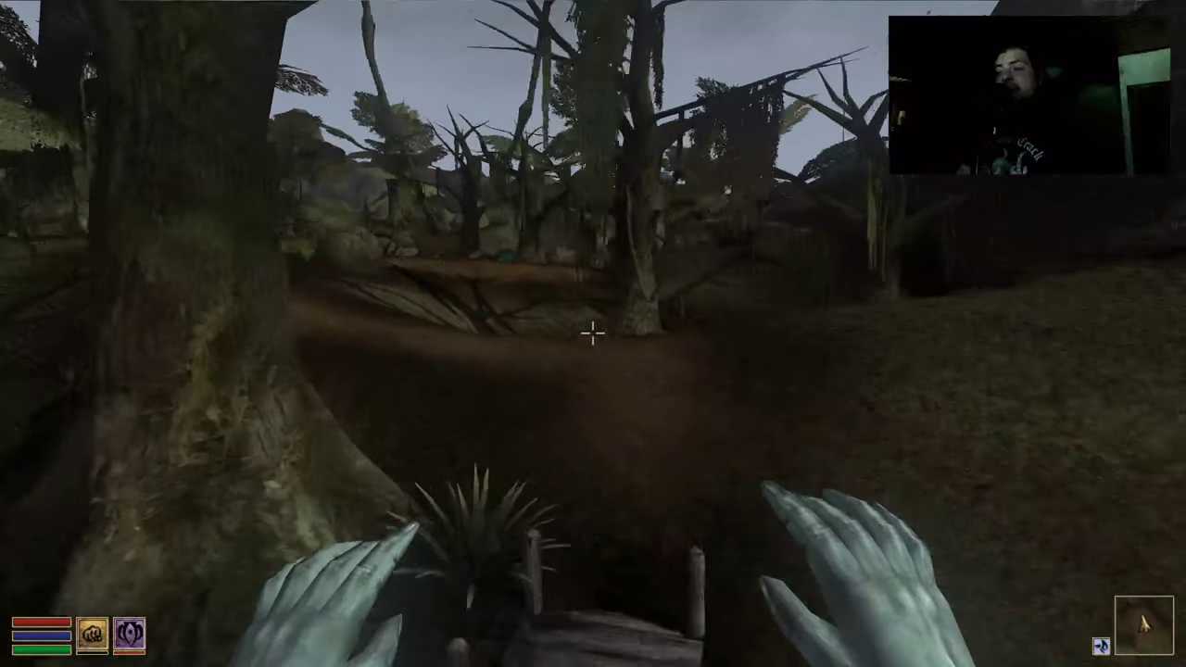
key("w")
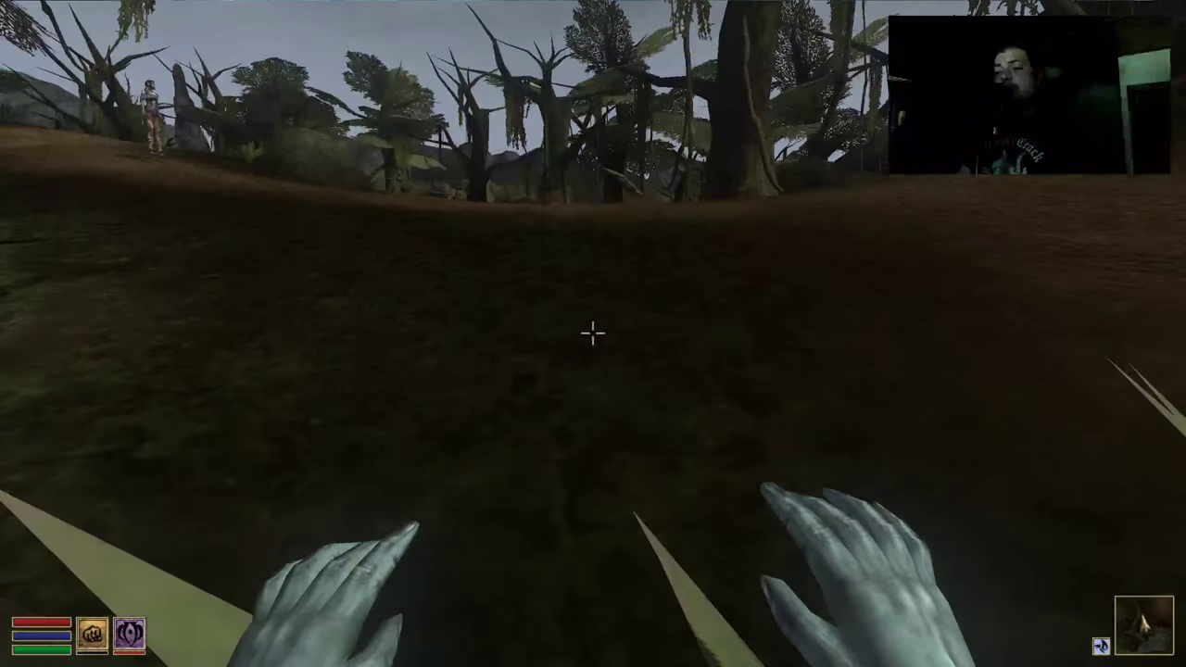
key("w")
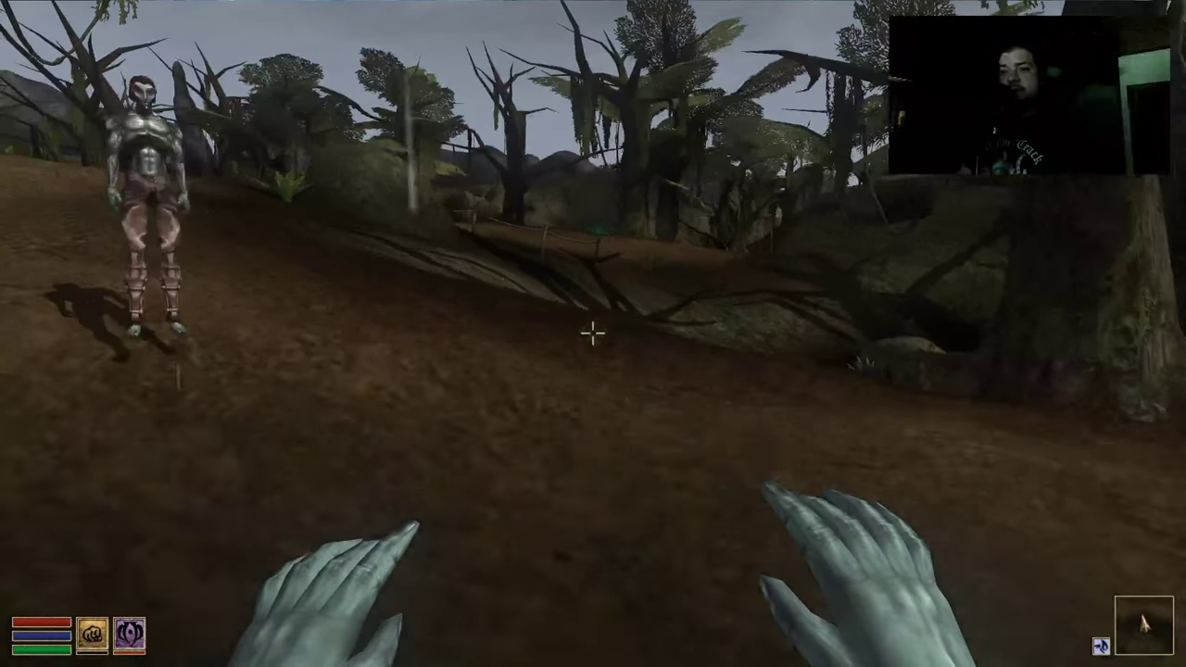
key("w")
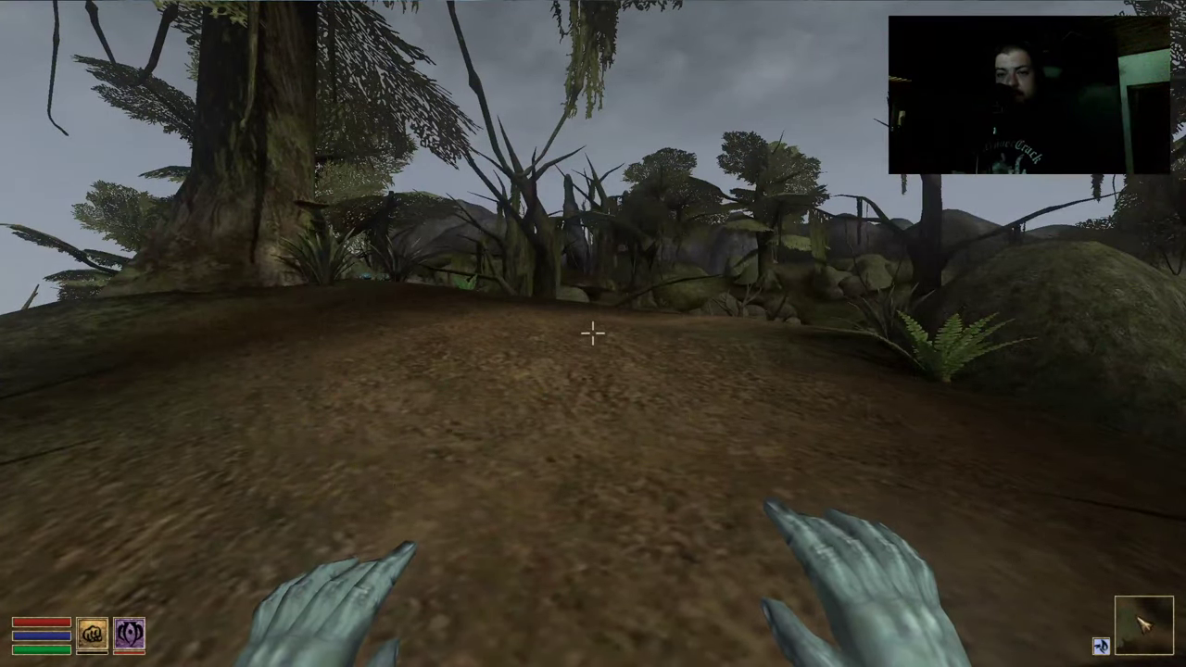
key("w")
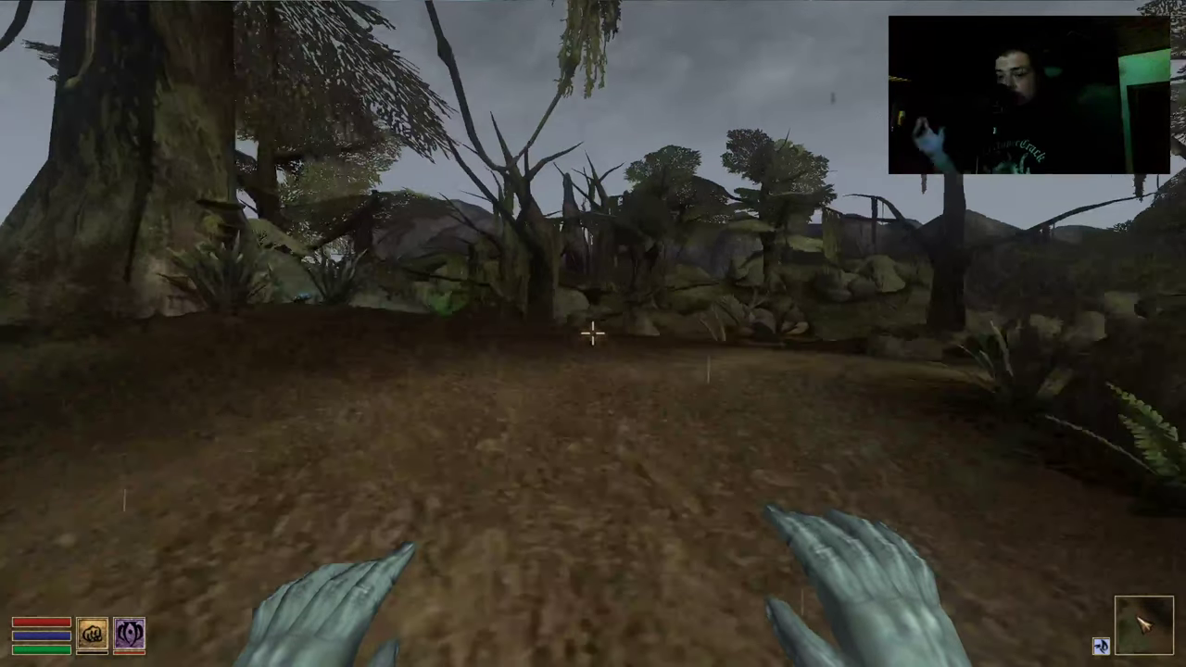
key("w")
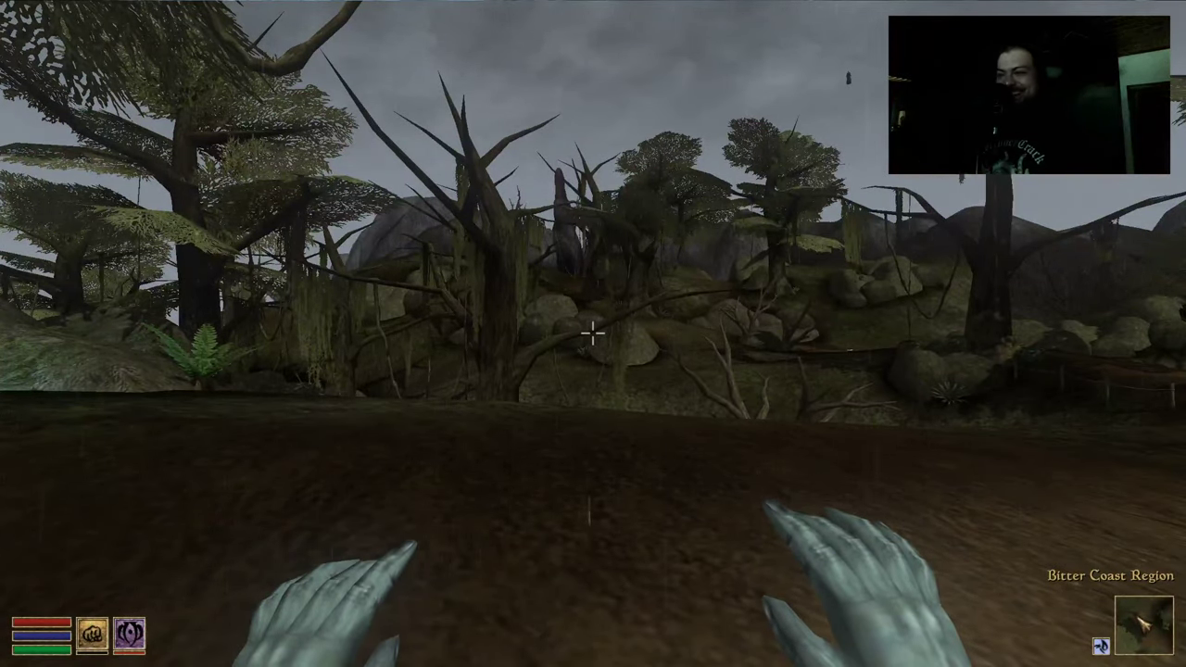
key("w")
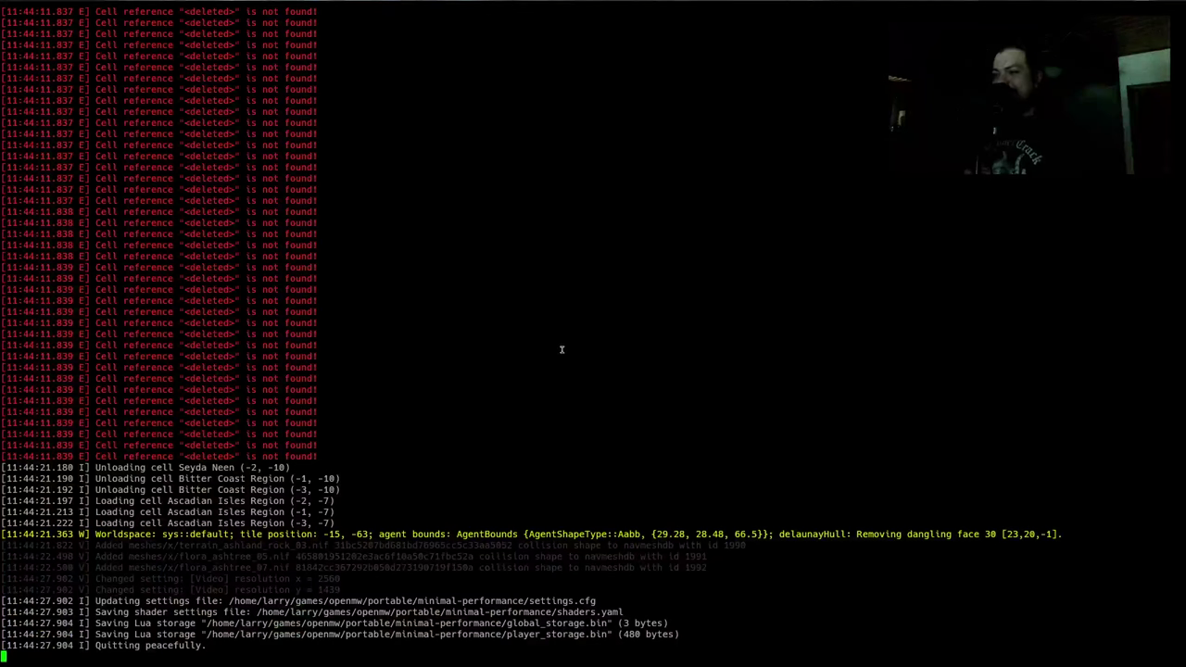
In the Emacs notes, tick Lua Multimark and expand Issues review
key("super+1")
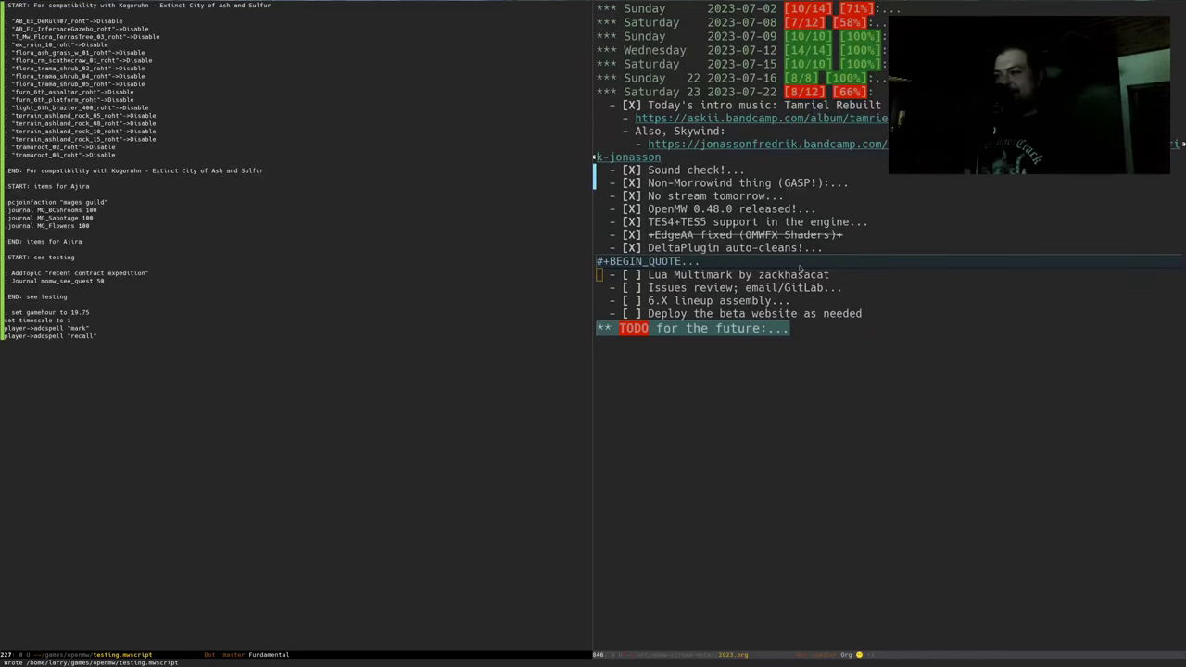
key("ctrl+x")
key("o")
key("Down")
key("Up")
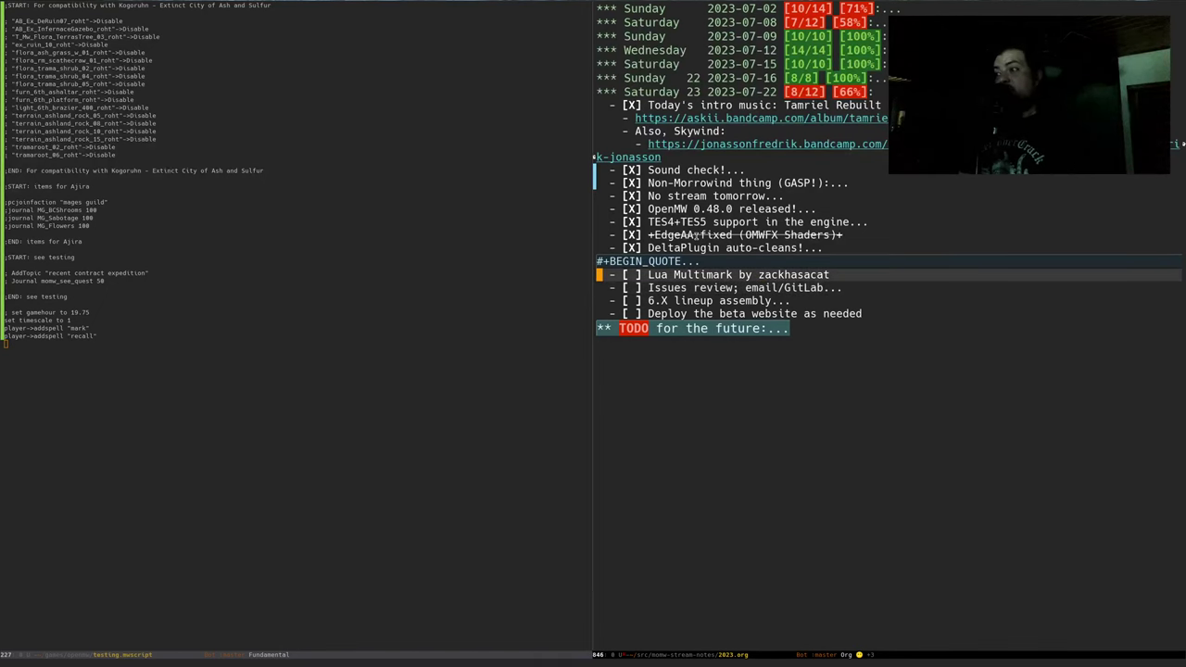
key("Down")
key("Tab")
Show the notes full-frame at the SSR file casing item, then begin listing Mods/sha in the terminal
key("ctrl+x")
key("1")
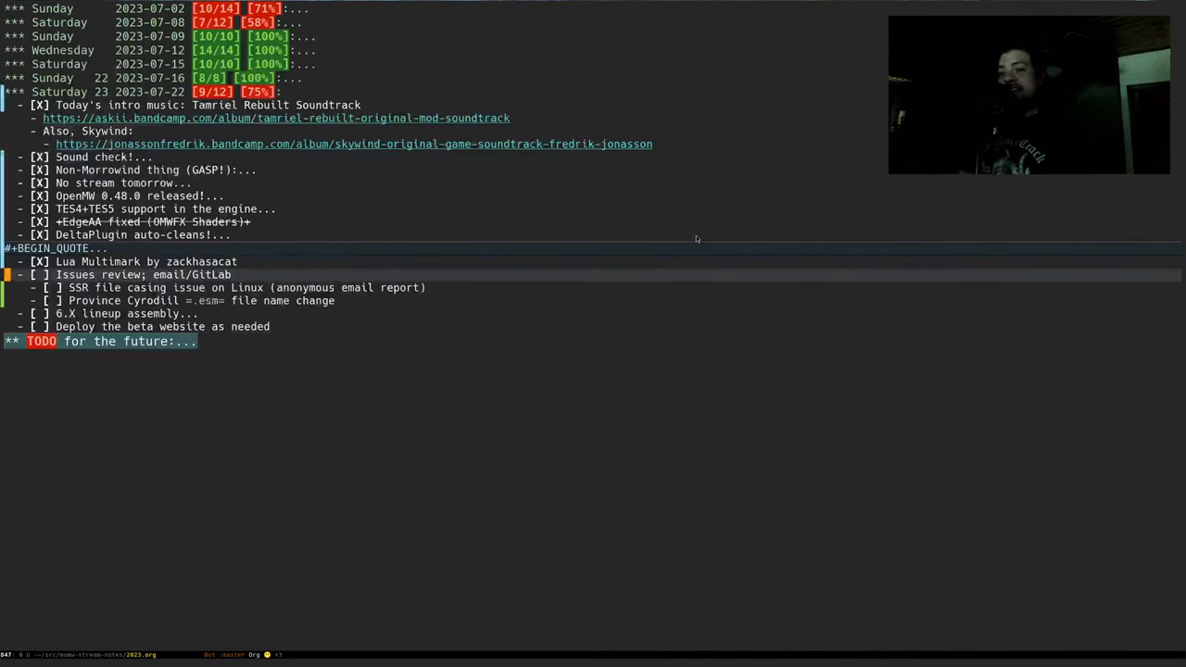
key("Down")
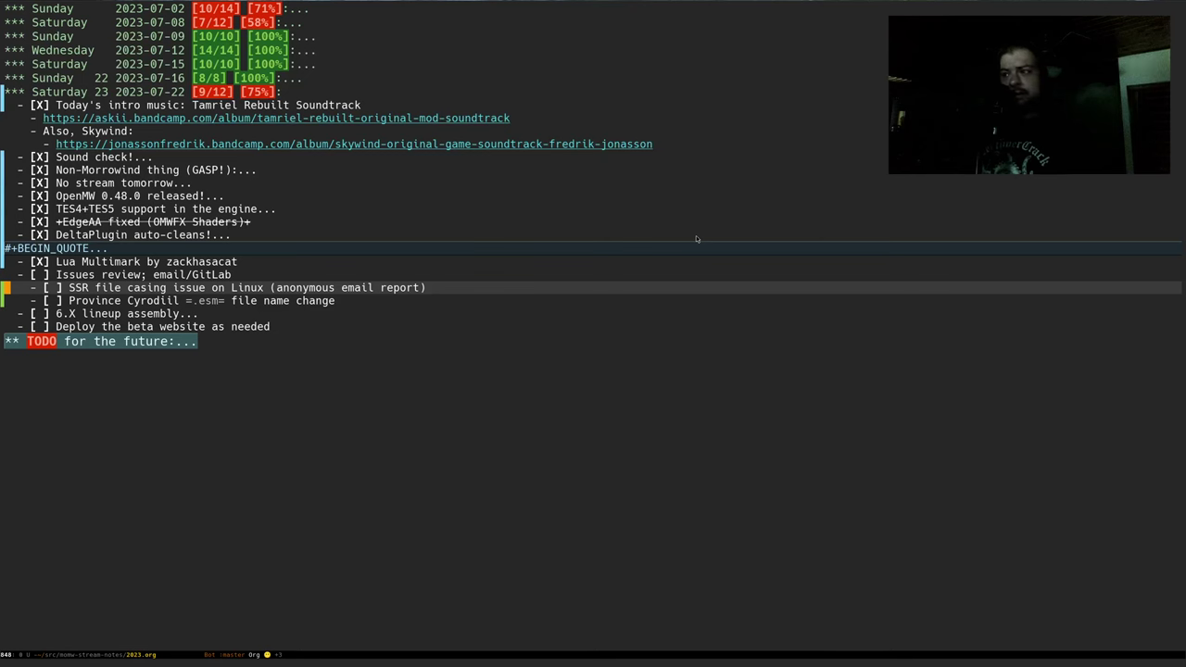
key("alt+Tab")
type("ll")
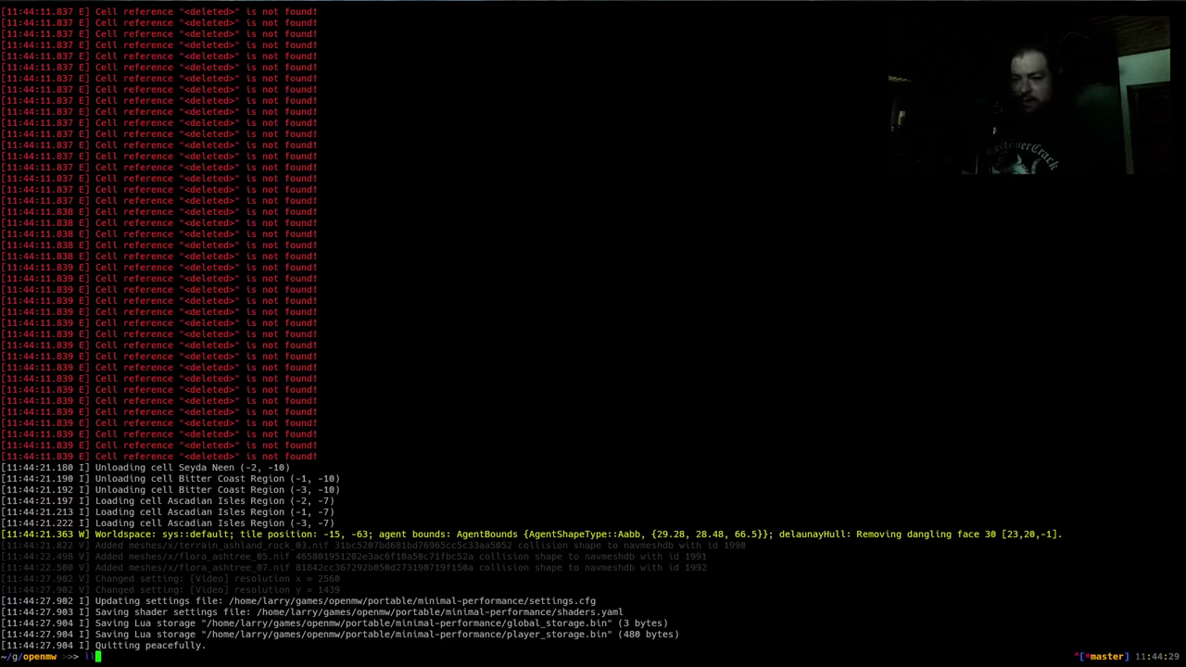
type(" Mods/sha")
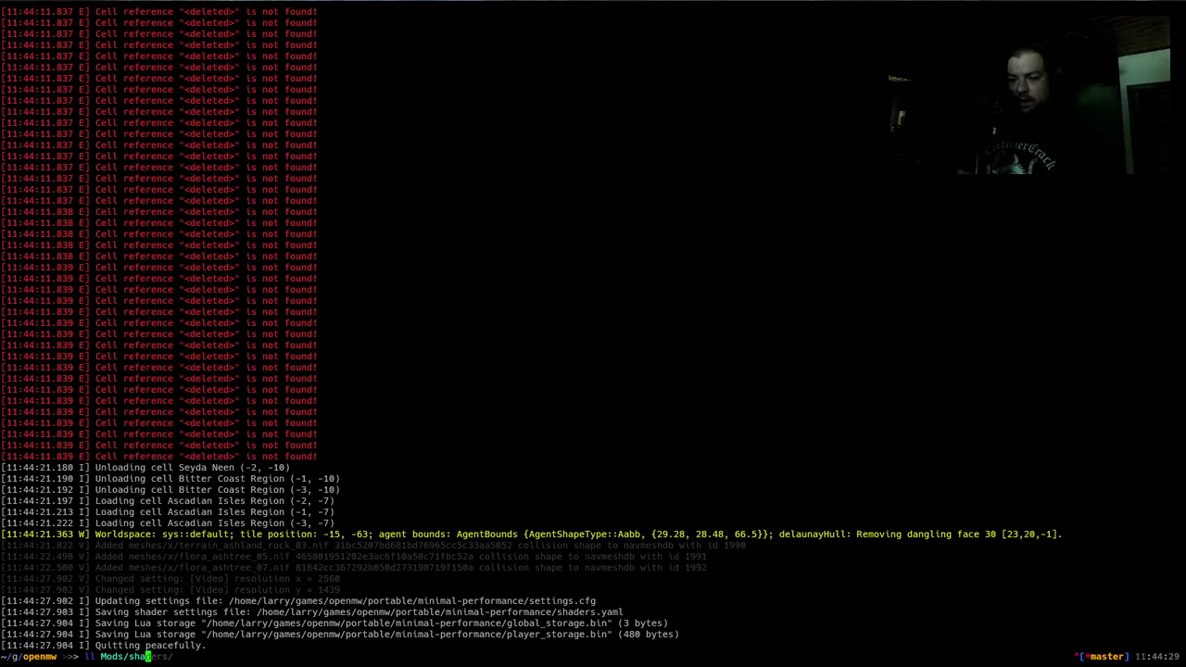
List the shaders mod folder and its inner shaders folder
key("Tab")
key("Tab")
key("Return")
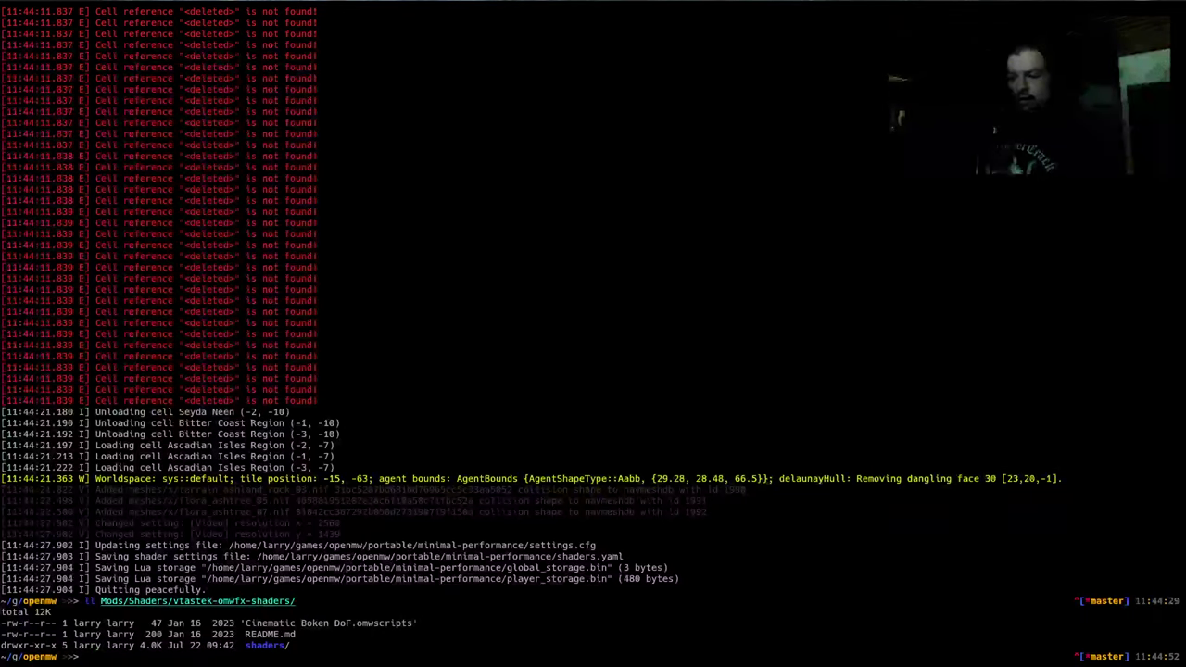
key("Up")
type("sh")
key("Tab")
key("Return")
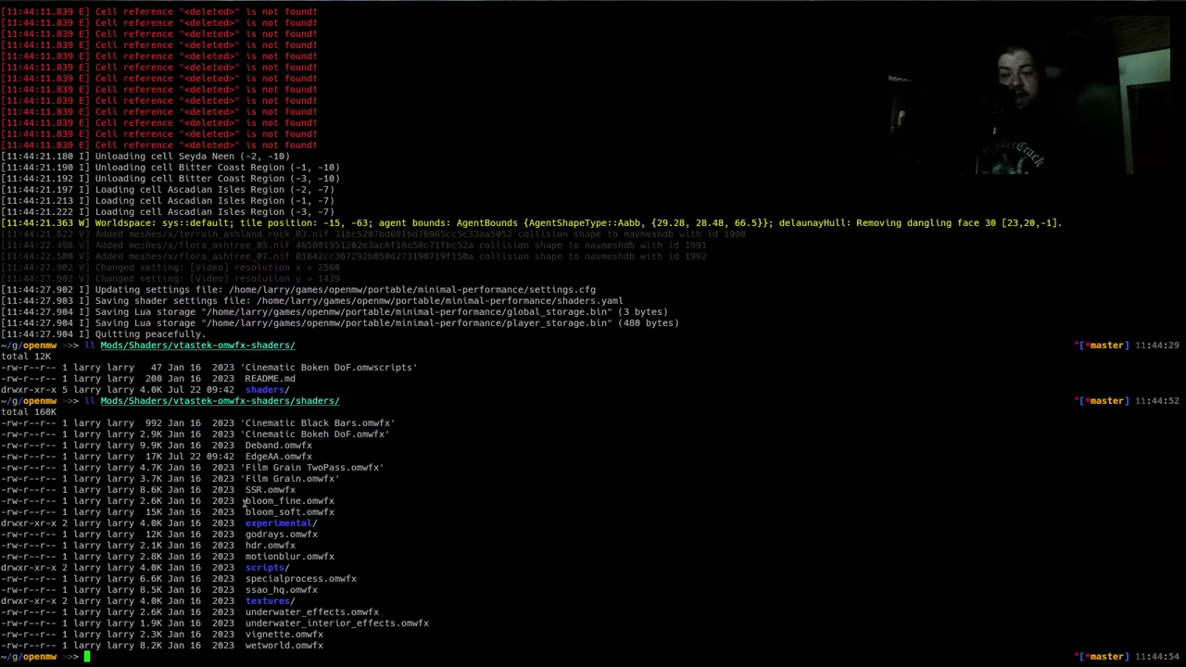
Select the SSR.omwfx file name, clear the selection, and return to the Emacs notes
double_click(287, 479)
double_click(278, 491)
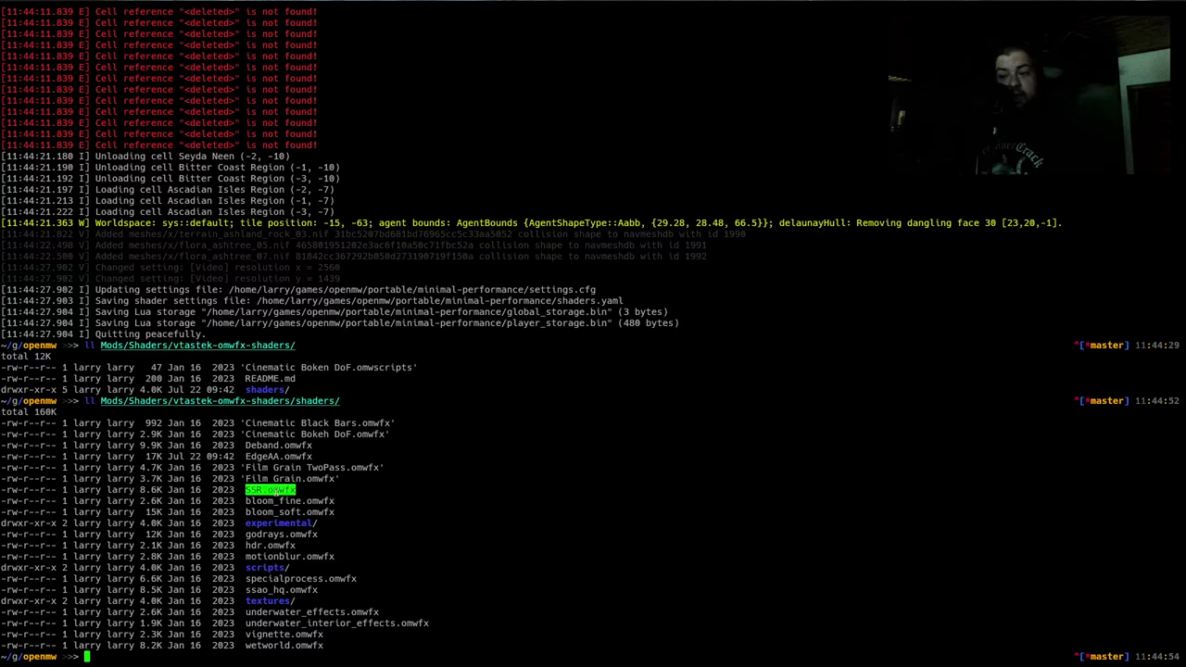
left_click(348, 456)
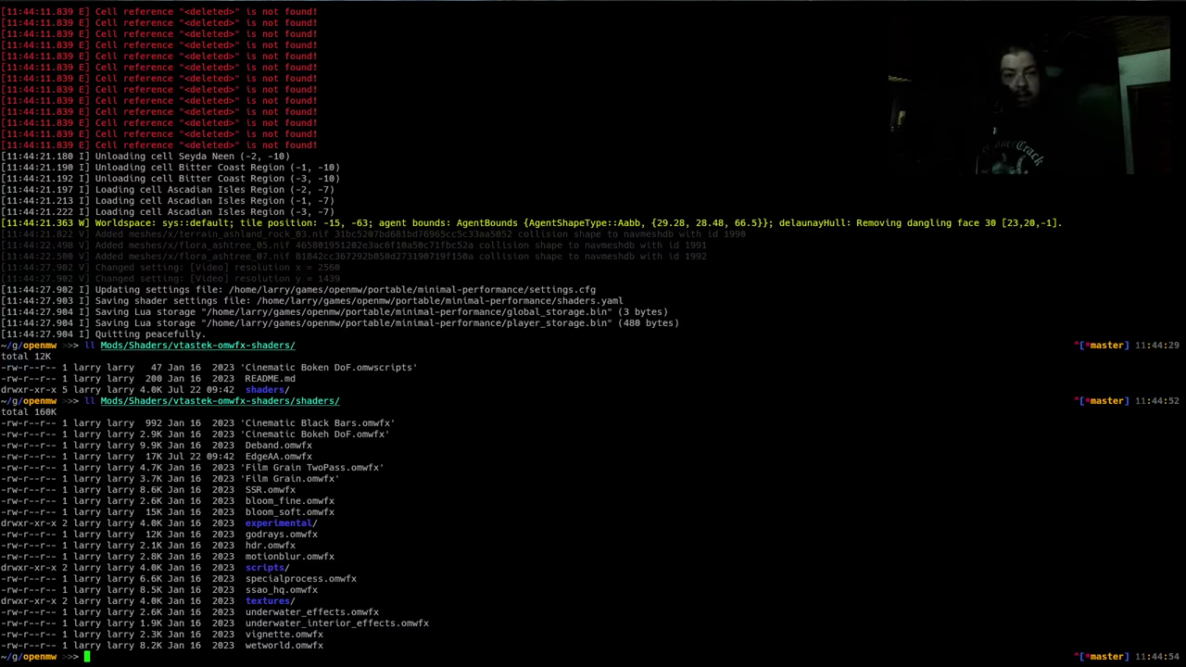
key("alt+Tab")
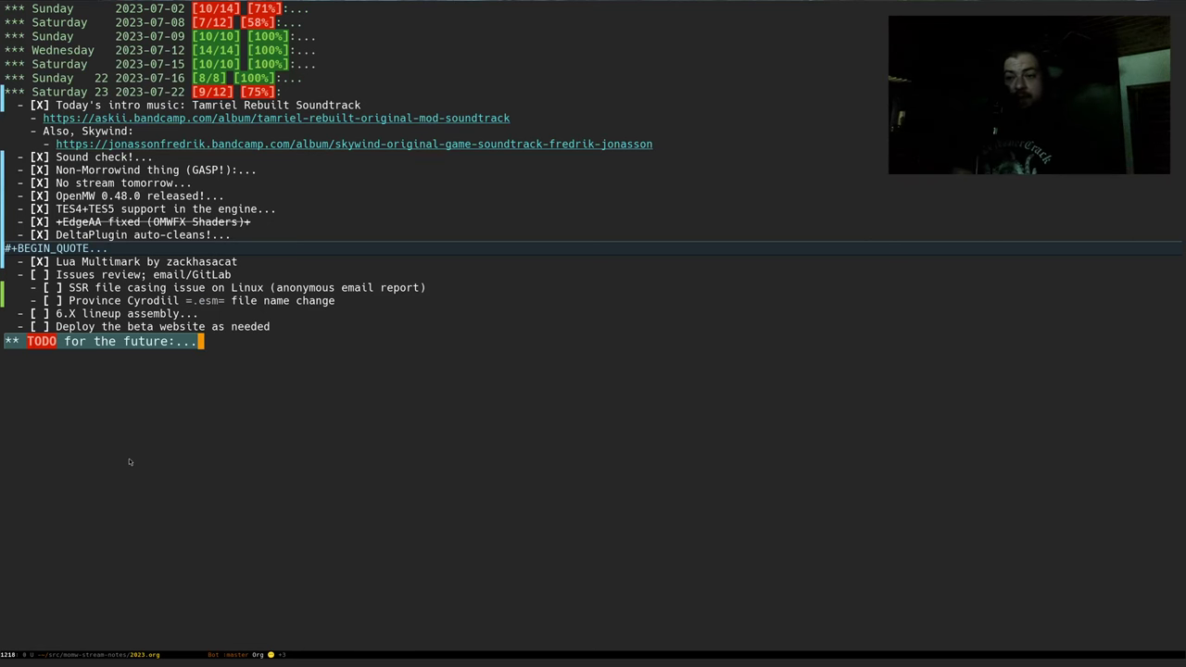
Split Emacs side by side with openmw-minimal-performance.cfg left and openmw-total-overhaul.cfg right
key("ctrl+x")
key("3")
key("ctrl+x")
type("bmini")
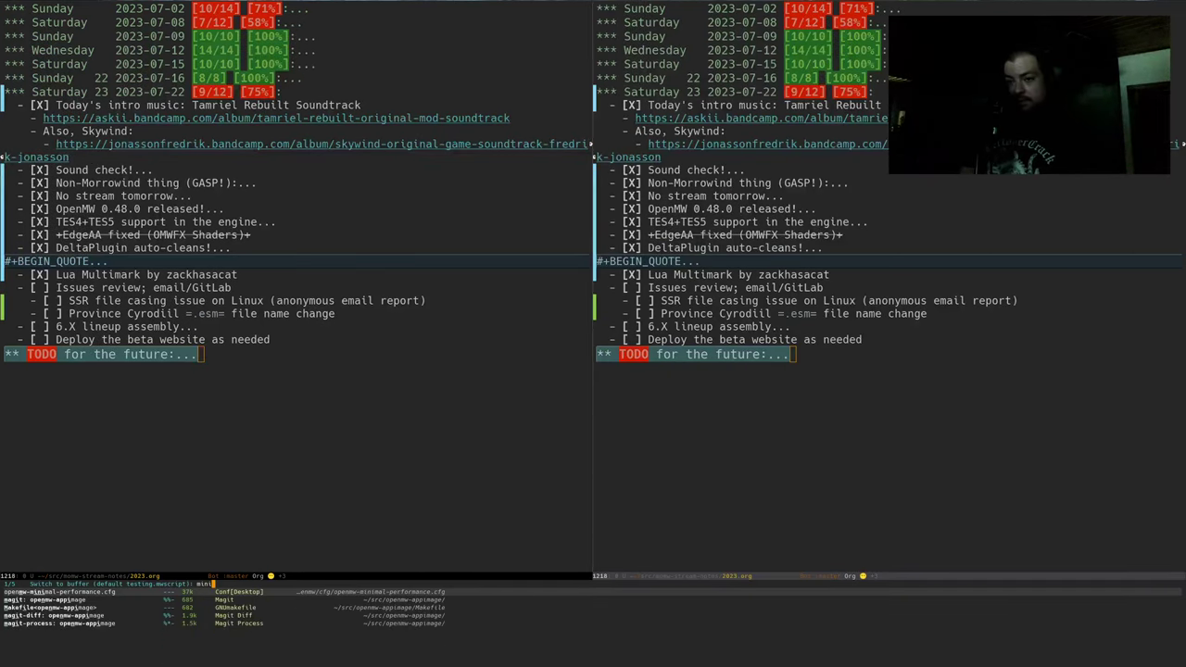
key("Return")
key("ctrl+x")
type("btotal")
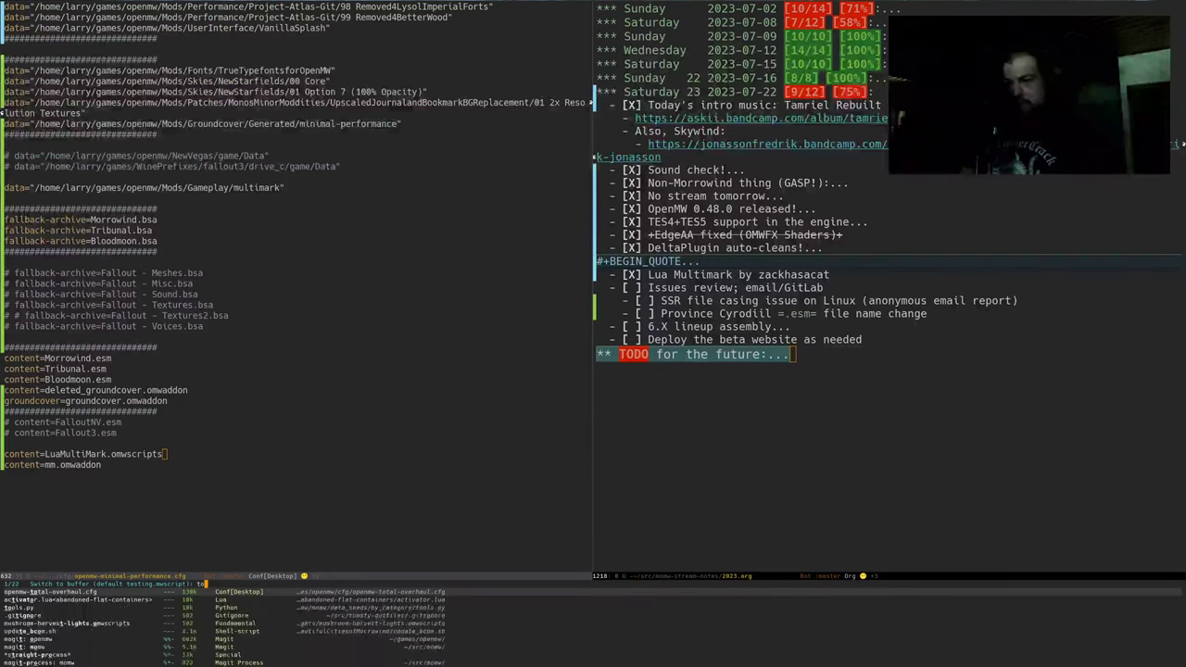
key("Return")
Find 'omwfx' in total-overhaul and copy the vtastek-omwfx-shaders data line
key("ctrl+r")
type("omwfx")
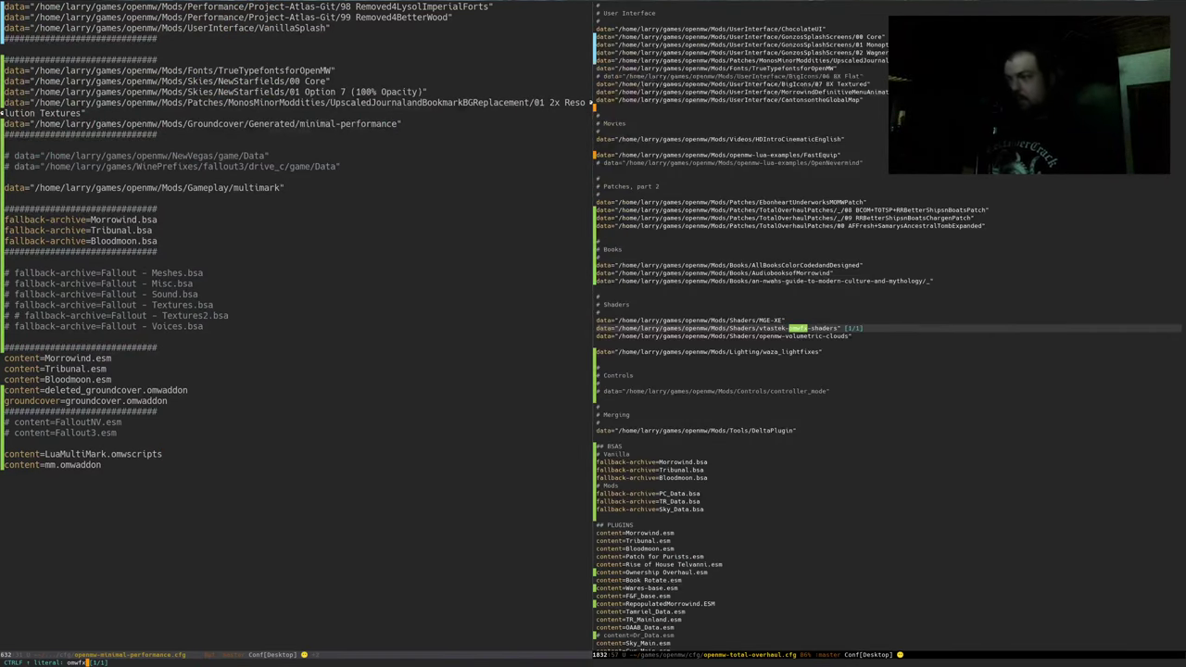
key("Return")
key("ctrl+x")
key("o")
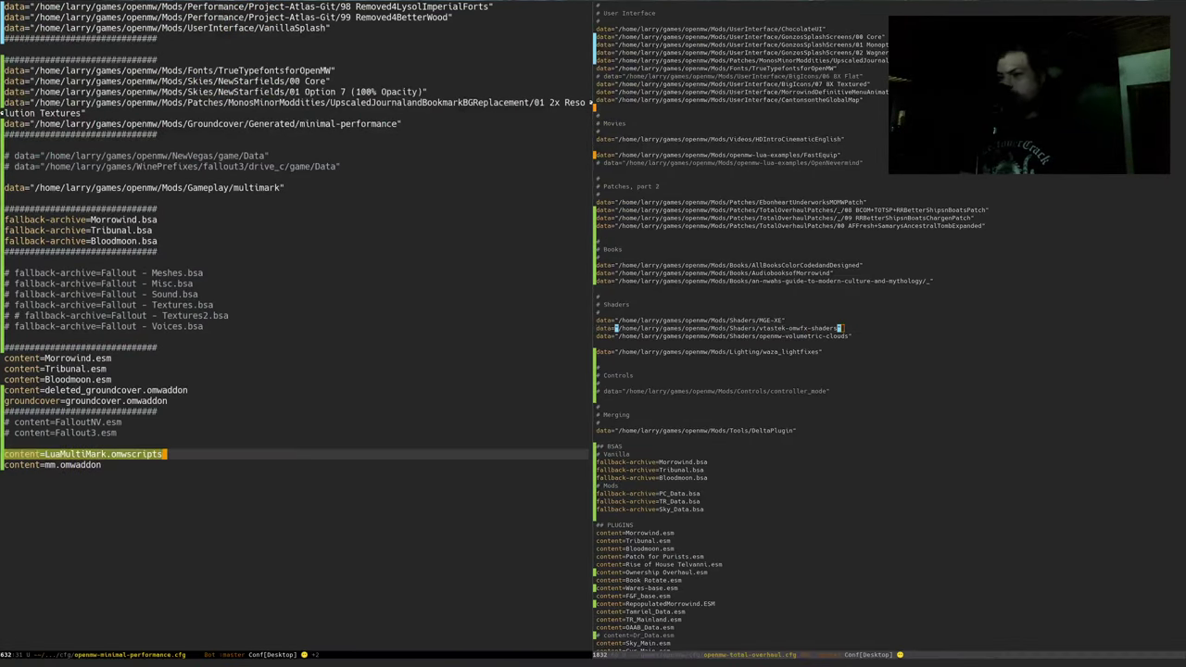
Insert the shaders data line below multimark in minimal-performance and save the file
key("alt+braceleft")
key("alt+braceleft")
key("alt+braceleft")
key("alt+braceleft")
key("Return")
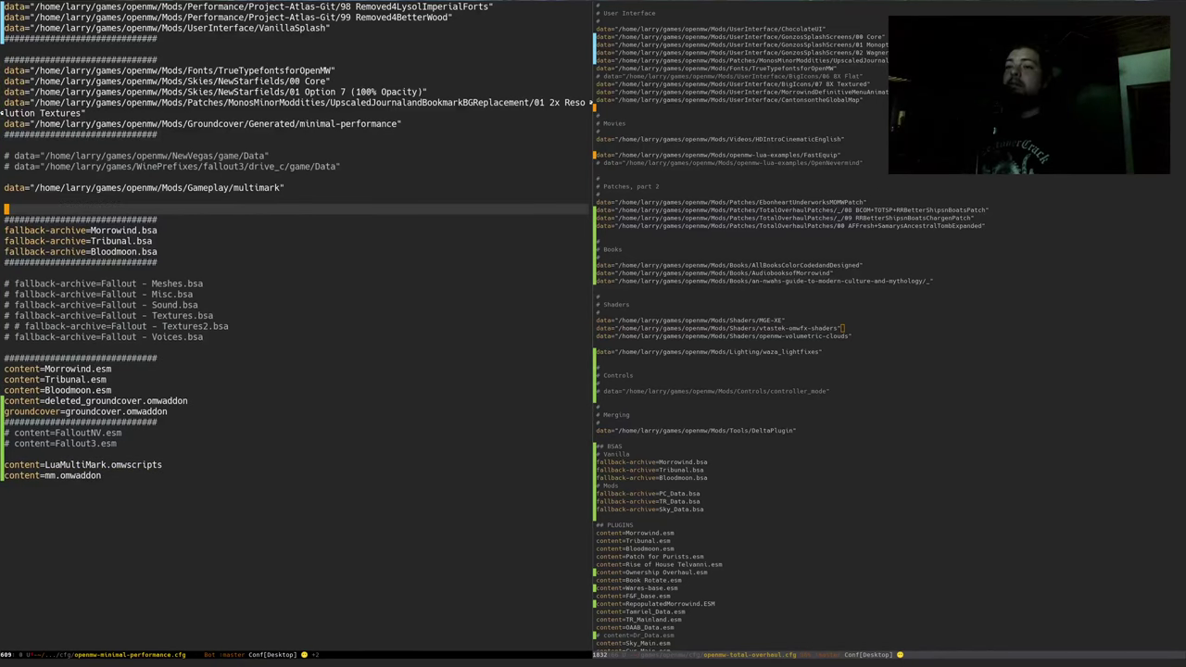
key("ctrl+o")
key("ctrl+y")
key("ctrl+b")
key("ctrl+x")
key("ctrl+s")
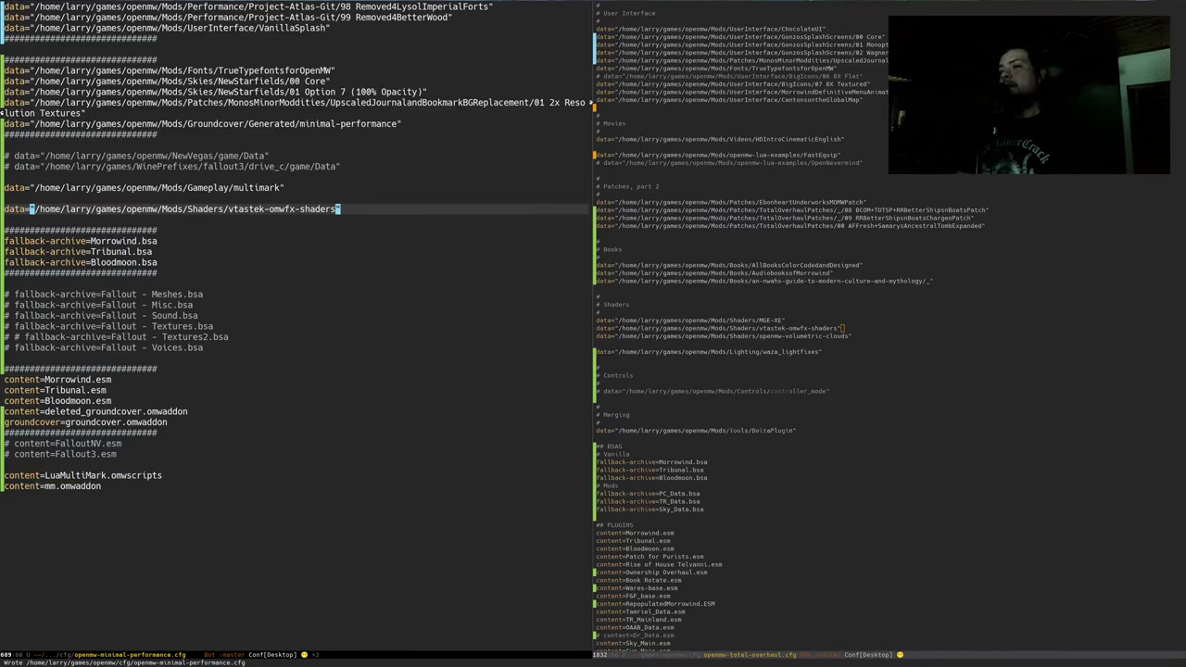
key("alt+Tab")
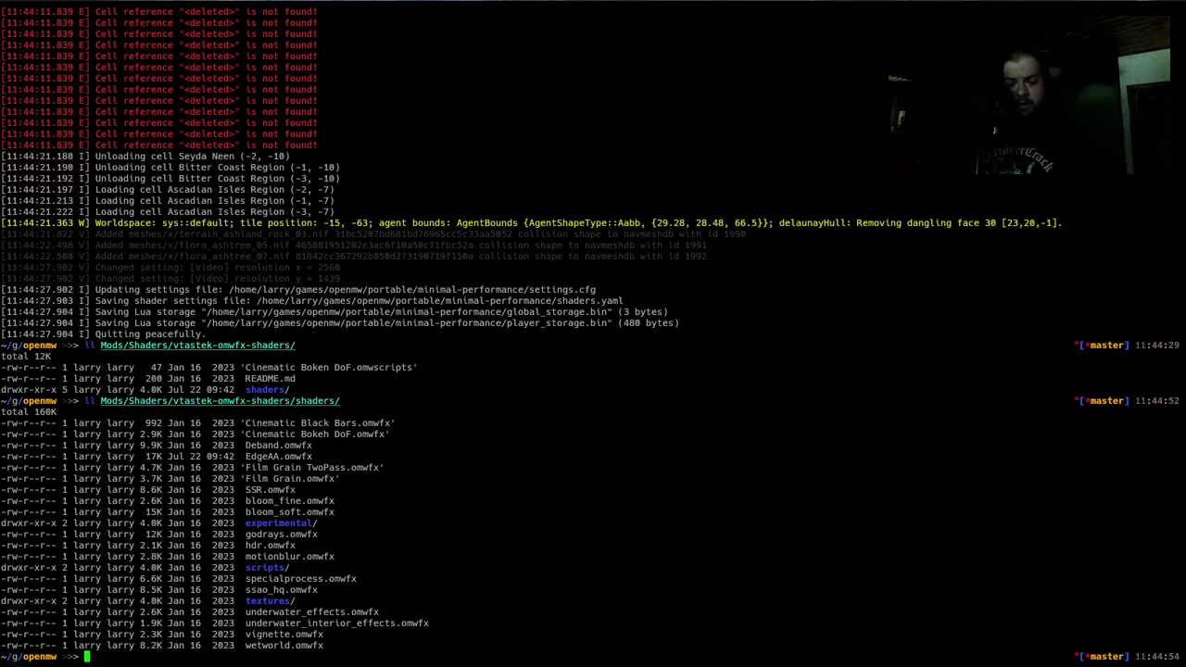
Relaunch the run.sh minimal-performance test found by searching shell history for 'run'
key("ctrl+r")
type("run")
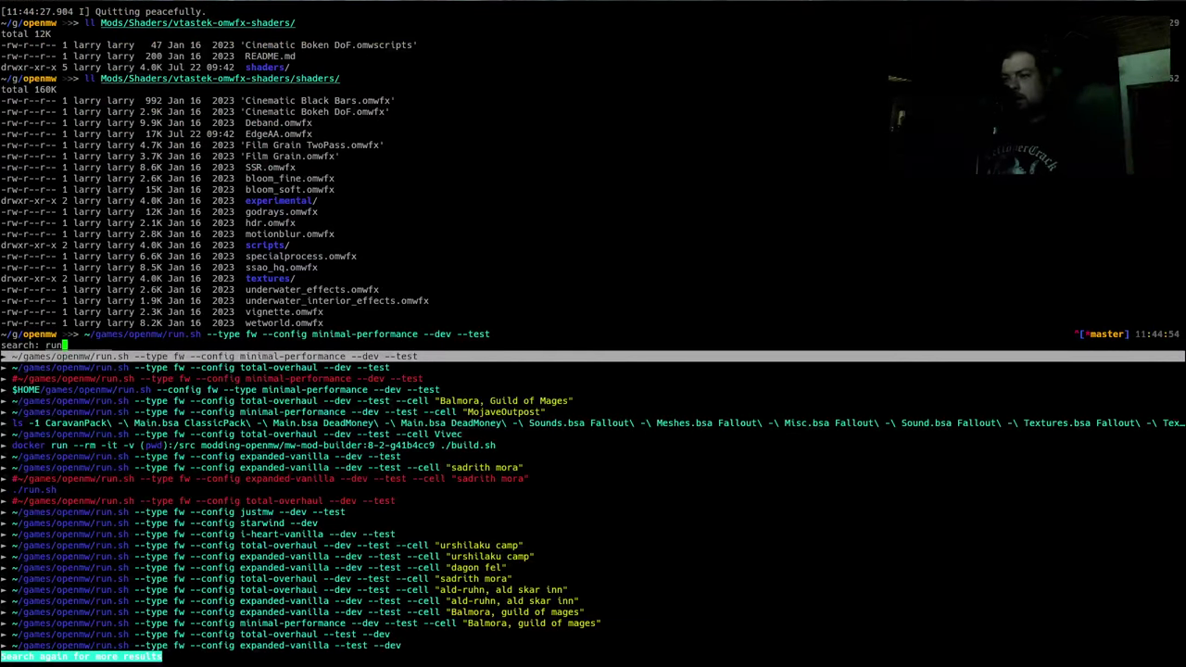
key("Return")
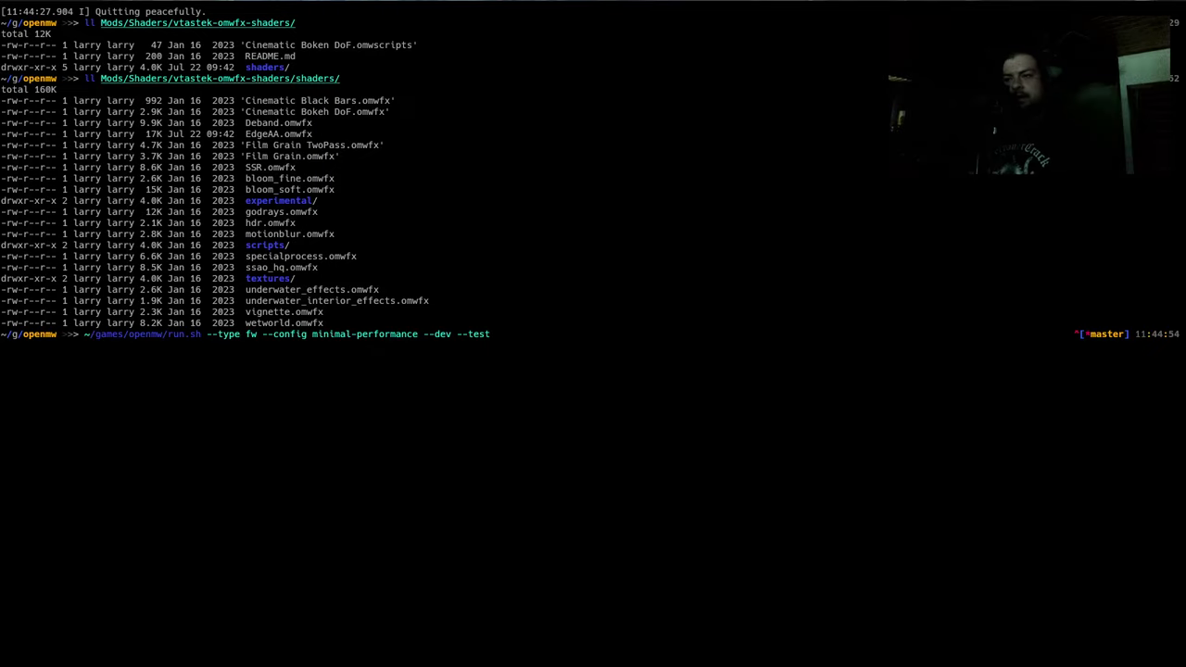
key("Return")
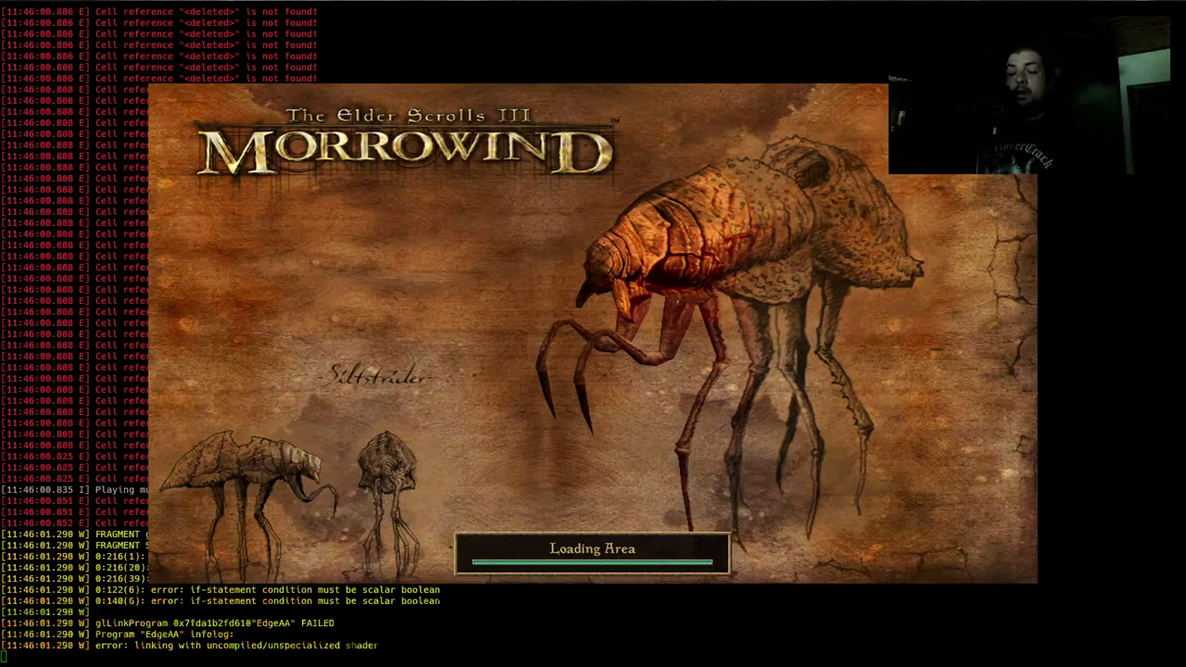
View SSR's details in the Postprocess HUD, scroll the Active Shaders list, then quit the game
key("F2")
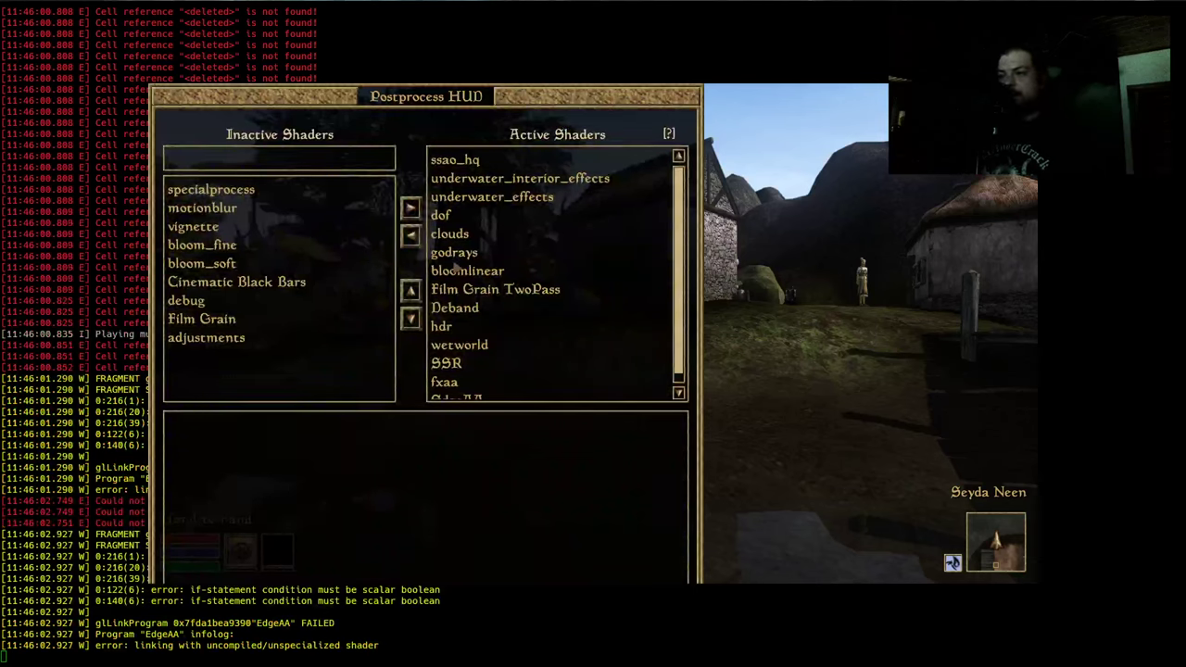
left_click(468, 363)
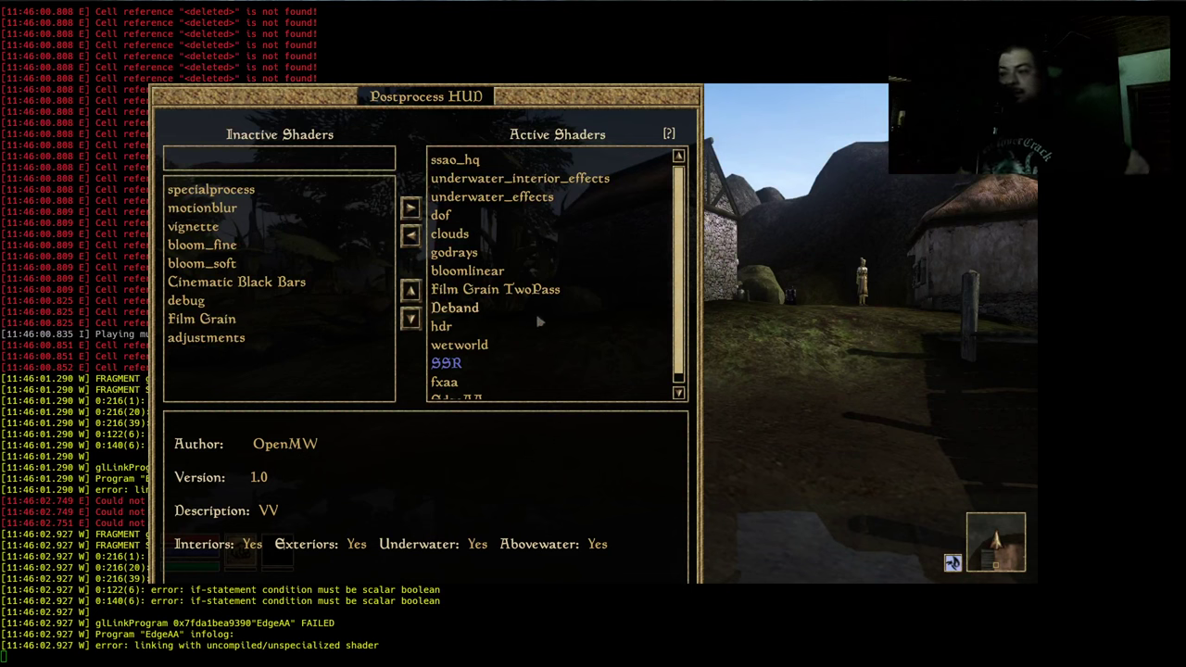
scroll(540, 321, "down", 1)
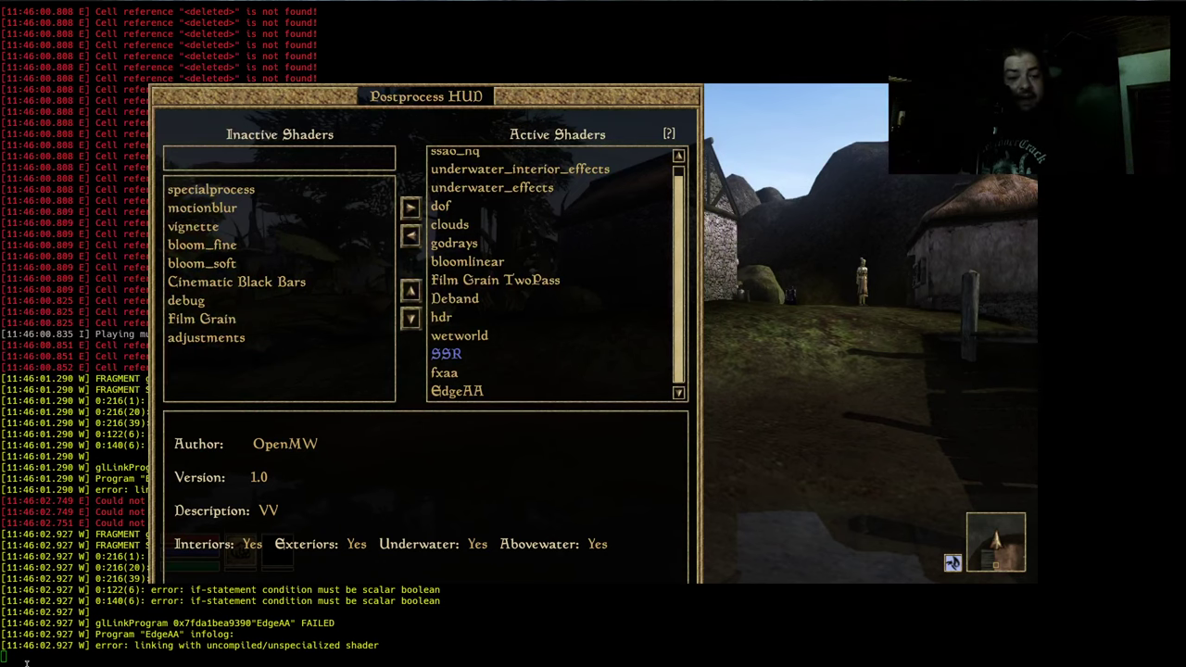
left_click(25, 581)
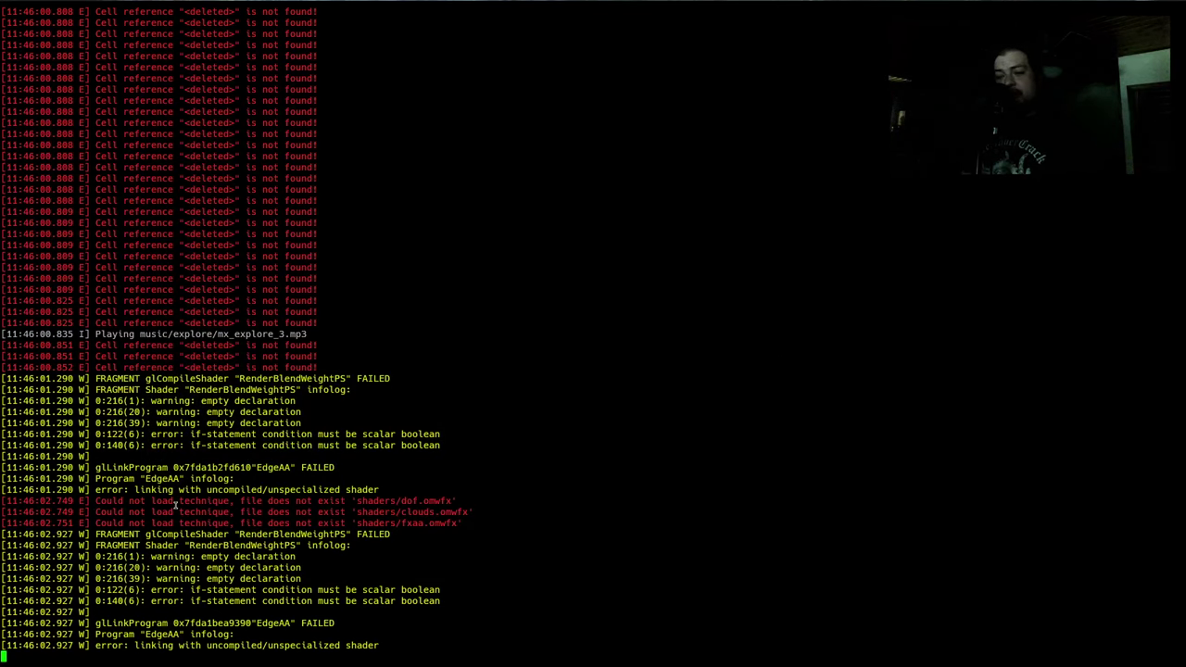
left_click_drag(176, 503, 223, 518)
left_click(224, 518)
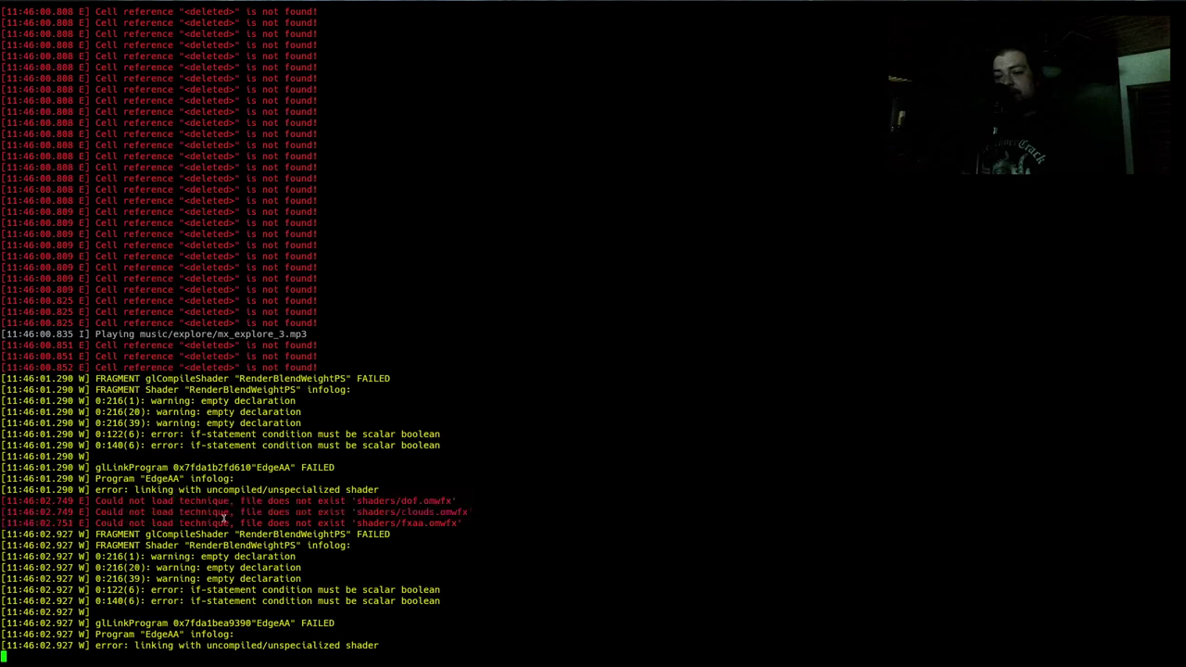
mouse_move(317, 511)
left_mouse_down()
mouse_move(345, 522)
mouse_move(310, 512)
left_mouse_up()
triple_click(345, 523)
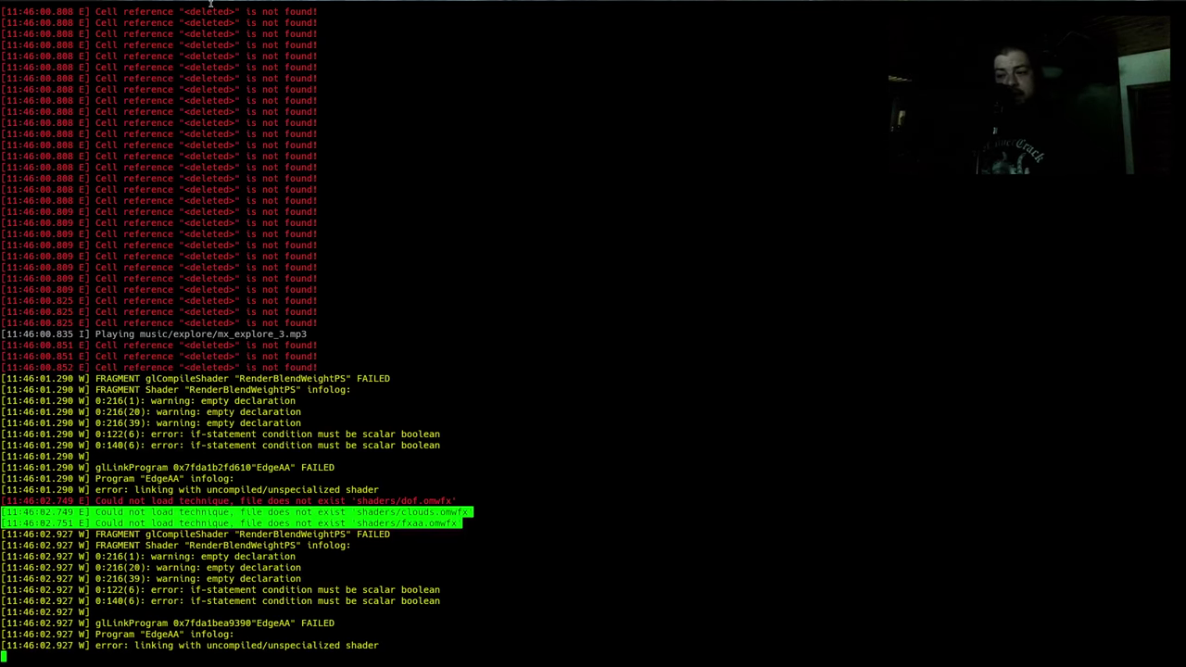
triple_click(309, 490)
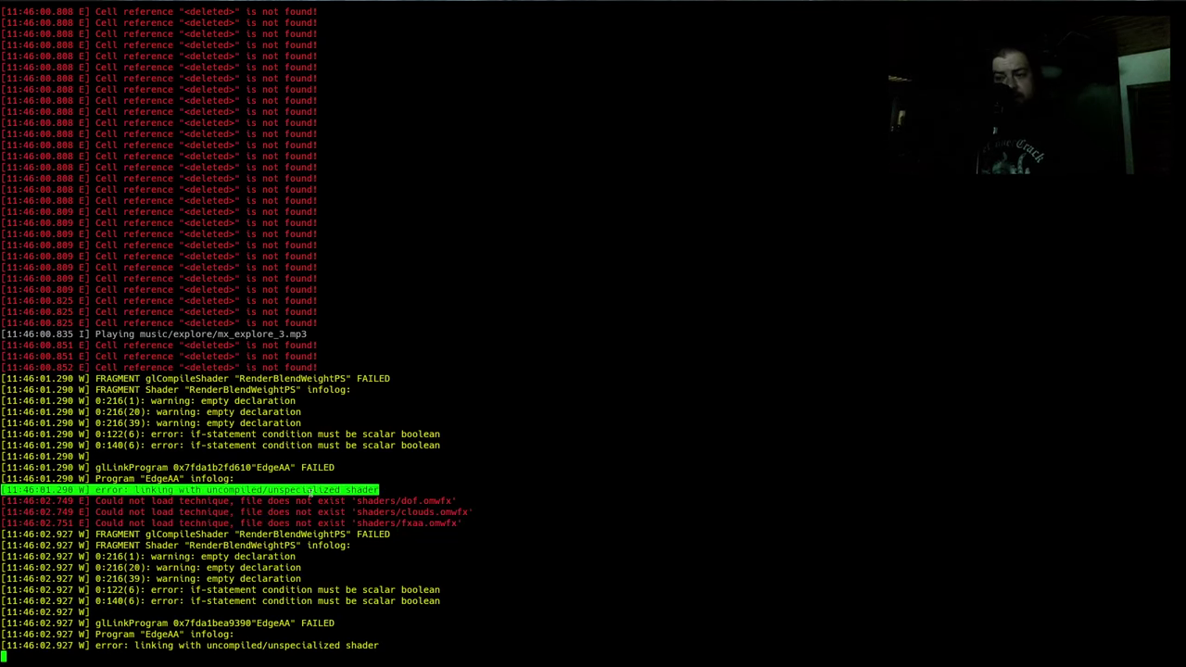
triple_click(281, 500)
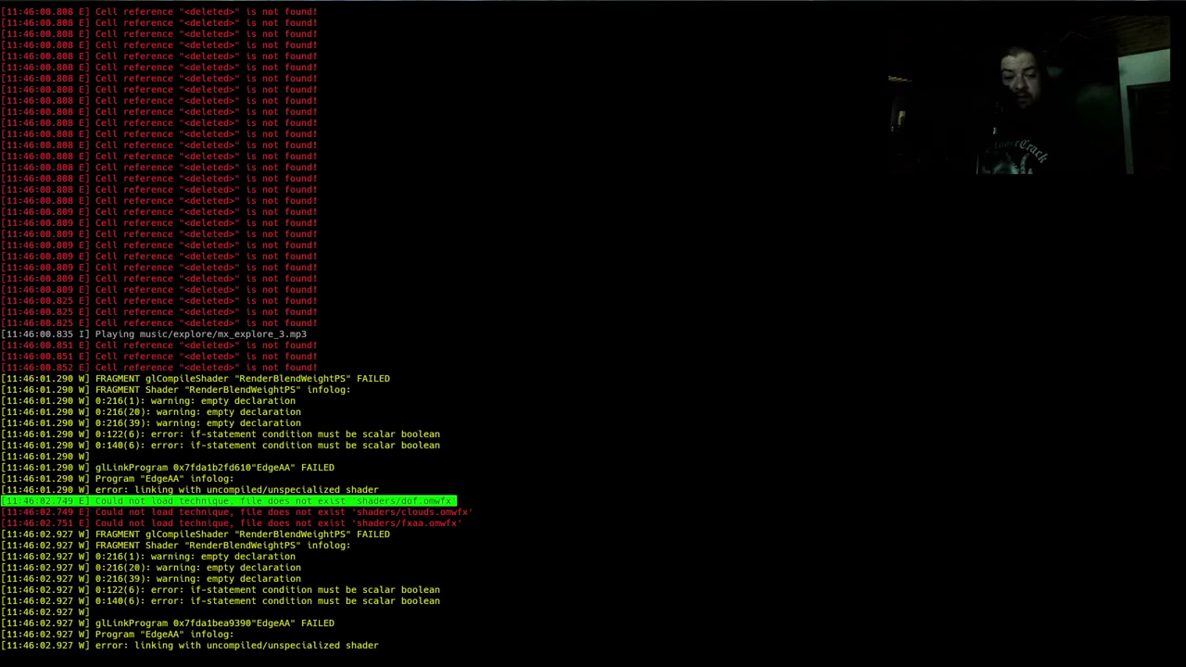
left_click(566, 480)
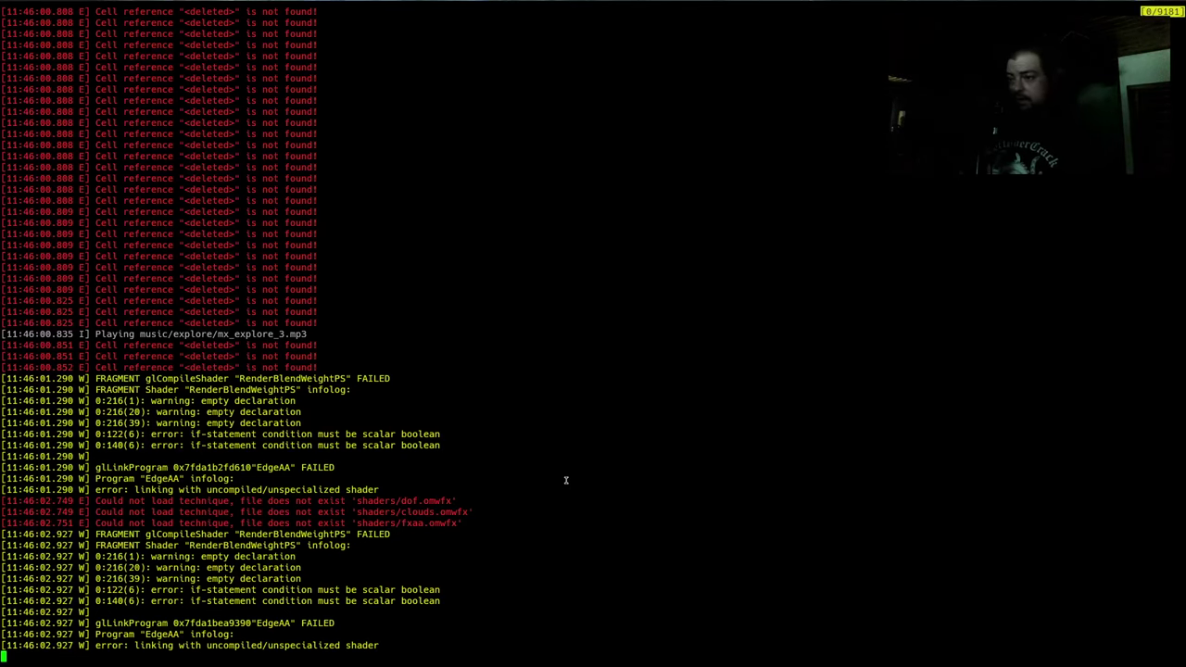
scroll(565, 480, "up", 20)
scroll(565, 480, "up", 20)
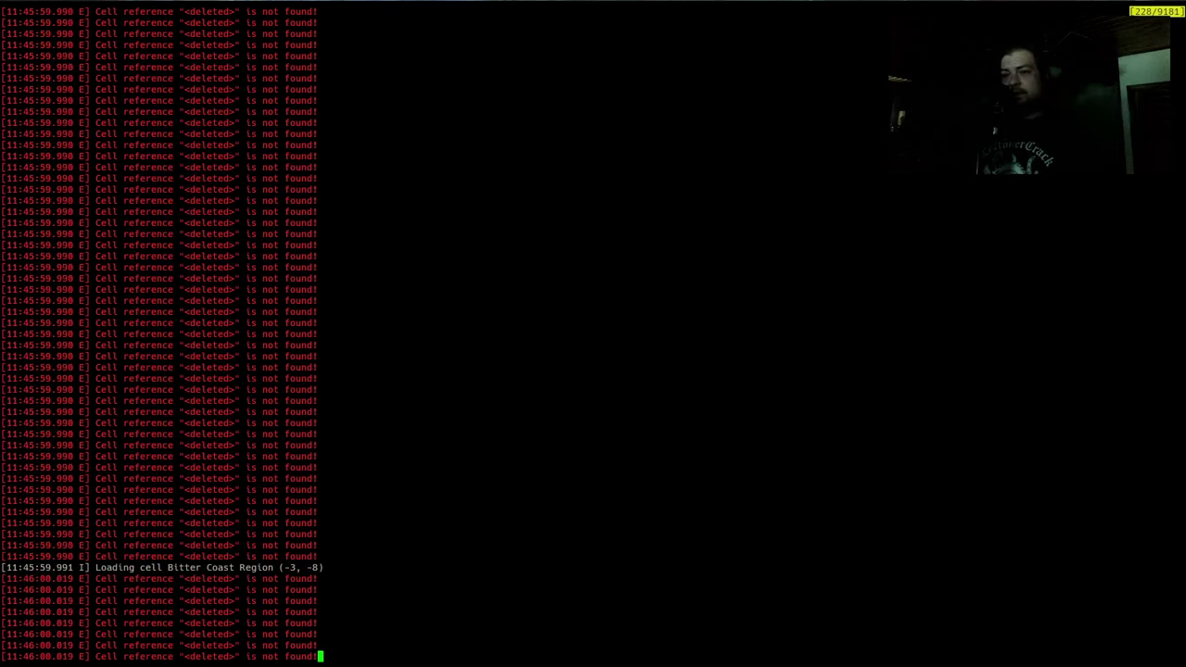
scroll(565, 480, "up", 20)
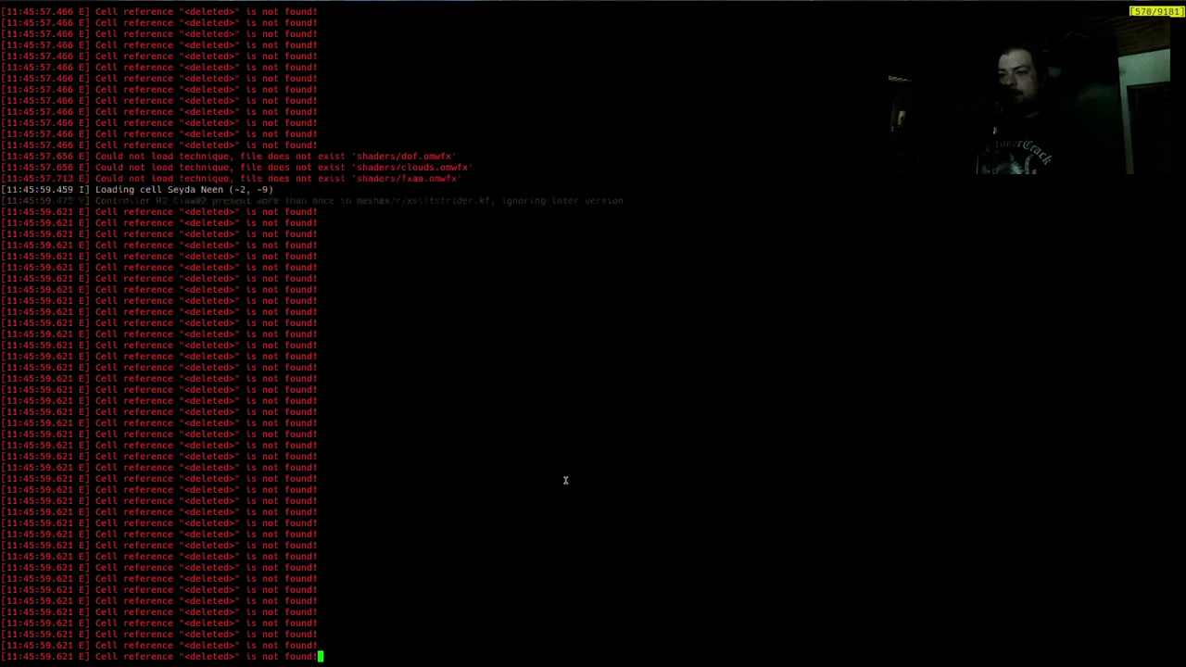
scroll(566, 480, "down", 4)
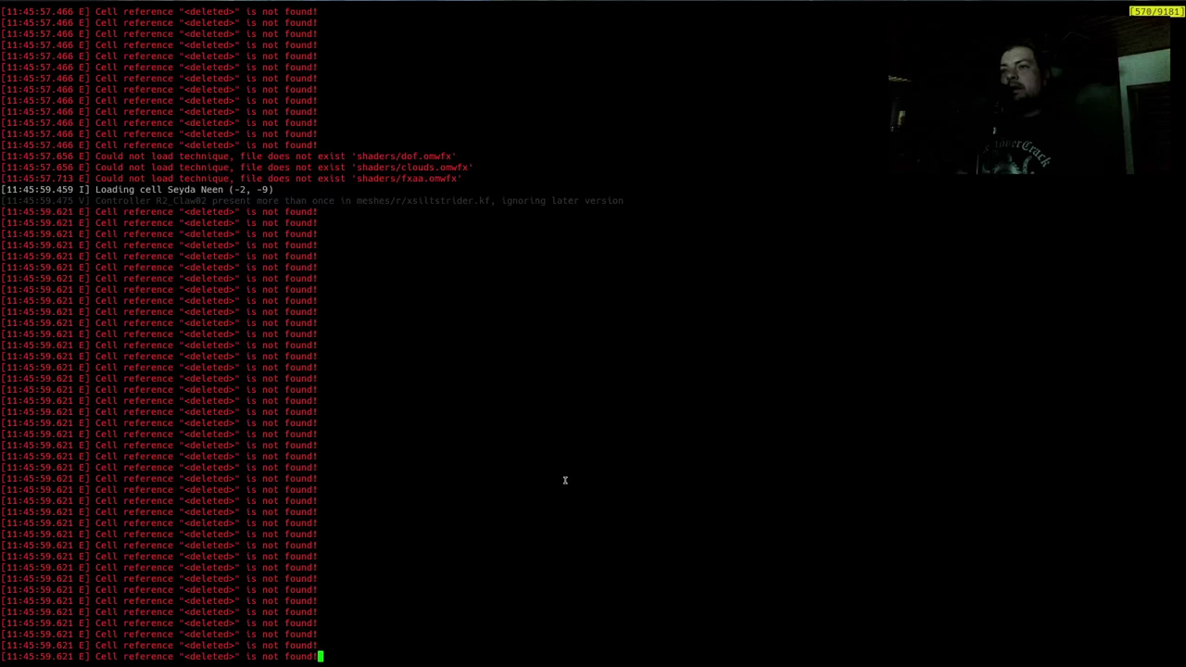
left_click_drag(246, 163, 262, 198)
triple_click(240, 167)
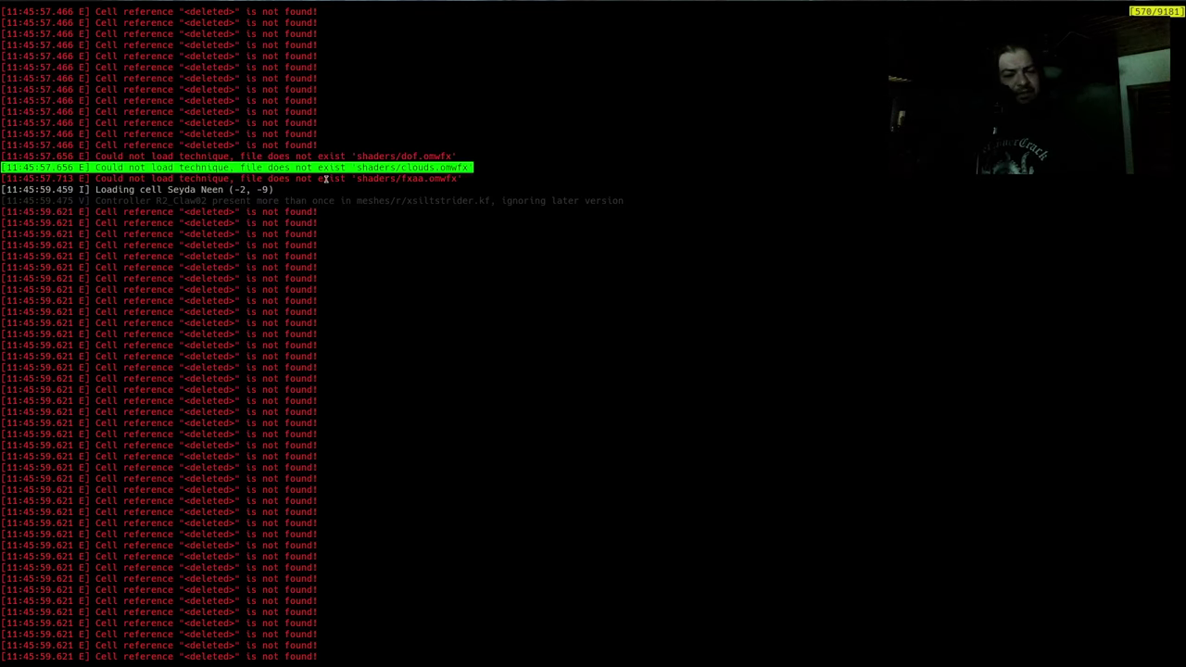
scroll(325, 179, "up", 10)
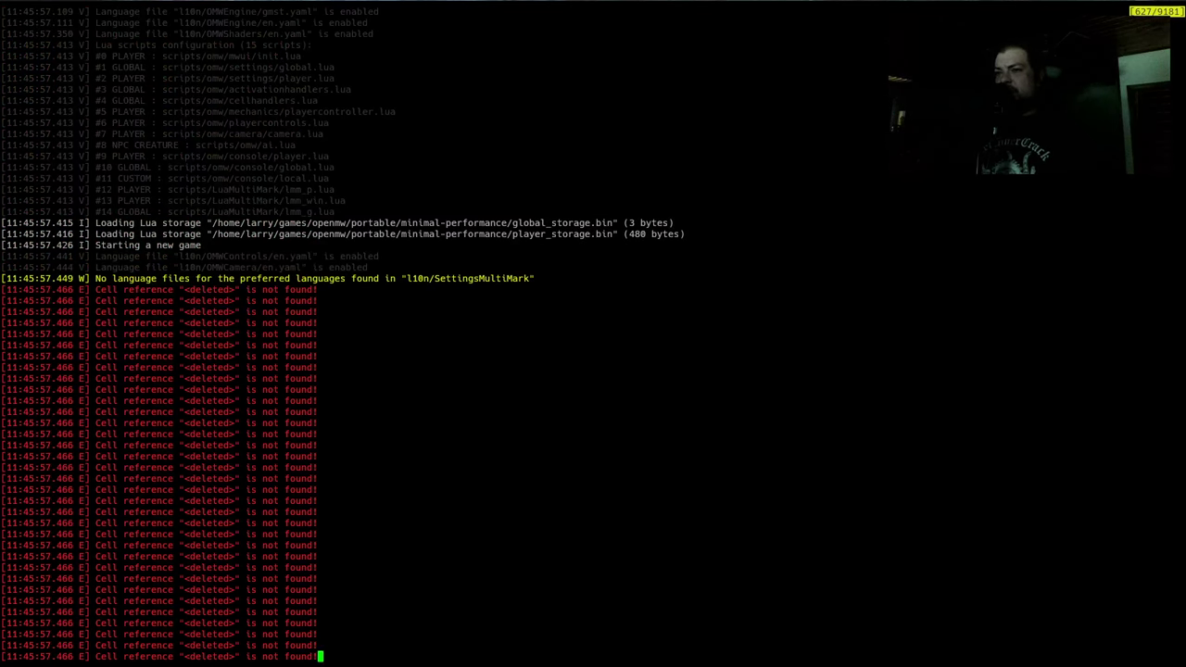
key("Page_Up")
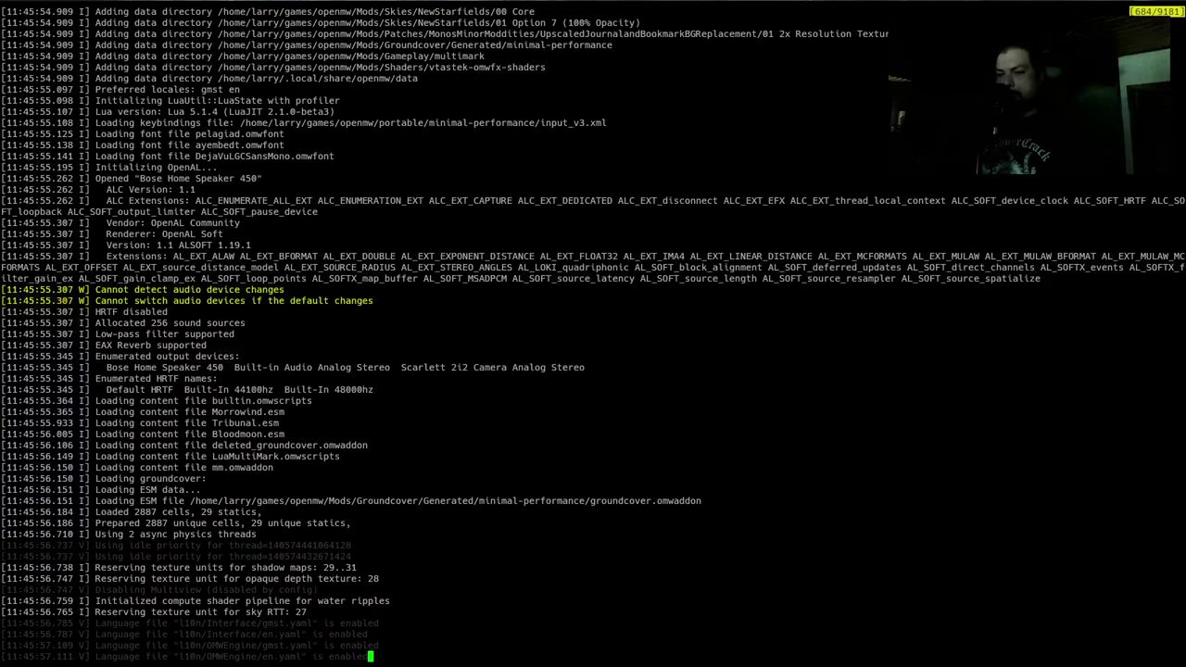
key("Page_Down")
key("Page_Down")
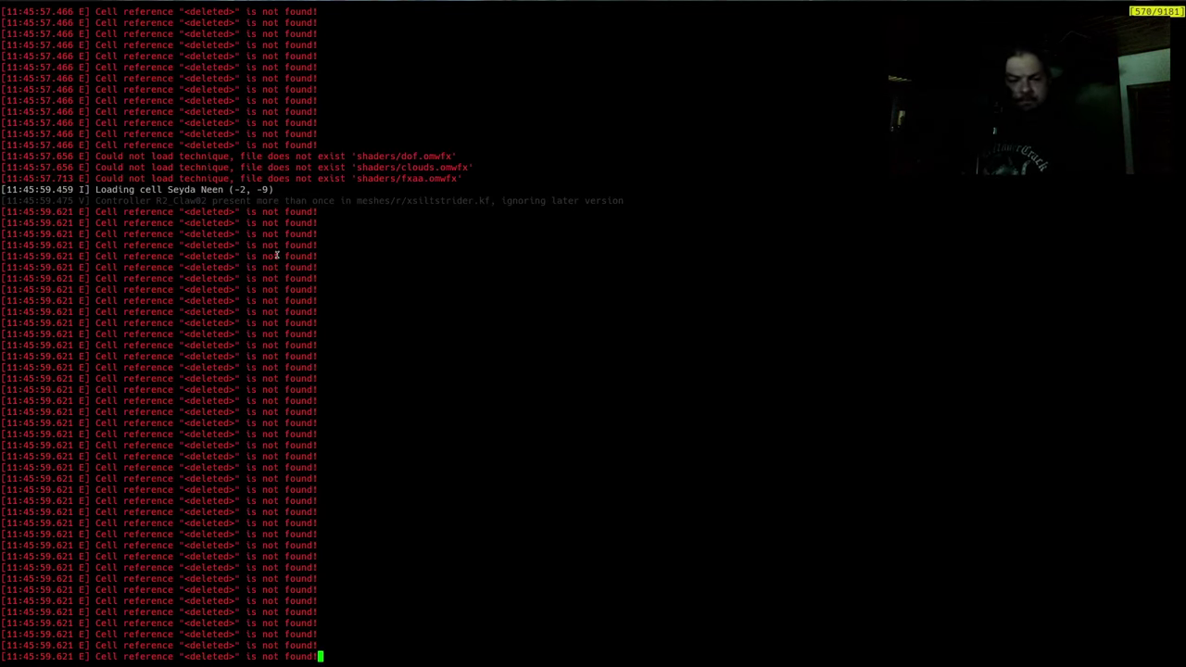
left_click_drag(301, 195, 388, 293)
left_click(223, 178)
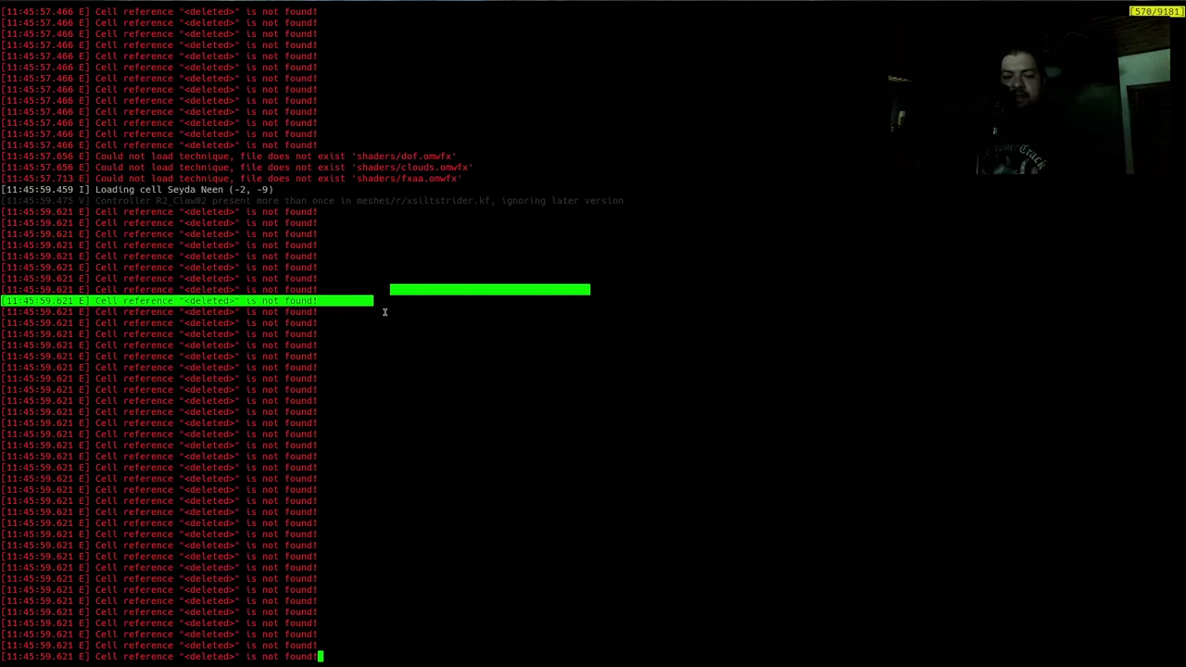
key("Escape")
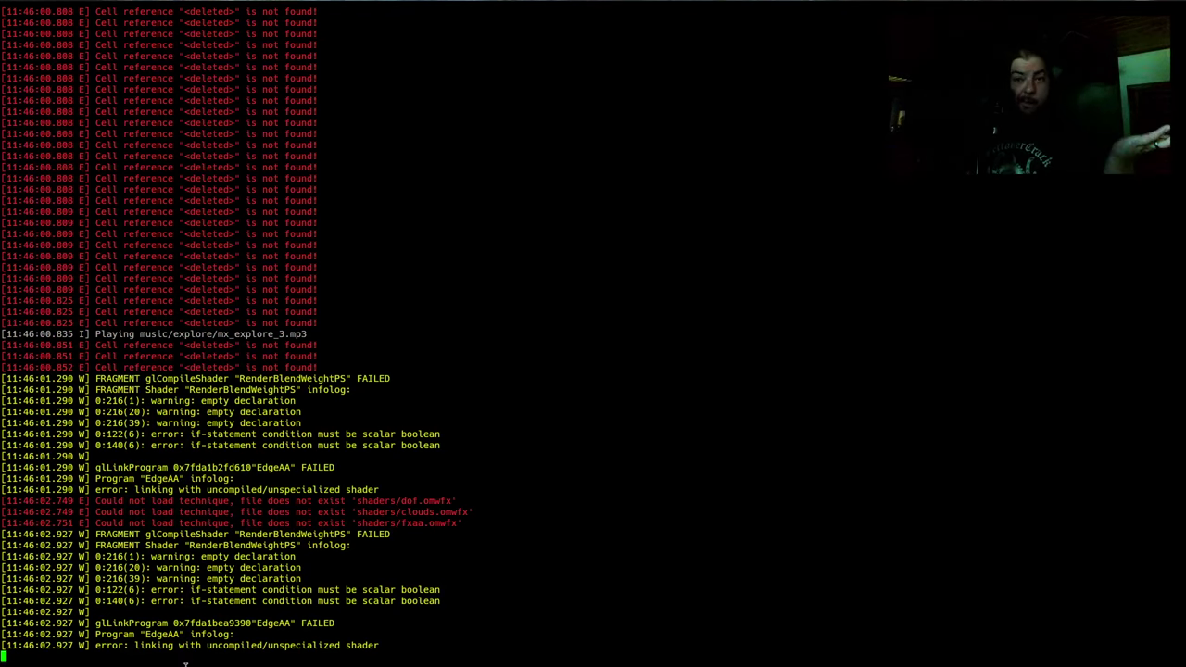
left_click_drag(443, 433, 466, 497)
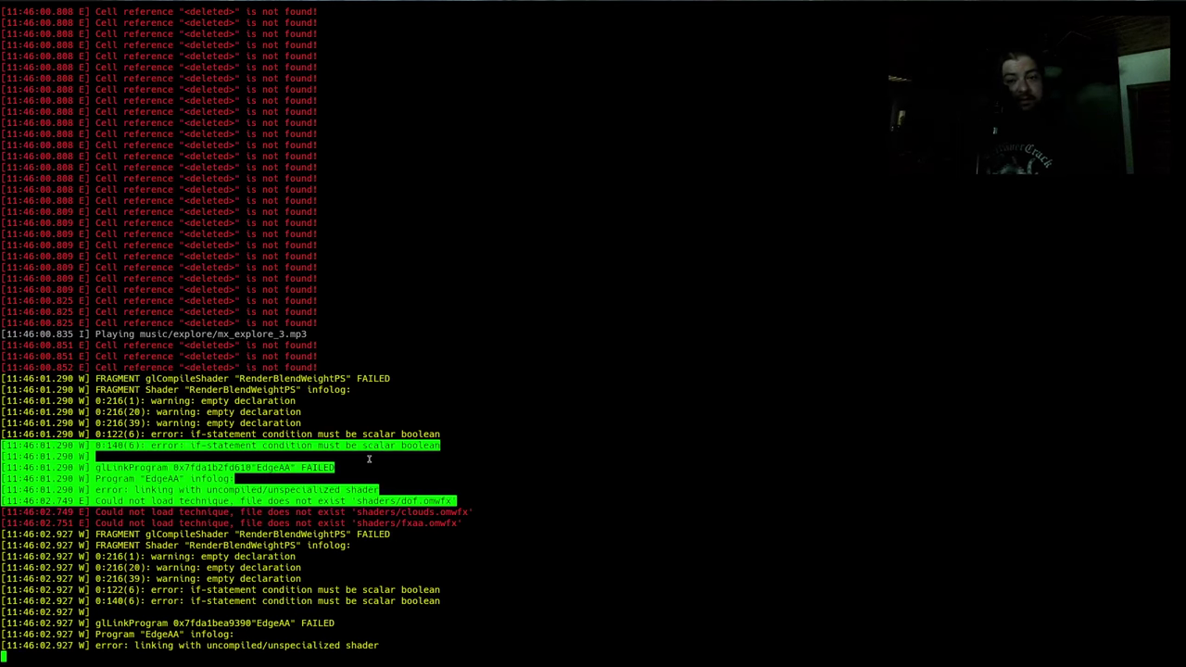
left_click(351, 501)
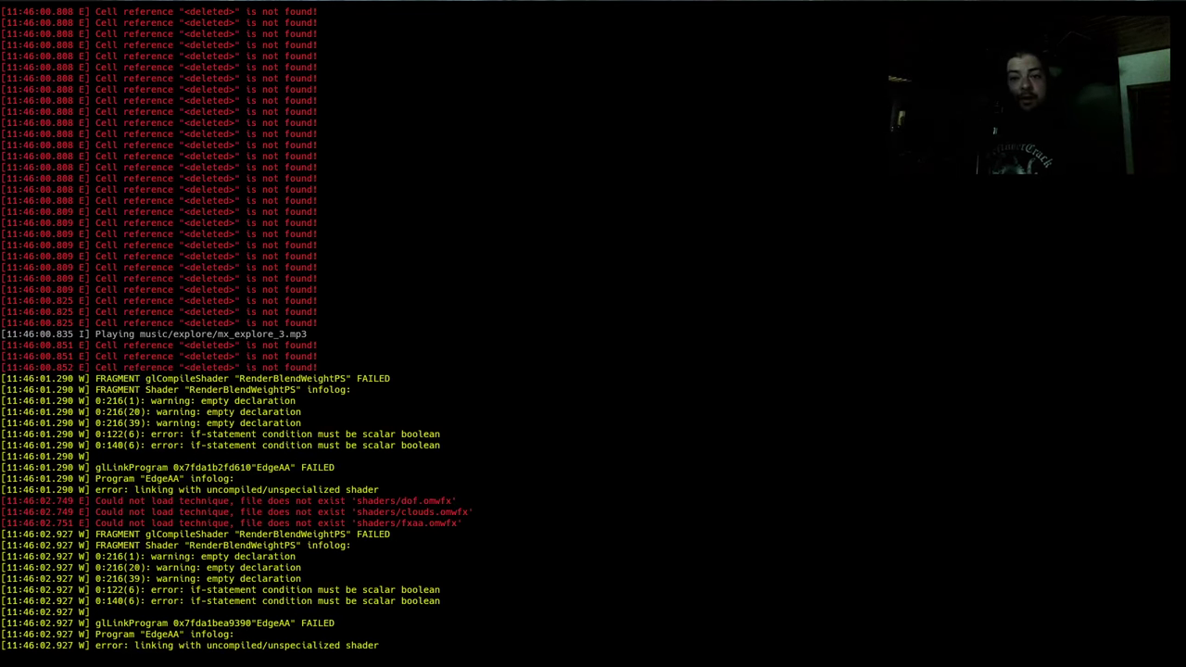
Return to the running game and quit it with Alt+F4
key("alt+Tab")
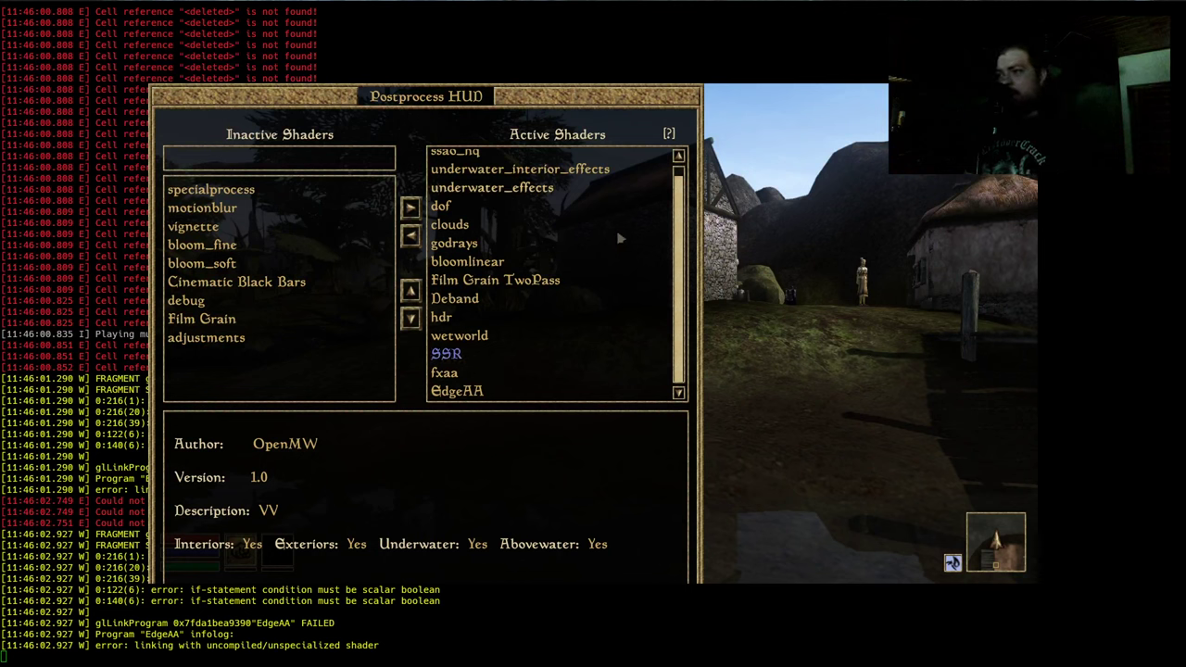
key("alt+F4")
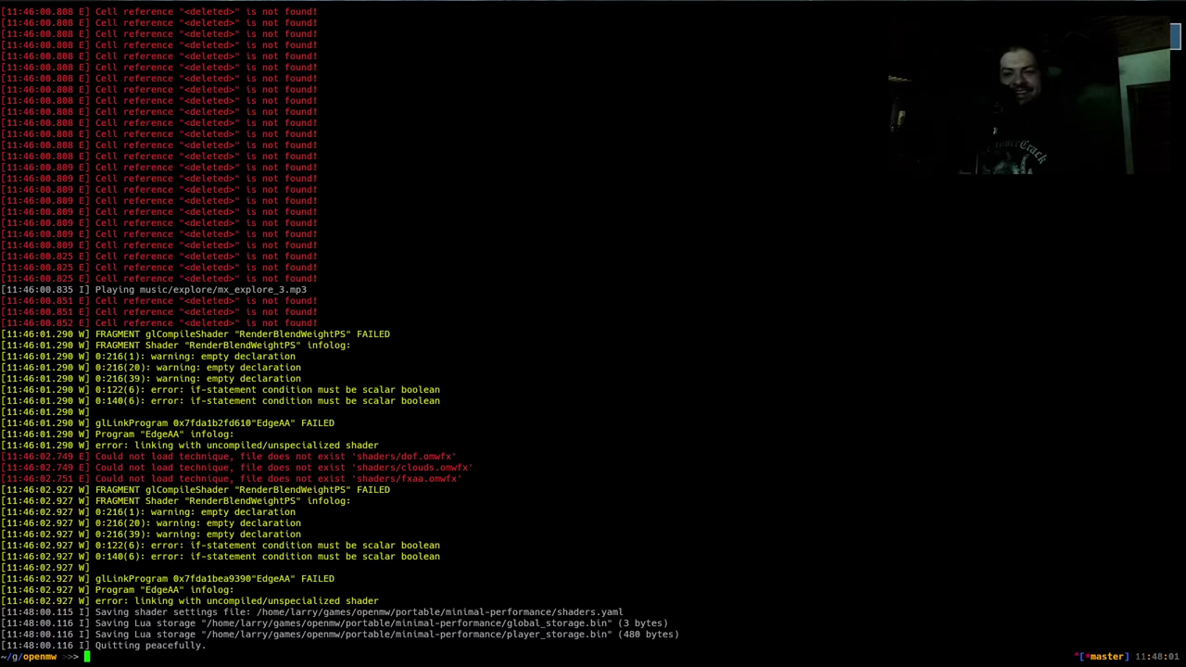
Back in Emacs, collapse to one window and open the 2023.org stream notes
key("alt+Tab")
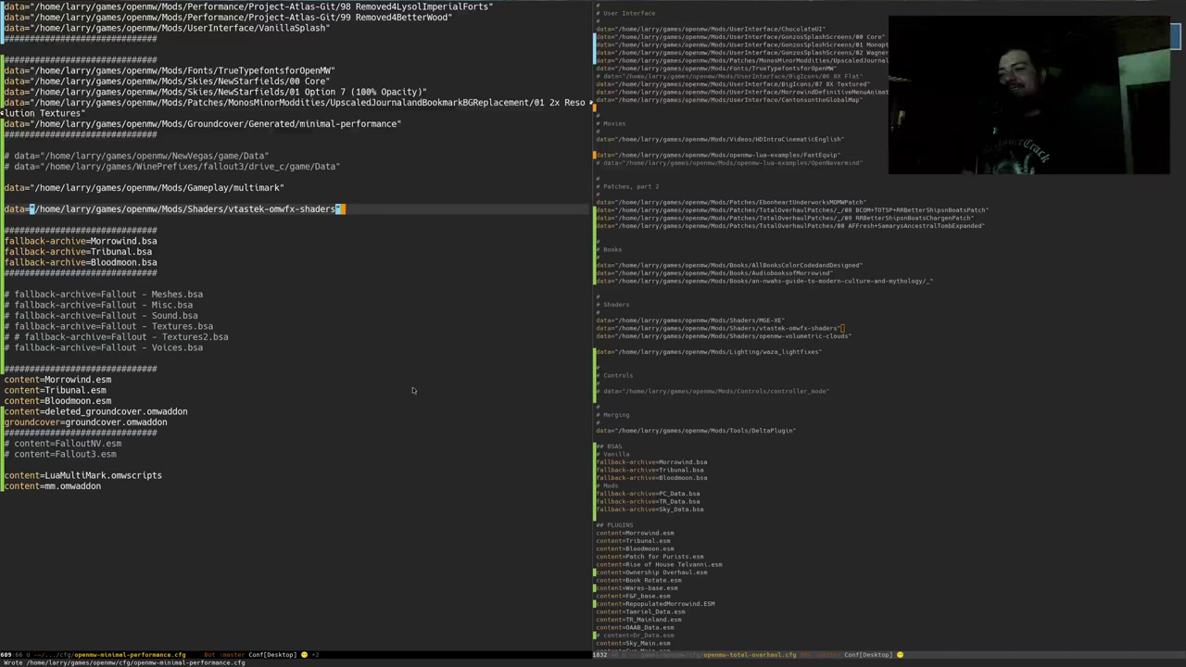
left_click(410, 390)
key("ctrl+x")
key("1")
key("ctrl+x")
type("b2023")
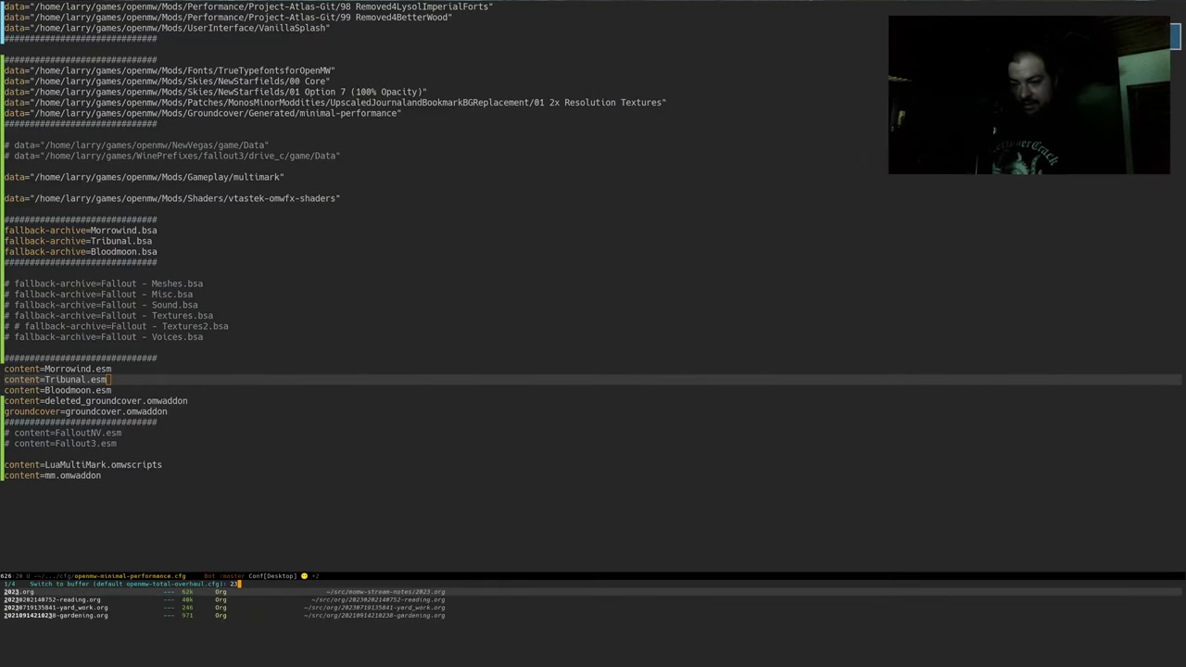
key("Return")
Tick the SSR file casing issue item and split the window side by side
key("Up")
key("Up")
key("Up")
key("Up")
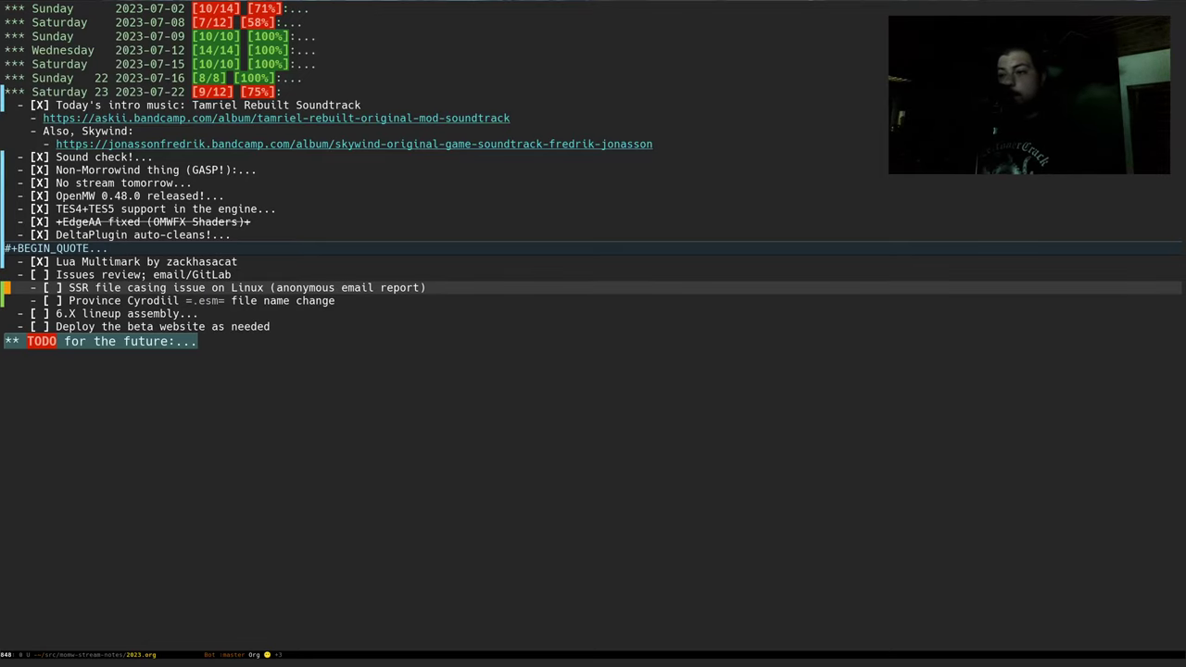
key("ctrl+c")
key("ctrl+c")
key("Down")
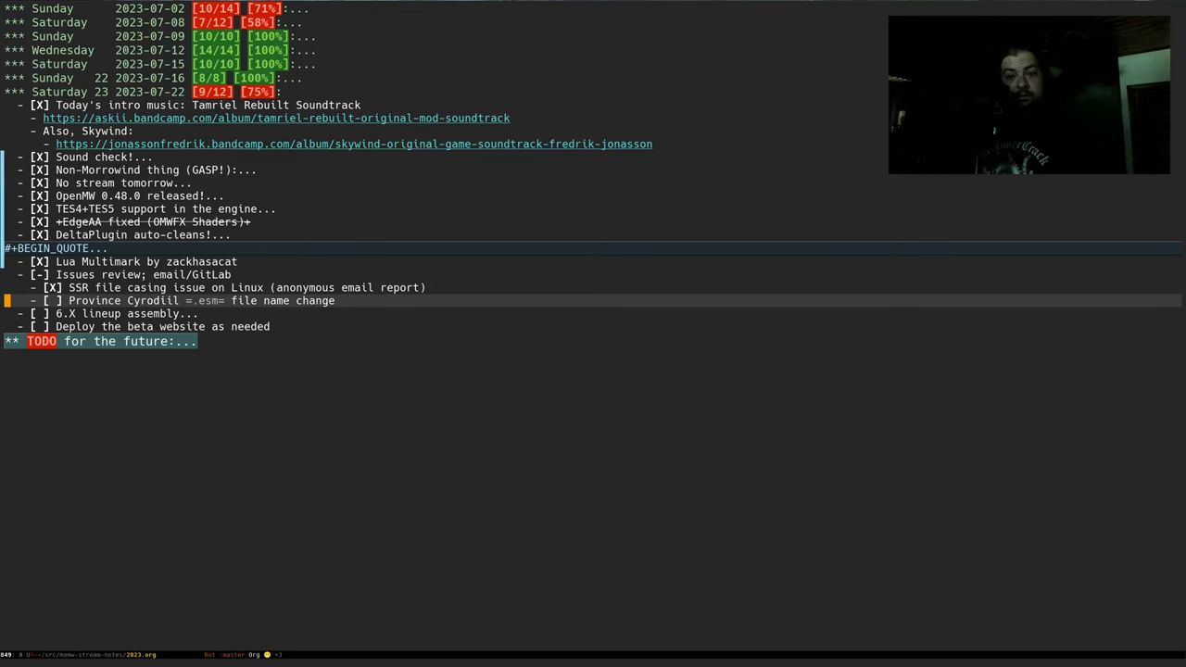
key("ctrl+x")
key("3")
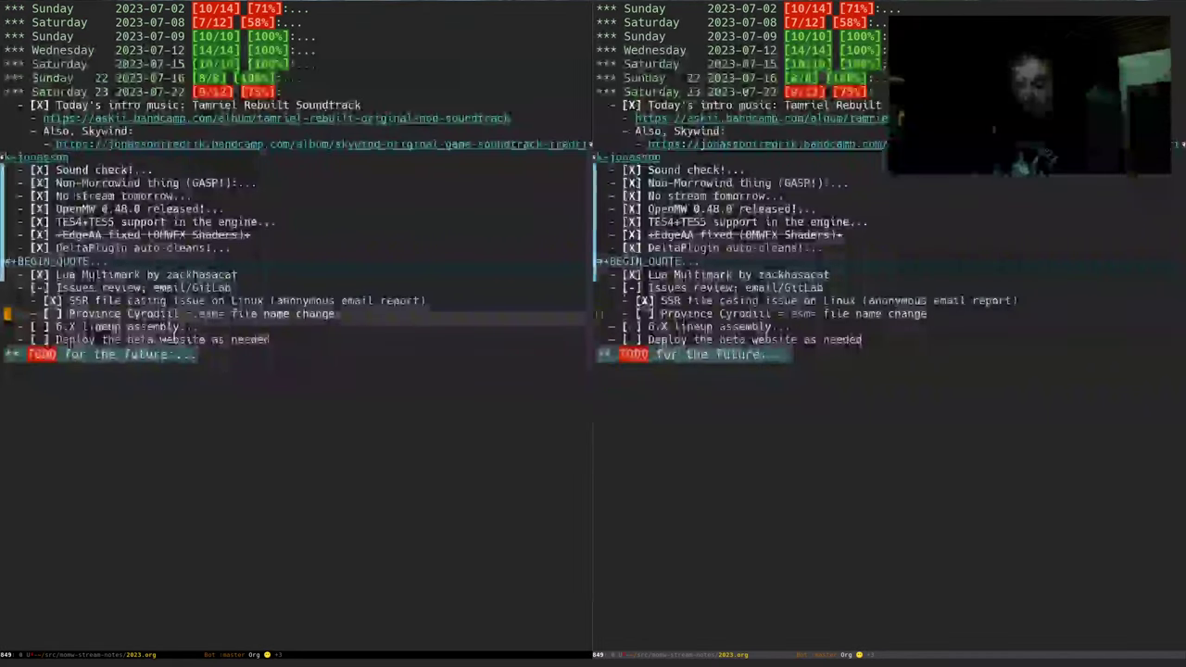
key("ctrl+x")
Show the momw Makefile and open momw/data_seeds/by_category/landmasses.py
type("bmake")
key("Return")
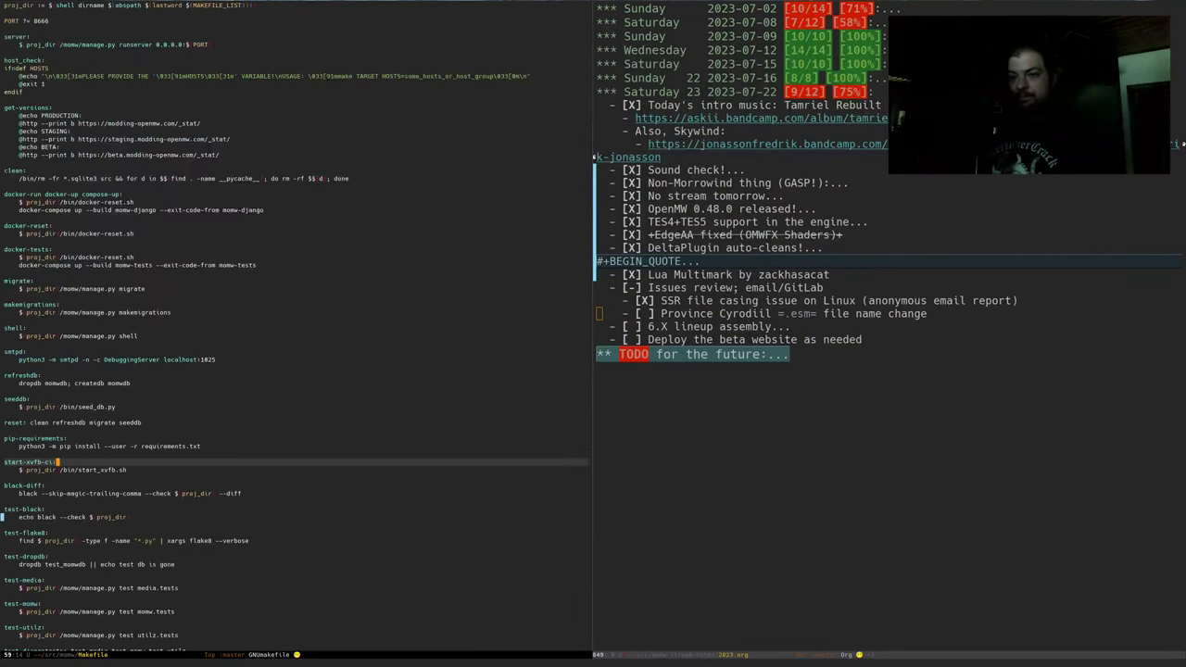
key("ctrl+x")
key("ctrl+f")
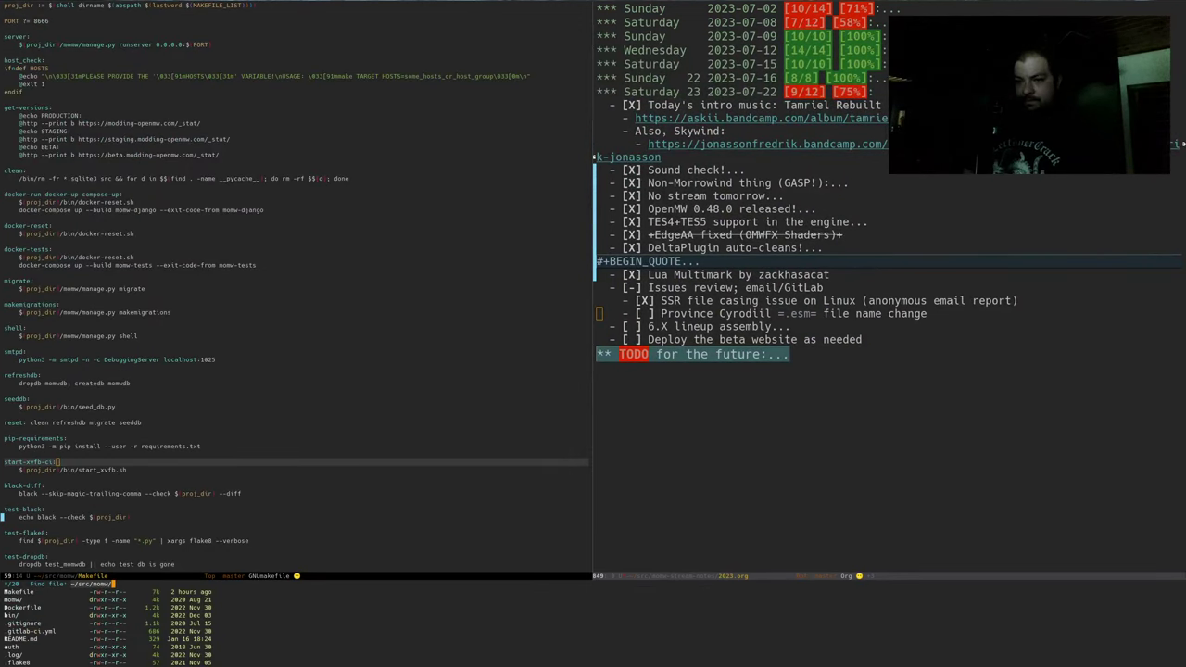
type("momw/da")
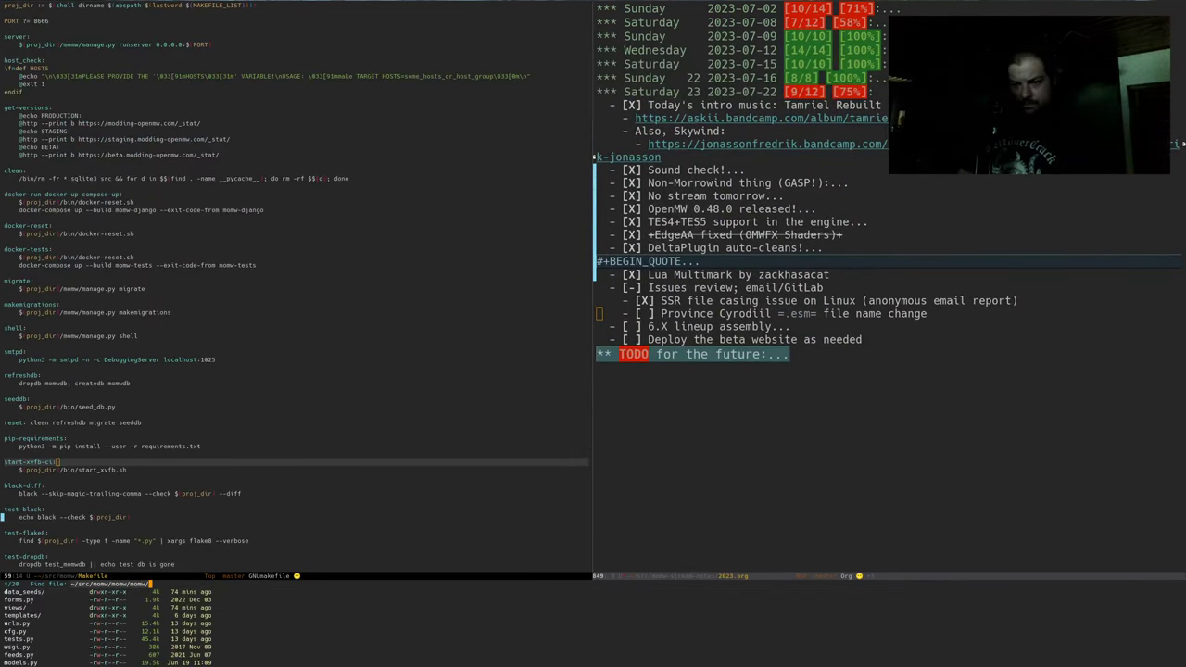
key("Tab")
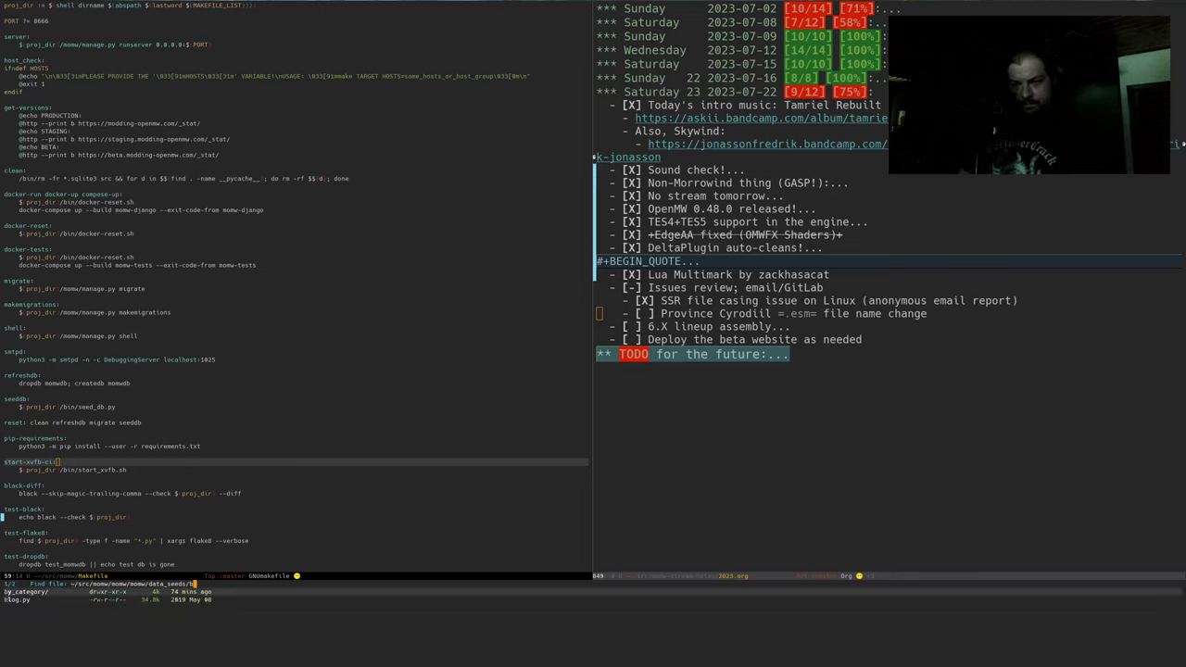
type("b")
key("Tab")
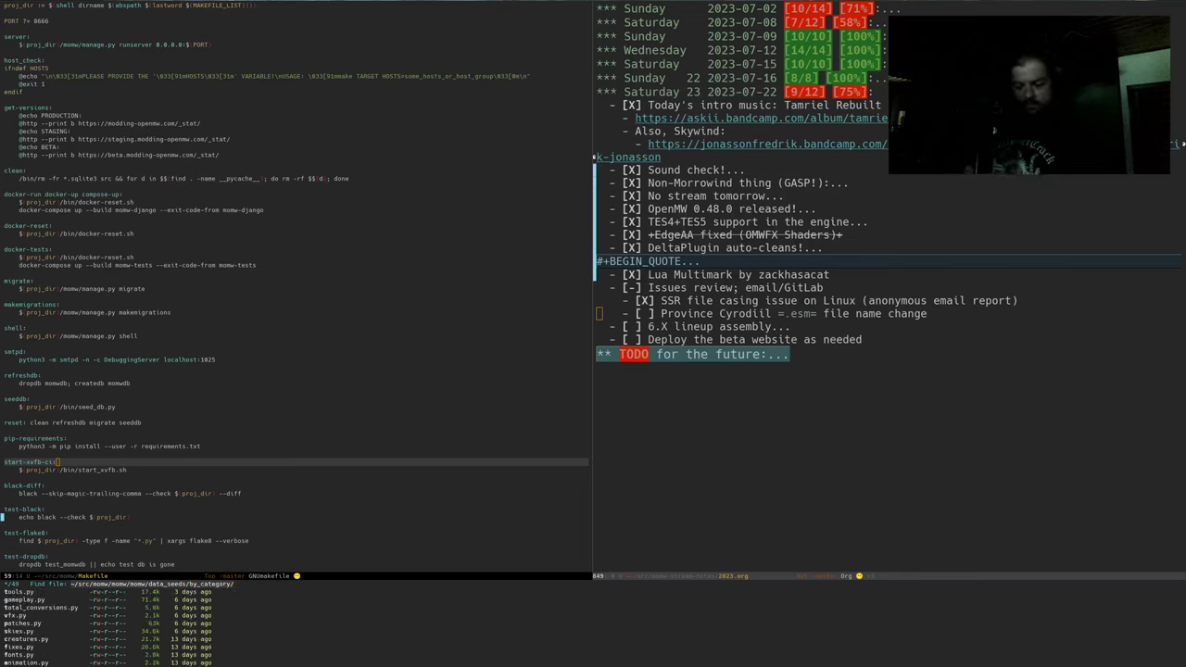
type("land")
key("Return")
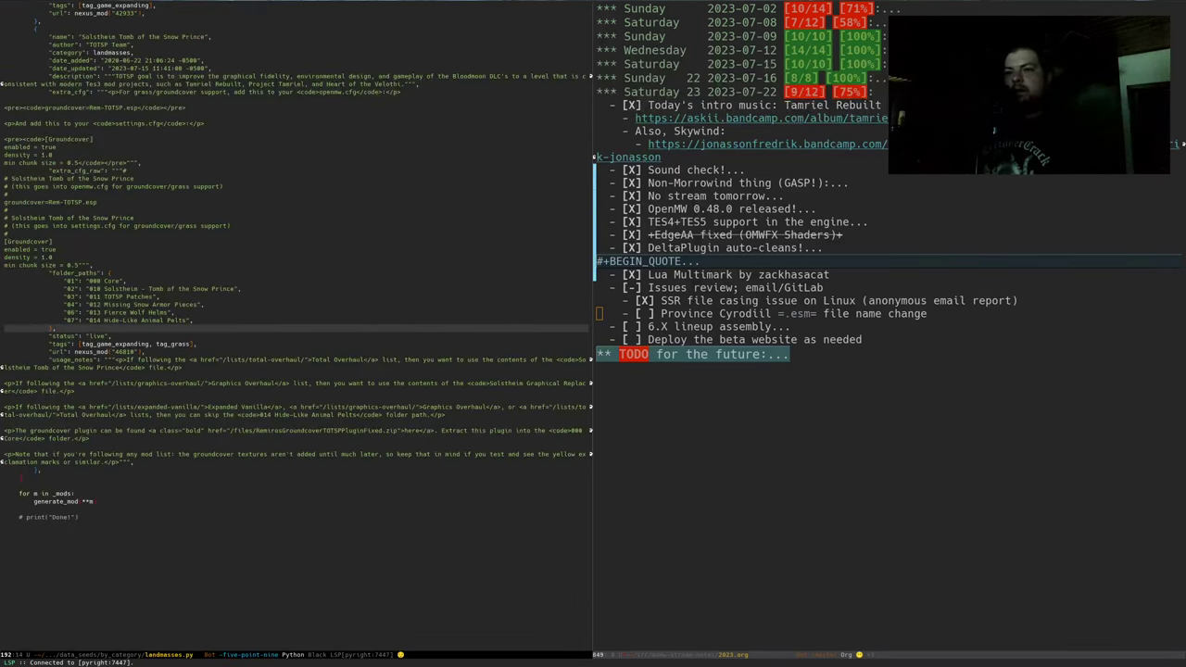
Open data_seeds/data/plugin-order.yml from the momw project
key("space")
key("period")
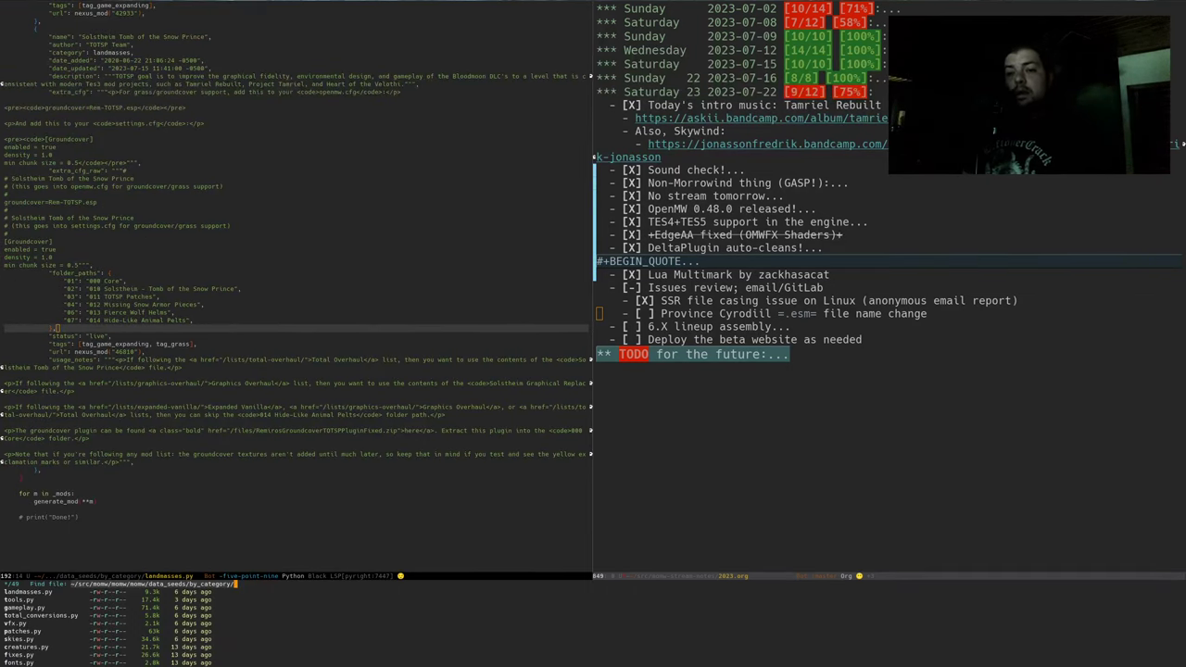
key("BackSpace")
type("d")
key("Tab")
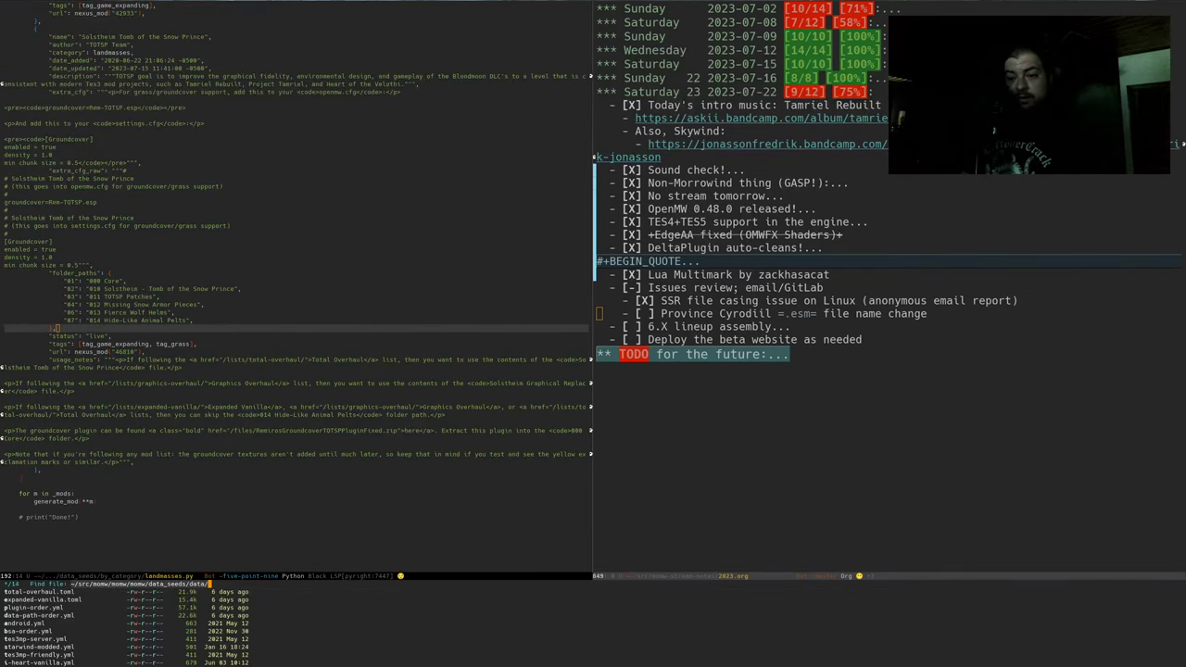
type("plugin-order.yml")
key("Return")
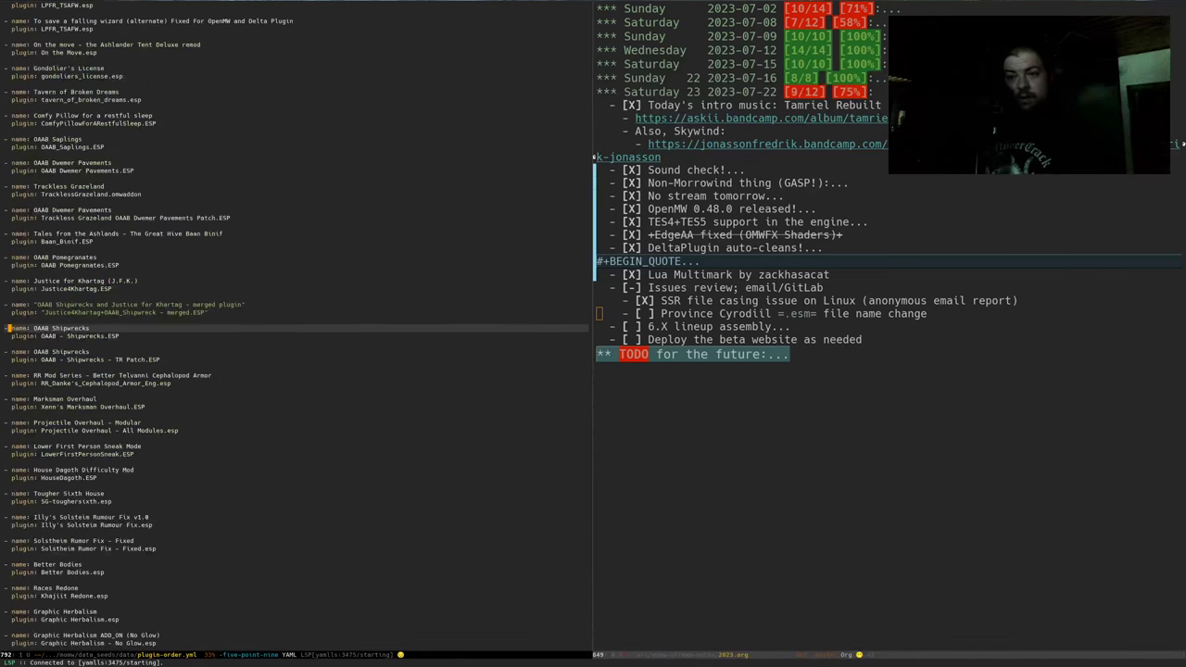
Search plugin-order.yml for 'Provi' to center the Province Cyrodiil entry, then open the openmw folder in Thunar
key("g")
key("g")
key("ctrl+s")
type("Provi")
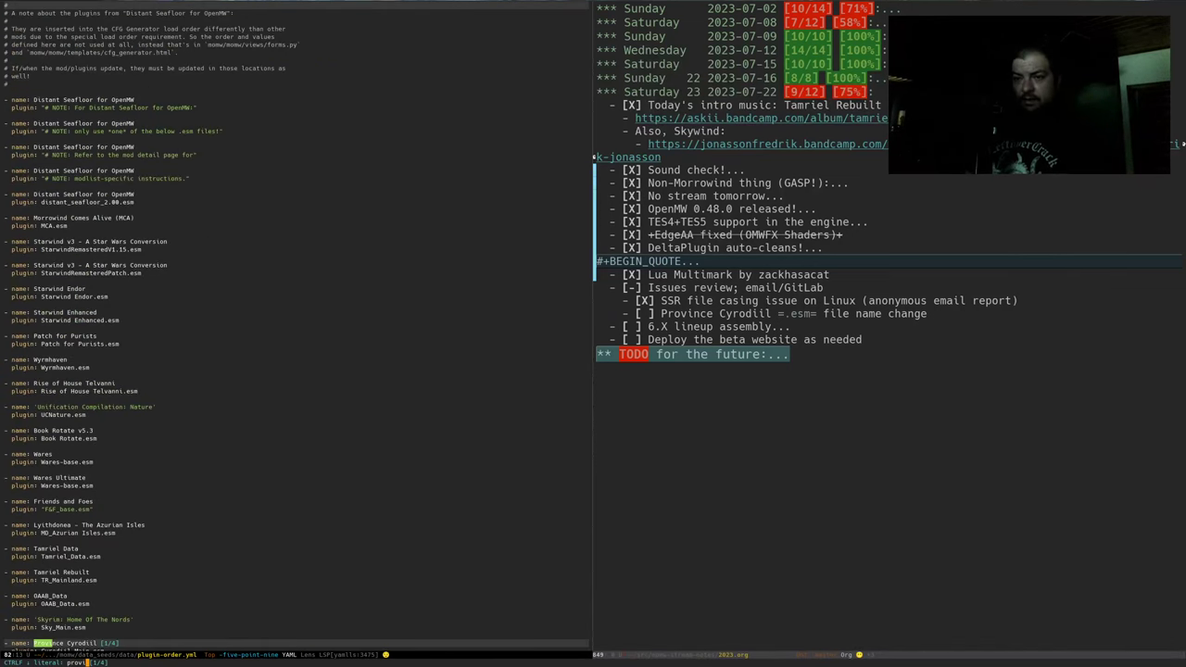
key("Return")
key("z")
key("period")
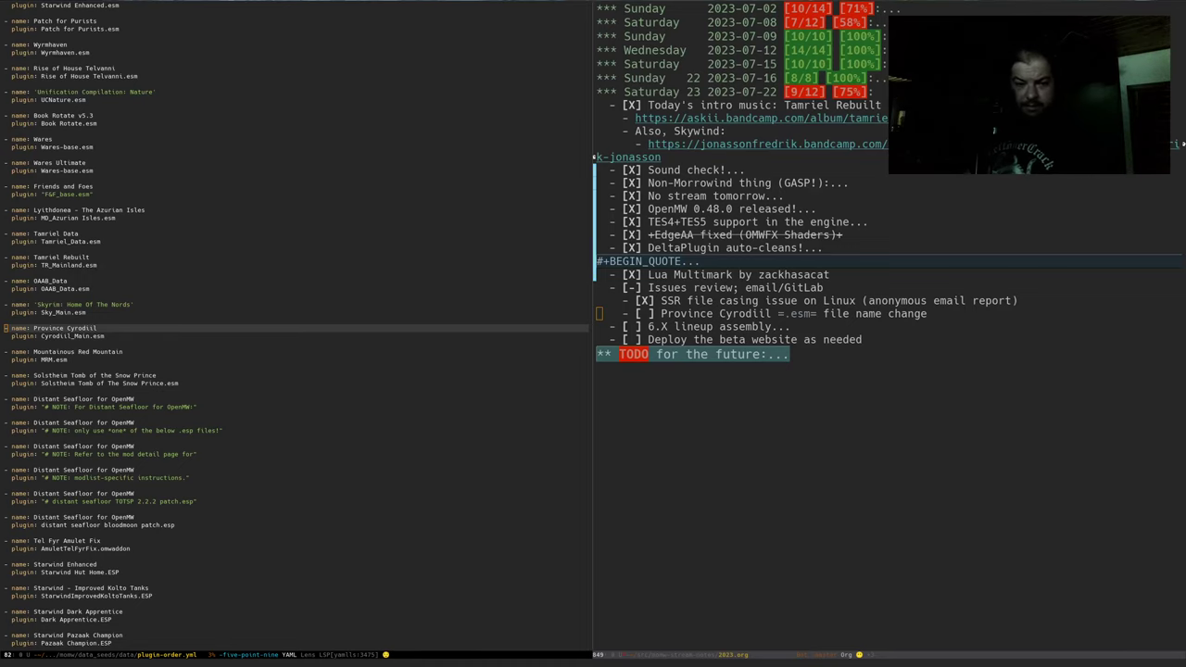
key("super+e")
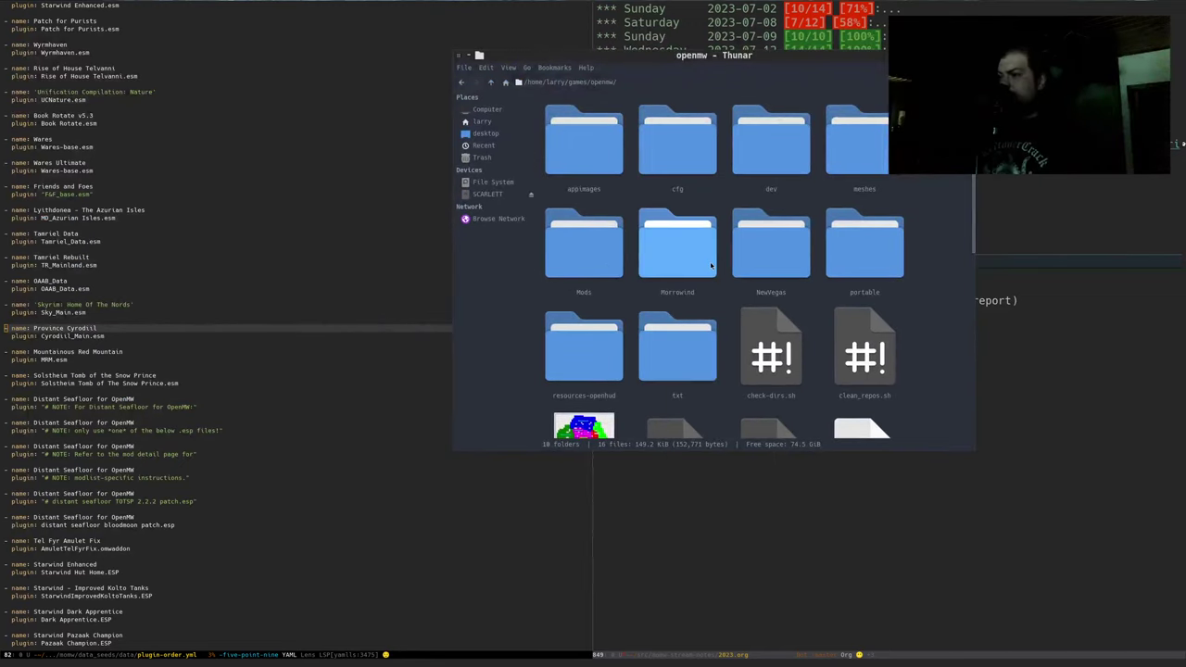
Browse to Mods/Landmasses/ProvinceCyrodiil/00 Core and confirm the plugin file is Cyr_Main.esm
left_click(711, 265)
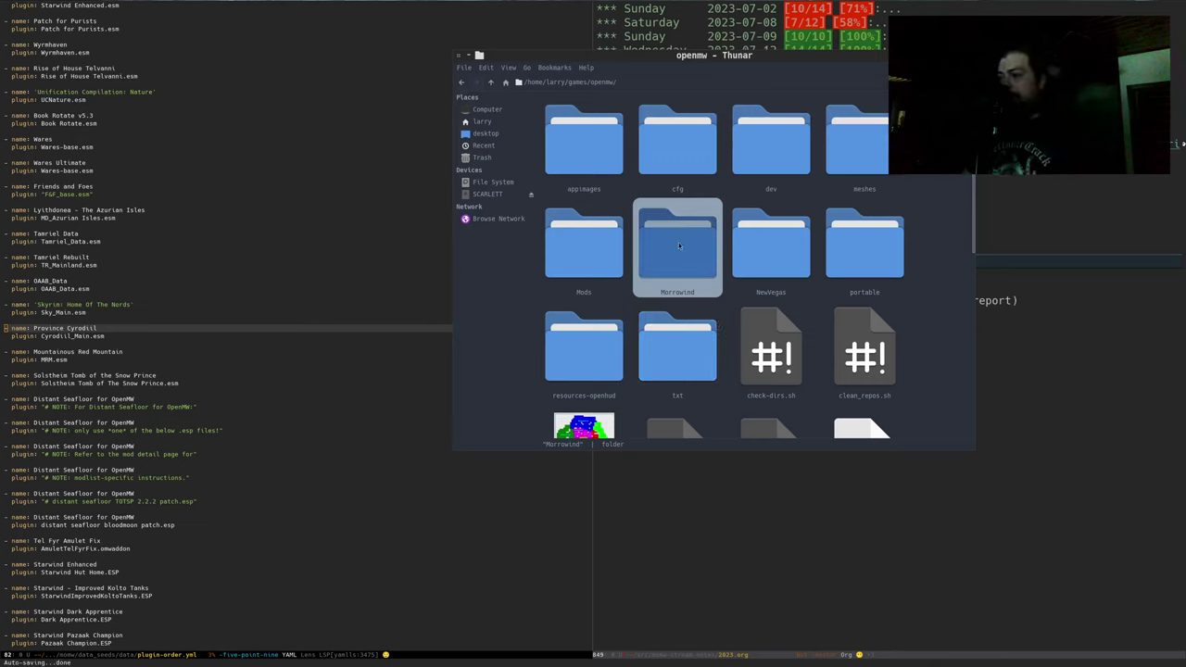
key("Left")
key("Return")
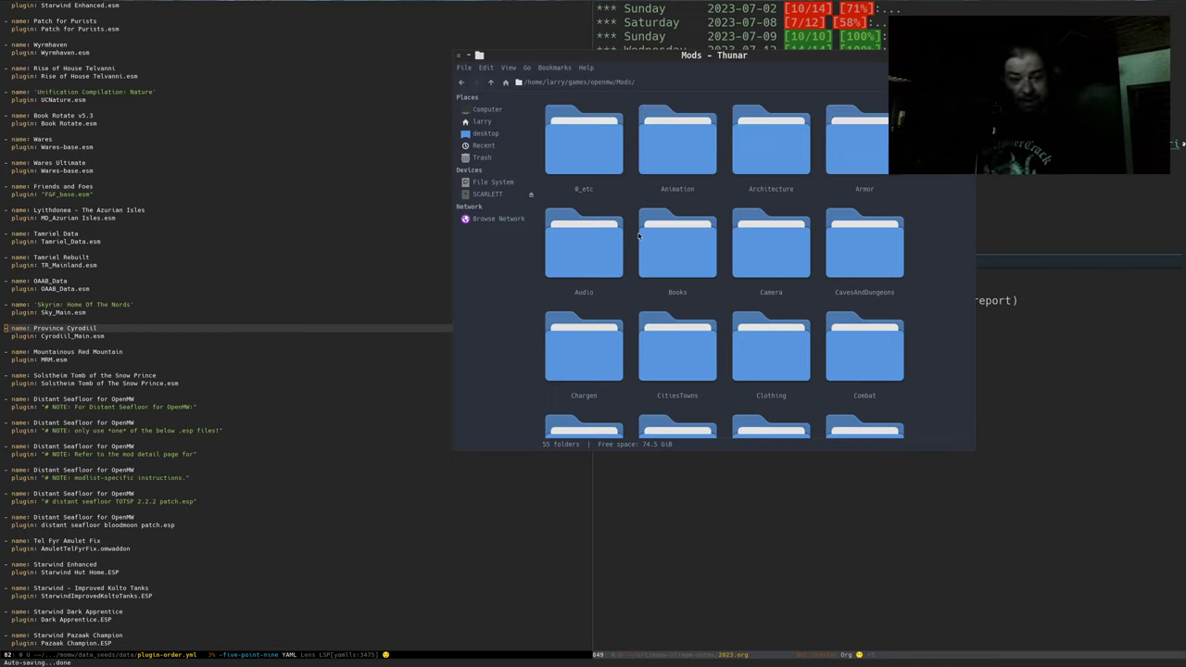
type("land")
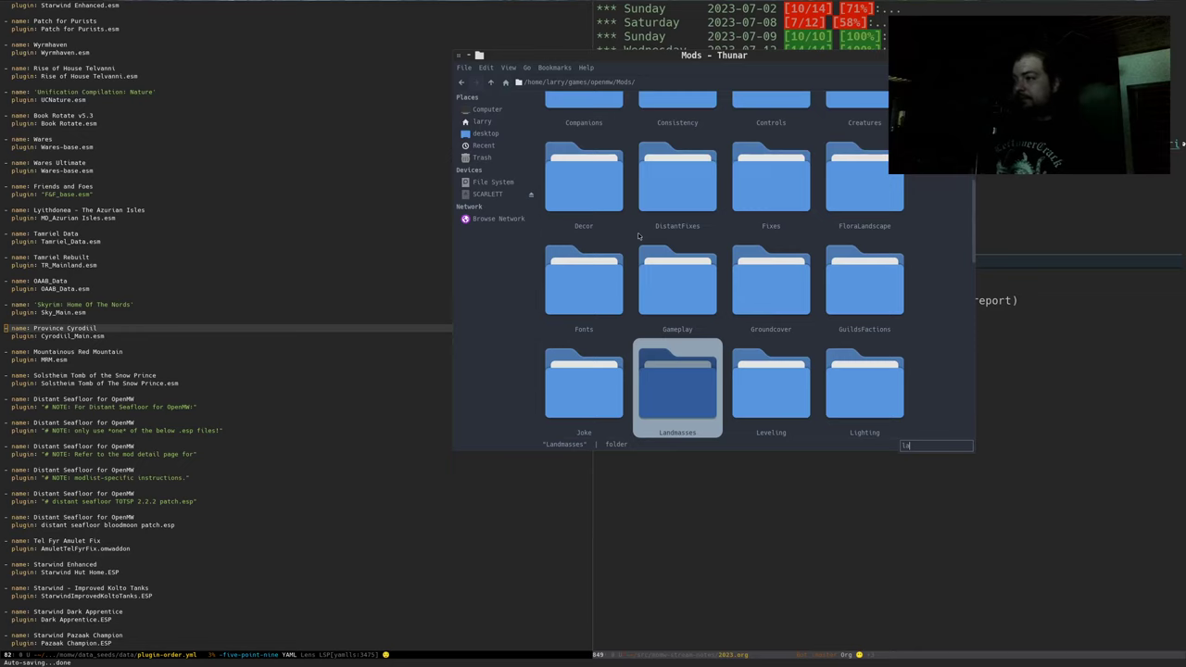
key("Return")
type("pr")
key("Return")
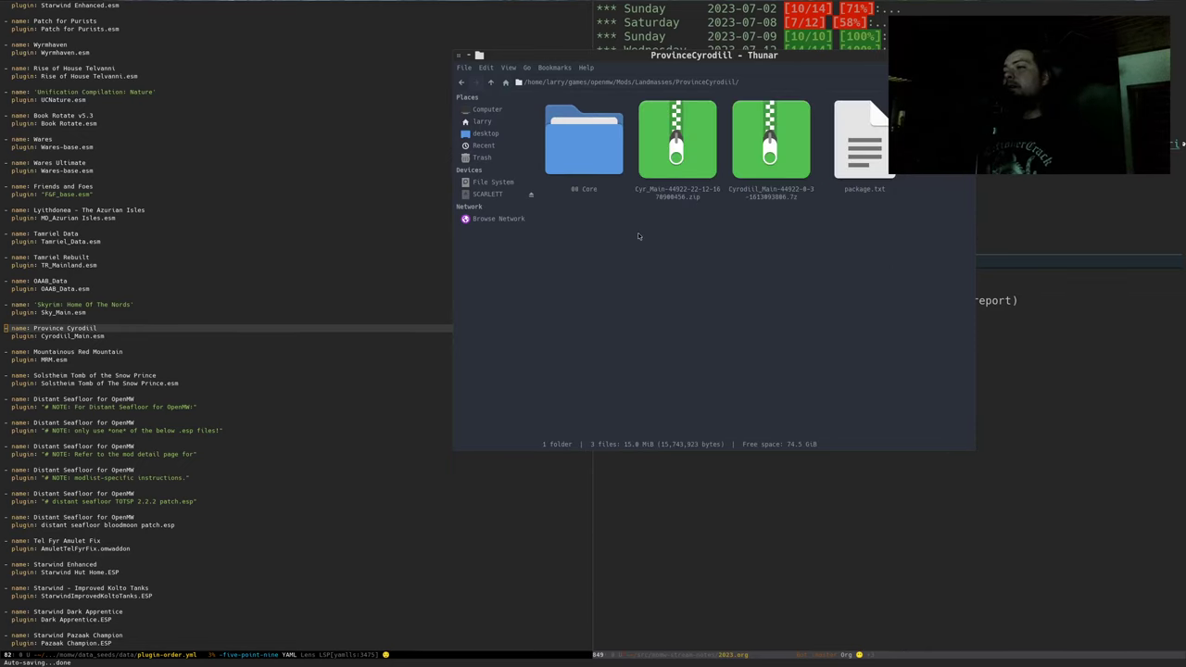
type("0")
key("Return")
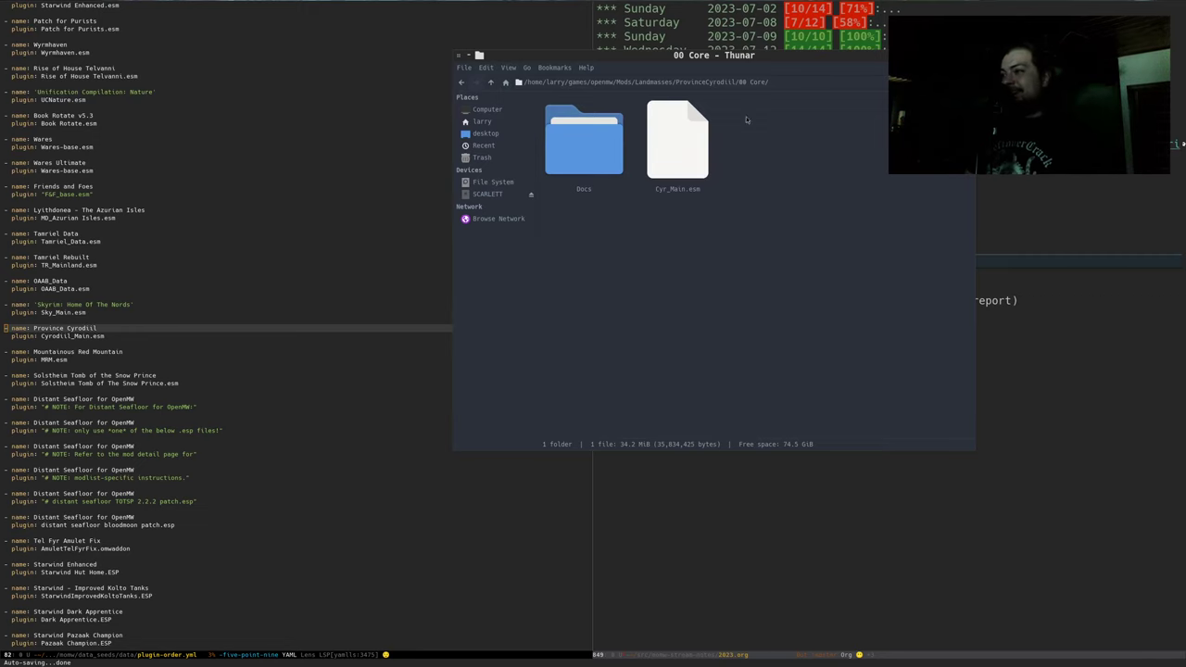
left_click(726, 205)
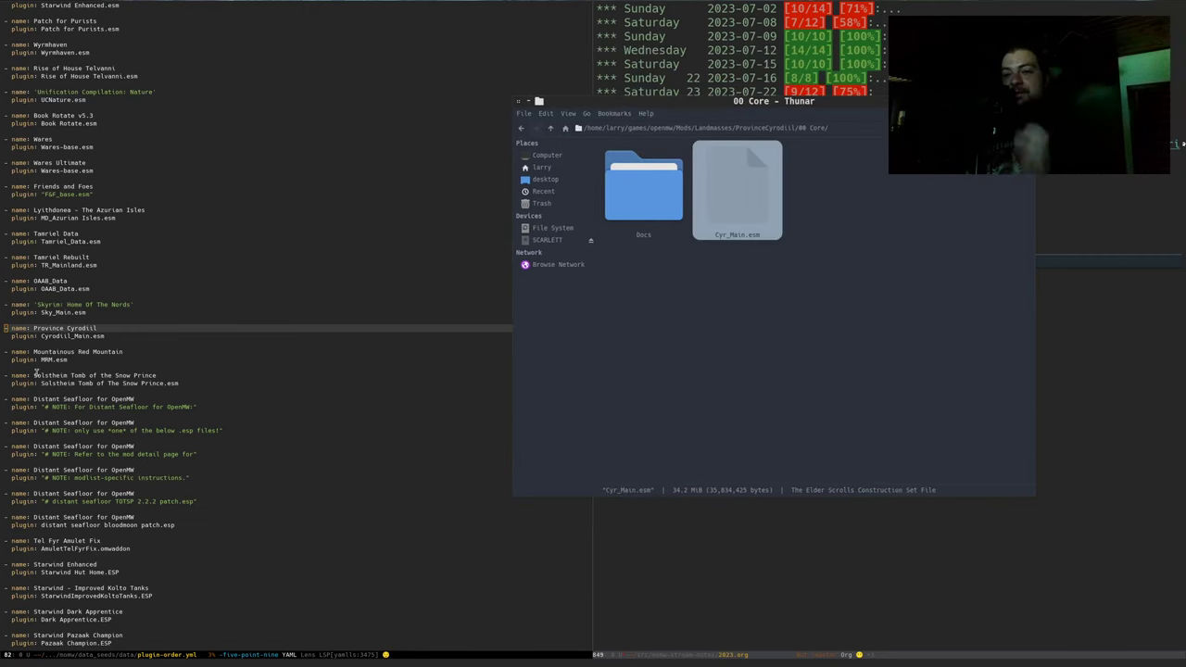
left_click(53, 343)
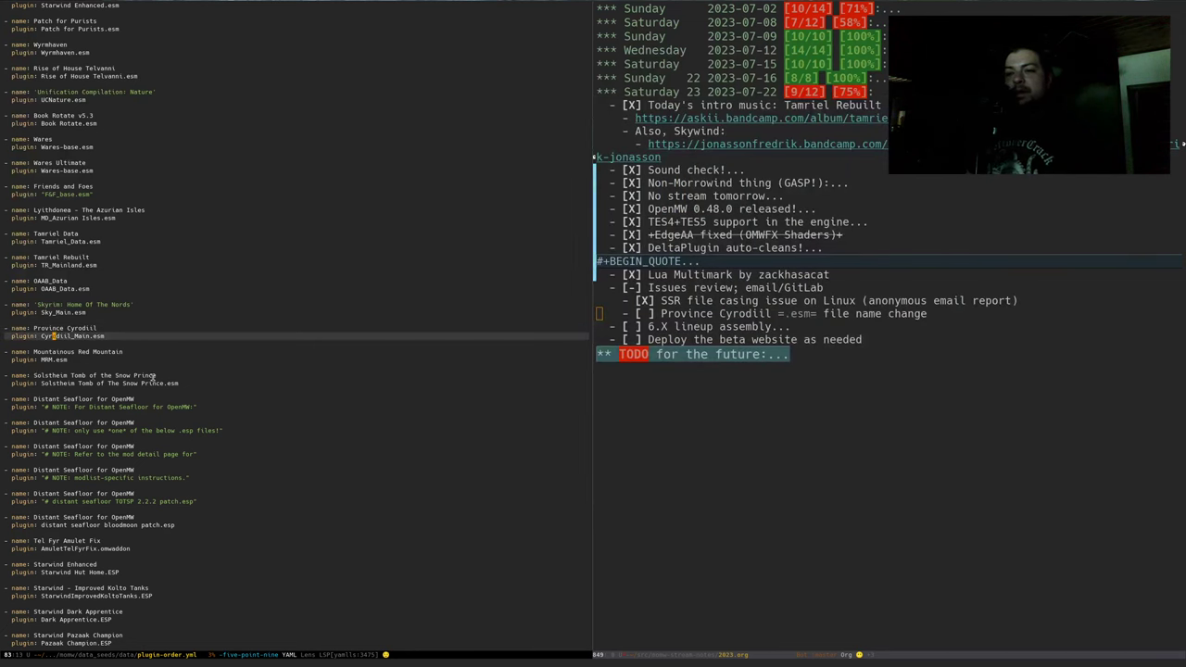
Rename the plugin-order.yml entry to Cyr_Main.esm, save it, and close the 00 Core folder window
key("BackSpace")
key("BackSpace")
key("BackSpace")
key("BackSpace")
key("BackSpace")
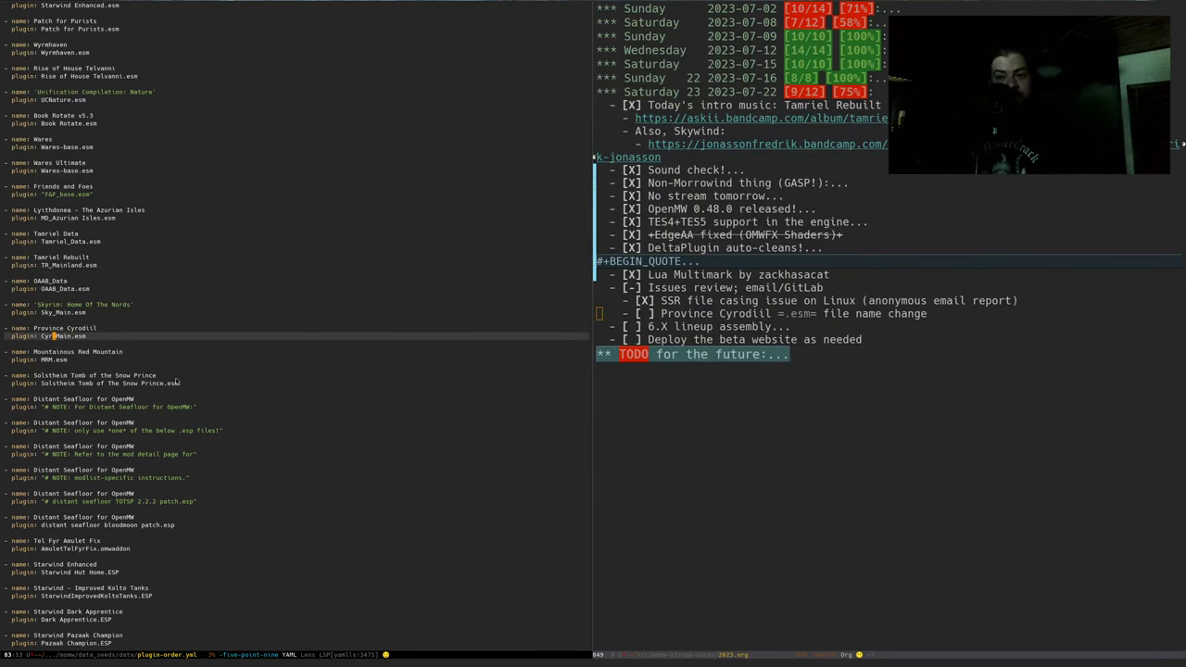
key("ctrl+x")
key("ctrl+s")
key("alt+Tab")
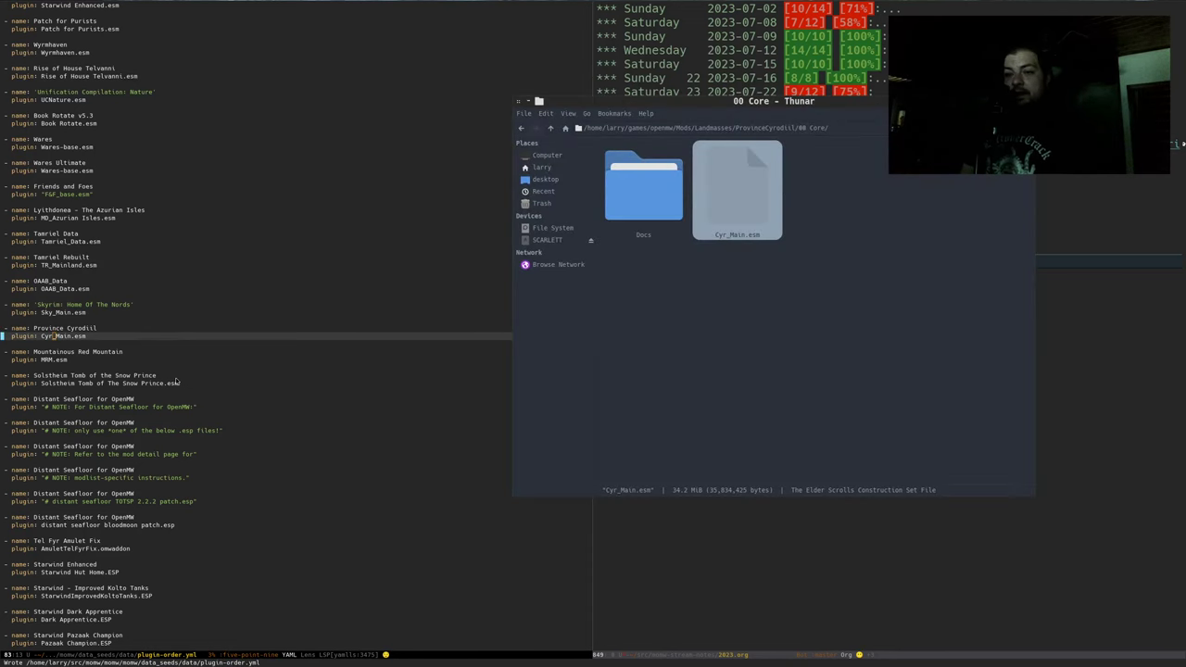
key("ctrl+w")
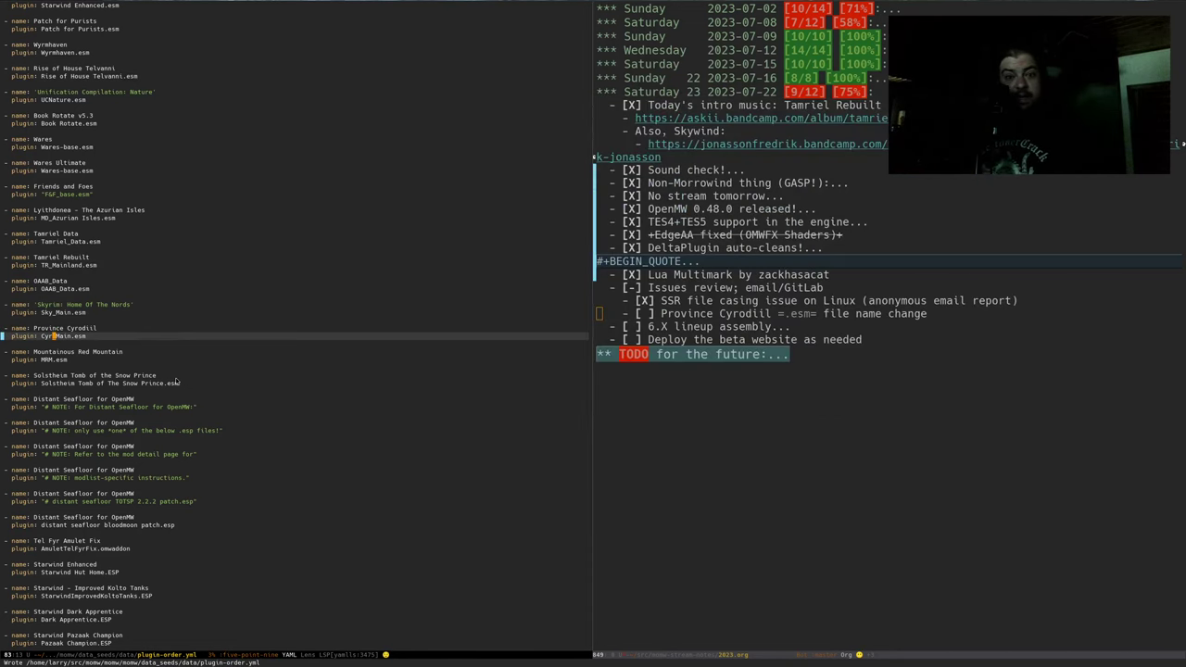
Stage tools.py in Magit and commit it as '0.48 is being released!', entering the GPG passphrase
key("ctrl+x")
key("g")
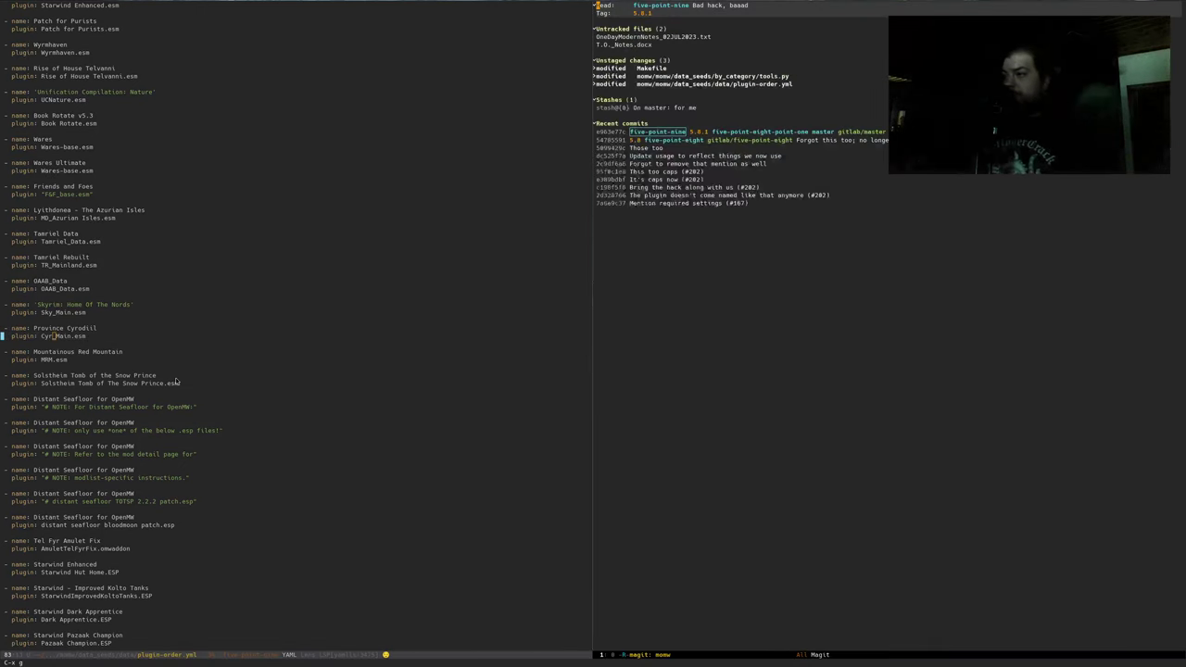
key("Tab")
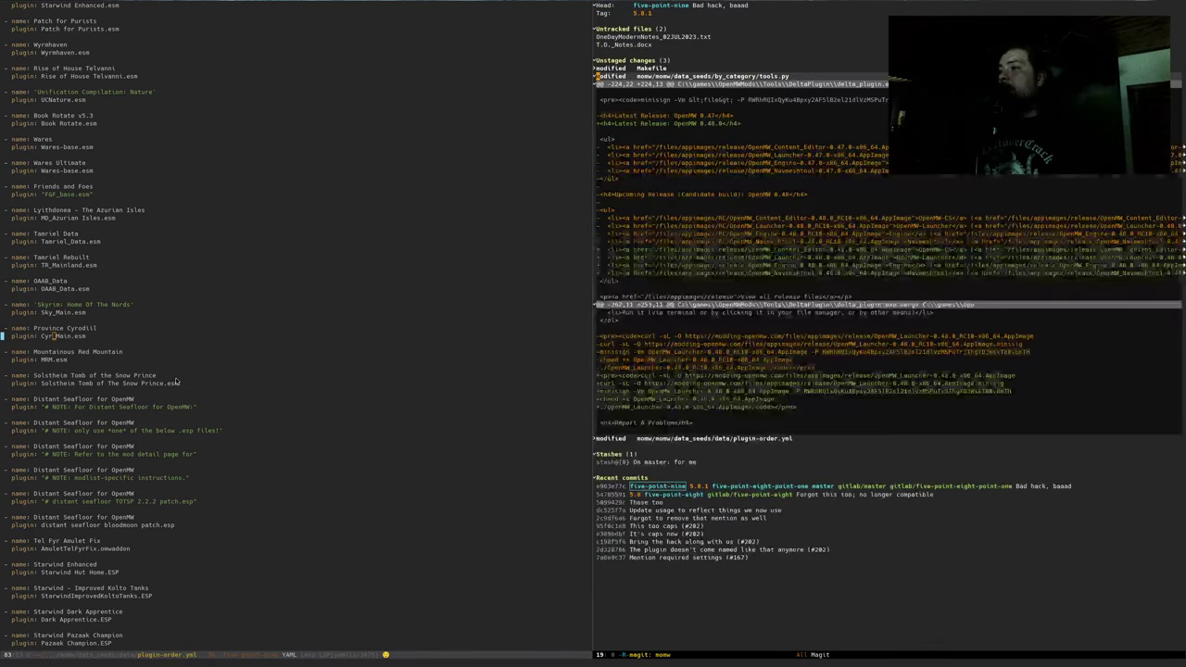
key("Tab")
key("s")
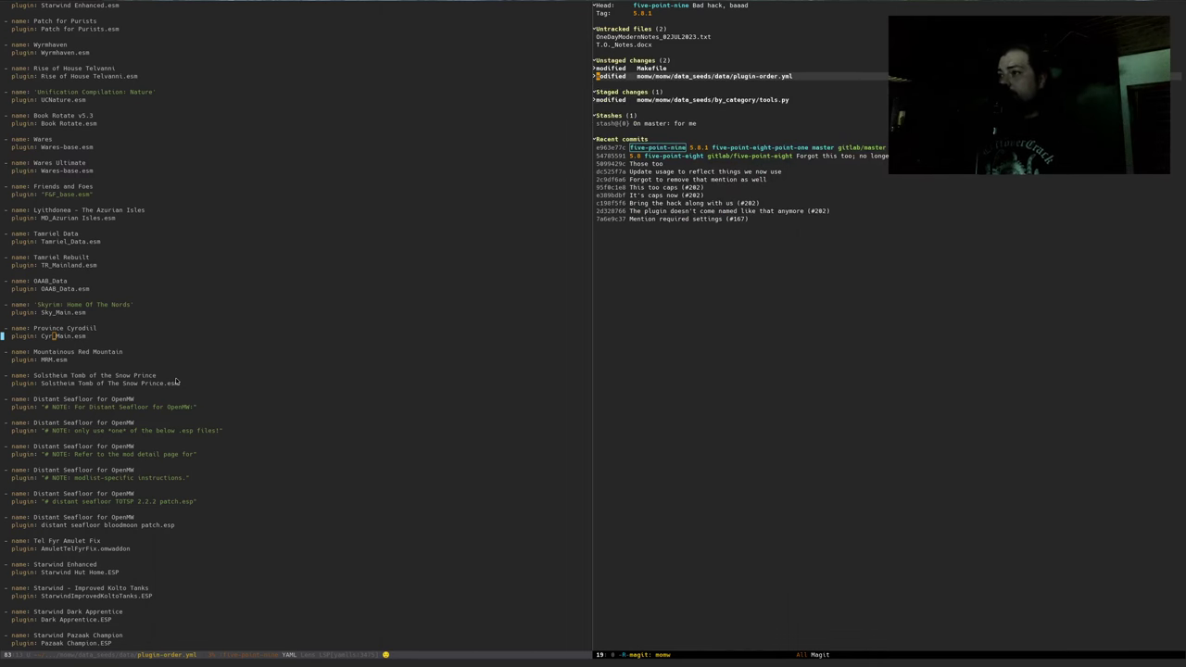
key("c")
key("c")
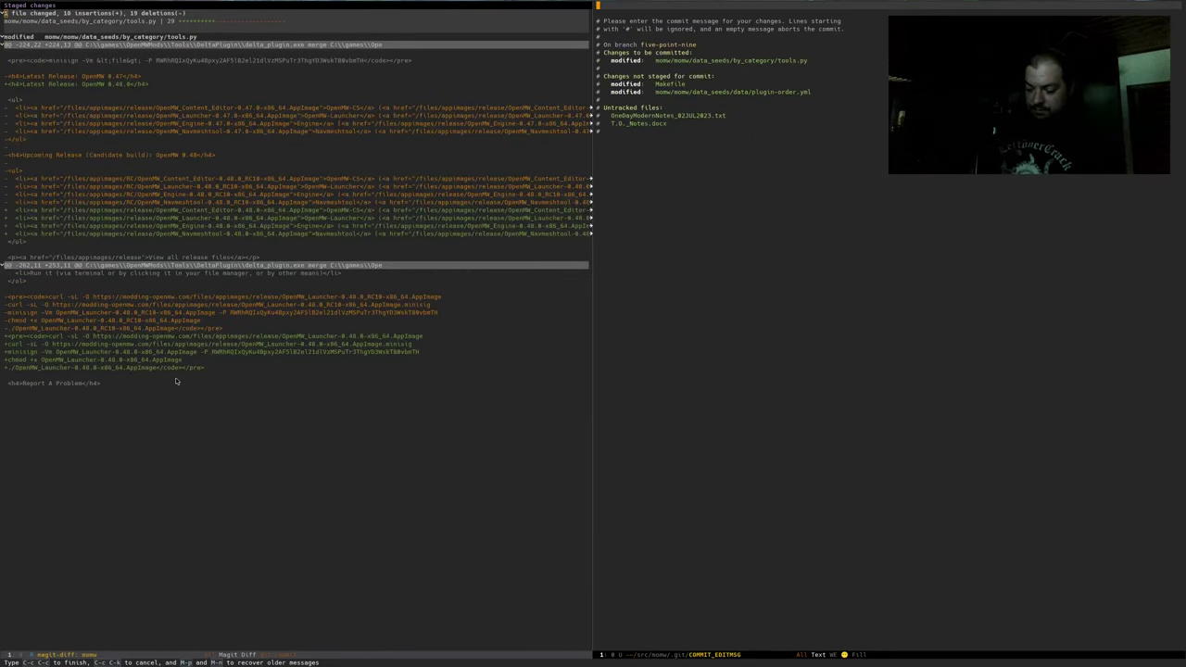
type("0.48 is bei")
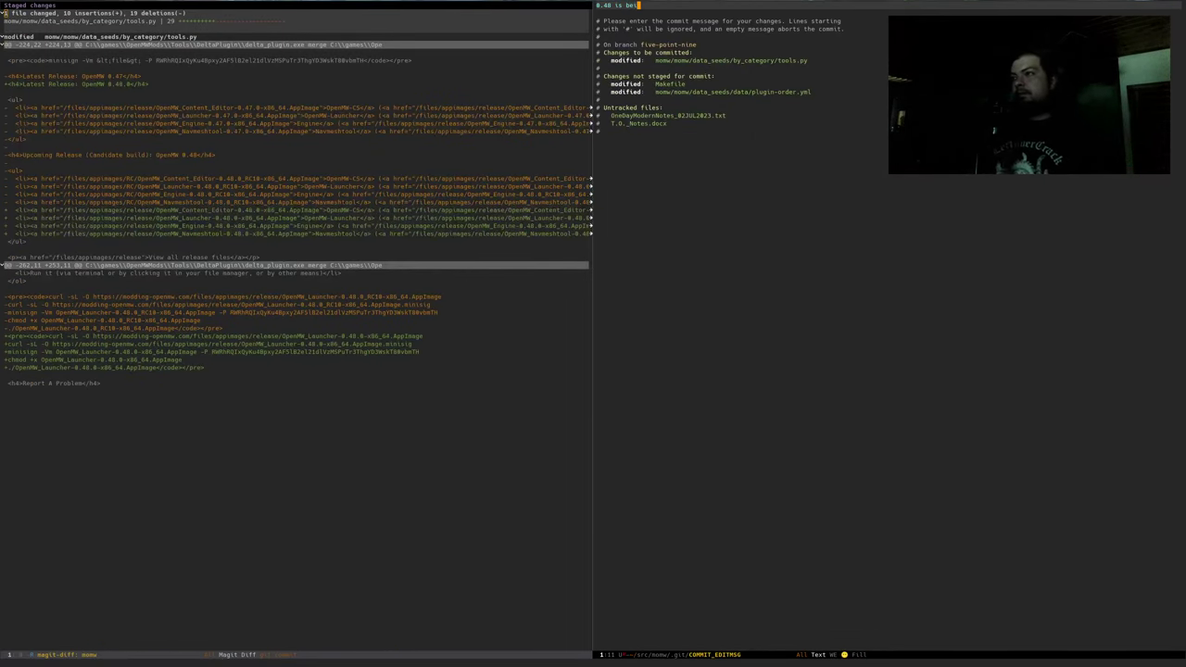
type("ng released")
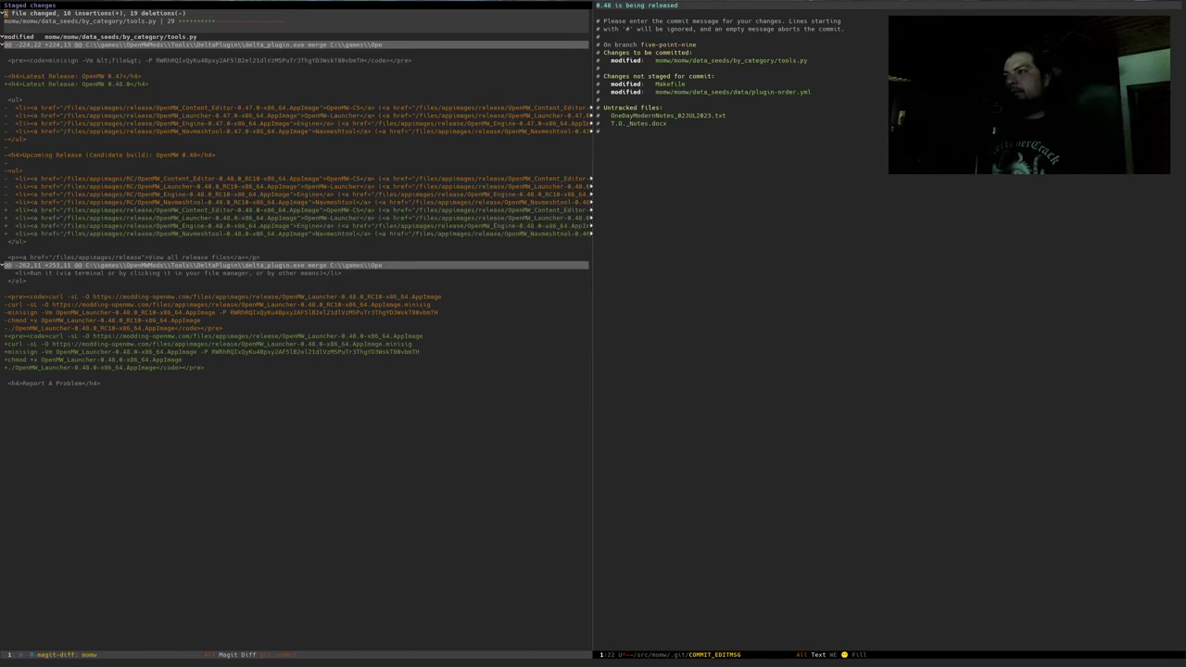
type("!")
key("ctrl+c")
key("ctrl+c")
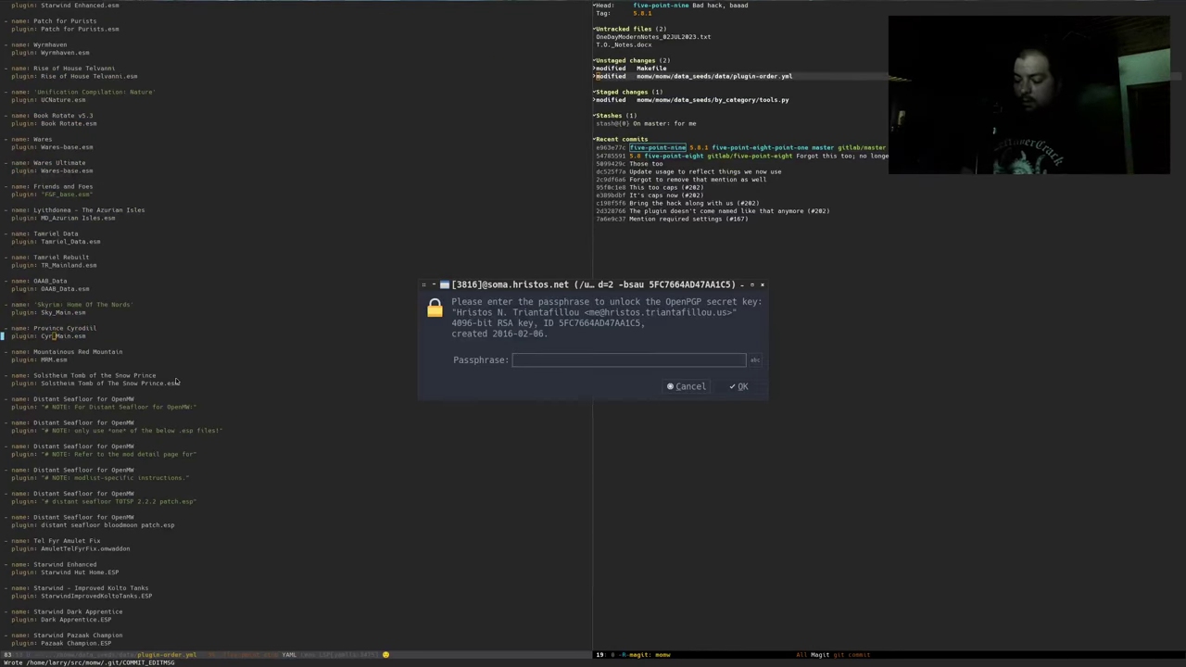
type("*********")
key("Return")
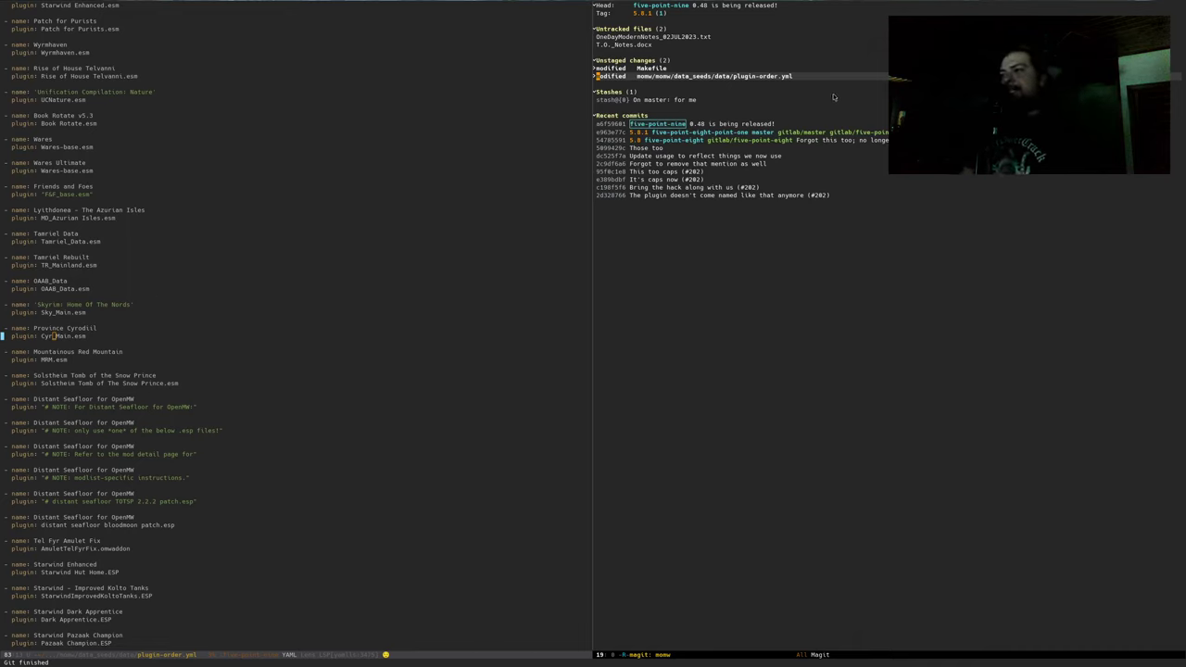
Stage plugin-order.yml and commit it with the message 'It's been renamed'
key("p")
key("n")
key("Tab")
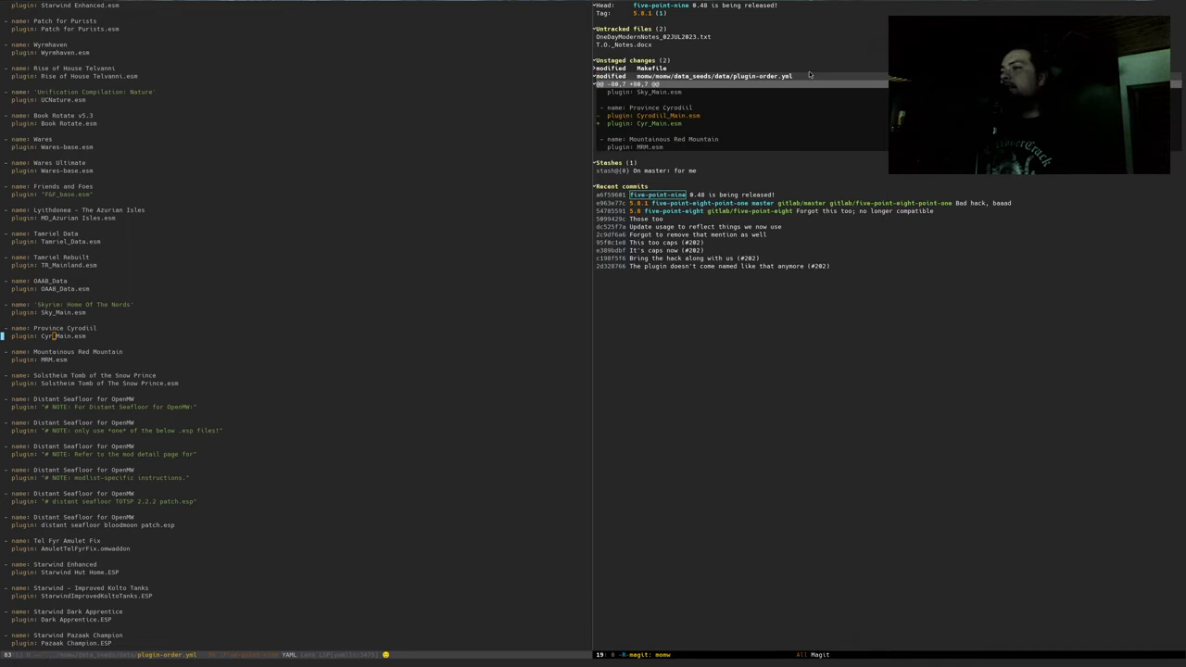
key("s")
type("c")
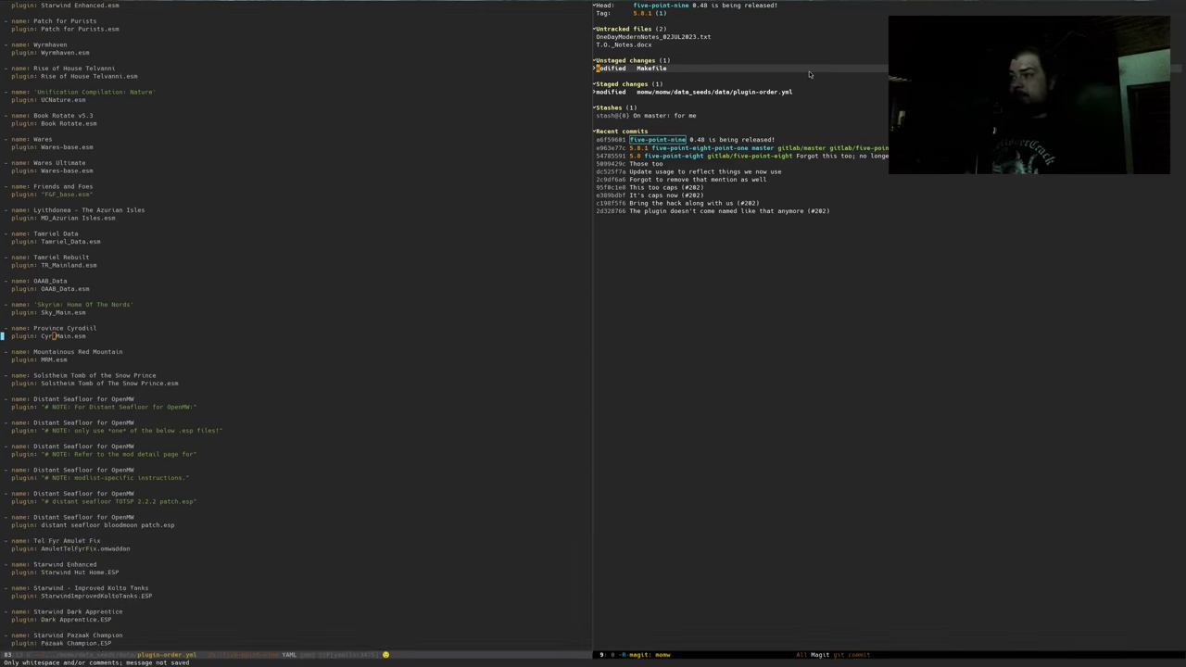
type("cThe mod")
key("BackSpace")
key("BackSpace")
key("BackSpace")
key("BackSpace")
key("BackSpace")
key("BackSpace")
key("BackSpace")
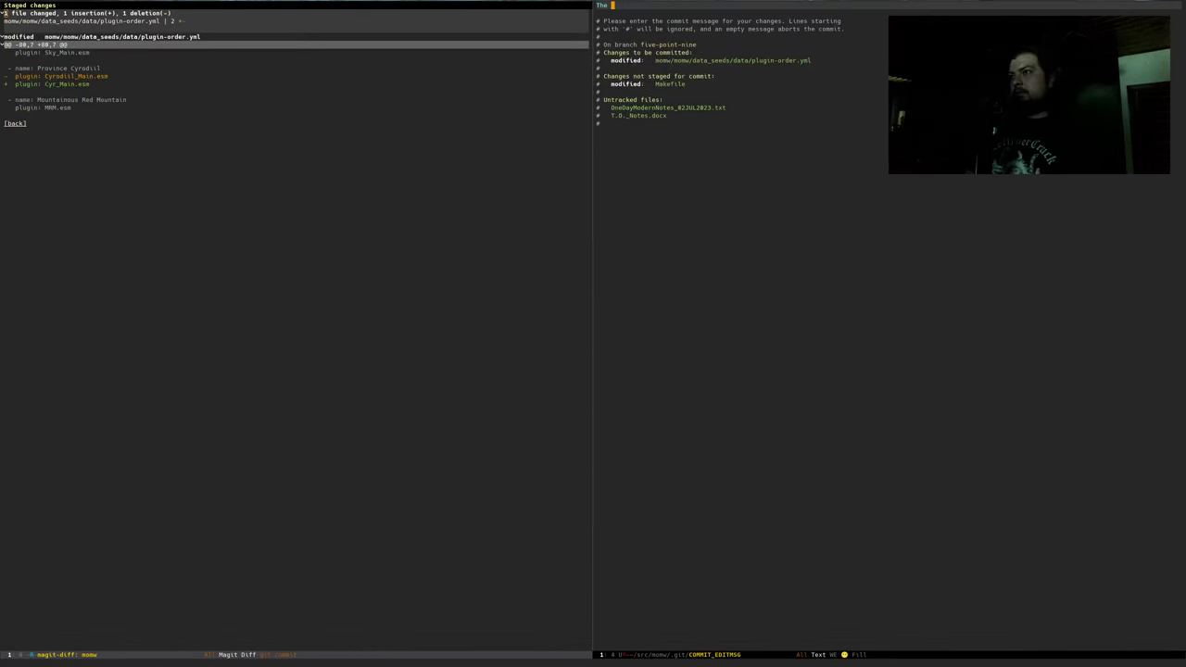
type("It's been renamed")
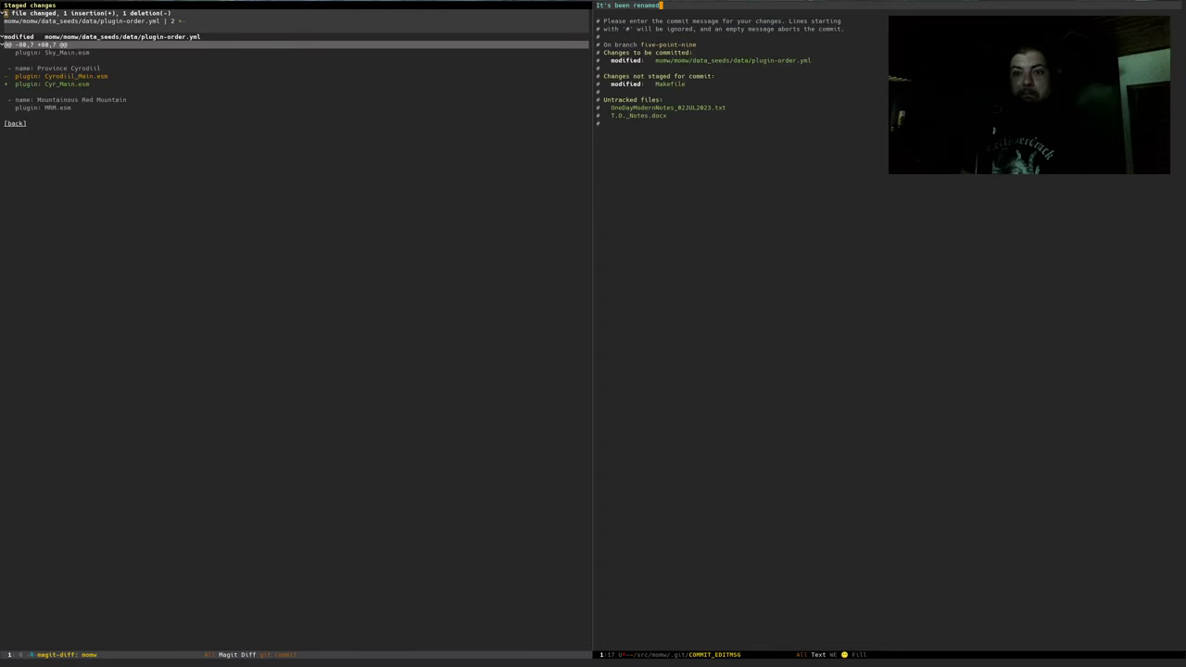
key("ctrl+c")
key("ctrl+c")
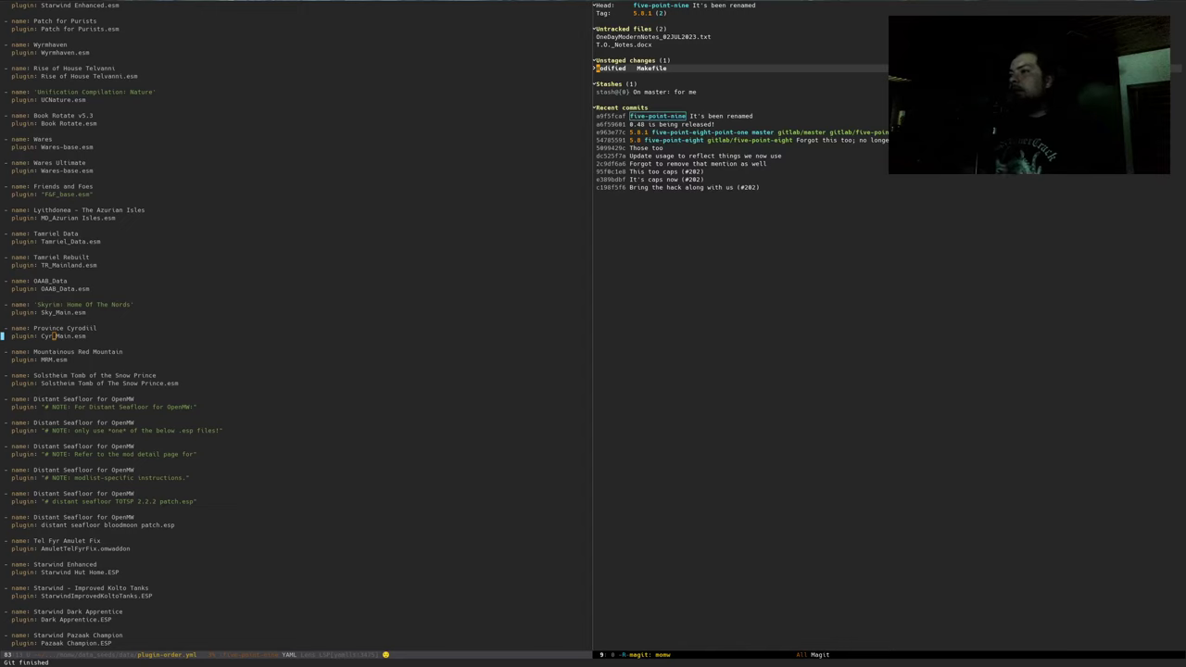
Push the branch with gitlab/five-point-nine set as its upstream
key("P")
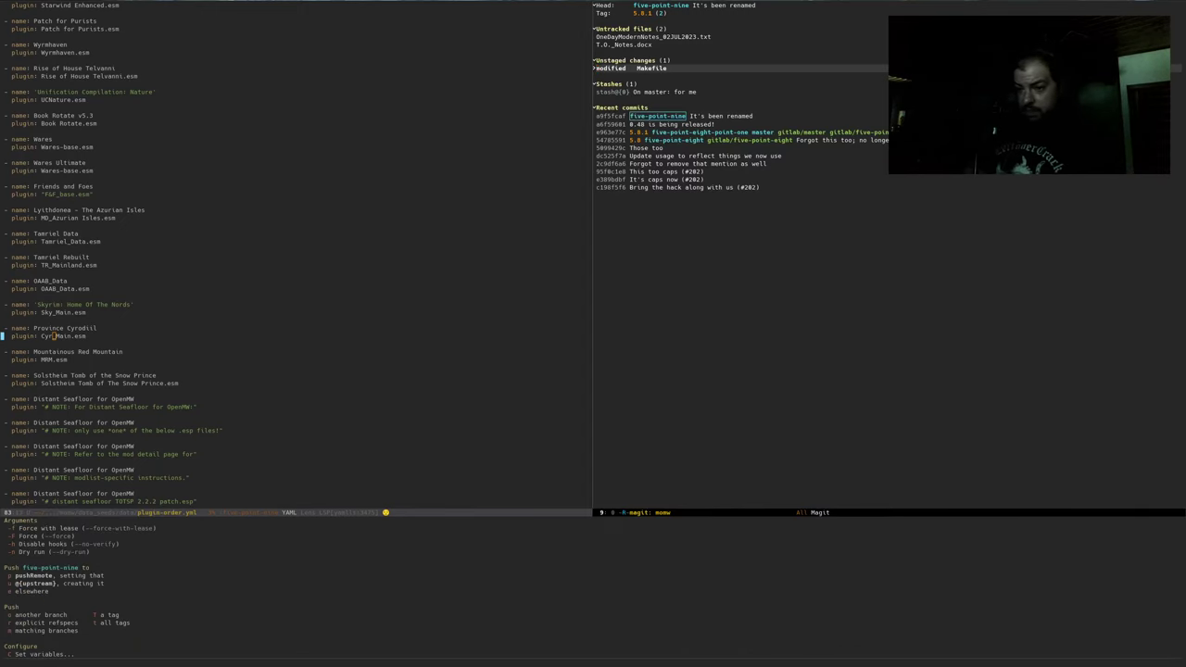
key("u")
key("Return")
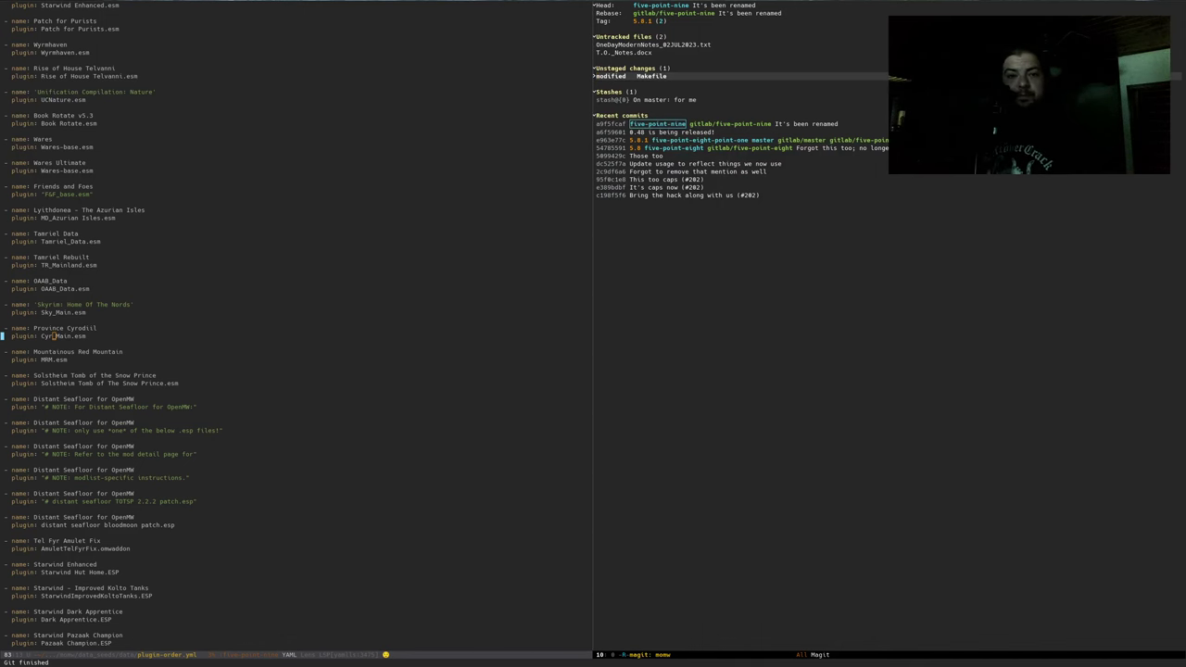
key("alt+Tab")
Go through the Modding-OpenMW group's project list to the Modding-OpenMW.com project page
left_click(260, 43)
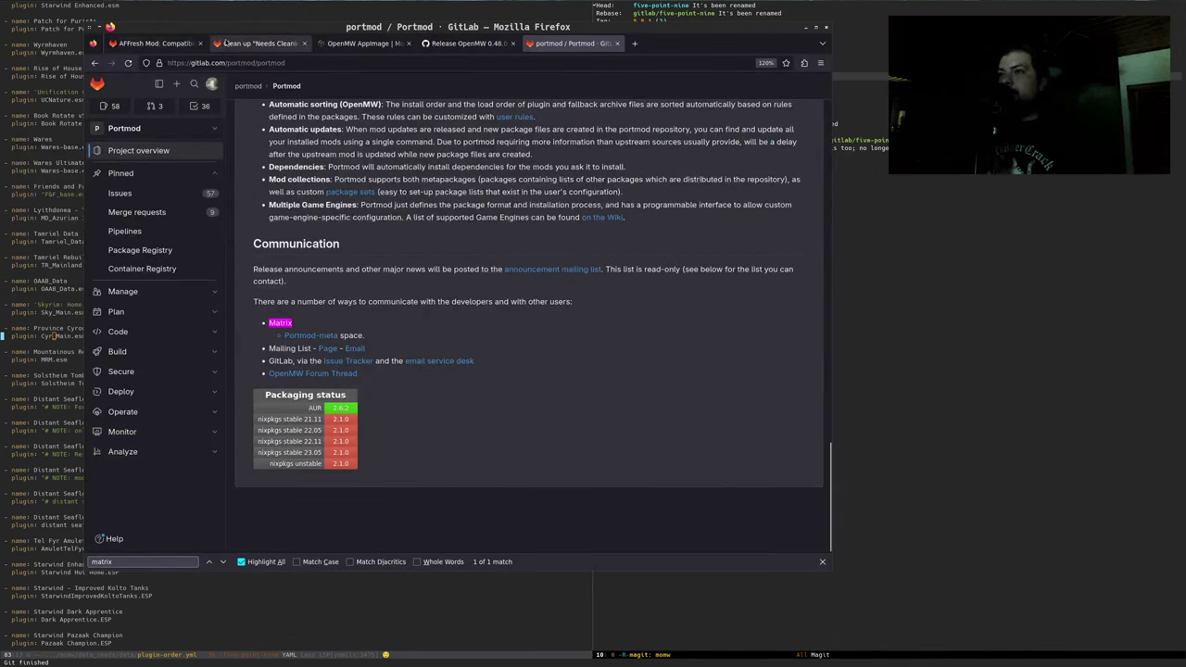
middle_click(356, 87)
left_click(361, 44)
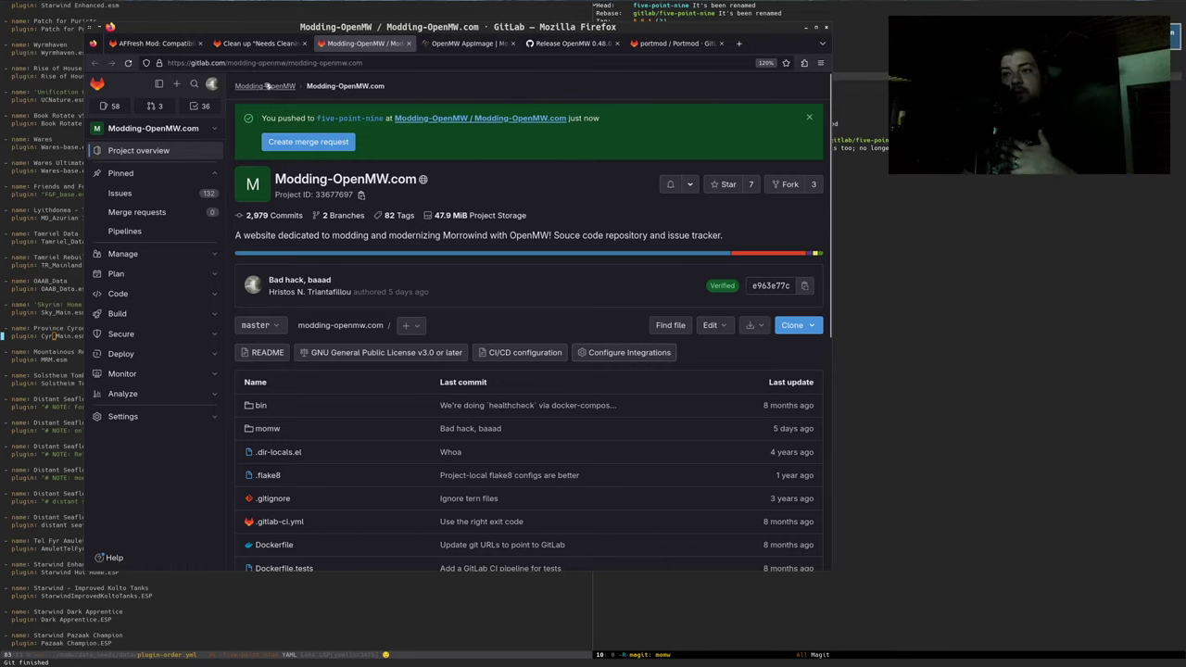
left_click(265, 86)
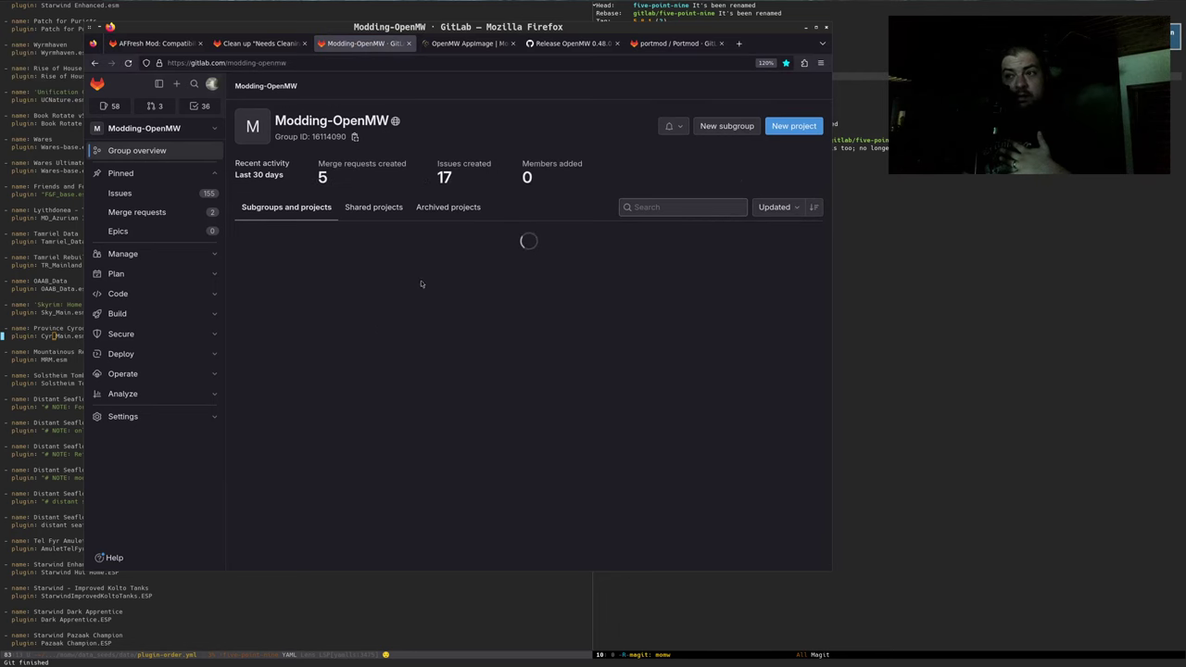
scroll(352, 318, "down", 5)
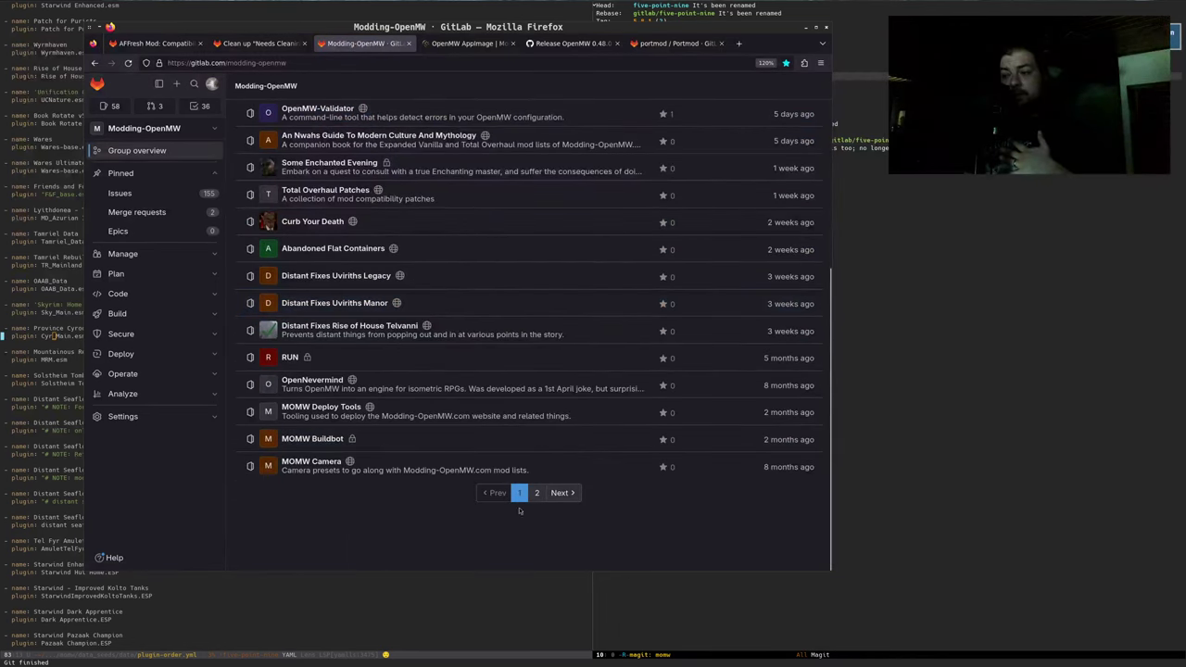
left_click(536, 492)
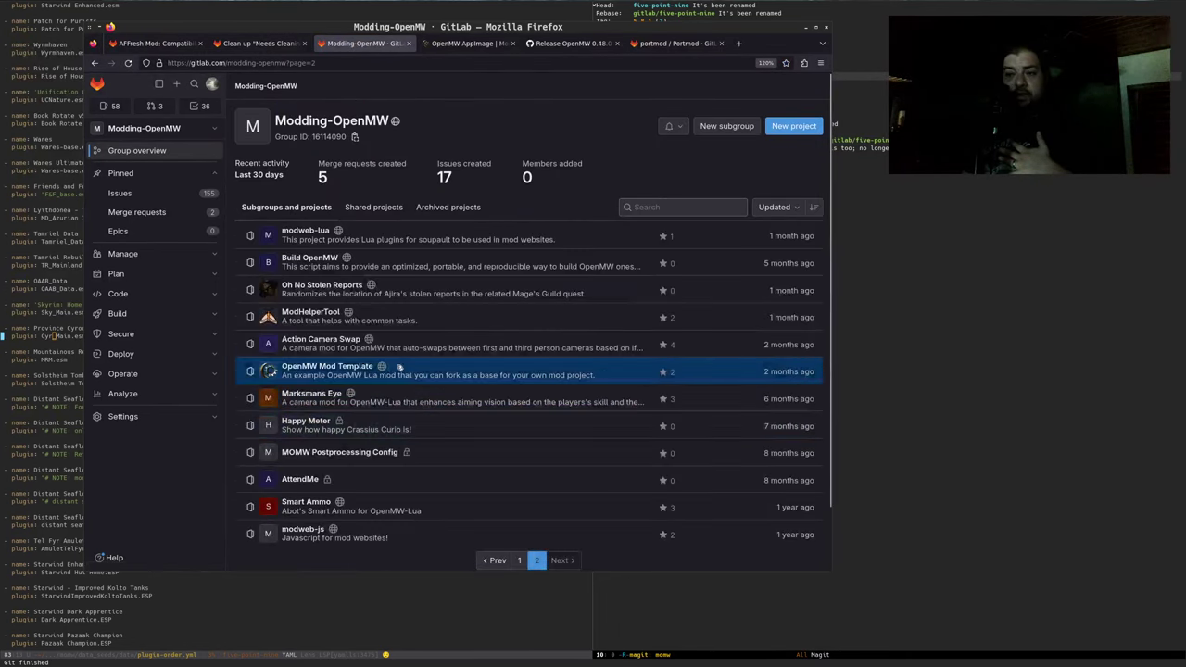
scroll(427, 370, "down", 2)
scroll(426, 315, "up", 2)
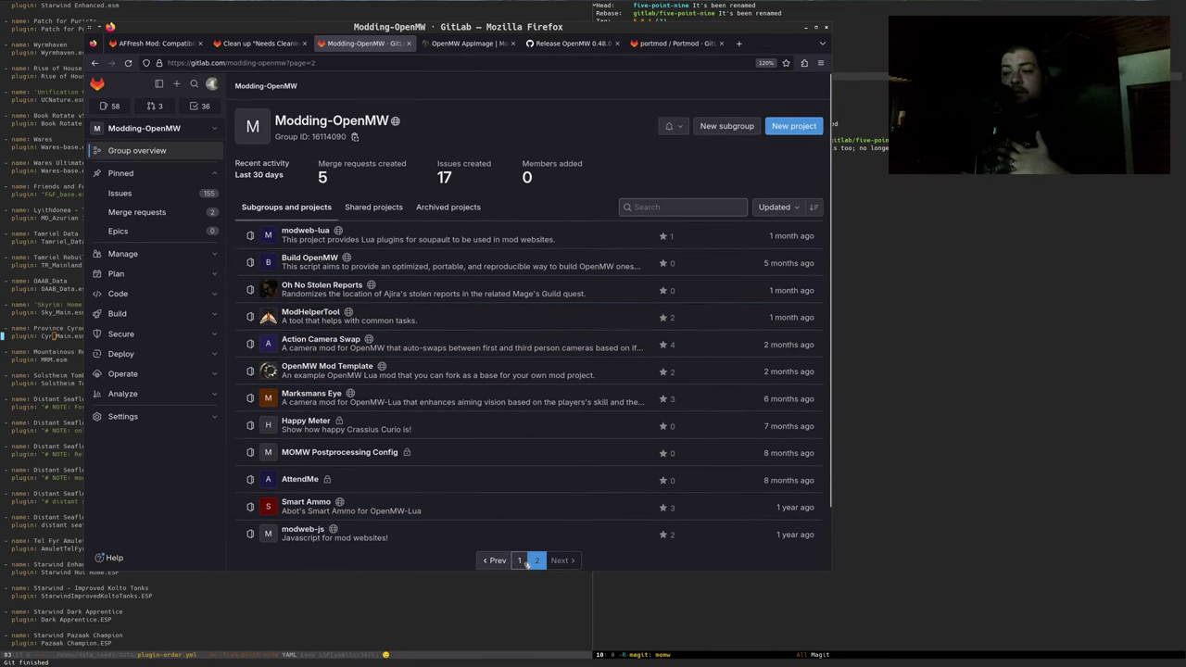
left_click(519, 560)
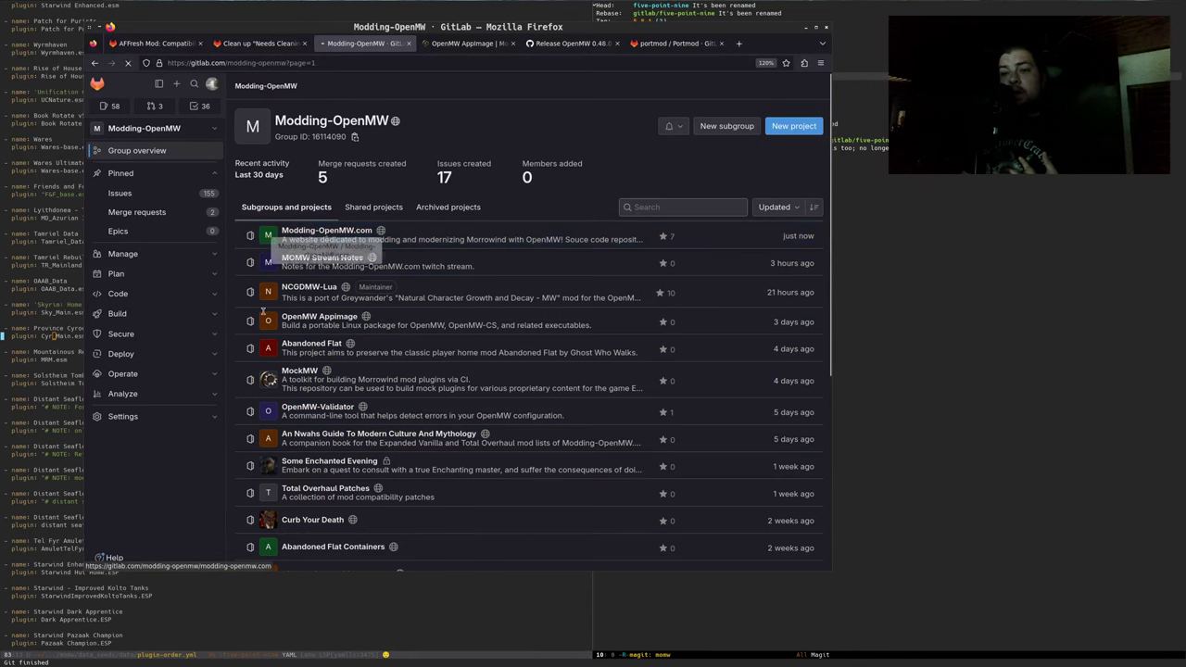
left_click(328, 232)
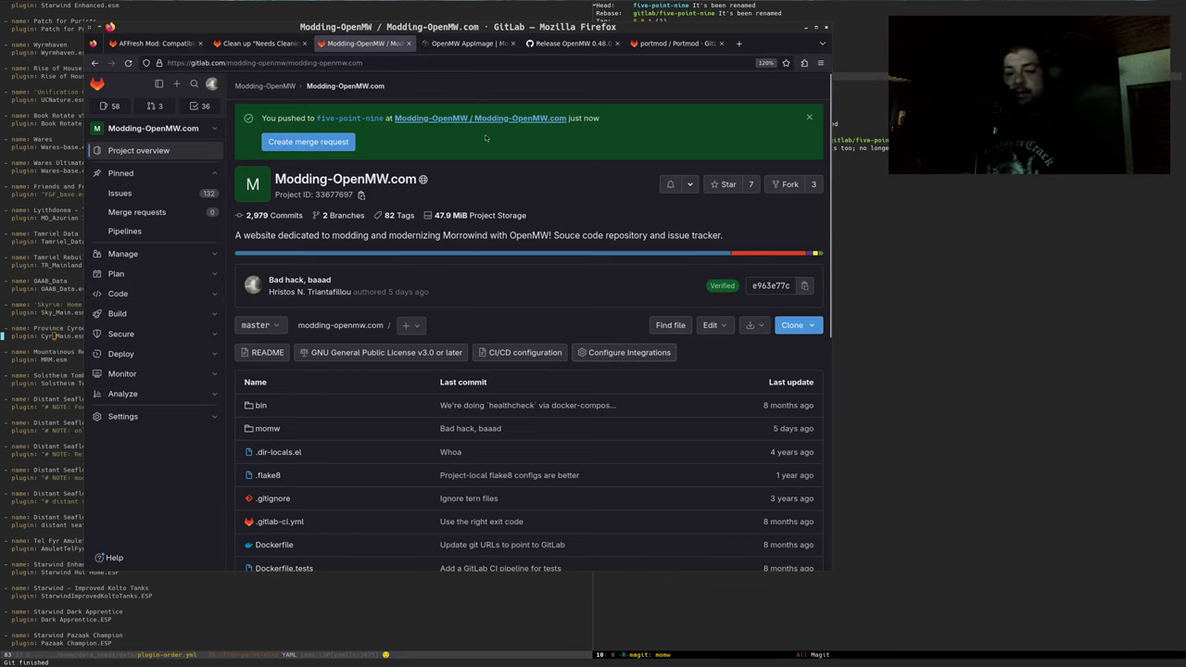
Start a merge request for five-point-nine titled 'Point release: 5.9'
left_click(334, 142)
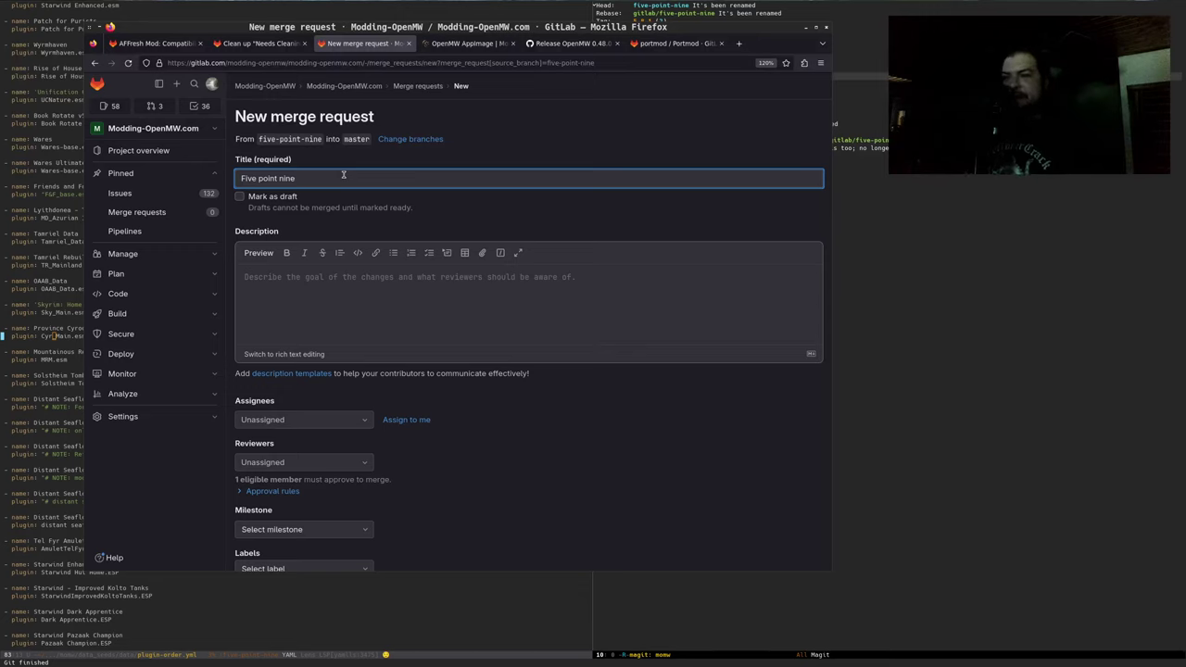
key("ctrl+a")
type("Po")
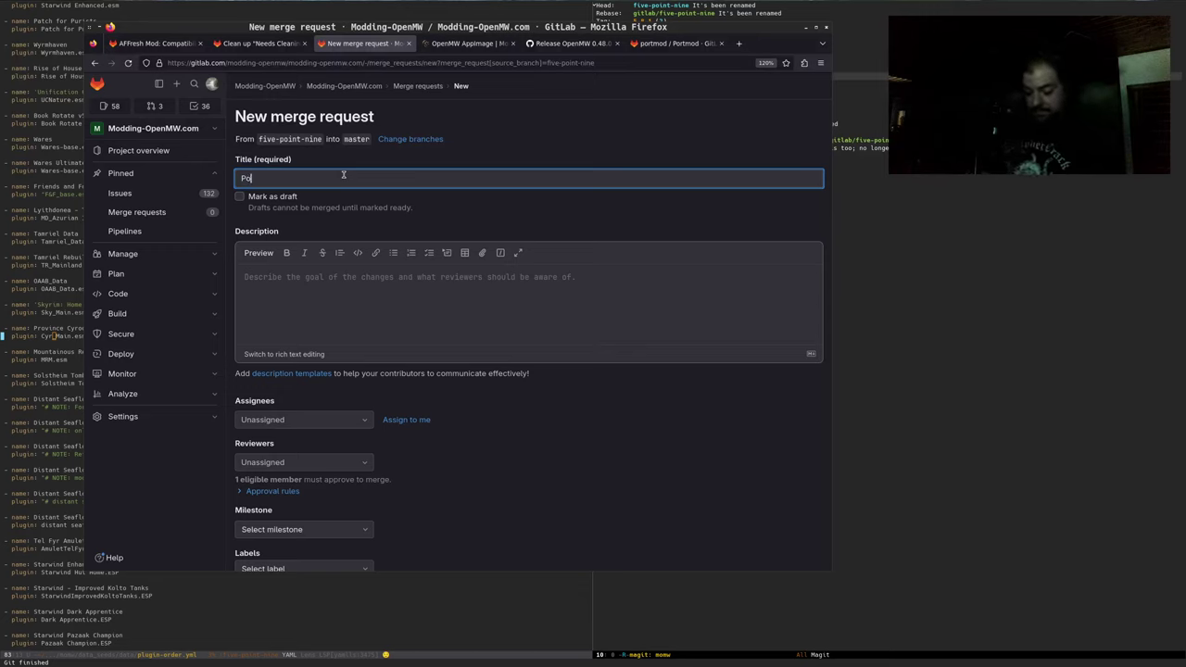
type("int release: ")
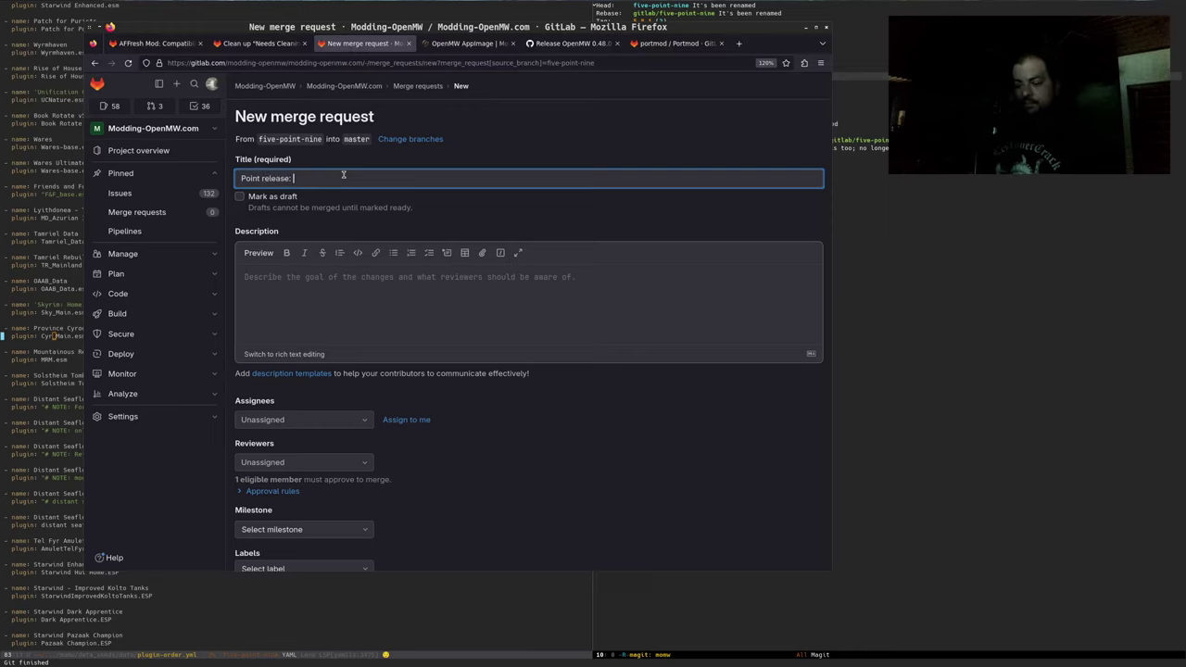
type("5.9")
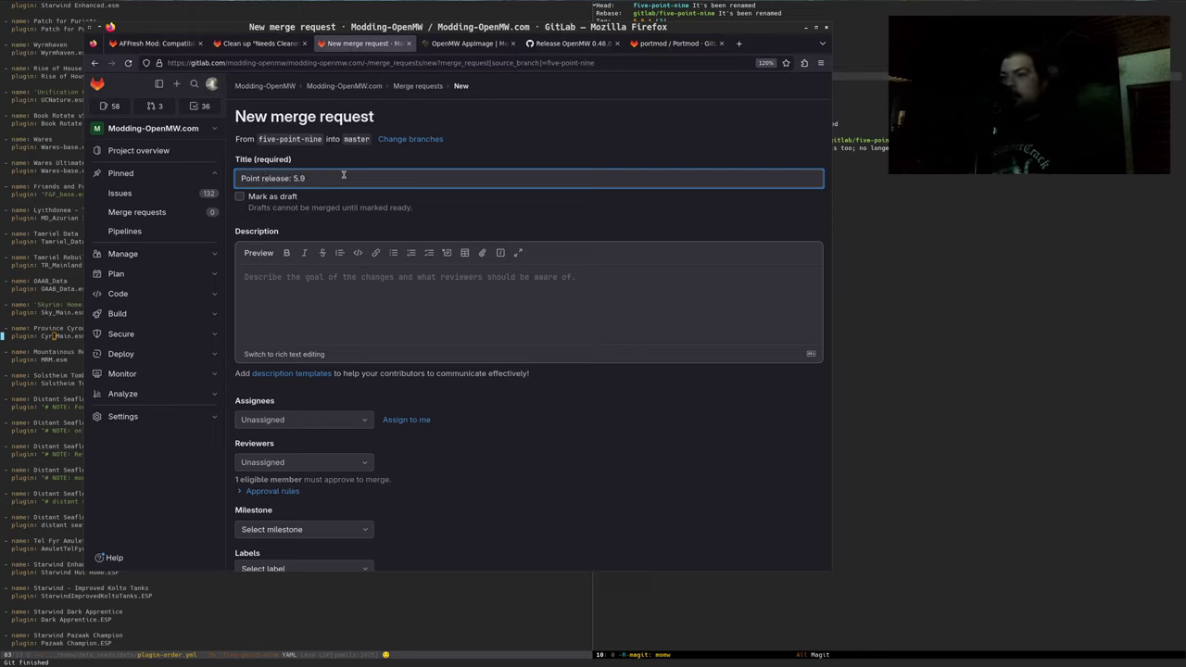
left_click(414, 309)
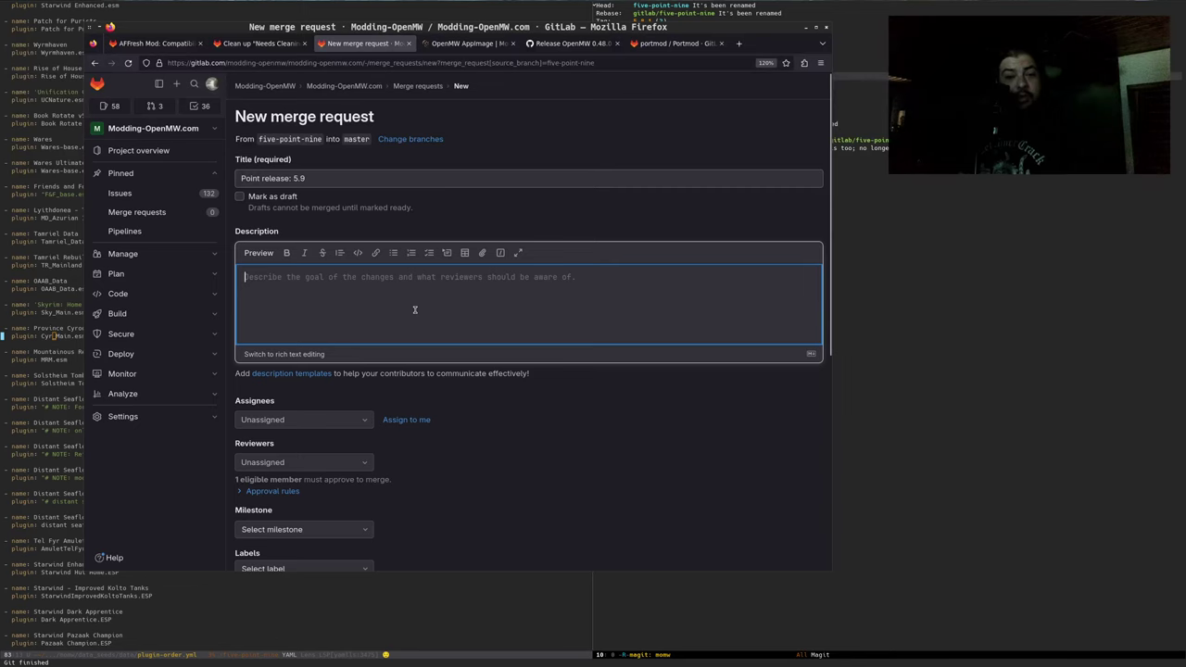
Assign the merge request to yourself, add two reviewers, and create it
left_click(408, 419)
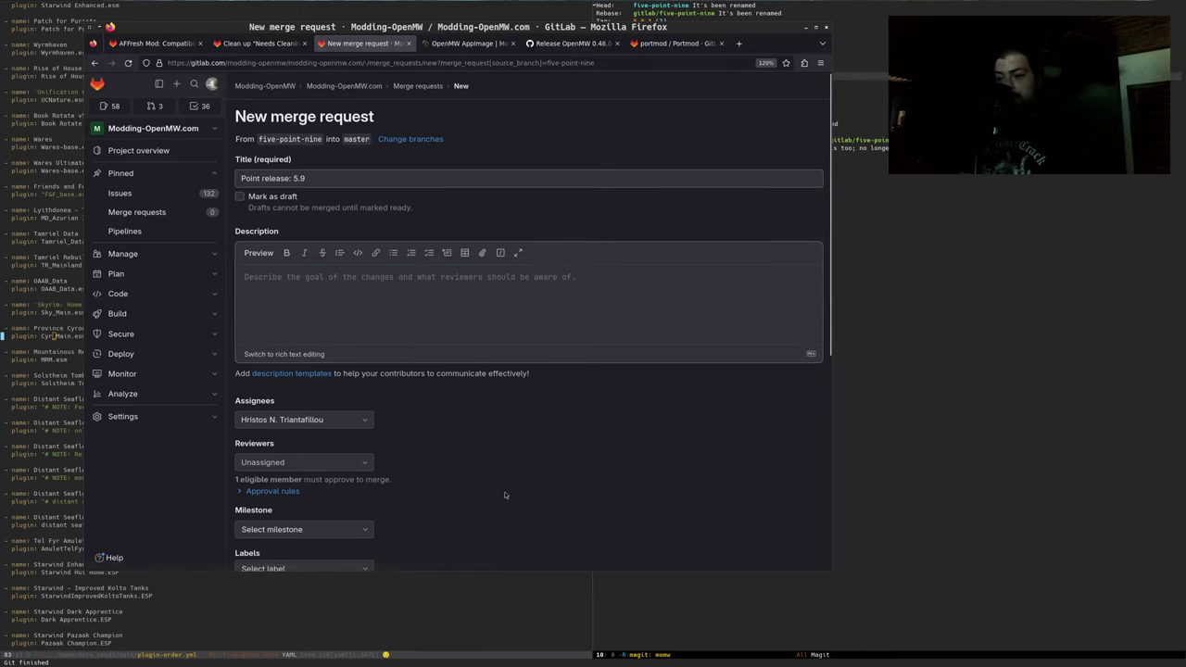
scroll(356, 337, "down", 3)
left_click(356, 338)
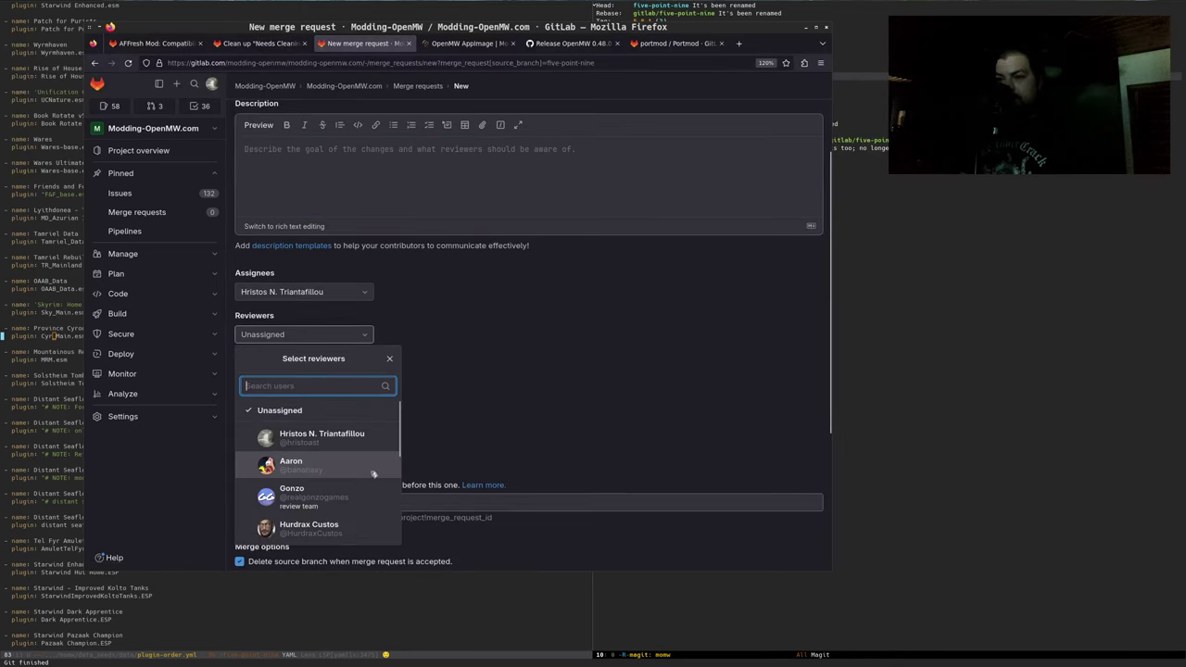
left_click(351, 495)
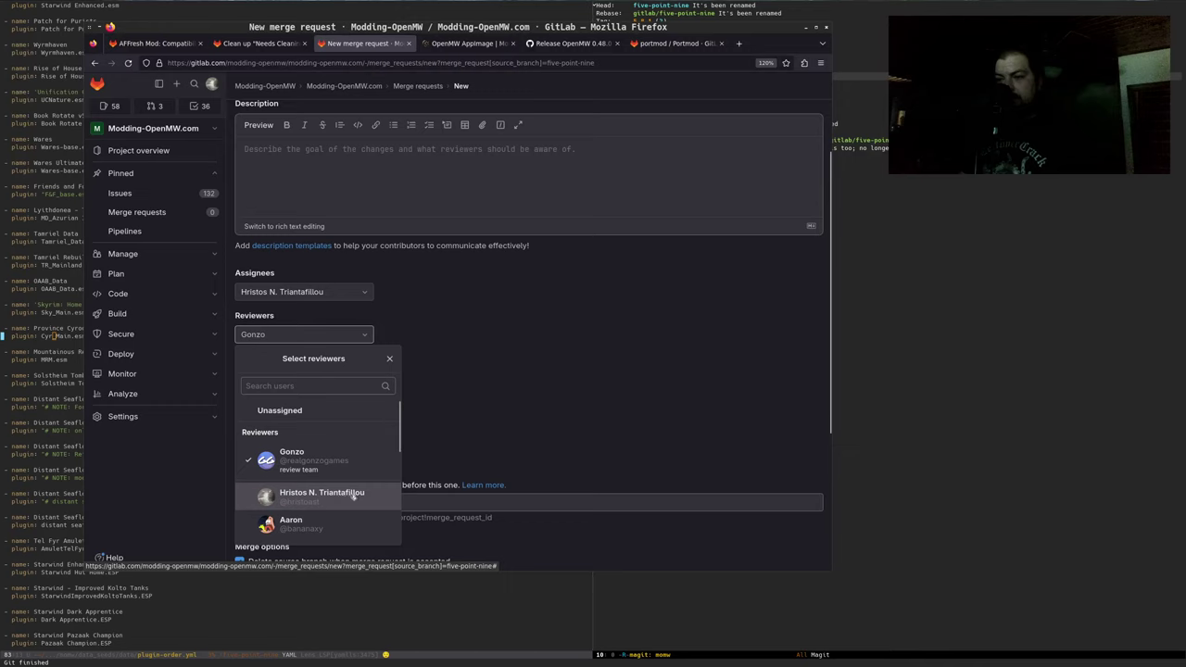
left_click(463, 445)
left_click(303, 335)
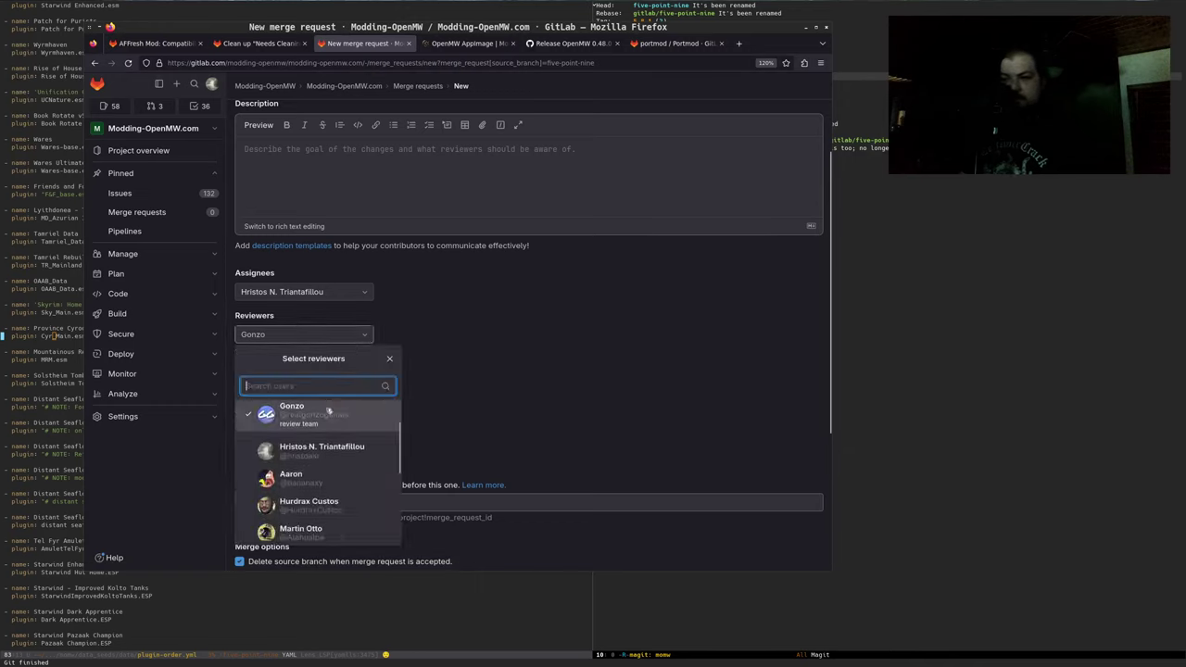
scroll(326, 435, "down", 1)
left_click(330, 468)
left_click(653, 365)
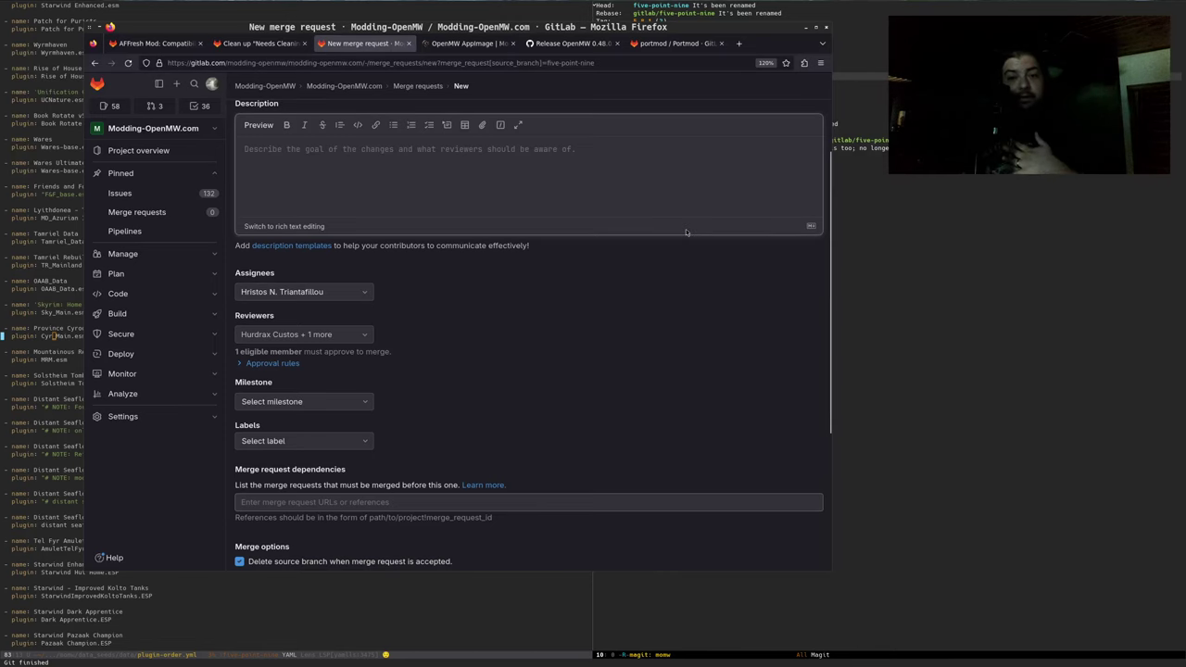
scroll(571, 348, "down", 5)
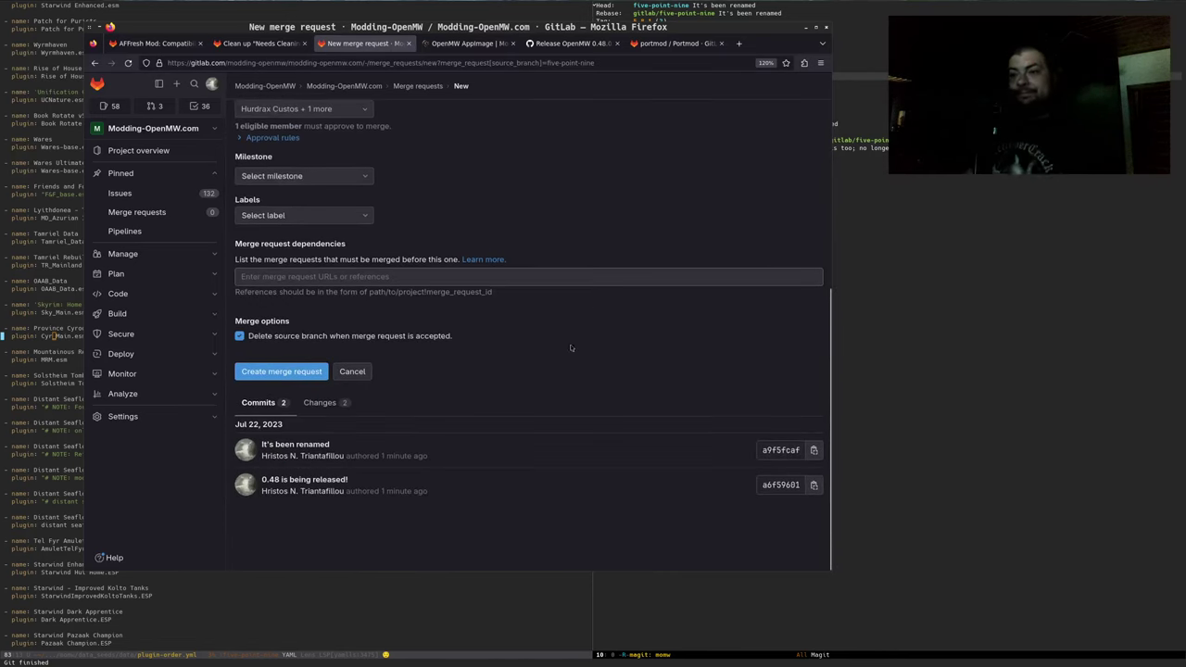
left_click(283, 373)
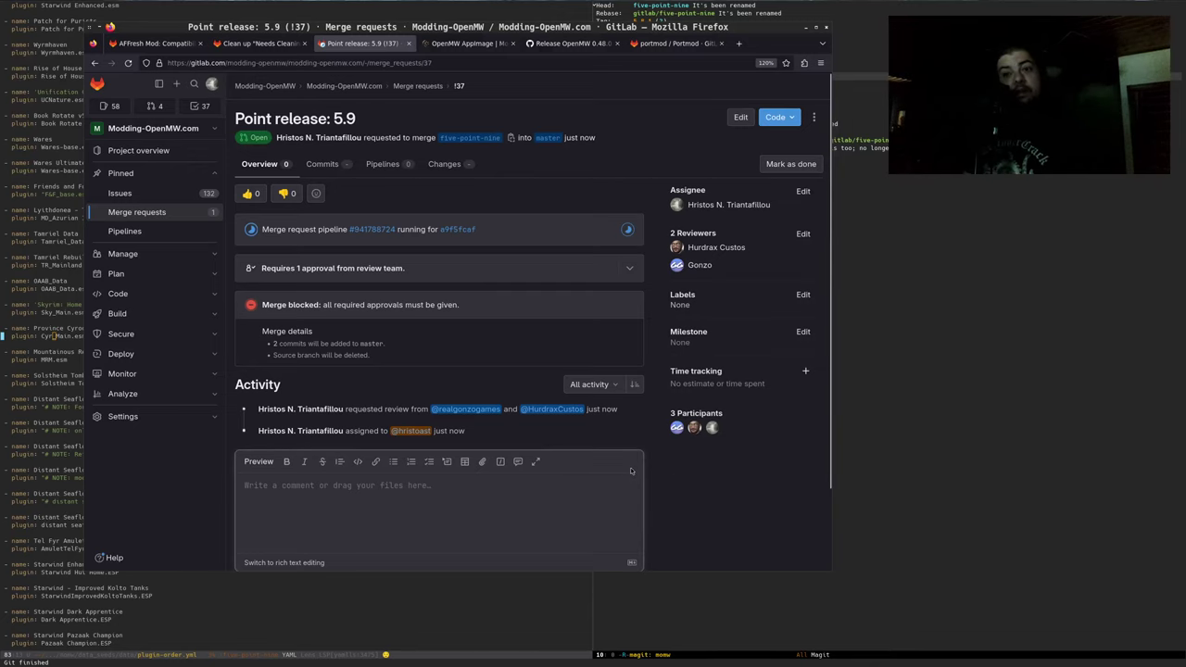
Tick the Province Cyrodiil file name change in 2023.org, bringing the day to 10/12, and save
left_click(955, 275)
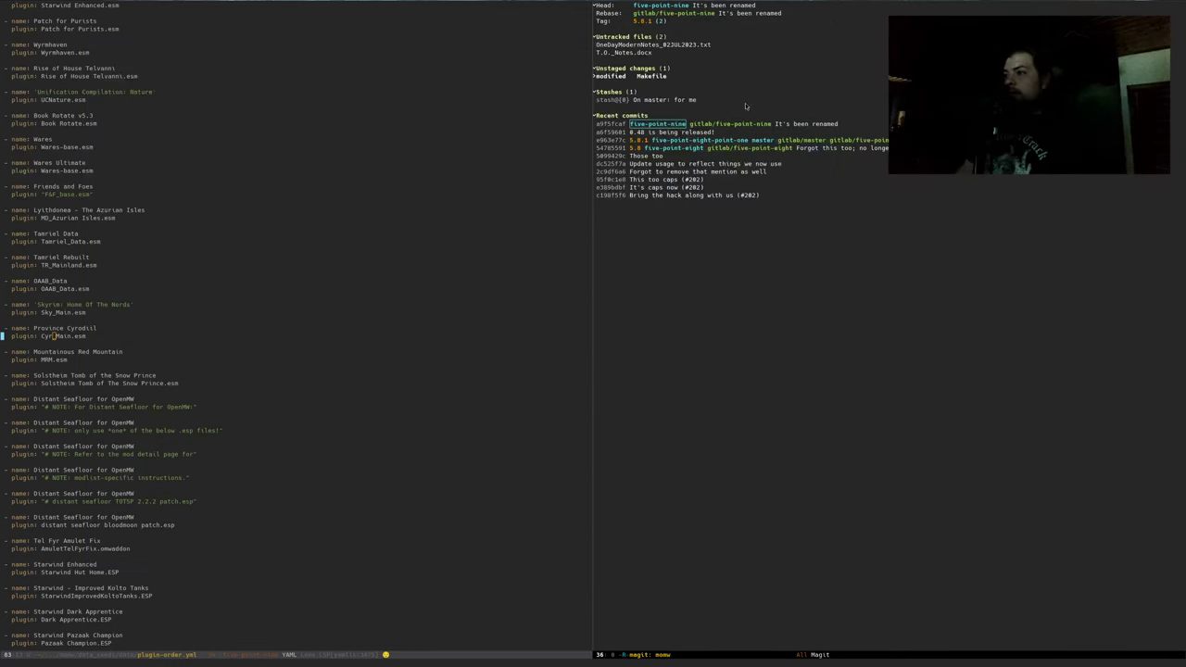
key("q")
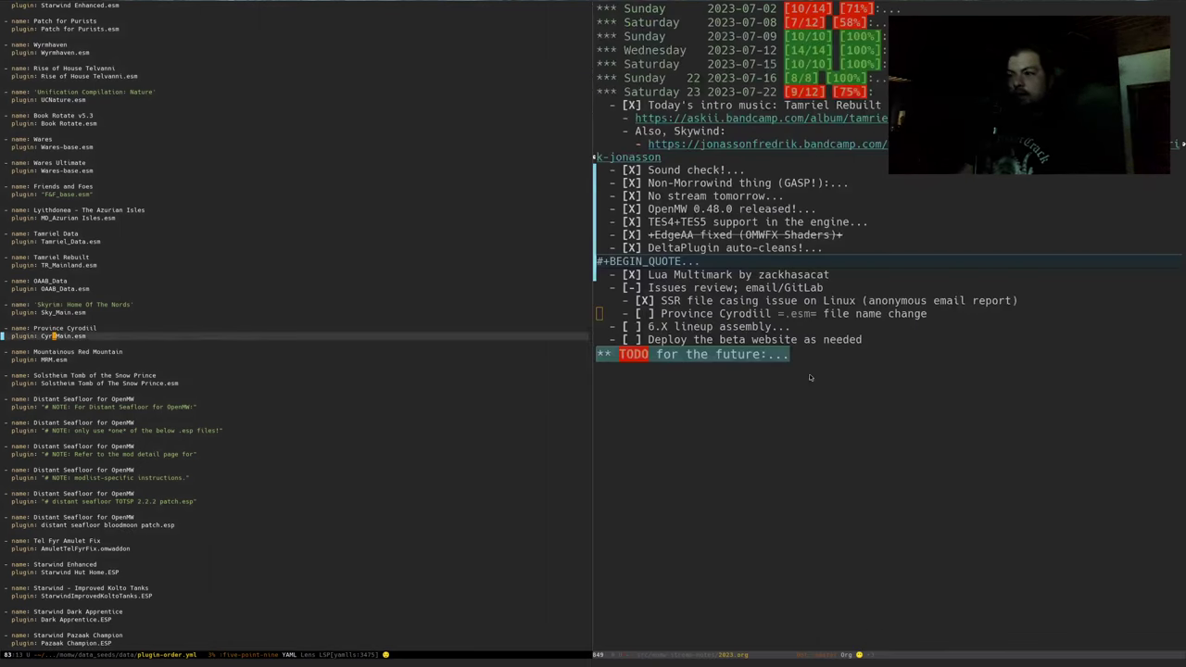
key("ctrl+x")
key("o")
key("Up")
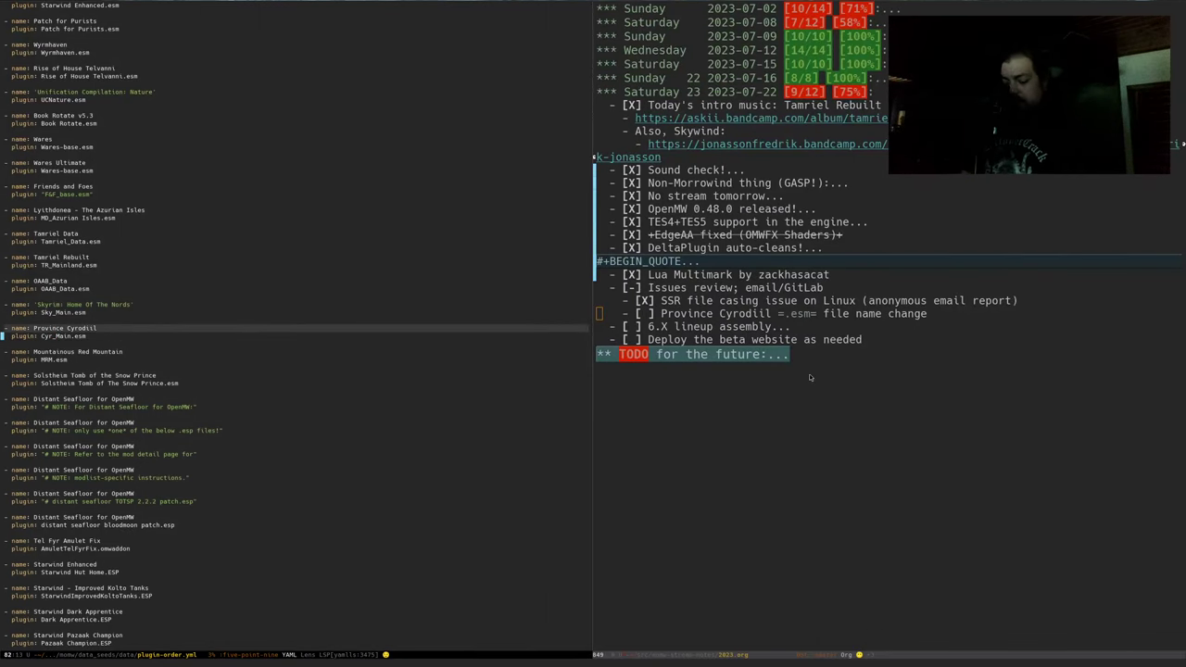
key("ctrl+x")
key("o")
key("ctrl+c")
key("ctrl+c")
key("ctrl+x")
key("ctrl+s")
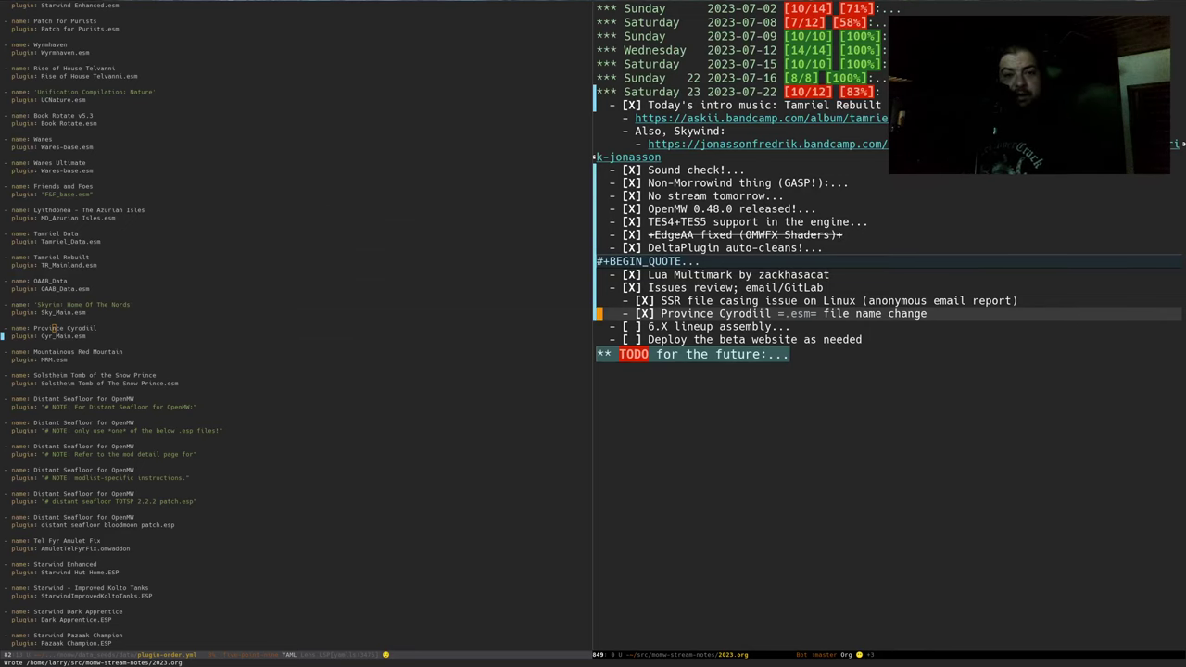
key("alt+Tab")
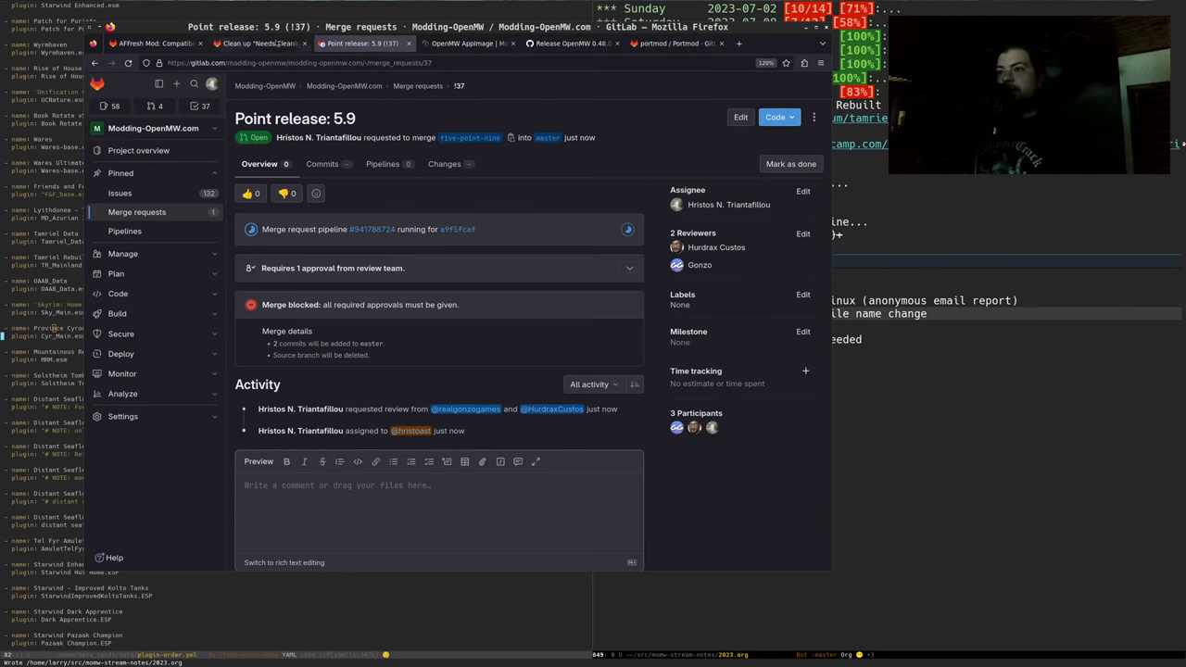
Download cleaning_issues.txt from issue #226 and open the file manager at the home folder
left_click(249, 47)
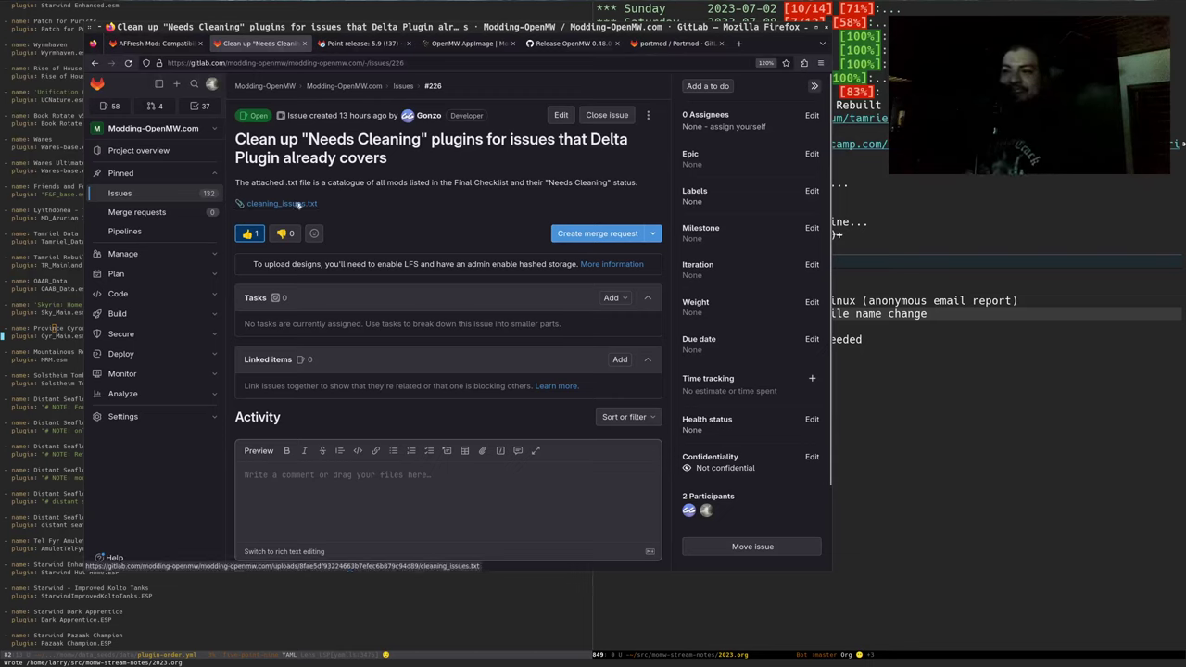
left_click(300, 205)
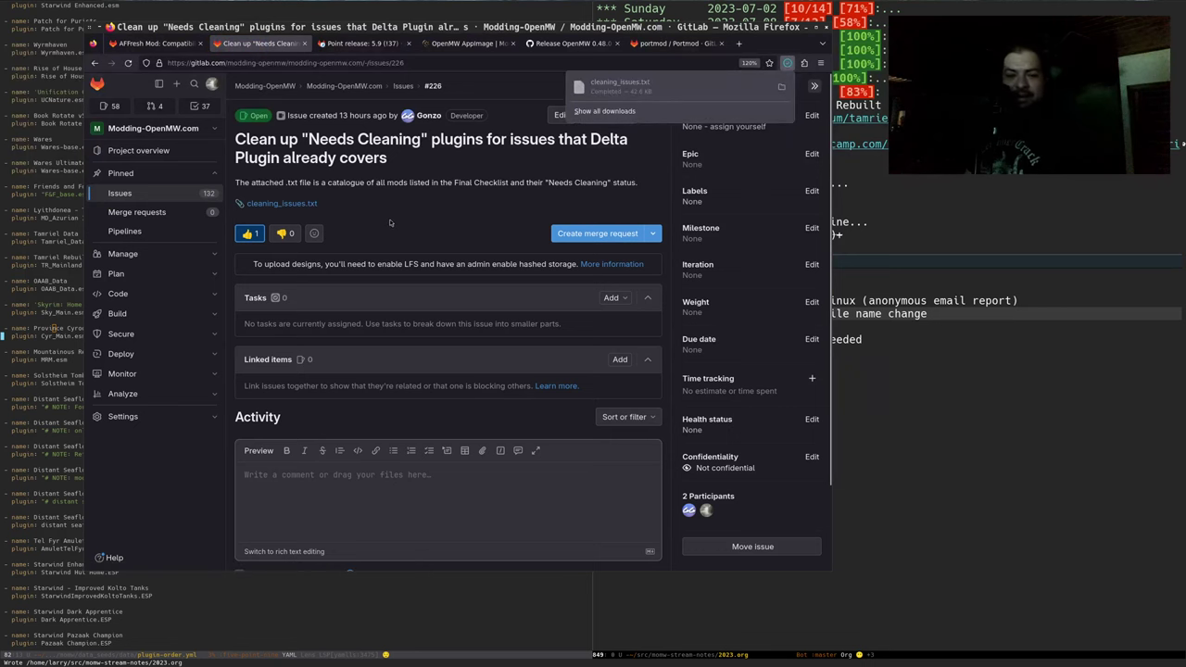
key("super+e")
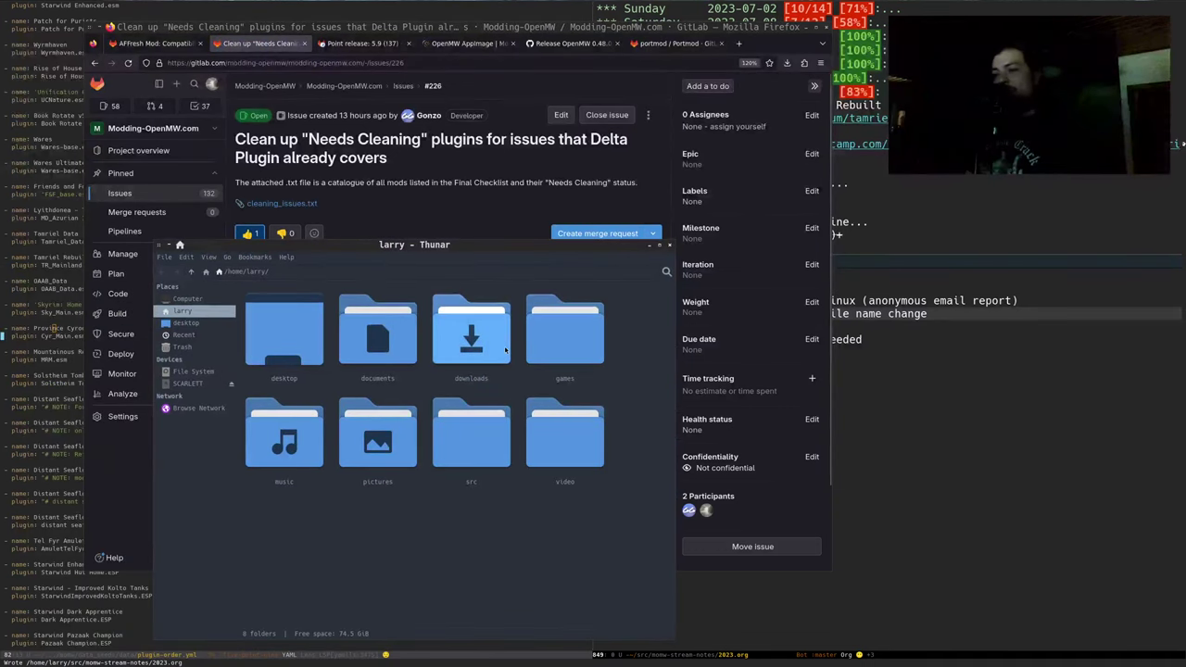
Open cleaning_issues.txt from the downloads folder in Pluma
double_click(471, 334)
left_click(256, 335)
double_click(257, 336)
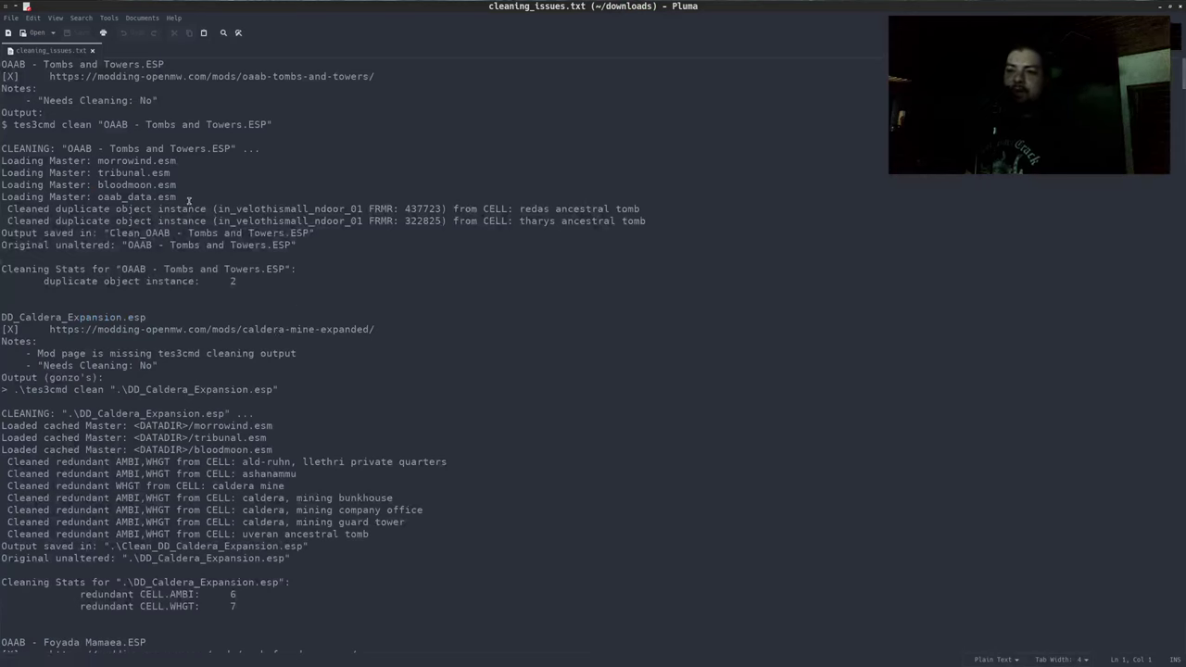
Read through the tes3cmd cleaning output, highlighting the ald-ruhn and Foyada Mamaea entries
scroll(247, 255, "down", 3)
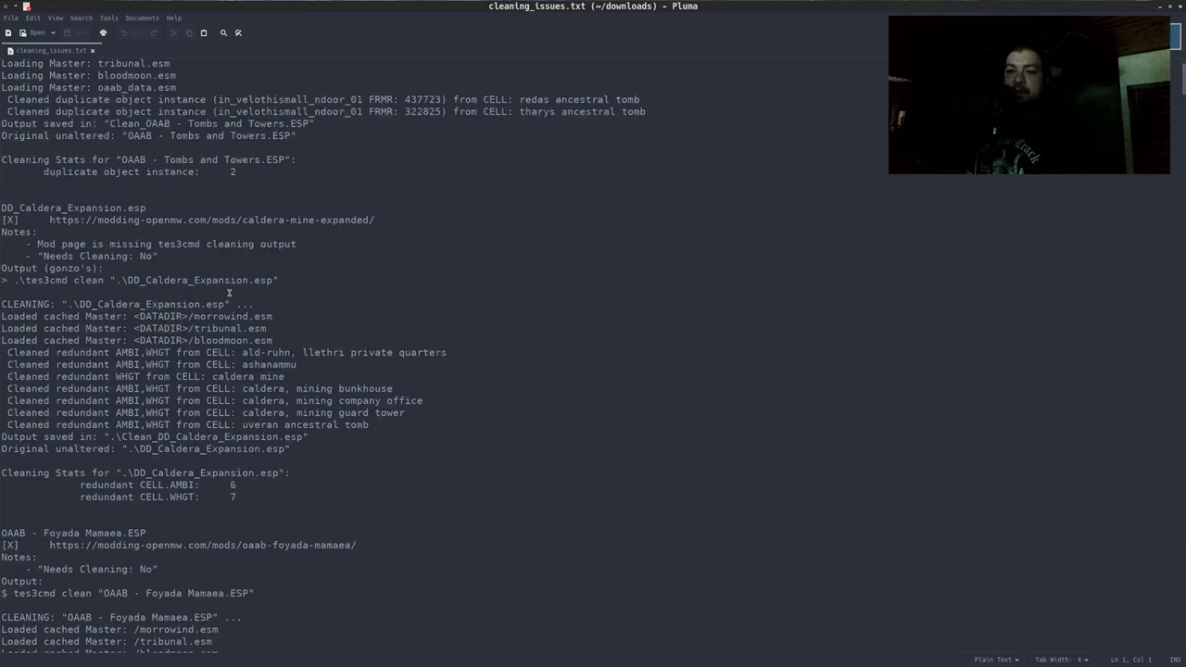
left_click_drag(22, 304, 87, 304)
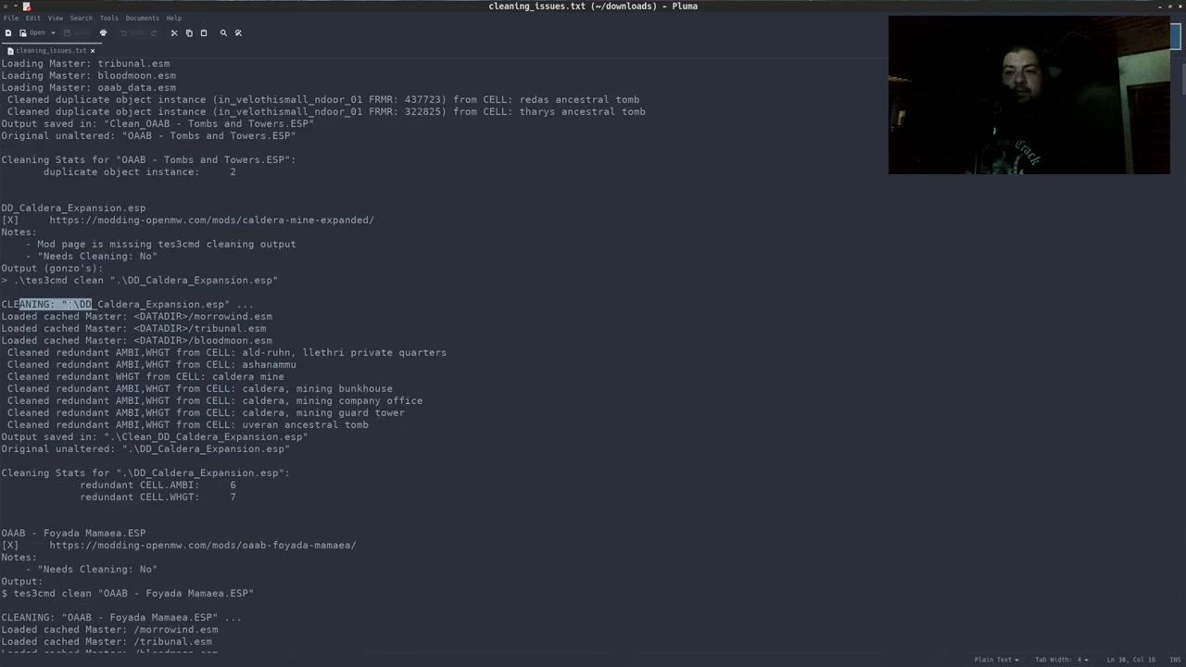
left_click(66, 304)
left_click_drag(2, 304, 85, 304)
left_click(88, 311)
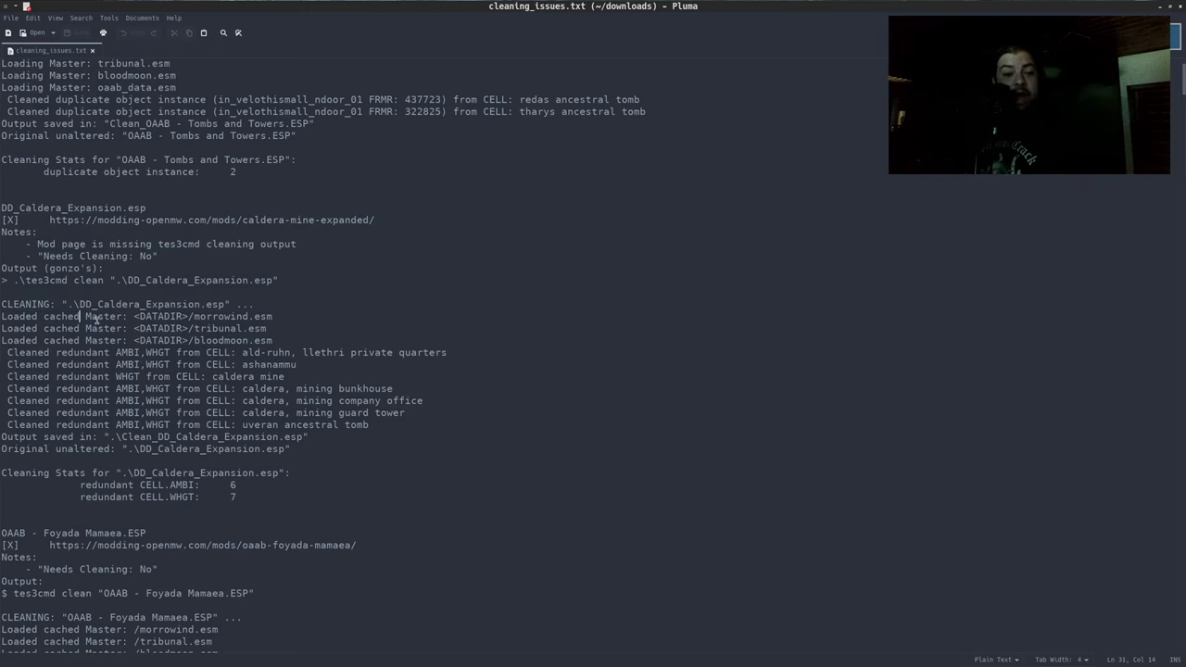
scroll(119, 358, "up", 3)
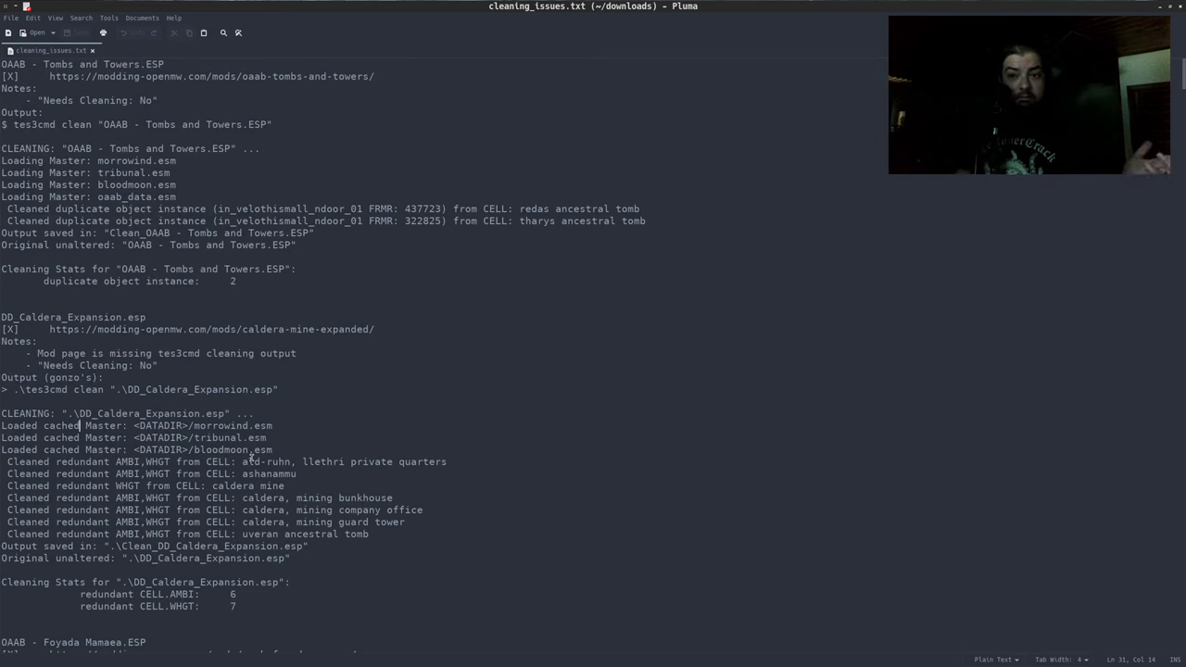
scroll(267, 438, "down", 3)
scroll(222, 485, "up", 3)
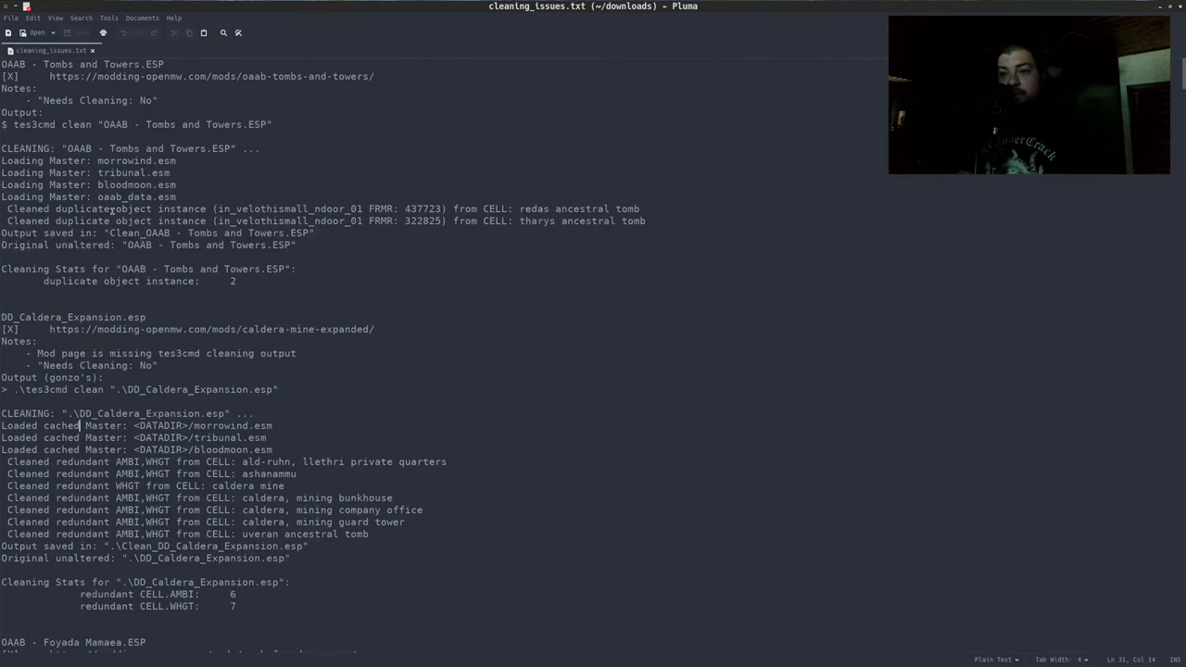
left_click_drag(115, 184, 163, 244)
scroll(220, 451, "down", 2)
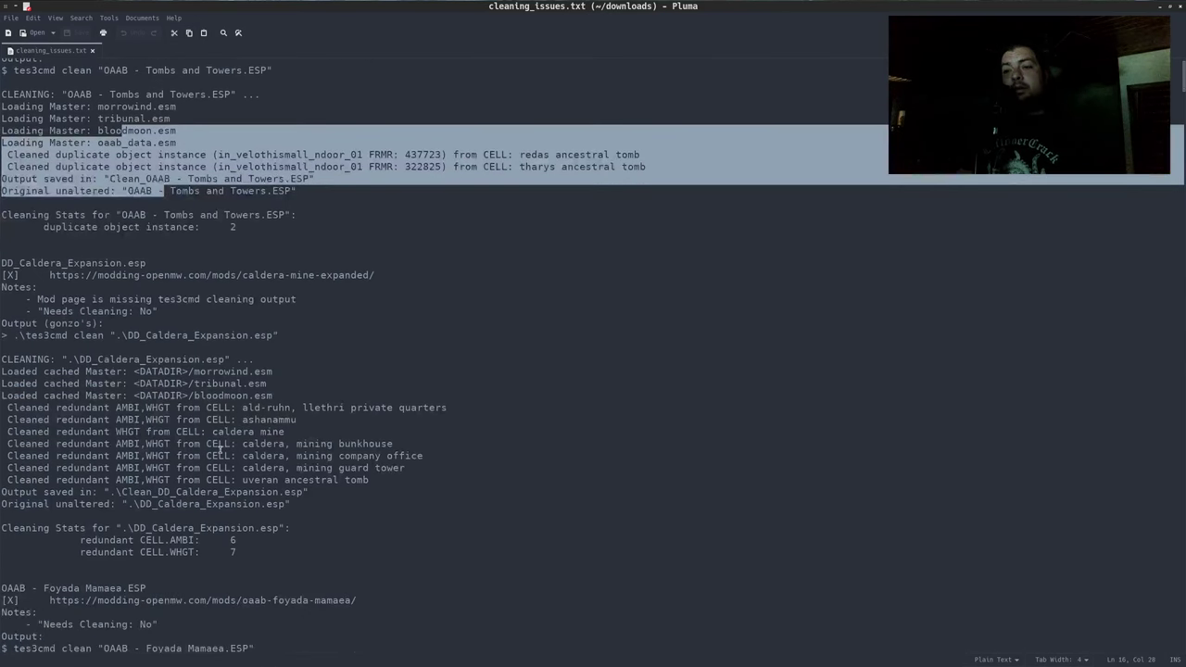
left_click_drag(9, 407, 241, 422)
scroll(213, 426, "down", 9)
left_click_drag(28, 332, 231, 488)
scroll(227, 496, "down", 11)
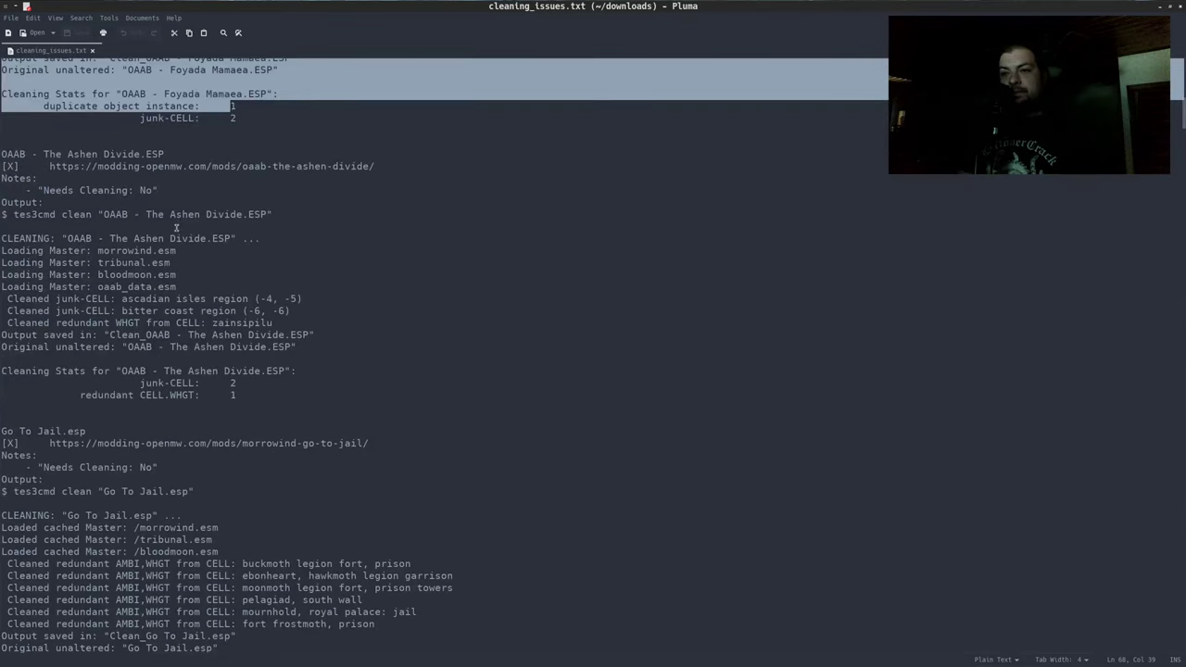
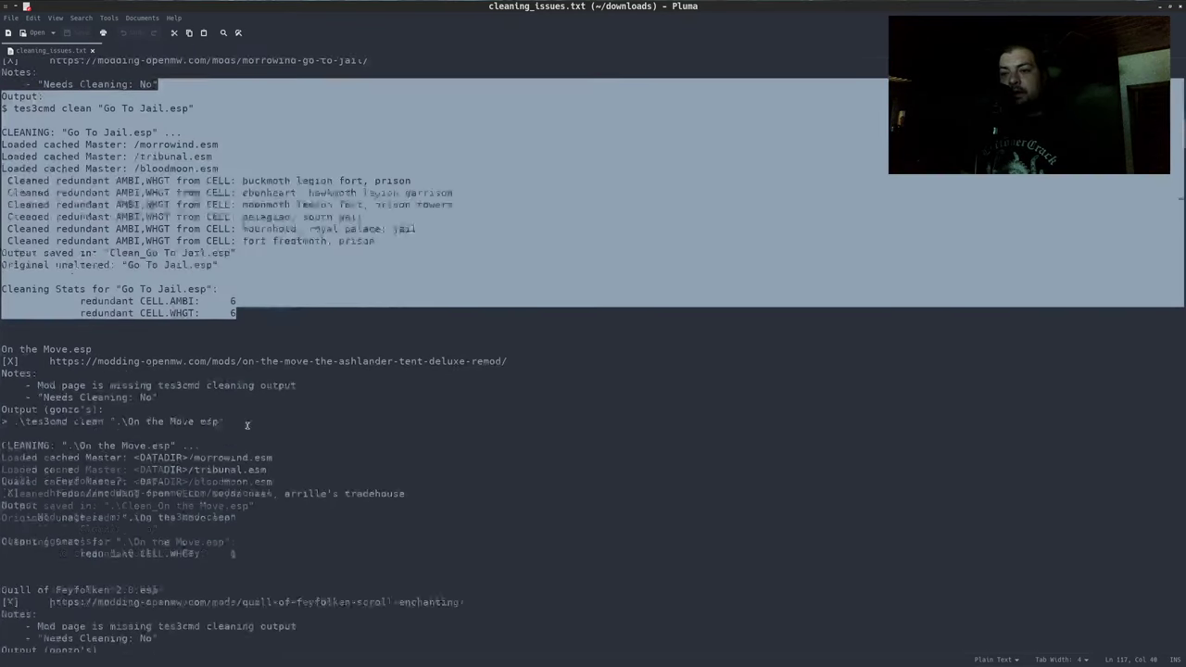
Scroll through cleaning_issues.txt, selecting each plugin's cleaning output in turn to review it
scroll(246, 425, "down", 3)
left_click_drag(2, 330, 84, 278)
scroll(267, 258, "down", 7)
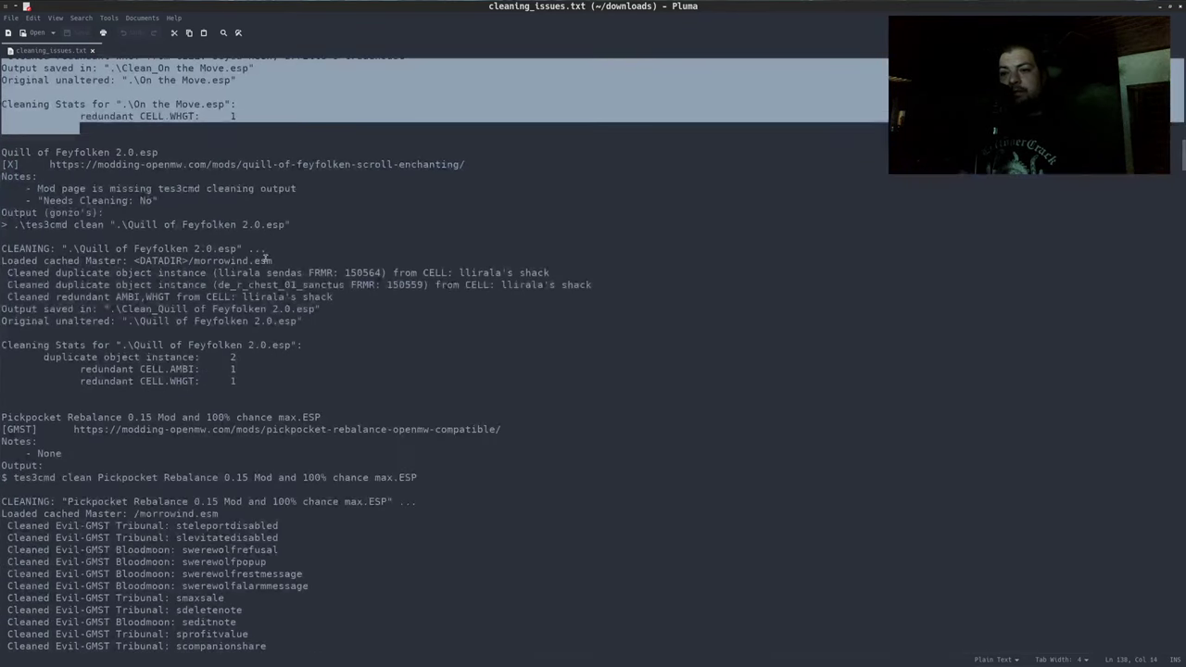
left_click_drag(37, 176, 2, 411)
scroll(186, 325, "down", 8)
left_click_drag(269, 204, 339, 495)
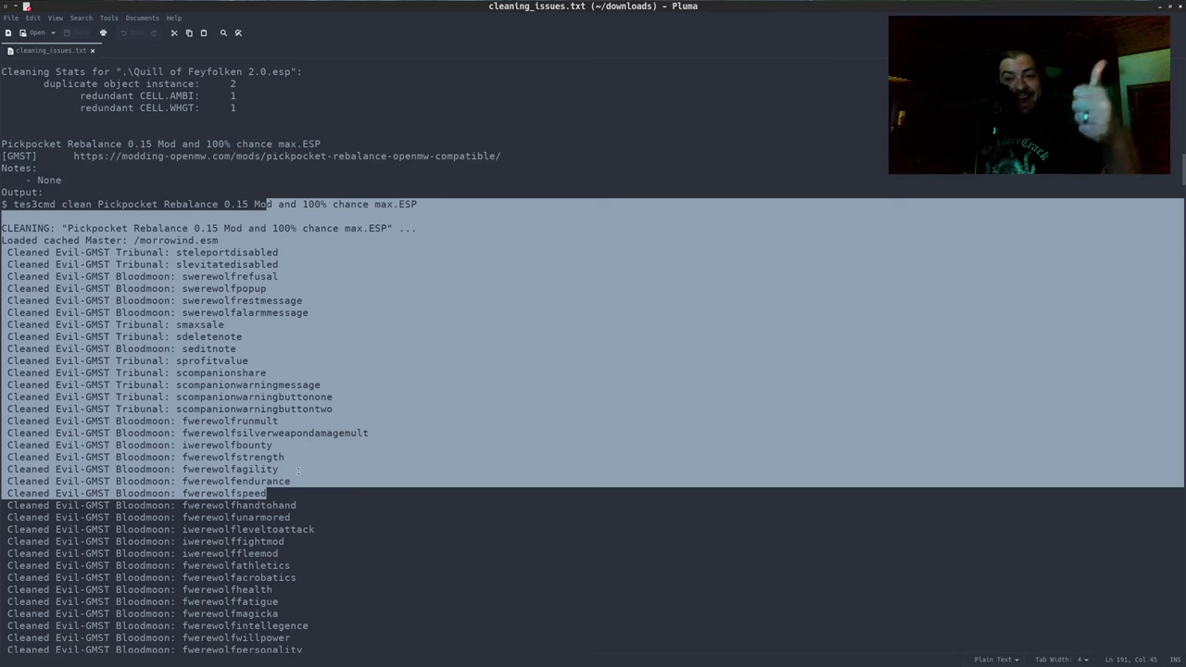
scroll(306, 417, "down", 15)
scroll(306, 372, "down", 3)
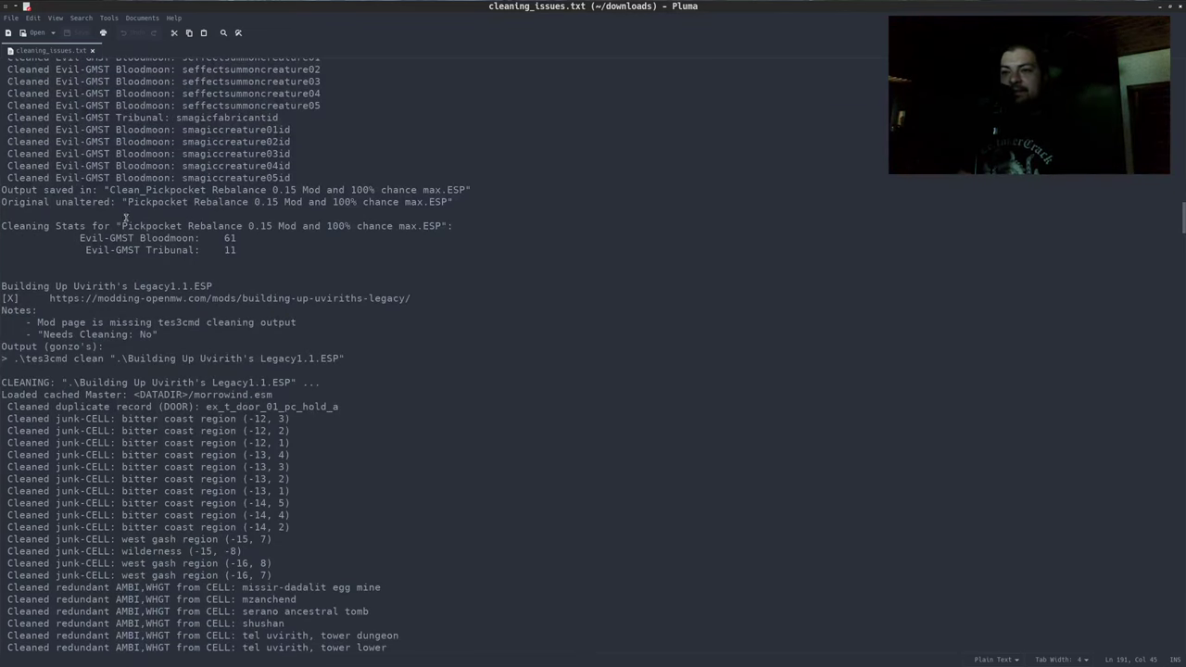
scroll(82, 277, "down", 2)
scroll(85, 269, "down", 3)
left_click_drag(2, 219, 200, 459)
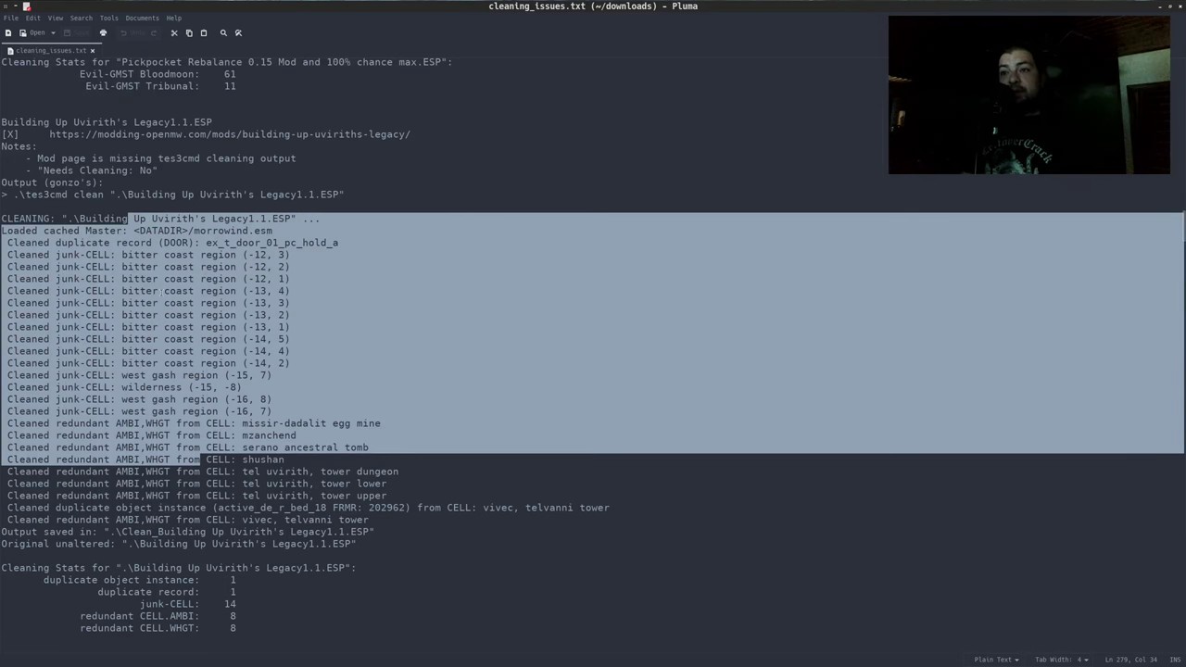
Review the following entries down to the Output lines, including the Dark Brotherhood cleaning output
left_click(161, 293)
scroll(185, 370, "down", 14)
left_click_drag(158, 340, 199, 376)
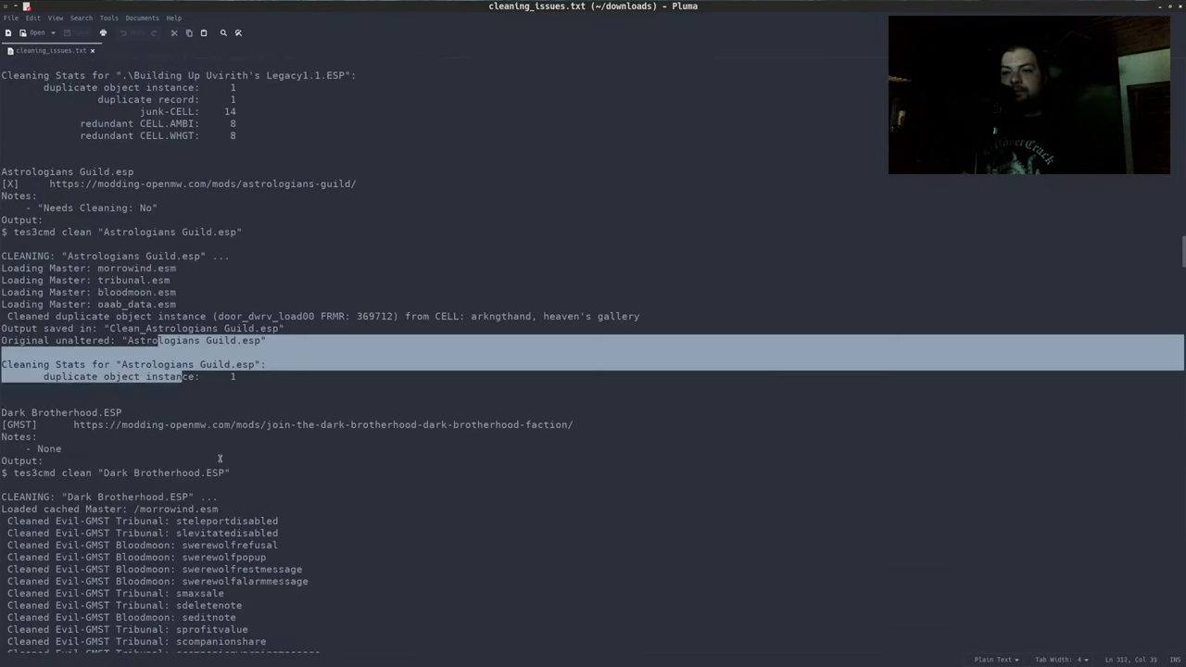
left_click(220, 457, "shift")
scroll(222, 445, "down", 9)
left_click_drag(163, 145, 204, 206)
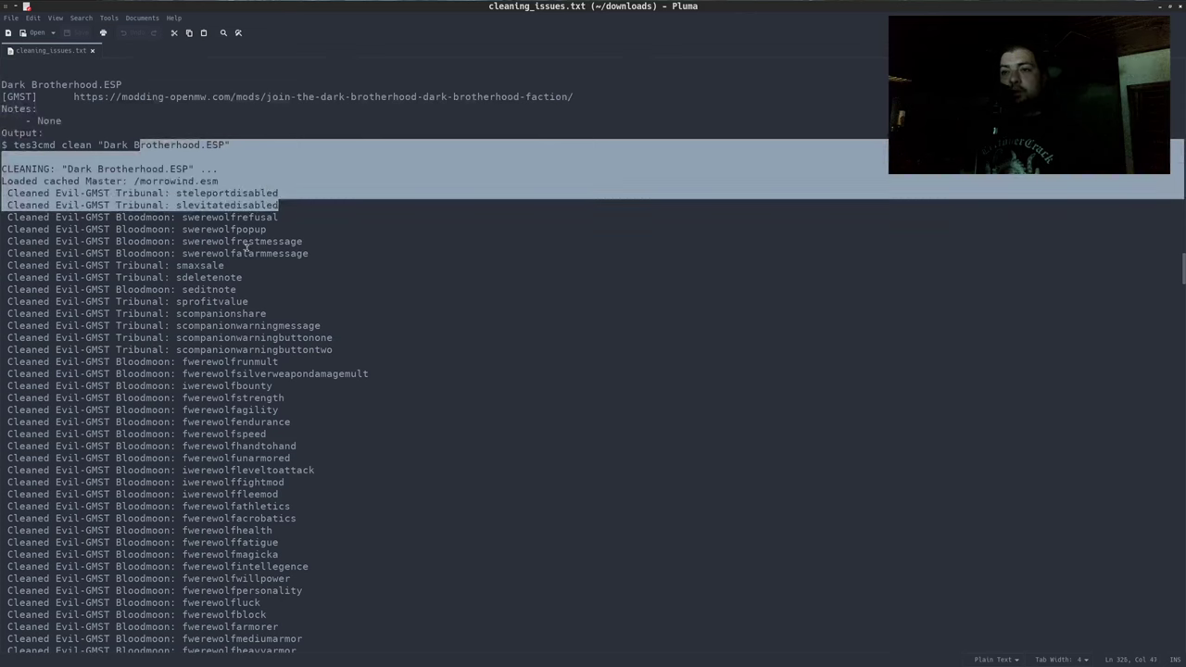
left_click(247, 253)
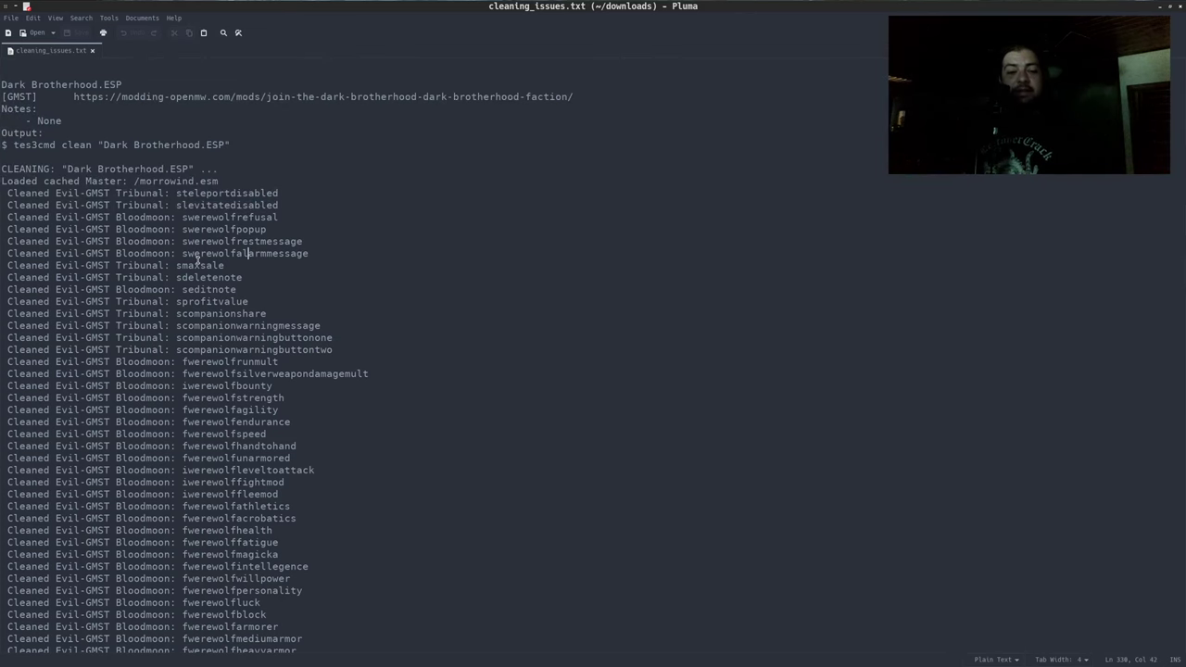
scroll(223, 293, "down", 6)
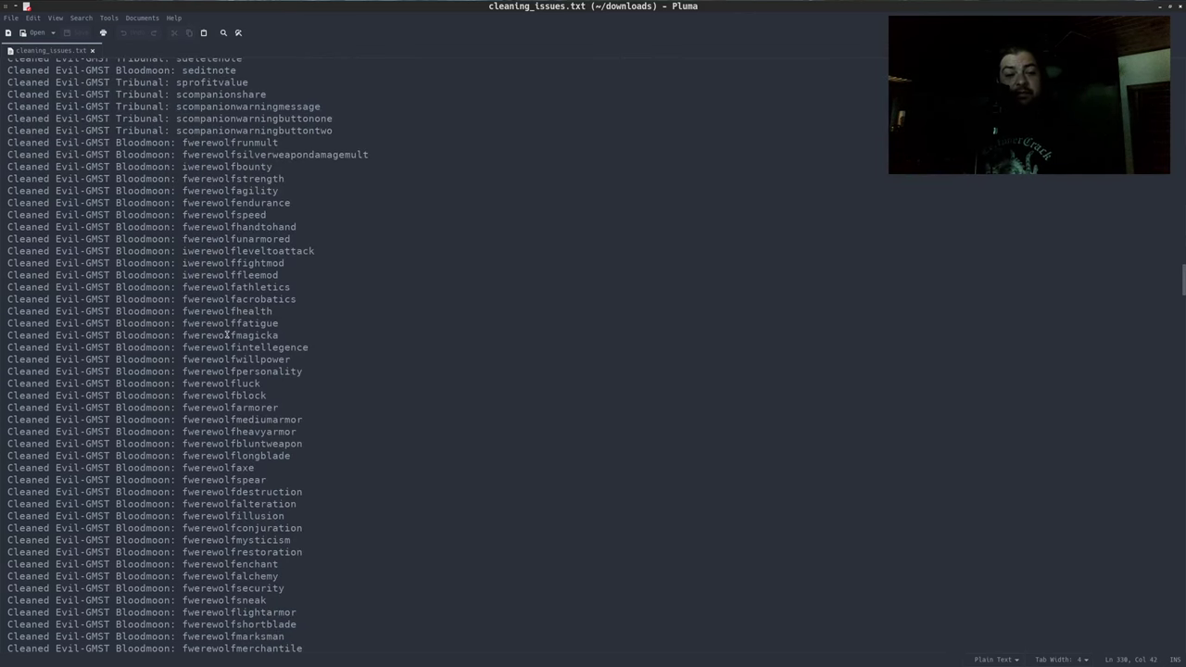
scroll(227, 336, "down", 20)
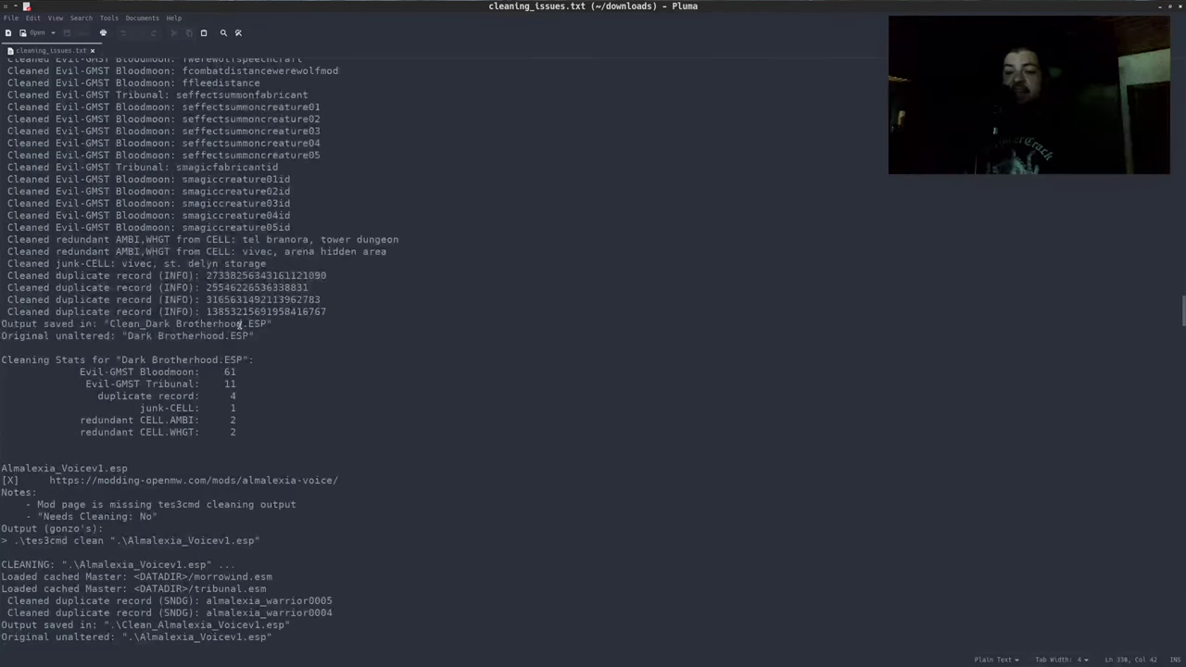
scroll(239, 323, "down", 3)
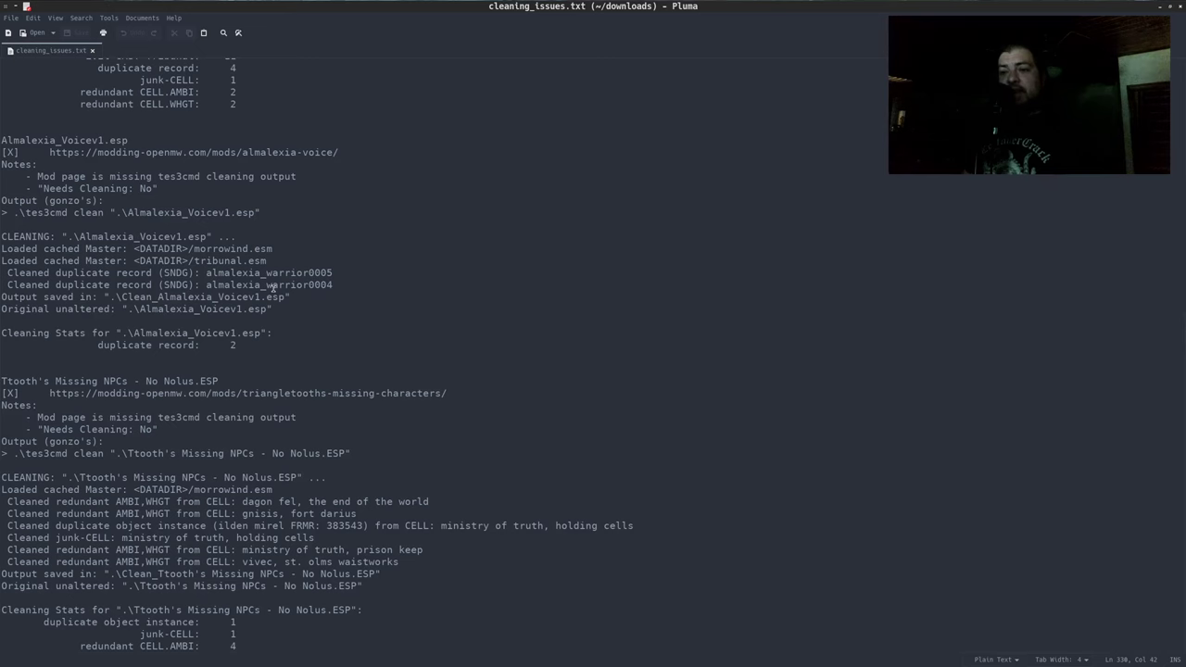
scroll(273, 288, "down", 8)
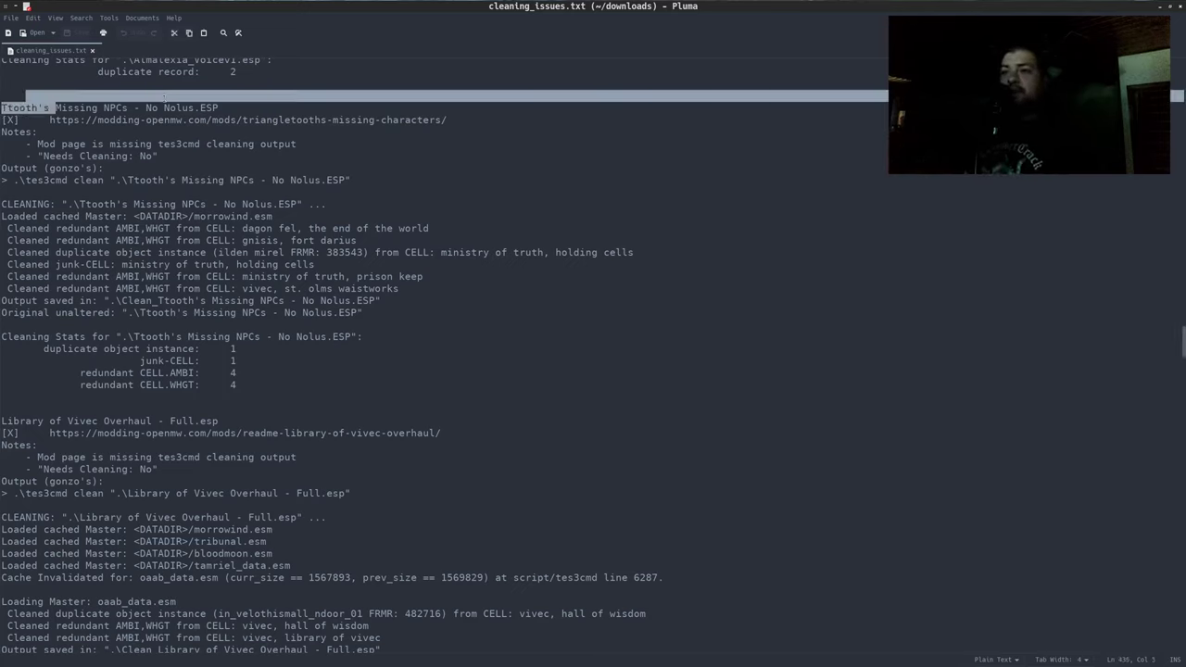
Select the Ttooth's Missing NPCs - No Nolus.ESP cleaning output and stats, then unmaximize Pluma
left_click_drag(218, 108, 2, 109)
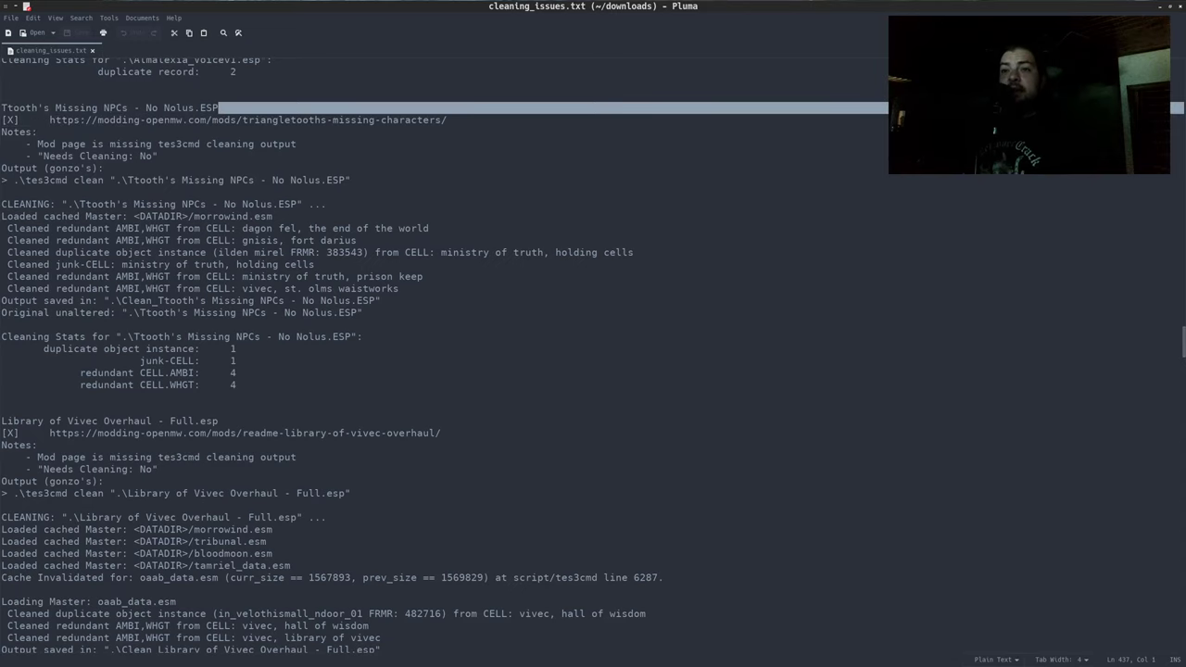
left_click(262, 194)
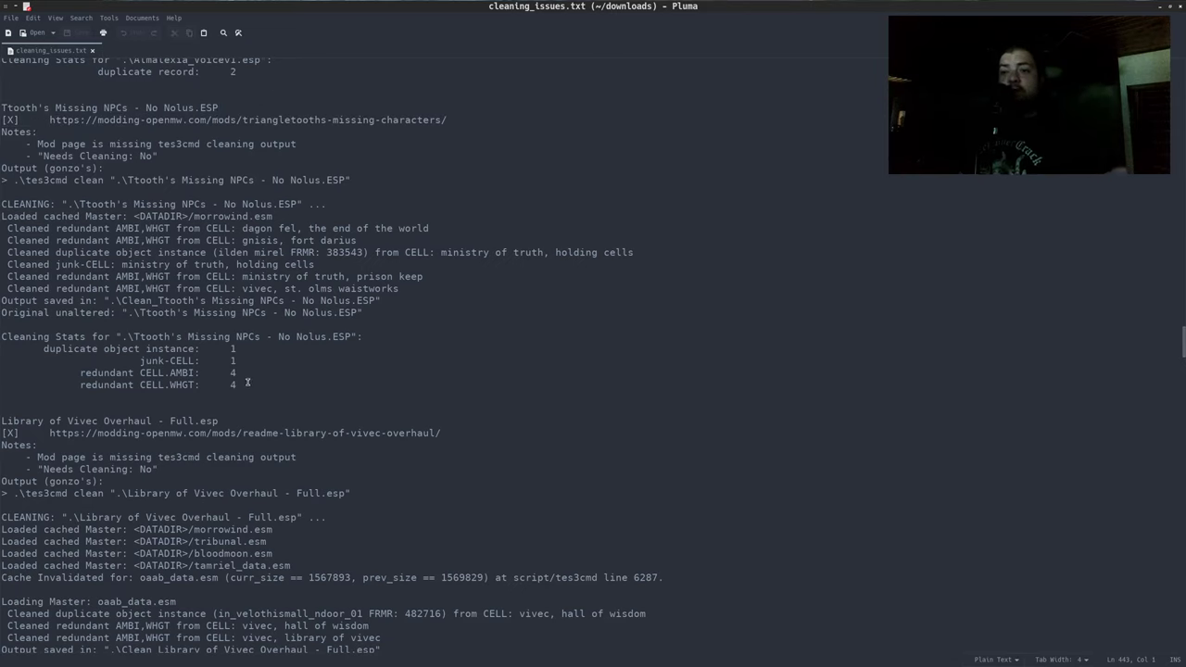
left_click_drag(237, 385, 13, 180)
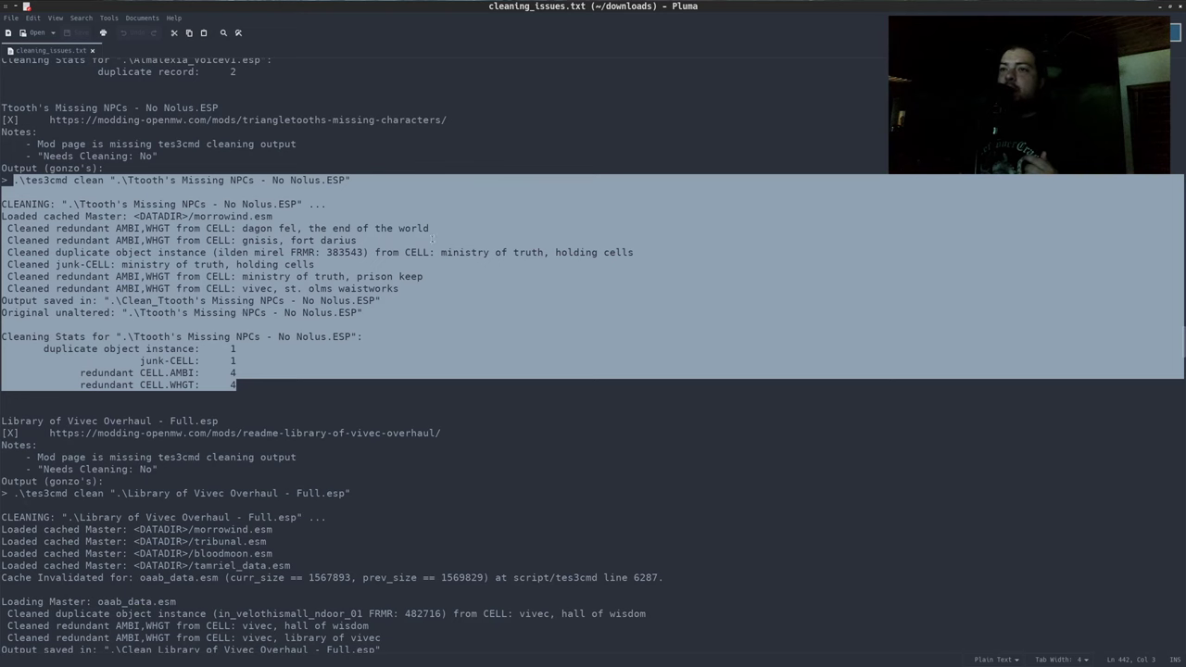
double_click(559, 8)
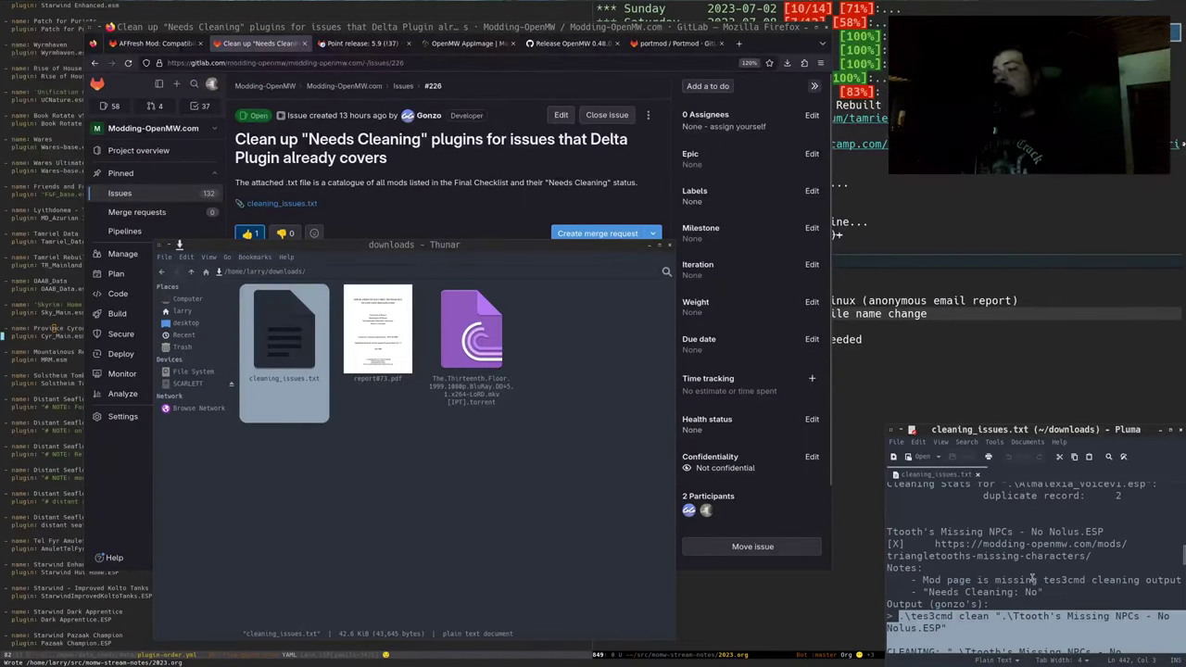
Move the Pluma window over Thunar and close the cleaning_issues.txt editor
left_click_drag(1031, 578, 626, 418)
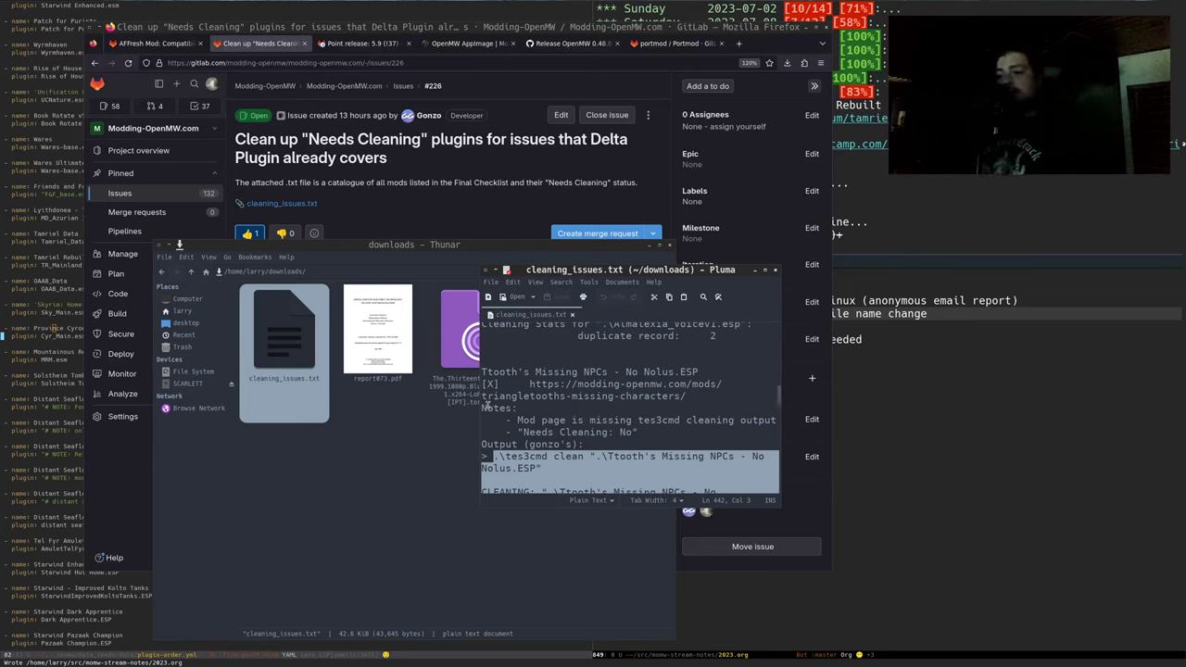
left_click(691, 420)
key("ctrl+q")
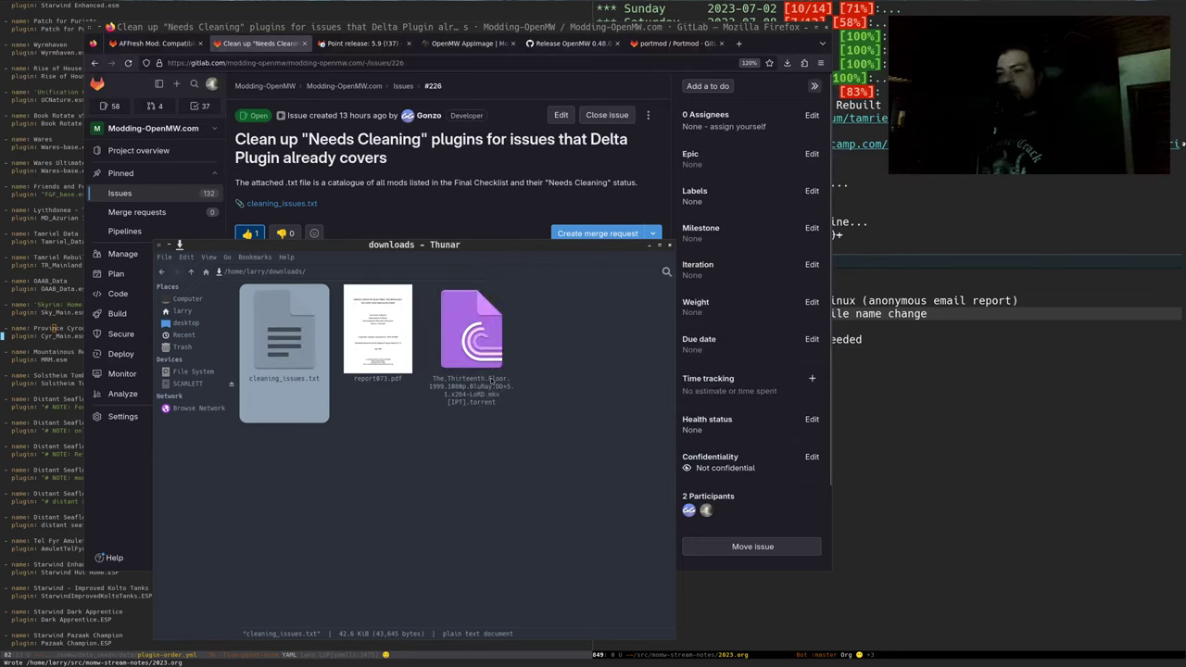
Move the downloads folder window to the right and bring GitLab issue #226 forward
left_click(441, 445)
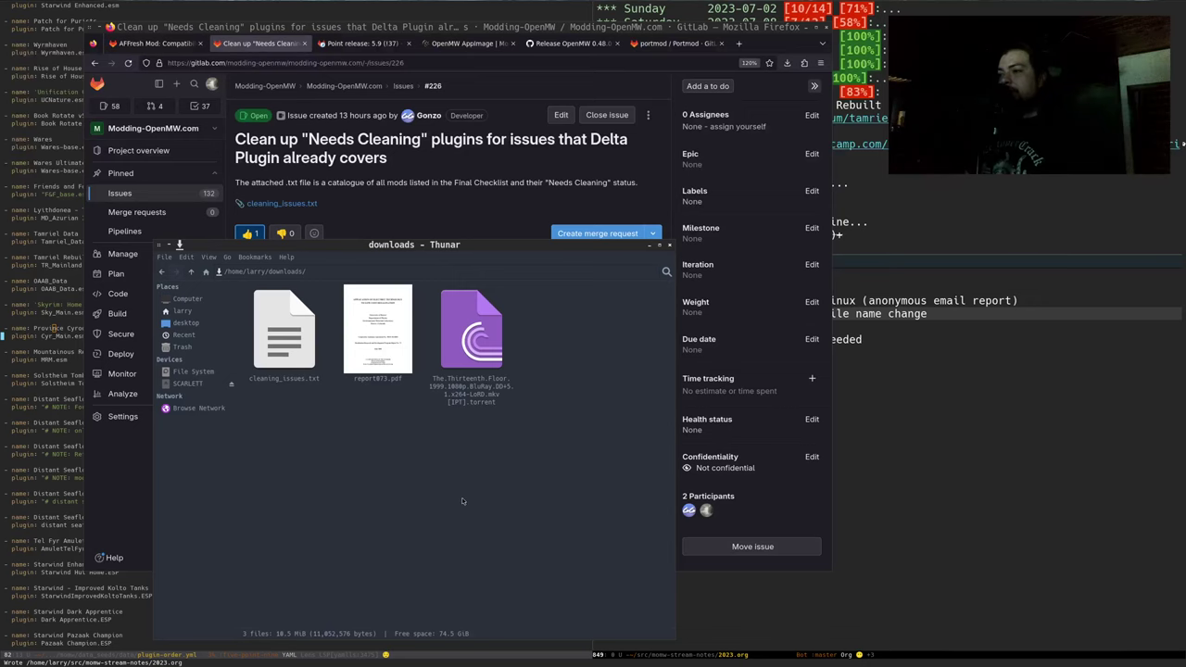
left_click_drag(463, 501, 870, 483)
left_click(448, 224)
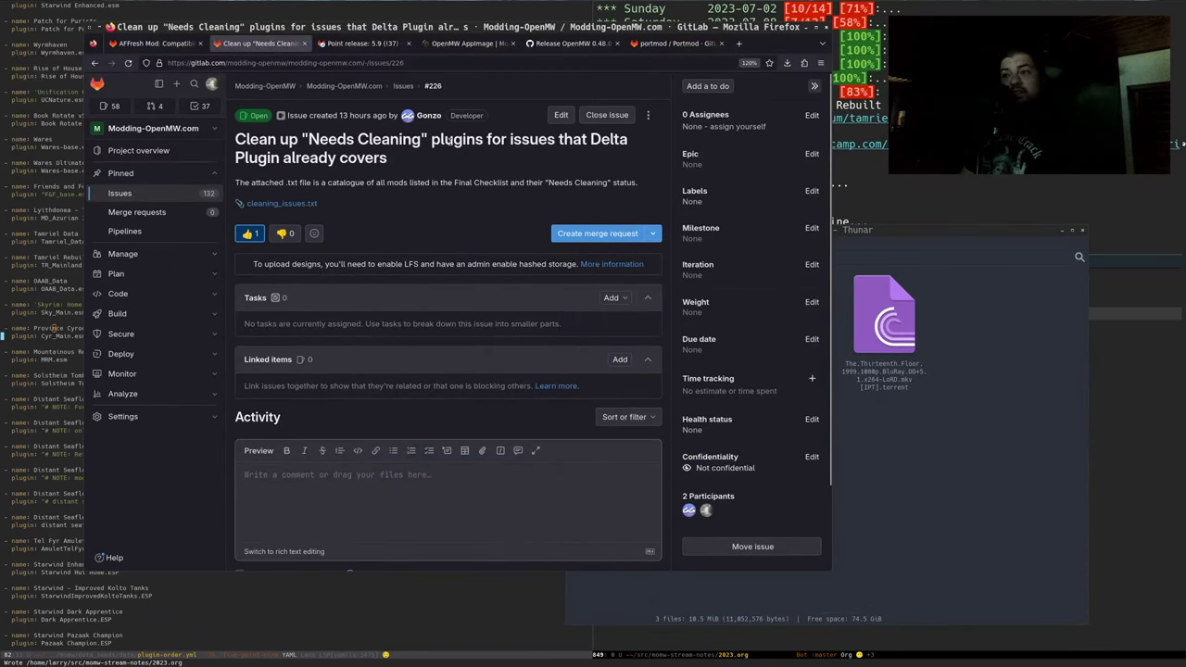
Open modding-openmw.com's Total Overhaul Final Checklist in a new tab
key("ctrl+t")
type("modding-openmw.com/")
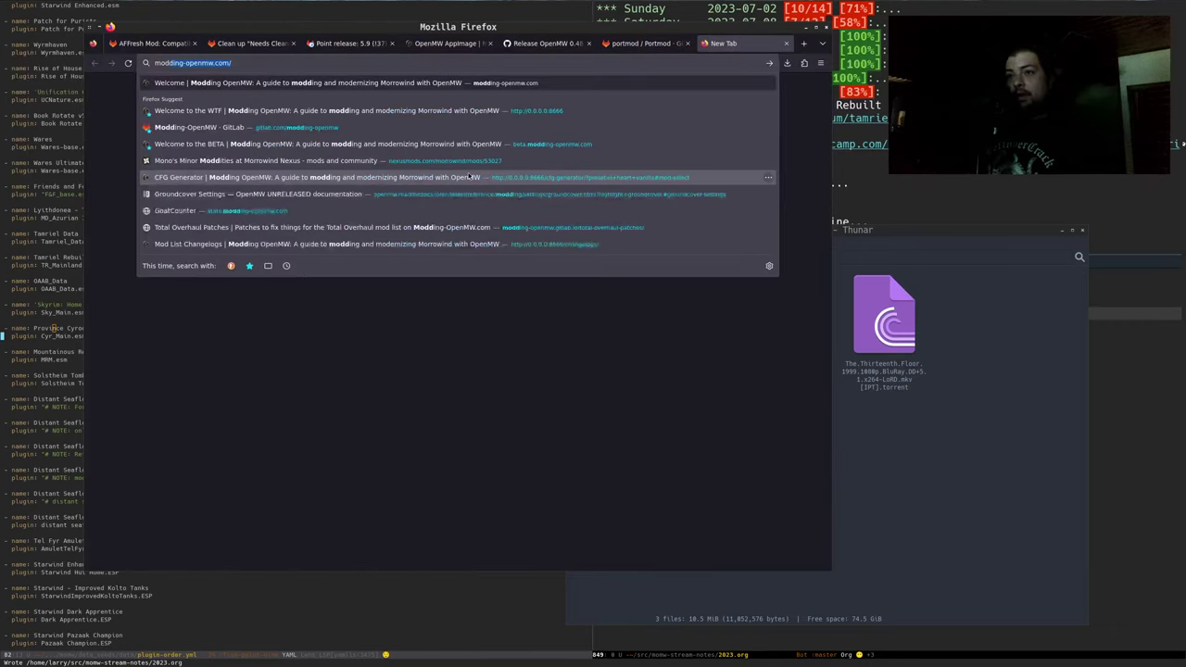
key("Return")
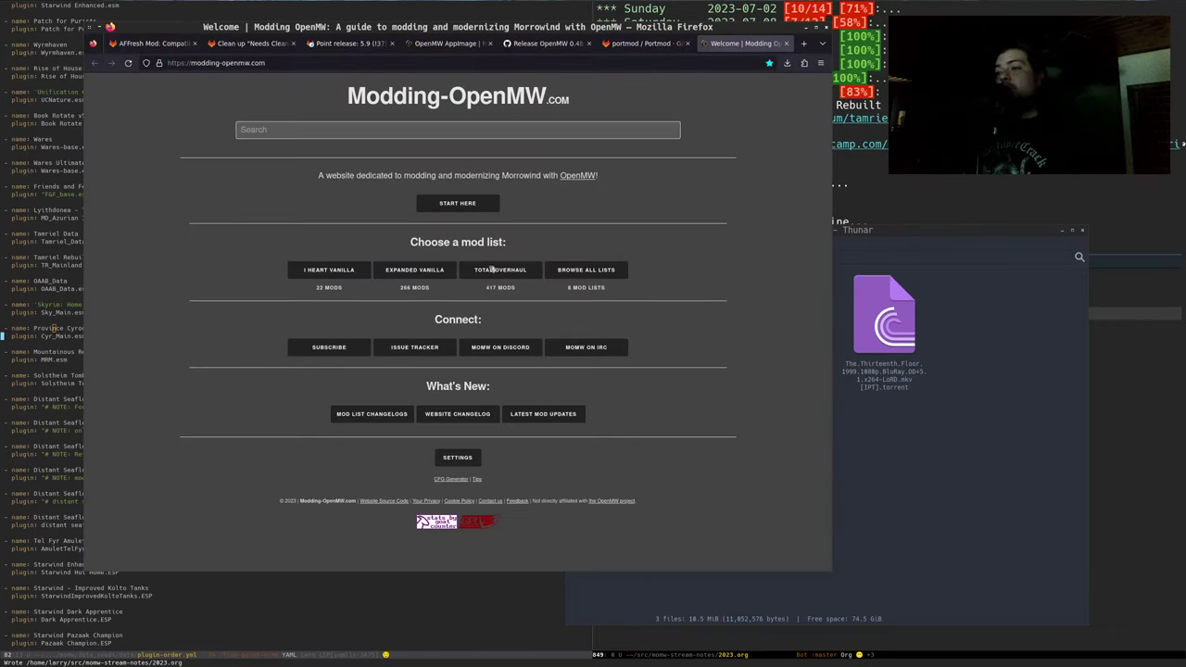
left_click(500, 269)
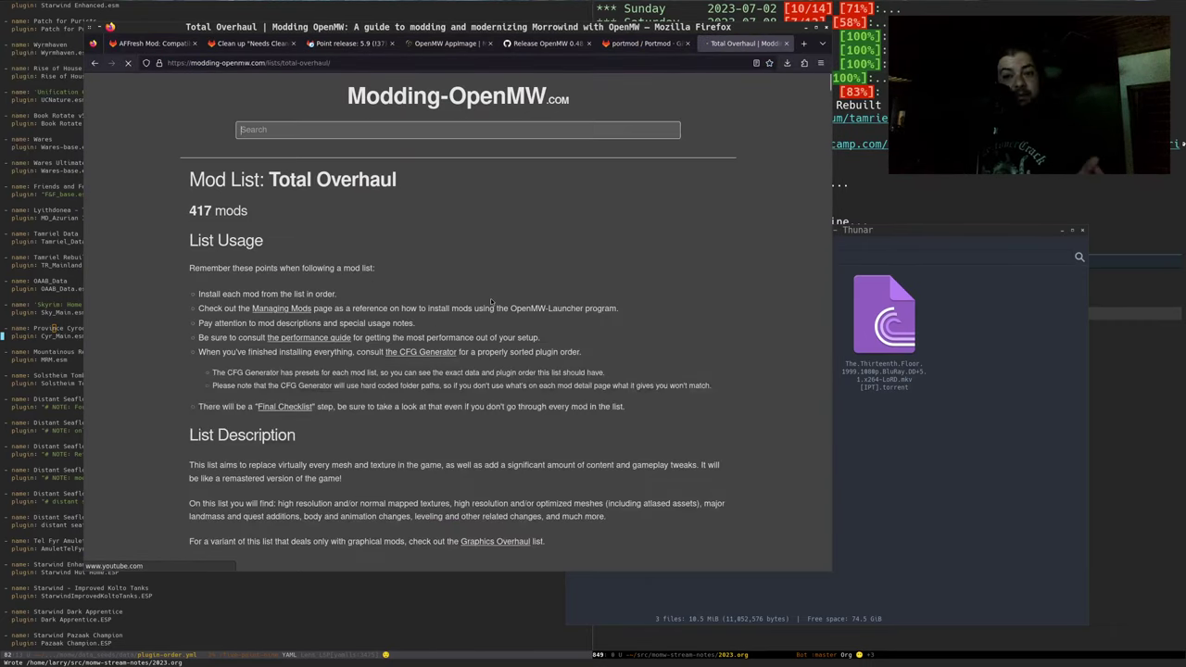
left_click(284, 406)
Scroll to the Cleaning section and highlight plugins from Quill of Feyfolken downward
scroll(149, 363, "down", 2)
scroll(150, 364, "down", 6)
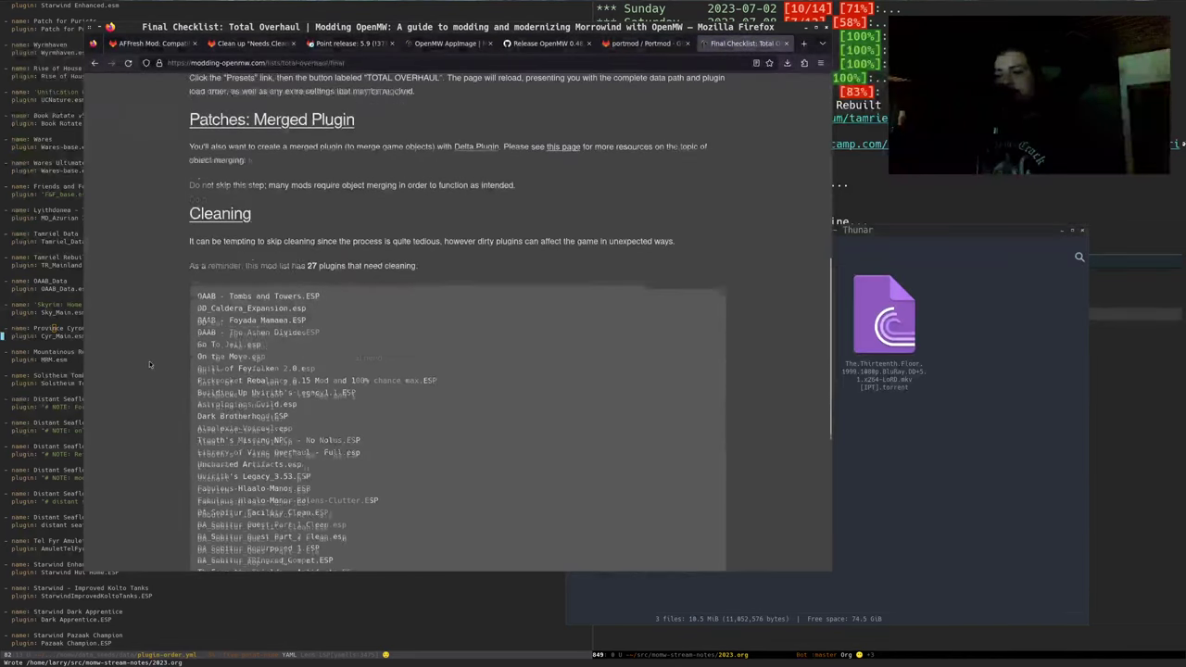
scroll(316, 230, "down", 2)
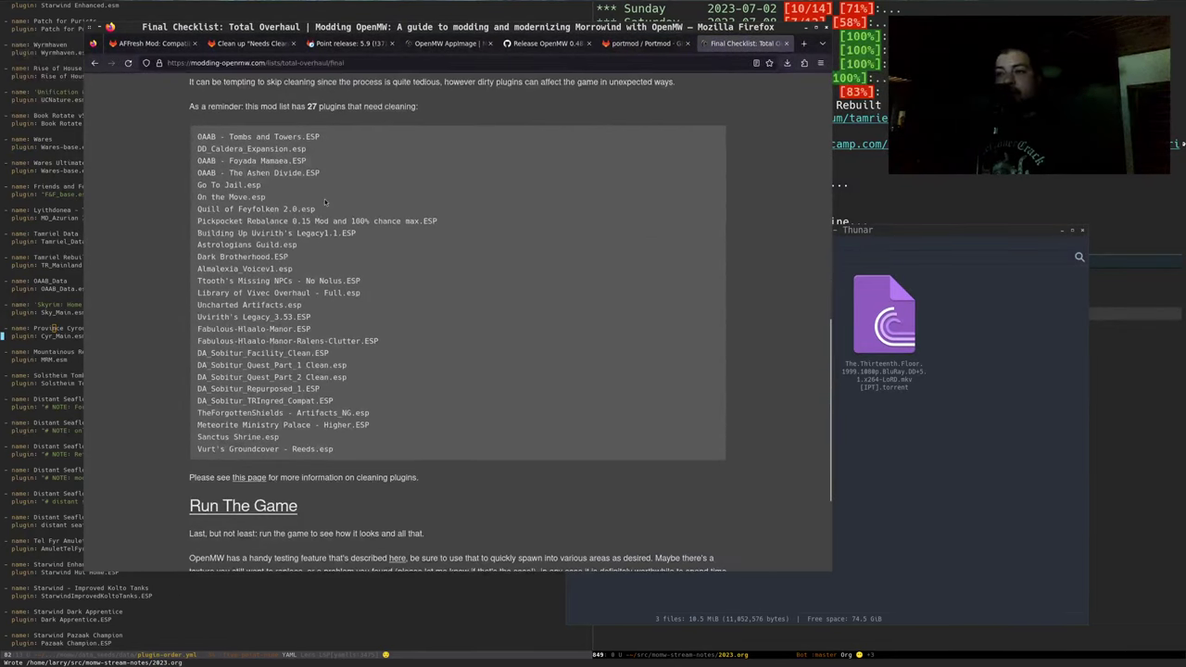
scroll(316, 230, "up", 1)
left_click_drag(308, 250, 362, 336)
left_click(307, 252)
left_click_drag(308, 252, 408, 532)
left_click(386, 488)
Highlight plugins up from Vurt's Groundcover and Dark Brotherhood.ESP, then return to the GitLab issue
left_click_drag(290, 507, 278, 428)
left_click(280, 427)
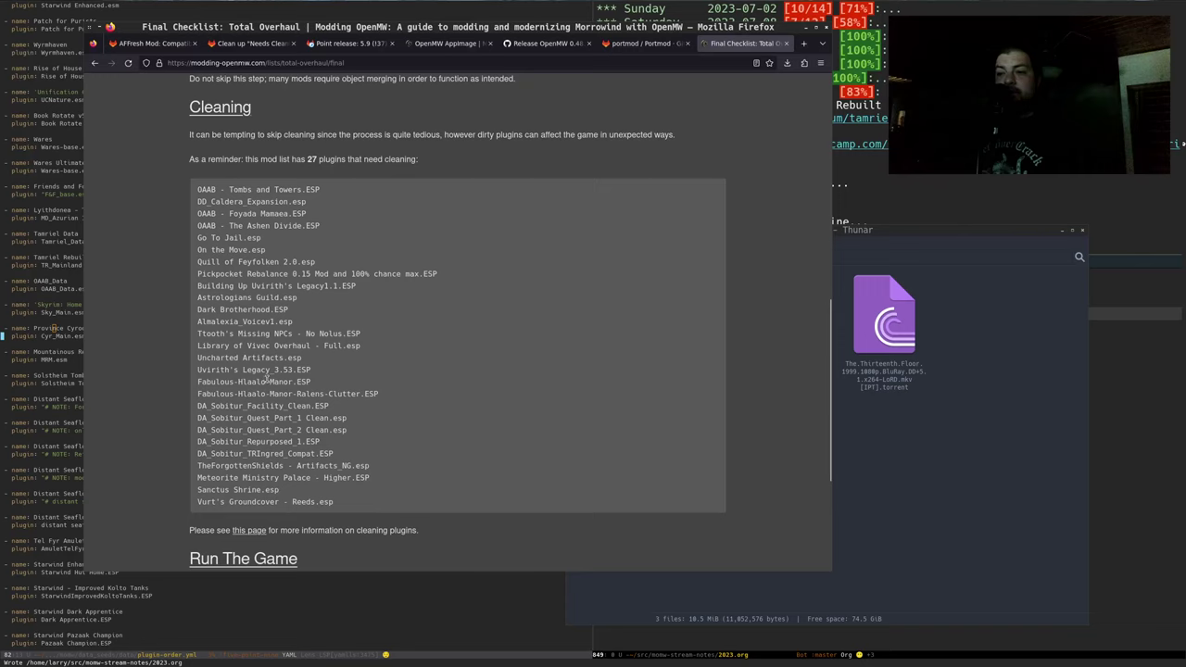
triple_click(238, 310)
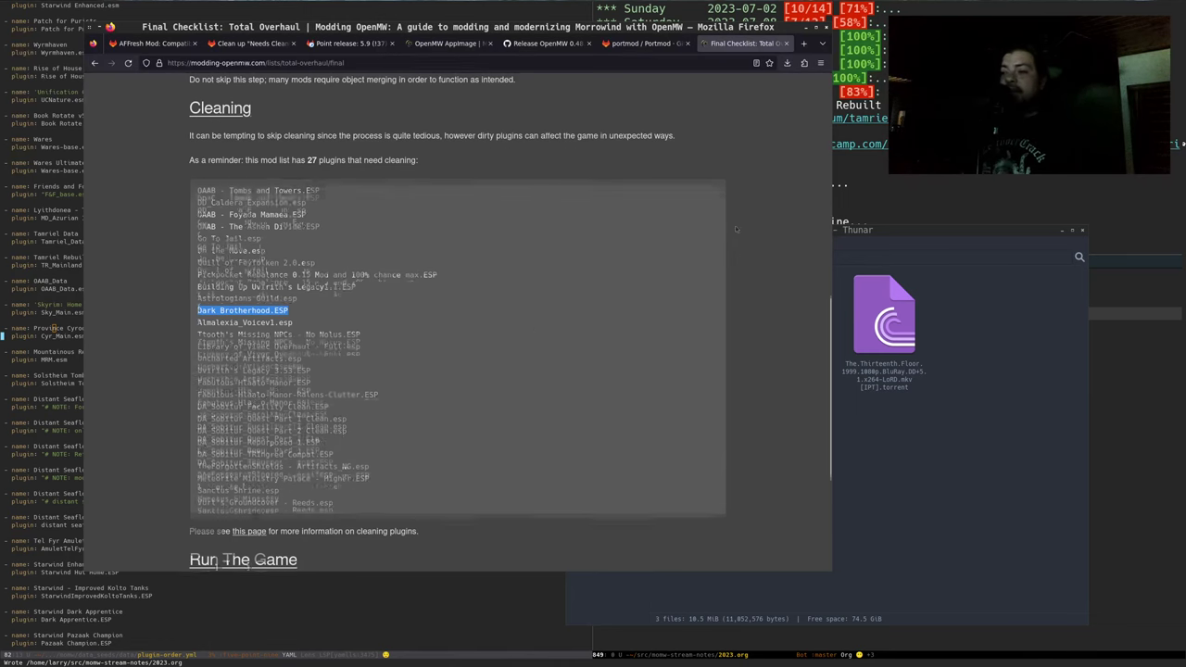
scroll(576, 257, "up", 1)
left_click(252, 44)
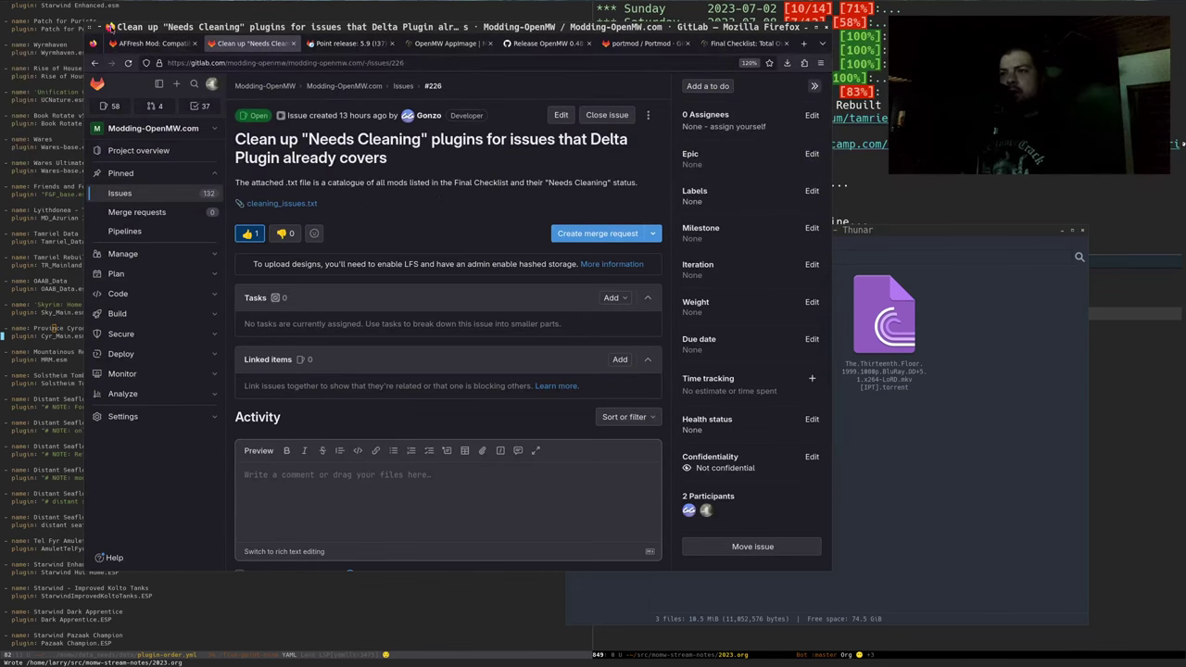
Read issue #224's intro, egregious placement bullet, and Books of Sand items
left_click(144, 43)
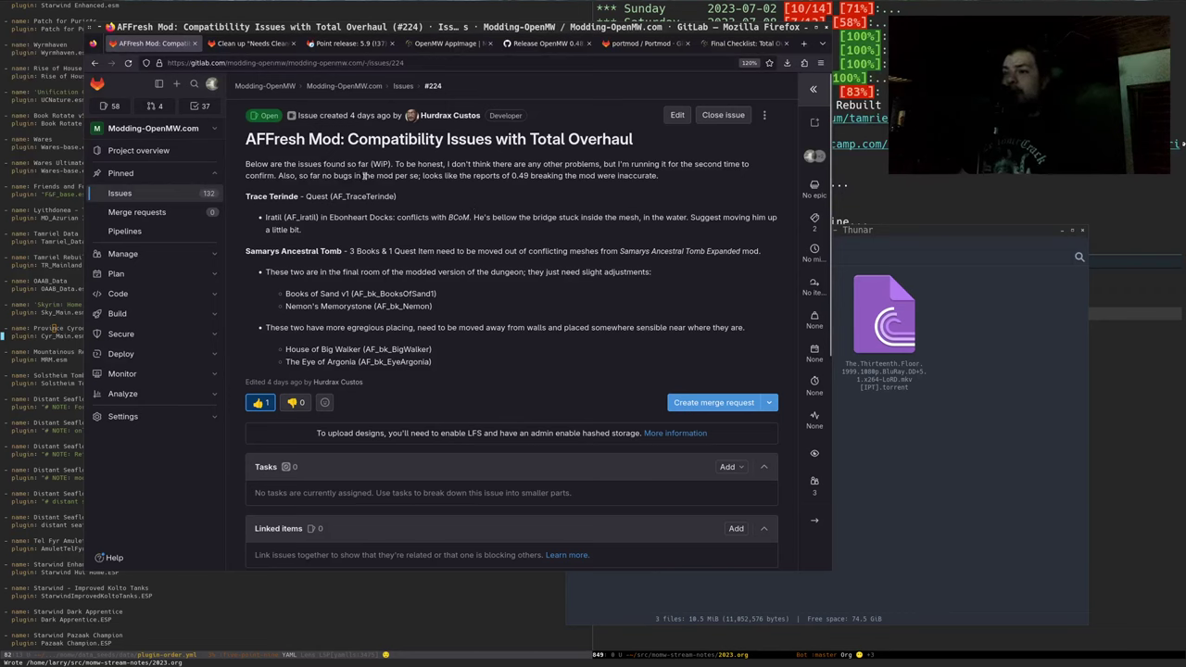
left_click_drag(353, 177, 306, 229)
left_click(408, 337)
triple_click(328, 324)
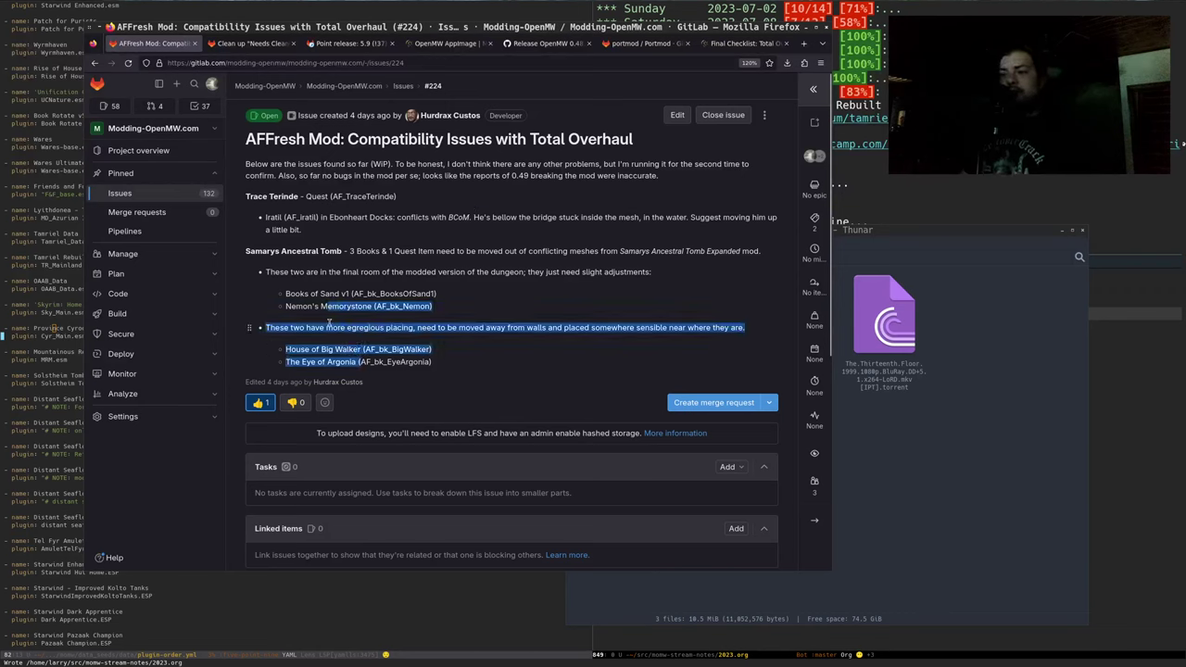
left_click_drag(285, 293, 393, 301)
left_click(381, 295)
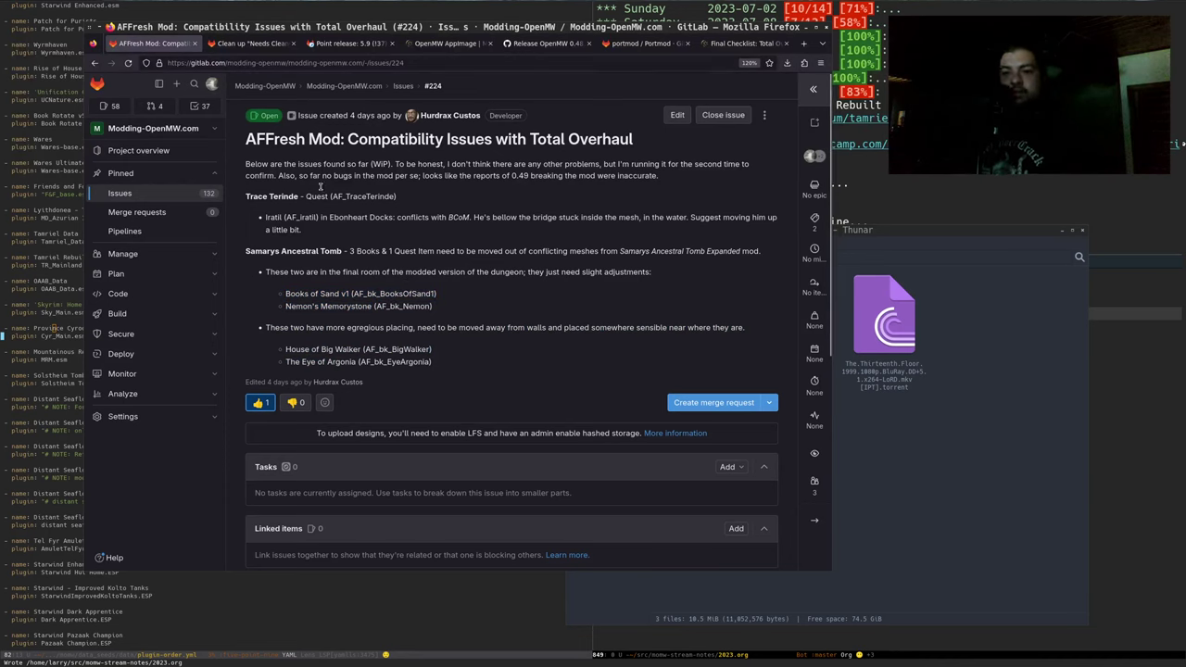
Read the Samarys Ancestral Tomb text and select the Nemon's Memorystone item
left_click_drag(387, 236, 397, 324)
left_click(398, 325)
left_click_drag(266, 328, 315, 330)
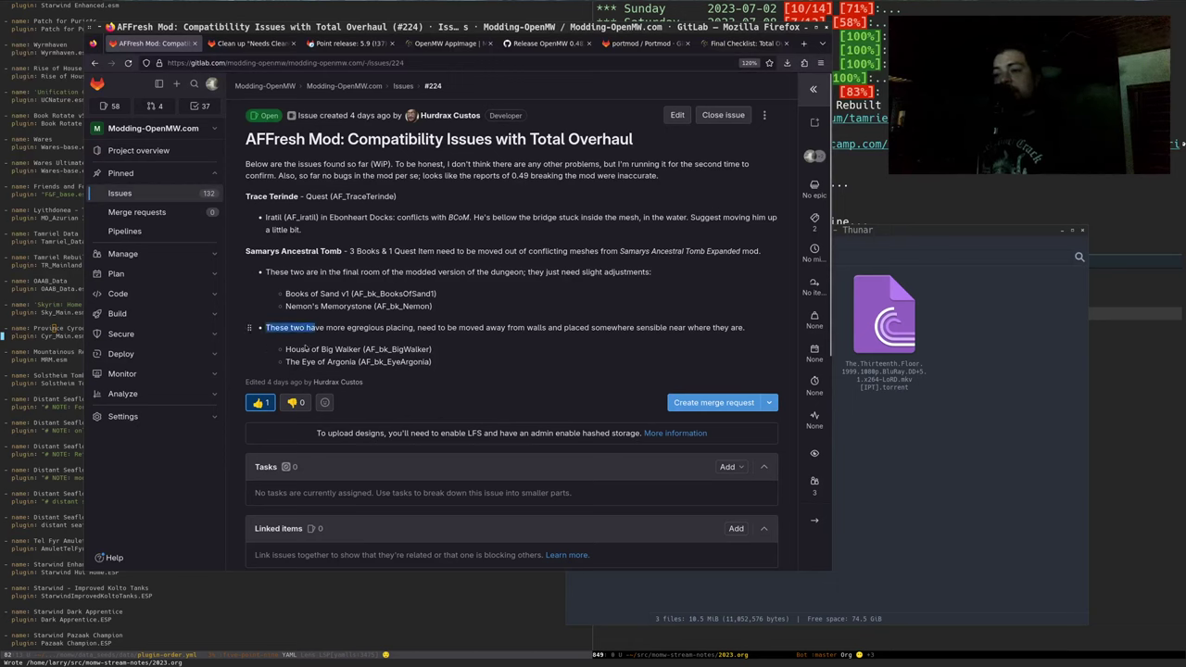
left_click(310, 348)
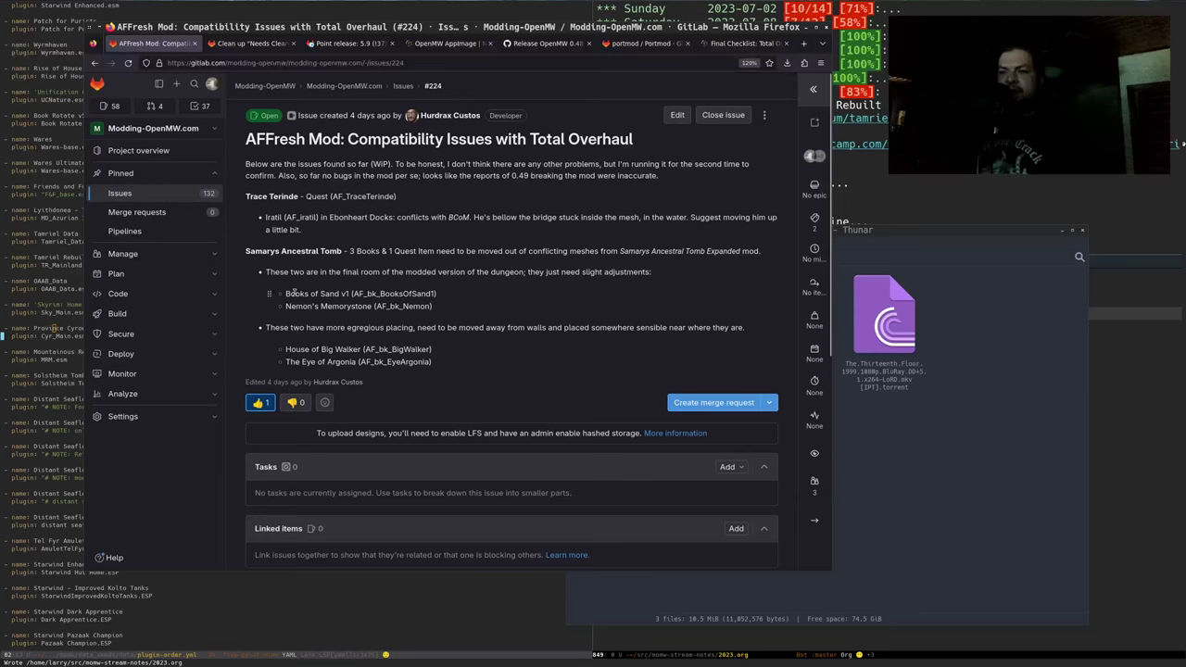
left_click_drag(307, 306, 458, 311)
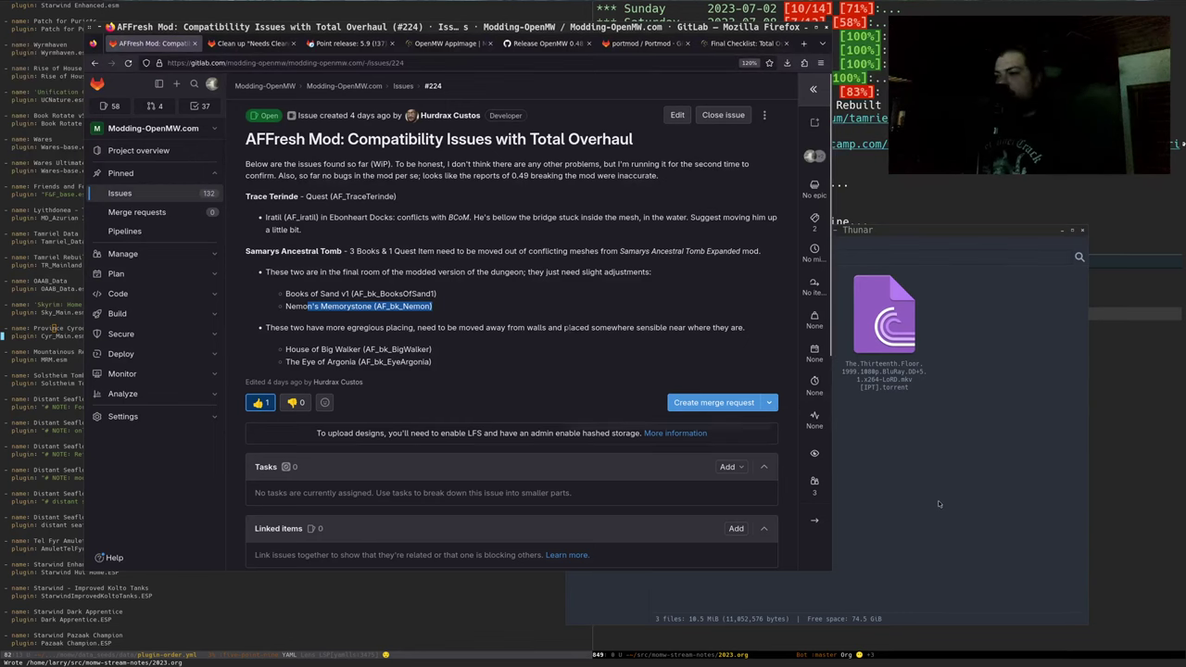
Close the downloads folder window and switch focus away from and back to Firefox
left_click(934, 412)
key("ctrl+w")
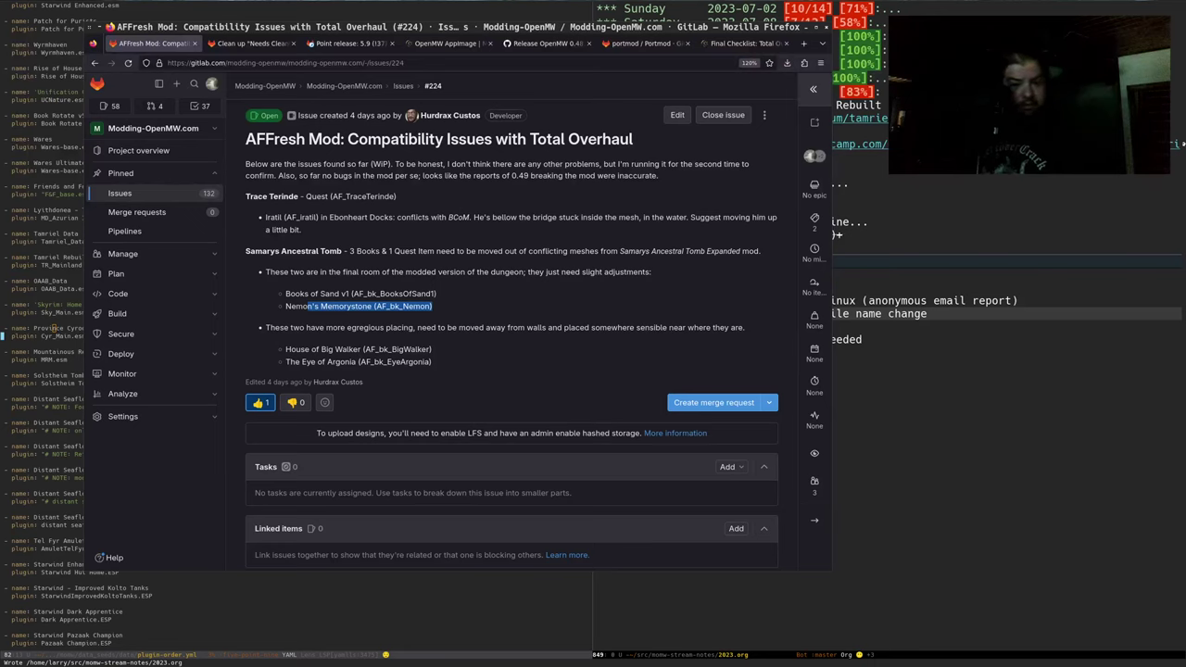
key("alt+Tab")
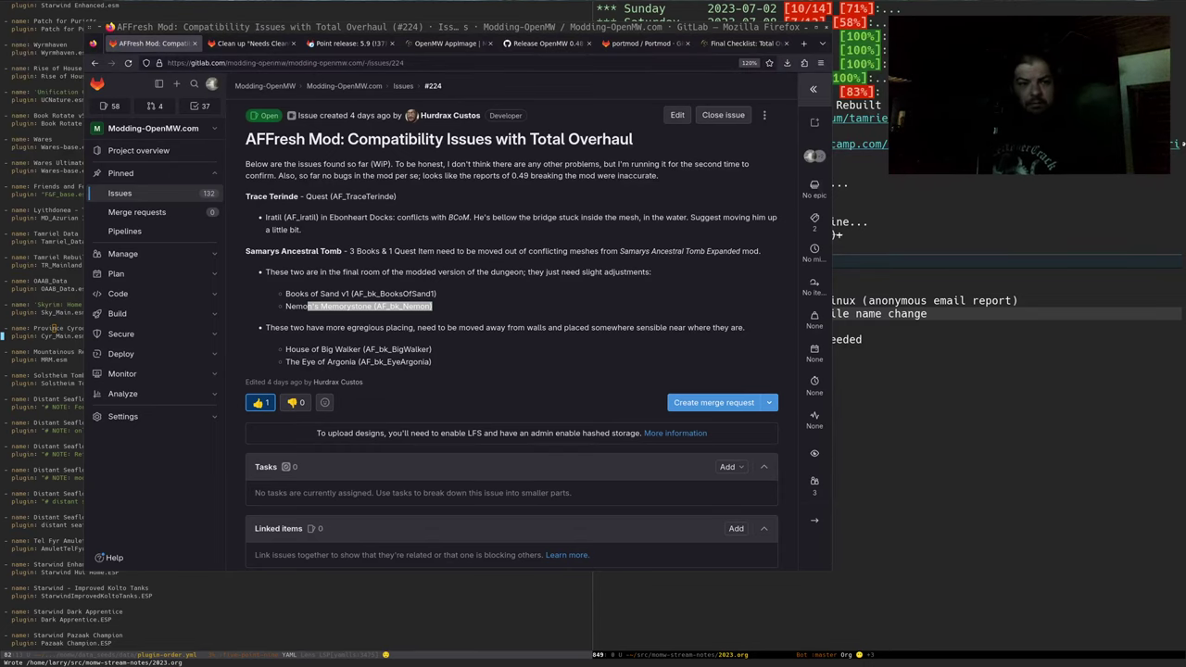
key("alt+Tab")
Open cleaning_issues.txt from the downloads folder in Pluma, maximized
key("super+e")
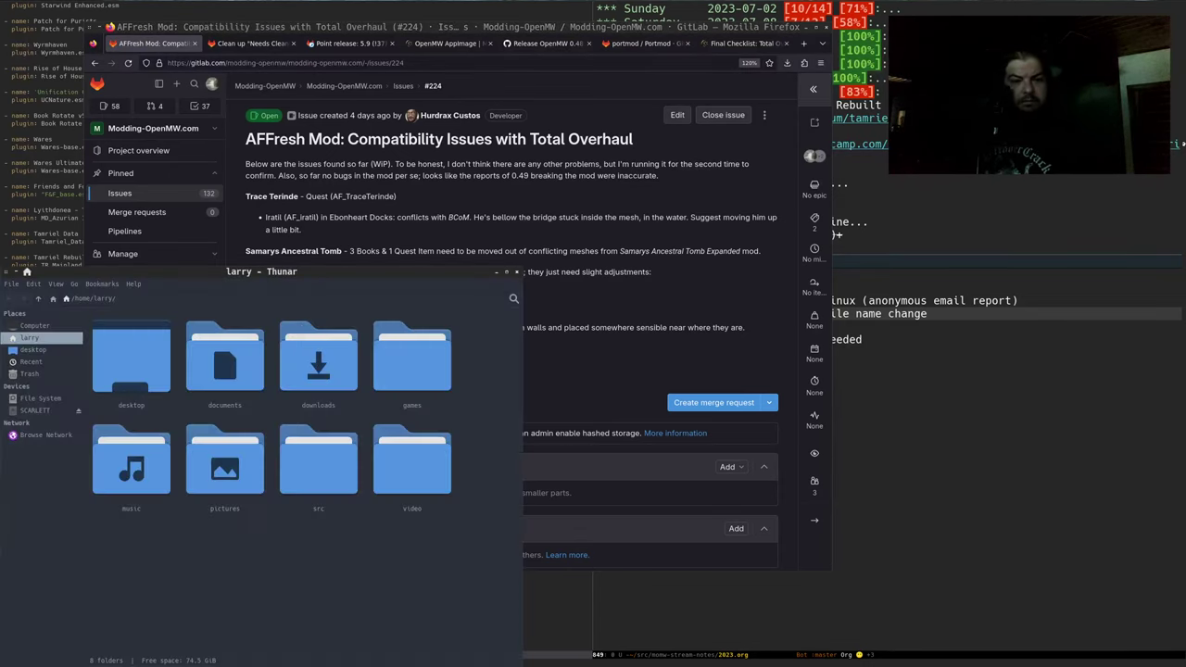
double_click(285, 388)
double_click(130, 359)
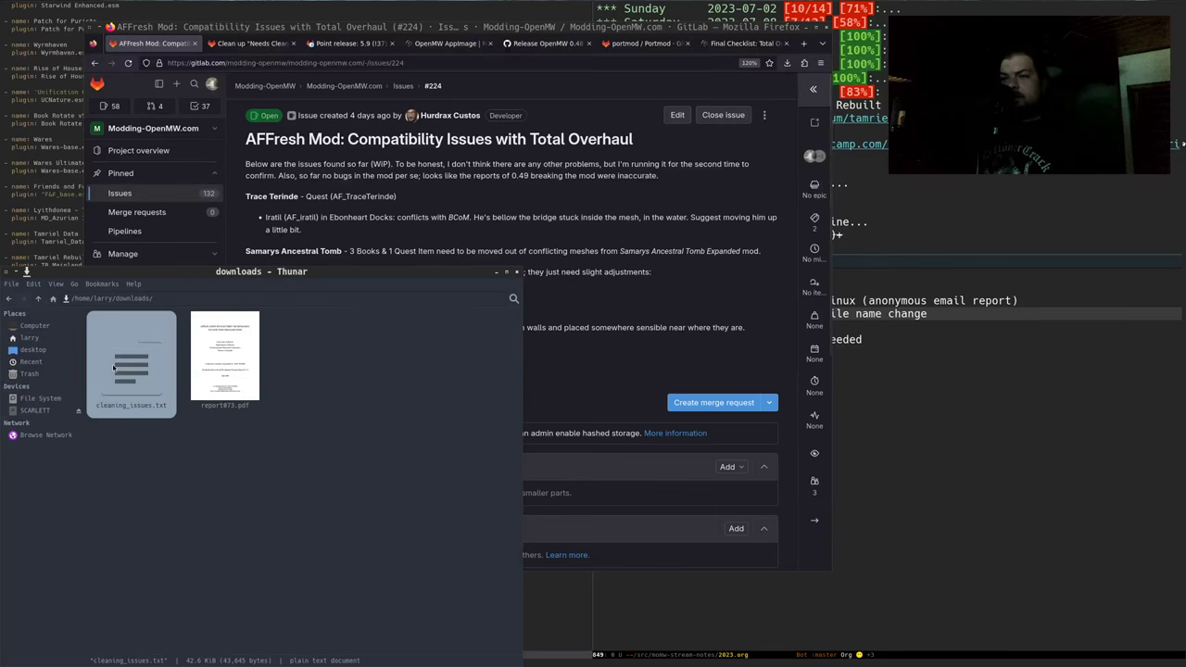
key("alt+space")
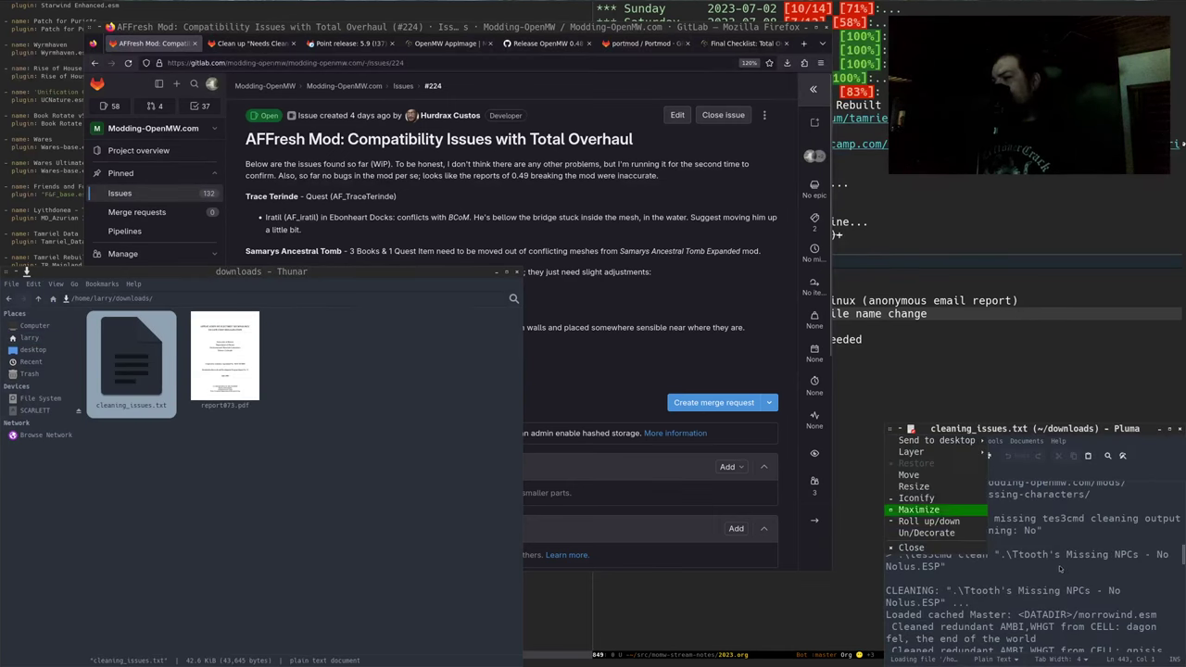
key("x")
Search the document for 'sobitur' and step through each Sobitur match
scroll(334, 170, "down", 8)
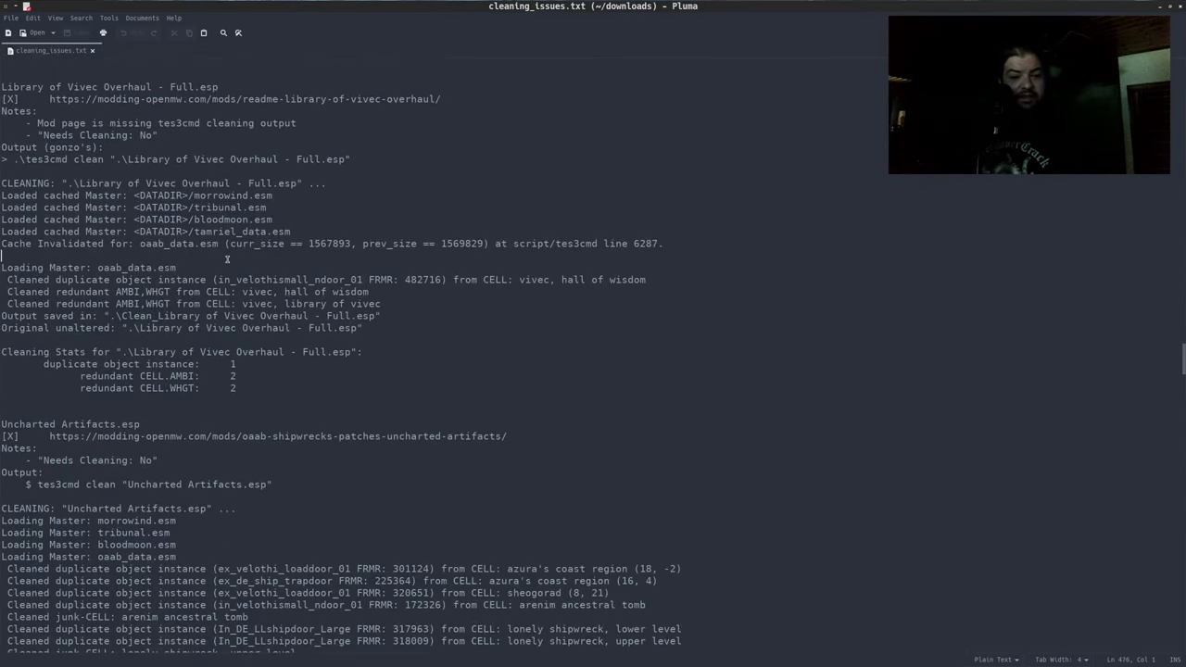
scroll(226, 259, "down", 2)
key("ctrl+f")
type("subit")
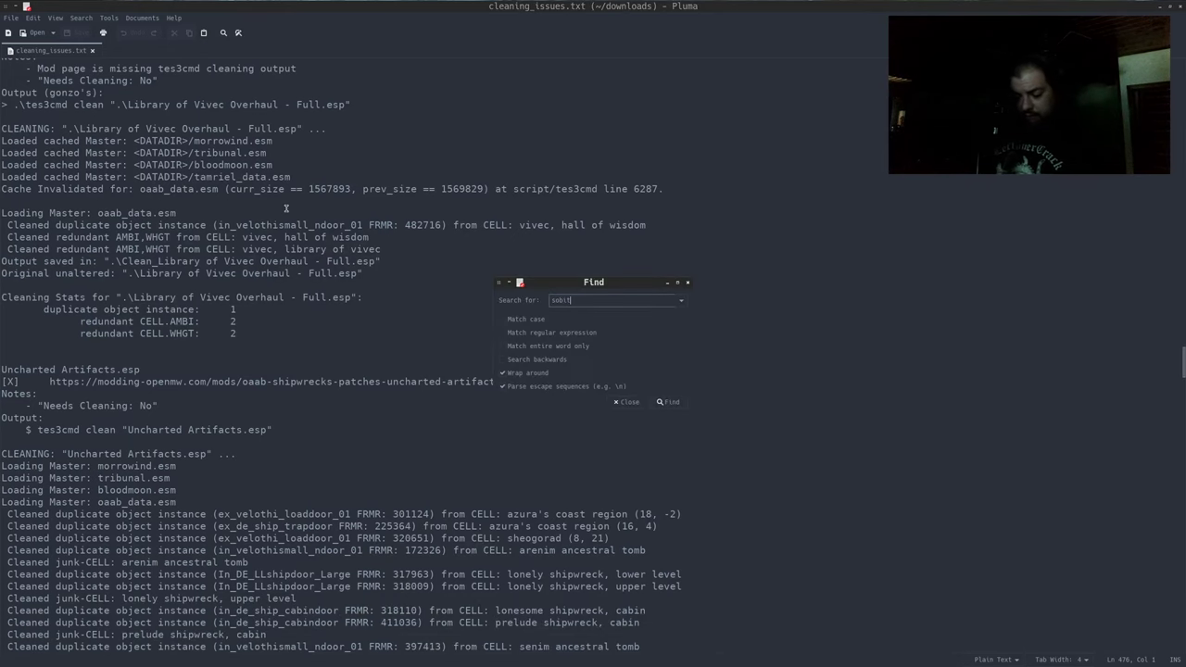
type("uyr")
key("BackSpace")
key("BackSpace")
type("r")
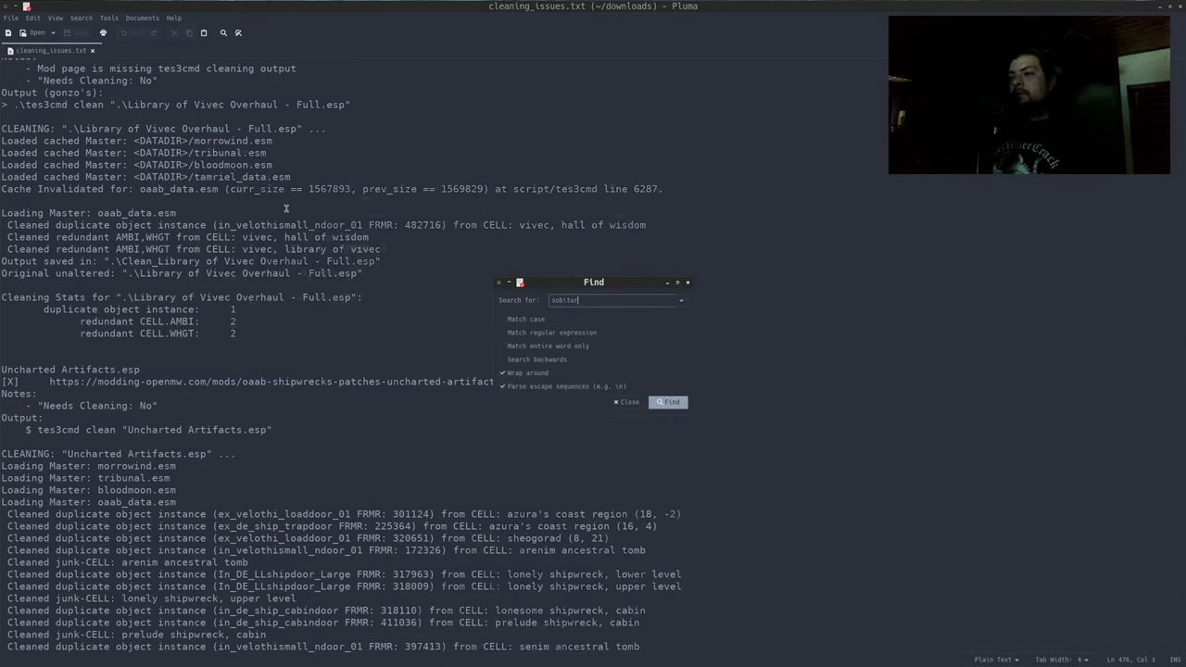
key("Return")
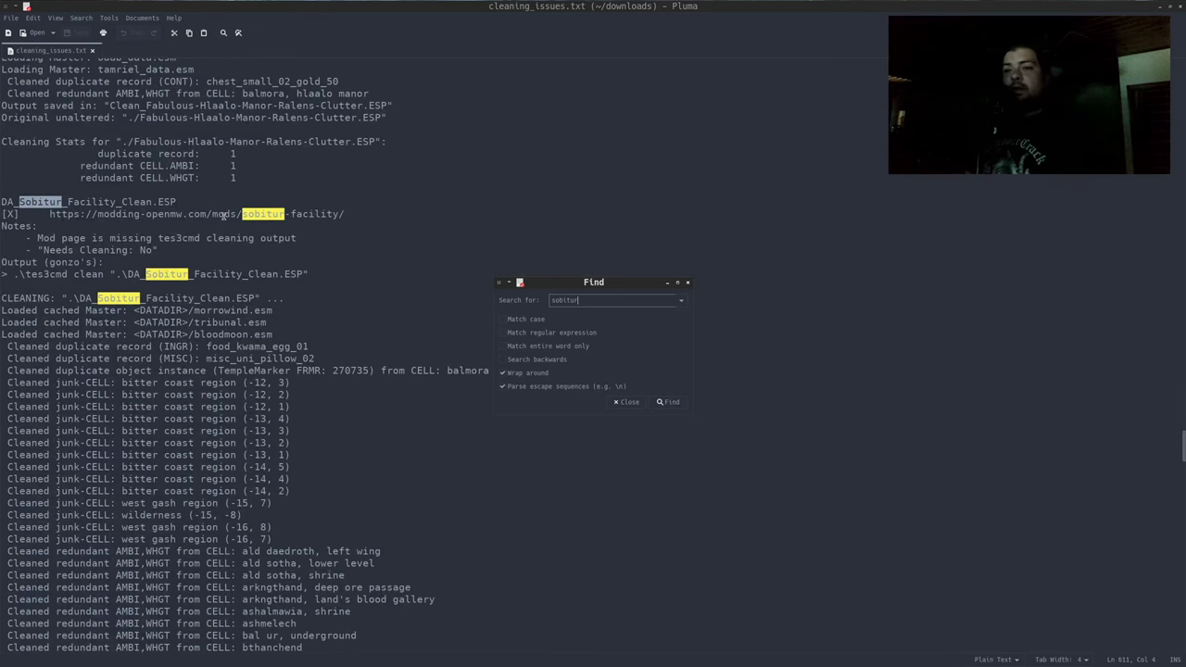
left_click(678, 404)
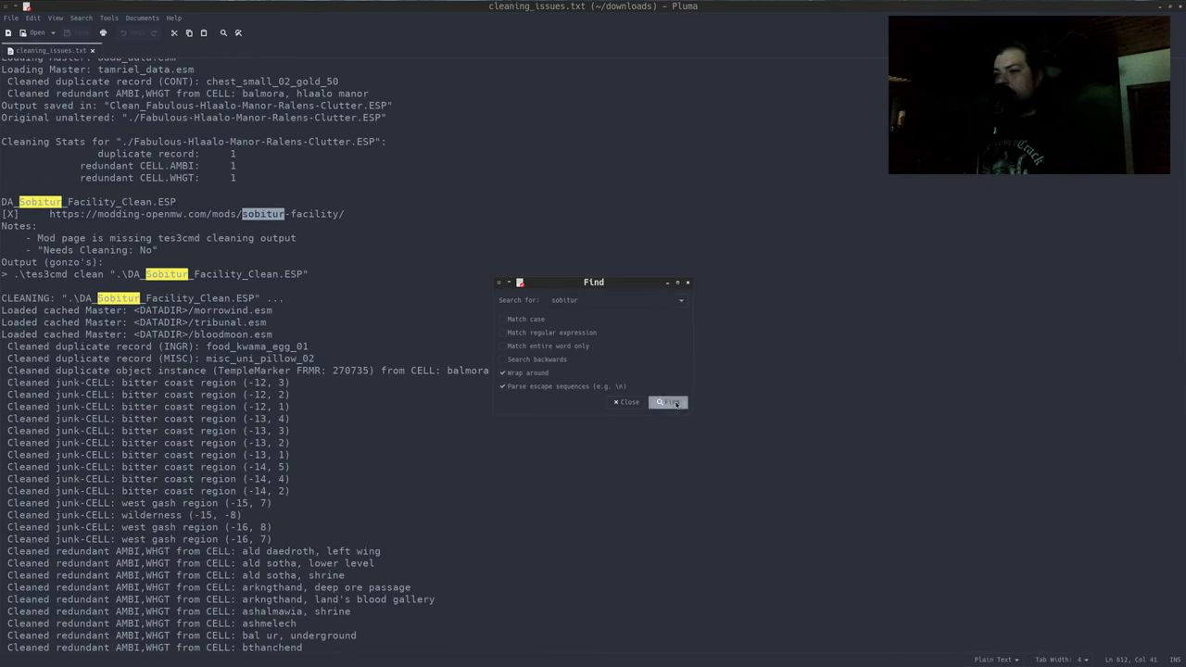
left_click(677, 404)
left_click(677, 404)
left_click(676, 403)
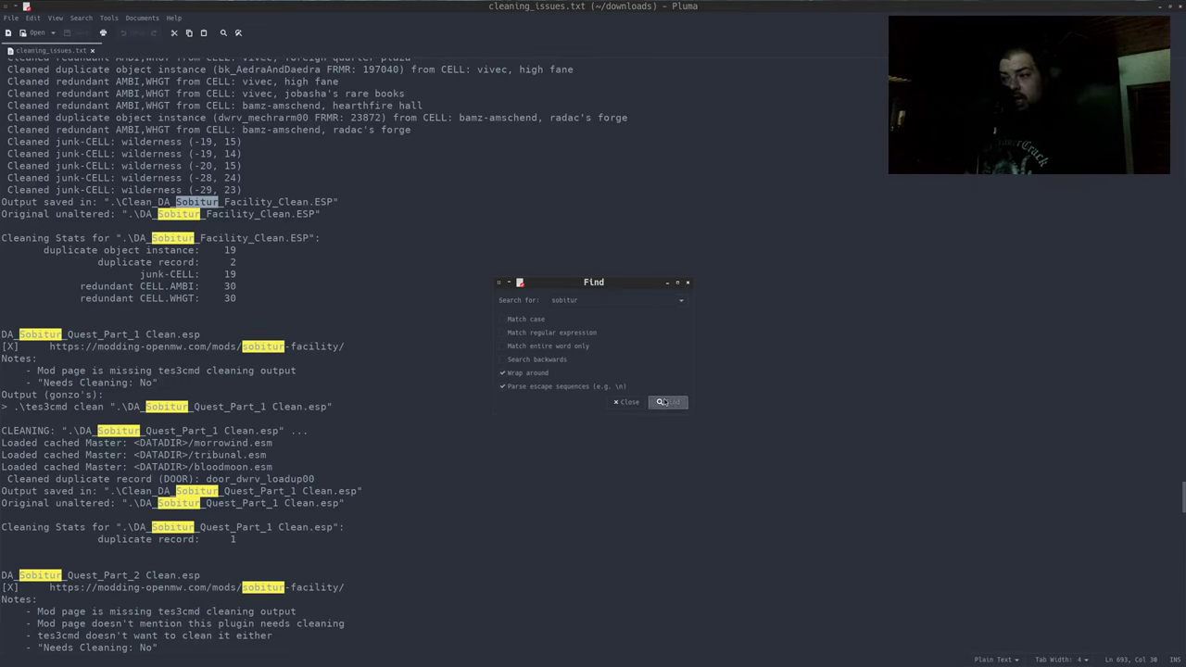
left_click(665, 402)
left_click(665, 402)
left_click(664, 403)
left_click(665, 402)
left_click(664, 402)
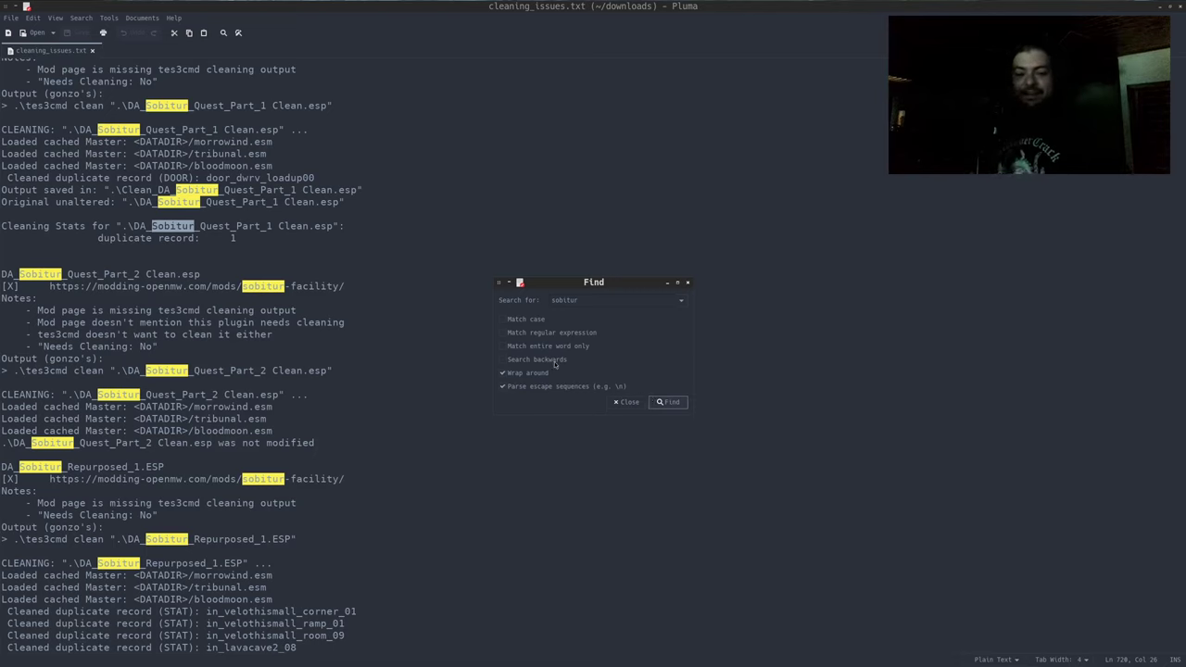
left_click(627, 401)
Select the da_sobitur_tringred_compat mod page URL under the DA_Sobitur_TRIngred_Compat entry
scroll(556, 331, "down", 9)
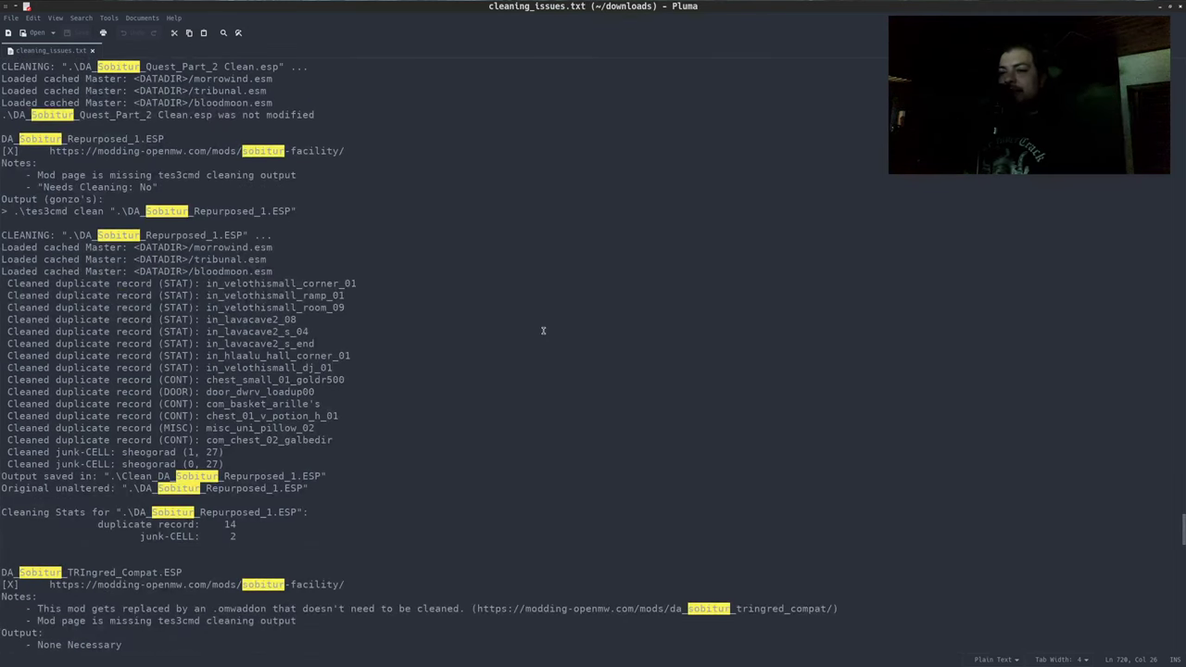
scroll(543, 331, "down", 6)
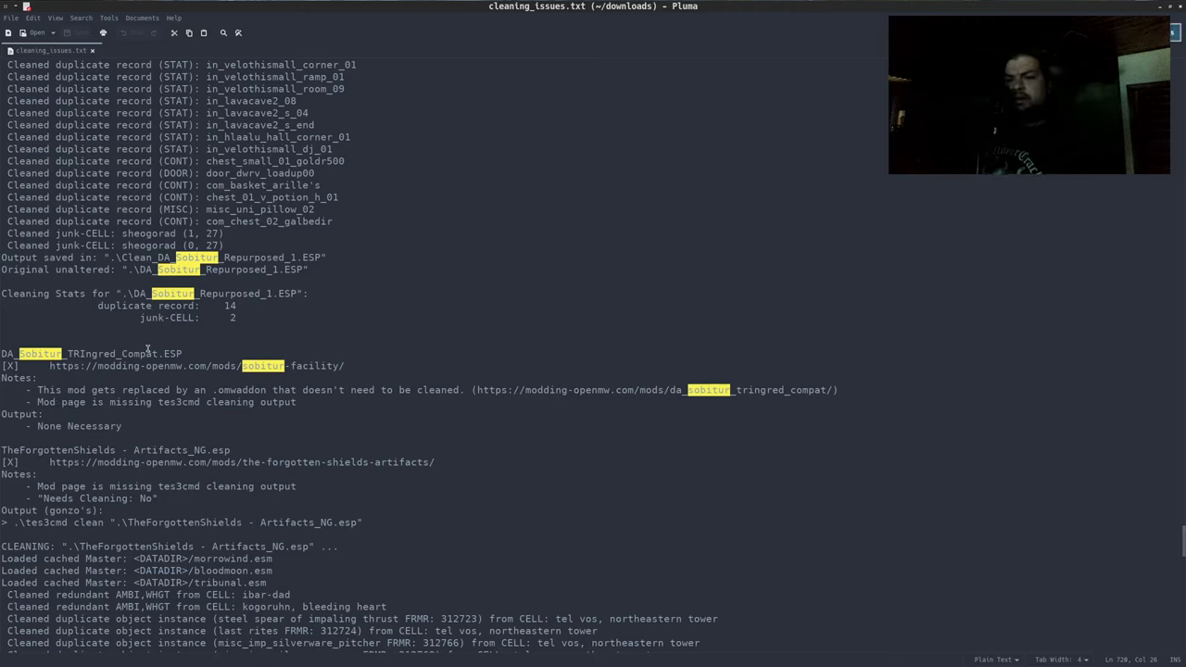
left_click(146, 404)
left_click_drag(149, 341, 273, 462)
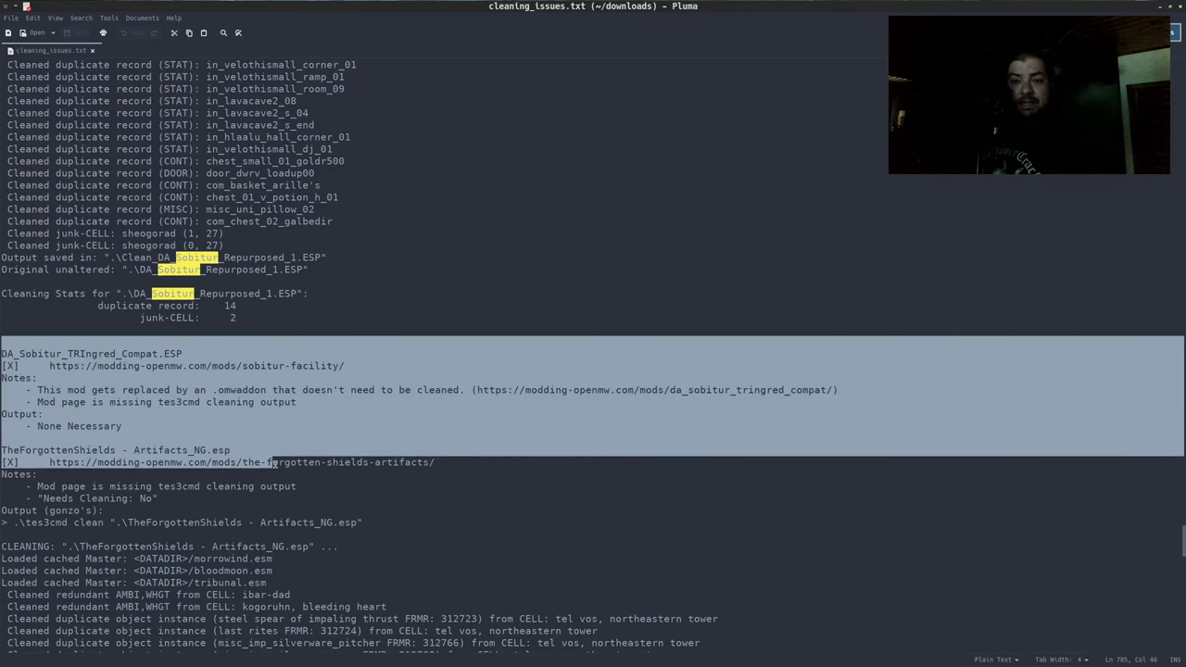
left_click(269, 389)
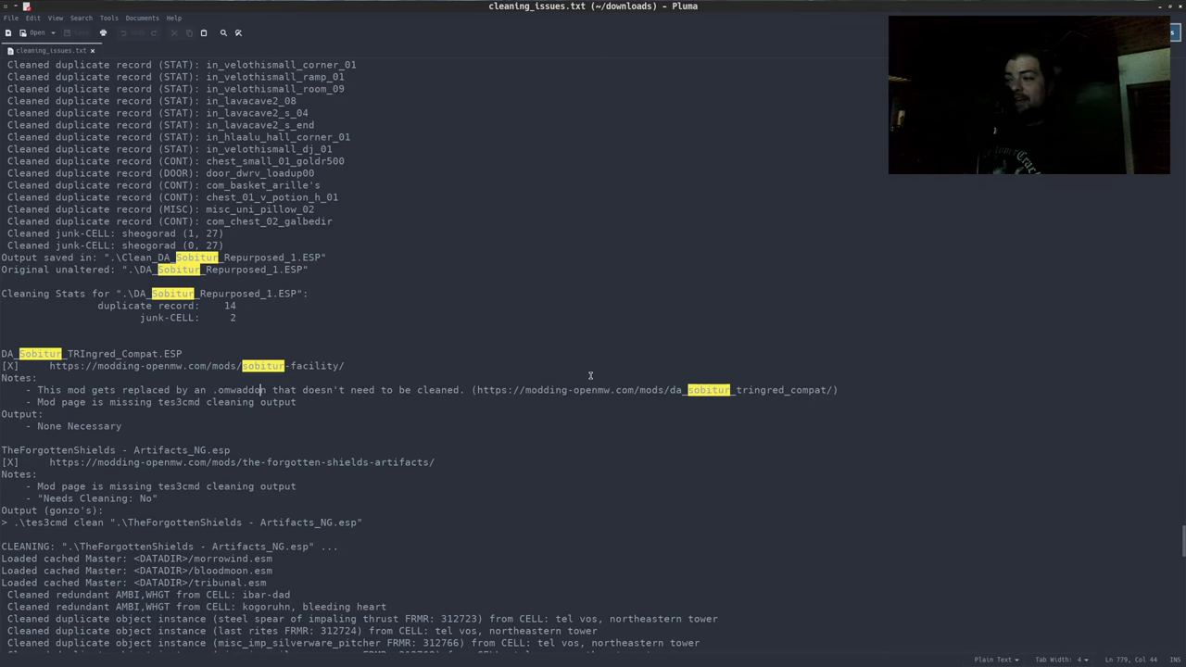
double_click(485, 390)
left_click_drag(534, 393, 820, 391)
key("ctrl+c")
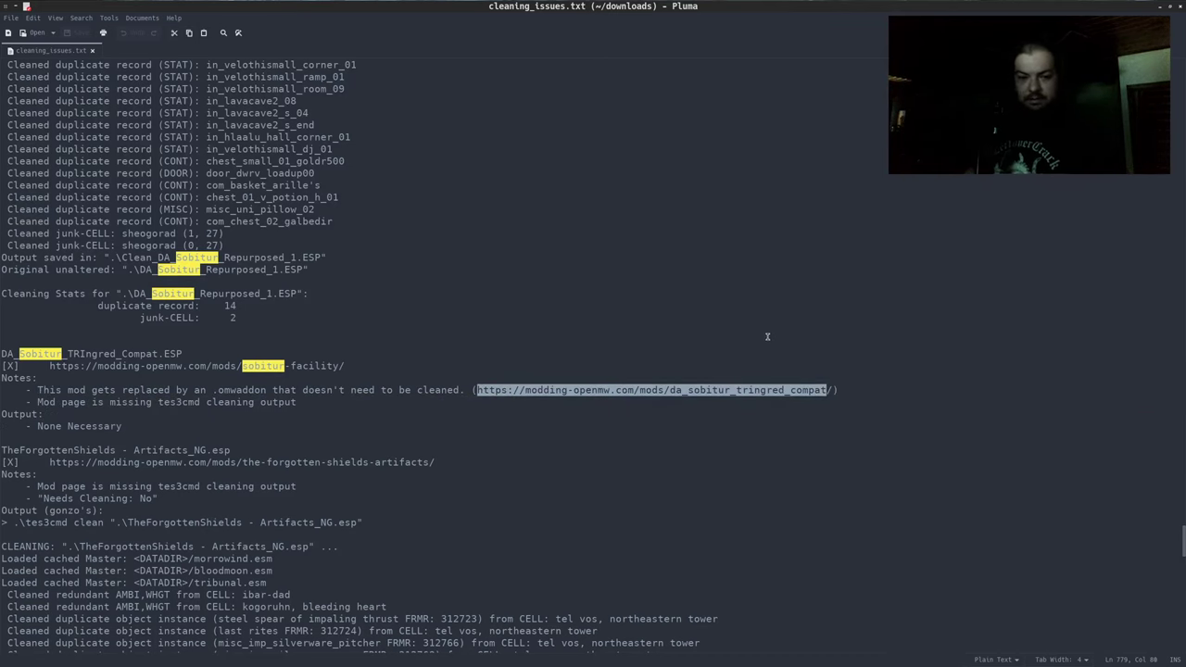
key("alt+Tab")
Load the pasted compat URL in a new tab, scroll the mod page, then return to Pluma
key("ctrl+t")
key("ctrl+v")
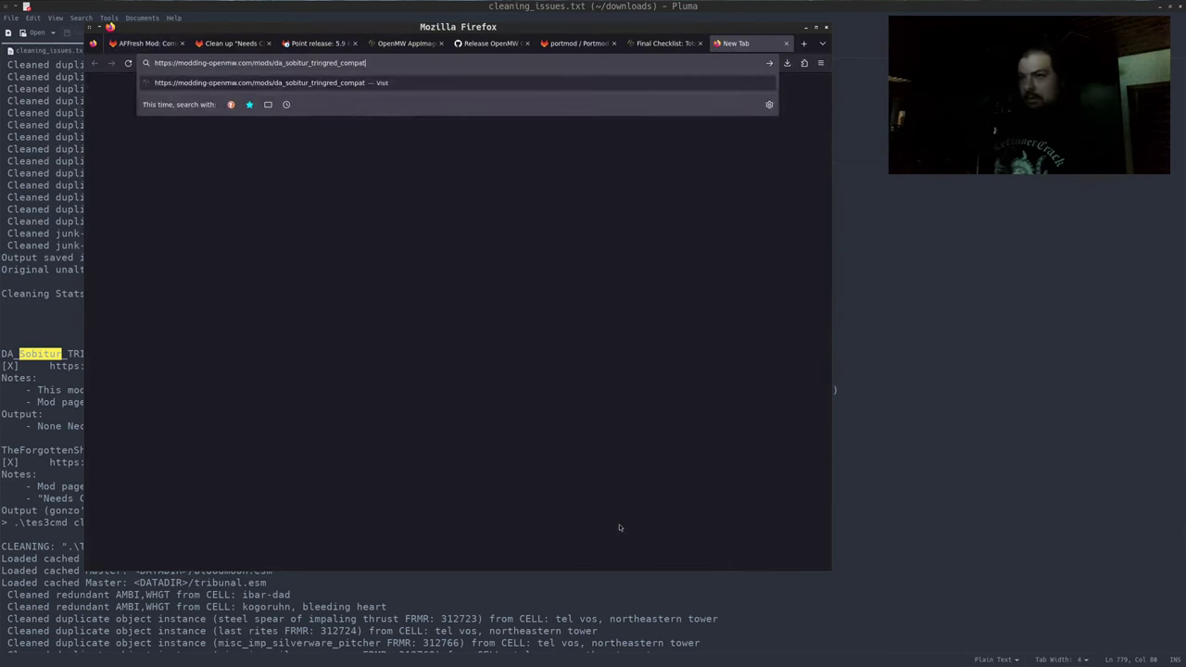
key("Return")
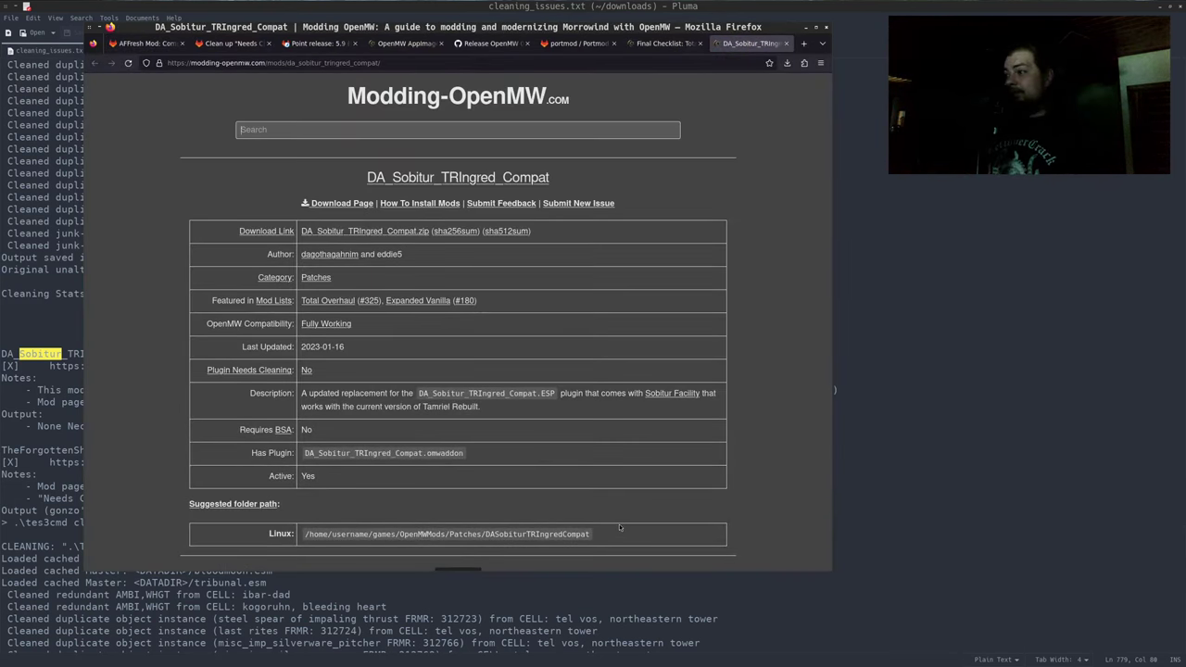
scroll(656, 341, "down", 2)
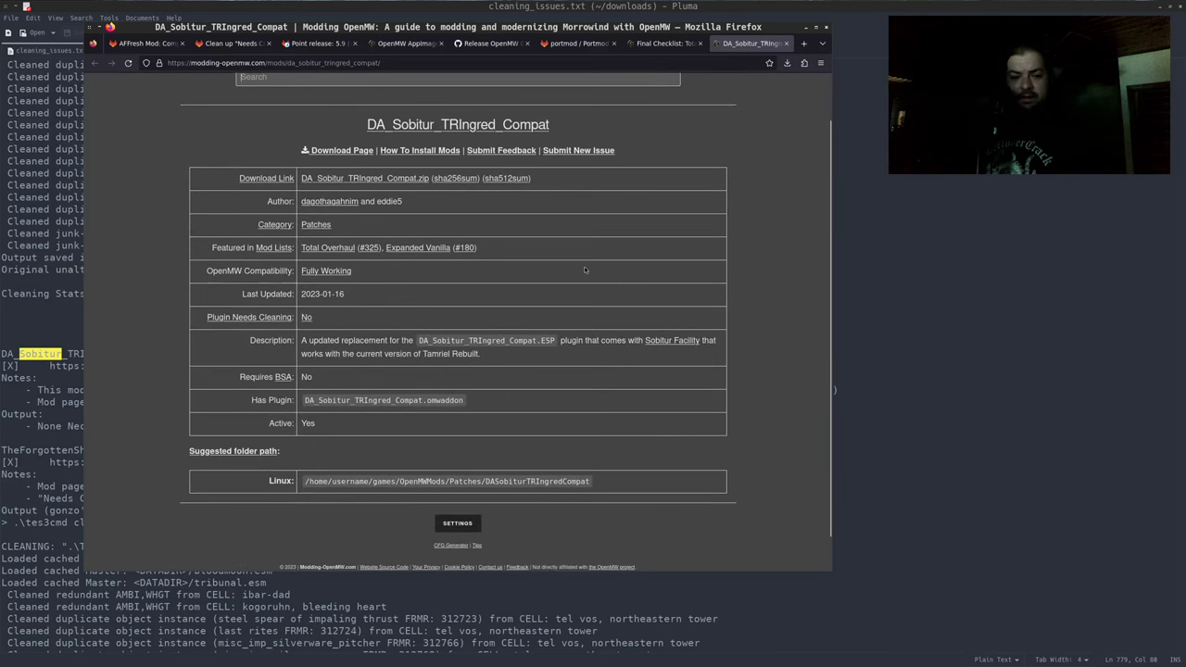
key("alt+Tab")
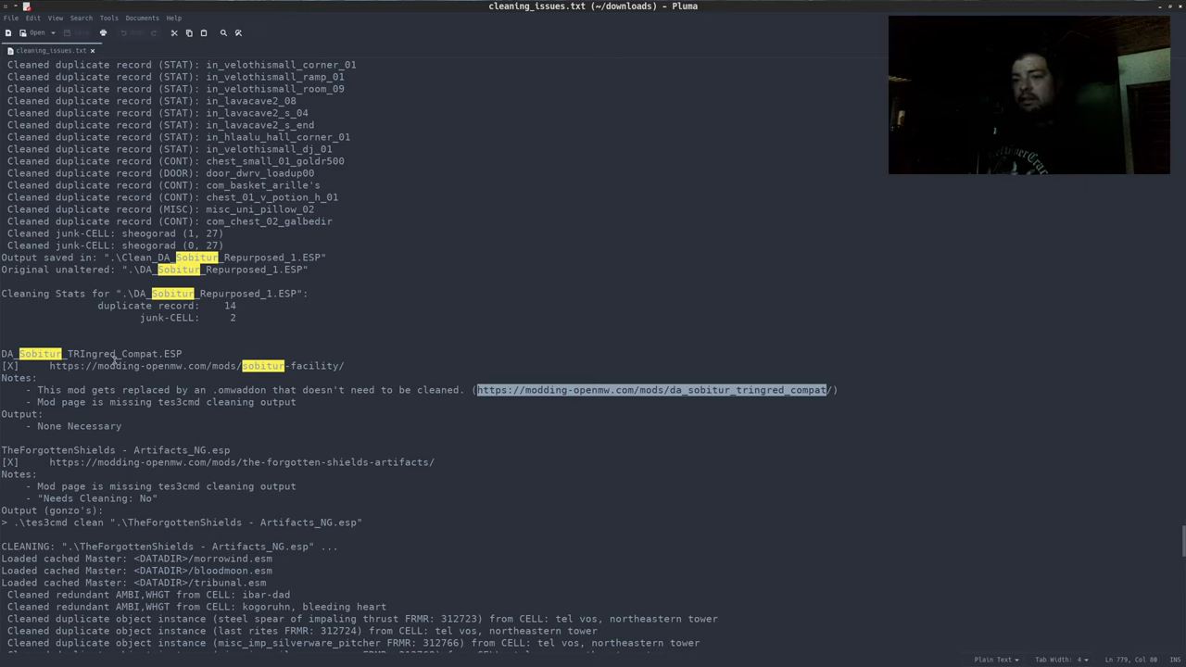
Select the DA_Sobitur_TRIngred_Compat entry lines and scroll around the nearby notes
left_click_drag(121, 328, 162, 402)
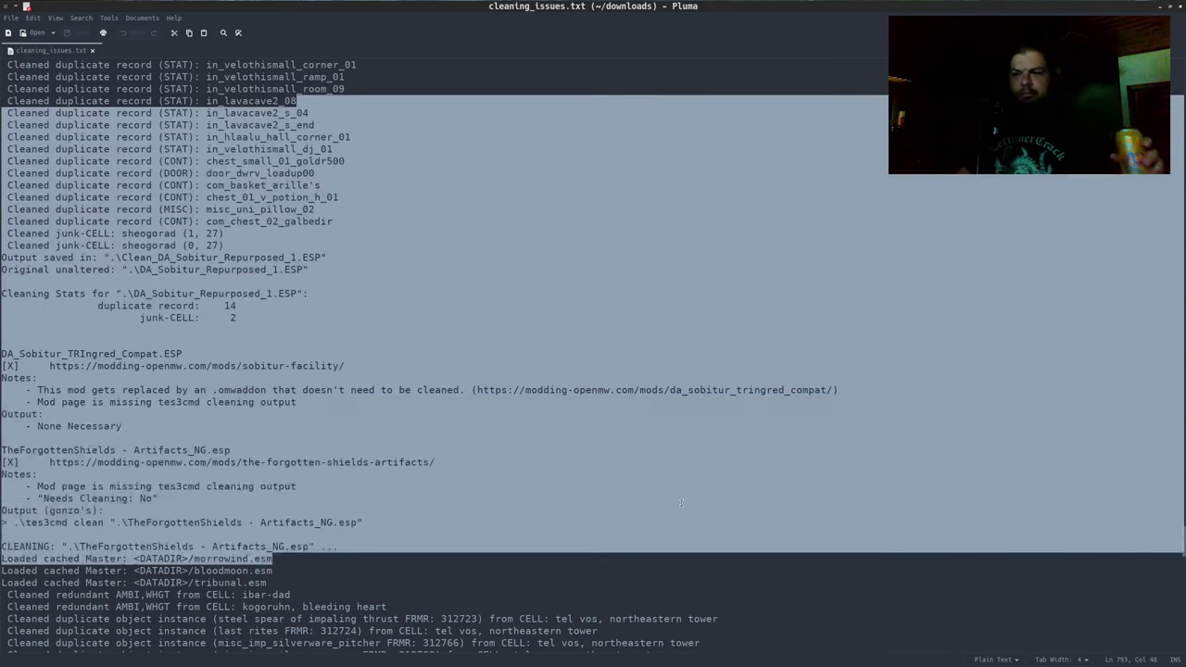
left_click(637, 454)
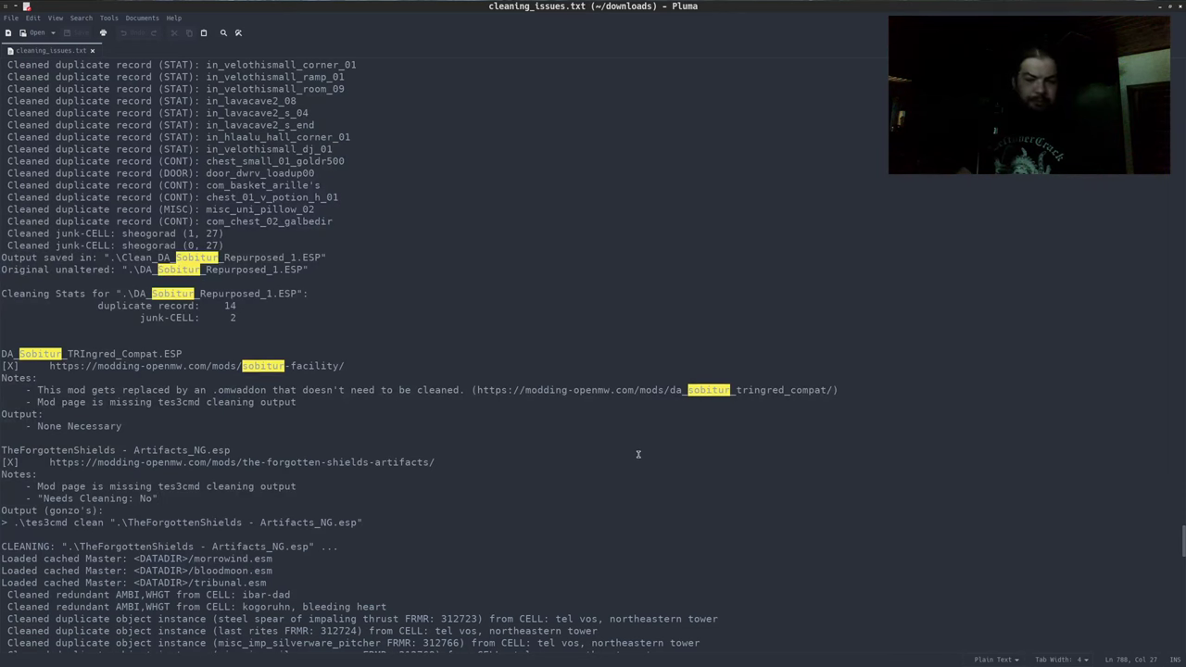
scroll(494, 453, "down", 1)
left_click_drag(306, 444, 97, 444)
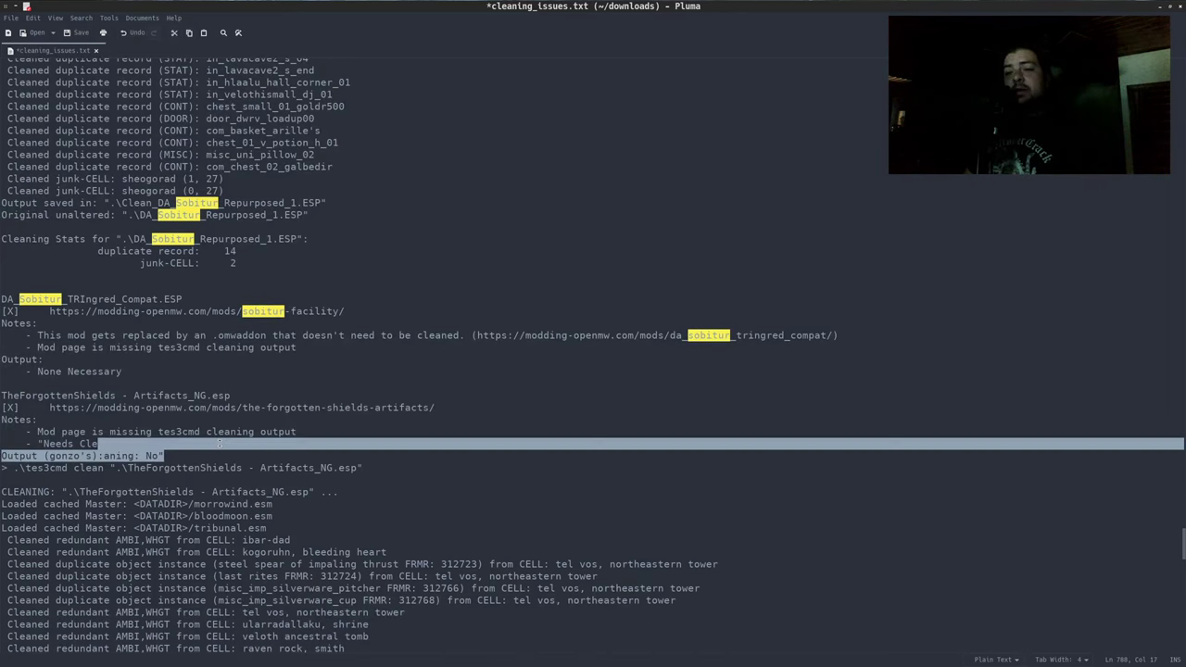
scroll(259, 450, "down", 4)
scroll(258, 386, "up", 1)
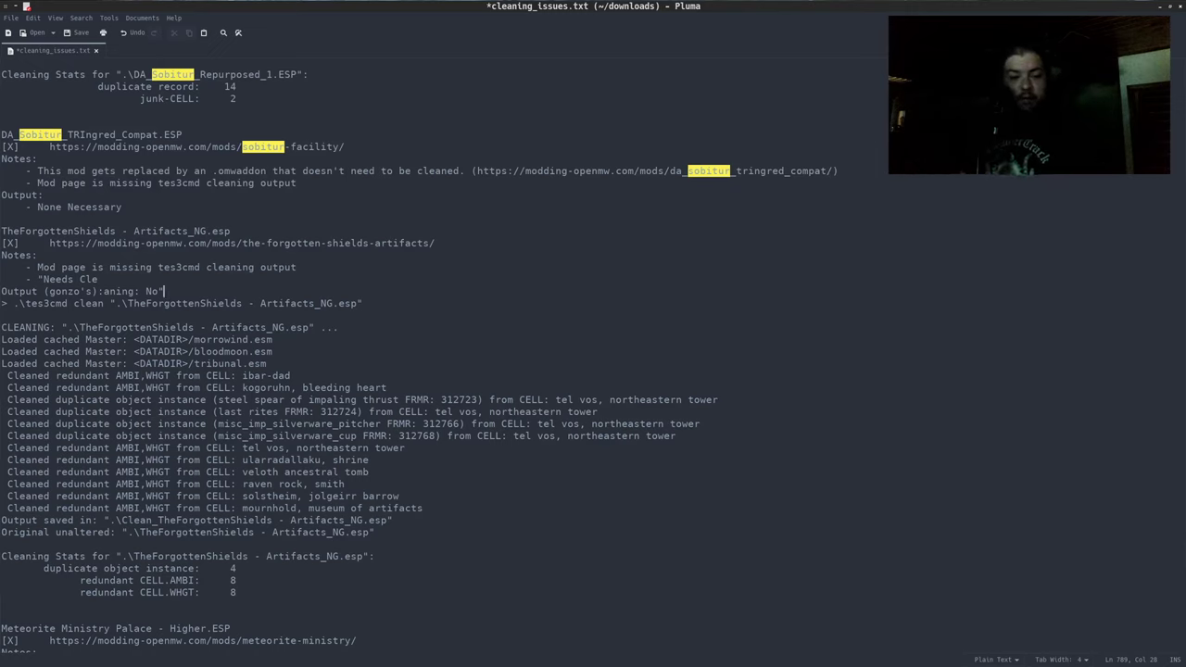
scroll(235, 177, "up", 20)
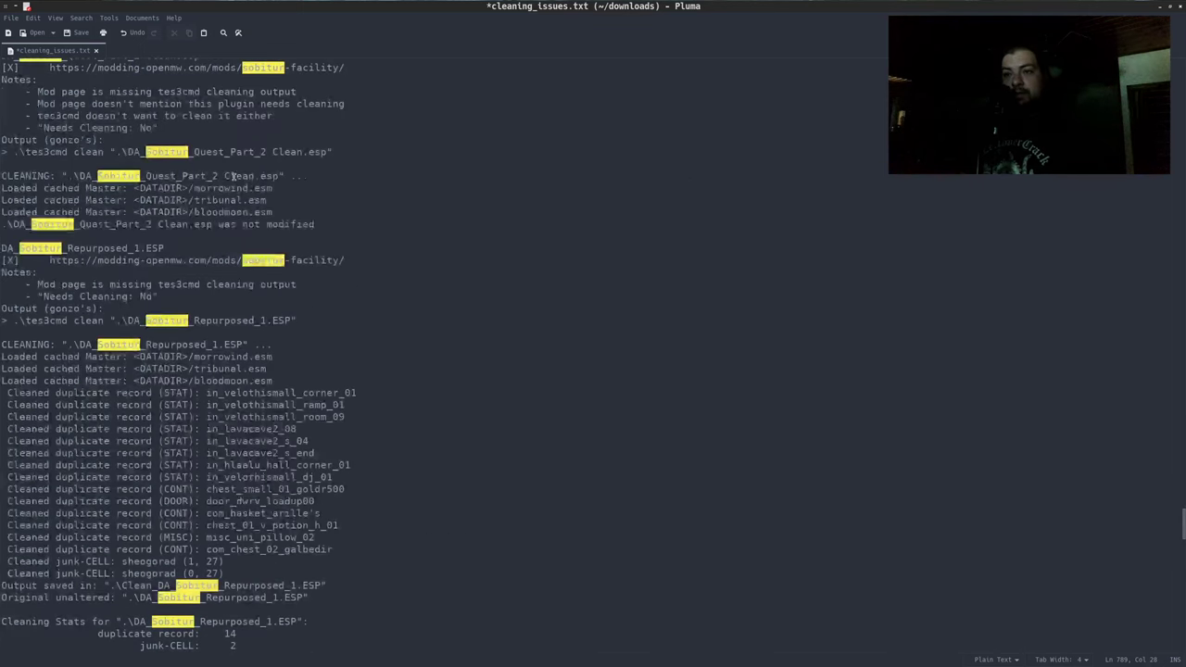
scroll(234, 179, "up", 5)
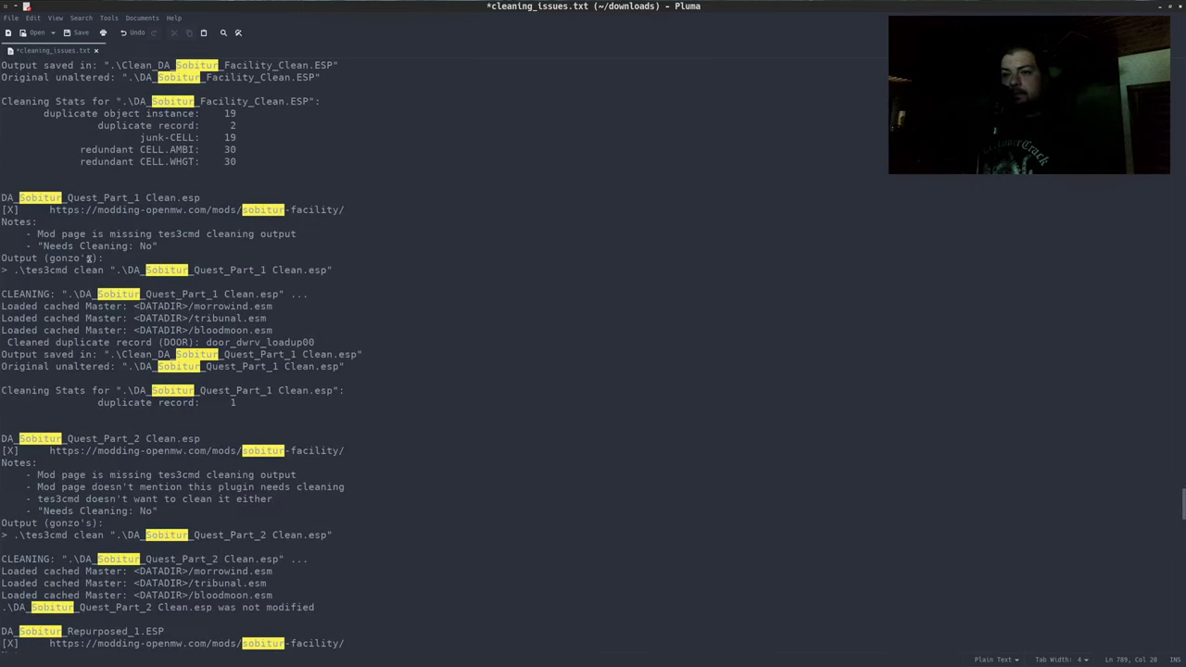
Review the DA_Sobitur_Quest_Part_1 cleaning output, including its duplicate DOOR record line
left_click(137, 293)
left_click(160, 342)
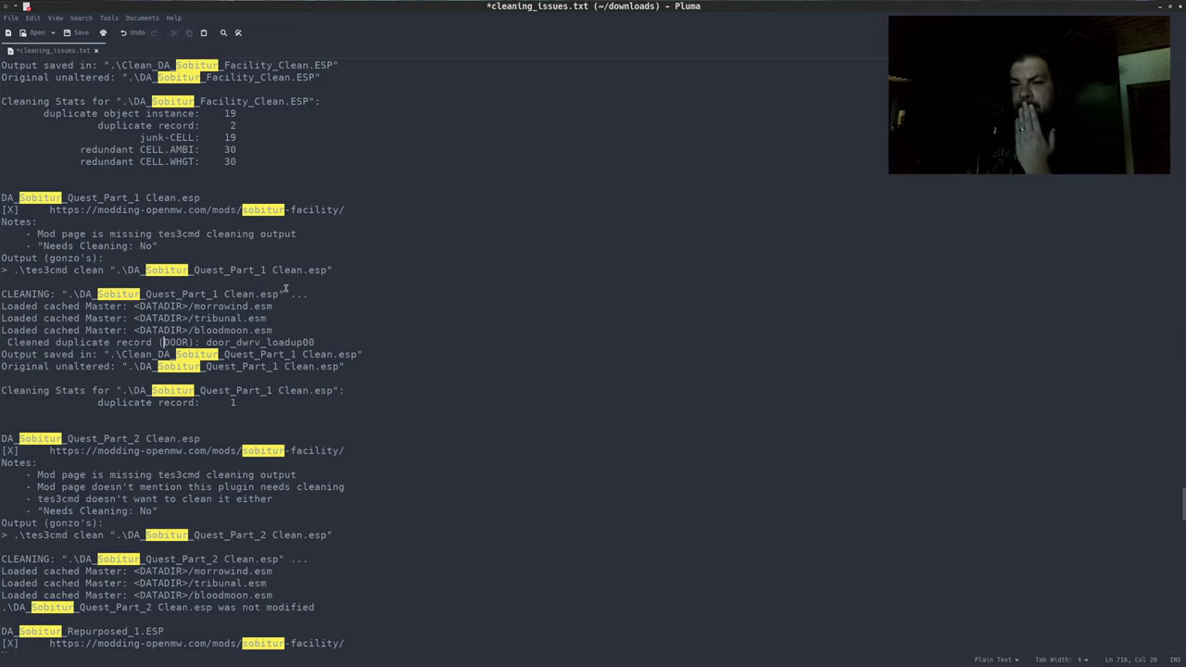
left_click_drag(243, 403, 28, 237)
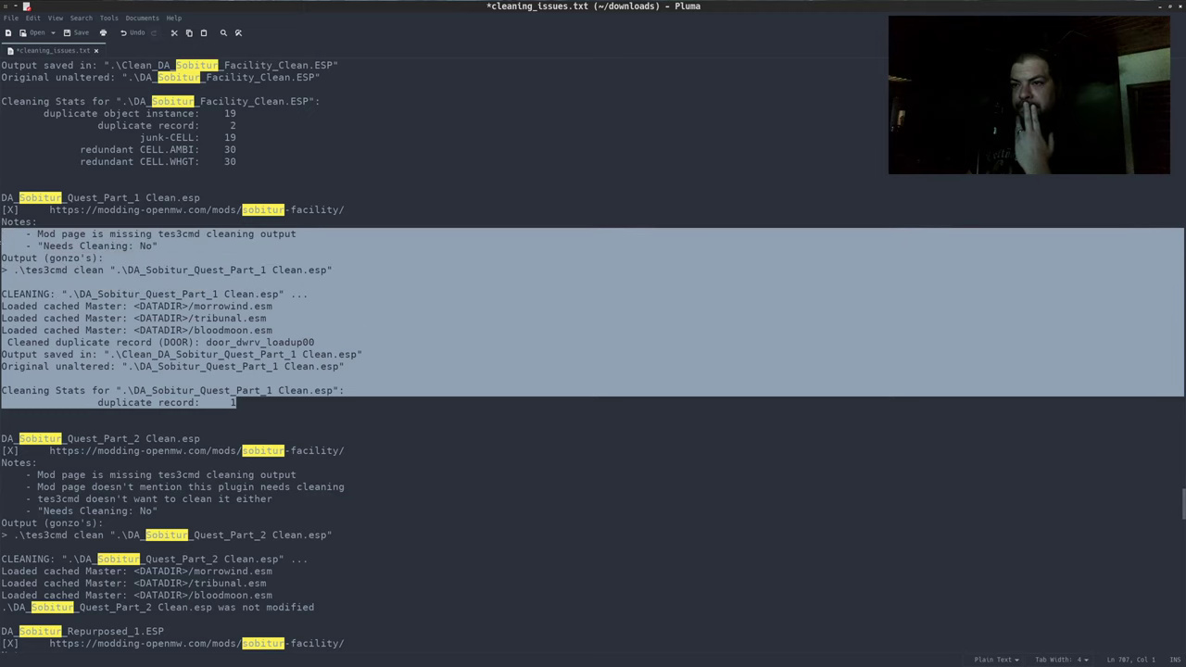
left_click(30, 238)
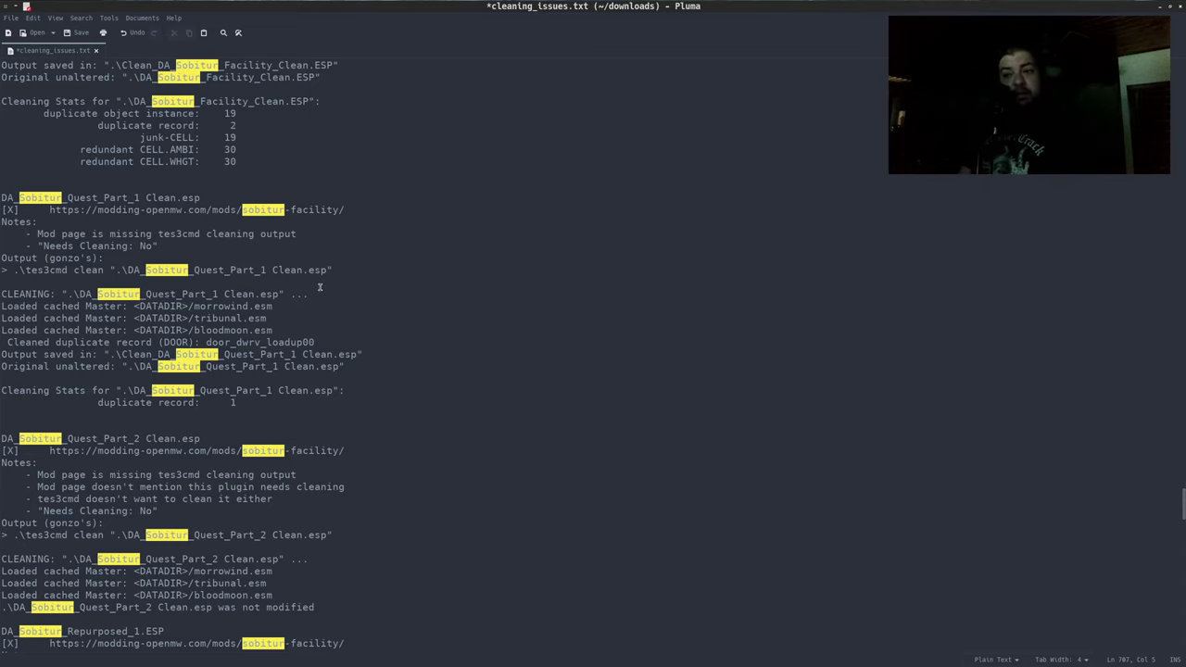
left_click_drag(288, 370, 129, 309)
left_click(130, 309)
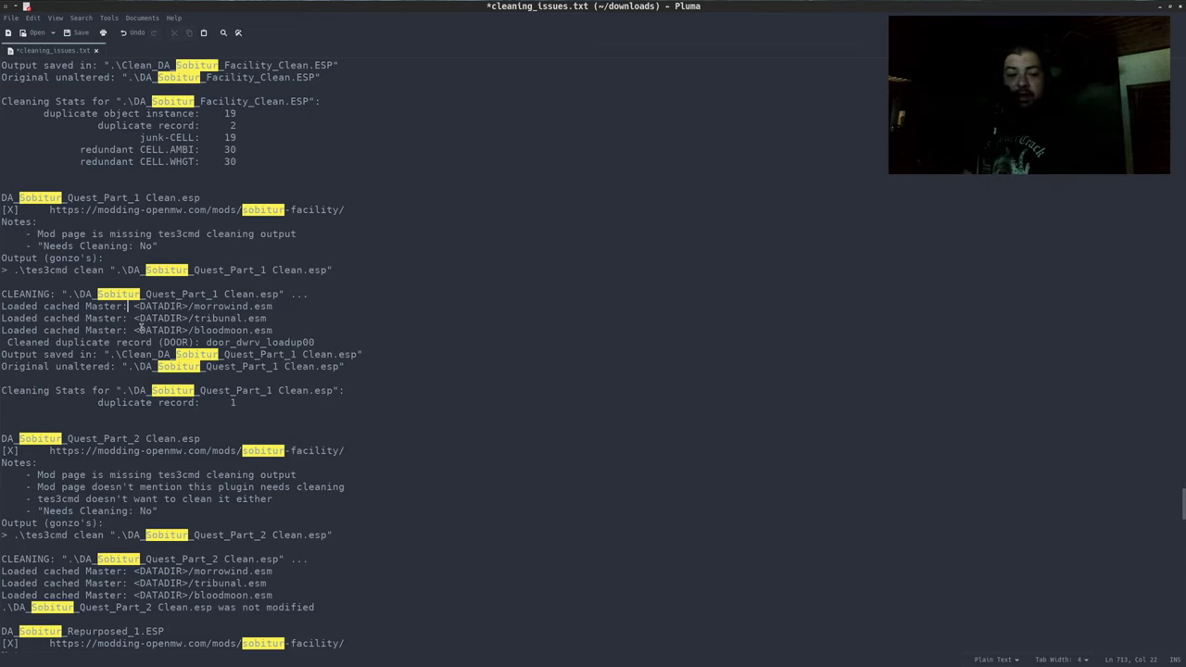
Scroll to and mark the Repurposed_1 cleaning output, then close the document
scroll(175, 318, "down", 4)
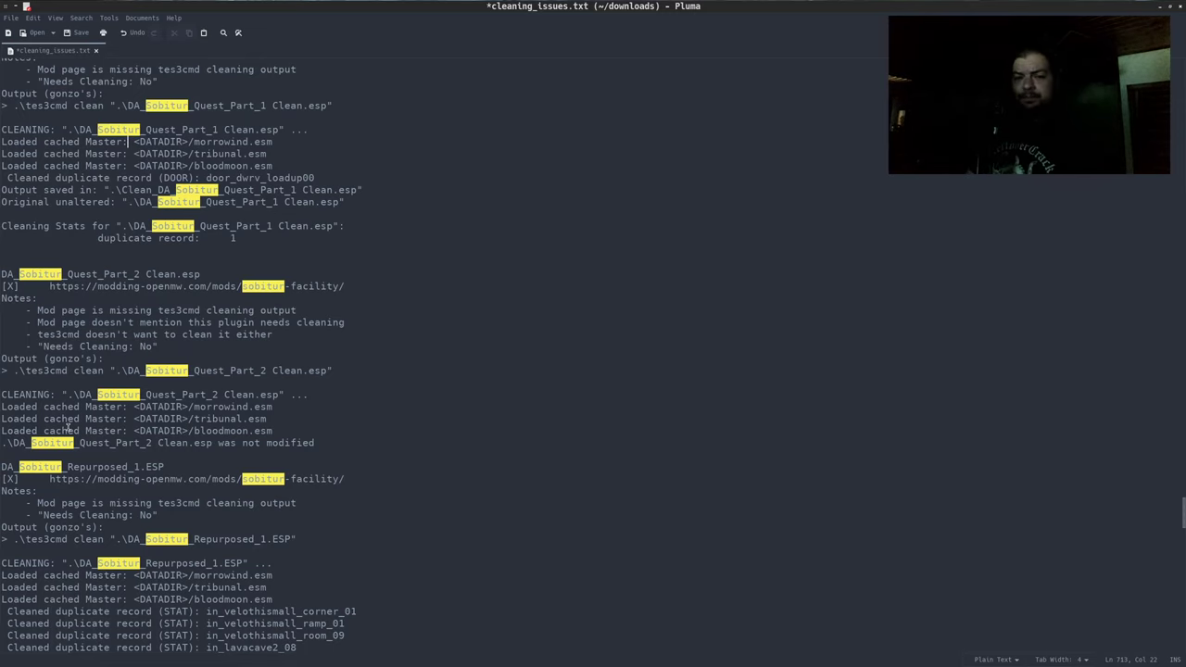
scroll(255, 466, "down", 3)
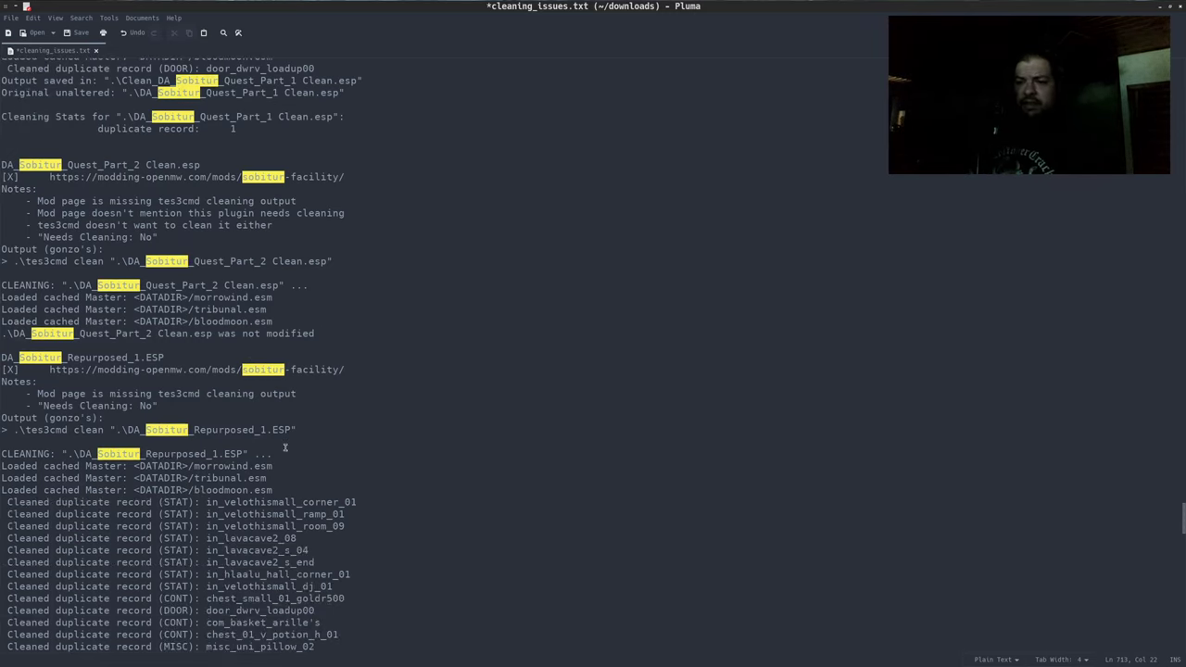
left_click_drag(505, 293, 524, 431)
left_click(529, 415)
key("ctrl+w")
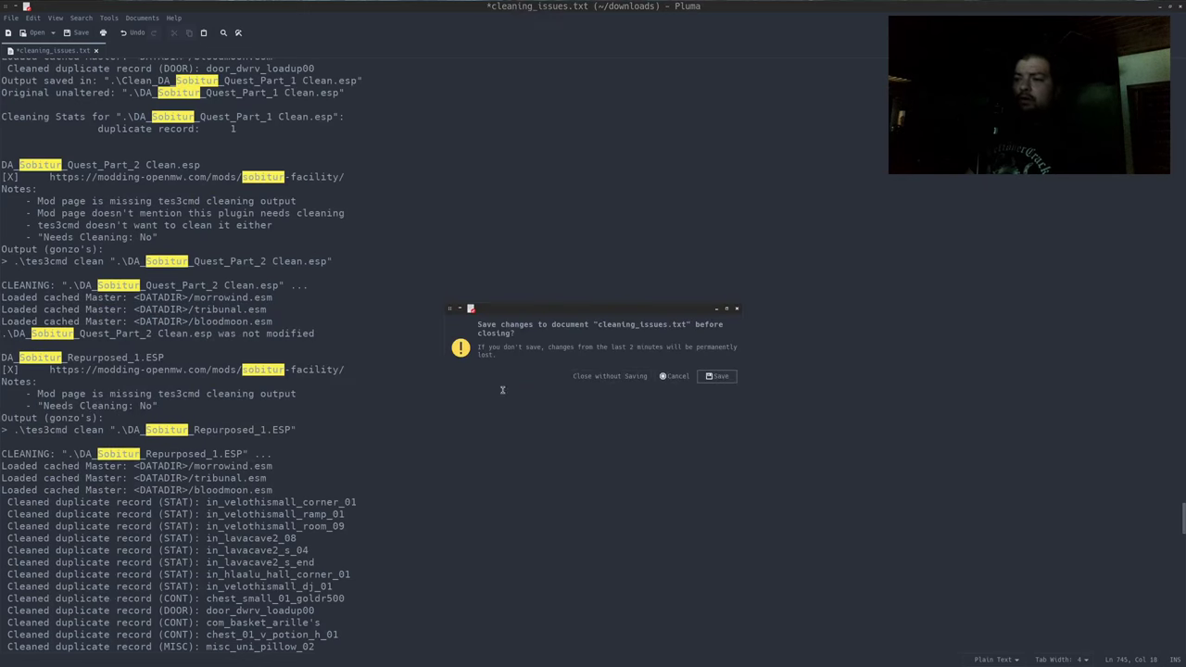
Discard the notes' changes, assign GitLab issue #226 to yourself, and return to the mod page
left_click(609, 376)
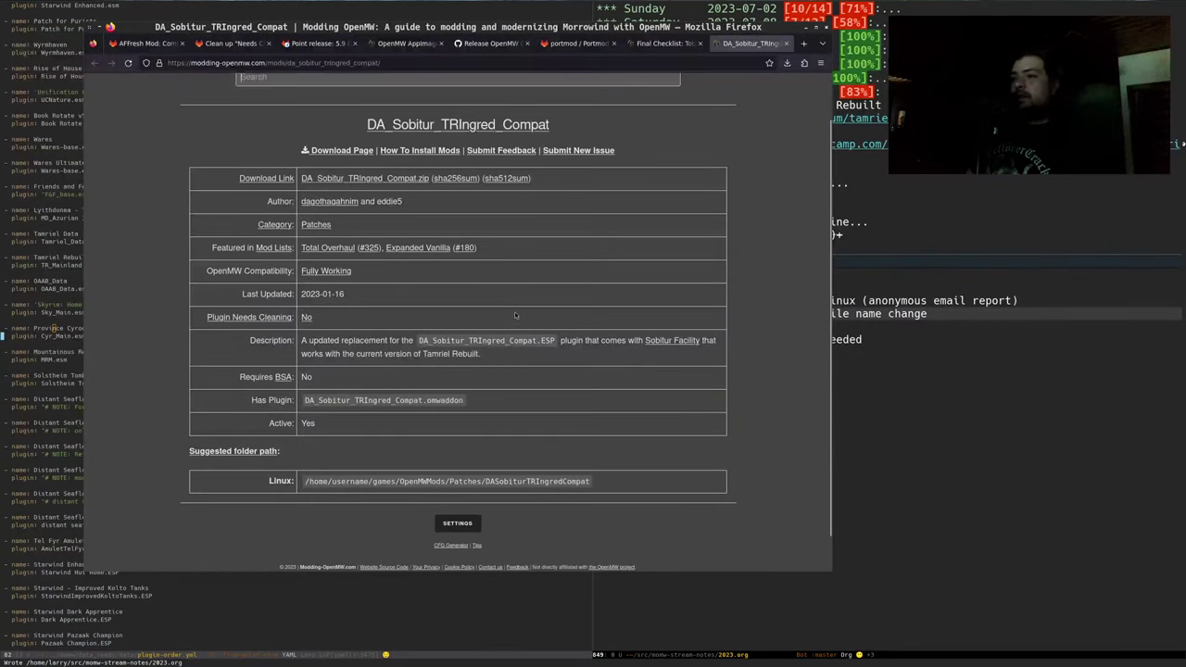
left_click(231, 43)
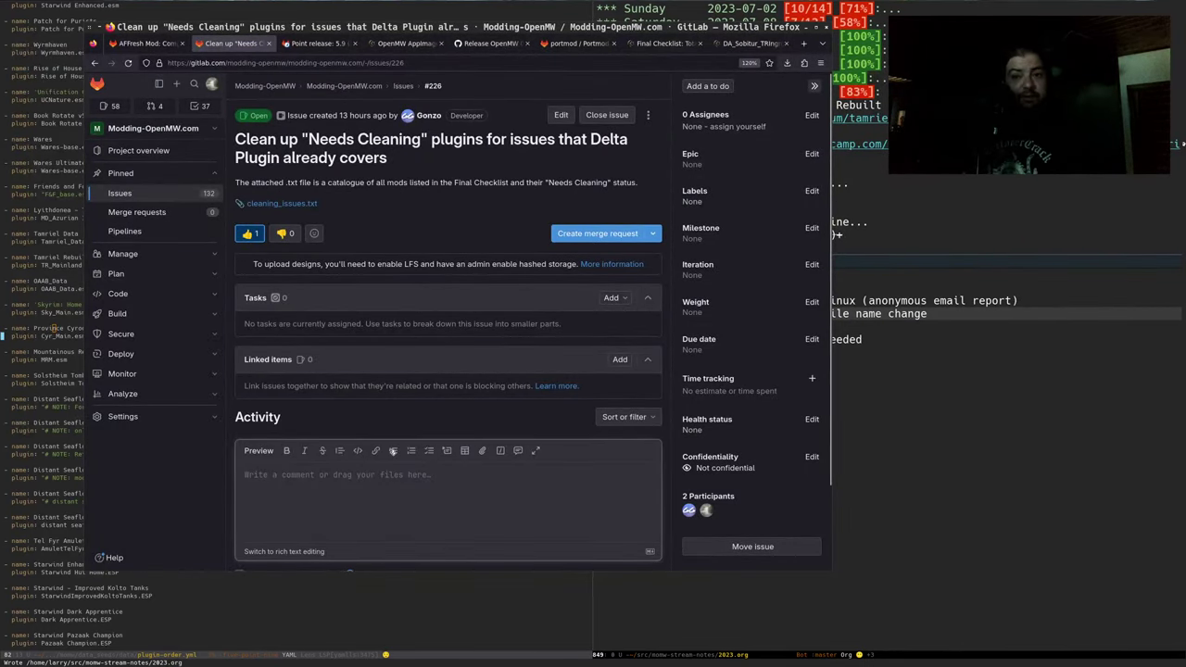
left_click(324, 474)
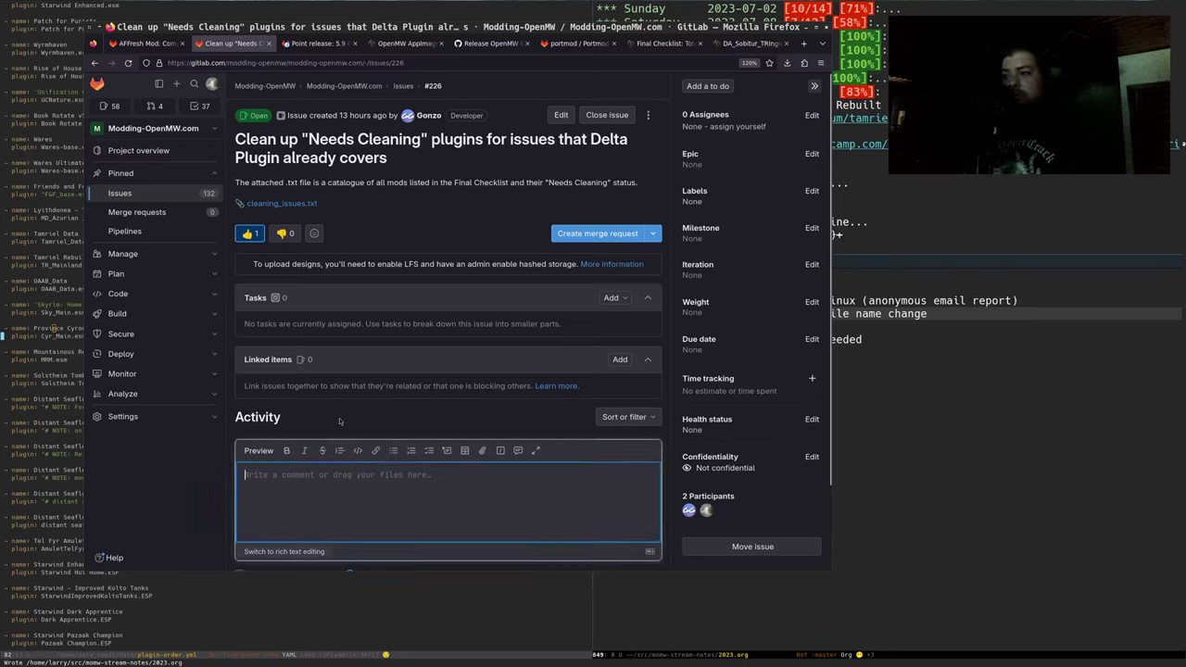
left_click(737, 127)
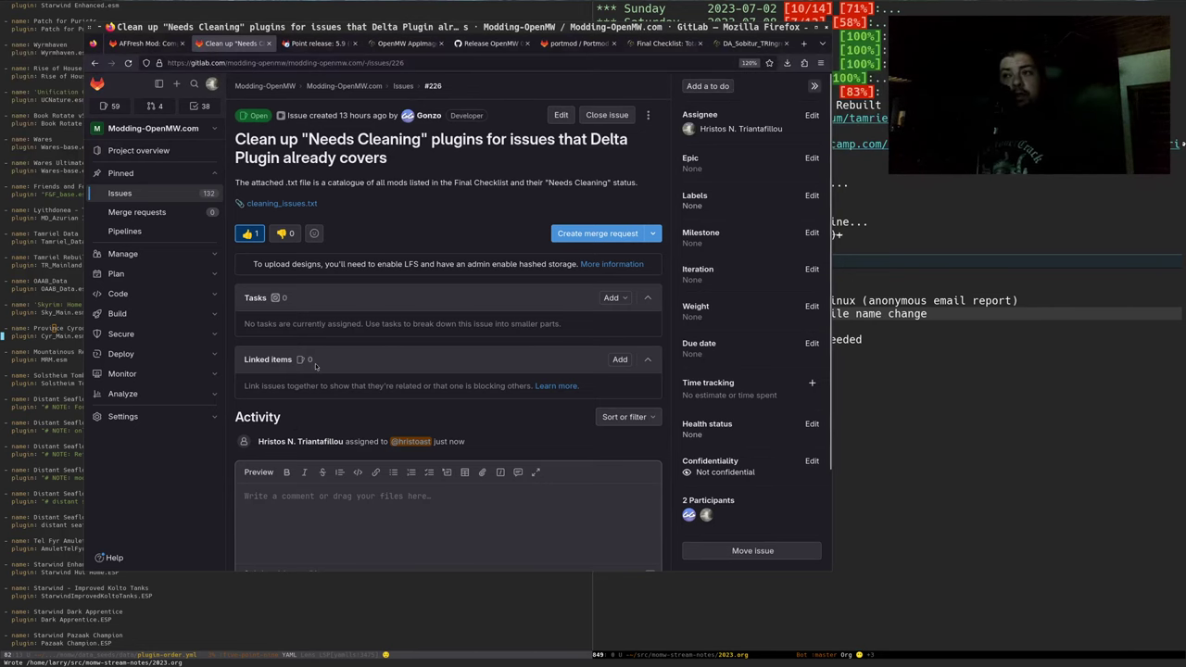
left_click(729, 43)
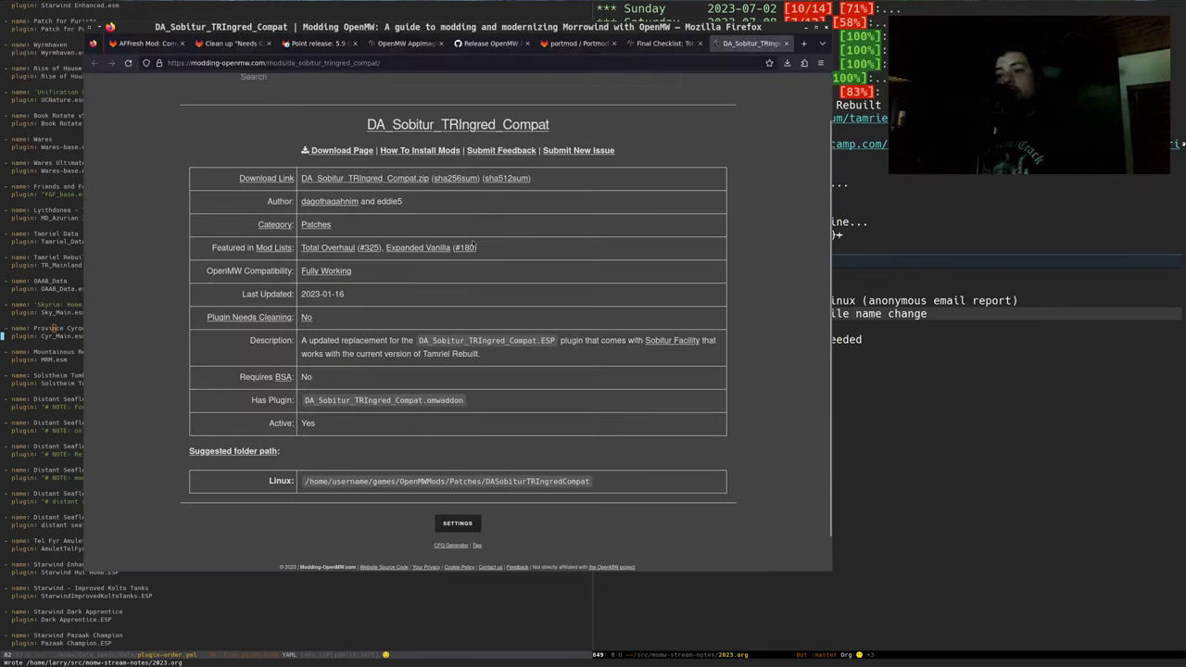
Open the Tips section's Cleaning Plugins With TES3CMD guide, then bring Emacs forward
left_click(477, 545)
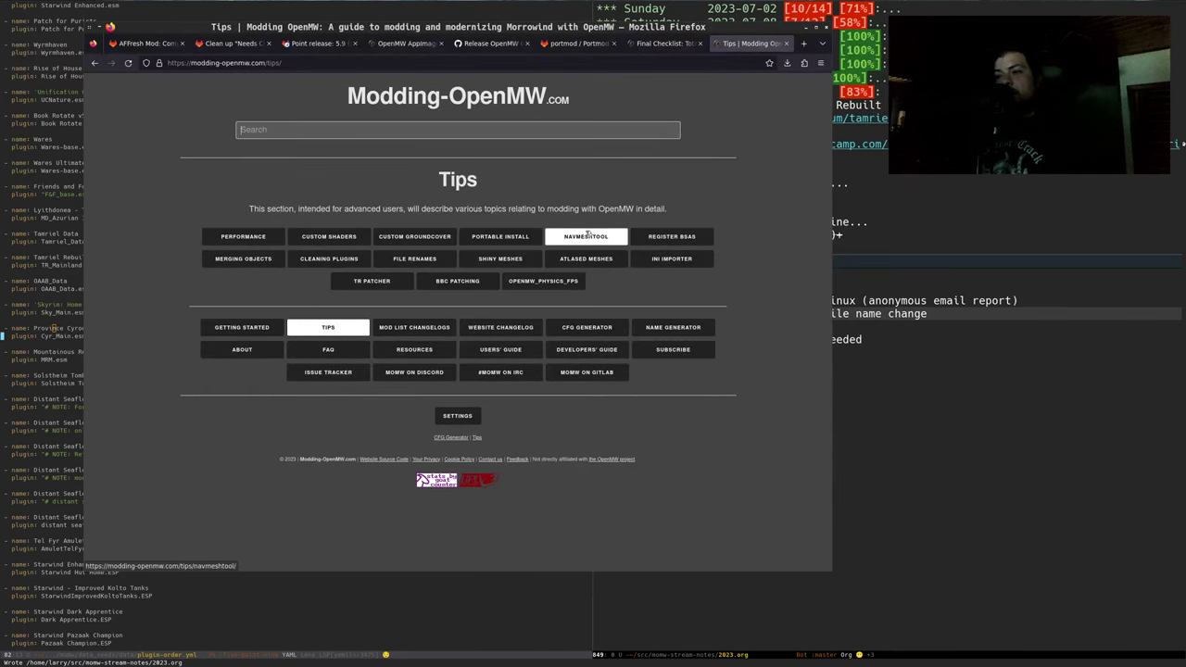
left_click(316, 261)
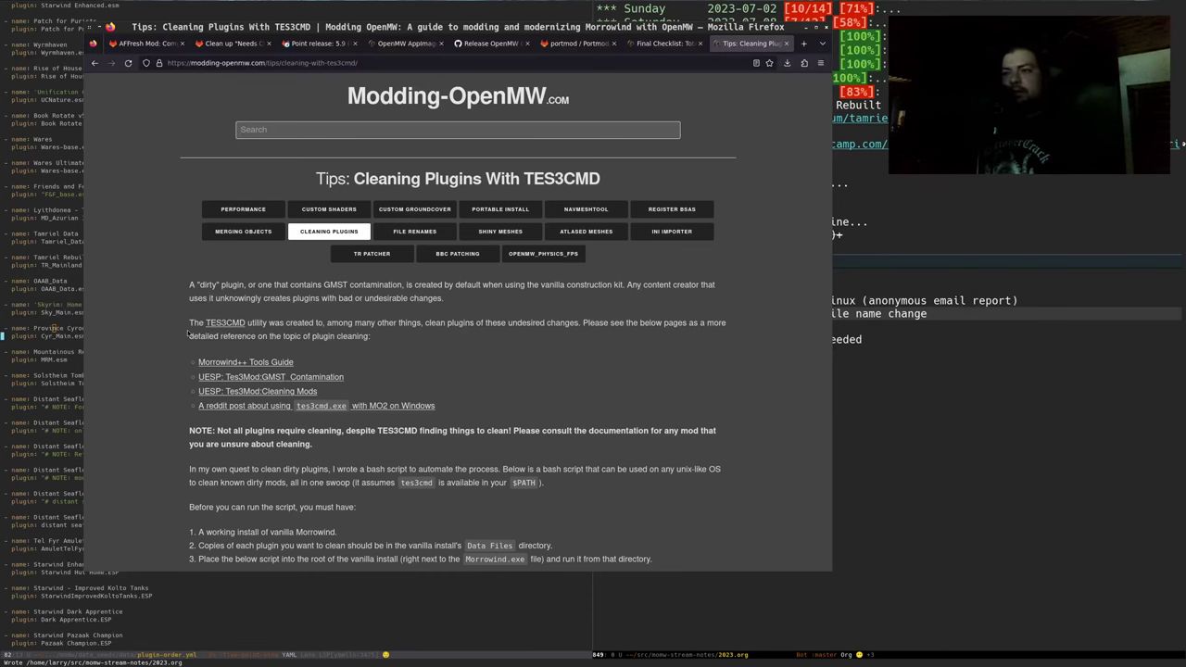
key("super+minus")
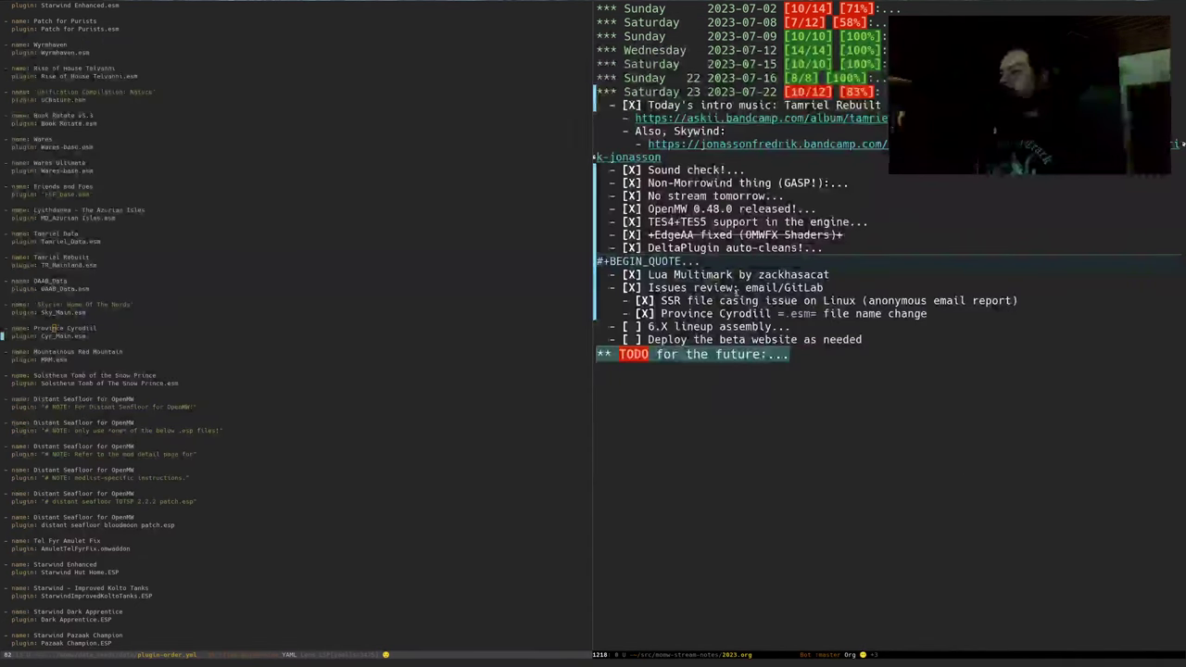
Tick the '6.X lineup assembly' checklist item, bringing the notes to 11/12 (91%)
left_click(735, 326)
key("0")
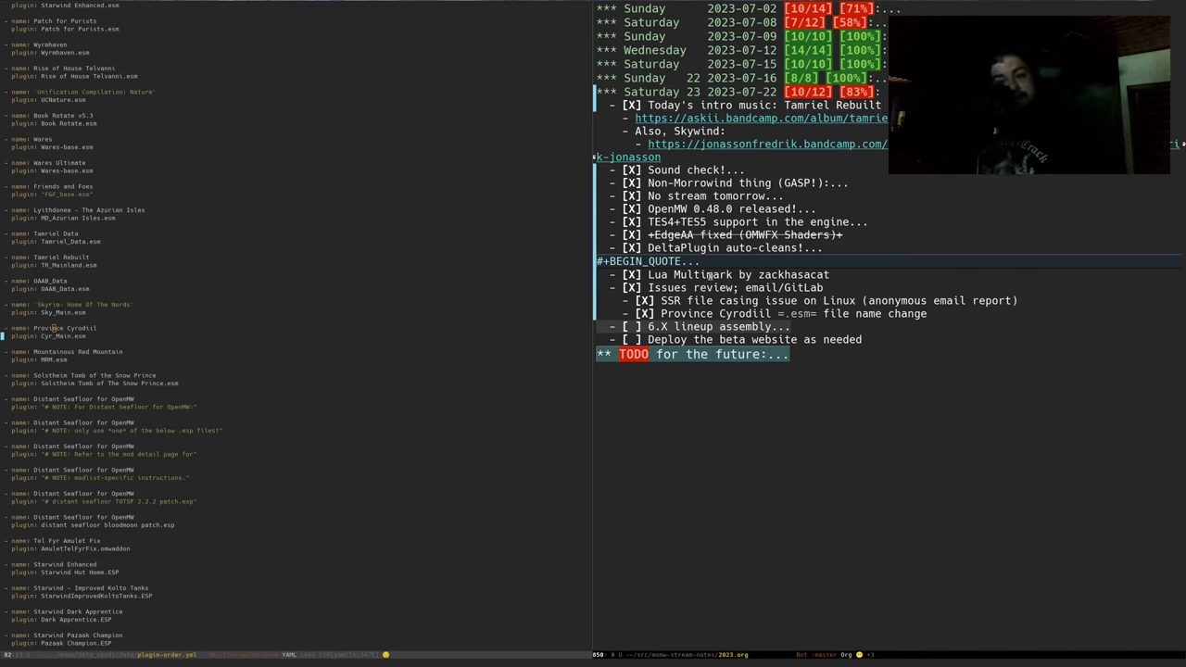
left_click(695, 489)
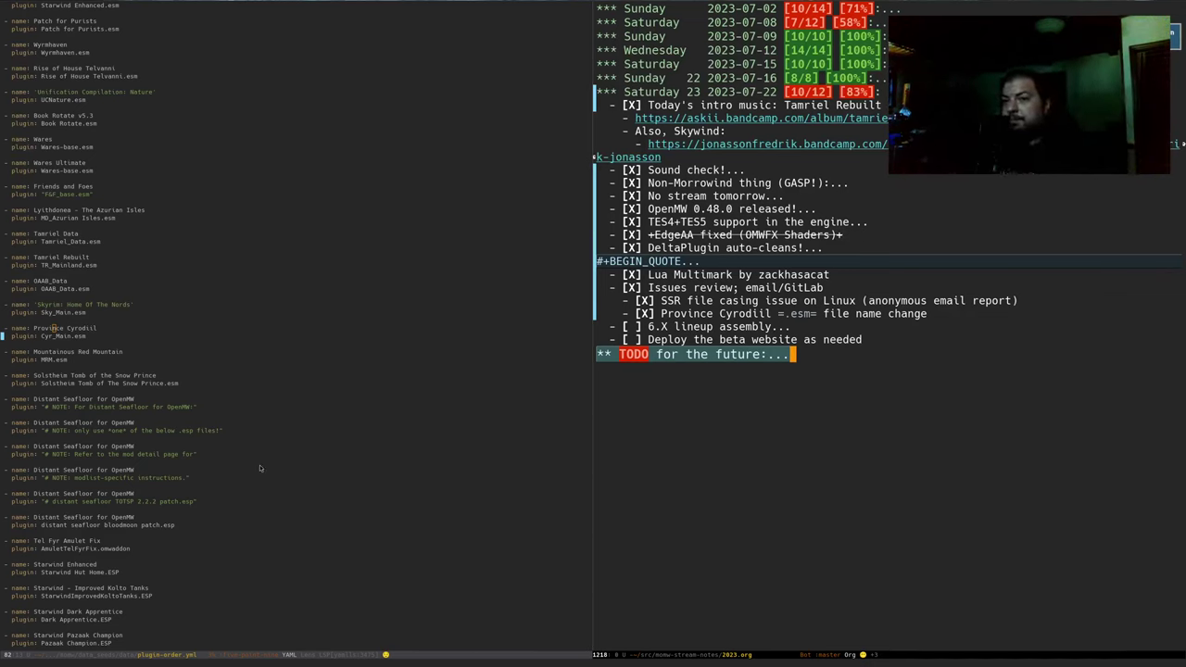
left_click(695, 326)
key("Home")
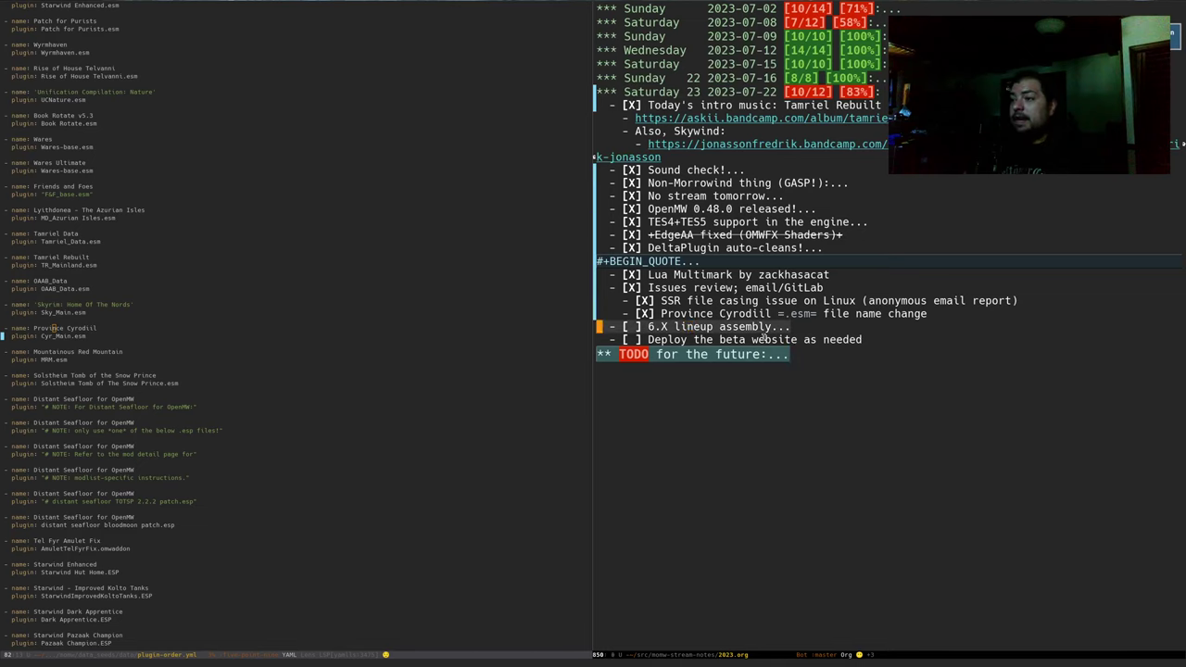
key("ctrl+c")
key("ctrl+c")
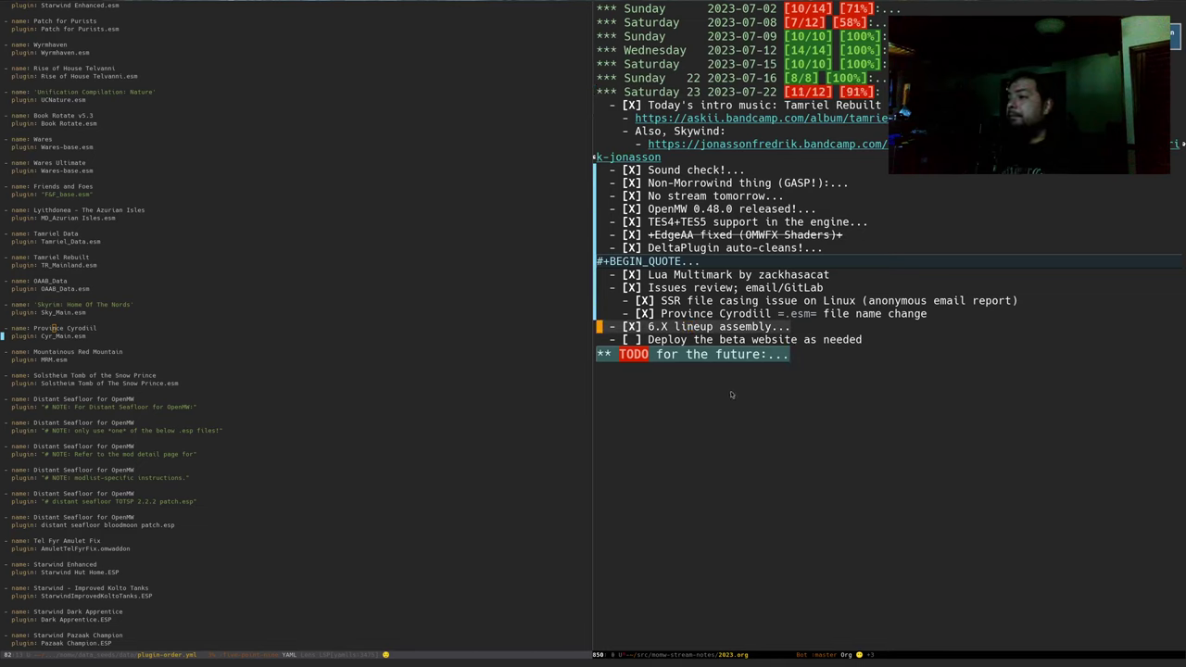
key("Down")
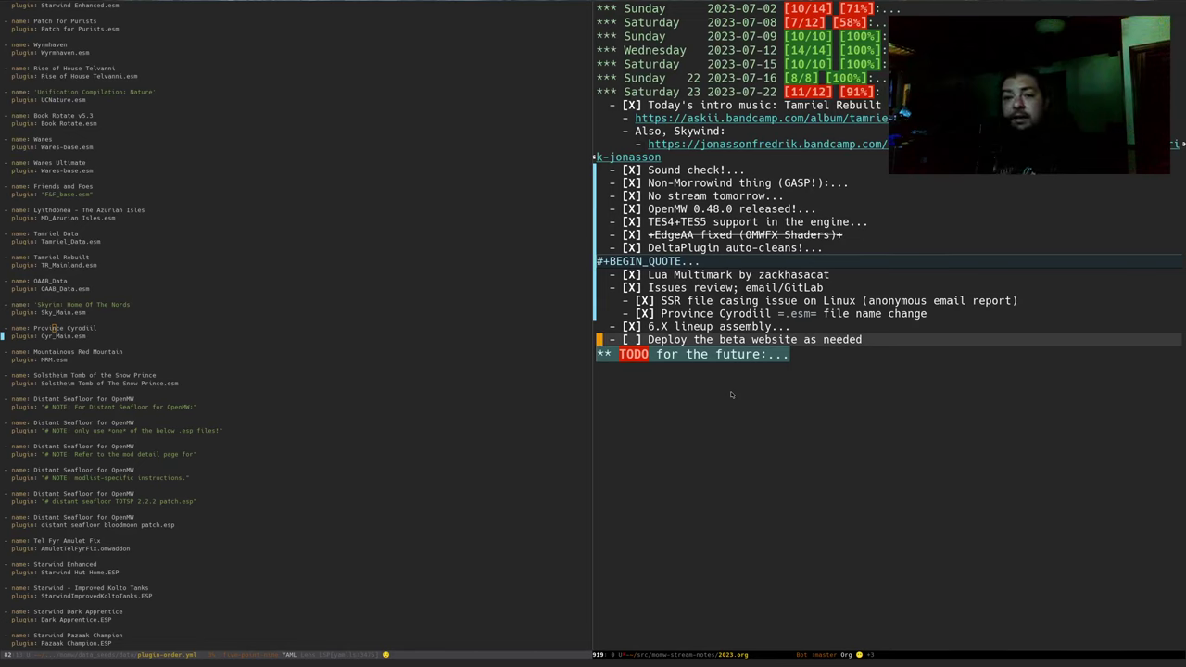
Switch the left Emacs window to the openmw-minimal-performance.cfg buffer
key("alt+Tab")
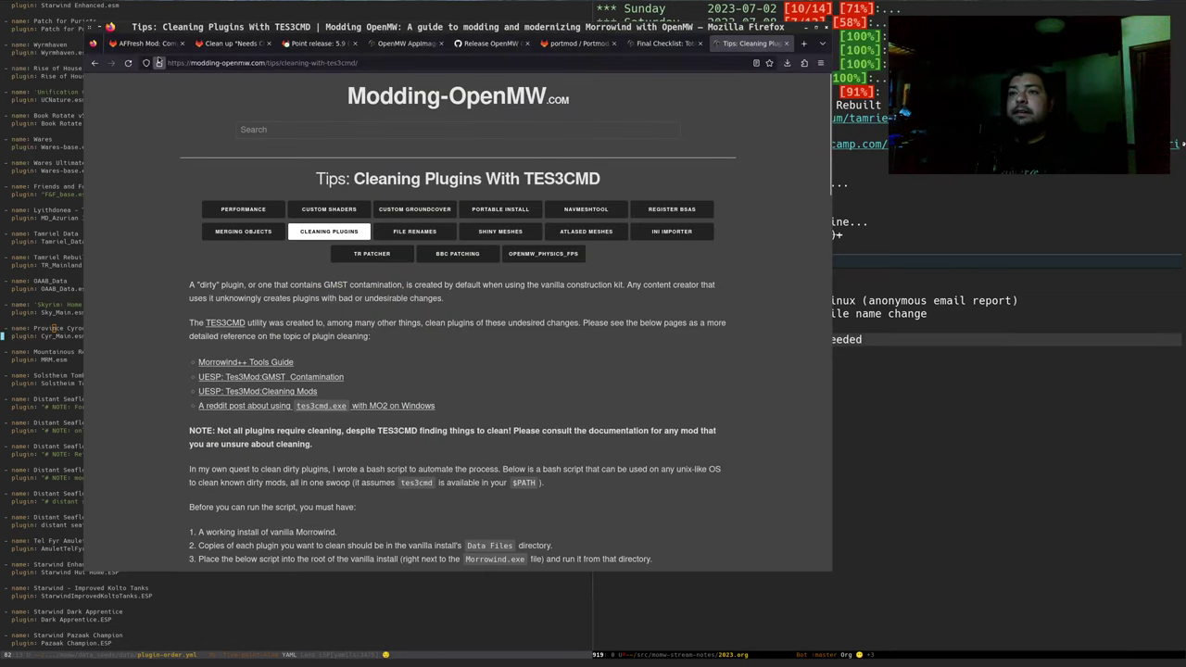
left_click(836, 452)
left_click(41, 405)
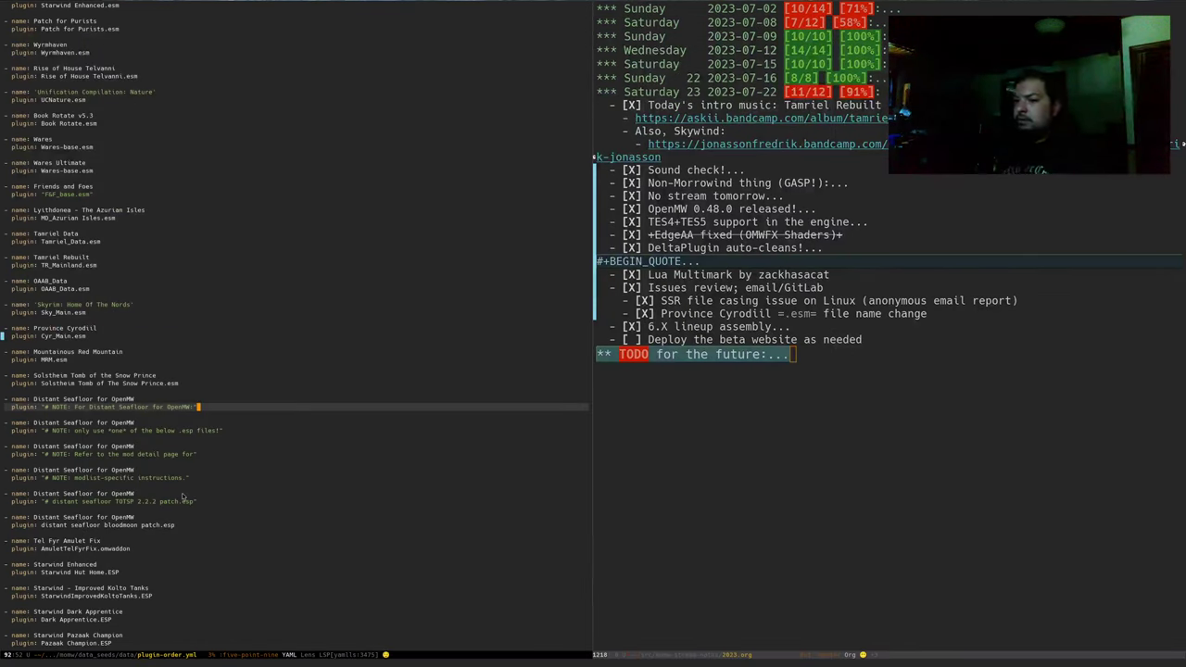
key("ctrl+x")
type("bmin")
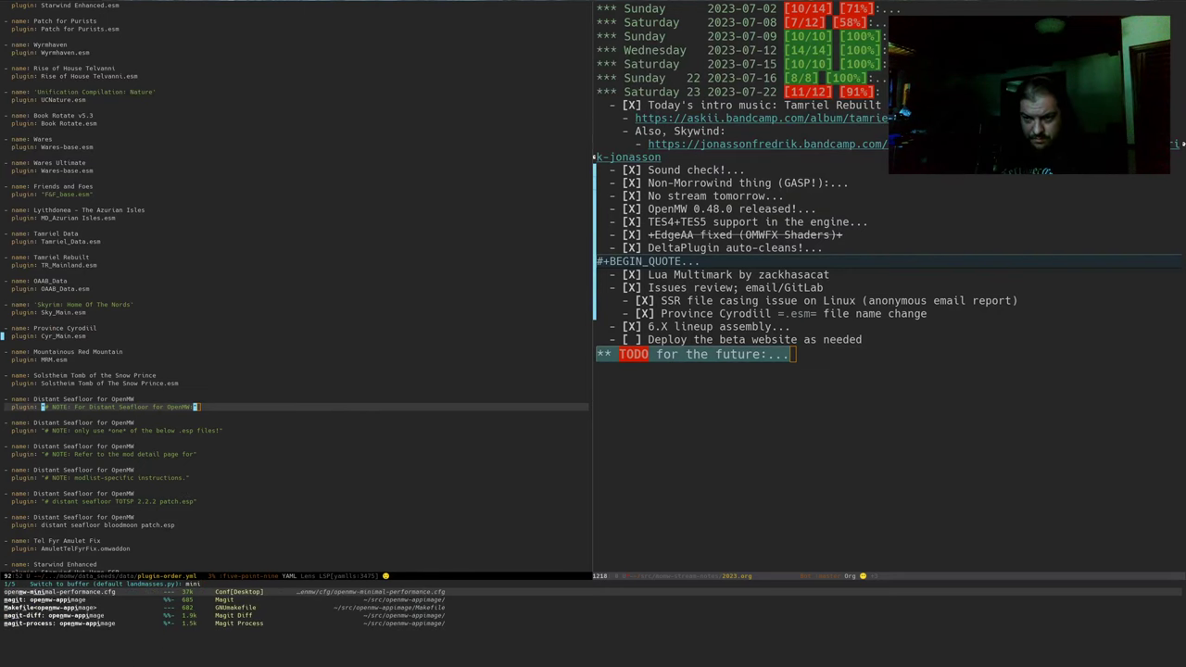
key("Return")
Show the openmw repository's Magit status in the right window, then bring Firefox forward
key("ctrl+x")
key("g")
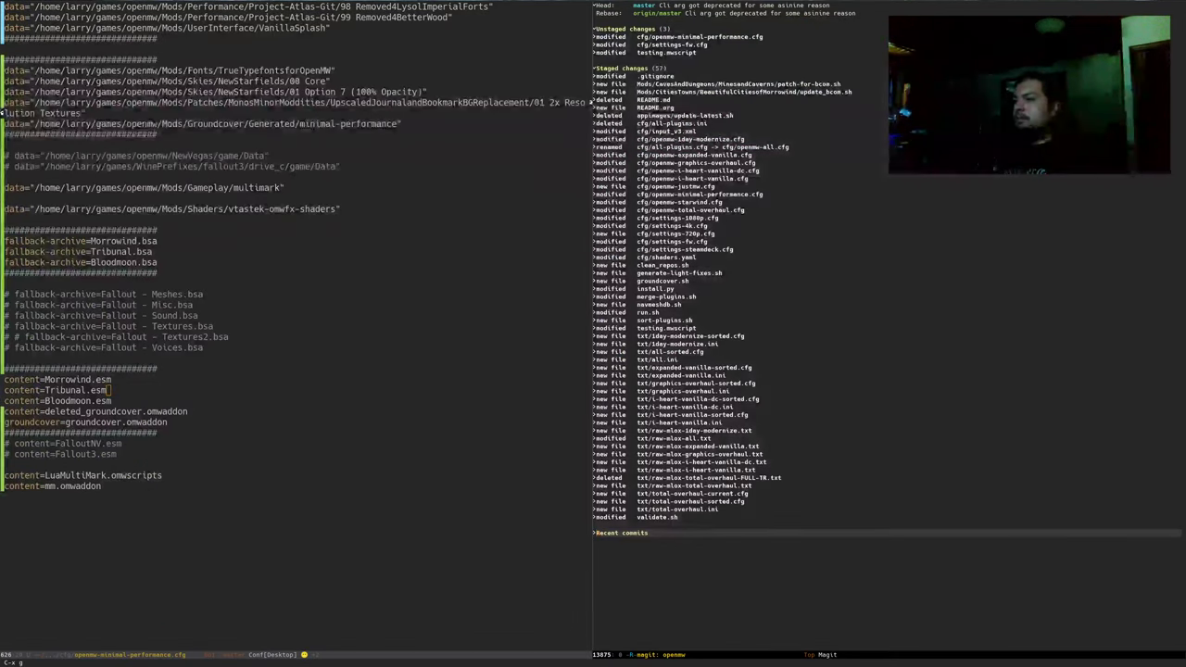
key("Up")
key("Up")
key("Up")
key("Up")
key("Up")
key("Up")
key("Up")
key("Up")
key("Up")
key("Up")
key("Up")
key("Up")
key("Up")
key("Up")
key("Up")
key("Up")
key("Up")
key("Up")
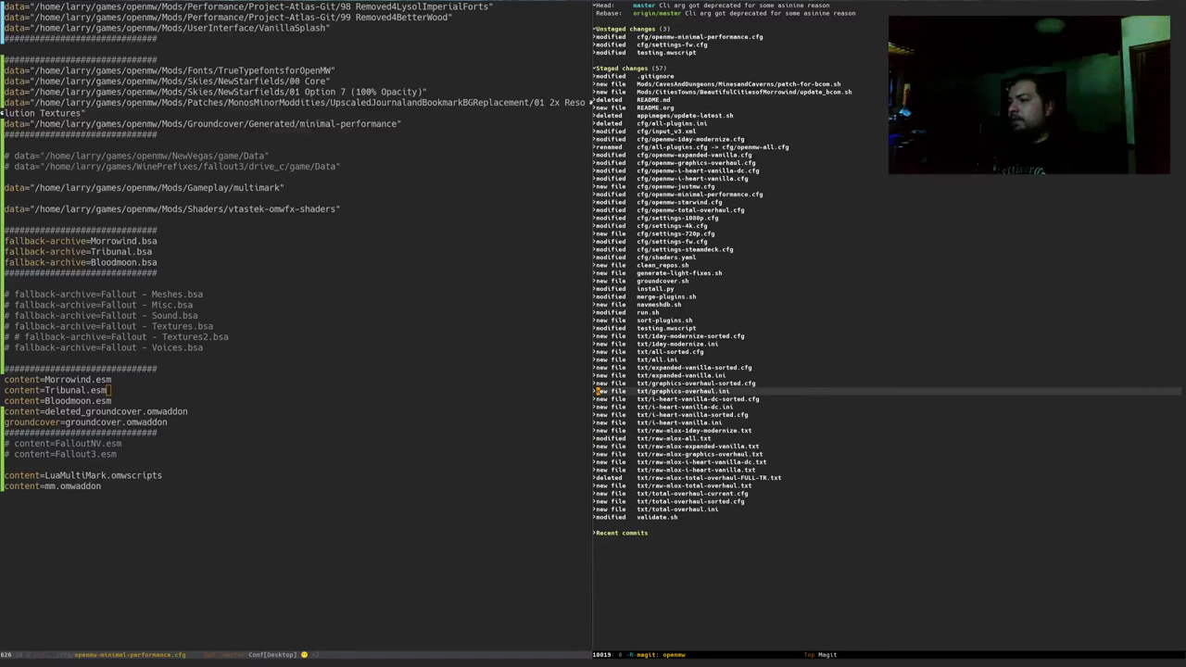
key("super+f")
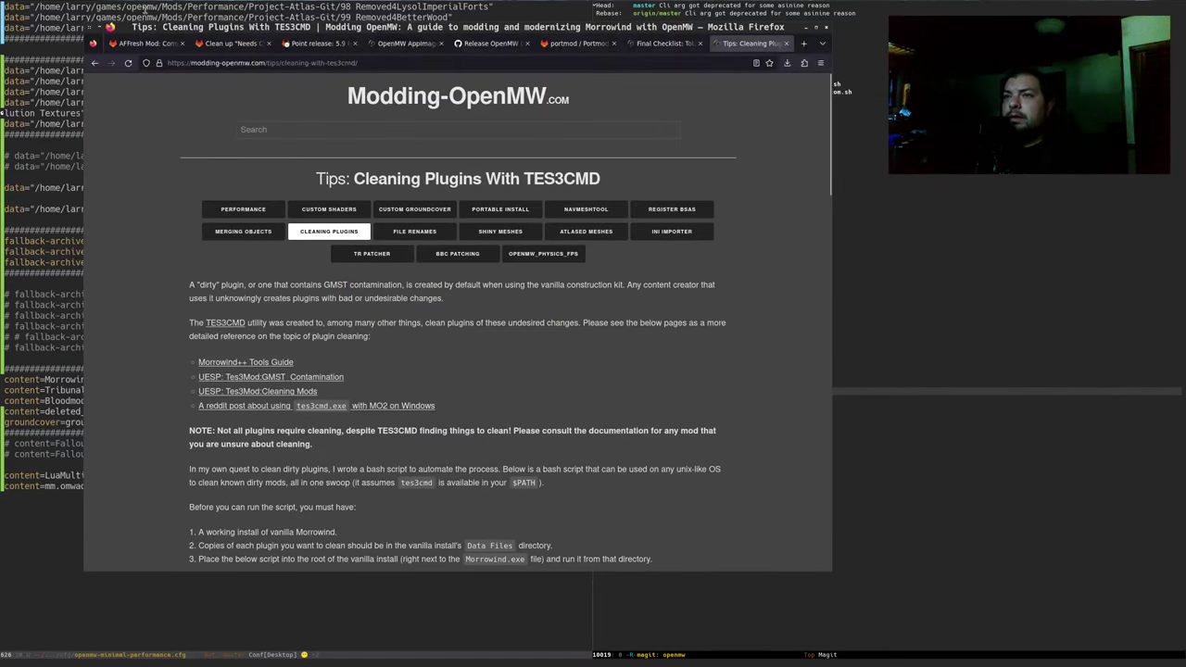
Open the Modding-OpenMW project's 132 open issues in a new tab from the AFFresh issue
left_click(141, 44)
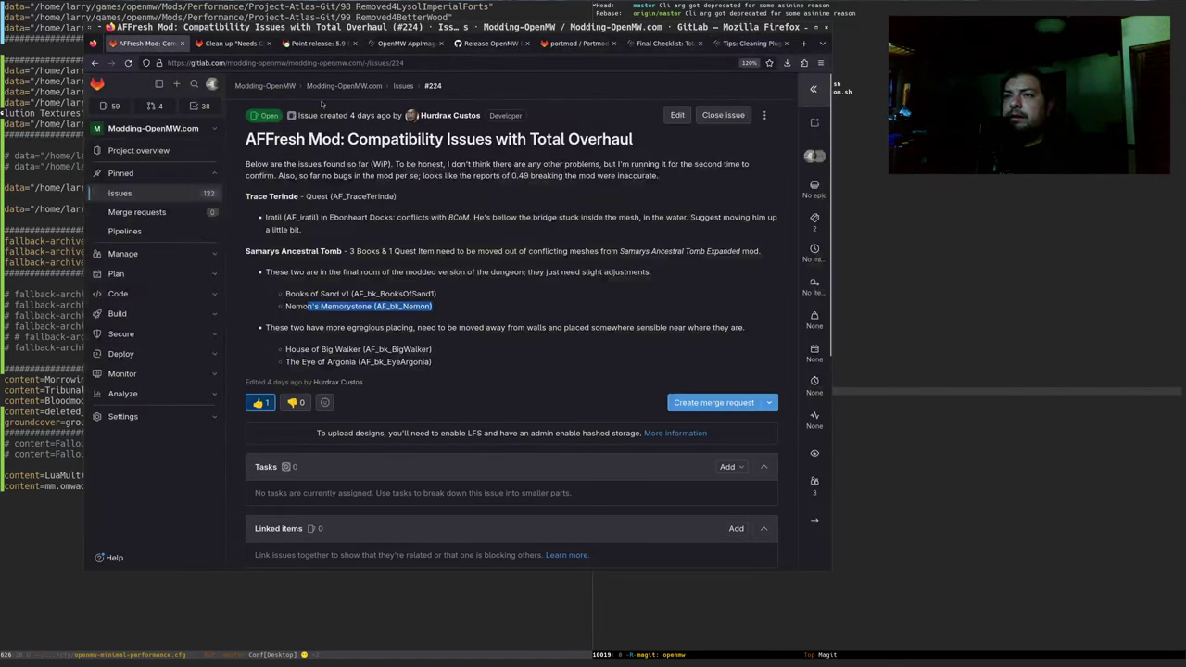
middle_click(403, 86)
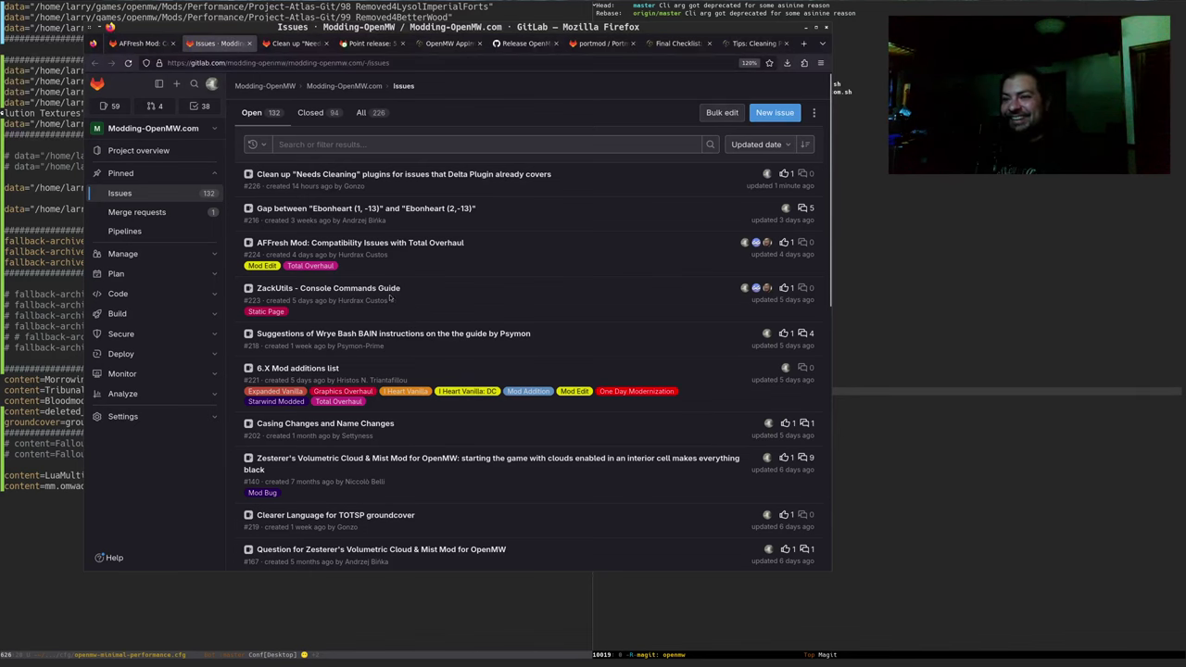
scroll(435, 222, "down", 2)
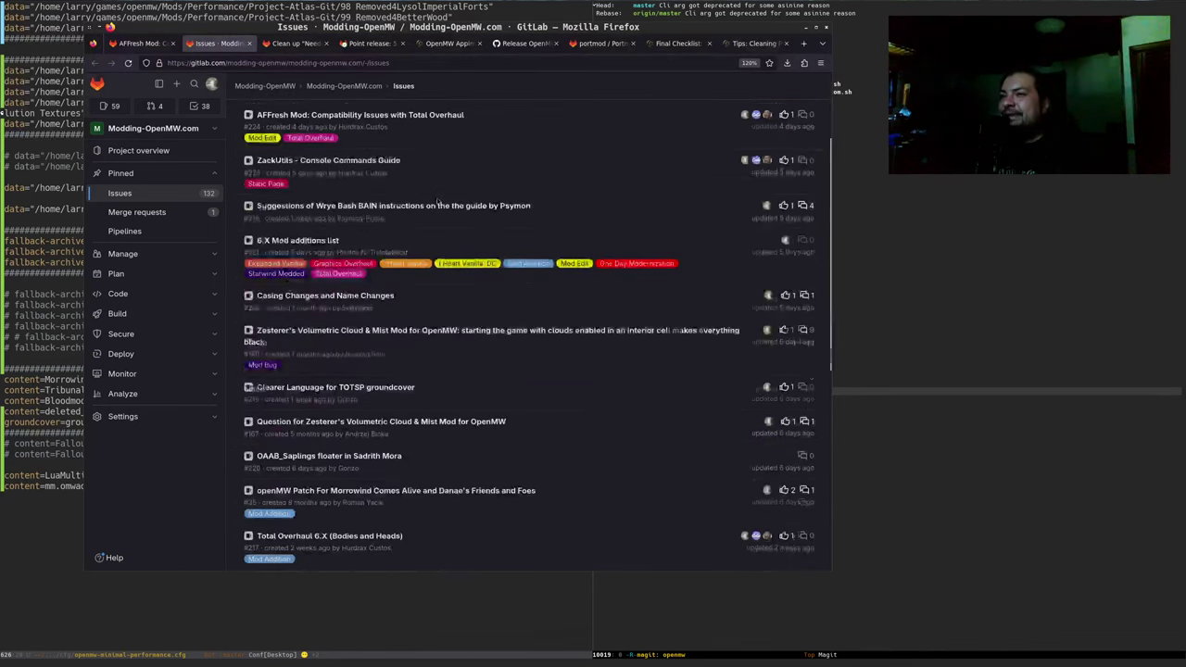
scroll(454, 192, "up", 2)
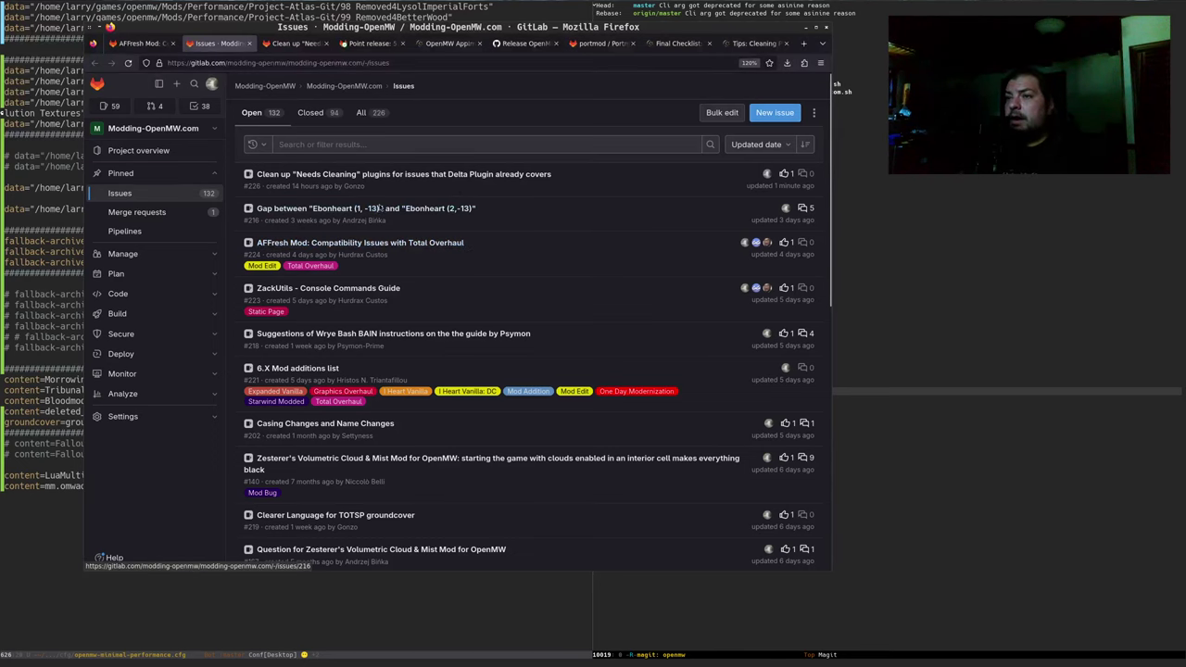
Read issue #221 '6.X Mod additions list', then go back to the Magit staged file list
left_click(321, 367)
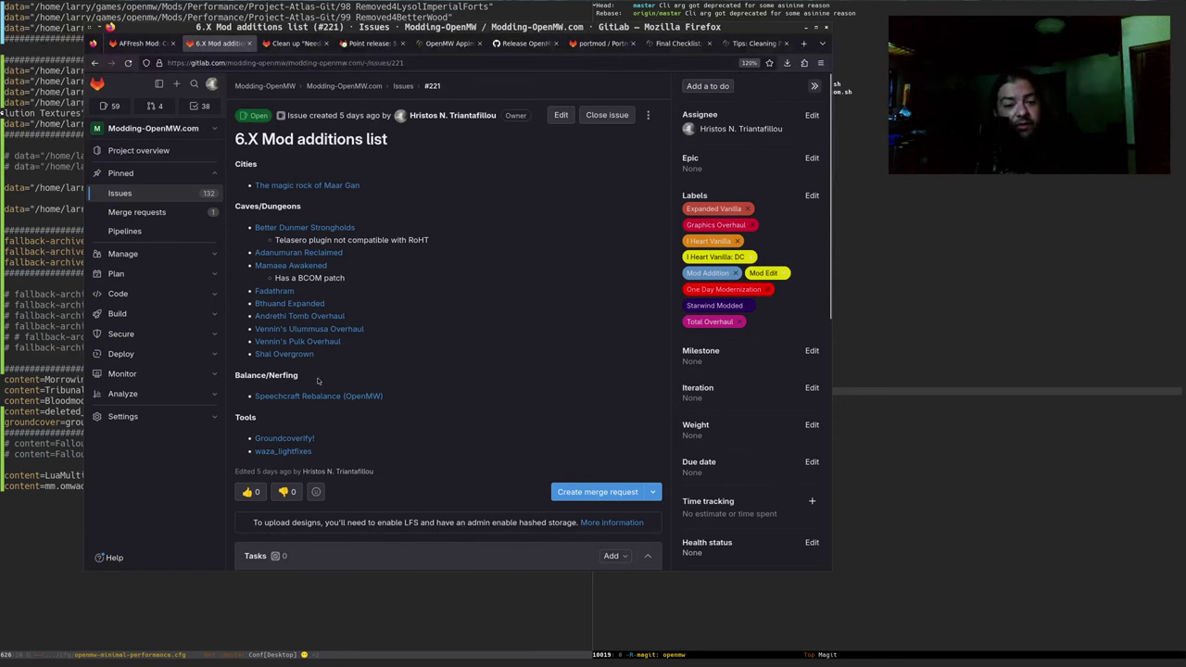
left_click(1020, 392)
left_click(752, 367)
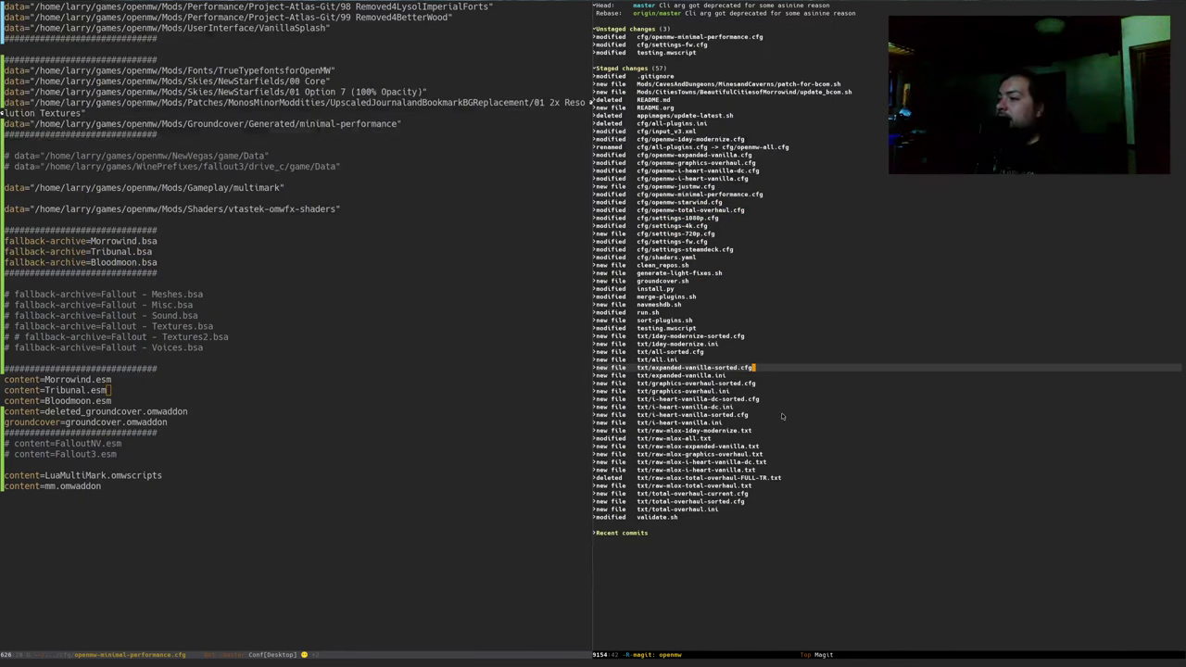
Expand the staged diff of cfg/openmw-total-overhaul.cfg and collapse its first hunks
left_click(777, 477)
key("p")
key("p")
key("p")
key("p")
key("p")
key("p")
key("p")
key("p")
key("p")
key("p")
key("p")
key("p")
key("p")
key("p")
key("p")
key("p")
key("p")
key("p")
key("p")
key("p")
key("p")
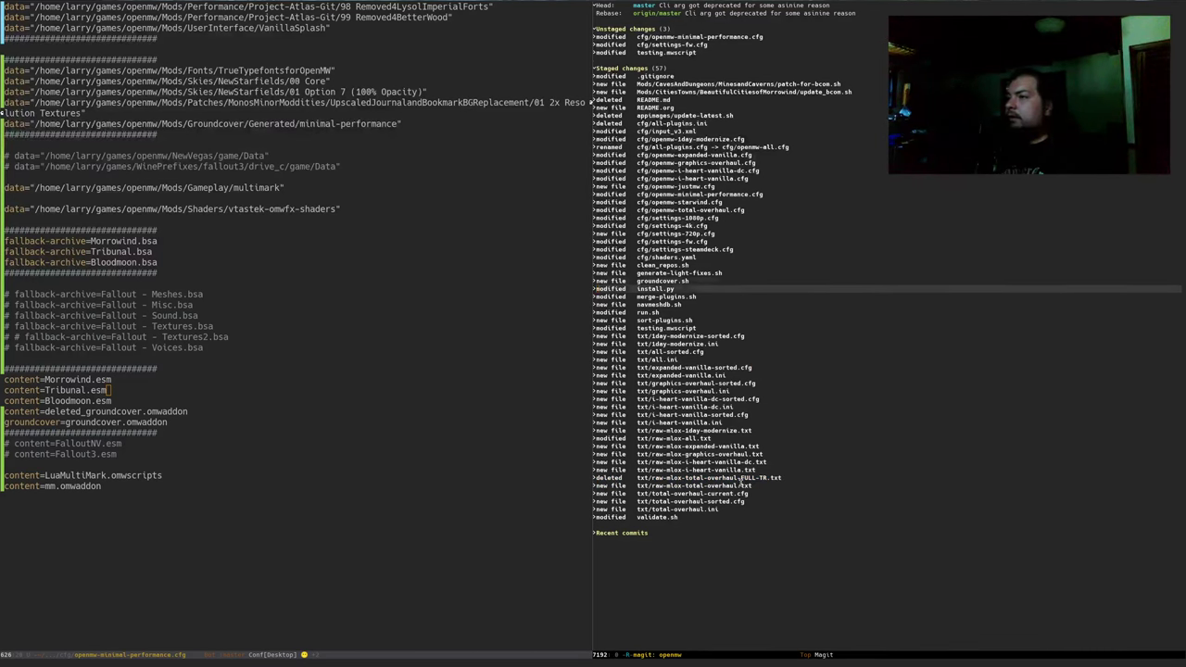
key("p")
key("p")
key("p")
key("p")
key("p")
key("p")
key("p")
key("p")
key("p")
key("p")
key("Tab")
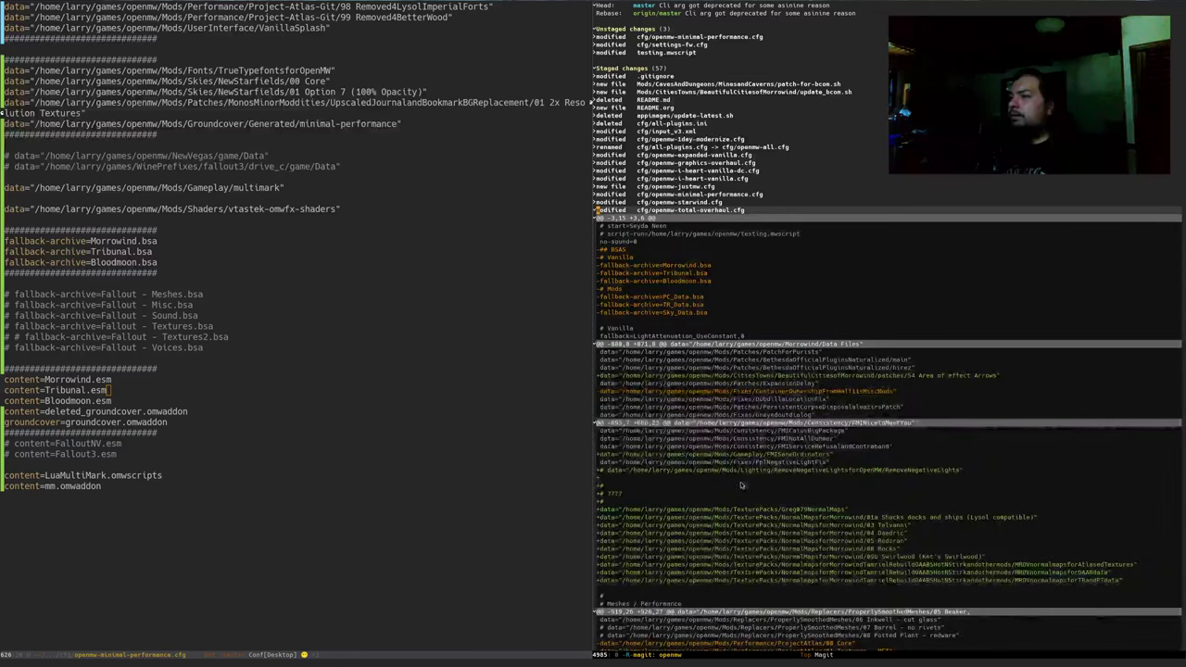
key("Tab")
key("n")
key("Tab")
key("n")
key("Tab")
key("n")
key("Tab")
key("n")
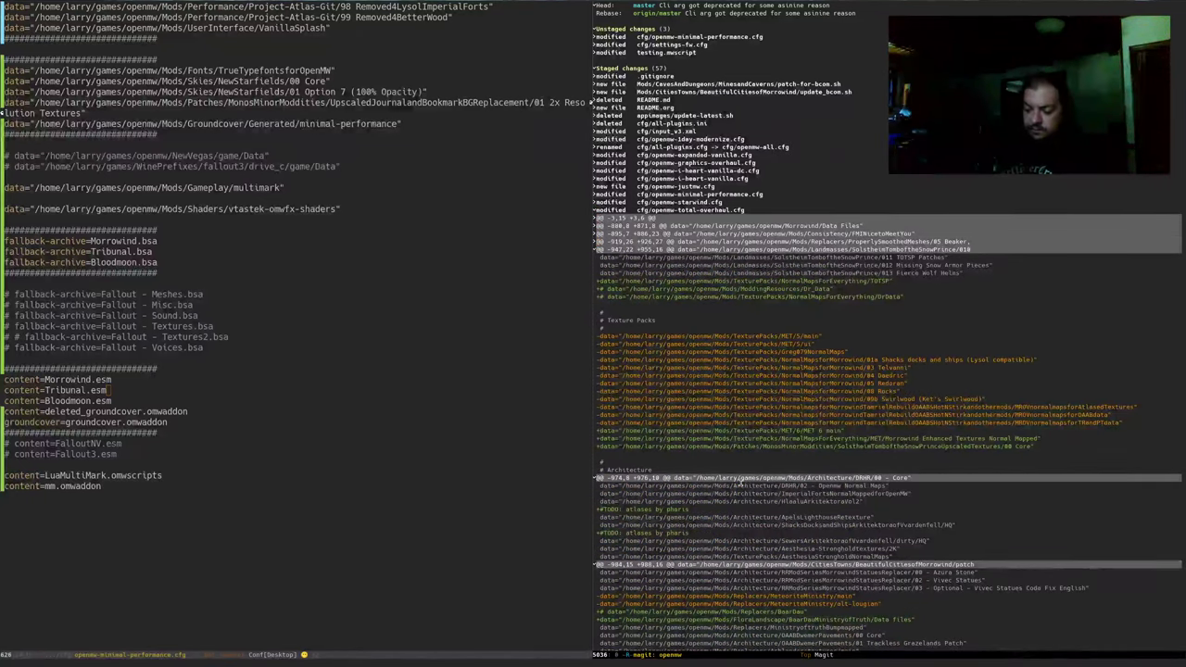
Search the diff for 'shalo' and review the Speechcraft Rebalance and Anticheese lines full-frame
key("ctrl+s")
type("shalo")
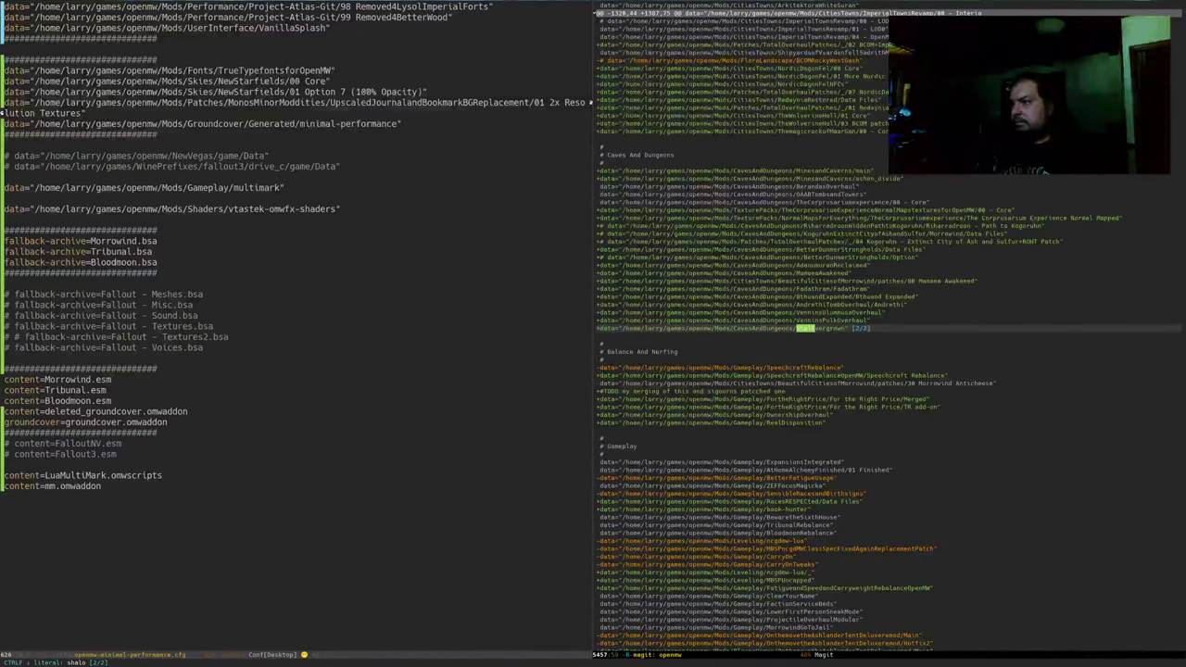
key("Return")
key("Down")
key("Down")
key("Down")
key("Down")
key("Down")
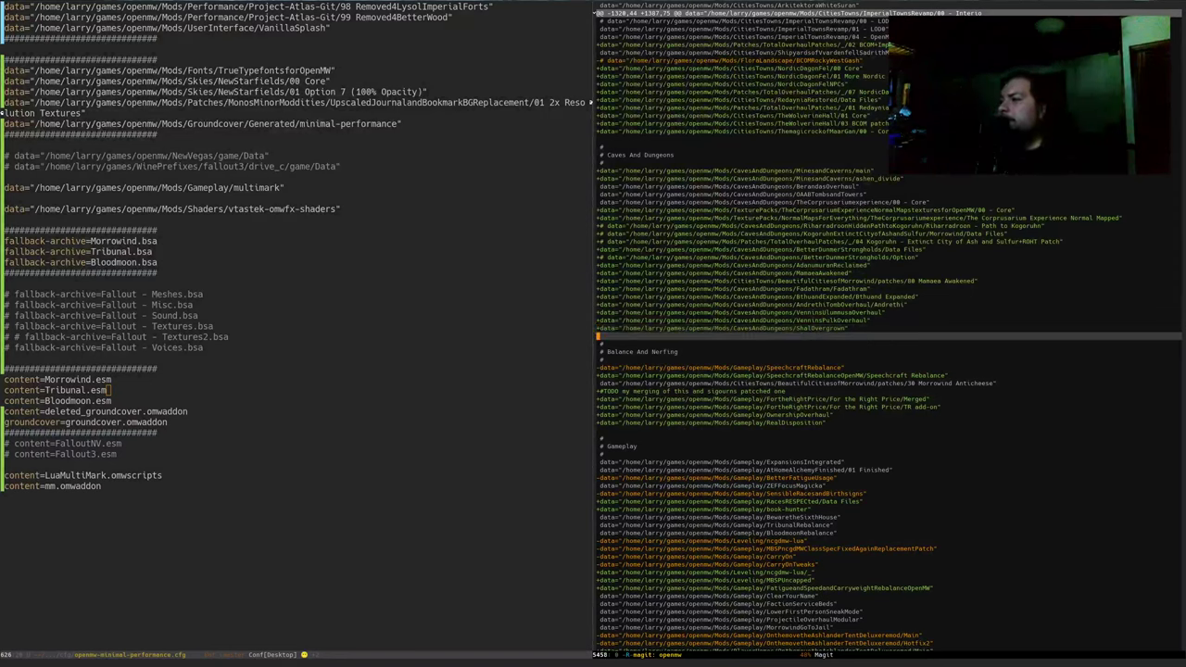
key("ctrl+x")
key("o")
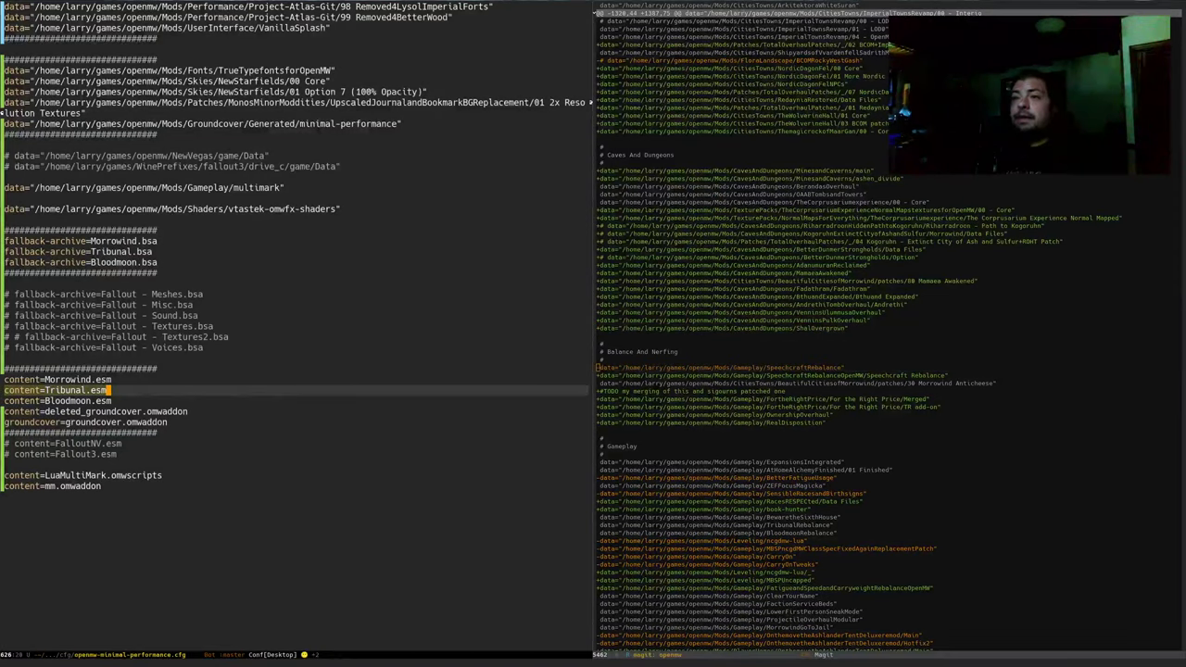
key("alt+Tab")
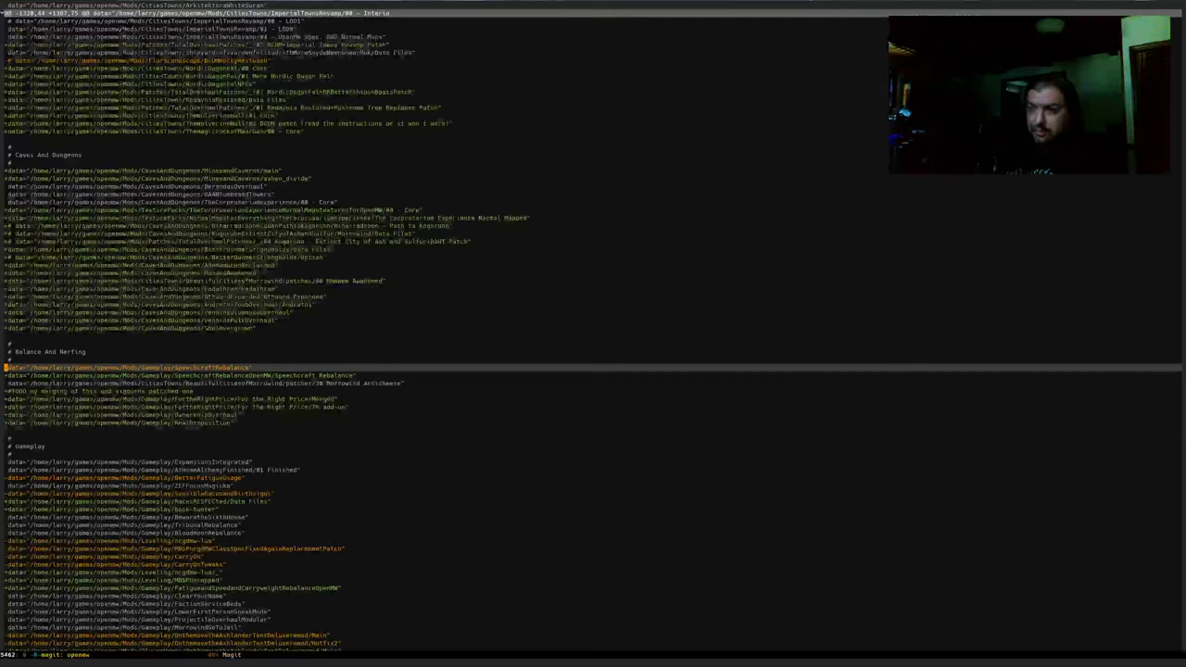
key("alt+Tab")
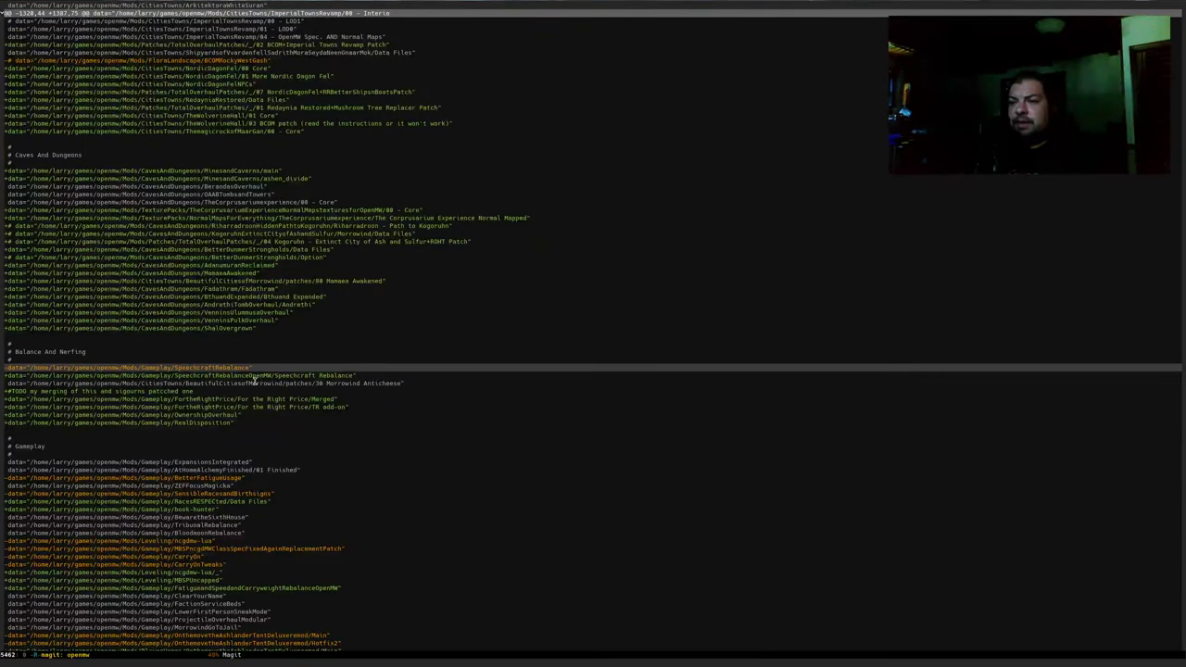
key("Down")
key("Down")
key("Up")
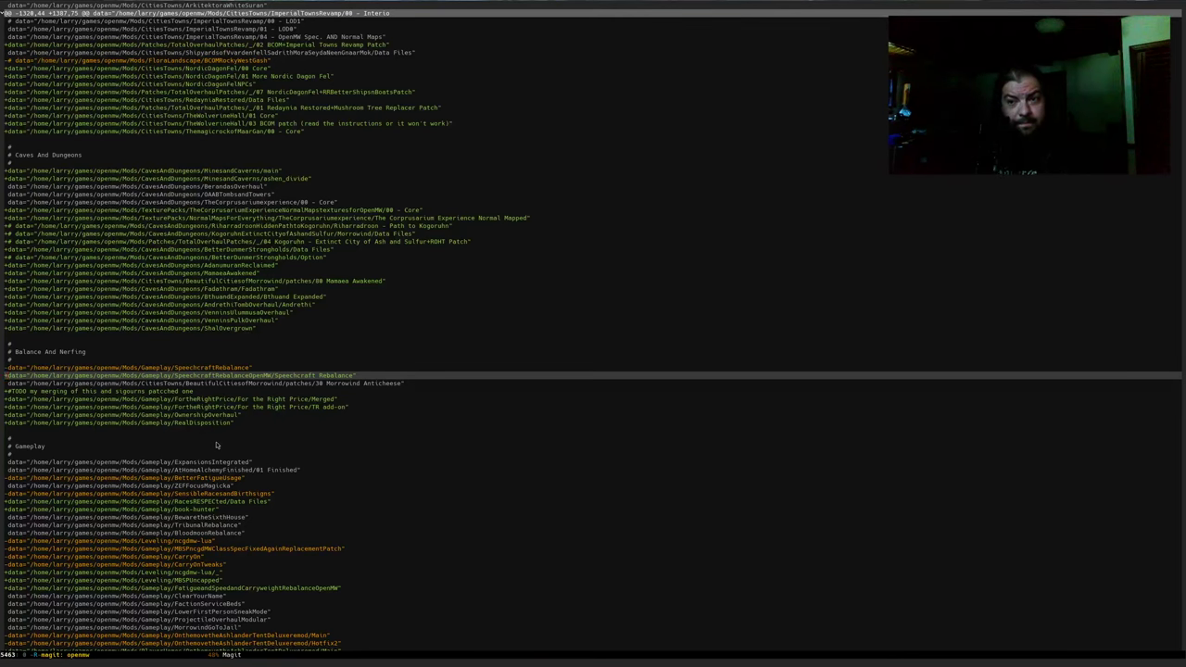
key("Down")
key("Down")
key("Down")
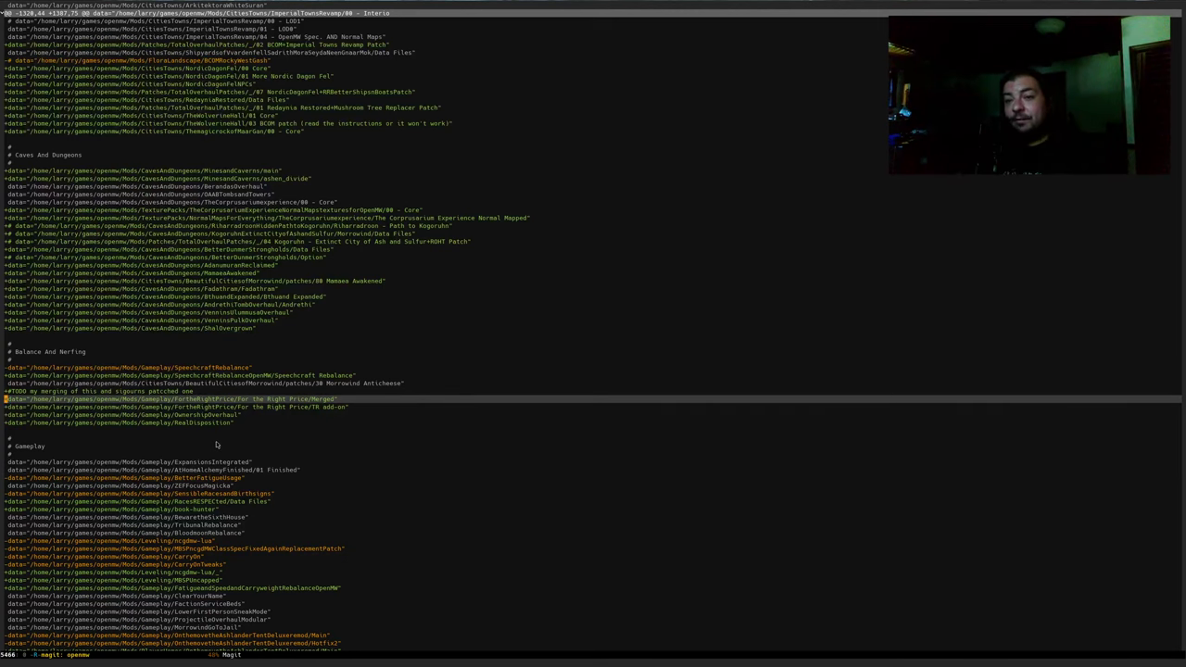
Search 'for the right price' in a new tab, load its Nexus page, and enlarge the second screenshot
key("alt+Tab")
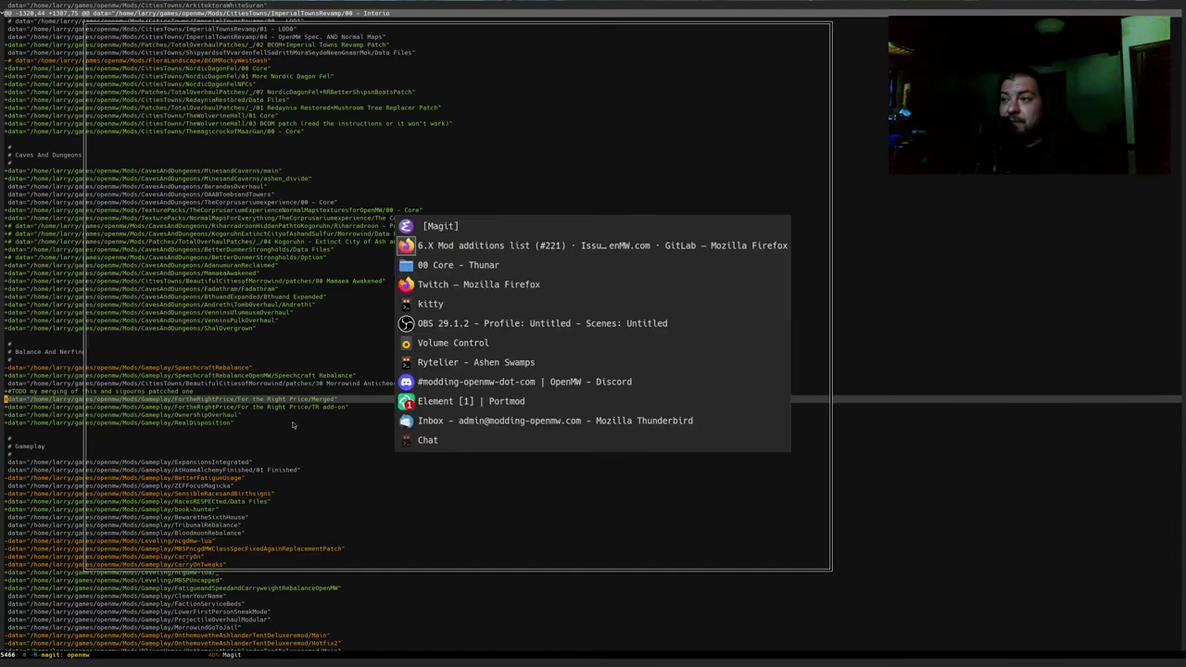
key("Return")
key("ctrl+t")
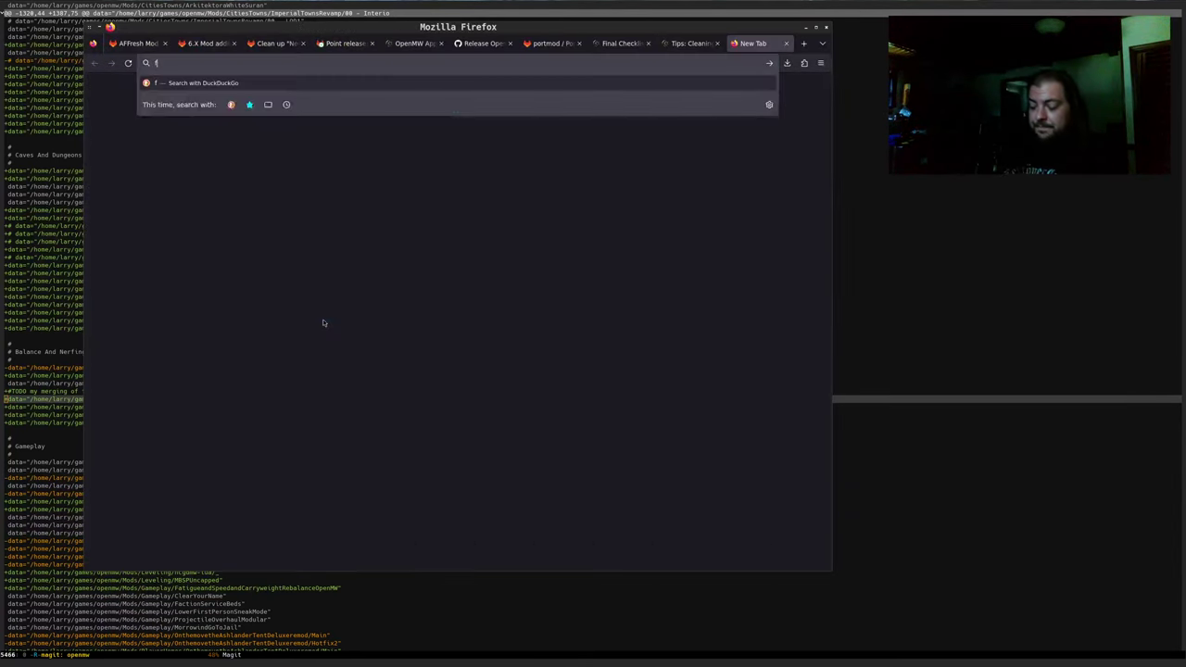
type("for the right price")
key("Down")
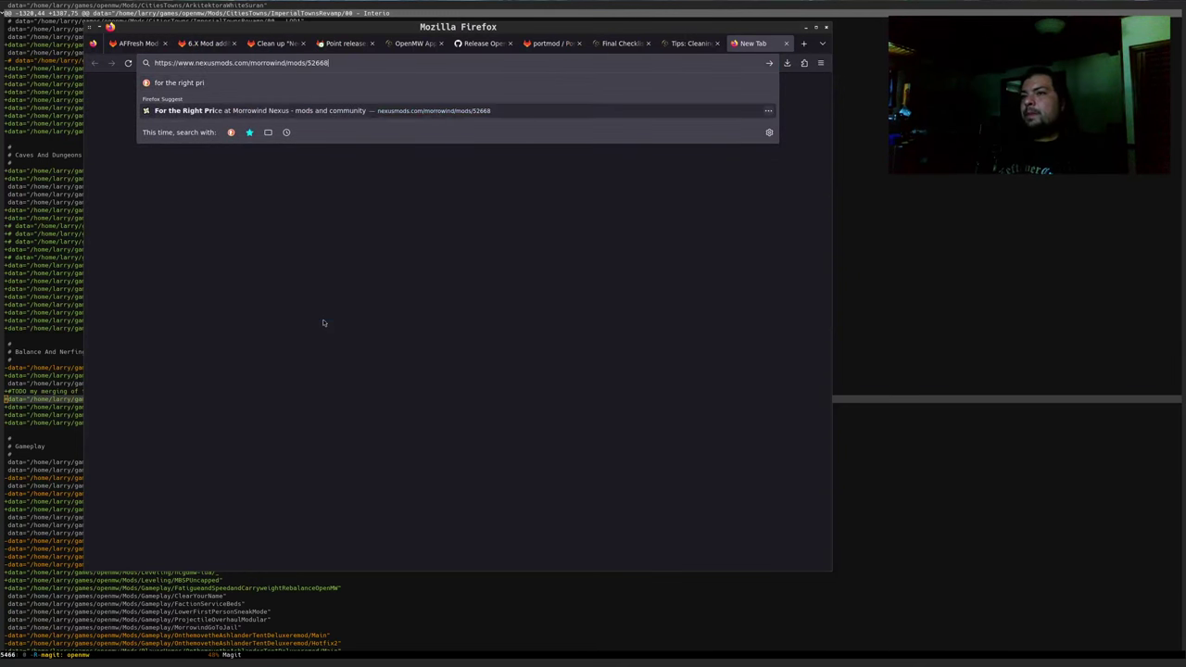
key("Return")
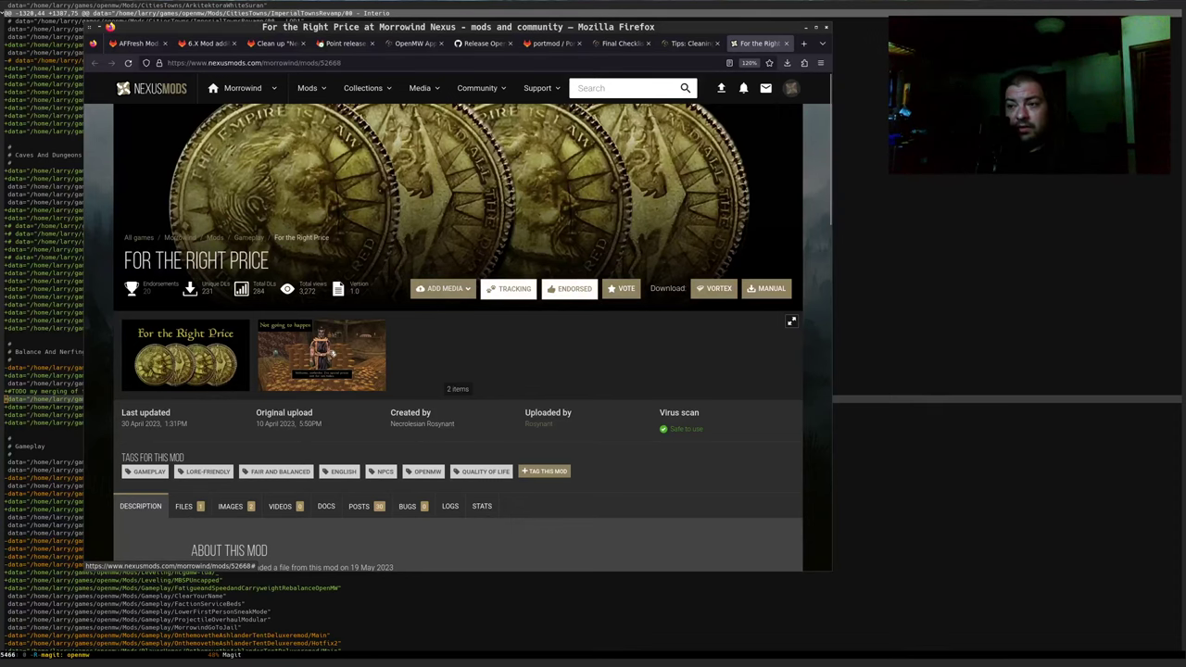
left_click(330, 353)
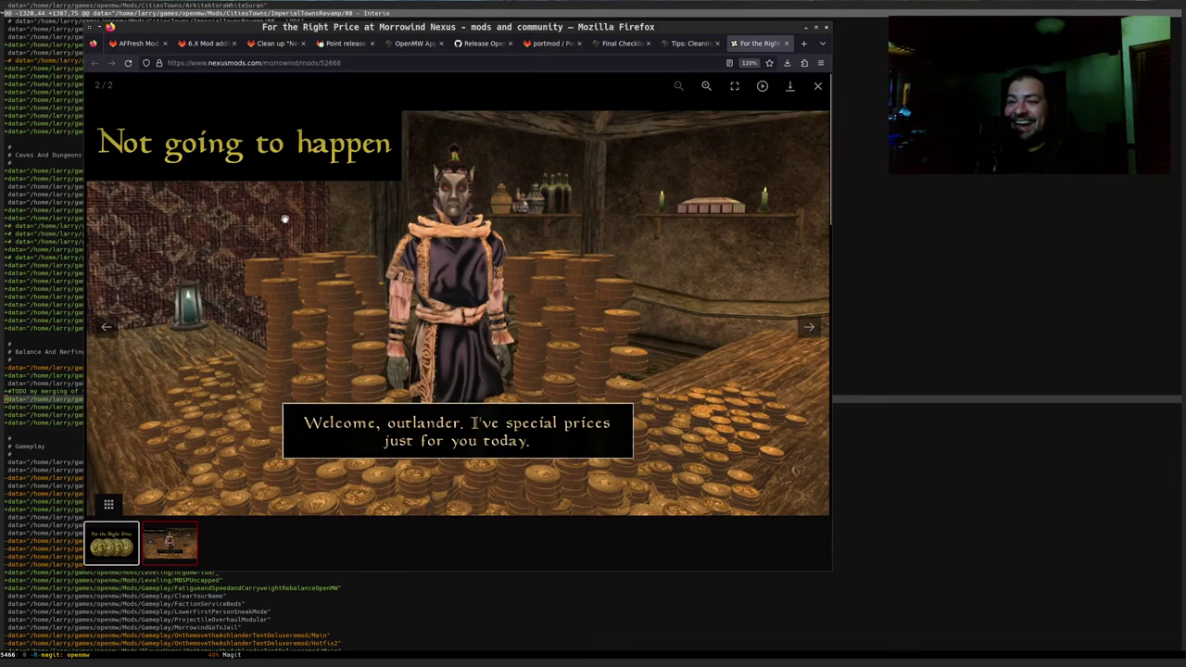
Close the enlarged 'Not going to happen' screenshot on the For the Right Price page
left_click(815, 88)
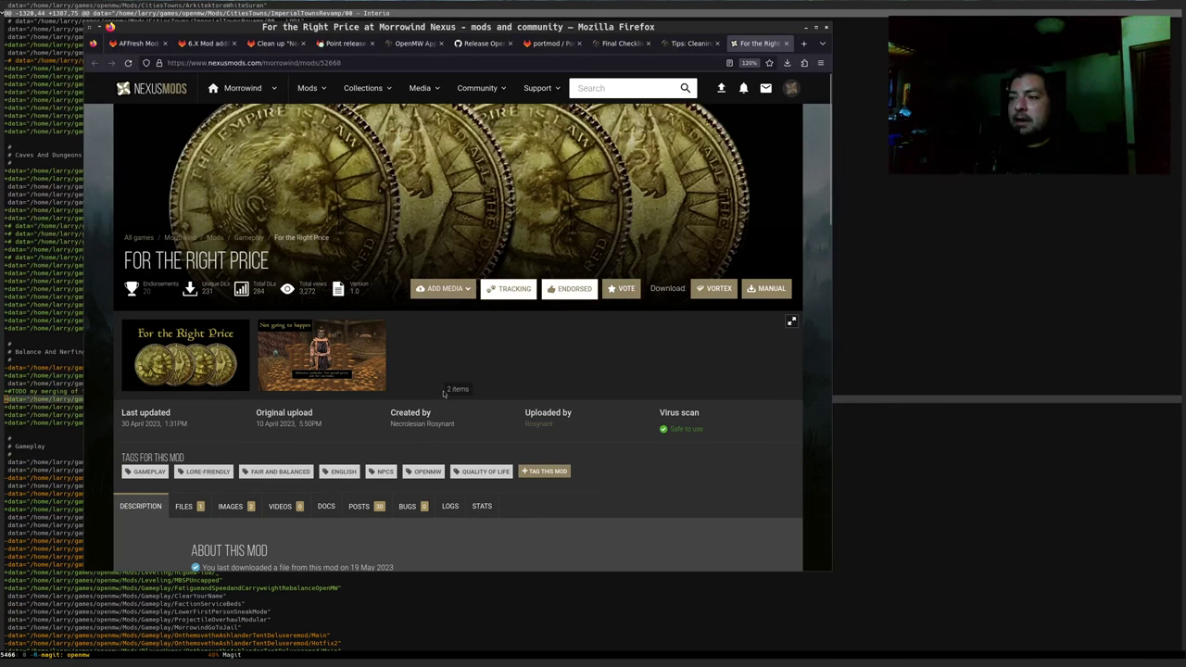
Scroll the For the Right Price page and select the mod title 'FOR THE RIGHT PRICE'
scroll(560, 445, "down", 3)
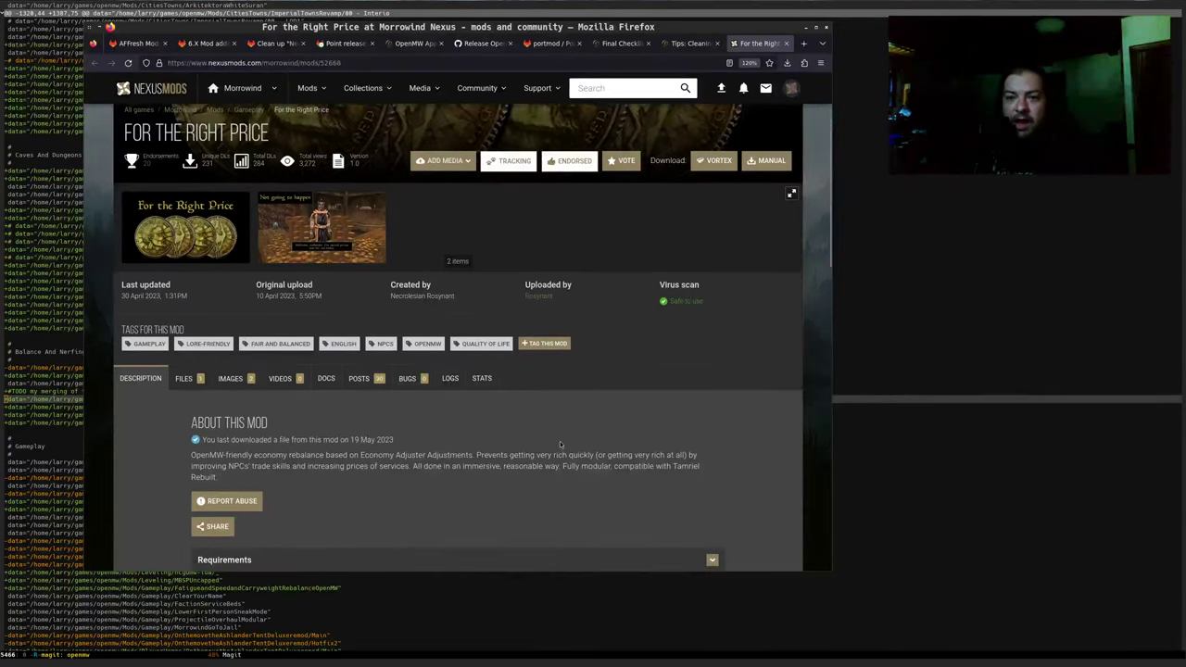
scroll(572, 416, "up", 3)
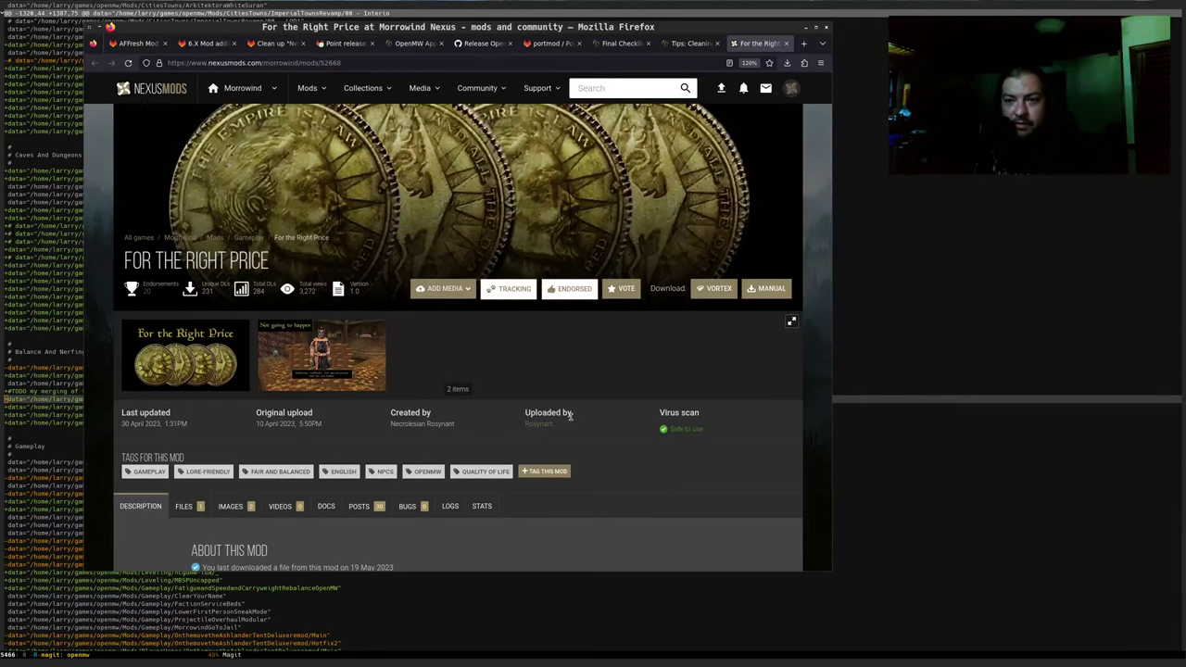
scroll(519, 399, "down", 3)
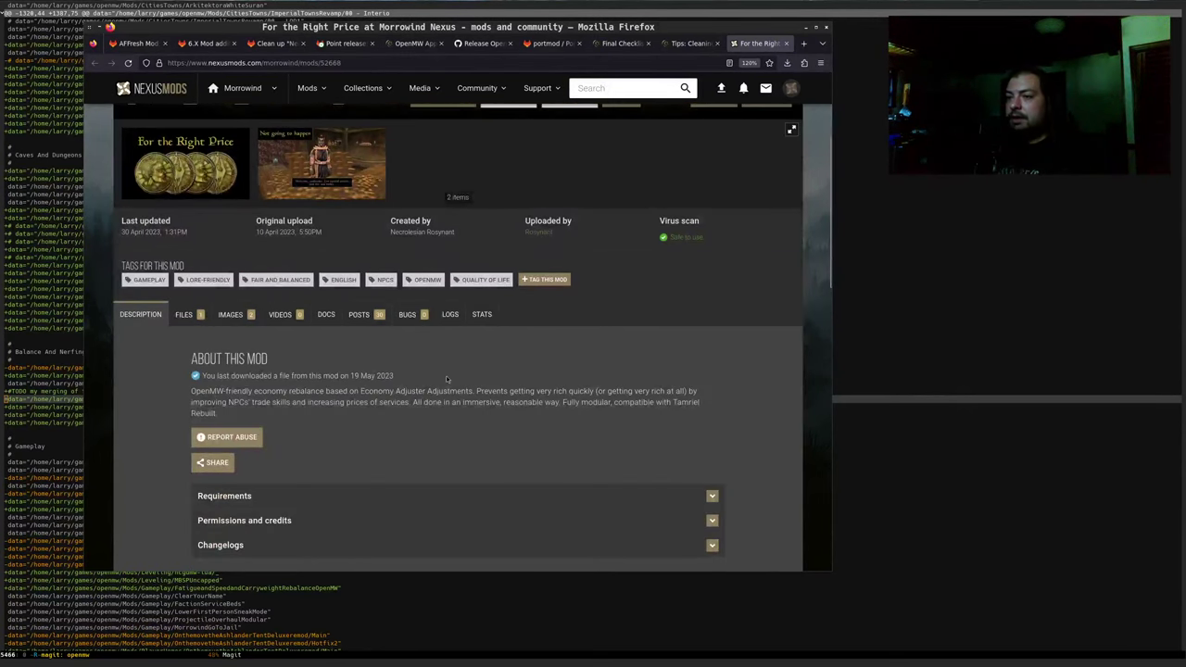
scroll(407, 375, "up", 2)
scroll(402, 375, "up", 1)
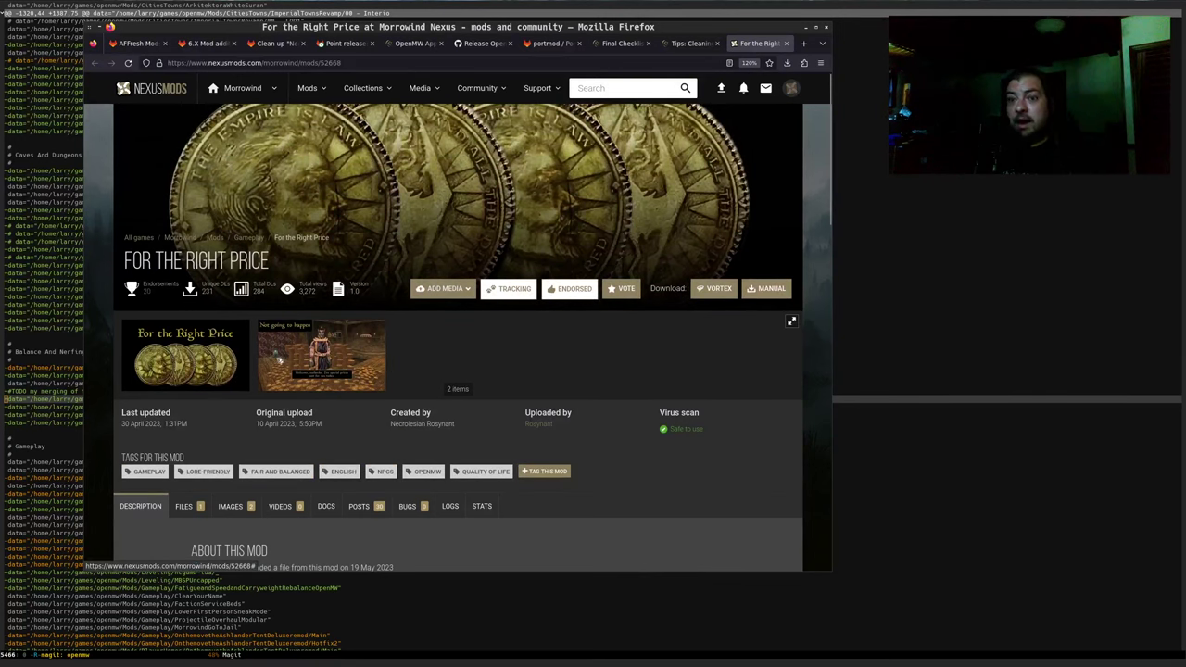
left_click(365, 63)
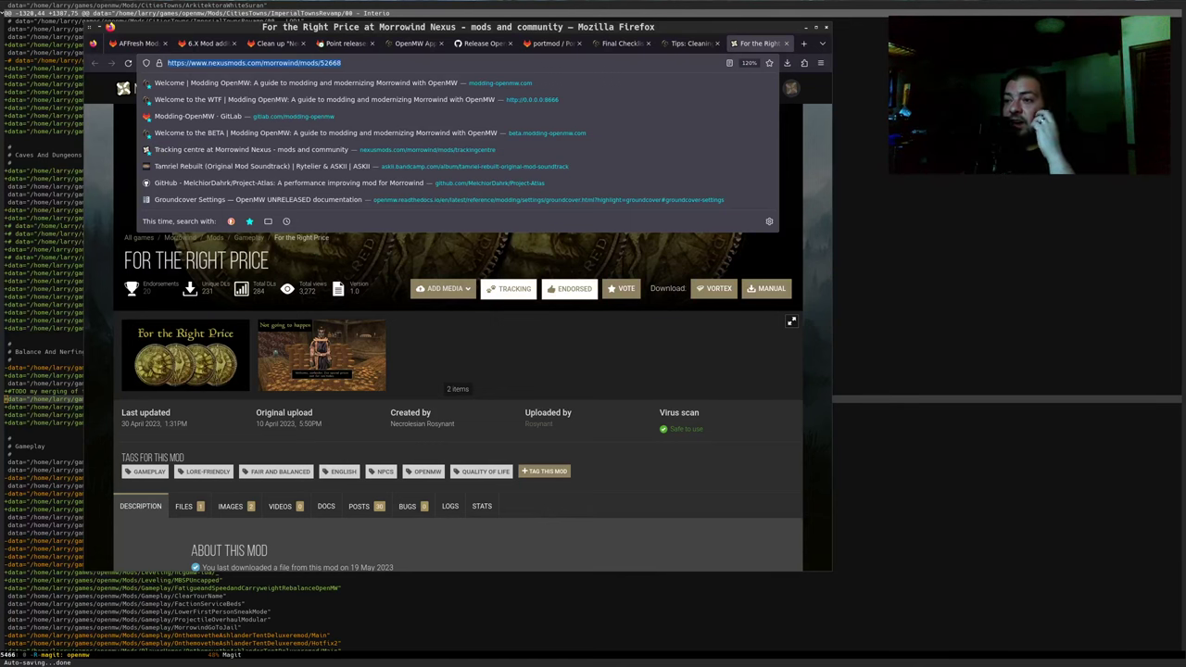
left_click(630, 484)
scroll(623, 482, "down", 3)
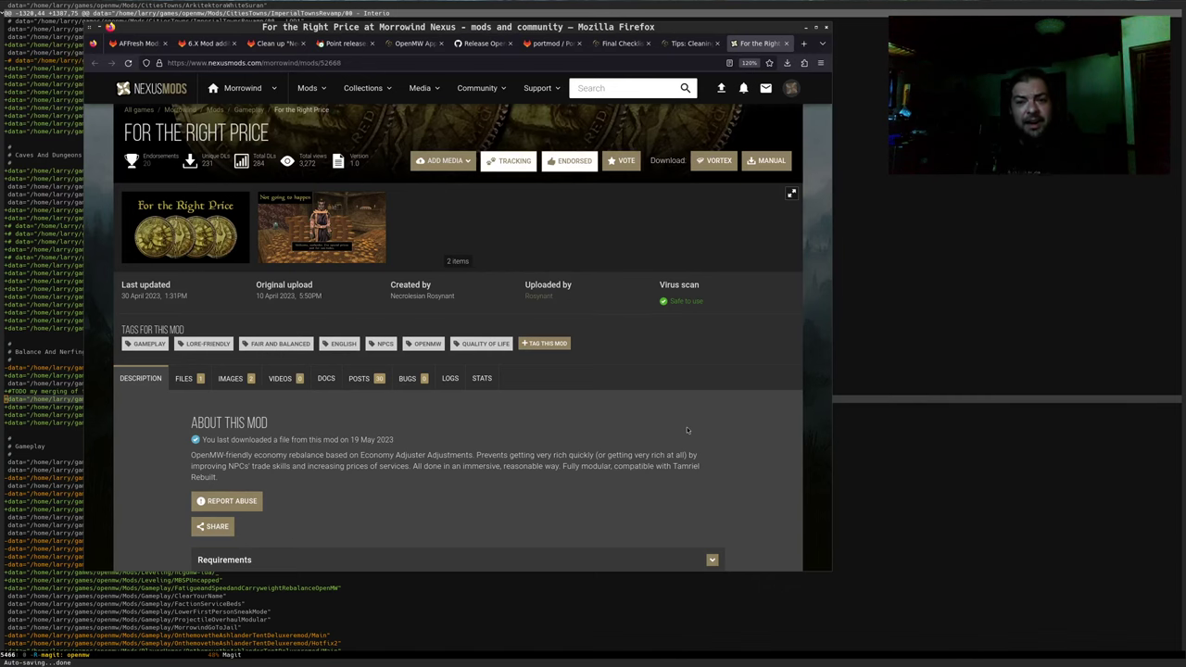
left_click(350, 63)
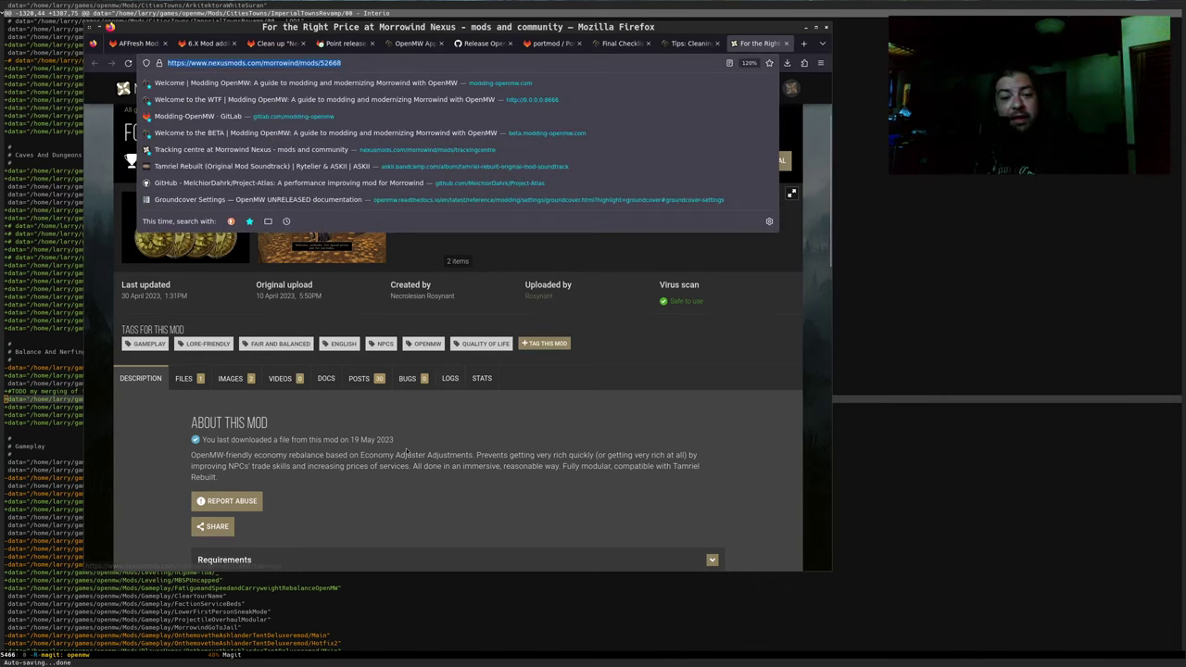
left_click(329, 320)
left_click_drag(133, 141, 271, 133)
Split the Emacs frame side by side at the Mamaea Awakened line, then switch to the GitLab issue tab
left_click(67, 265)
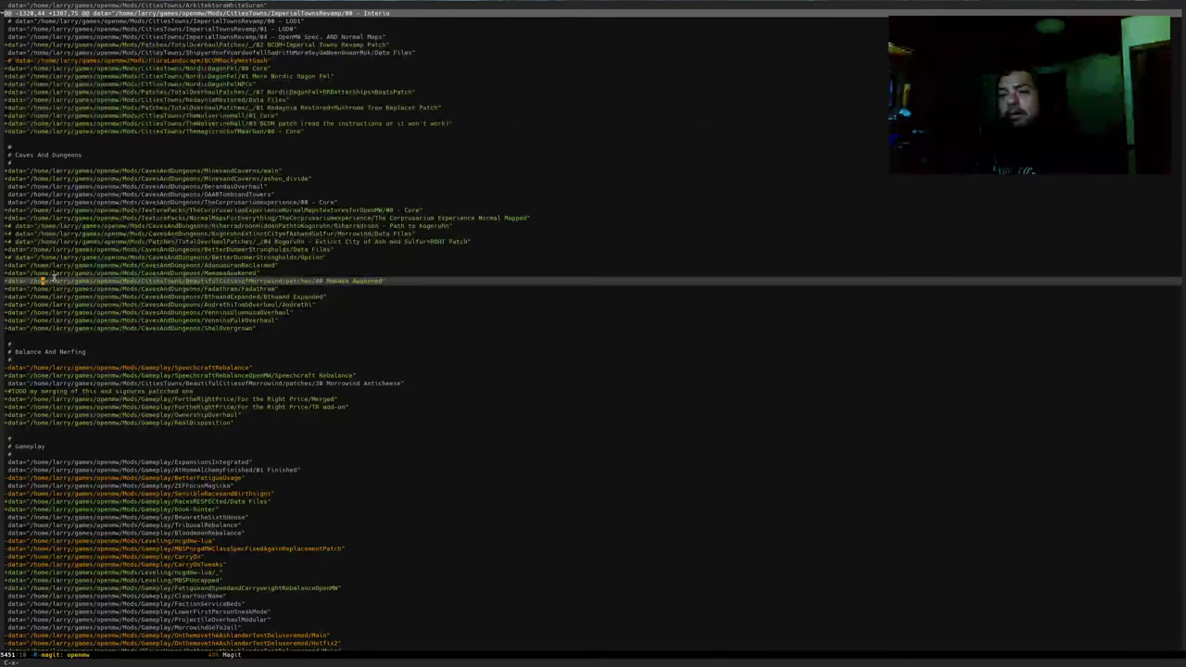
left_click(61, 281)
key("ctrl+x")
key("3")
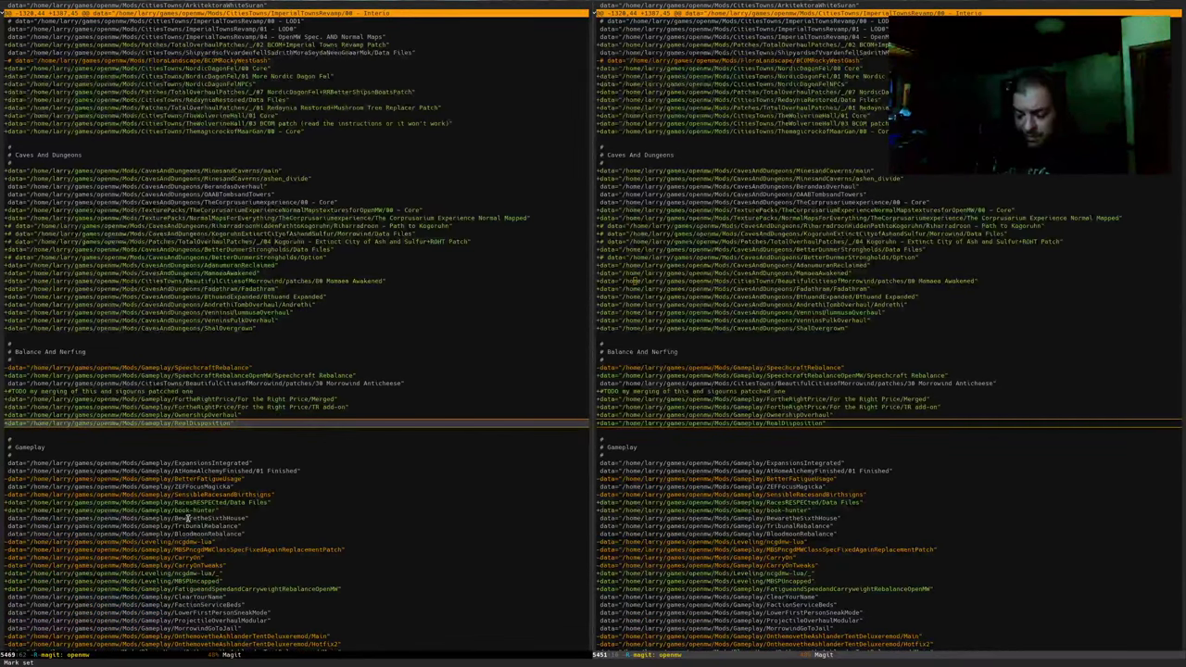
key("ctrl+x")
key("b")
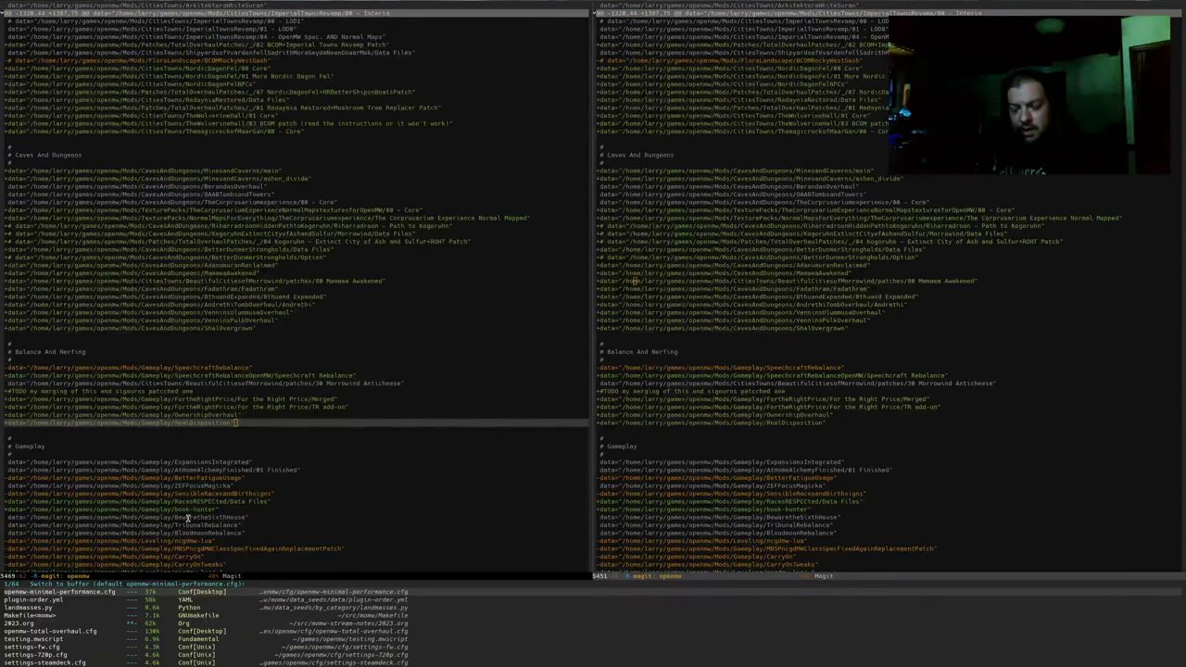
key("ctrl+g")
key("alt+Tab")
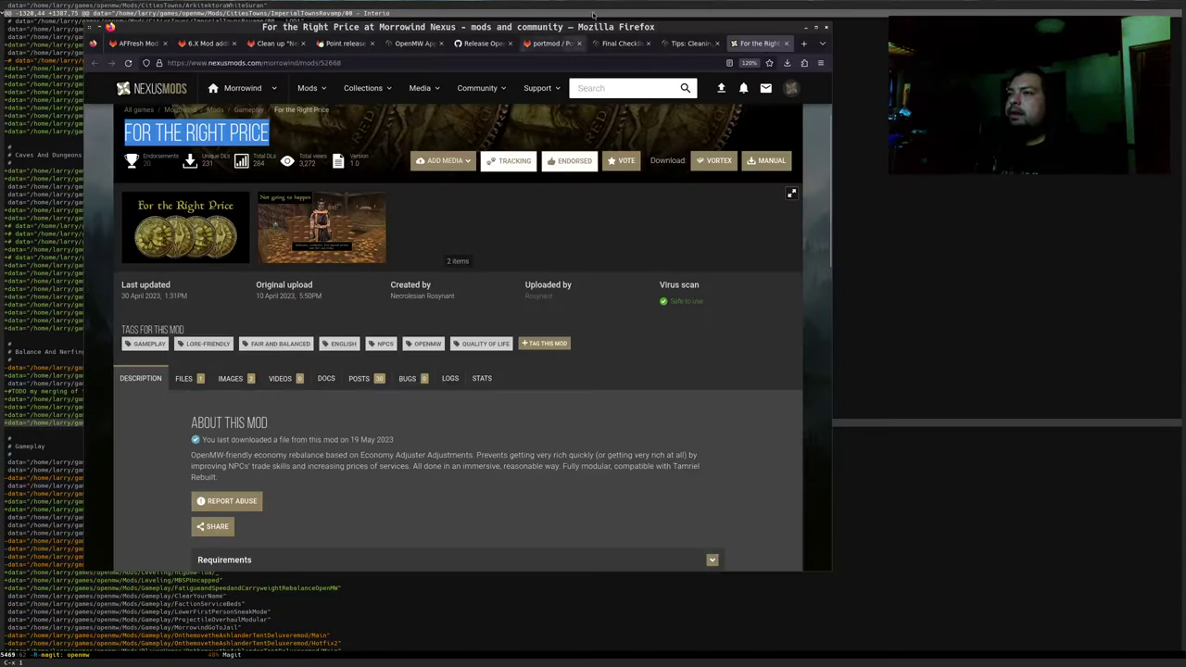
left_click(208, 44)
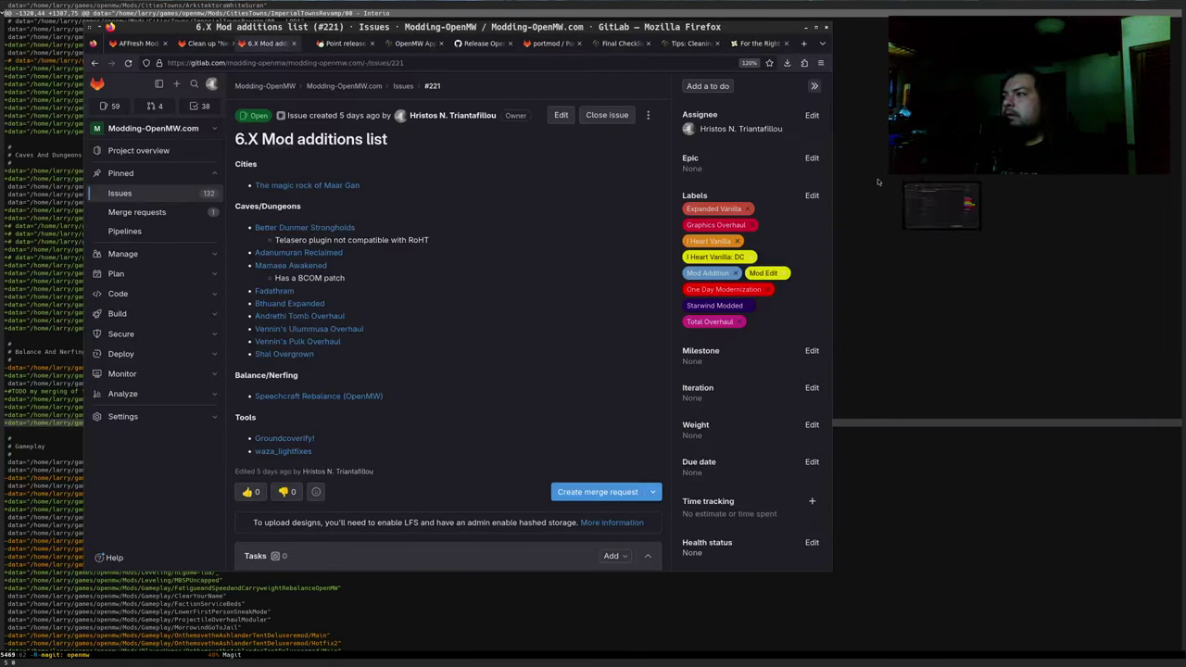
Move issue #221 into its own window beside the Nexus page and start editing its description
left_click_drag(231, 44, 800, 248)
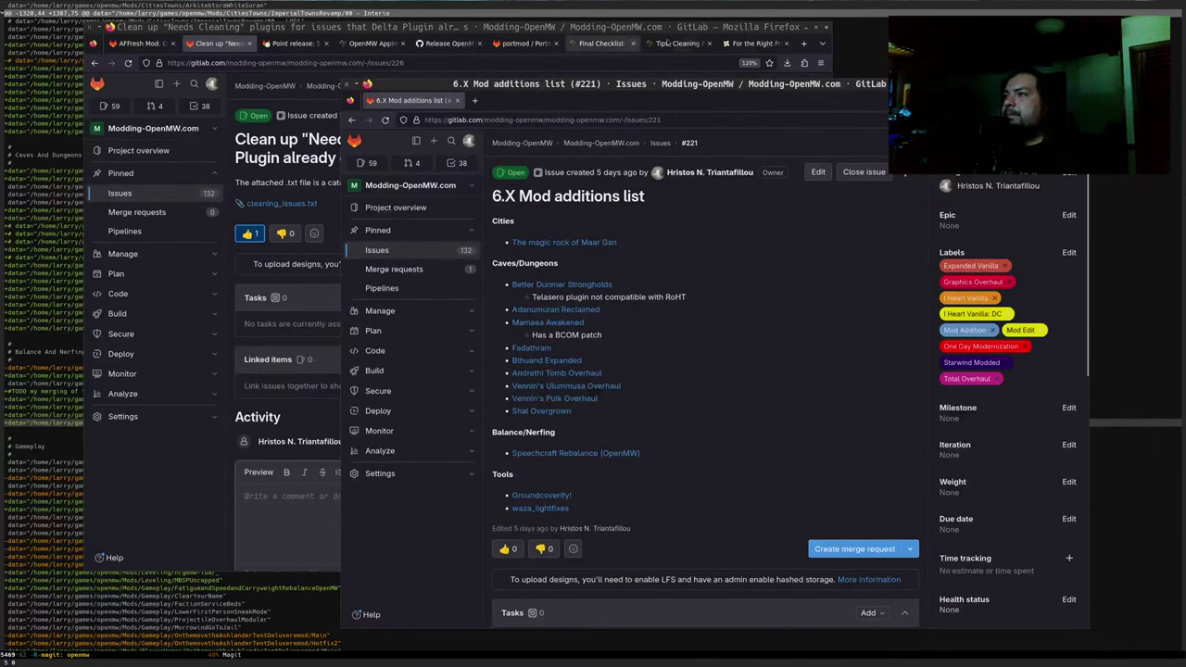
left_click(752, 44)
key("alt+Tab")
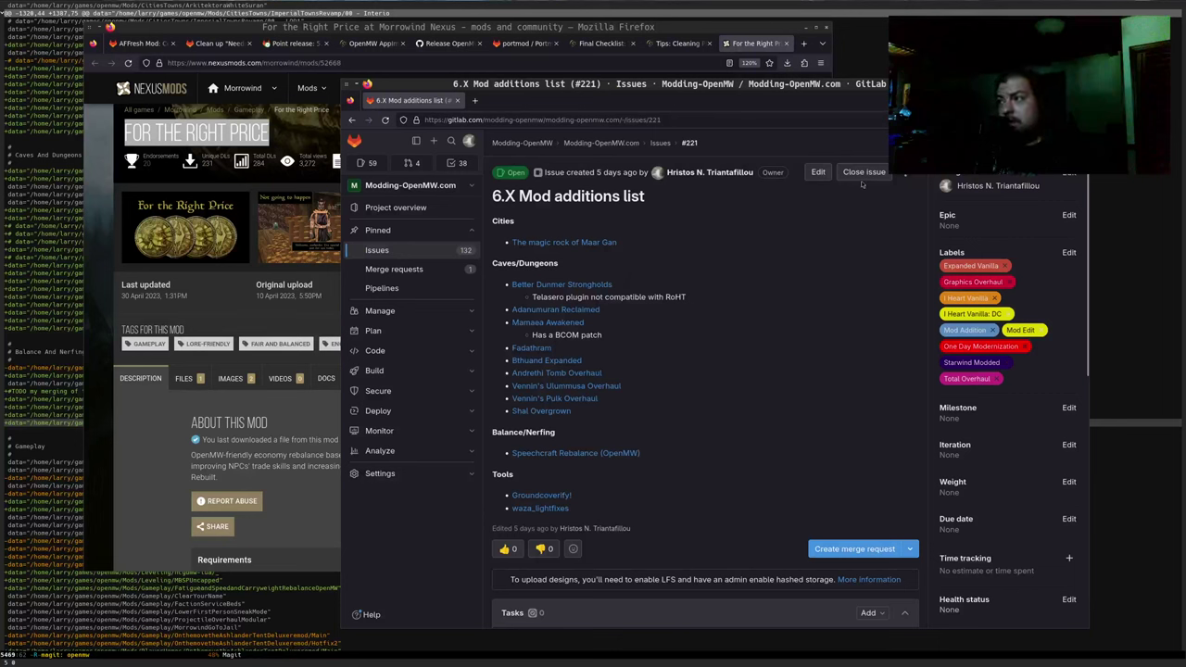
left_click(819, 172)
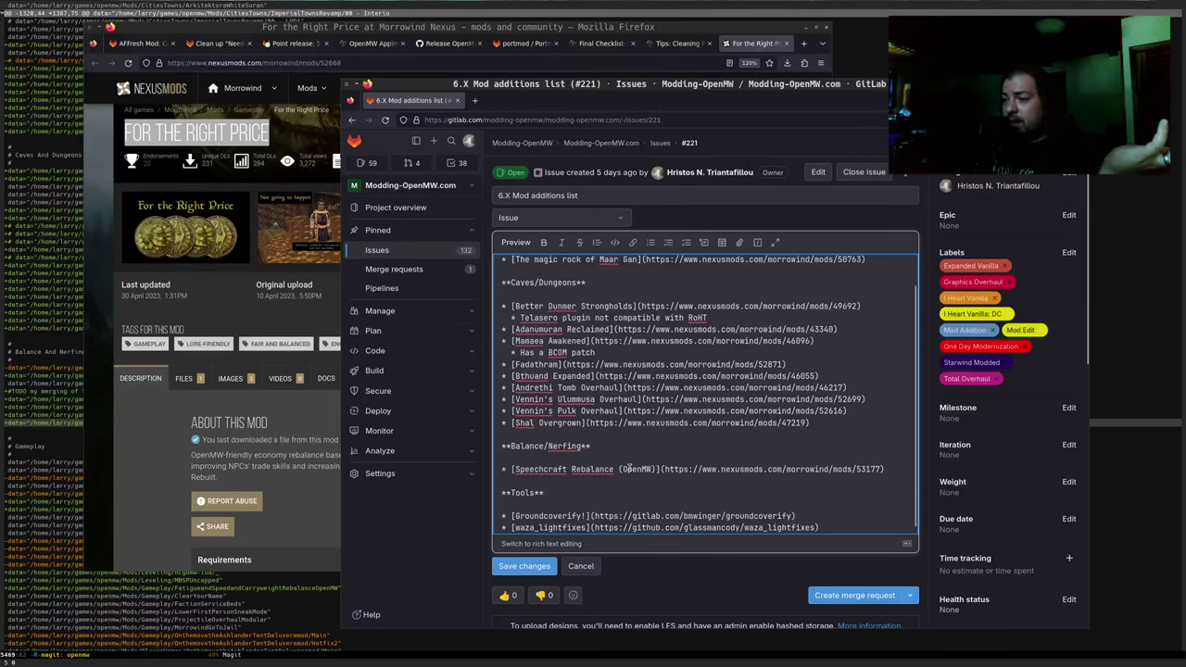
Add '* [For the Right Price](Nexus page URL)' as a new item below the Speechcraft entry
scroll(644, 509, "down", 1)
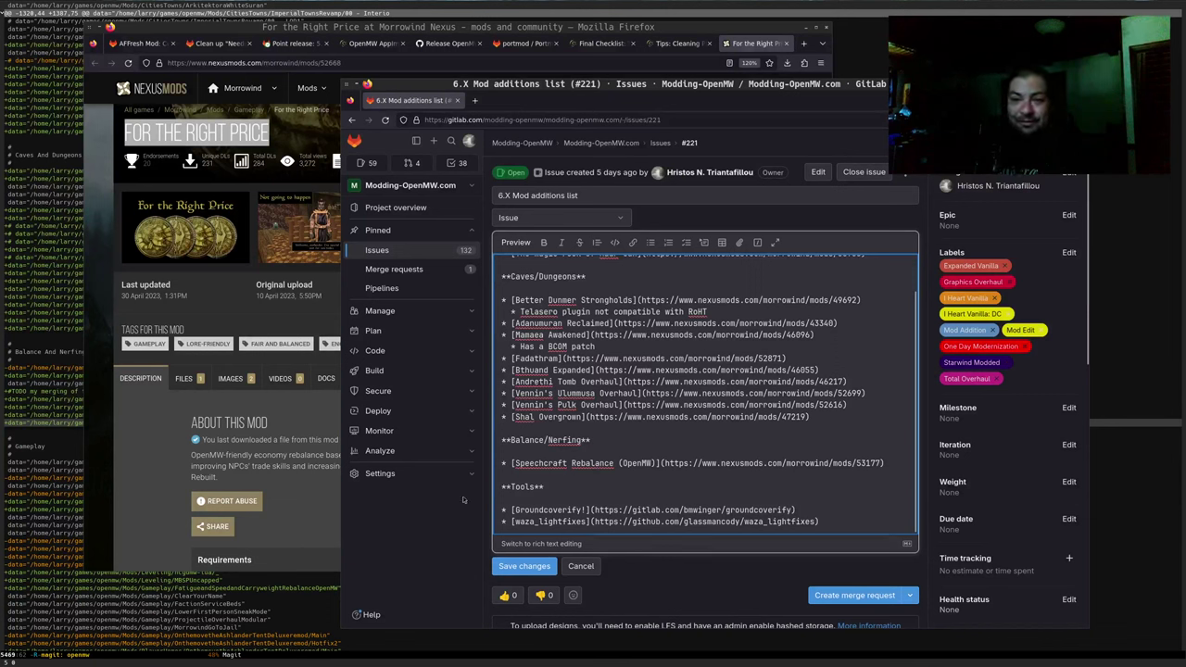
key("Return")
type("* [")
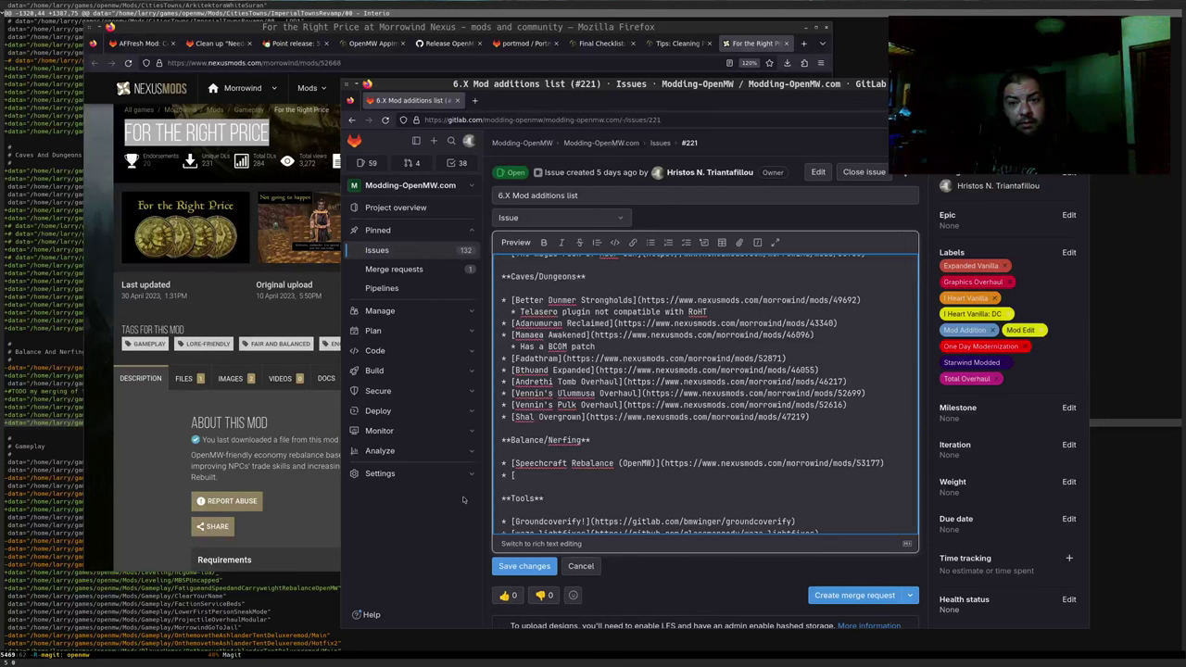
key("ctrl+v")
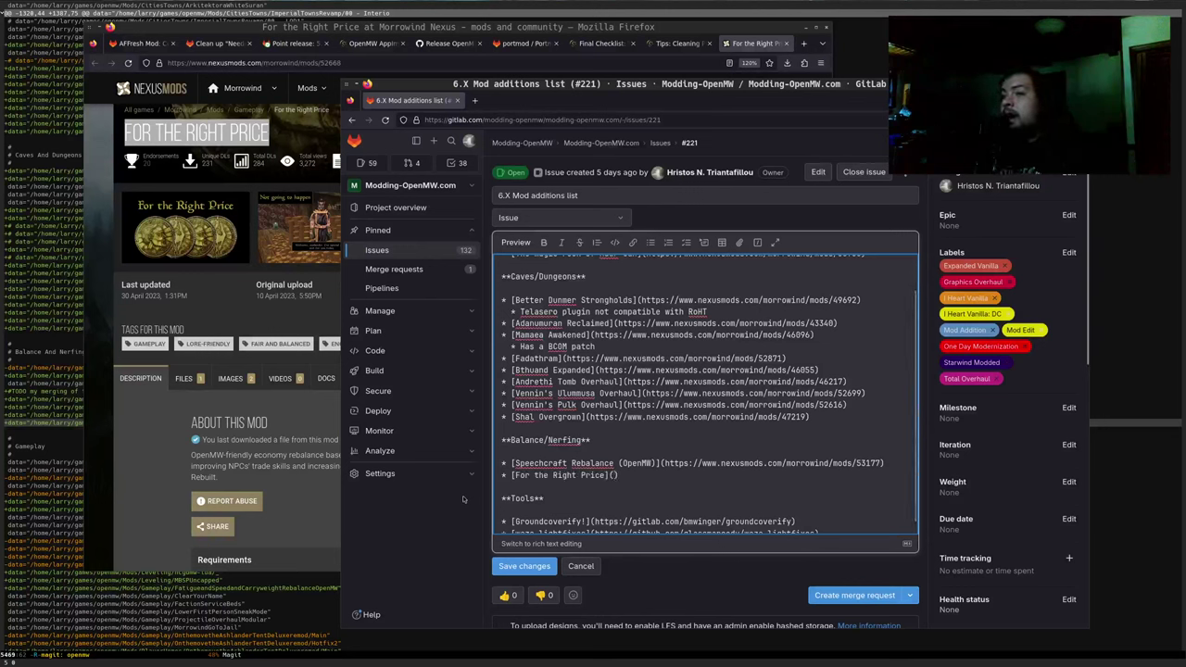
left_click(339, 64)
left_click(555, 475)
left_click(548, 489)
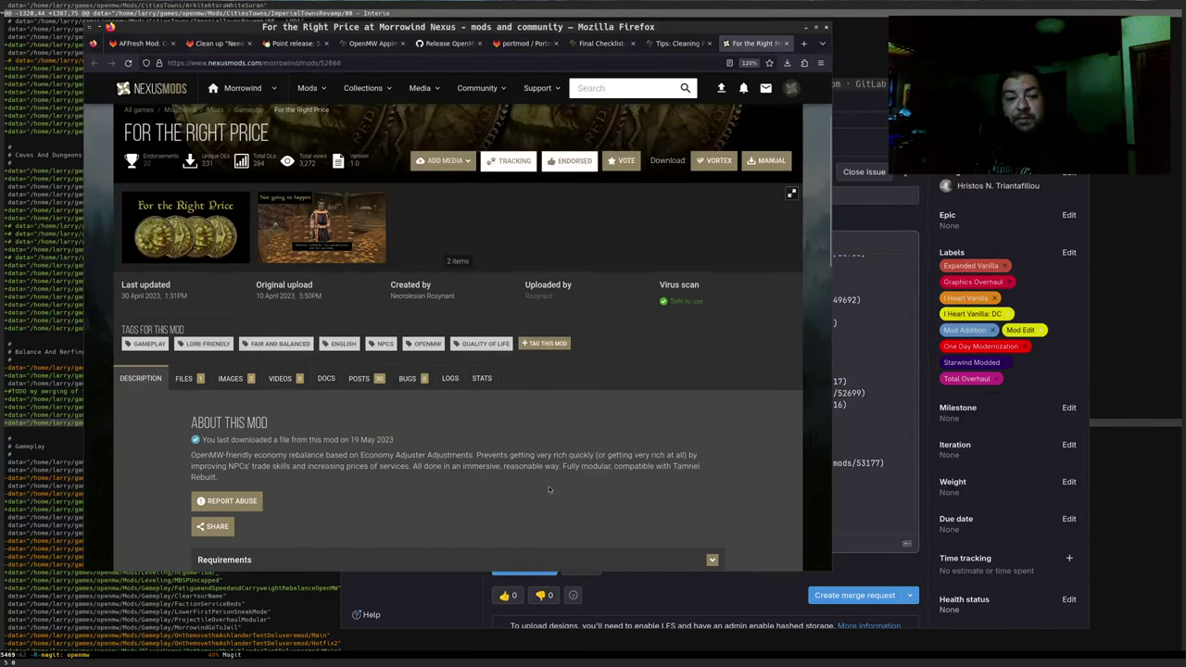
key("alt+Tab")
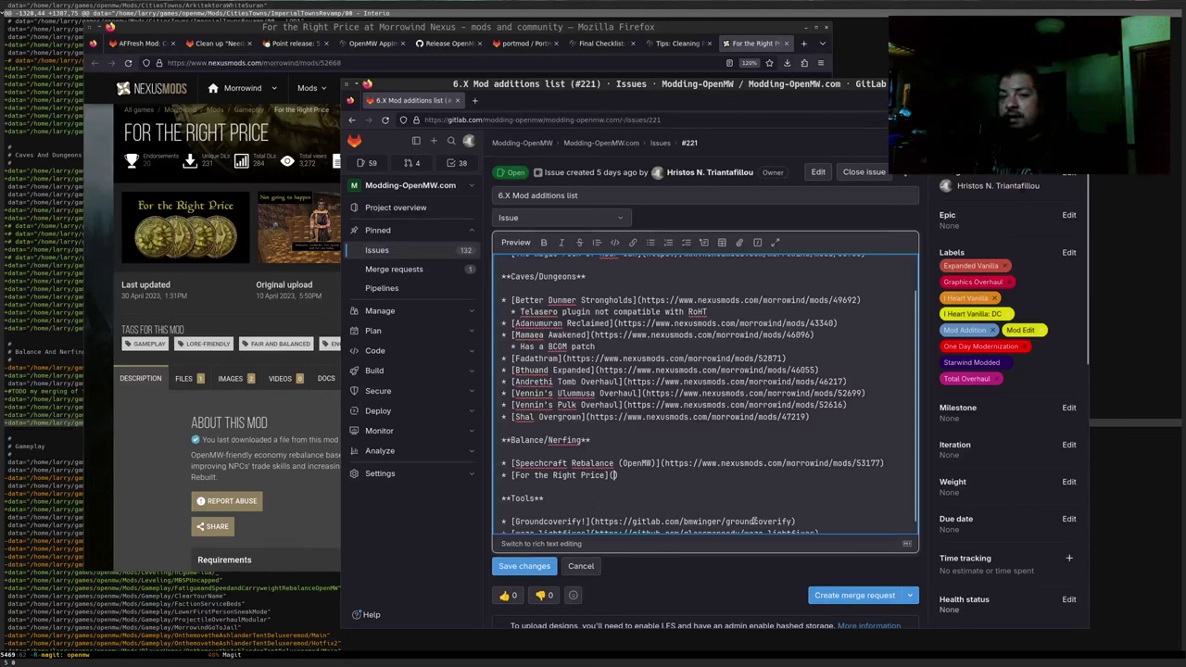
key("ctrl+v")
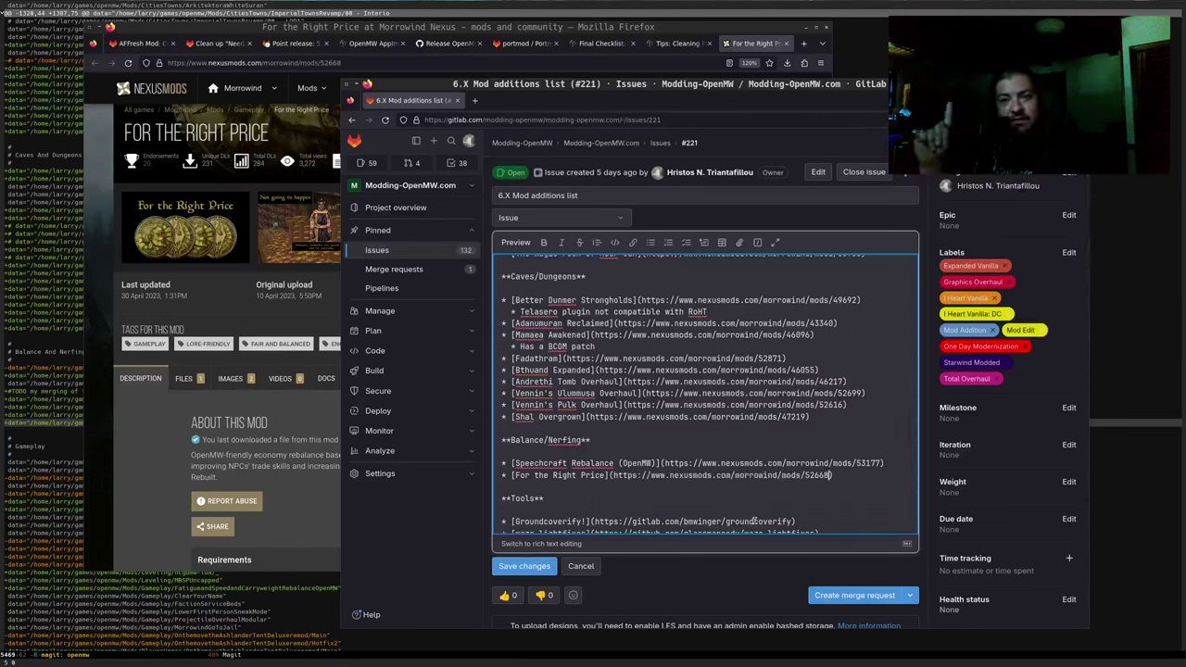
type(")")
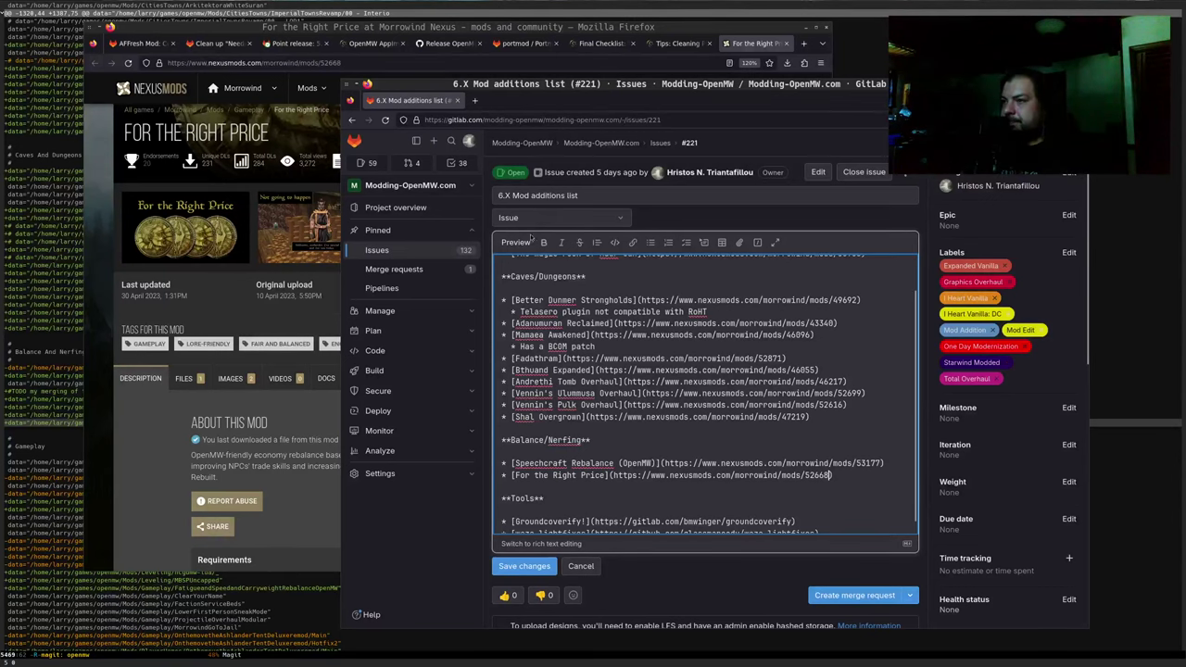
Preview the description and confirm the new For the Right Price link opens the mod page
left_click(530, 240)
scroll(612, 477, "down", 1)
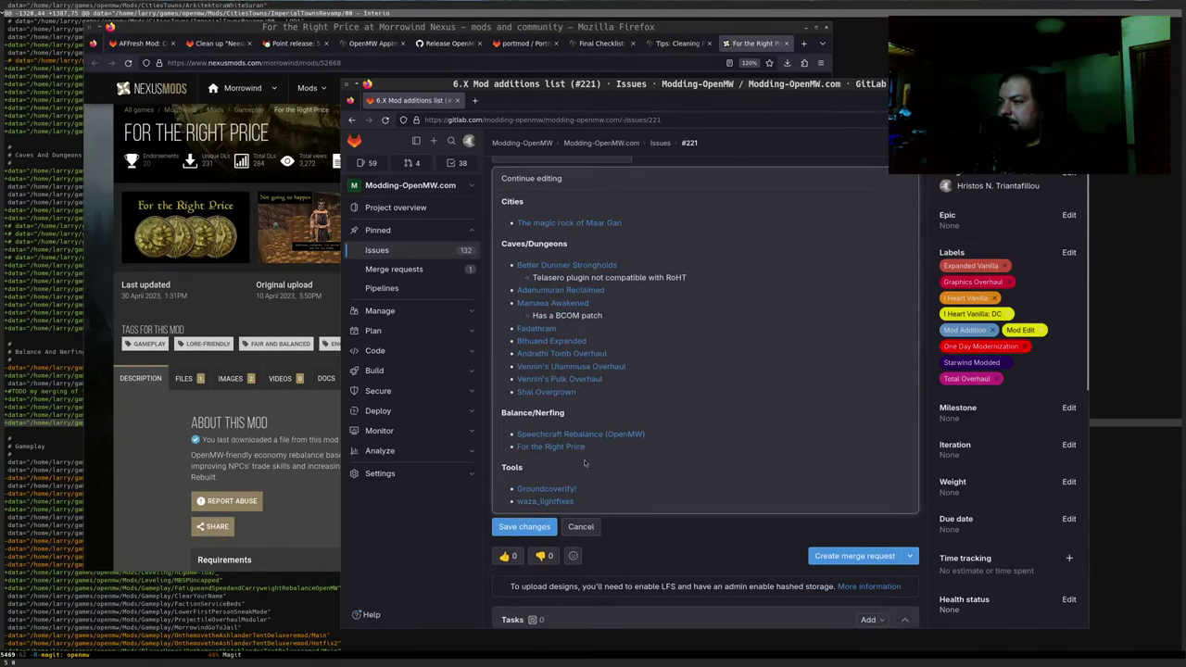
middle_click(549, 447)
left_click(534, 104)
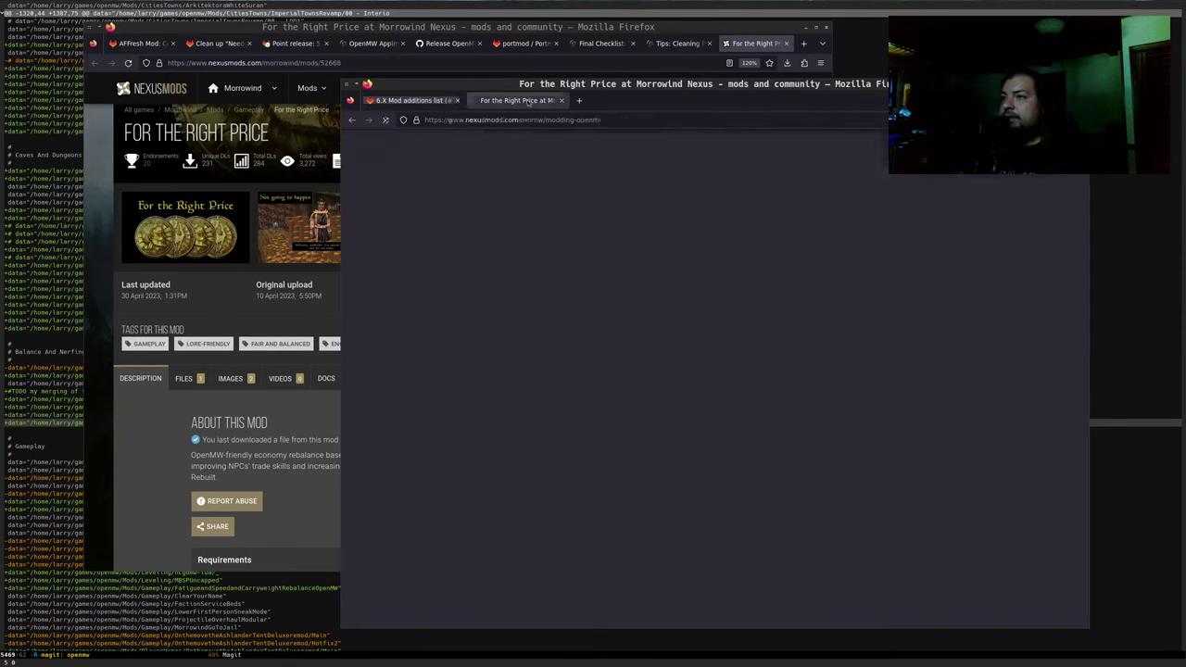
key("ctrl+w")
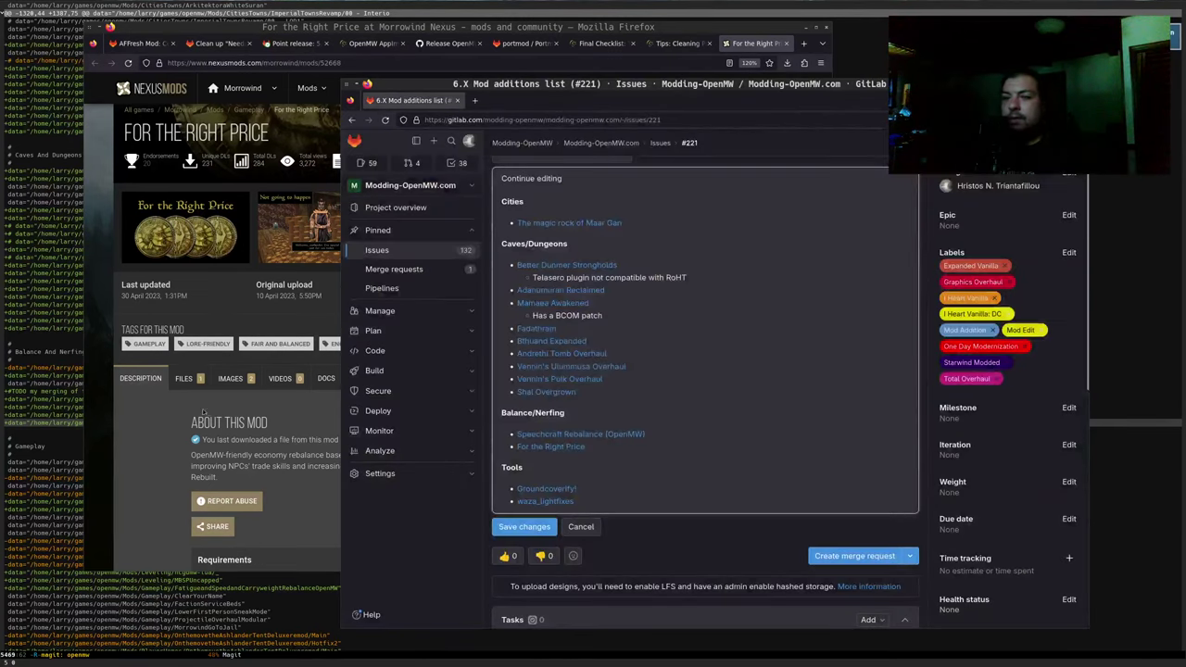
key("alt+Tab")
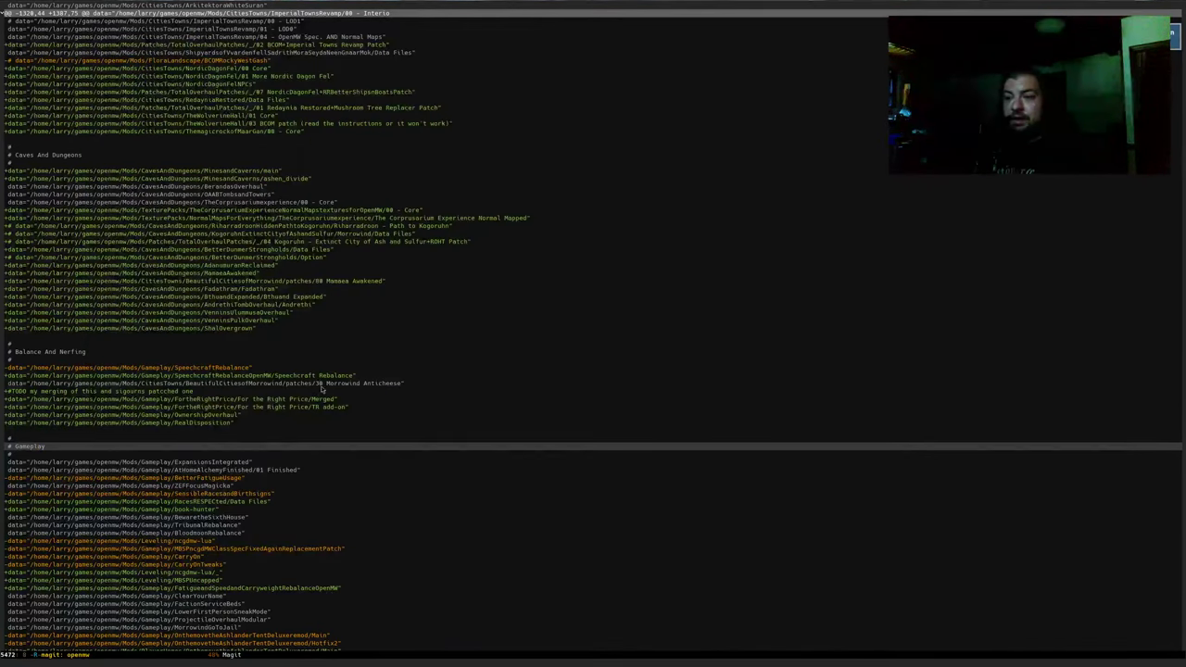
Select the ForTheRightPrice through RealDisposition lines in the Balance And Nerfing diff, then clear it
left_click(287, 407)
key("Down")
key("Down")
key("ctrl+space")
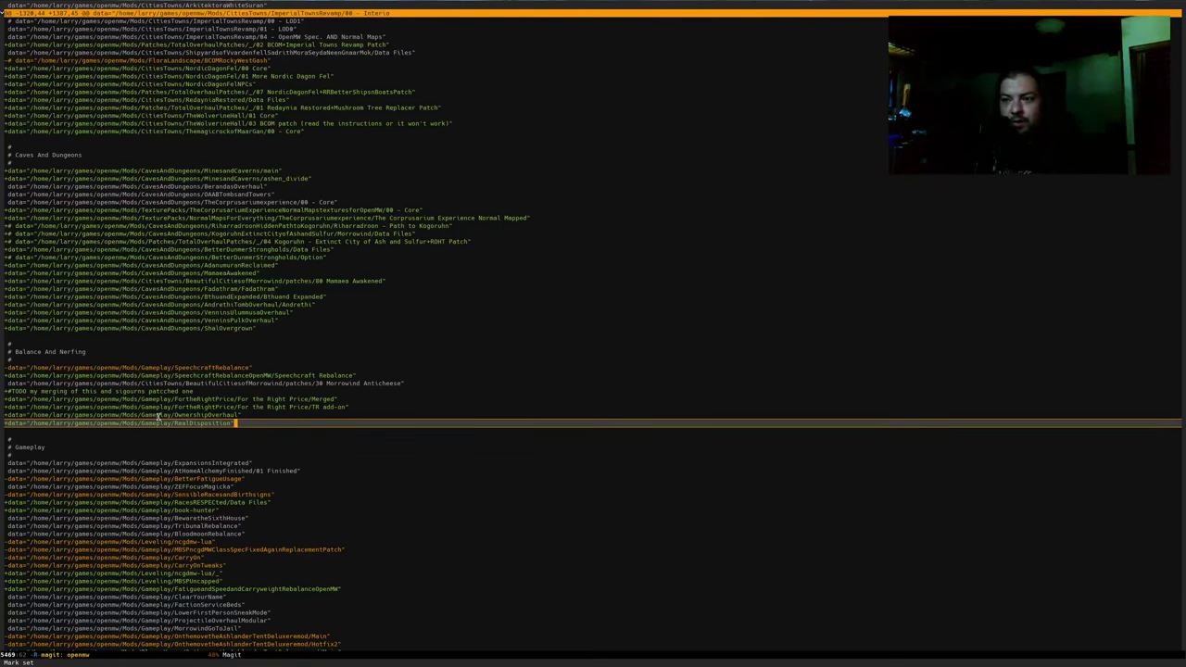
key("ctrl+a")
key("Up")
key("Up")
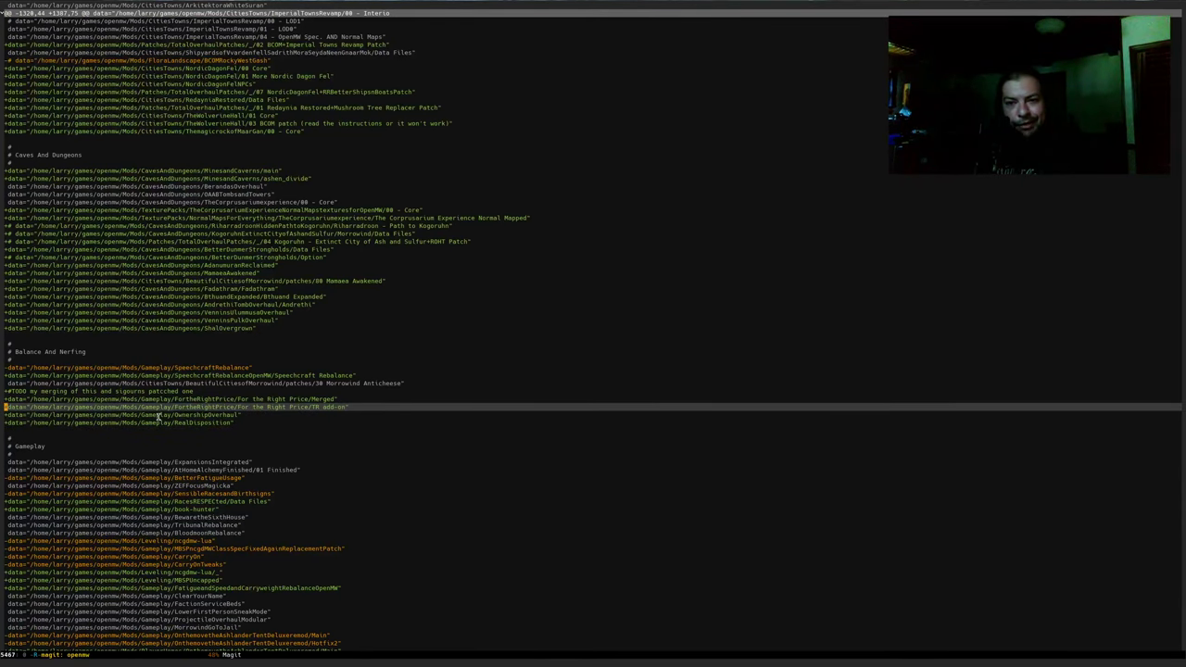
key("Down")
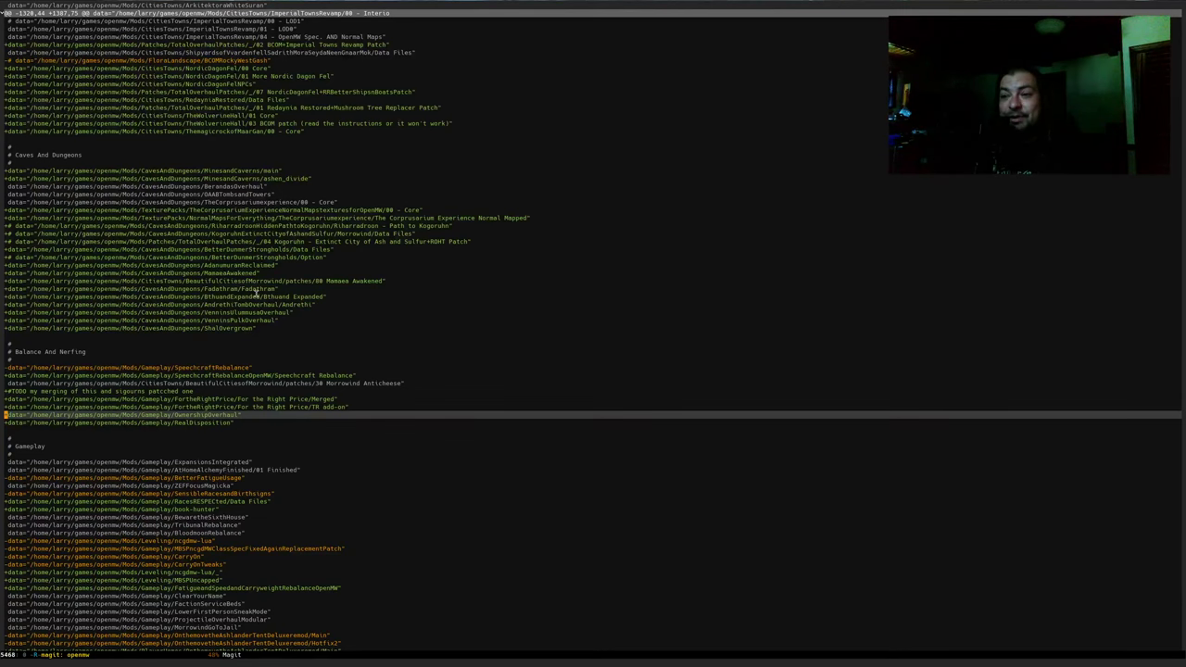
Reselect from the ForTheRightPrice TR add-on line past RealDisposition, then bring Firefox forward
left_click(225, 375)
left_click(238, 415)
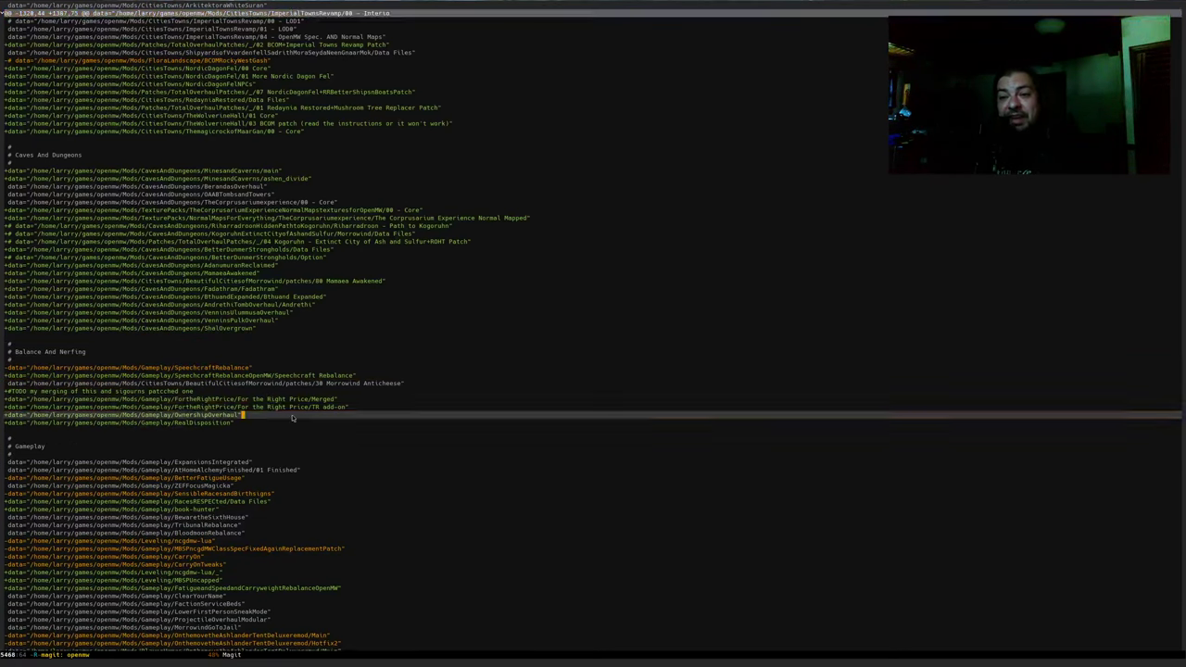
key("ctrl+space")
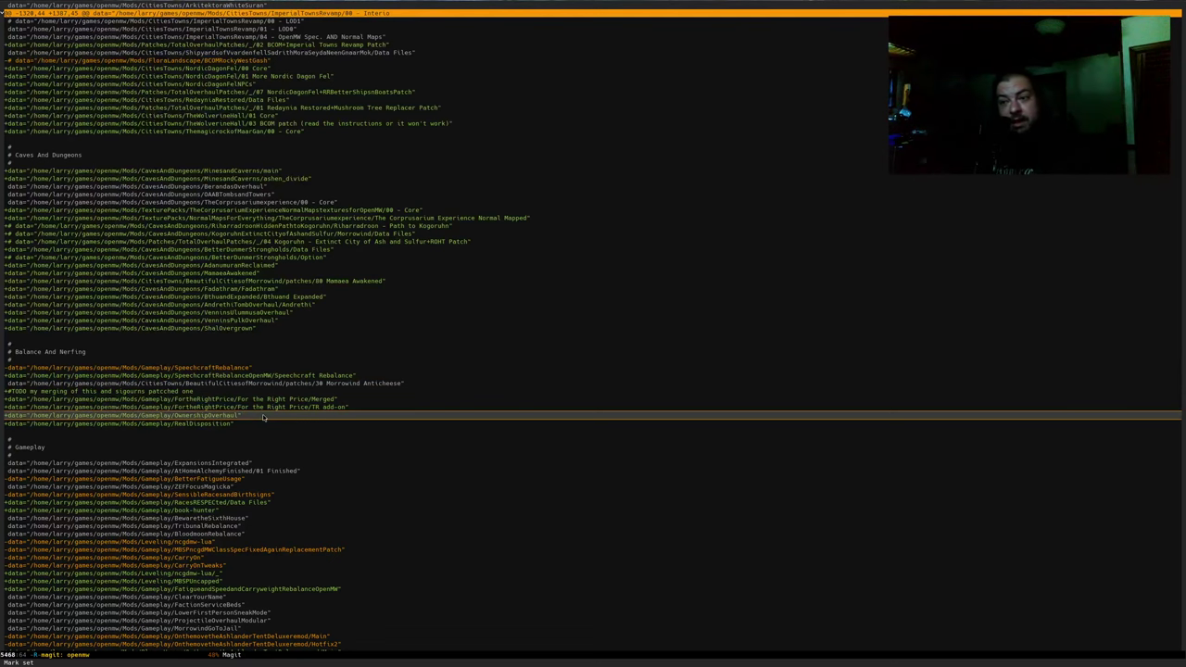
key("ctrl+a")
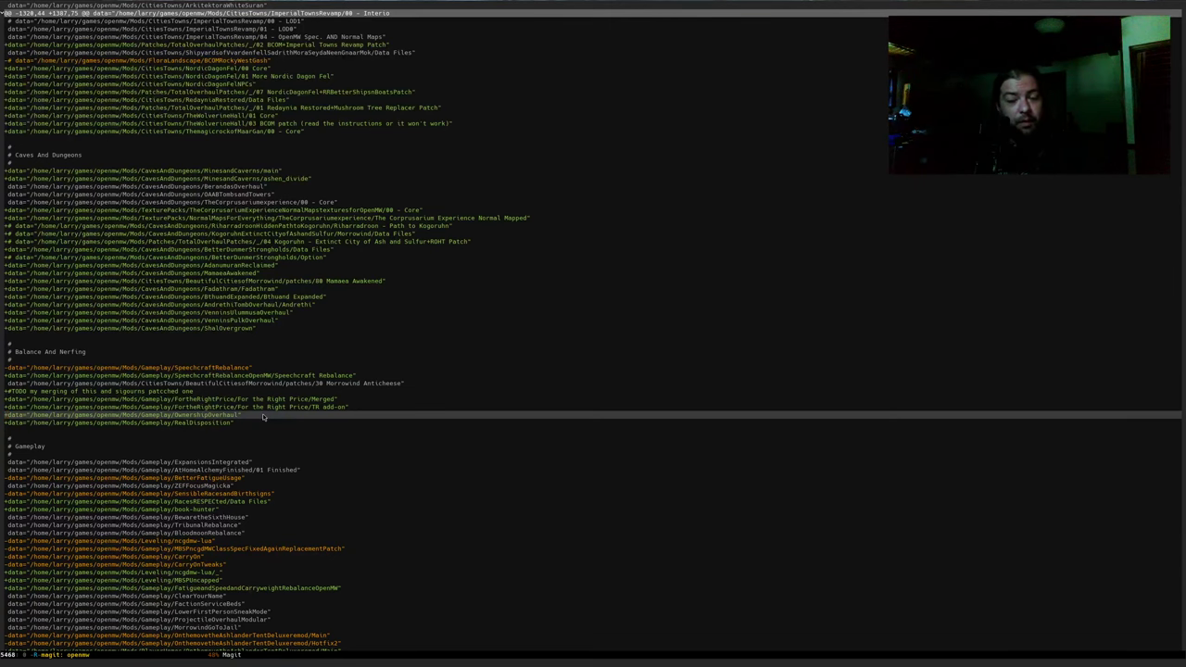
key("Up")
key("ctrl+space")
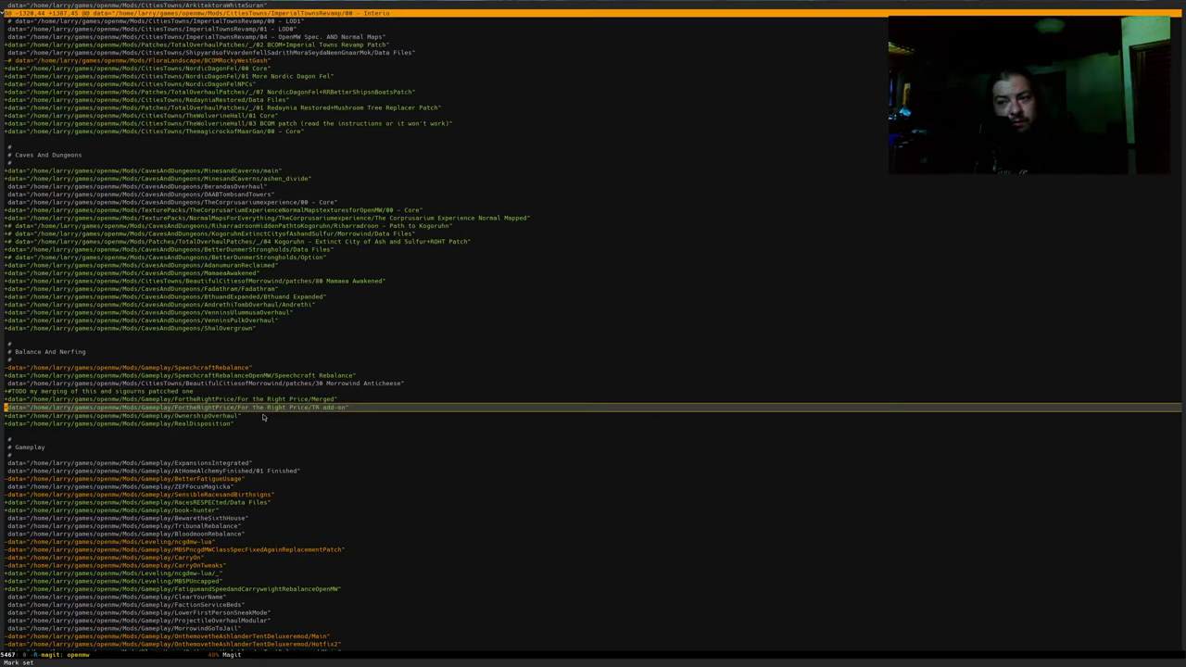
key("Down")
key("Down")
key("Down")
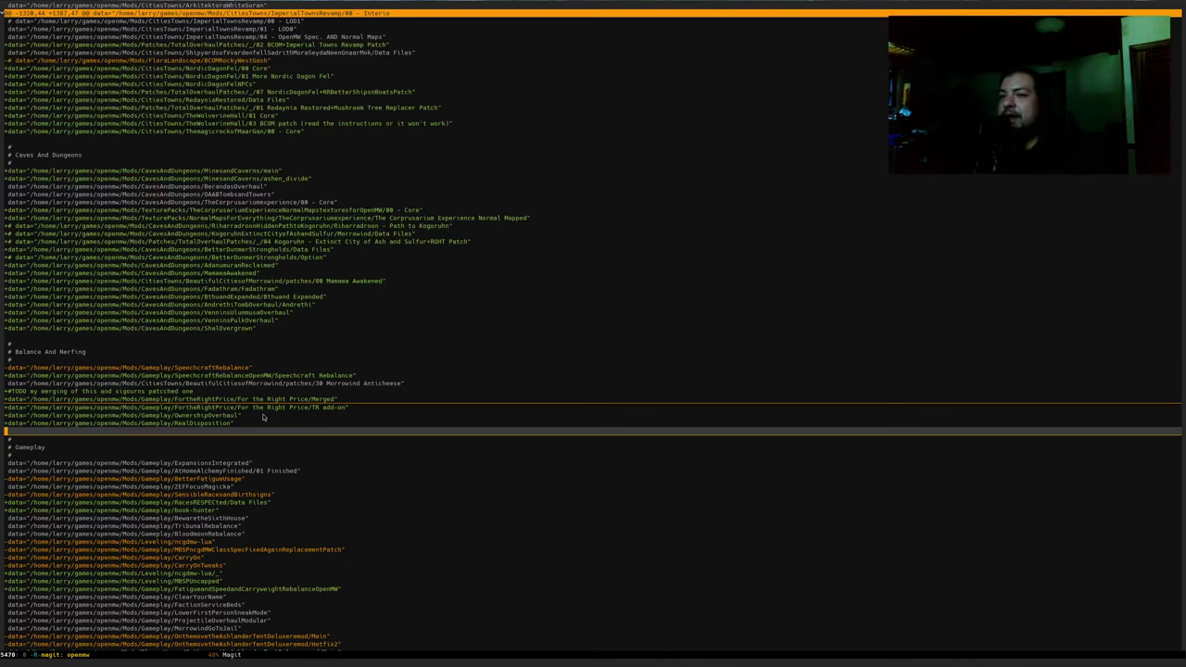
left_click(315, 441)
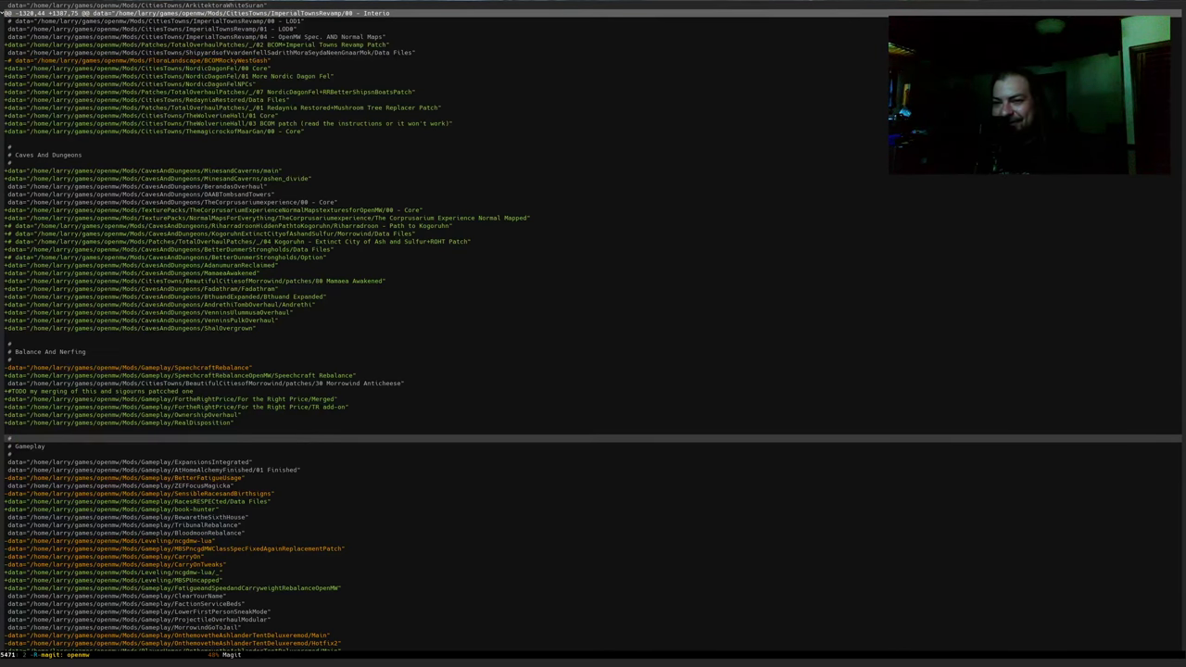
key("alt+Tab")
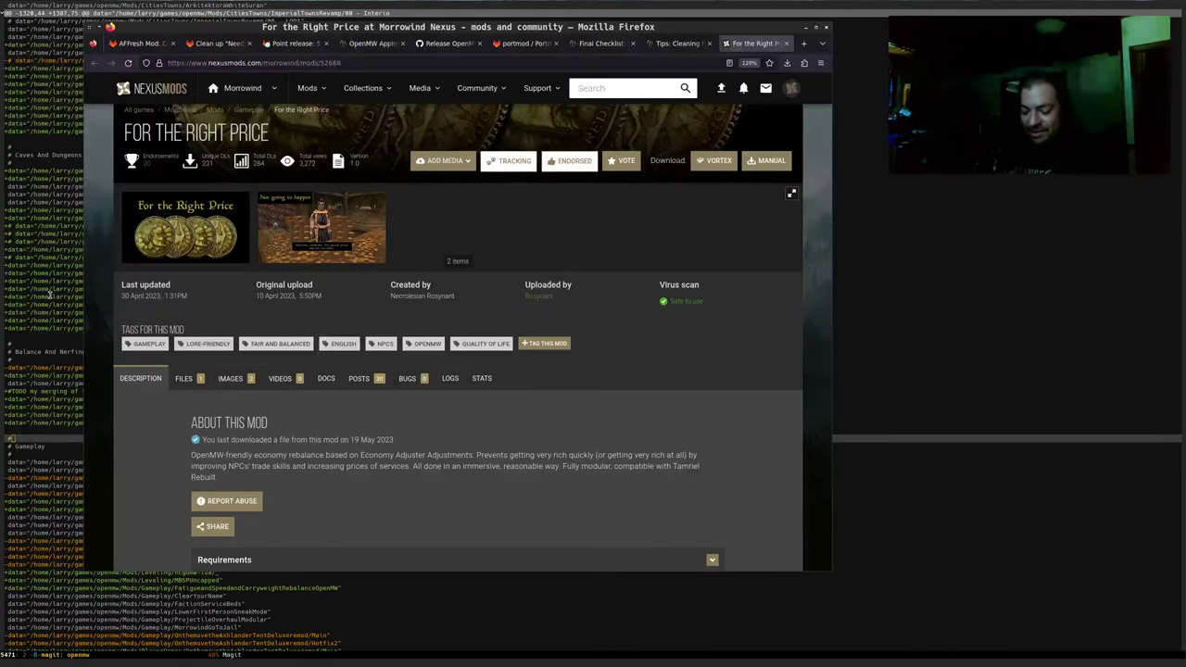
Search 'nexus mods ownership' in a new tab and open the Ownership Overhaul mod page
key("ctrl+t")
type("nexus mods ")
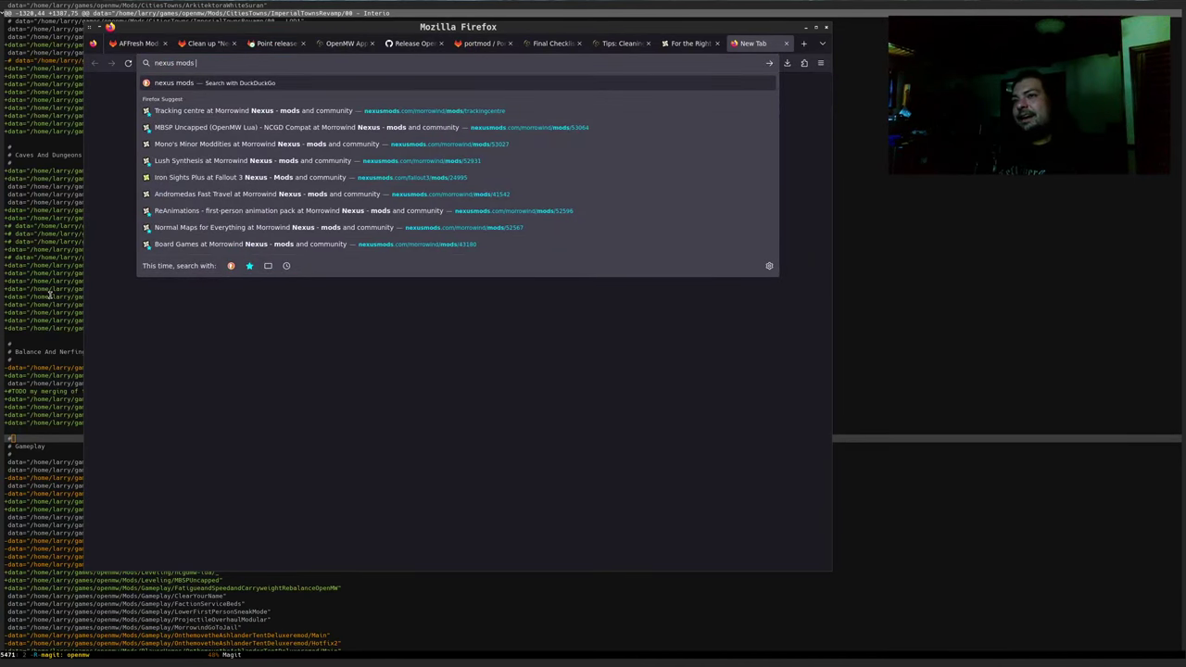
type("ownership")
key("Down")
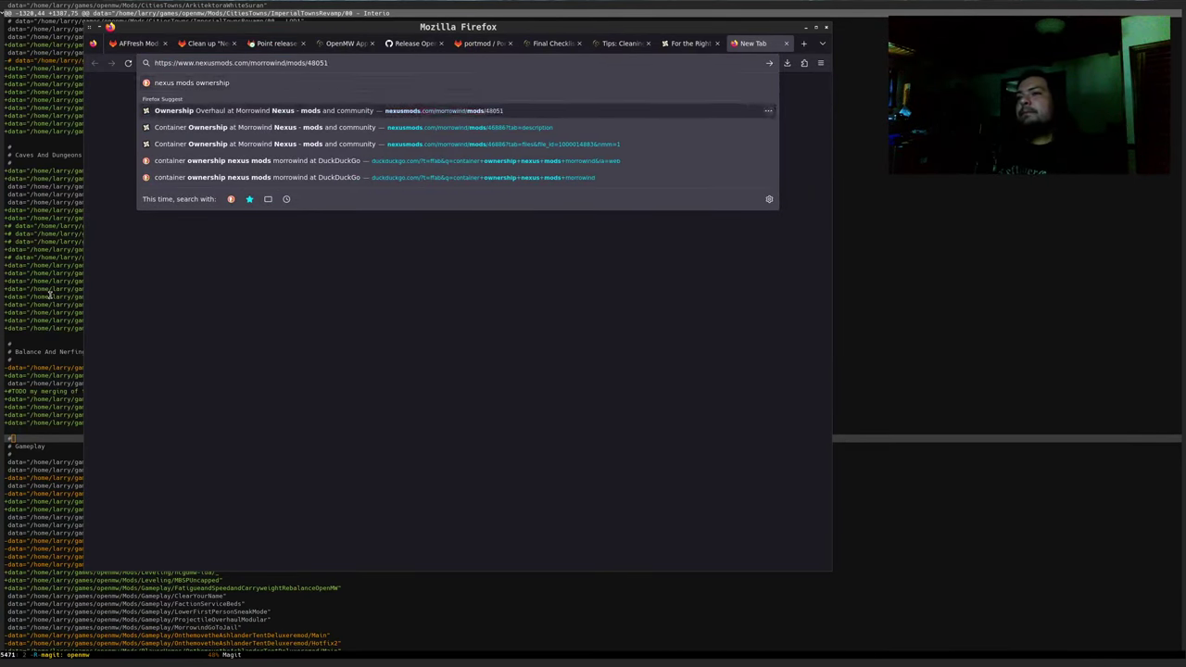
key("Return")
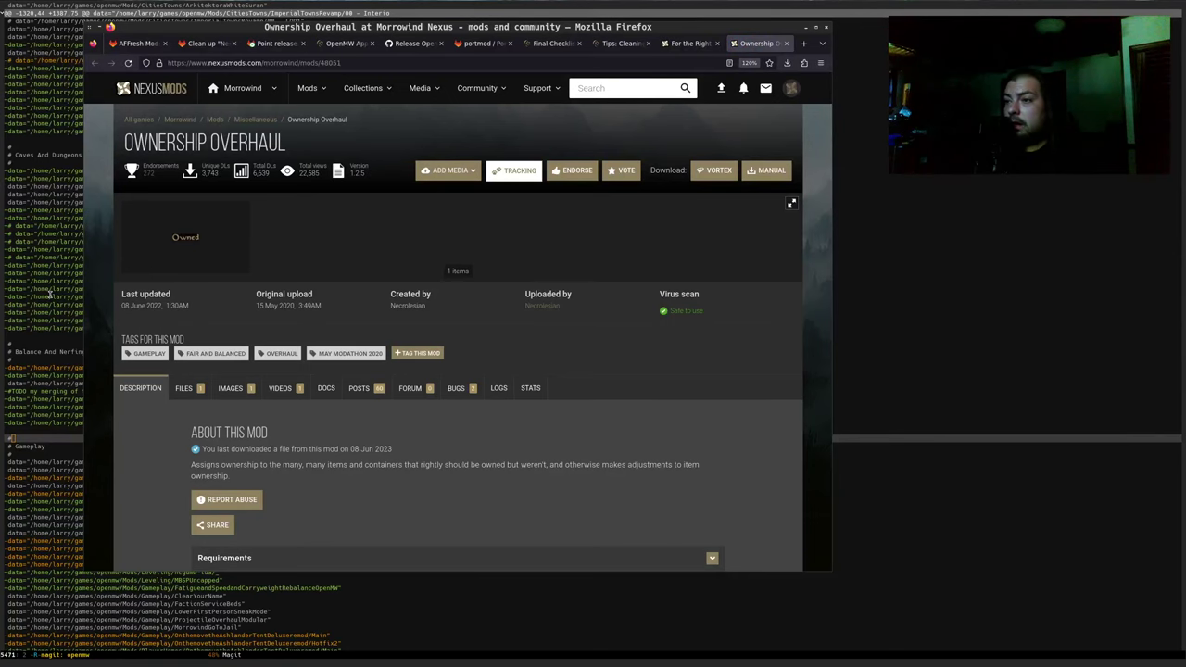
scroll(160, 441, "down", 3)
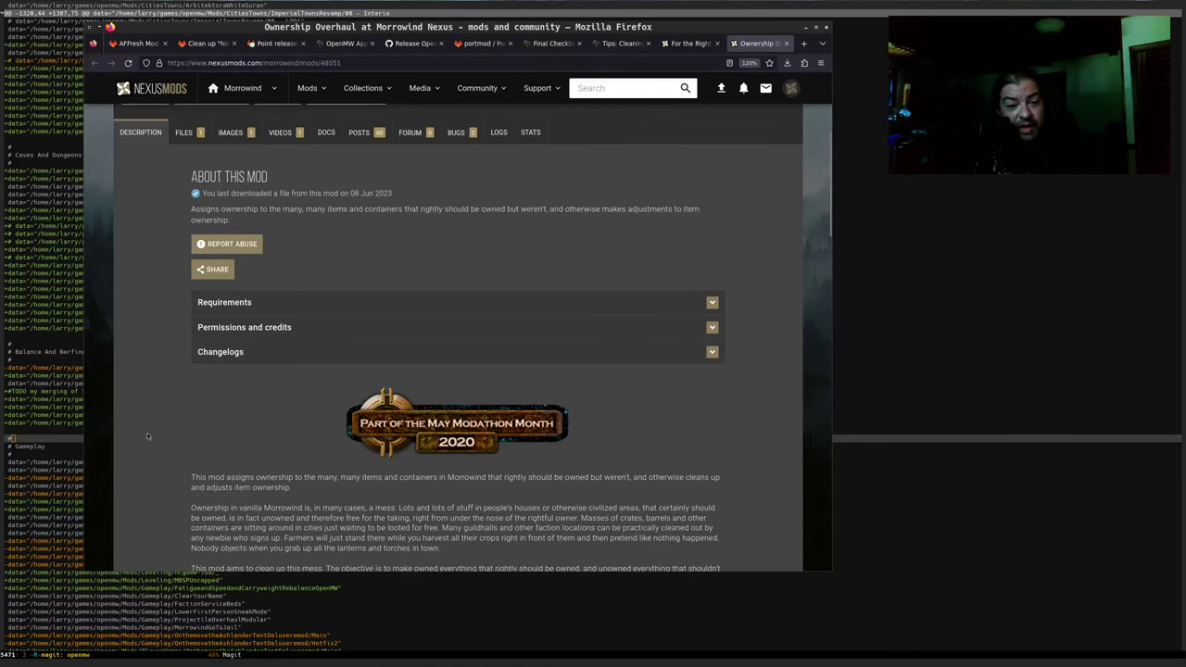
Search modding-openmw.com for 'ownership', finding the single result Container Ownership
key("ctrl+t")
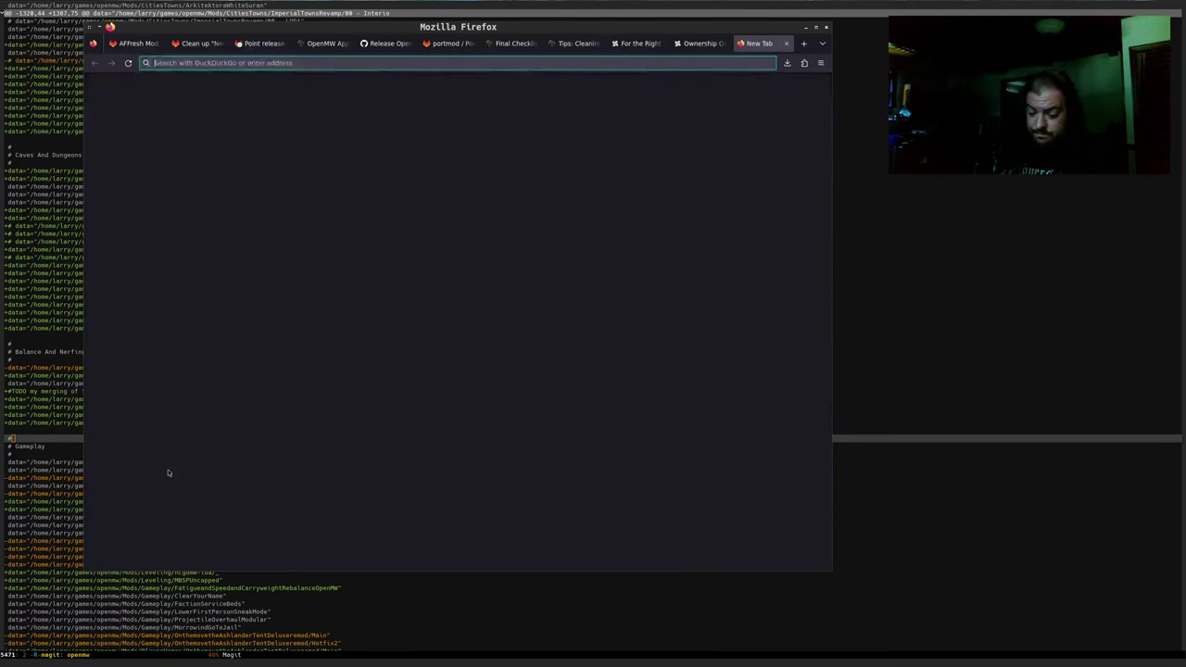
type("modding-openmw.com")
key("Return")
type("ow")
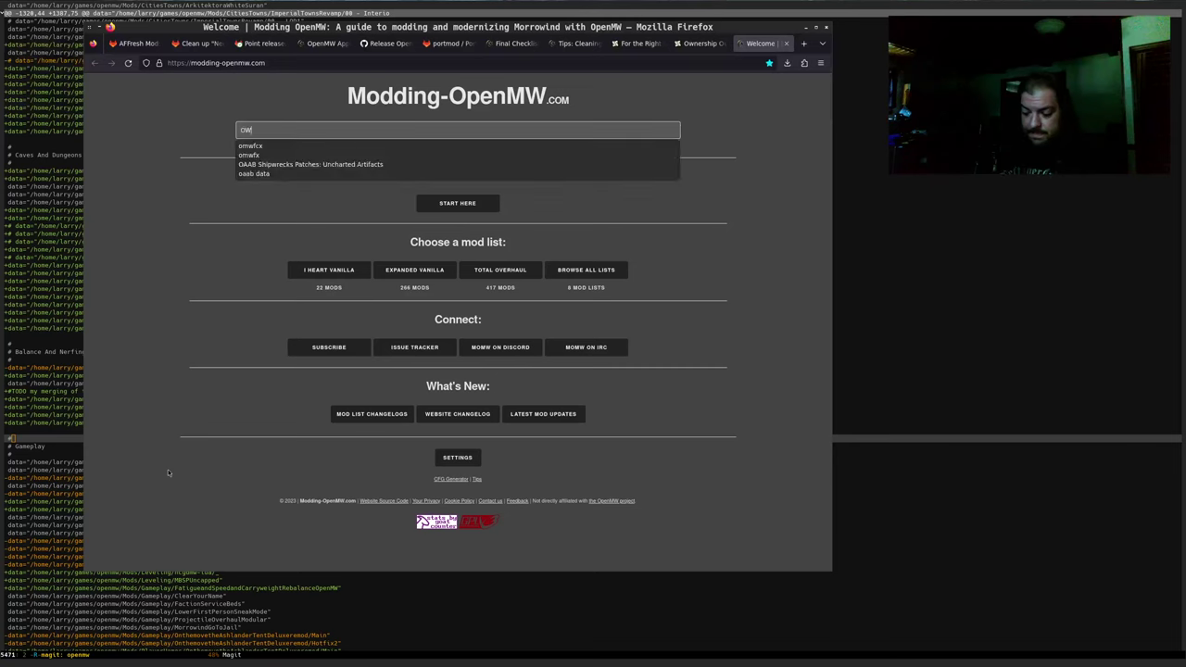
type("nership")
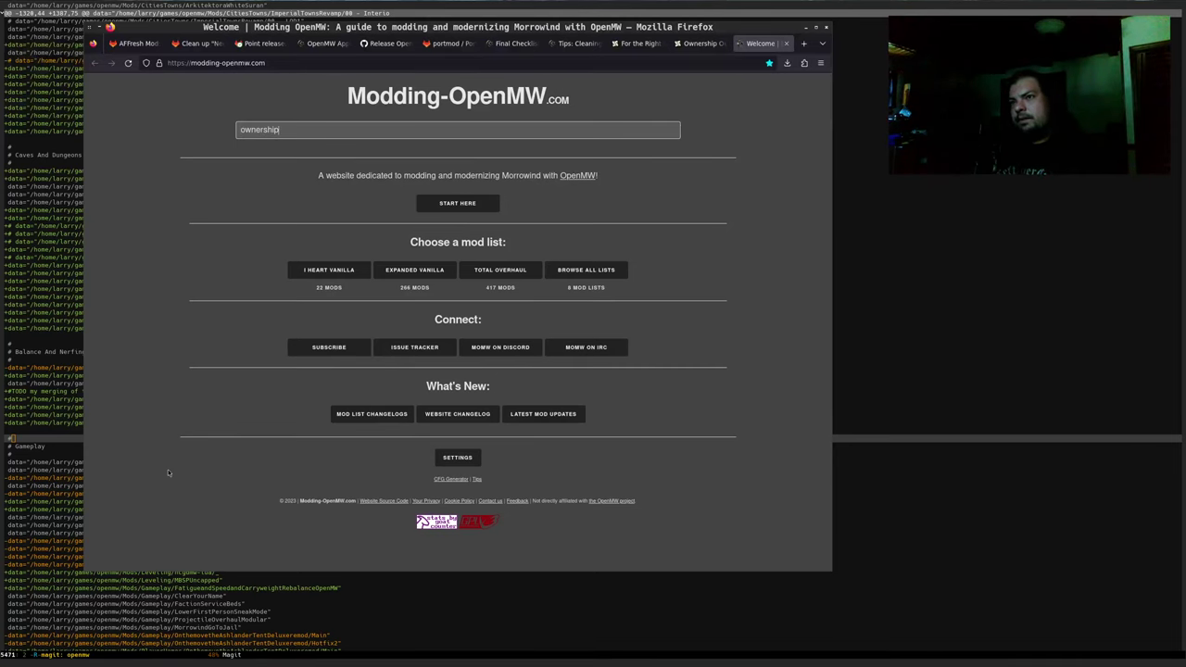
key("Return")
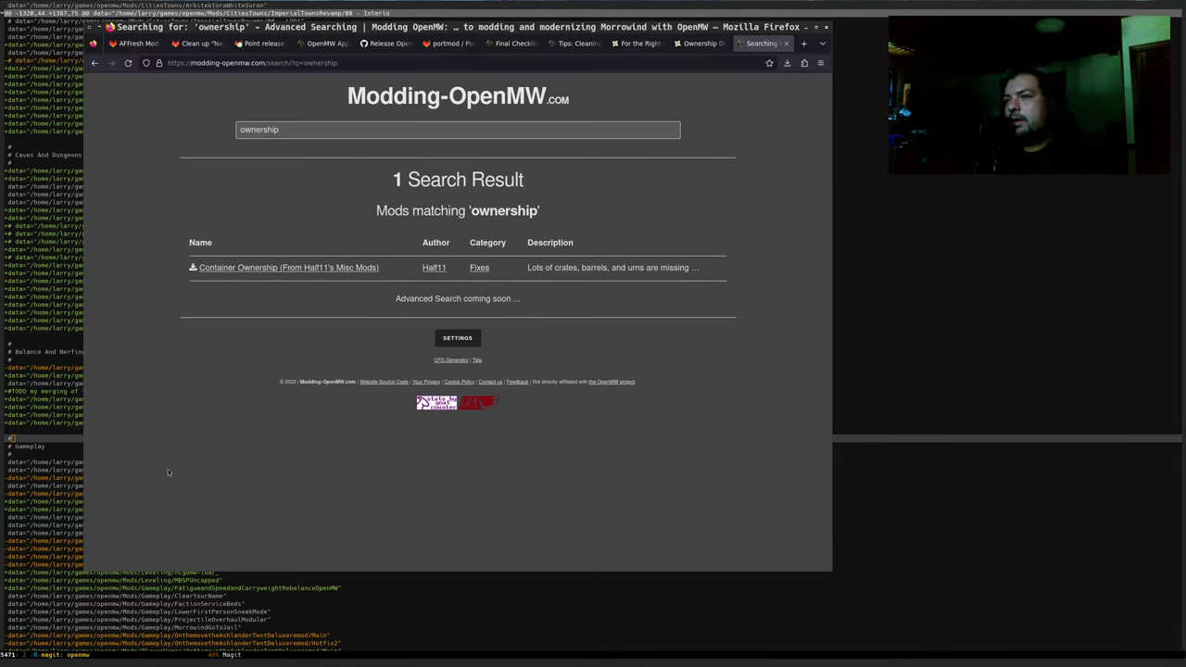
Open the Container Ownership mod's download page in a new tab, then close the Half11's Misc Mods tab
left_click(325, 267)
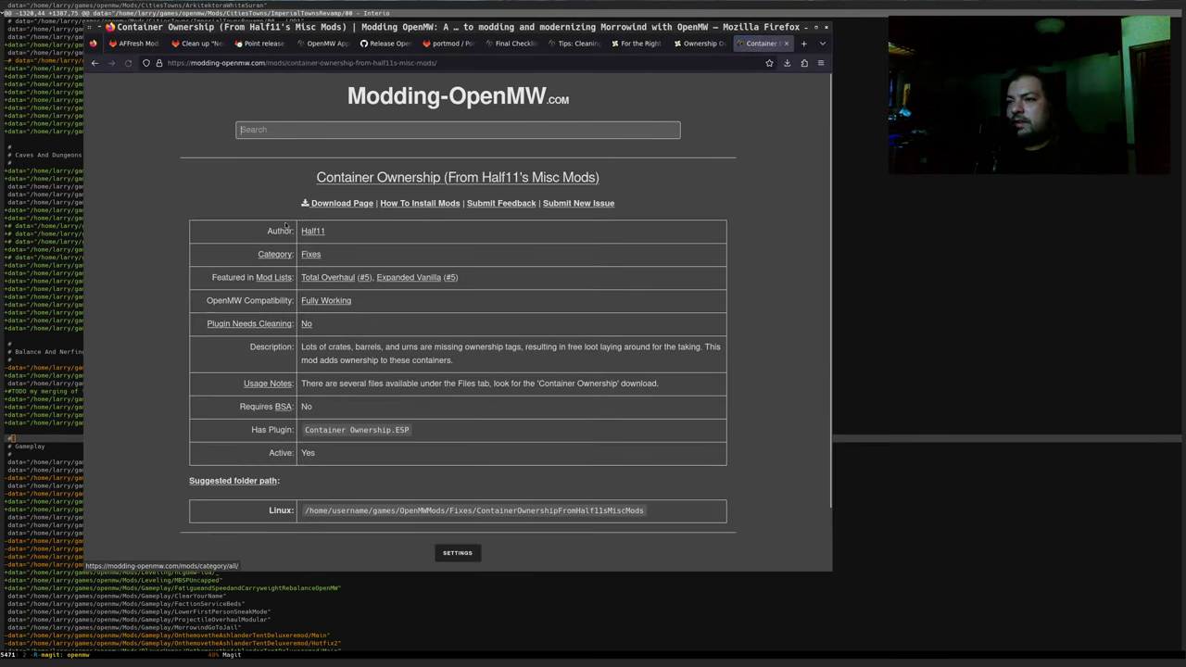
left_click(350, 207)
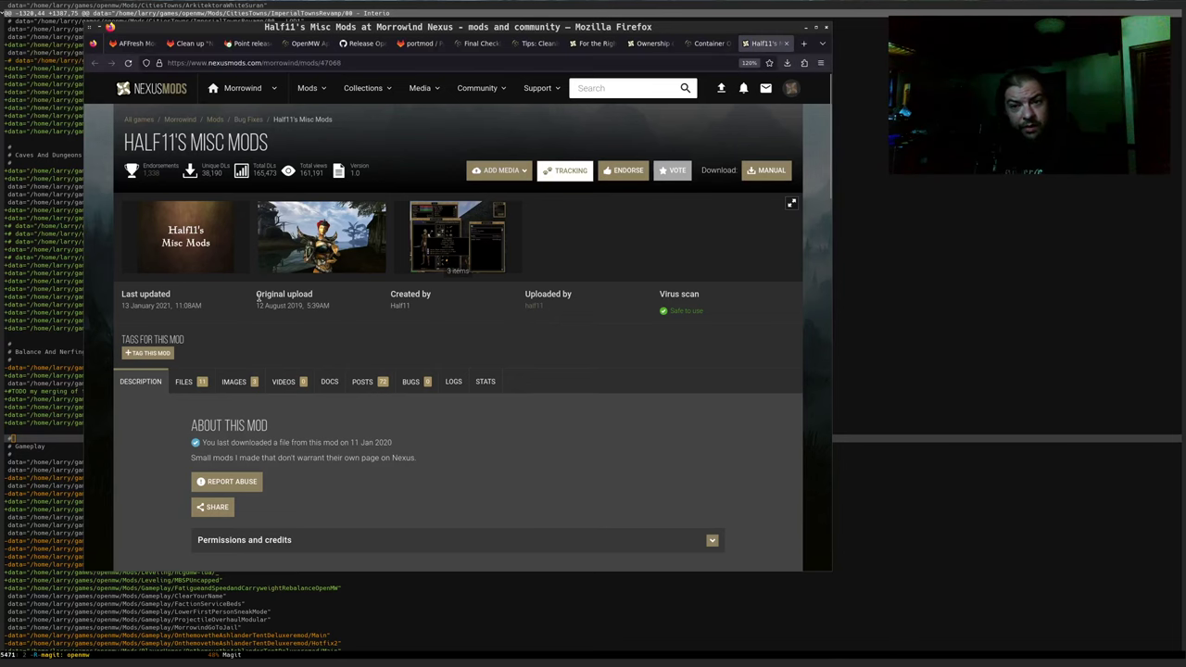
key("ctrl+w")
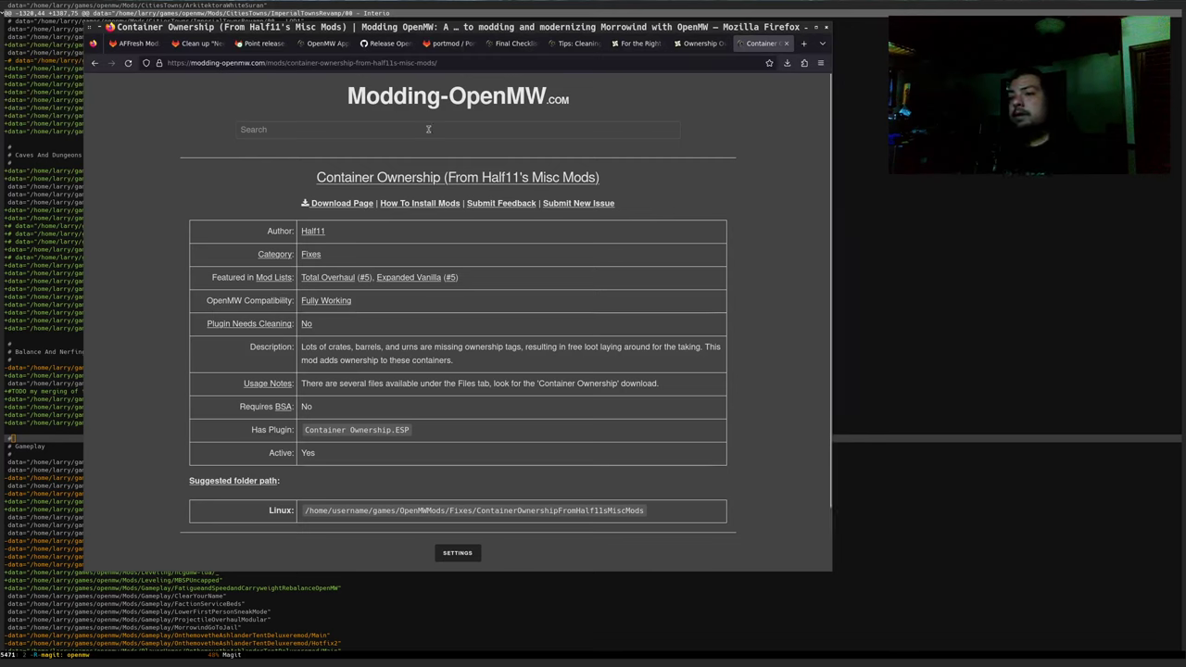
Select and copy the OWNERSHIP OVERHAUL title on the Nexus Ownership Overhaul page
triple_click(393, 370)
left_click(393, 370)
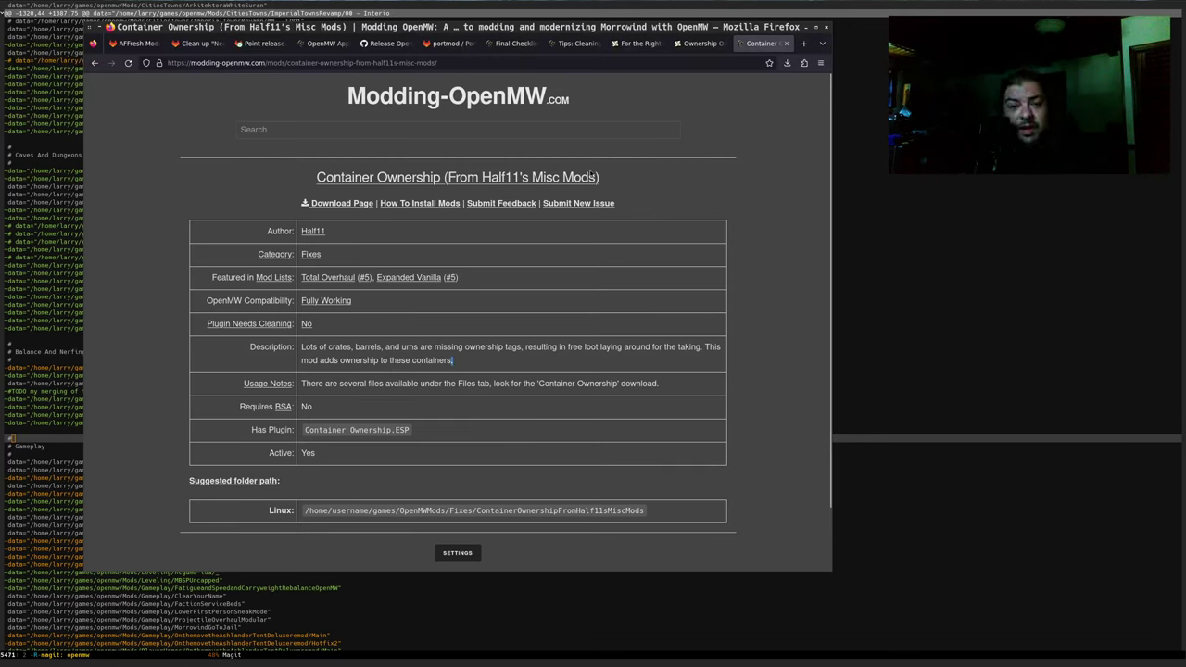
key("ctrl+shift+Tab")
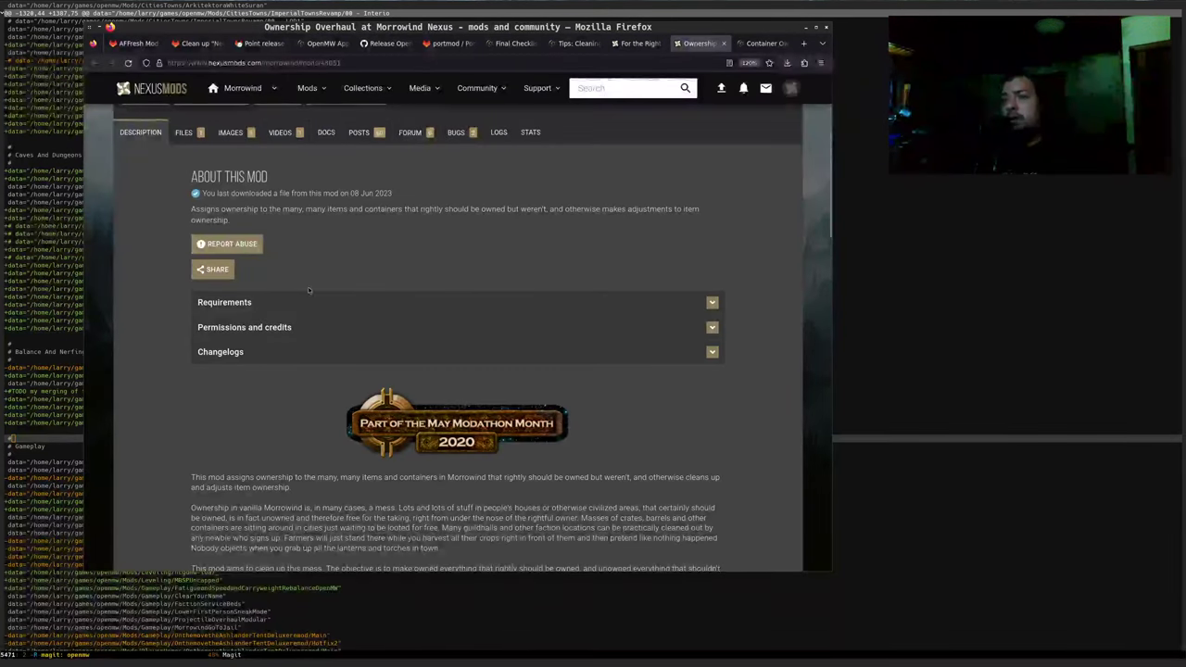
scroll(198, 216, "up", 3)
left_click_drag(157, 144, 246, 141)
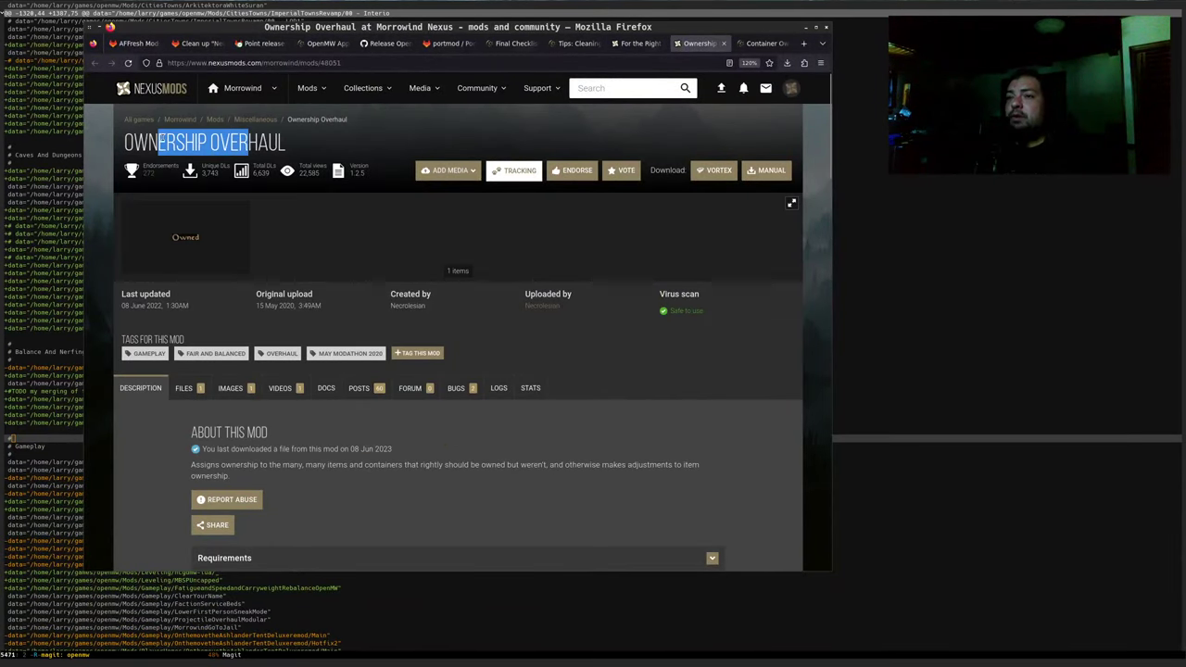
double_click(185, 142)
triple_click(204, 139)
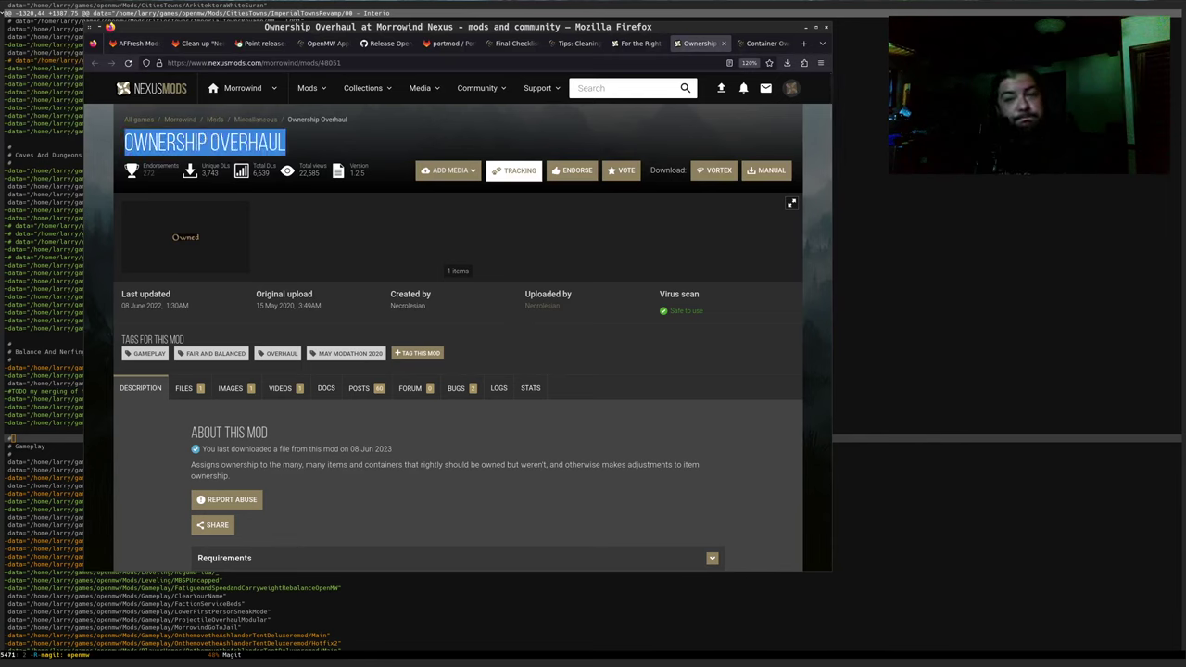
key("alt+Tab")
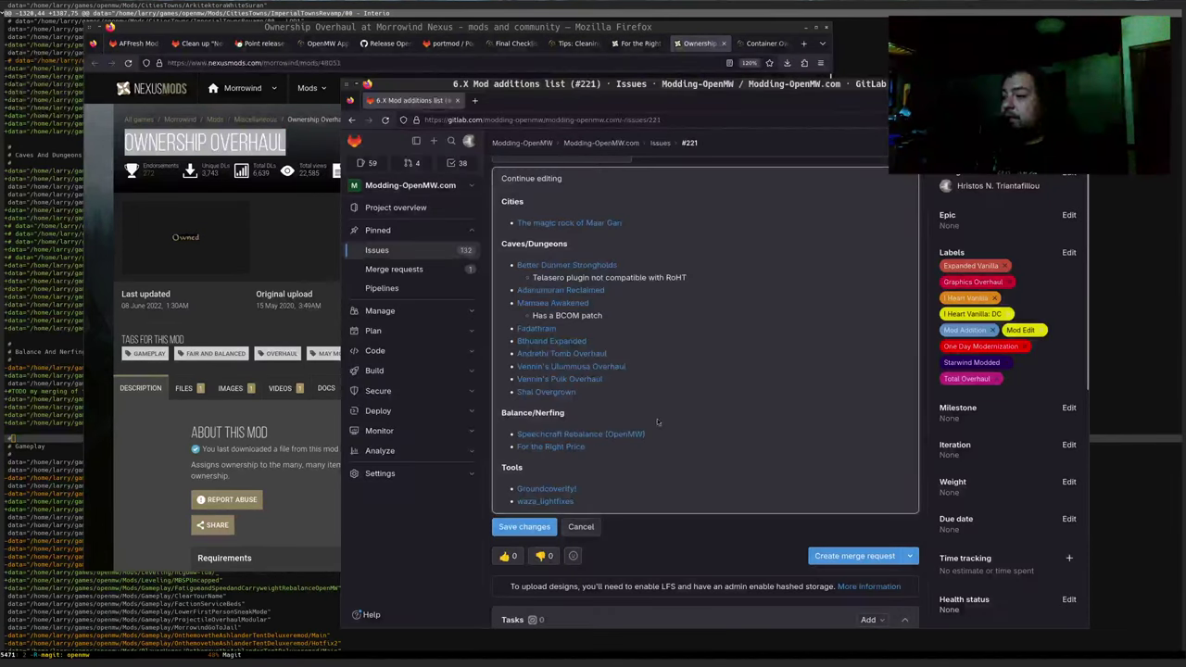
Add '[Ownership Overhaul](Nexus link)' below For the Right Price under Balance/Nerfing
left_click(531, 178)
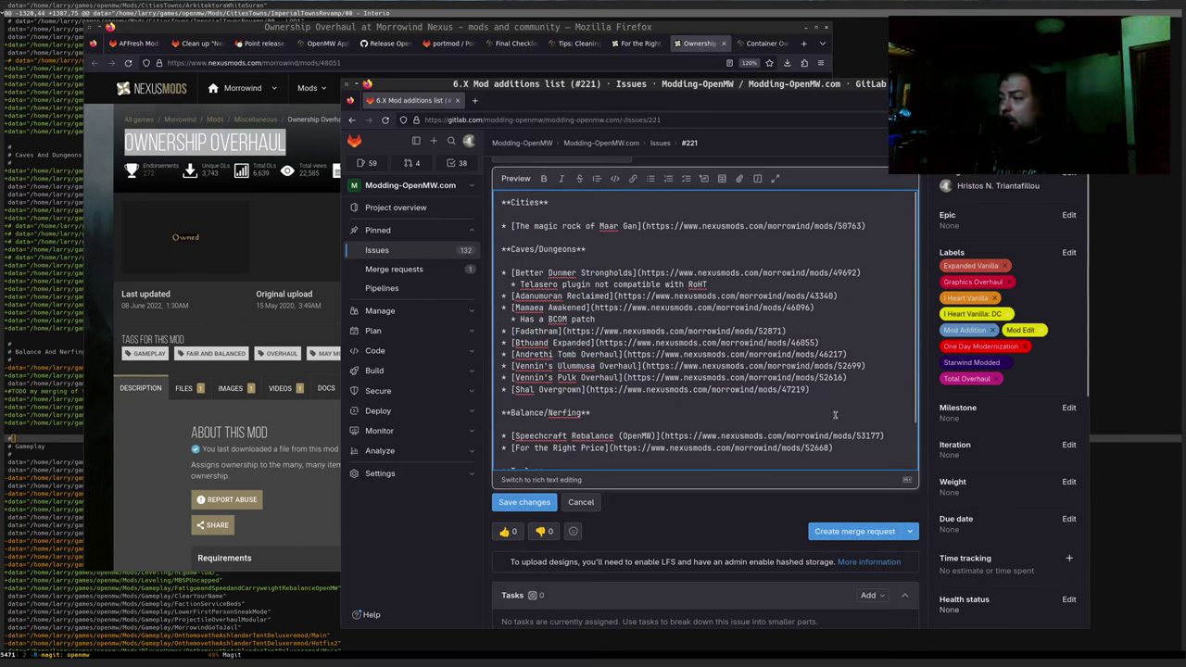
left_click(838, 446)
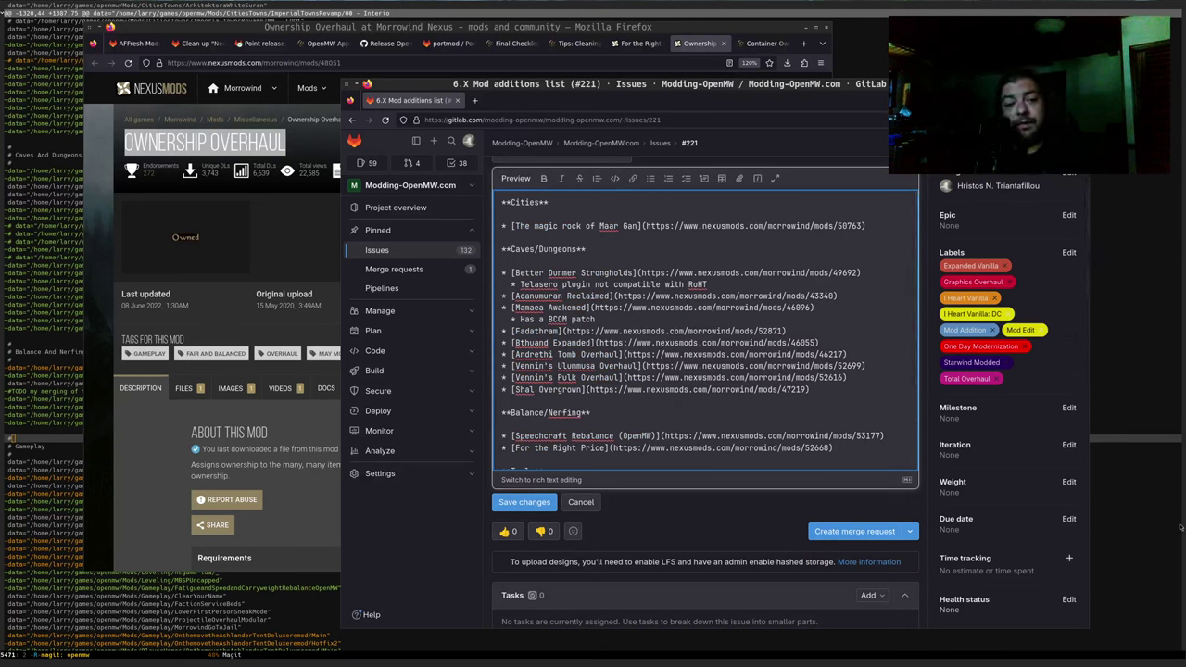
key("Return")
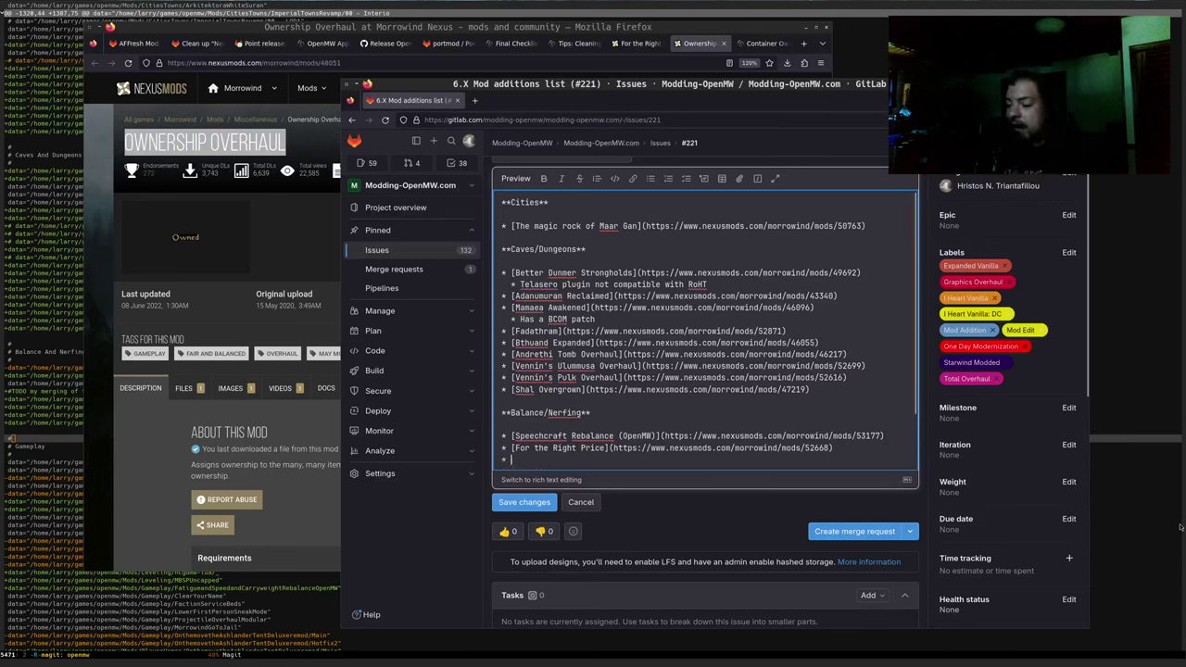
type("[")
type("Ownership Overhaul")
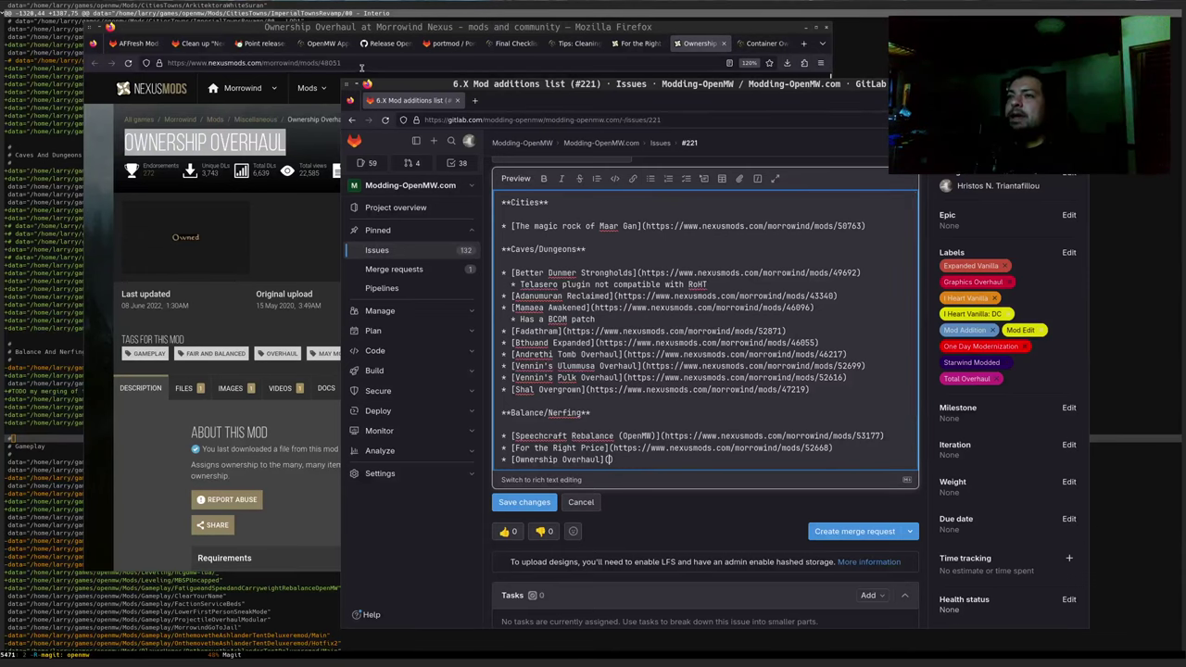
left_click(634, 67)
key("ctrl+c")
key("alt+Tab")
type("](")
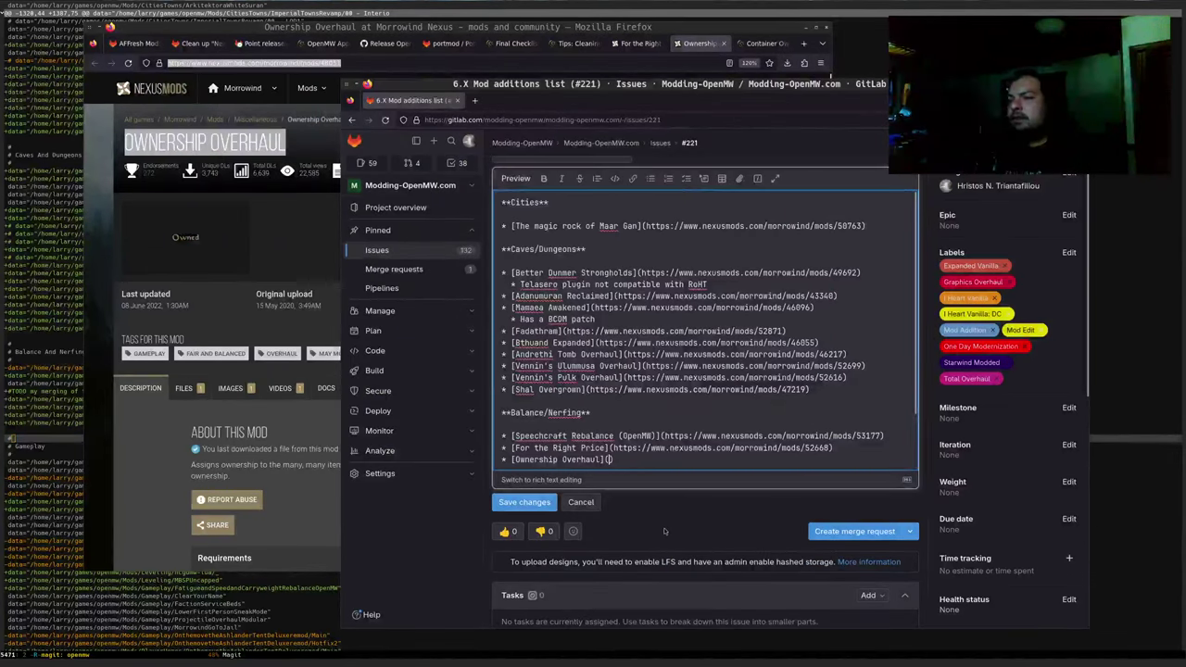
key("ctrl+v")
Endorse the Ownership Overhaul mod on its Nexus page
left_click(161, 438)
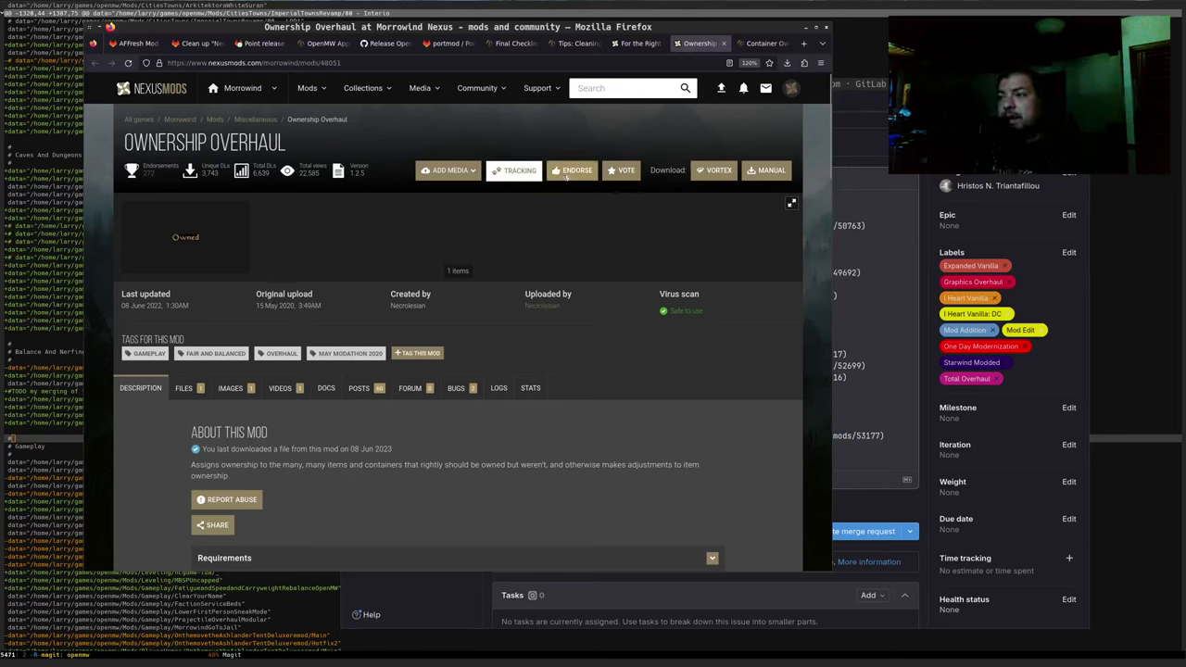
left_click(567, 174)
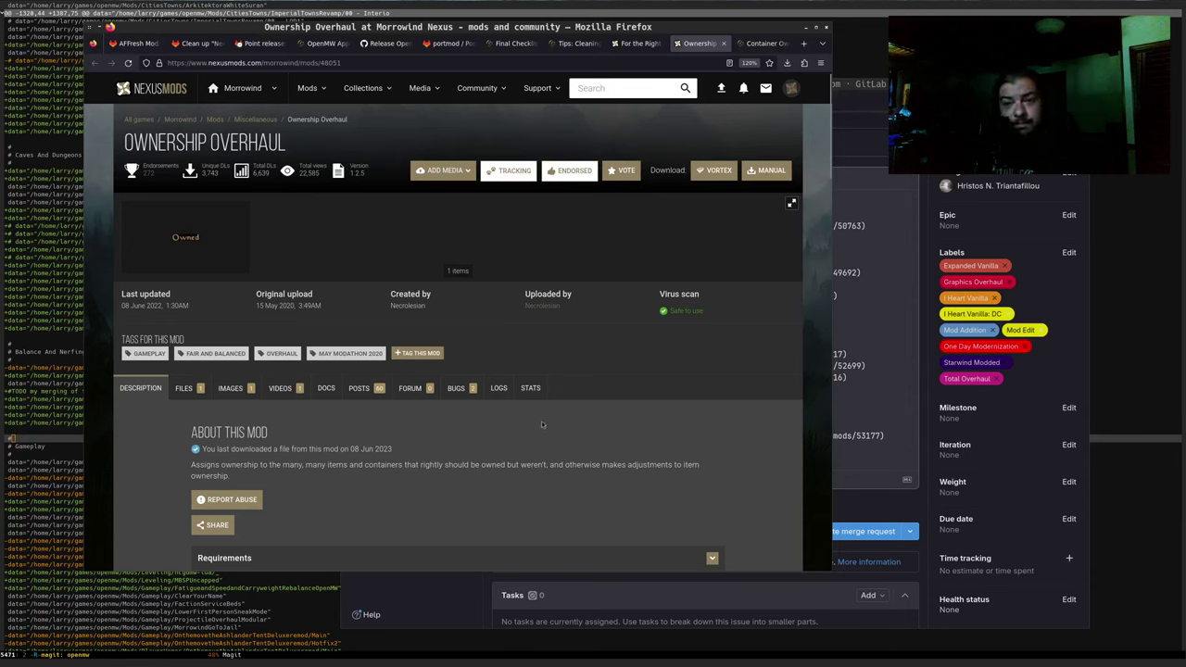
key("alt+Tab")
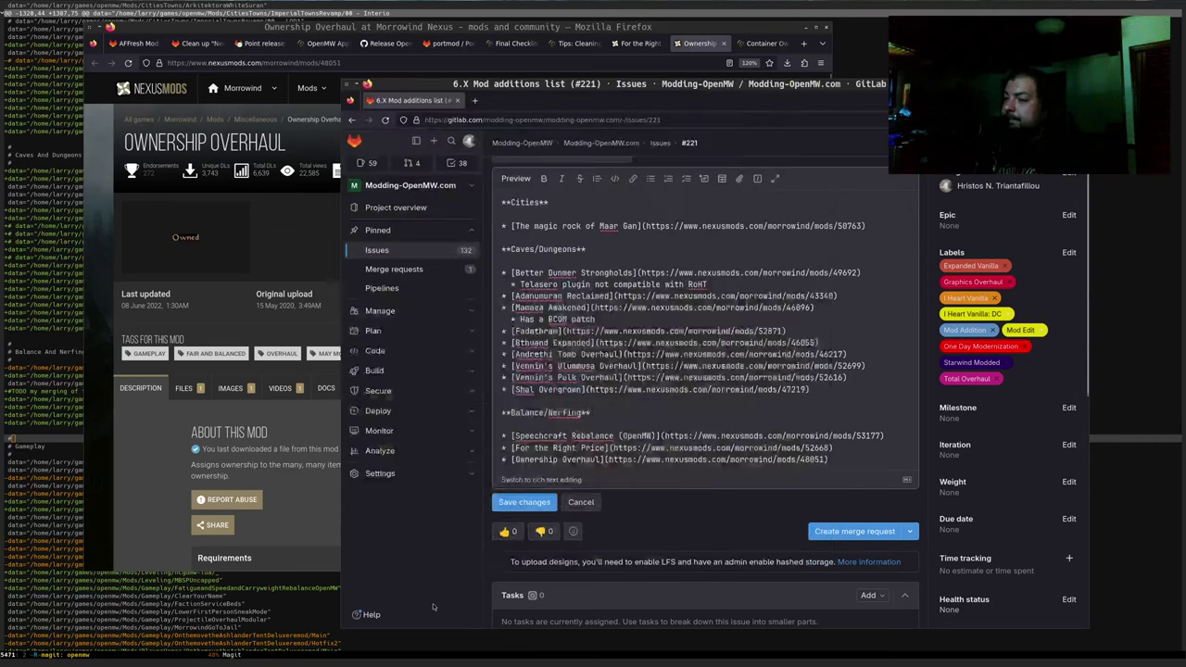
Preview the issue description and test that the new Ownership Overhaul link opens
scroll(542, 215, "up", 1)
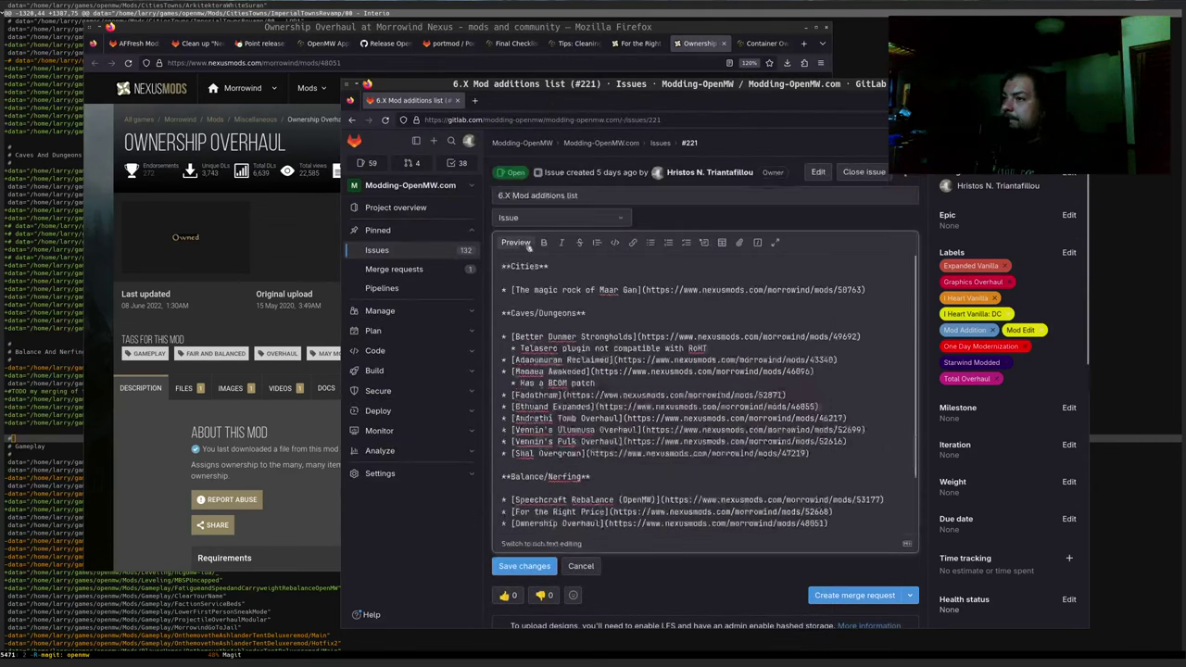
left_click(516, 242)
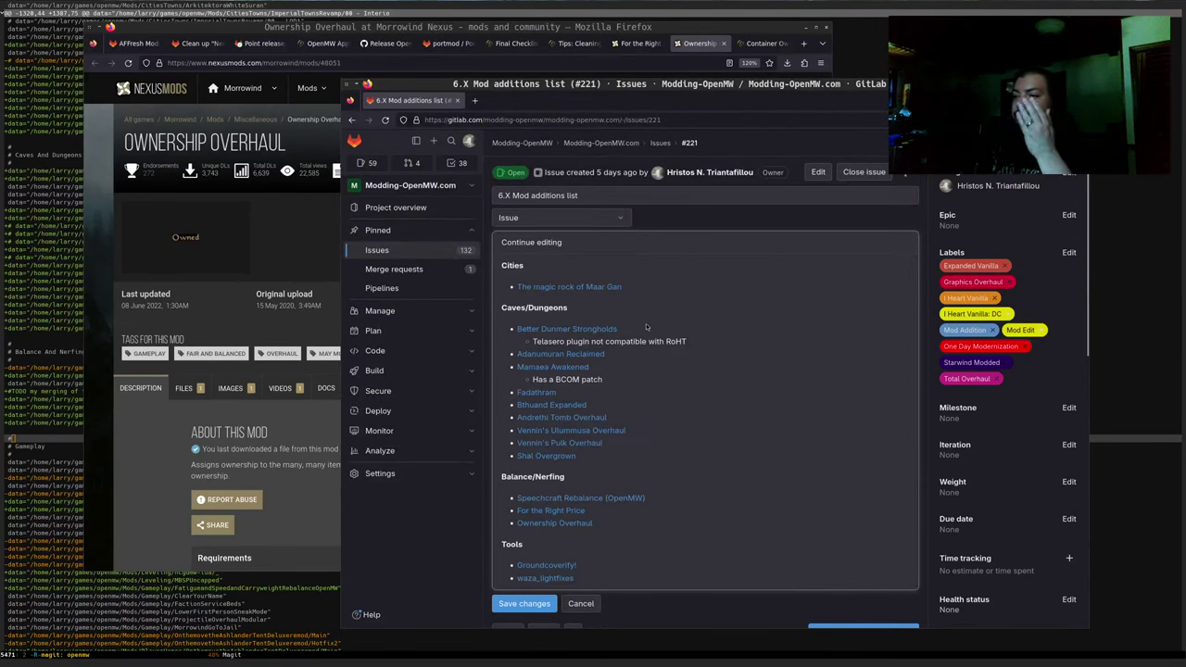
middle_click(550, 522)
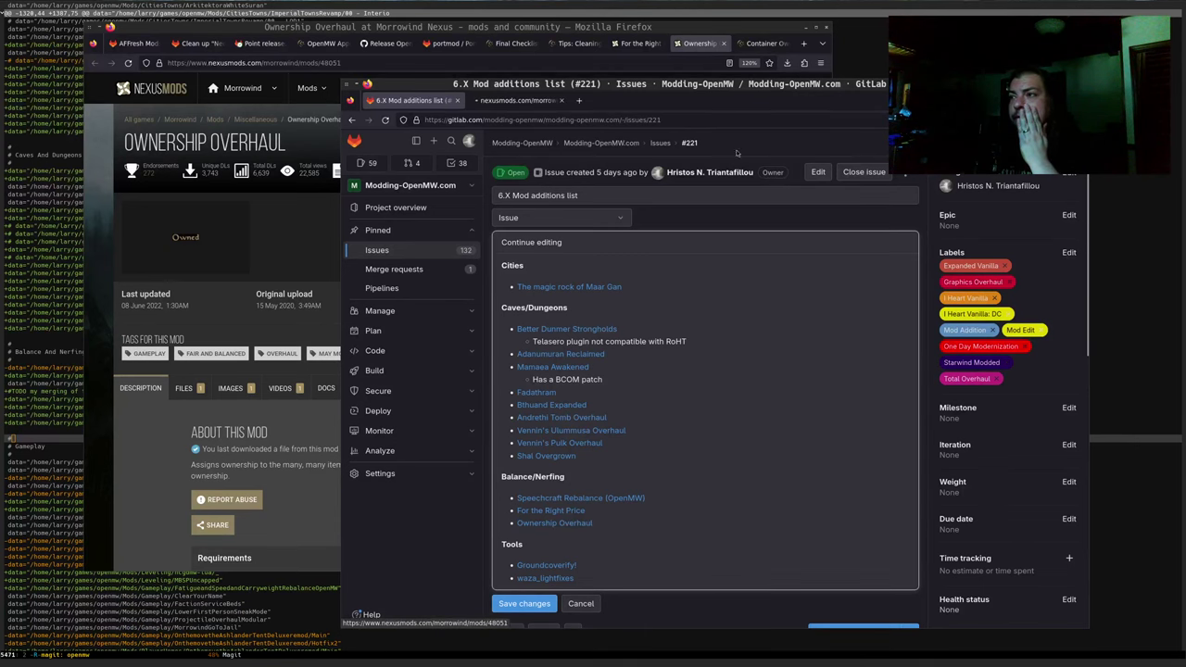
left_click(526, 100)
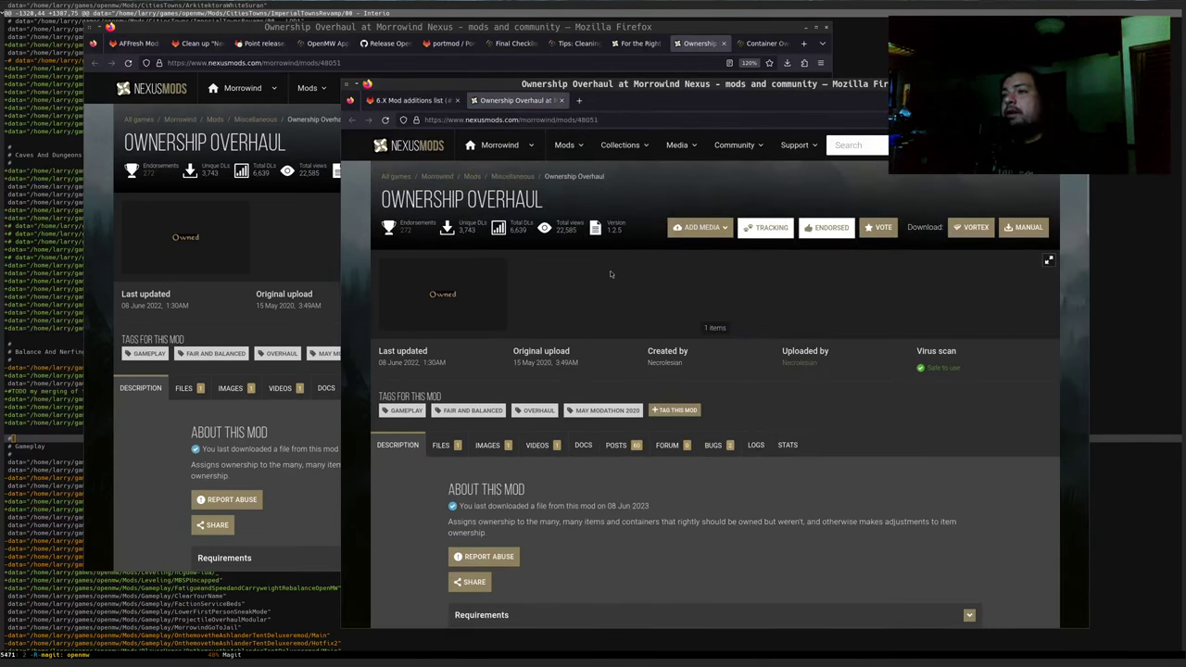
key("ctrl+w")
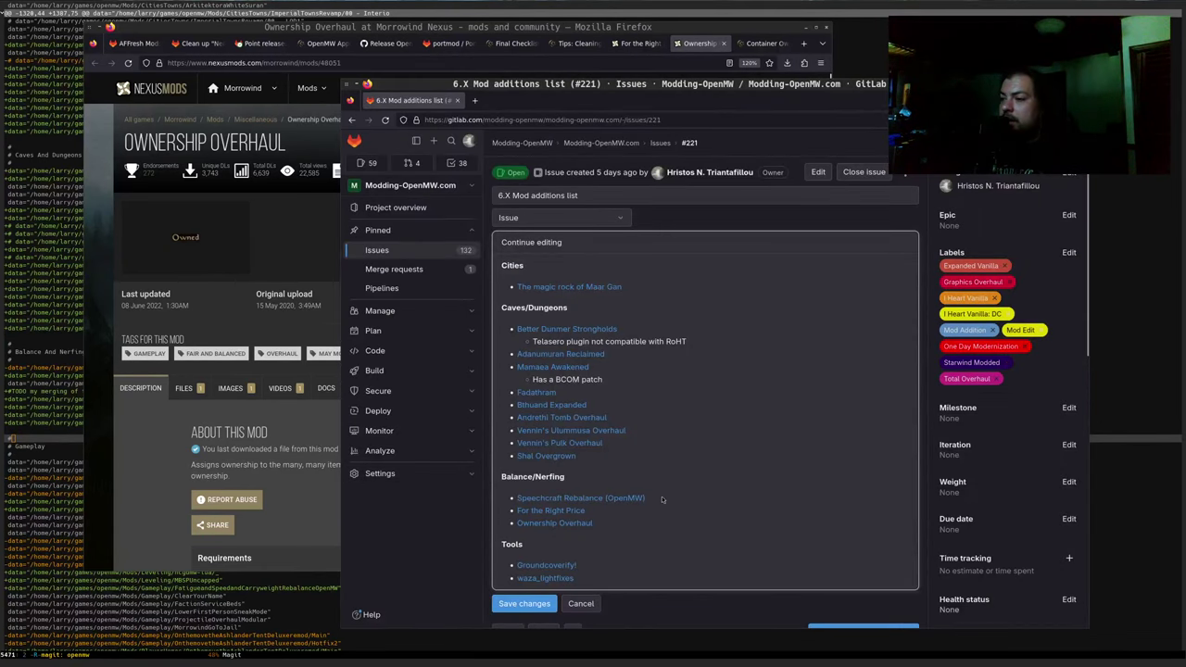
Return to the markdown editor and mark the OwnershipOverhaul entry in the Magit diff
left_click(524, 242)
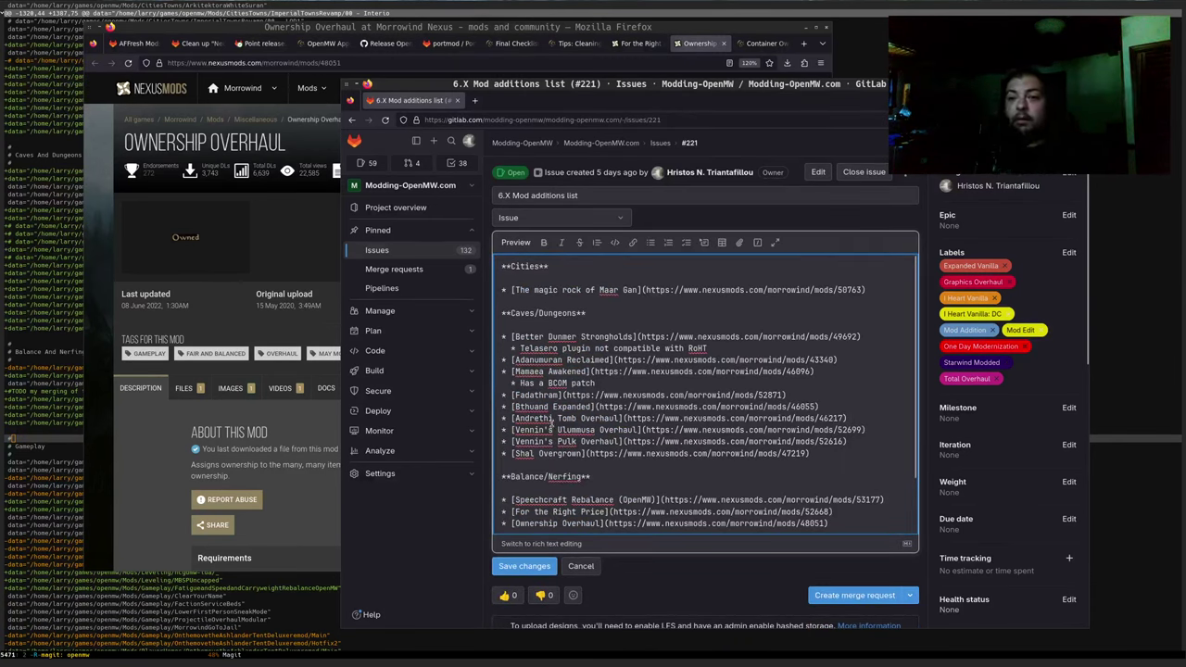
scroll(583, 439, "down", 2)
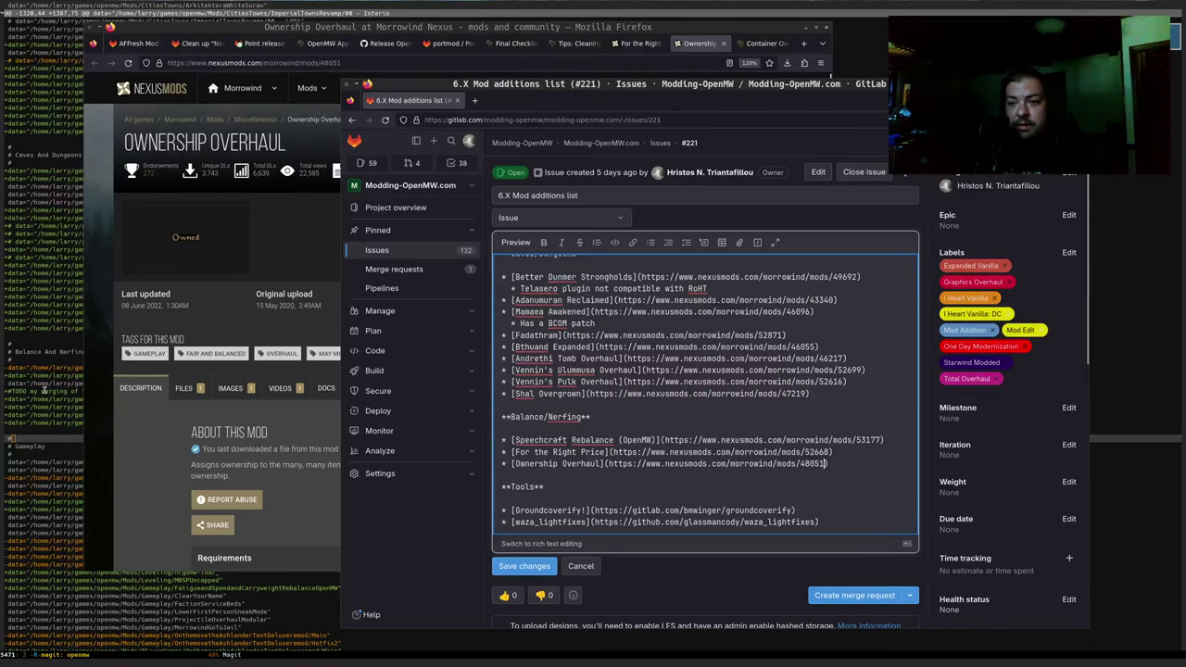
key("alt+Tab")
double_click(182, 416)
double_click(193, 424)
key("ctrl+c")
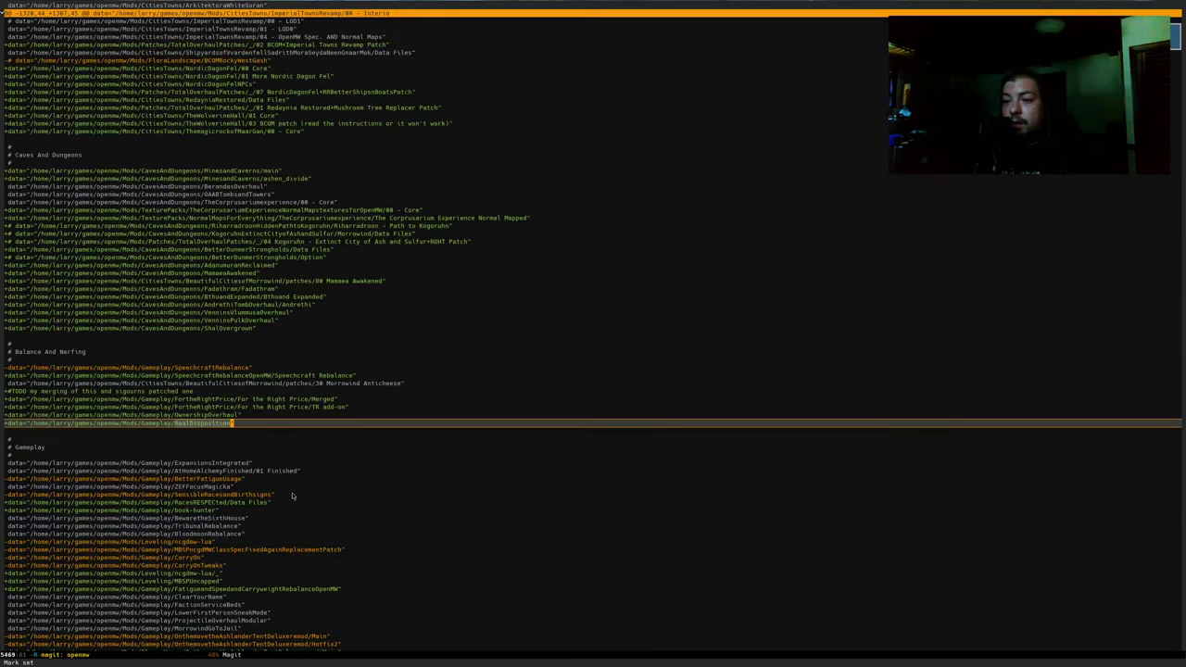
key("alt+Tab")
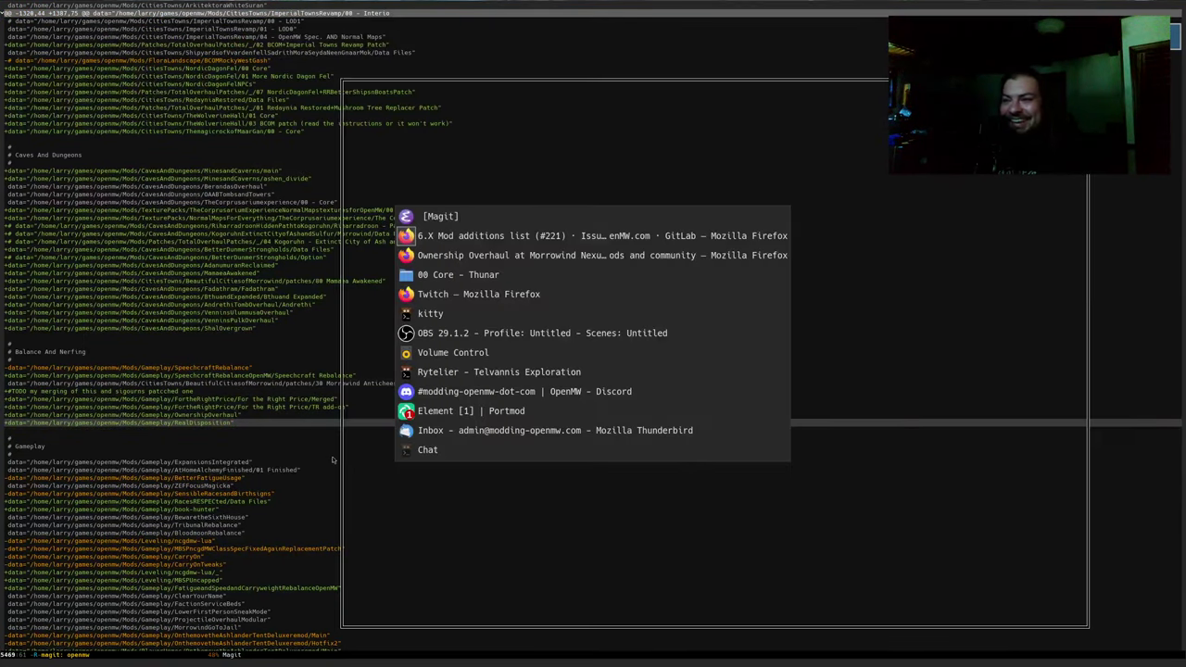
key("alt+Tab")
key("alt+Tab")
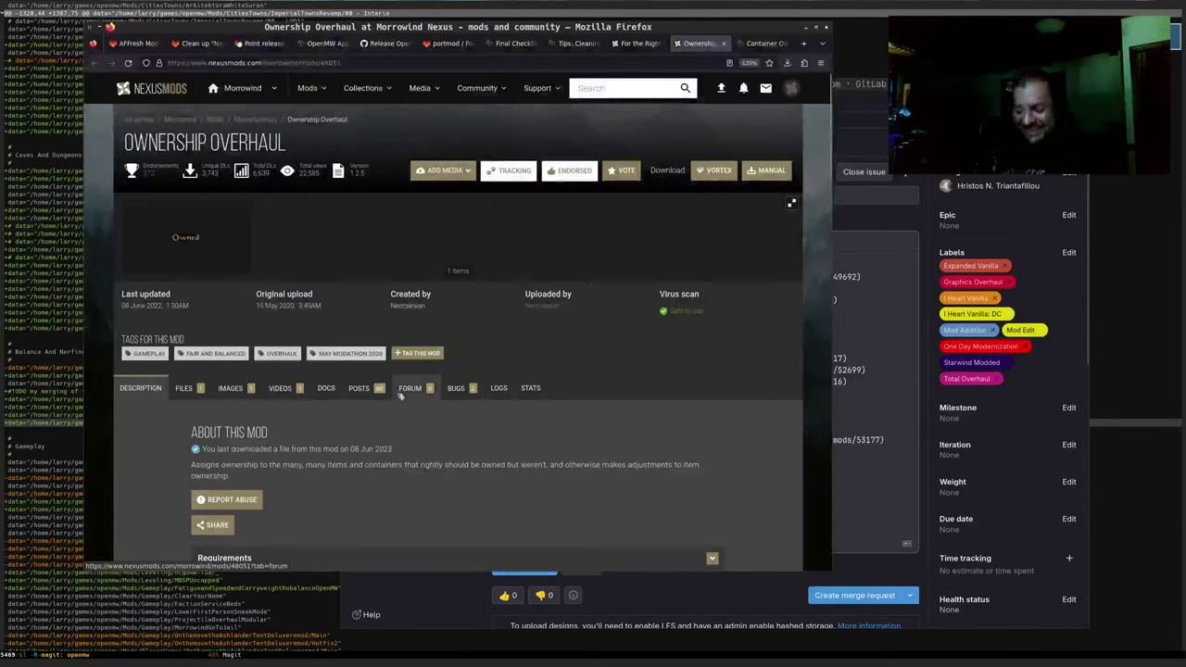
key("ctrl+t")
key("ctrl+v")
type("nexus mods")
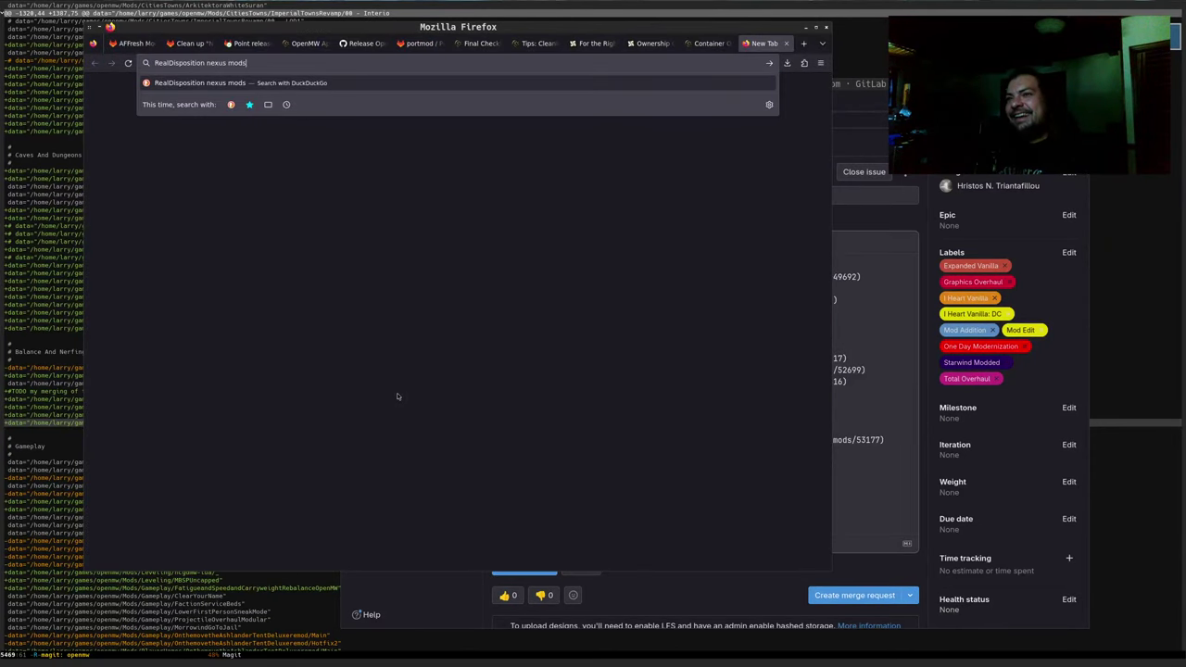
key("Return")
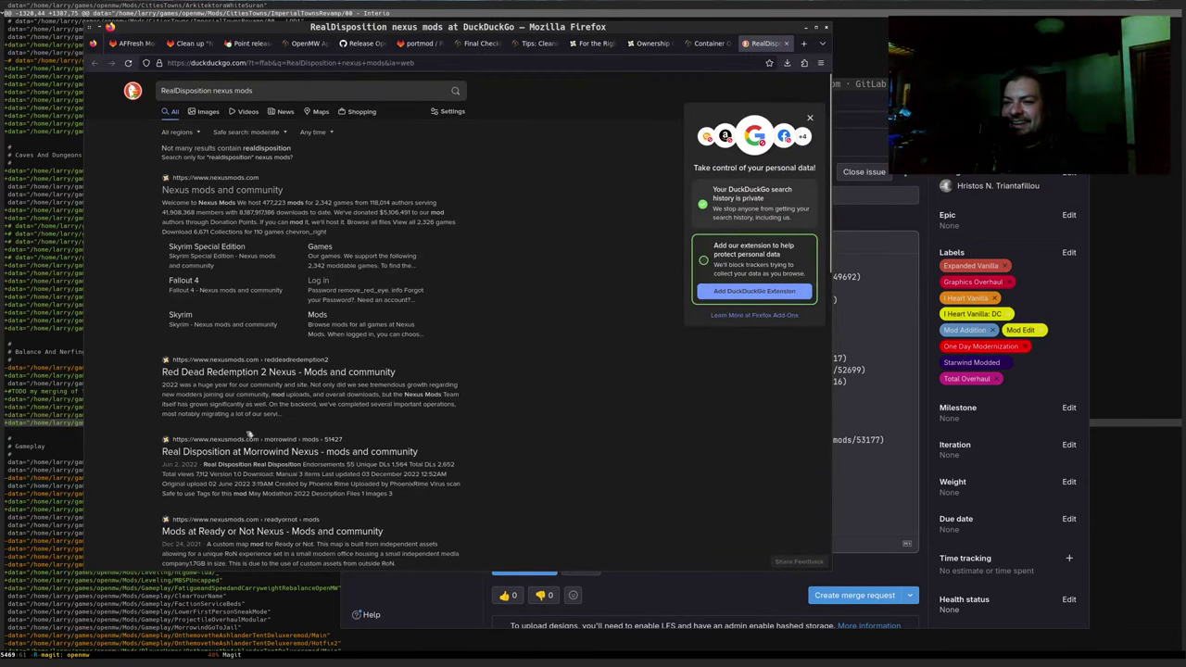
left_click(223, 451)
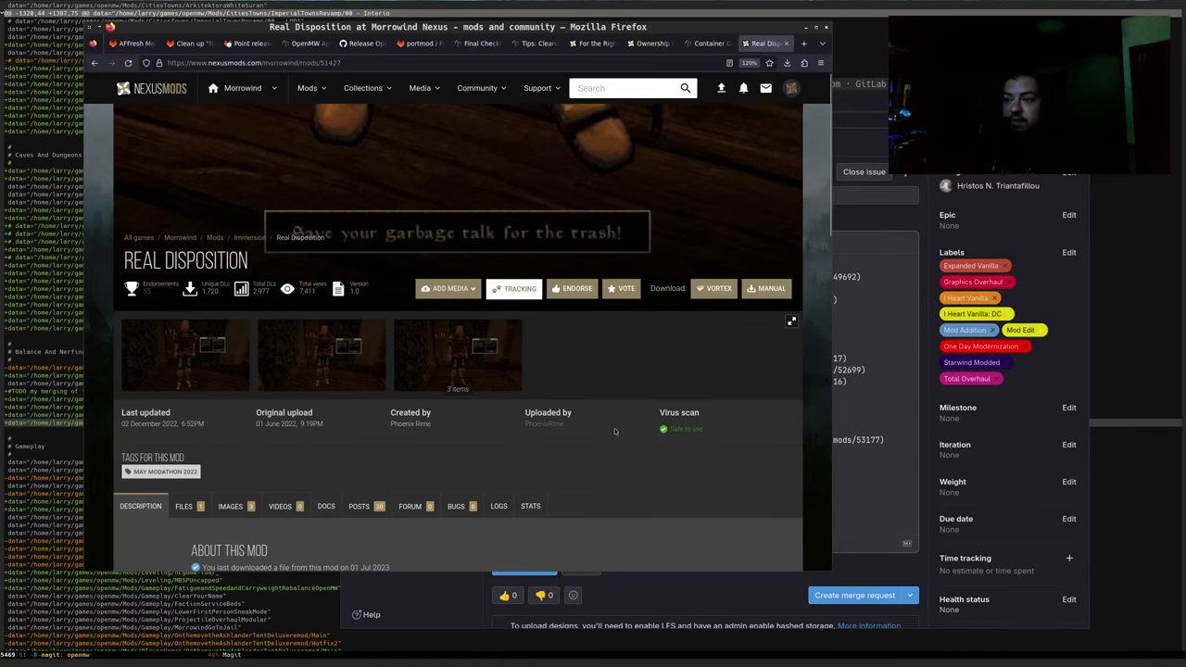
scroll(512, 292, "down", 2)
scroll(513, 292, "up", 1)
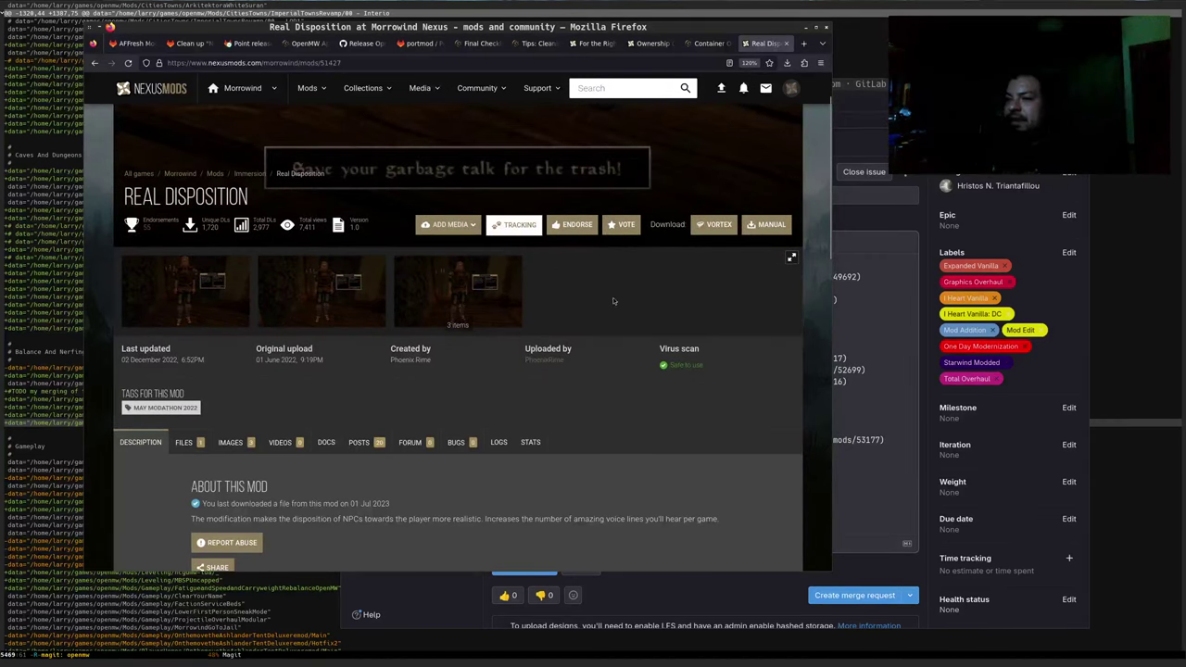
left_click(577, 225)
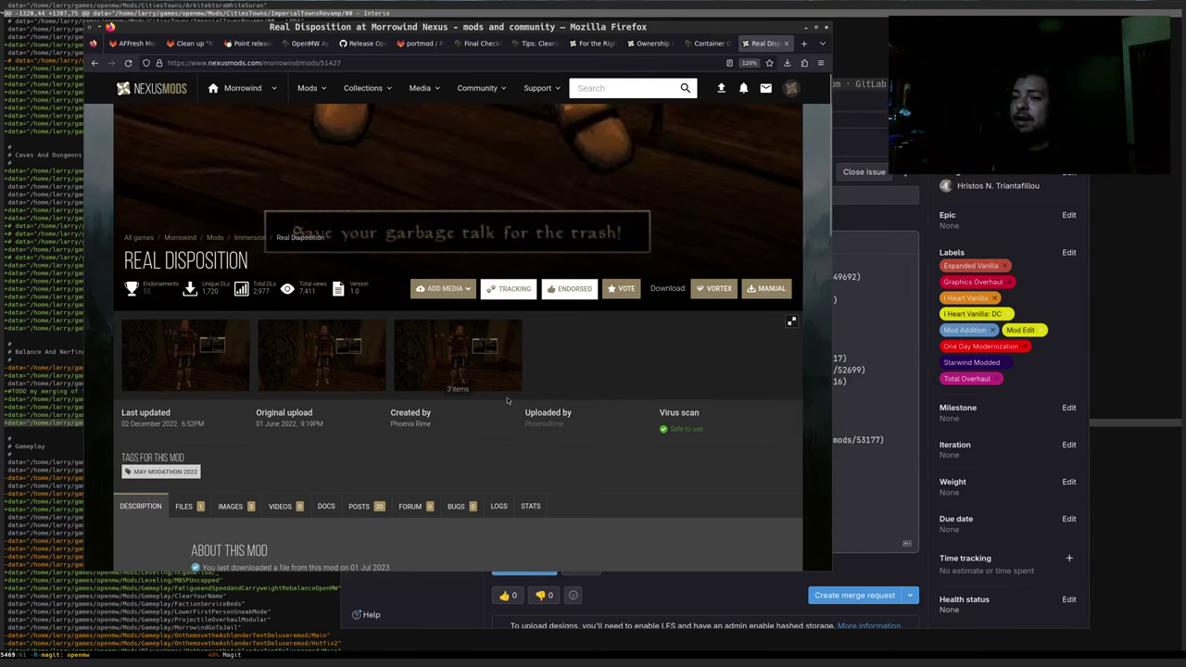
scroll(510, 387, "down", 3)
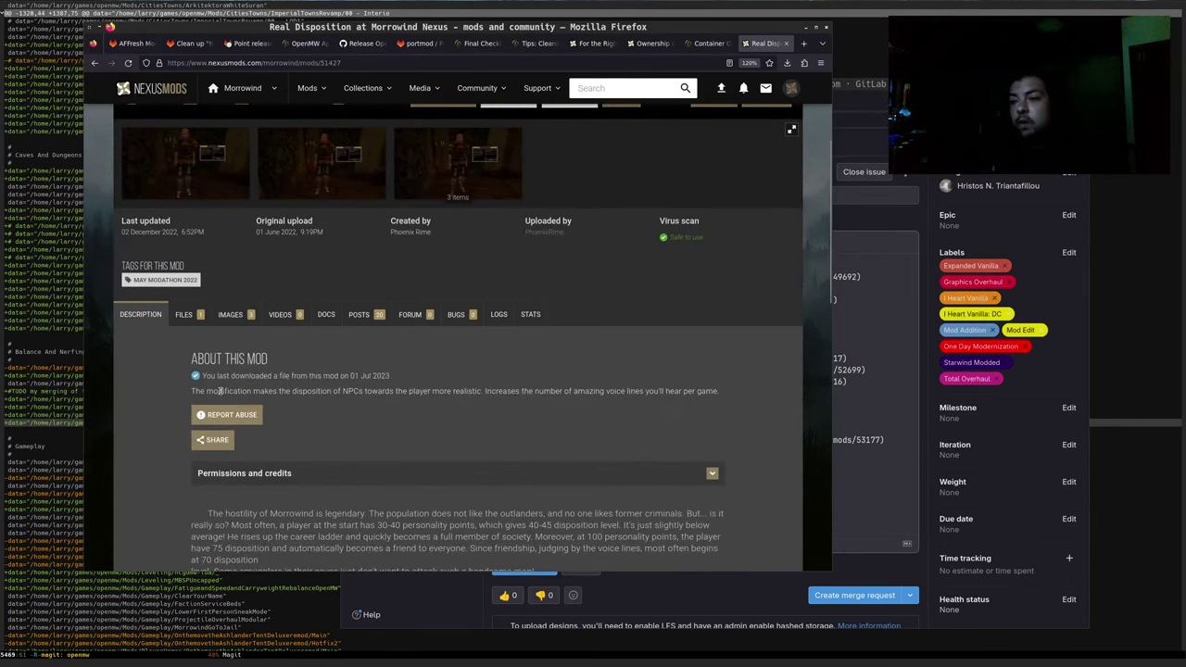
scroll(213, 361, "down", 2)
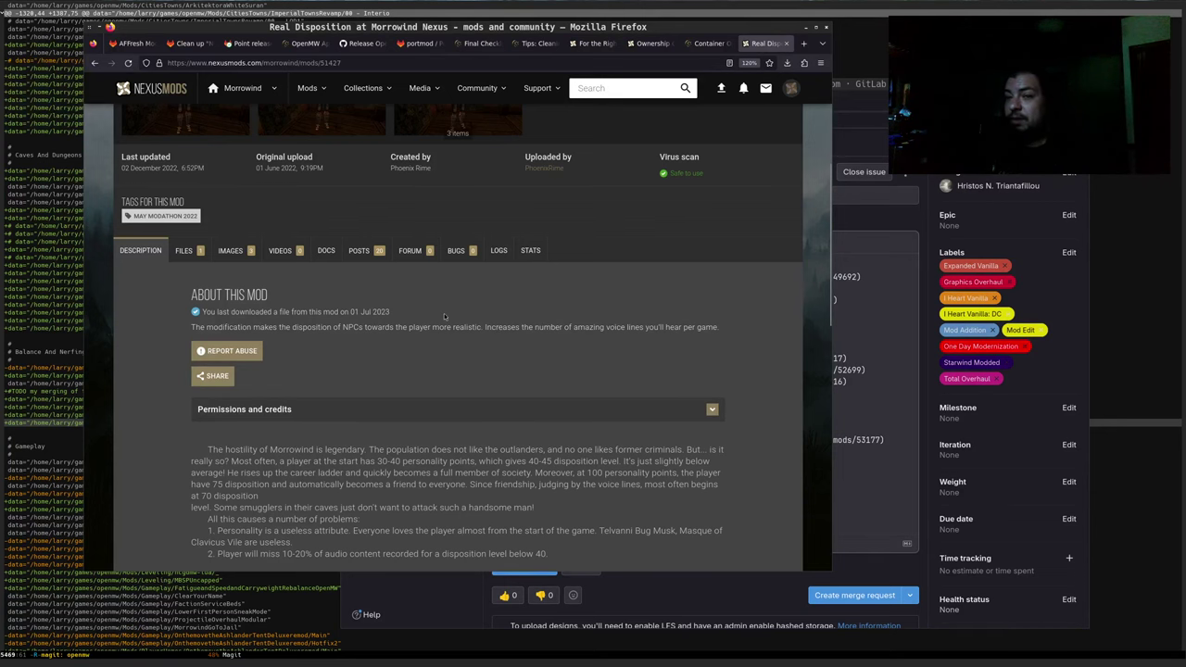
scroll(389, 343, "down", 3)
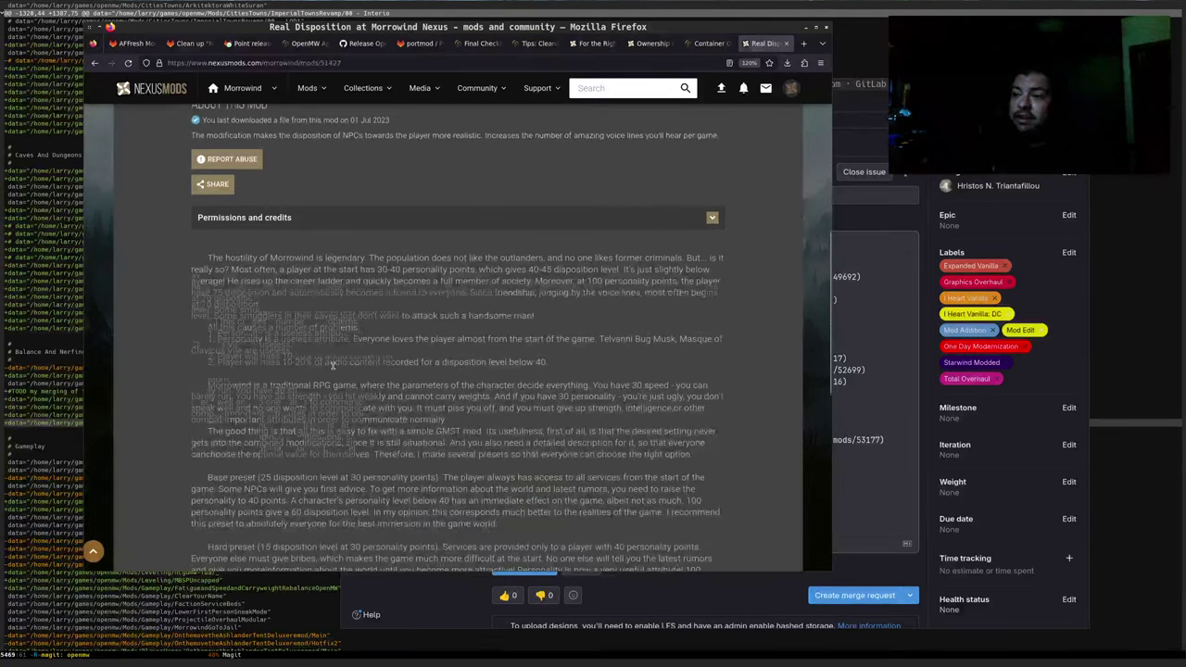
scroll(332, 365, "down", 4)
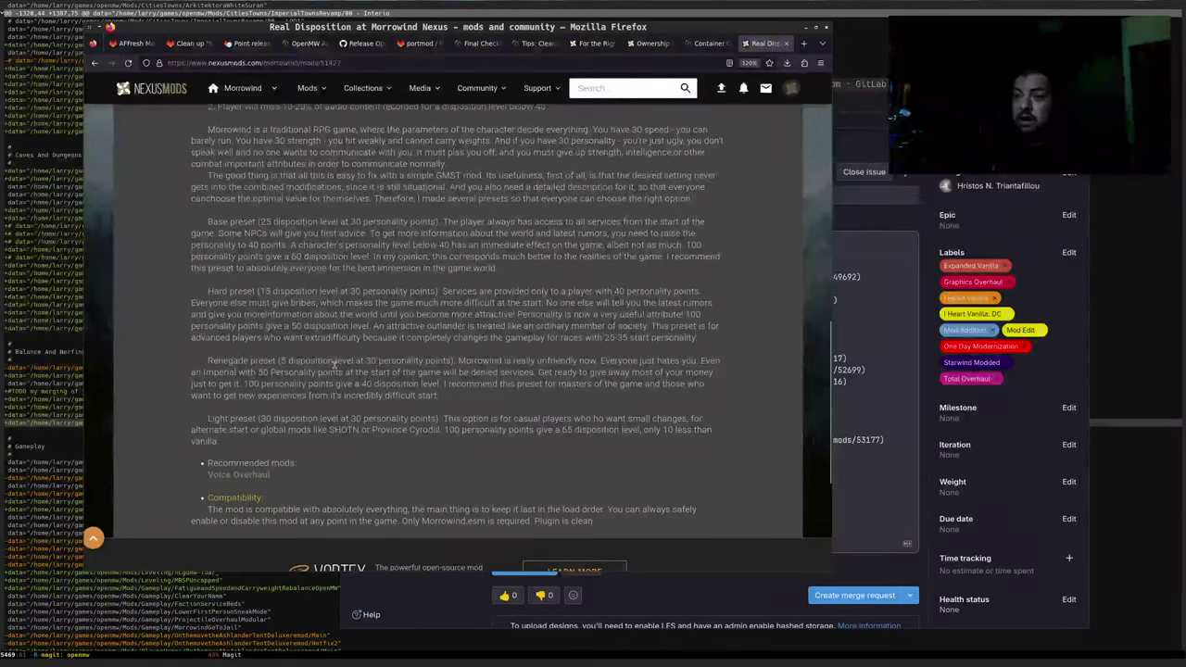
scroll(334, 366, "up", 2)
left_click_drag(208, 199, 282, 317)
scroll(283, 317, "up", 1)
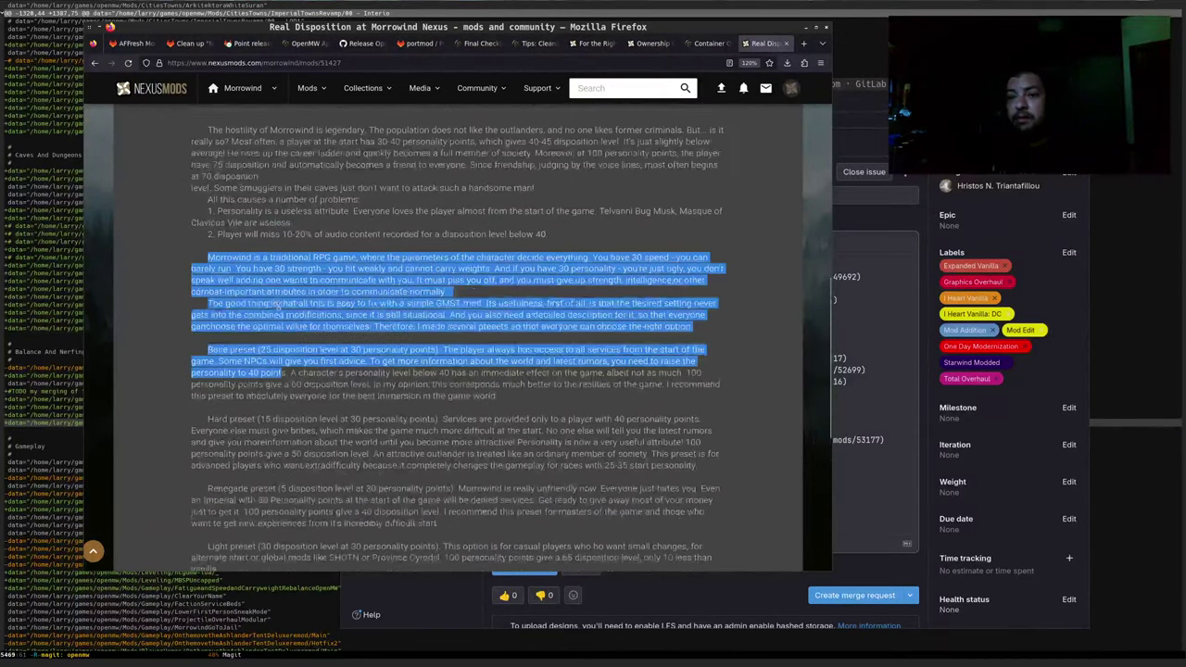
double_click(268, 372)
scroll(292, 393, "up", 4)
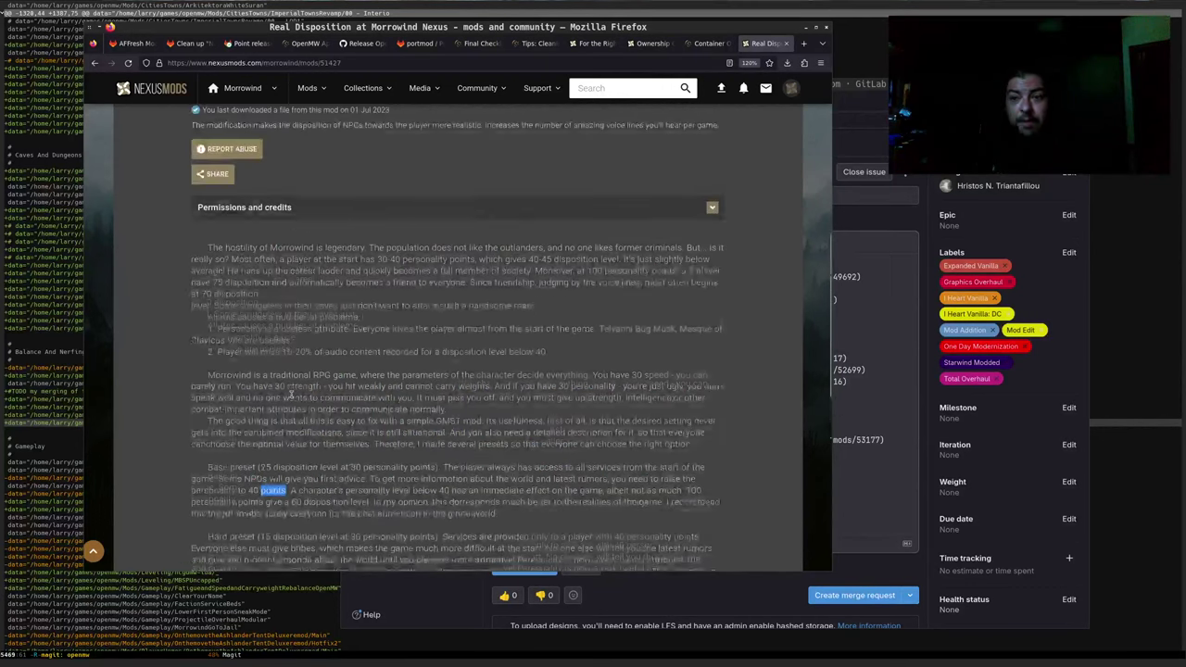
scroll(315, 509, "up", 5)
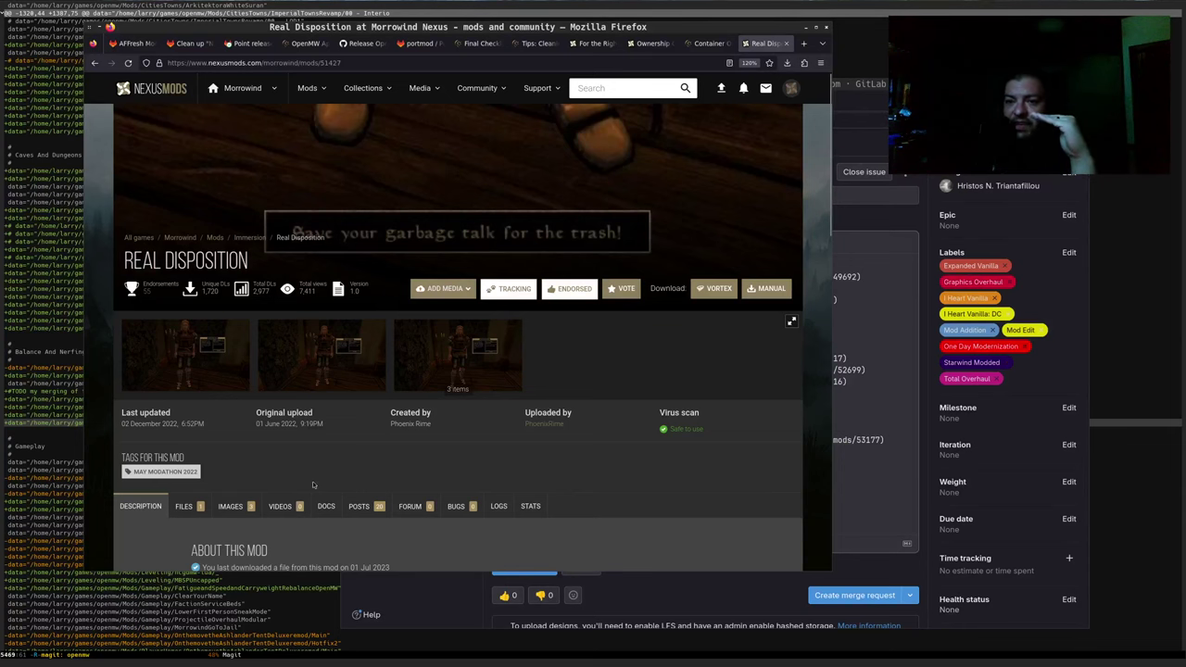
scroll(334, 447, "down", 3)
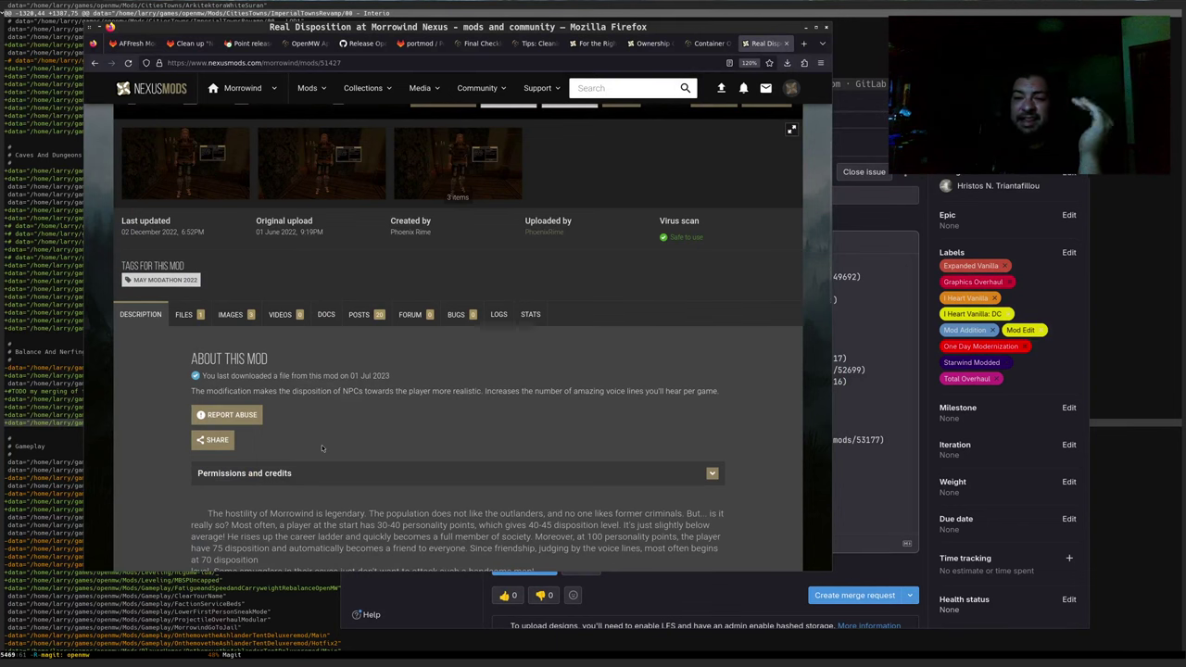
scroll(322, 407, "down", 1)
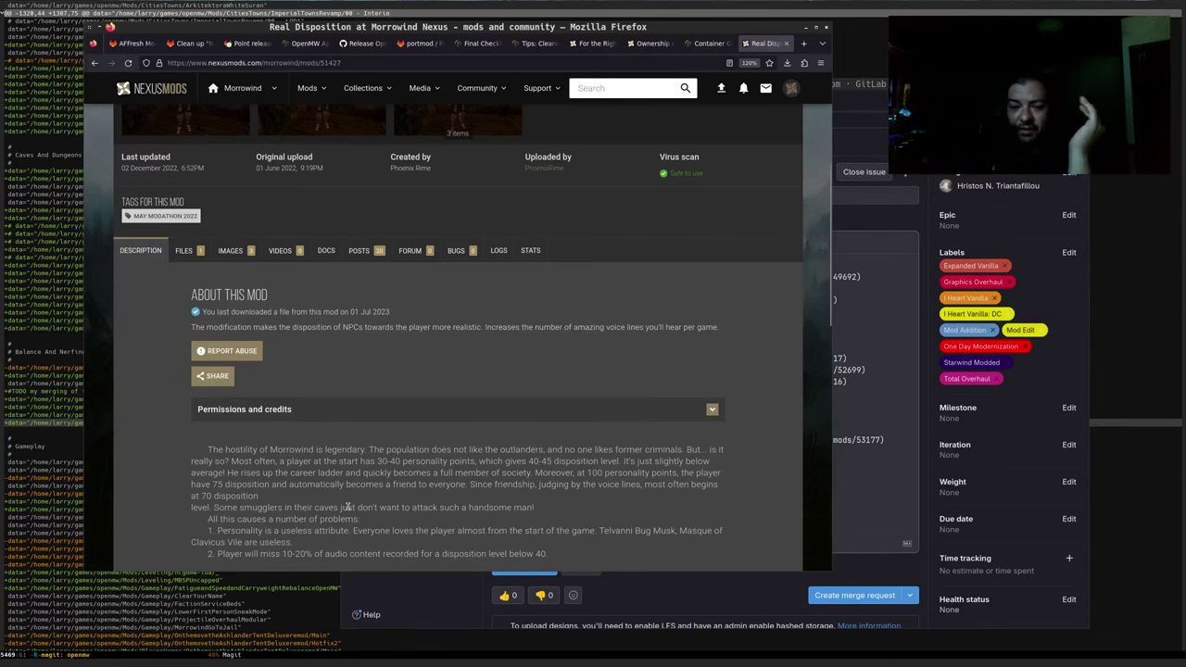
scroll(356, 496, "up", 4)
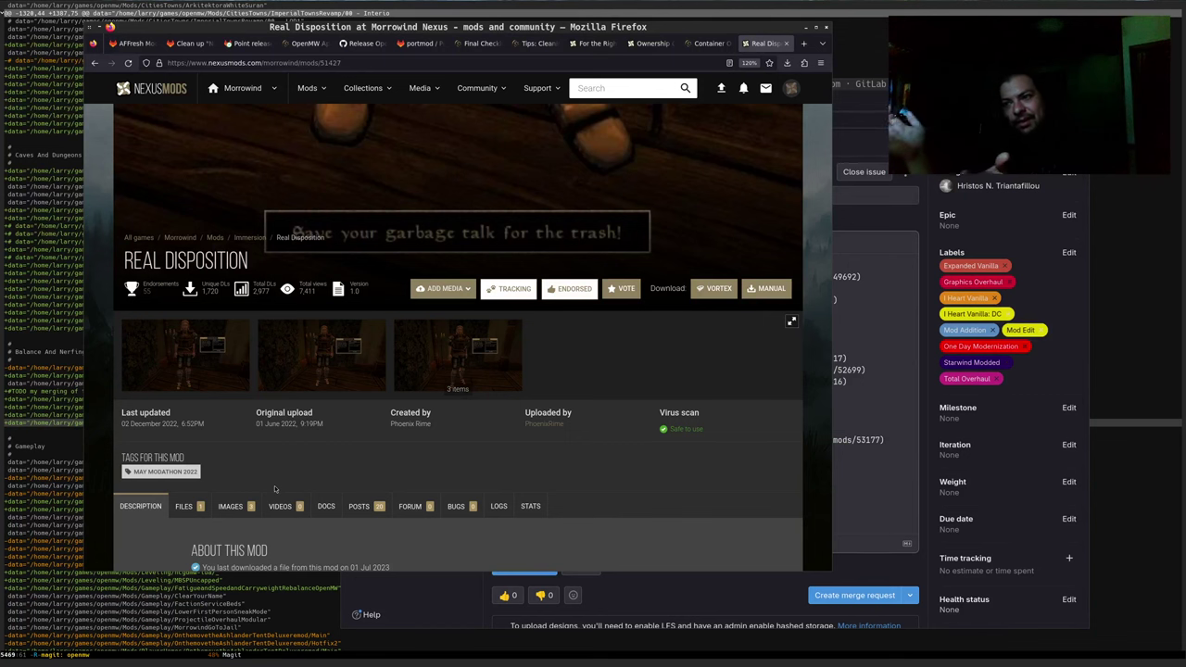
scroll(306, 438, "down", 5)
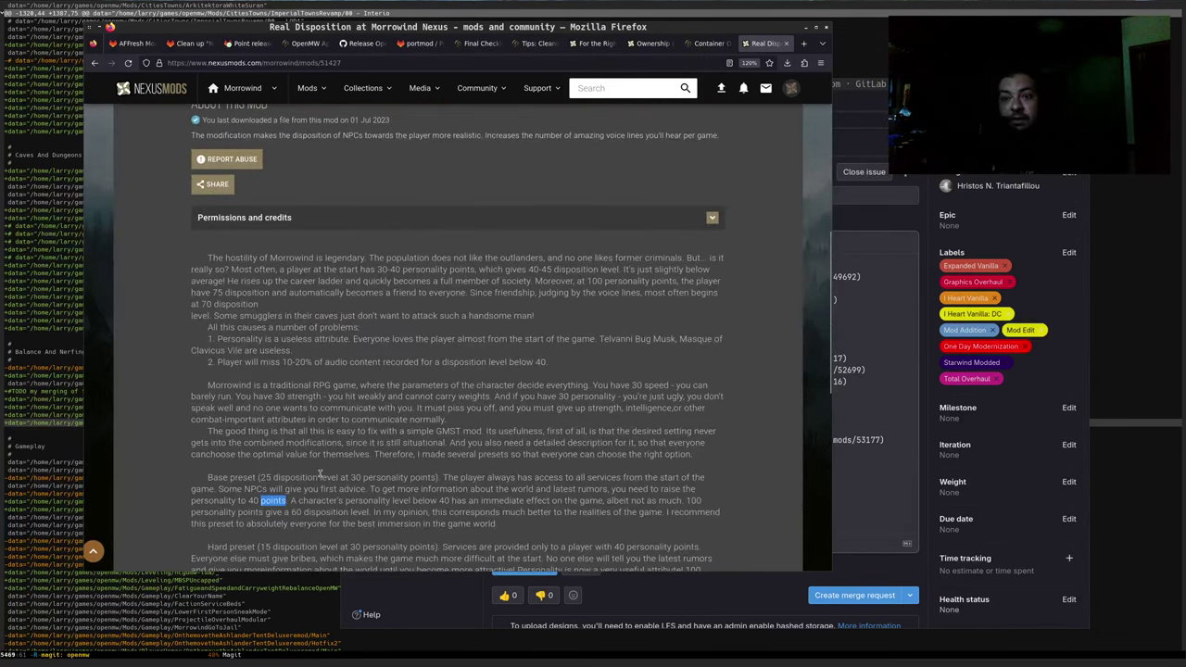
scroll(405, 428, "down", 4)
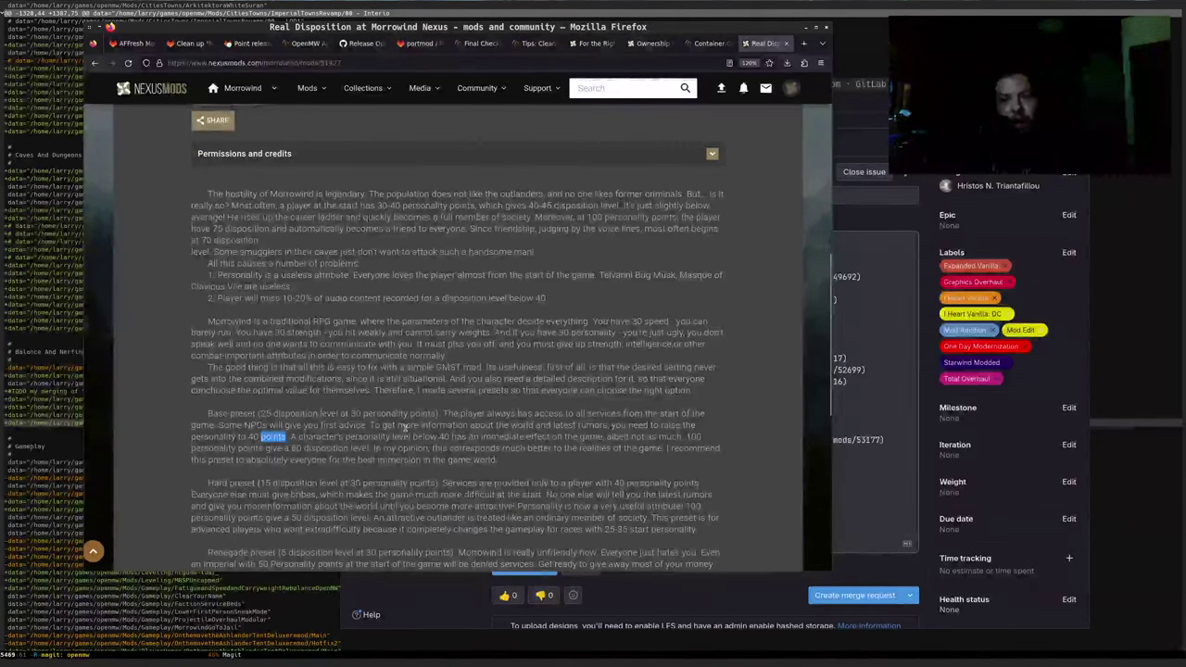
scroll(402, 427, "down", 3)
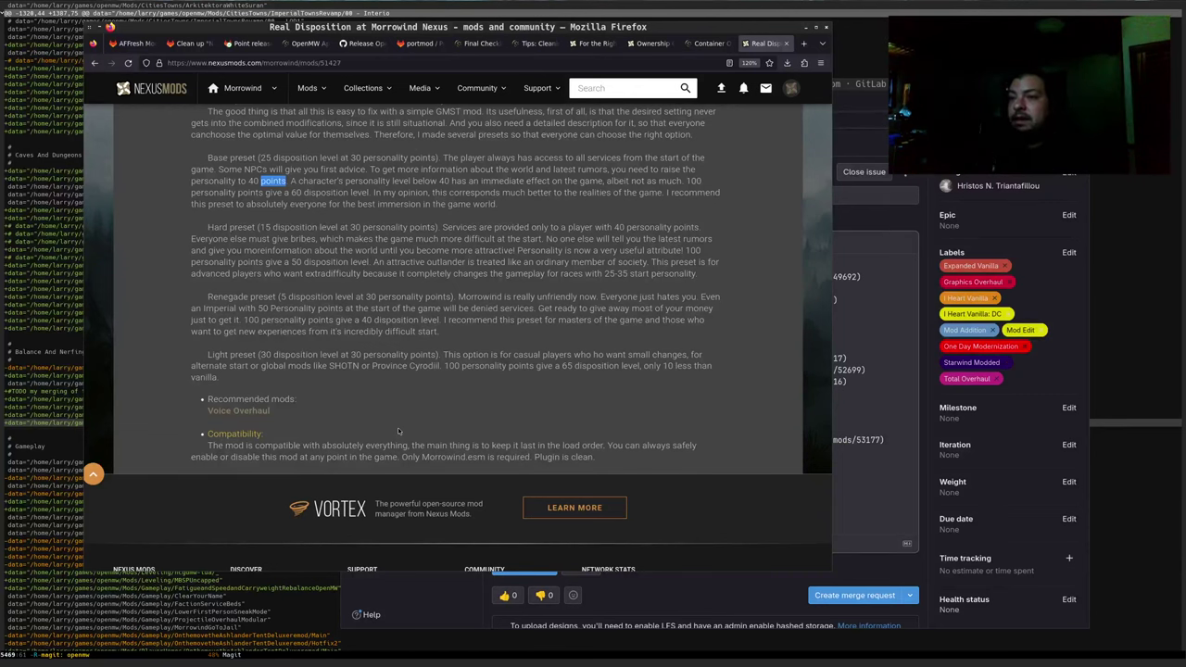
Read through the Base and Renegade preset paragraphs of the Real Disposition description
scroll(398, 428, "up", 5)
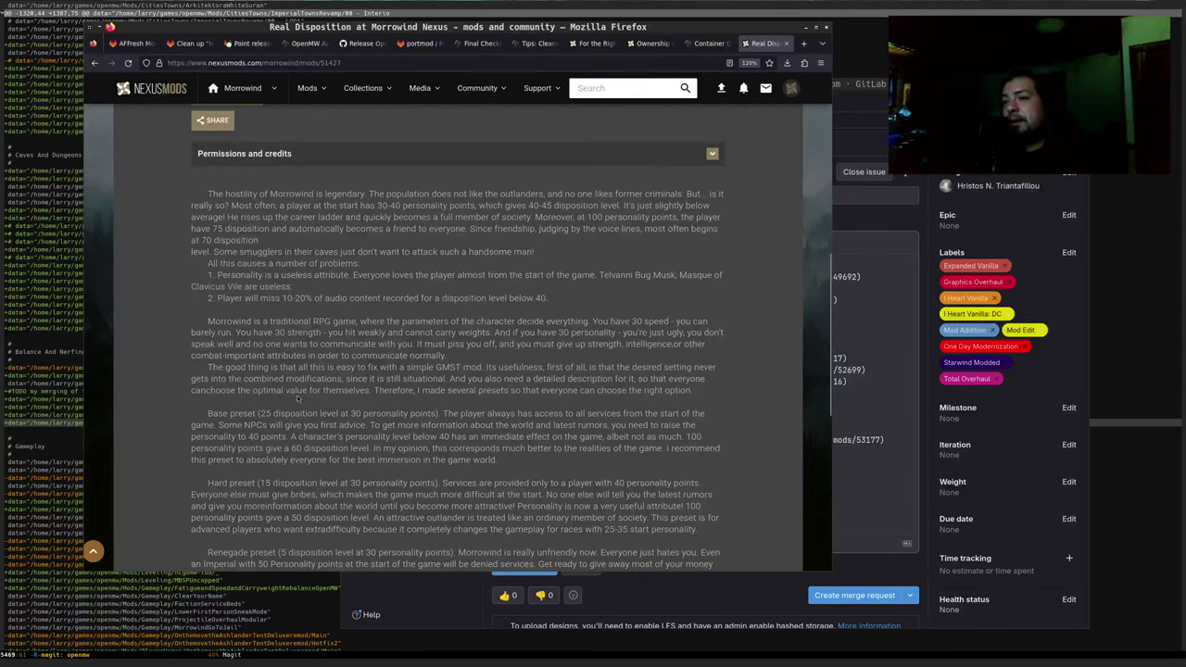
scroll(288, 393, "down", 1)
left_click_drag(332, 373, 496, 397)
scroll(417, 389, "down", 2)
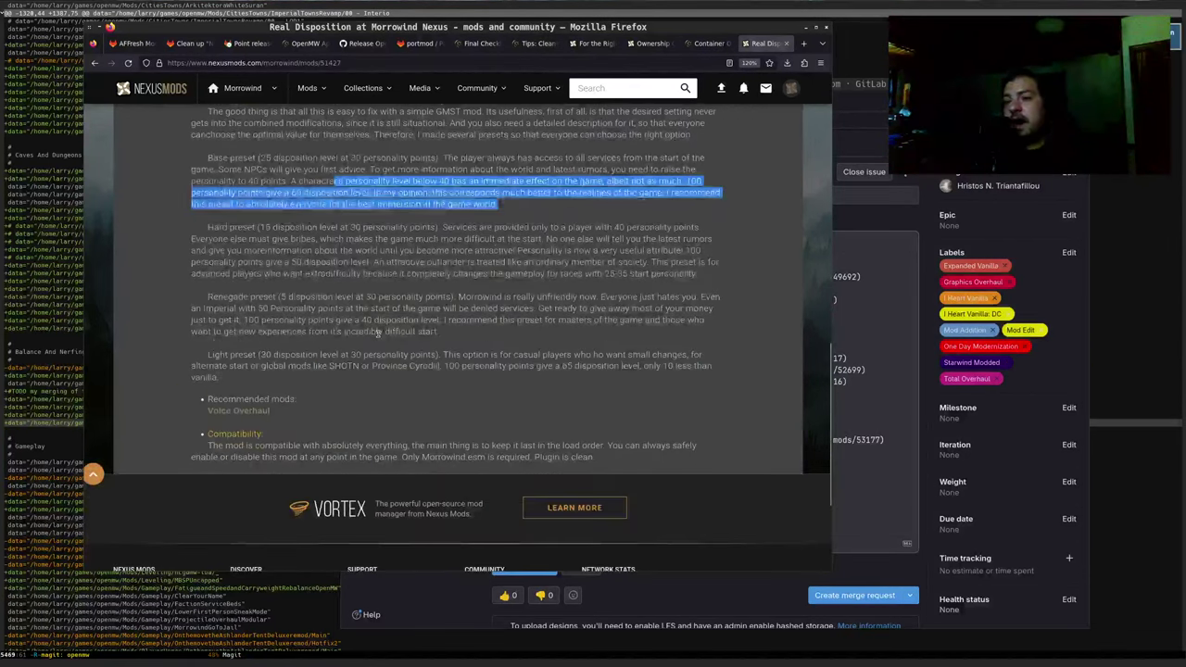
double_click(276, 298)
left_click(276, 298)
left_click(285, 298)
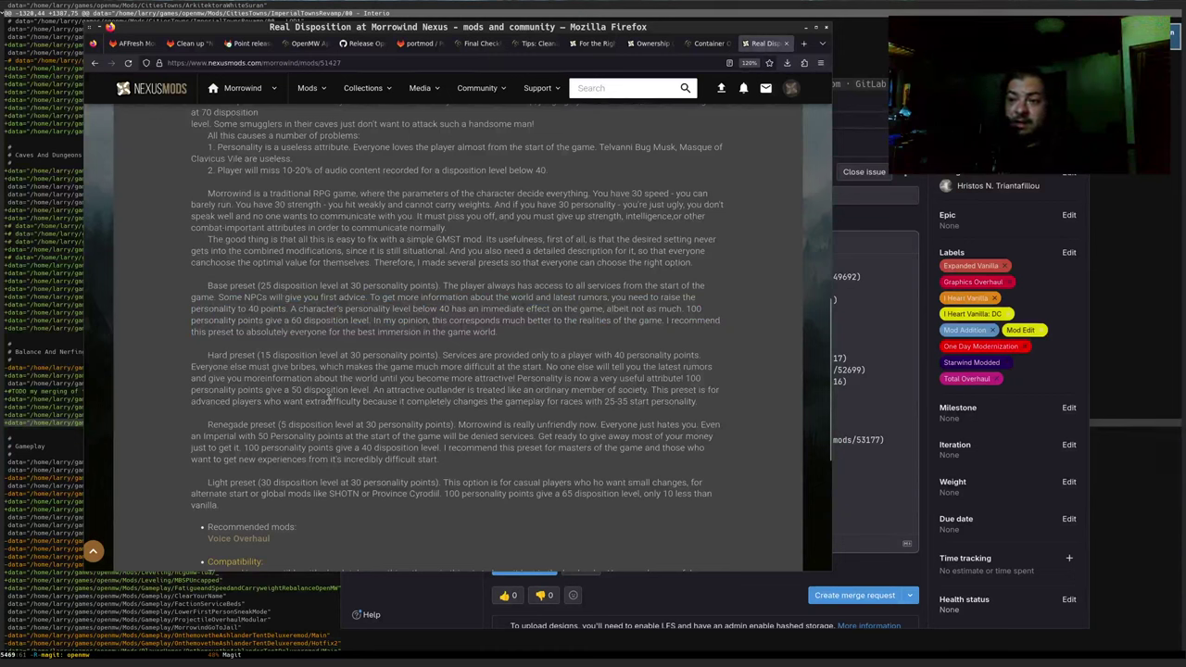
double_click(312, 424)
left_click(339, 451)
triple_click(340, 453)
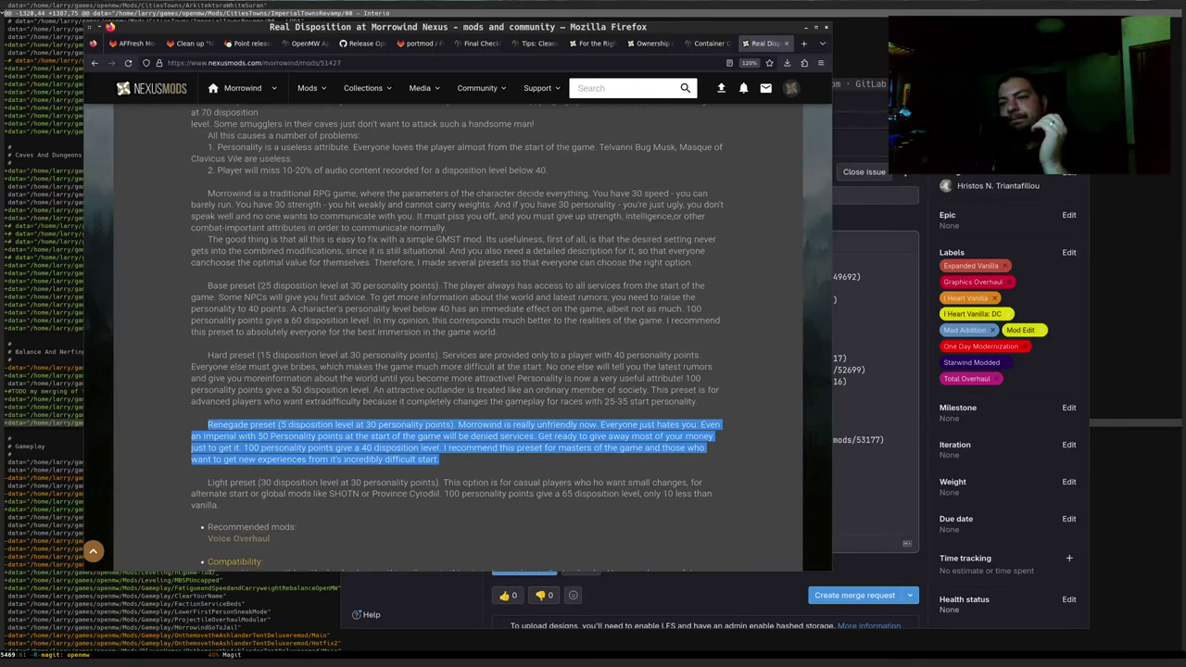
left_click(230, 429)
Select the REAL DISPOSITION title at the top of the mod page
scroll(230, 426, "down", 1)
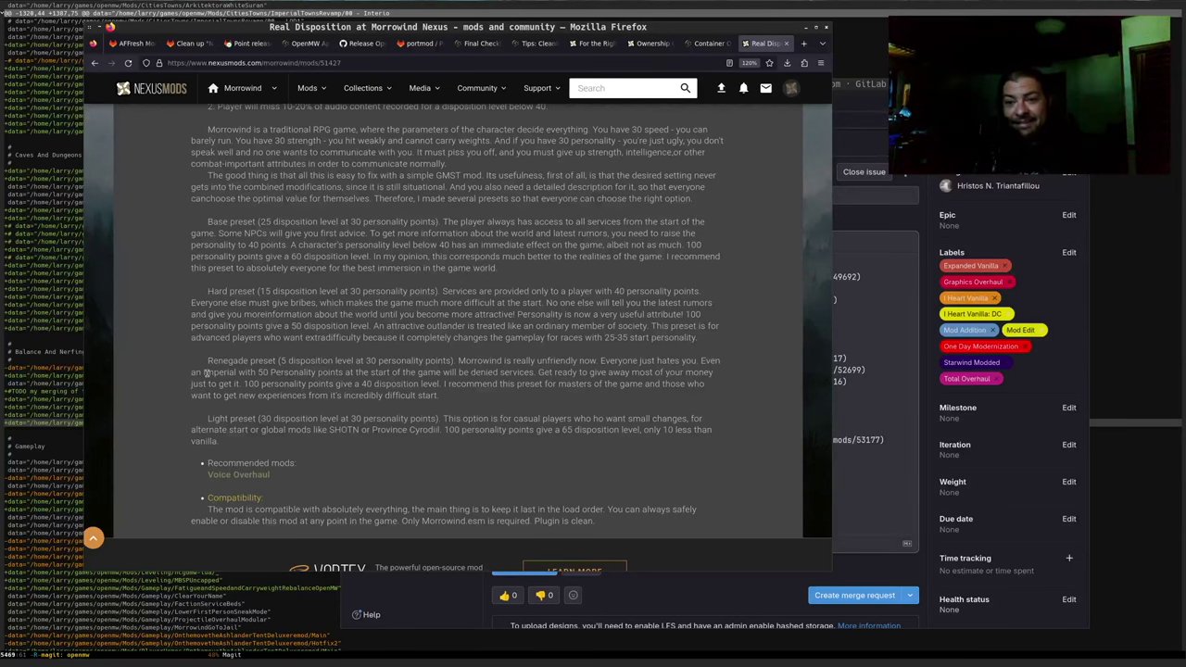
scroll(366, 175, "up", 15)
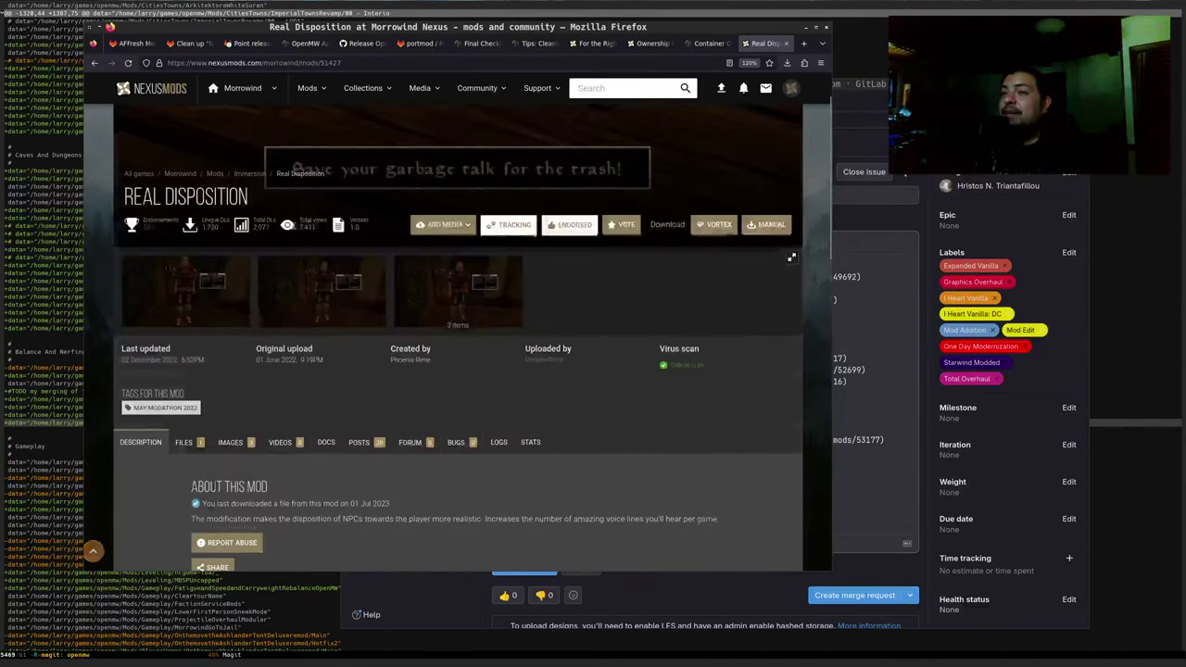
left_click_drag(128, 198, 259, 213)
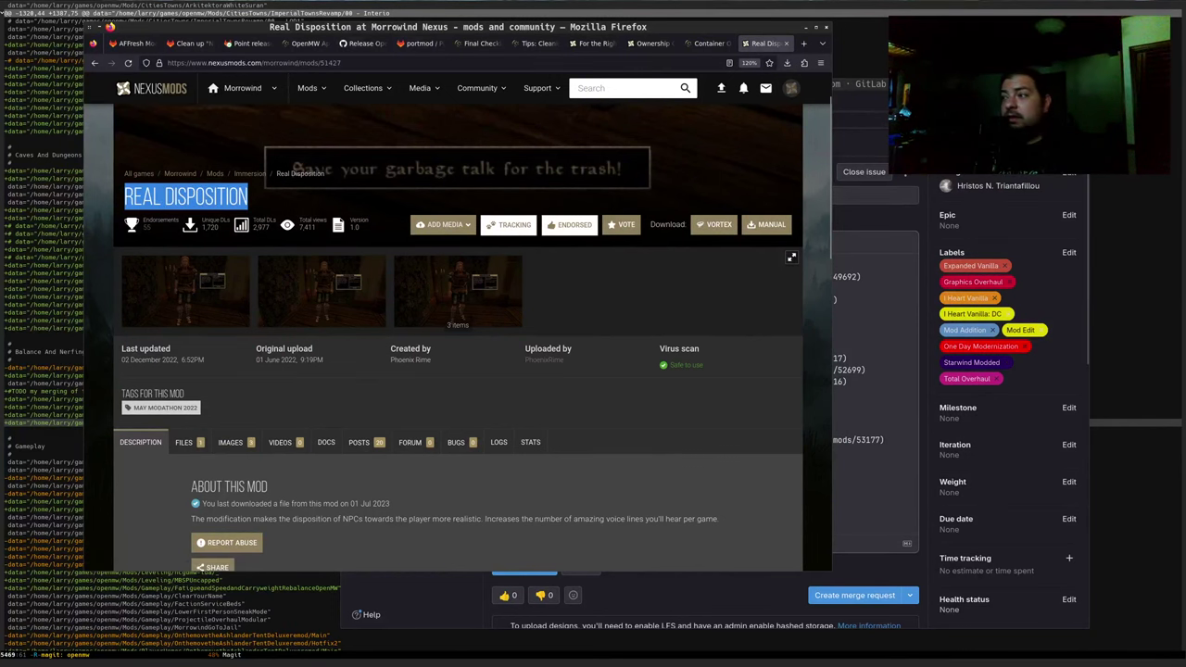
Add a '[Real Disposition](Nexus link)' line below Ownership Overhaul under Balance/Nerfing
key("alt+Tab")
scroll(768, 375, "down", 5)
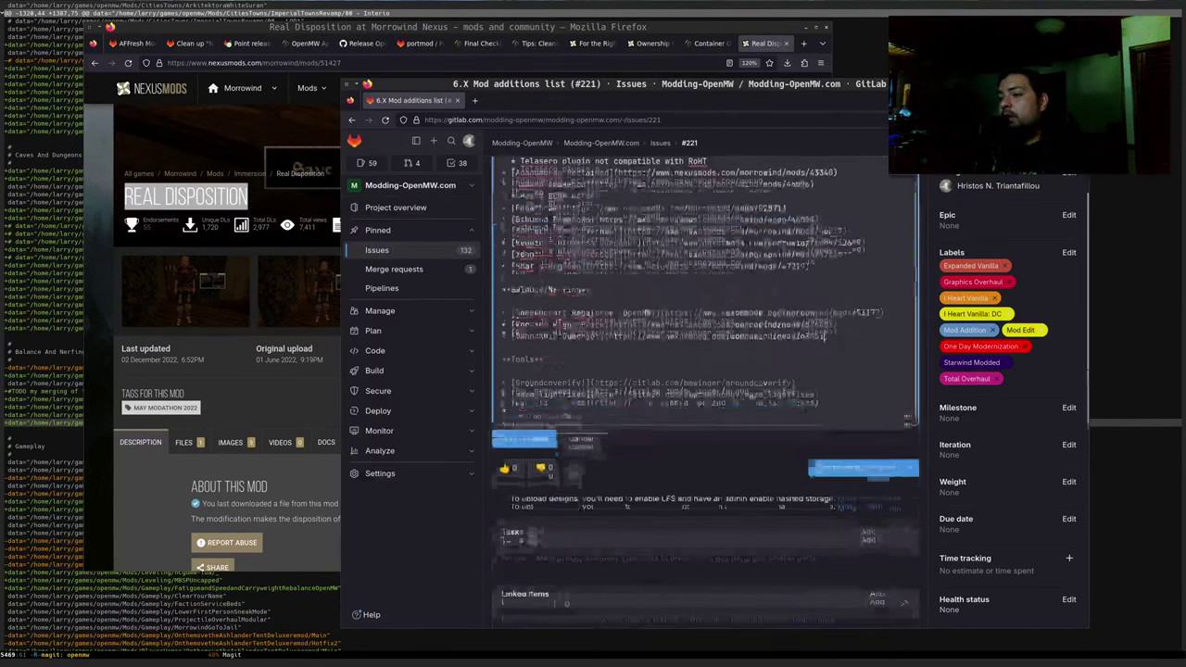
left_click(814, 346)
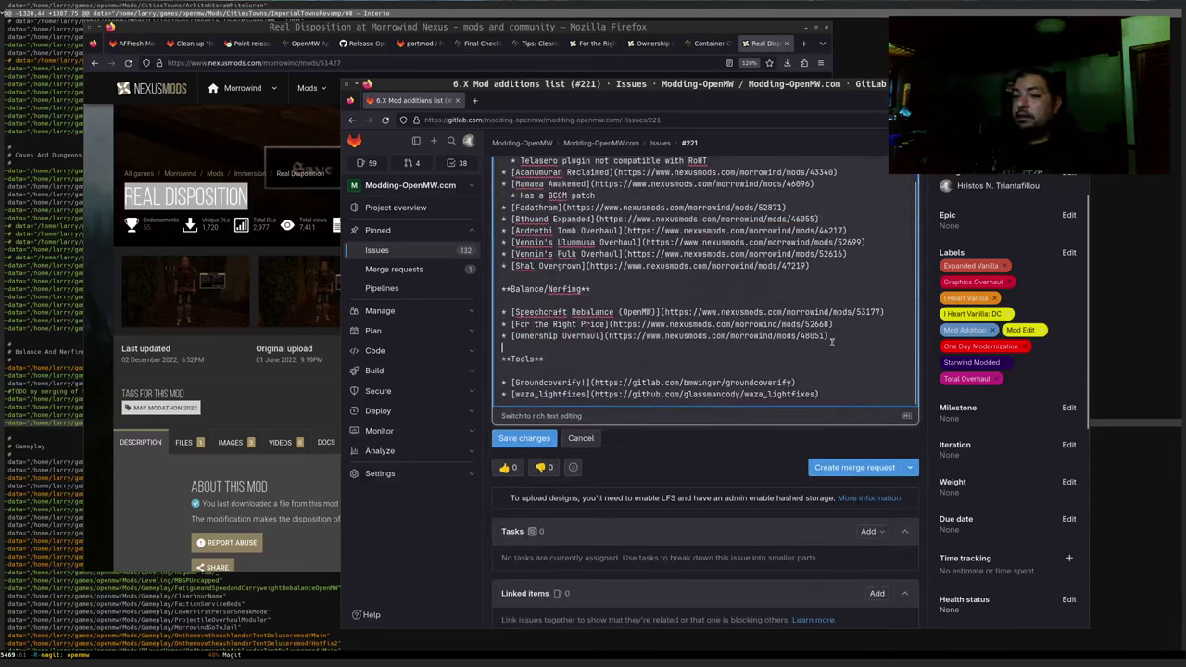
key("Up")
key("Return")
key("BackSpace")
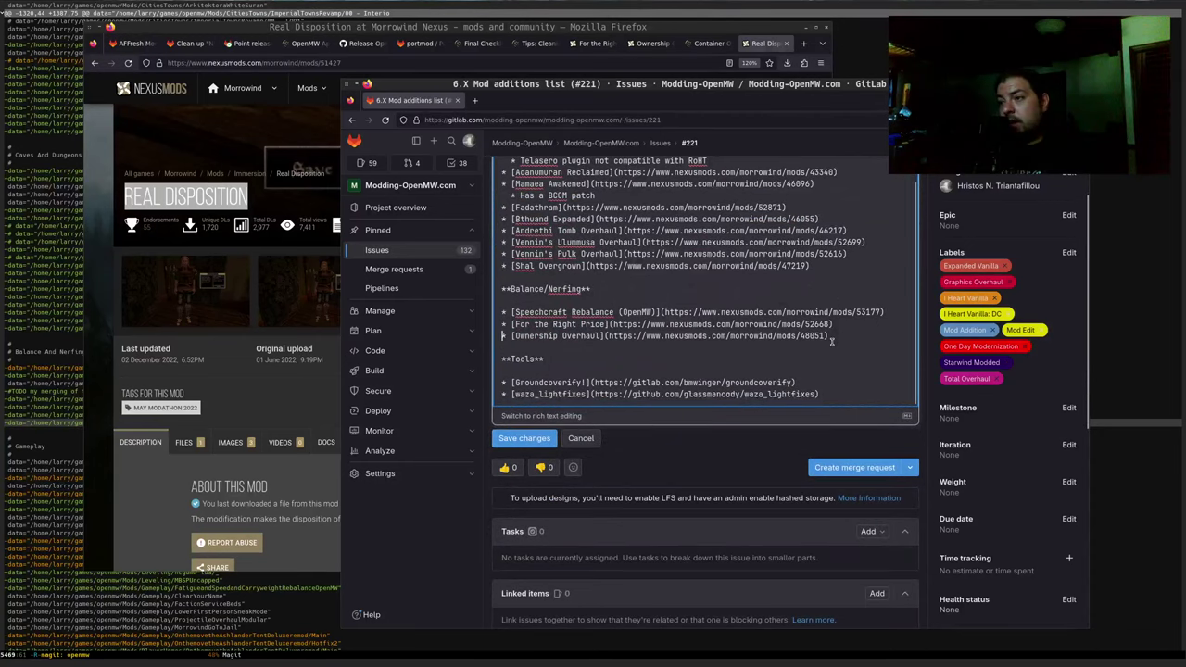
key("Down")
key("Return")
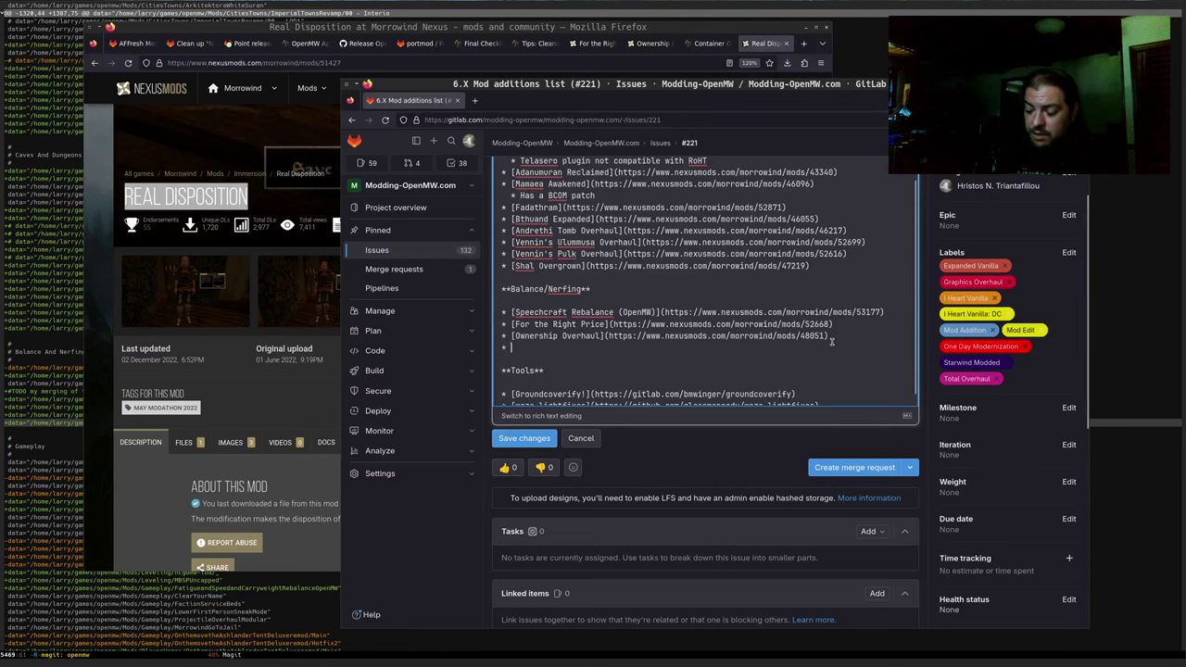
type("[")
type("Real Disposition")
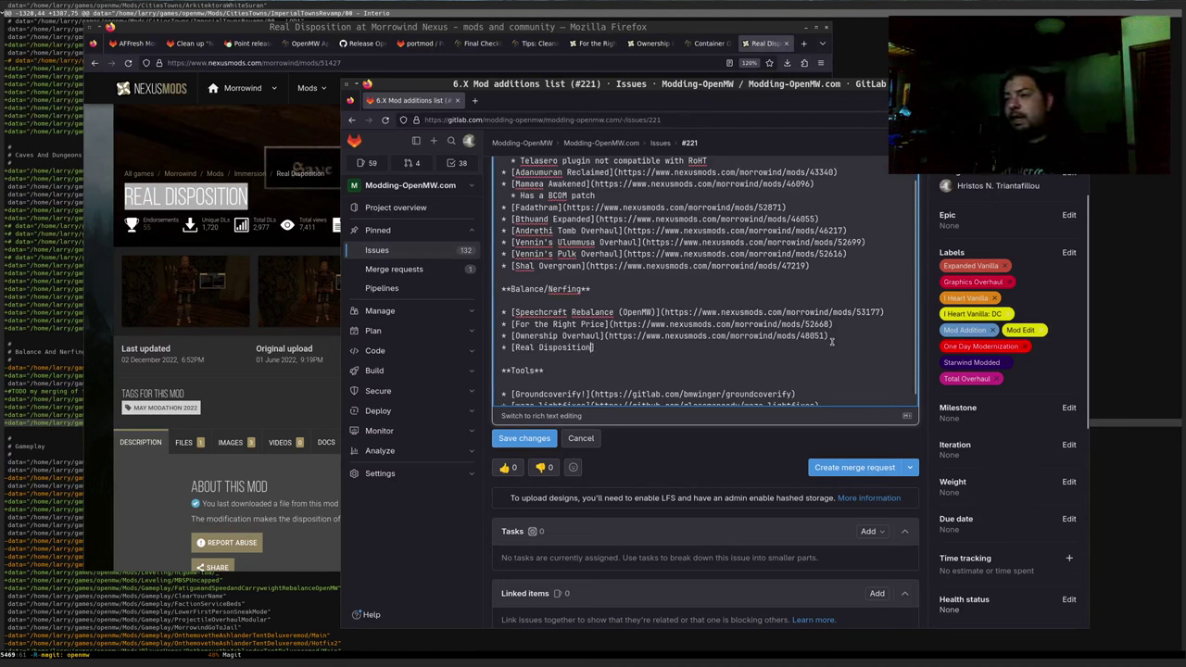
type("()")
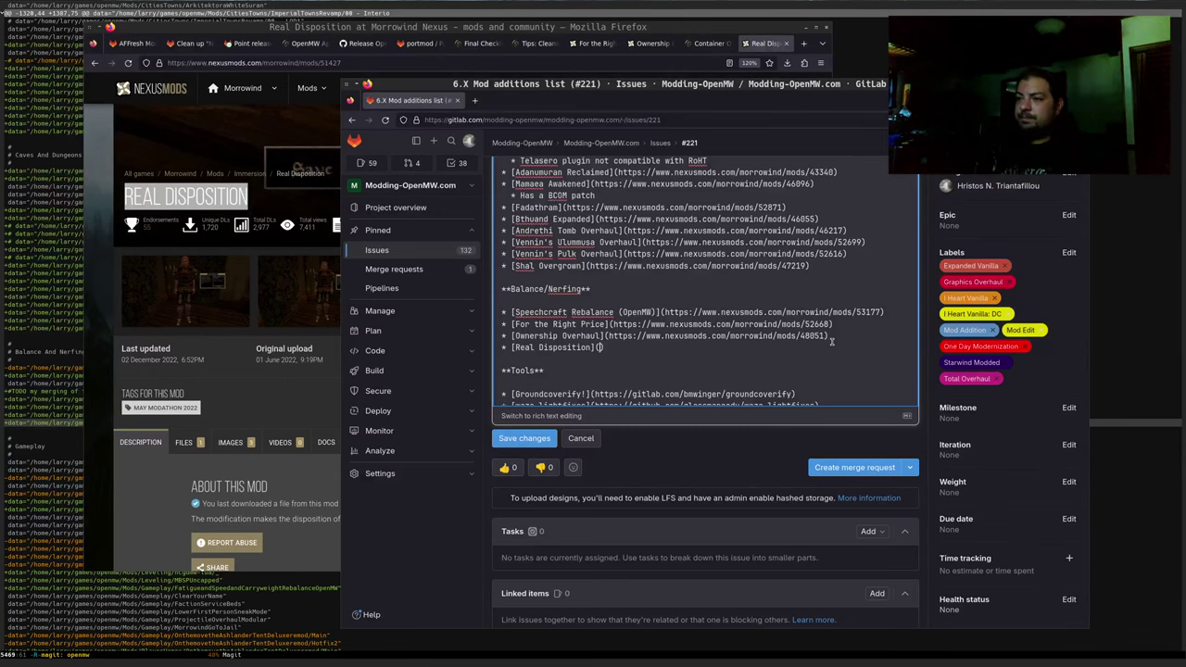
left_click(365, 64)
left_click(439, 104)
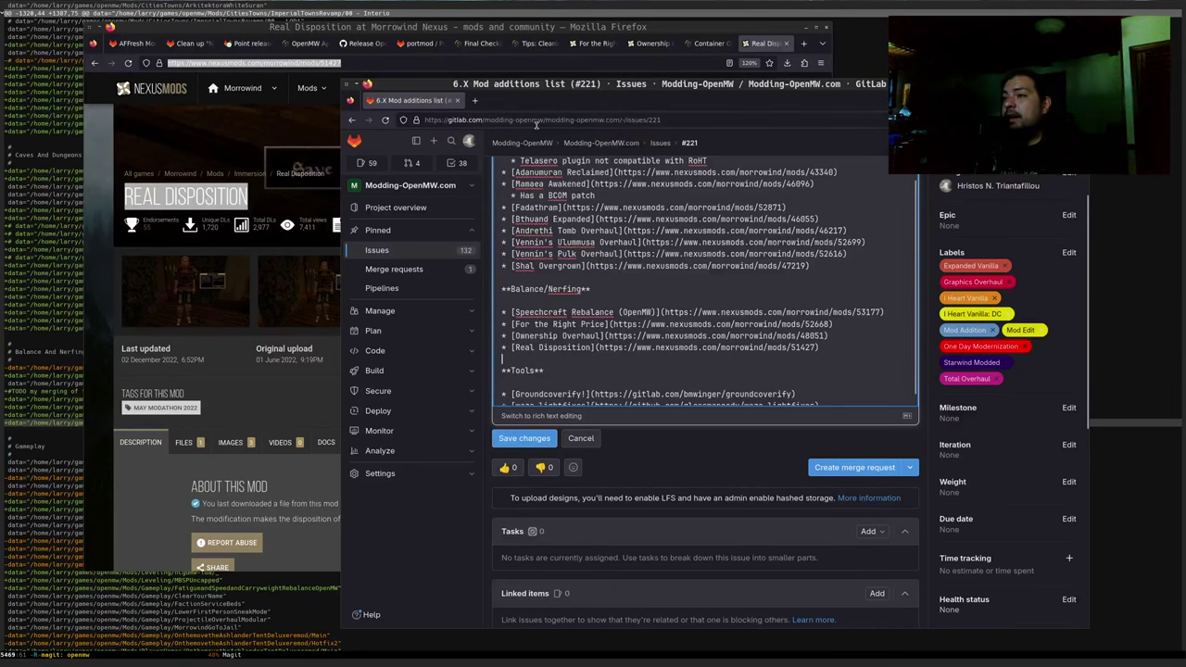
Preview the description and test that the Real Disposition link opens its Nexus page
scroll(529, 212, "up", 10)
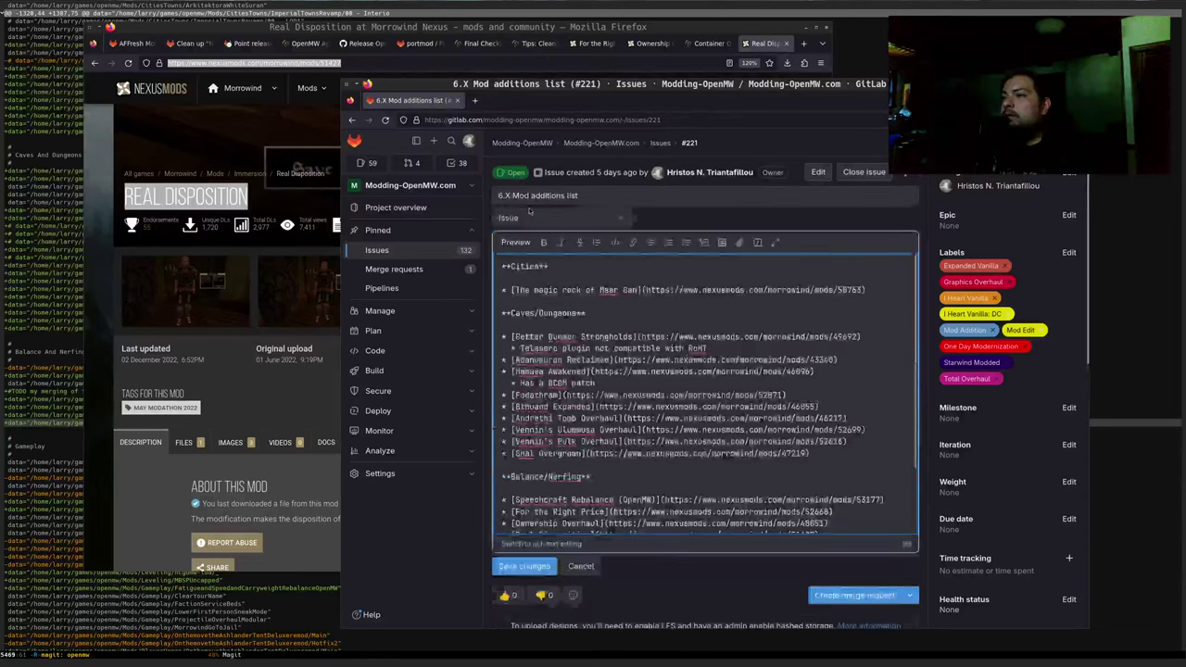
left_click(515, 241)
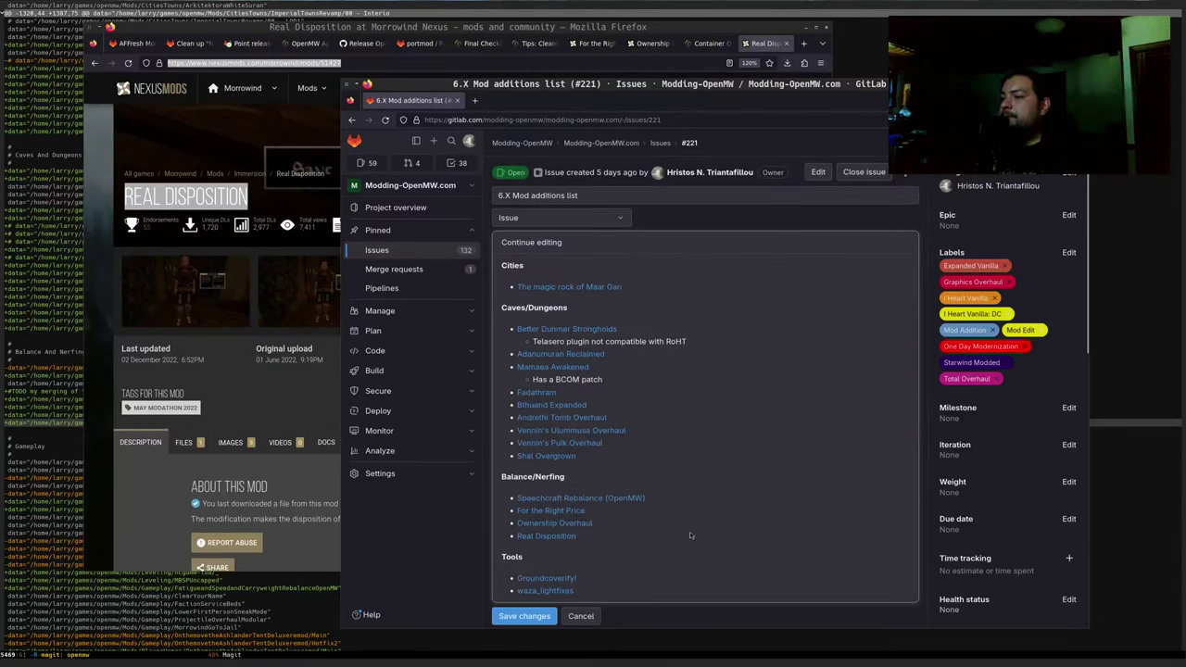
scroll(676, 523, "down", 1)
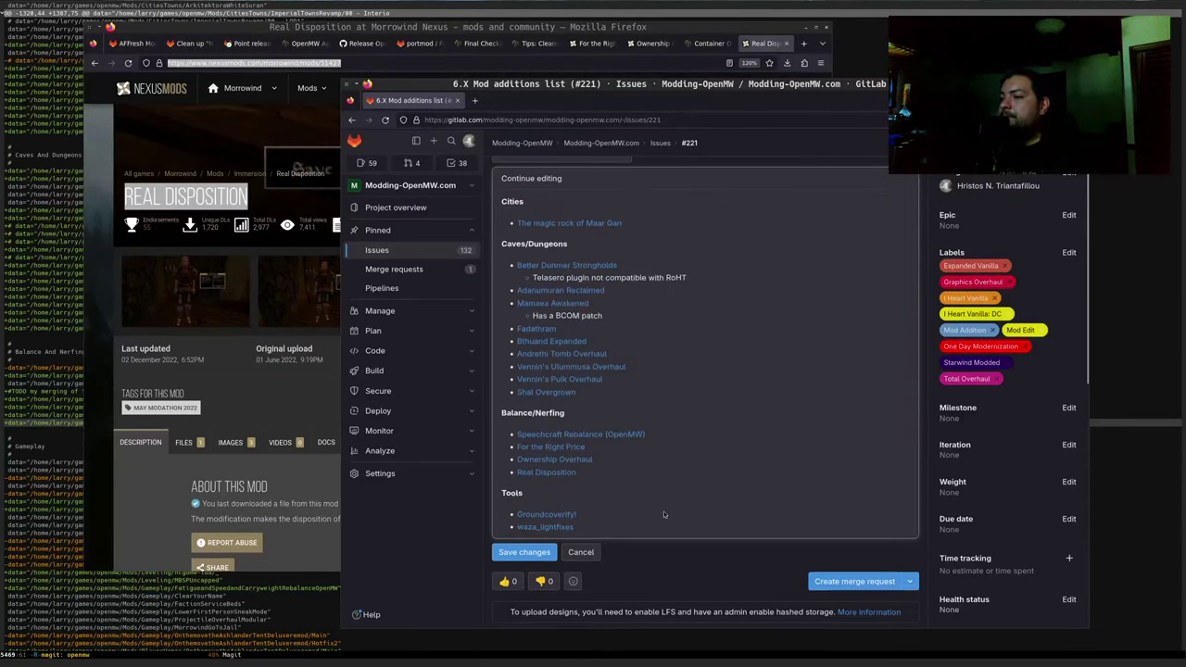
middle_click(544, 472)
left_click(555, 104)
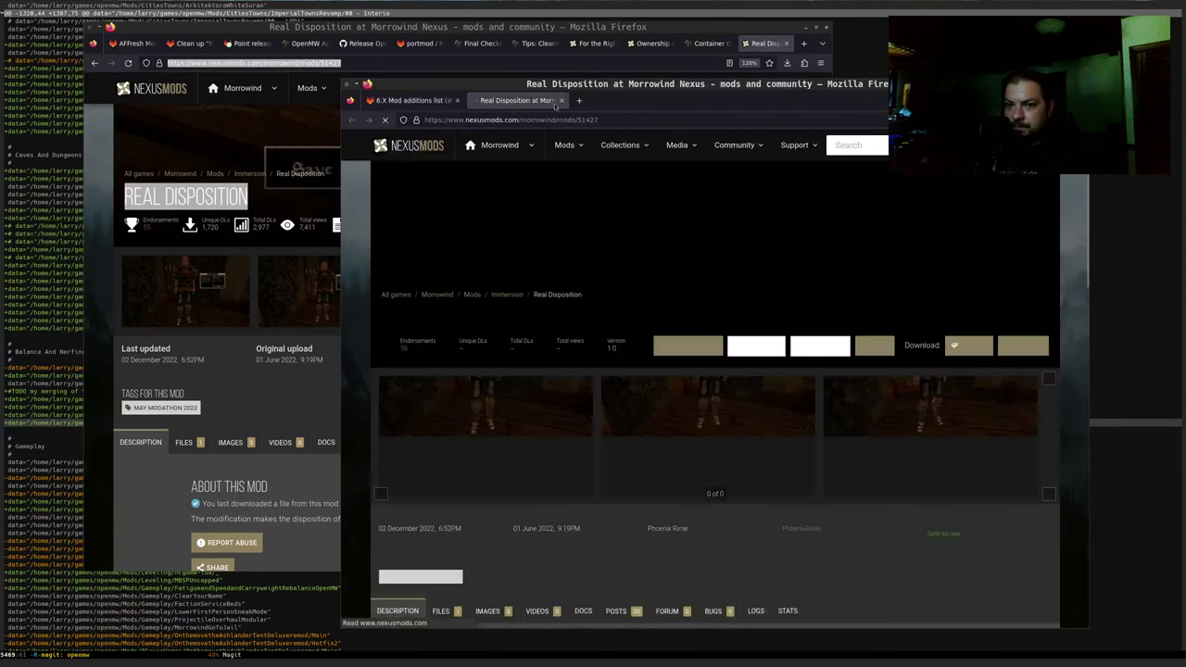
left_click(561, 100)
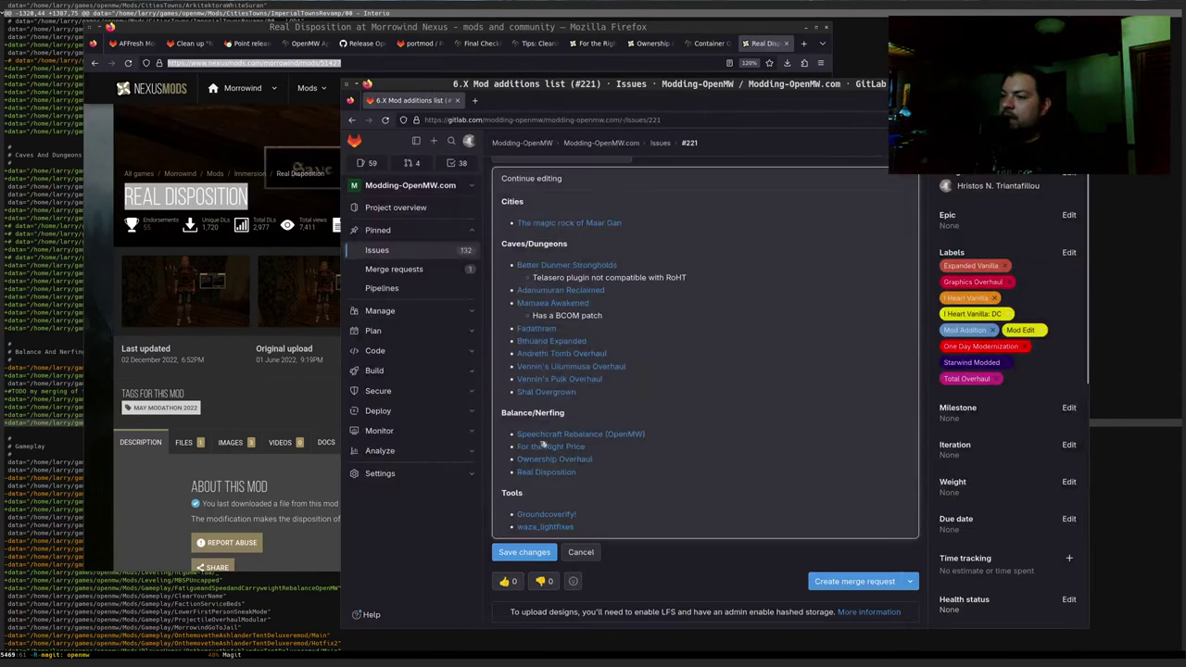
Save the updated issue #221 description and return to the Magit cfg diff
scroll(547, 440, "up", 1)
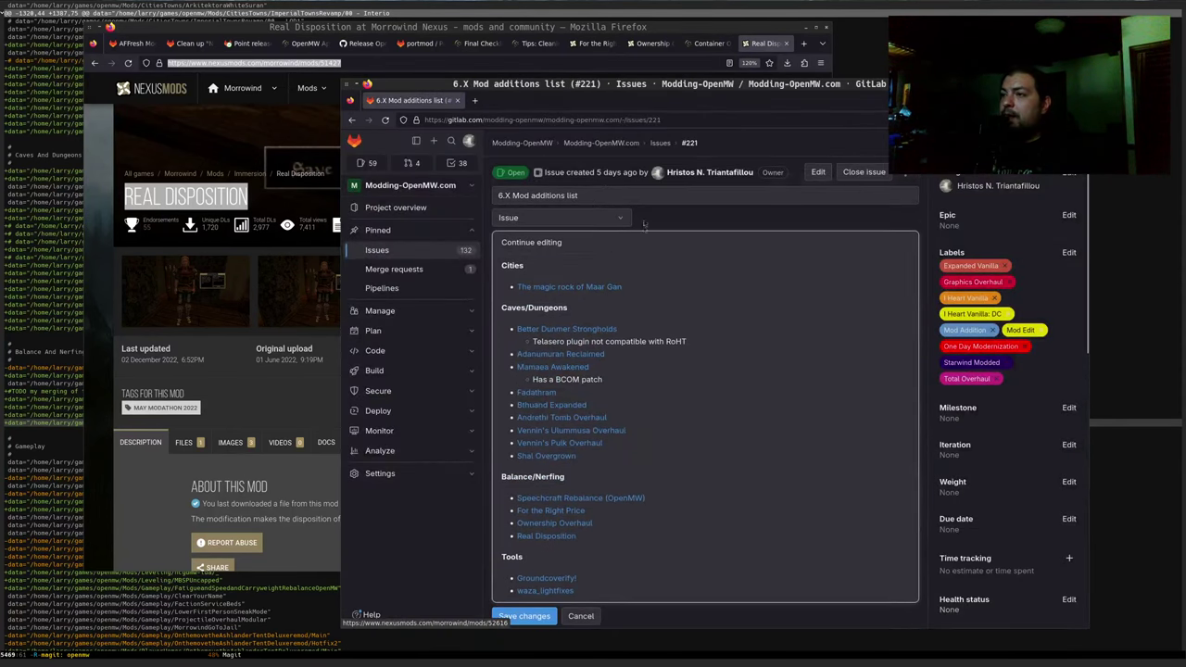
left_click(524, 244)
scroll(556, 417, "down", 1)
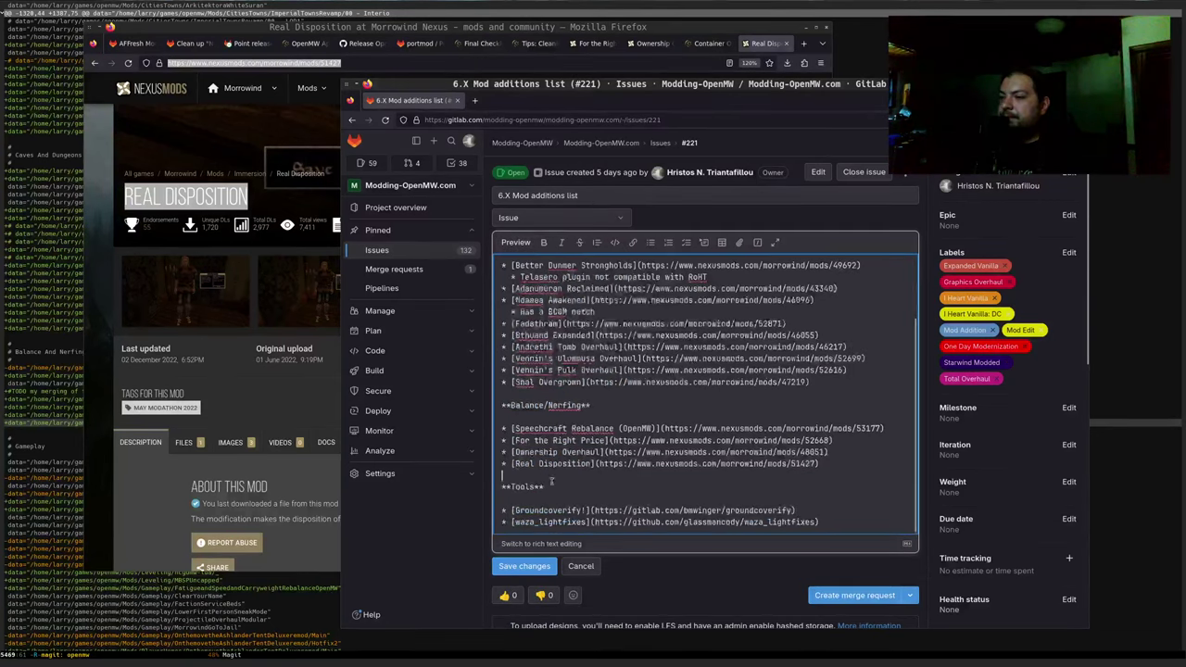
left_click(524, 566)
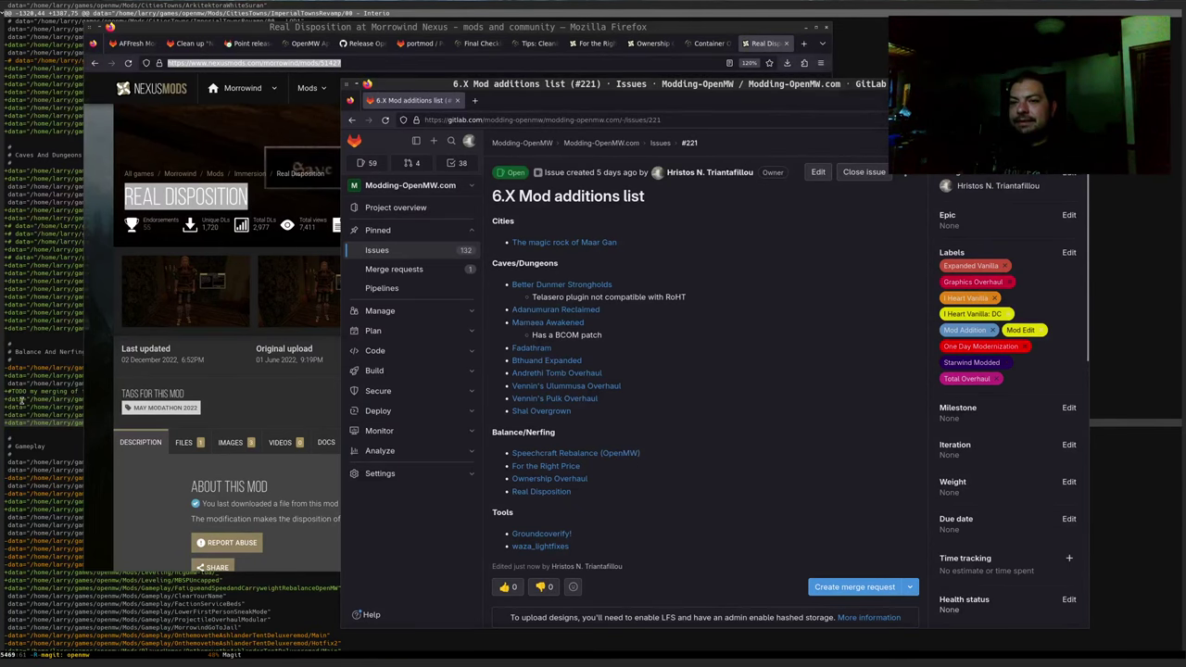
key("alt+Tab")
scroll(208, 413, "down", 1)
Search 'frostwind nexus mods morrowind' in a new tab and open the Frostwind mod page
left_click(213, 416)
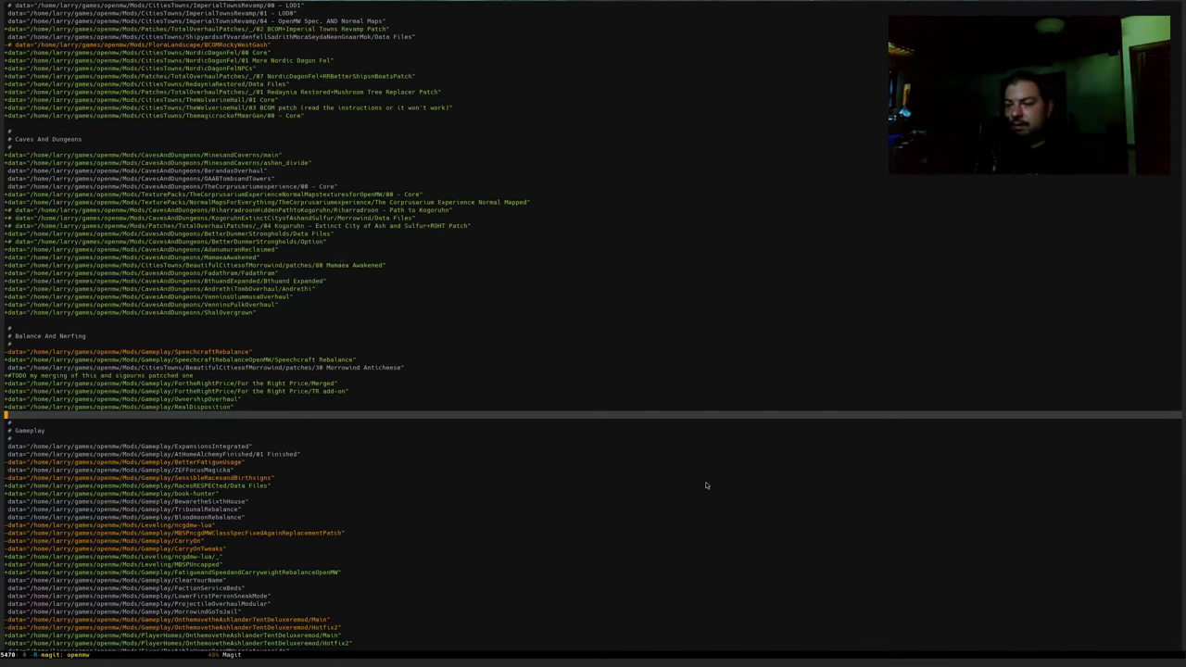
key("alt+Tab")
key("ctrl+t")
type("fro")
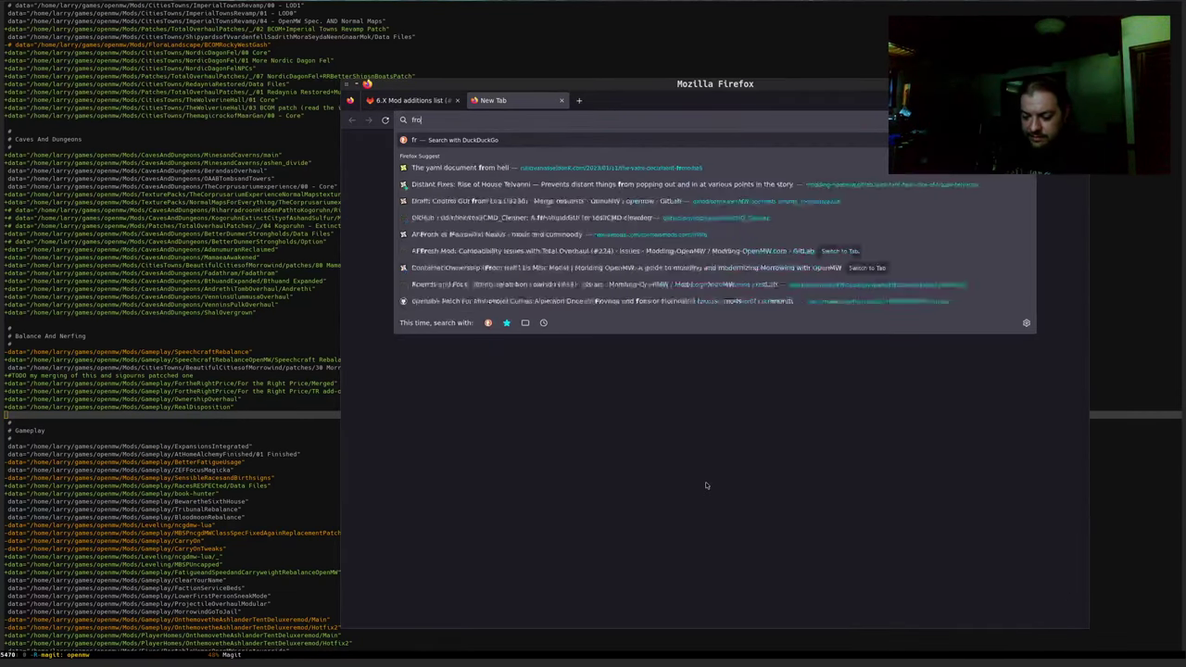
type("stwind nexus")
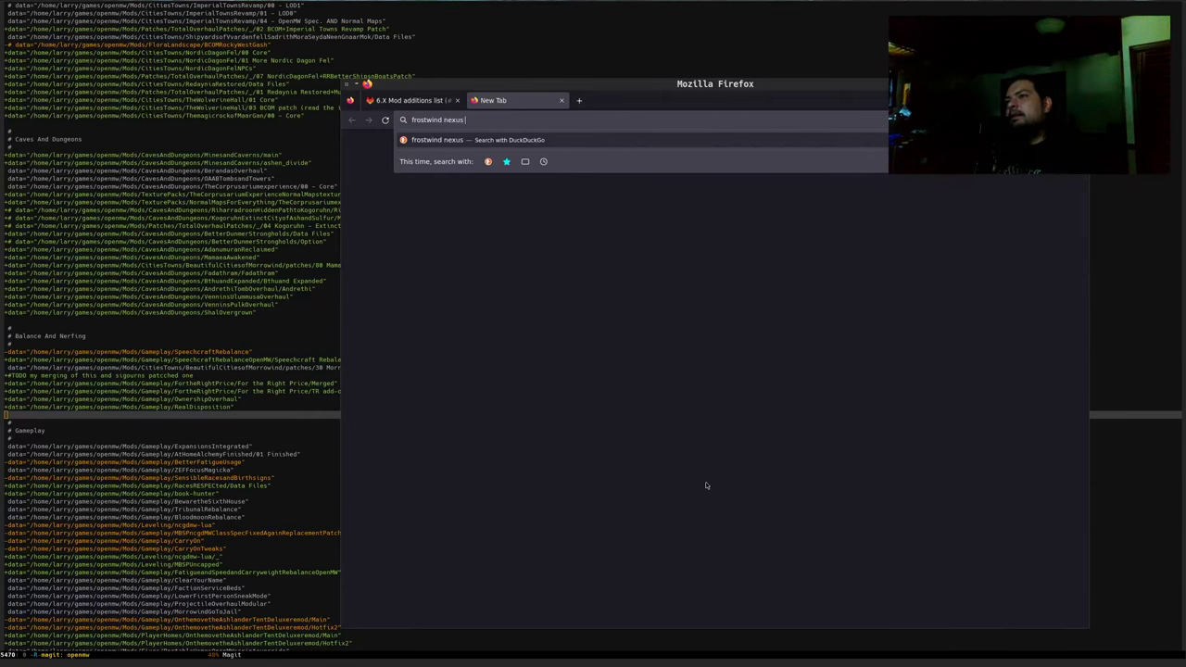
type(" mods morrowind")
key("Return")
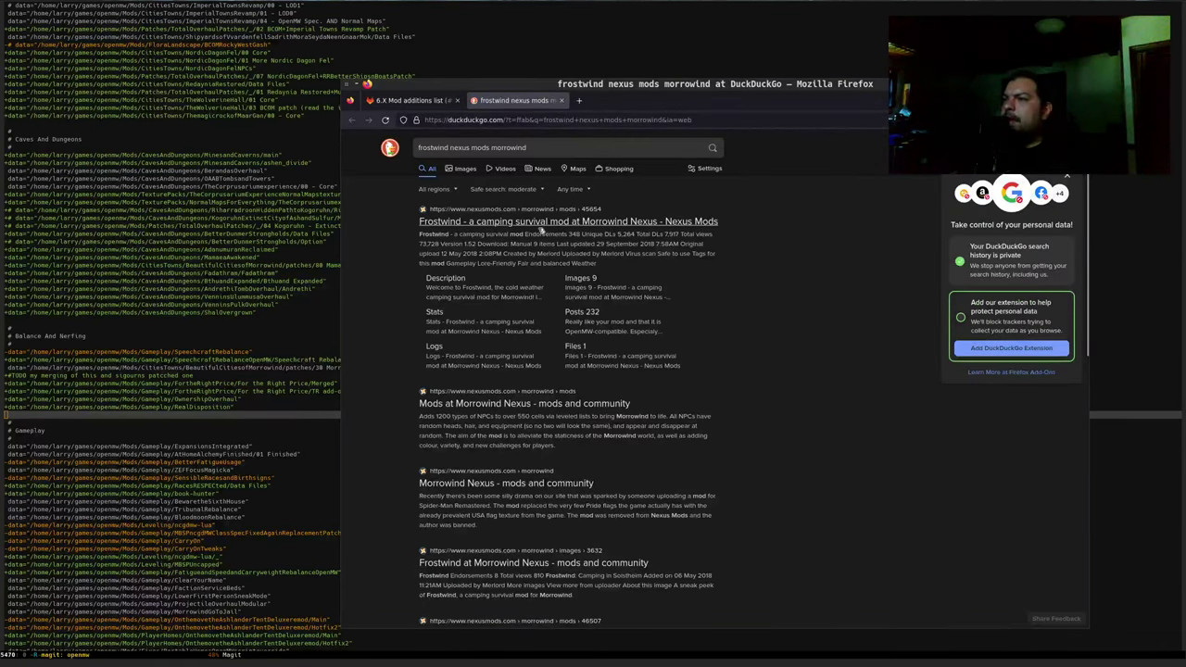
left_click(540, 227)
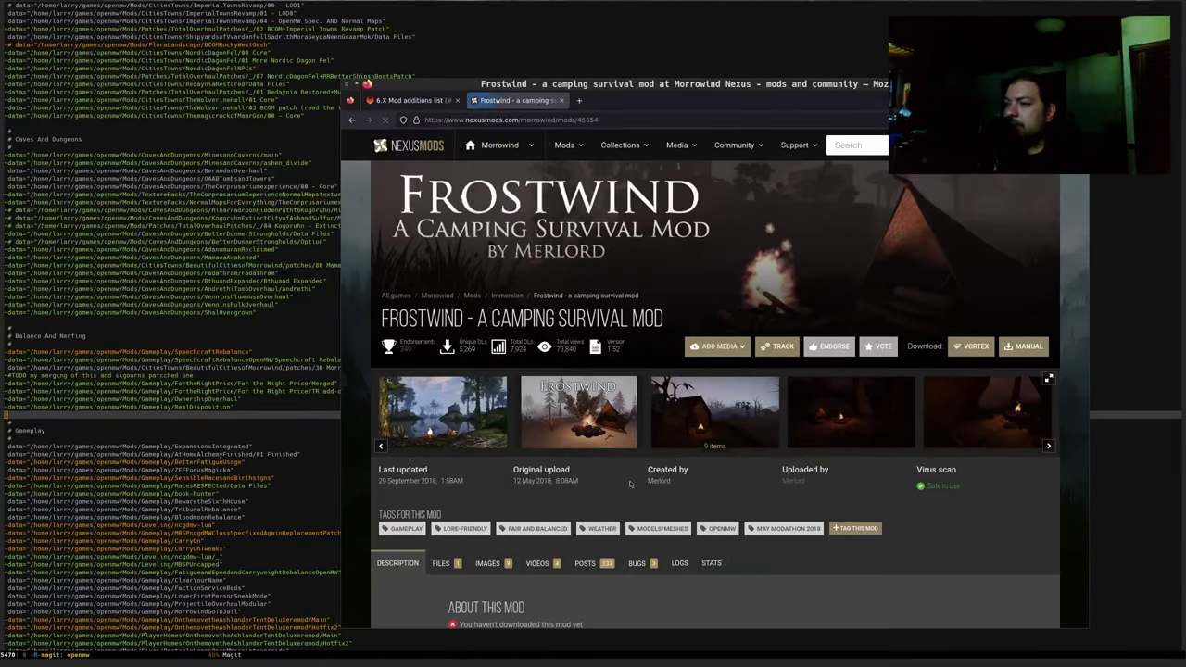
Scroll to Frostwind's OpenMW notes, highlight the axe tree-chopping note, and begin an 'openmw openmw gitlab' search
scroll(552, 462, "down", 5)
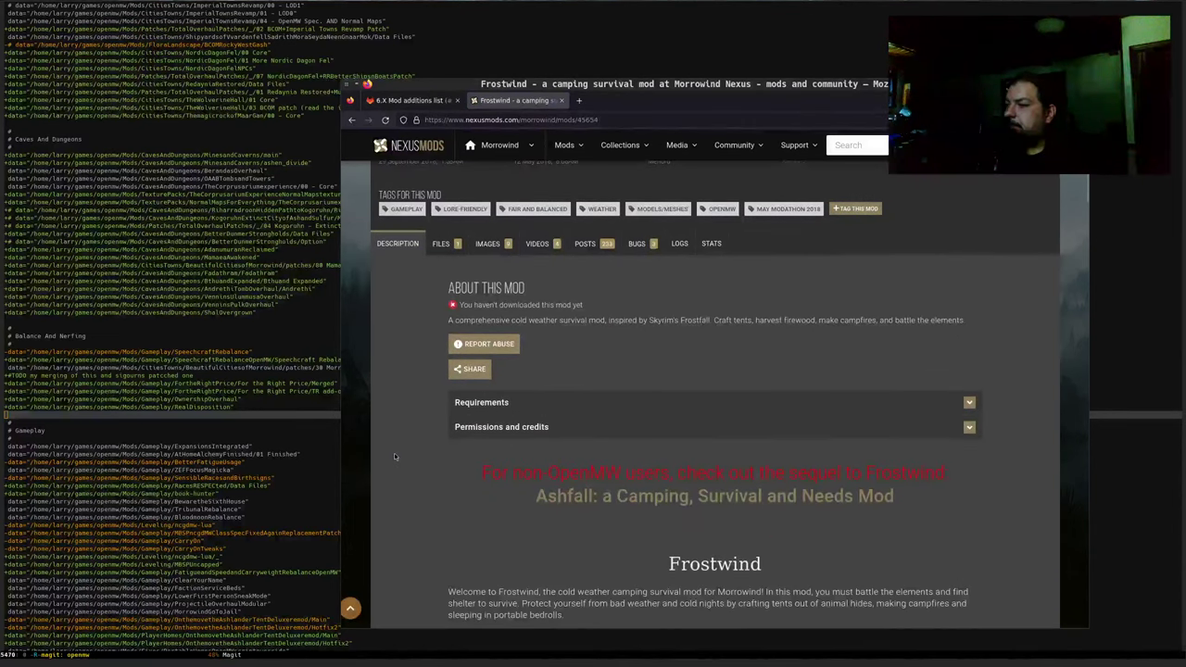
scroll(394, 454, "down", 2)
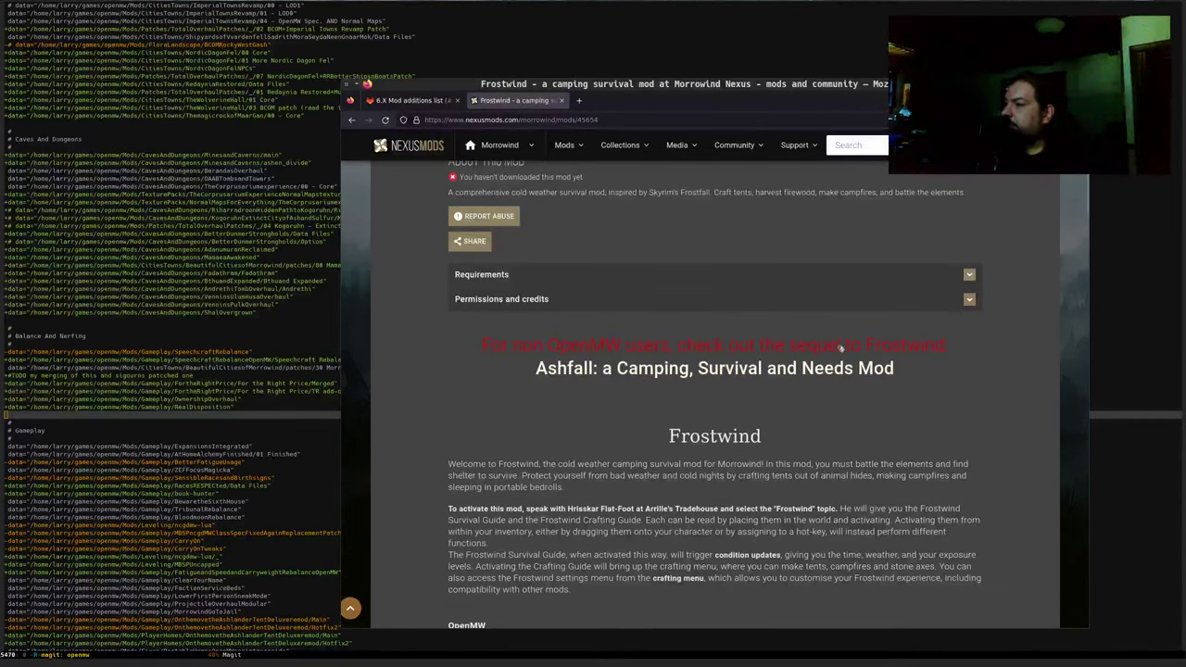
scroll(511, 419, "down", 4)
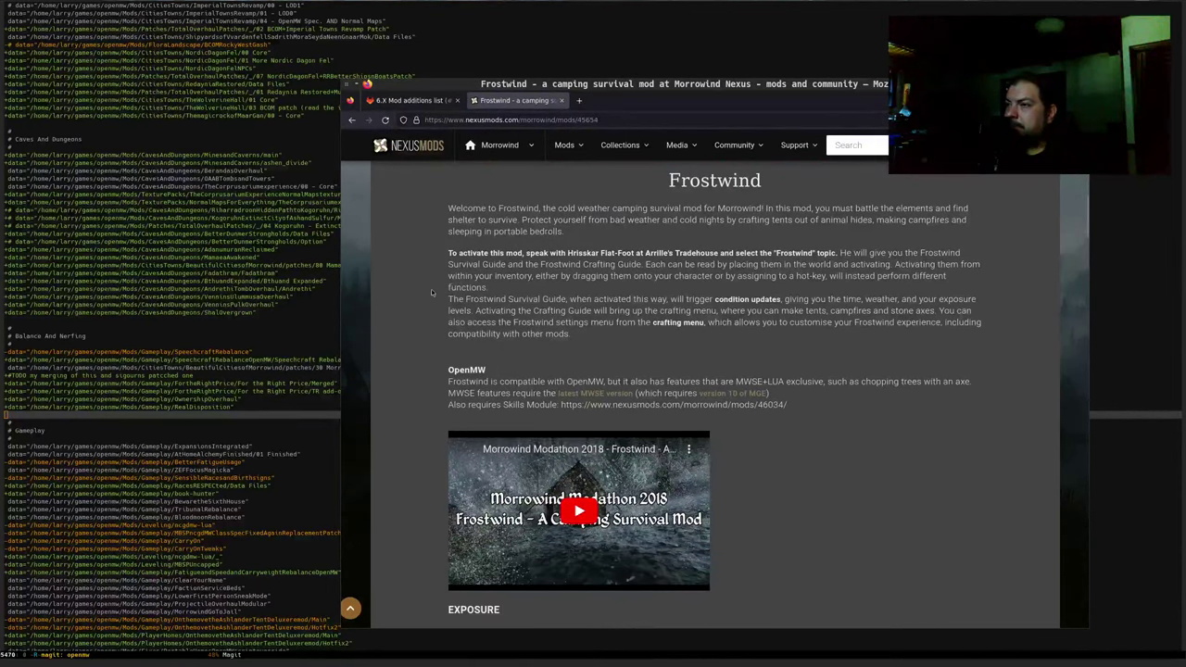
scroll(437, 332, "down", 1)
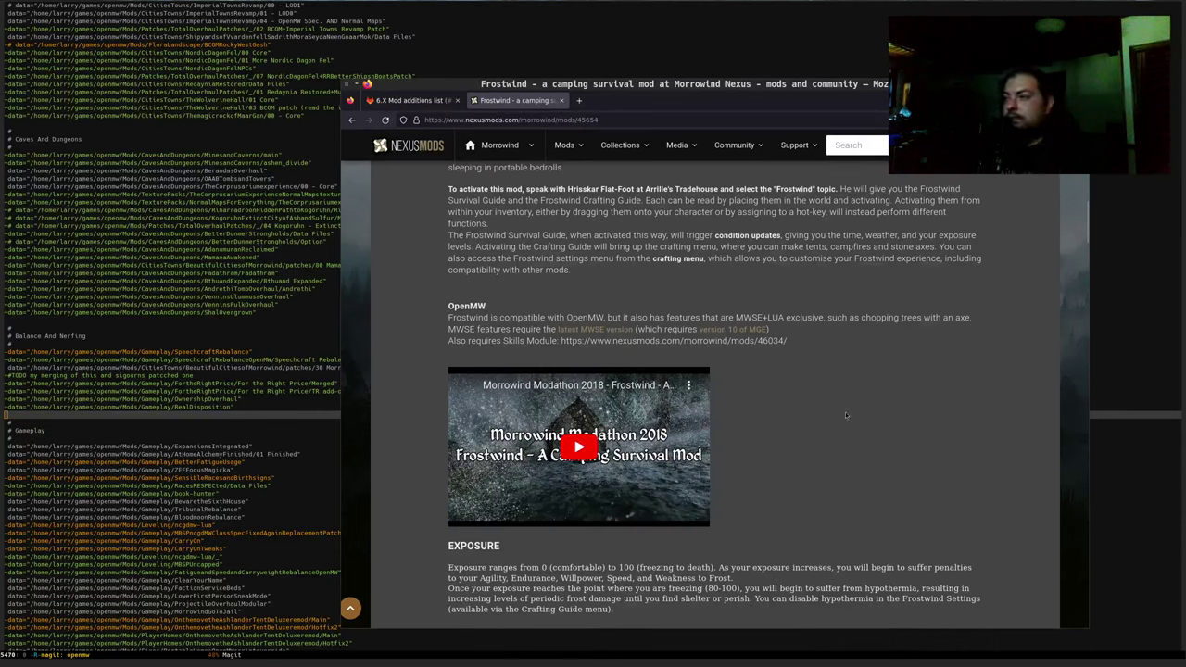
left_click_drag(829, 318, 924, 328)
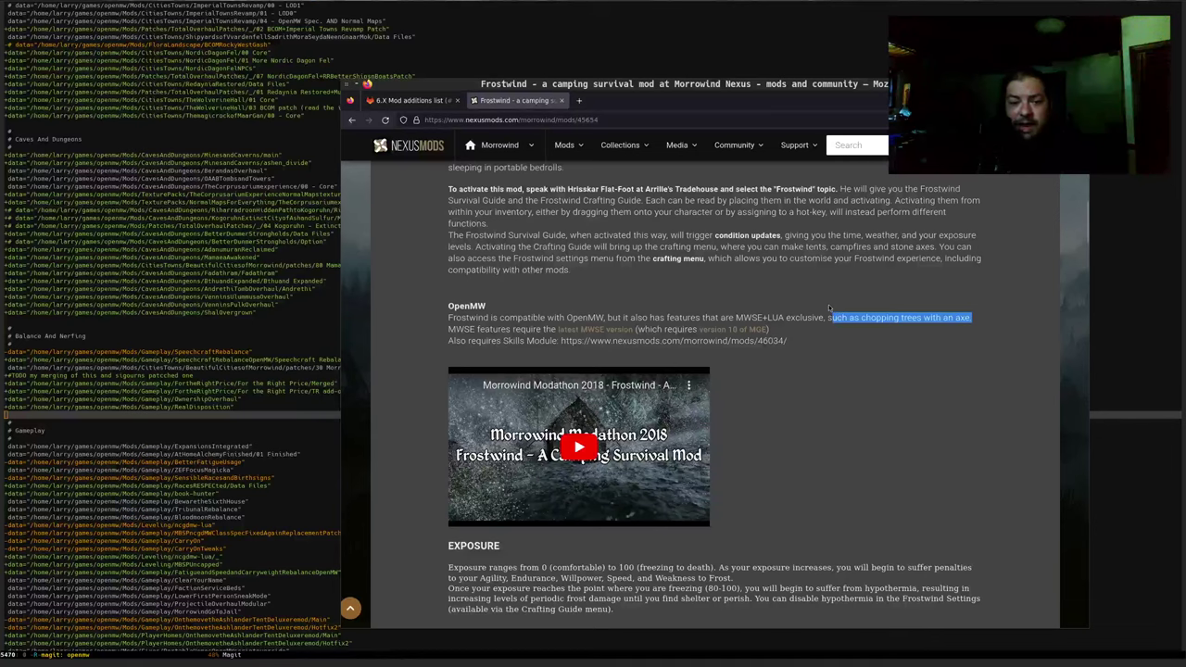
key("ctrl+t")
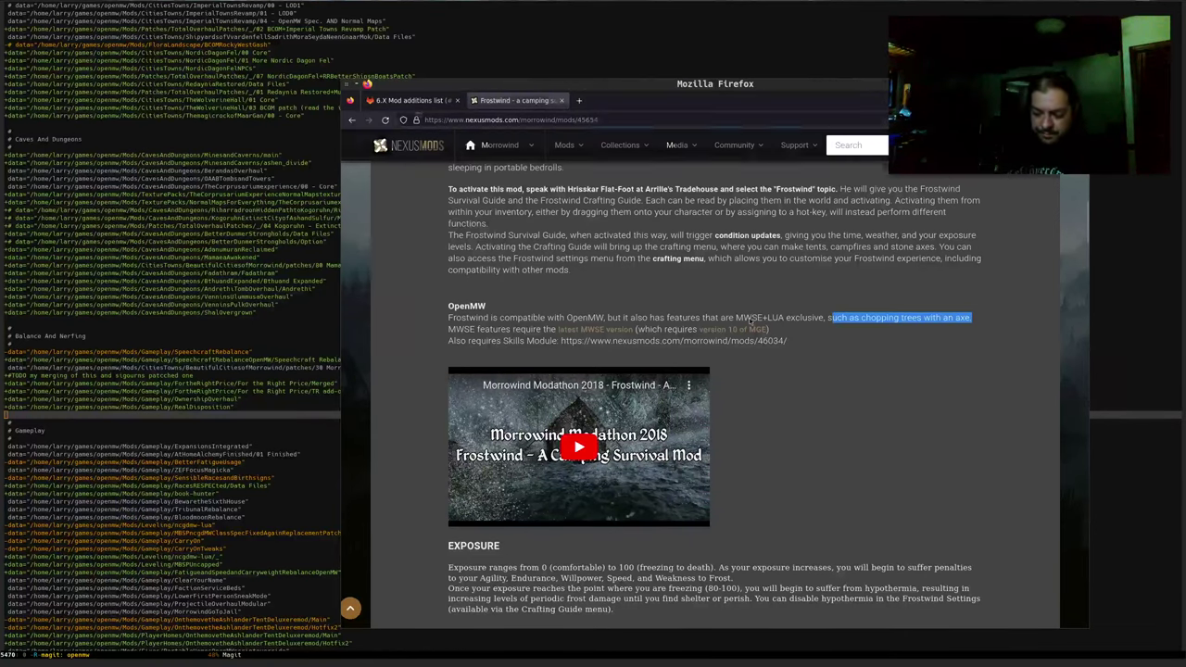
type("openmw openmw gi")
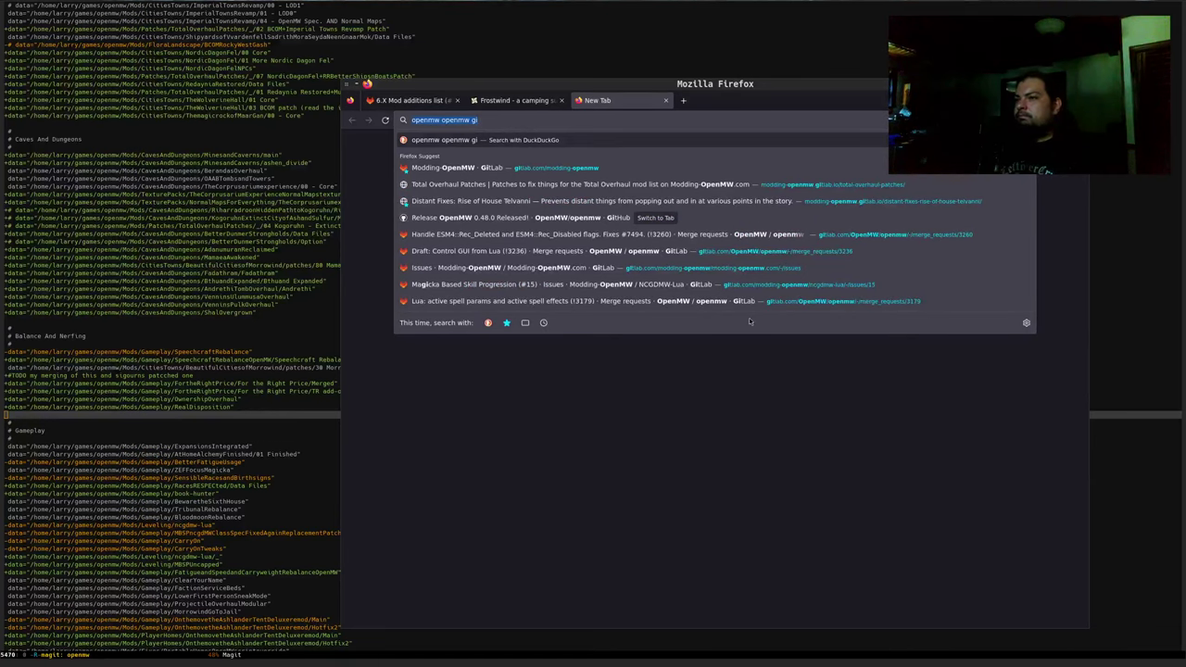
type("tlab")
Run the 'openmw openmw gitlab' search and open the OpenMW · GitLab group page
key("Return")
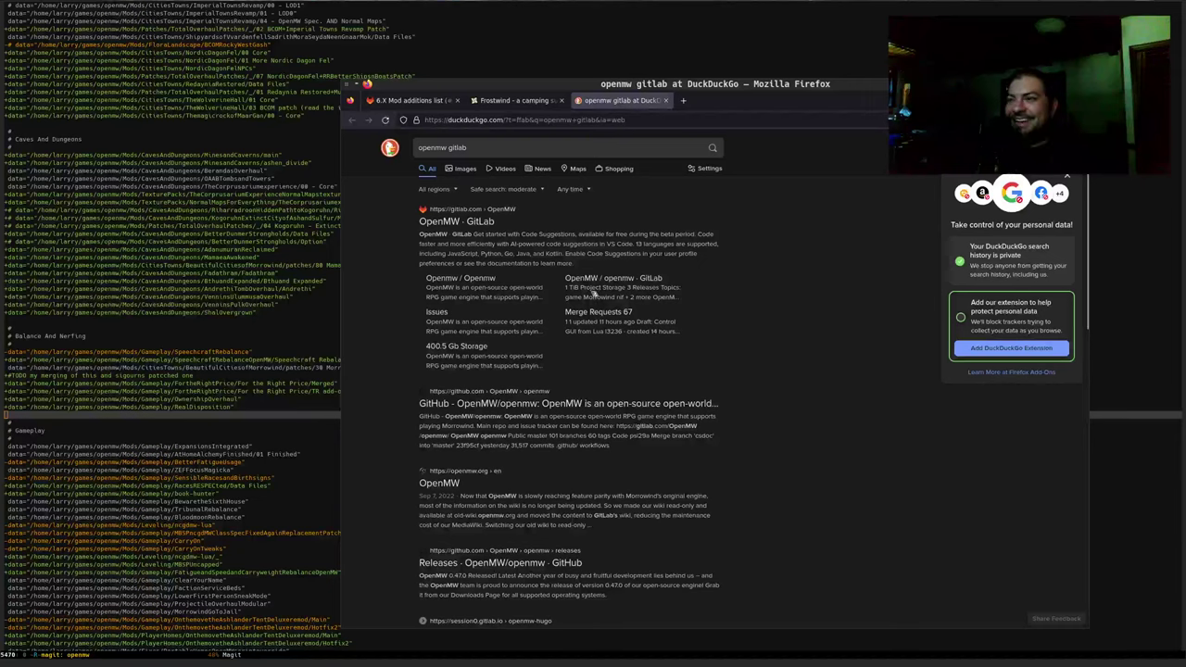
left_click(459, 223)
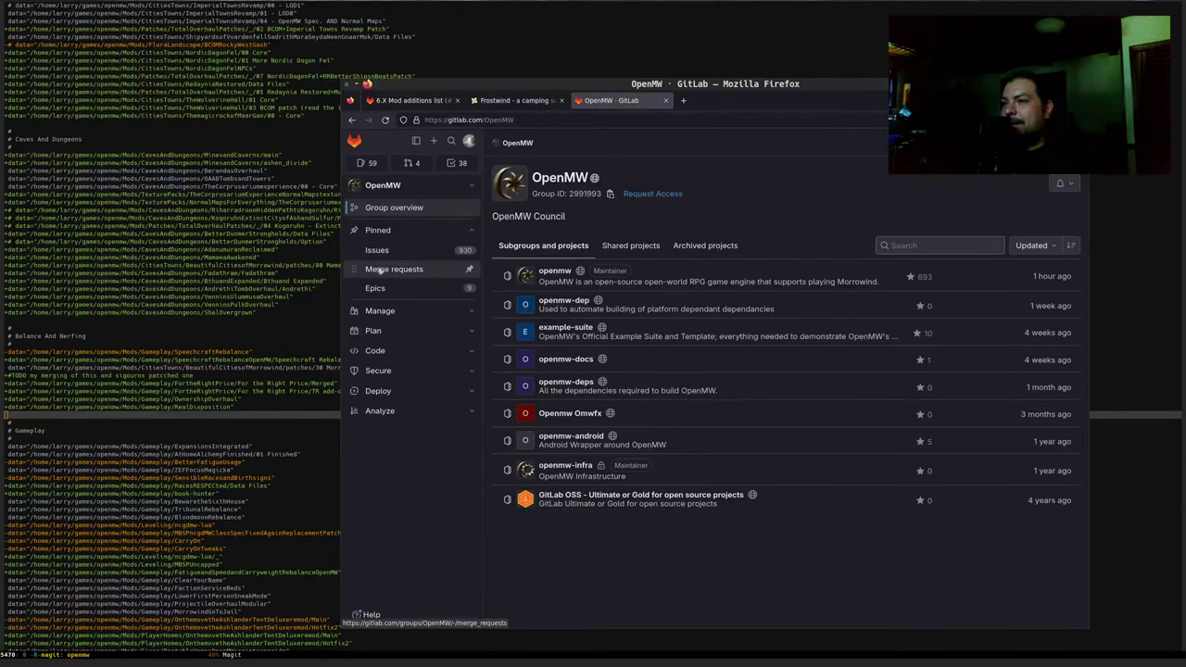
Open the OpenMW group's open merge requests and go to page 2 of the list
left_click(380, 268)
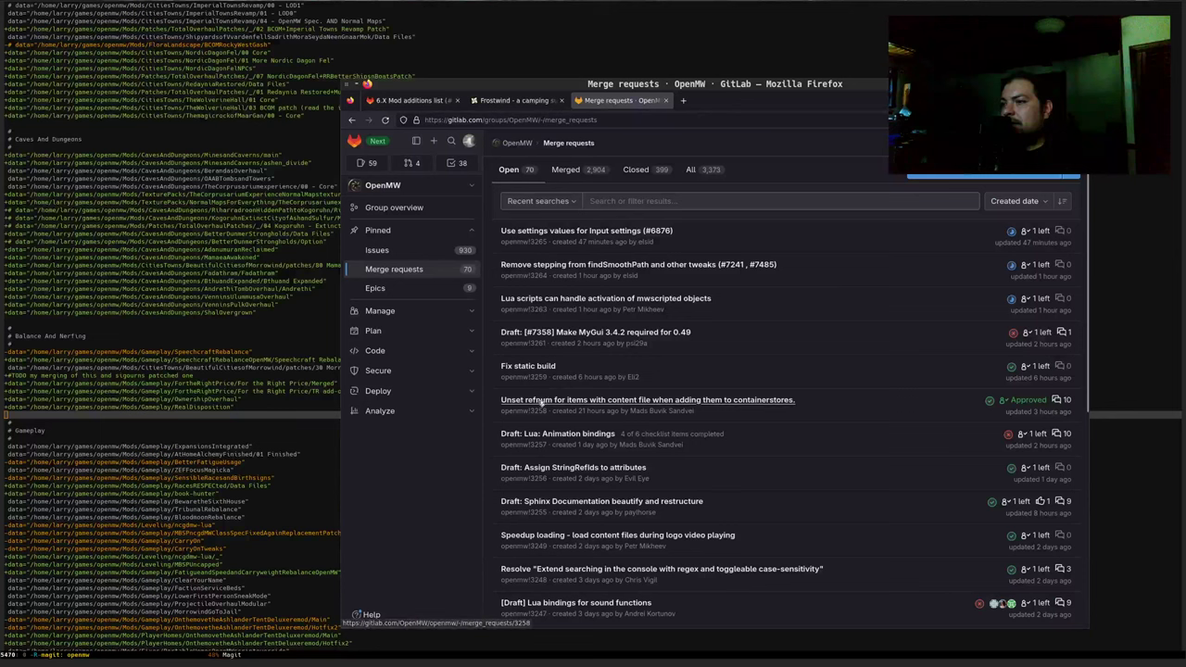
scroll(695, 398, "down", 1)
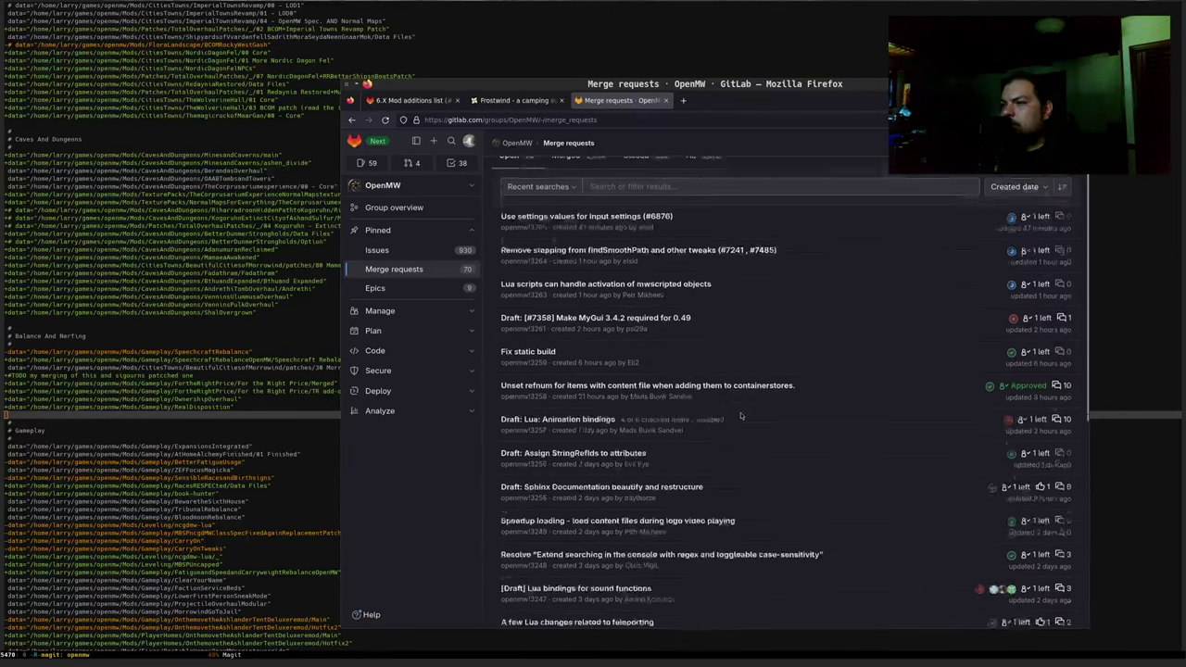
scroll(674, 389, "down", 1)
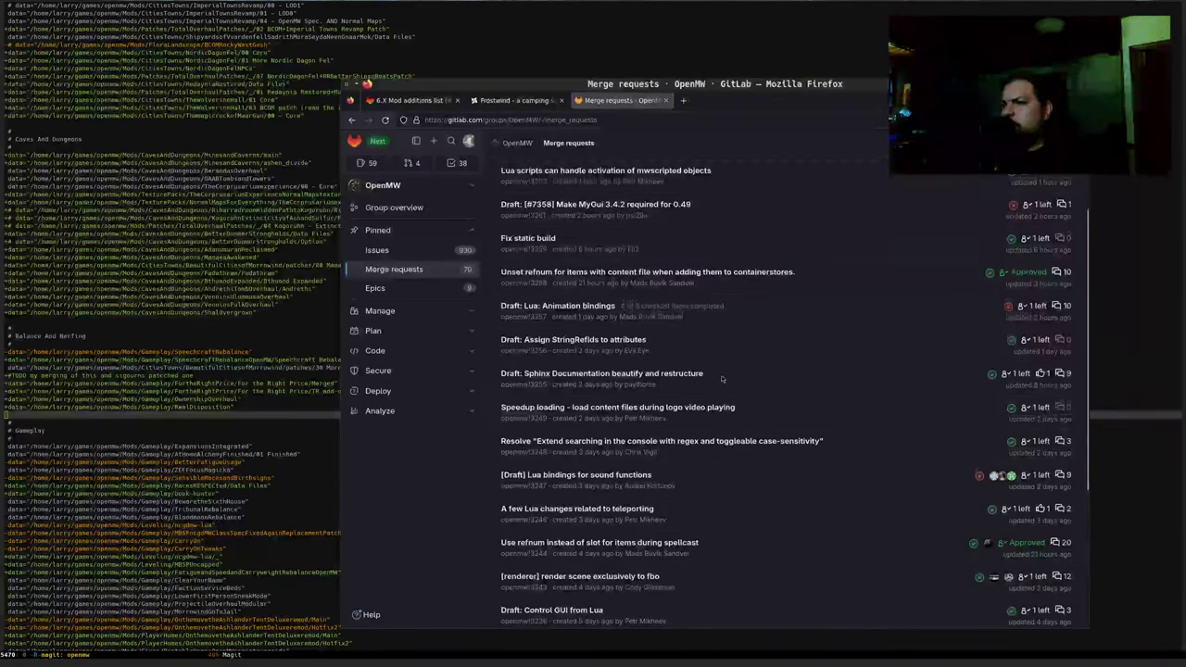
scroll(648, 403, "down", 1)
scroll(676, 404, "down", 1)
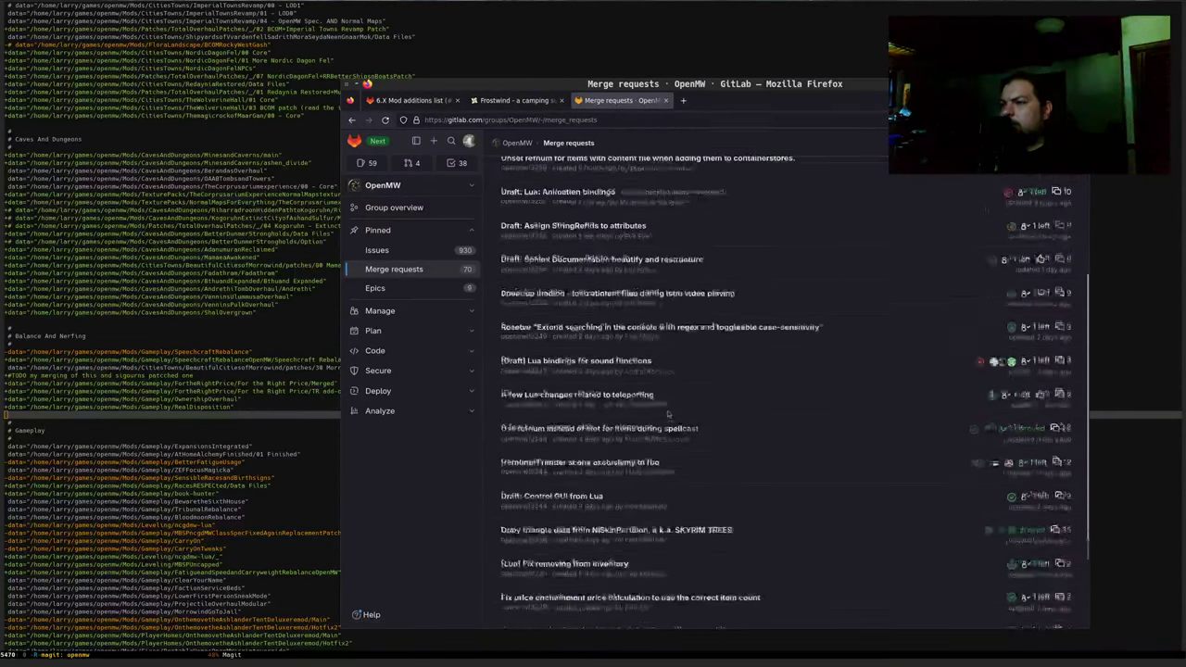
scroll(685, 394, "down", 1)
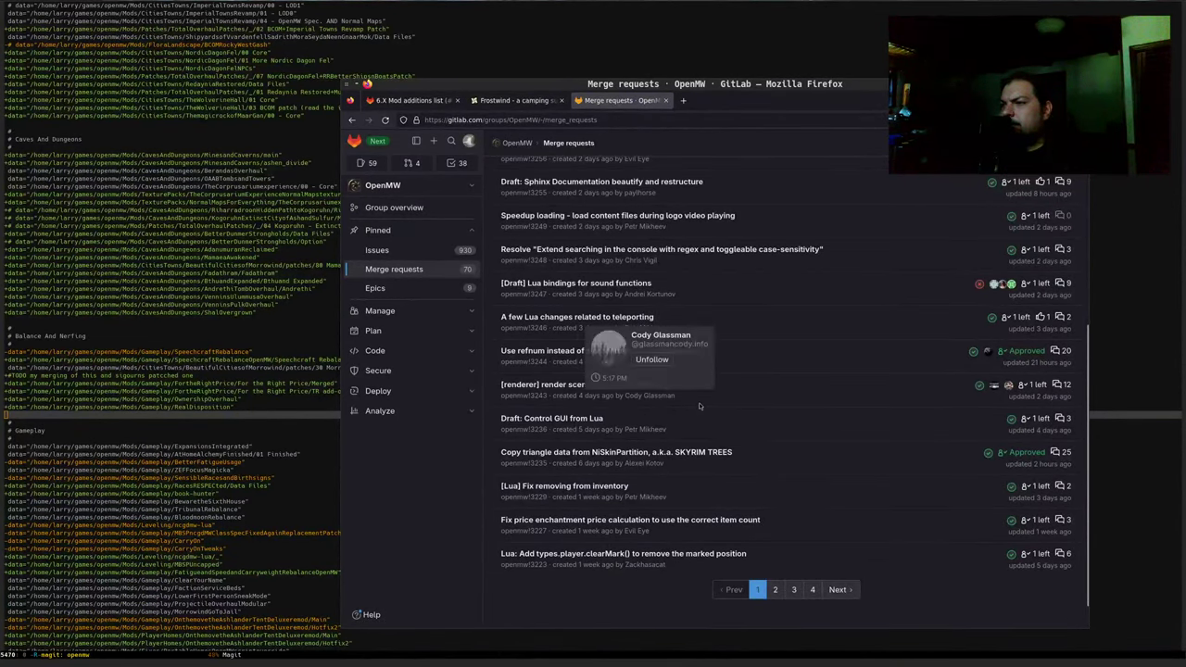
scroll(785, 460, "down", 1)
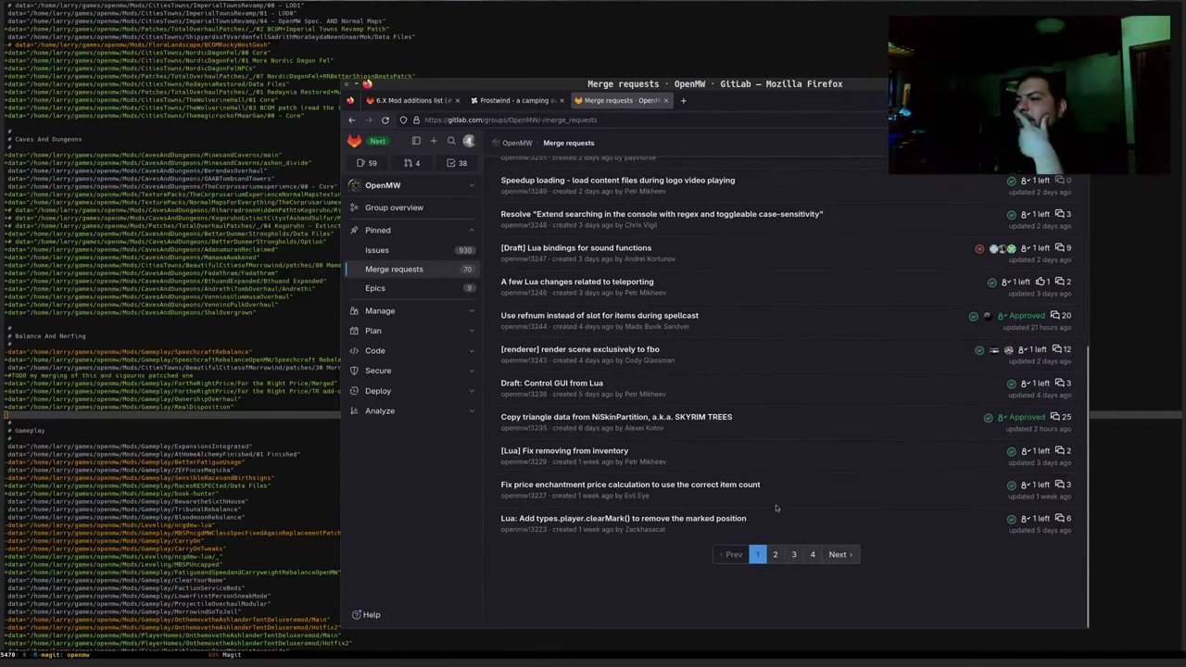
left_click(782, 550)
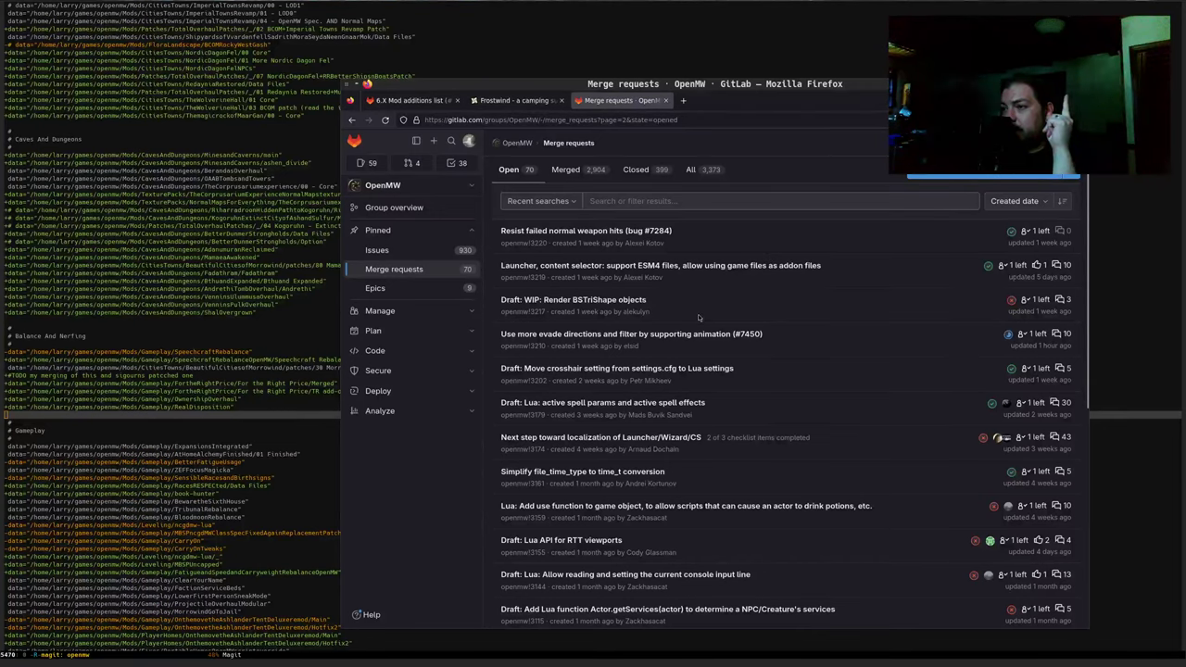
scroll(705, 317, "down", 2)
scroll(612, 390, "down", 2)
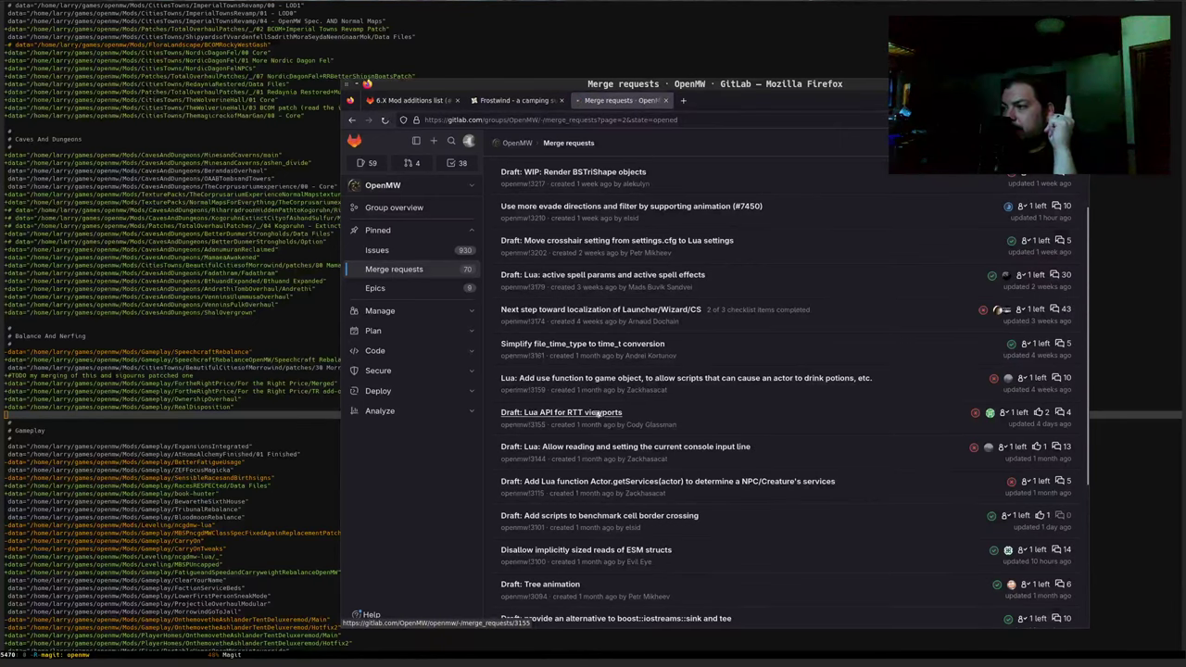
Open draft merge request !3155 'Lua API for RTT viewports' and read through its description and activity
left_click(595, 412)
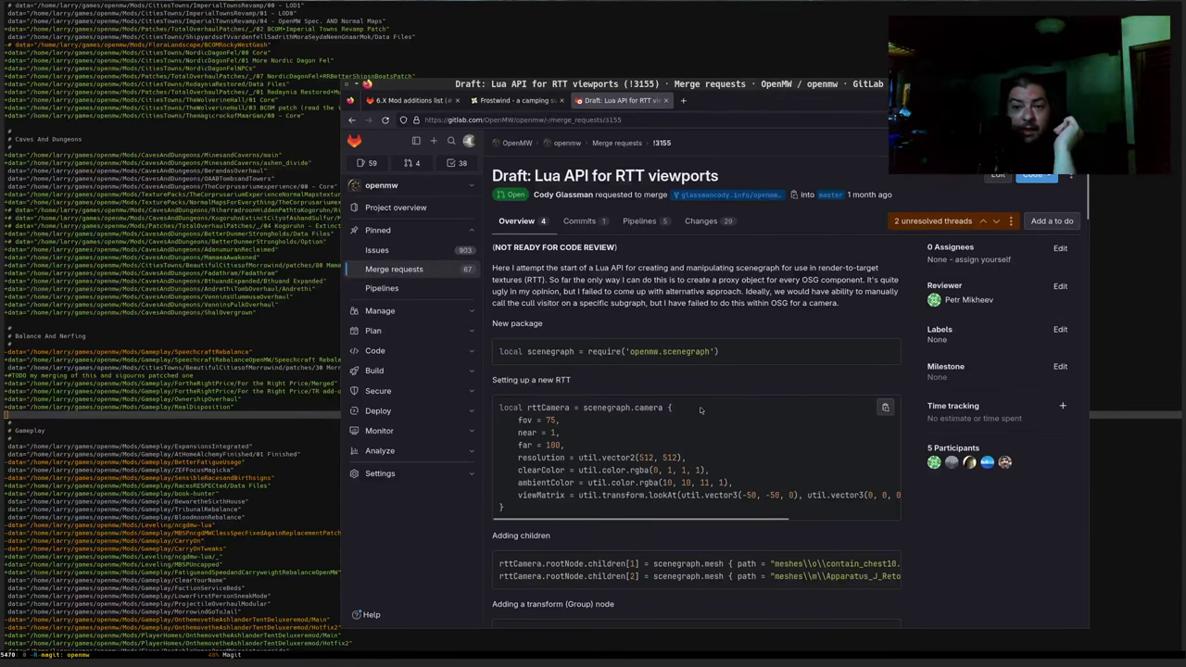
scroll(630, 383, "down", 5)
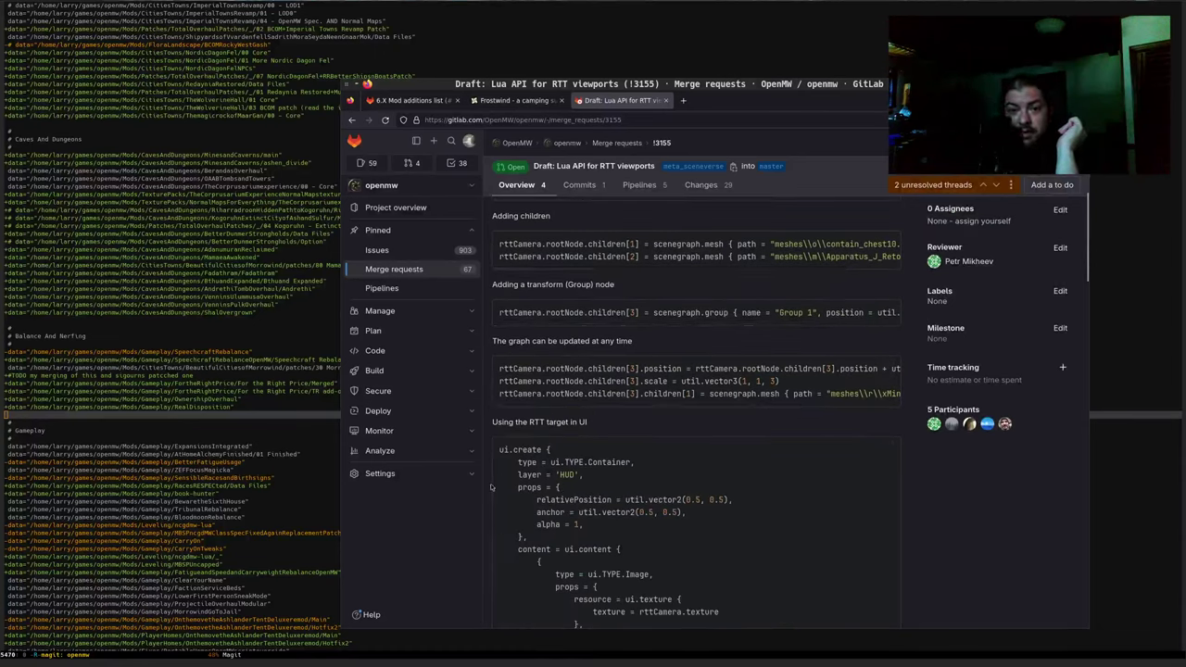
scroll(491, 486, "down", 5)
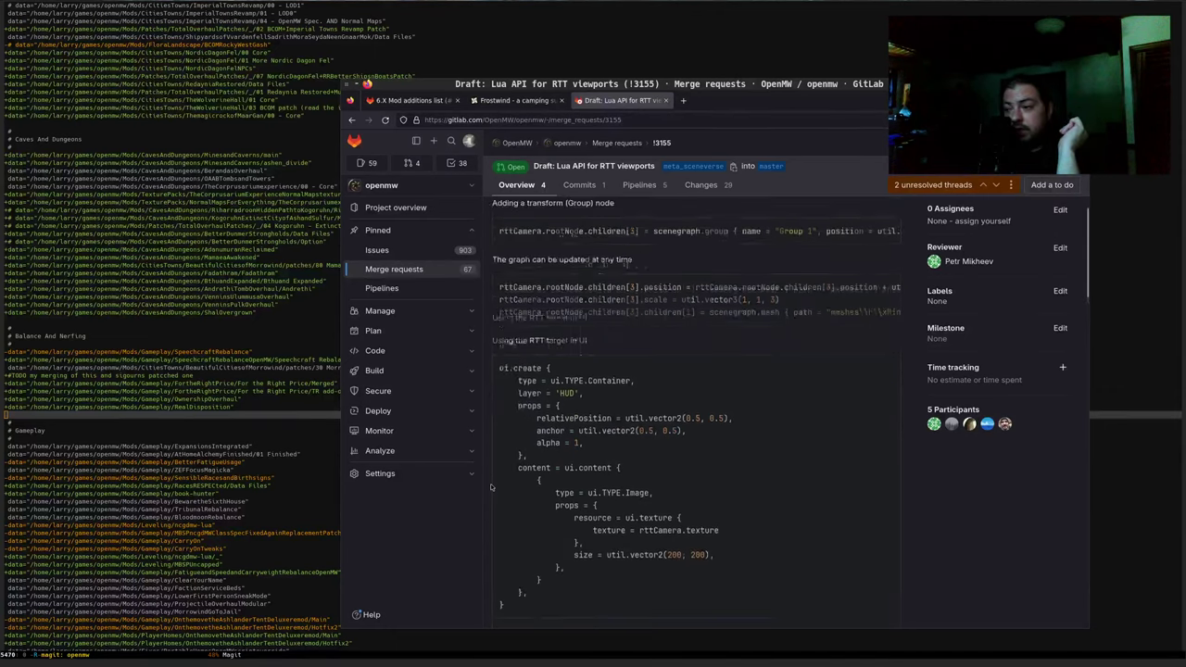
scroll(492, 486, "down", 2)
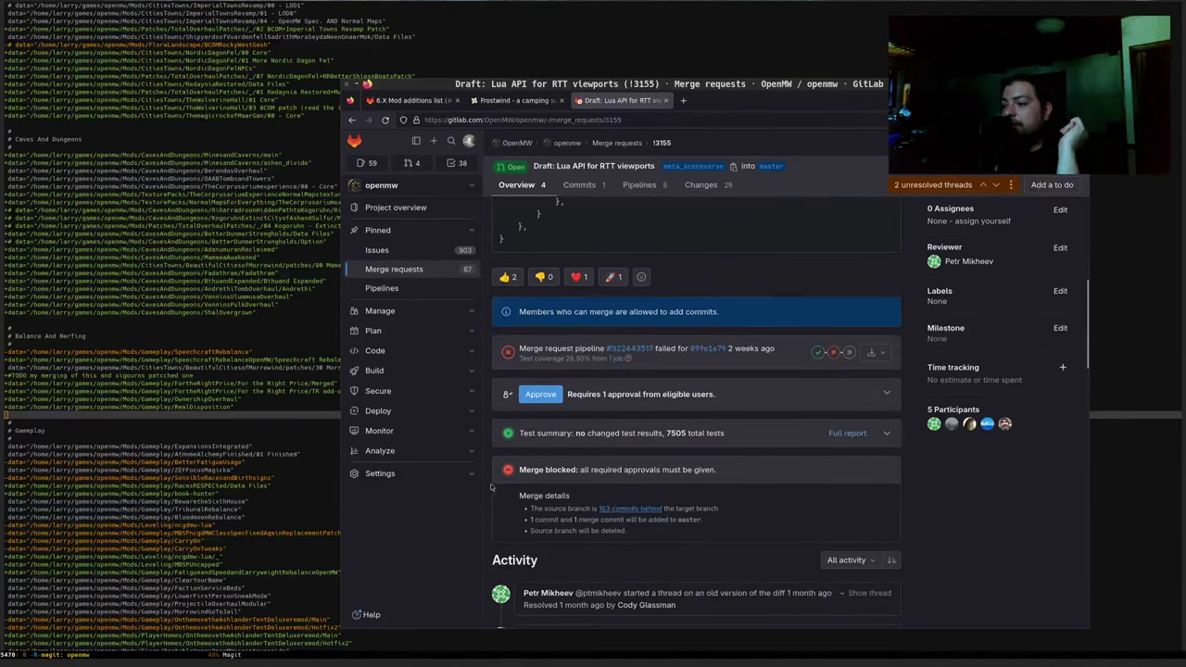
scroll(491, 487, "down", 4)
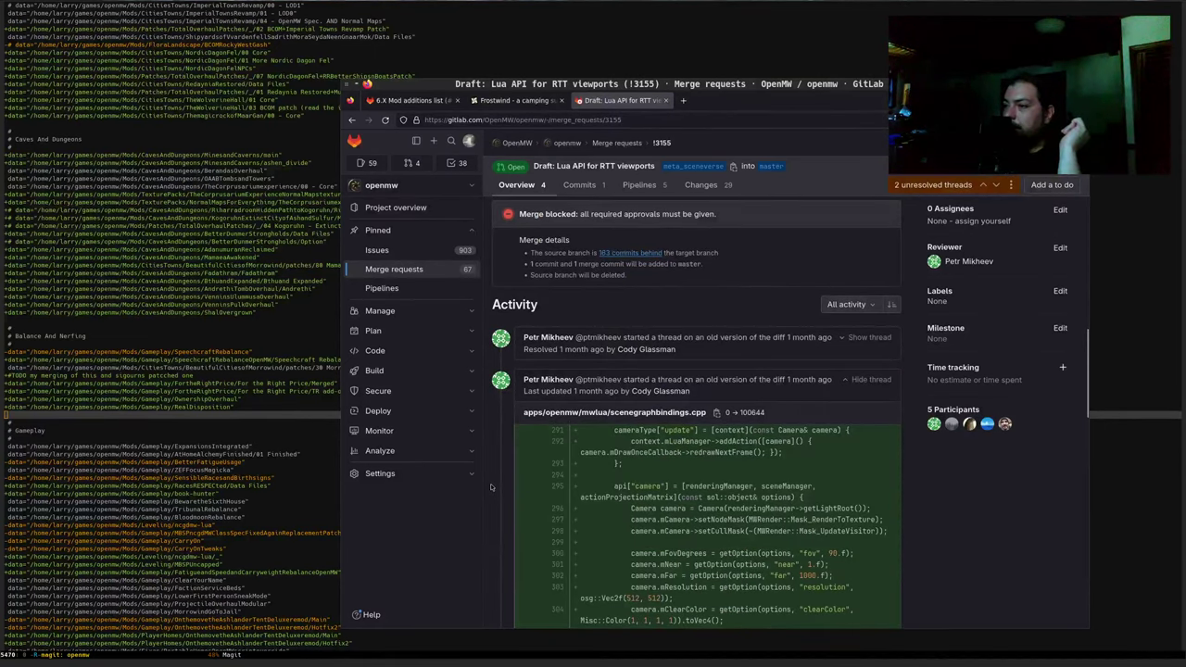
scroll(491, 487, "up", 10)
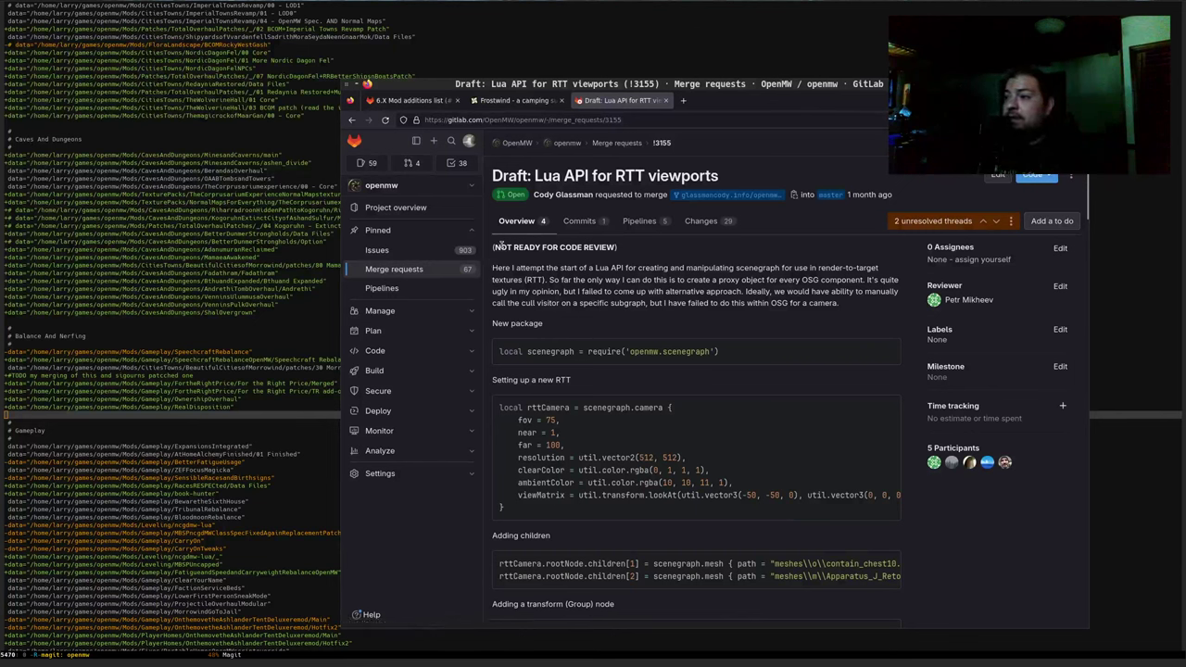
left_click_drag(494, 247, 617, 247)
left_click(604, 274)
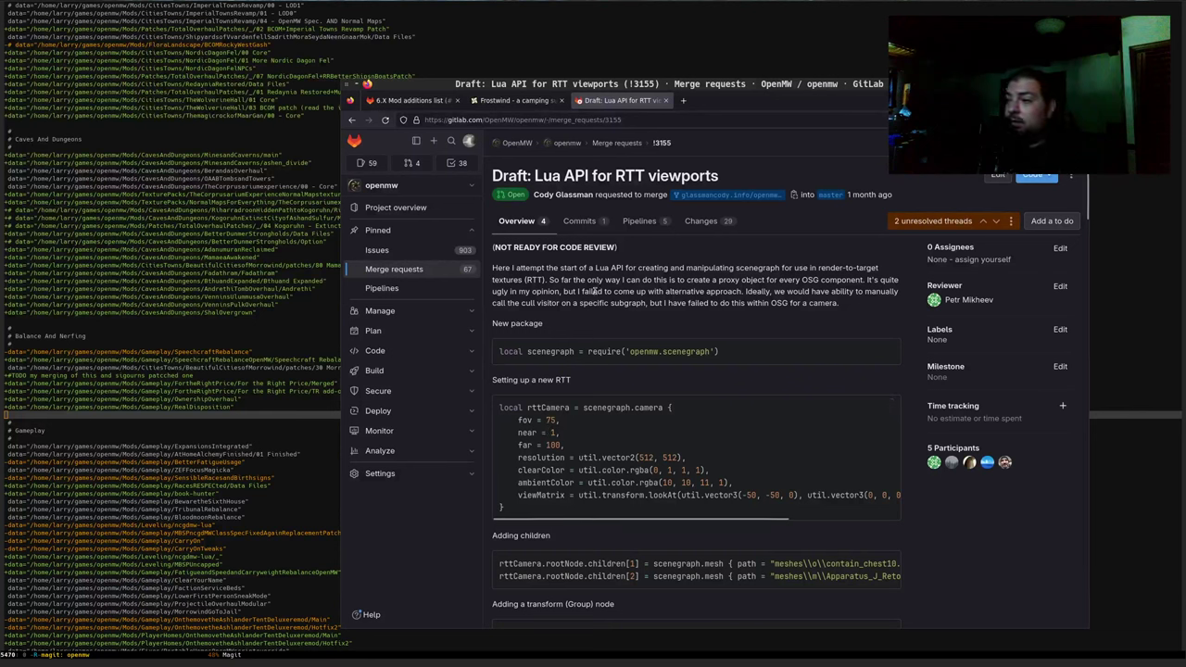
left_click_drag(612, 291, 669, 292)
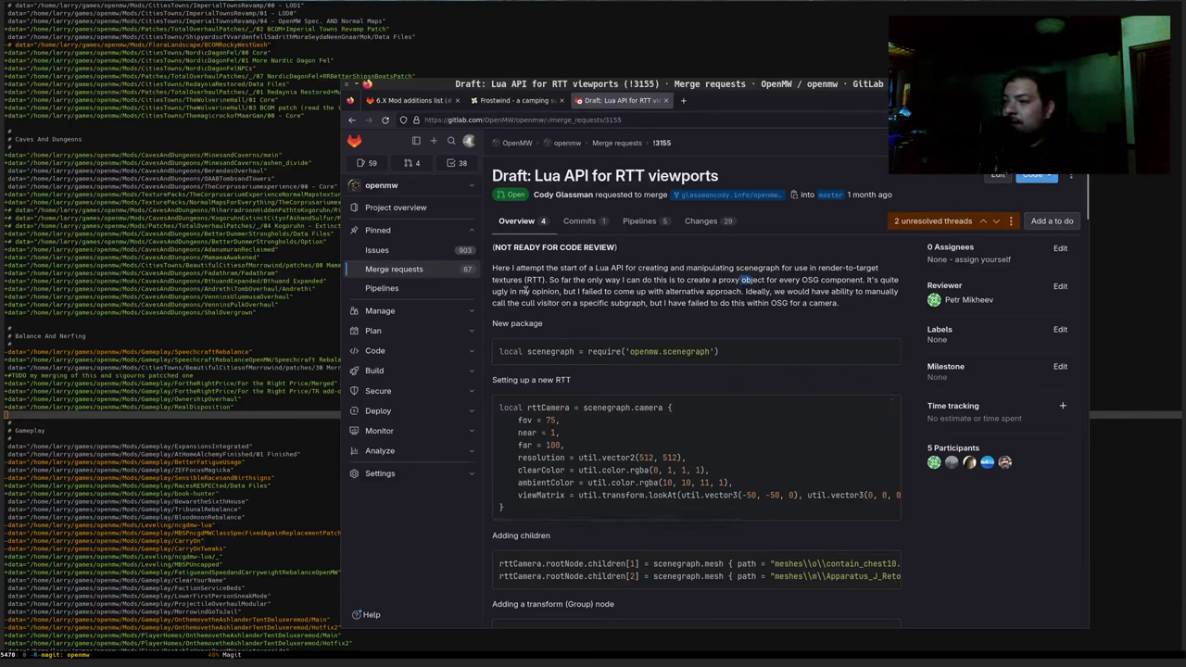
left_click_drag(530, 291, 711, 303)
scroll(579, 331, "down", 1)
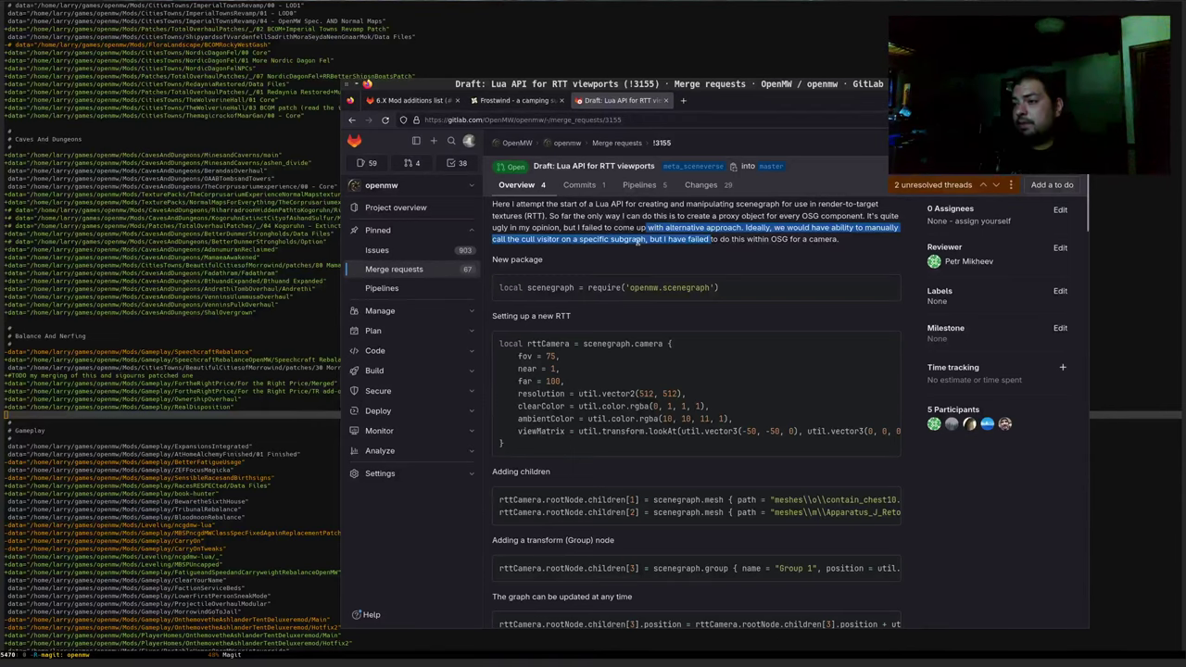
scroll(609, 234, "up", 1)
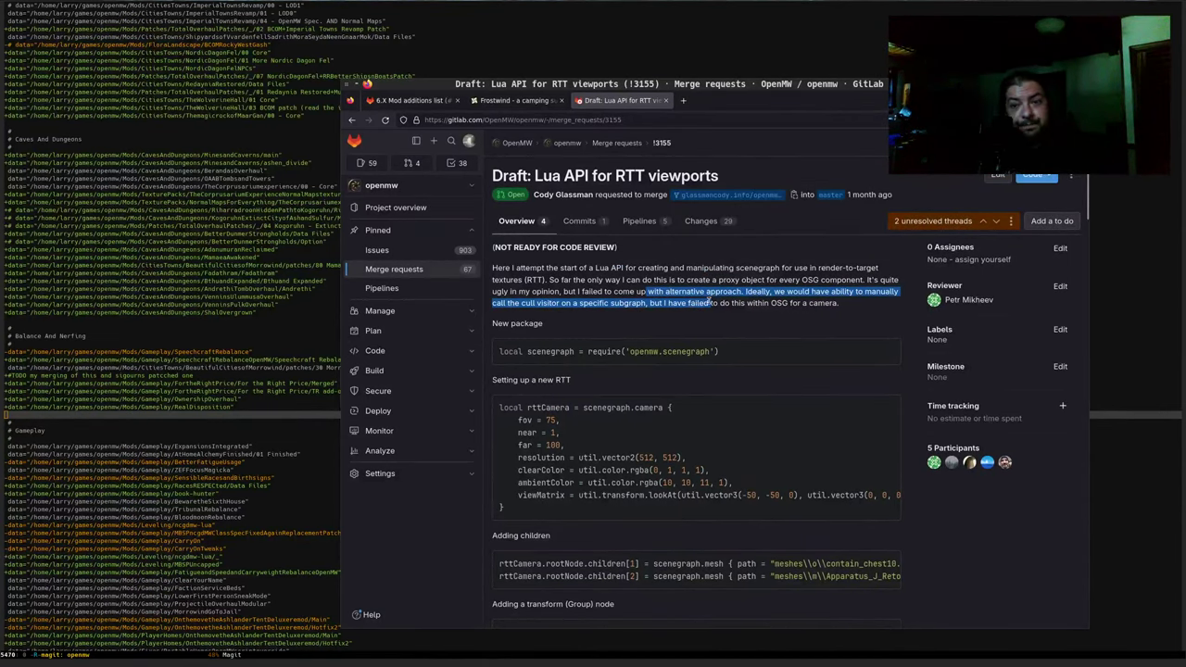
left_click(595, 301)
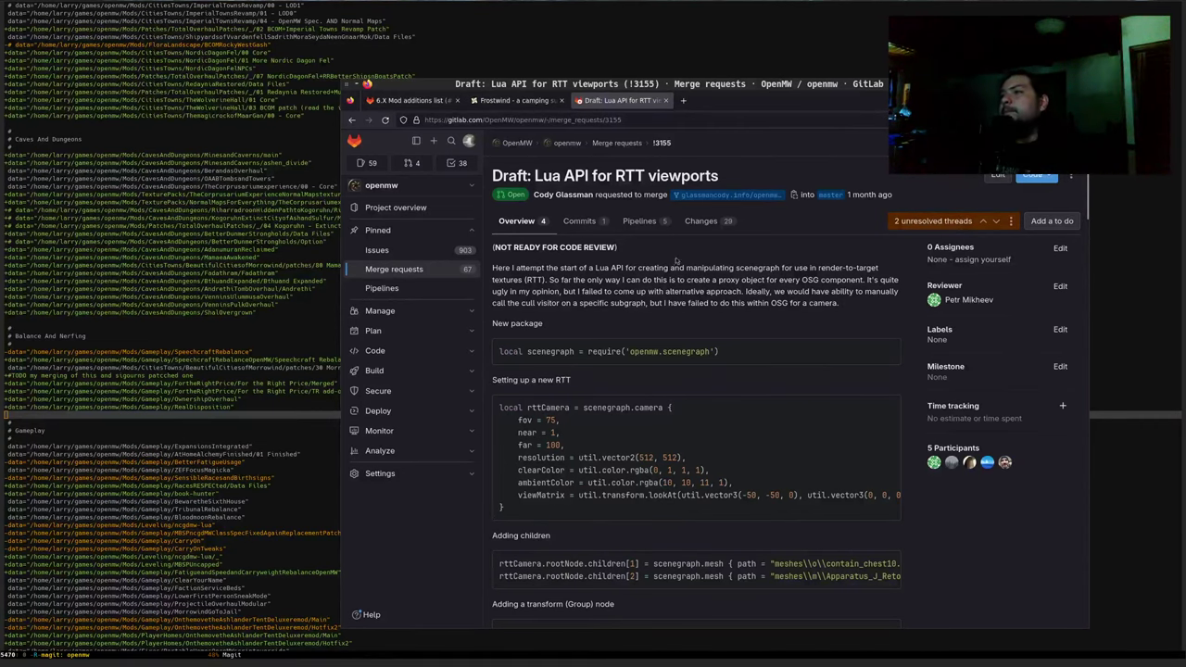
Switch to the Frostwind tab and scroll its description down to the achievements and back up
left_click(514, 100)
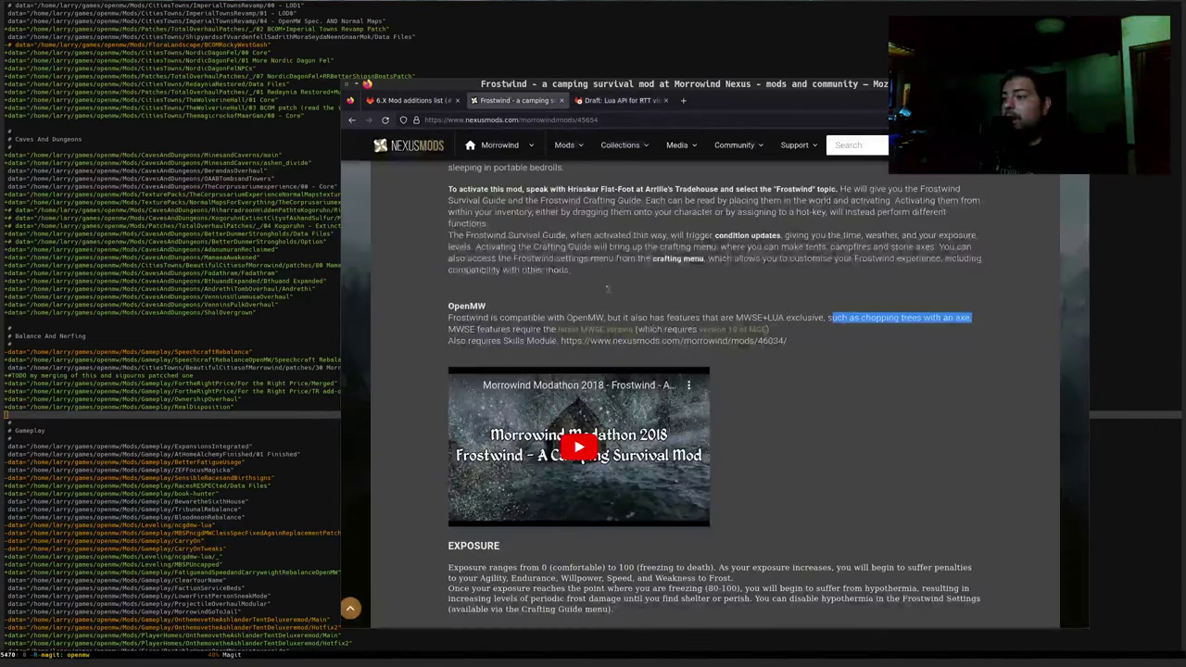
scroll(814, 429, "up", 2)
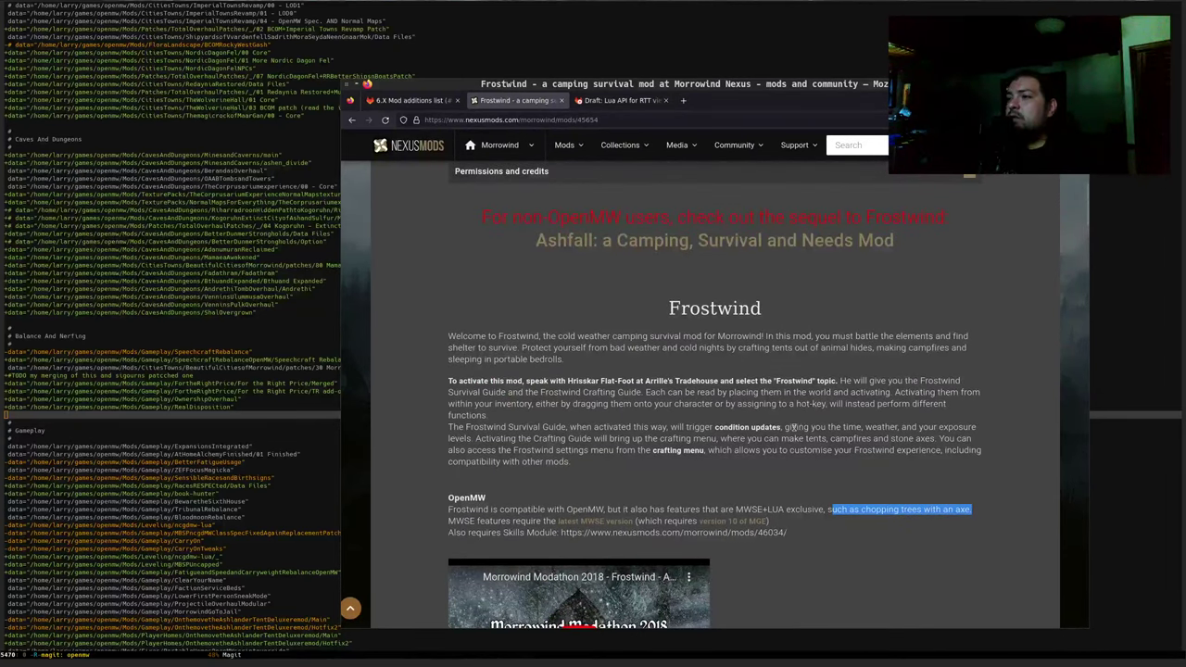
scroll(794, 428, "down", 3)
scroll(766, 419, "down", 3)
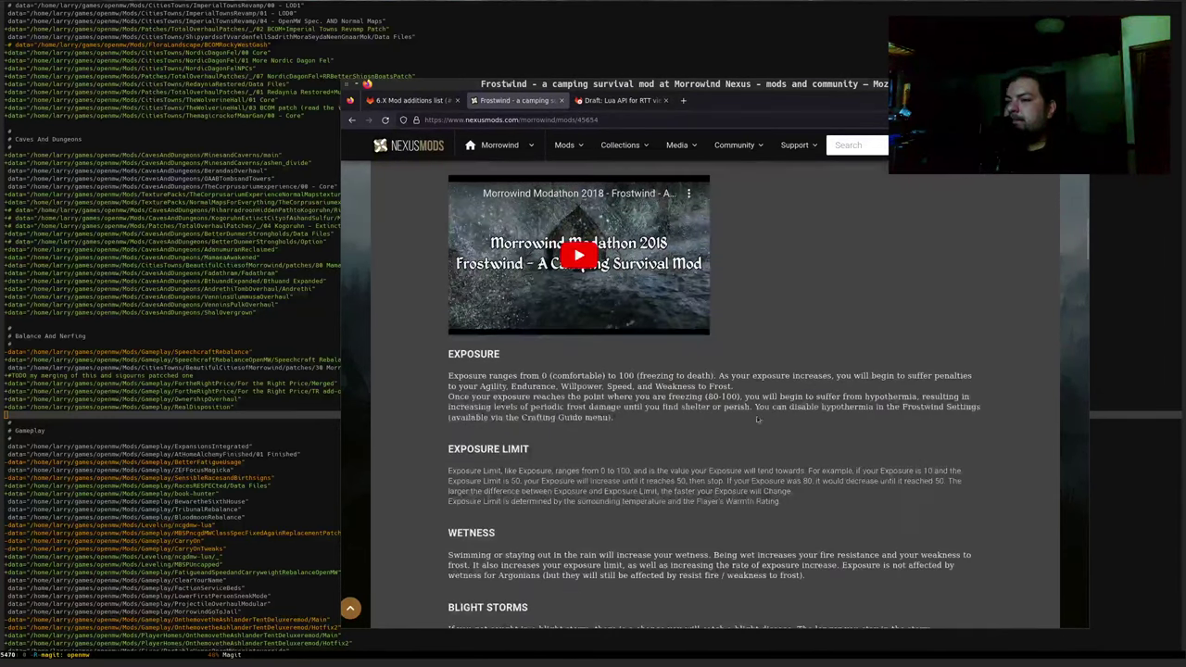
scroll(756, 419, "down", 2)
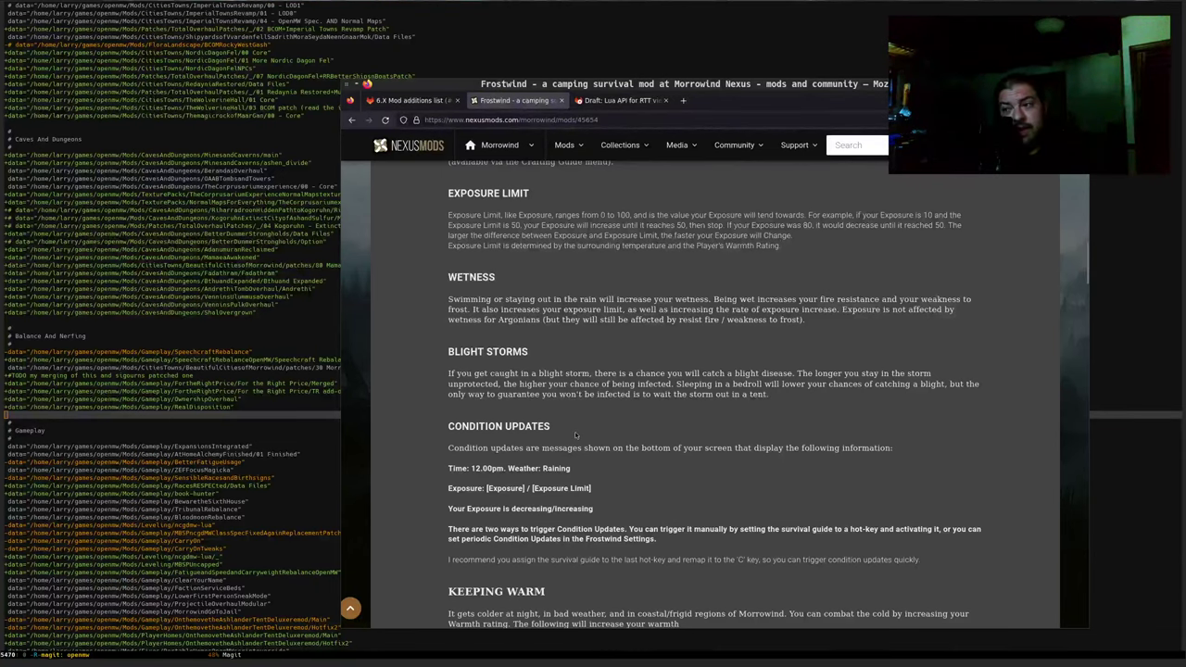
scroll(528, 352, "down", 5)
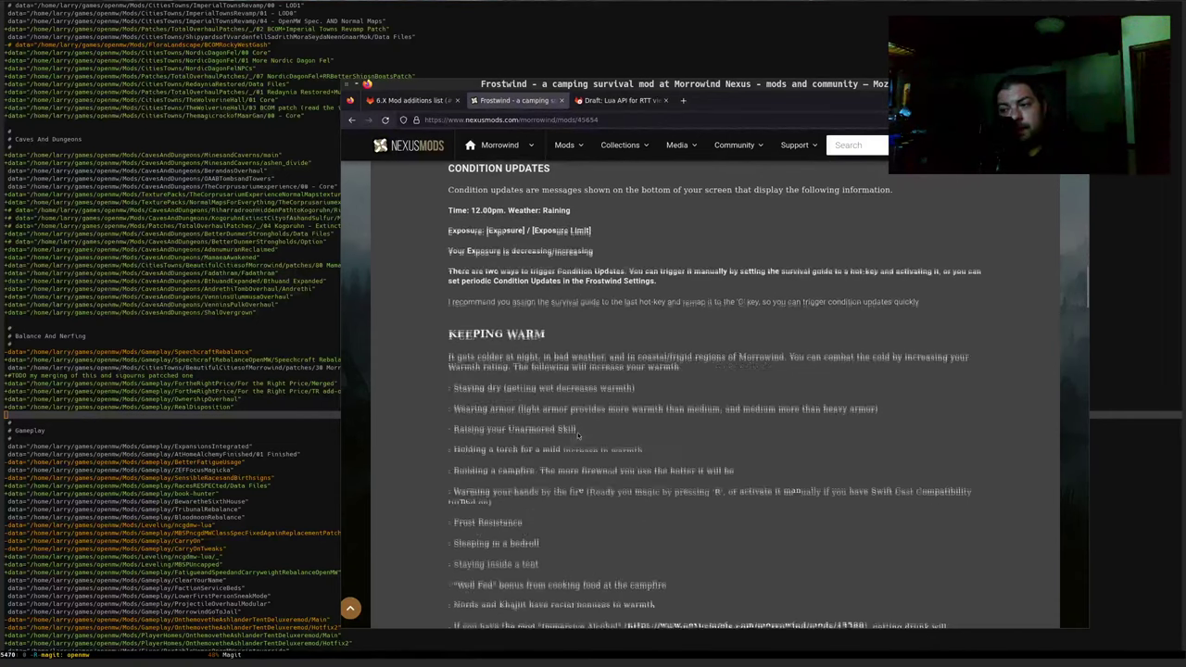
scroll(577, 432, "down", 9)
scroll(577, 432, "down", 8)
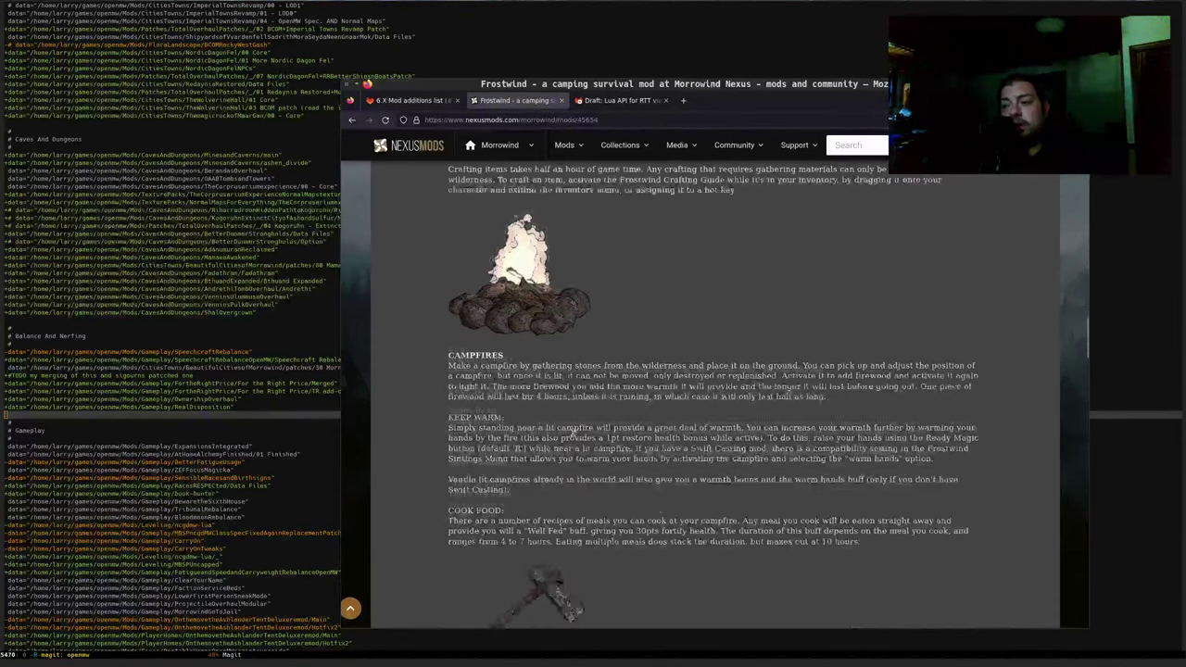
scroll(565, 429, "down", 15)
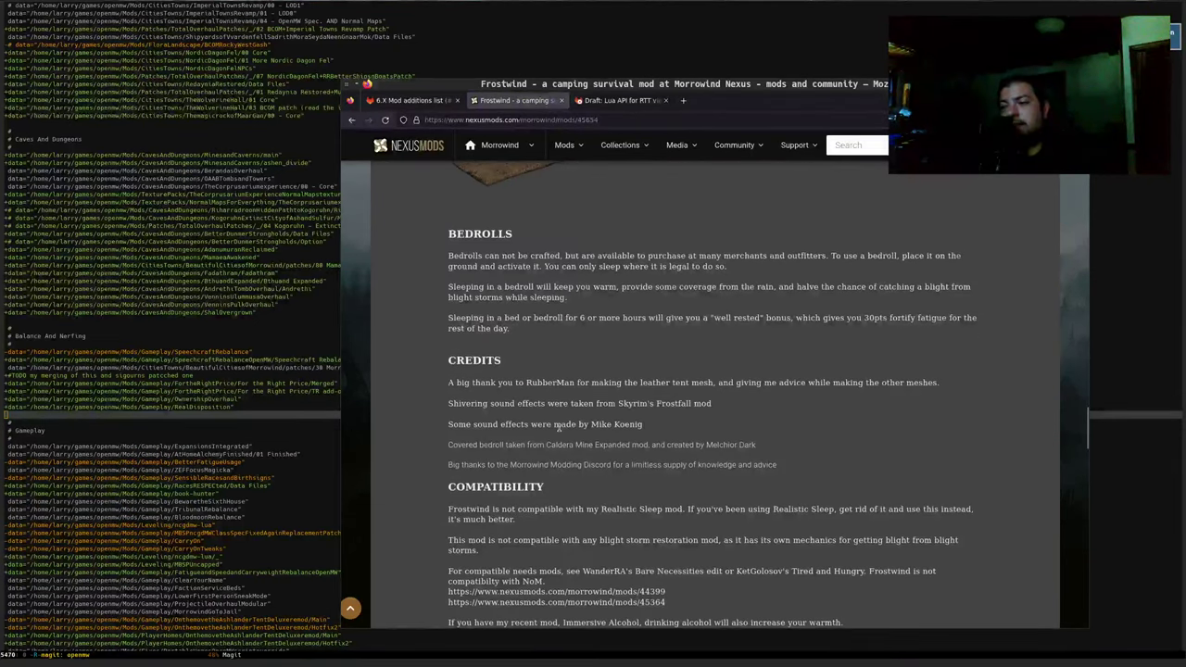
scroll(559, 429, "down", 3)
scroll(556, 429, "down", 6)
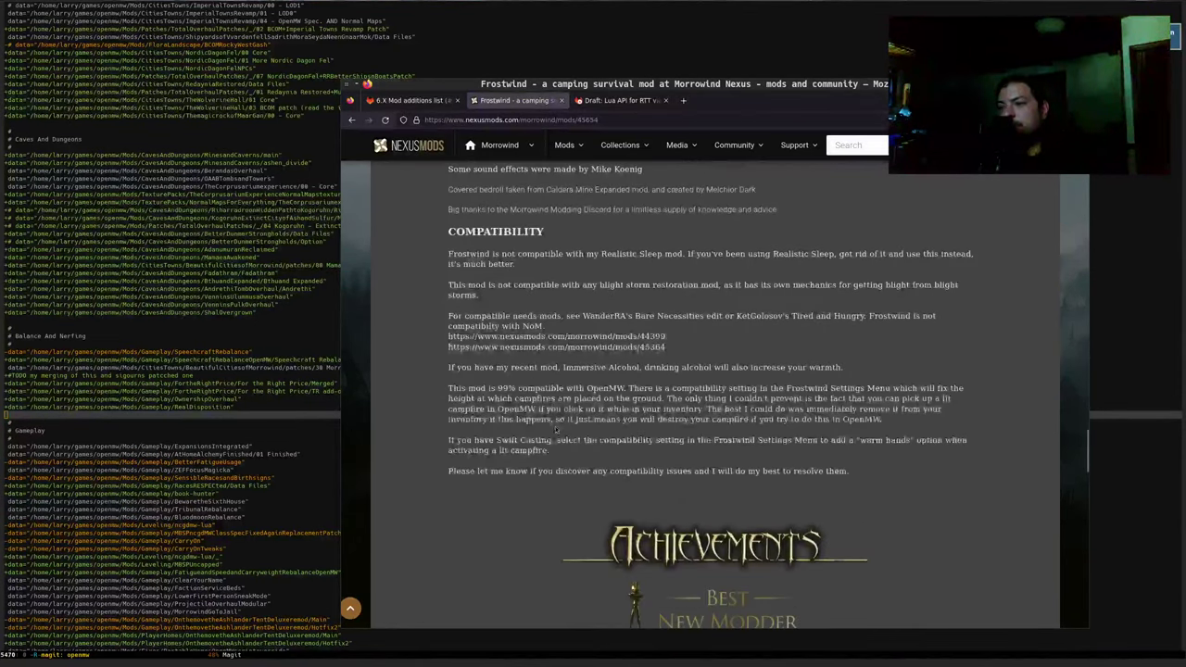
scroll(544, 426, "down", 3)
scroll(545, 428, "down", 9)
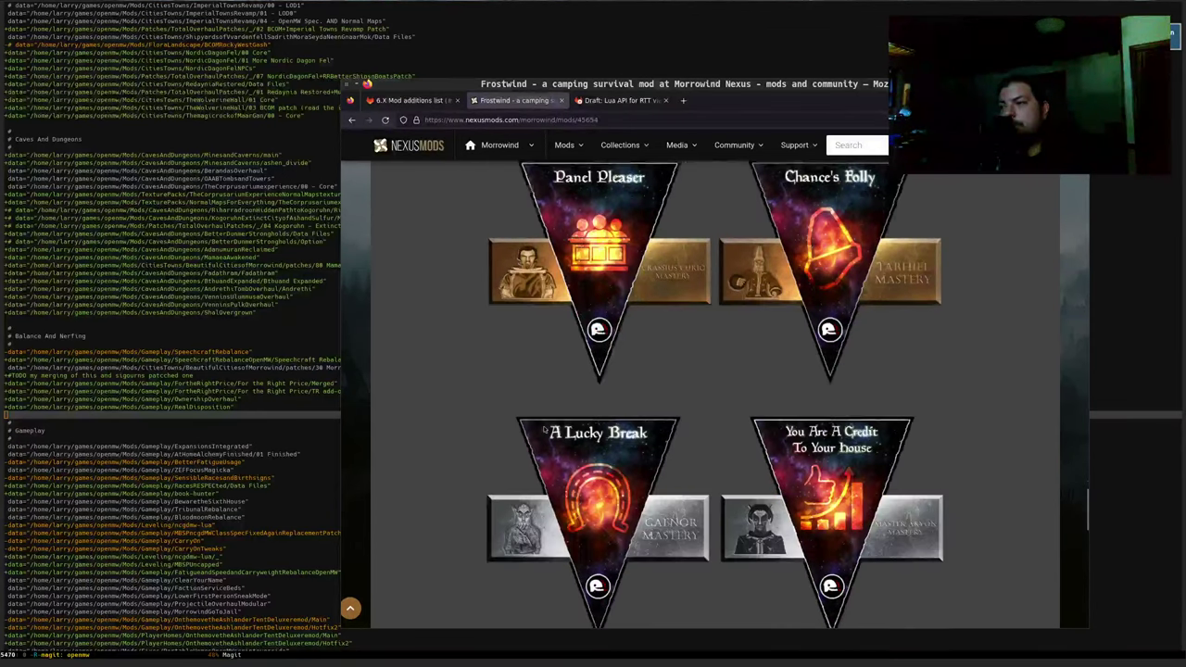
scroll(437, 444, "up", 8)
scroll(438, 444, "up", 7)
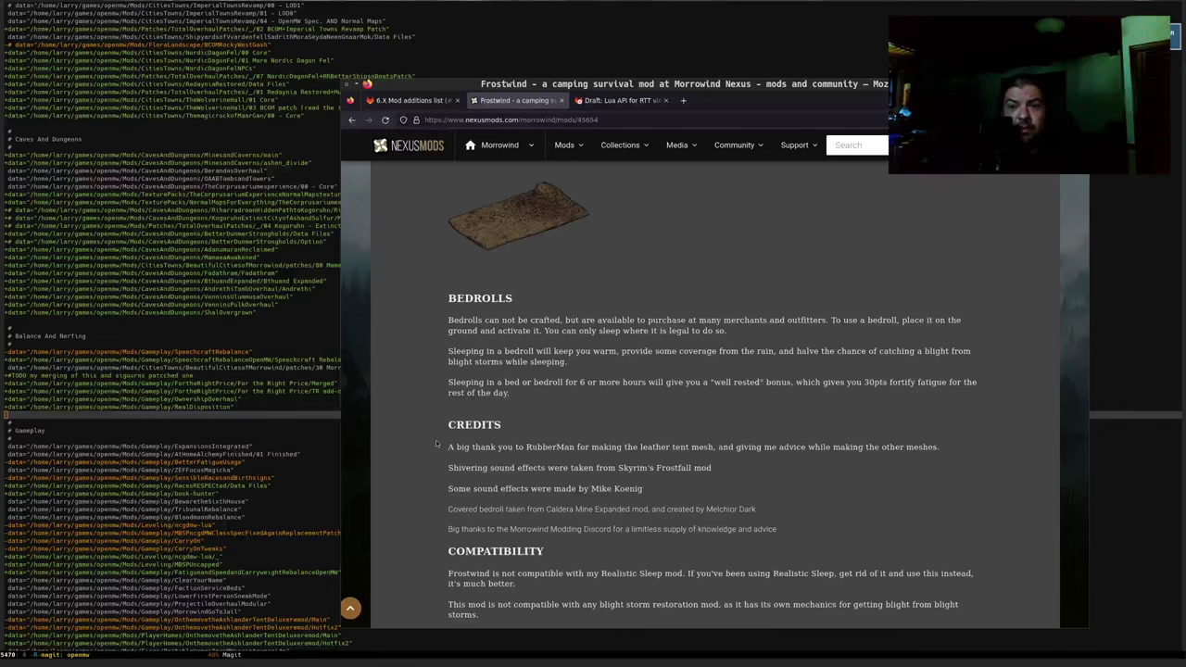
scroll(437, 444, "up", 3)
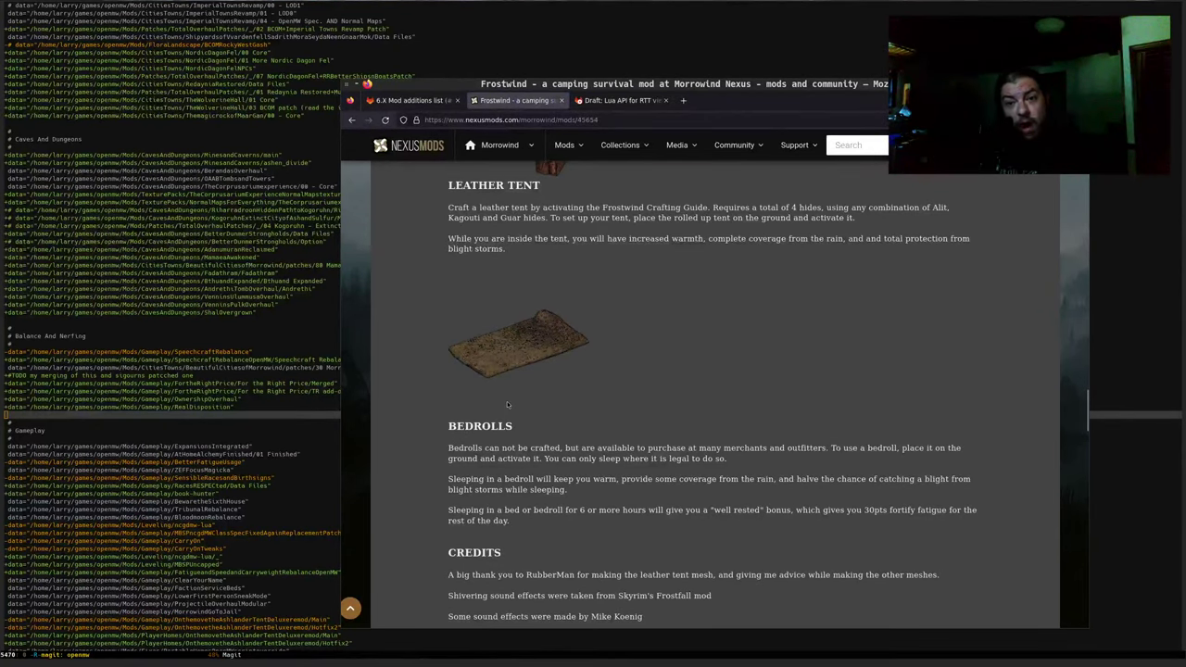
scroll(507, 401, "up", 5)
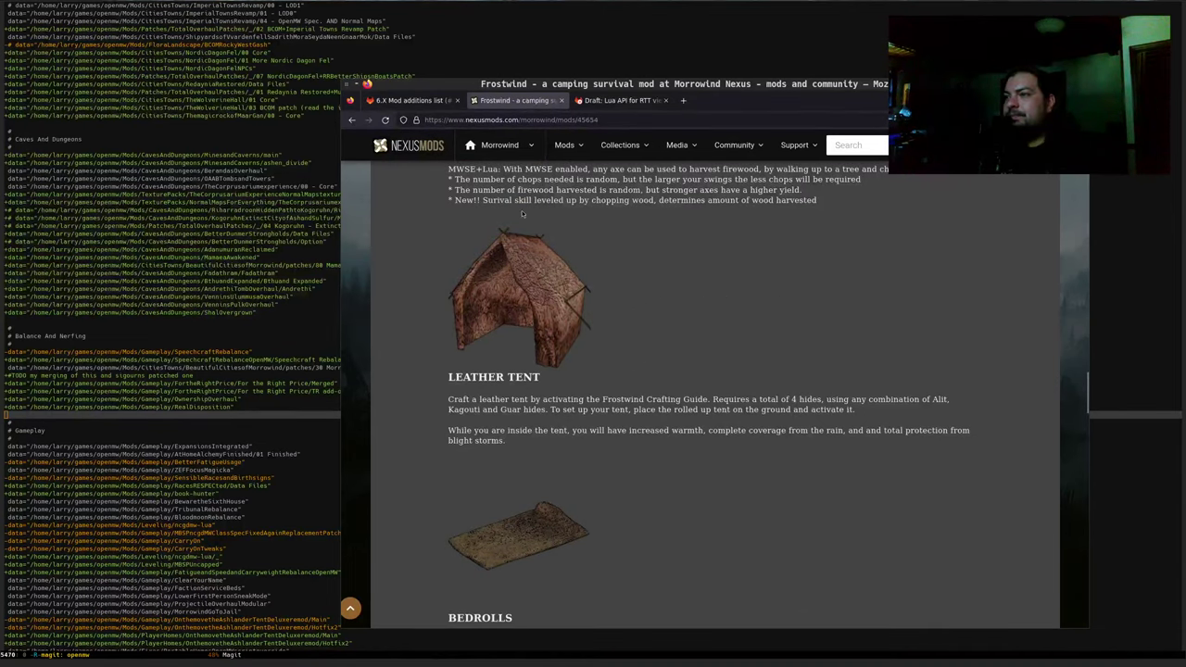
scroll(522, 214, "up", 5)
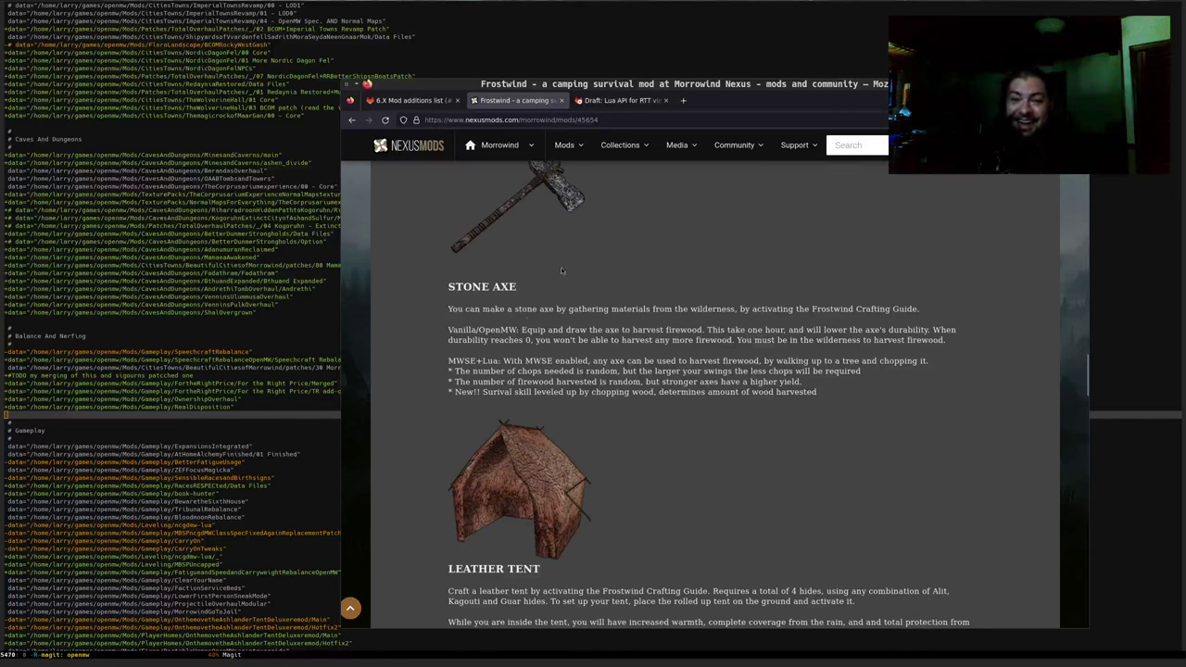
scroll(569, 444, "up", 3)
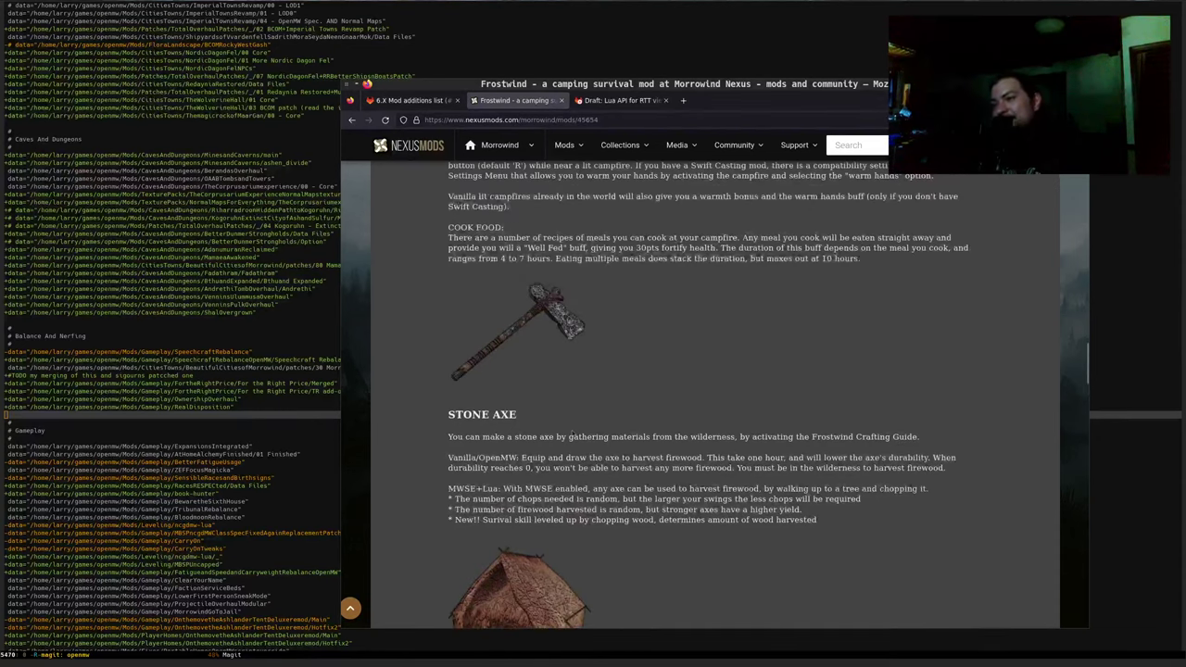
scroll(569, 433, "up", 3)
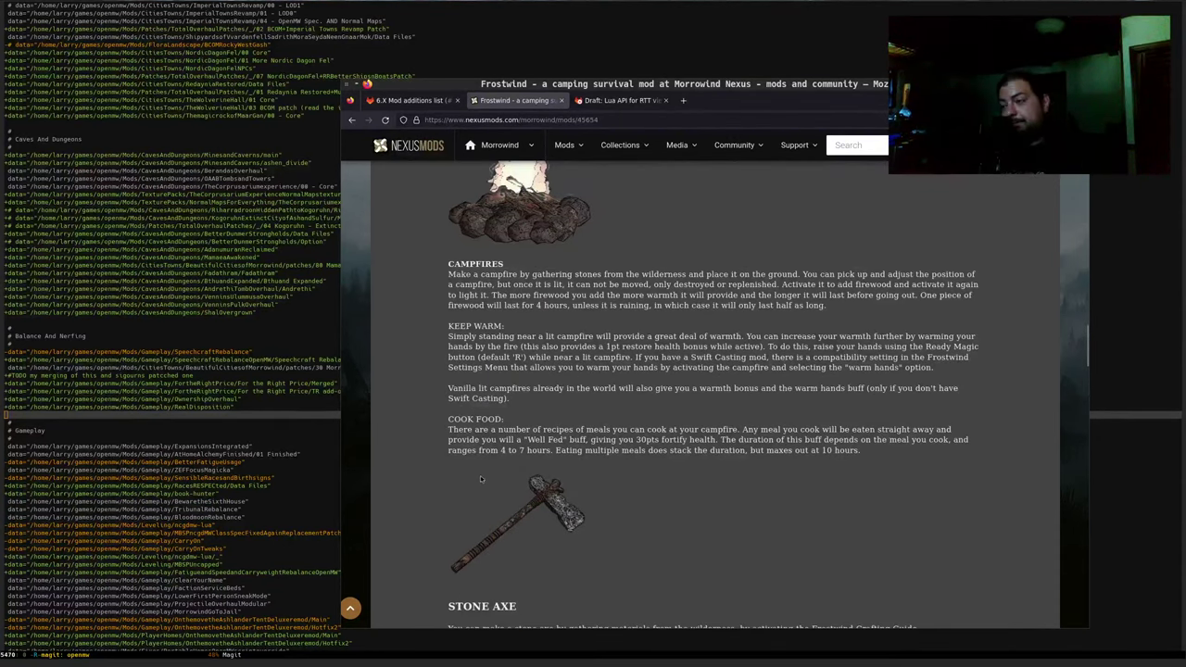
scroll(480, 475, "up", 6)
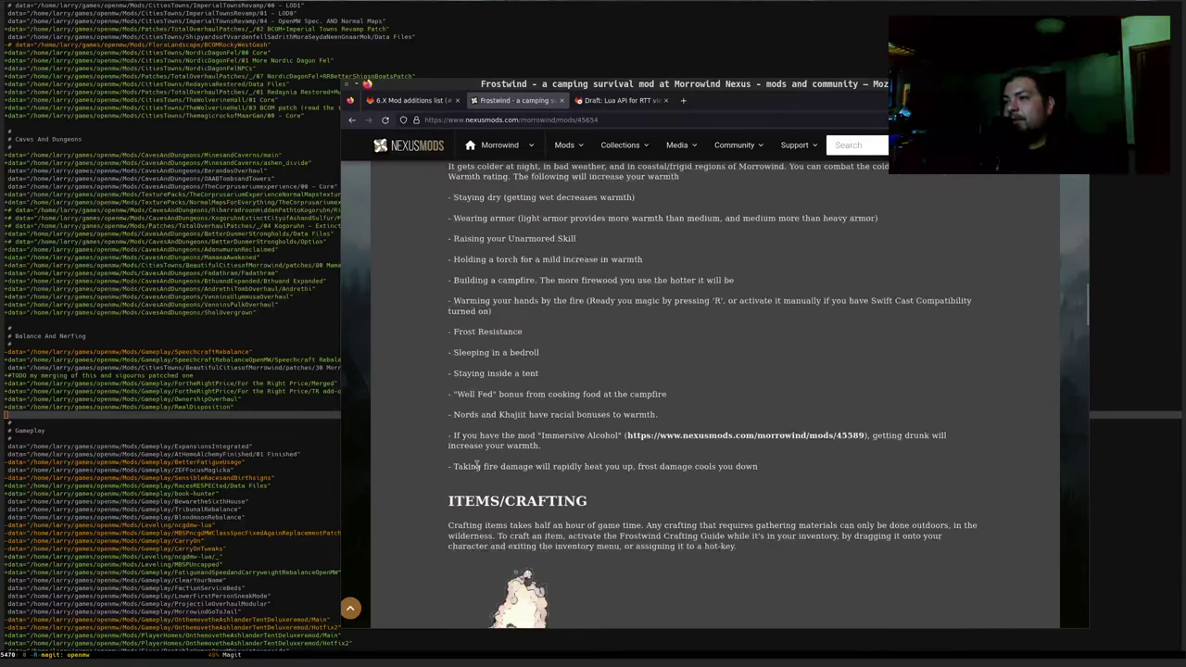
scroll(479, 466, "up", 1)
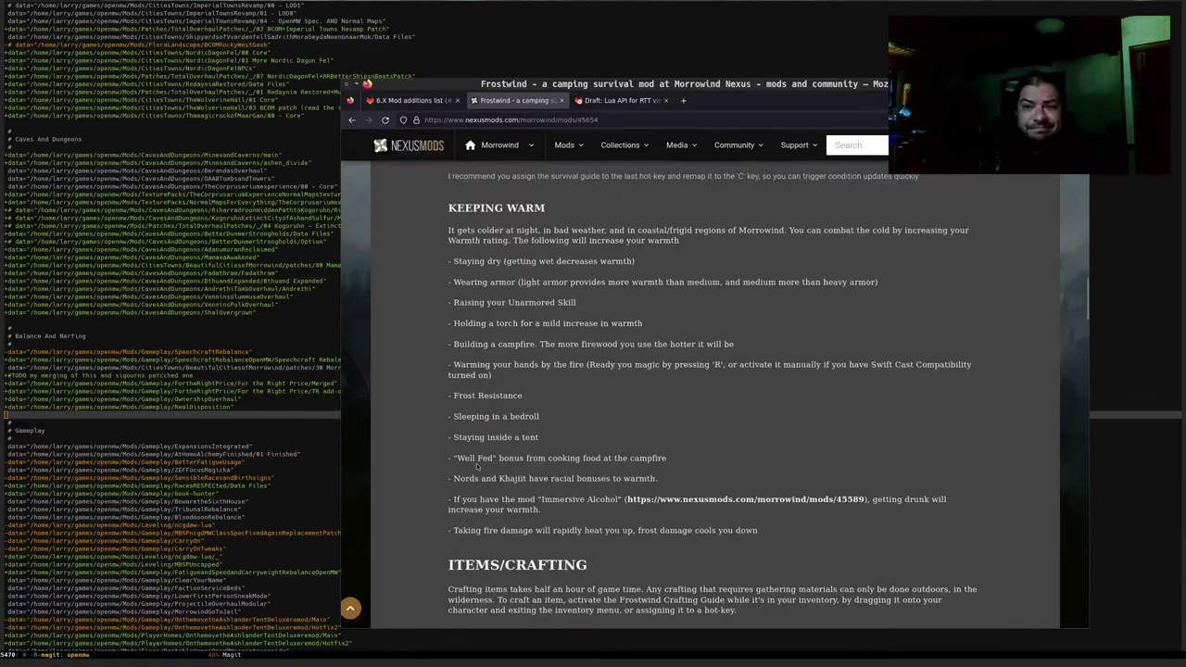
scroll(537, 348, "up", 3)
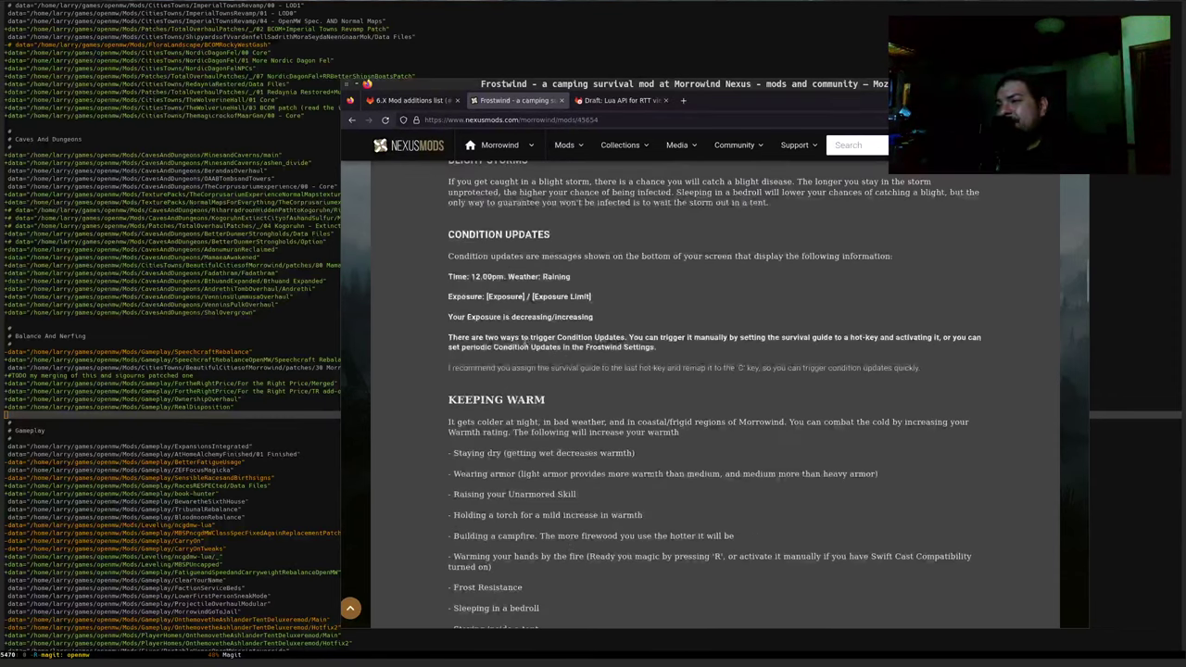
scroll(471, 319, "up", 1)
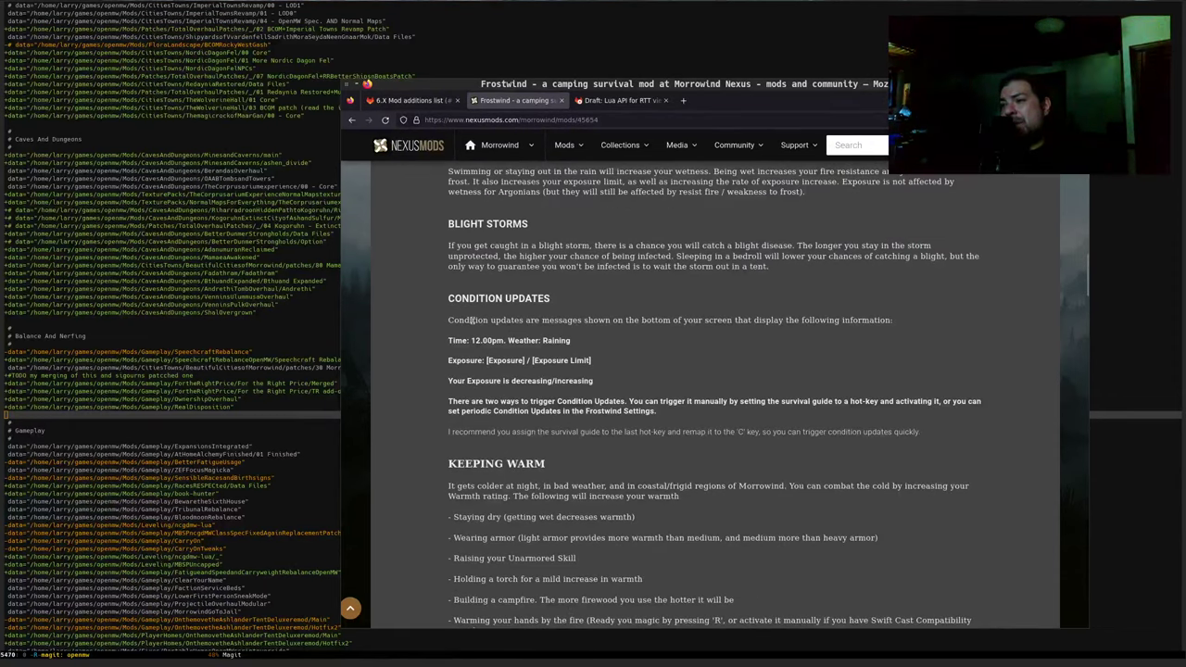
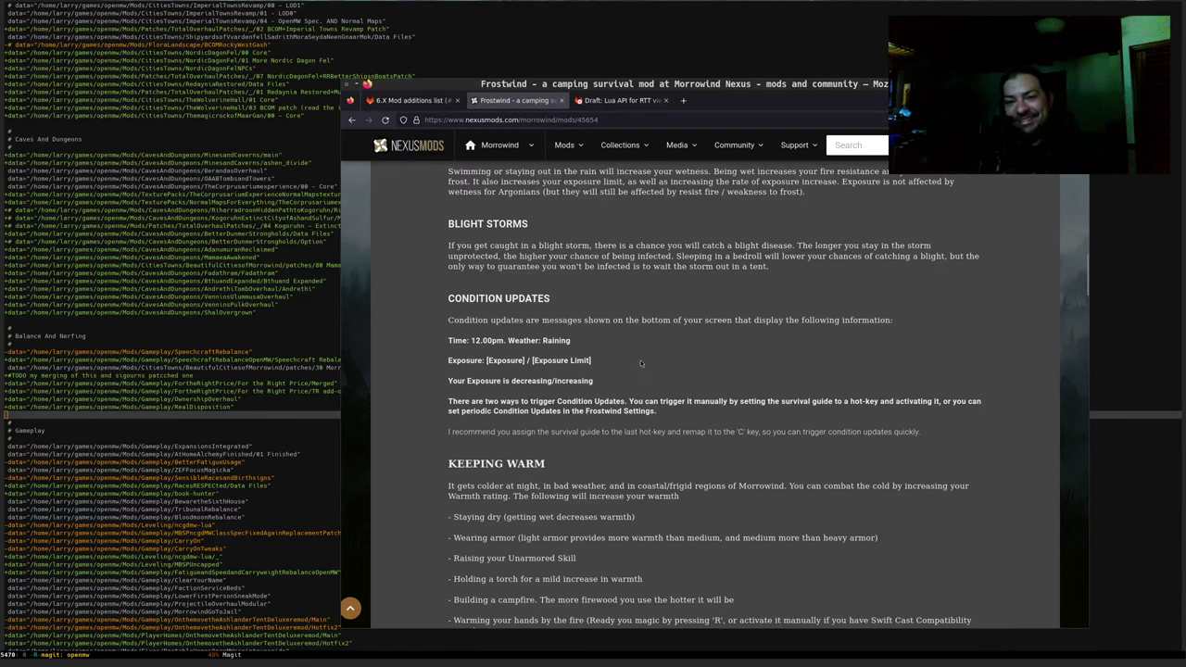
Highlight the exposure line and parts of the mod title, including 'A CAMPING SURVIVAL MOD'
triple_click(735, 374)
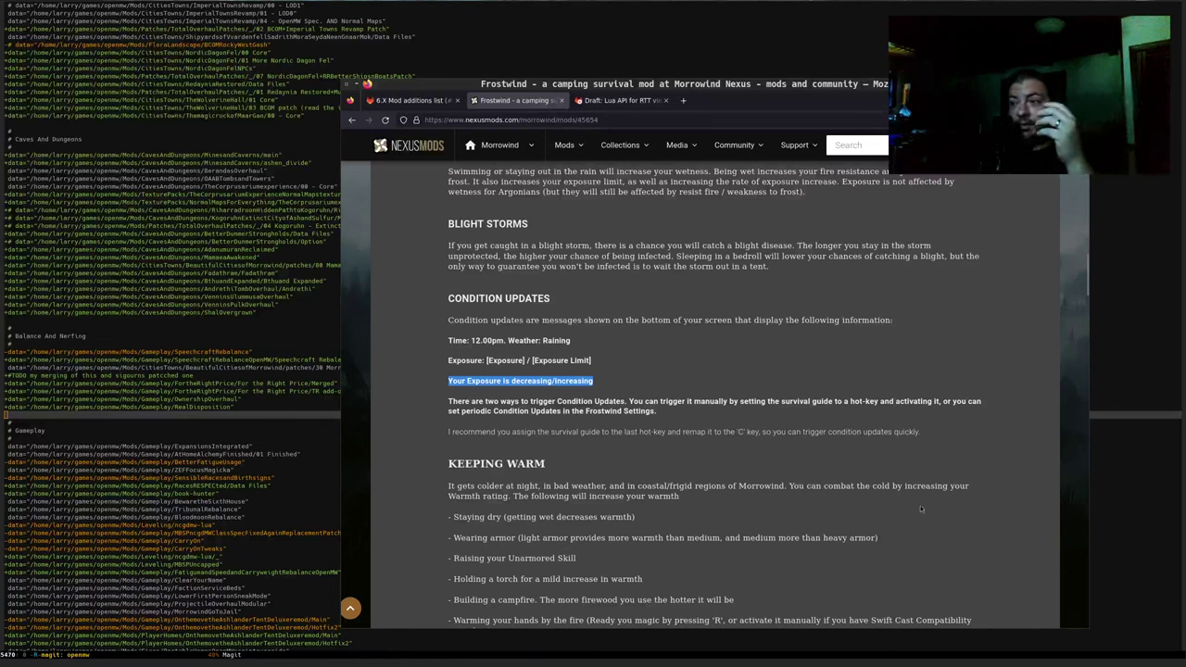
scroll(584, 375, "up", 15)
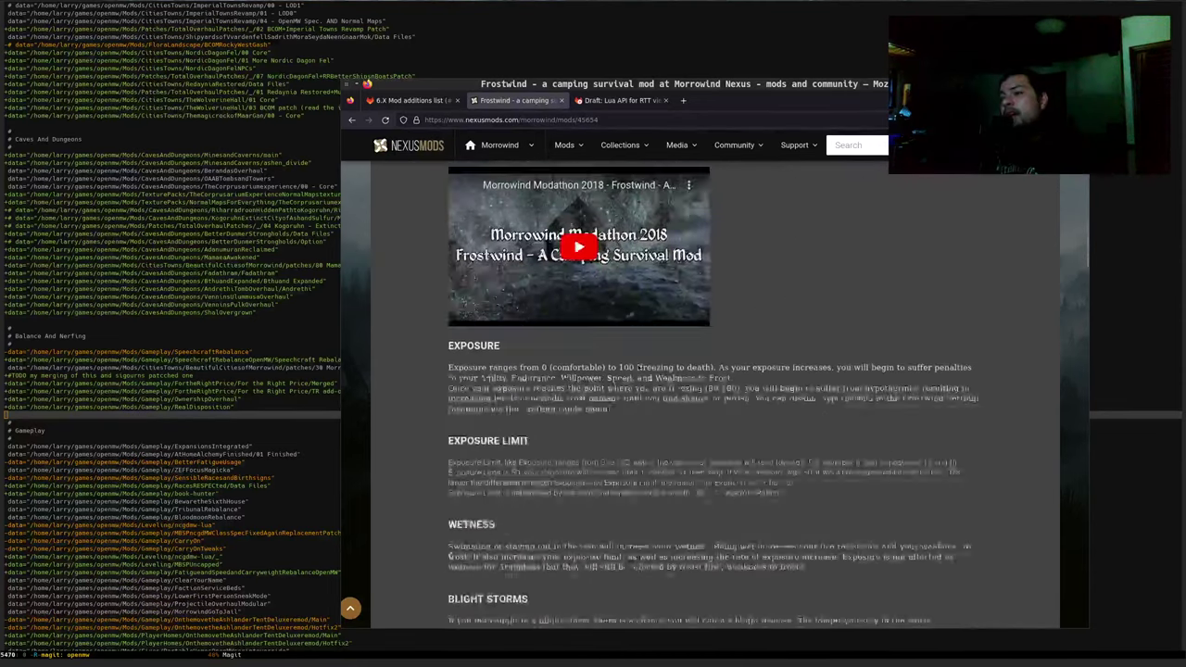
scroll(585, 375, "up", 8)
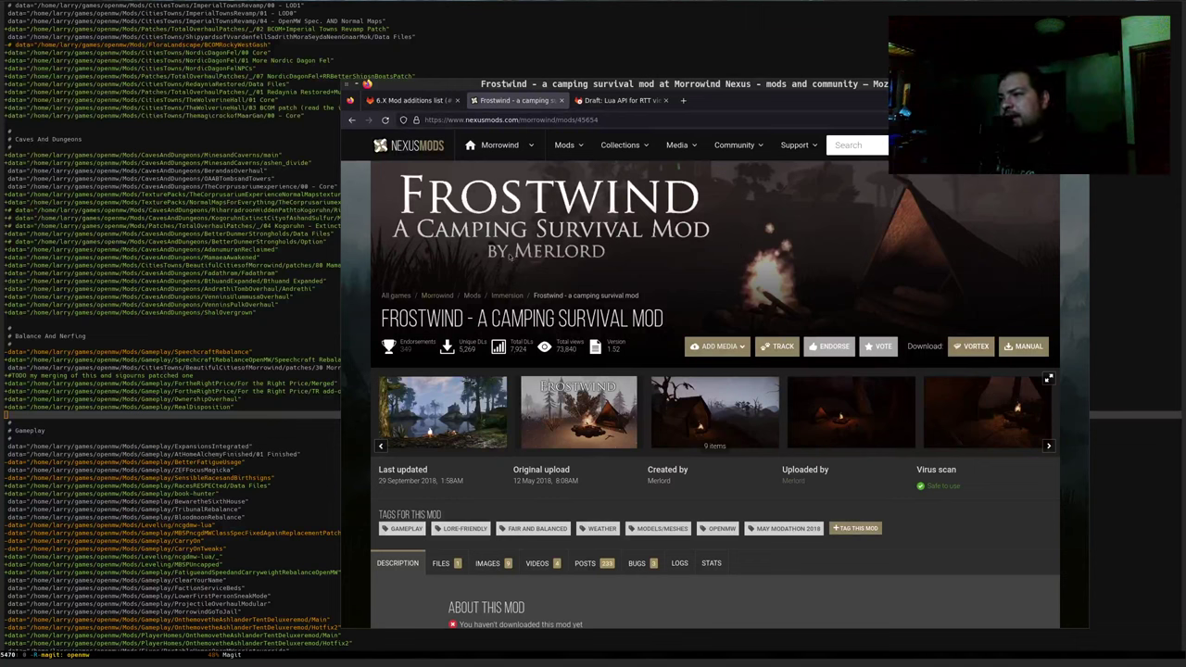
left_click_drag(384, 318, 580, 318)
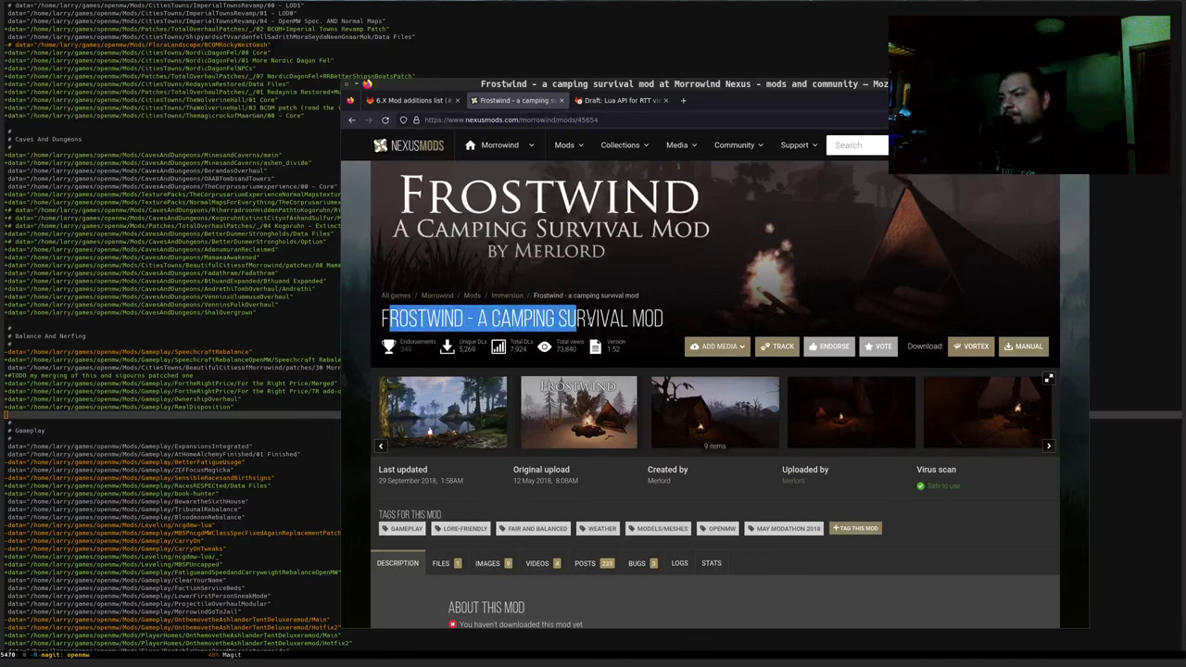
left_click(638, 318)
left_click_drag(656, 319, 461, 319)
left_click(445, 320)
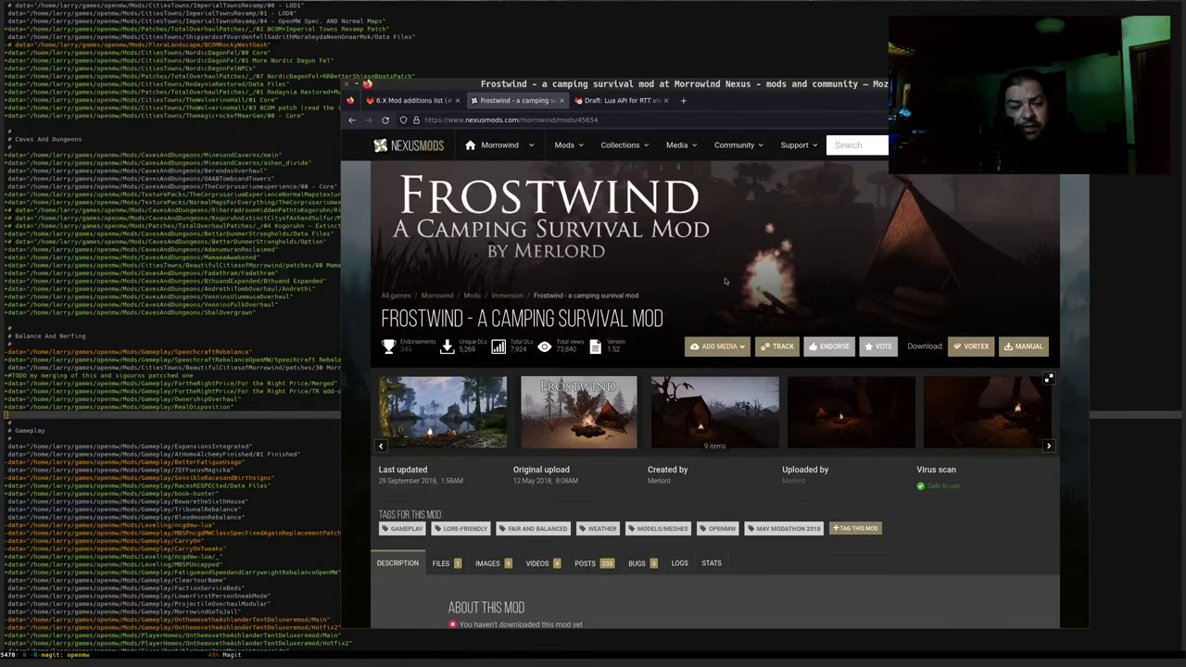
Select the mod author's name, scroll the description, then go to the 'Draft: Lua API for RTT viewports' merge request
scroll(627, 414, "down", 2)
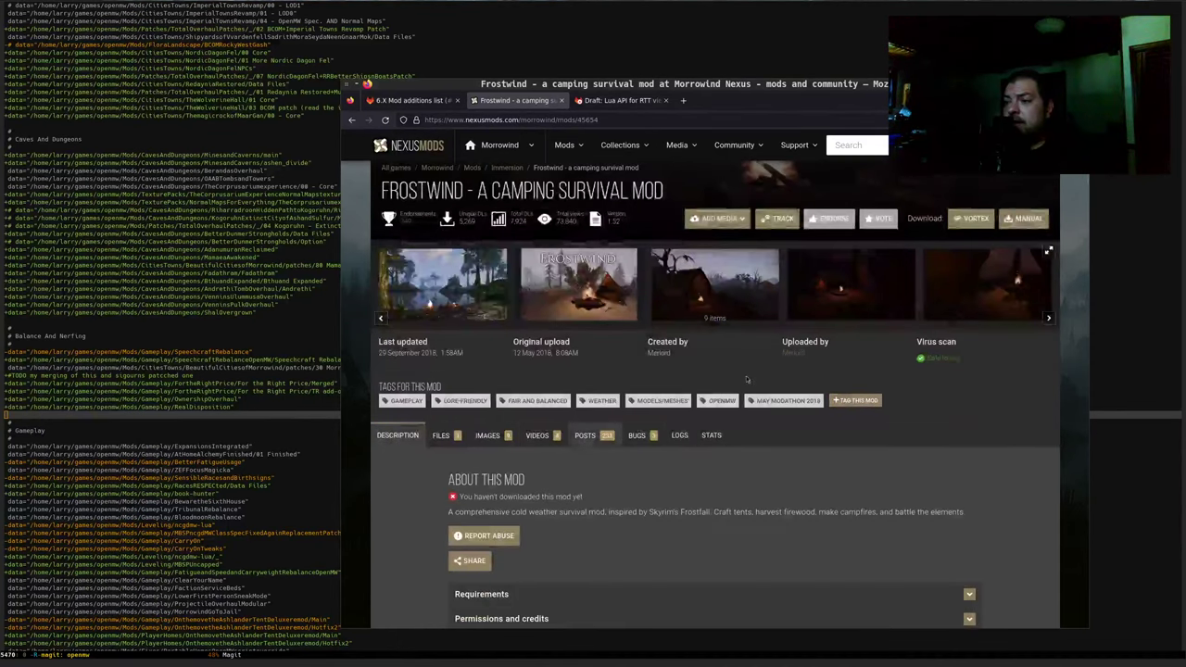
double_click(658, 352)
scroll(768, 429, "up", 2)
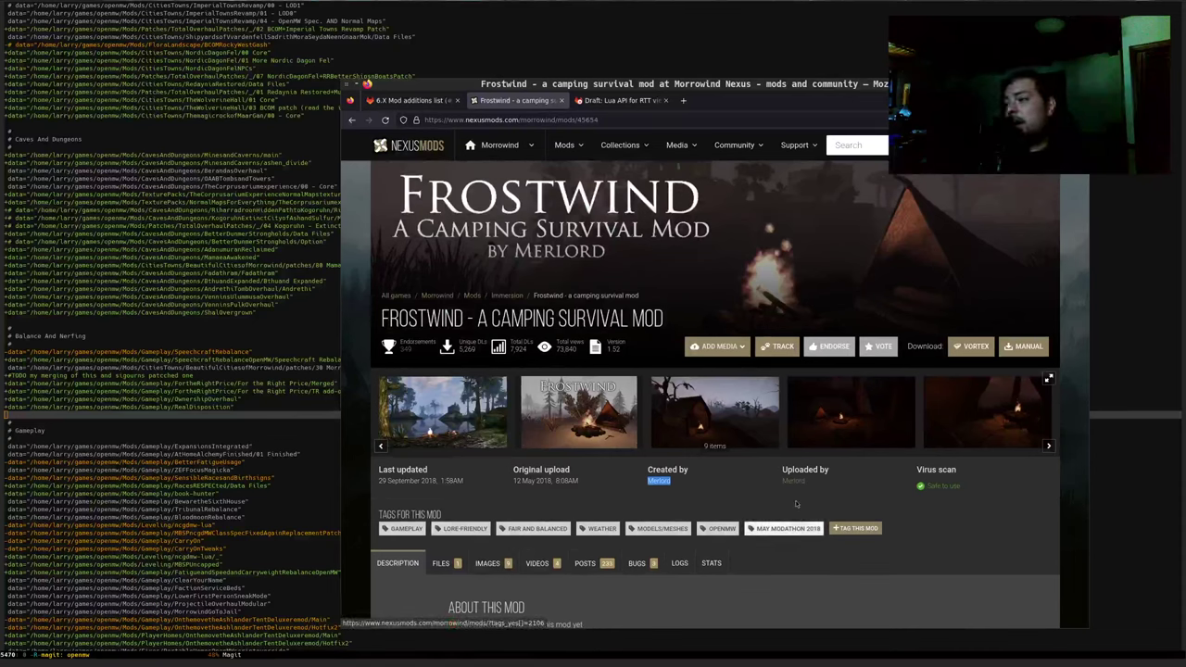
scroll(769, 484, "down", 2)
scroll(769, 483, "down", 5)
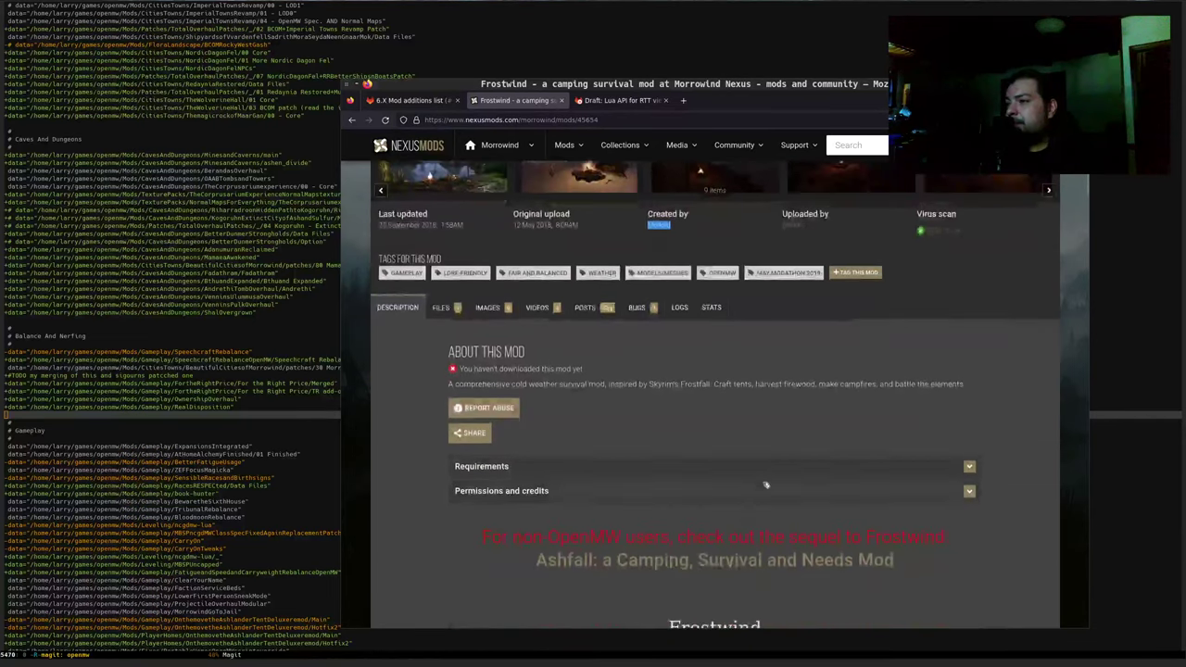
scroll(763, 483, "down", 2)
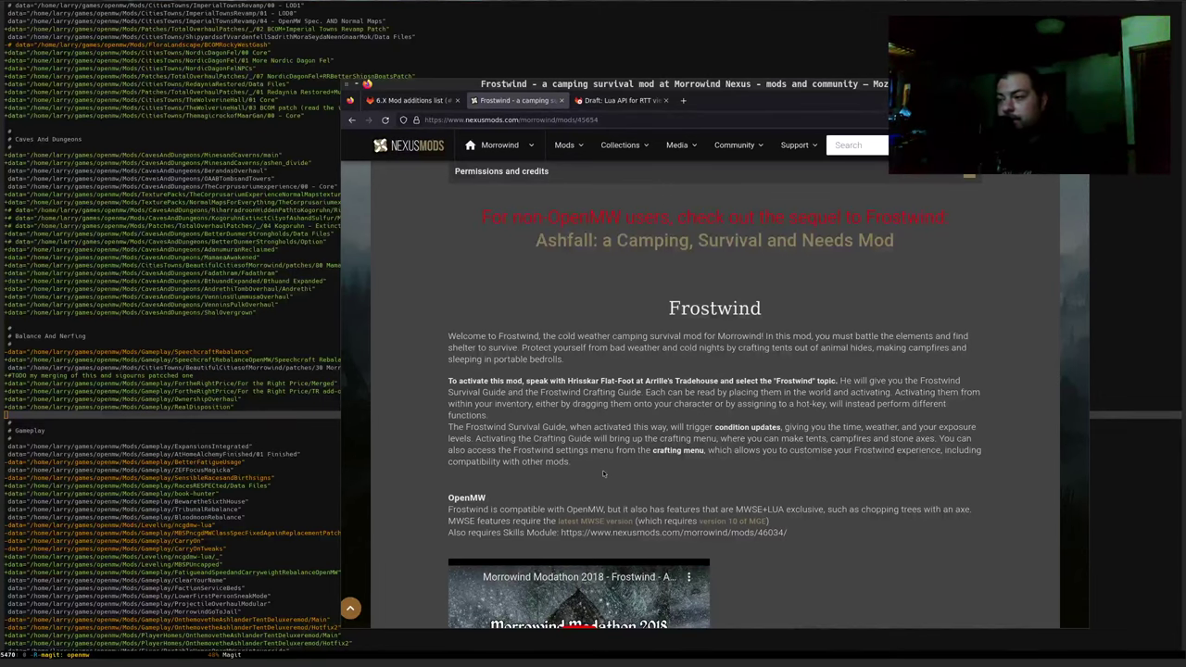
scroll(604, 474, "up", 5)
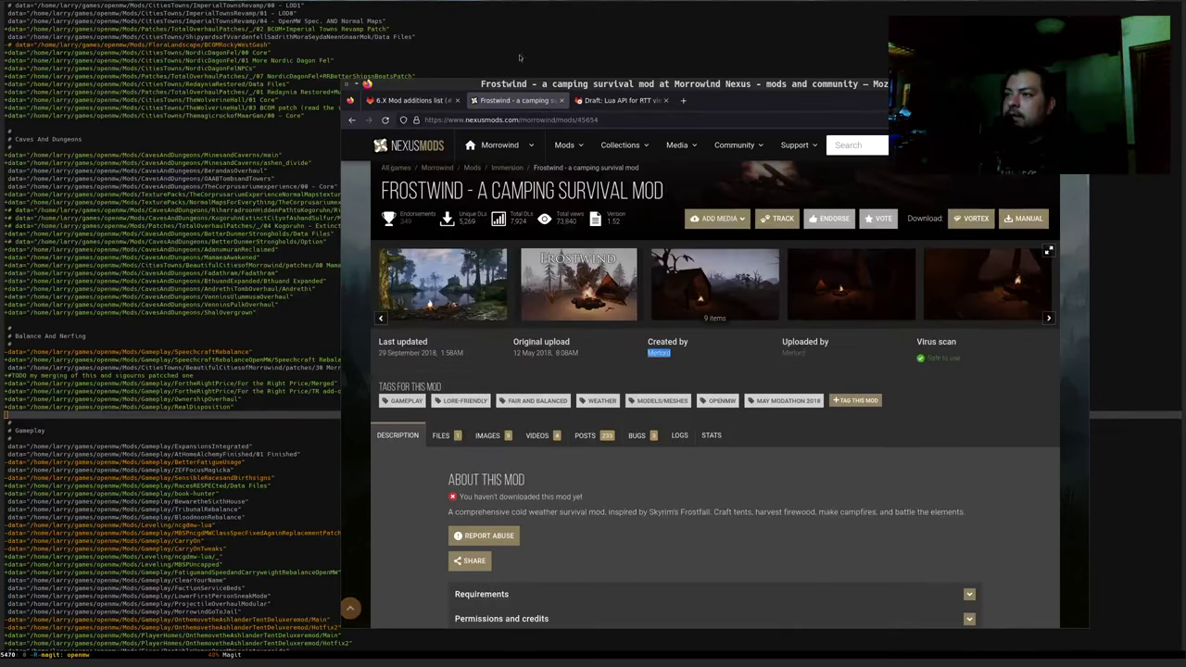
left_click(619, 100)
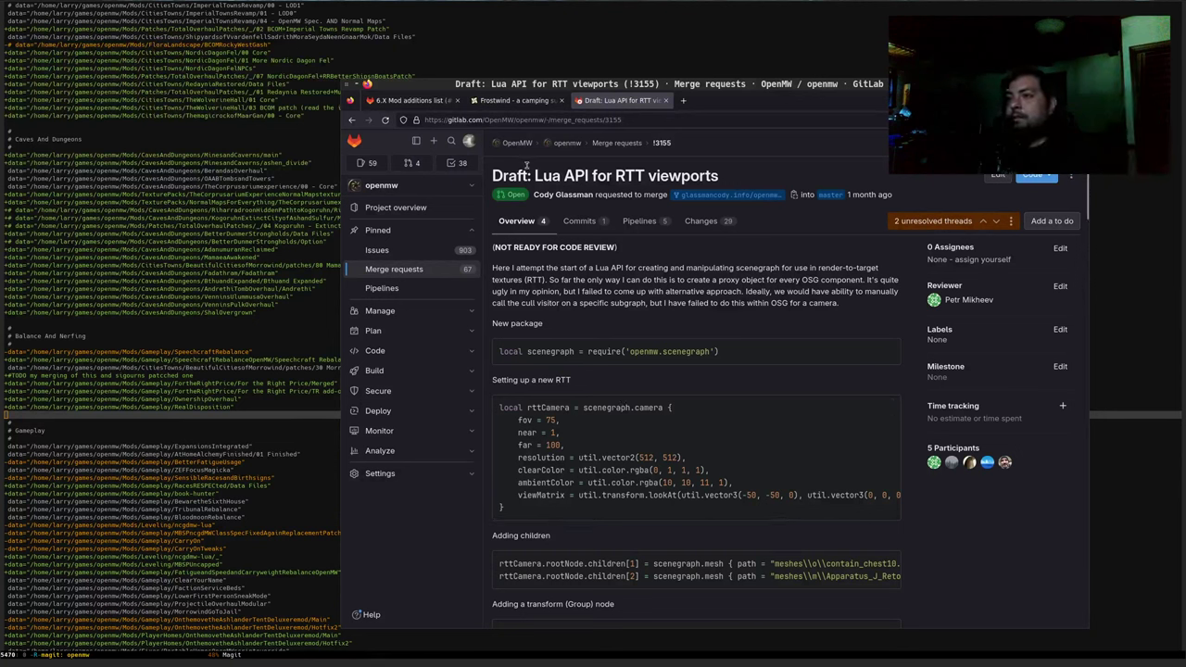
Look over the '6.X Mod additions list' issue, then return to the Emacs mod-path diff
left_click(413, 100)
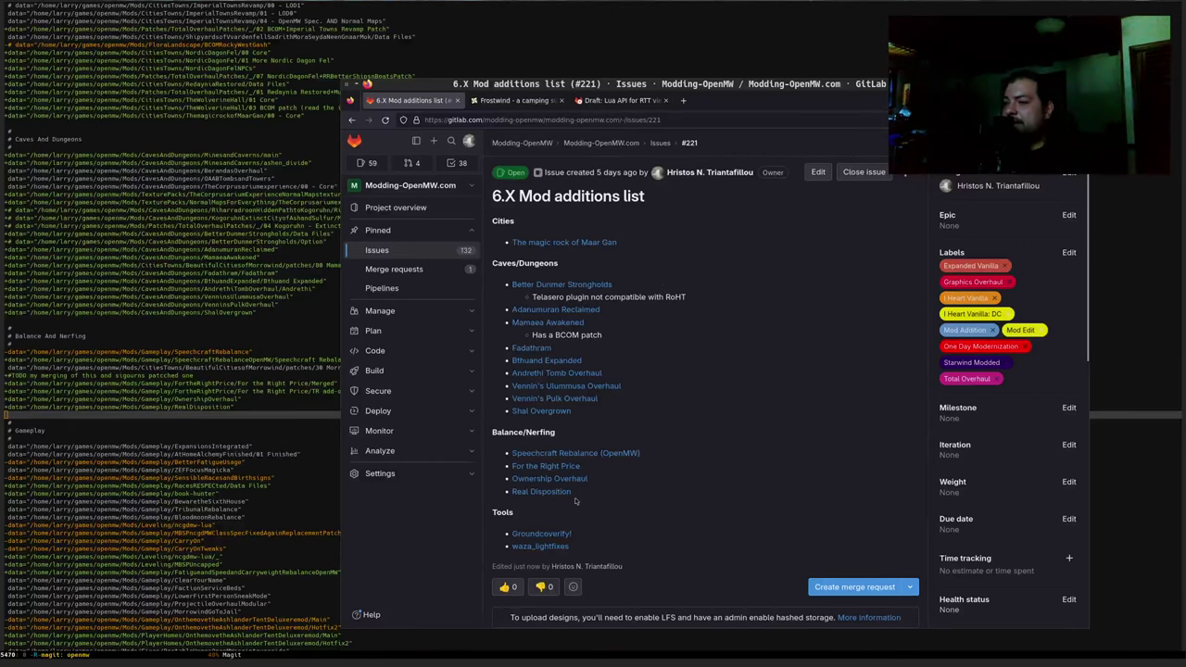
left_click(235, 424)
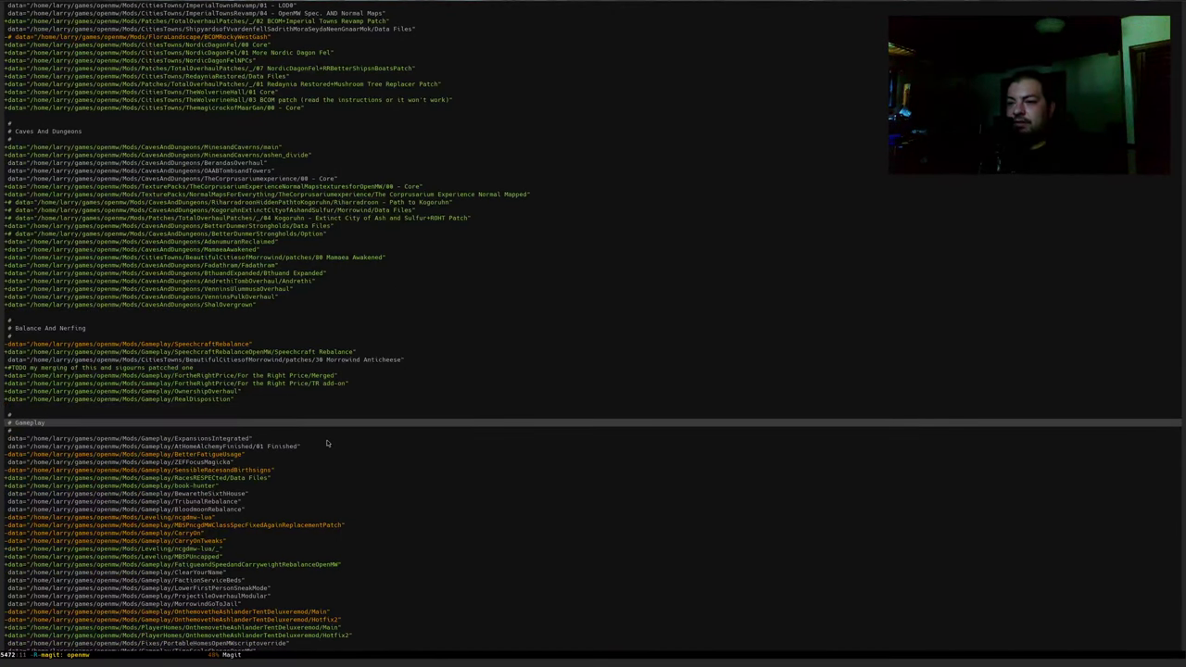
Recentre the diff on the BetterFatigueUsage line and start a new Firefox tab
key("Down")
key("Down")
key("Down")
key("Down")
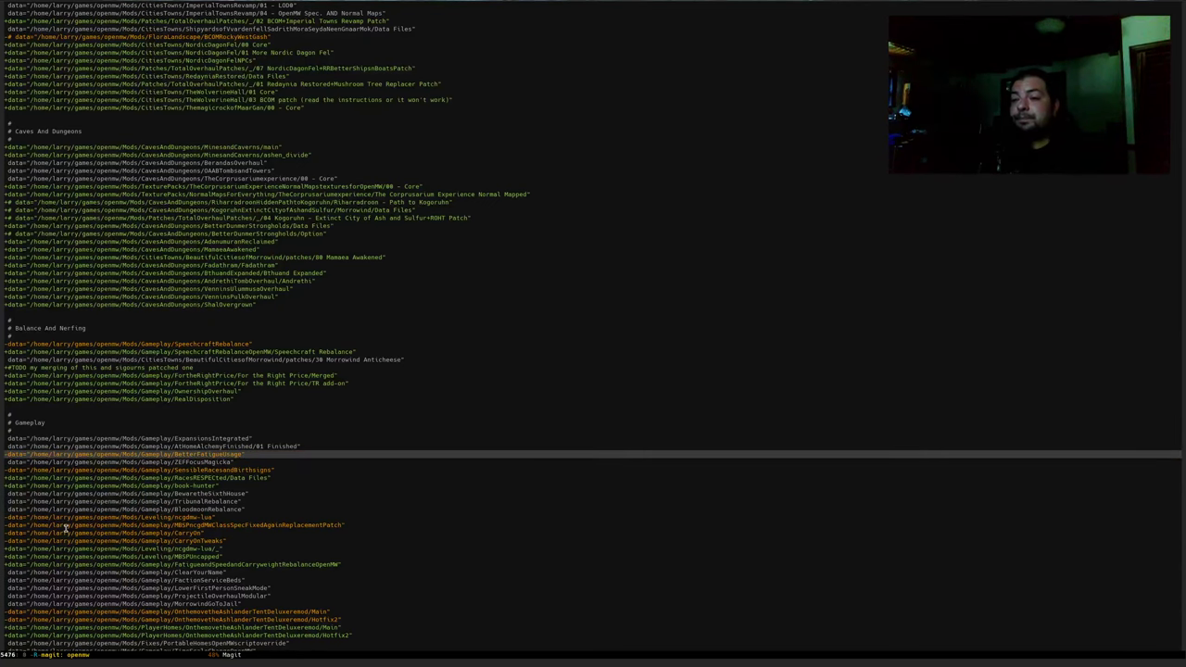
key("ctrl+l")
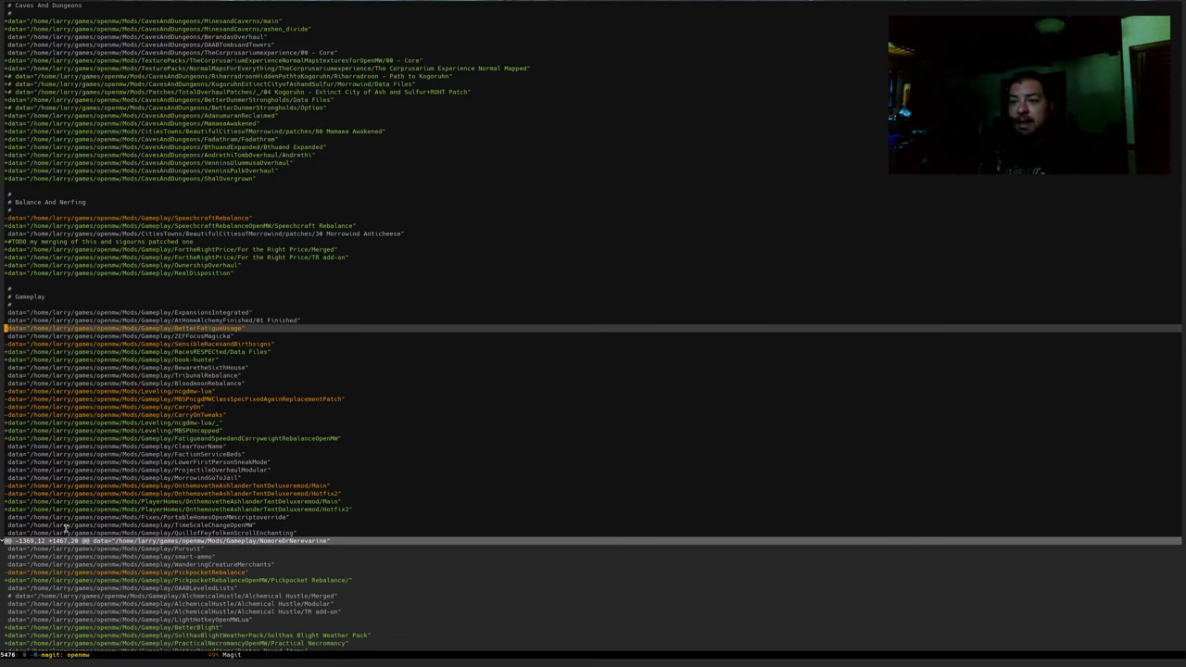
key("alt+Tab")
key("ctrl+t")
On modding-openmw.com, search 'better fatigue' and view the Better Fatigue Usage page before returning to Emacs
type("modding-openmw.com/")
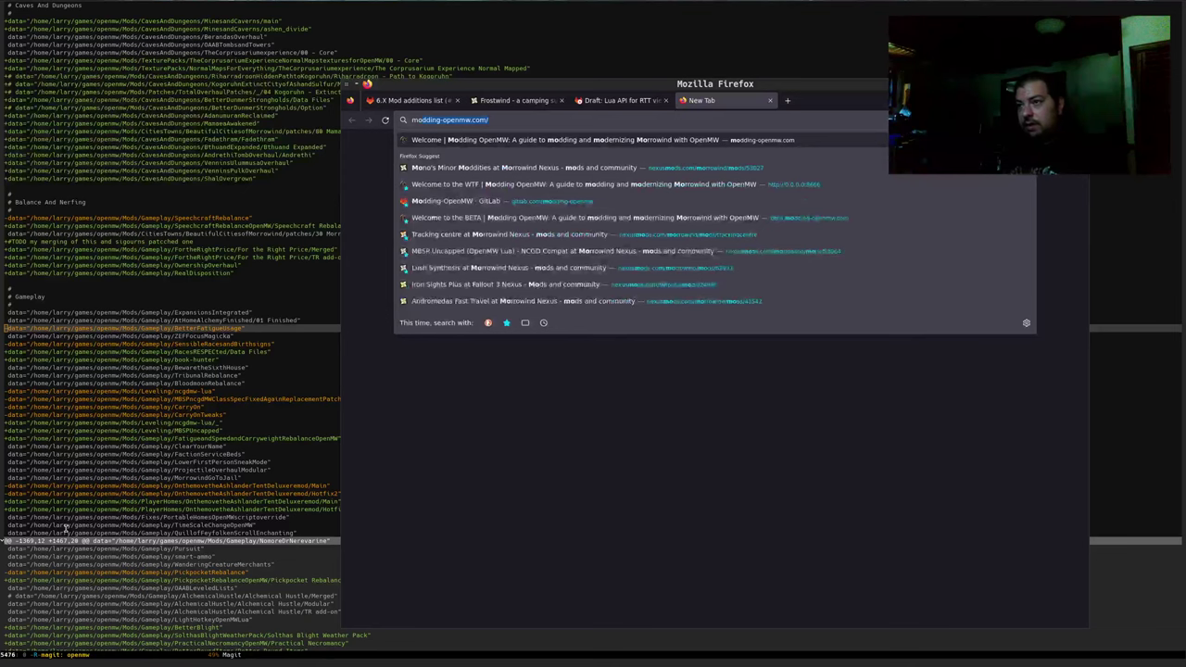
key("Return")
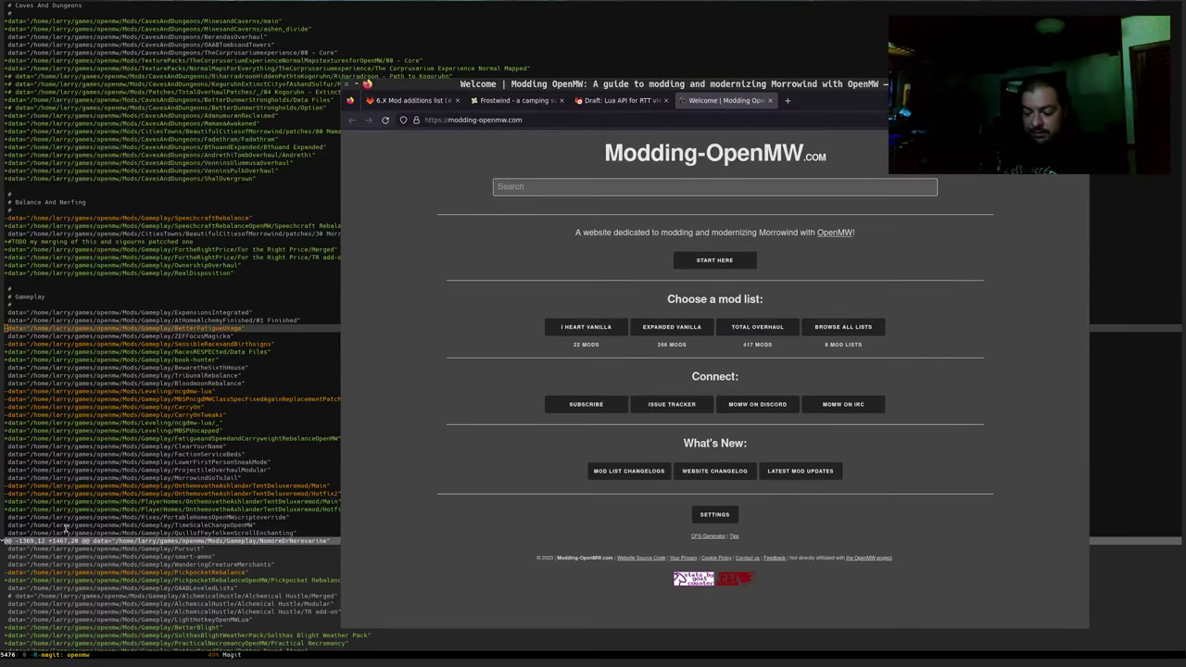
type("better fat")
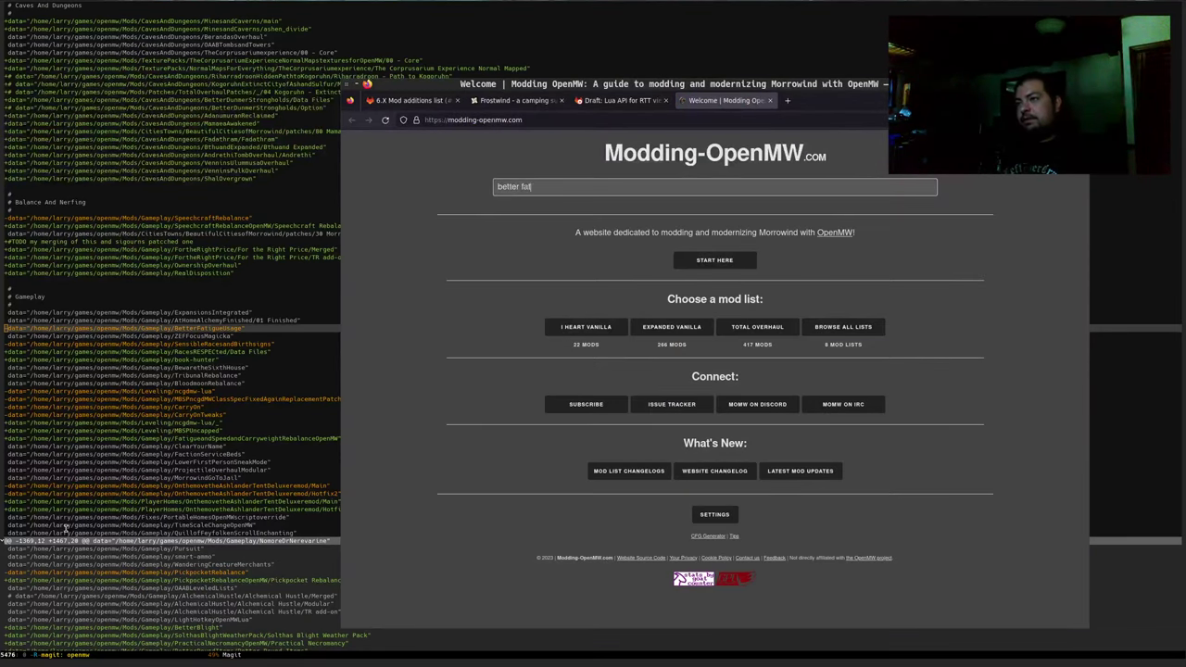
type("igue")
key("Return")
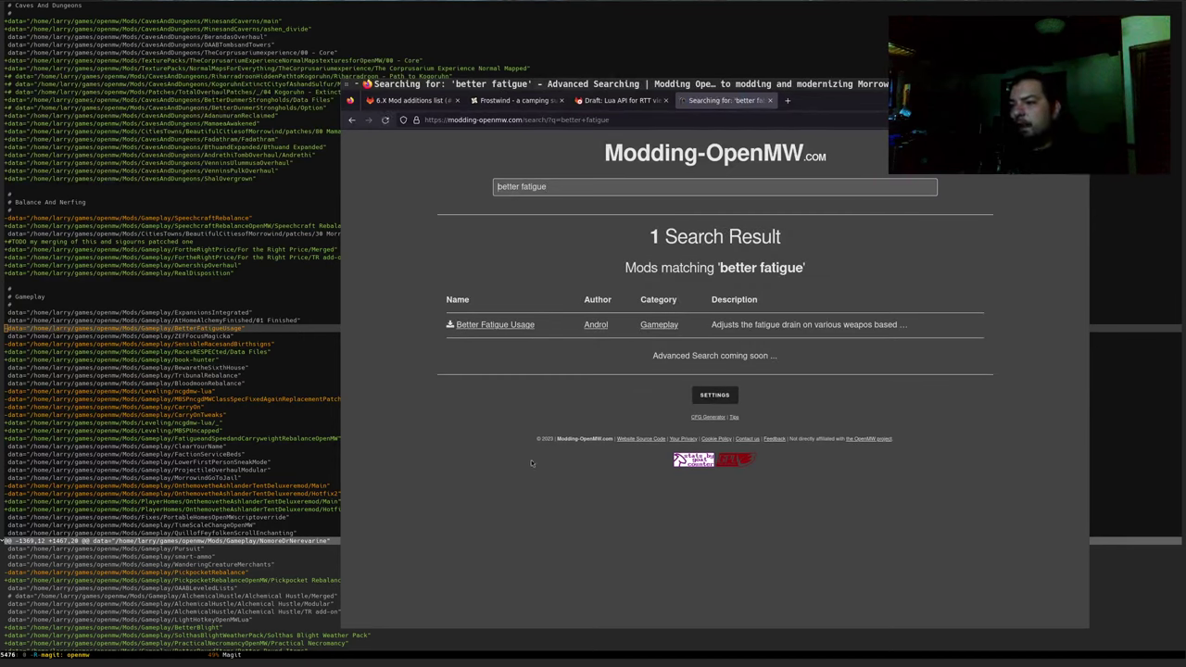
left_click(506, 325)
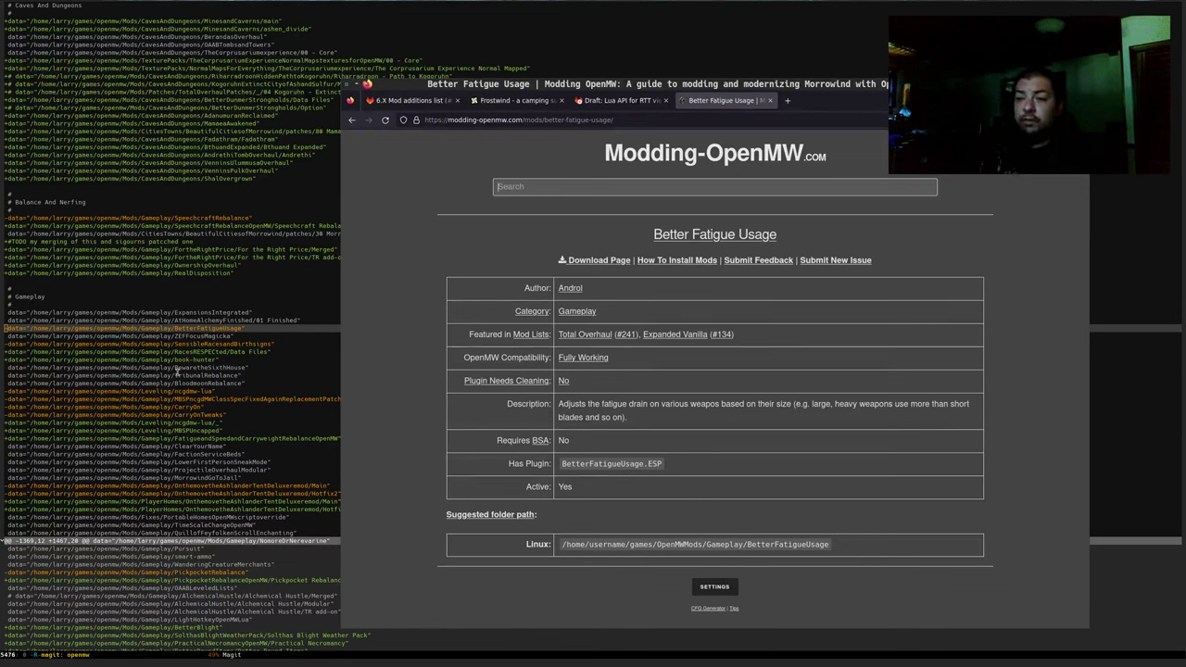
left_click(209, 407)
Move through the CarryOnTweaks, ClearYourName and ncgdmw-lua/ lines to BetterFatigueUsage in the diff
left_click(92, 415)
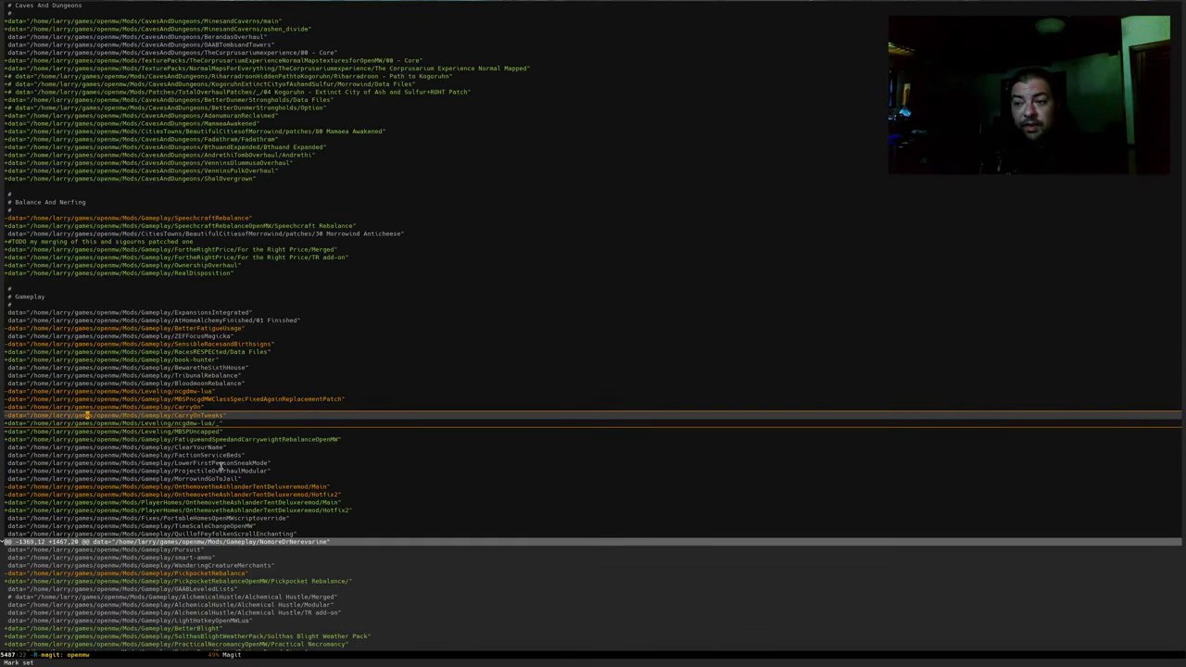
left_click(196, 446)
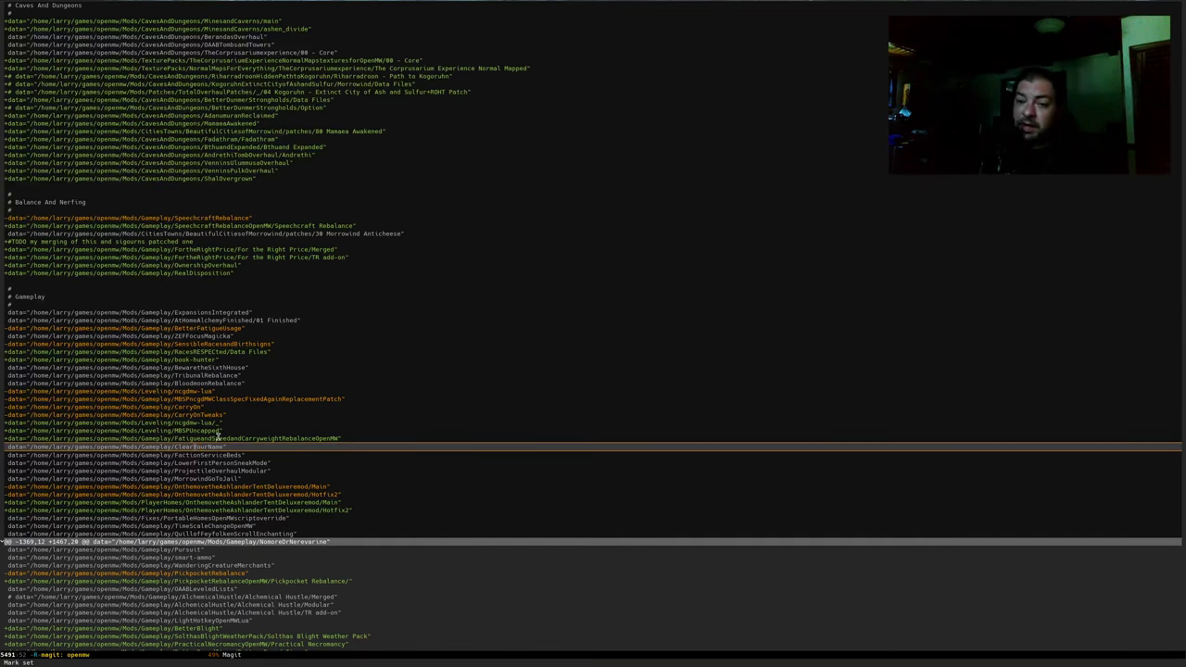
left_click(192, 422)
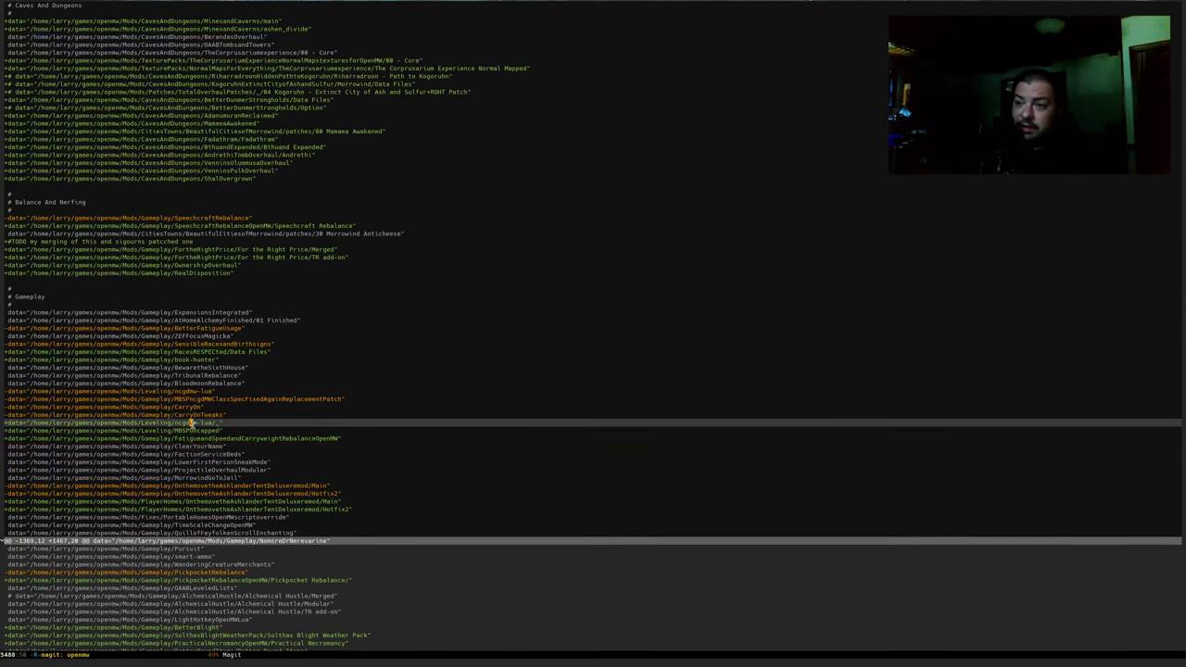
left_click(215, 328)
Set a mark on the BetterFatigueUsage line, then bring the Better Fatigue Usage page forward
key("ctrl+space")
key("Down")
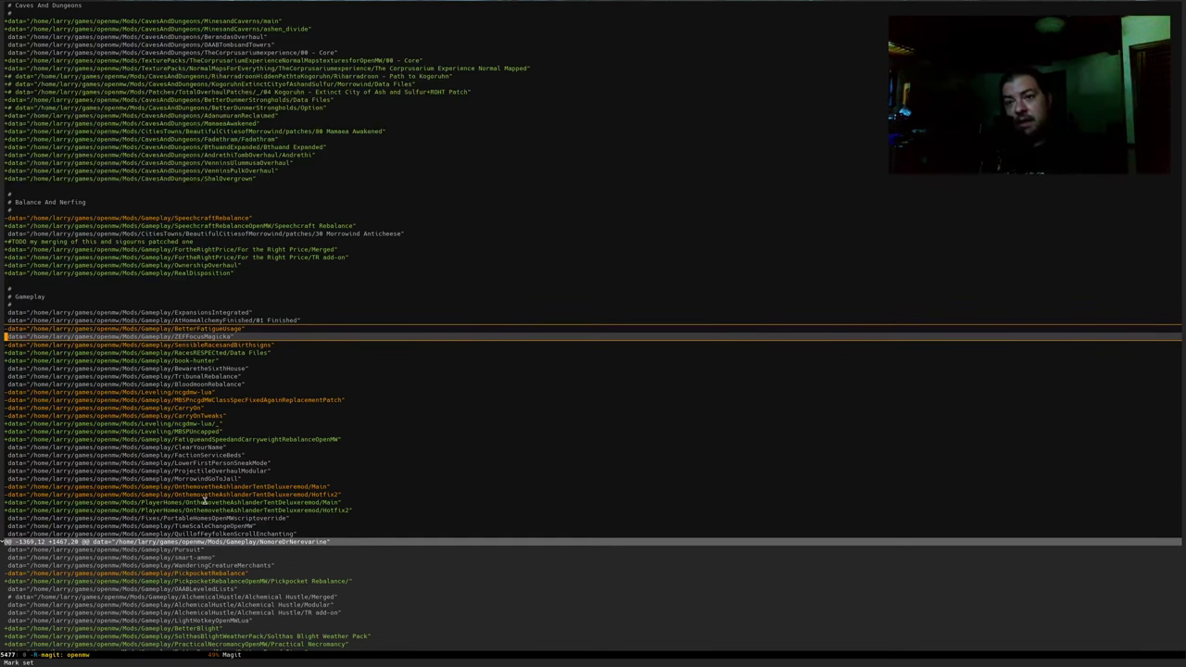
key("Up")
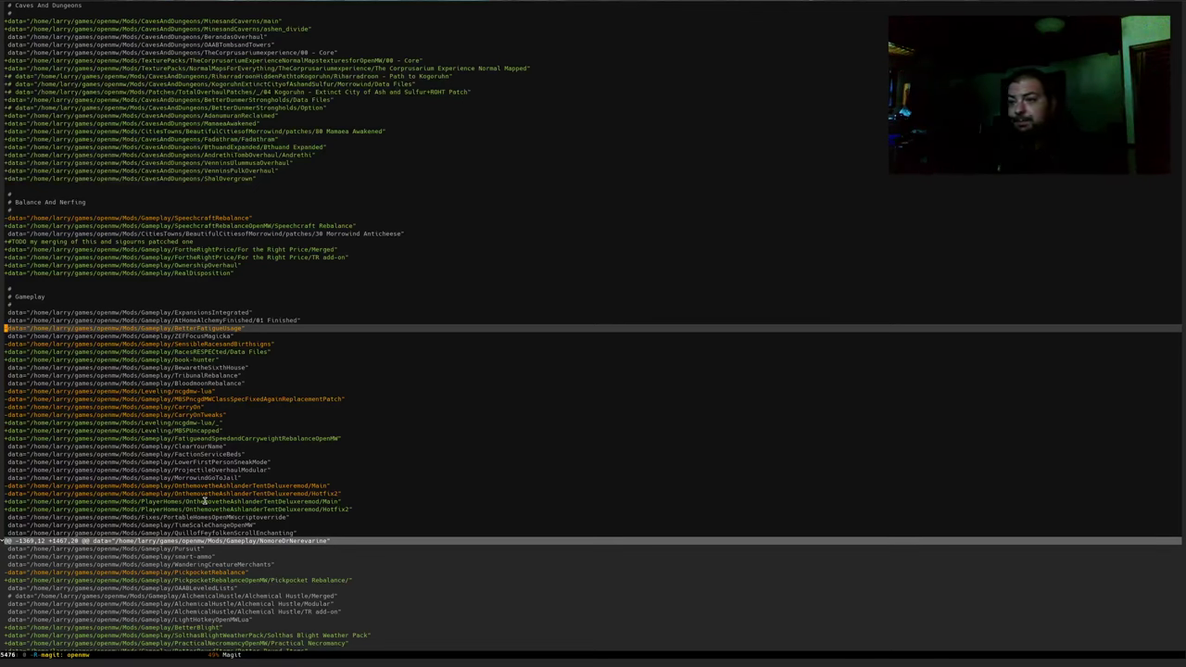
key("ctrl+c")
key("ctrl+o")
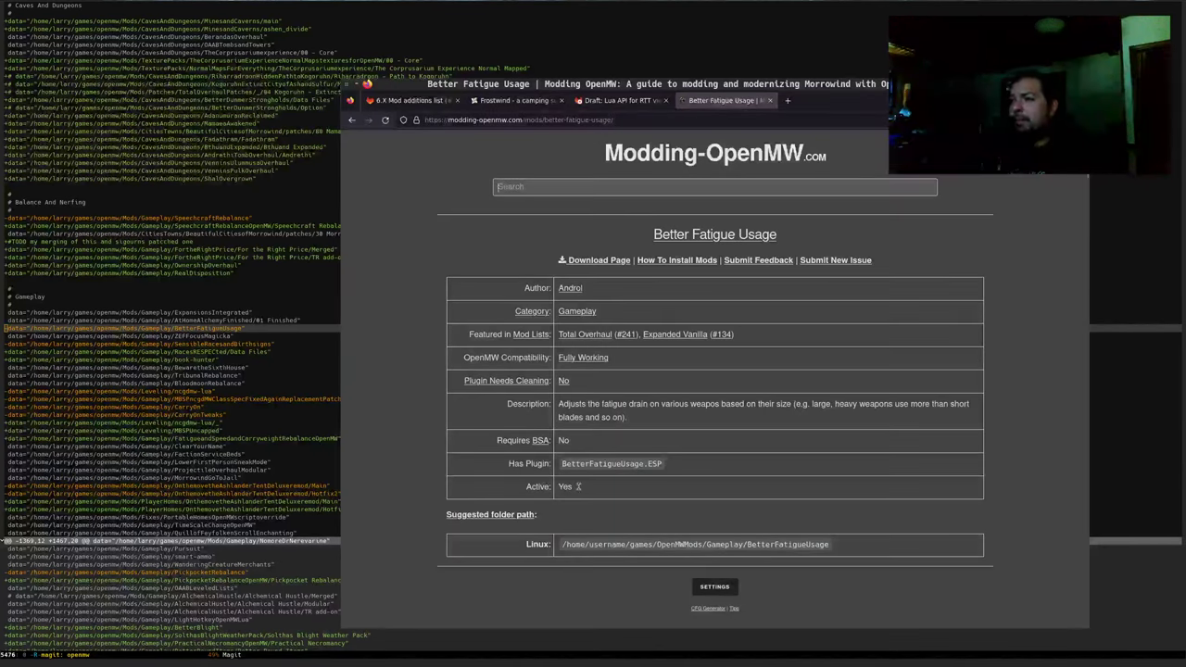
Move the Better Fatigue Usage browser window to the screen's left and bring Emacs forward
left_click_drag(596, 312, 302, 300)
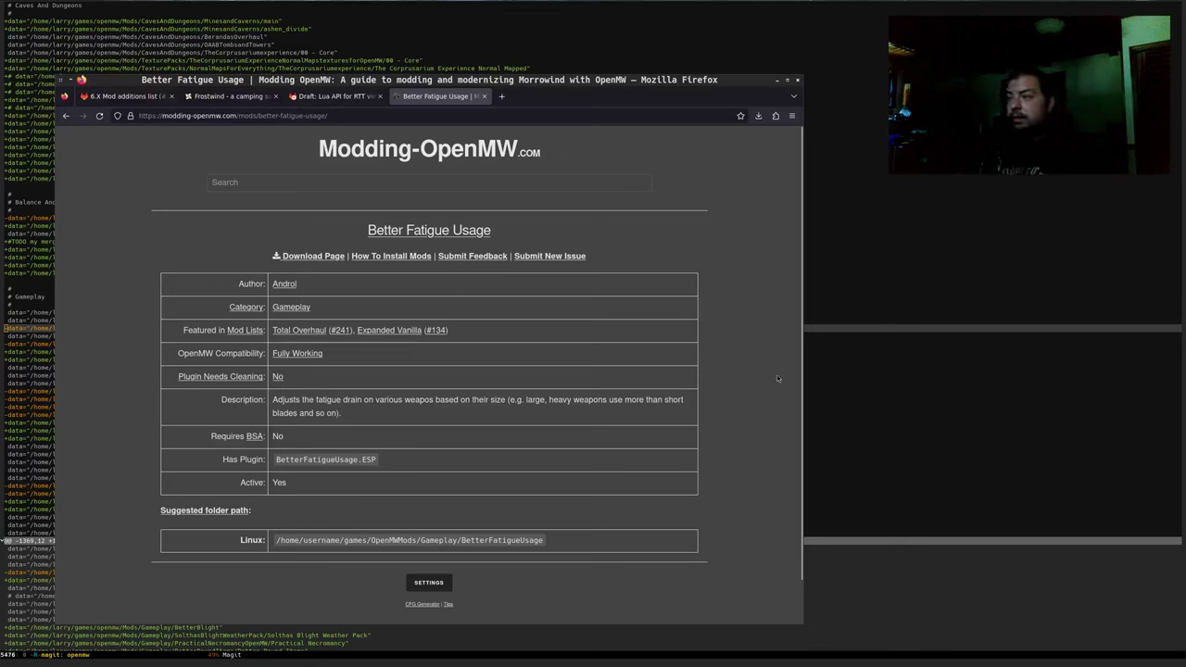
left_click(920, 380)
Switch Emacs to the landmasses.py buffer
key("ctrl+x")
type("b")
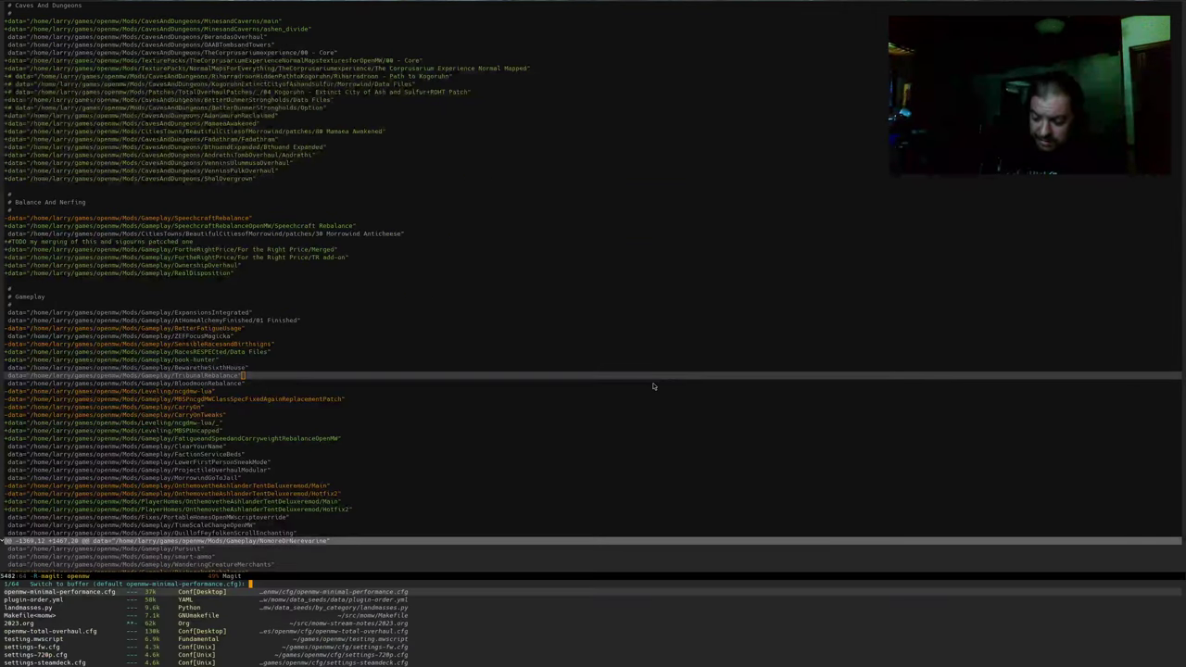
type("py")
key("Down")
key("Return")
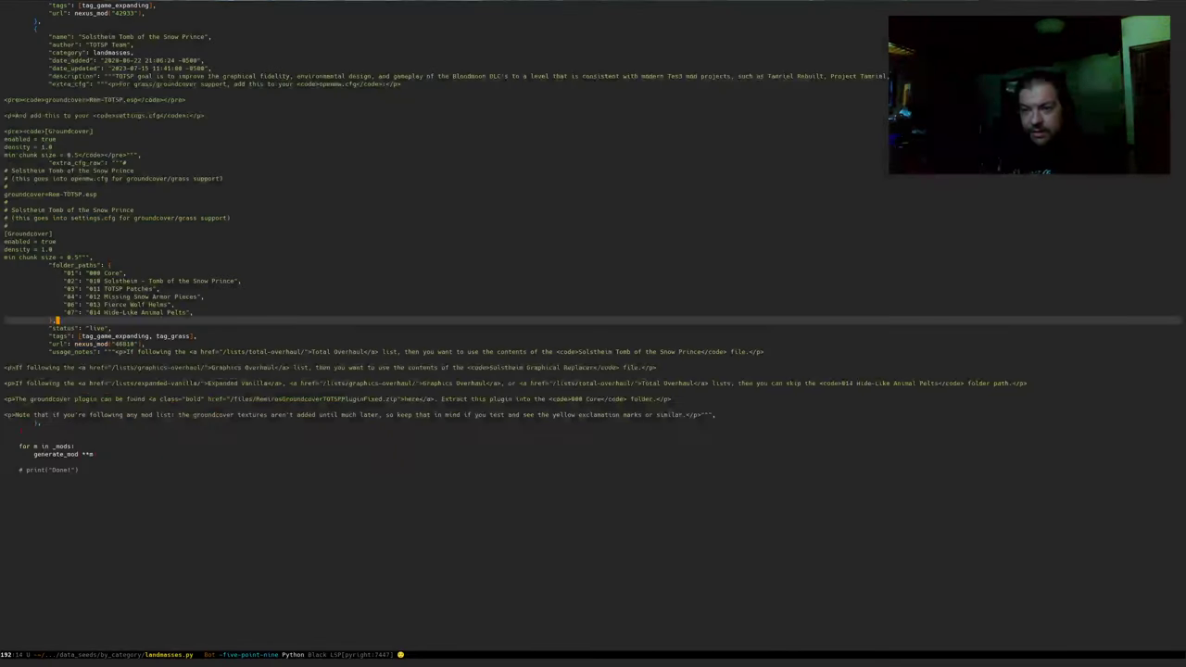
Open gameplay.py from the by_category seeds folder, then bring up the Real Disposition page
key("ctrl+x")
key("ctrl+f")
type("game")
key("Return")
key("ctrl+x")
key("ctrl+f")
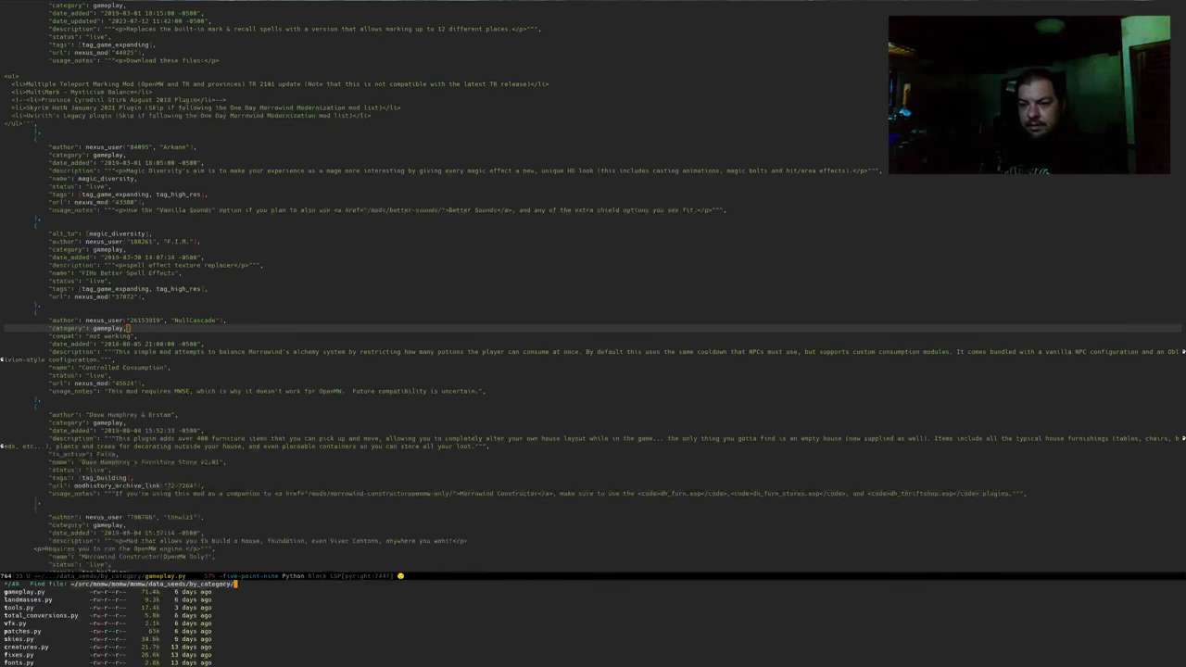
key("ctrl+g")
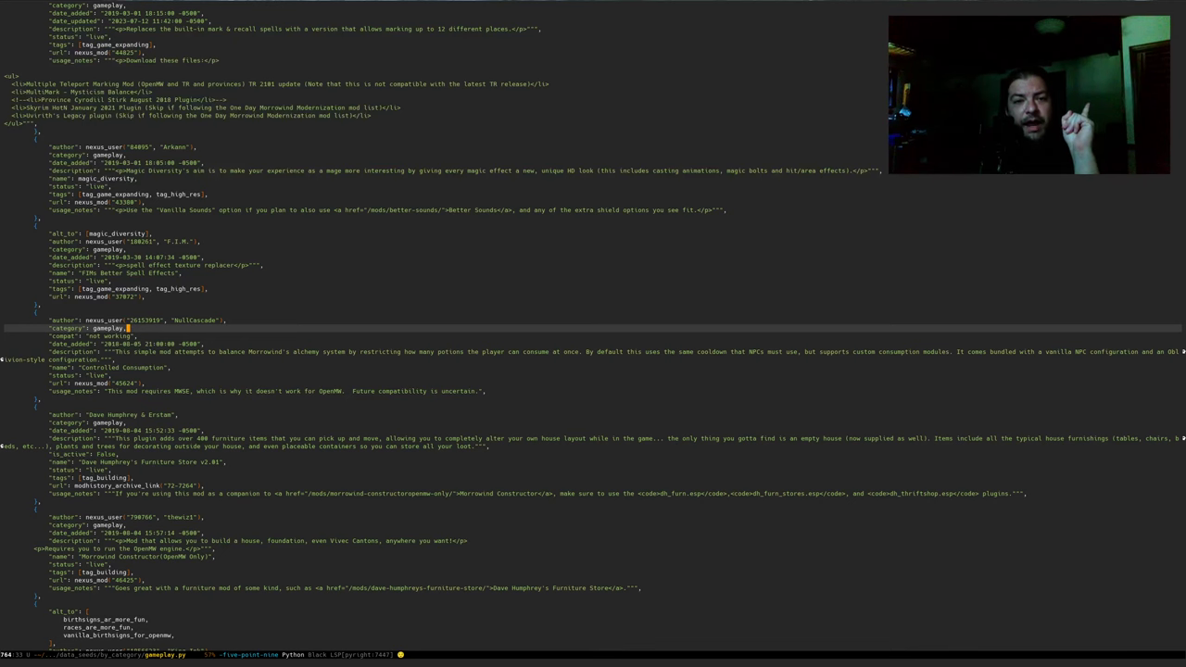
key("alt+Tab")
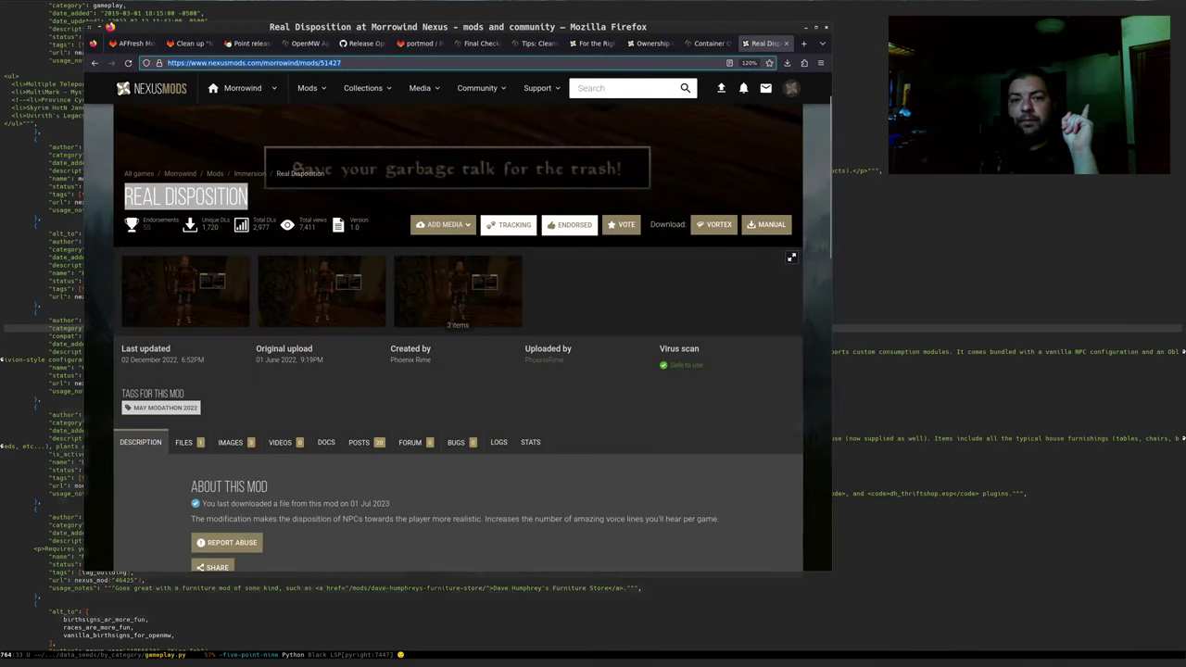
Check the 'Mod additions' title of GitLab issue #221, then return to Emacs
key("alt+Tab")
left_click(128, 96)
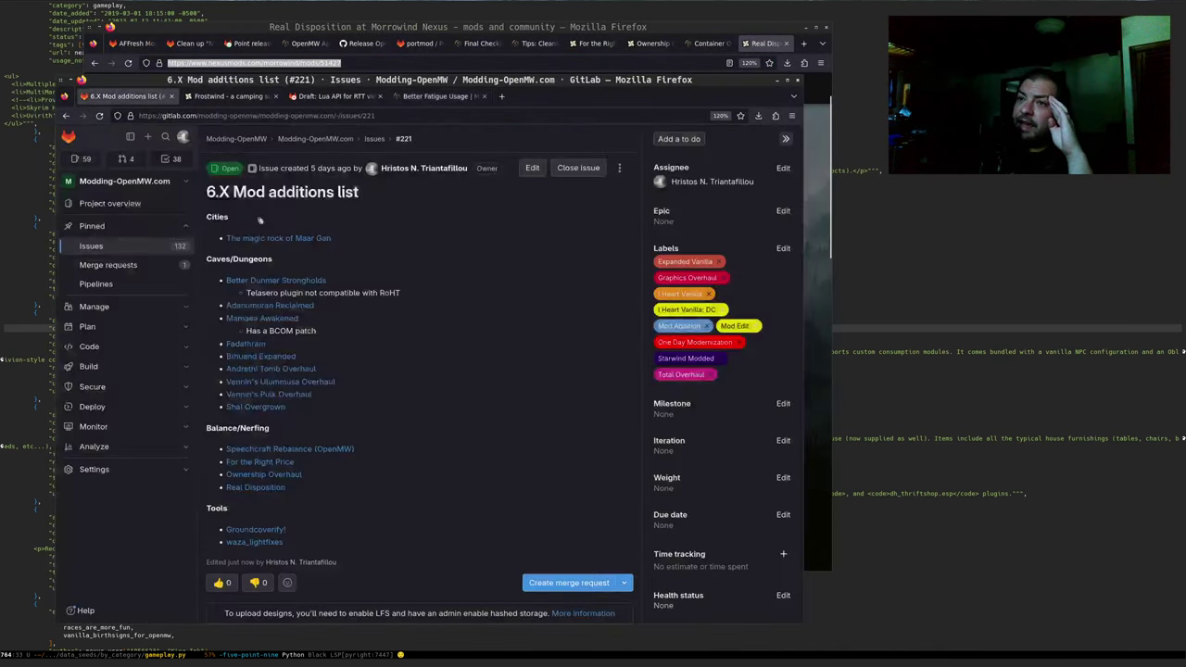
left_click_drag(238, 182, 337, 192)
left_click(348, 229)
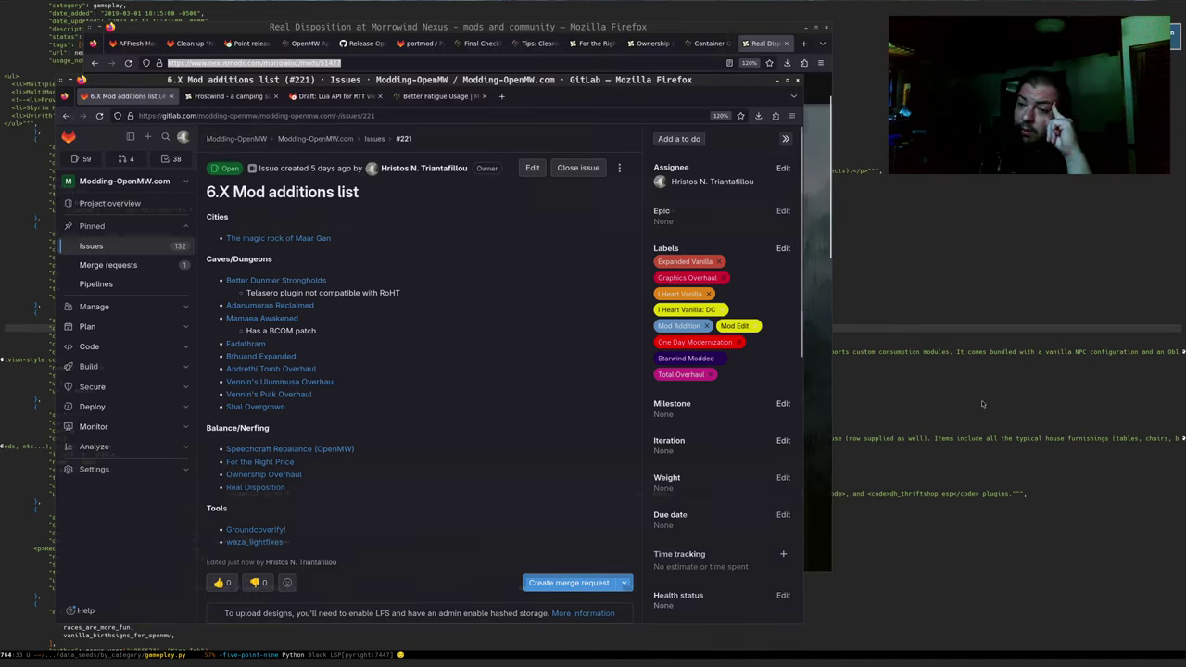
left_click(1081, 402)
key("ctrl+x")
Switch to openmw-minimal-performance.cfg, then to openmw-total-overhaul.cfg
key("b")
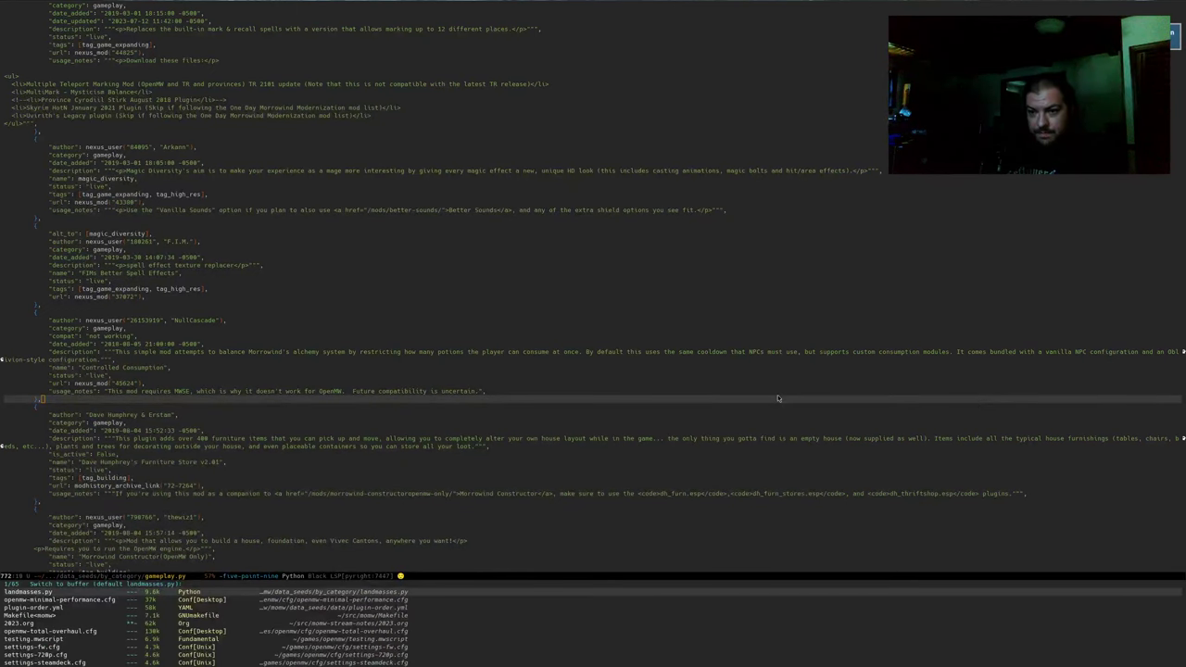
key("Down")
key("Return")
key("ctrl+x")
key("b")
key("Down")
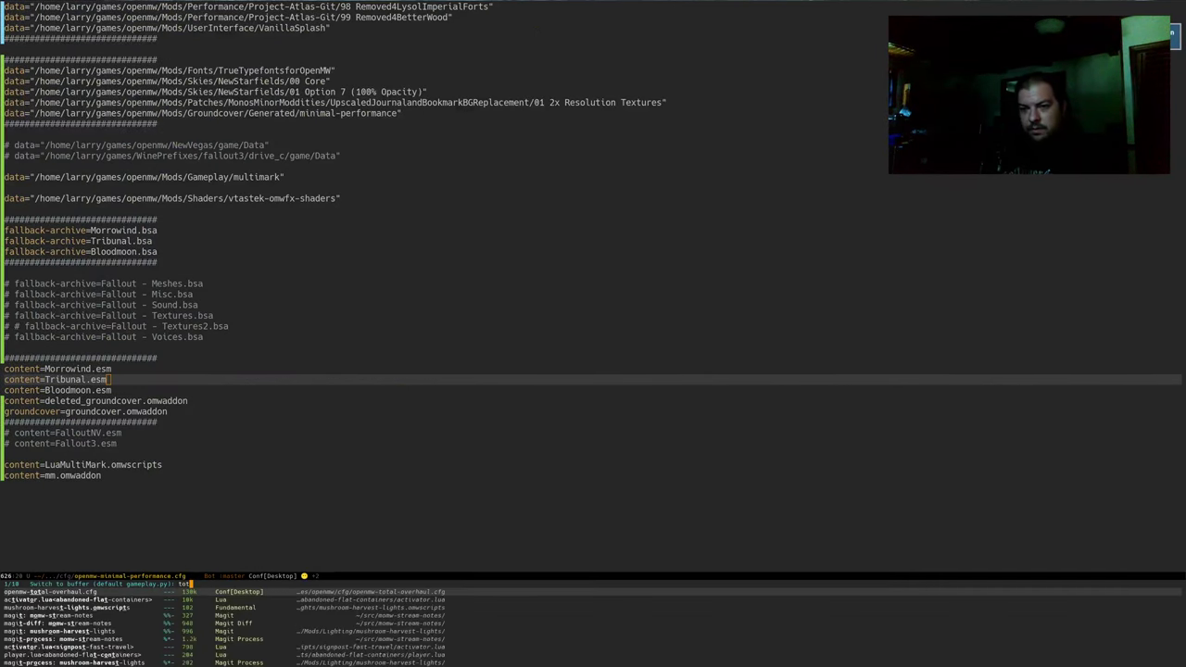
key("Return")
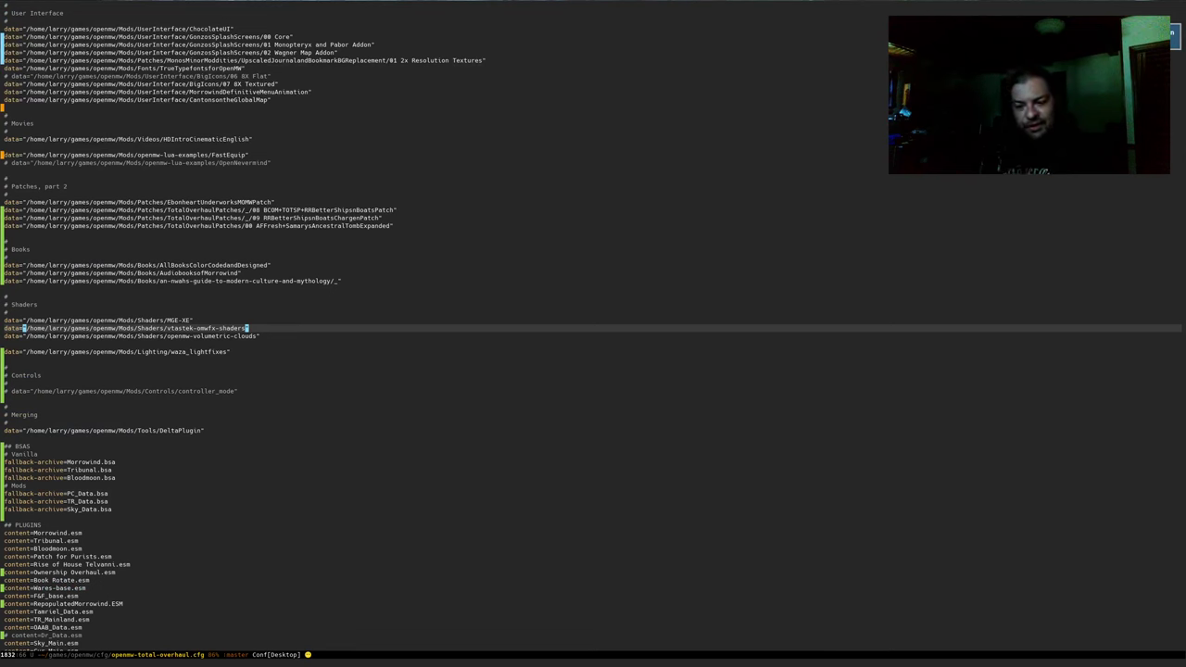
Switch to the 'magit: openmw' diff buffer, then bring the GitLab issue window forward
key("ctrl+x")
type("b")
type("magit")
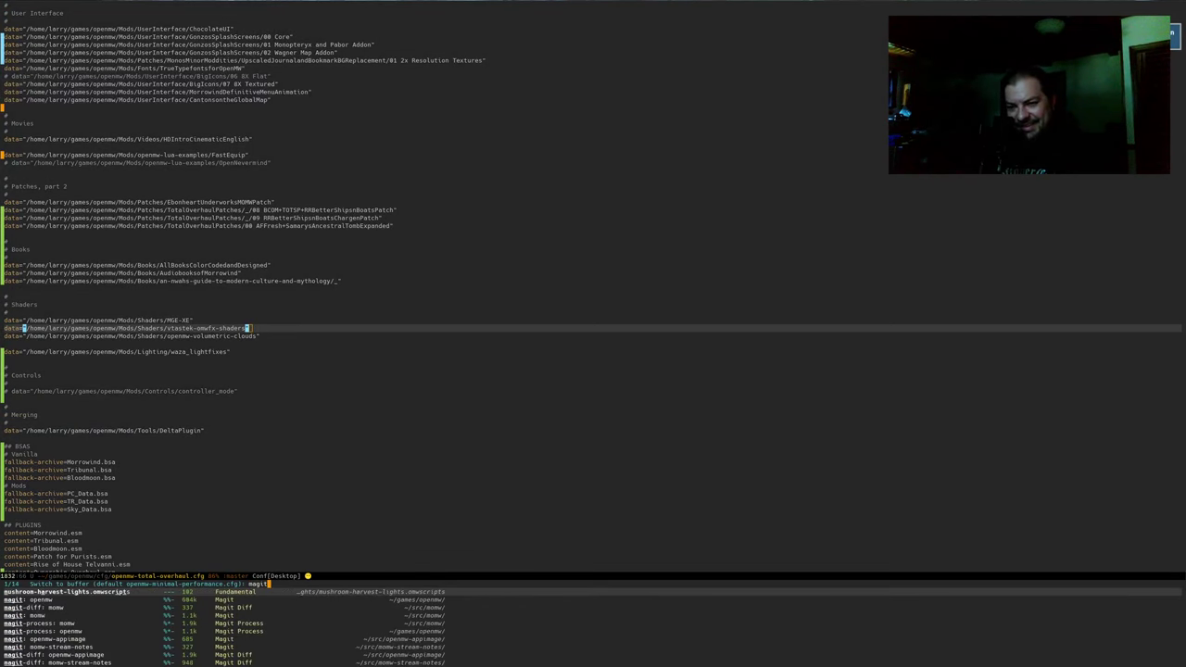
key("Down")
key("Return")
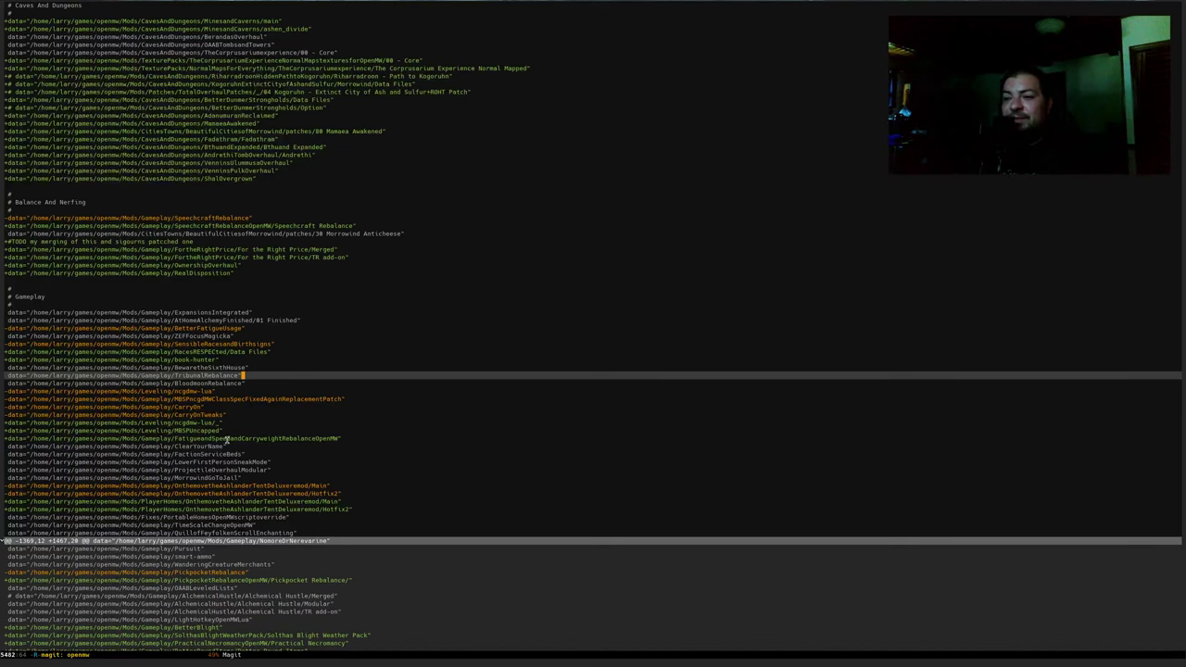
key("alt+Tab")
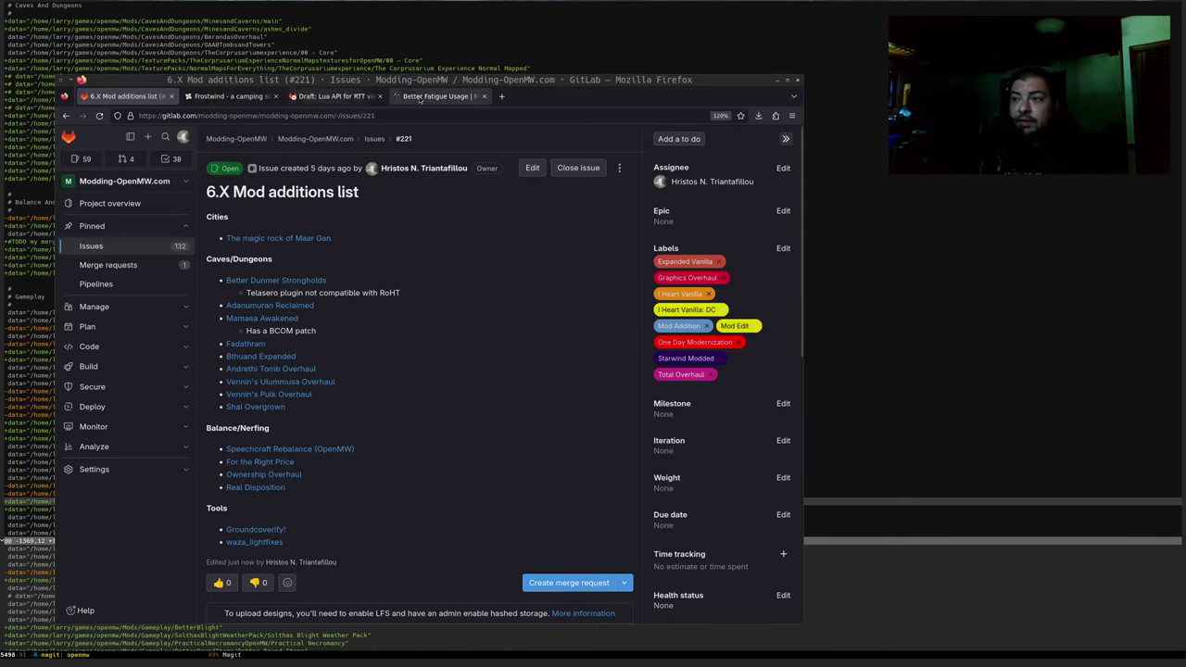
Load the pasted Fatigue and Speed and Carryweight Rebalance (OpenMW) Nexus page in a new tab and read it
left_click(505, 95)
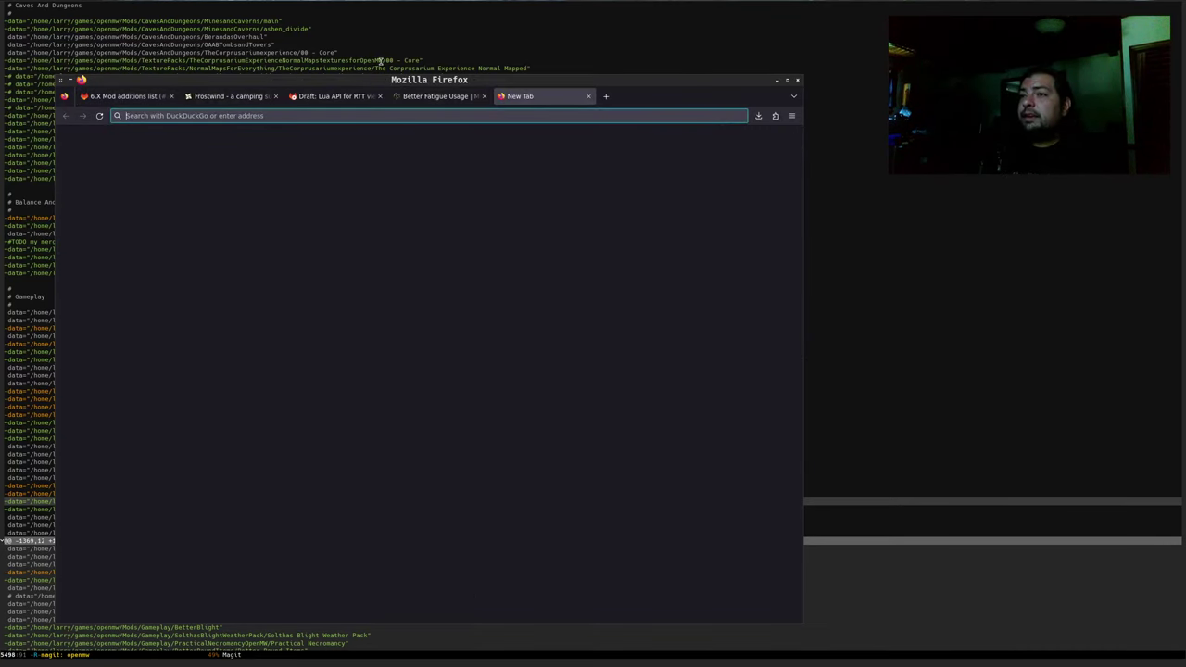
key("ctrl+v")
key("Return")
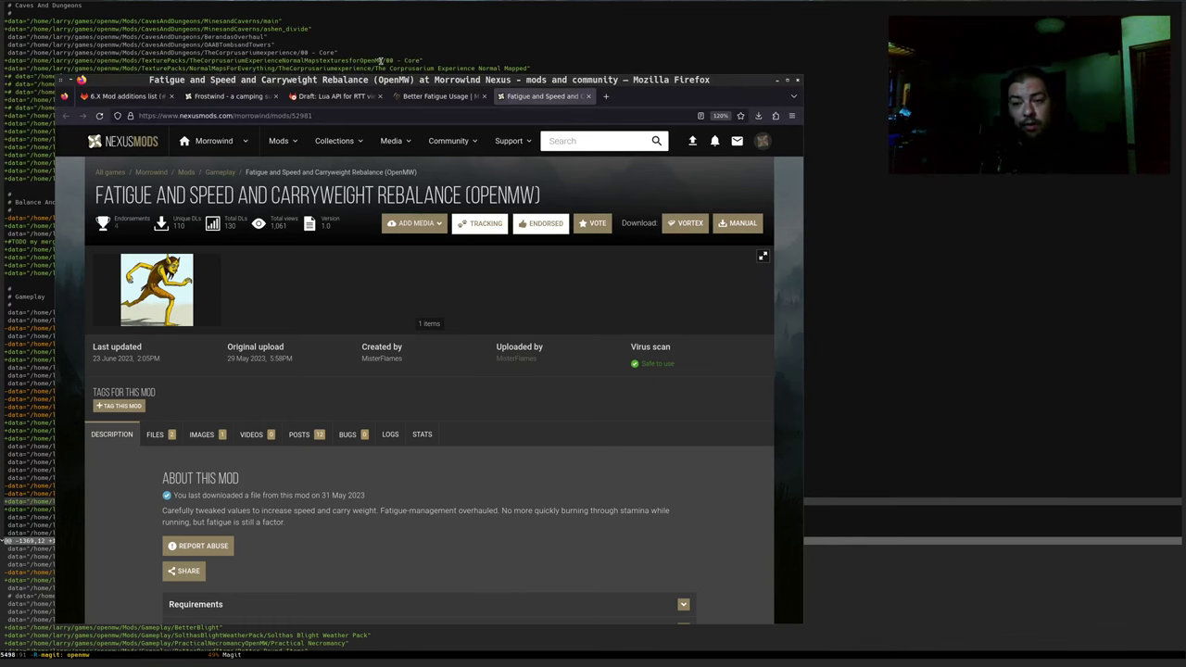
scroll(301, 291, "down", 3)
scroll(301, 290, "down", 5)
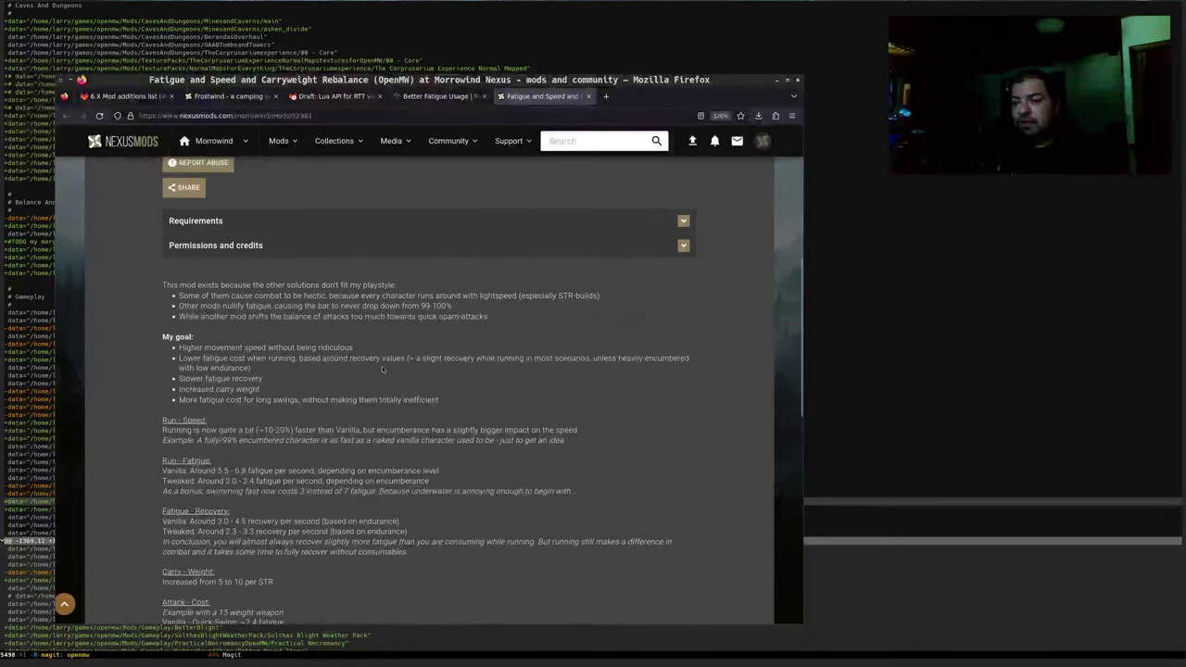
scroll(382, 369, "down", 2)
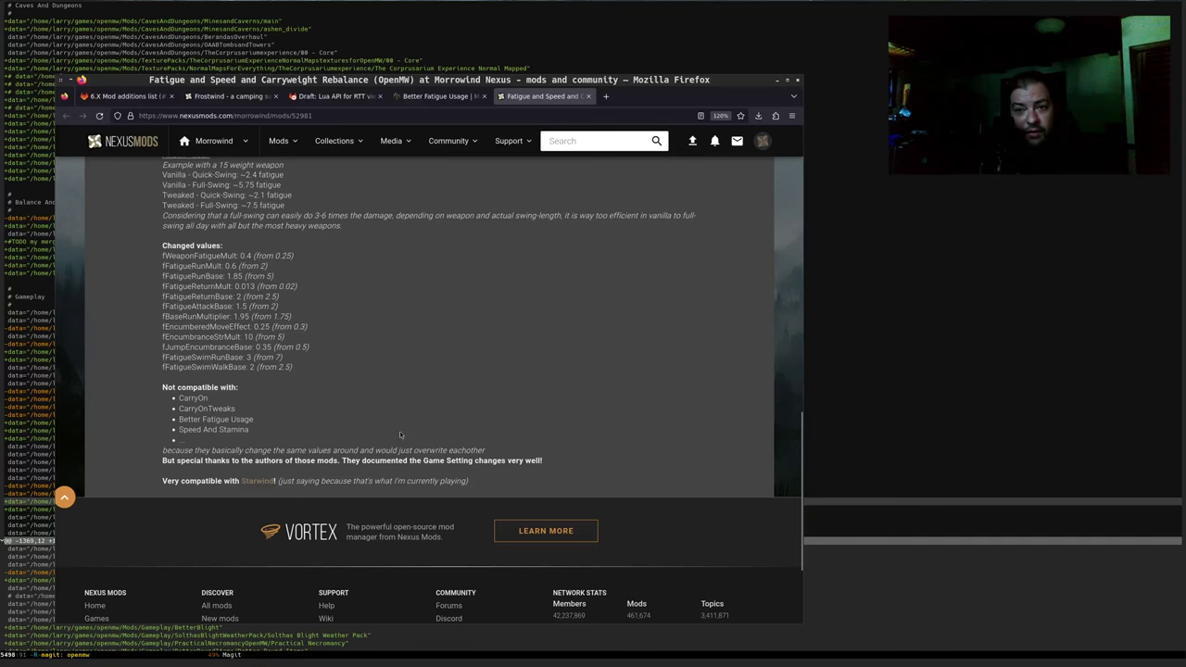
scroll(392, 427, "up", 3)
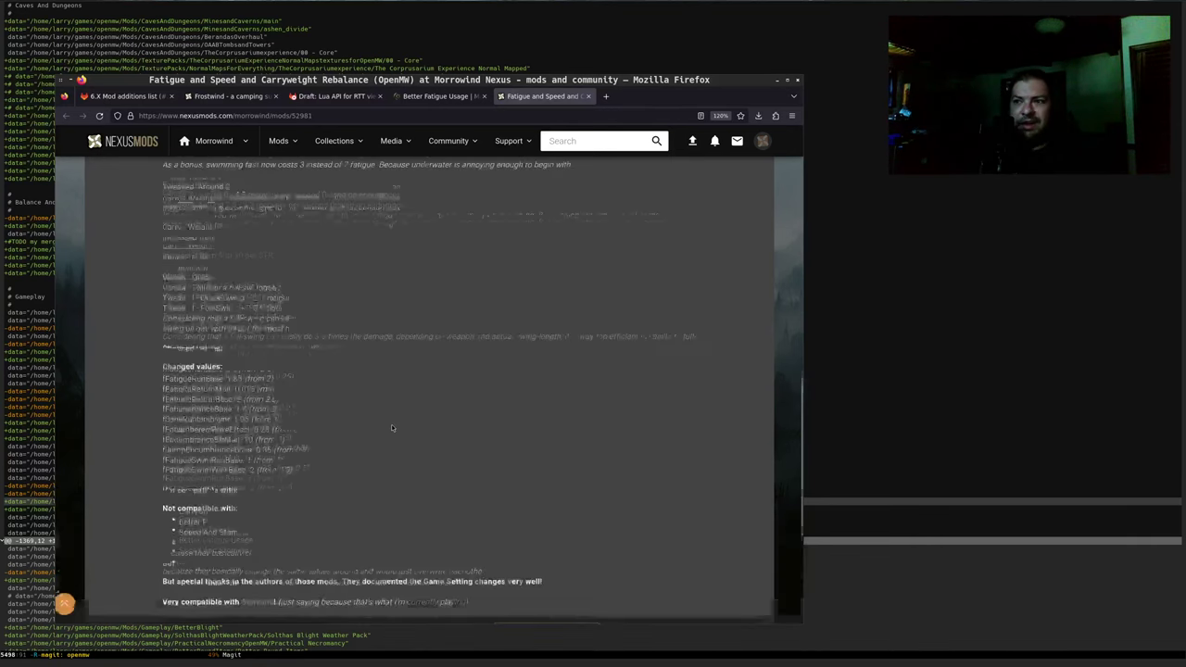
scroll(392, 427, "up", 10)
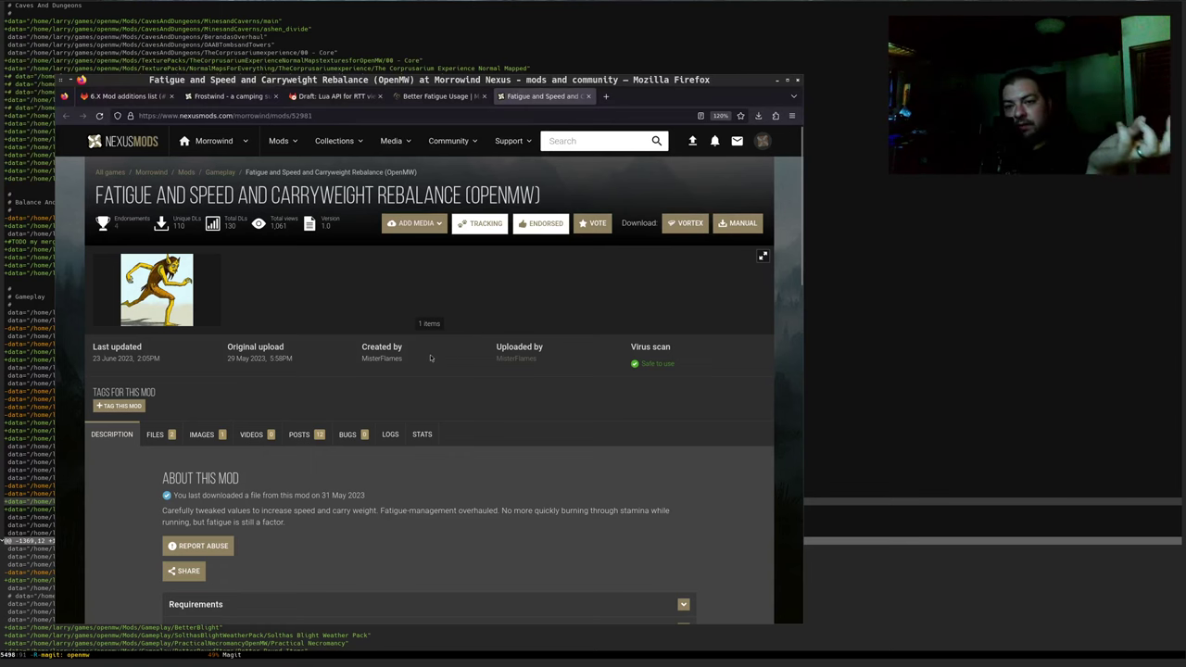
scroll(430, 358, "down", 1)
scroll(430, 358, "down", 4)
scroll(386, 377, "up", 4)
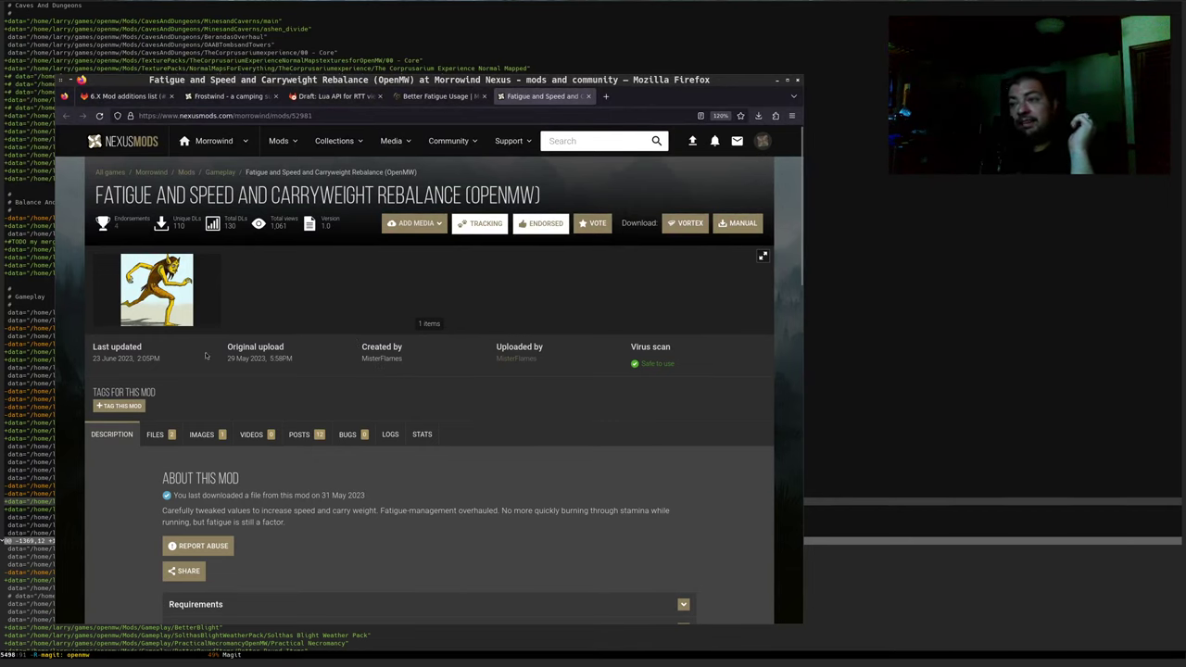
Select the full 'Fatigue and Speed and Carryweight Rebalance (OpenMW)' title for copying
left_click_drag(109, 188, 464, 196)
triple_click(551, 199)
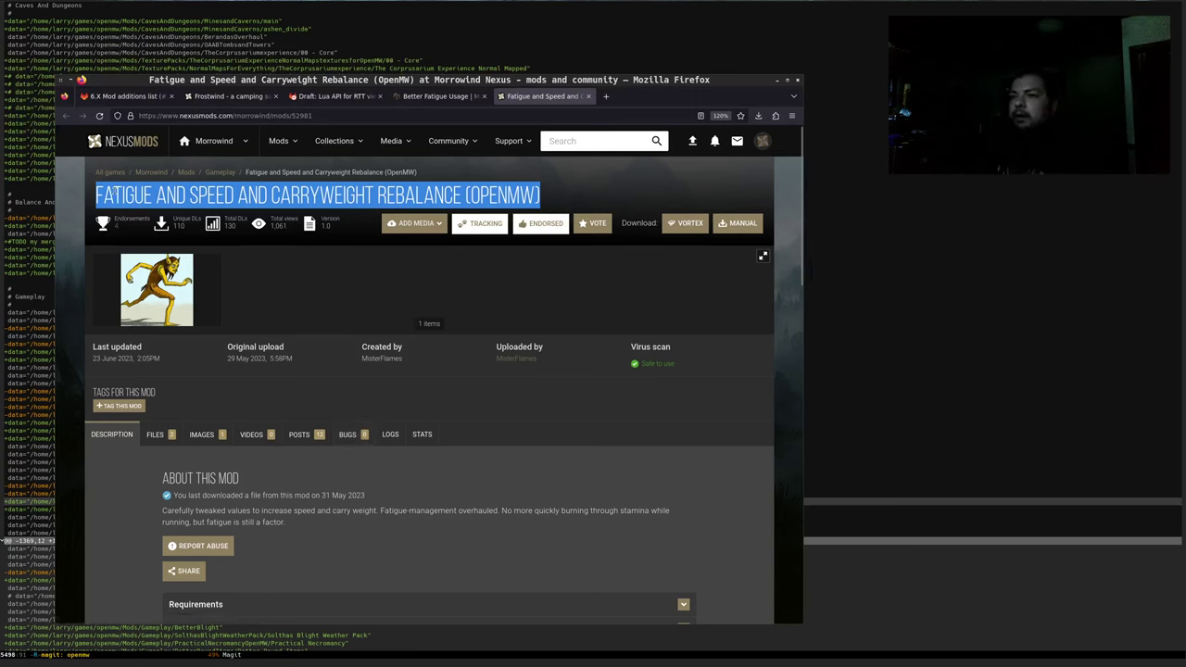
left_click_drag(95, 195, 547, 205)
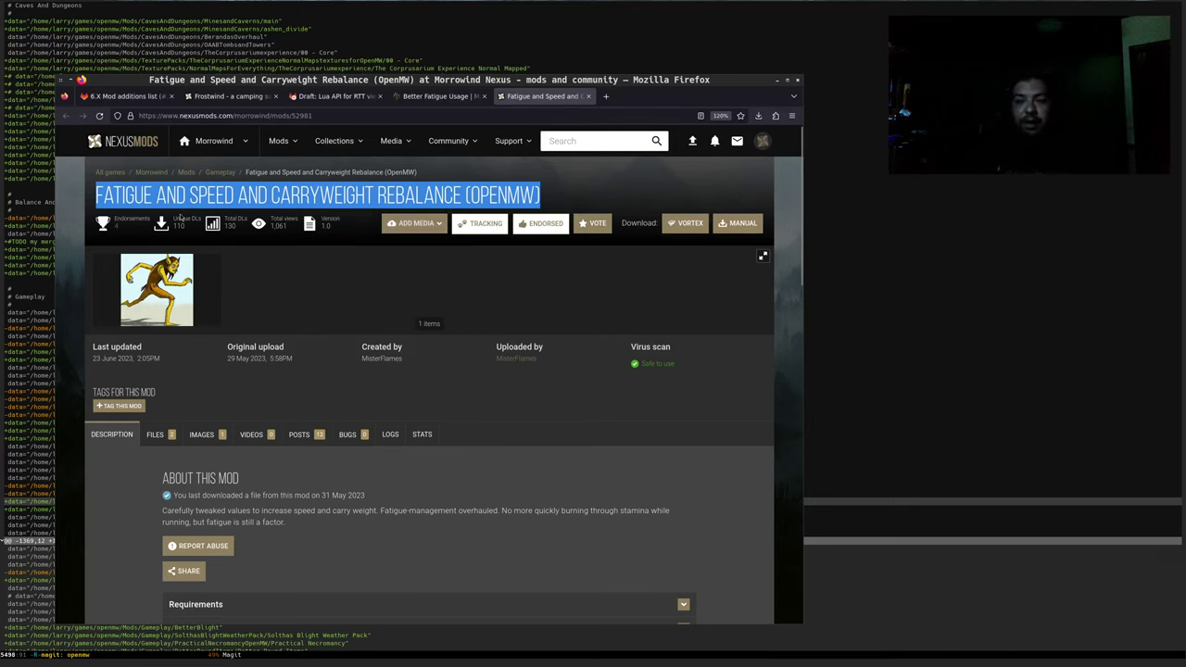
After Real Disposition, add a bullet linking Fatigue and Speed and Carryweight Rebalance (OpenMW) to its Nexus page
left_click(116, 96)
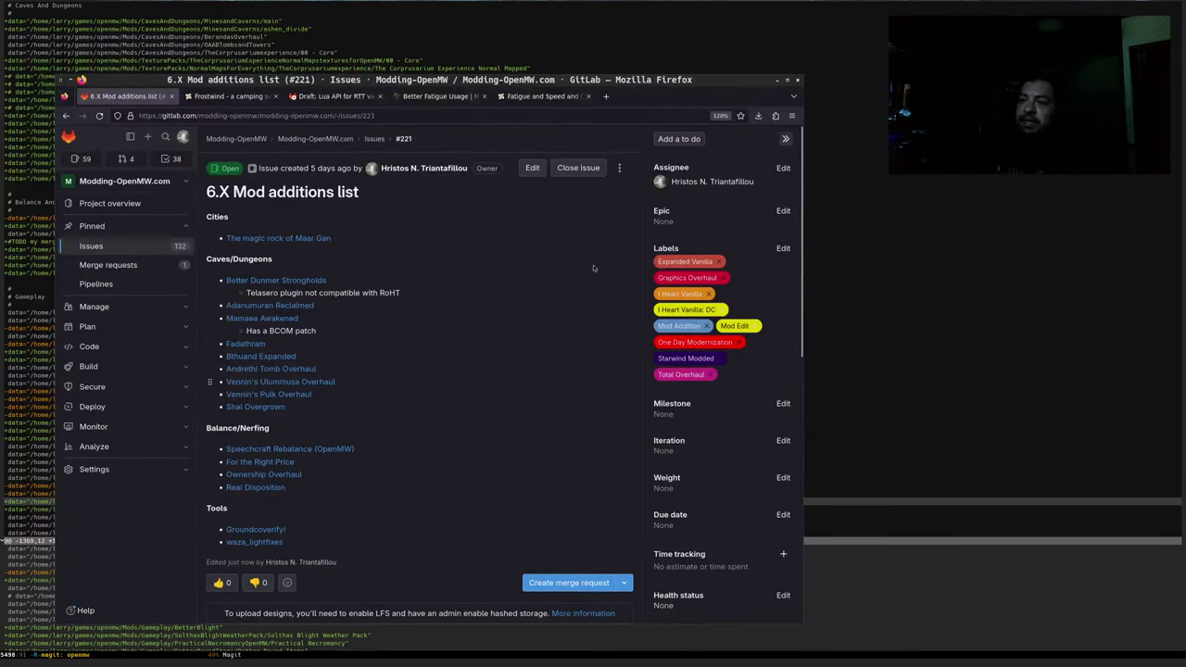
left_click(530, 169)
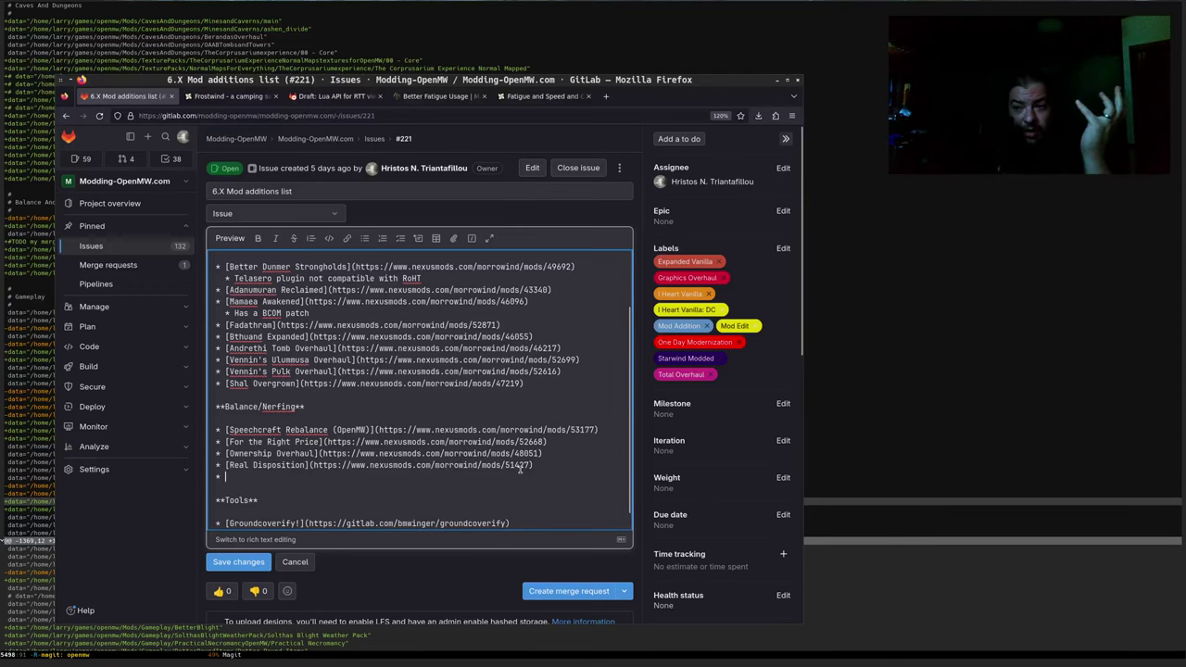
key("Return")
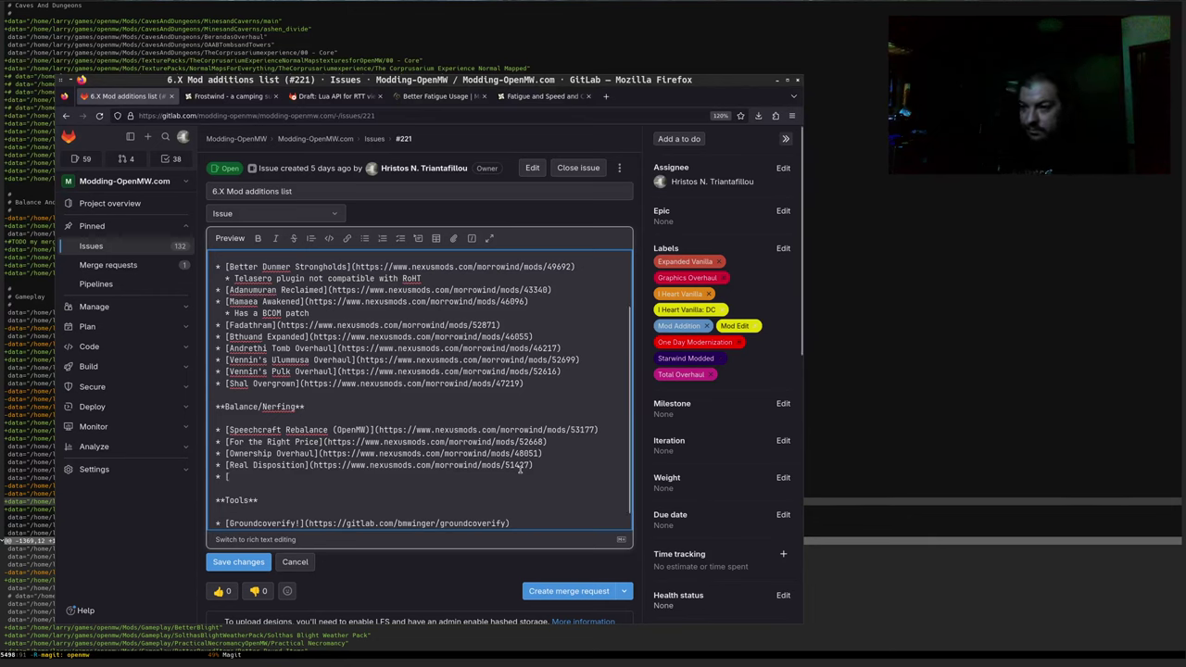
type("[Fatigue and Speed and Carryweight Rebalance (OpenMW)]")
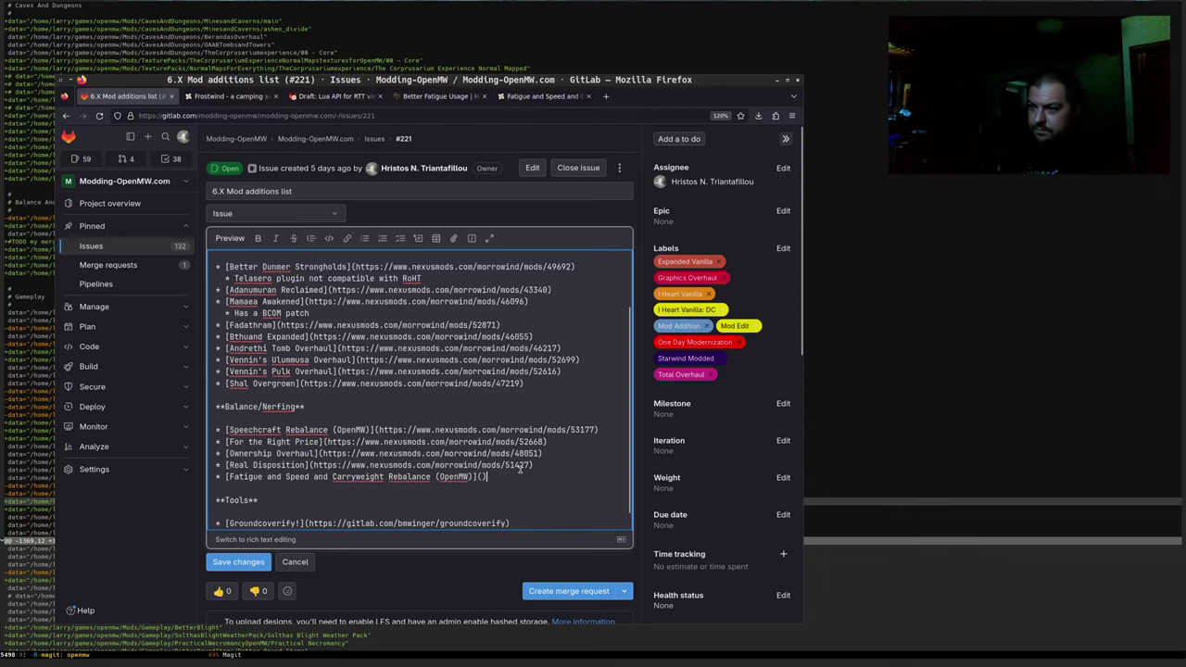
key("ctrl+Page_Up")
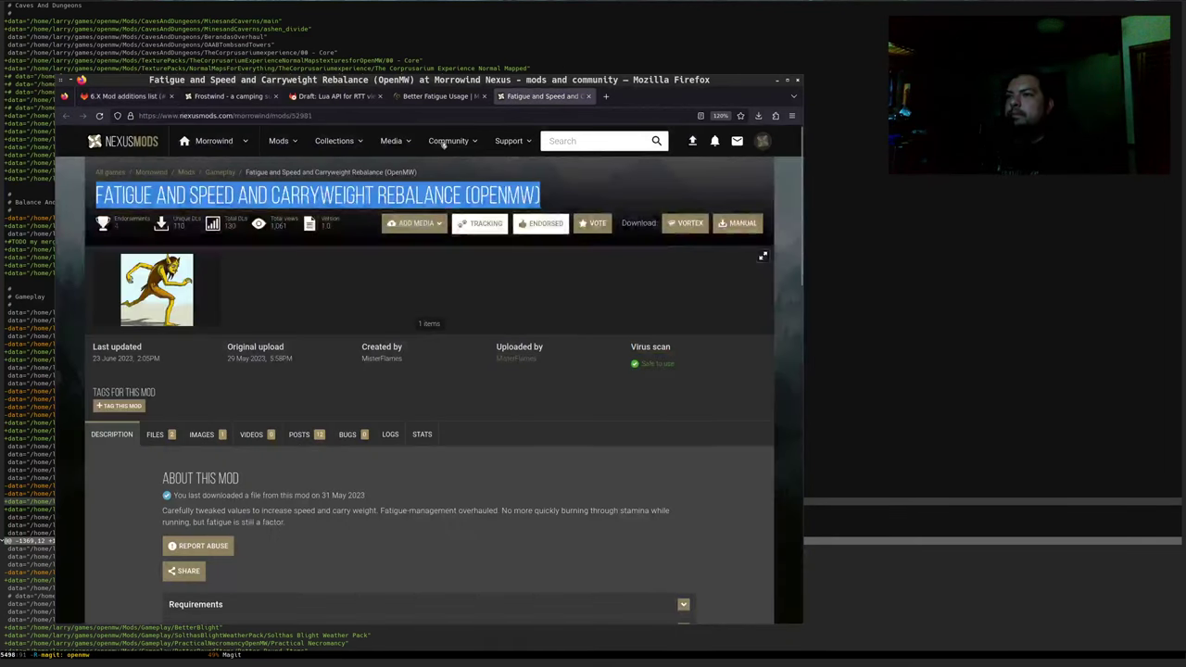
left_click(321, 116)
key("ctrl+c")
key("ctrl+Page_Down")
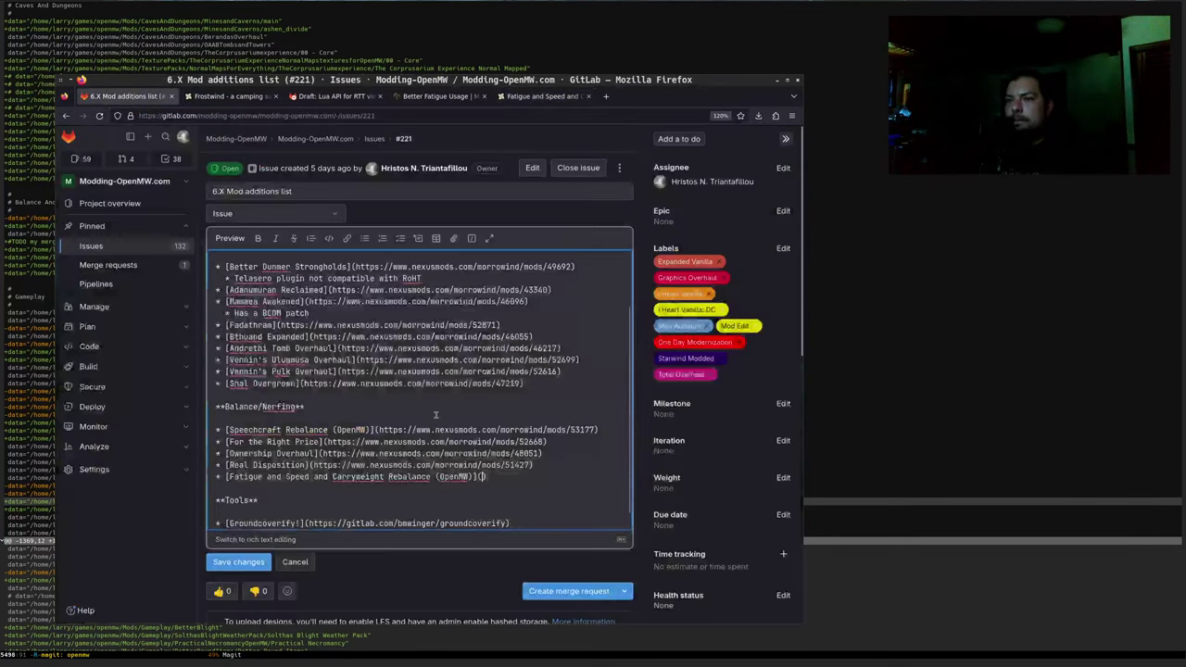
type("(")
key("ctrl+v")
Add an indented 'Replaces:' sub-item with an empty, further-indented line beneath it
key("Return")
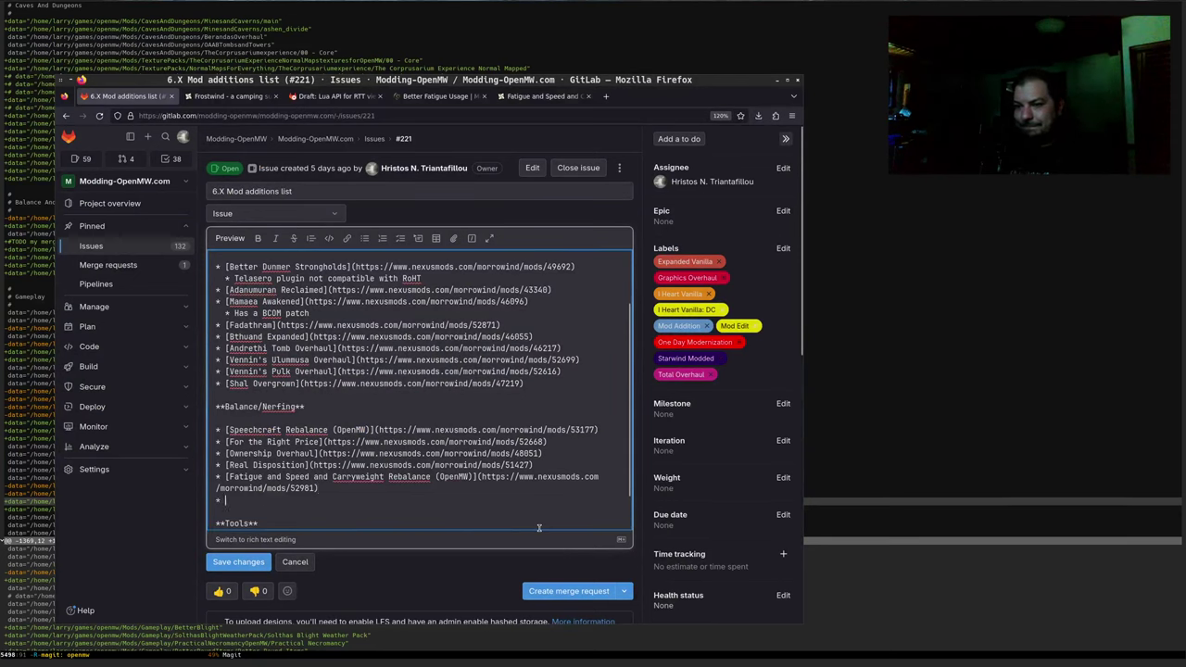
key("Tab")
type("Re")
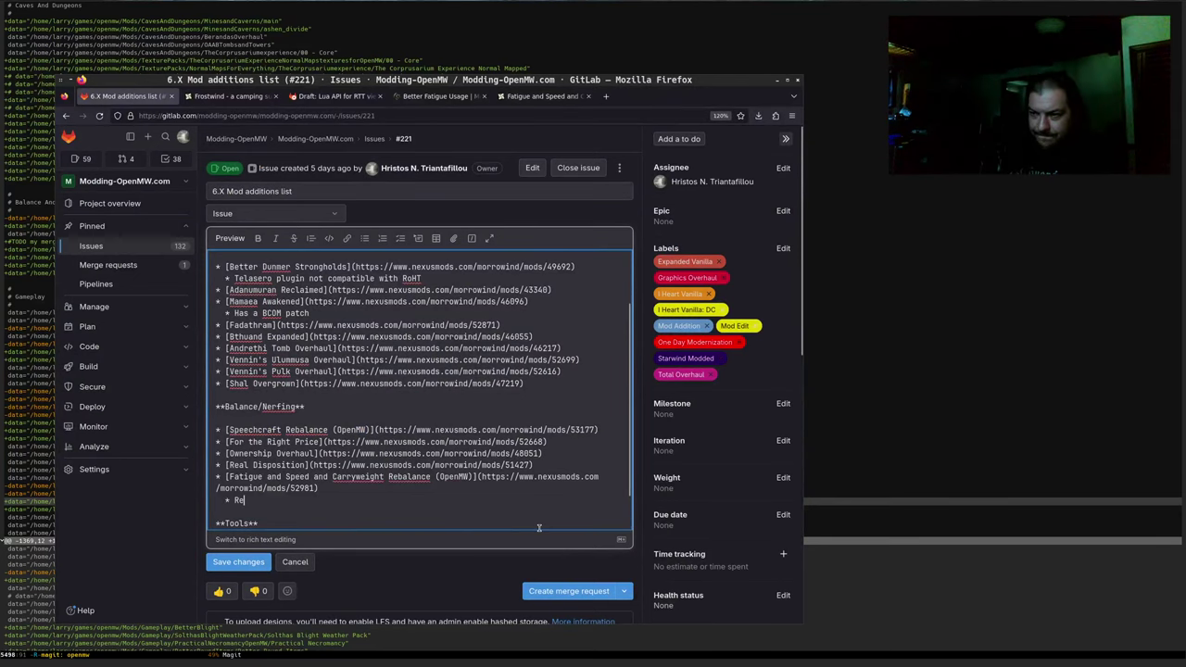
type("places:")
key("Return")
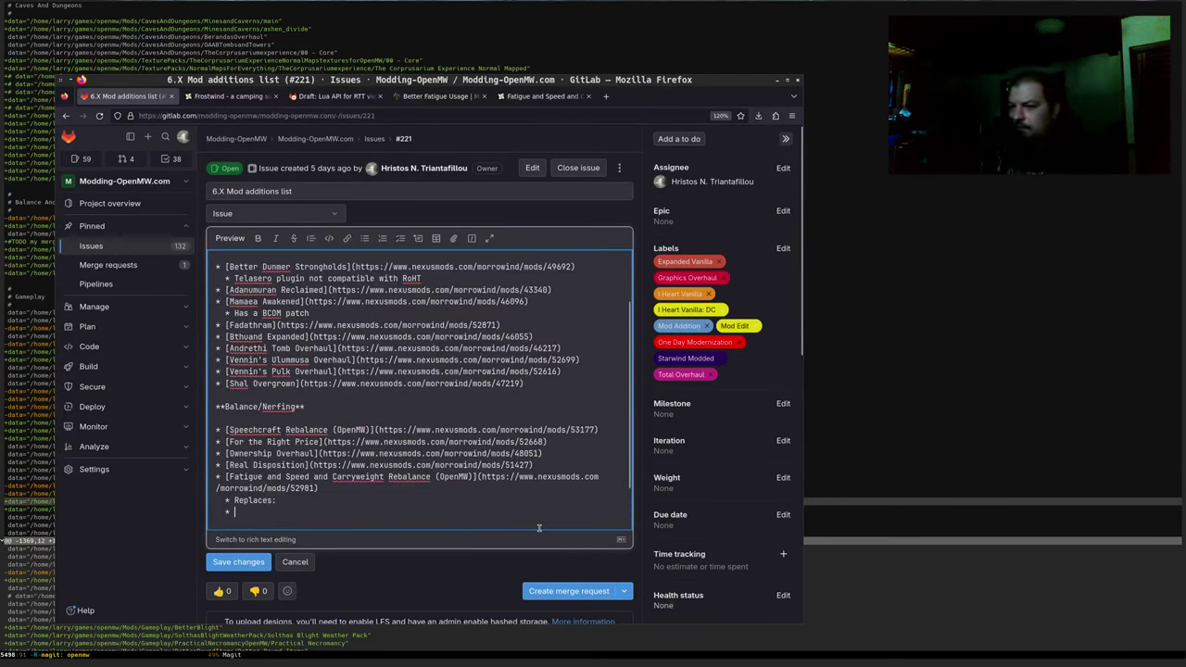
key("Tab")
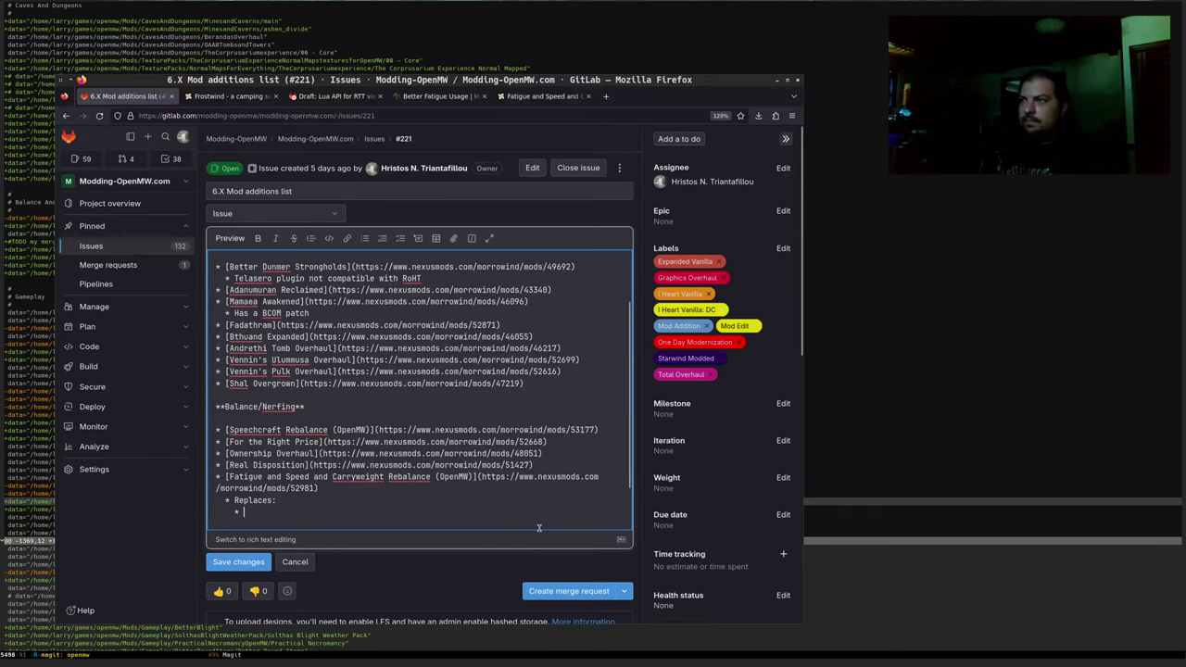
Search Modding-OpenMW.com for 'carryon' to find CarryOn and CarryOn Tweaks
left_click(412, 96)
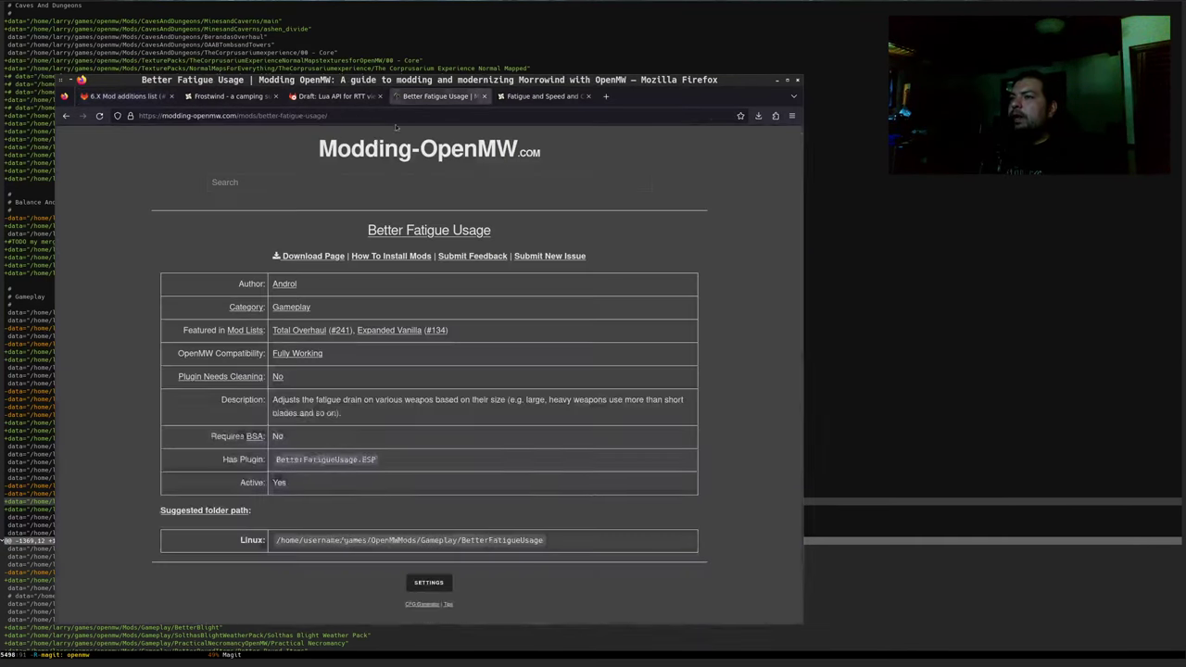
left_click(222, 182)
type("carr")
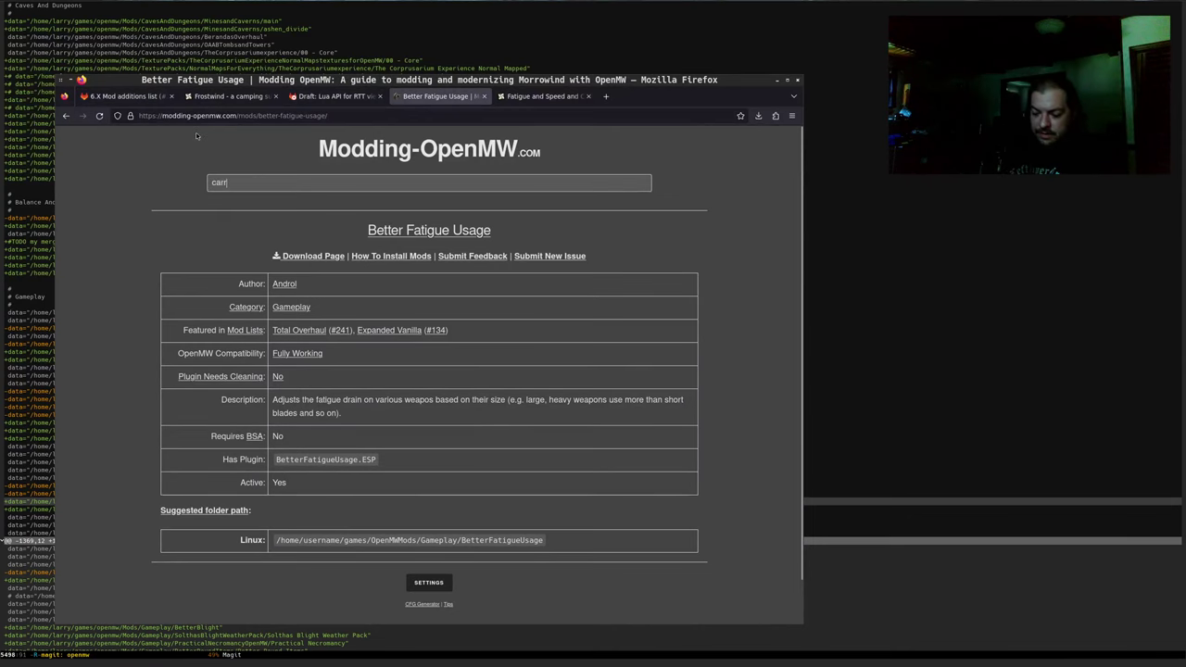
type("yon")
key("Return")
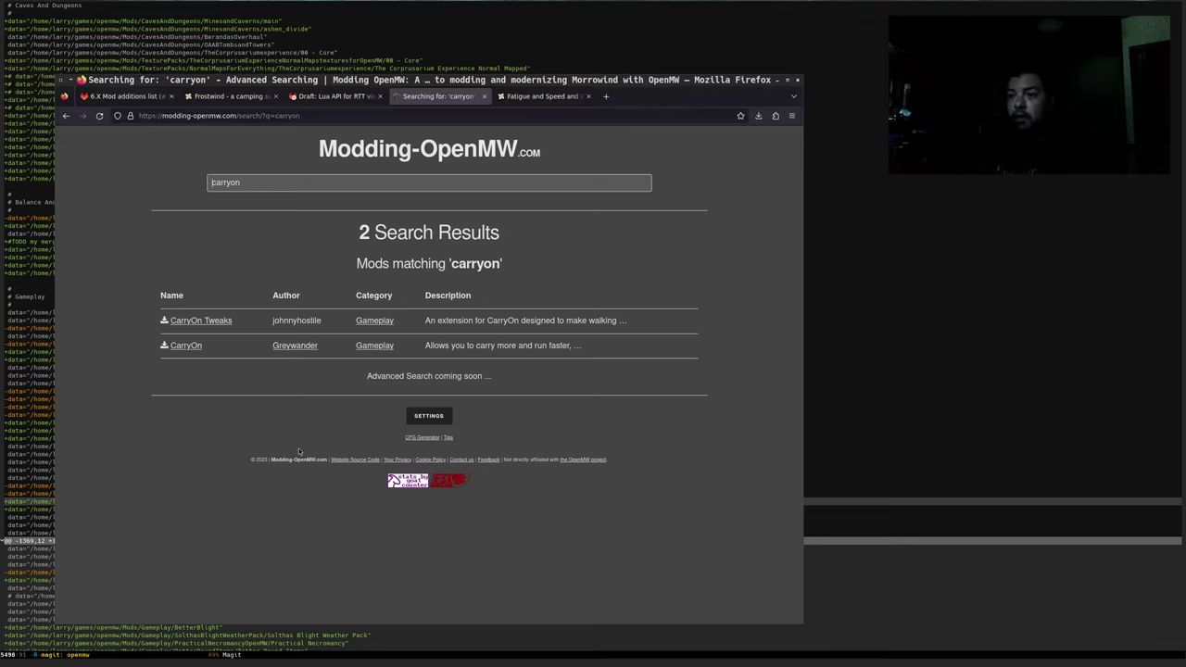
middle_click(399, 148)
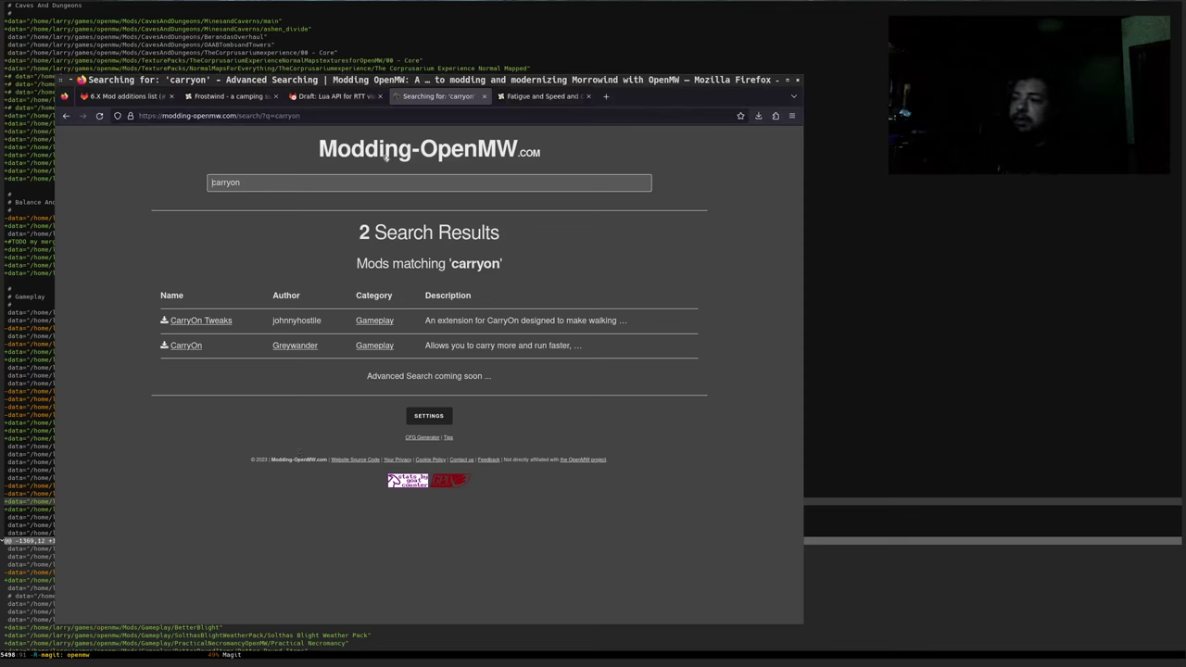
Go to the Total Overhaul list's Balance And Nerfing section and read its description
left_click(534, 100)
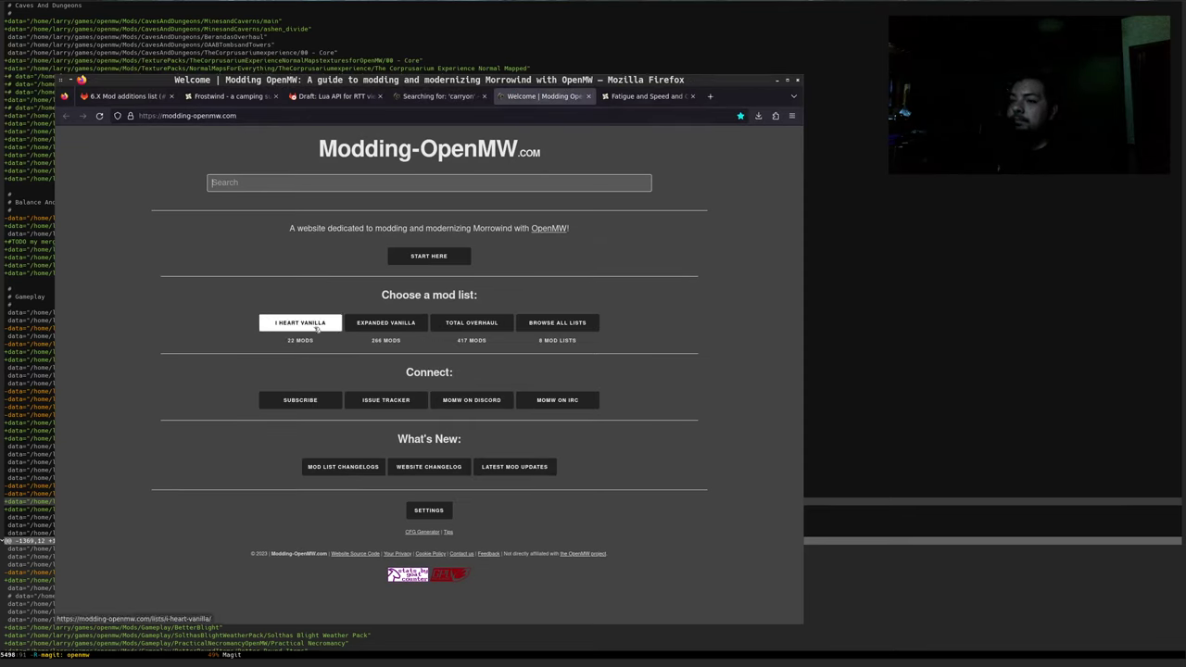
left_click(470, 322)
scroll(298, 347, "down", 10)
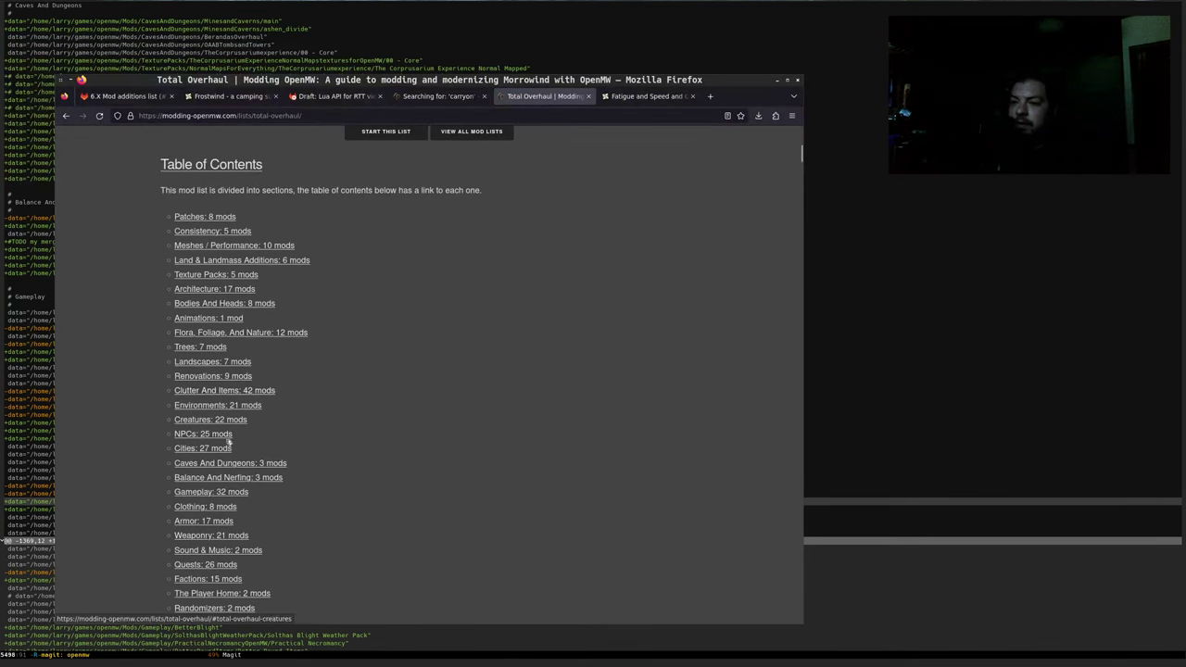
left_click(271, 472)
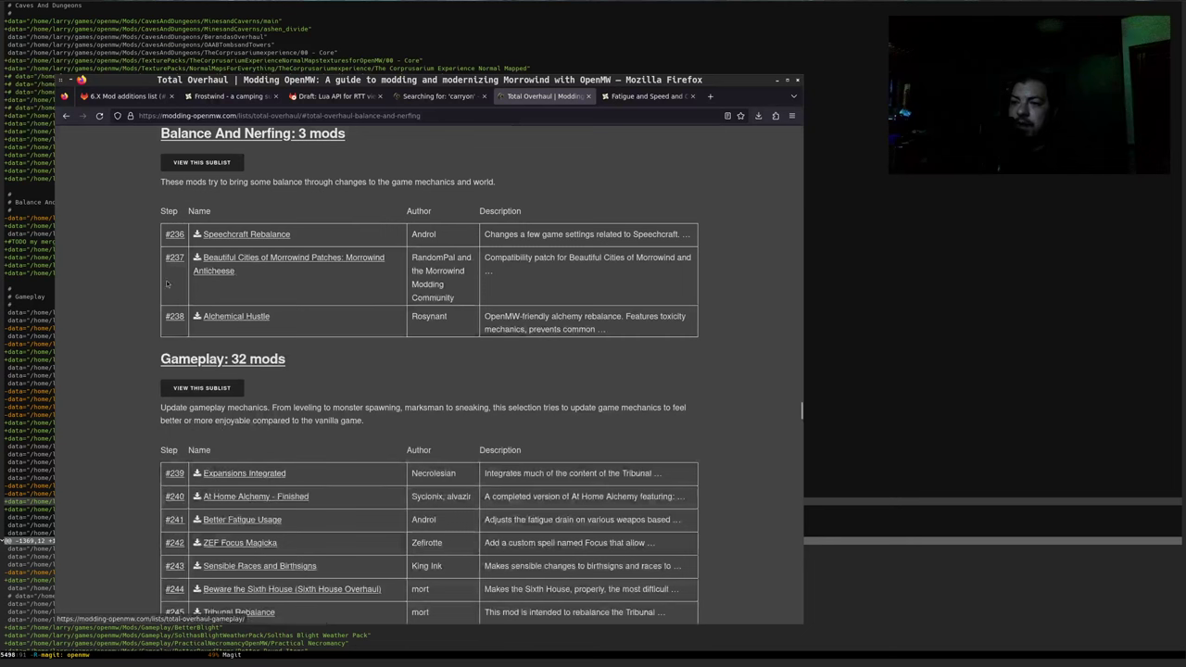
mouse_move(284, 237)
left_mouse_down()
mouse_move(496, 237)
mouse_move(159, 238)
mouse_move(269, 237)
left_mouse_up()
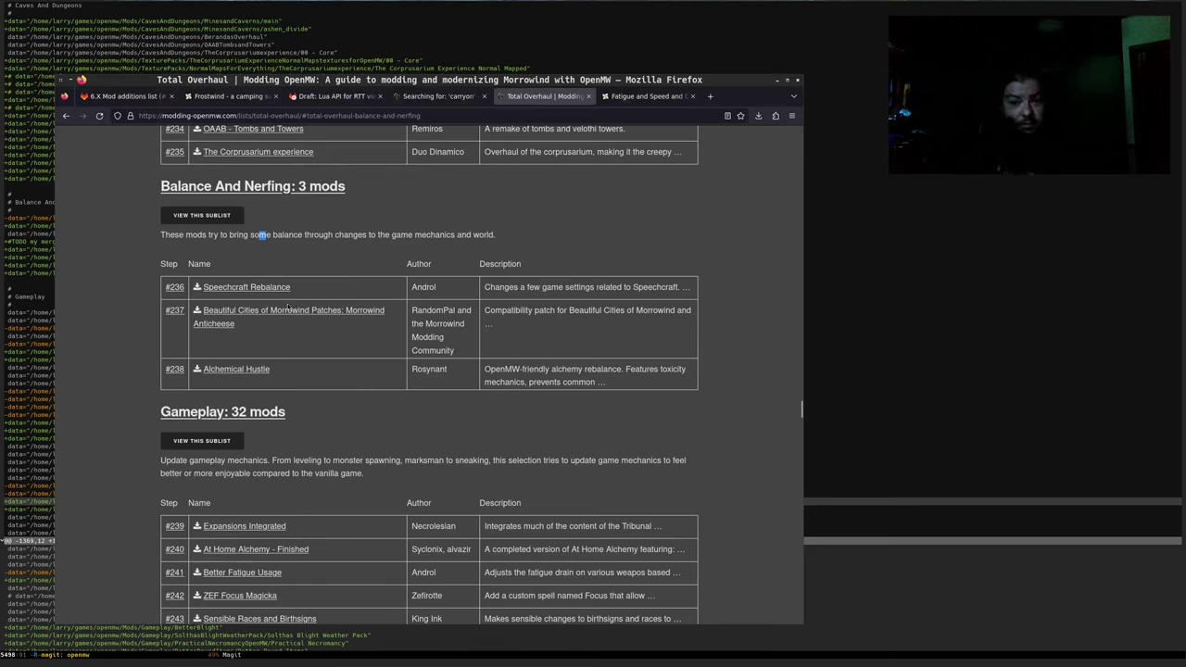
triple_click(181, 237)
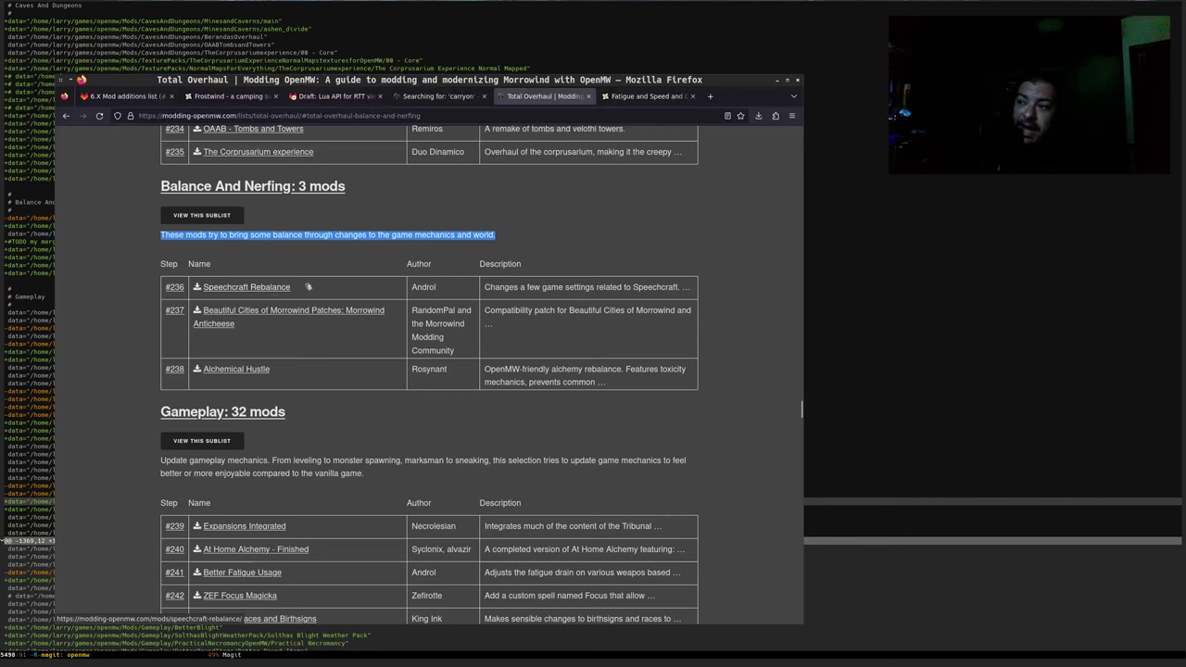
Open Beautiful Cities of Morrowind Patches in its own tab, then return to GitLab
middle_click(261, 313)
left_click(596, 98)
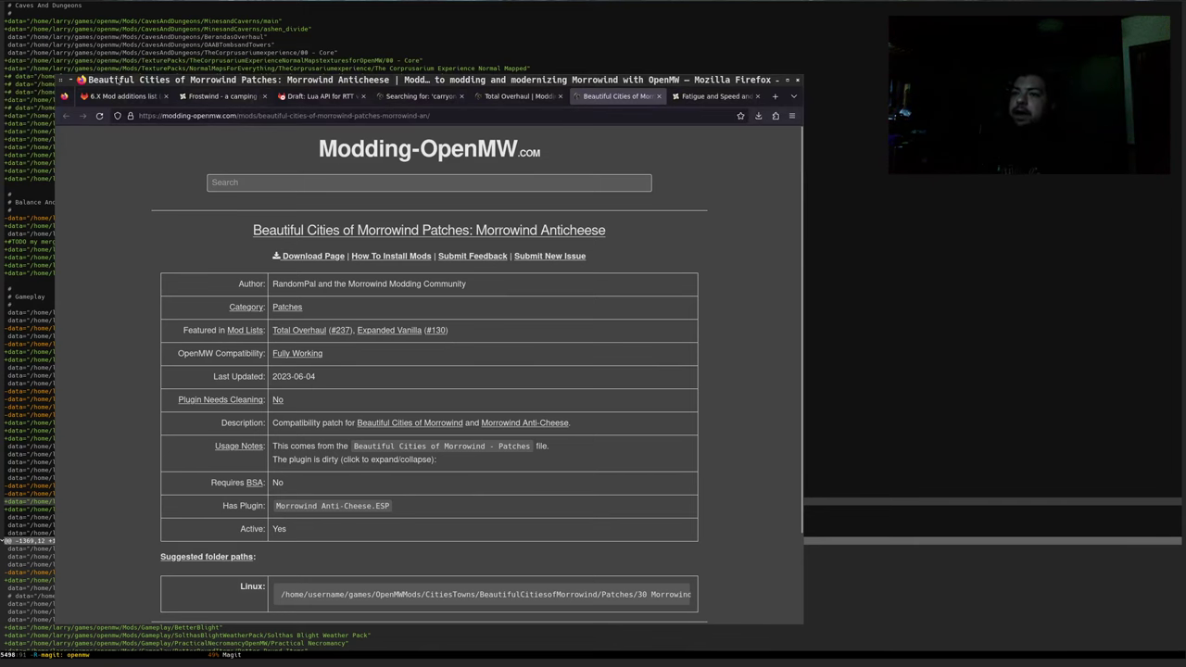
key("alt+1")
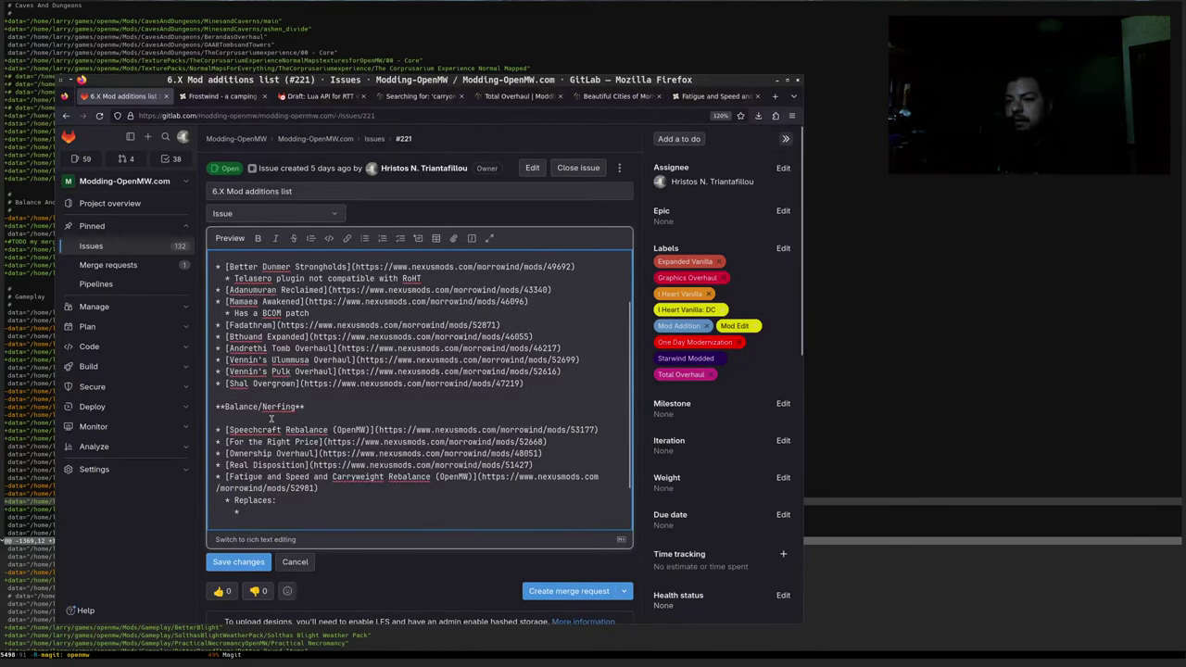
Under Balance/Nerfing, write a 'General note:' suggesting a usage-notes blurb about a 2nd (or more) playthrough
left_click(271, 418)
key("Return")
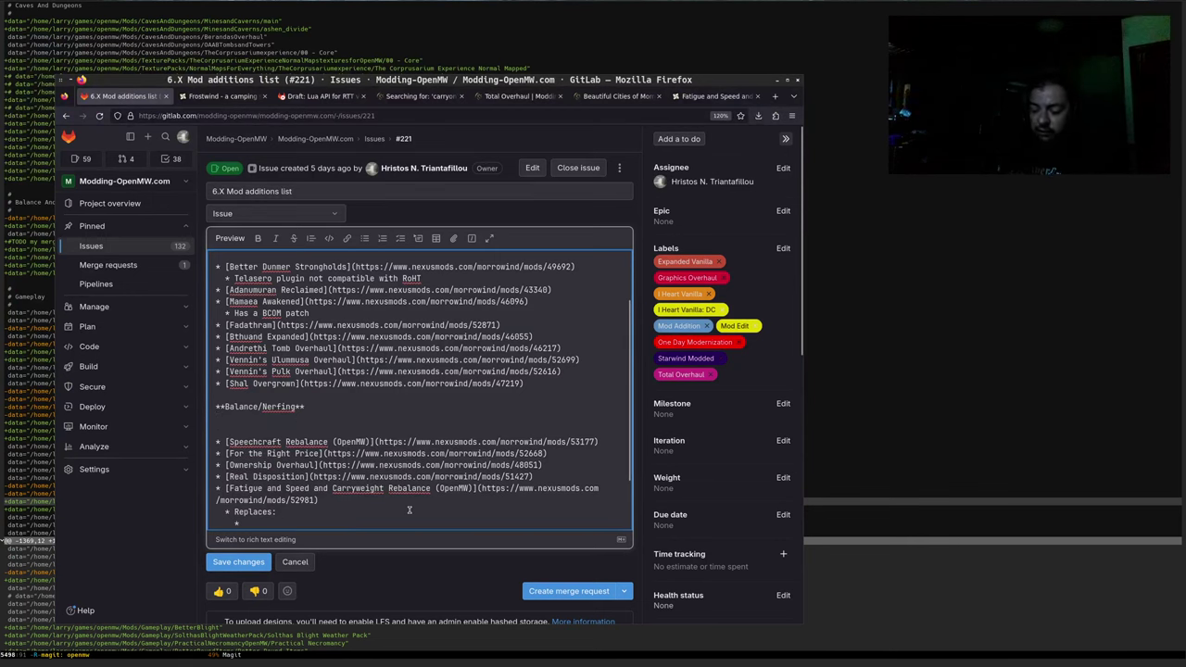
type("General note")
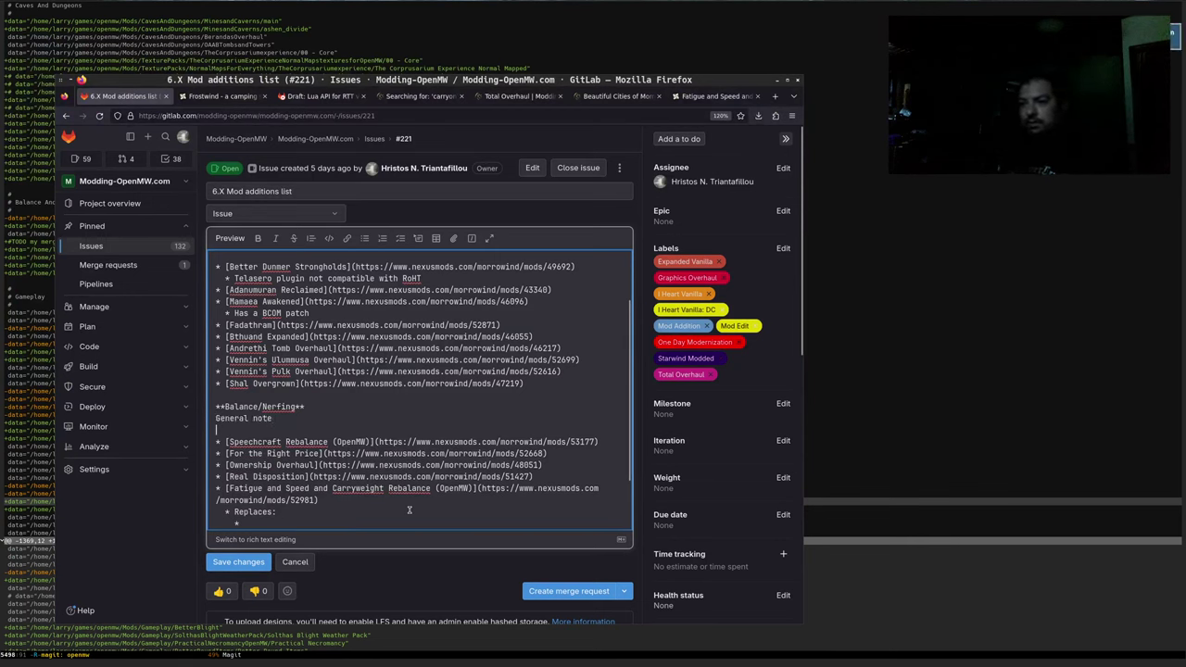
key("Up")
key("Return")
key("End")
type(": ")
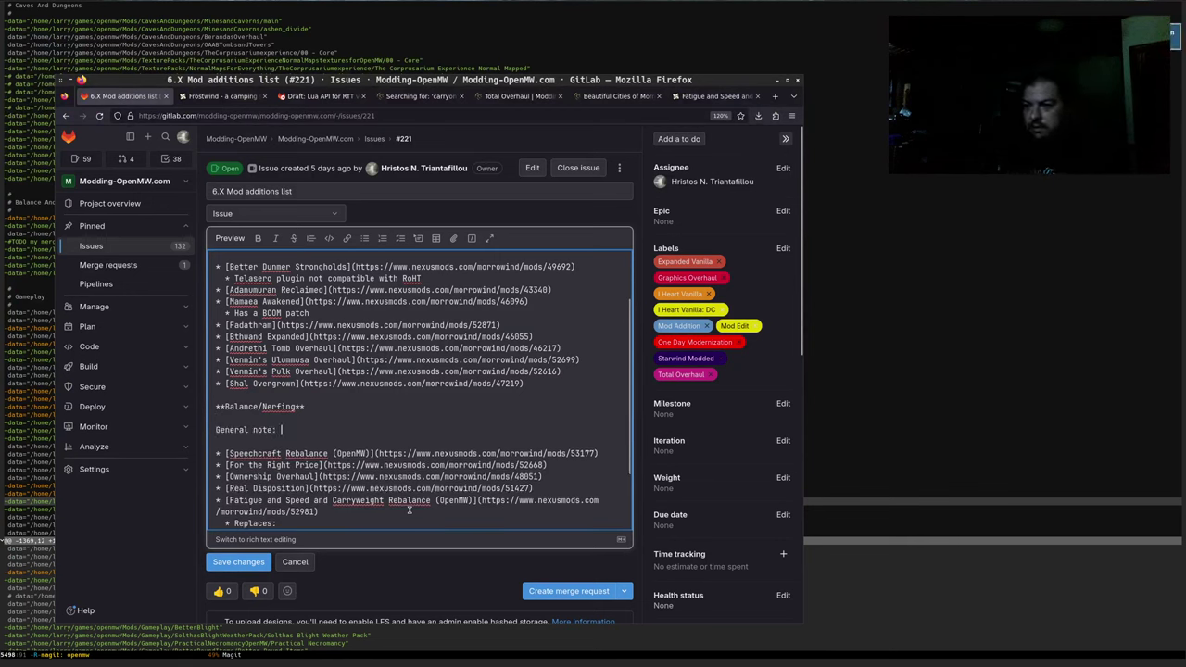
type("Add a blu")
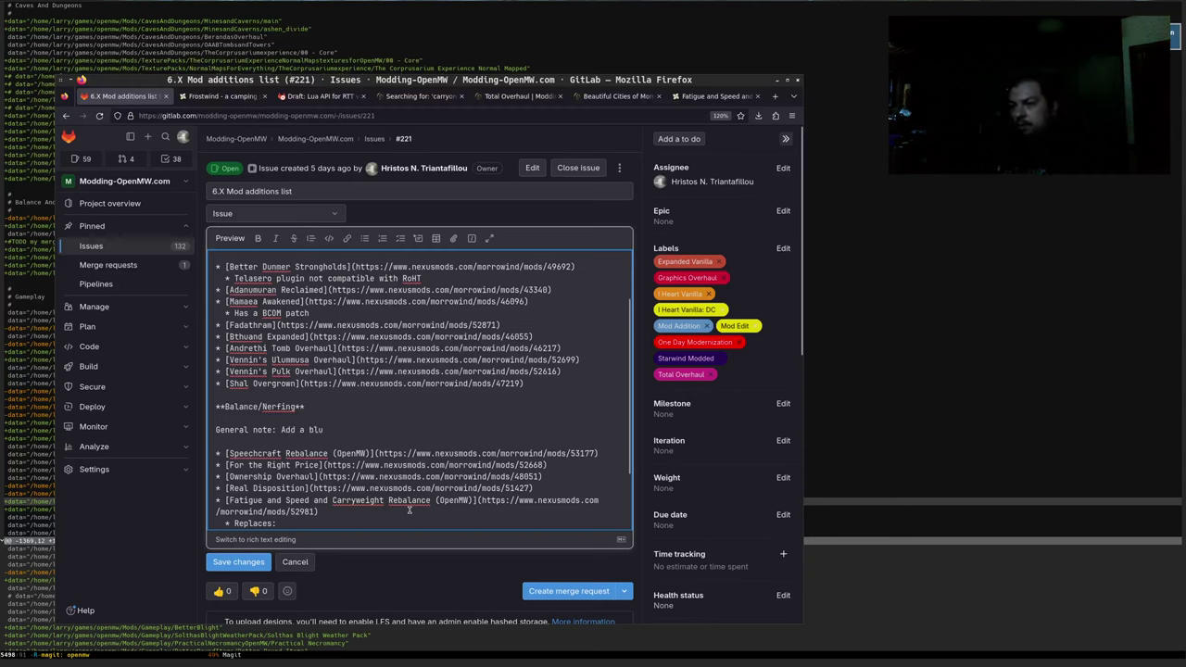
type("rb to usage no")
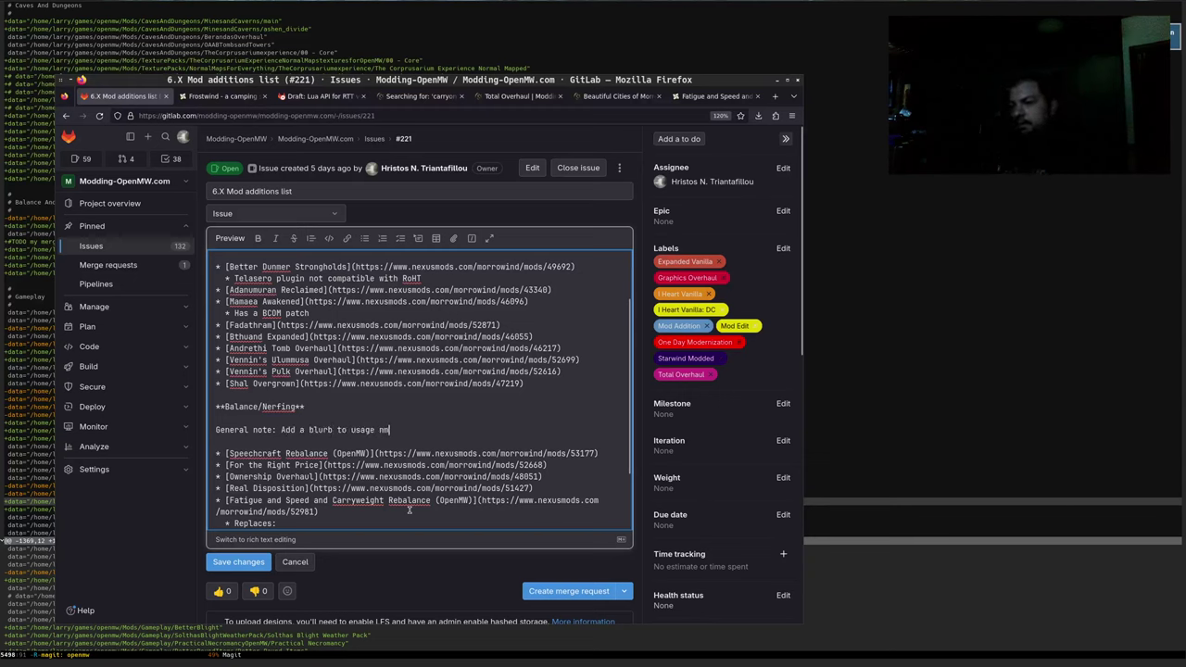
type("tes along ")
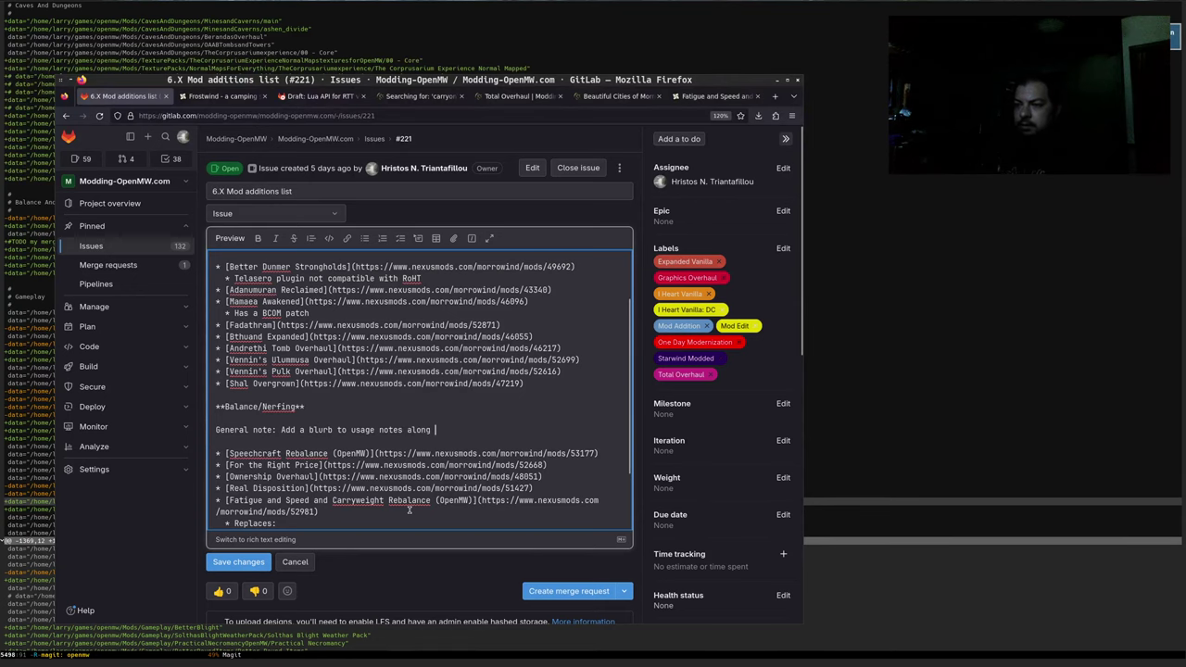
type("the lines of \"maybe")
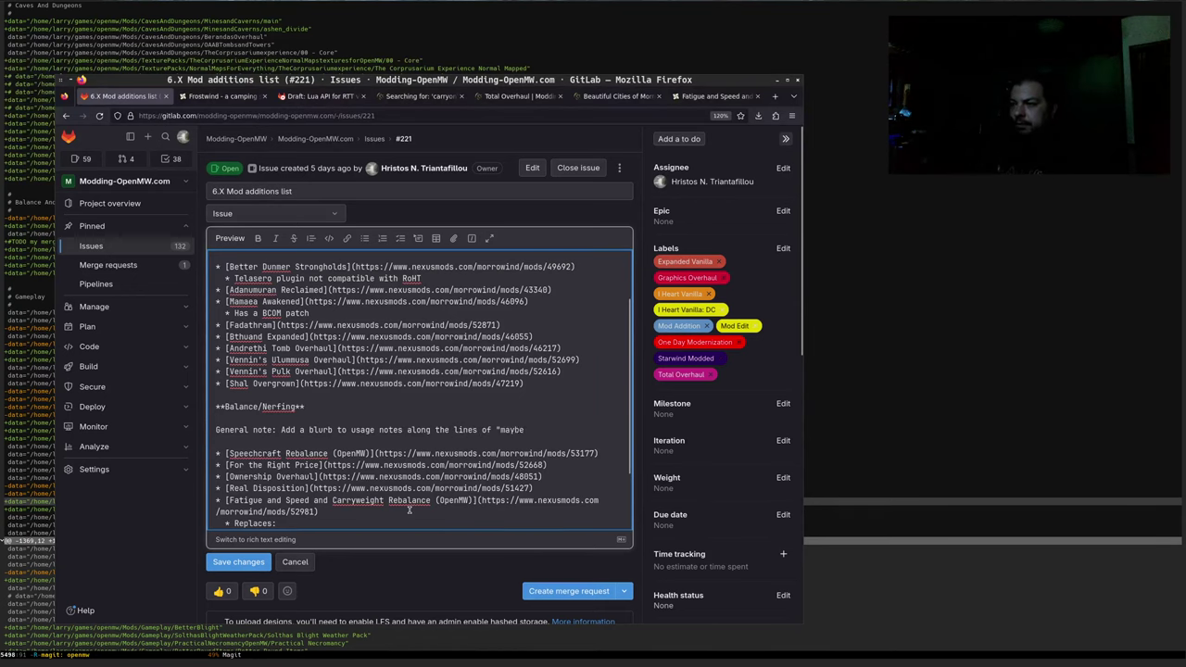
type(" these are")
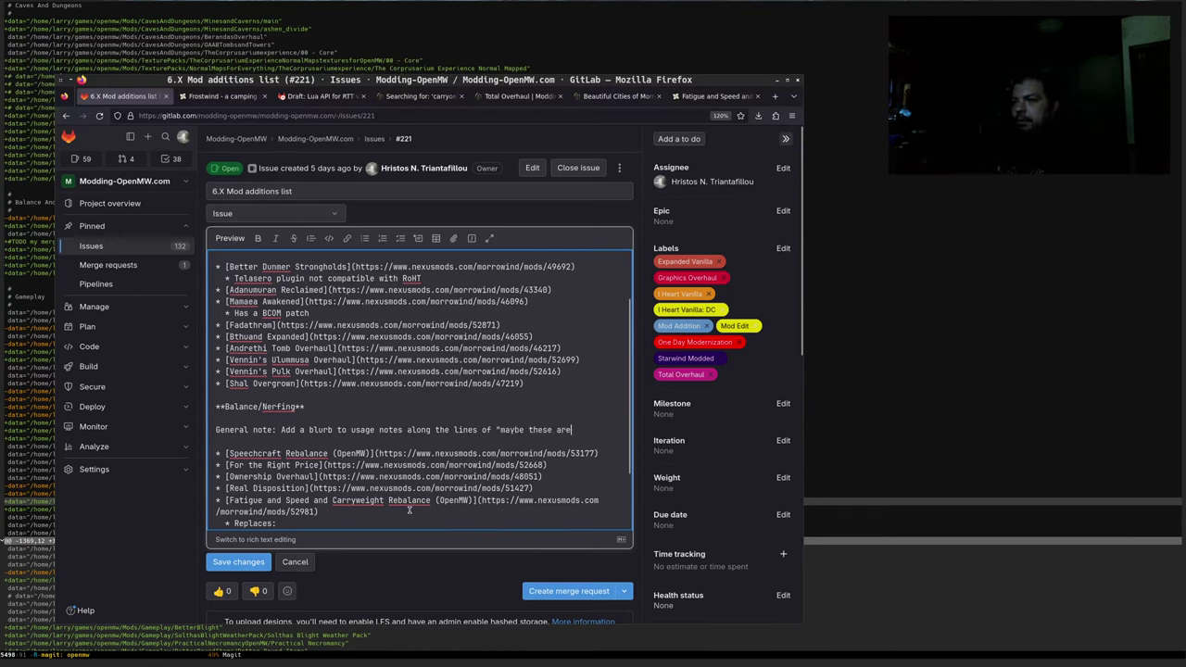
type(" best for a 2")
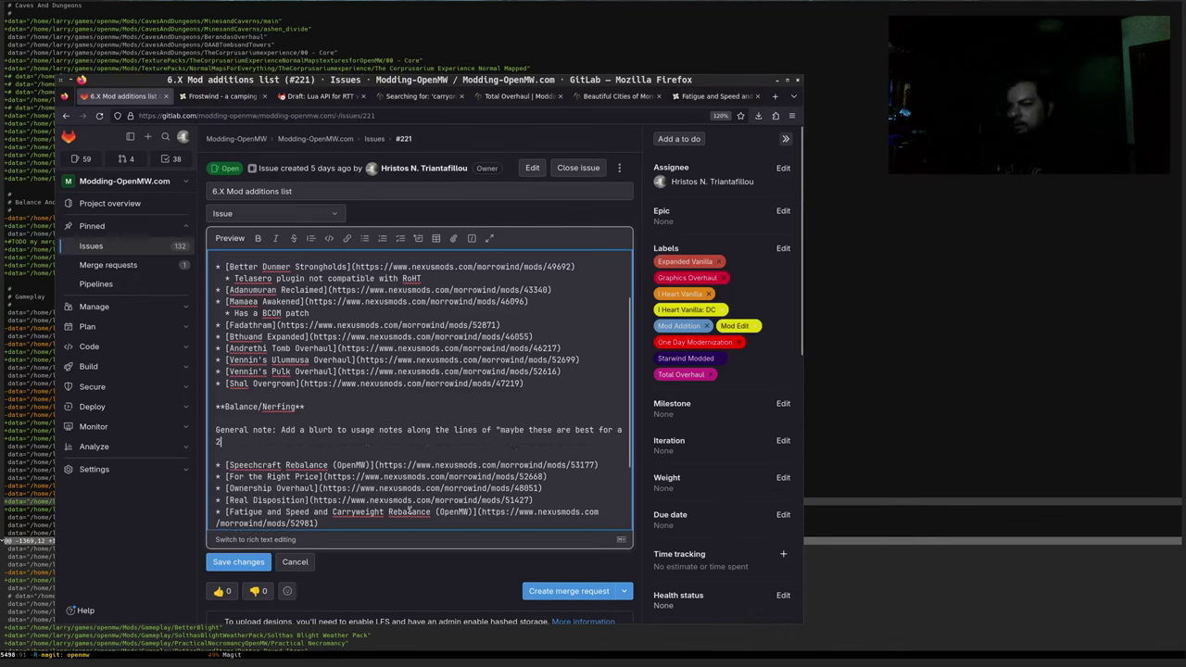
type("nd (or more")
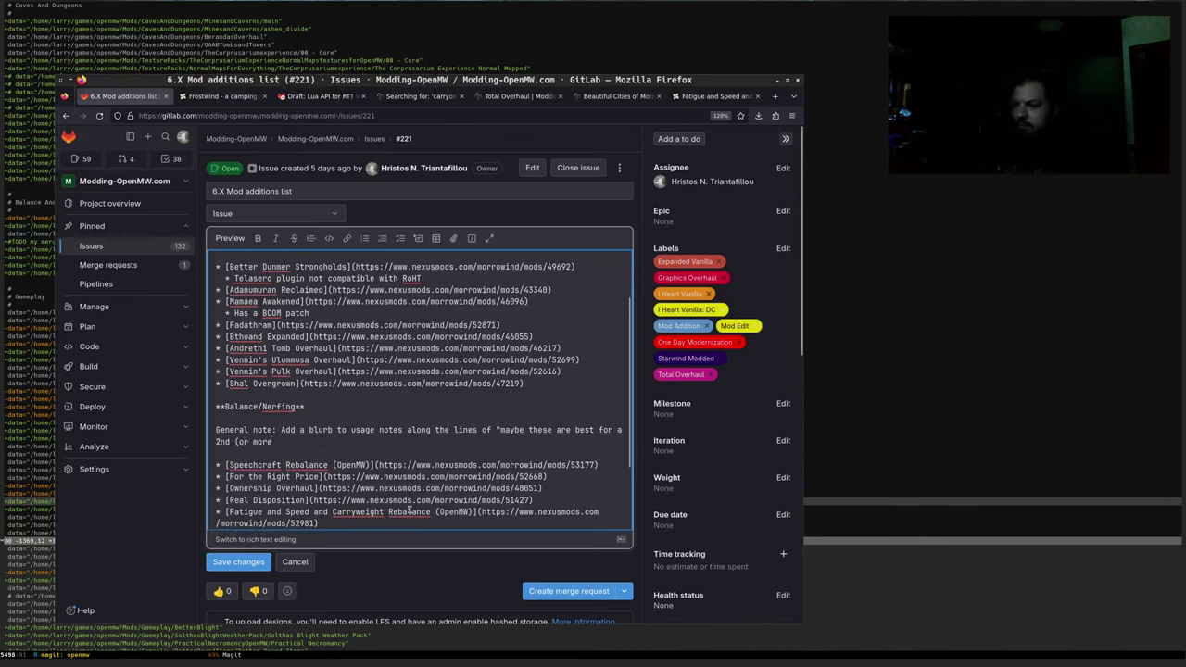
type(") playthrough\"")
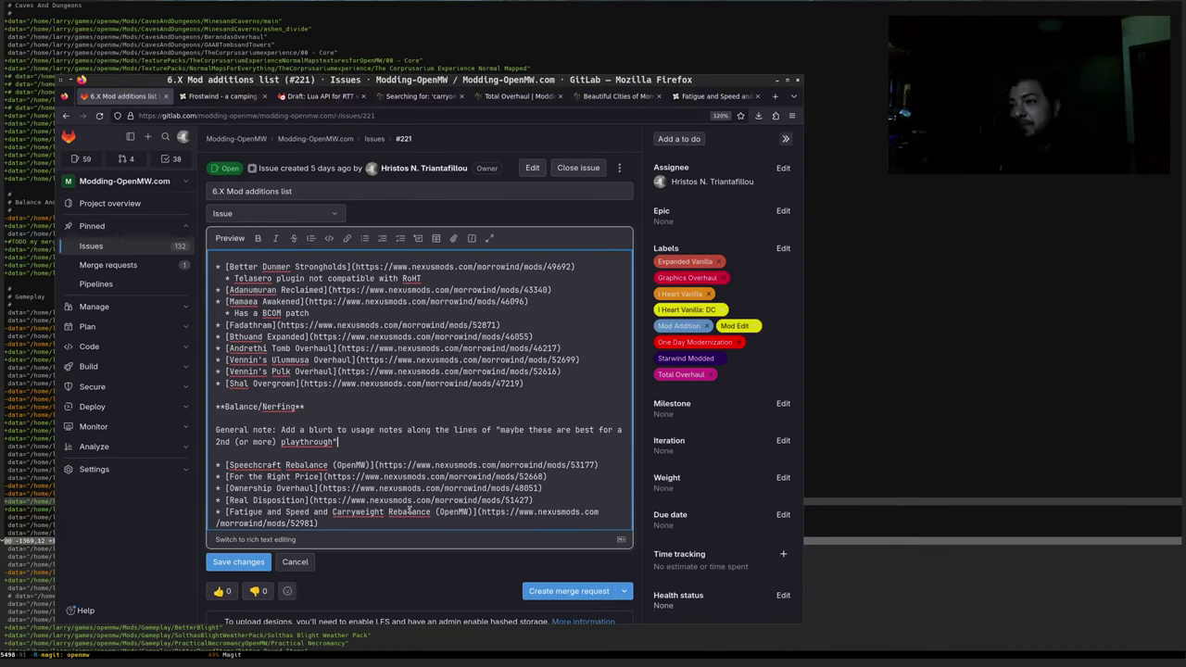
Check the Total Overhaul section wording, then preview the issue description
left_click(530, 98)
left_click(334, 238)
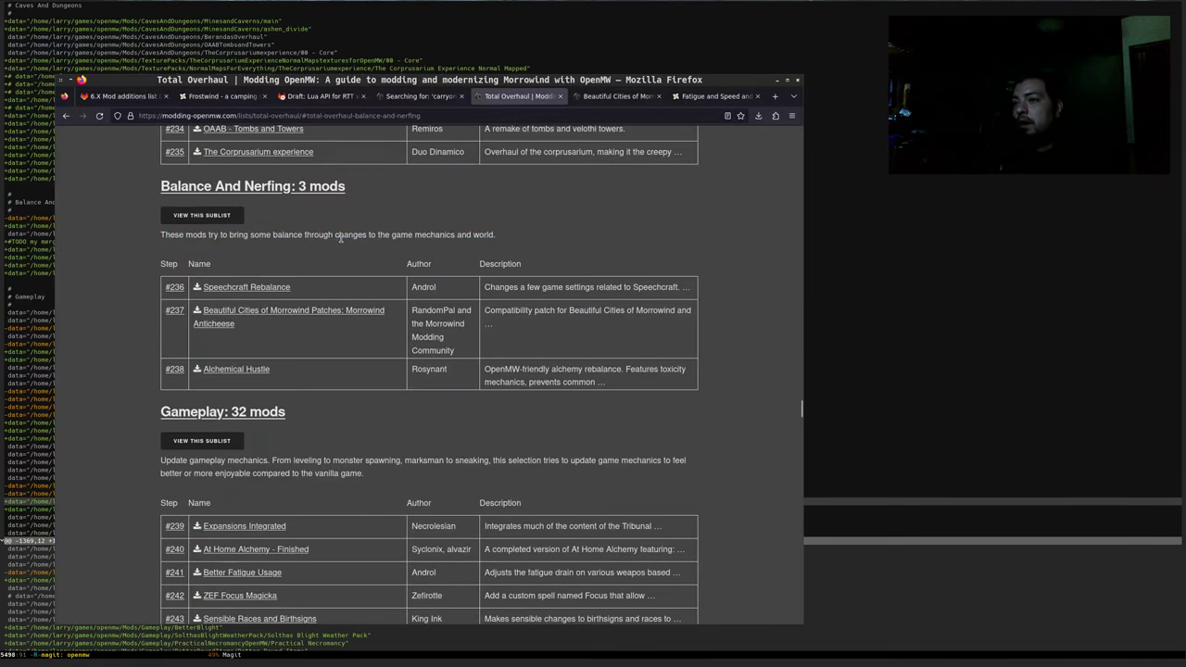
double_click(348, 237)
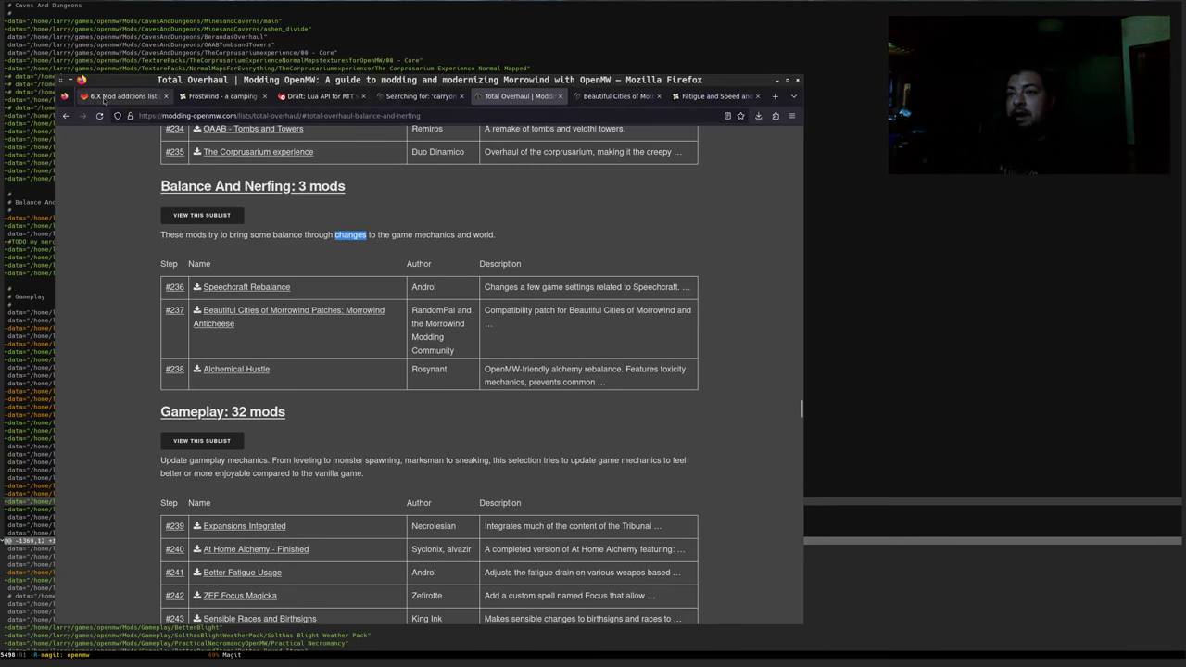
left_click(121, 96)
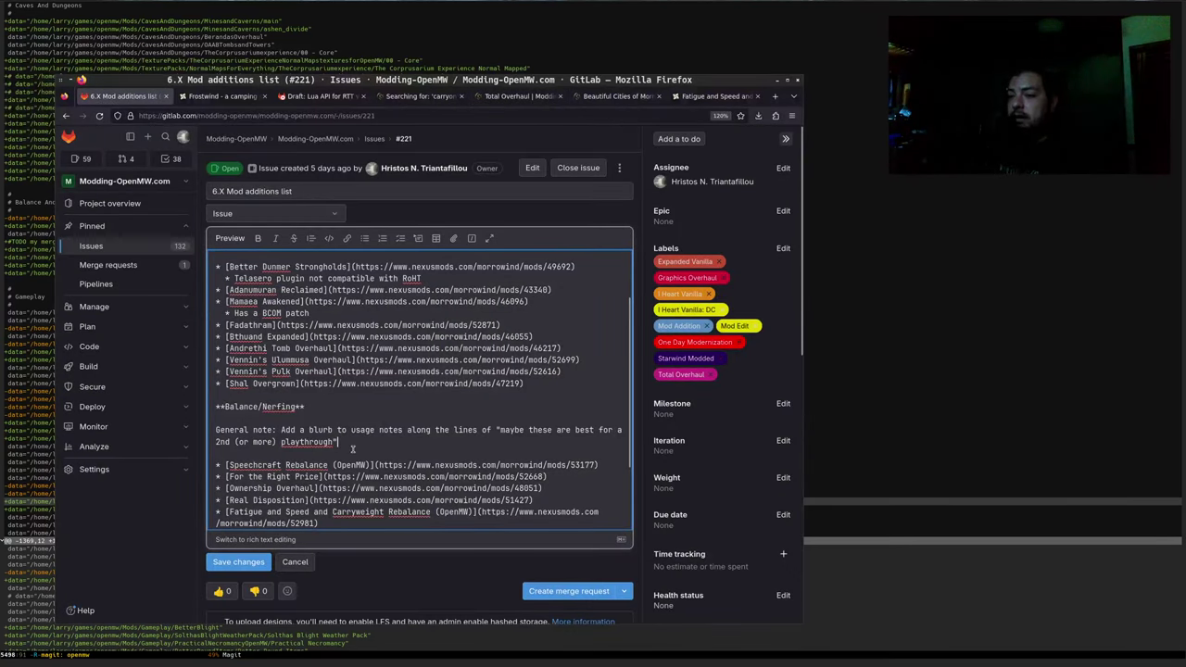
left_click(282, 429, "shift")
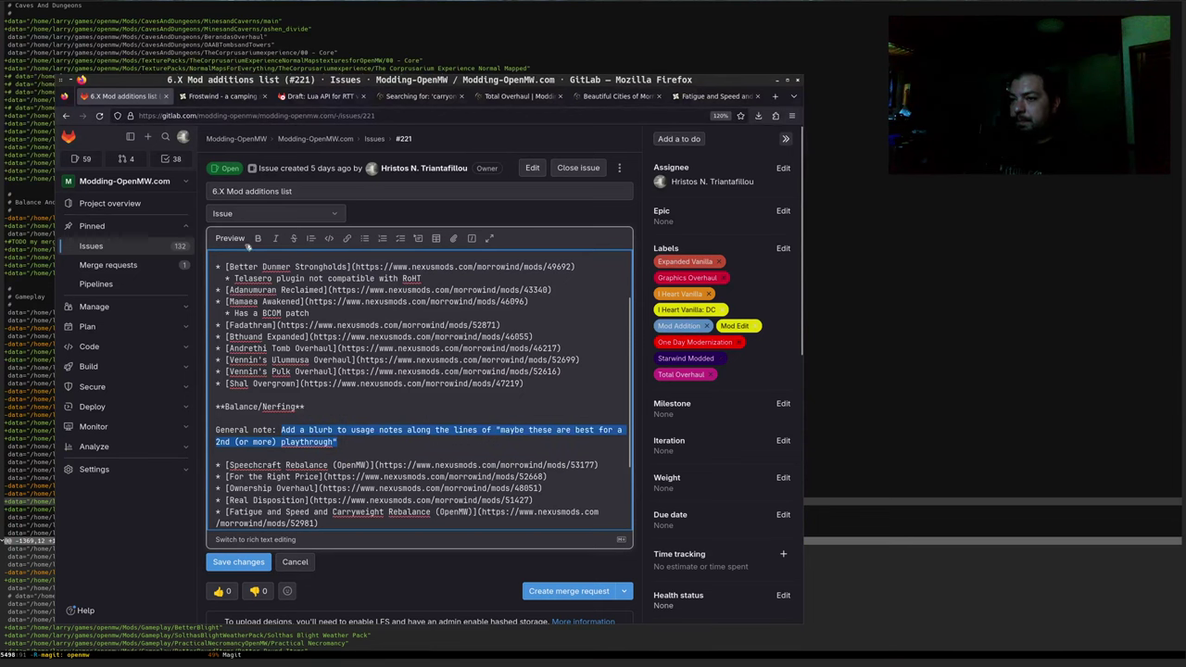
left_click(246, 243)
Resume editing the description and place the cursor on the empty bullet under Replaces:
scroll(318, 397, "down", 3)
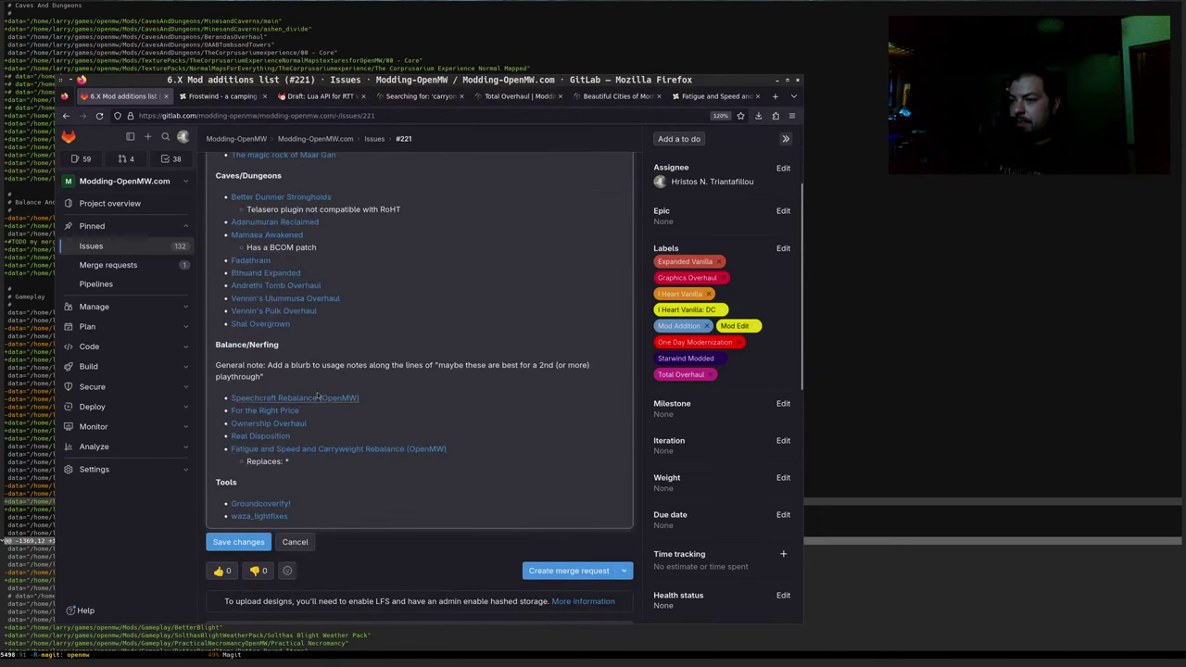
left_click_drag(472, 365, 466, 376)
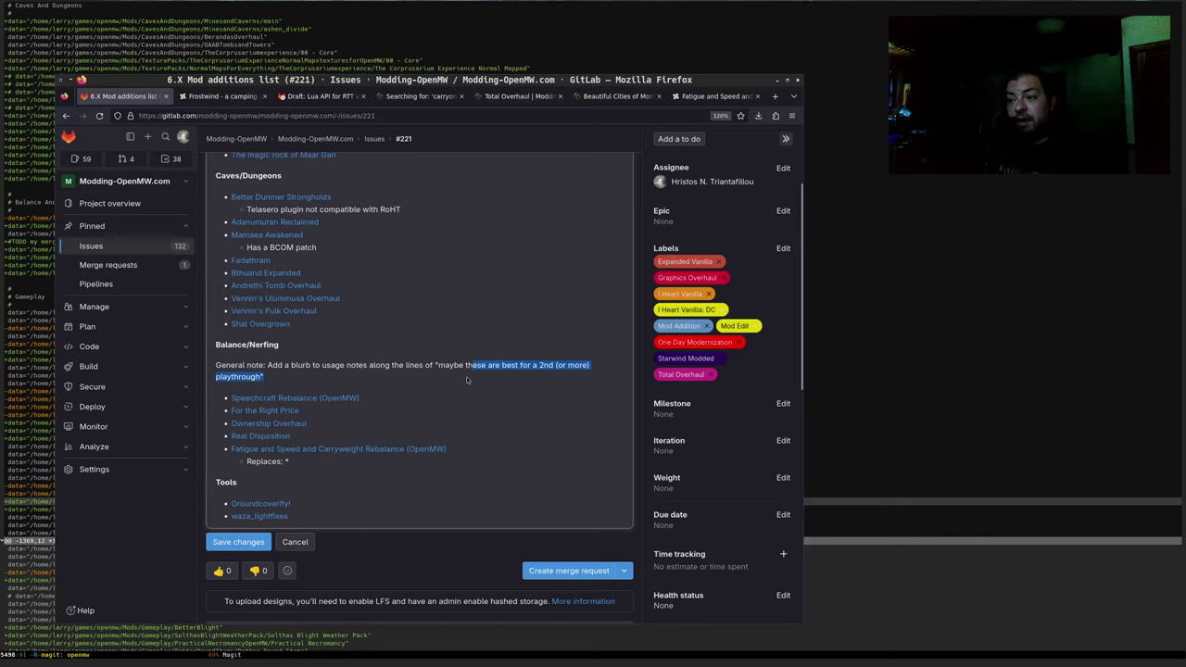
left_click(466, 376)
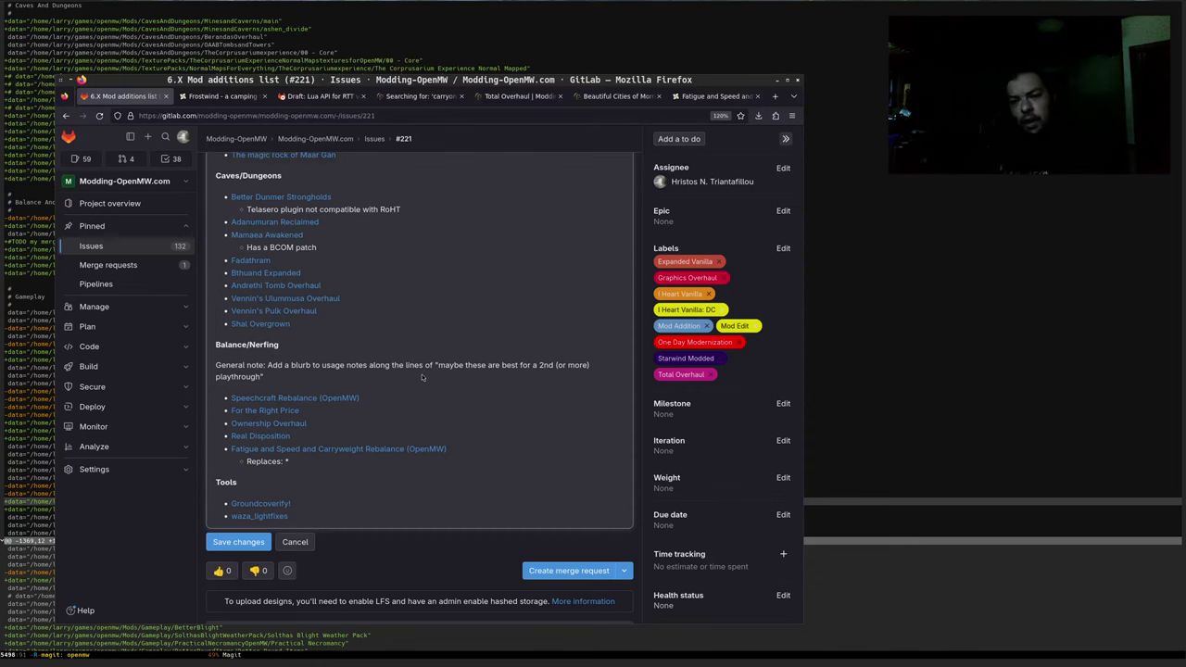
key("Escape")
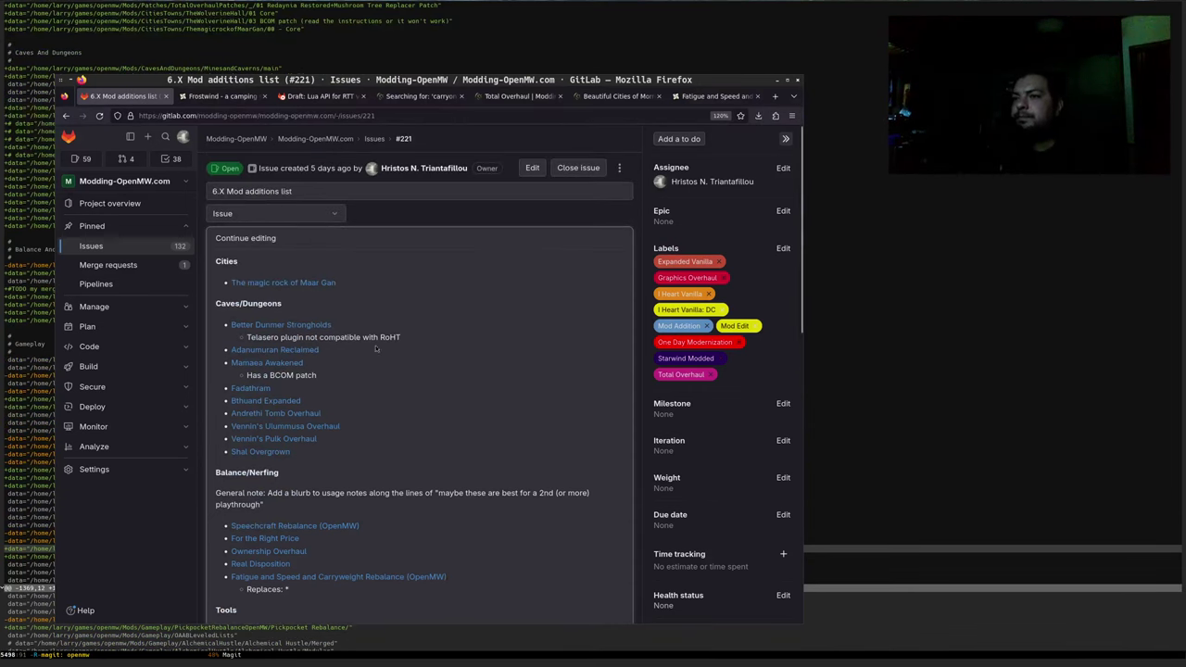
left_click(245, 238)
scroll(348, 449, "down", 4)
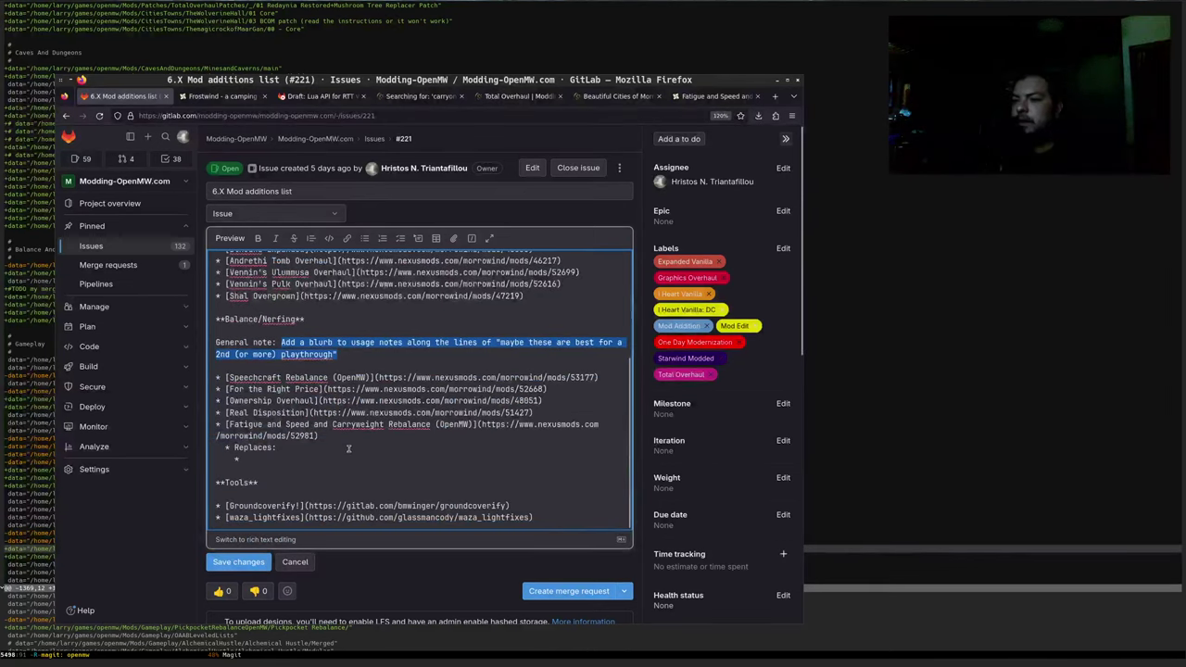
left_click(271, 458)
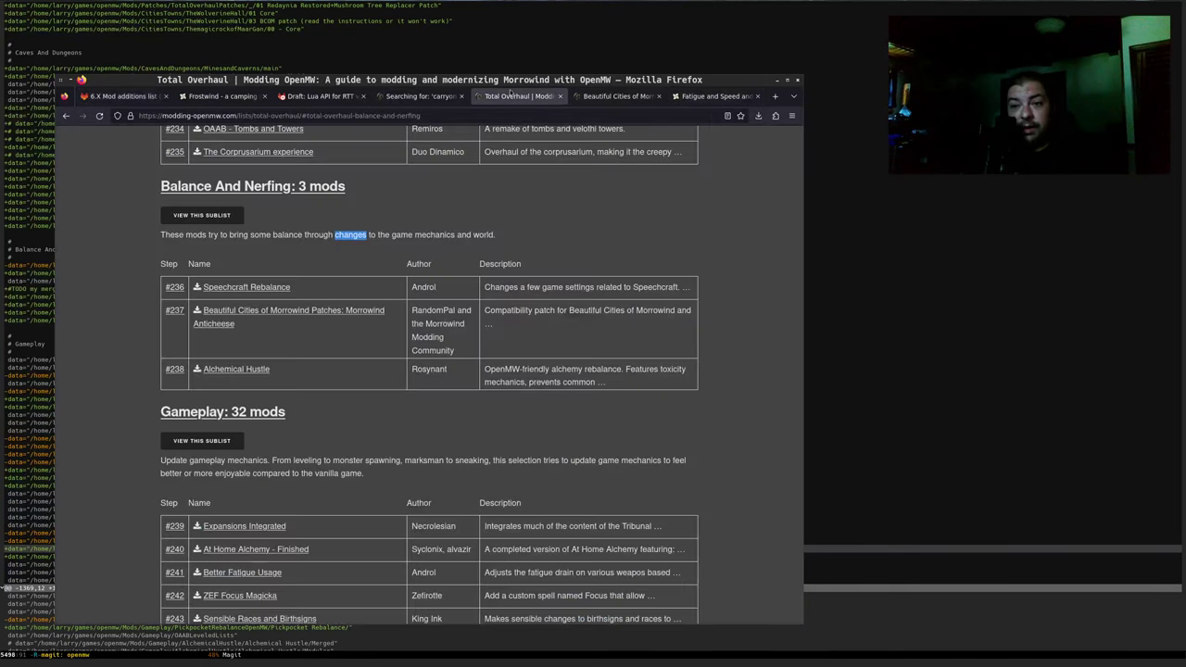
Add a Replaces bullet linking CarryOn to its Modding-OpenMW page
left_click(518, 96)
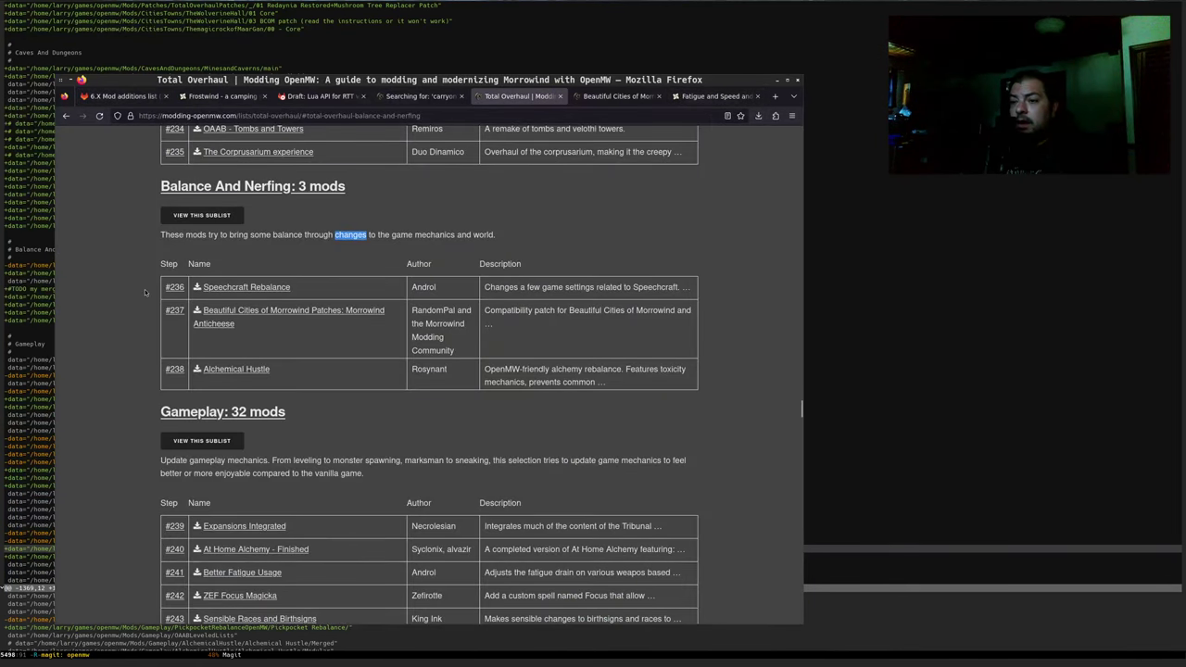
scroll(145, 292, "down", 8)
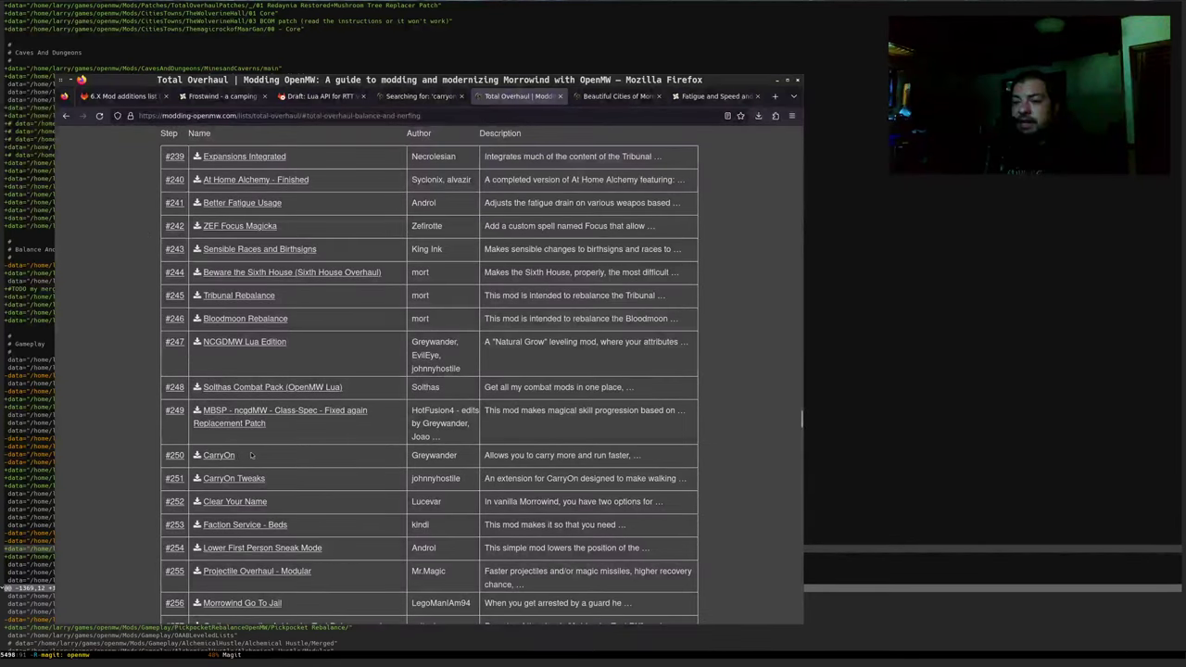
middle_click(220, 455)
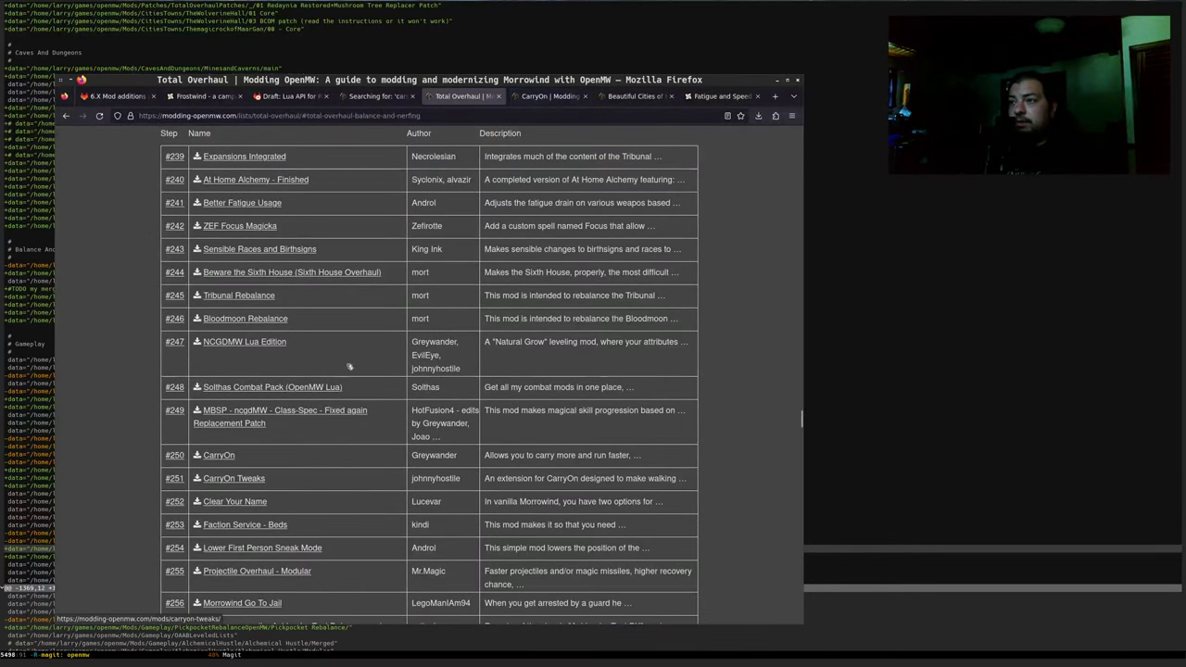
middle_click(233, 478)
left_click(496, 96)
left_click(412, 116)
key("ctrl+c")
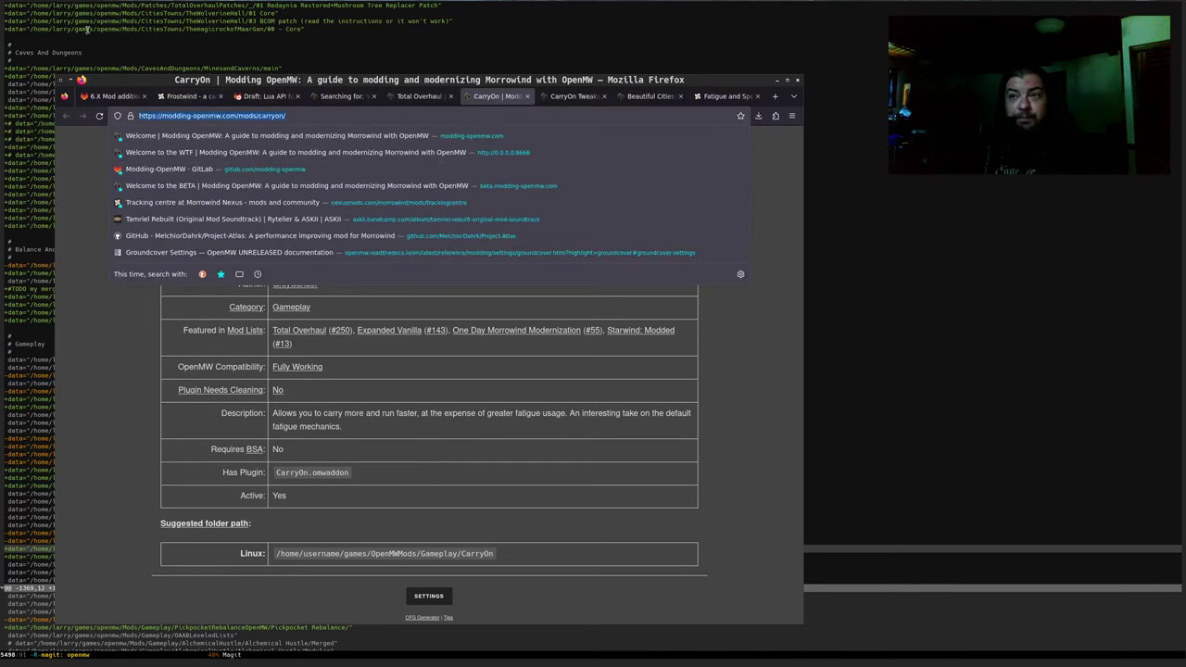
left_click(113, 96)
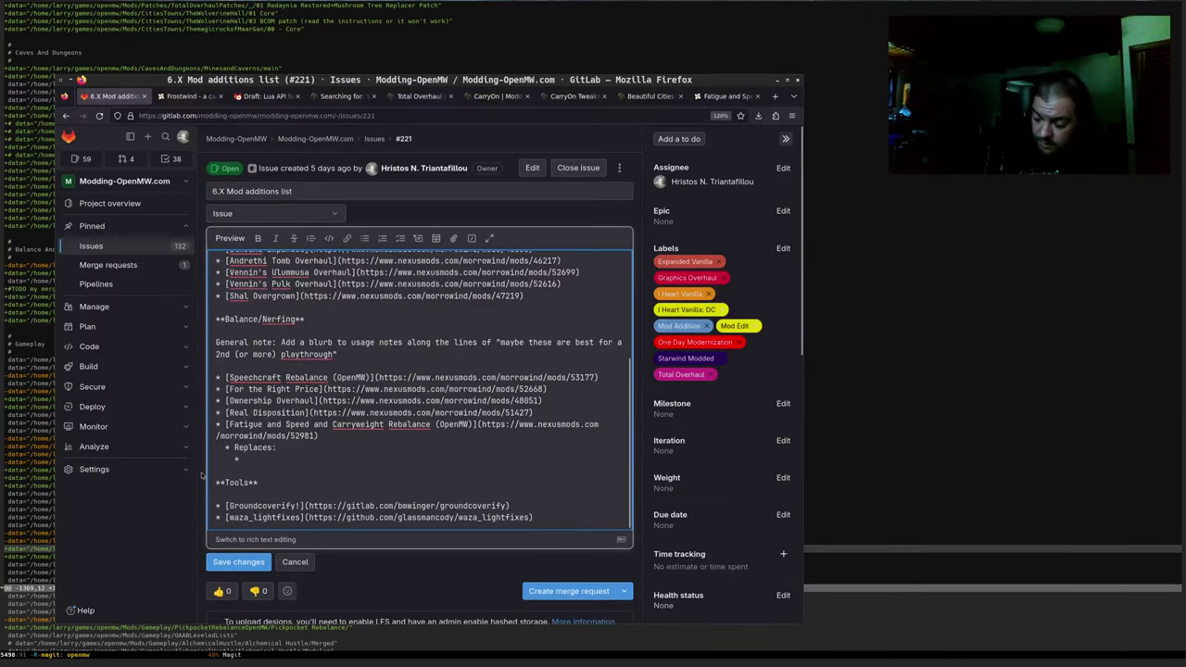
type("CarryOn")
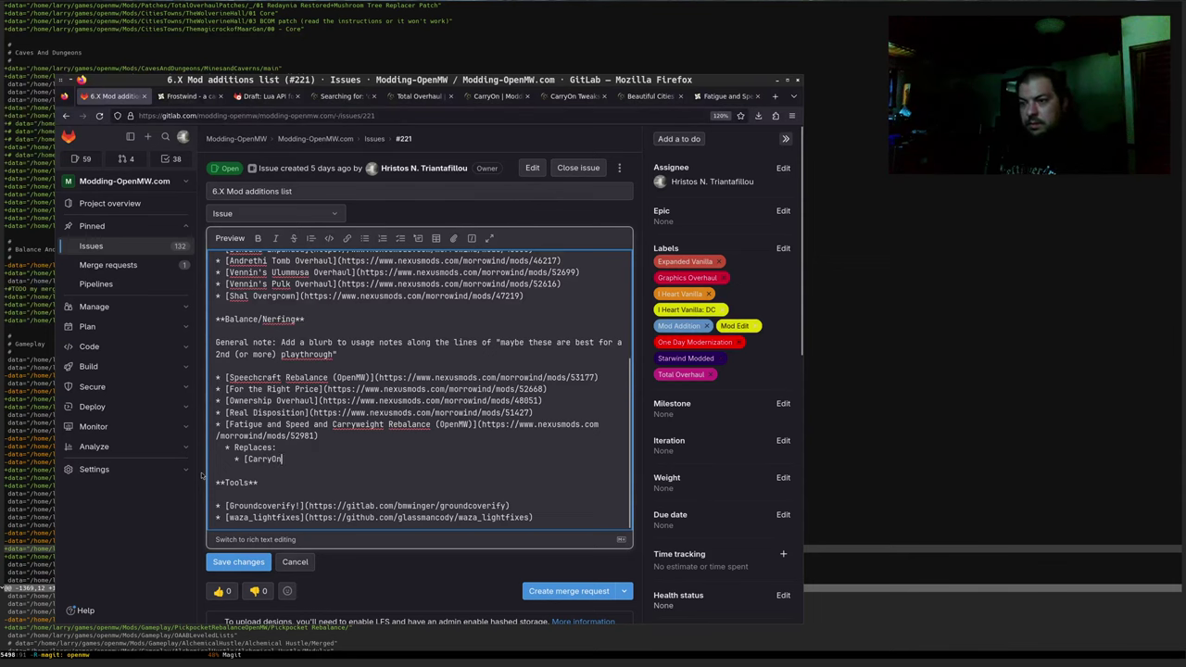
type("](")
key("ctrl+v")
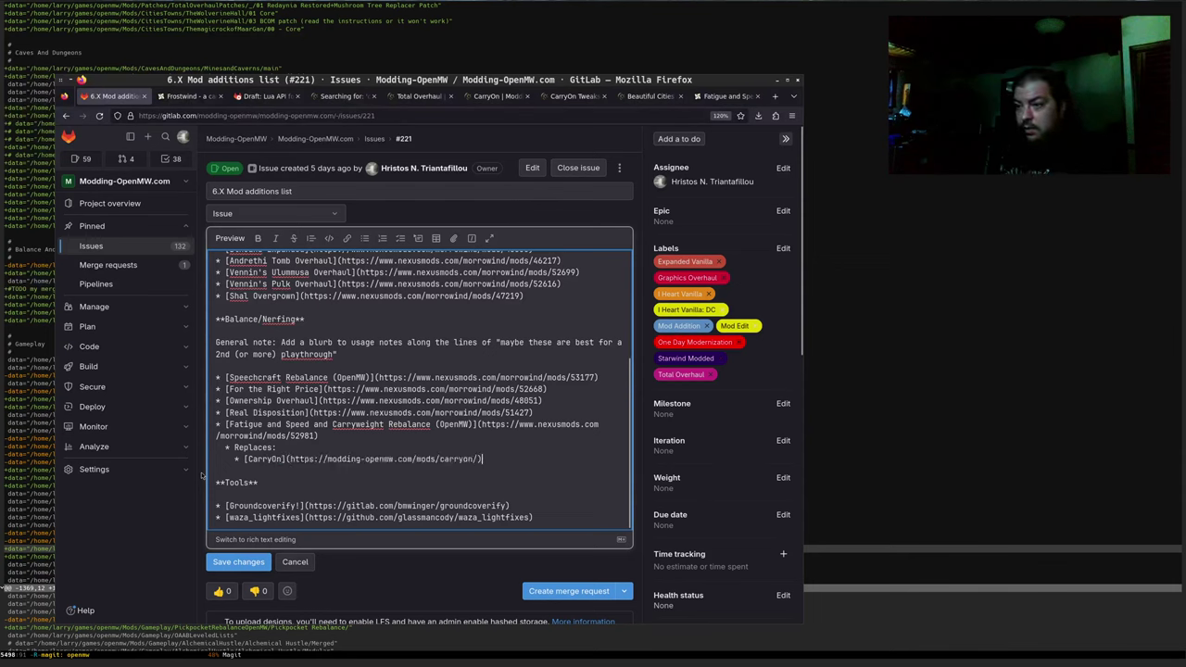
type(")")
key("Return")
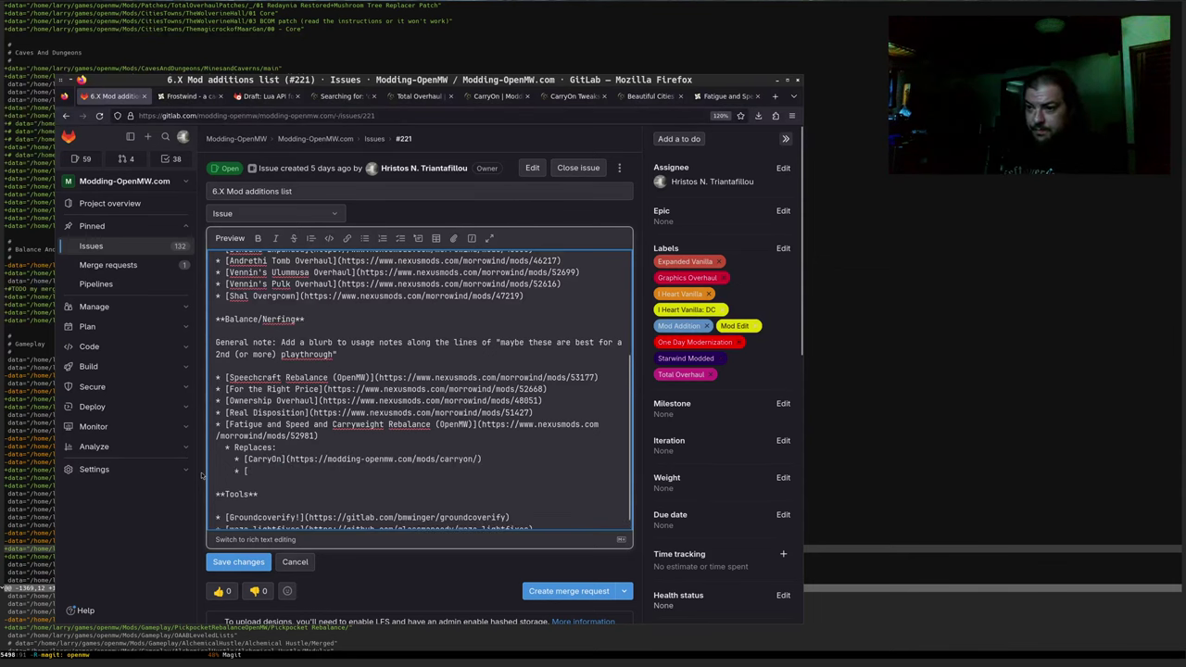
Add a bullet linking CarryOn Tweaks to its Modding-OpenMW page, then start another bullet
type("[CarryOn Tweaks")
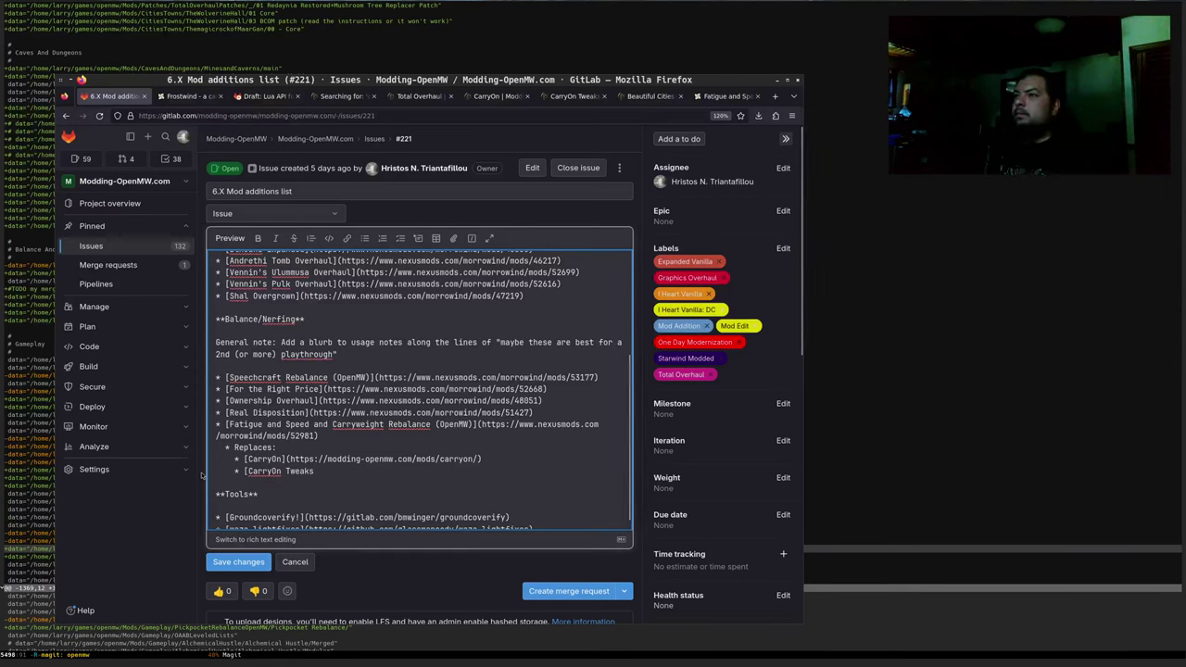
left_click(567, 97)
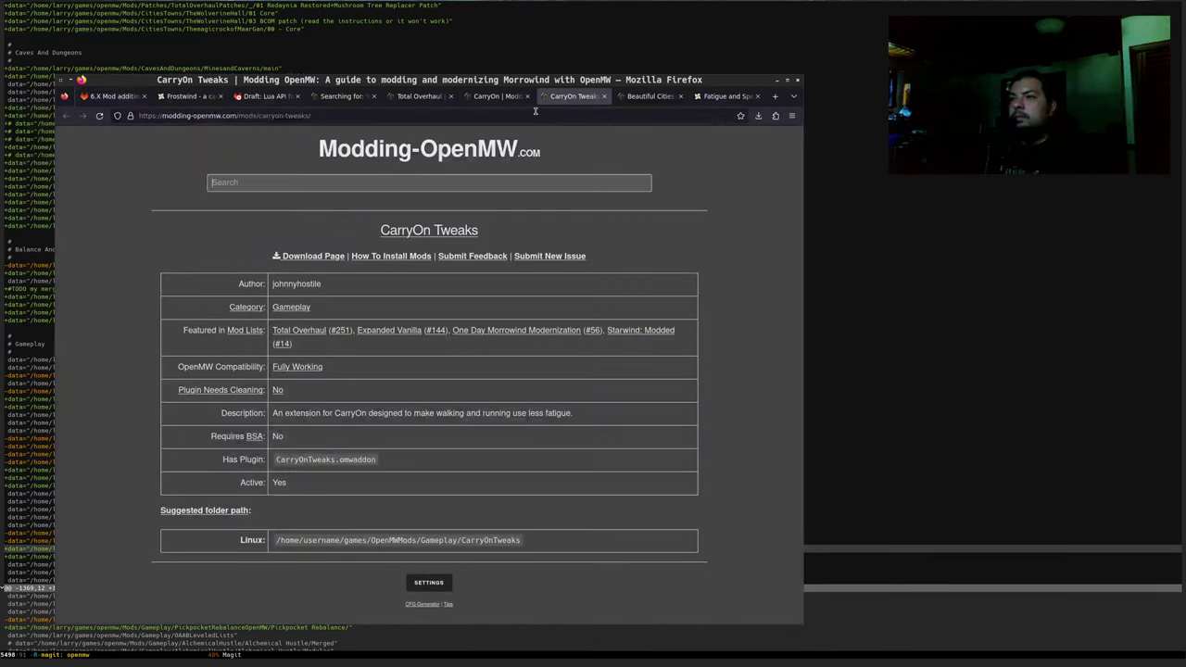
key("ctrl+l")
left_click(108, 96)
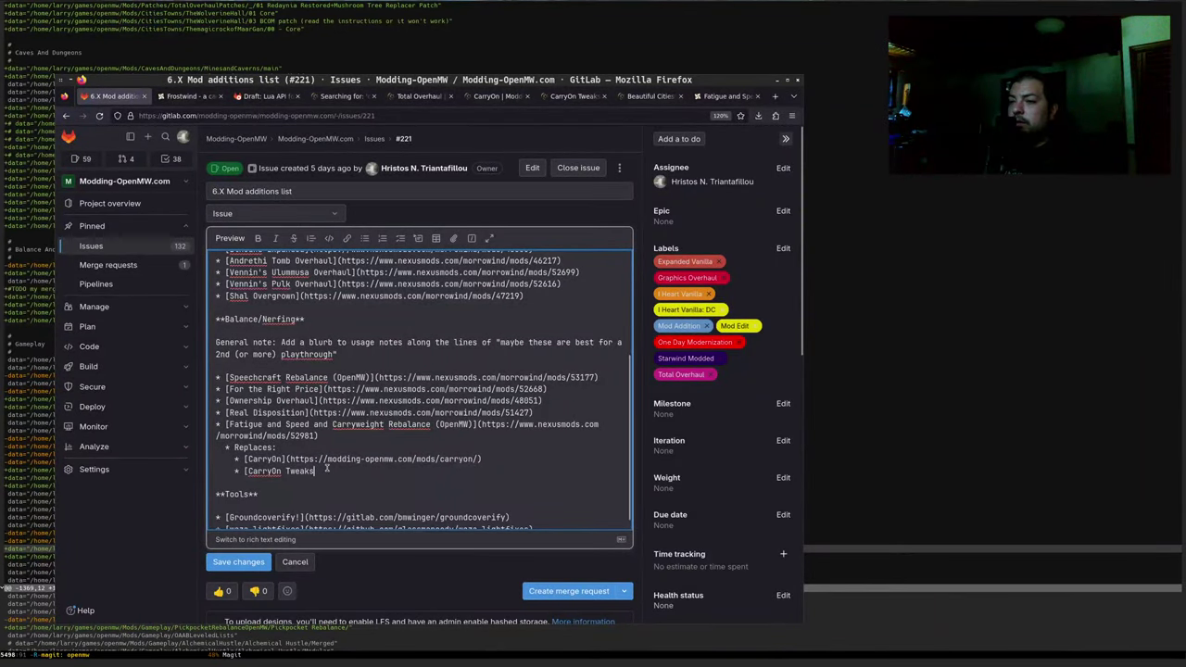
type("](")
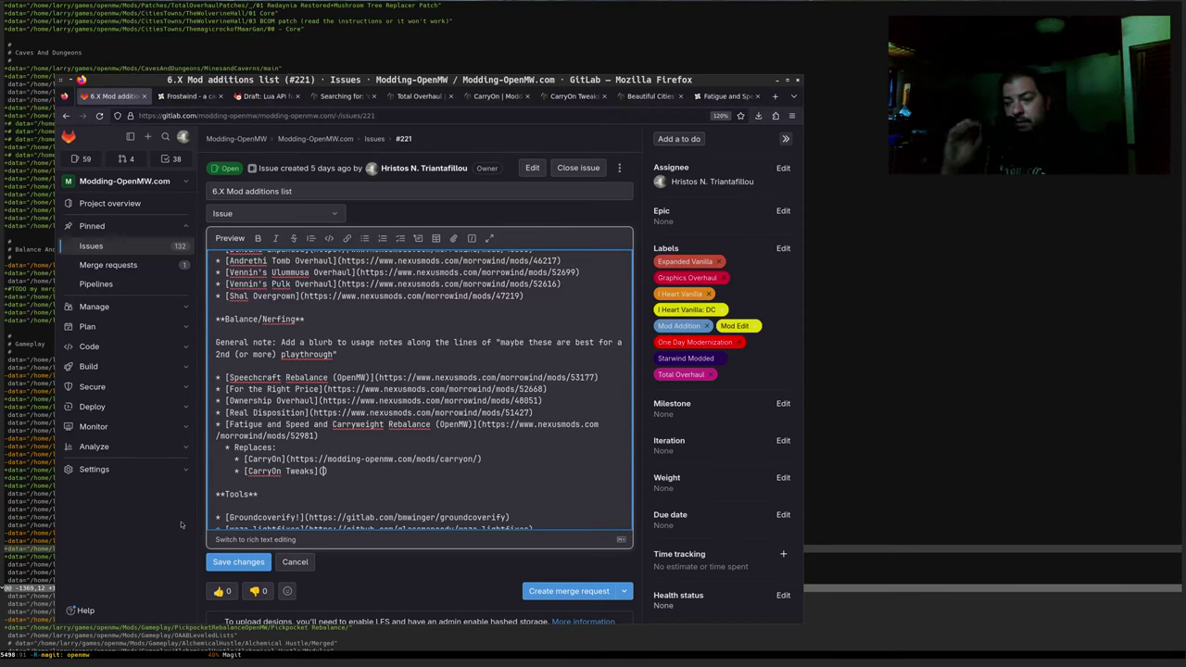
type("https://modding-openmw.com/mods/carryon-tweaks/")
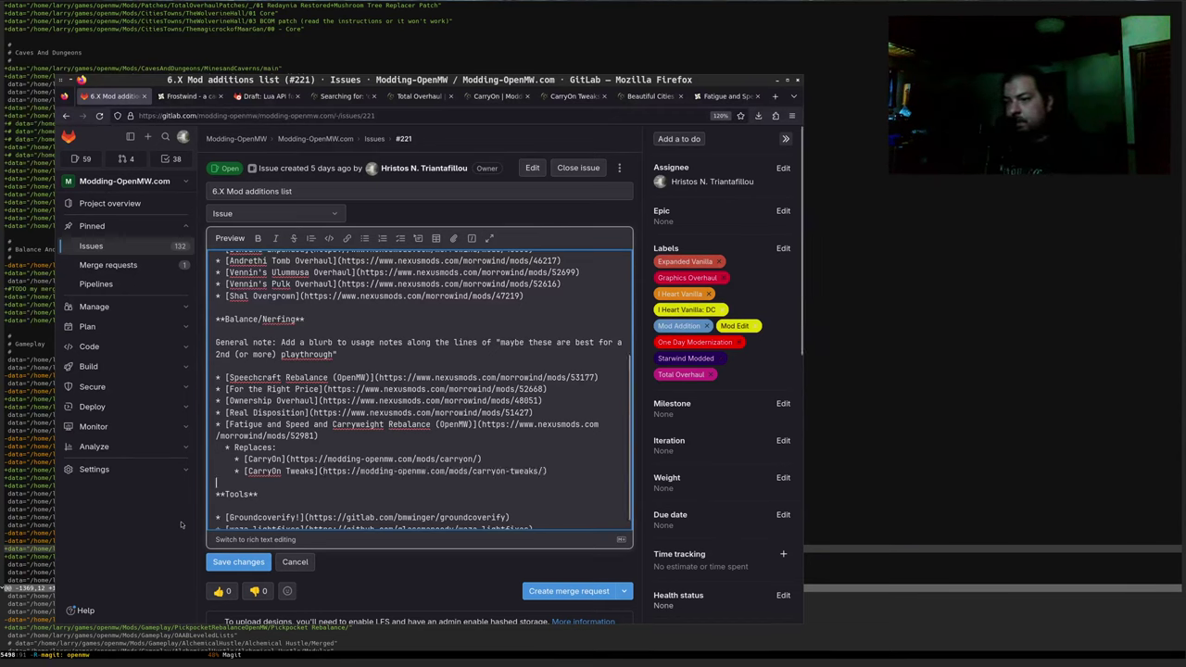
key("Return")
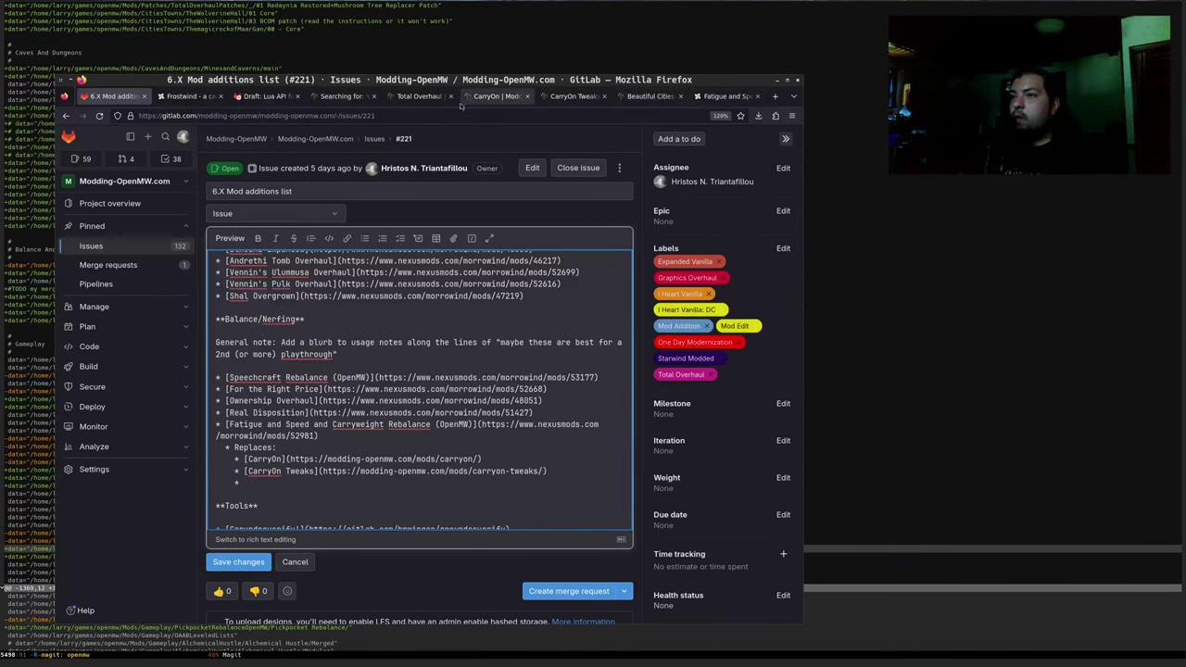
Add a third Replaces bullet '[Better Fatigue Usage]()' using the title copied from its mod page
left_click(419, 96)
scroll(194, 267, "up", 3)
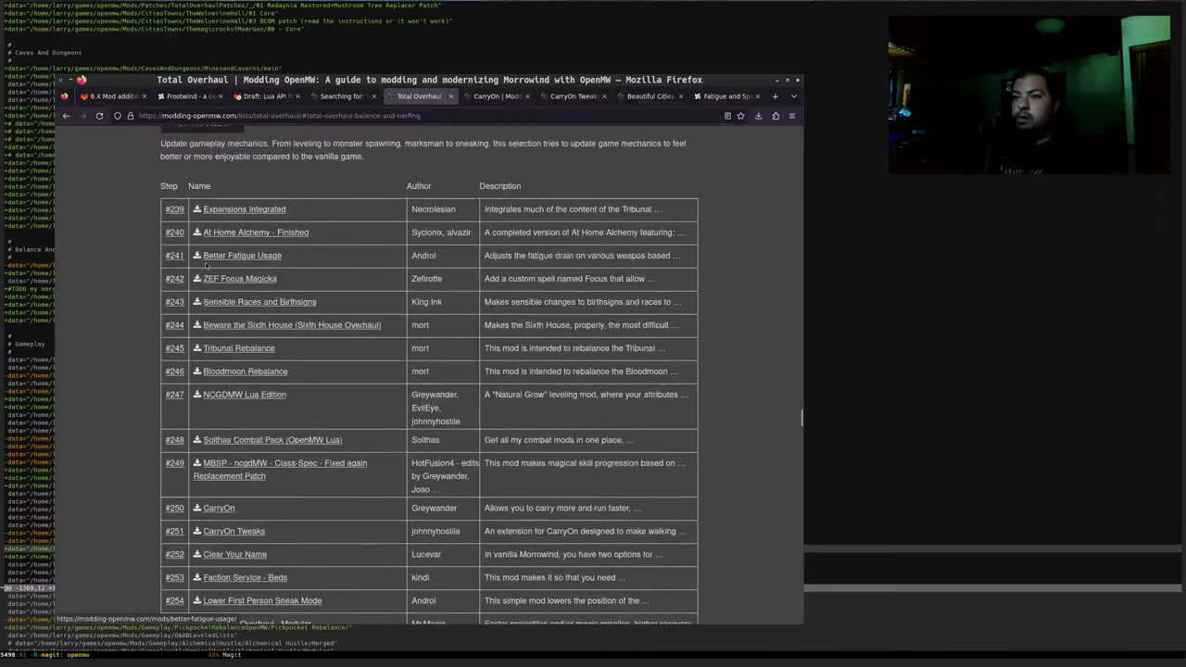
left_click(252, 414)
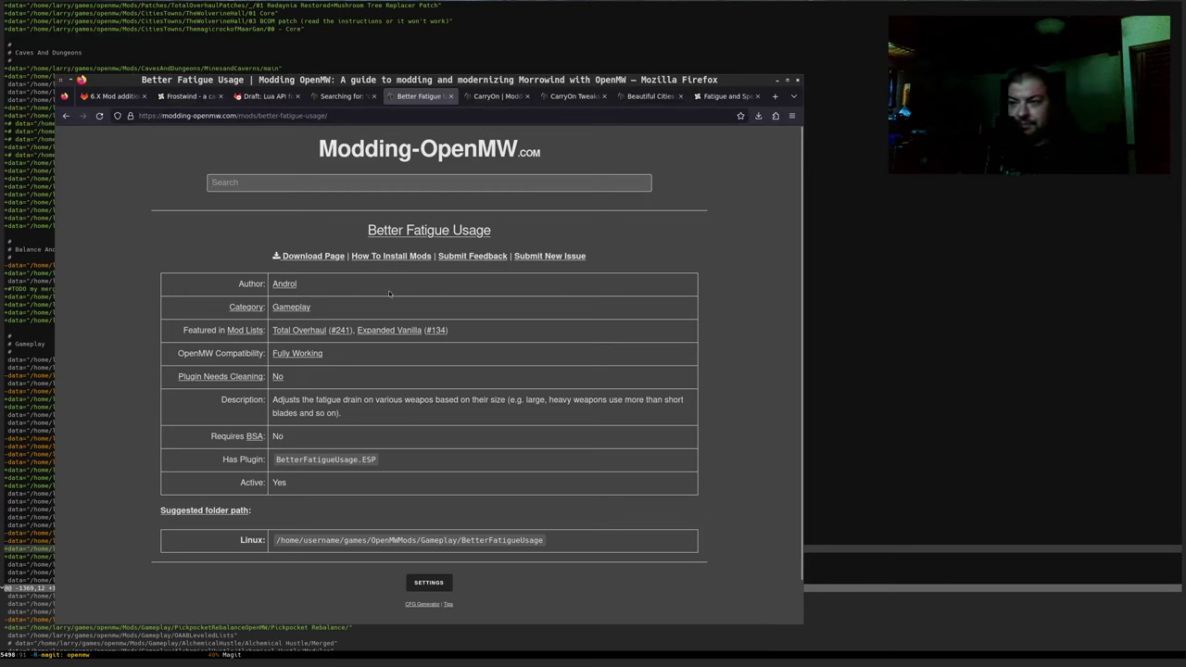
key("ctrl+l")
left_click(80, 355)
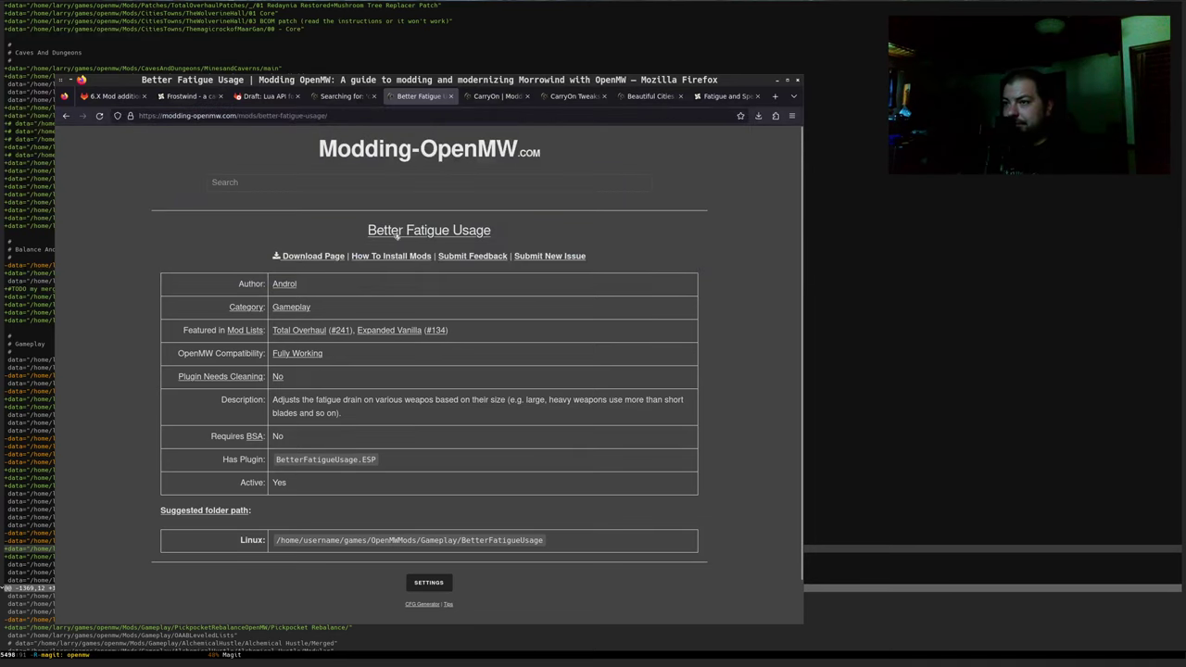
left_click_drag(493, 222, 357, 236)
key("ctrl+c")
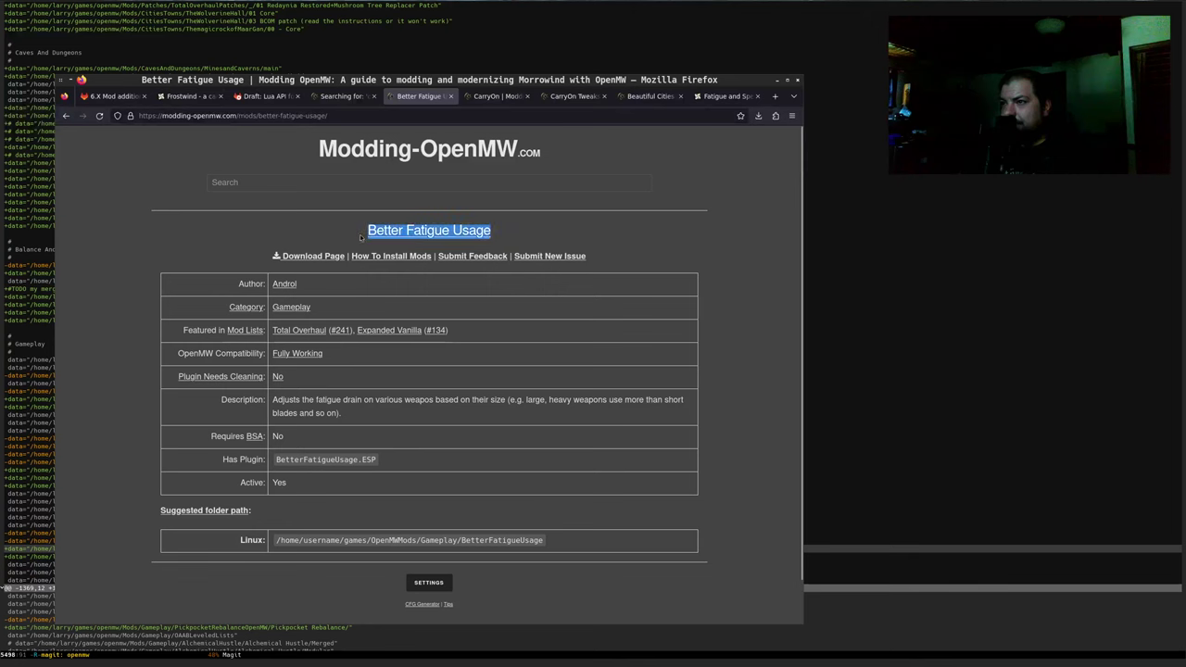
left_click(111, 96)
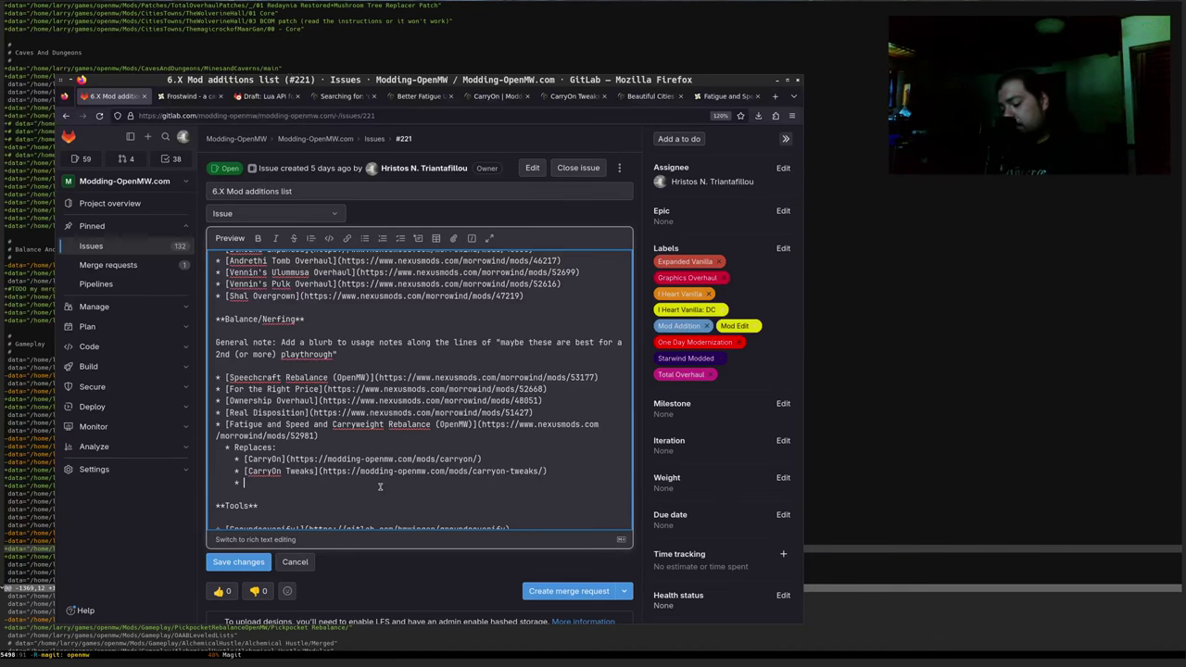
type("[")
key("ctrl+v")
type("]")
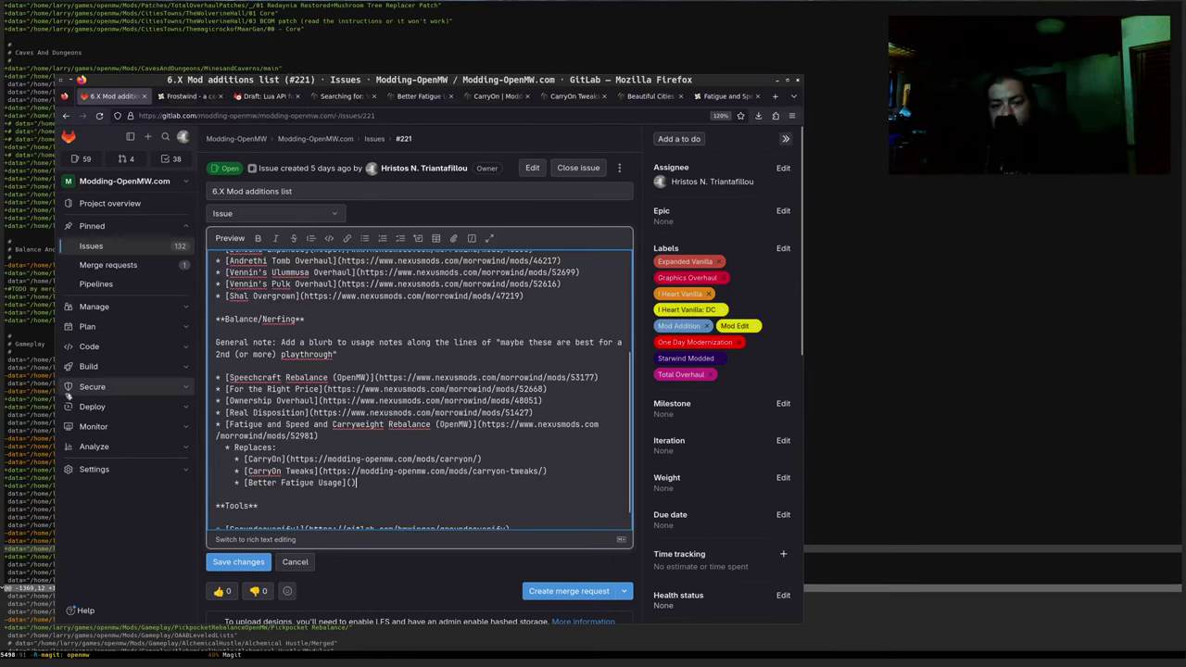
Step through Total Overhaul entries from Beautiful Cities patches, then open the CFG Generator page
left_click(650, 95)
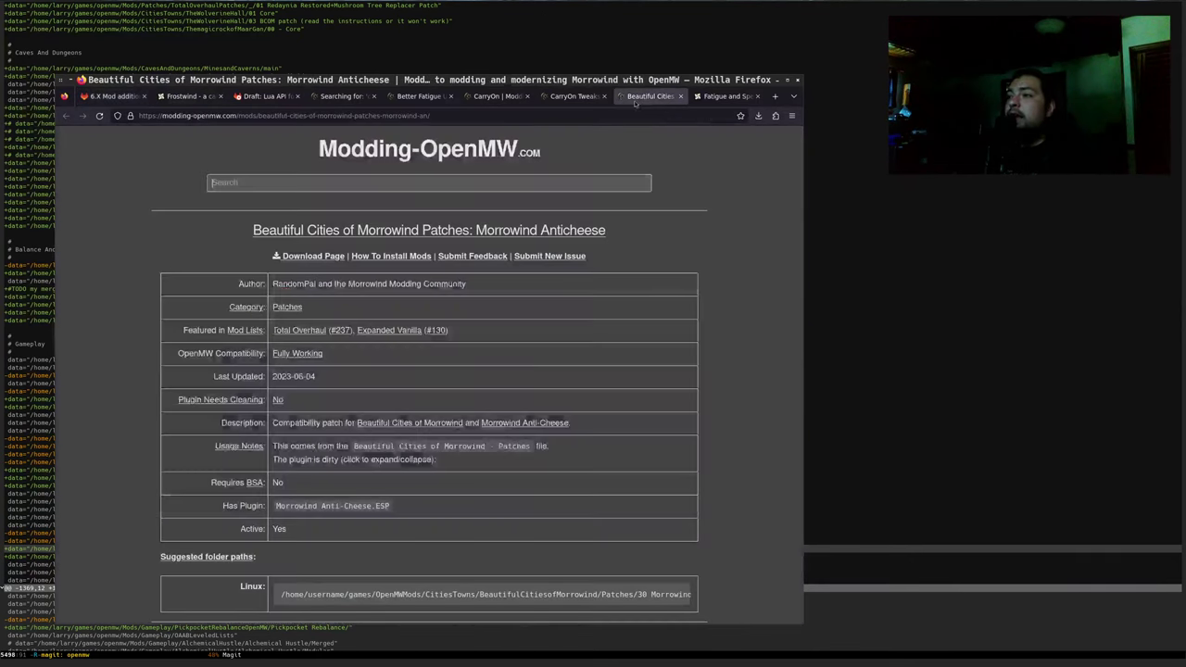
left_click(343, 331)
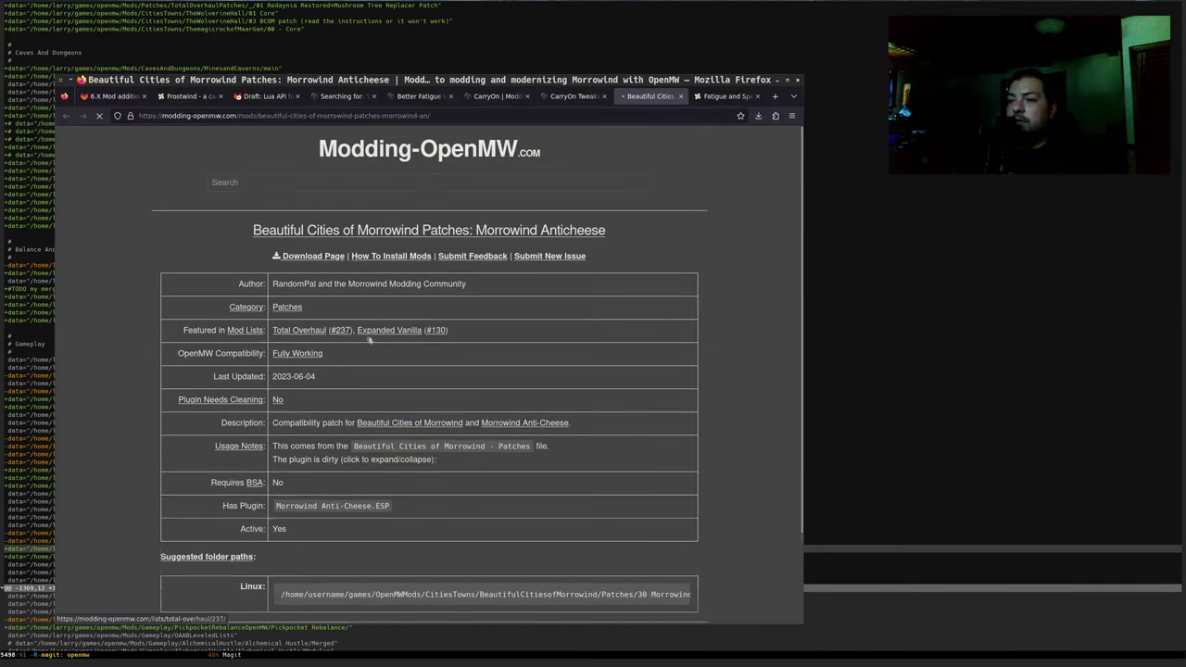
left_click(472, 283)
left_click(479, 285)
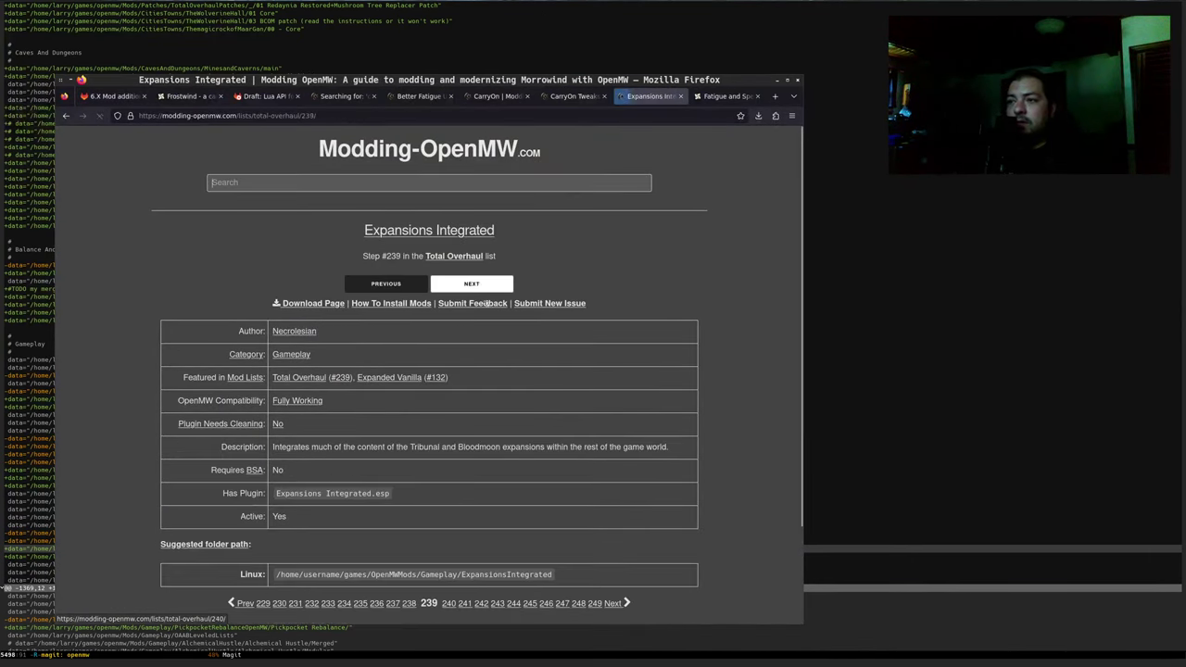
left_click(387, 284)
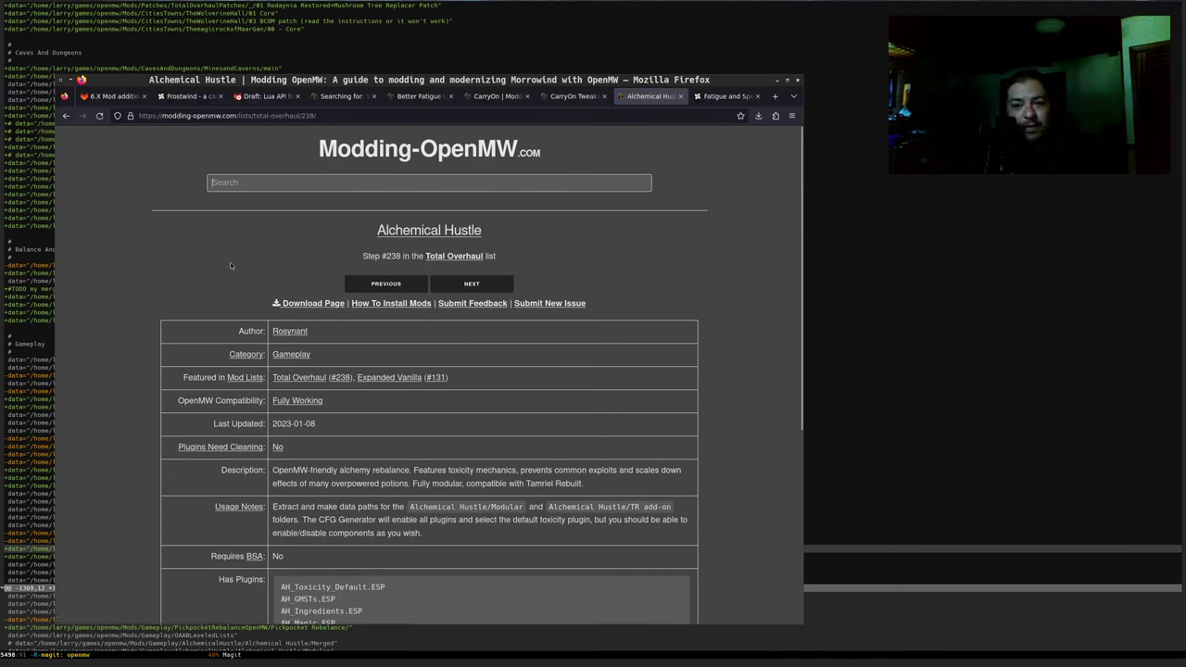
left_click(456, 259)
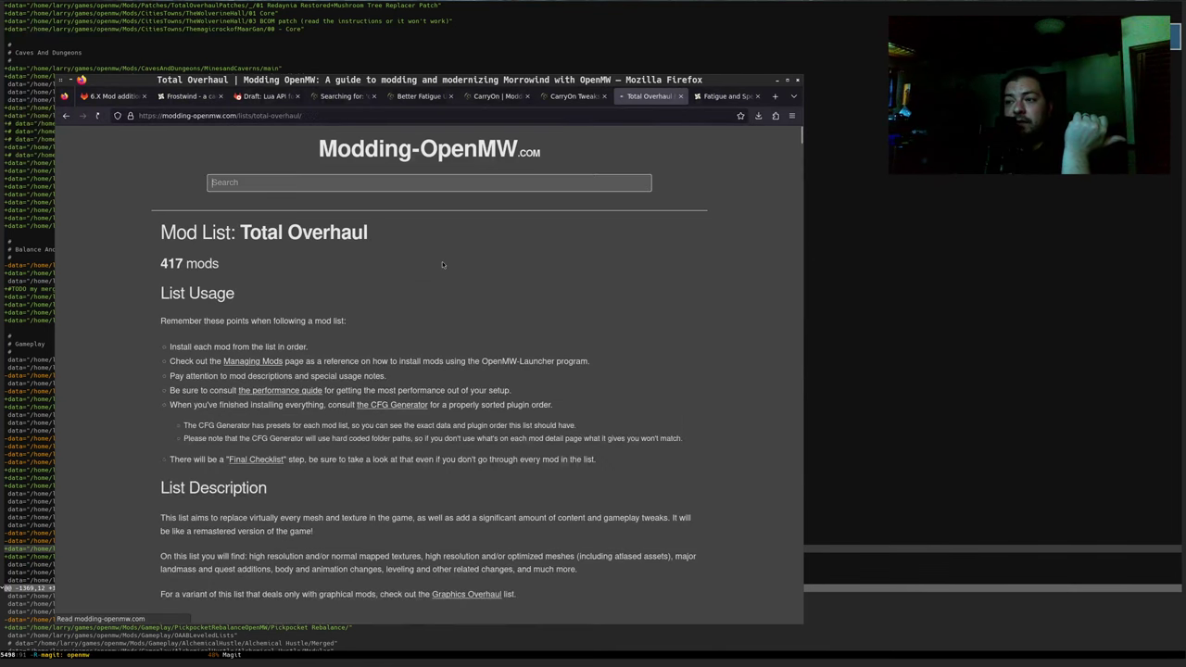
left_click(399, 406)
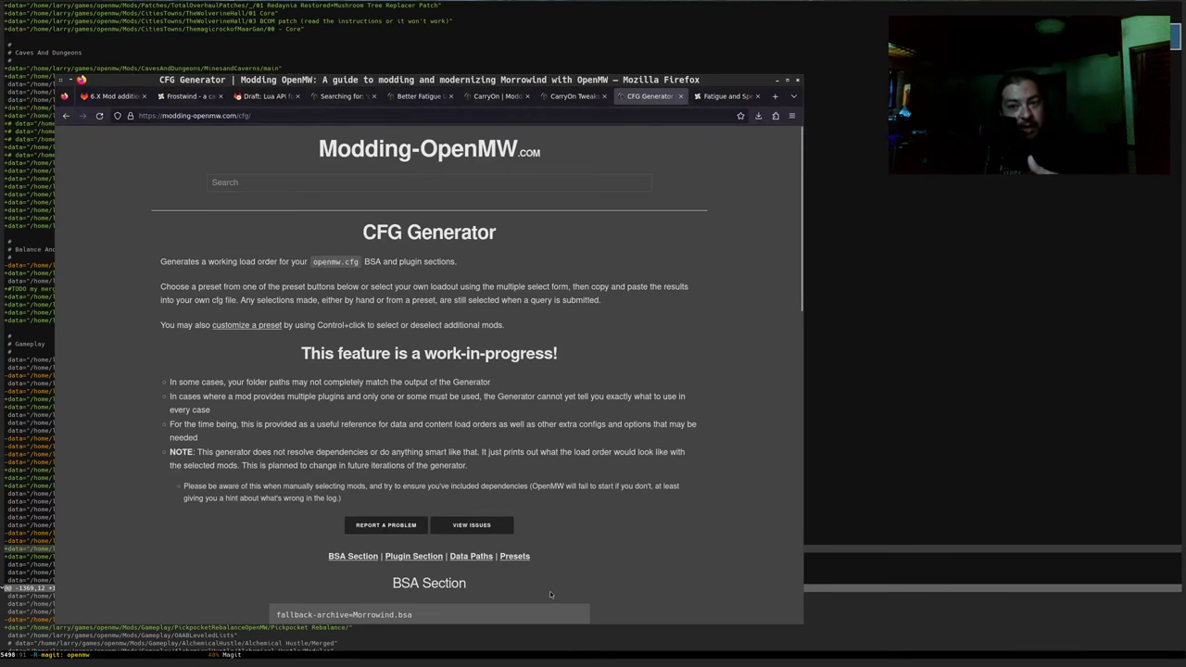
Read through the CFG Generator page's plugin list, then go back to the GitLab issue editor
scroll(678, 478, "down", 5)
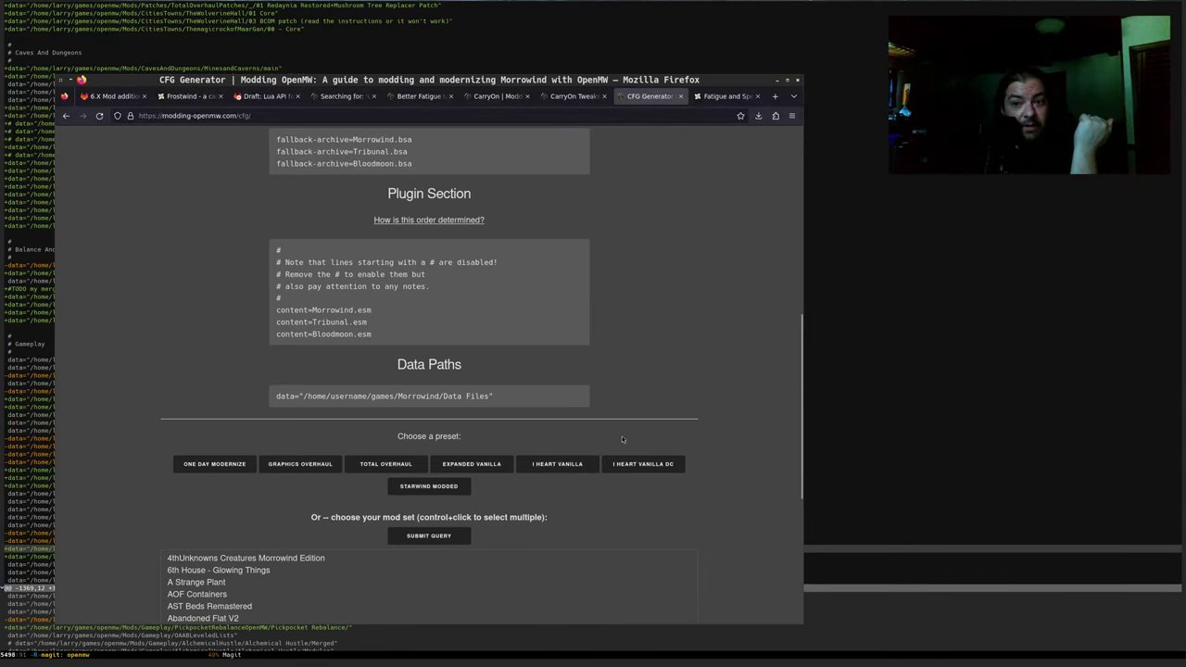
scroll(625, 439, "up", 2)
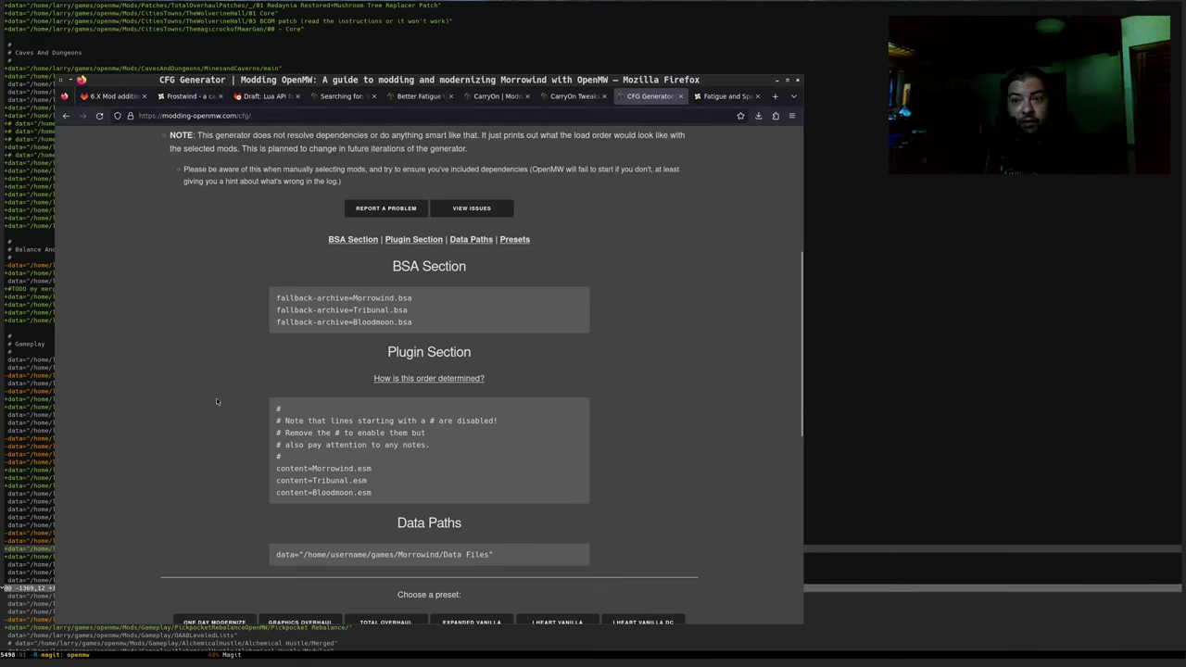
scroll(213, 403, "up", 3)
scroll(208, 408, "up", 2)
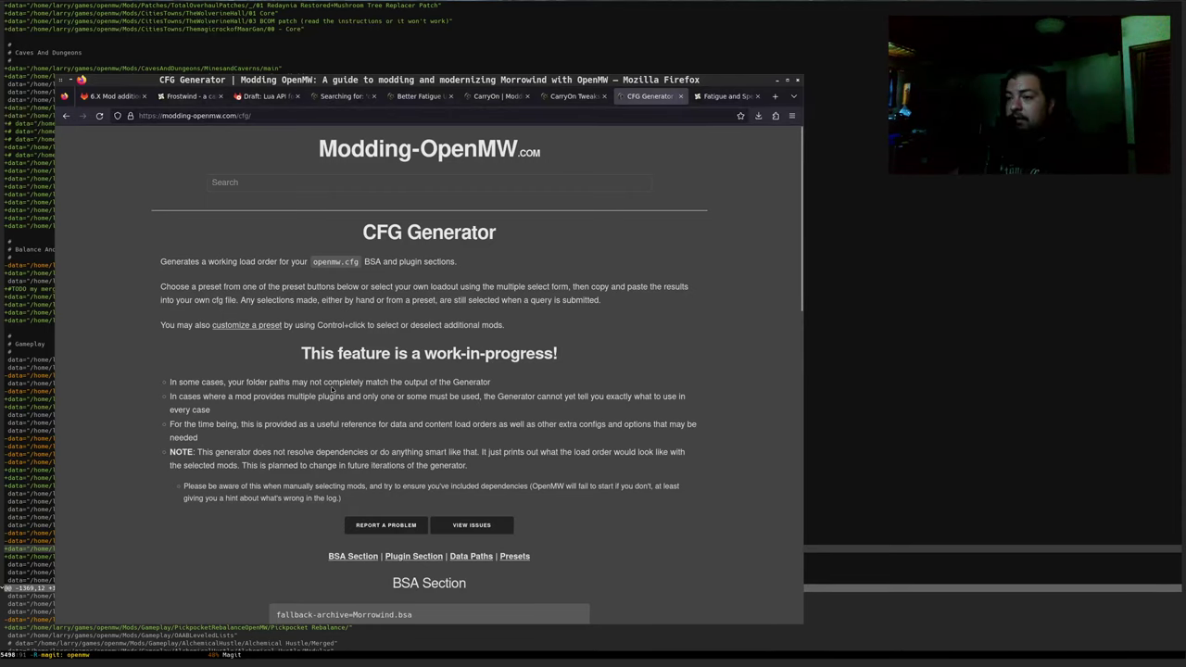
scroll(306, 444, "down", 5)
left_click_drag(276, 415, 356, 479)
double_click(345, 427)
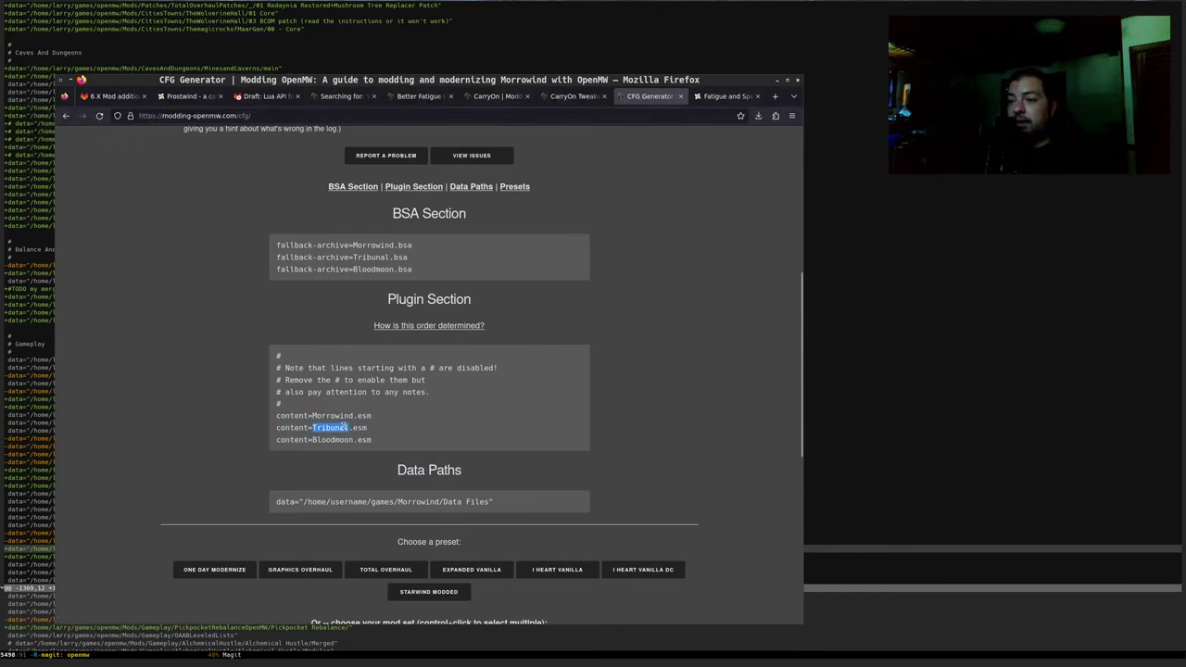
left_click(354, 433)
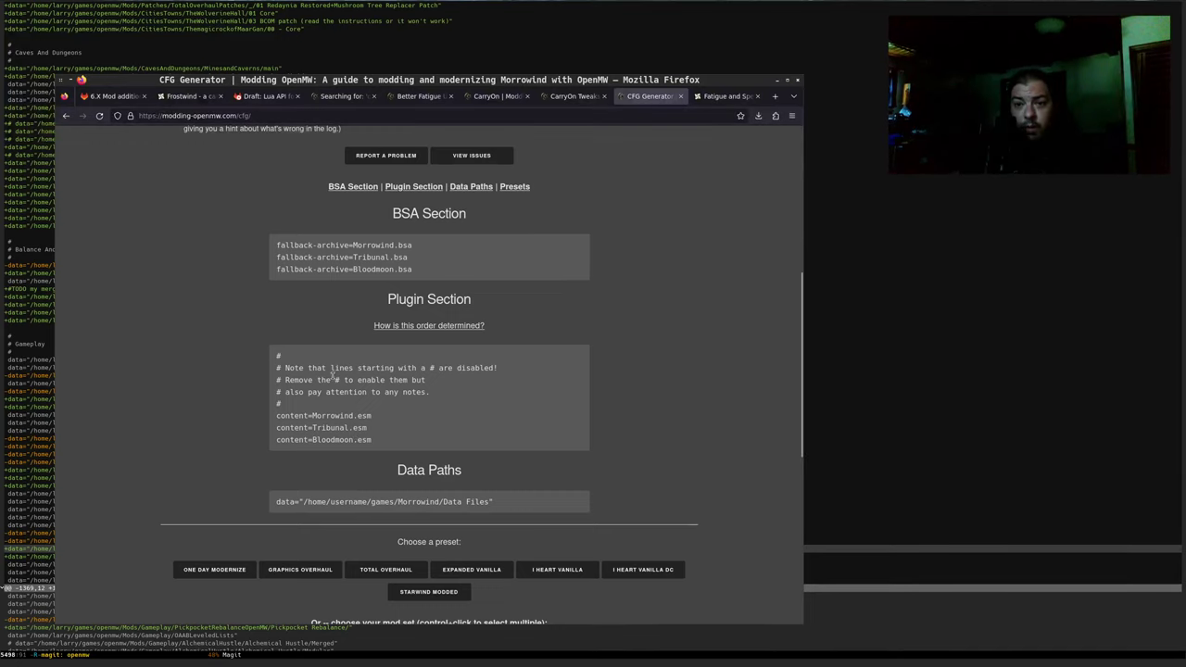
scroll(263, 422, "down", 2)
scroll(194, 406, "up", 2)
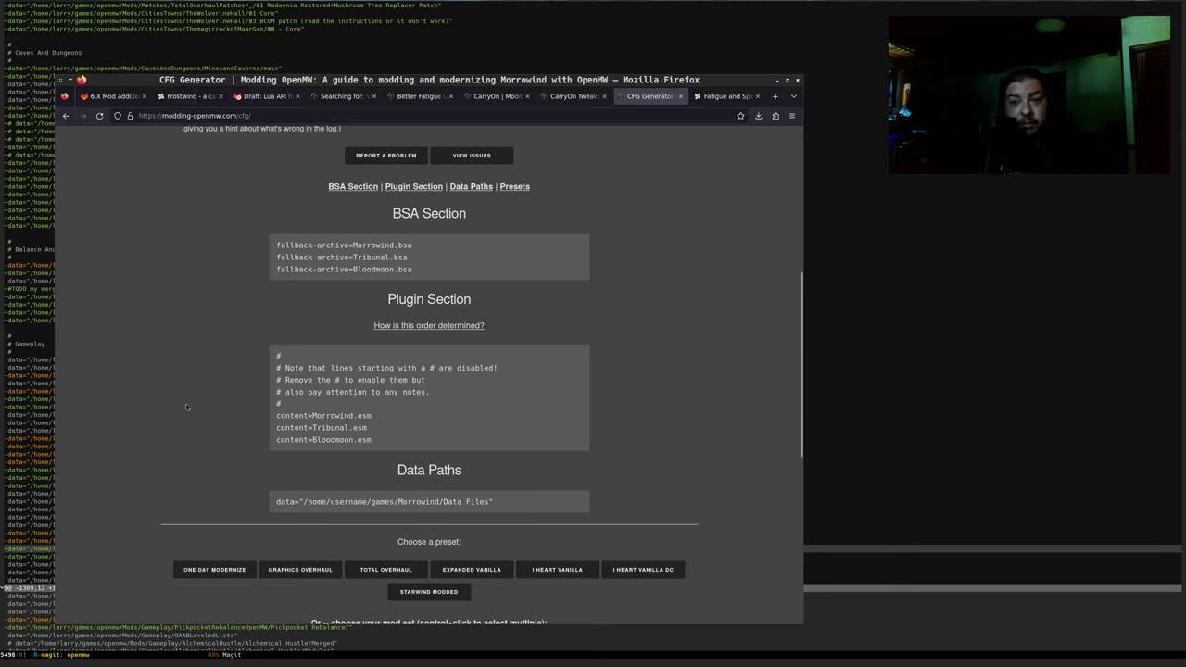
mouse_move(330, 380)
left_mouse_down()
mouse_move(325, 392)
mouse_move(307, 367)
mouse_move(318, 392)
left_mouse_up()
left_click(318, 392)
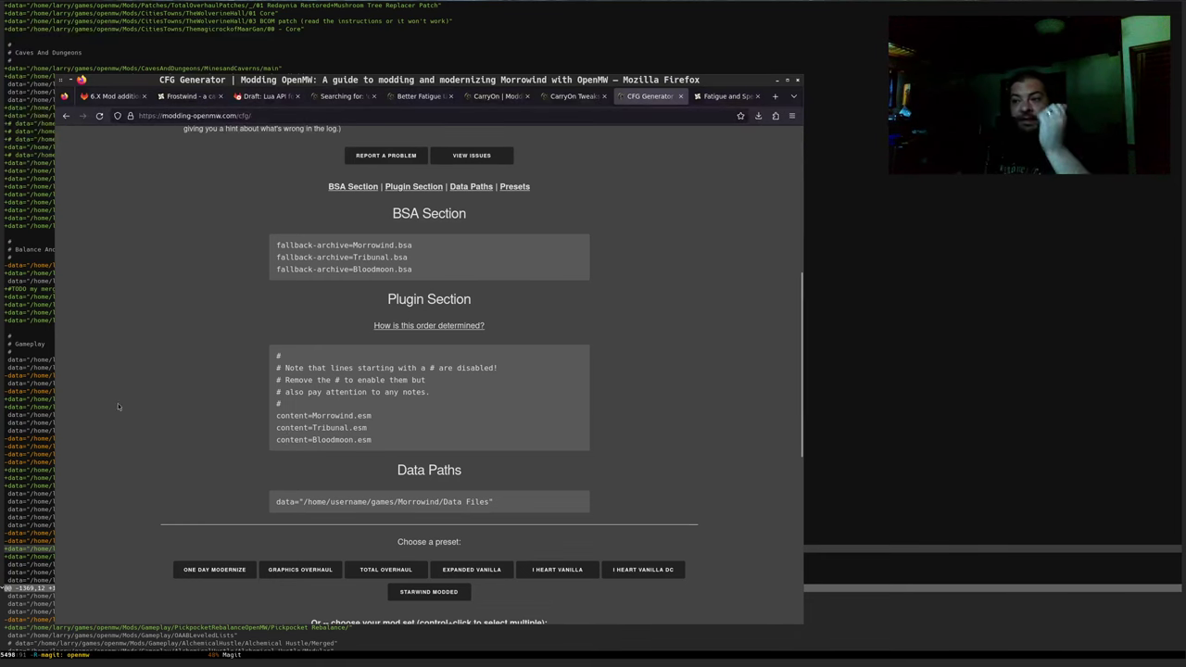
scroll(118, 403, "up", 2)
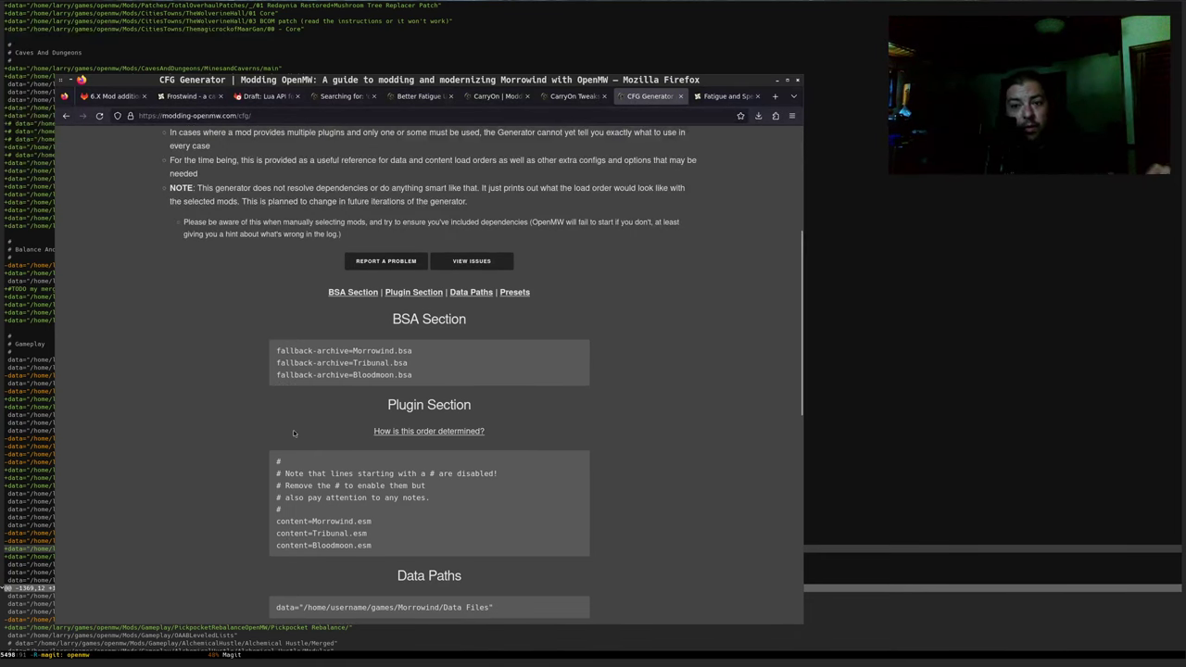
scroll(319, 443, "up", 3)
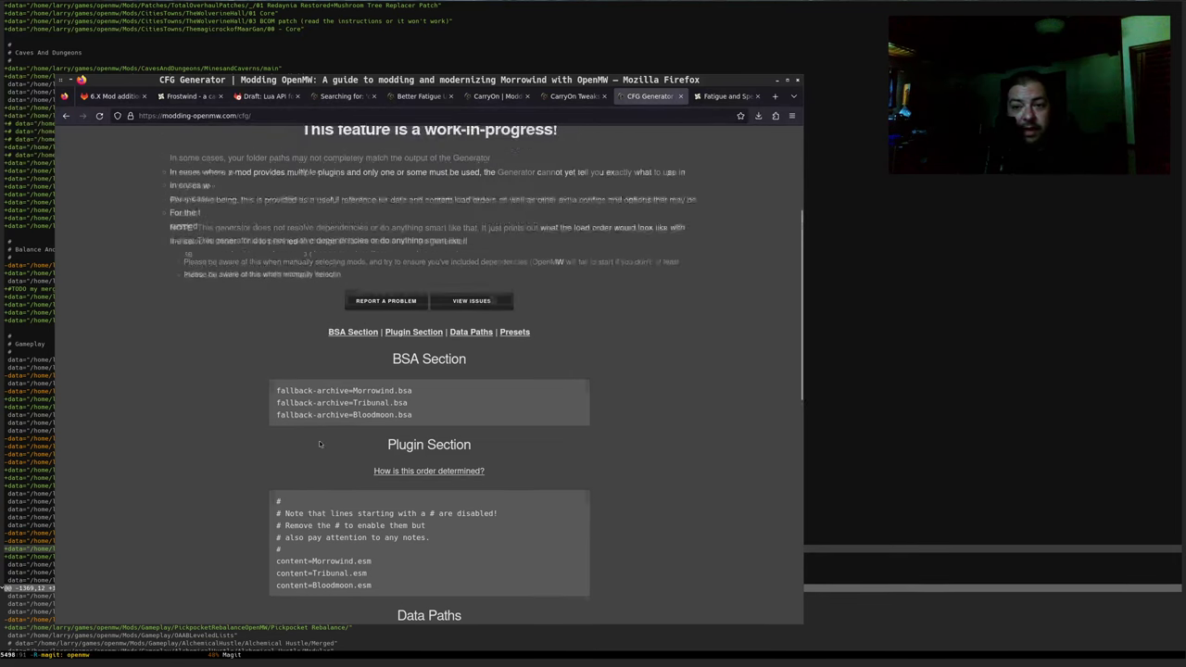
scroll(261, 248, "up", 3)
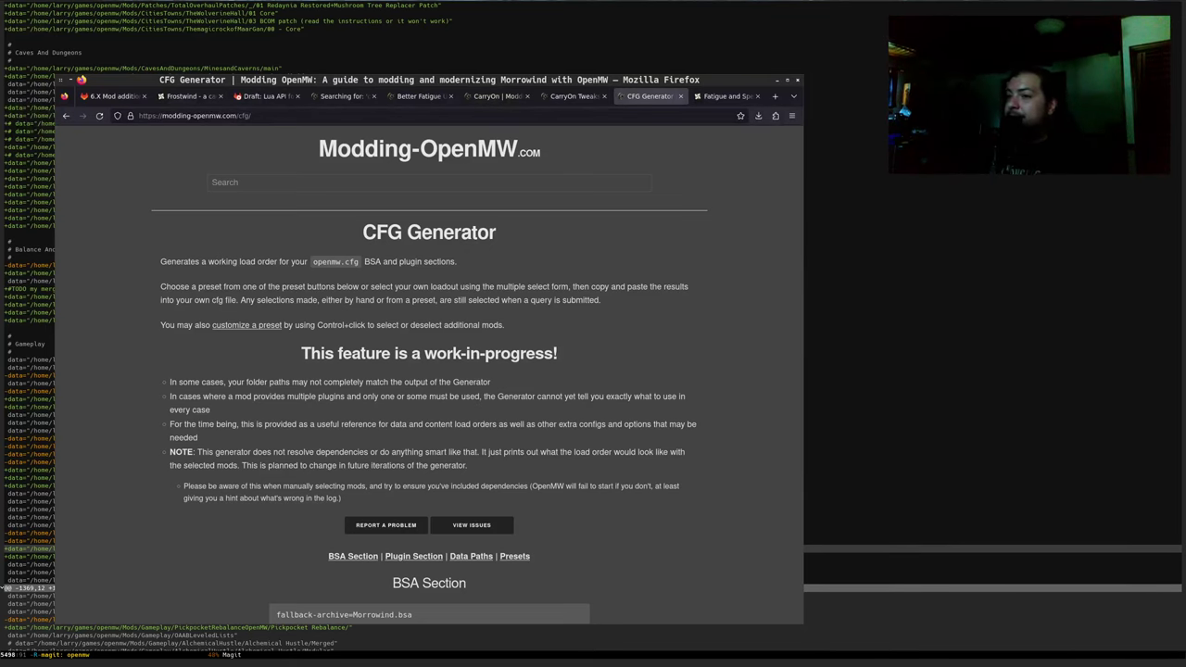
left_click(111, 97)
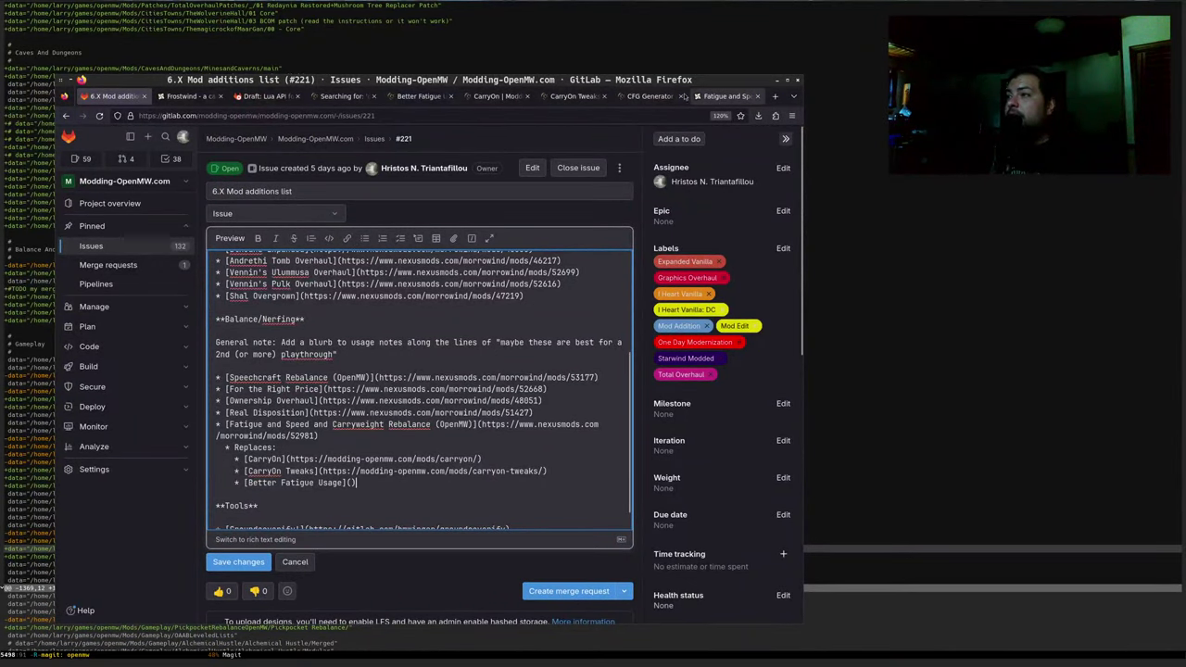
Link Better Fatigue Usage to its Nexus Mods download page and preview the description
left_click(421, 97)
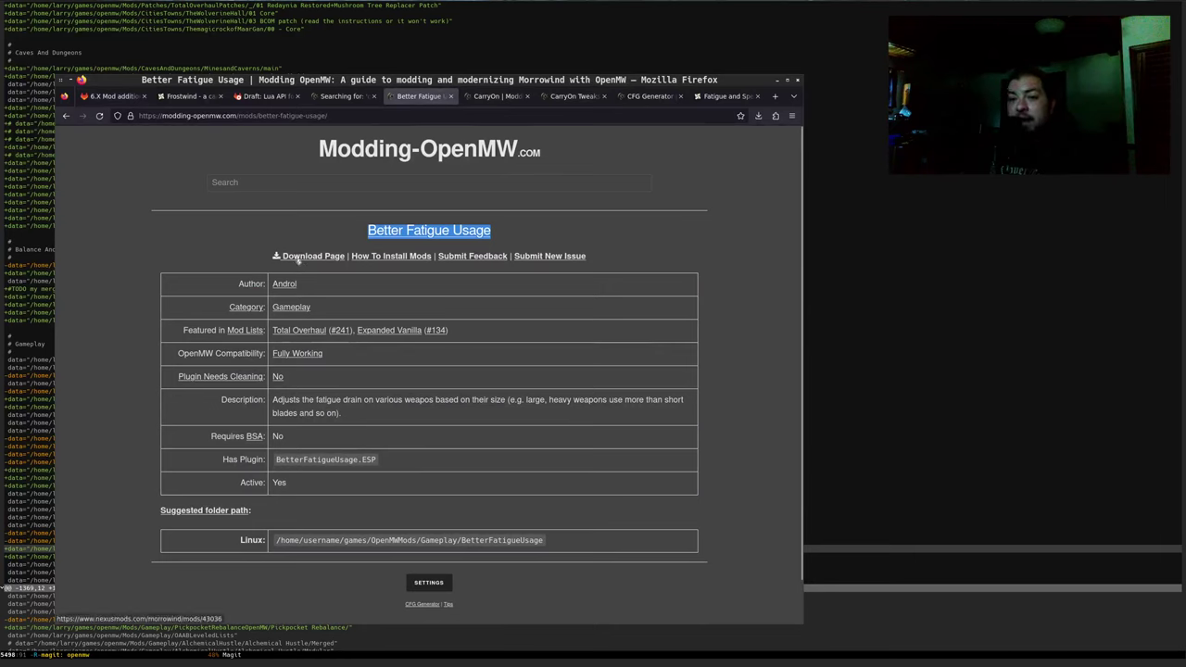
left_click(297, 258)
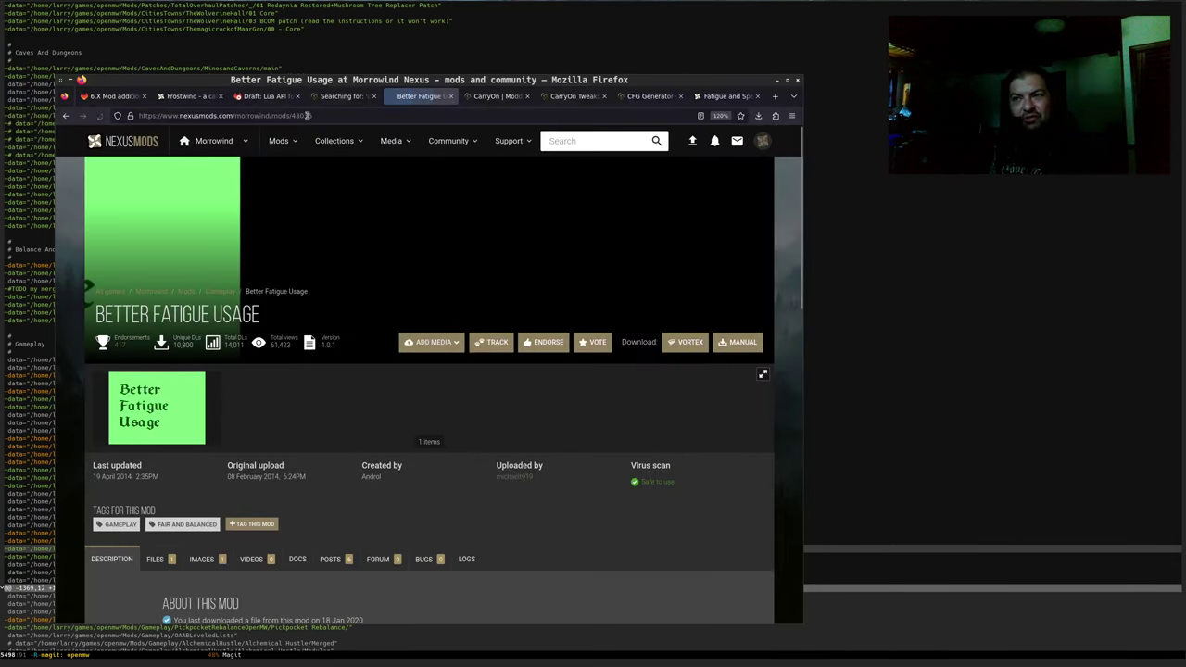
left_click(307, 115)
key("ctrl+c")
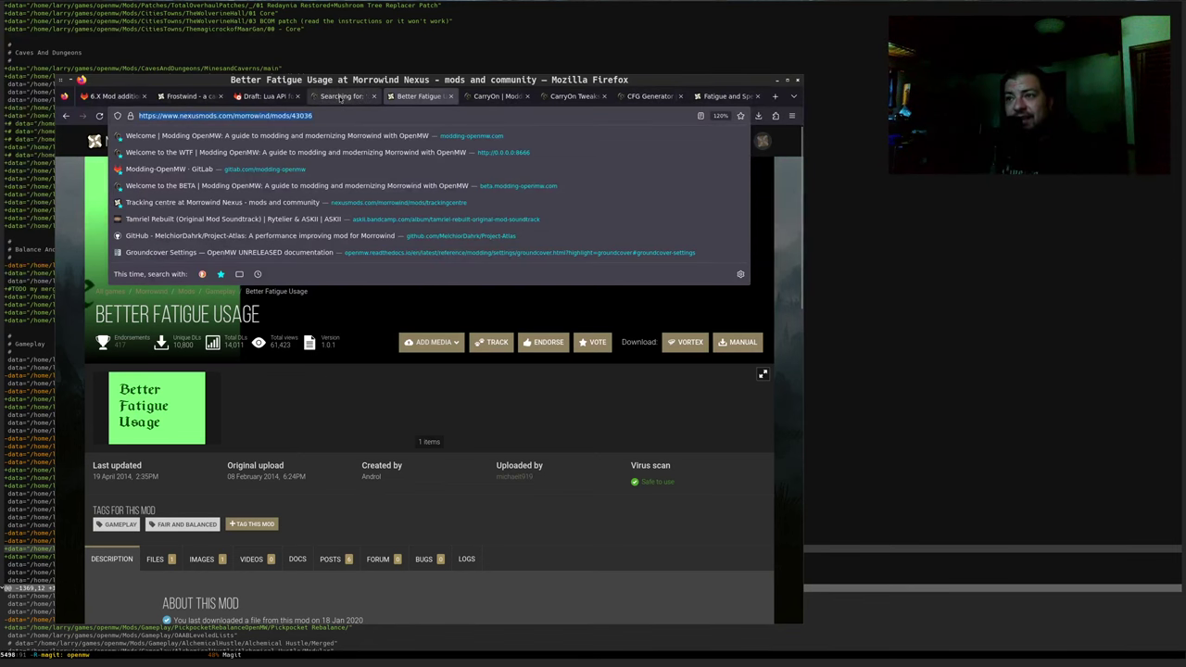
left_click(104, 98)
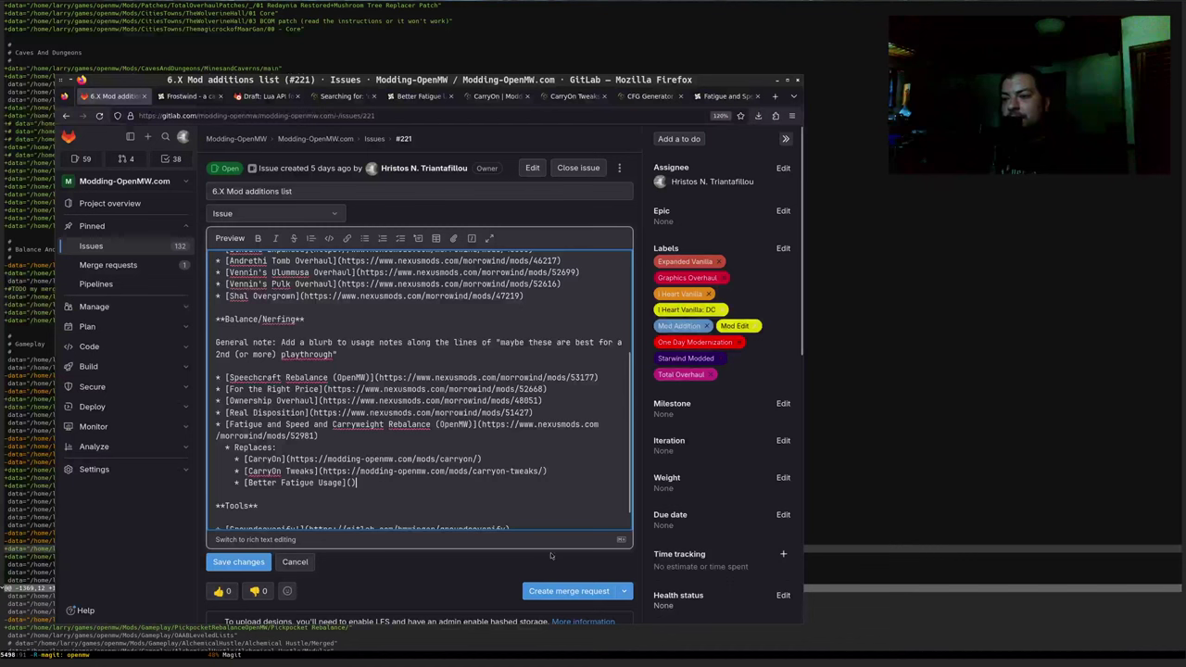
key("ctrl+v")
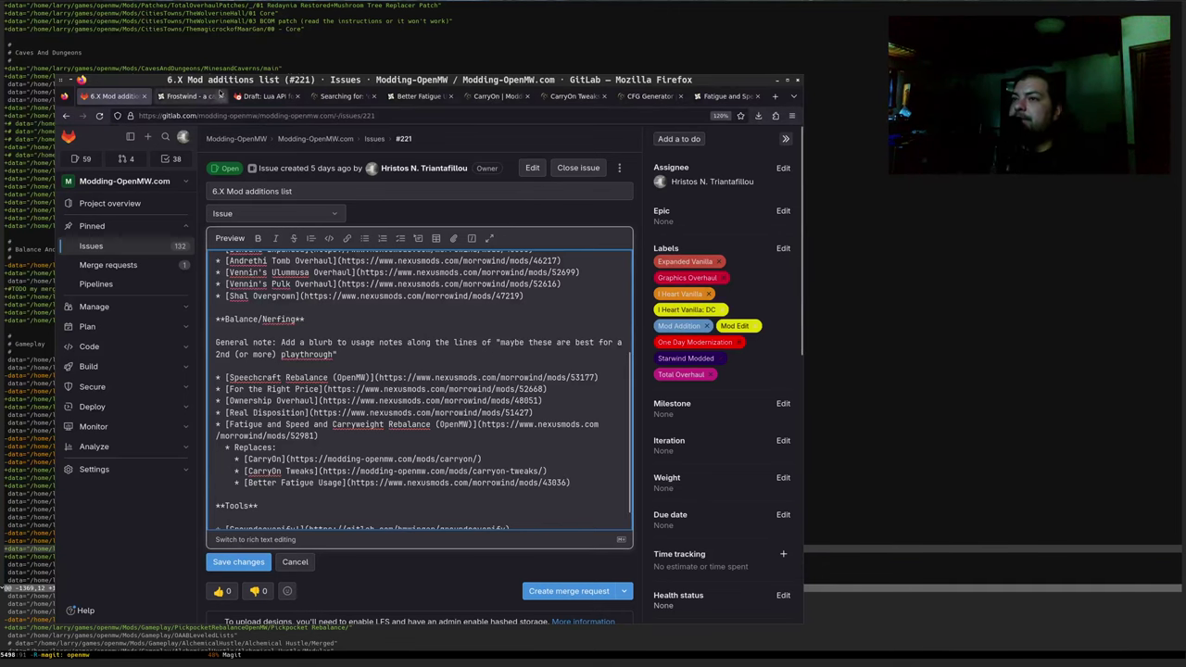
left_click(230, 238)
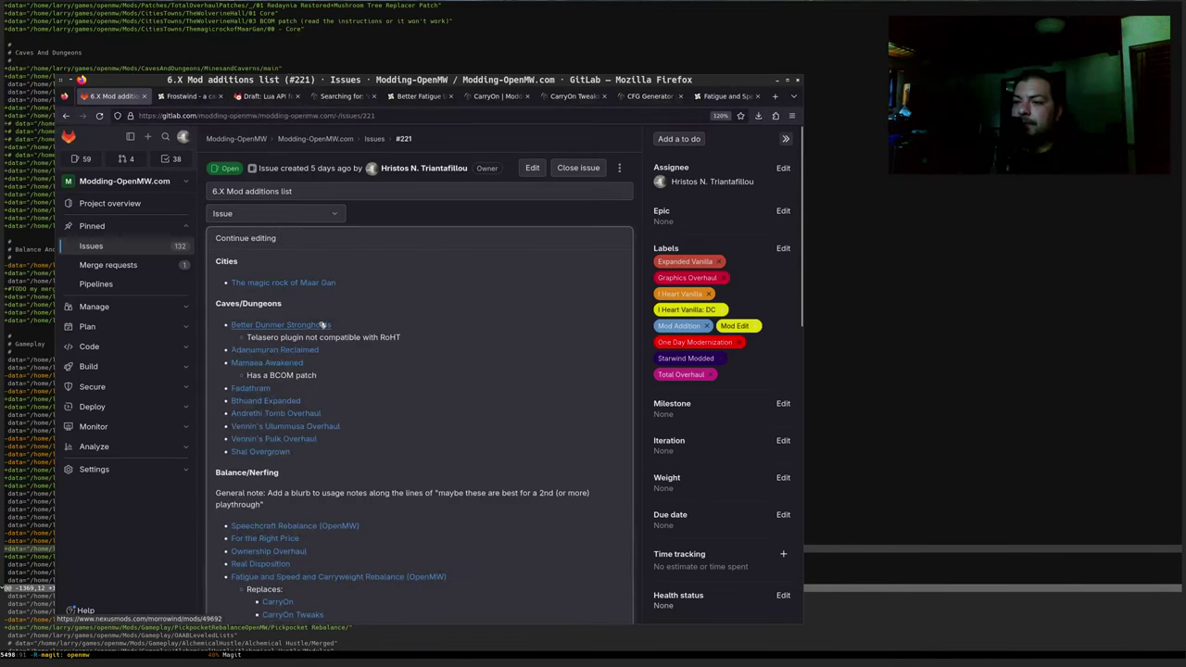
scroll(386, 428, "down", 1)
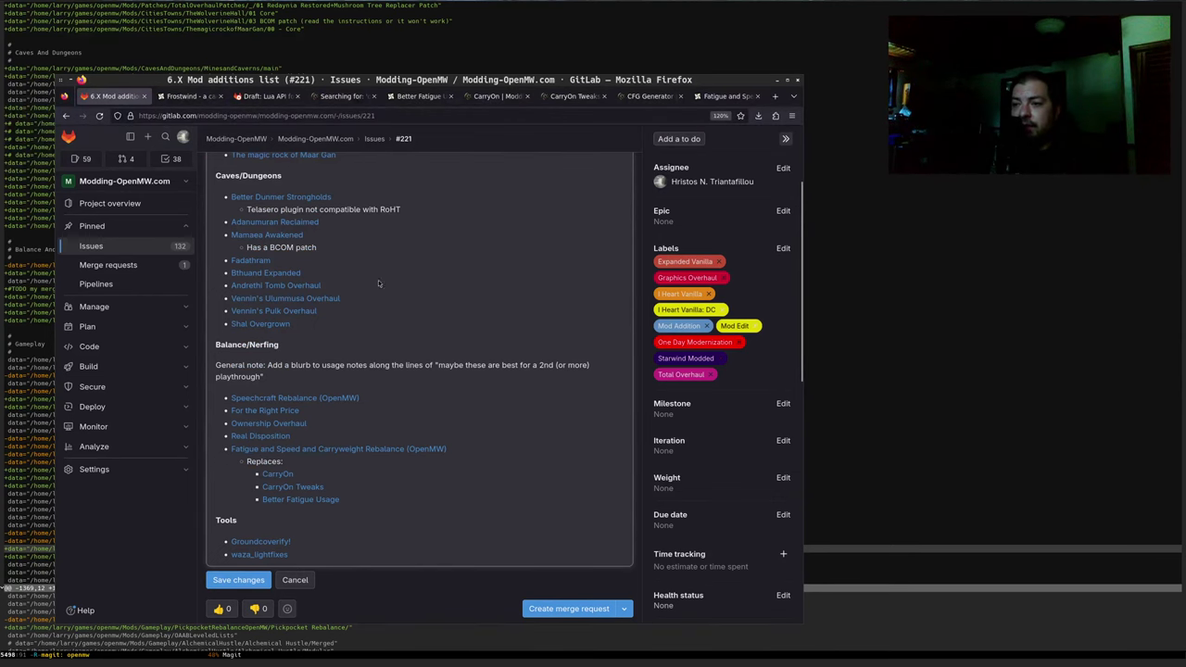
Select the RacesRESPECted name in the Magit diff's Gameplay section, then return to the GitLab issue
key("alt+Tab")
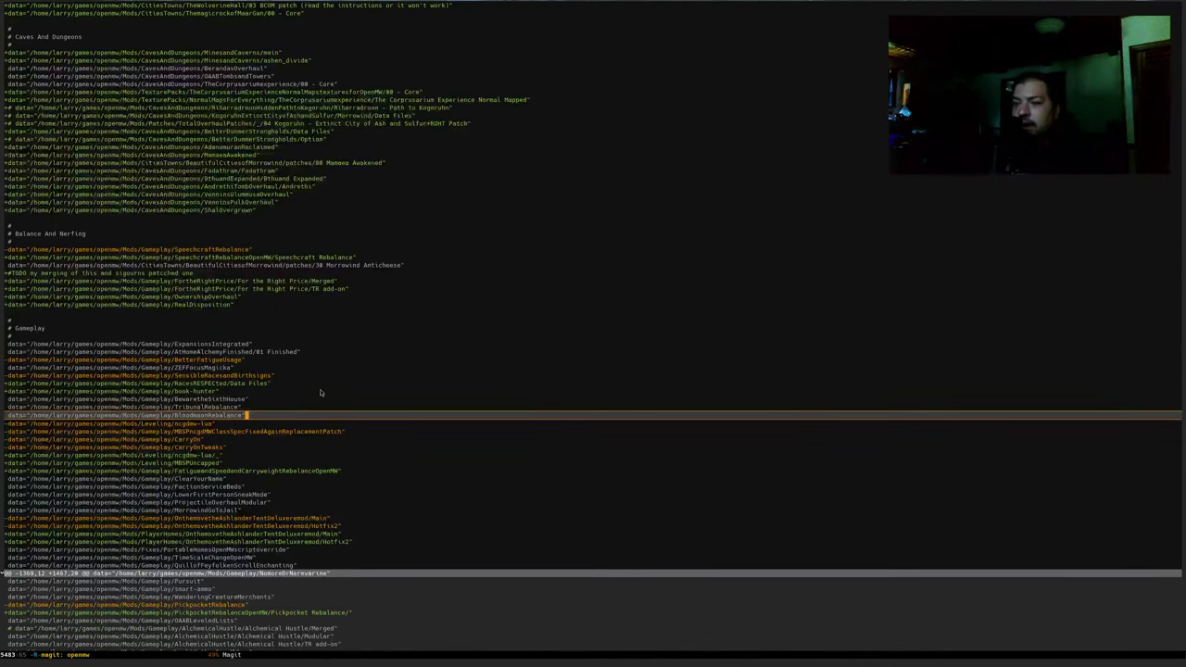
left_click(323, 392)
left_click(347, 359)
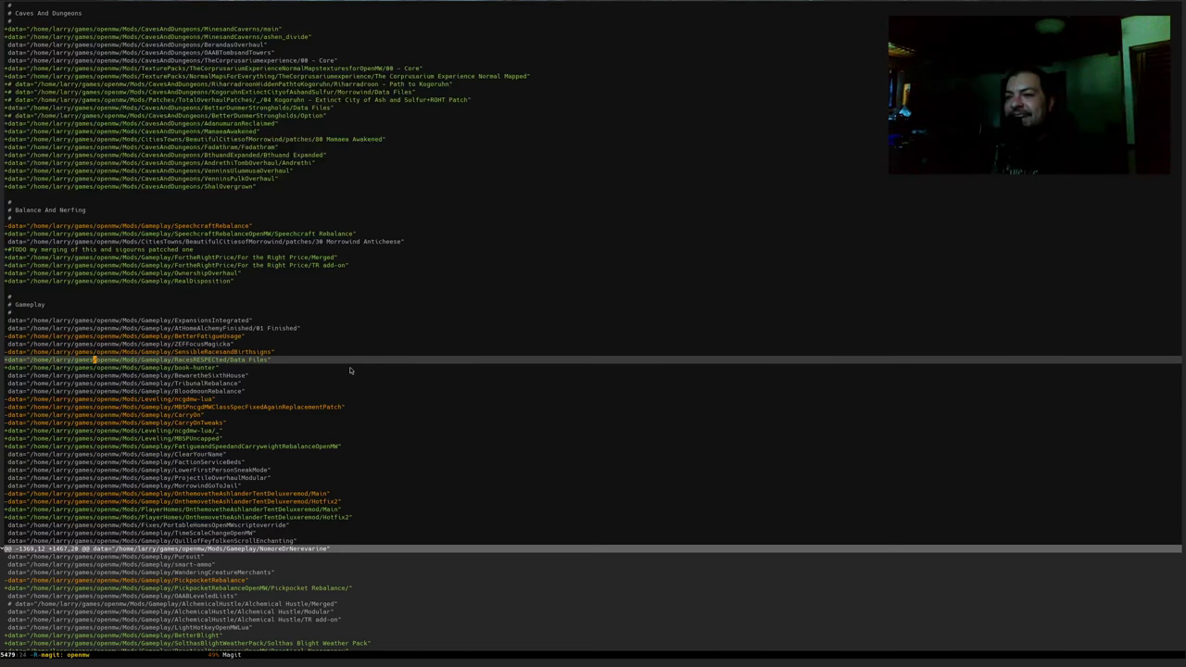
key("ctrl+space")
key("alt+f")
key("ctrl+c")
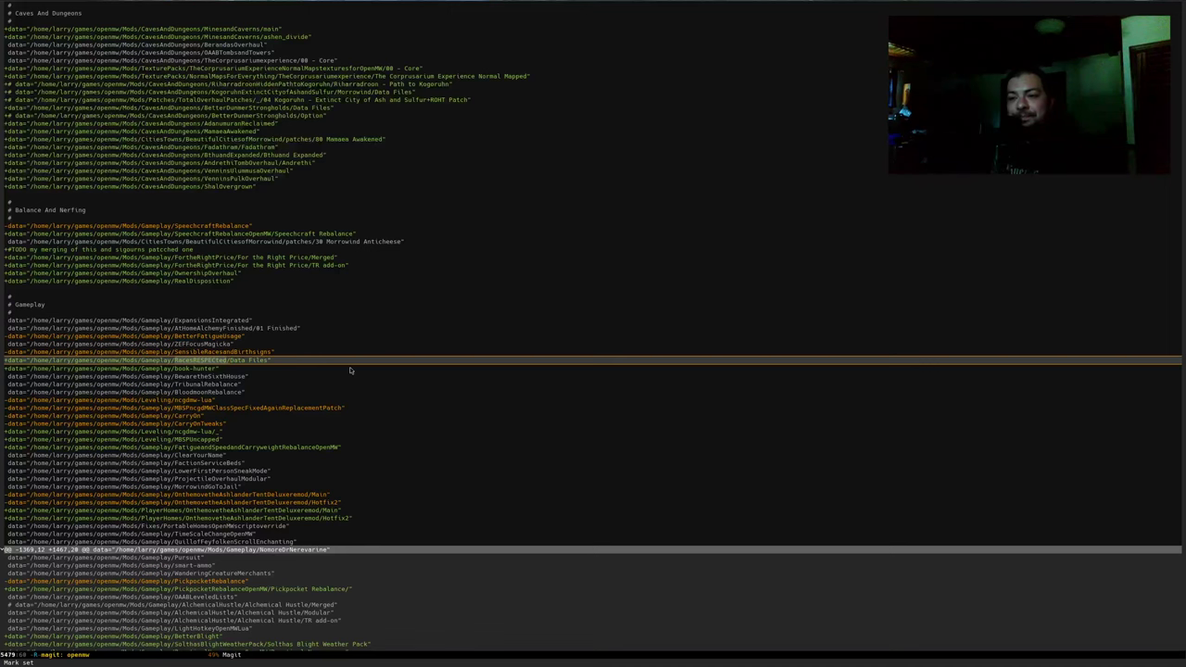
key("ctrl+p")
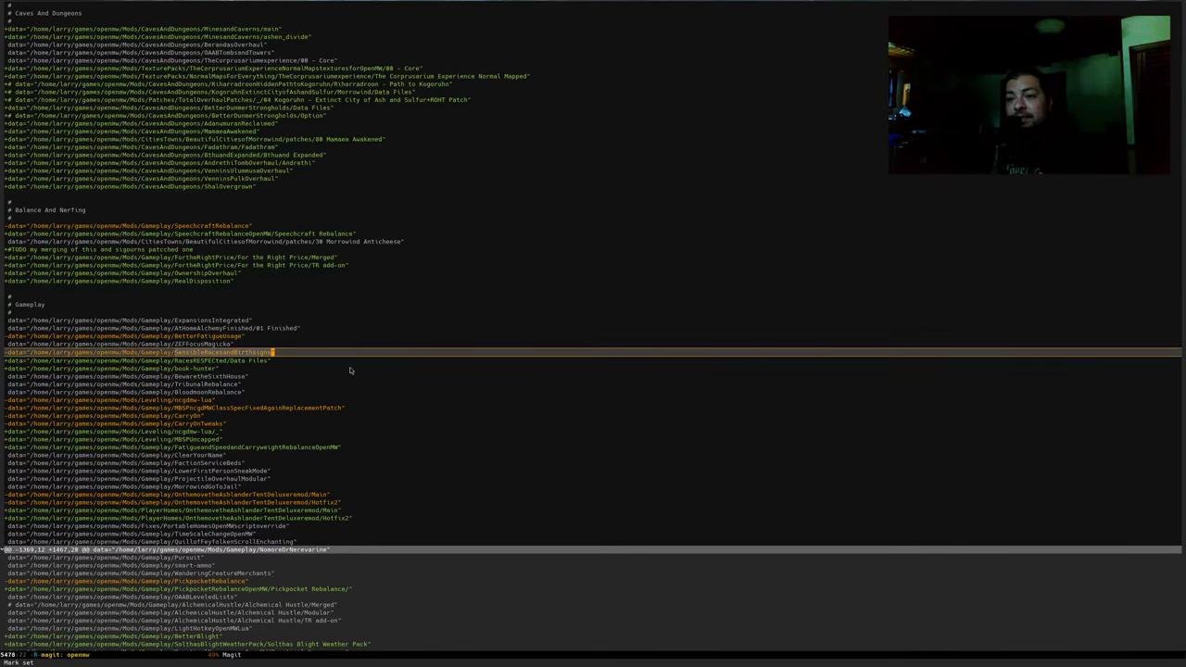
key("ctrl+a")
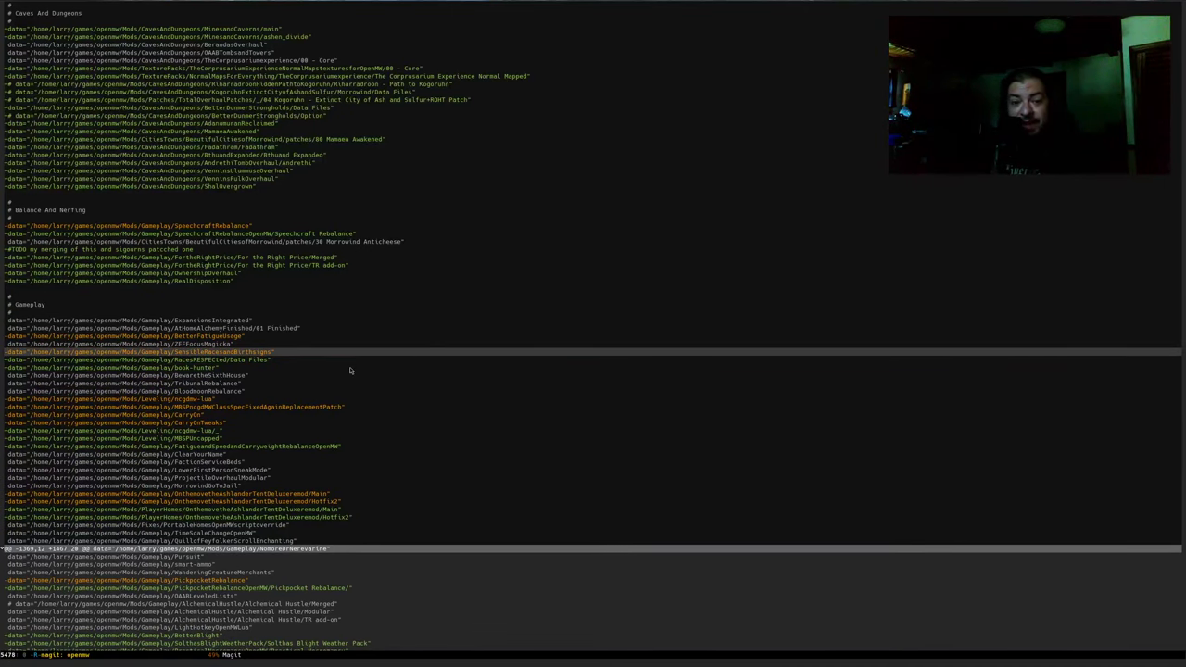
key("ctrl+n")
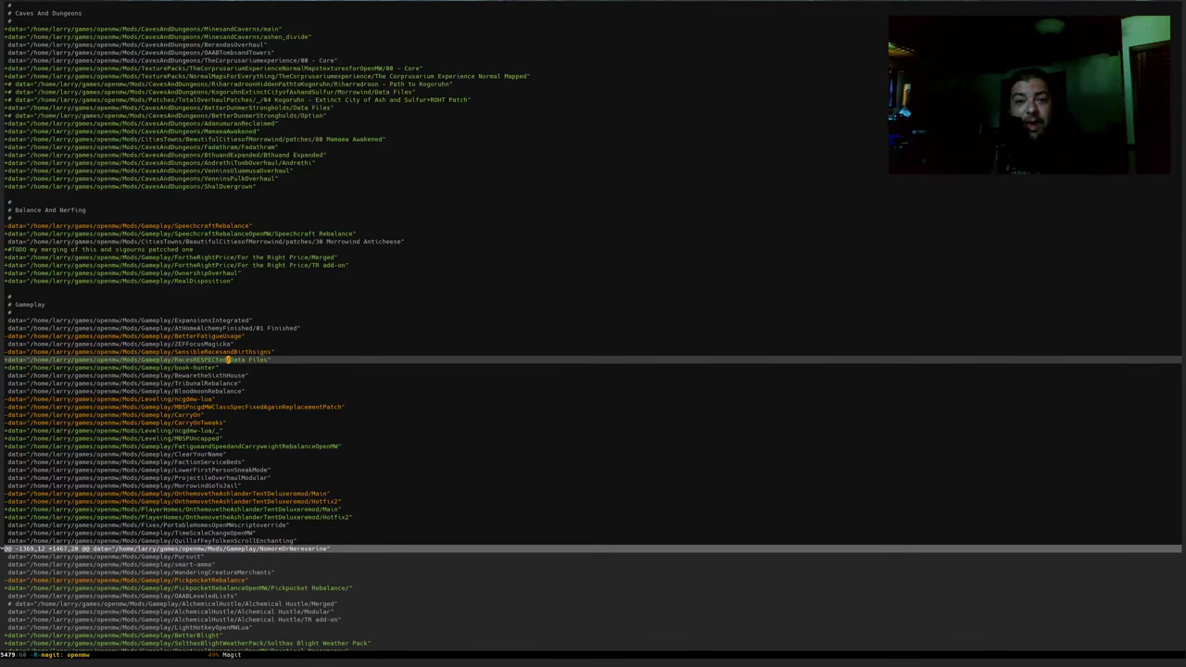
key("alt+Tab")
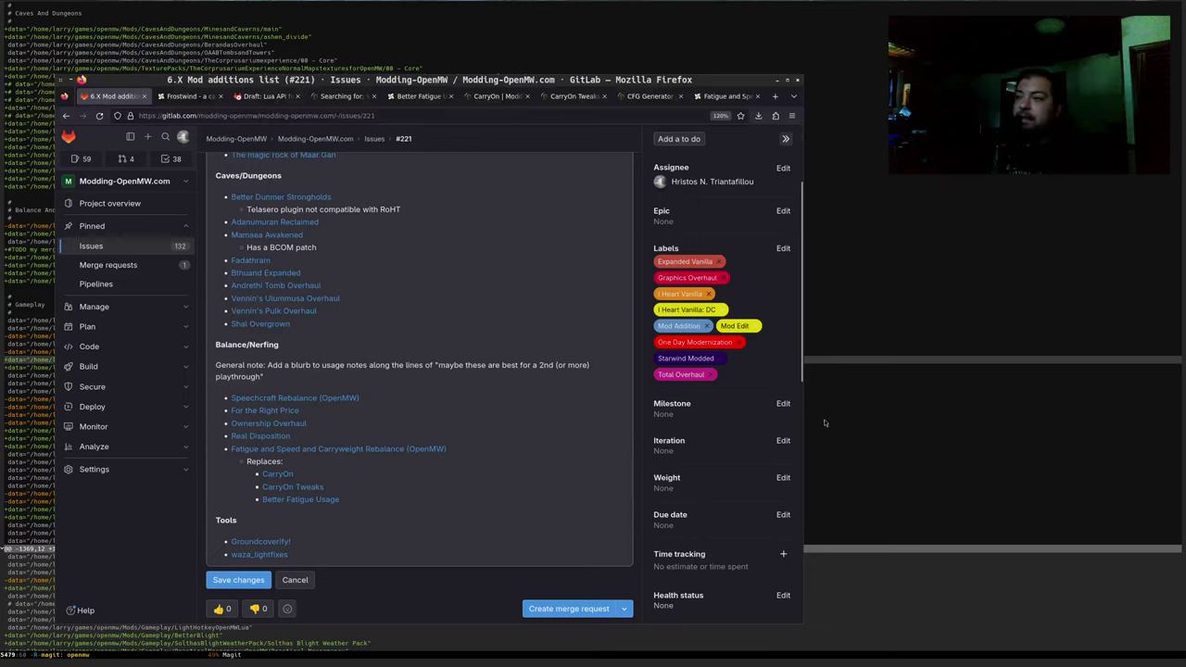
Search the web for 'RacesRESPECted nexus mods morrowind' and open the Races RESPECted Nexus Mods page
key("ctrl+t")
key("ctrl+v")
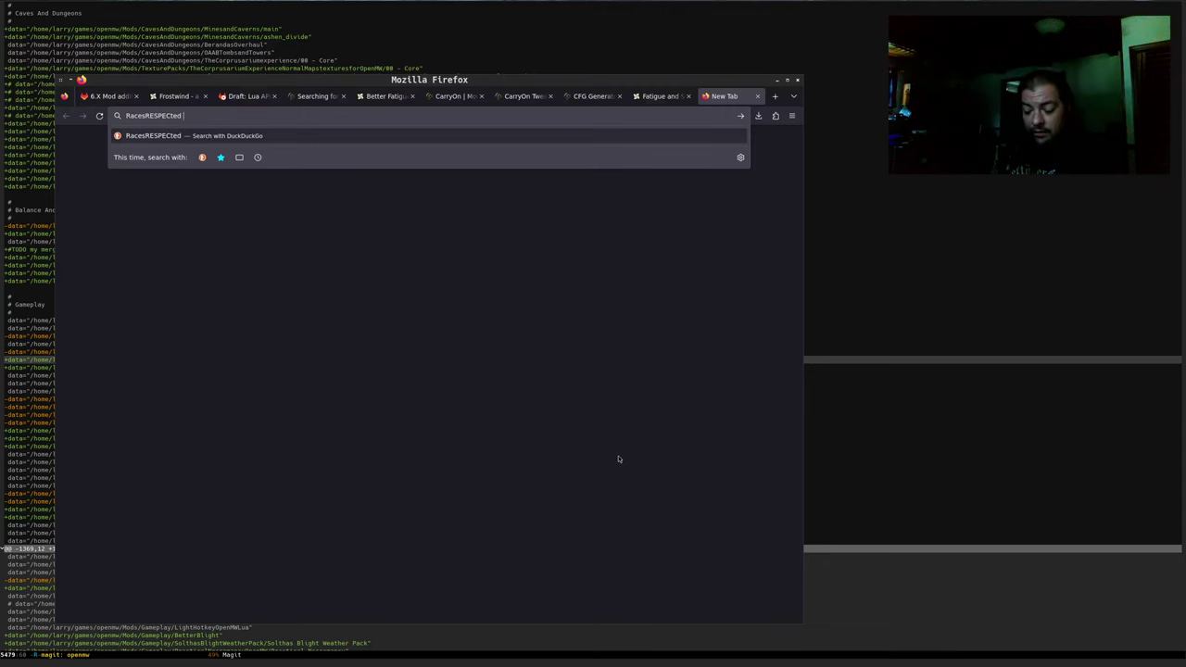
type("nexus mod")
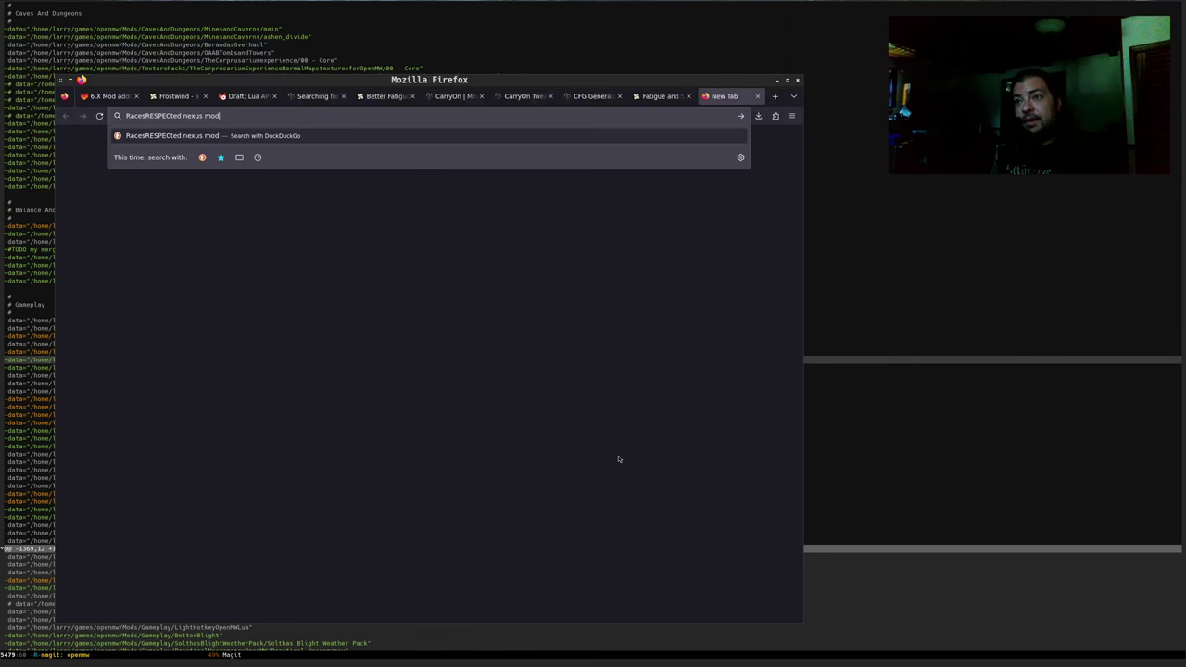
type("s morrowind")
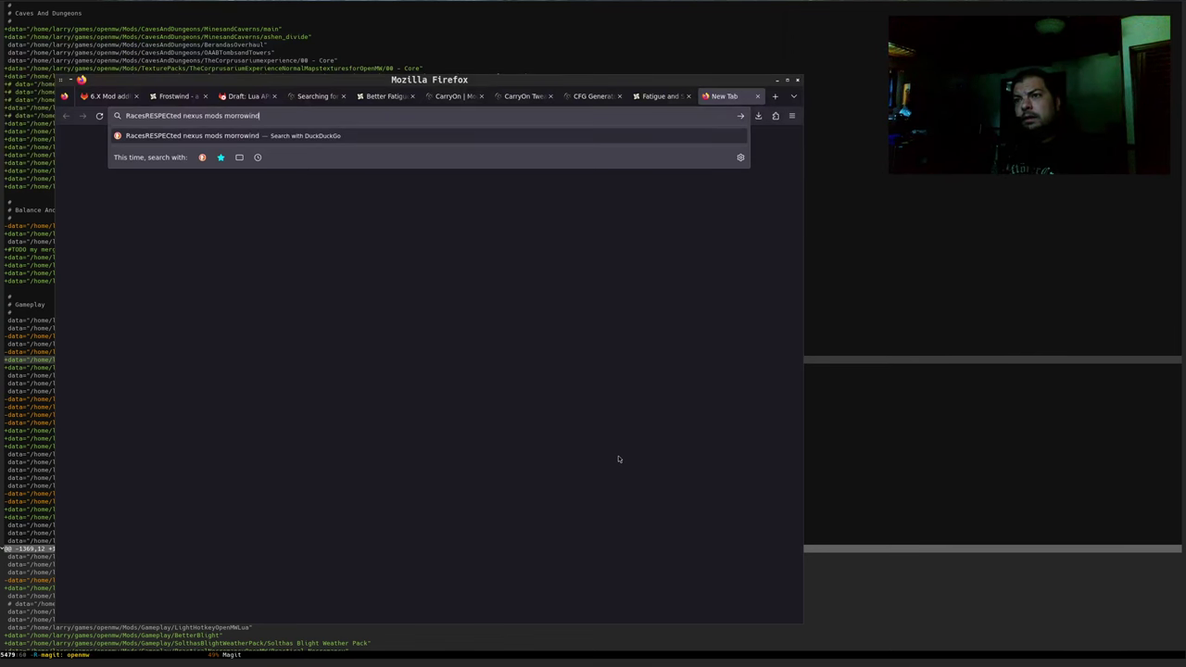
key("Return")
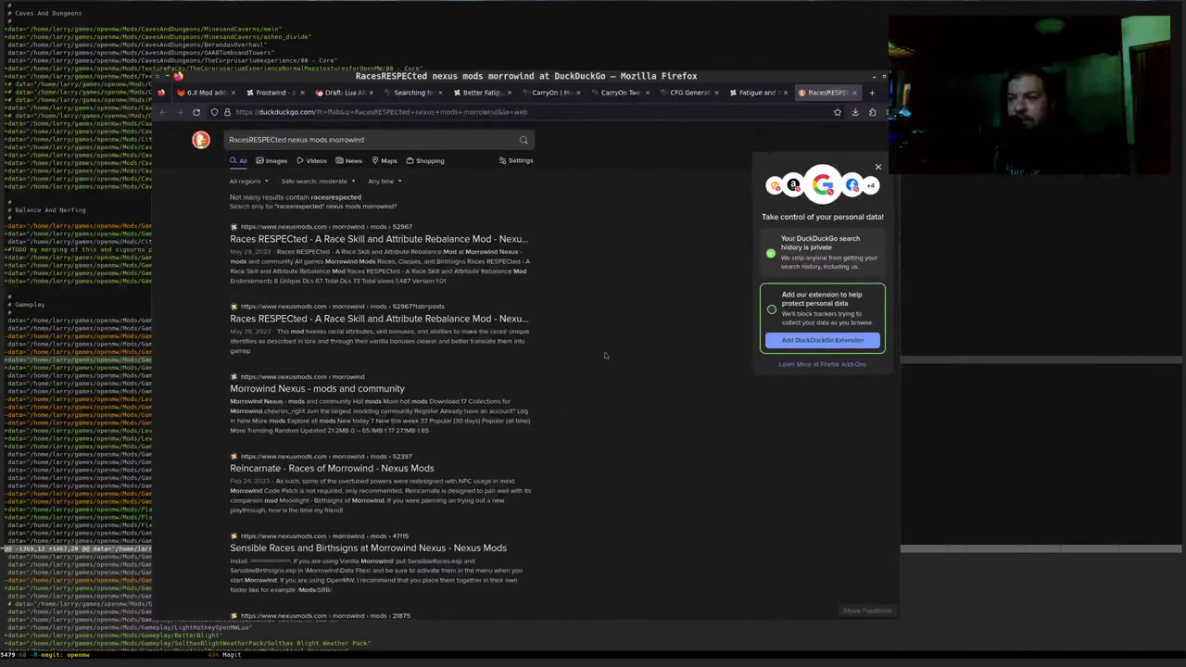
left_click(402, 241)
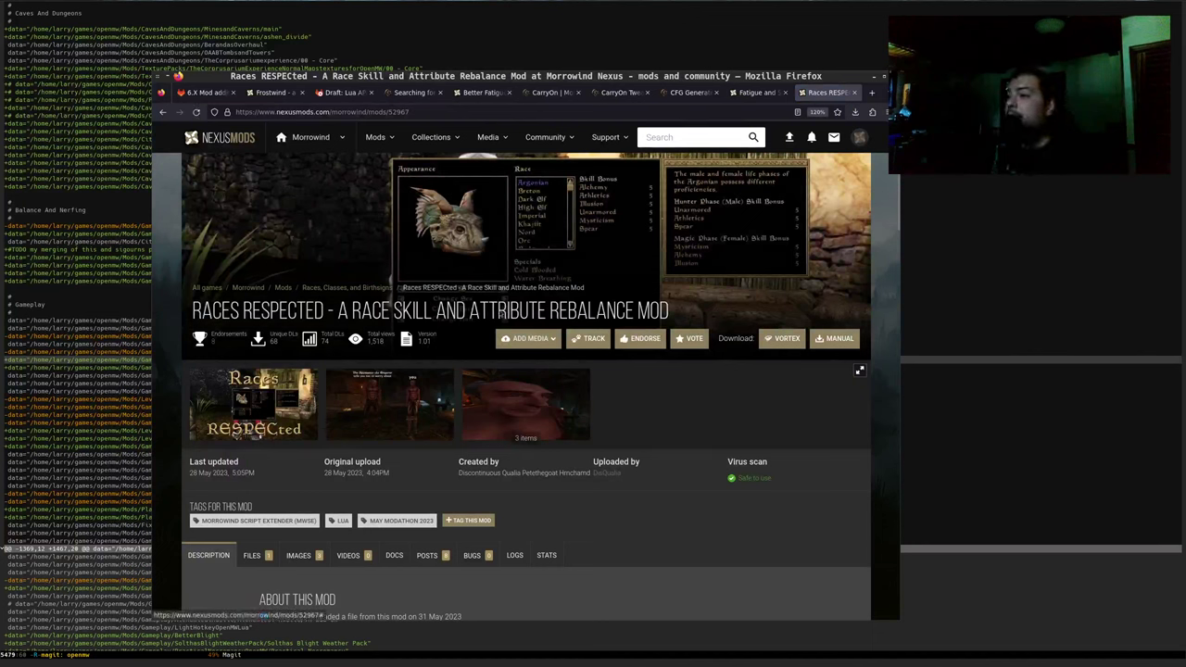
Track and endorse Races RESPECted, then select the mod's full title
left_click(593, 339)
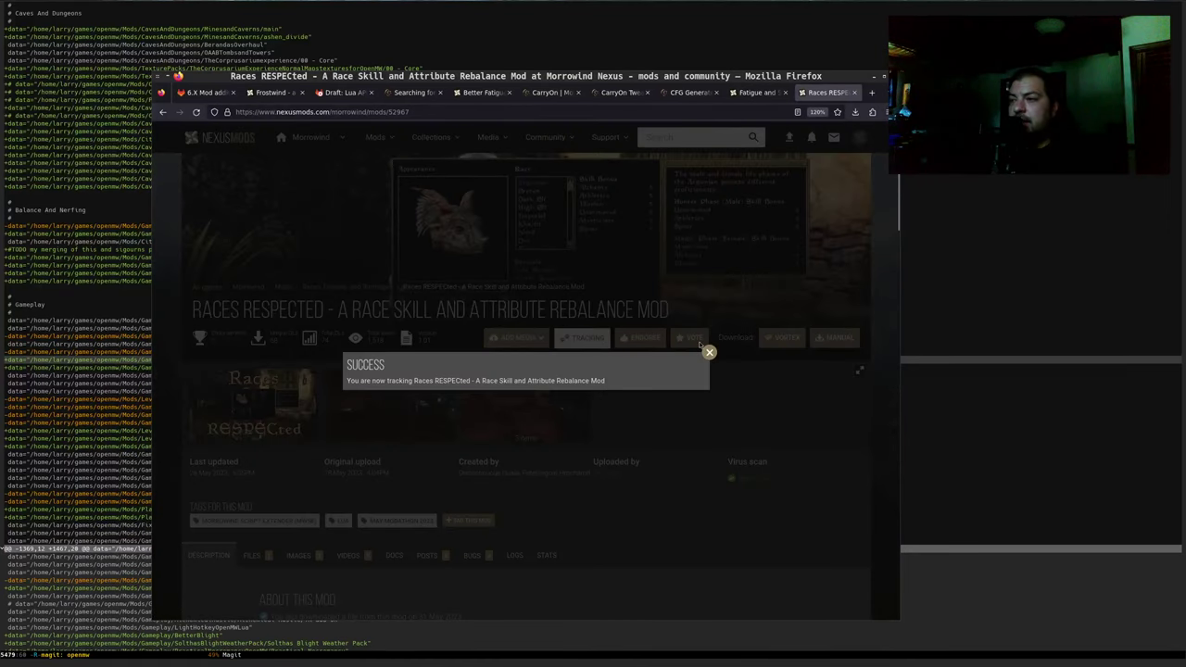
left_click(710, 353)
left_click(644, 341)
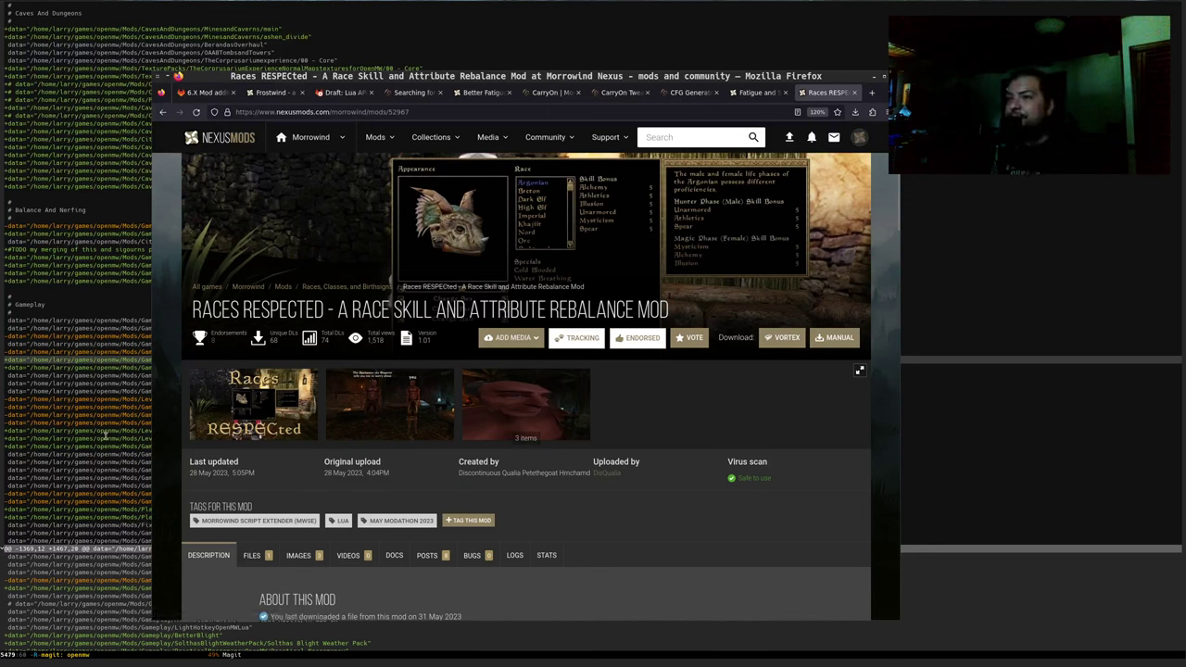
left_click_drag(193, 312, 617, 309)
Return to the mod additions issue and resume editing its description
left_click(211, 93)
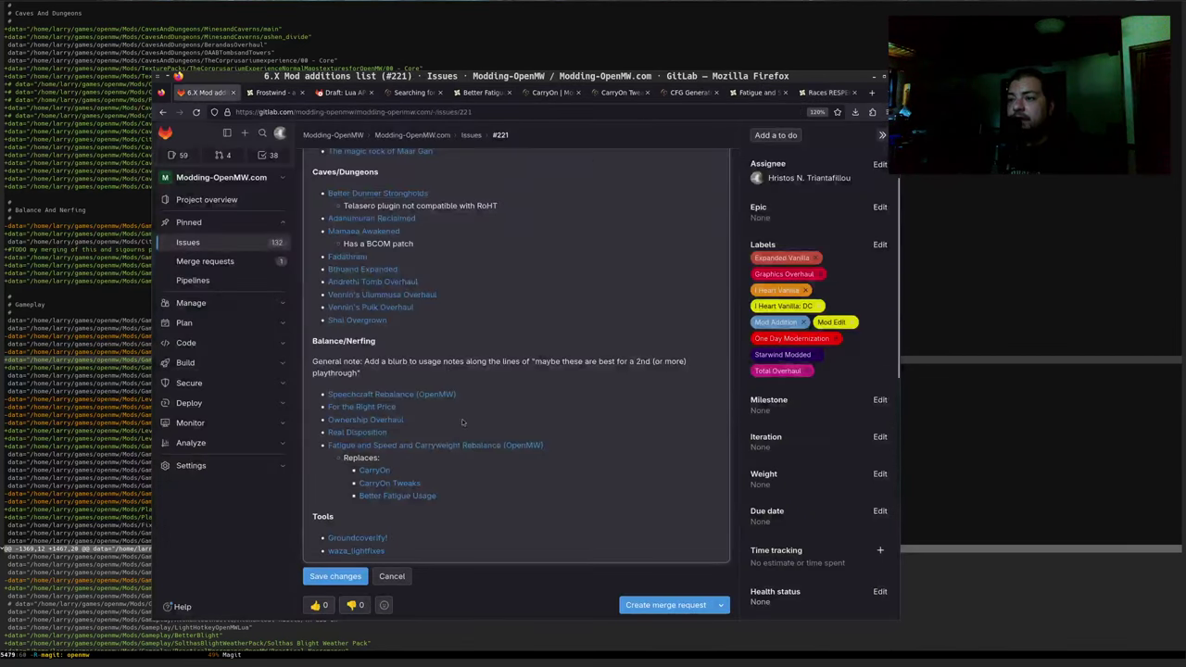
scroll(319, 186, "up", 3)
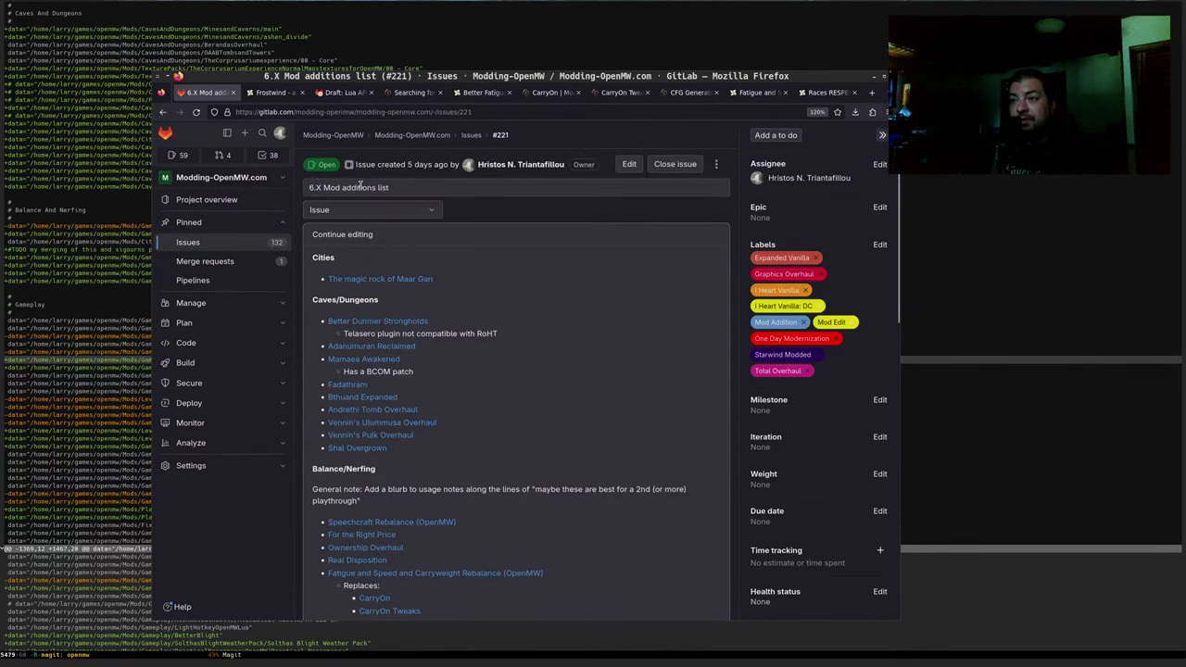
left_click(329, 236)
scroll(611, 473, "down", 3)
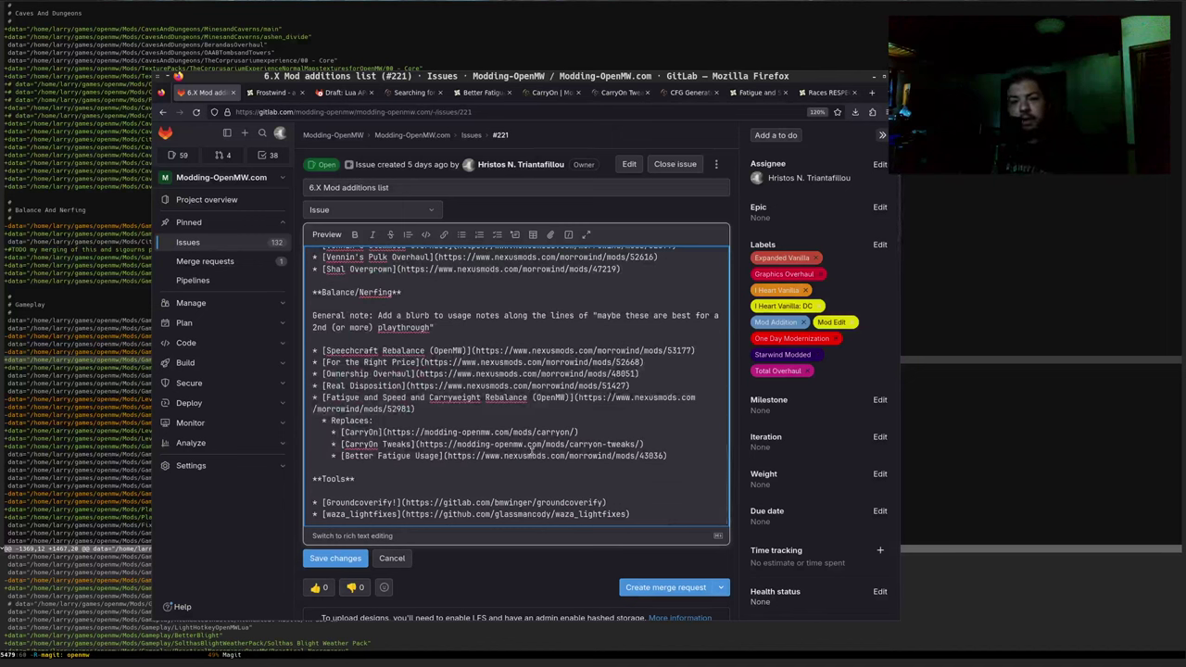
Insert a bold **Gameplay** heading above Tools, followed by blank lines
key("Return")
key("Return")
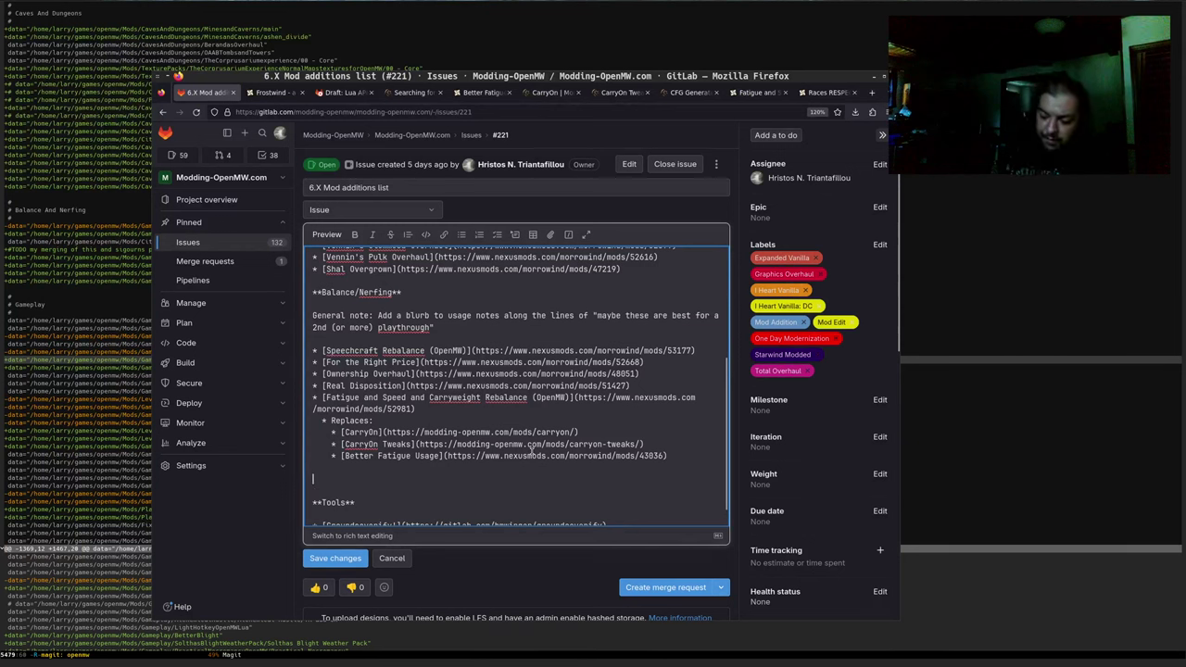
type("**")
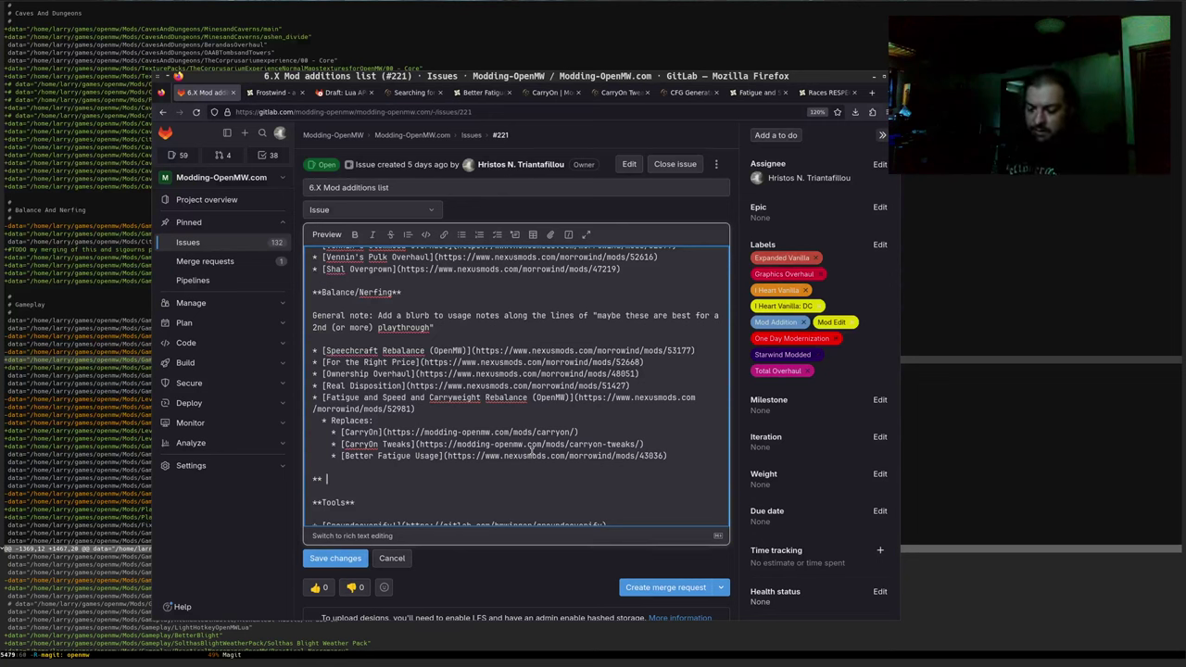
key("BackSpace")
type("G")
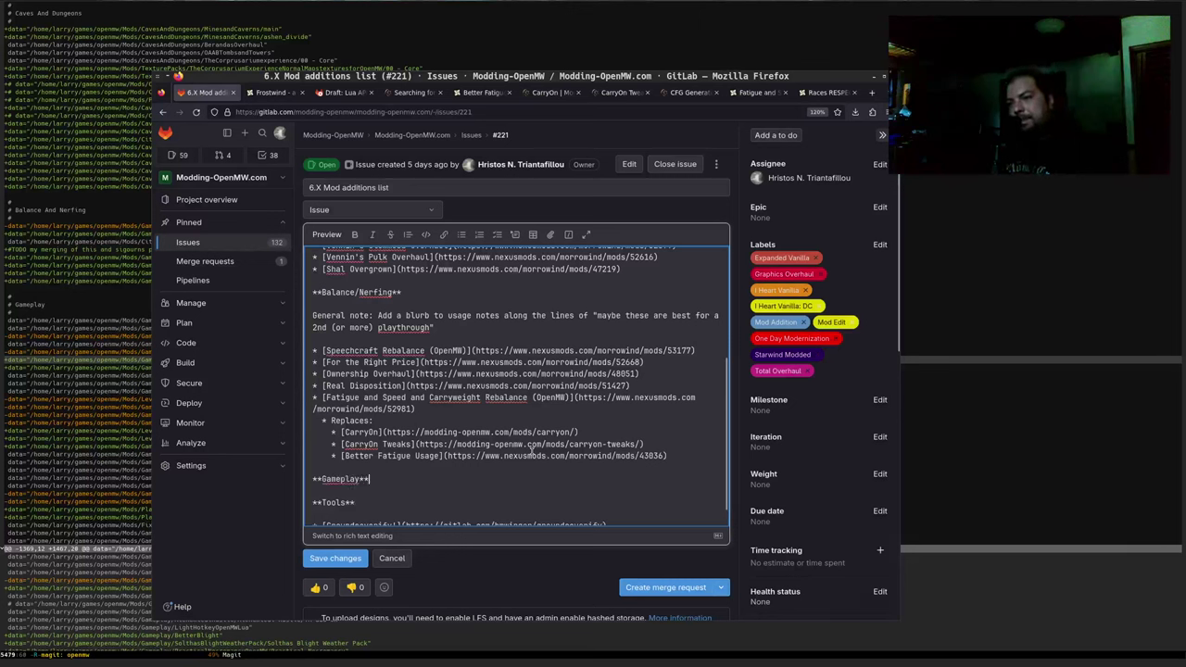
type("ameplay**")
key("Return")
key("Return")
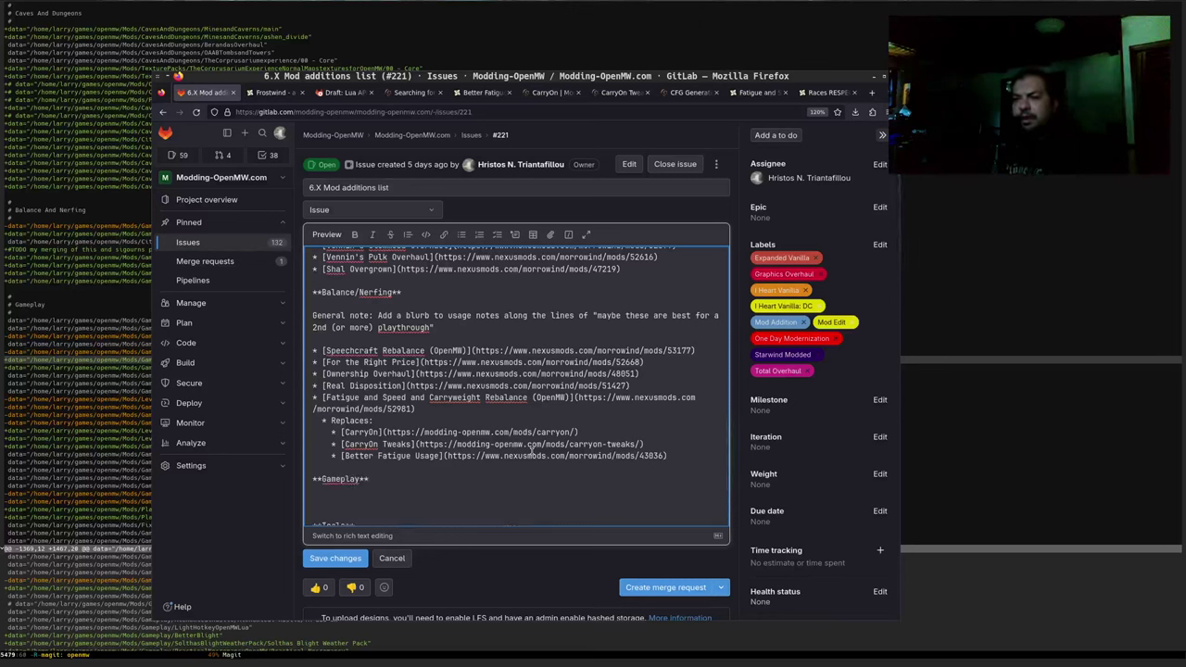
scroll(472, 427, "down", 1)
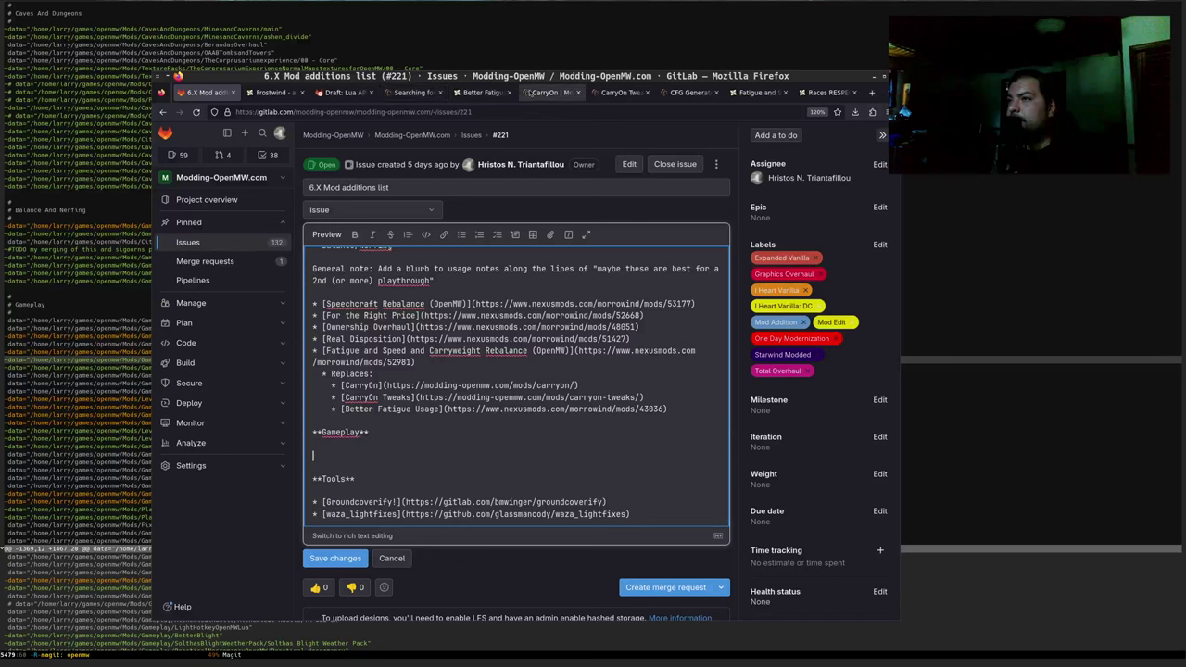
Open the Total Overhaul mod list from the CarryOn page and jump to its Gameplay section
left_click(543, 93)
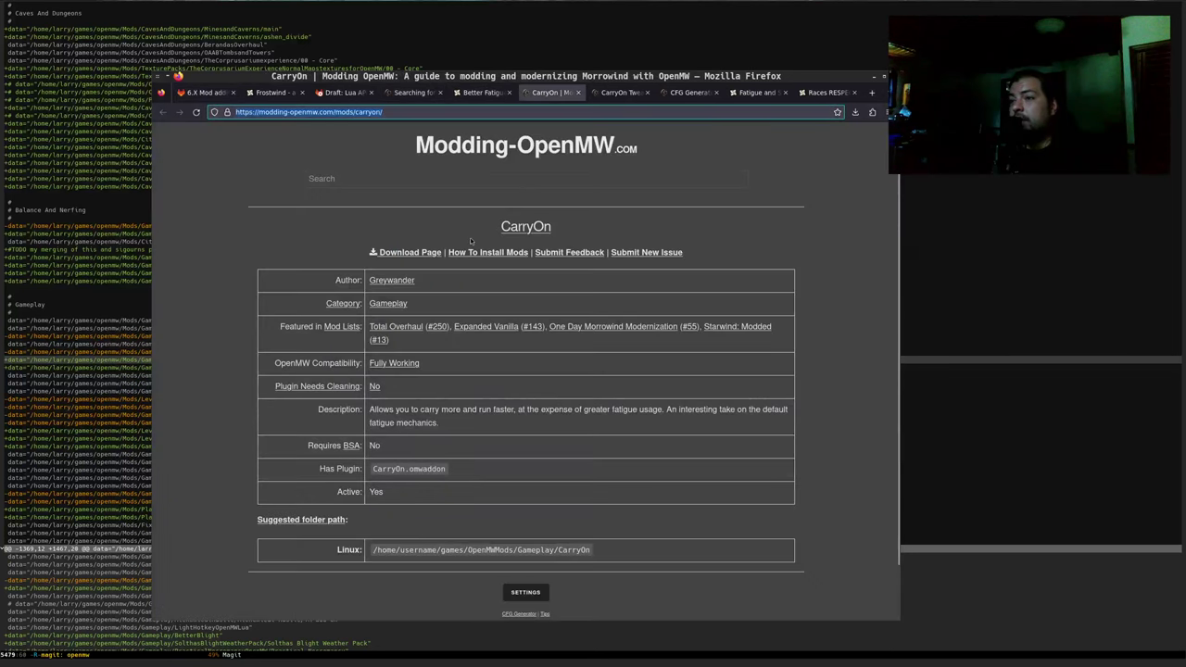
left_click(404, 329)
scroll(242, 331, "down", 5)
scroll(242, 331, "down", 5)
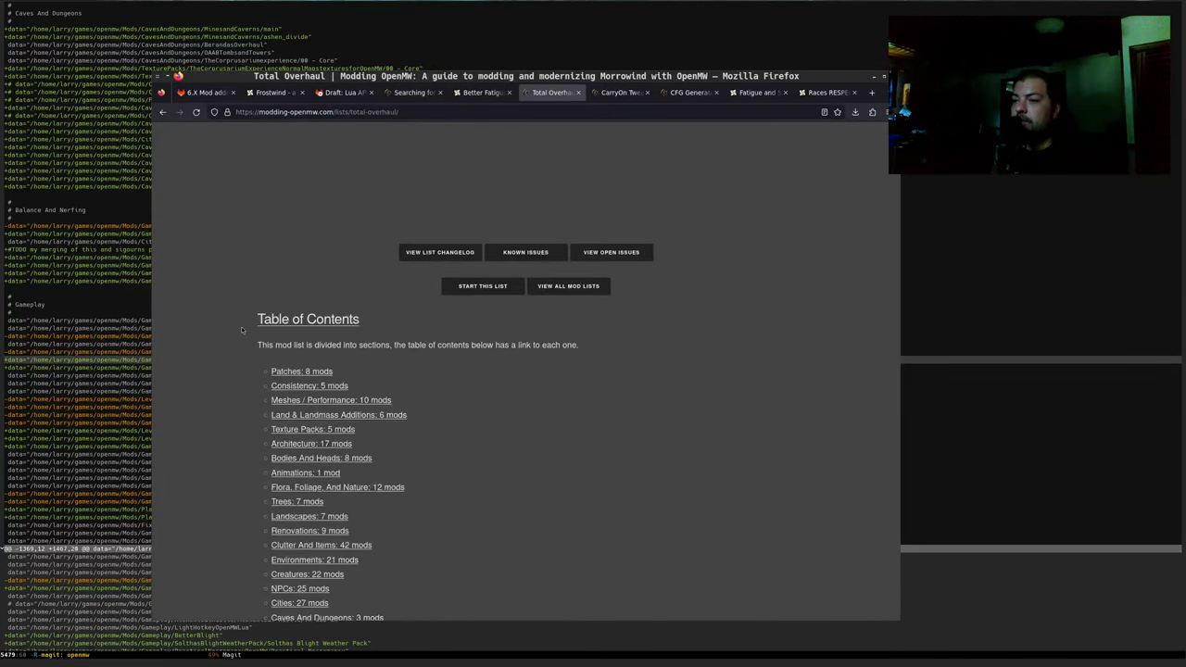
scroll(242, 331, "down", 1)
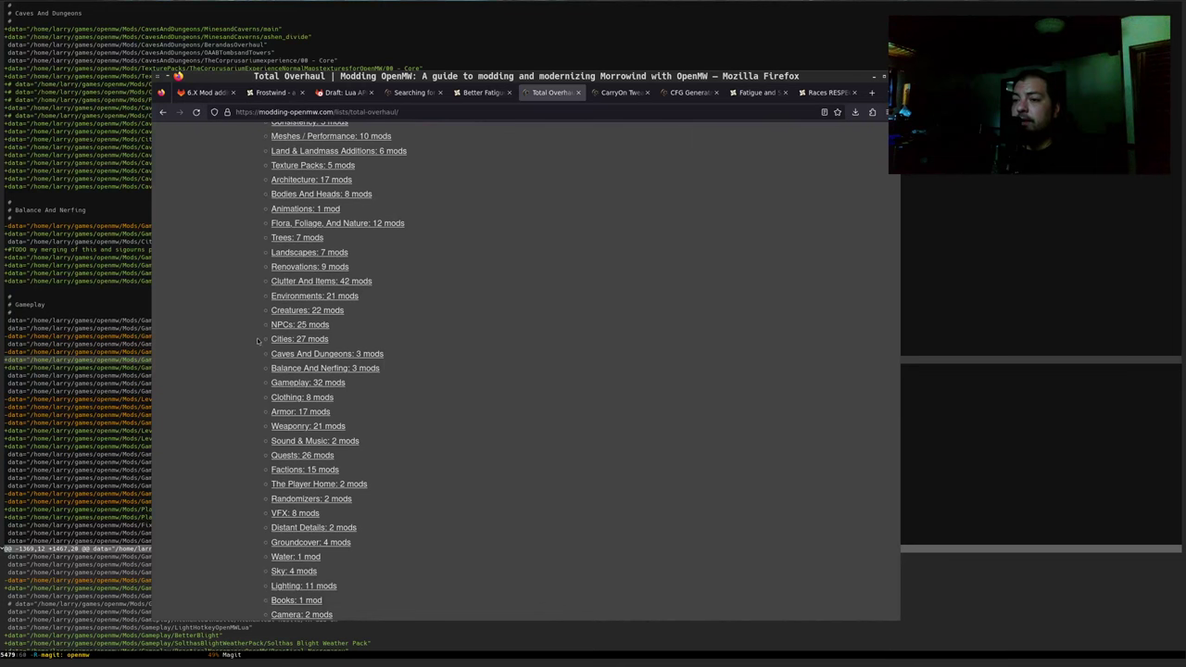
left_click(294, 383)
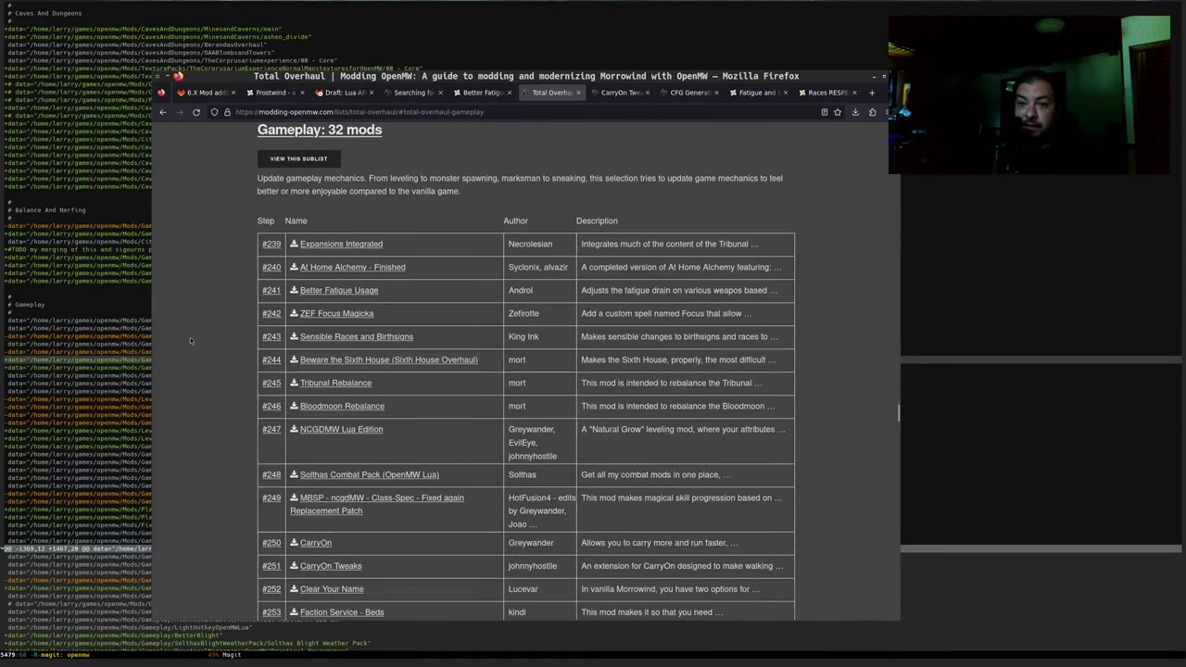
Scroll through the 32 mods of the Gameplay section
scroll(190, 336, "down", 3)
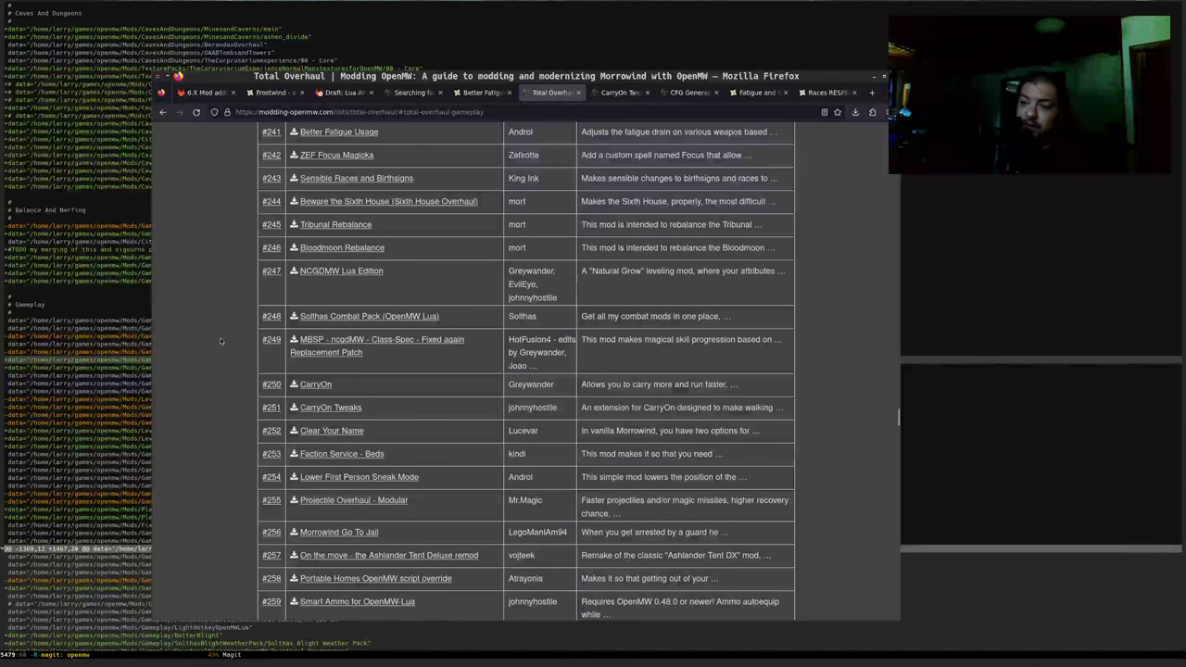
scroll(227, 336, "up", 1)
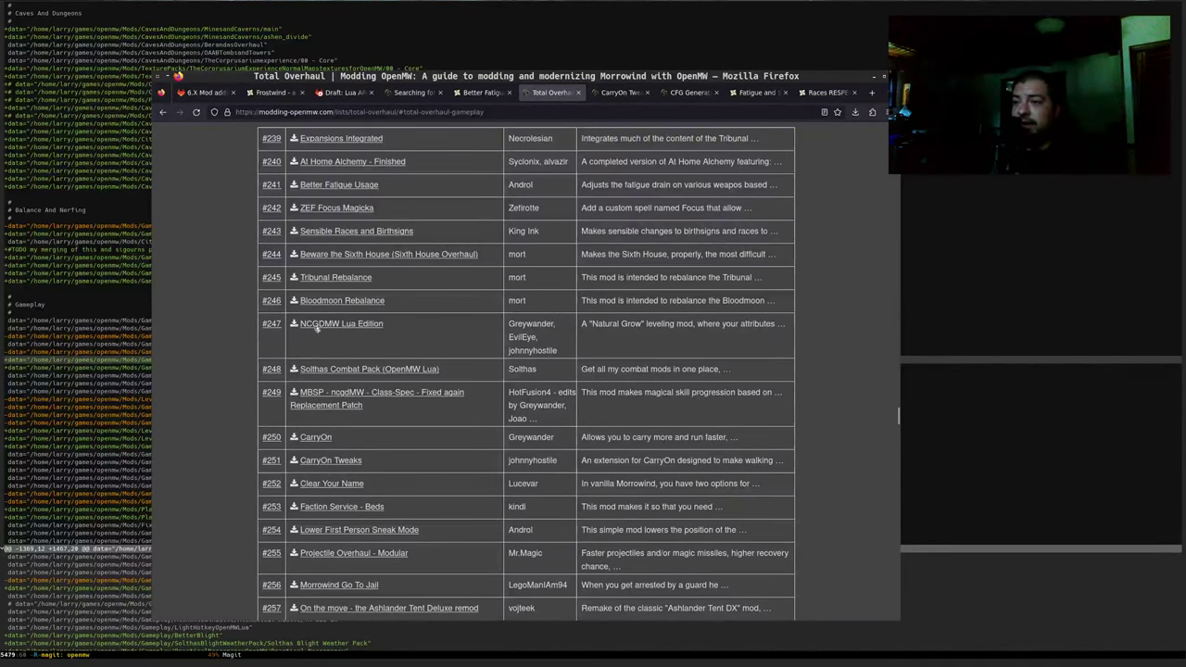
scroll(370, 225, "up", 2)
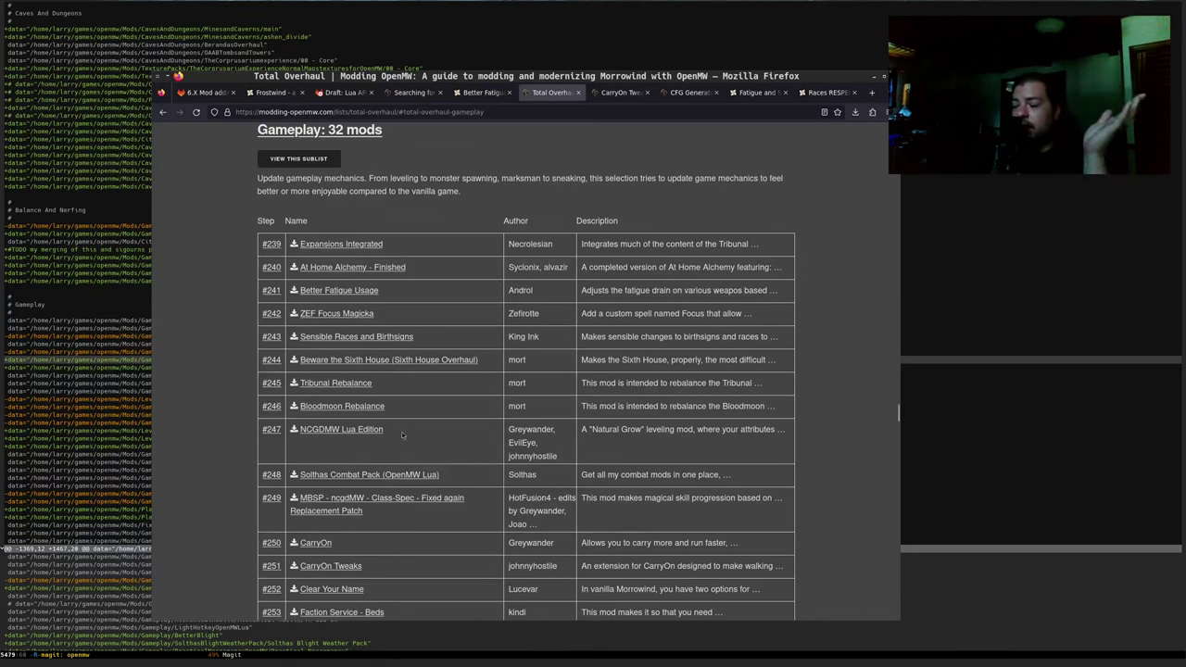
scroll(405, 433, "down", 5)
scroll(405, 433, "down", 2)
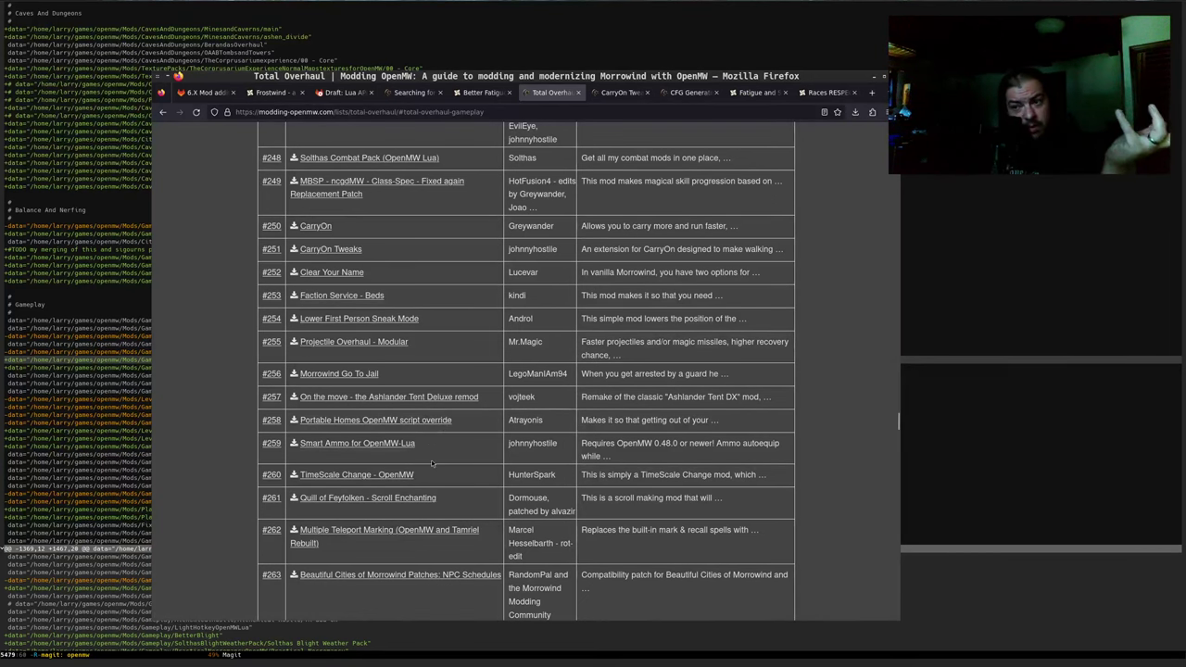
scroll(417, 441, "down", 3)
scroll(403, 450, "down", 3)
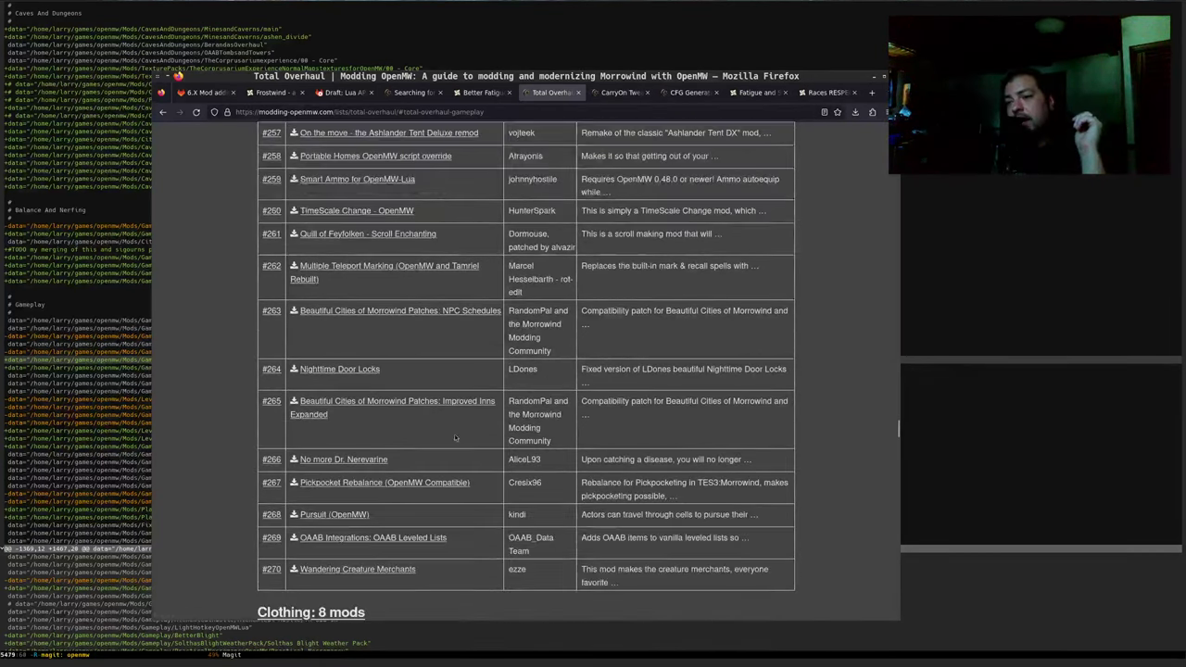
scroll(464, 417, "up", 3)
scroll(479, 405, "up", 4)
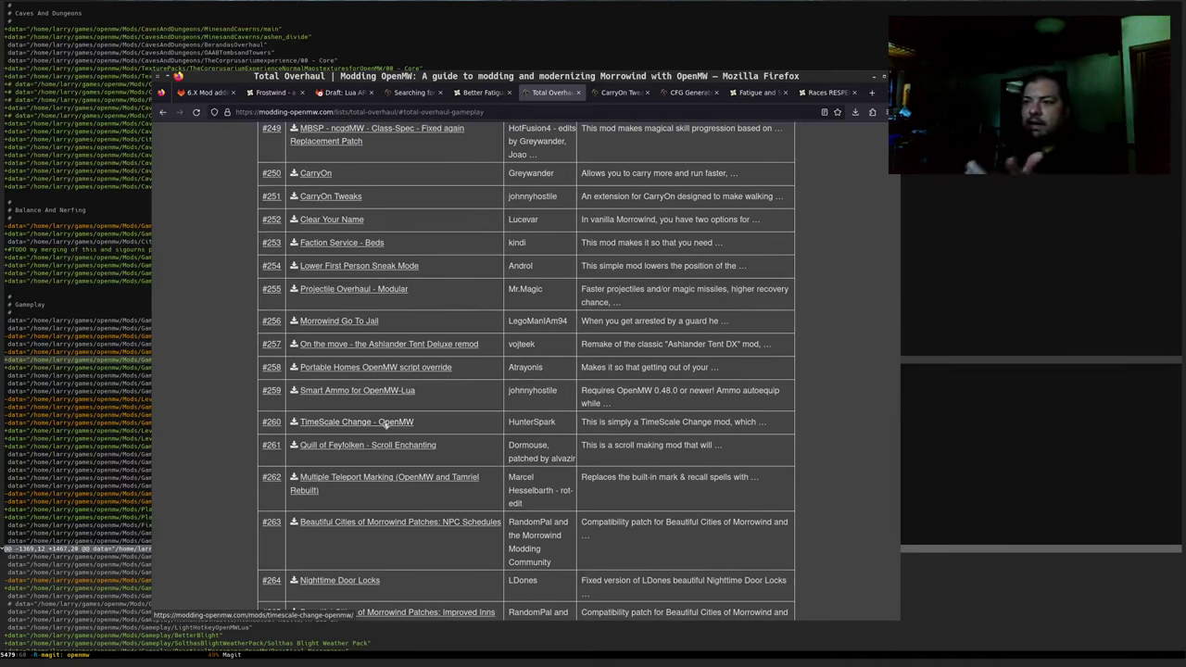
Highlight entries such as Faction Service - Beds and On the move - the Ashlander Tent Deluxe remod
left_click_drag(426, 243, 313, 243)
left_click(471, 258)
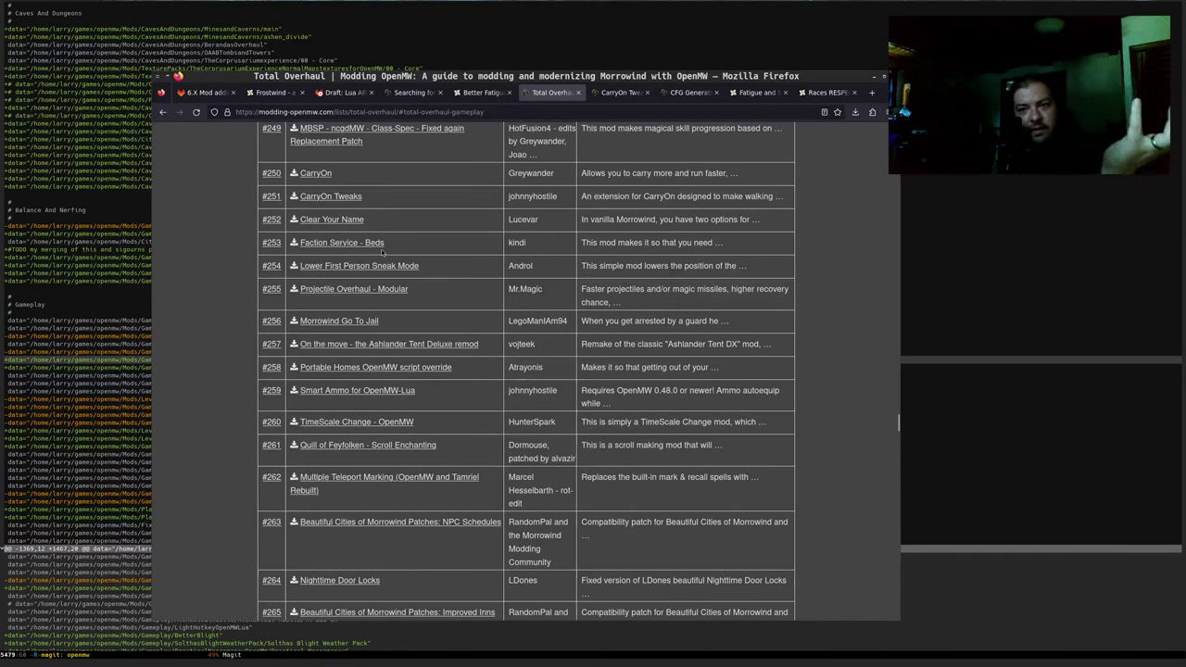
left_click_drag(433, 267, 318, 286)
left_click(435, 265)
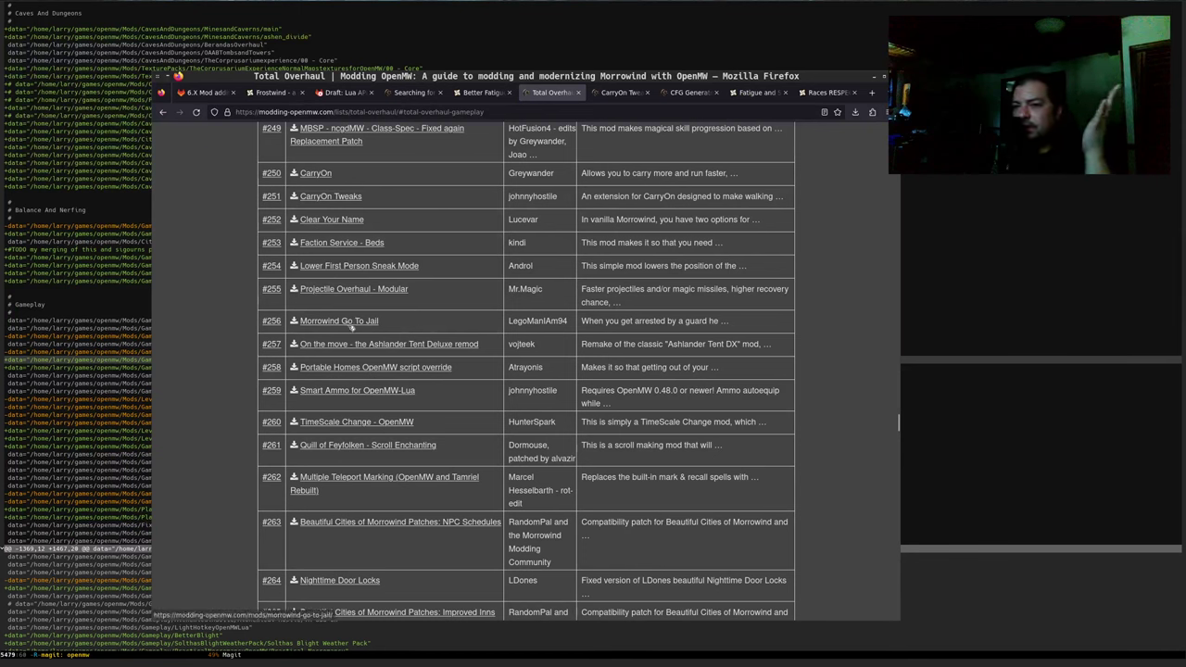
left_click_drag(486, 346, 286, 367)
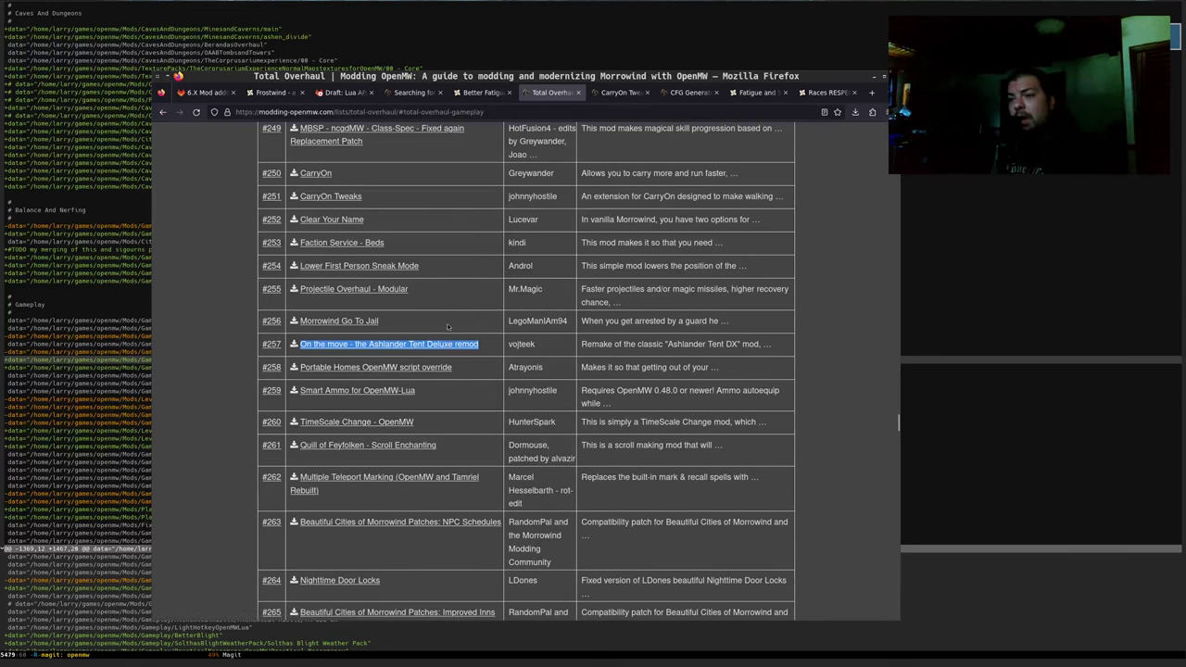
scroll(439, 339, "up", 2)
scroll(439, 339, "up", 5)
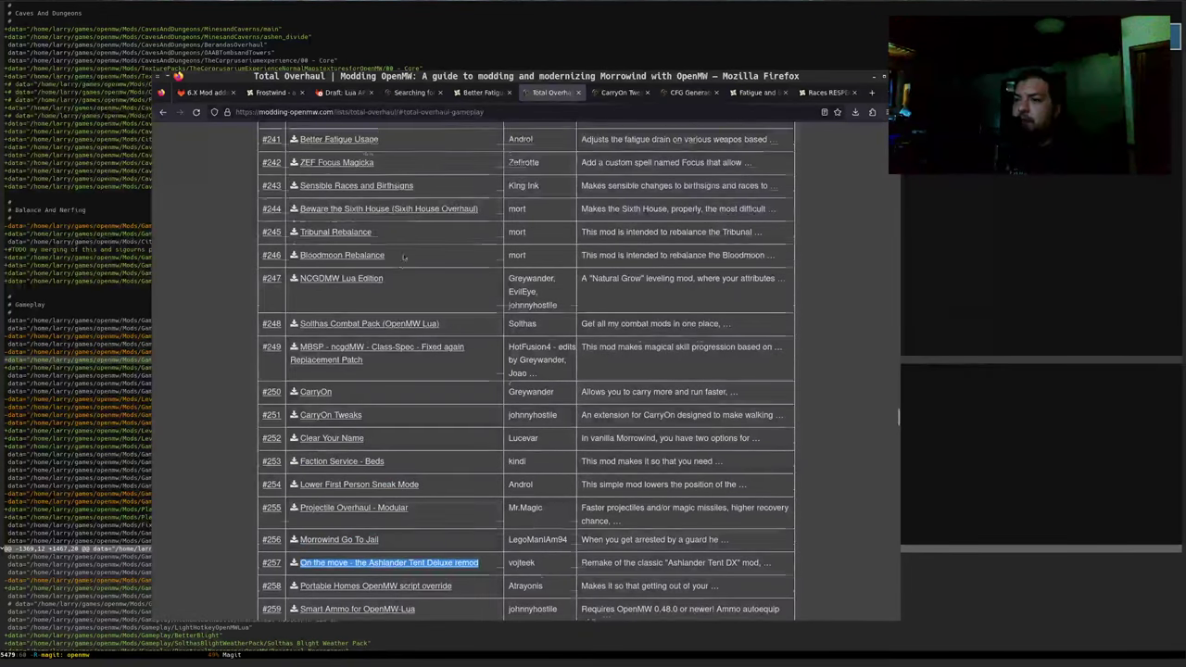
scroll(316, 415, "down", 2)
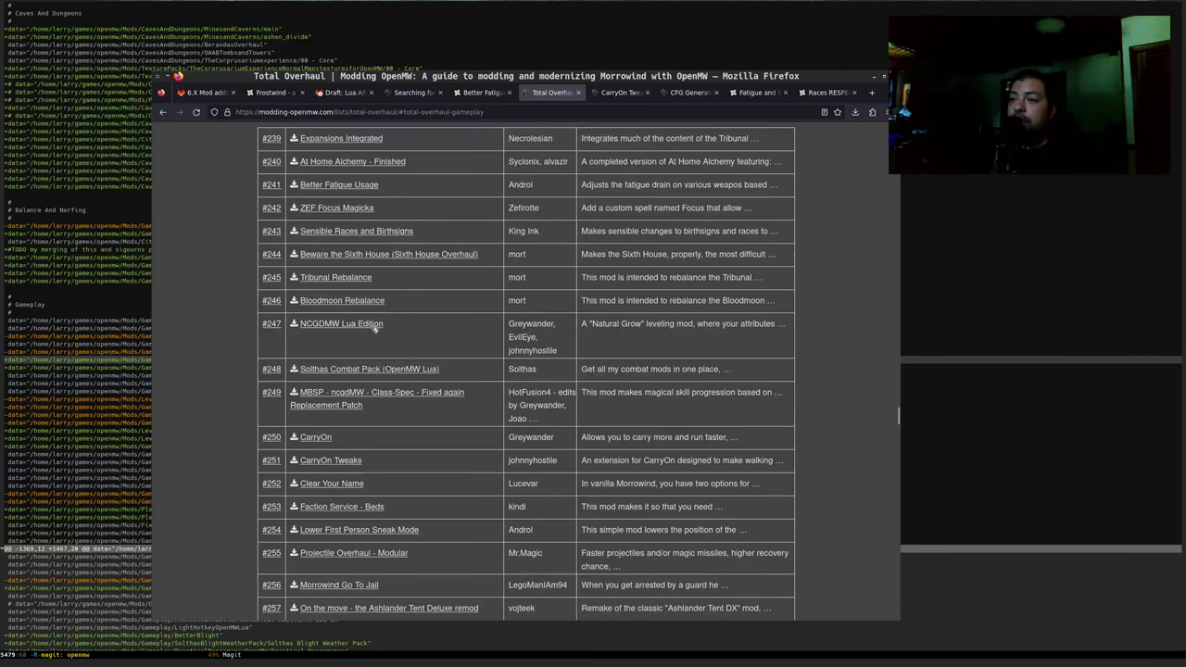
scroll(326, 284, "up", 2)
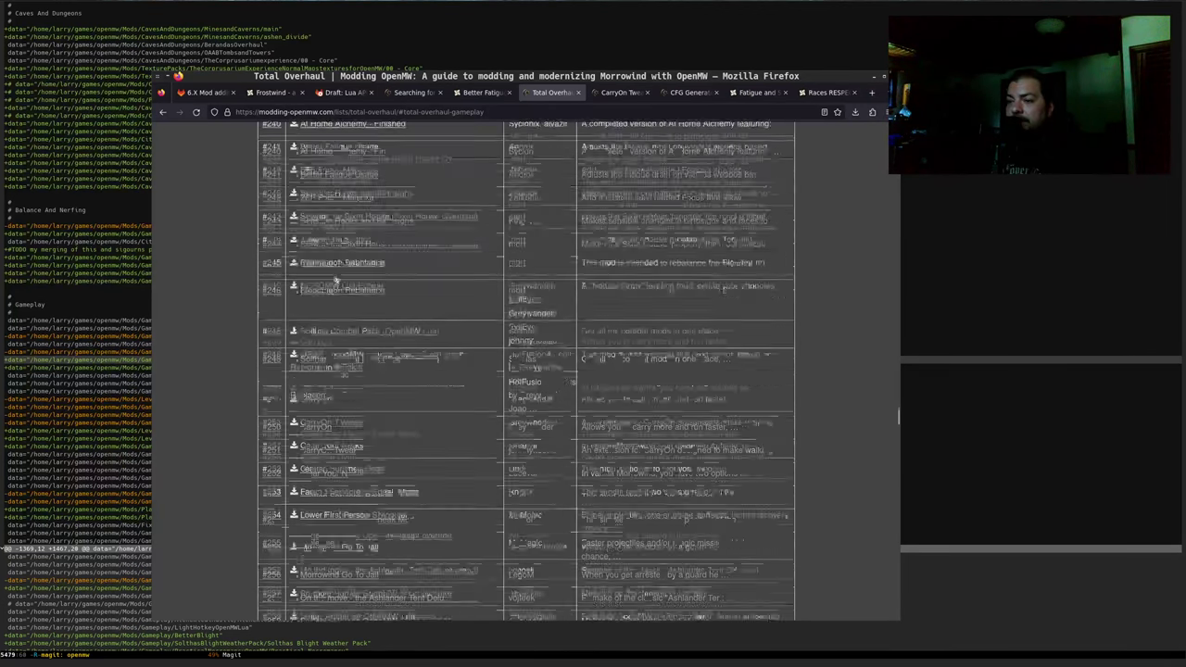
scroll(325, 284, "up", 2)
Go back to the Total Overhaul table of contents, then select the Fatigue and Speed entry in GitLab
scroll(342, 306, "up", 5)
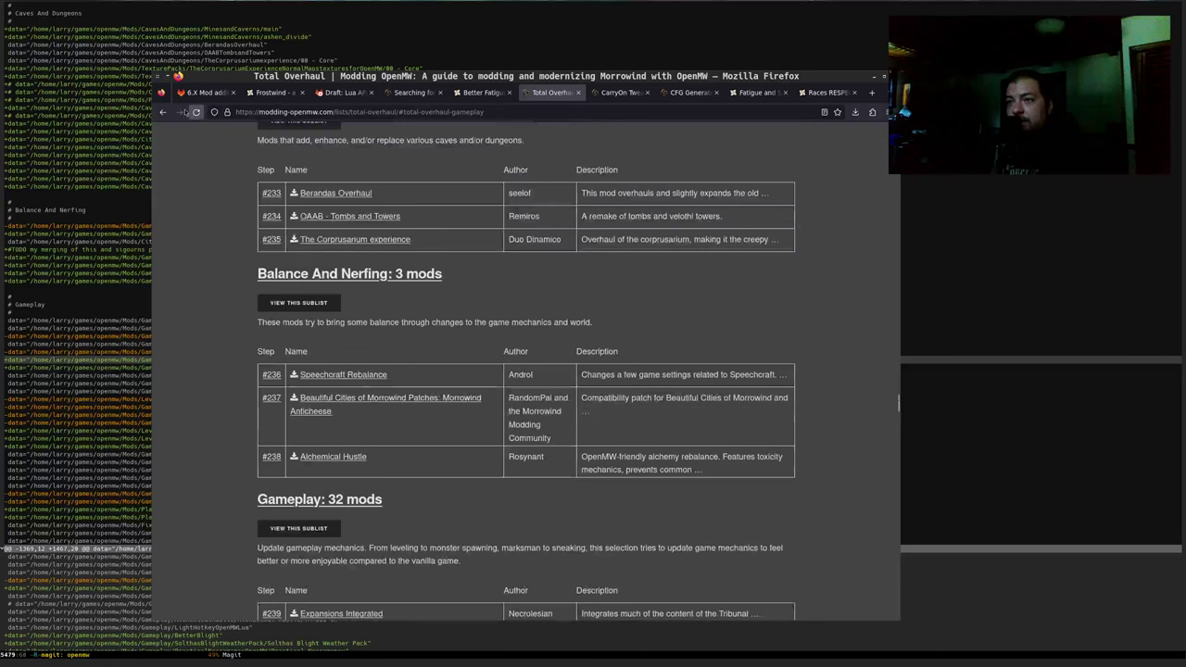
left_click(164, 111)
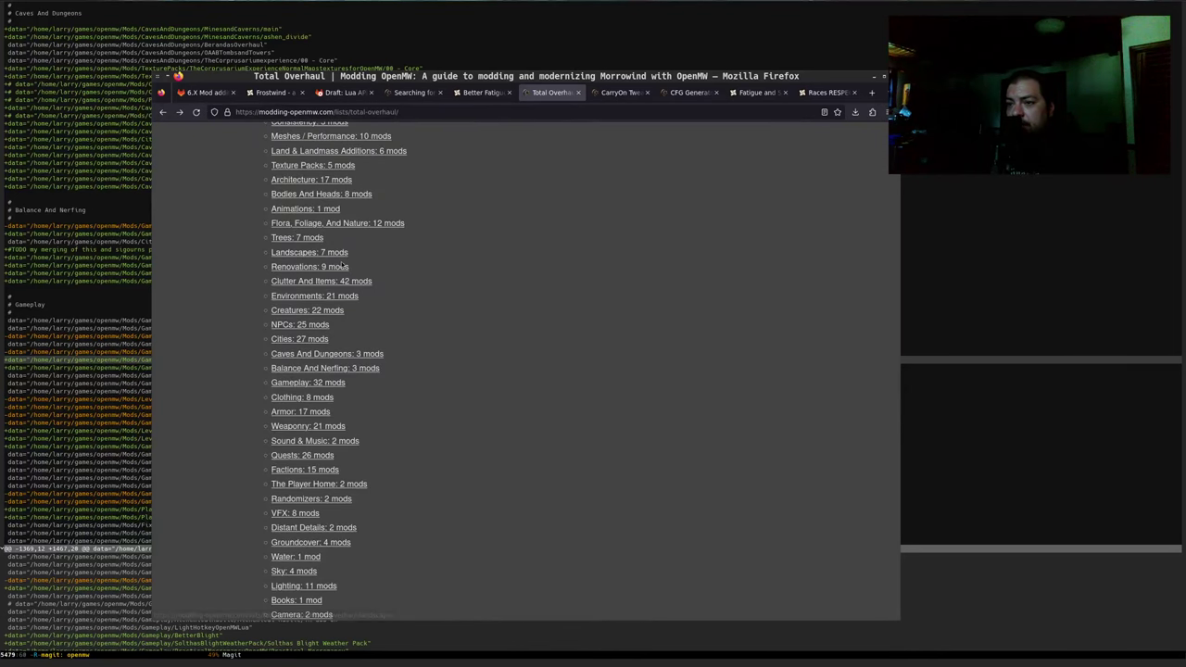
scroll(341, 265, "down", 2)
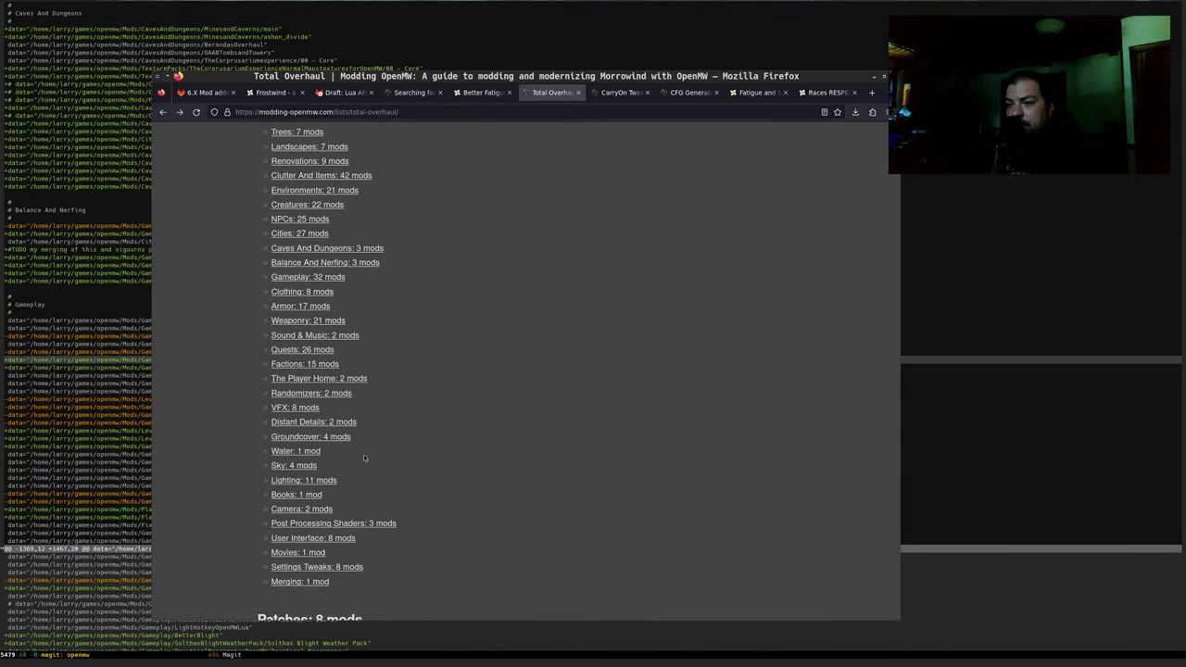
scroll(366, 443, "up", 3)
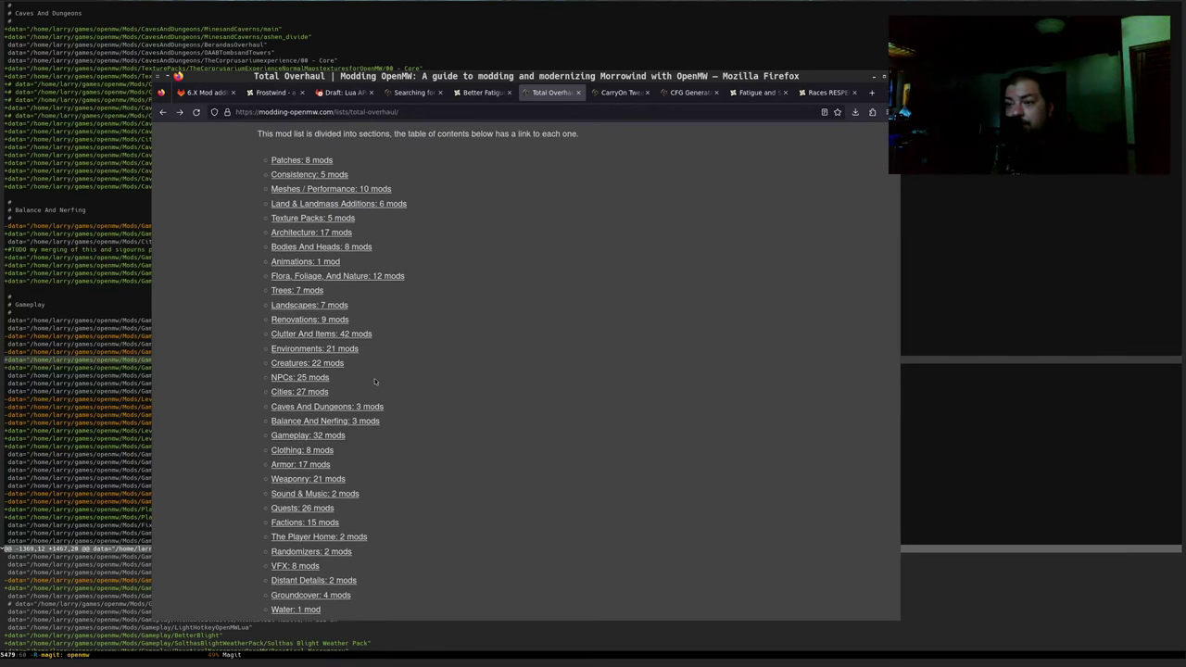
scroll(416, 371, "down", 1)
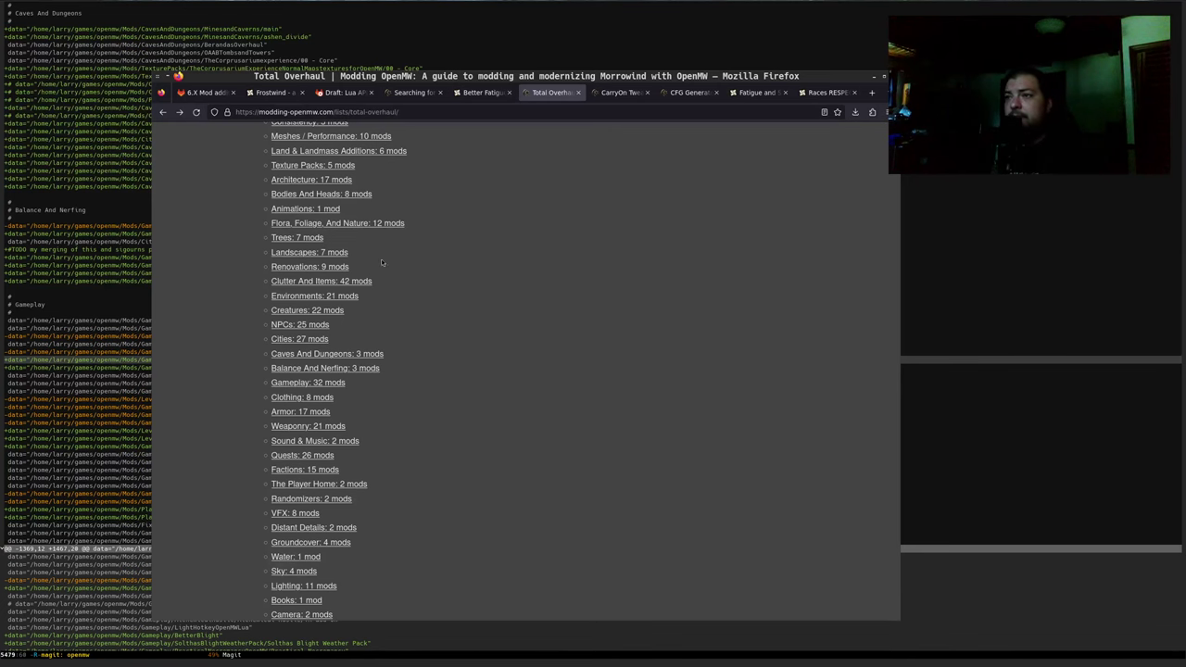
left_click(203, 93)
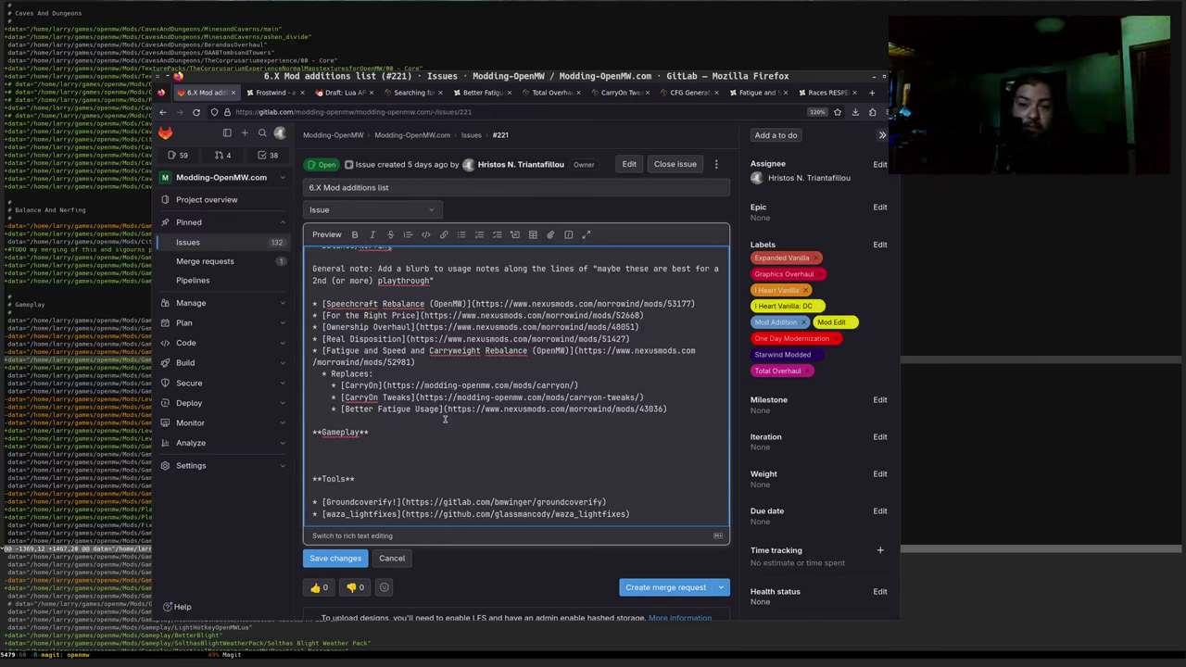
key("shift+Down")
key("shift+Down")
key("shift+Down")
key("shift+Down")
key("shift+Down")
key("shift+Down")
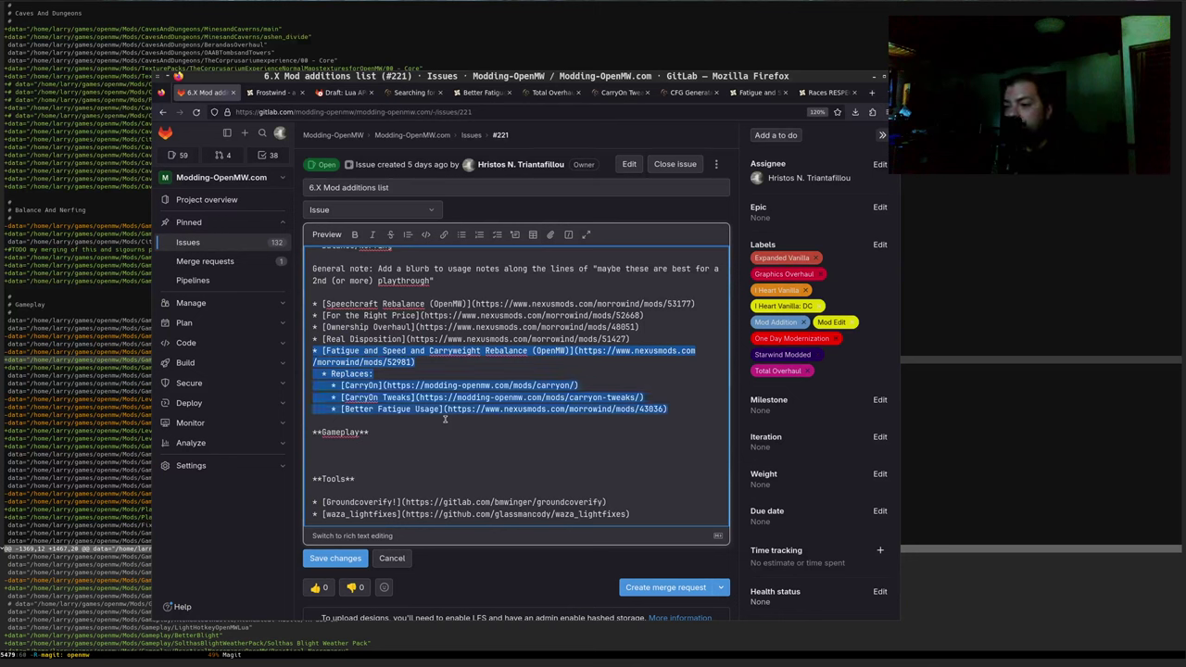
Move the Fatigue and Speed block under Gameplay, then undo it back to Balance/Nerfing
key("ctrl+x")
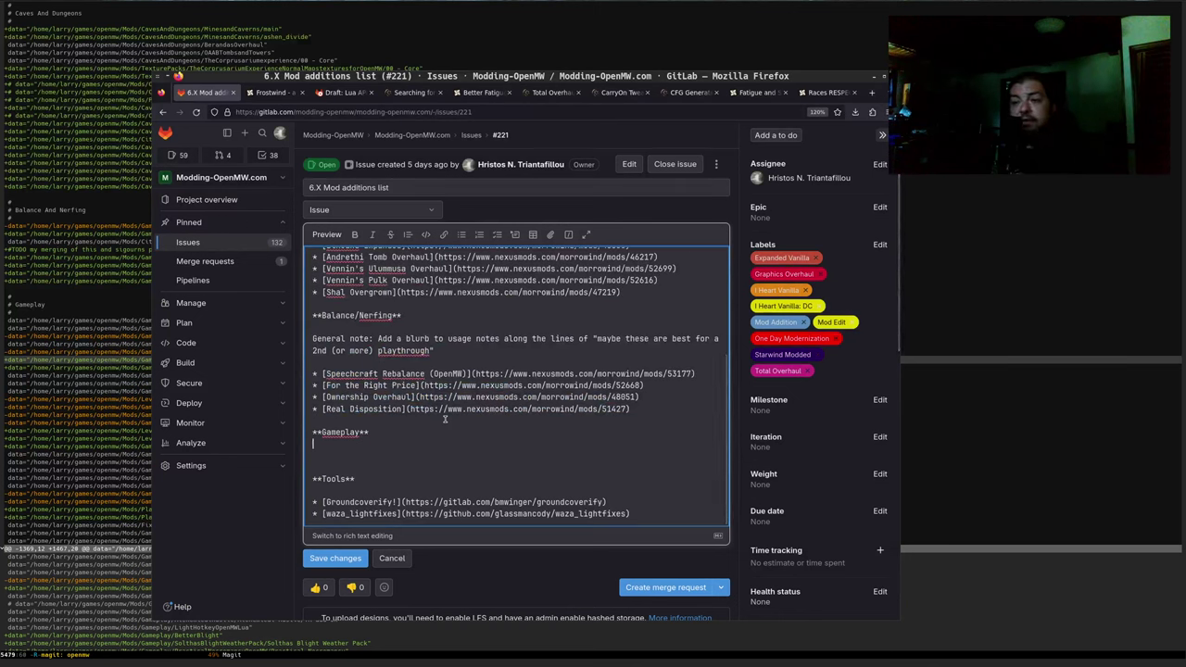
key("Down")
key("Down")
key("Down")
key("ctrl+v")
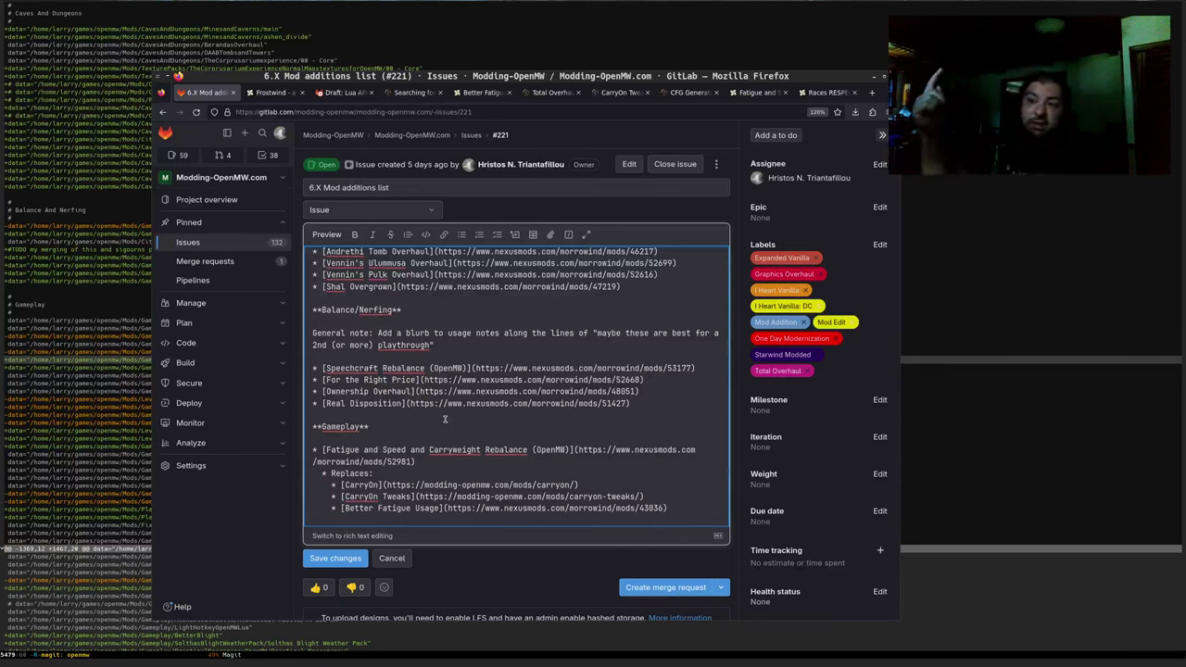
key("ctrl+z")
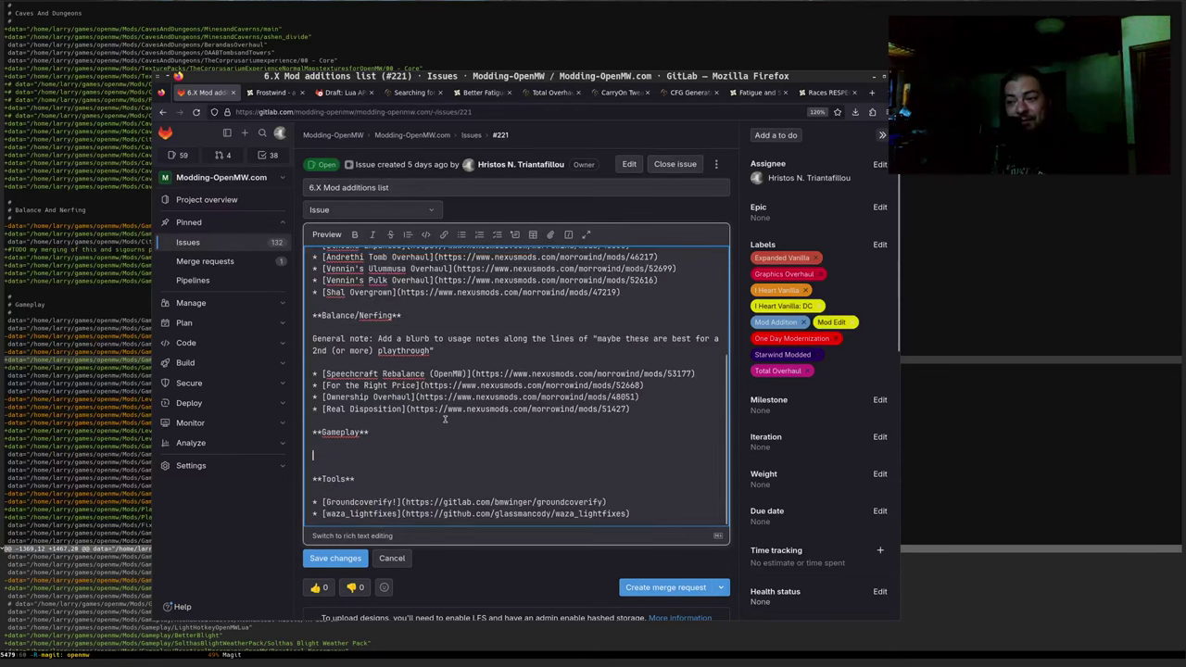
key("ctrl+z")
key("Down")
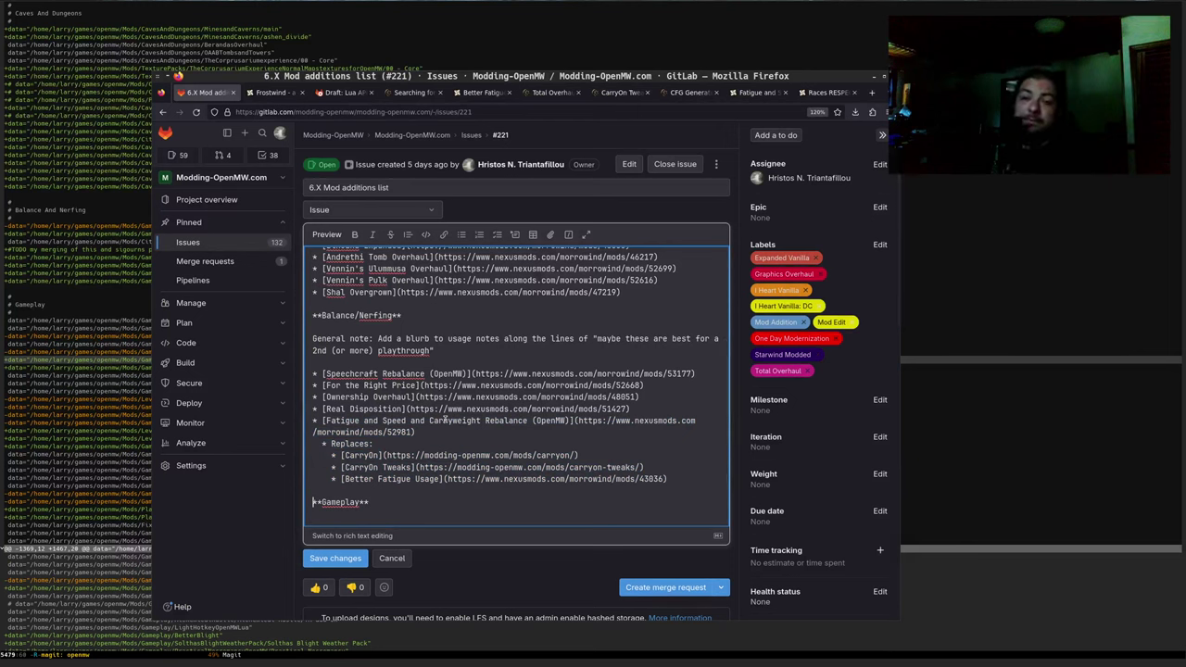
Select the Fatigue and Speed title through Rebalance, then move down to reveal Tools
key("Up")
key("Up")
key("Up")
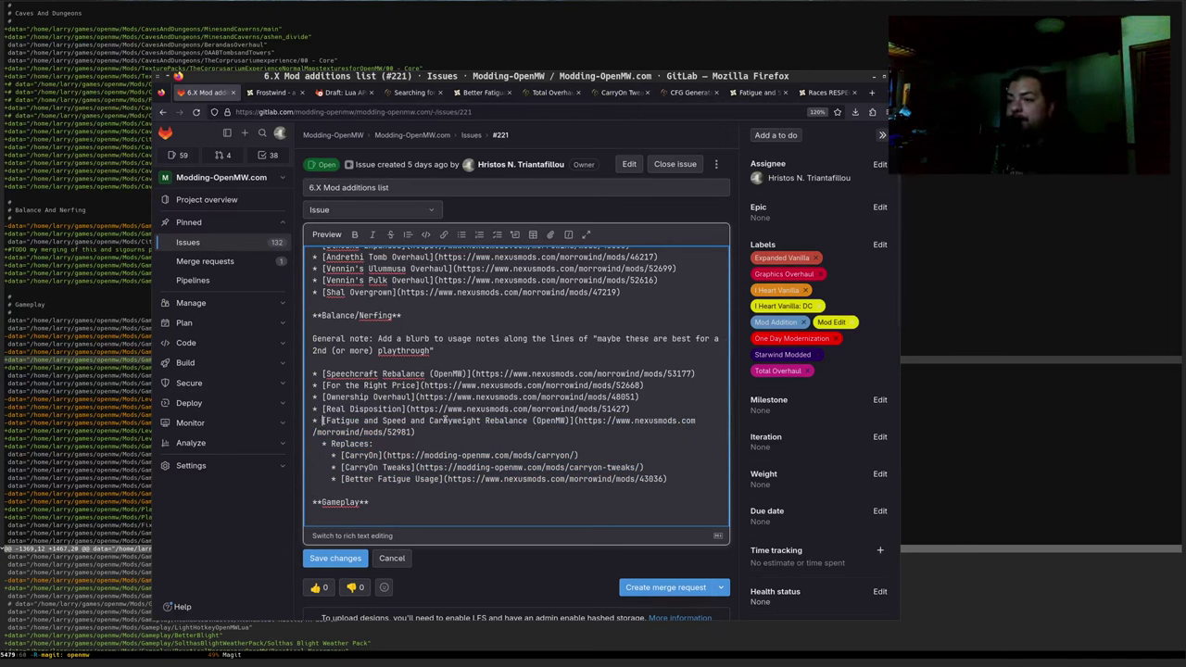
key("ctrl+shift+Right")
key("ctrl+shift+Right")
key("ctrl+shift+Right")
key("ctrl+shift+Right")
key("ctrl+shift+Right")
key("ctrl+shift+Right")
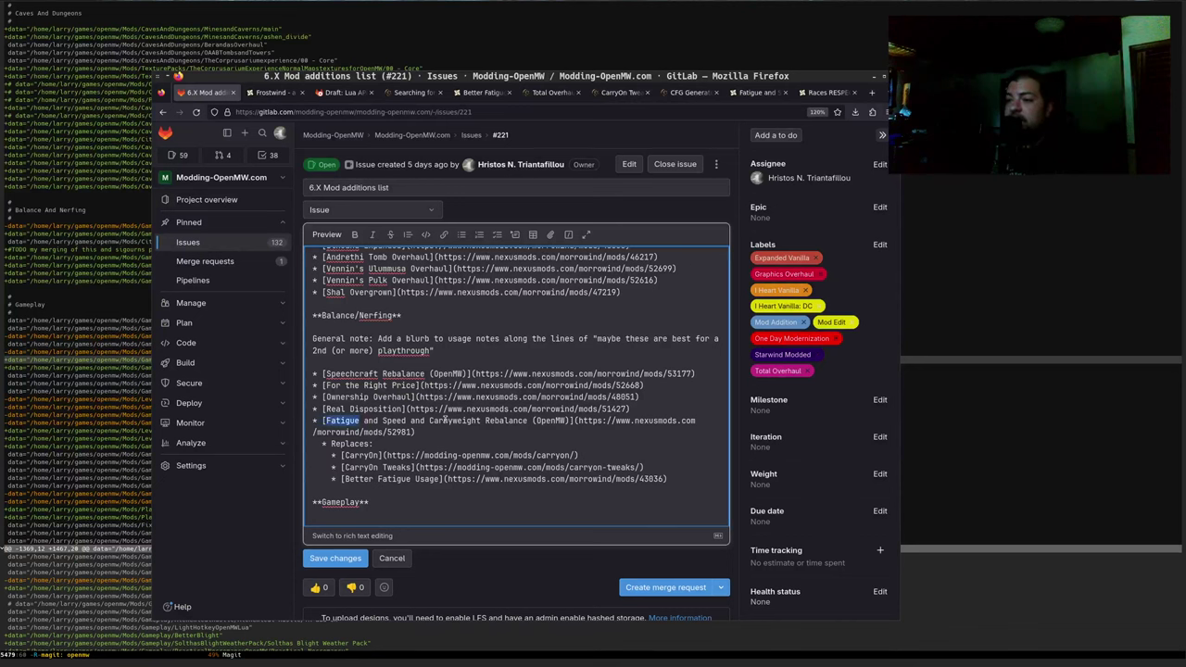
key("Left")
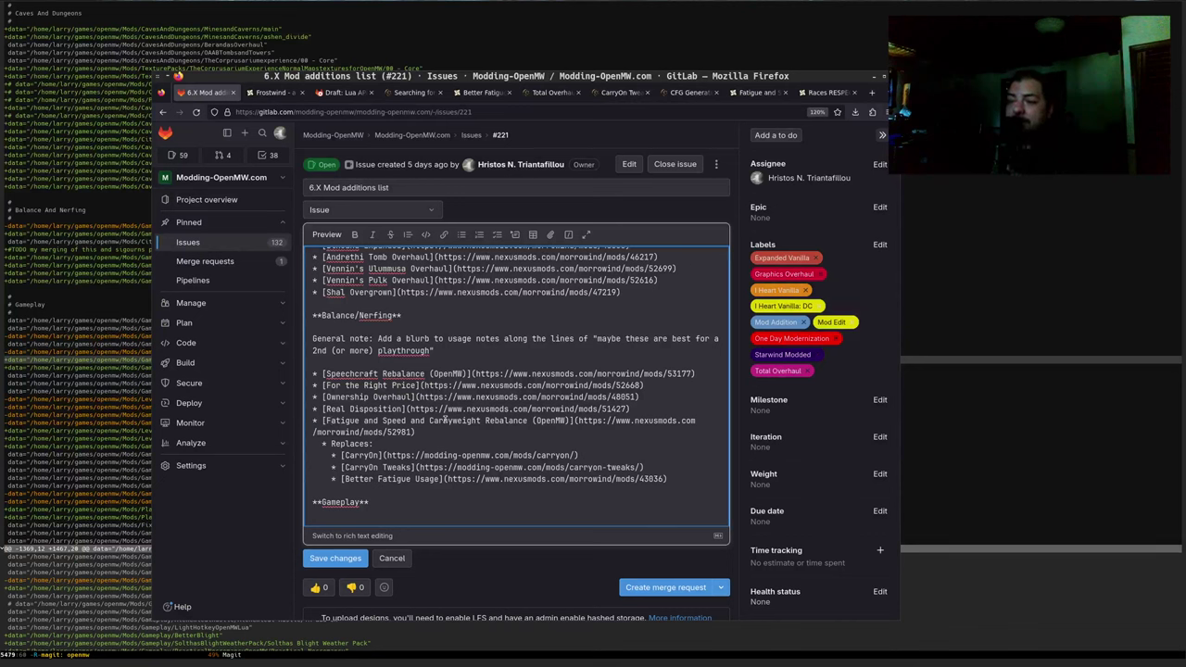
key("ctrl+shift+Left")
key("Up")
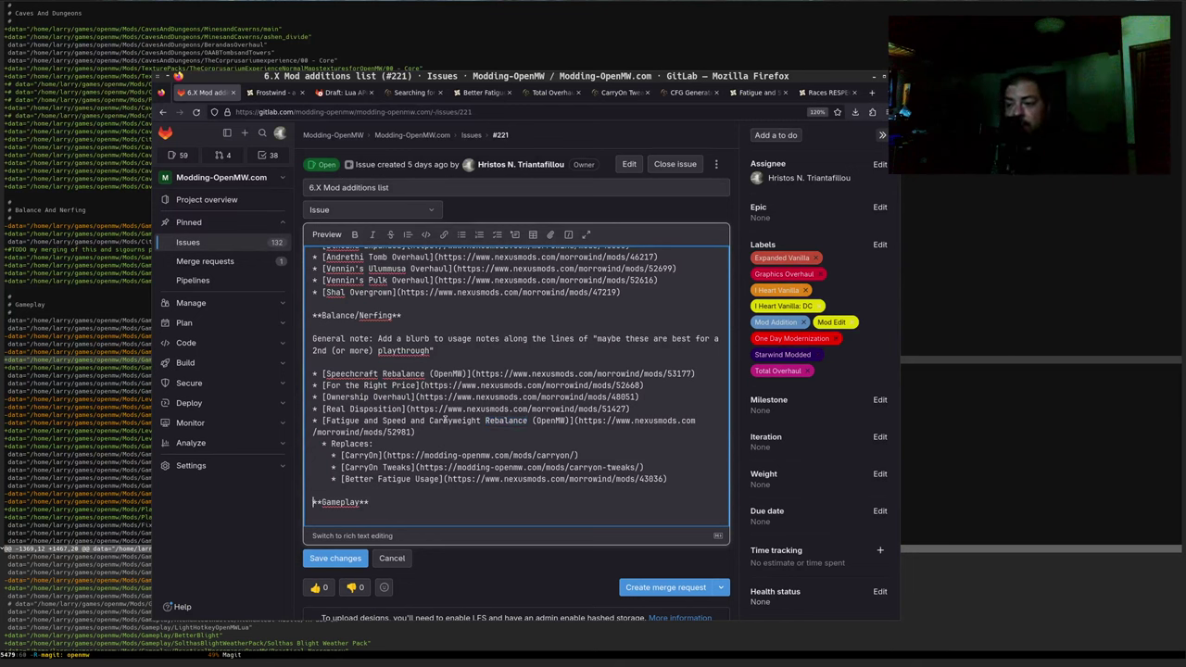
key("Down")
key("Down")
key("Down")
key("Down")
key("Down")
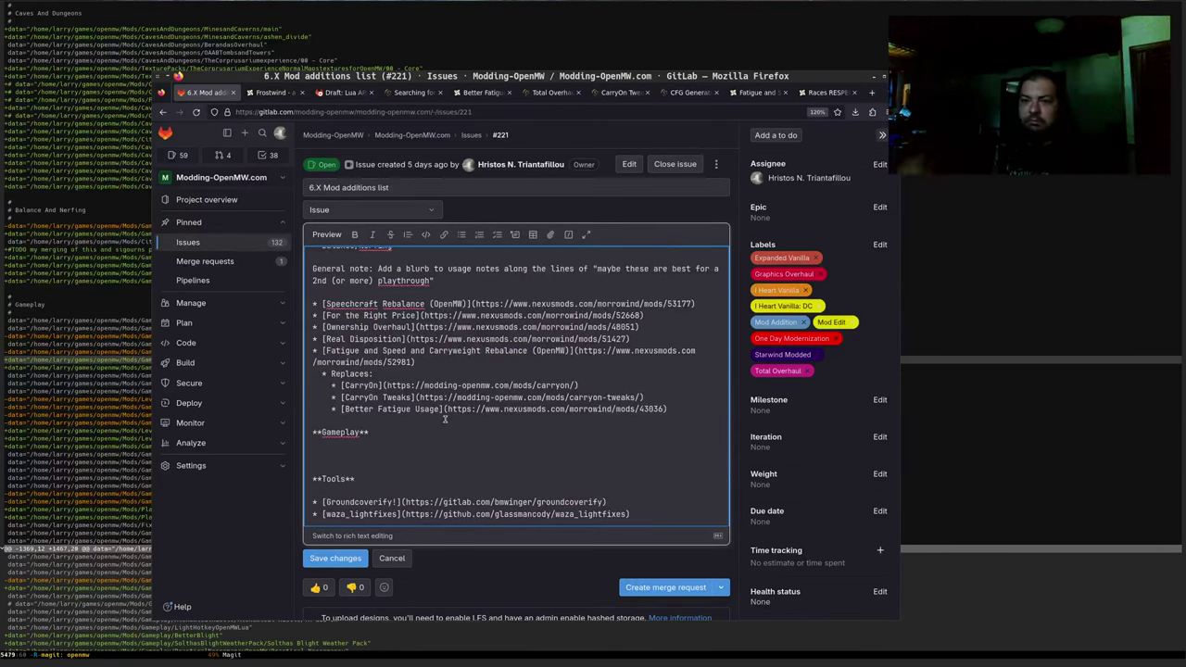
In the Magit diff, move past the ncgdmw-lua entry to the MBSPUncapped line, then return to Firefox
key("alt+Tab")
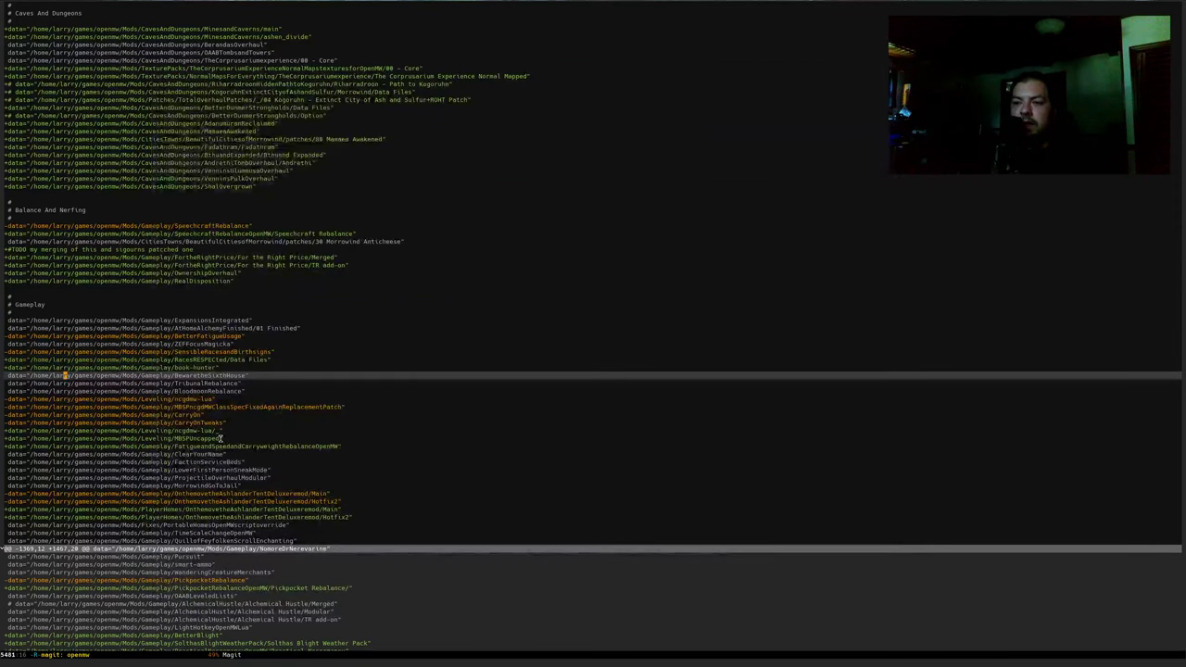
left_click(331, 366)
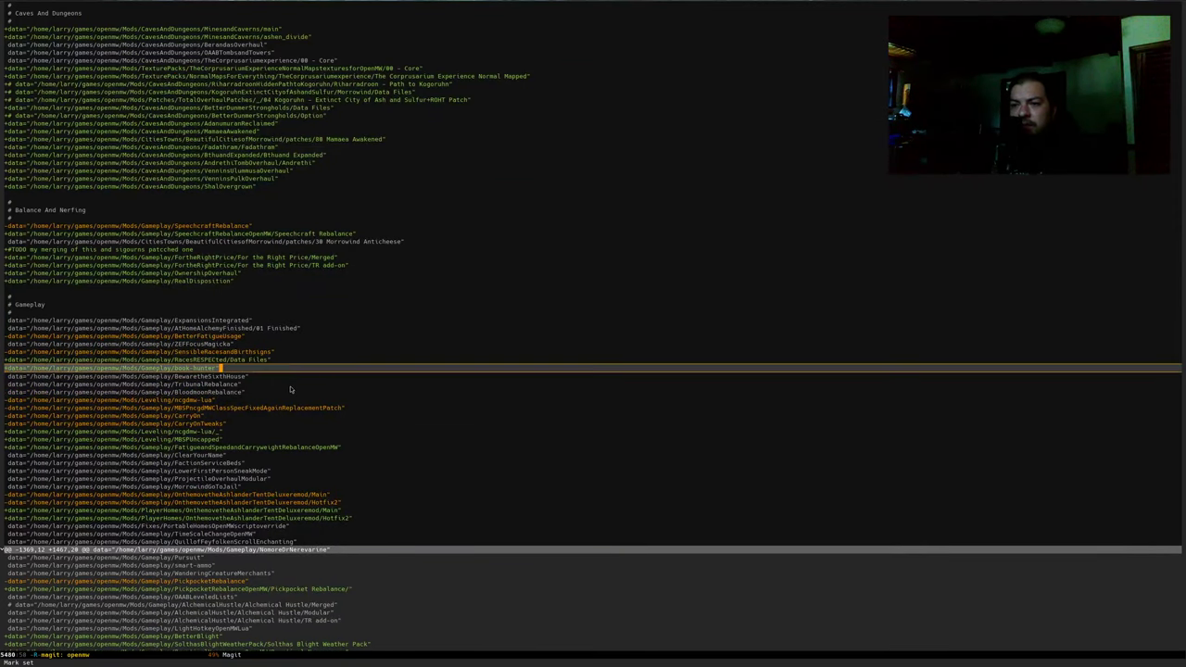
left_click(261, 369)
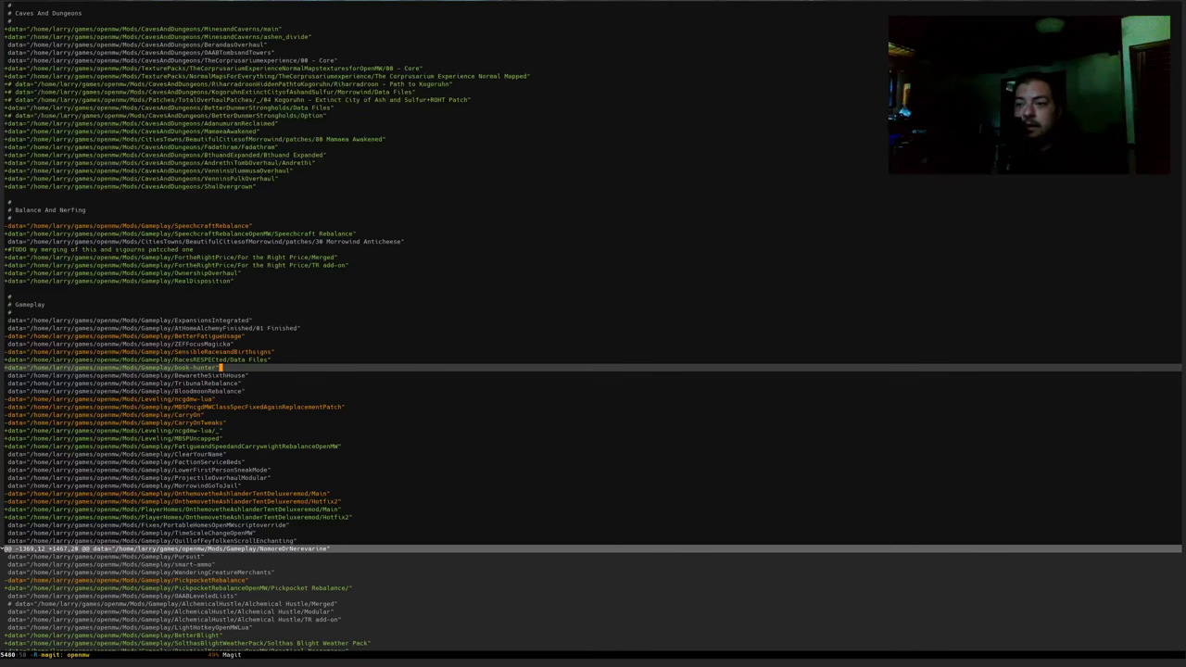
key("Down")
key("Down")
key("Down")
key("Down")
key("Down")
key("Down")
key("Down")
key("Down")
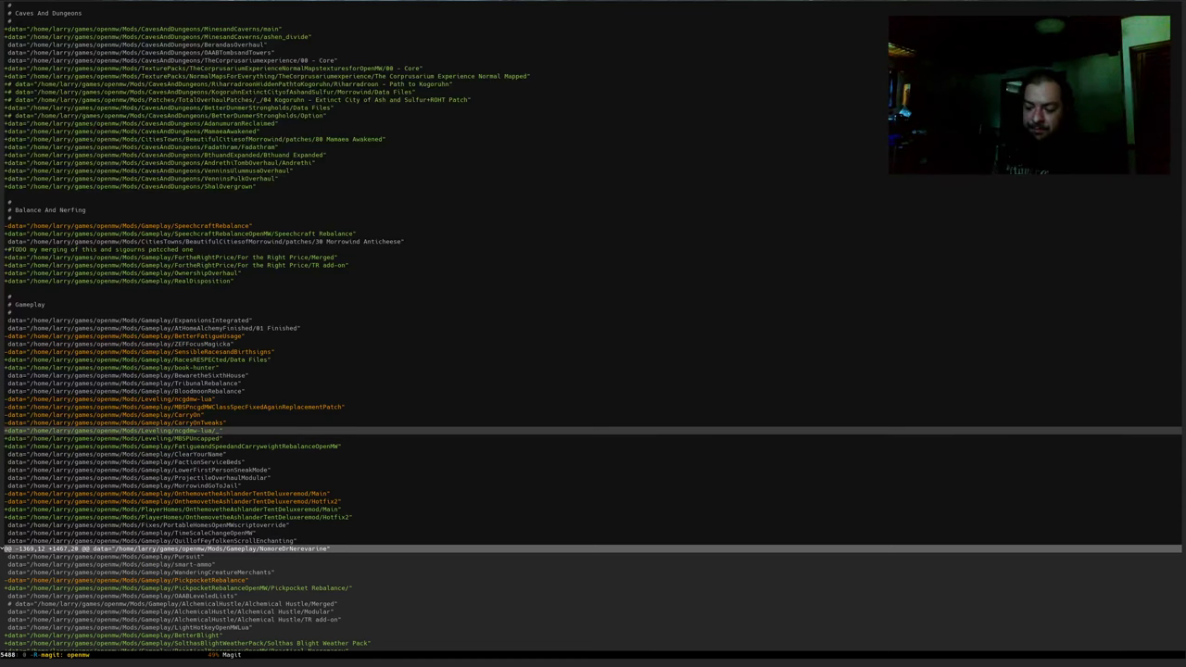
key("ctrl+l")
key("ctrl+l")
key("ctrl+l")
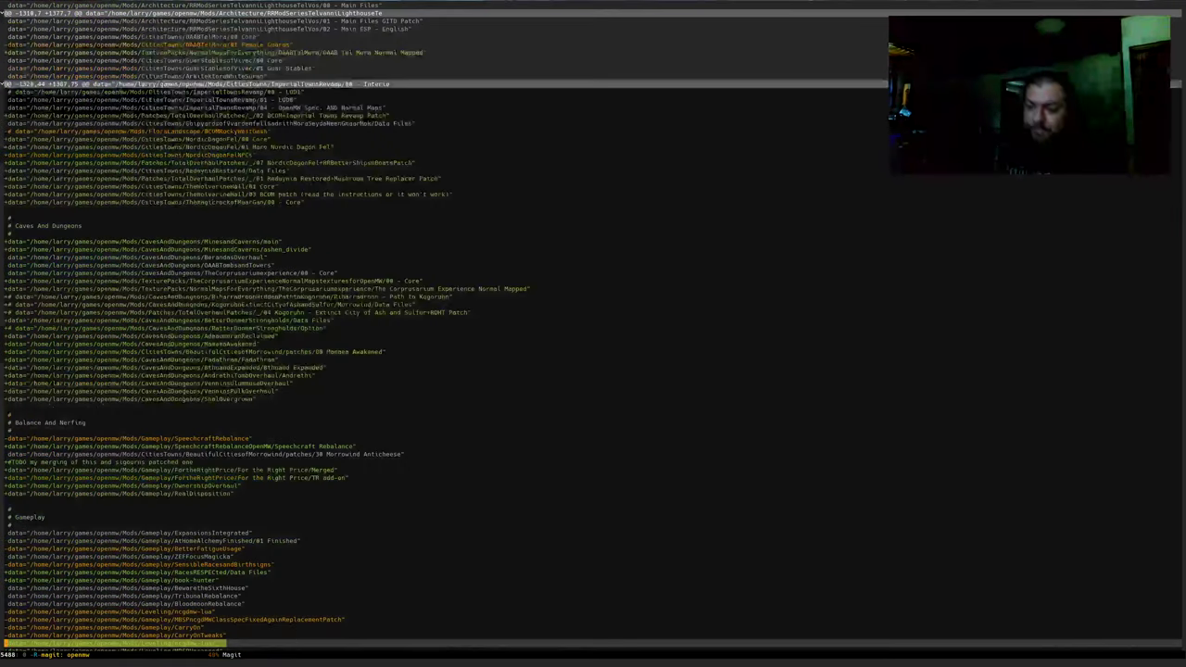
key("ctrl+l")
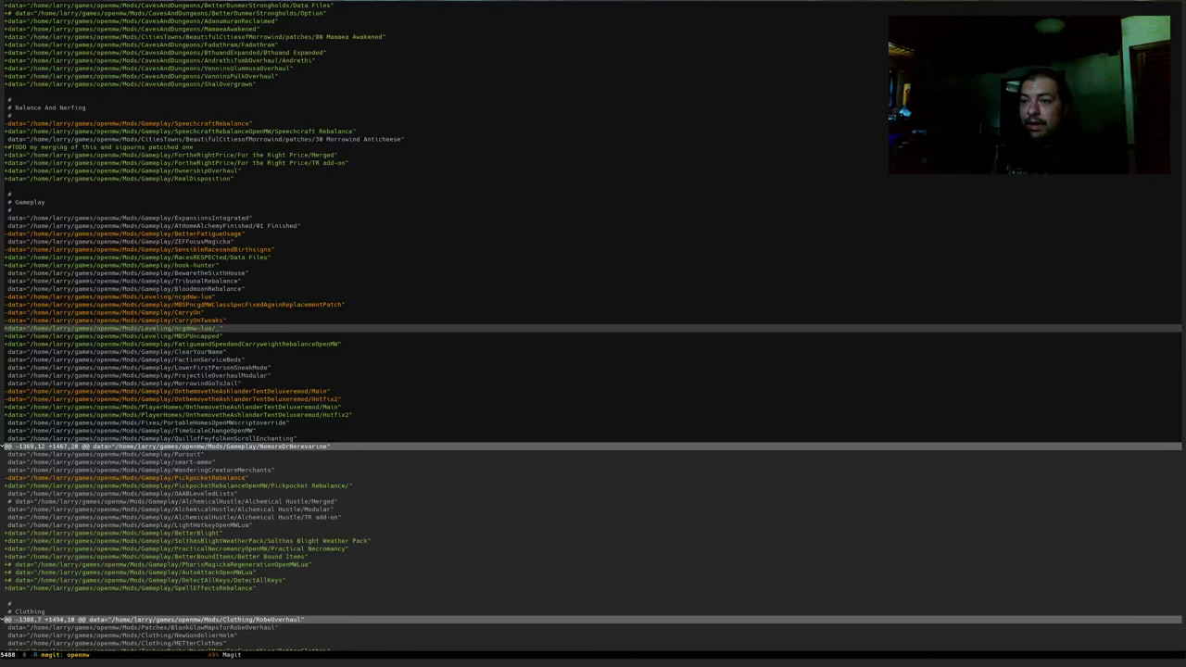
key("ctrl+n")
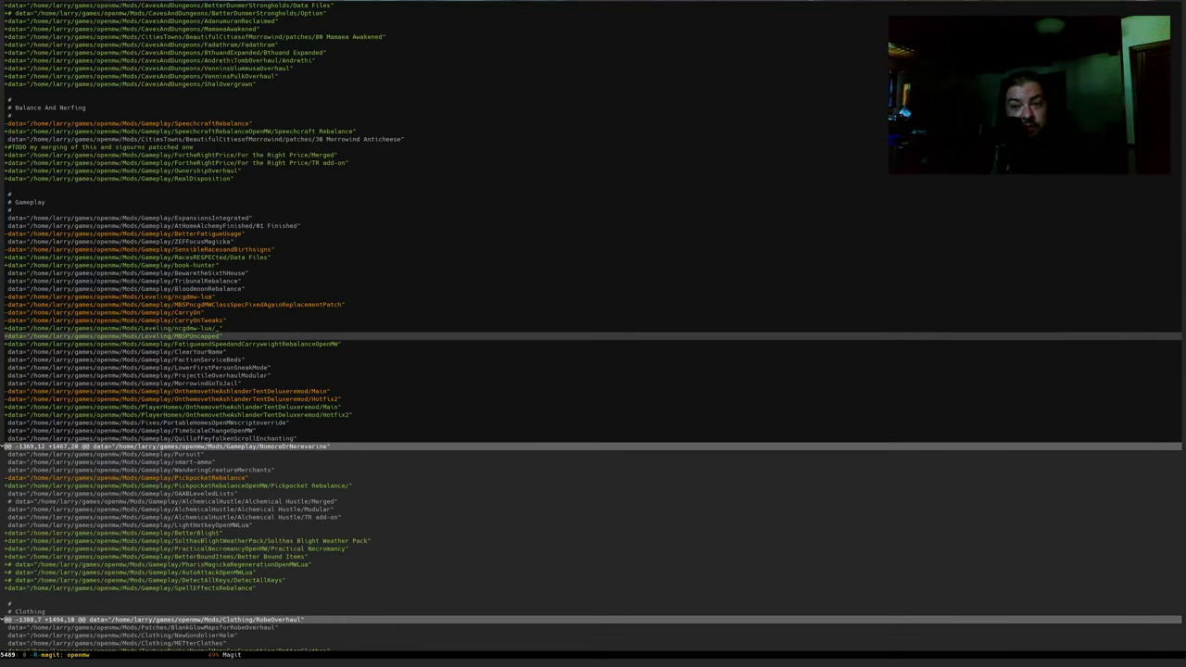
key("alt+Tab")
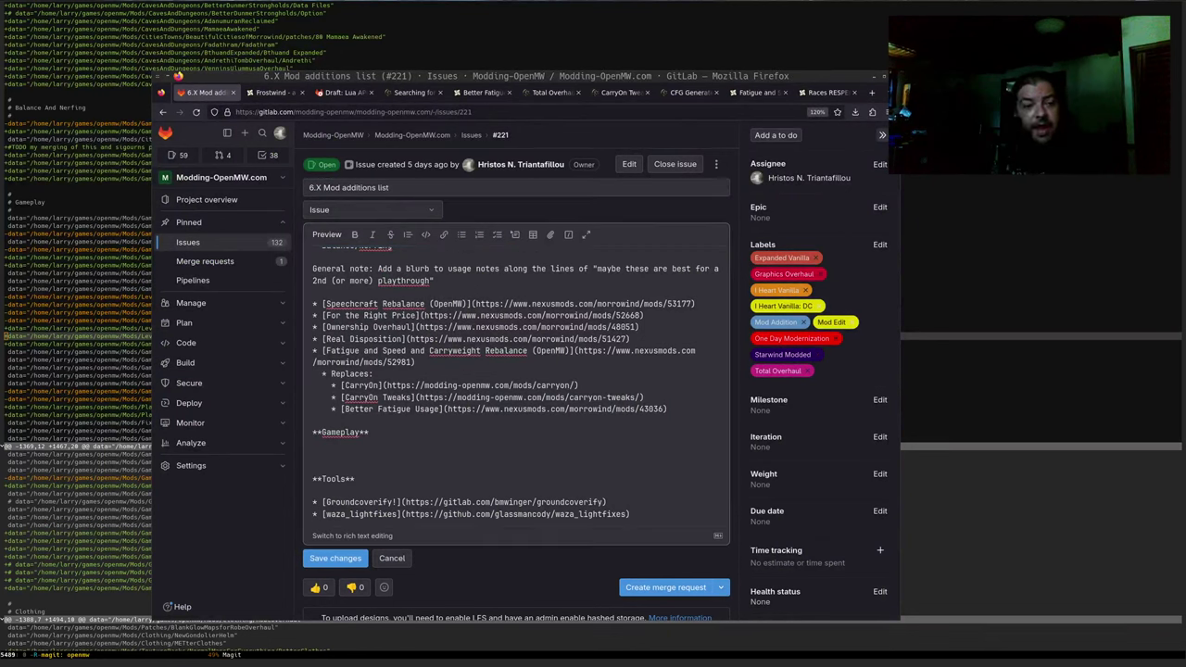
Load the MBSP Uncapped (OpenMW Lua) - NCGD Compat Nexus page in a new tab and select its title
left_click(871, 92)
type("https://www.nexusmods.com/morrowind/mods/53064")
key("Return")
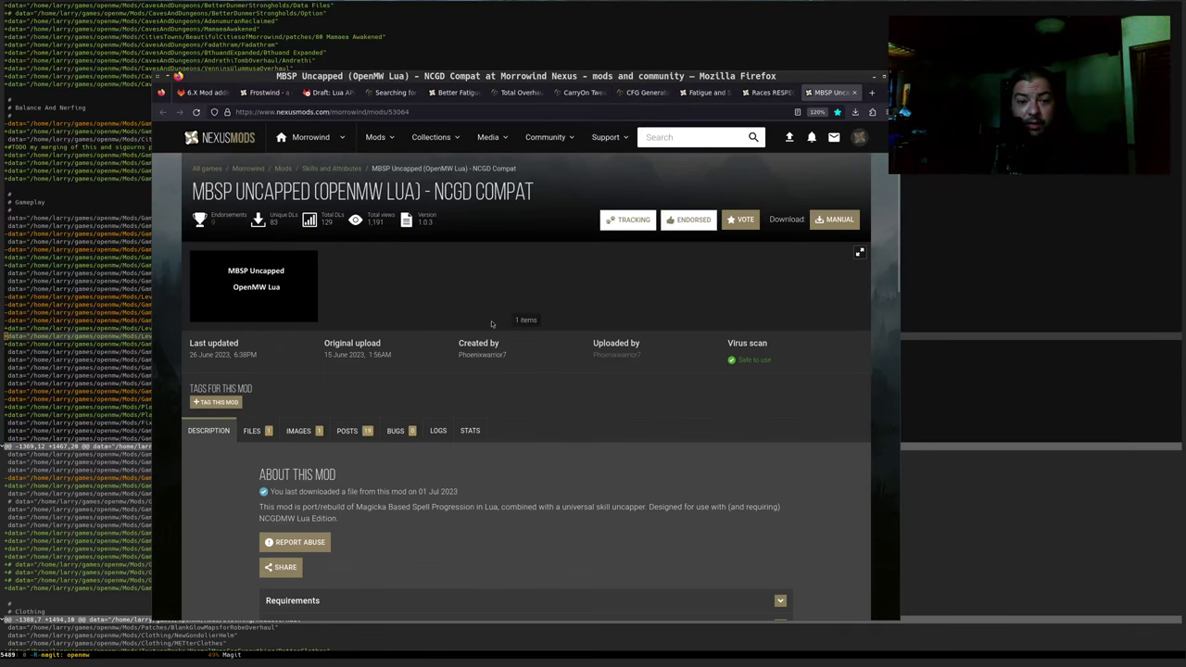
scroll(486, 323, "down", 1)
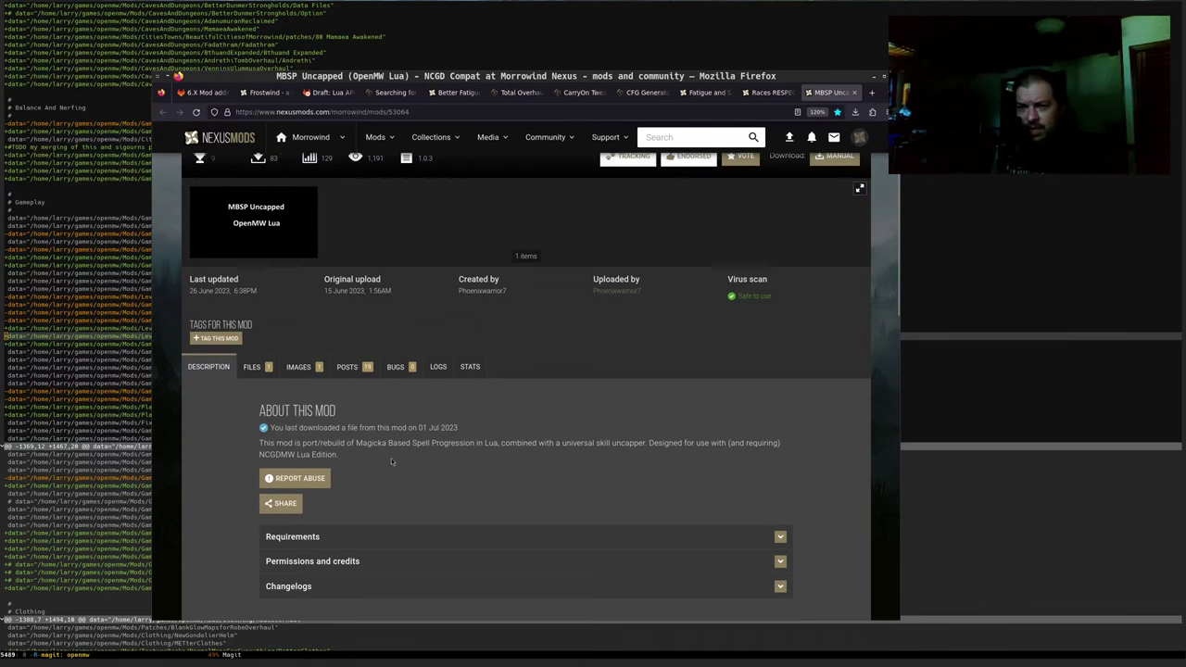
scroll(340, 454, "up", 1)
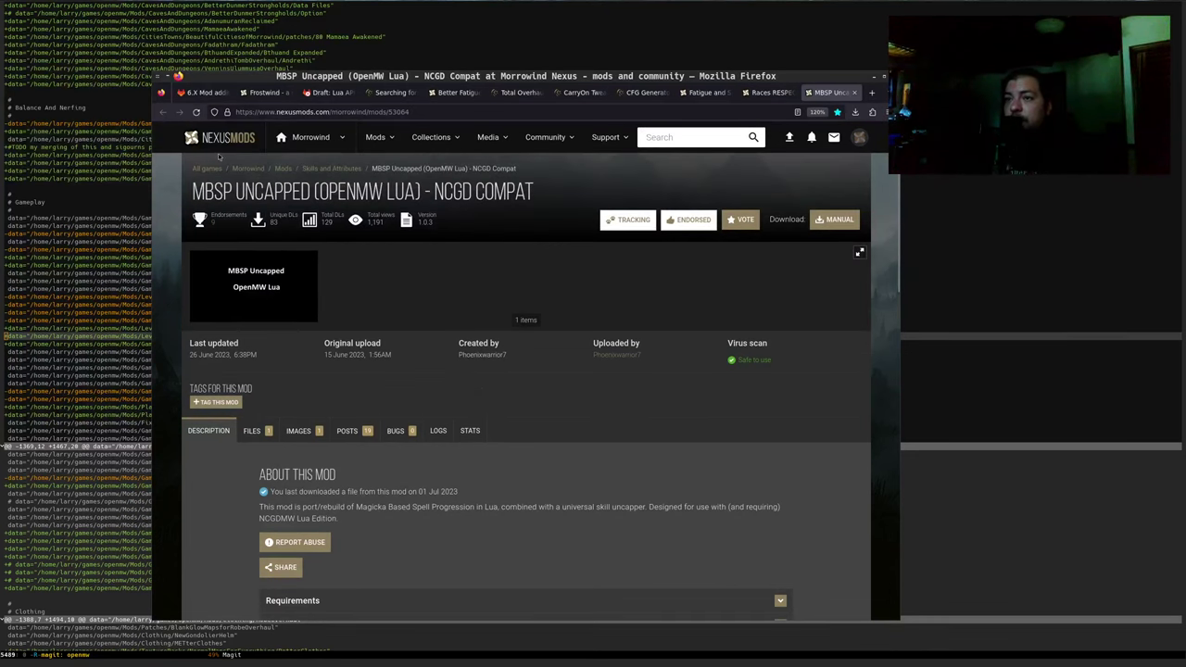
left_click_drag(192, 191, 495, 192)
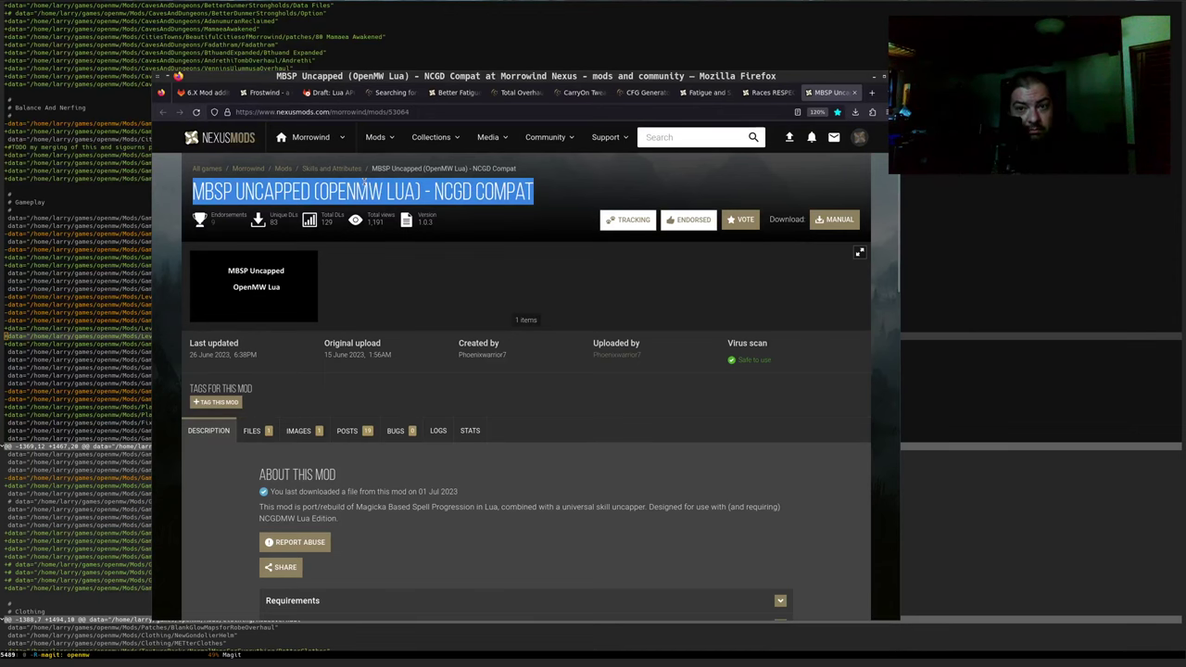
left_click(200, 93)
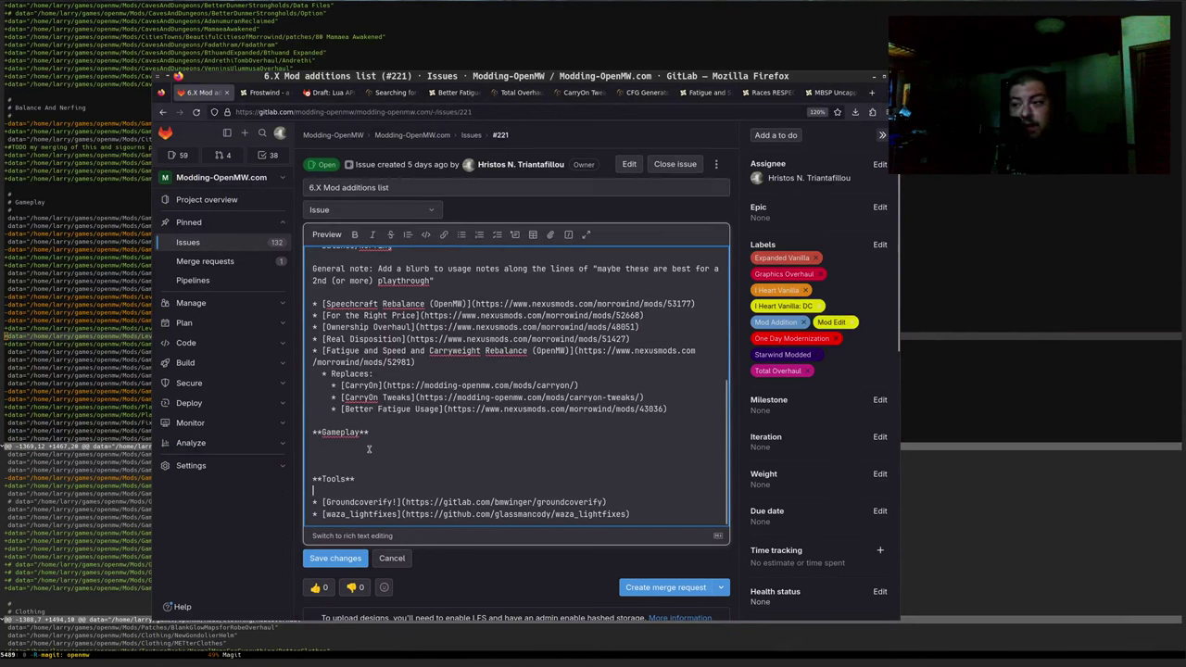
Delete the **Gameplay** heading line from the issue description
key("shift+Up")
key("shift+Up")
key("shift+Down")
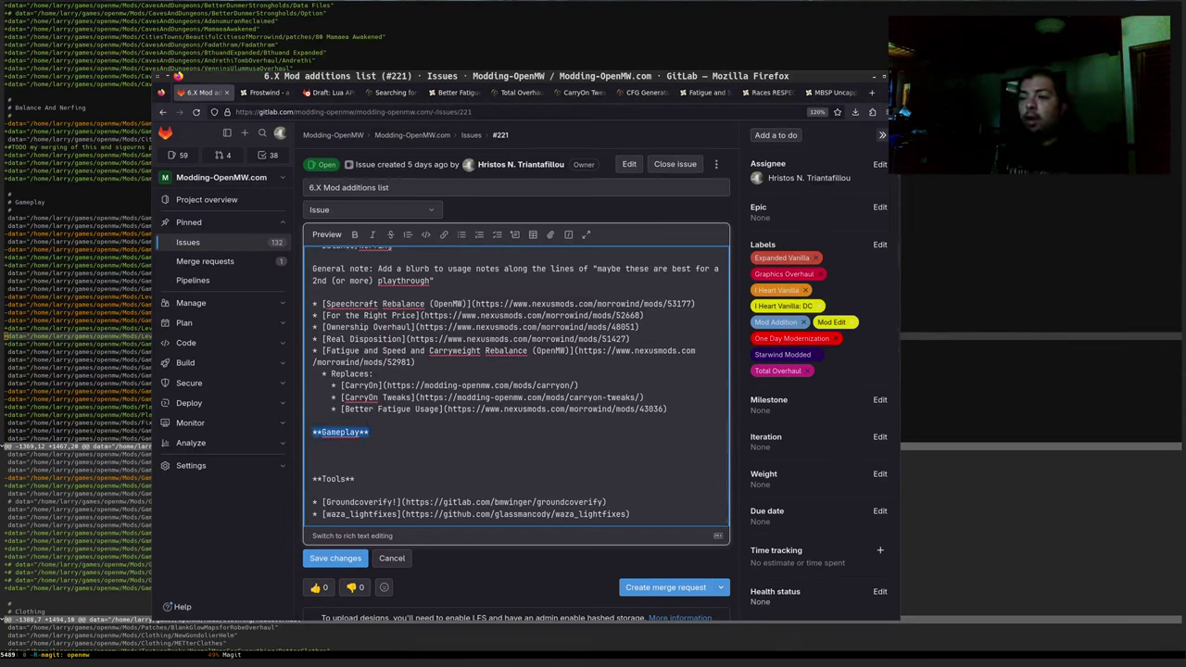
key("BackSpace")
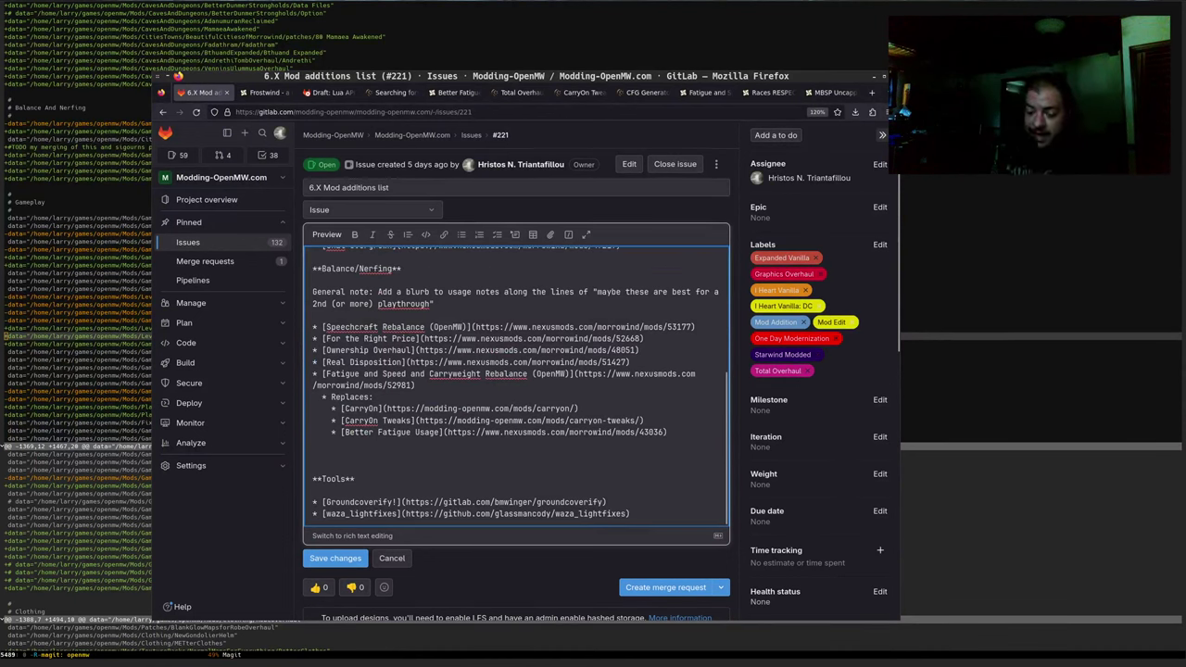
Add a '[MBSP Uncapped (OpenMW Lua) - NCGD Compat]()' bullet with an empty link, then view its Nexus page
type("*")
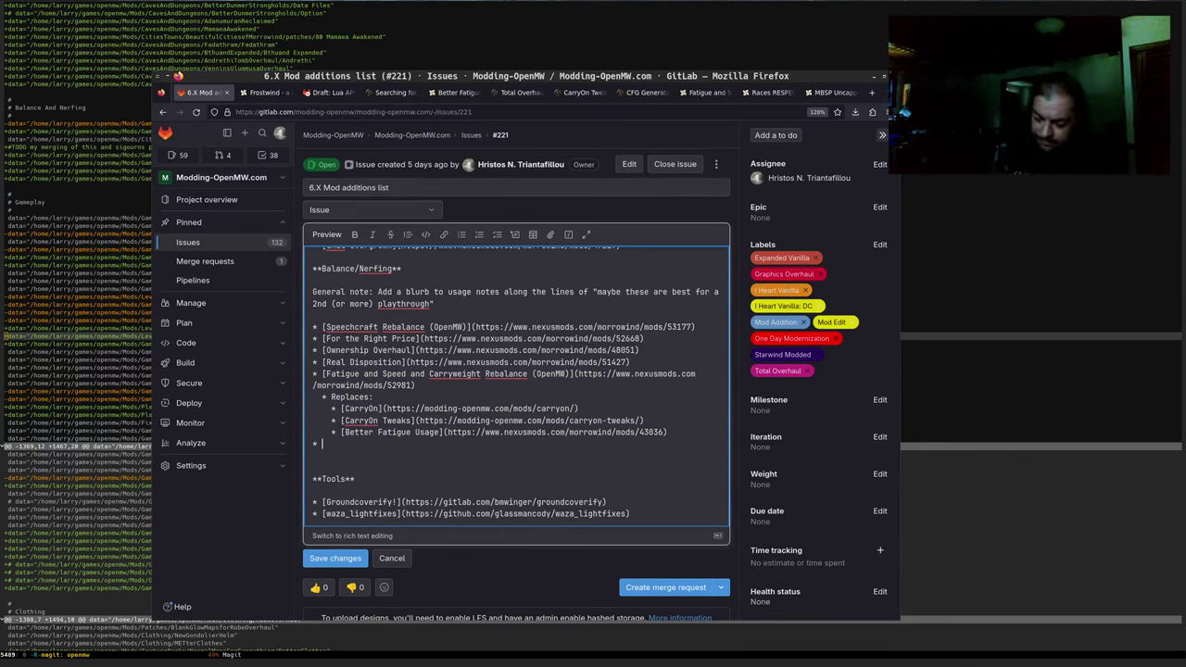
type("[MBSP Uncapped (OpenMW Lua) - NCGD Compat")
type("]")
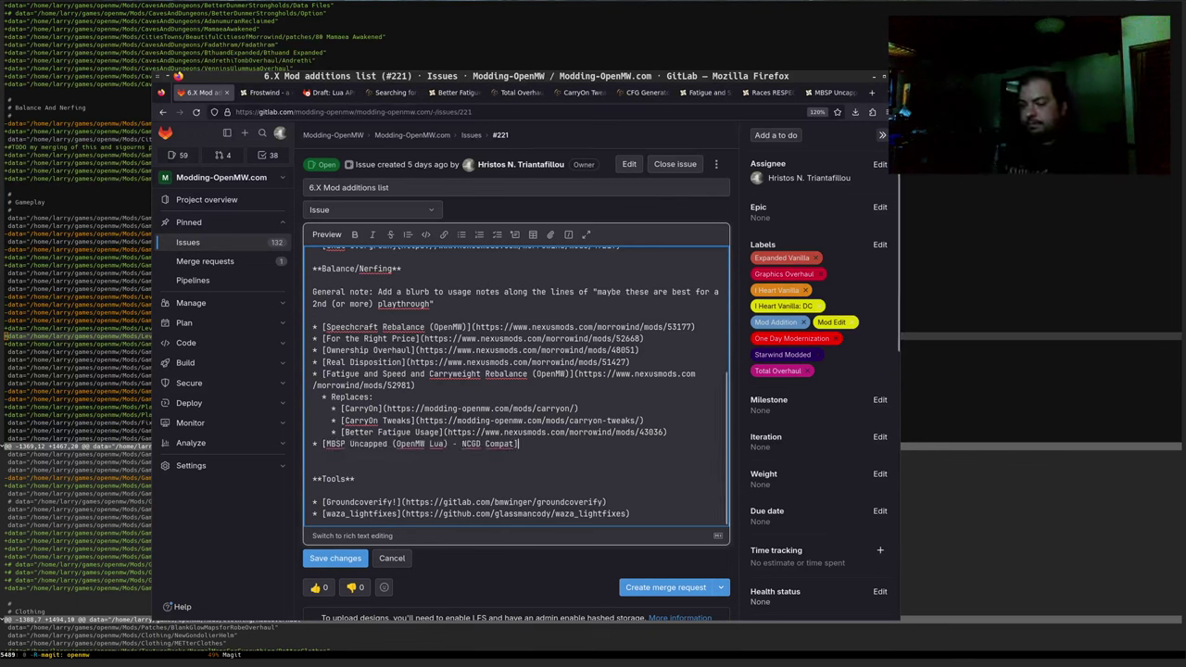
type("()")
key("alt+Tab")
key("Escape")
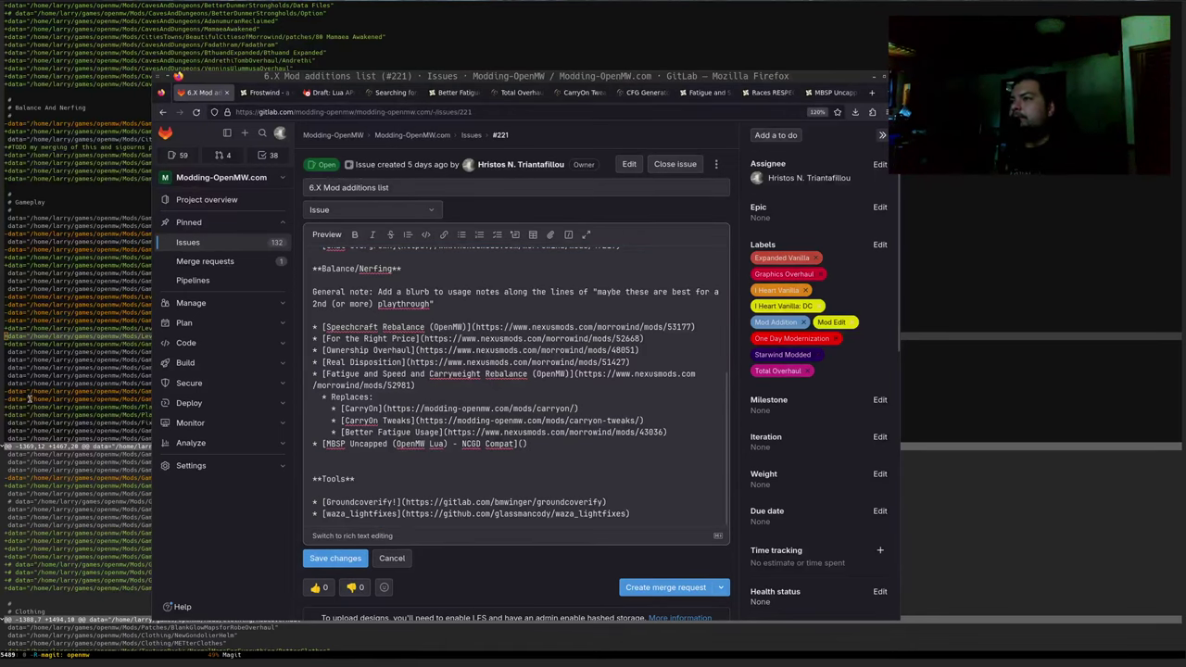
key("ctrl+Tab")
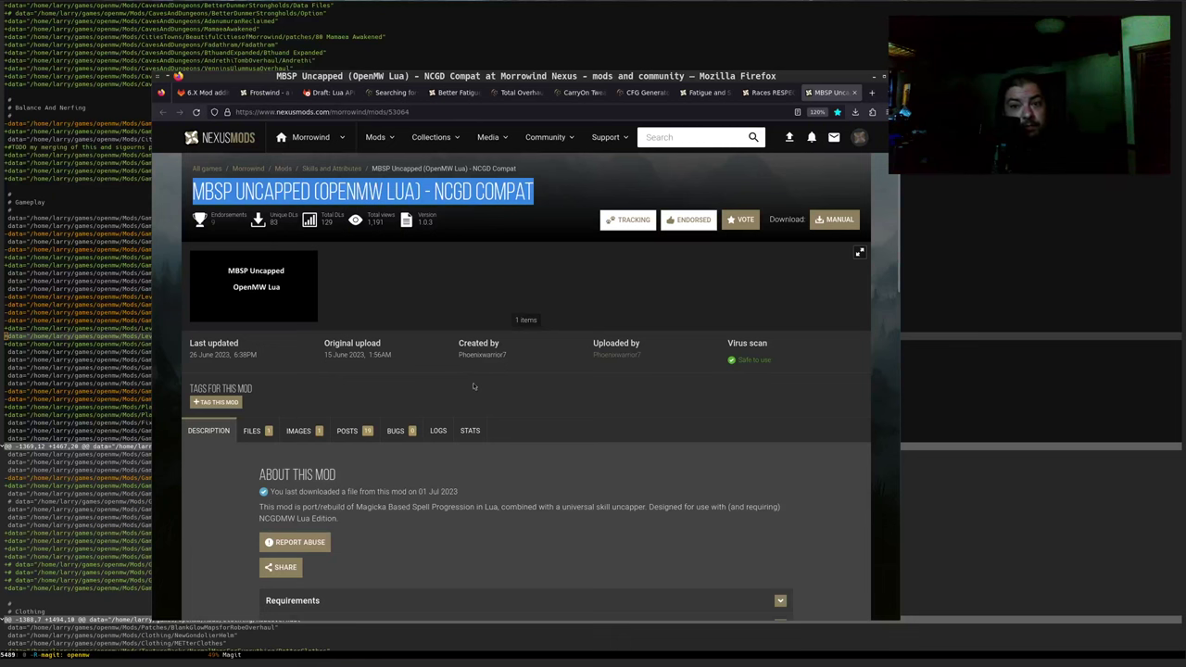
Read the MBSP Uncapped summary on Nexus Mods and select the mod title
scroll(430, 290, "down", 3)
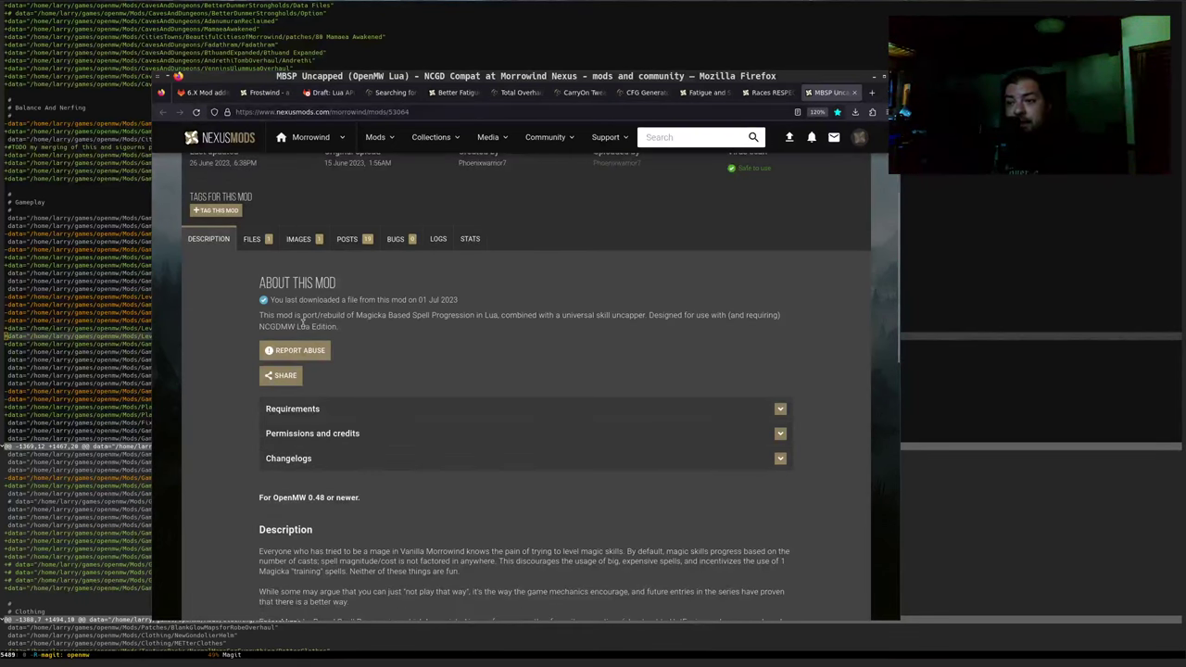
left_click_drag(655, 316, 727, 316)
left_click(717, 322)
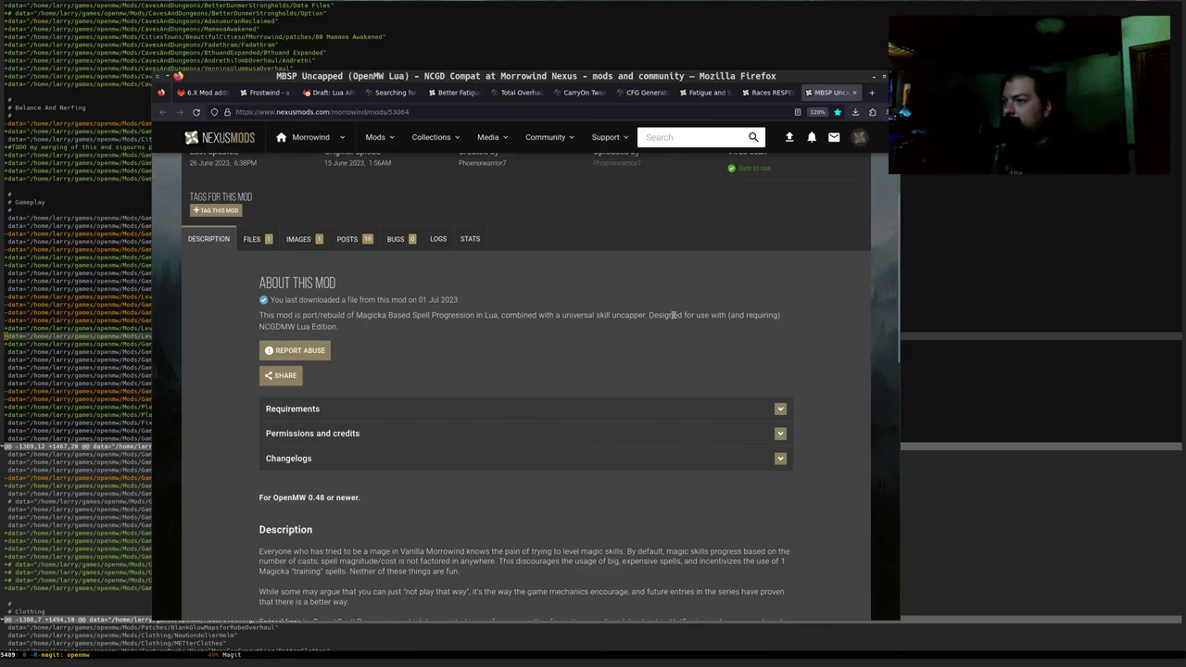
left_click_drag(652, 316, 711, 319)
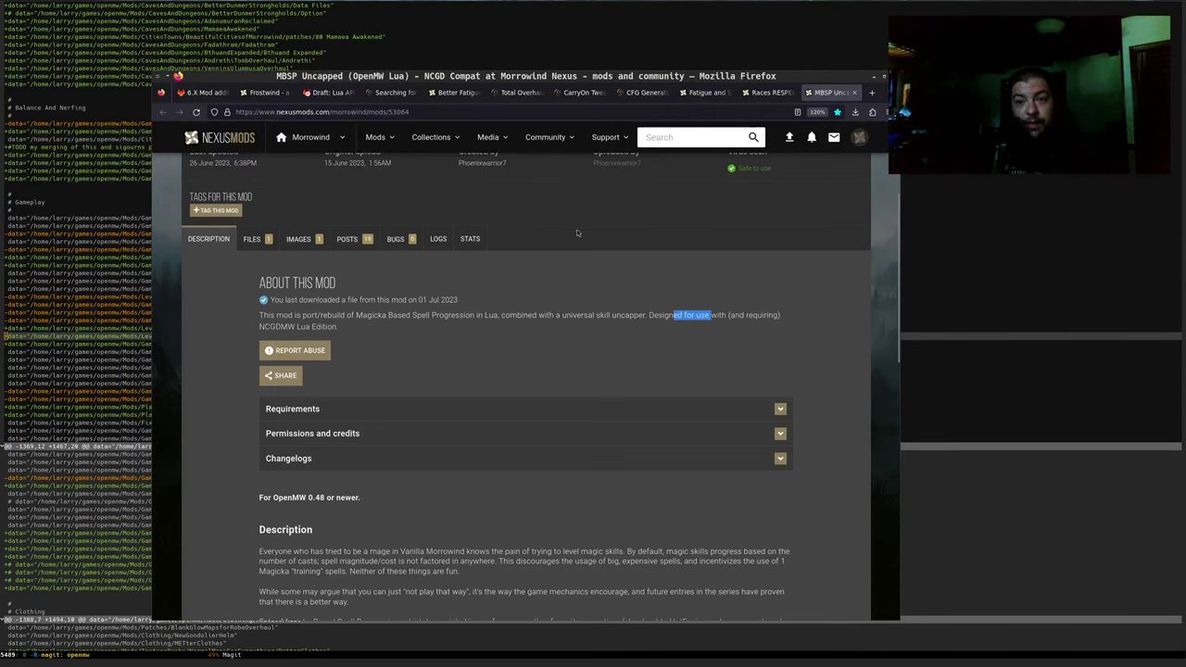
scroll(507, 319, "up", 2)
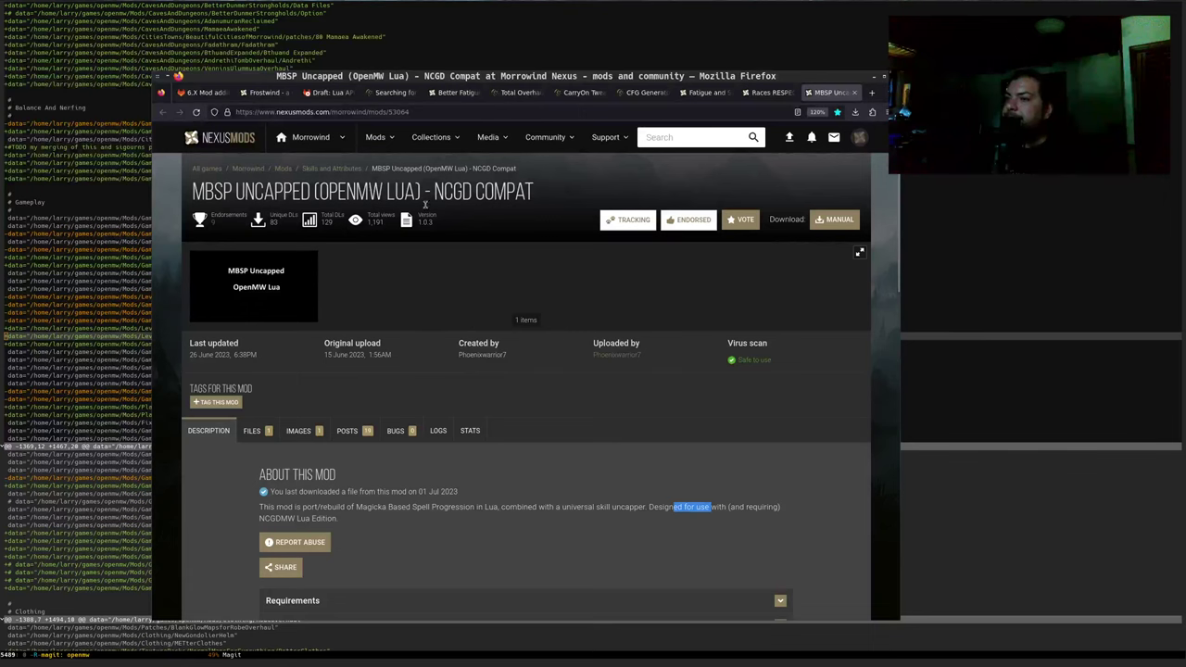
left_click_drag(210, 186, 263, 191)
Copy the MBSP Uncapped page's web address and return to the GitLab issue editor
left_click(203, 92)
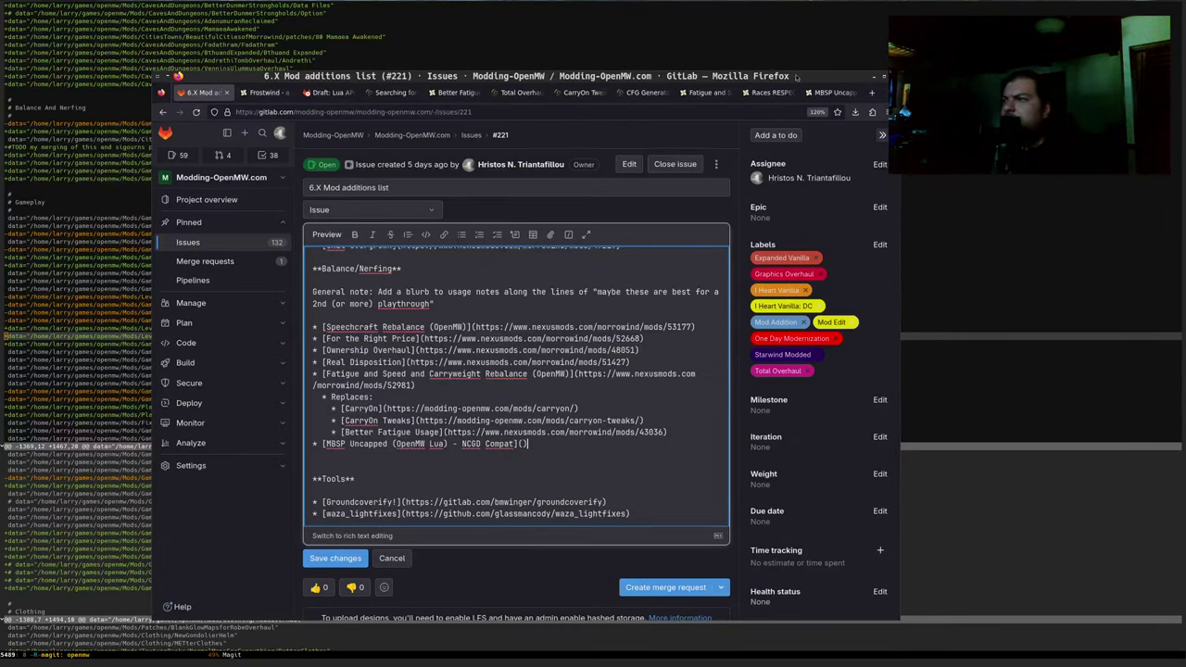
left_click(829, 92)
left_click(642, 107)
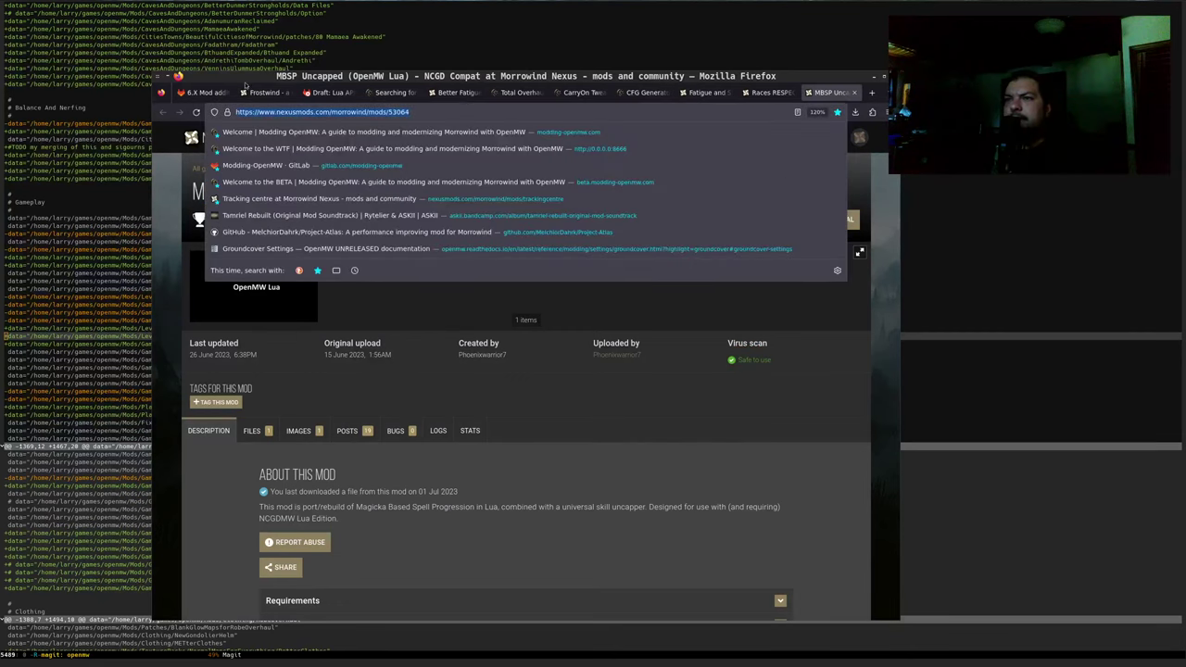
left_click(204, 91)
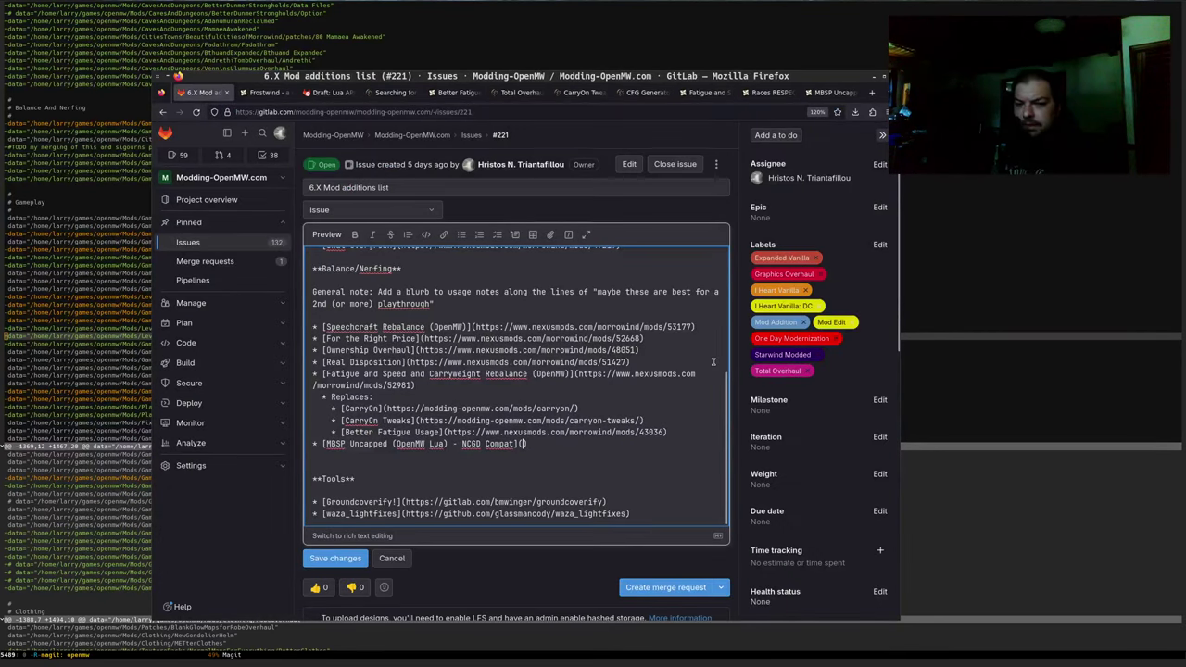
Paste the nexusmods.com/morrowind/mods/53064 URL into the MBSP Uncapped (OpenMW Lua) - NCGD Compat link
type("https://www.nexusmods.com/morrowind/mods/53064")
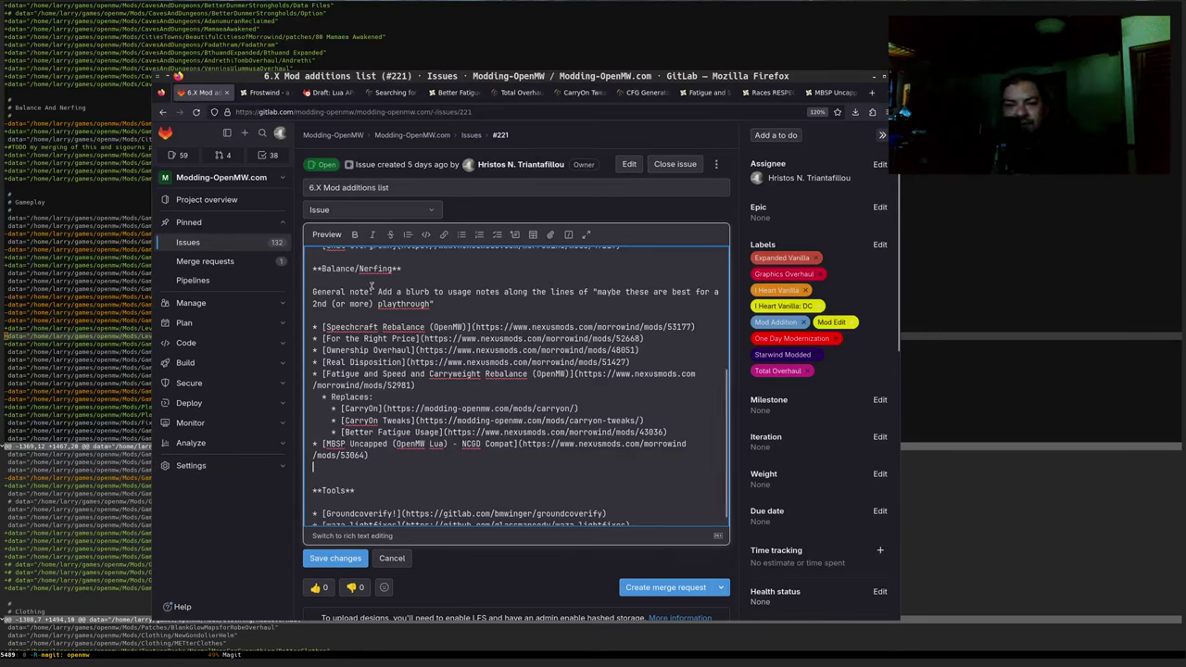
Preview the description and test the MBSP Uncapped link in a new tab, then close it
left_click(332, 235)
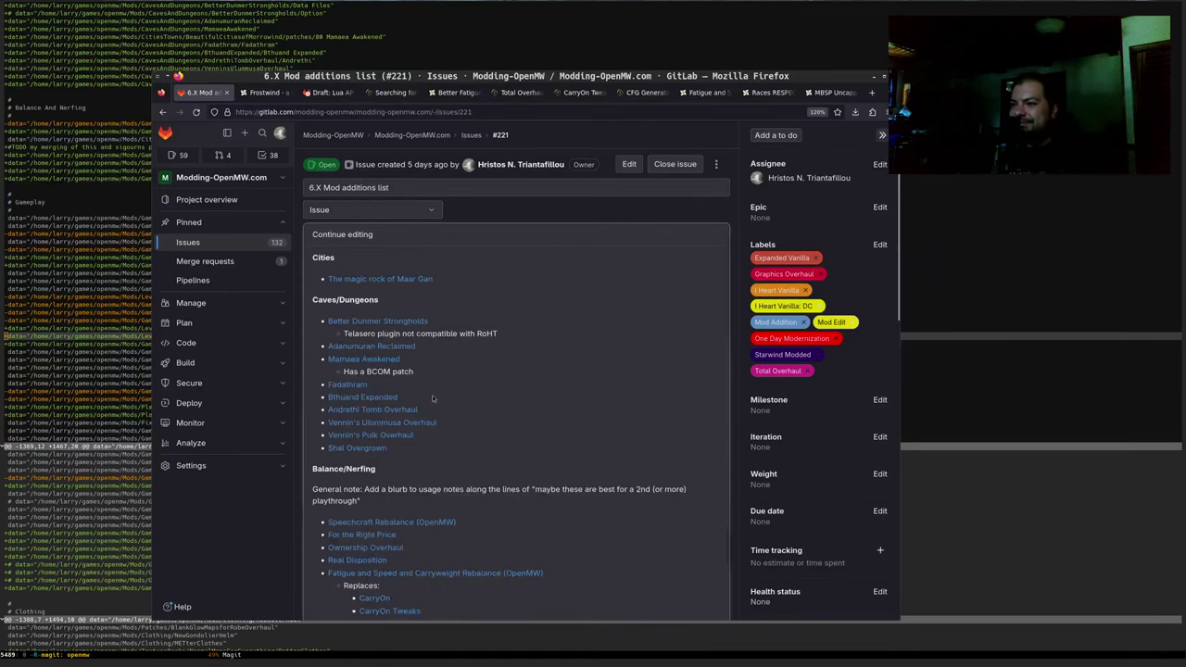
scroll(432, 399, "down", 3)
middle_click(386, 513)
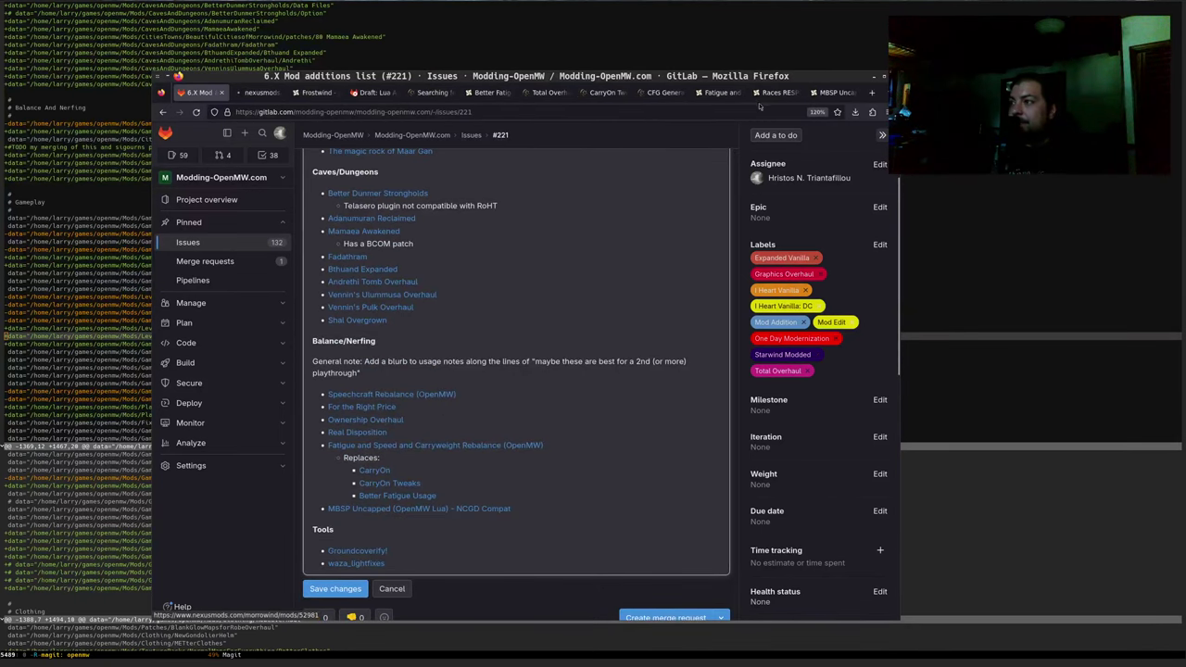
left_click(258, 93)
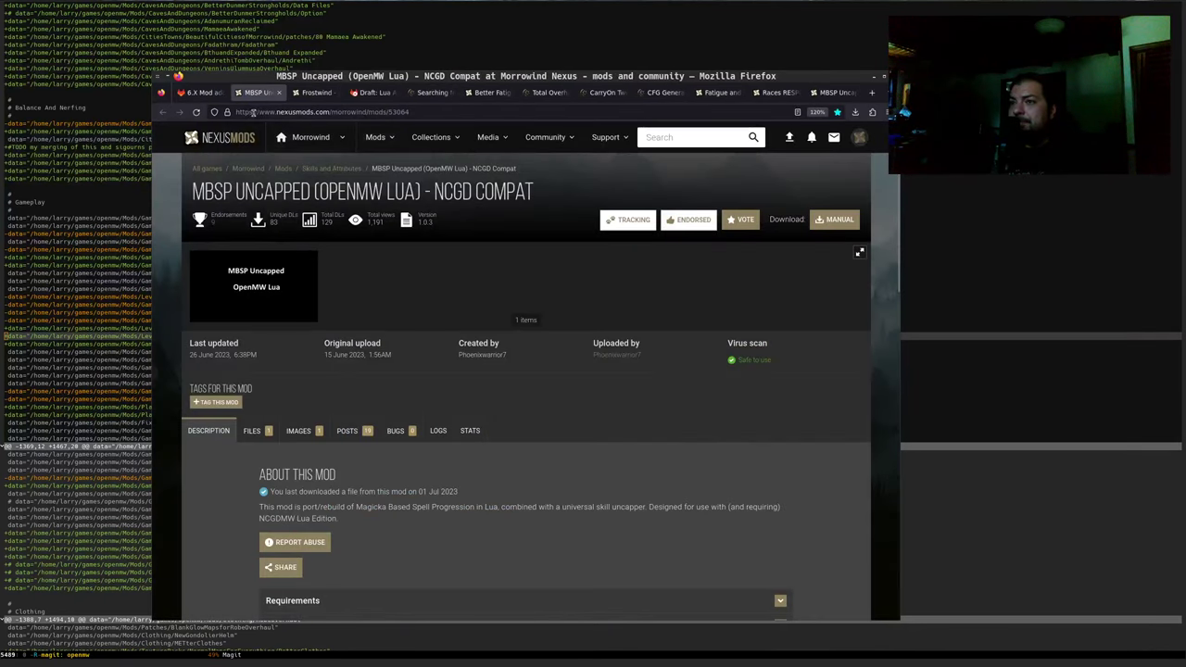
key("ctrl+w")
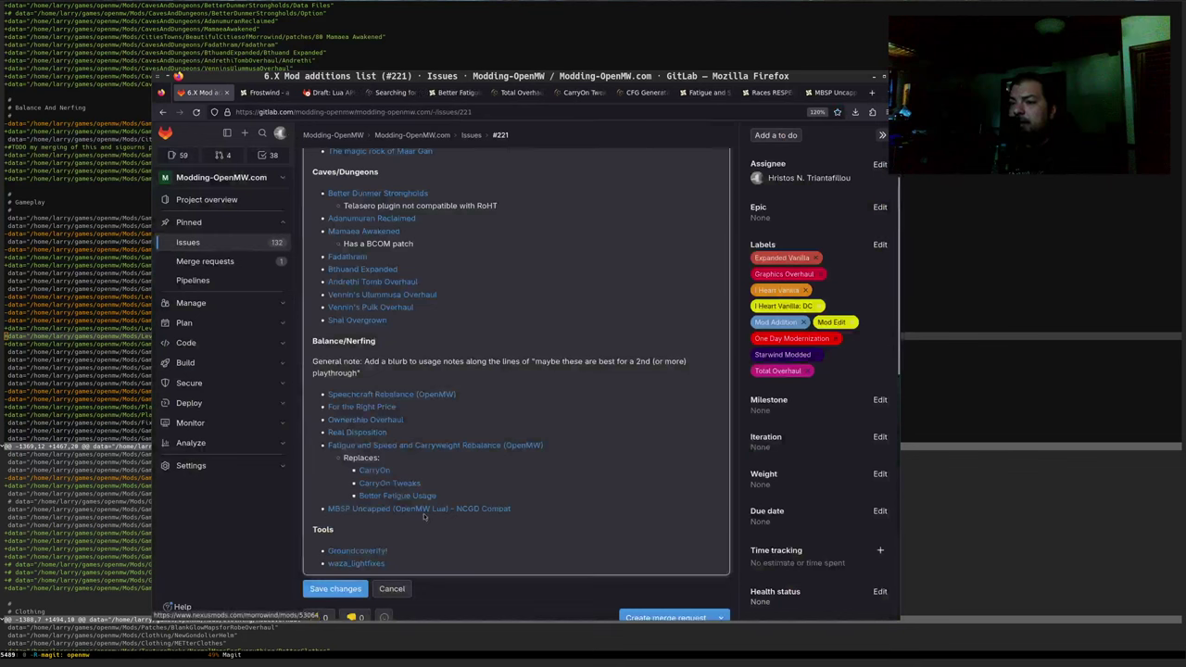
Return to markdown editing and insert a blank line above the MBSP Uncapped bullet
scroll(429, 527, "down", 1)
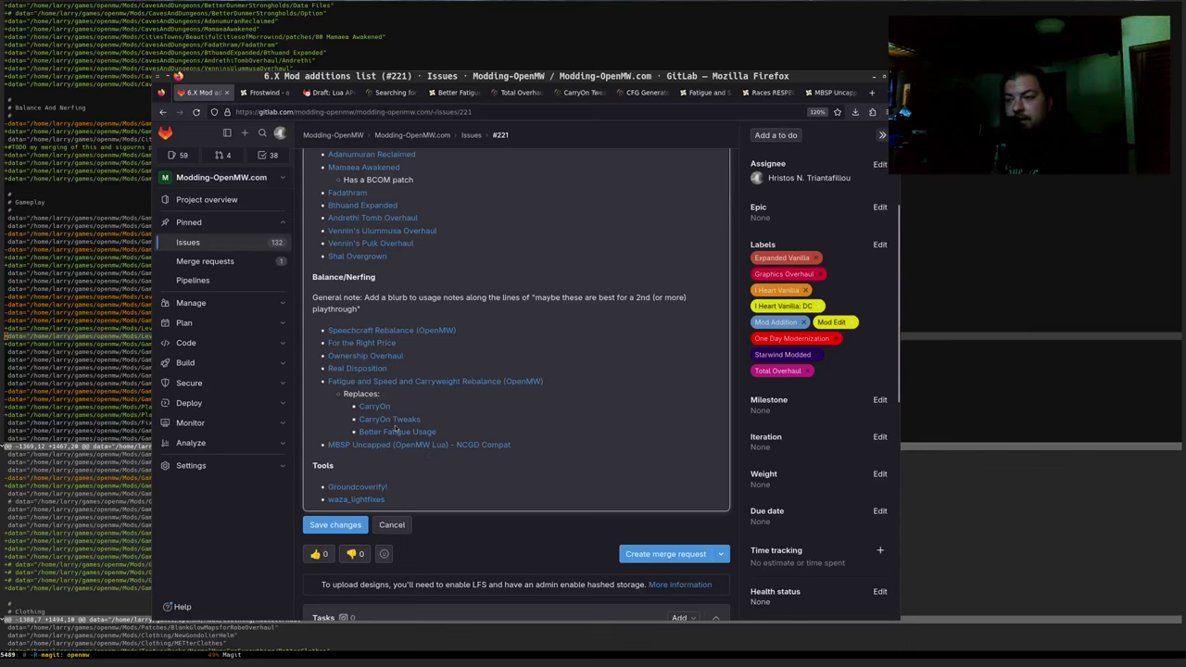
scroll(353, 135, "up", 2)
scroll(358, 217, "up", 1)
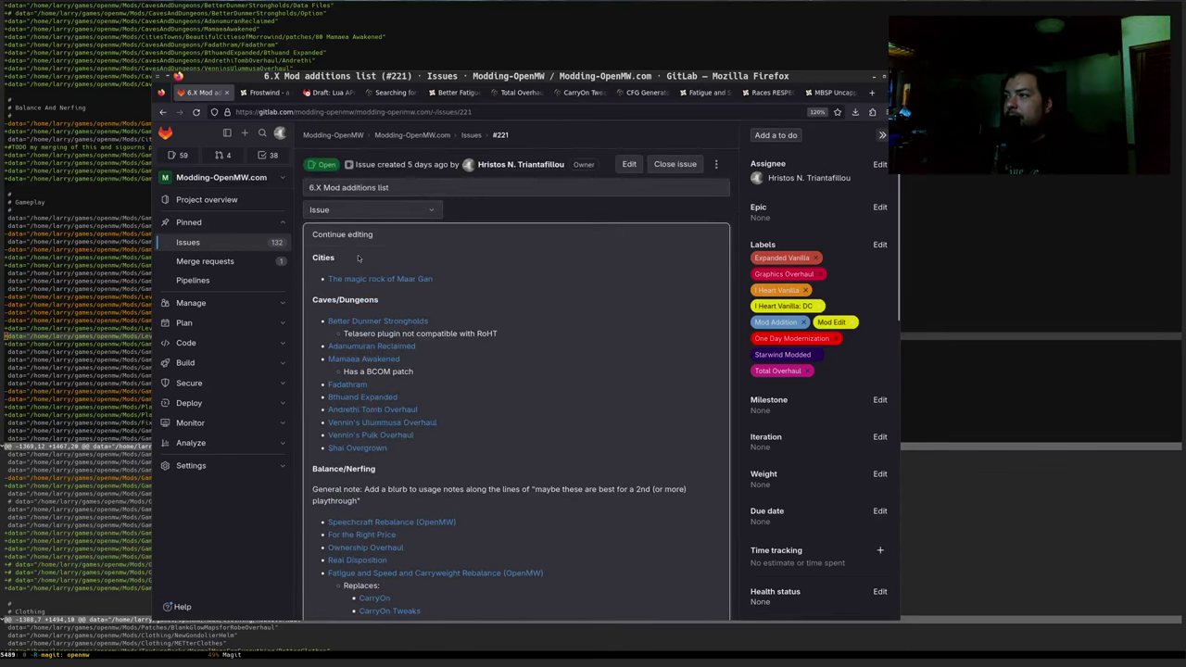
left_click(339, 233)
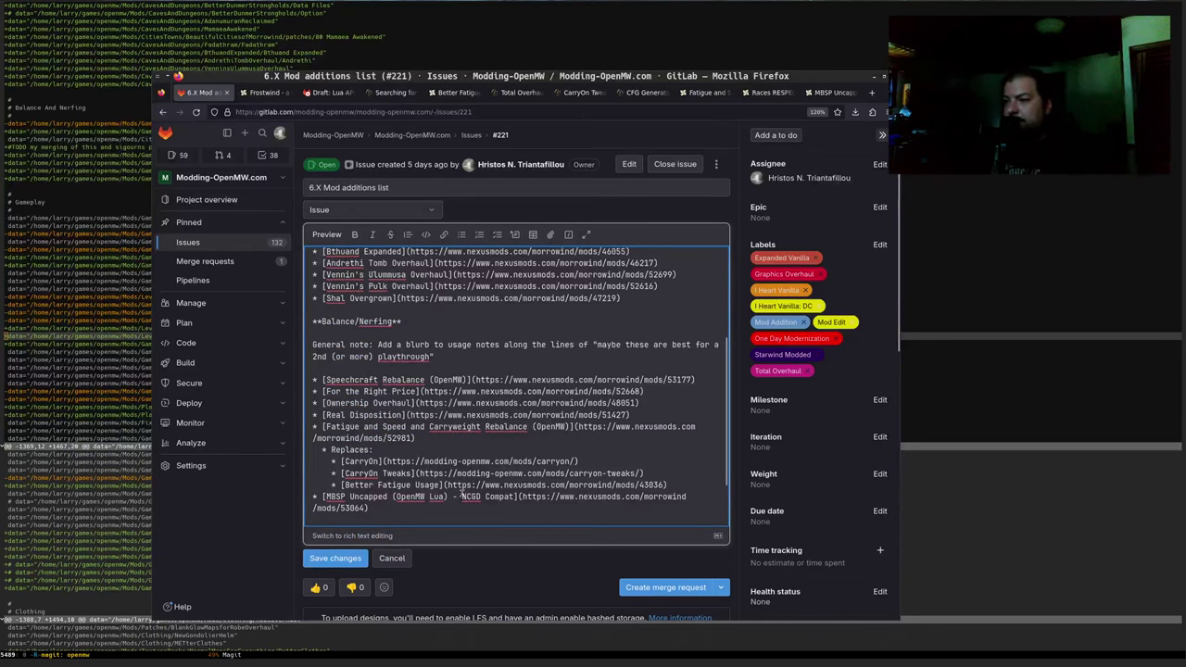
key("Return")
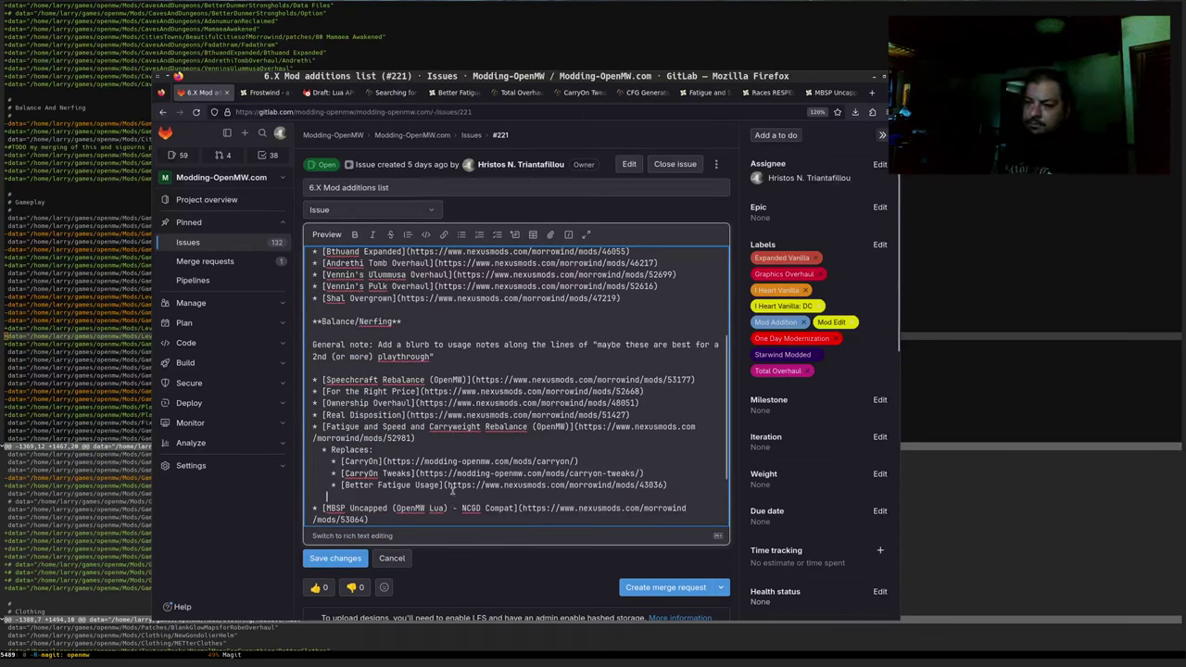
Add a bullet titled 'Races RESPECted - A Race Skill and Attribute Rebalance Mod' with empty link parentheses
type("*")
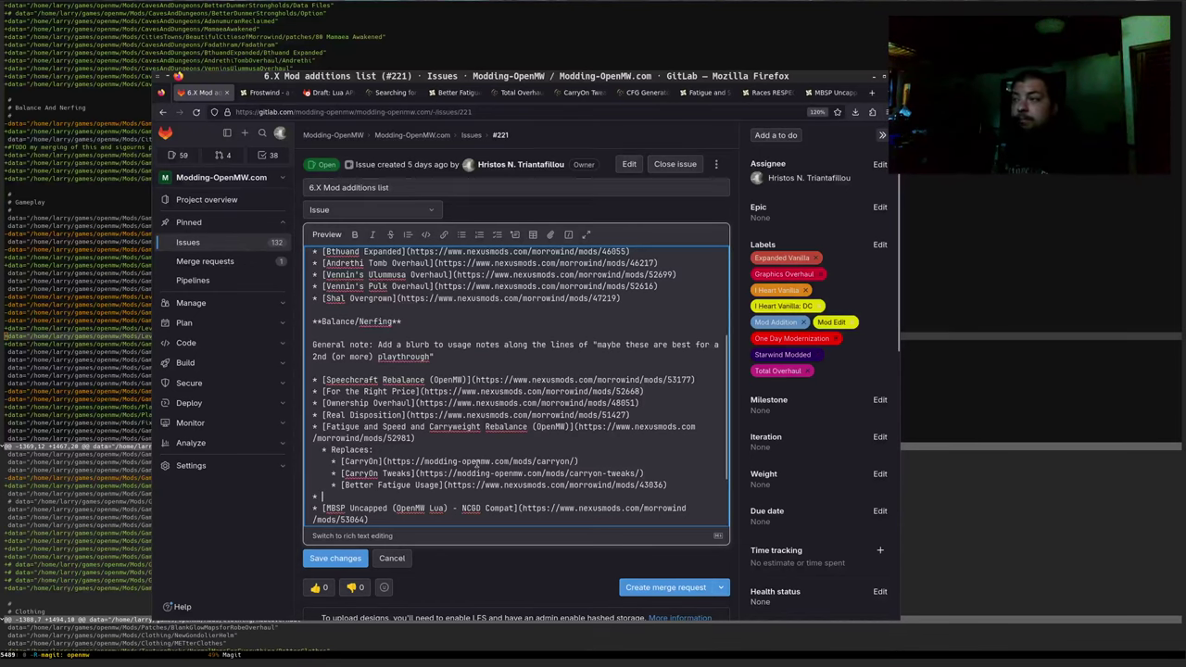
left_click(765, 92)
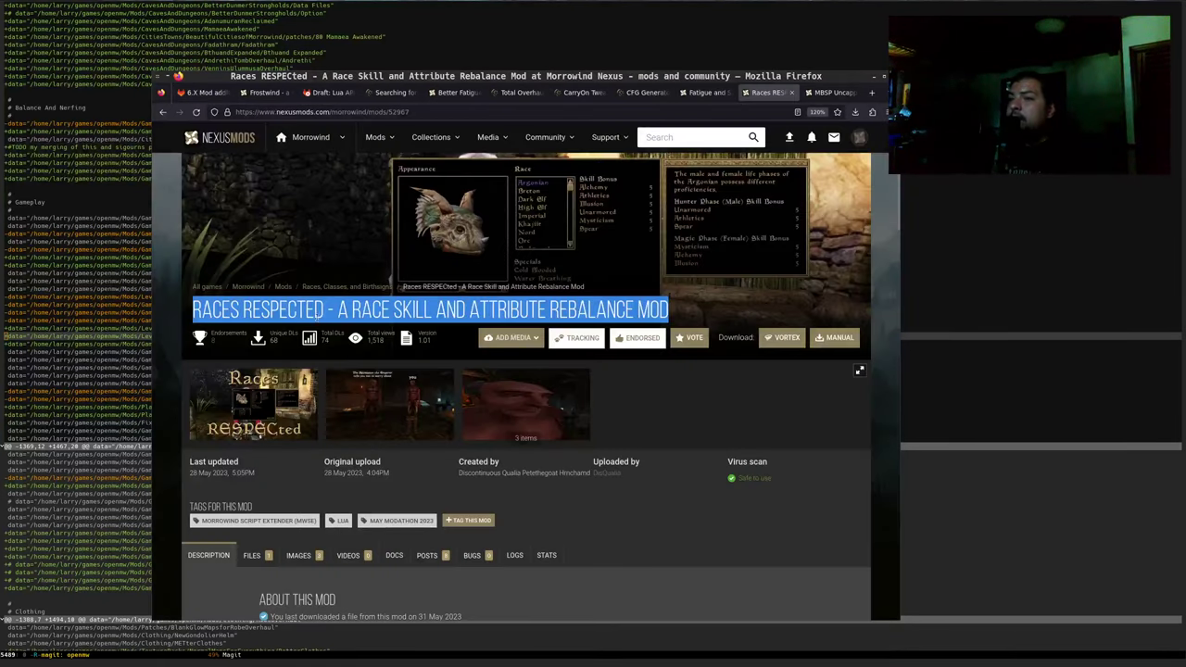
left_click_drag(193, 310, 665, 312)
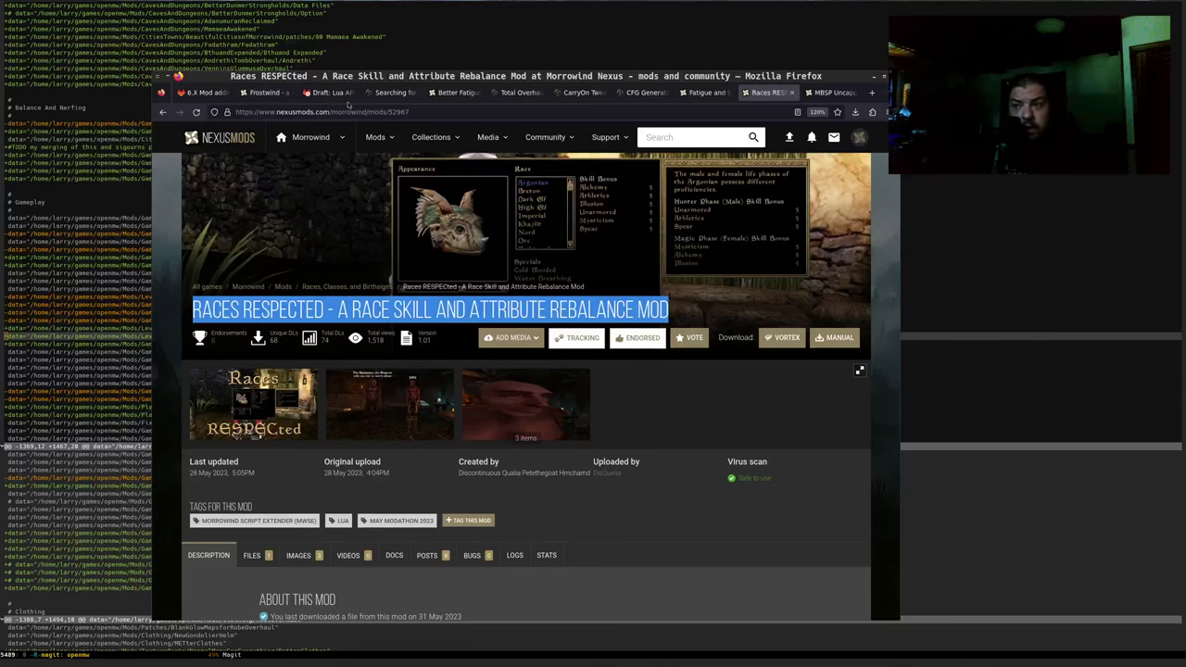
left_click(199, 93)
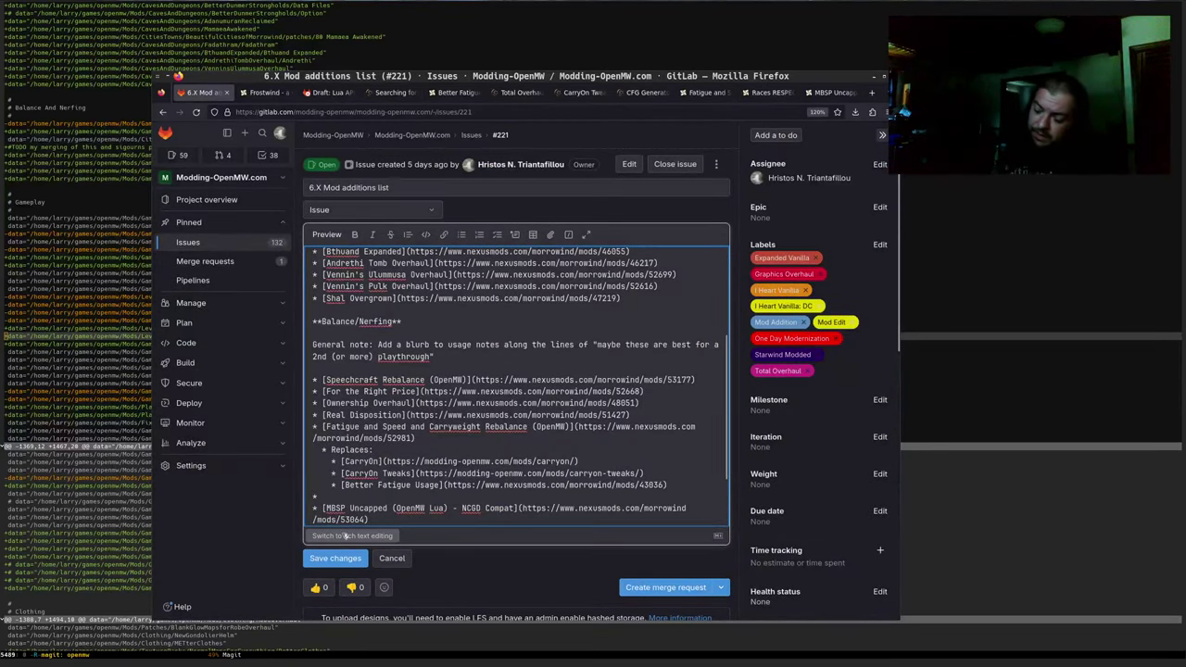
type("Races RESPECted - A Race Skill and Attribute Rebalance Mod")
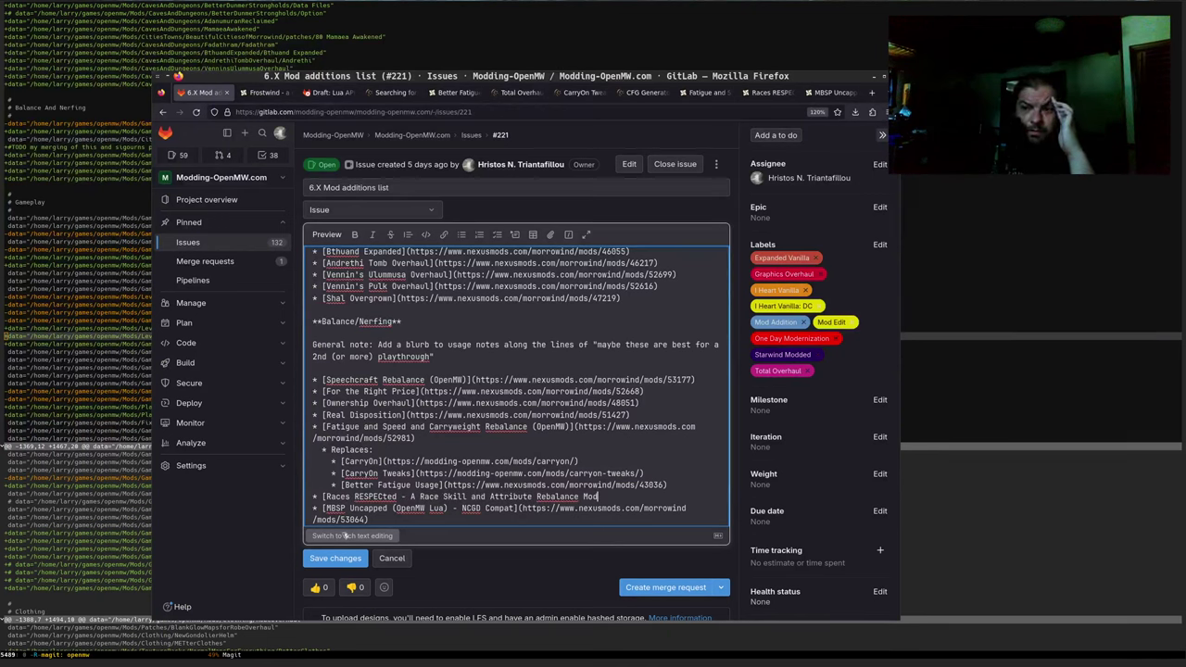
type("]")
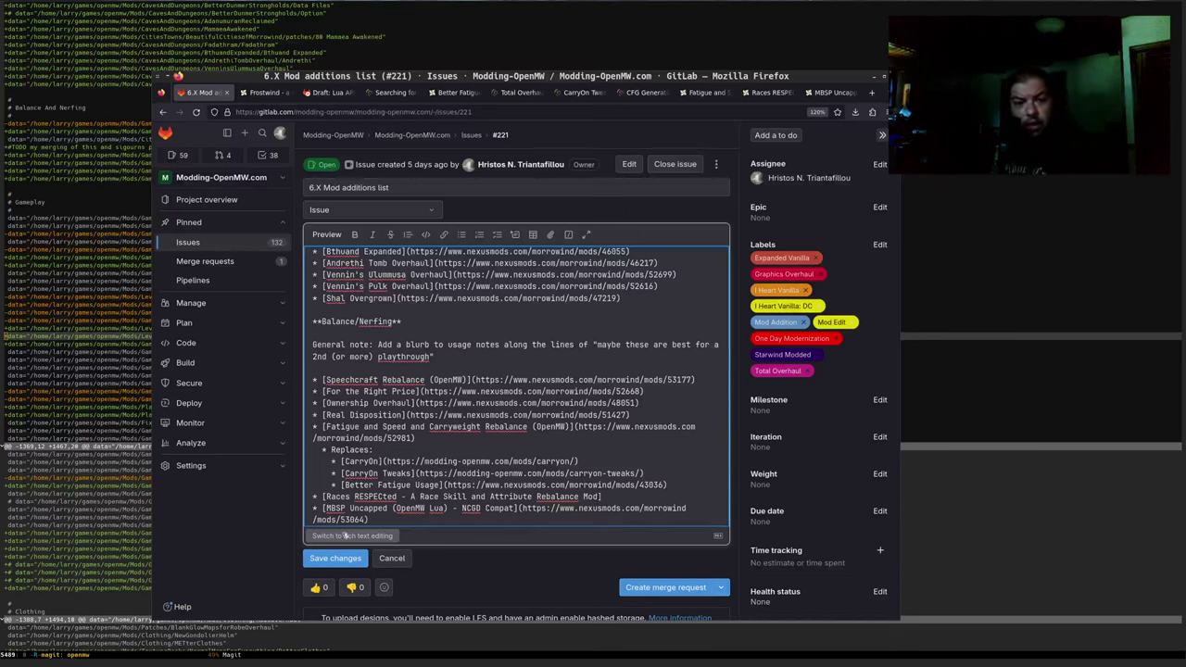
type("()")
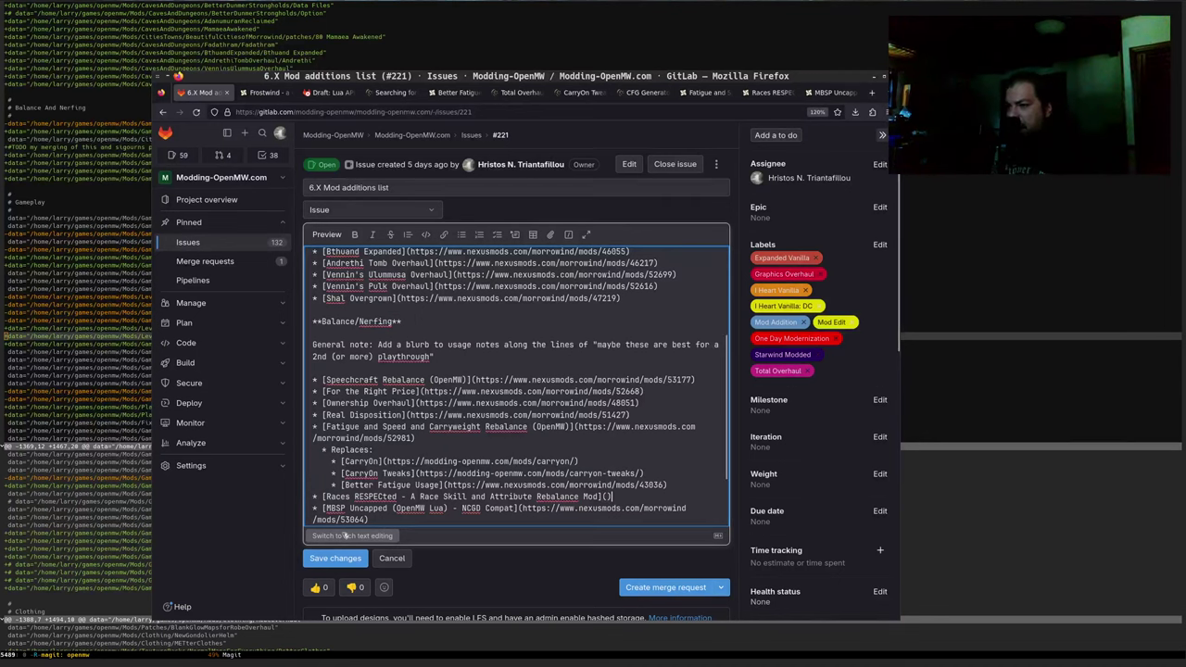
Read through the Races RESPECted Nexus Mods page, then return to the GitLab issue editor
left_click(758, 93)
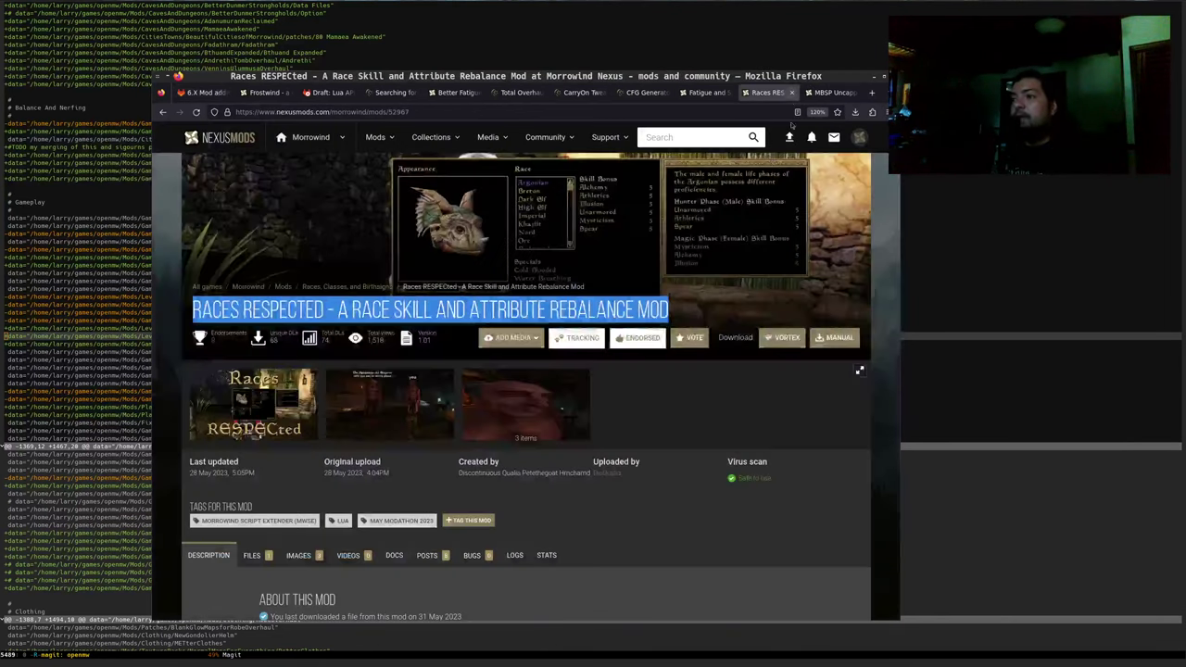
scroll(477, 406, "down", 3)
scroll(467, 402, "down", 5)
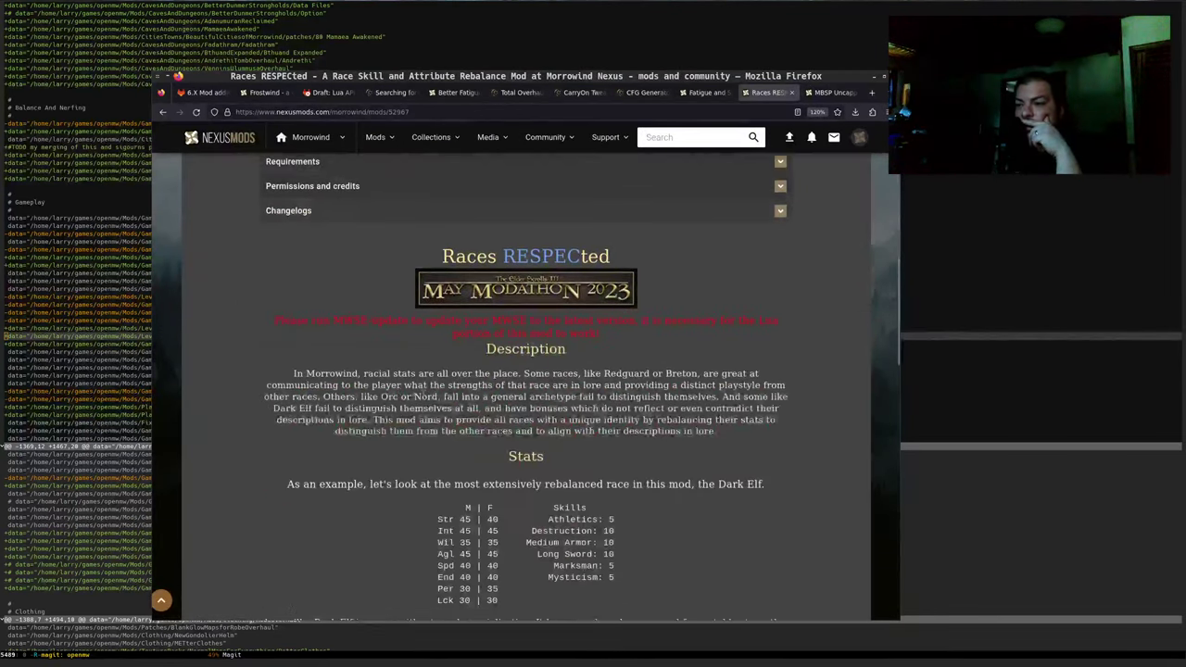
mouse_move(304, 250)
left_mouse_down()
mouse_move(489, 256)
mouse_move(311, 264)
left_mouse_up()
scroll(313, 272, "down", 2)
scroll(313, 272, "down", 10)
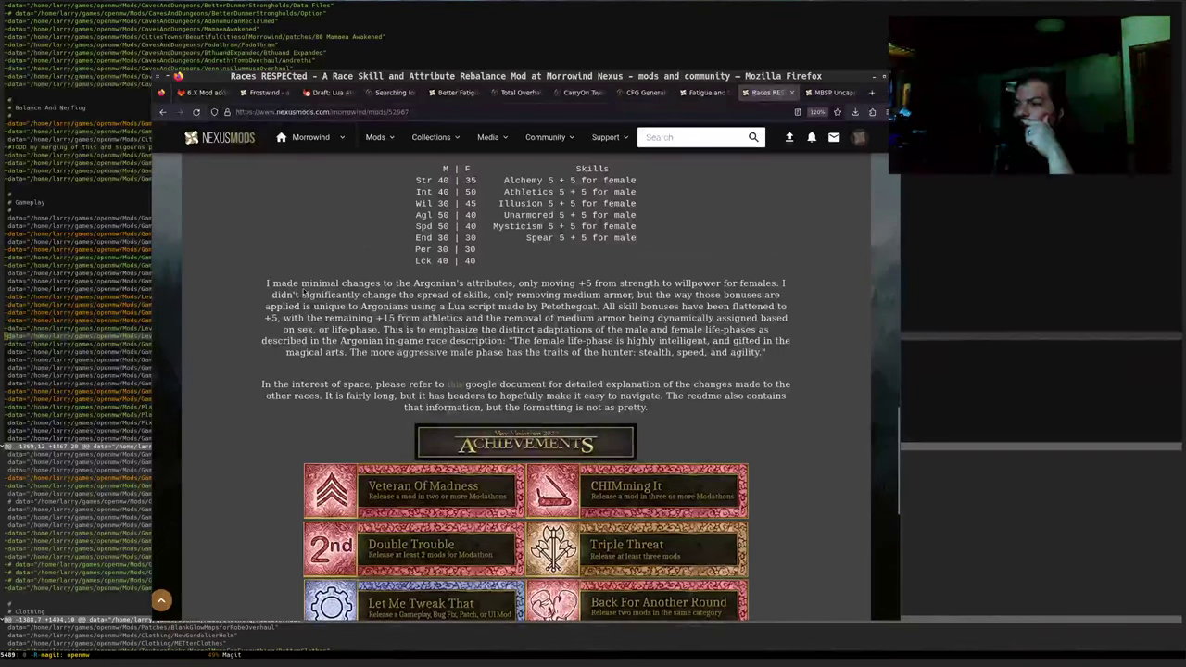
scroll(303, 291, "down", 6)
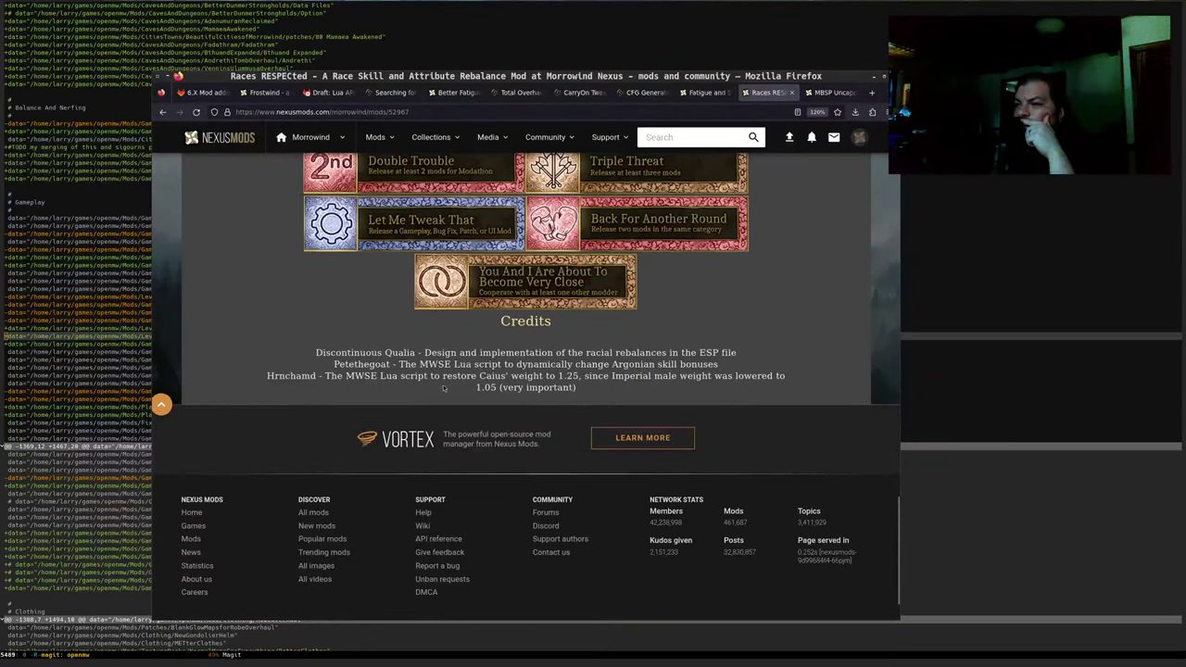
left_click_drag(491, 364, 705, 365)
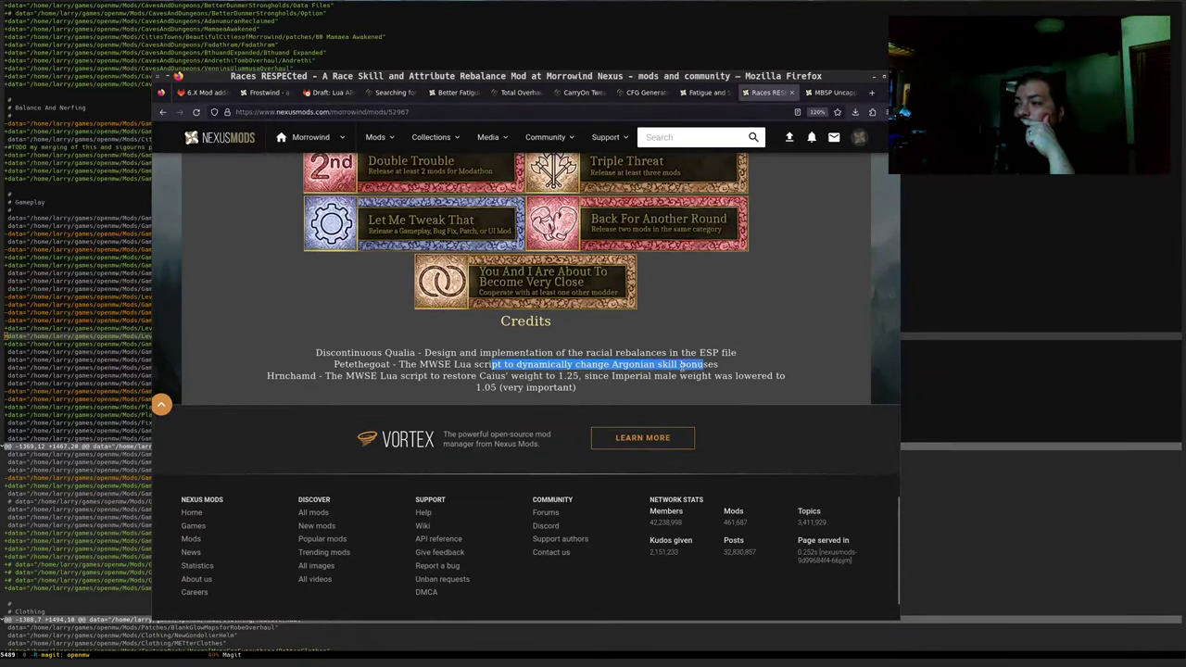
scroll(642, 383, "up", 1)
scroll(593, 383, "up", 5)
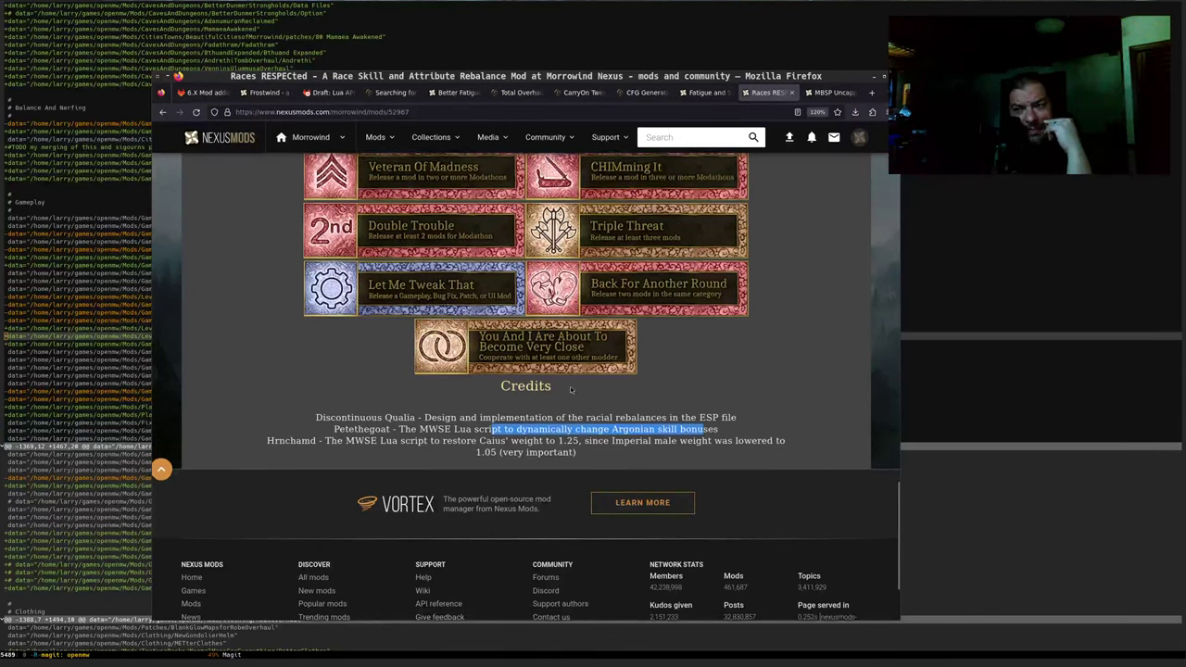
scroll(535, 389, "up", 10)
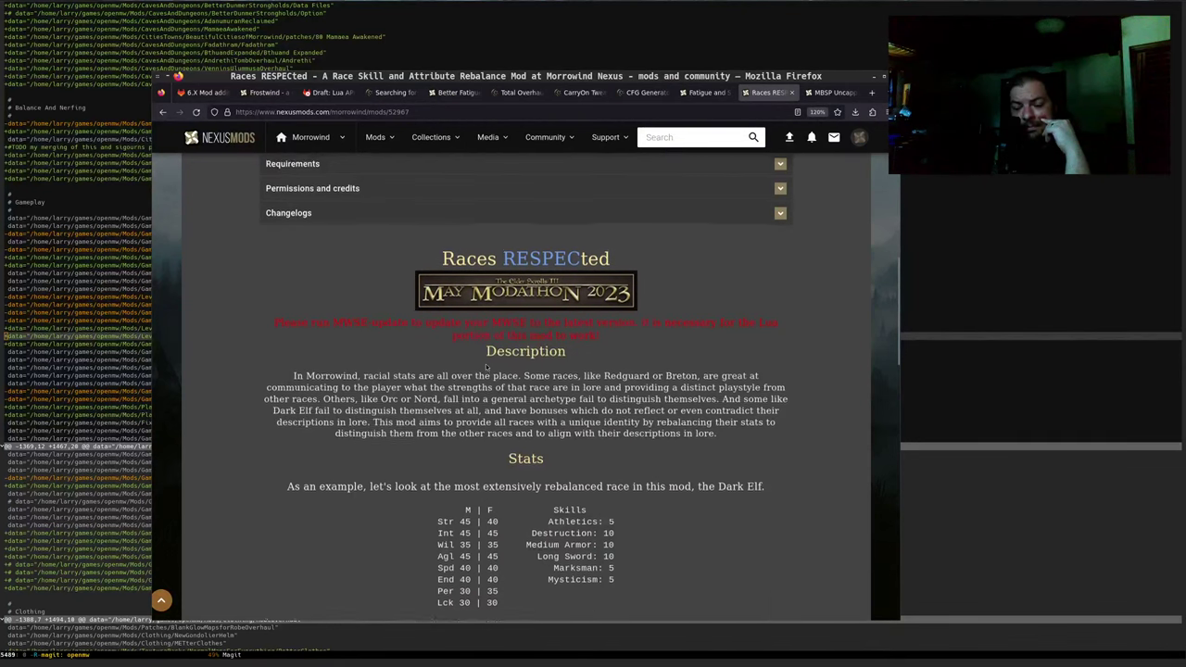
scroll(463, 371, "up", 3)
scroll(366, 375, "down", 2)
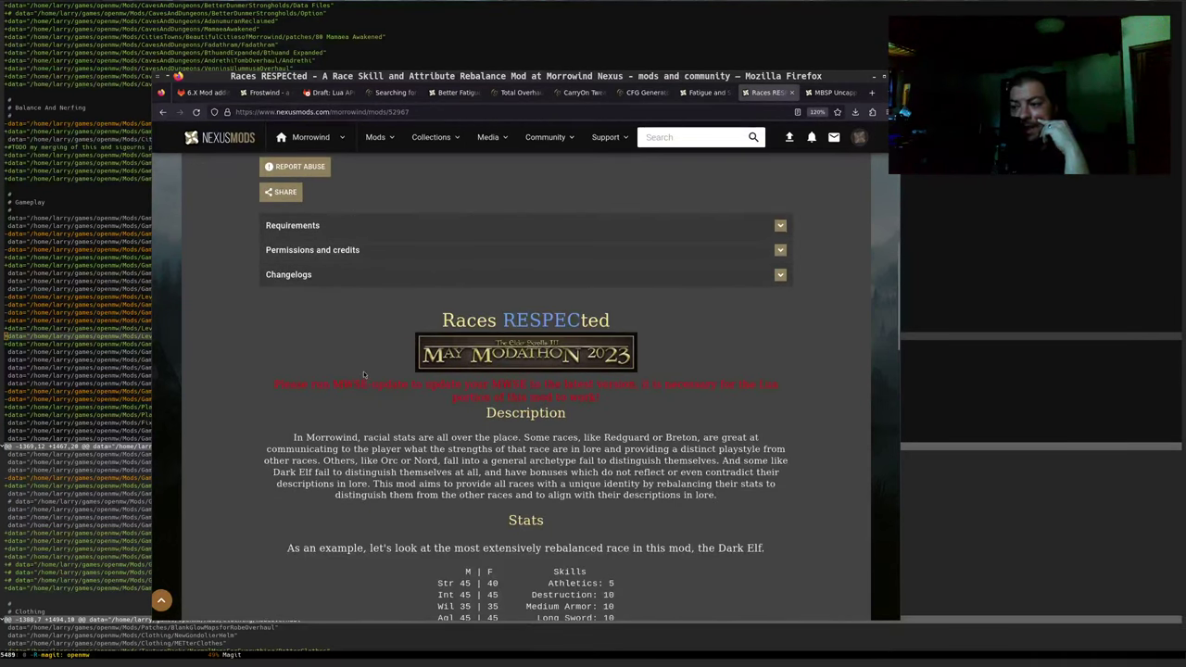
scroll(367, 370, "down", 2)
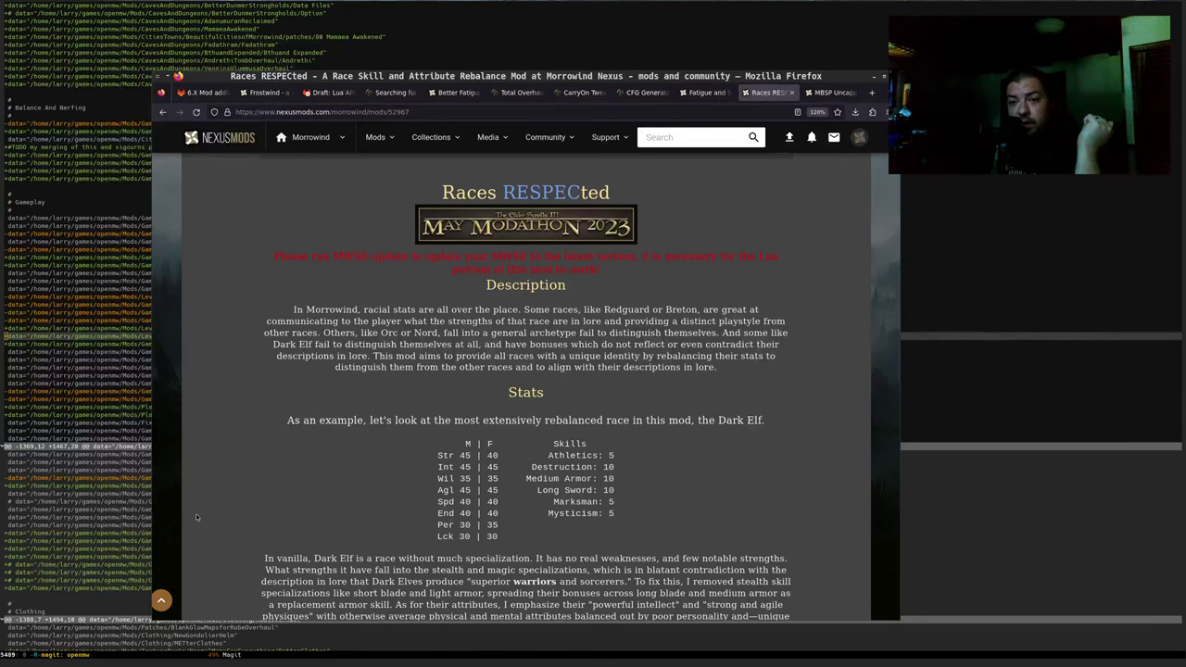
scroll(202, 468, "up", 2)
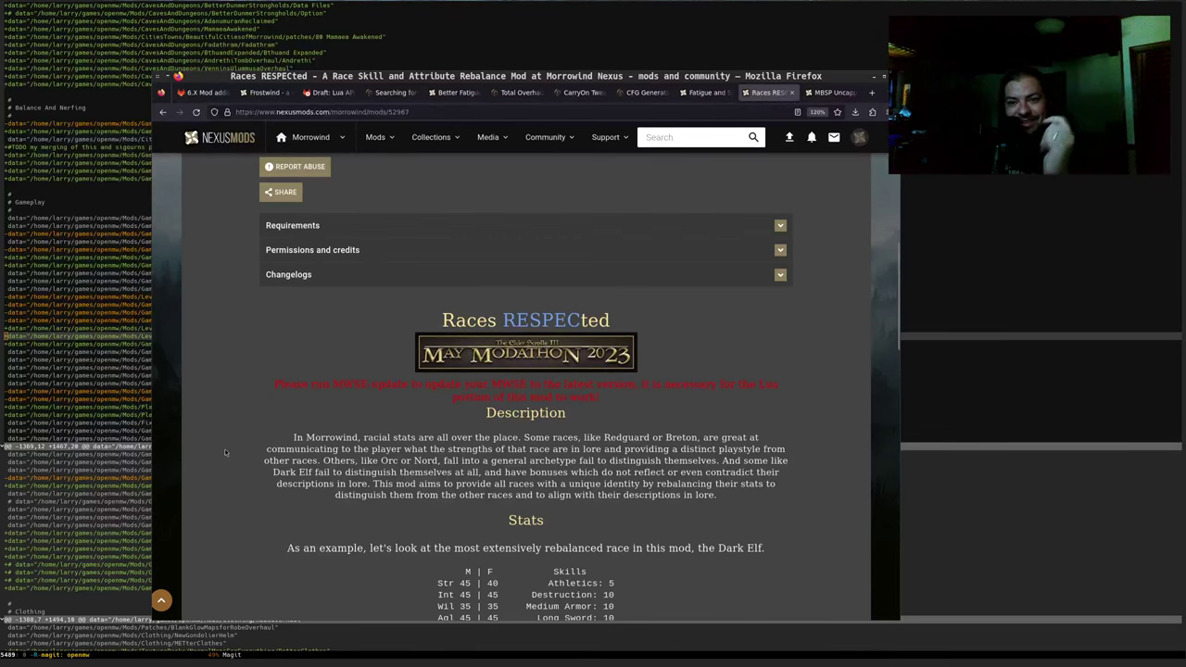
left_click(199, 93)
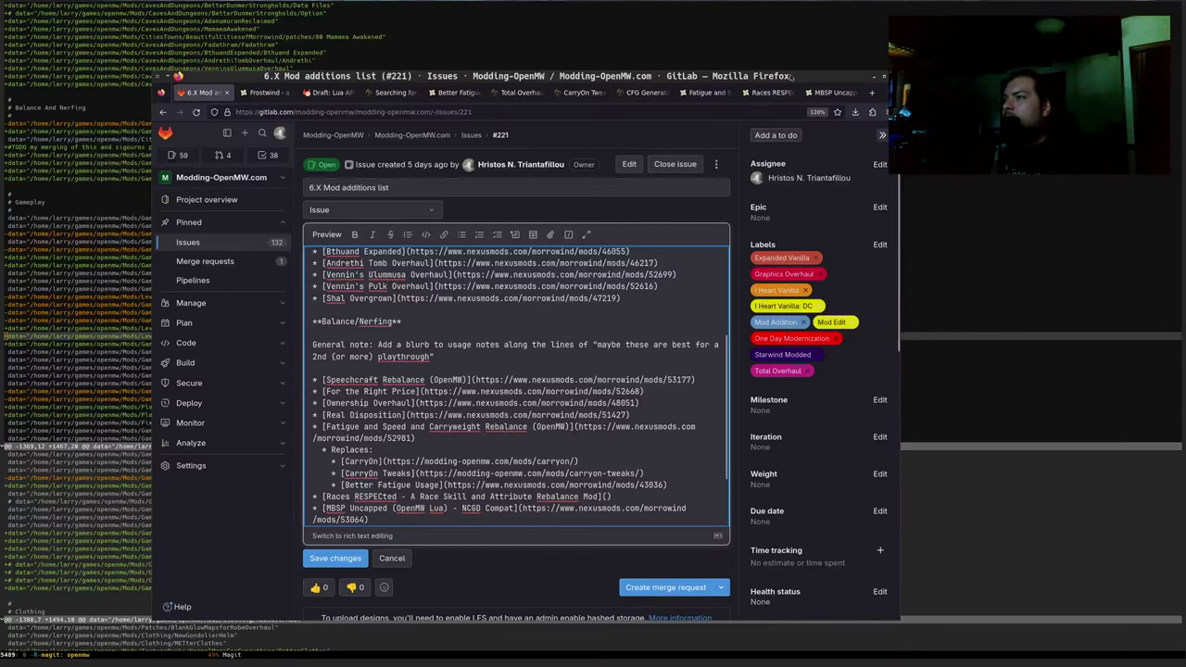
Link Races RESPECted to nexusmods.com/morrowind/mods/52967 and add a 'Replaces: []()' sub-bullet
left_click(767, 93)
left_click(654, 111)
key("ctrl+c")
left_click(199, 92)
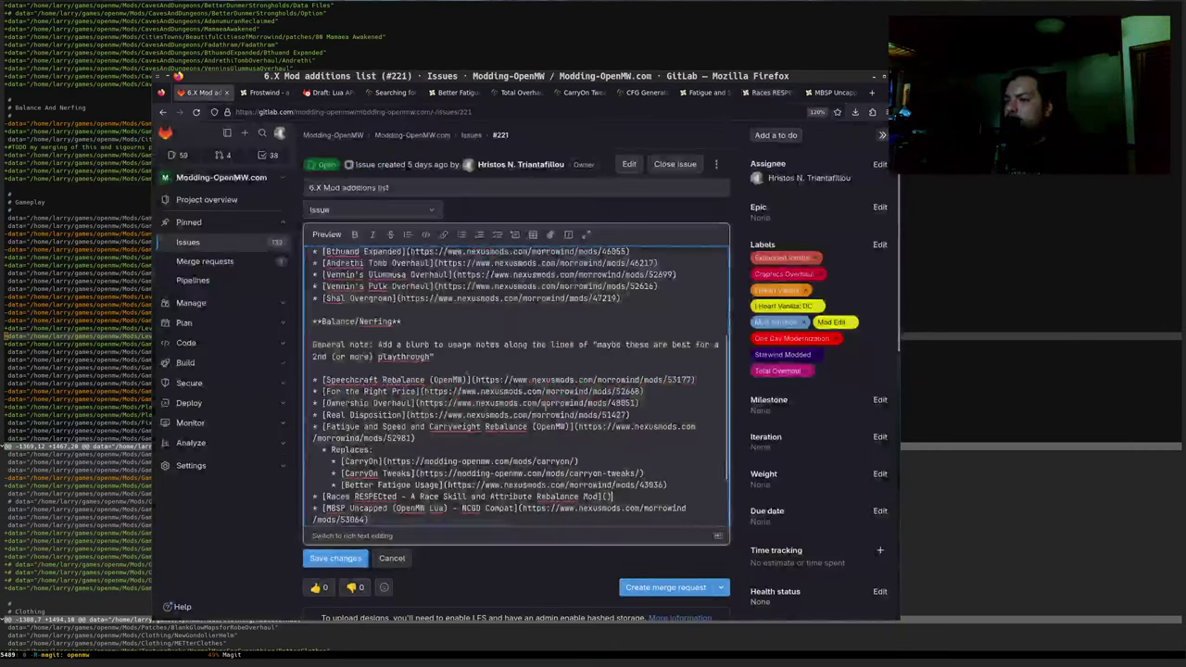
key("ctrl+v")
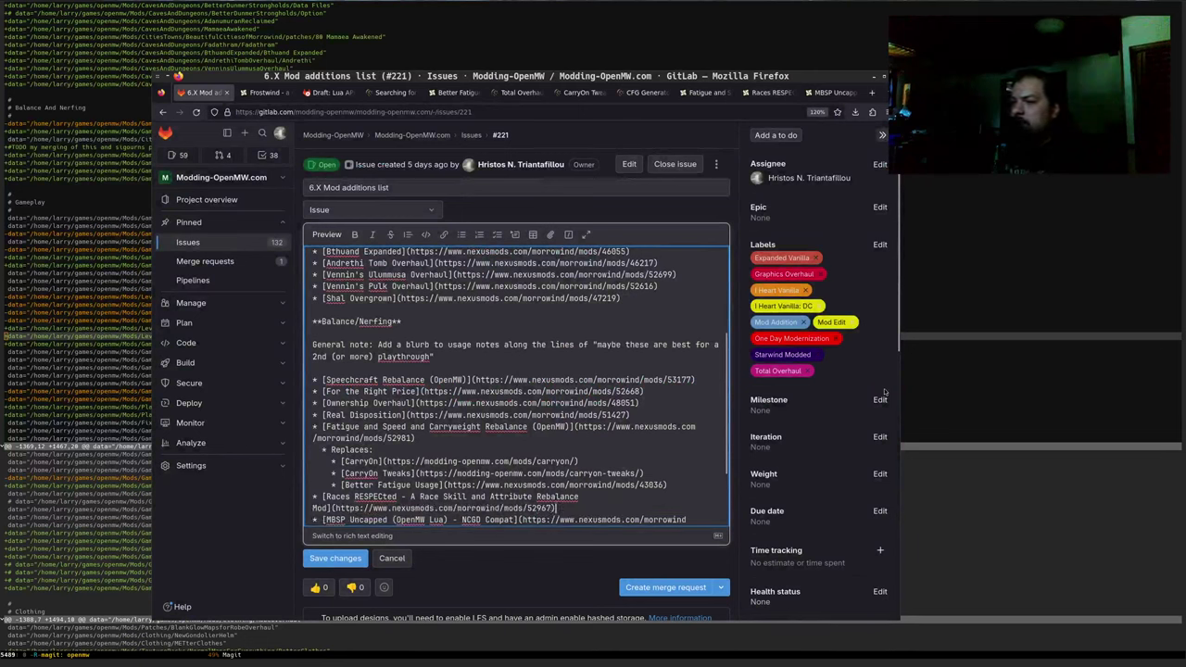
key("Return")
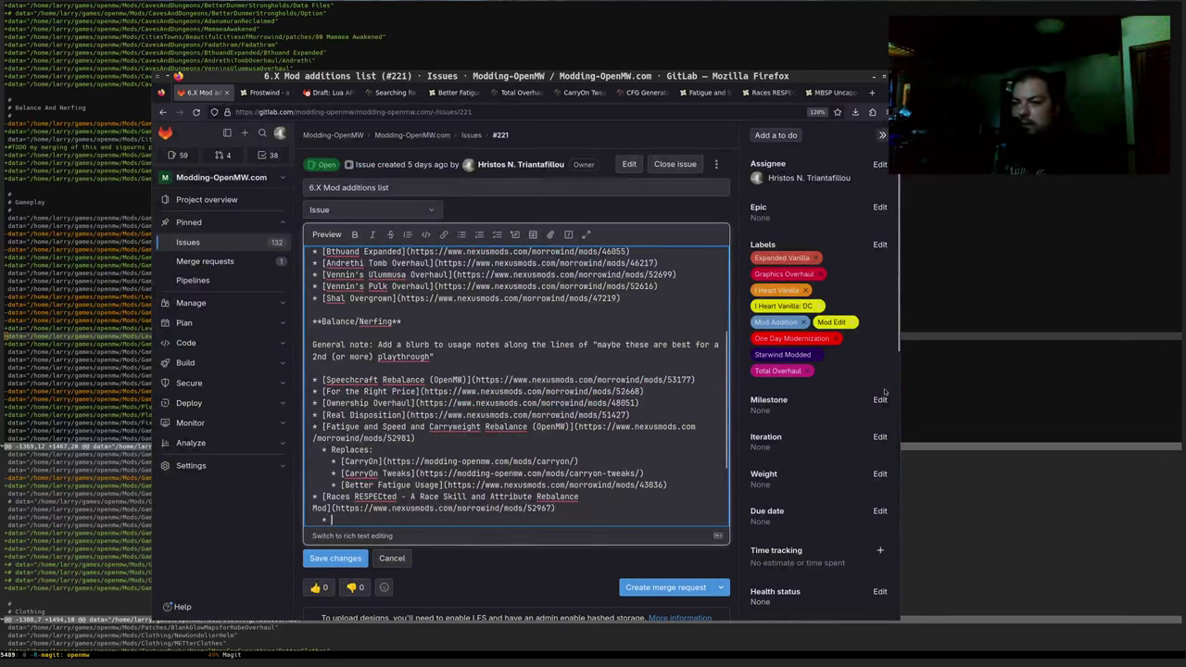
type("Replaces")
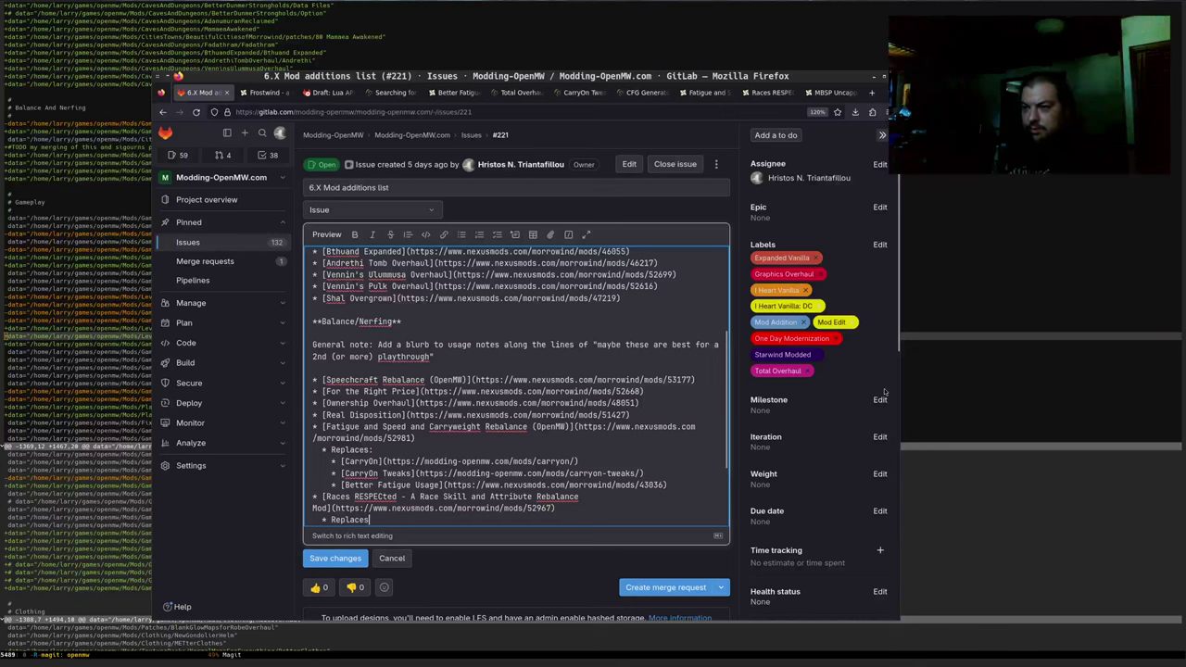
type(": []()")
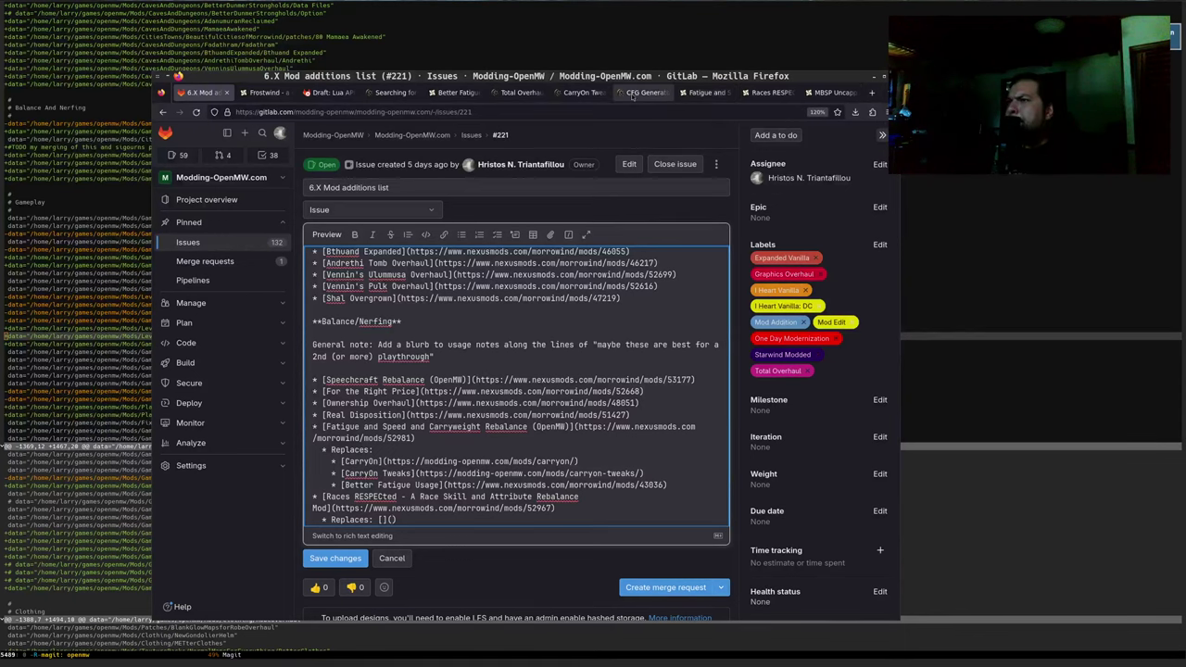
Find Sensible Races and Birthsigns in the Total Overhaul list and paste its URL into the Replaces link
left_click(501, 93)
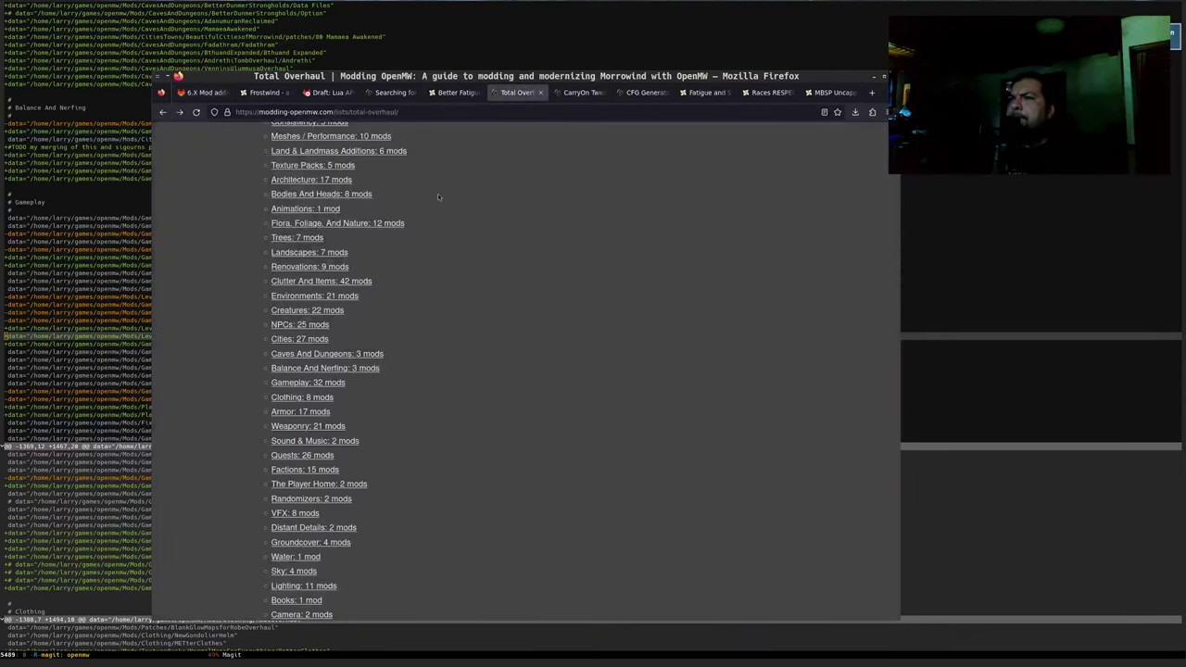
key("ctrl+f")
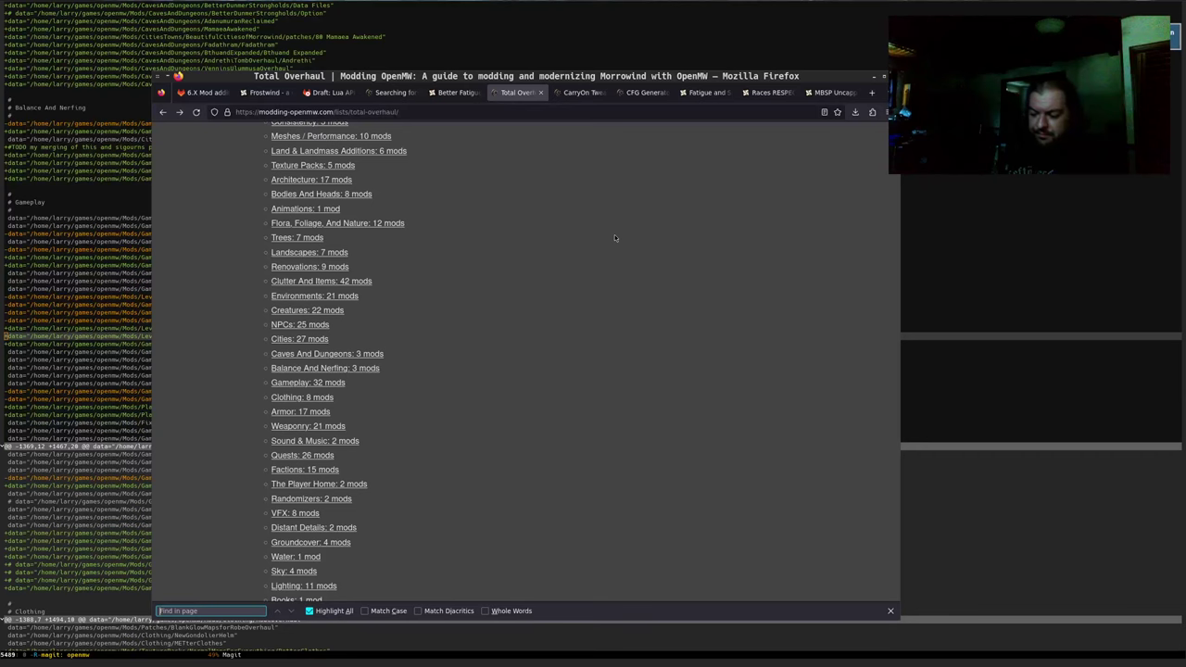
type("birthsi")
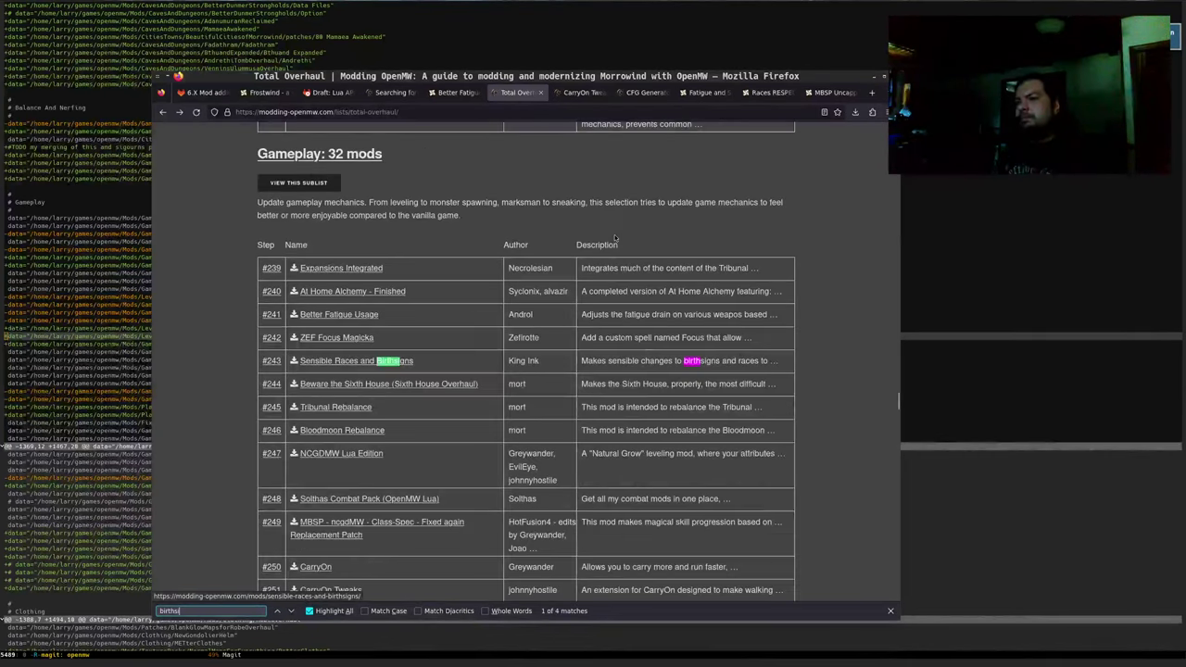
left_click(318, 357)
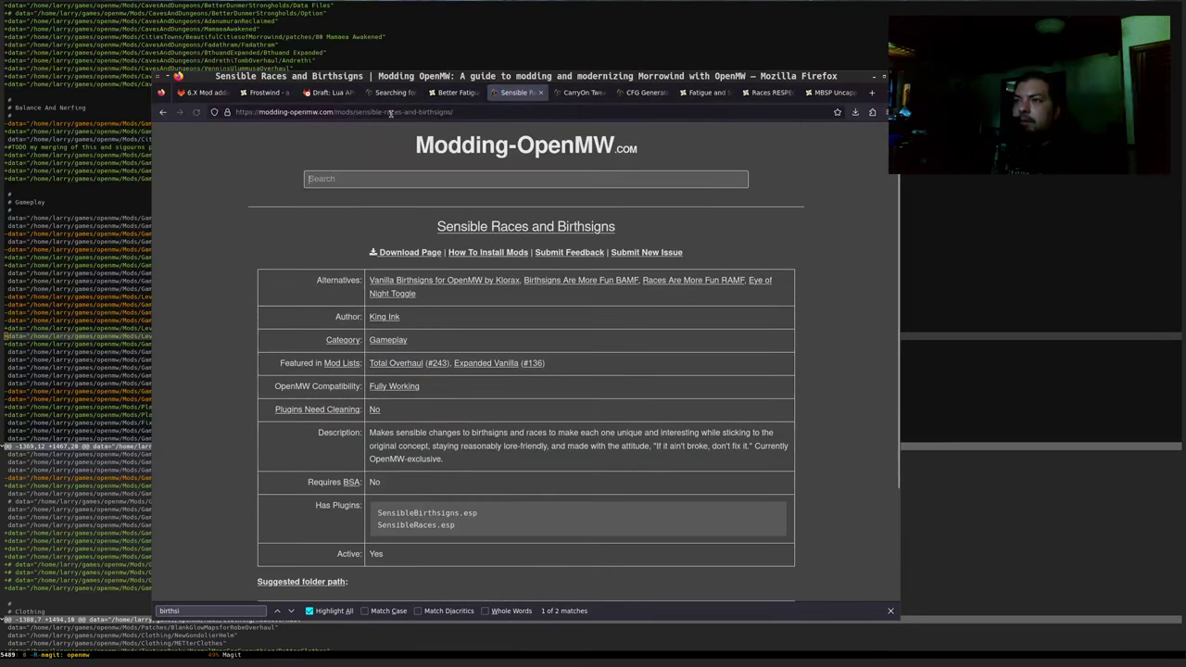
key("ctrl+l")
key("ctrl+c")
key("alt+1")
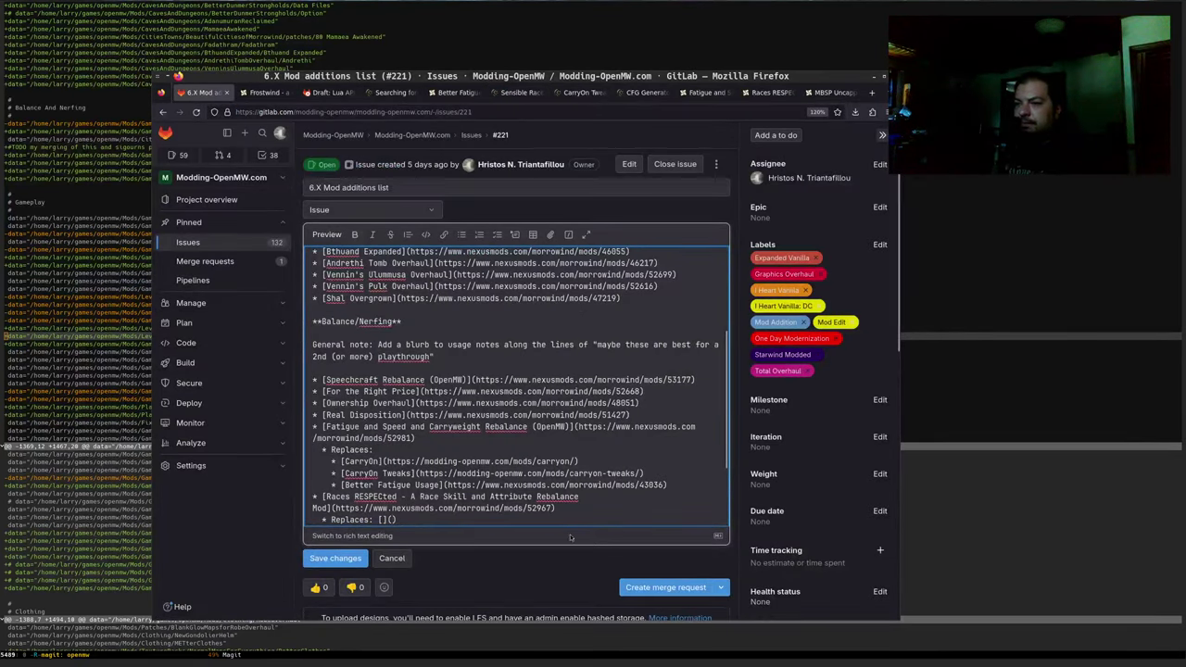
key("ctrl+v")
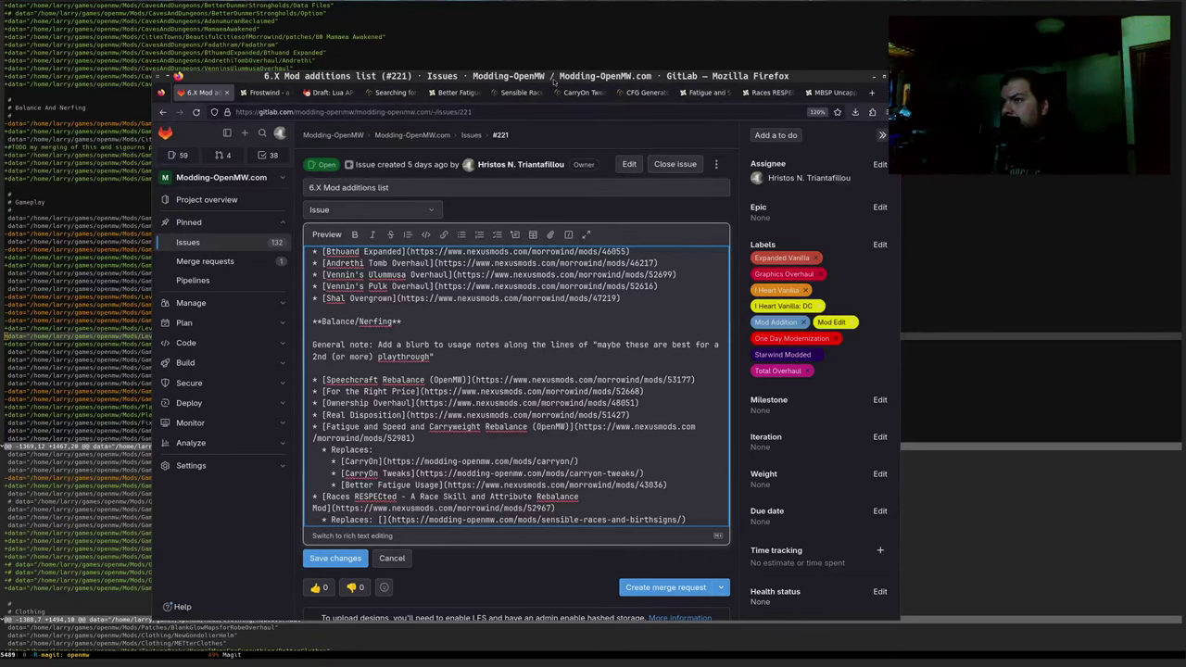
Copy the 'Sensible Races and Birthsigns' title from its Modding-OpenMW.com page
left_click(518, 92)
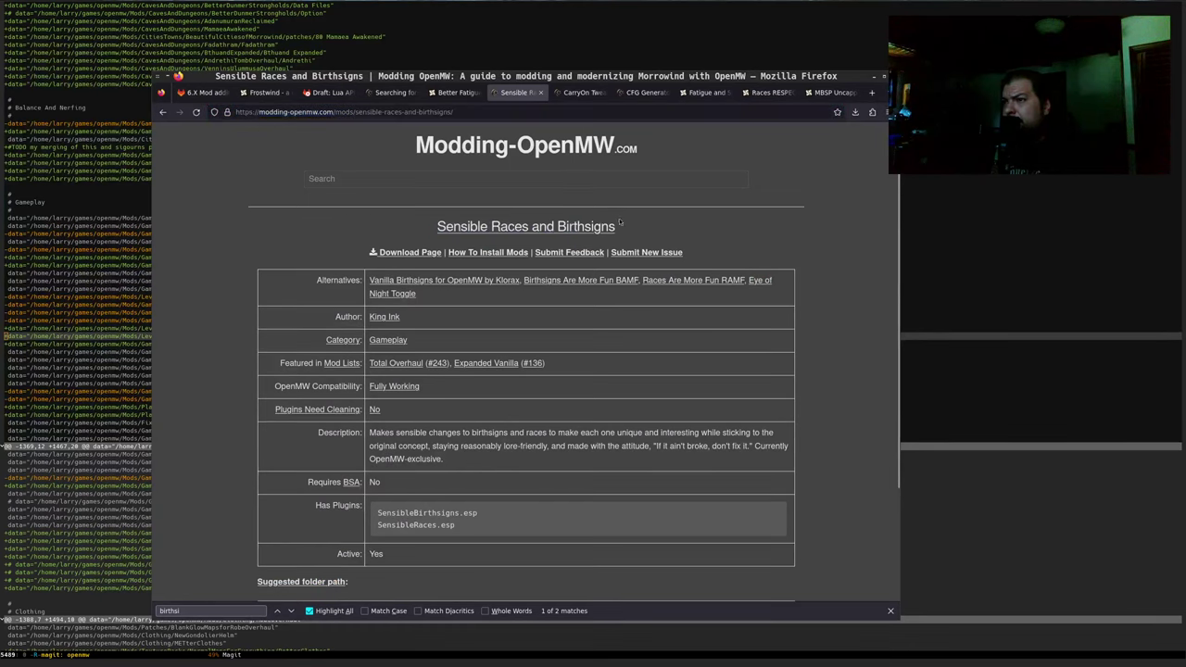
left_click_drag(435, 228, 636, 226)
key("ctrl+c")
left_click(204, 93)
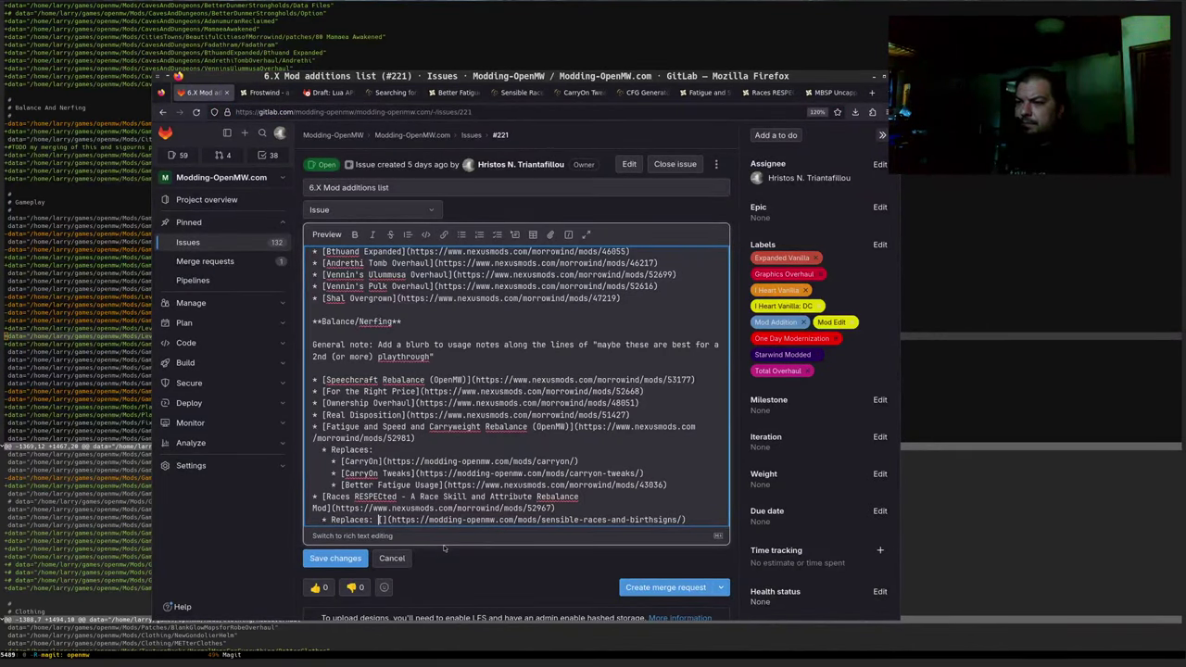
Fill in Sensible Races and Birthsigns as link text and ask 'Can this be ported to OpenMW-Lua (0.49)?'
key("ctrl+v")
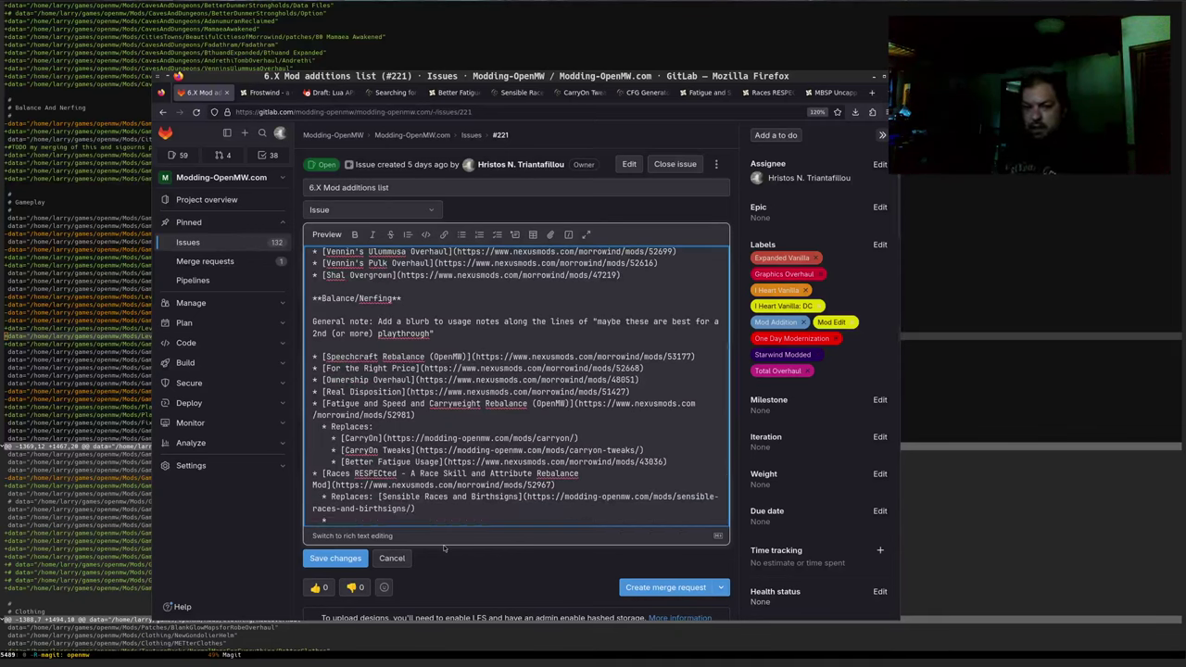
type("Can the MWSE-Lua sc")
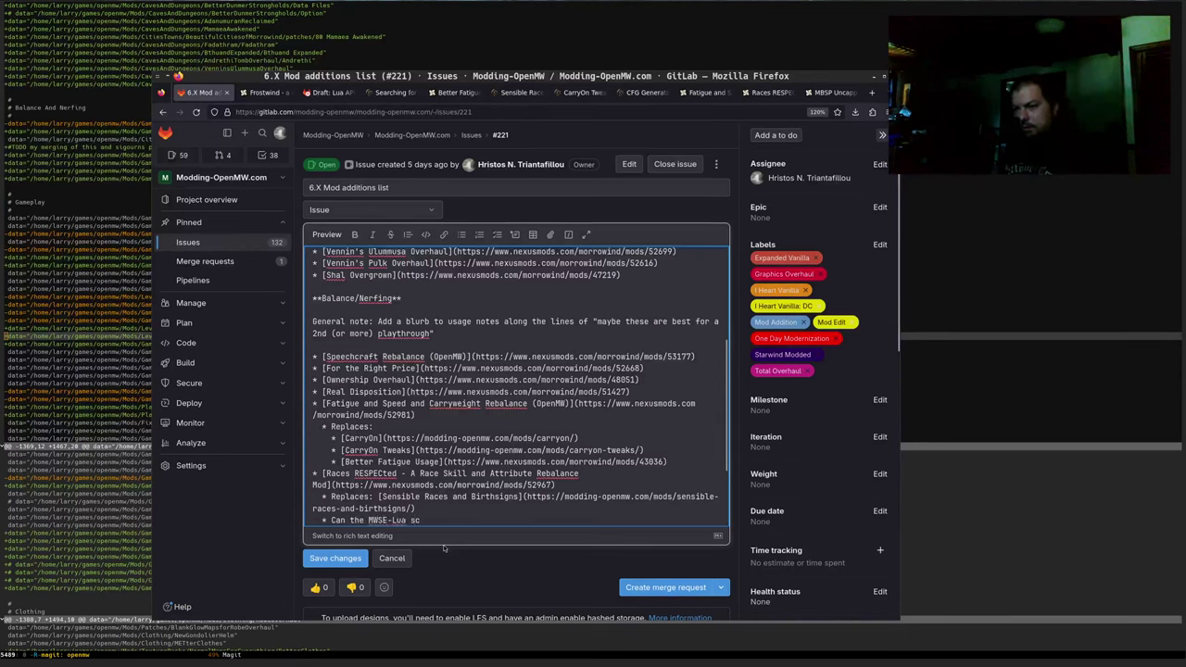
key("BackSpace")
key("BackSpace")
key("BackSpace")
key("BackSpace")
key("BackSpace")
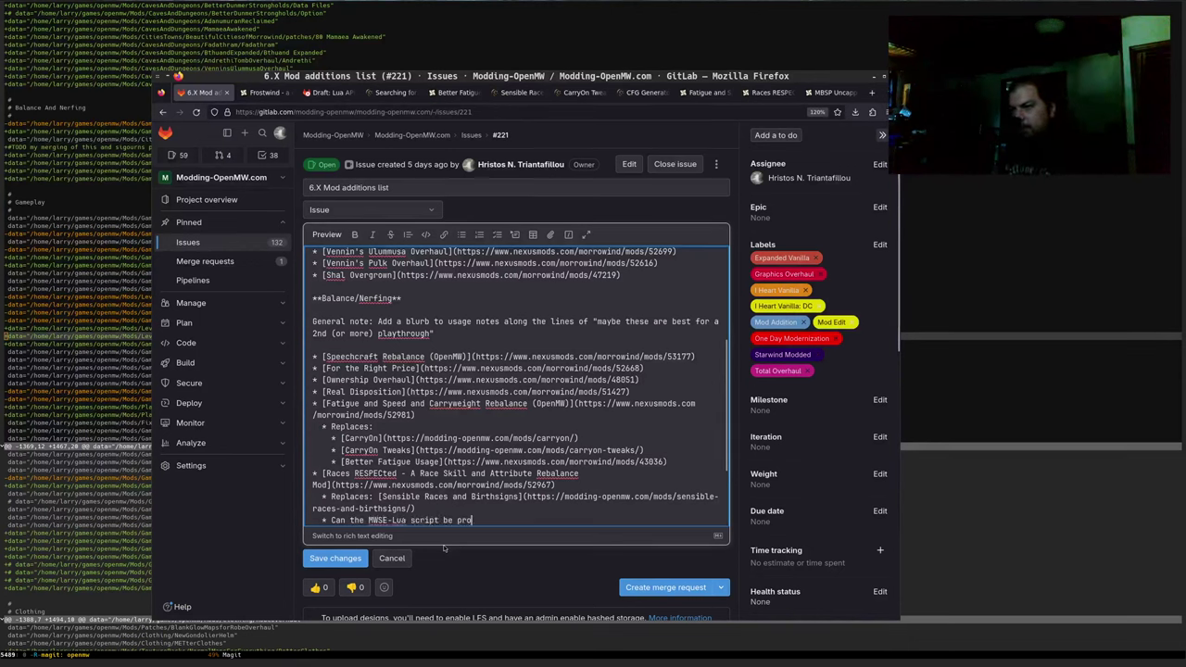
type("orted to OpenMW-Lua (0.49")
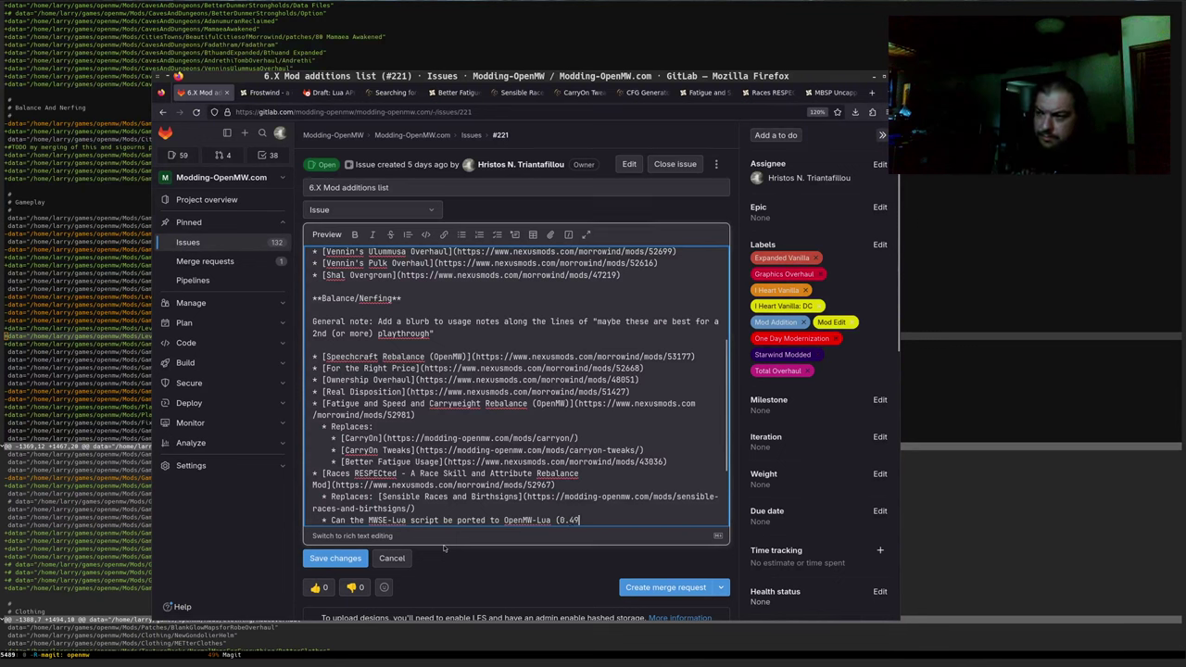
type(")?")
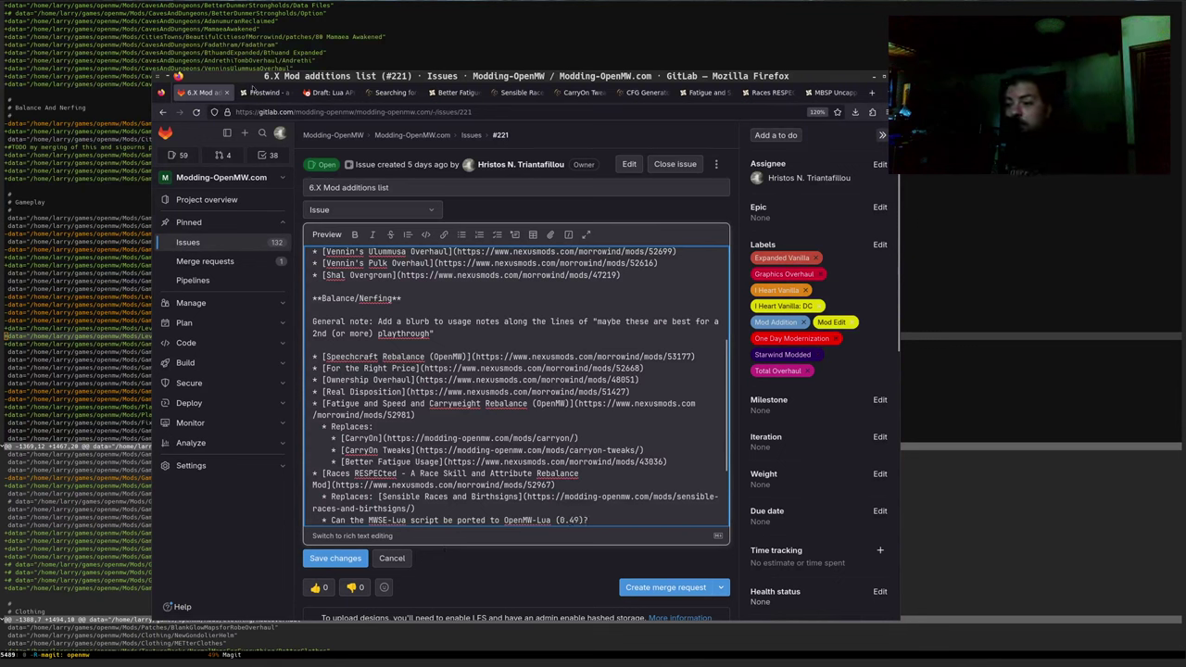
Preview the rendered description to check the finished Races RESPECted entry
scroll(379, 337, "up", 2)
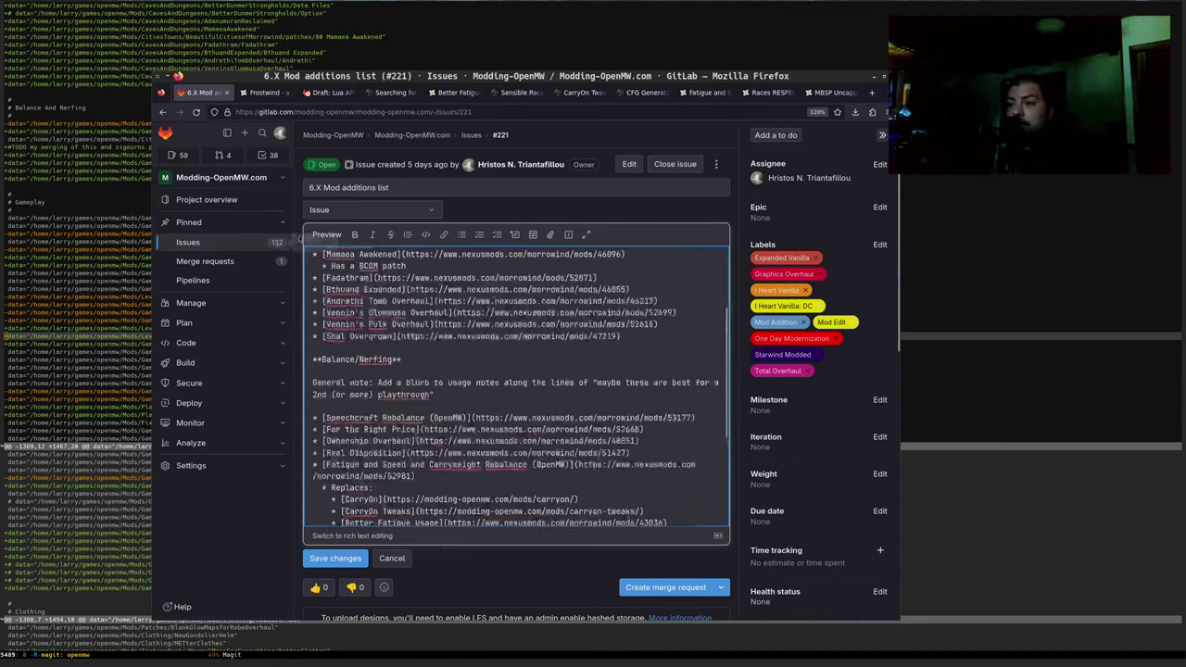
left_click(331, 235)
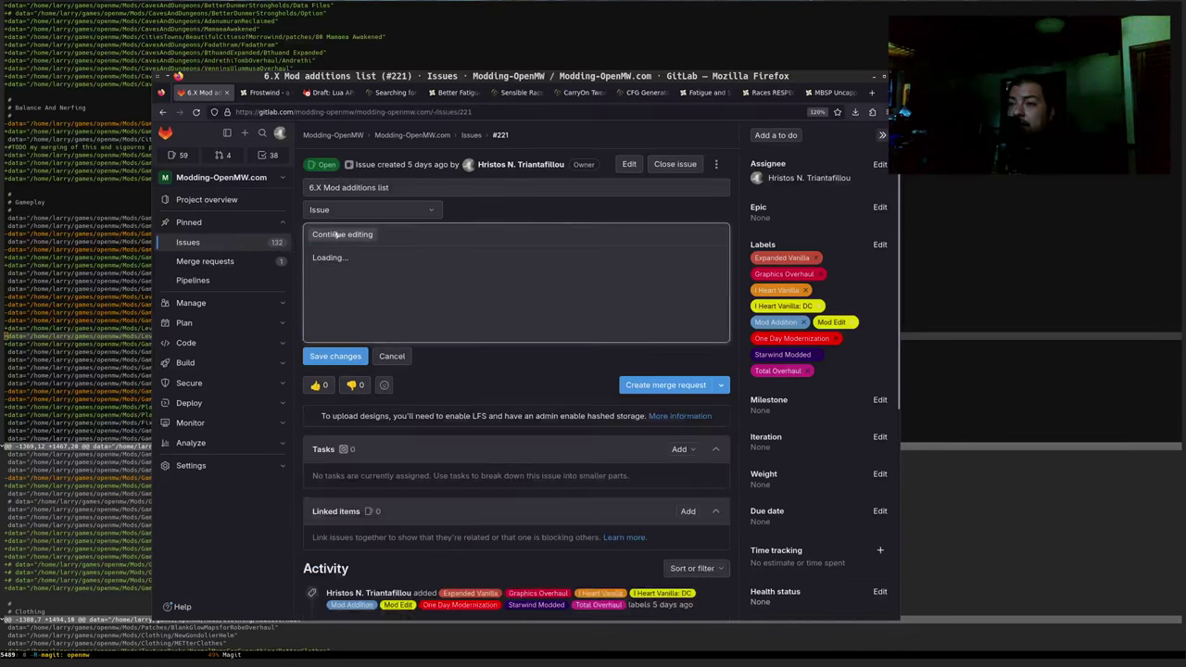
scroll(557, 347, "down", 5)
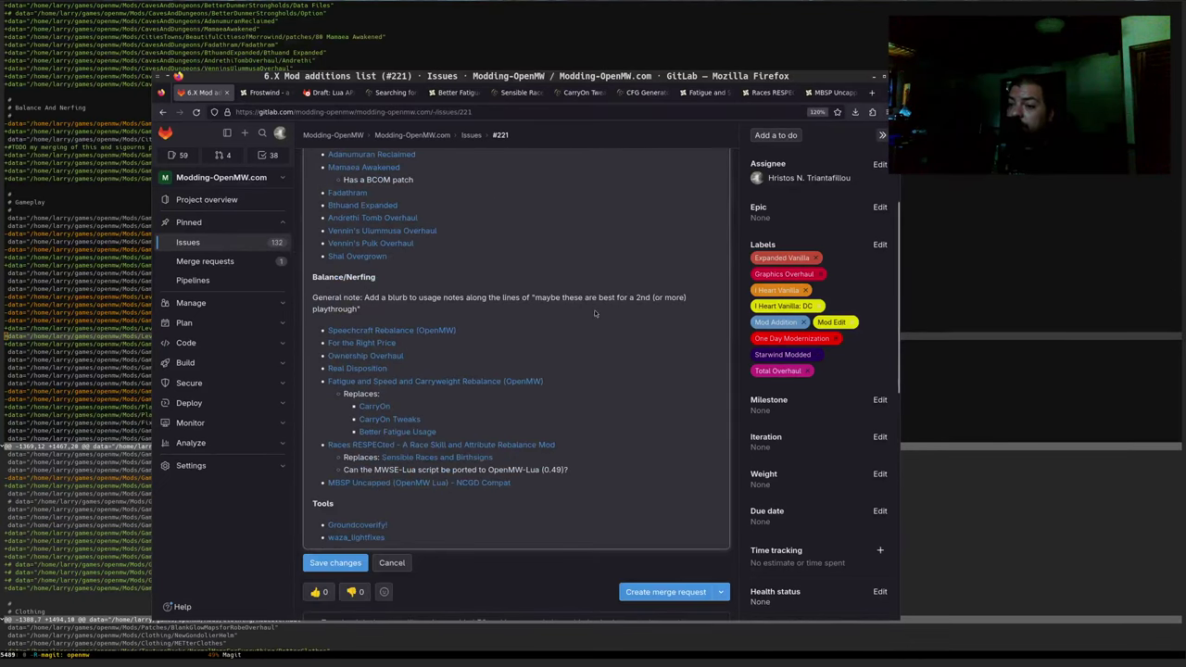
scroll(598, 294, "down", 2)
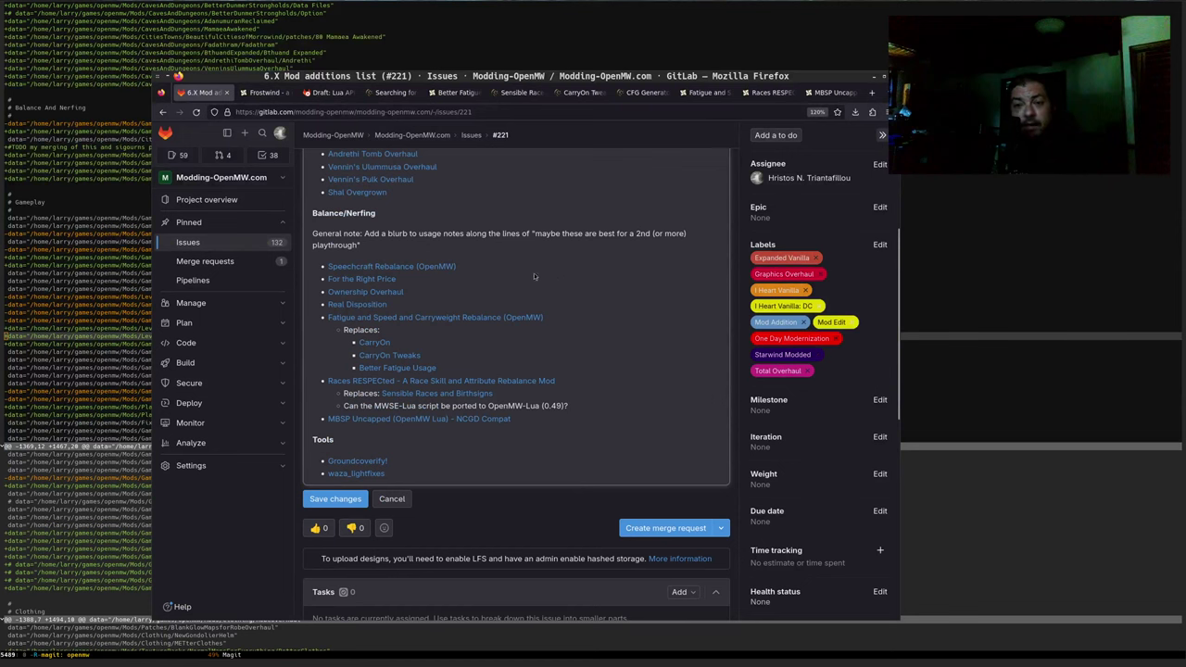
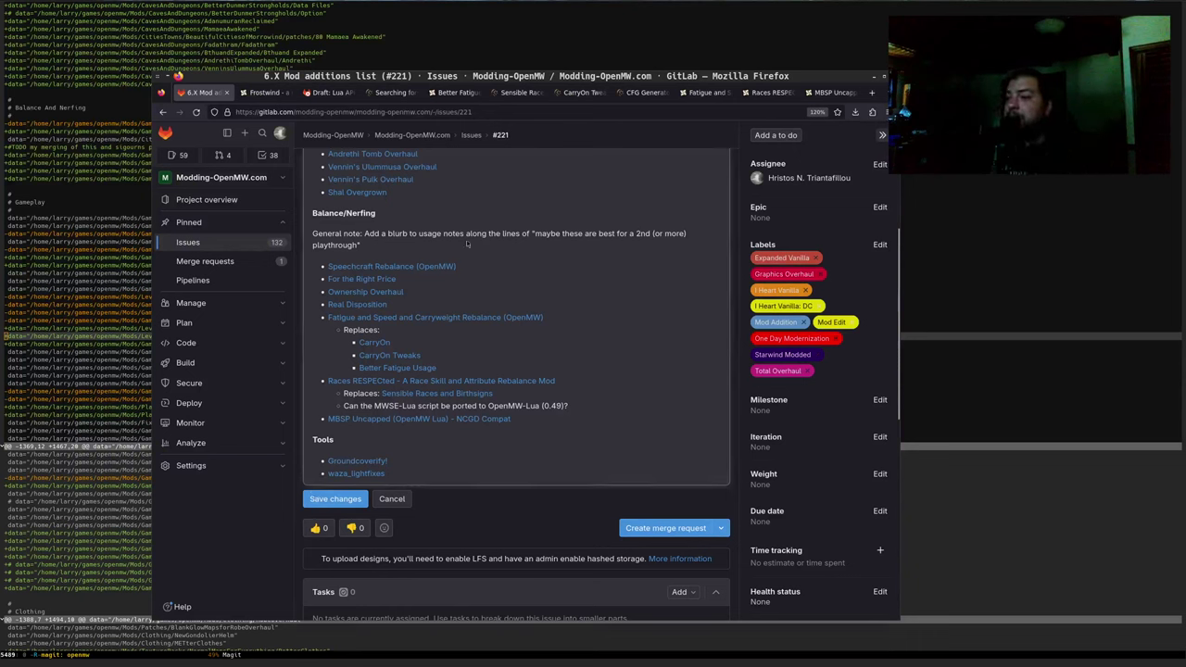
Open the Friends and Frens mod page on Nexus Mods in a new tab
left_click_drag(569, 408, 468, 408)
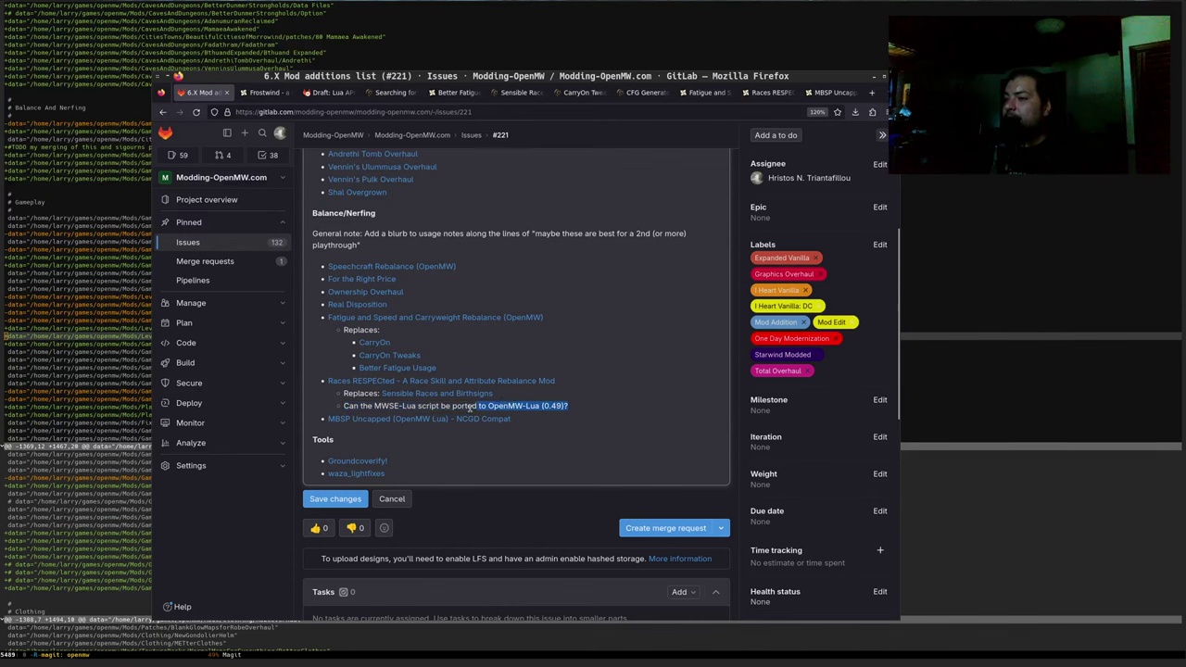
left_click(472, 409)
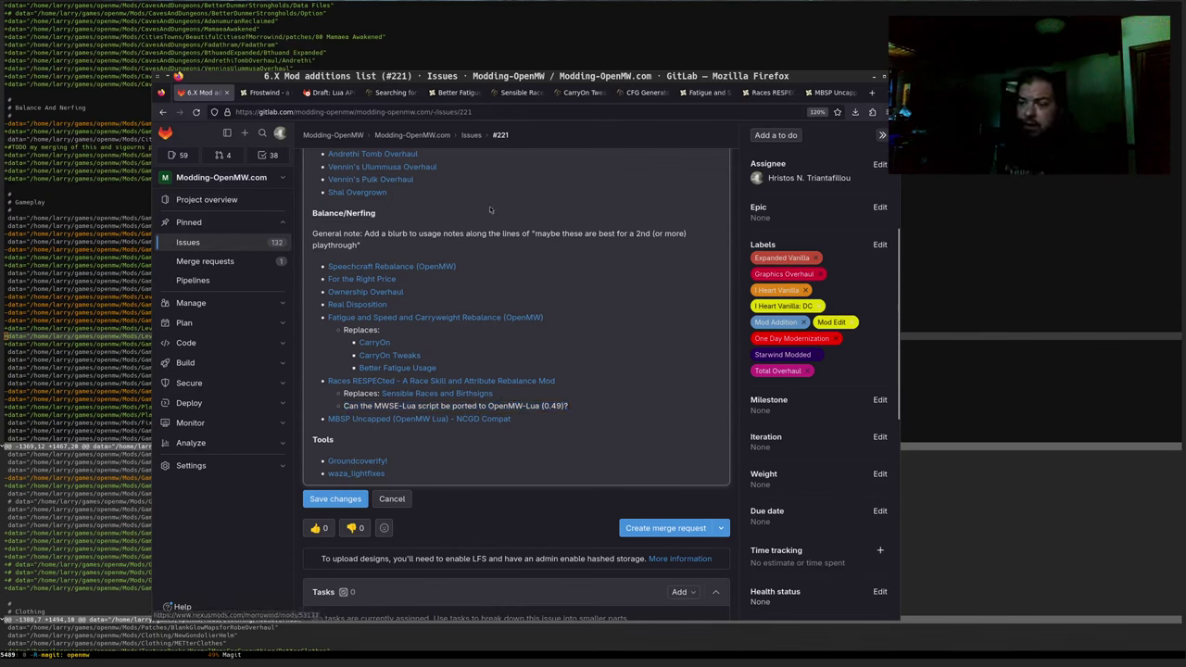
key("ctrl+t")
type("friends and")
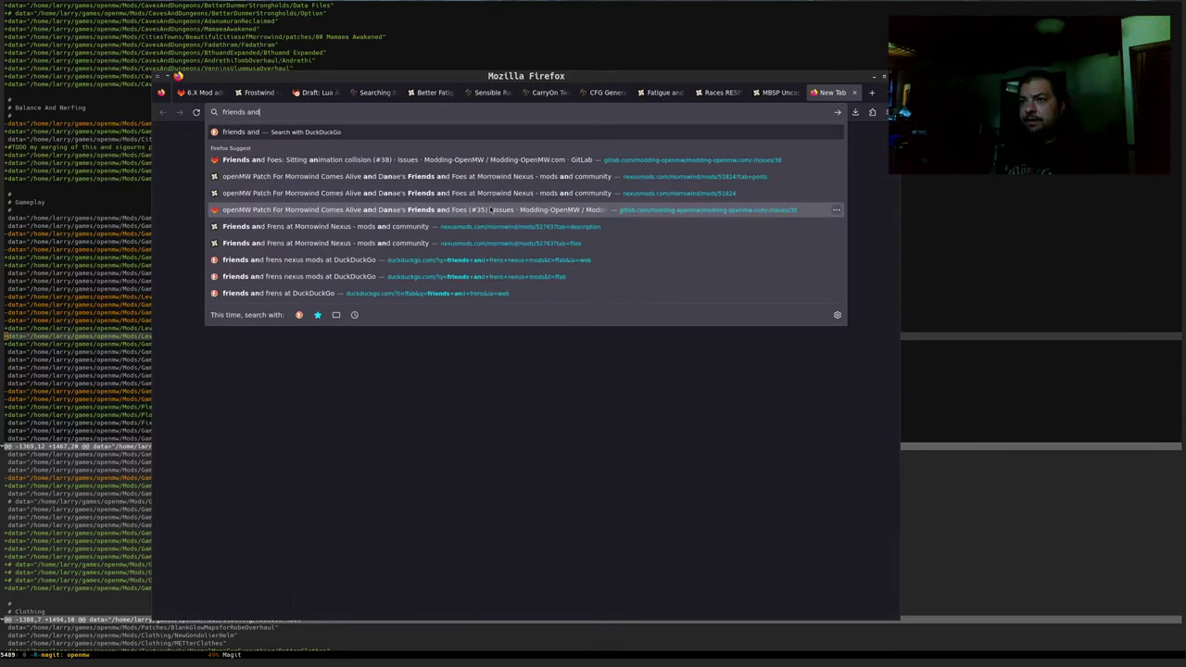
type(" frens")
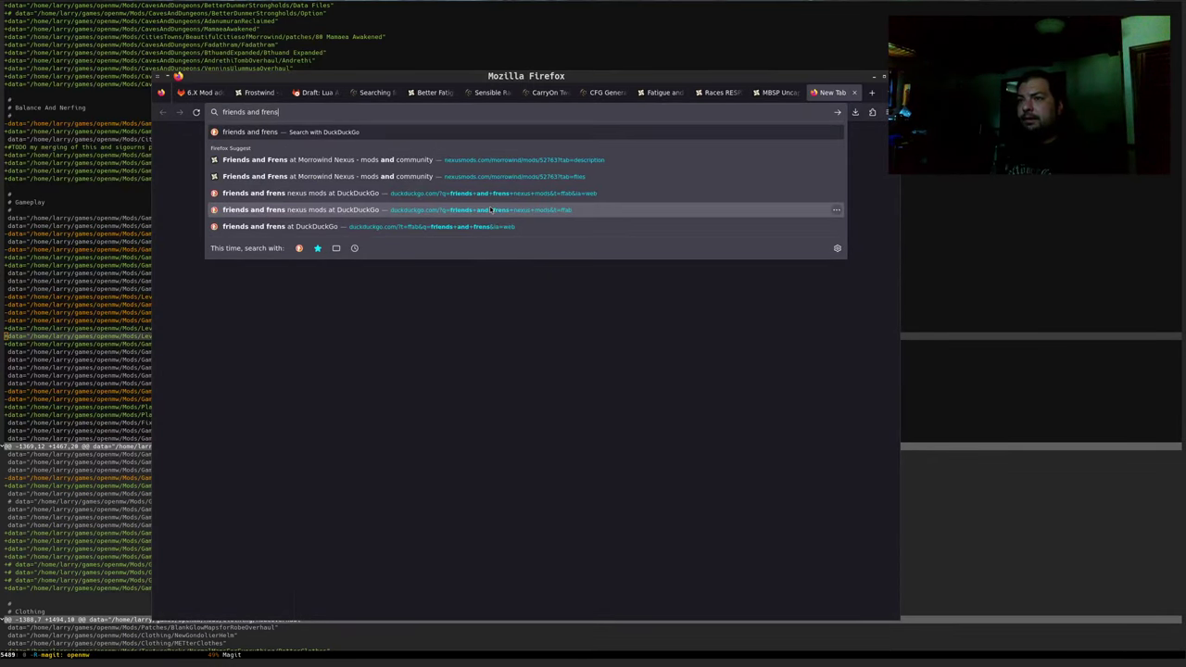
key("Down")
key("Return")
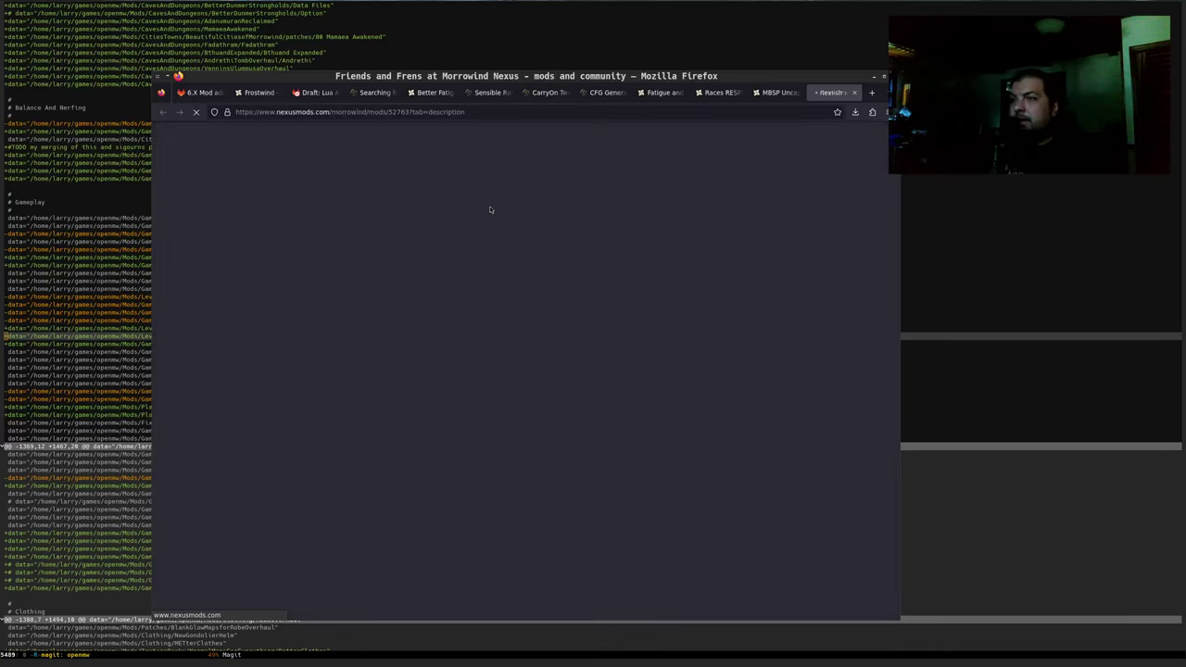
Find the page's 'mwse' mention in the FAQ about what MWSE adds
scroll(493, 207, "down", 3)
key("ctrl+f")
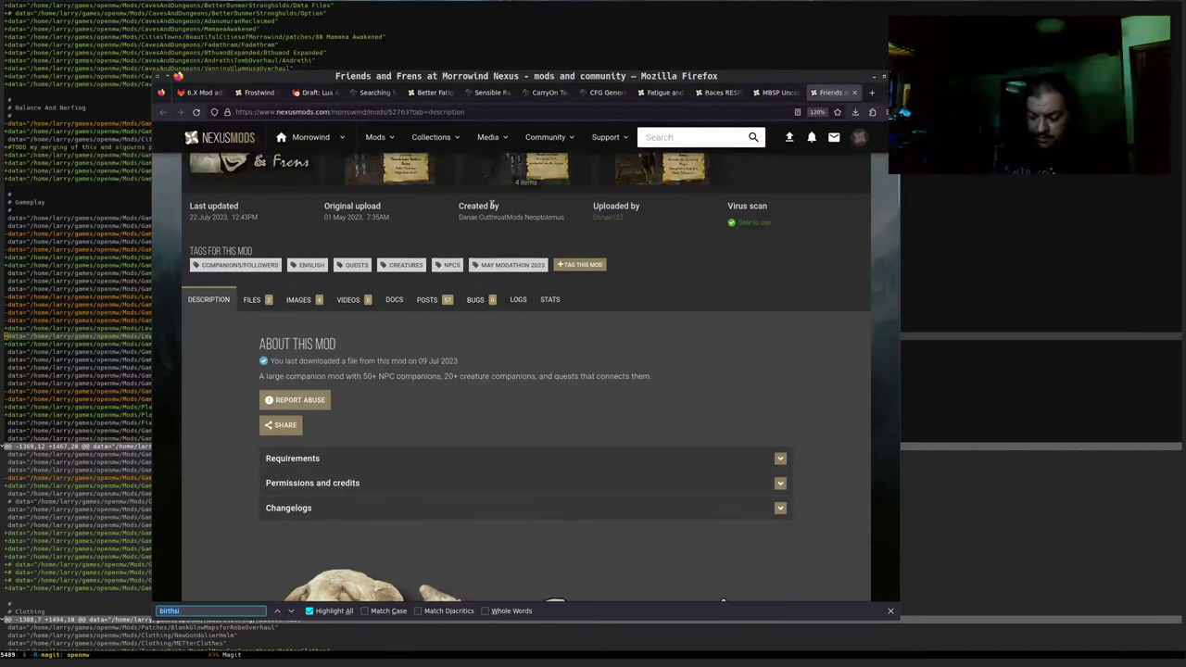
type("mwse")
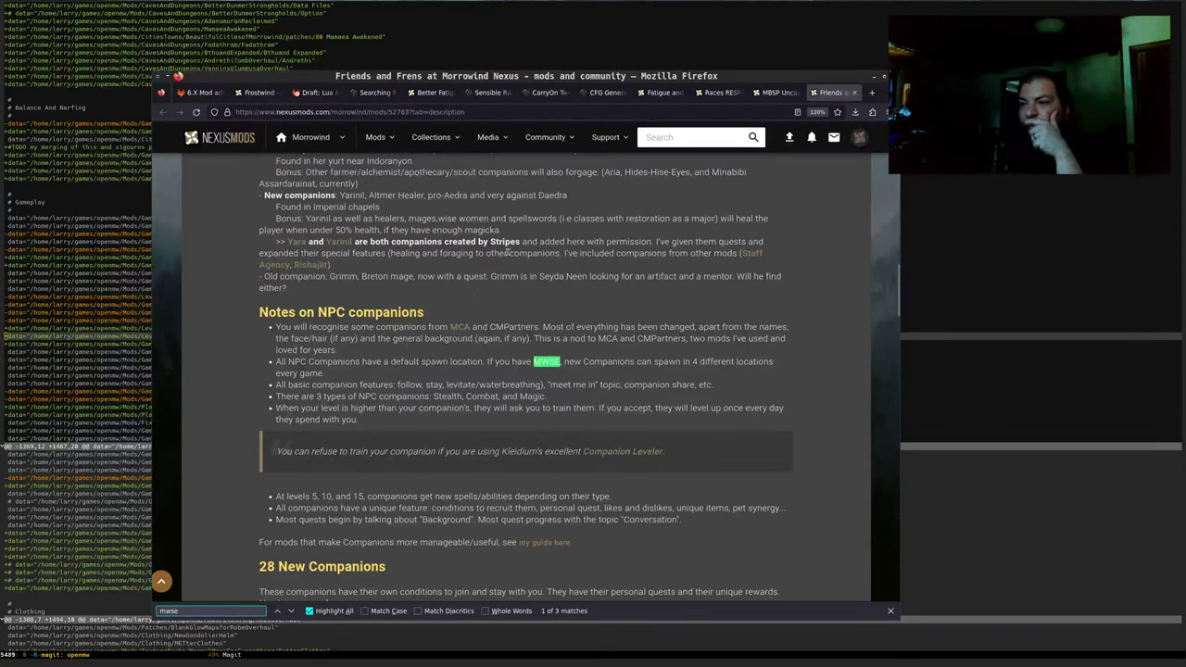
scroll(463, 375, "down", 5)
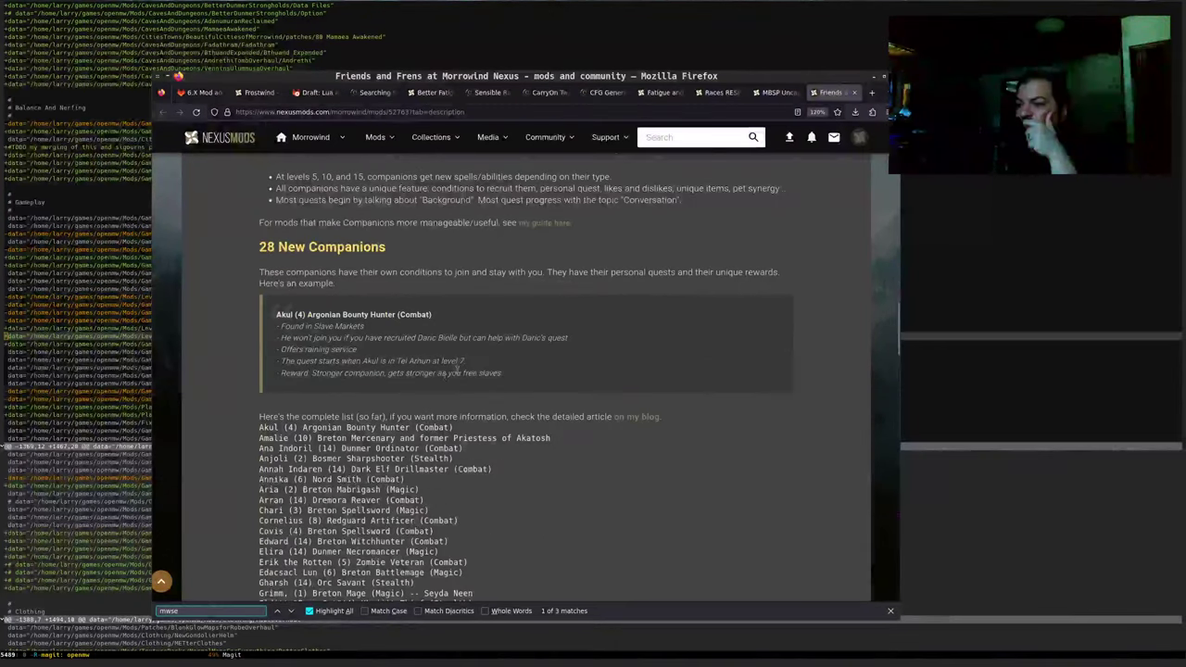
left_click(290, 611)
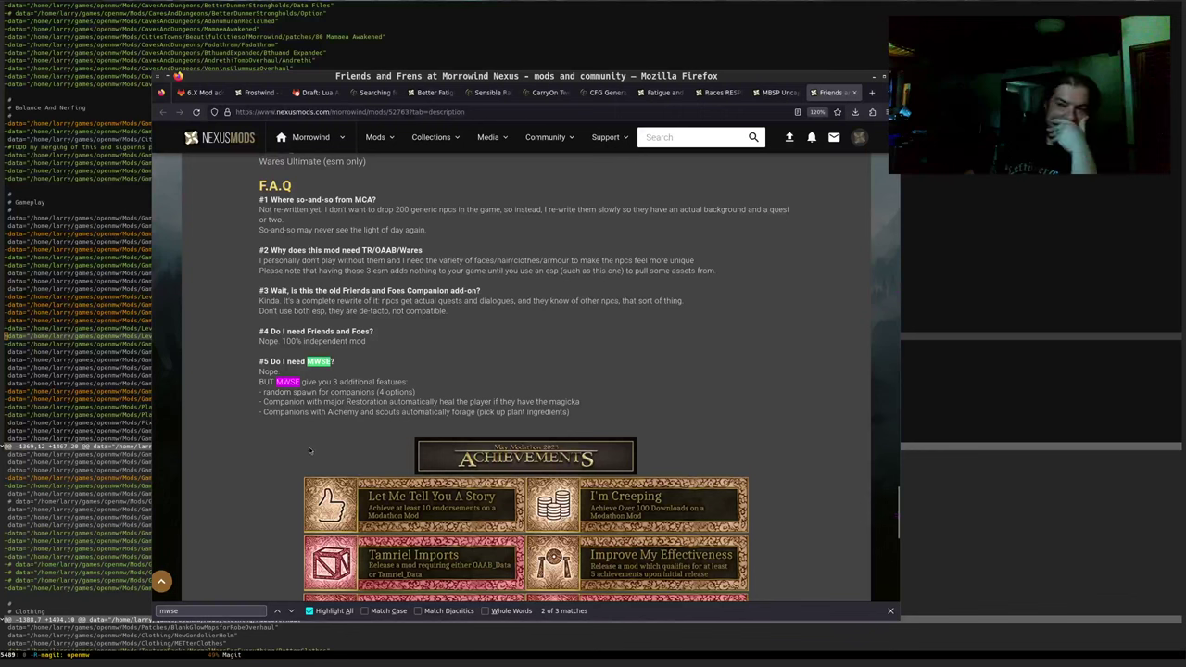
Highlight the three MWSE features: random spawns, Restoration healing, and Alchemy and scouts foraging
triple_click(351, 394)
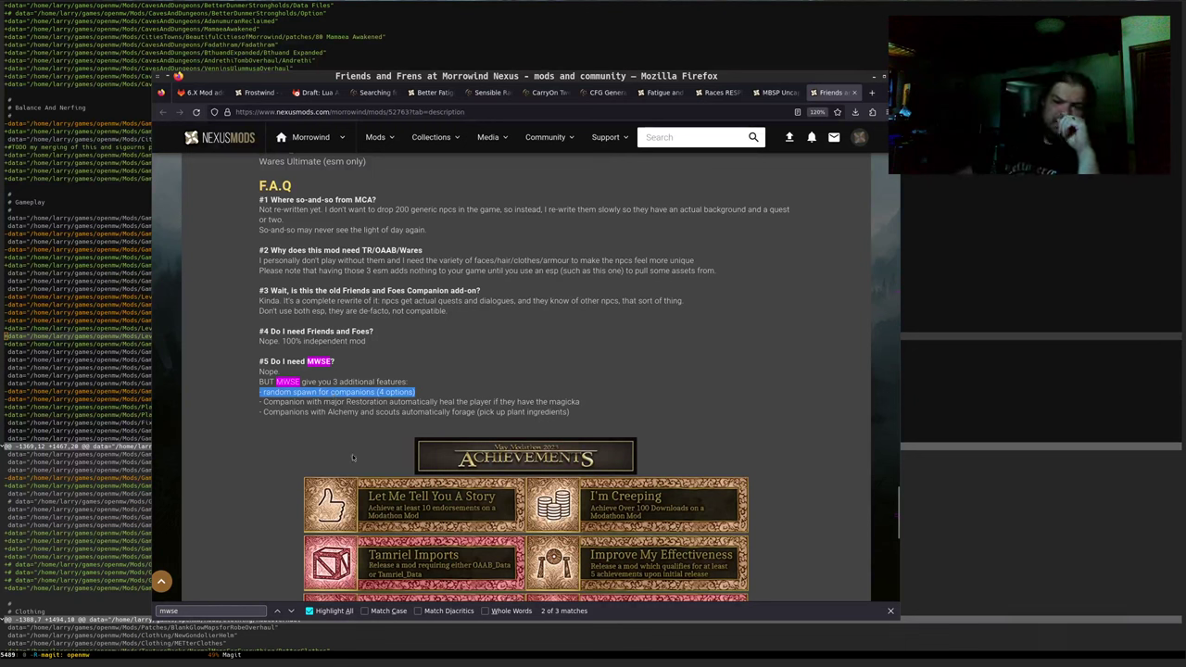
triple_click(298, 401)
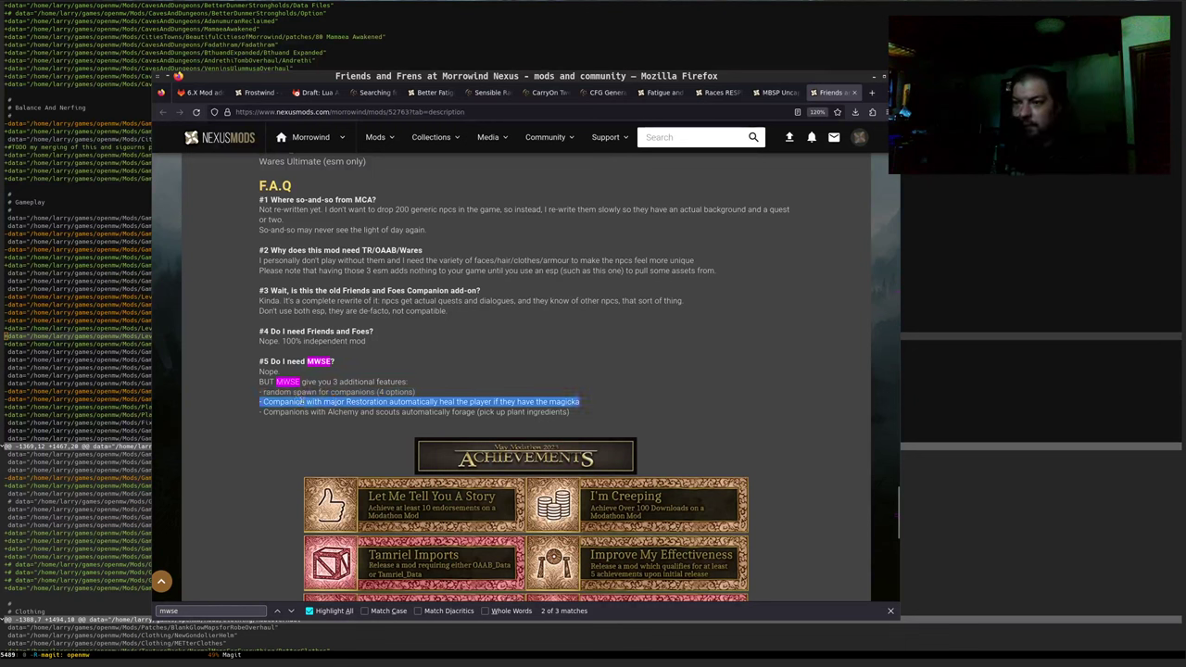
triple_click(503, 401)
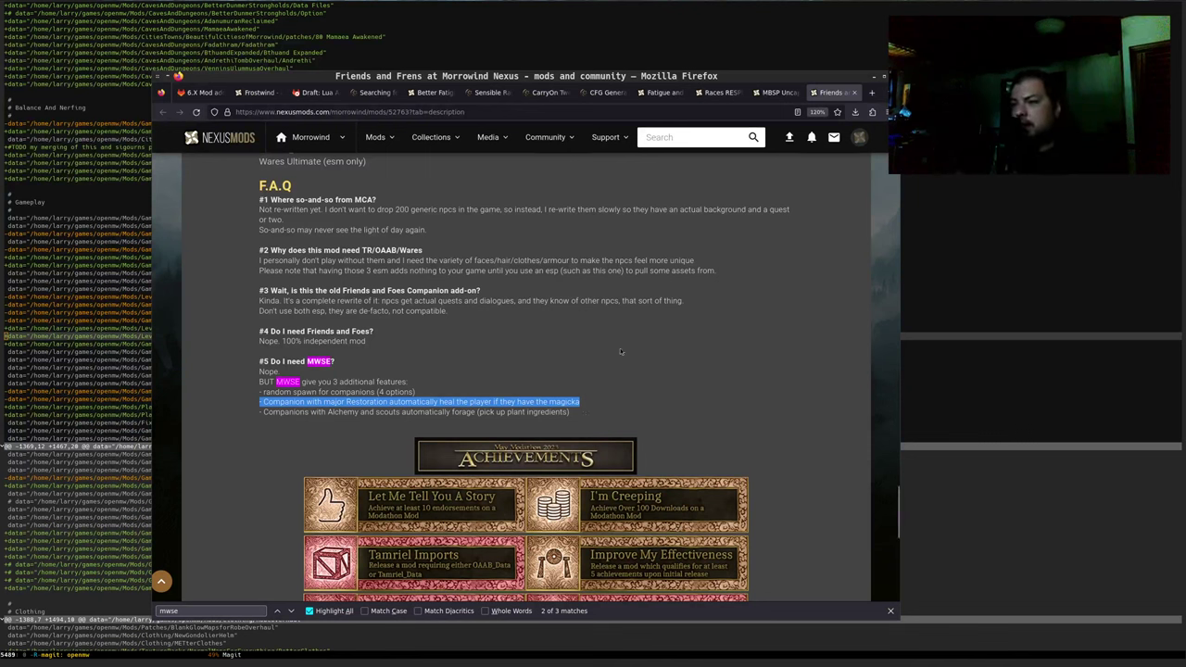
left_click_drag(286, 412, 479, 413)
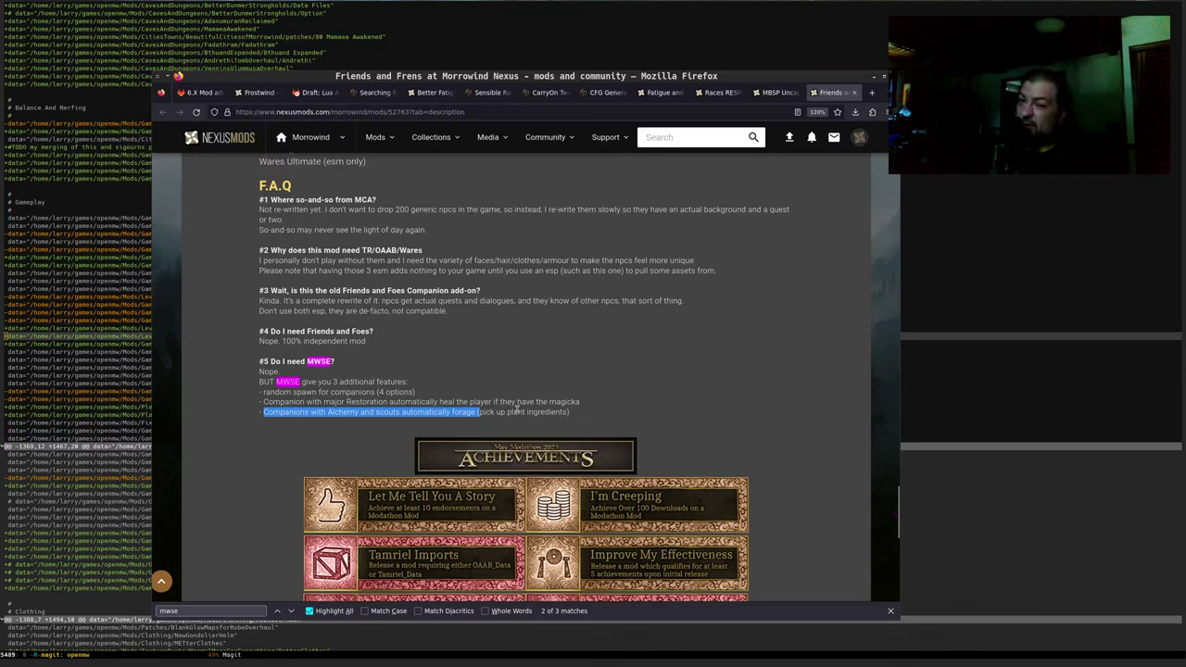
left_click_drag(330, 392, 387, 402)
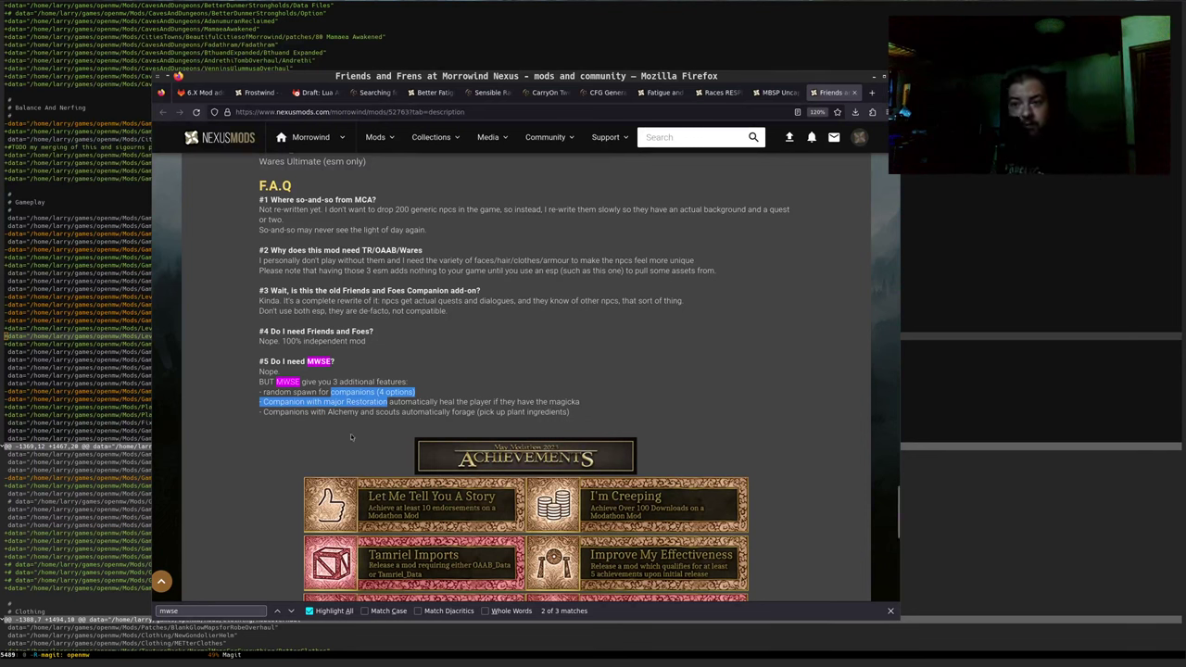
scroll(373, 409, "up", 2)
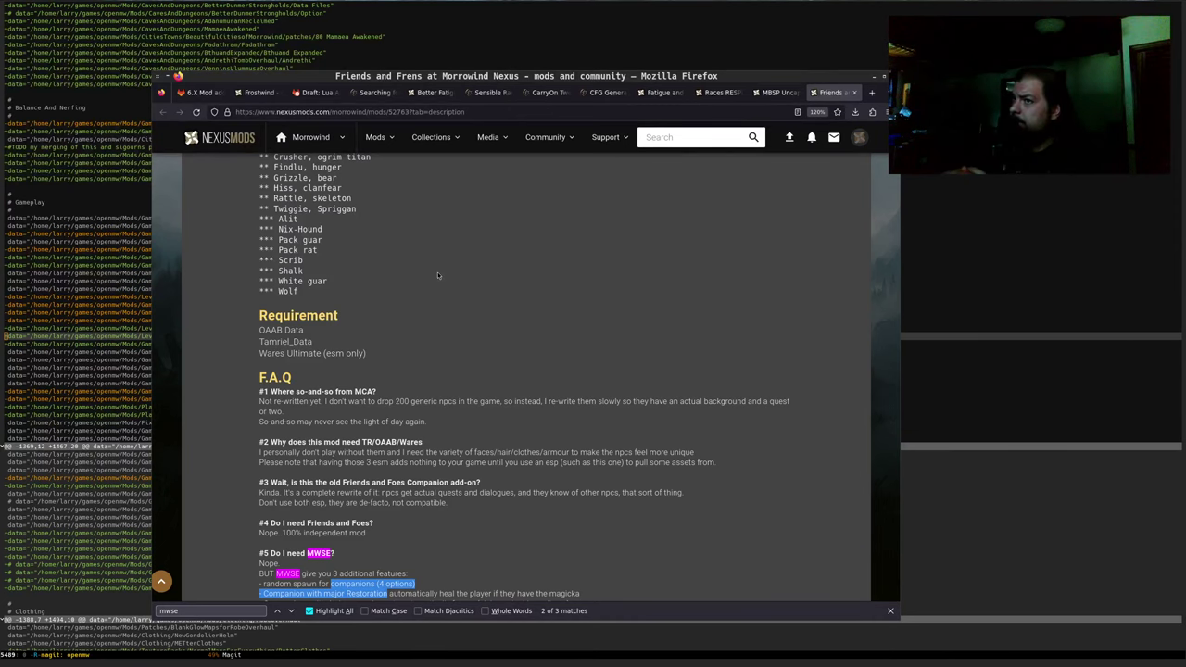
Load the Basic Needs for OpenMW mod page from Nexus Mods in a new tab
key("ctrl+t")
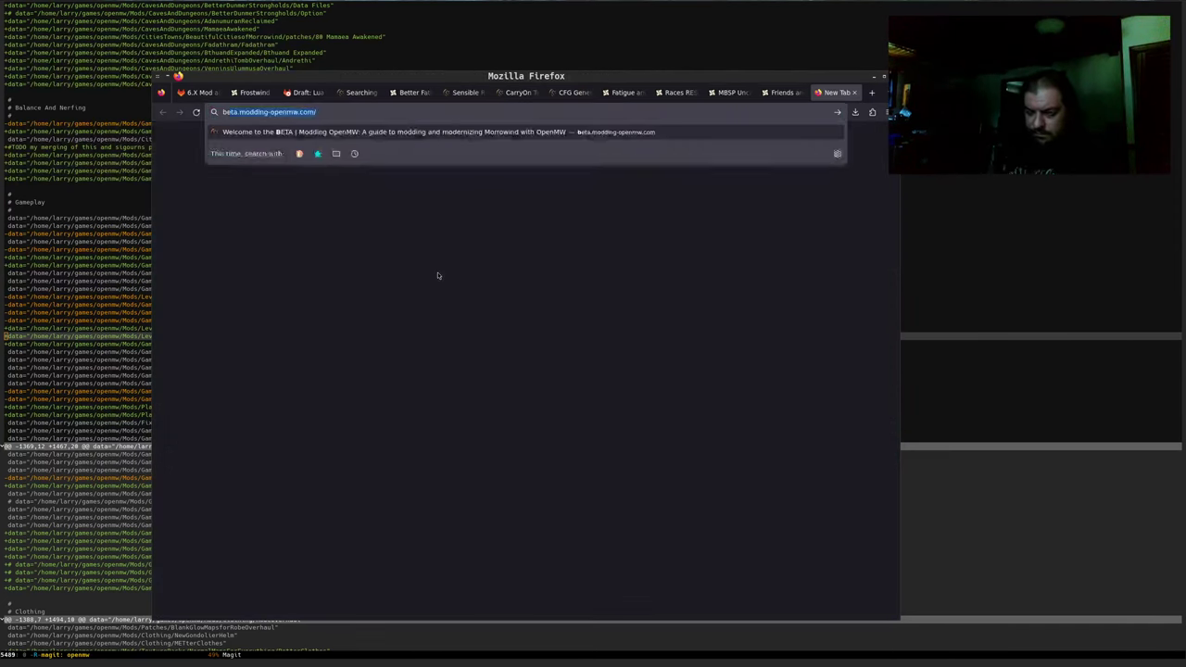
type("basic")
key("Down")
key("Return")
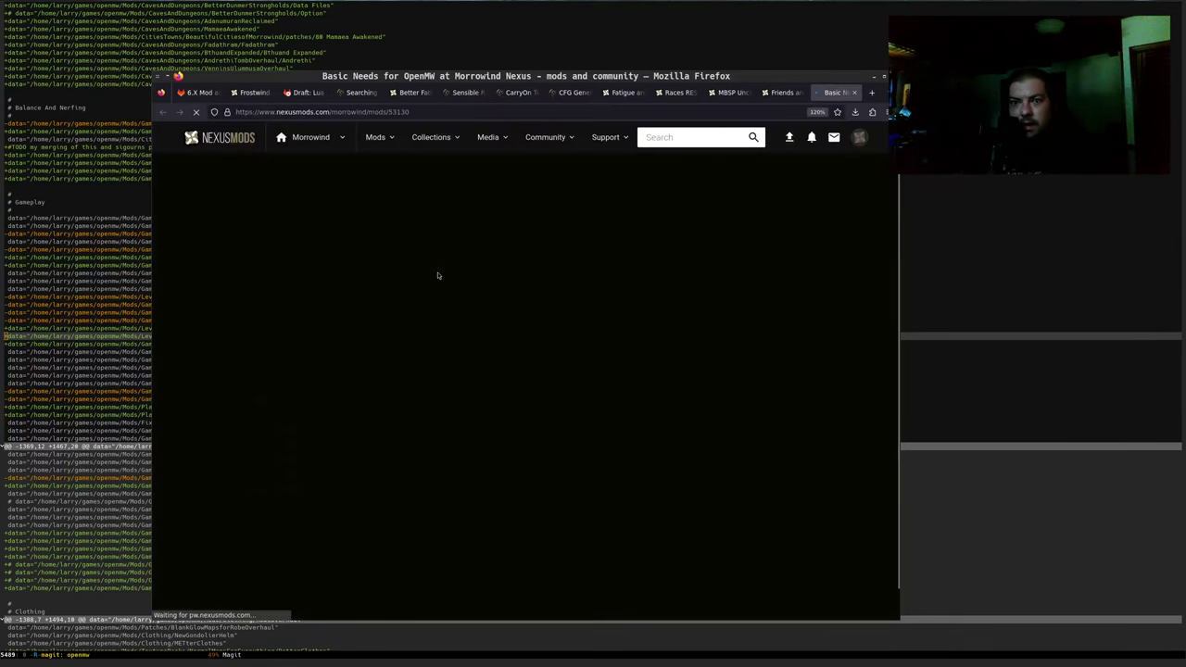
Read through the Basic Needs description, features and known bugs, including the new-game warning
scroll(438, 275, "down", 5)
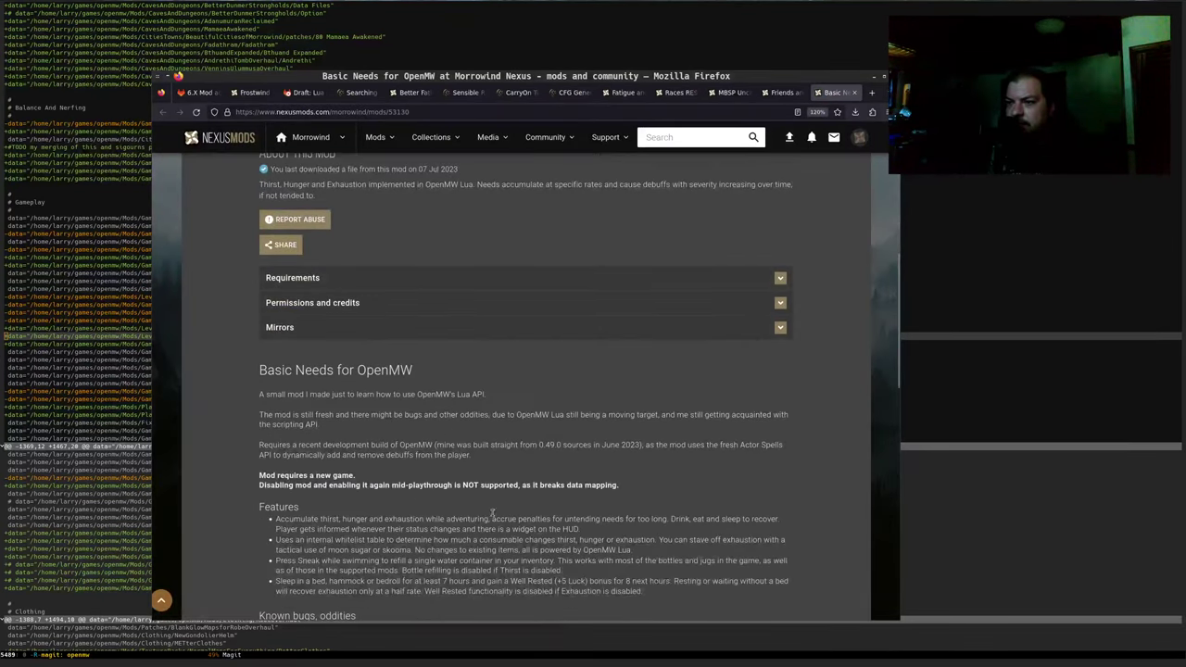
scroll(383, 479, "down", 3)
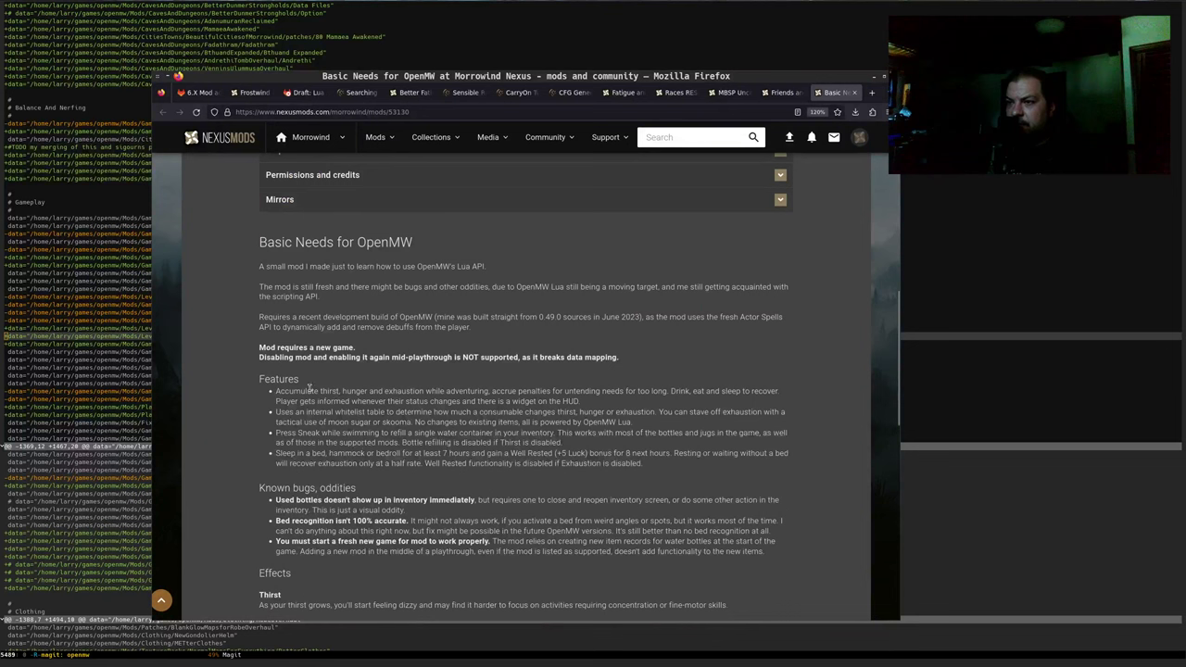
left_click_drag(348, 288, 320, 296)
left_click(590, 316)
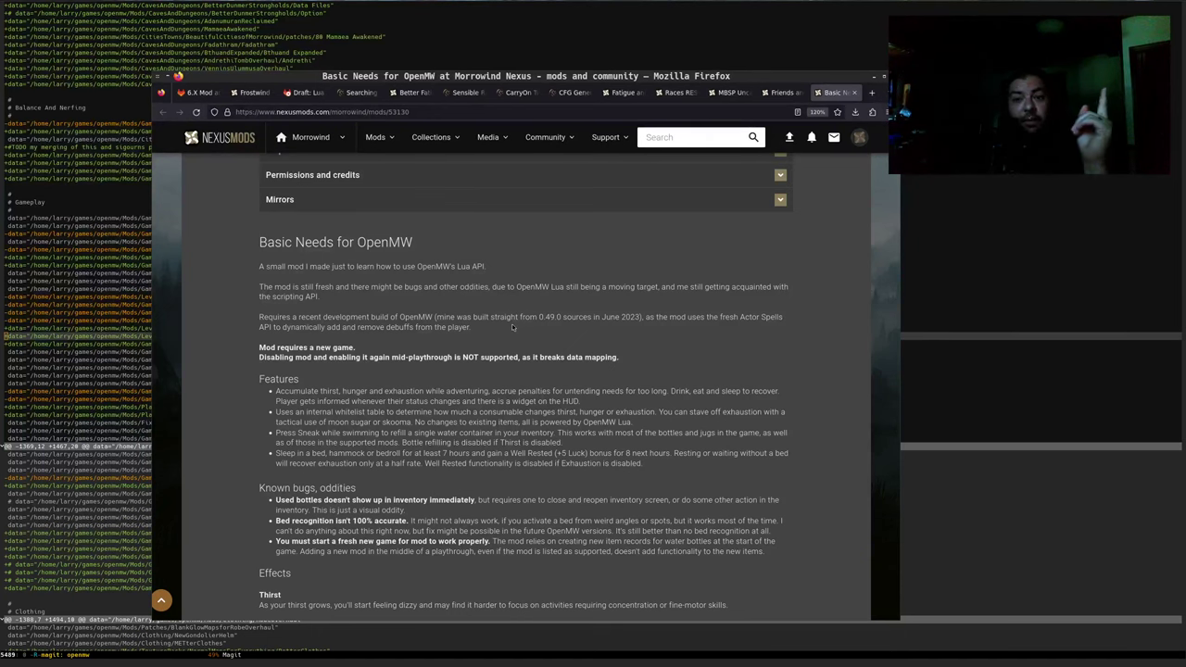
scroll(511, 326, "up", 10)
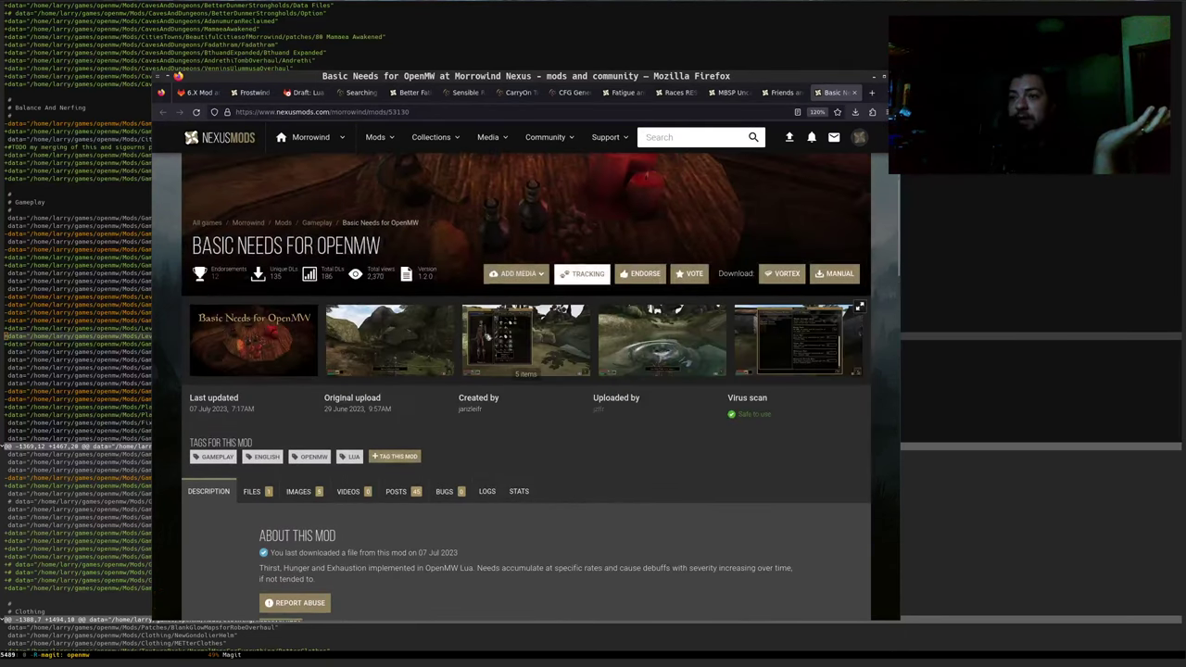
scroll(405, 307, "down", 5)
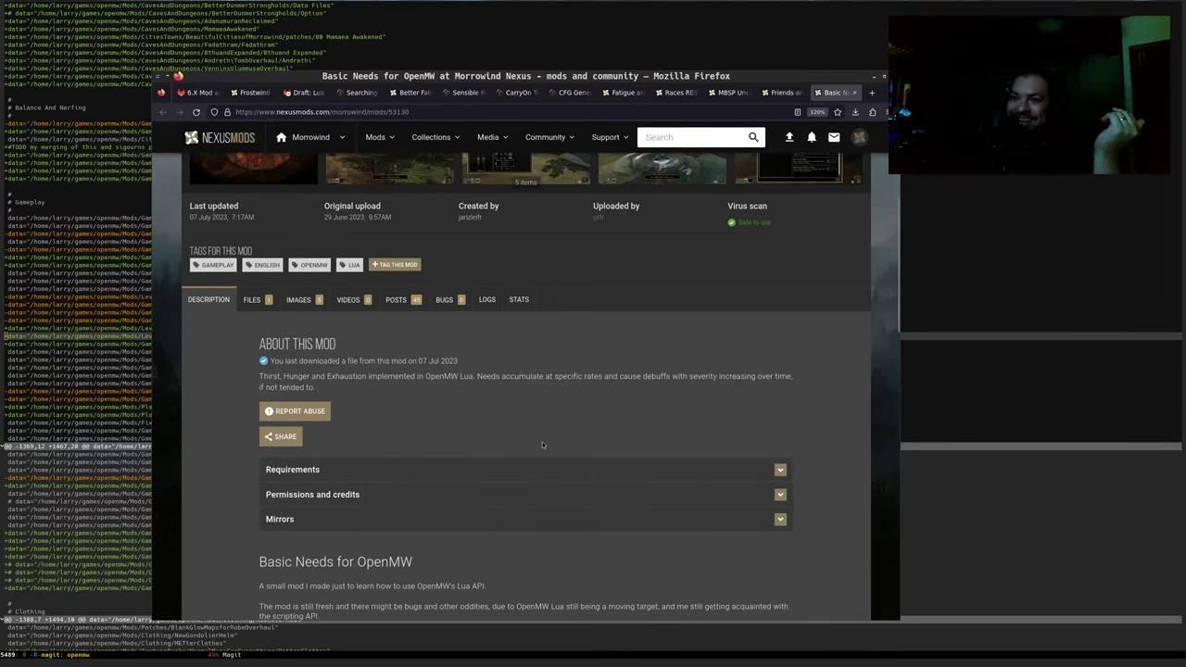
scroll(540, 435, "down", 3)
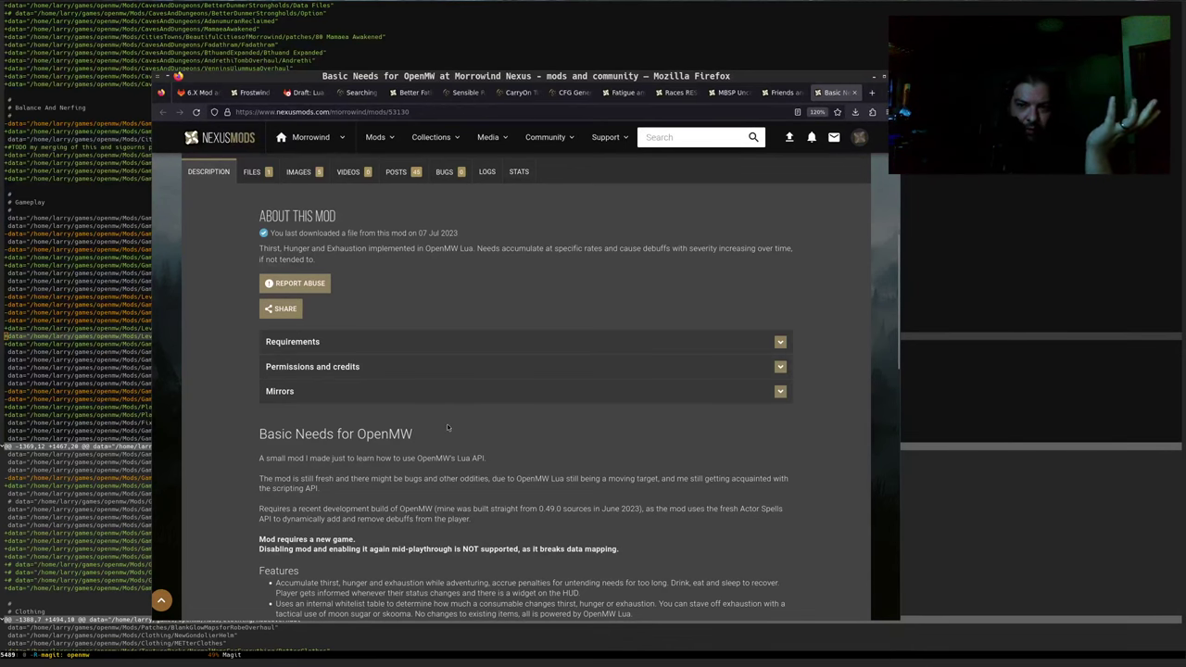
scroll(434, 445, "down", 3)
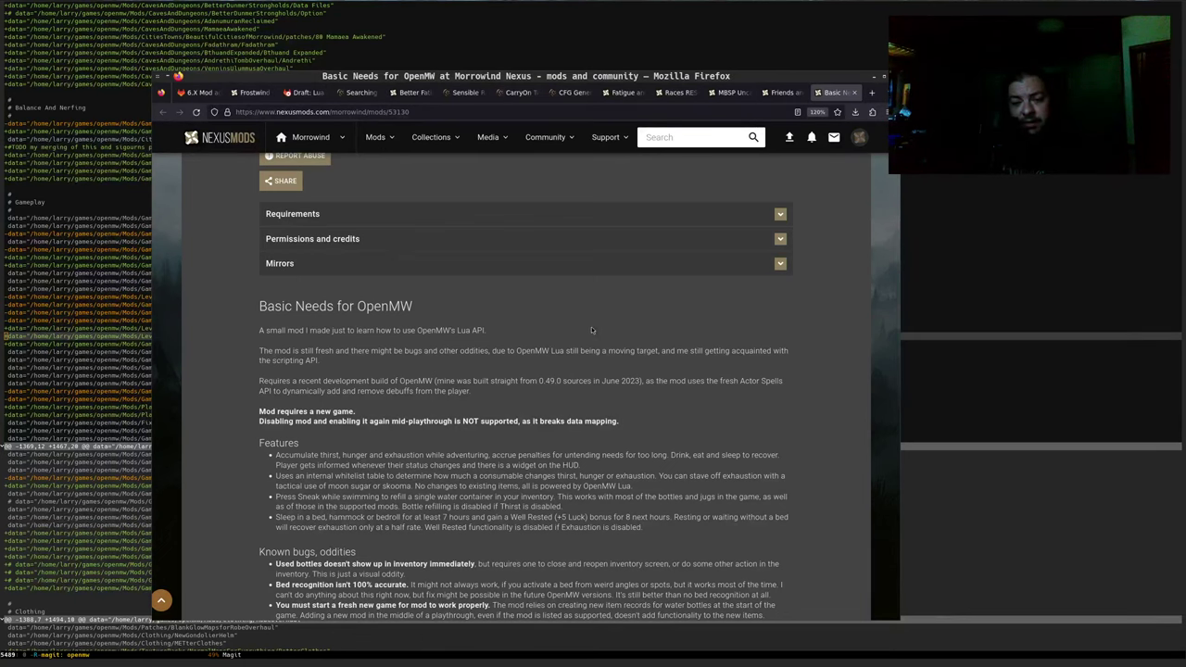
Load the OpenMW Lua scripting docs from the copied address and scroll to the API package list
key("ctrl+t")
type("https://openmw.readthedocs.io/en/latest/reference/lua-scripting/index.html")
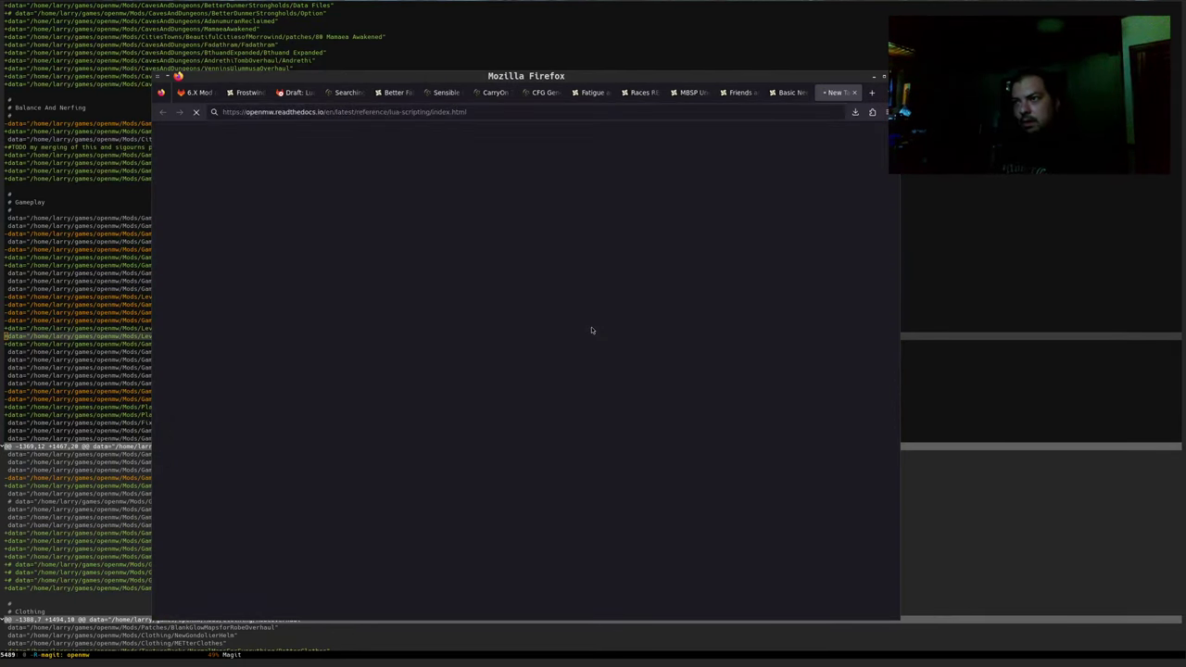
key("Return")
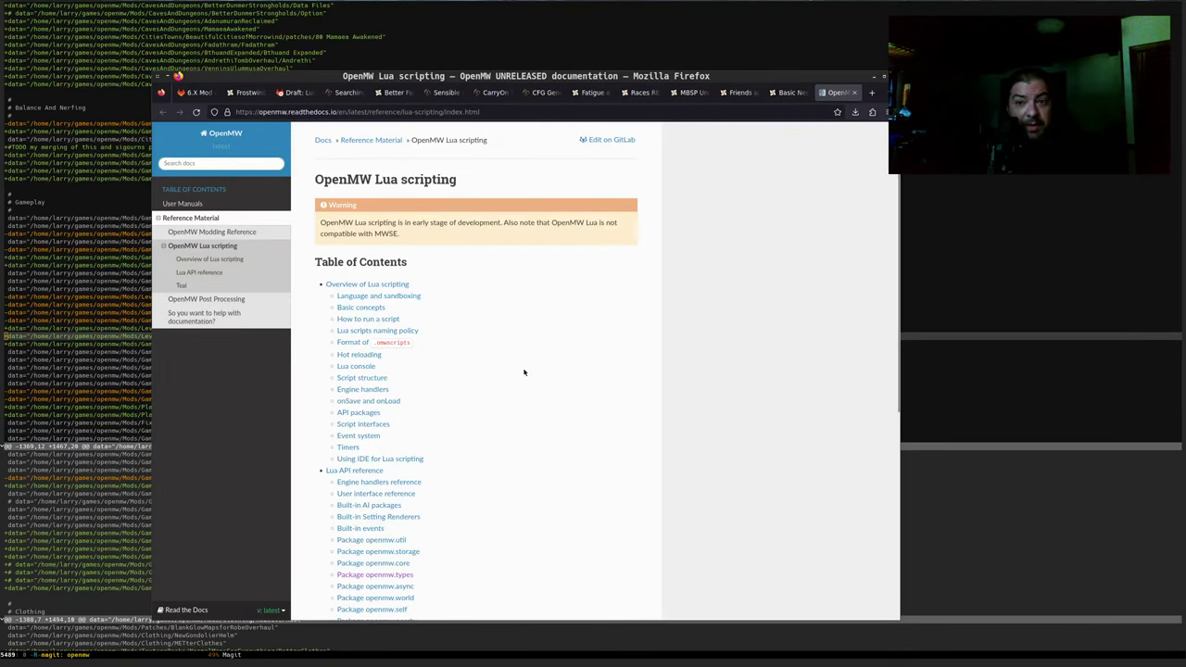
scroll(524, 372, "down", 3)
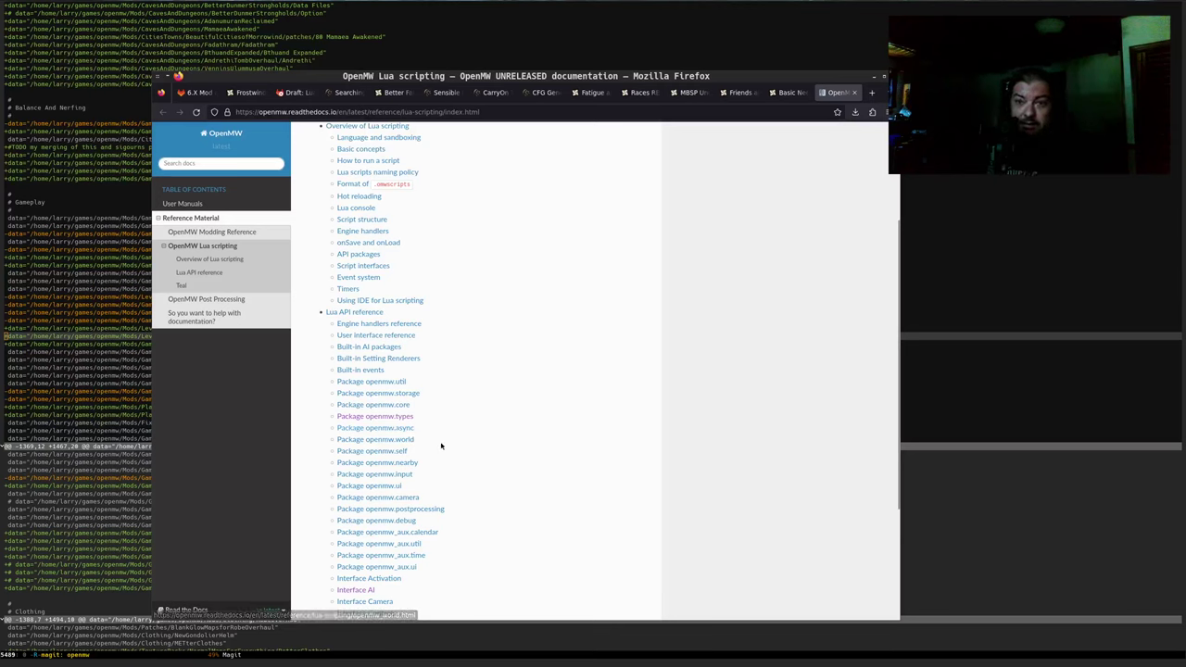
scroll(583, 474, "down", 2)
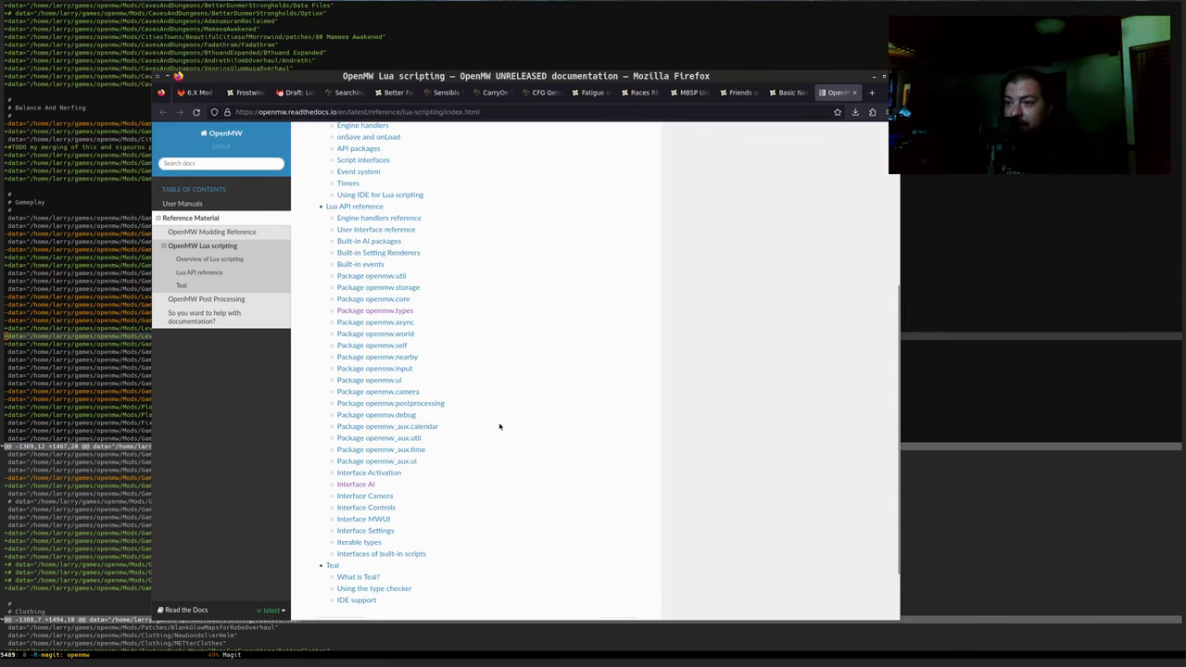
scroll(472, 389, "down", 1)
scroll(467, 380, "up", 3)
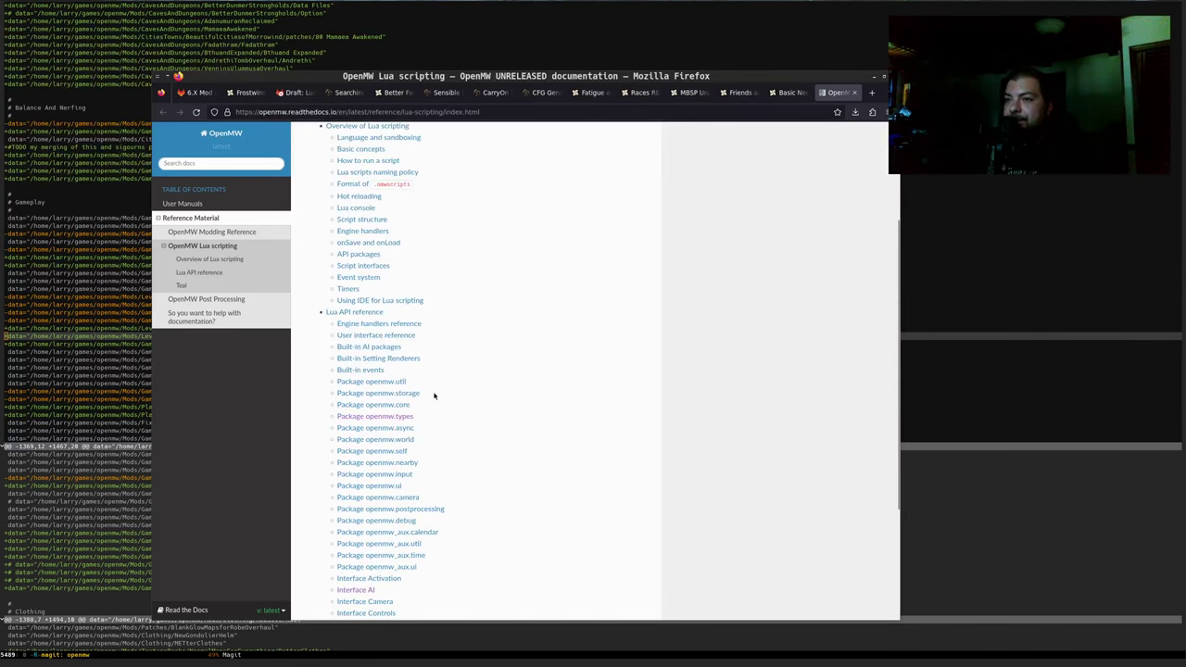
Open the Package openmw.types reference and read through its type tables
left_click(404, 418)
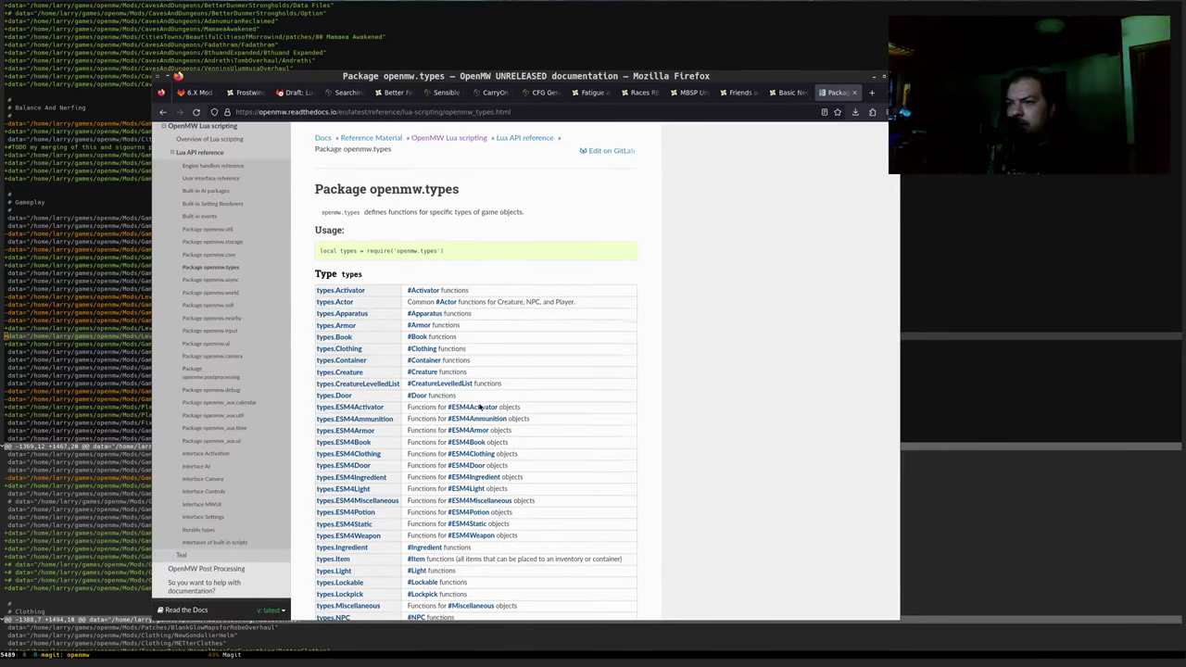
scroll(480, 407, "down", 2)
scroll(480, 407, "down", 1)
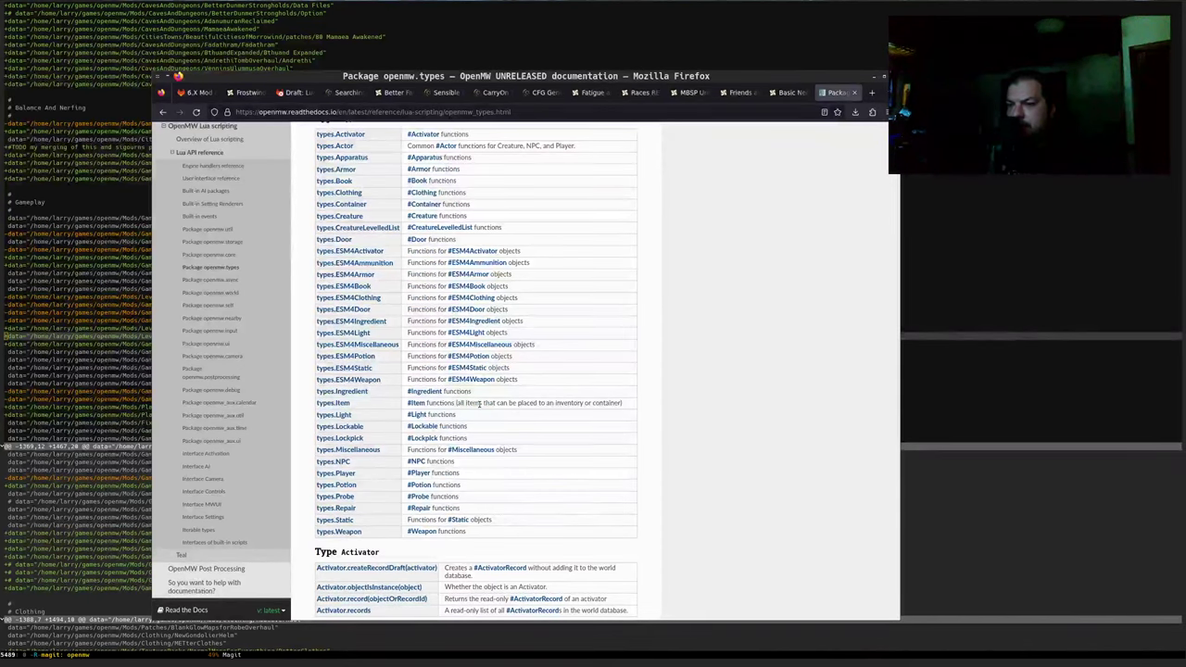
scroll(435, 451, "down", 3)
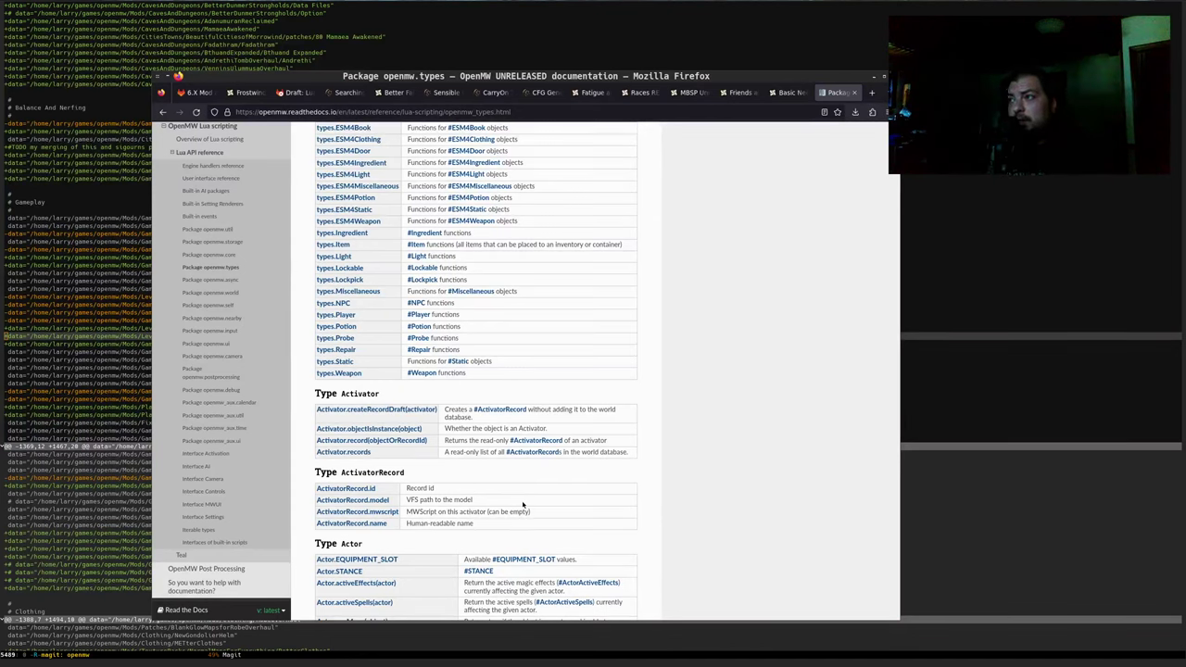
left_click(792, 91)
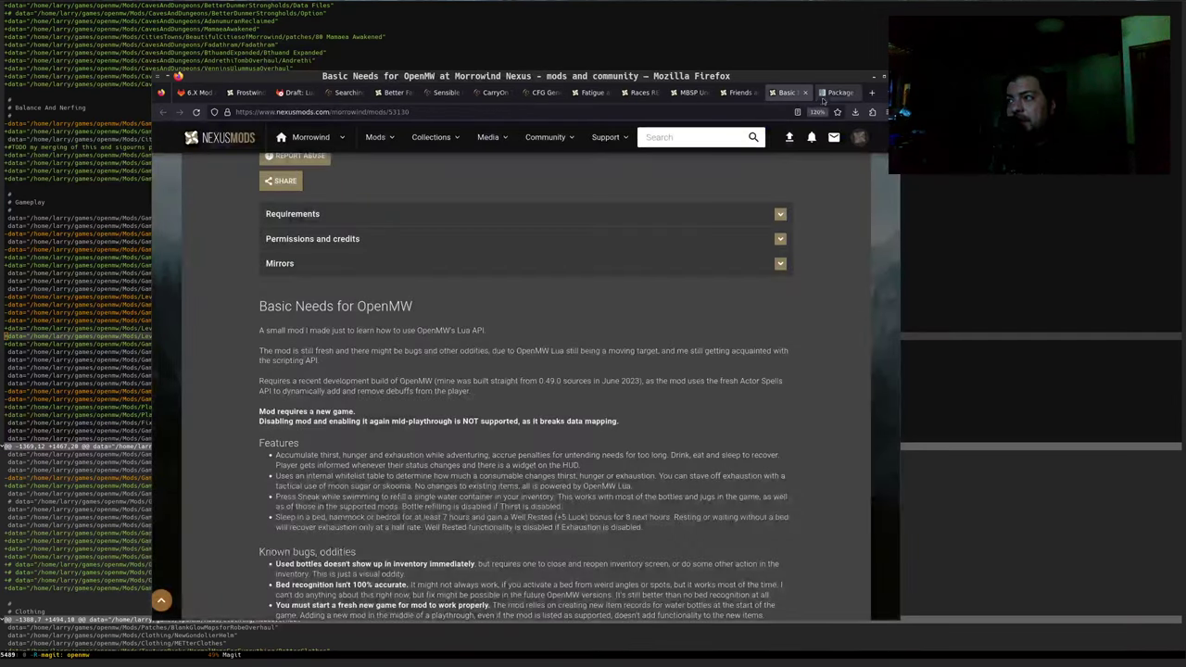
left_click(838, 92)
scroll(670, 331, "down", 6)
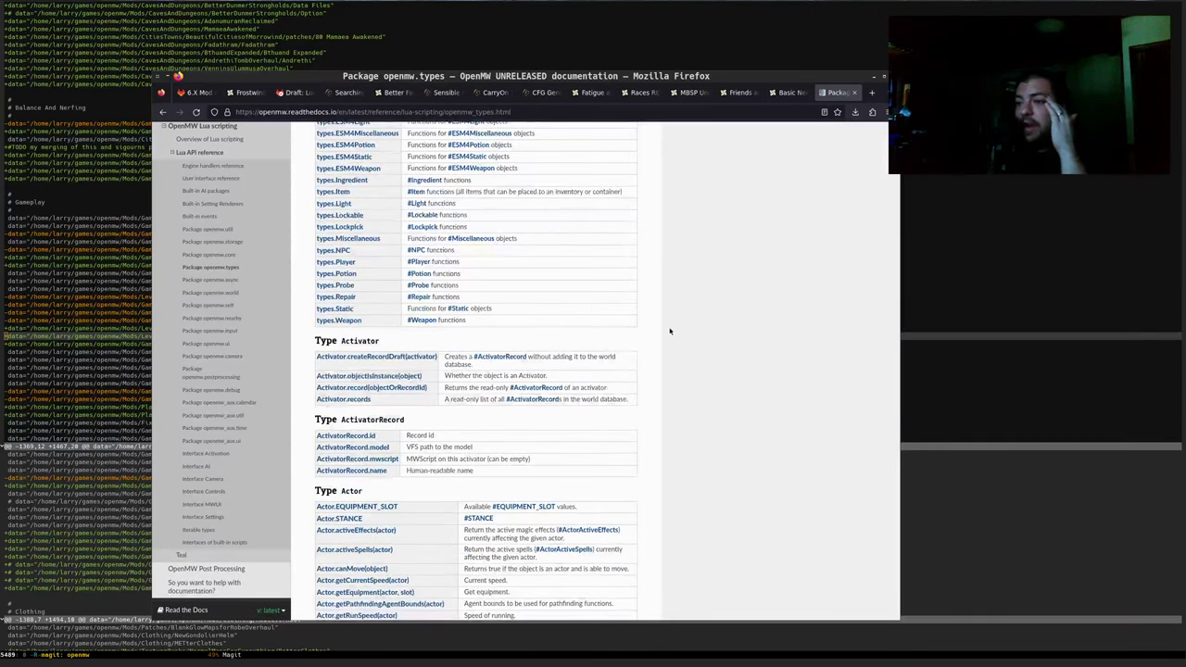
scroll(651, 343, "down", 3)
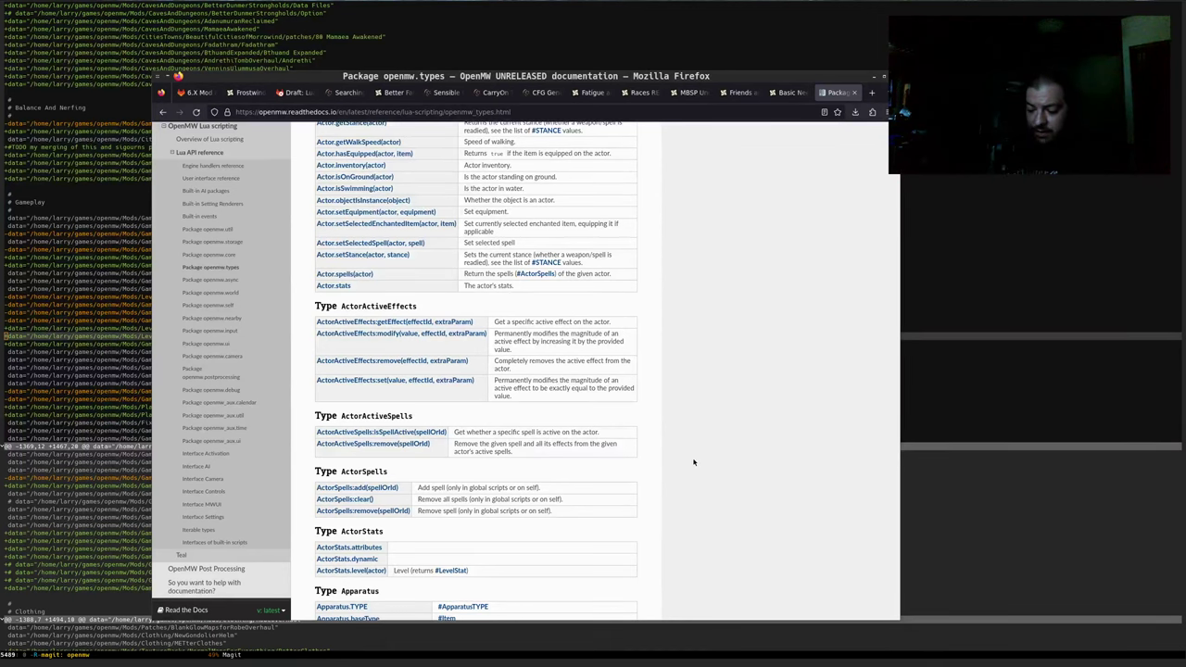
Open GitLab issue #226 in a new tab from the copied URL
key("ctrl+t")
type("https://gitlab.com/modding-openmw/modding-openmw.com/-/issues/226")
key("Return")
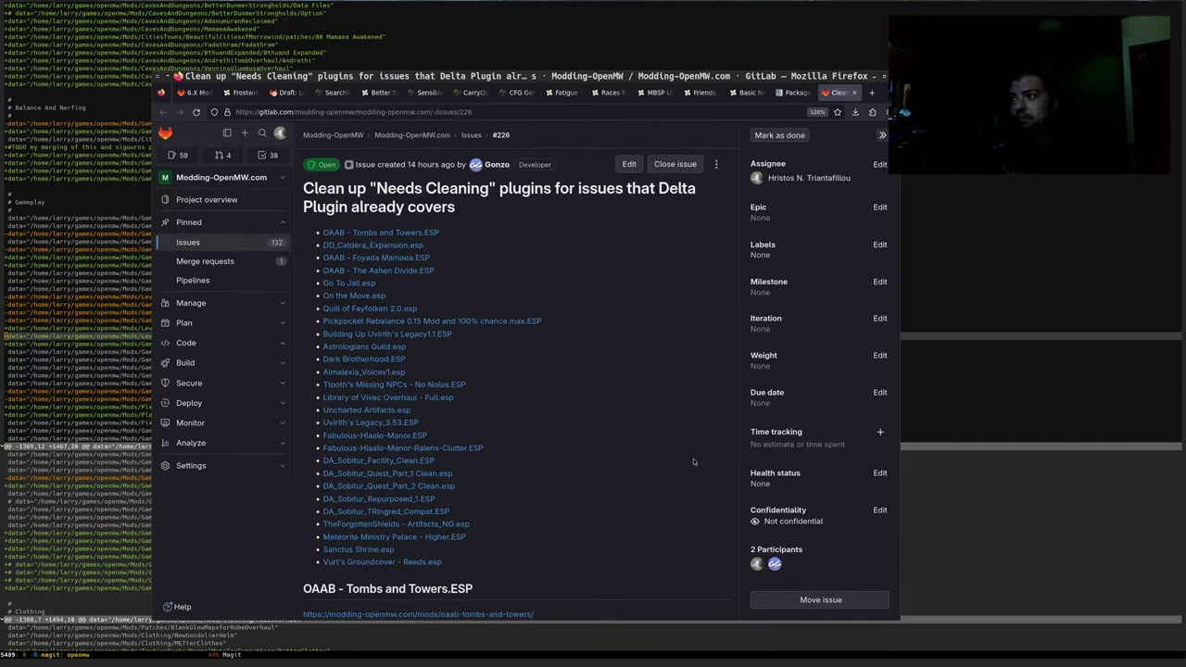
Reread the ActorActiveEffects.modify entry in openmw.types, then return to the Basic Needs page
key("ctrl+Page_Up")
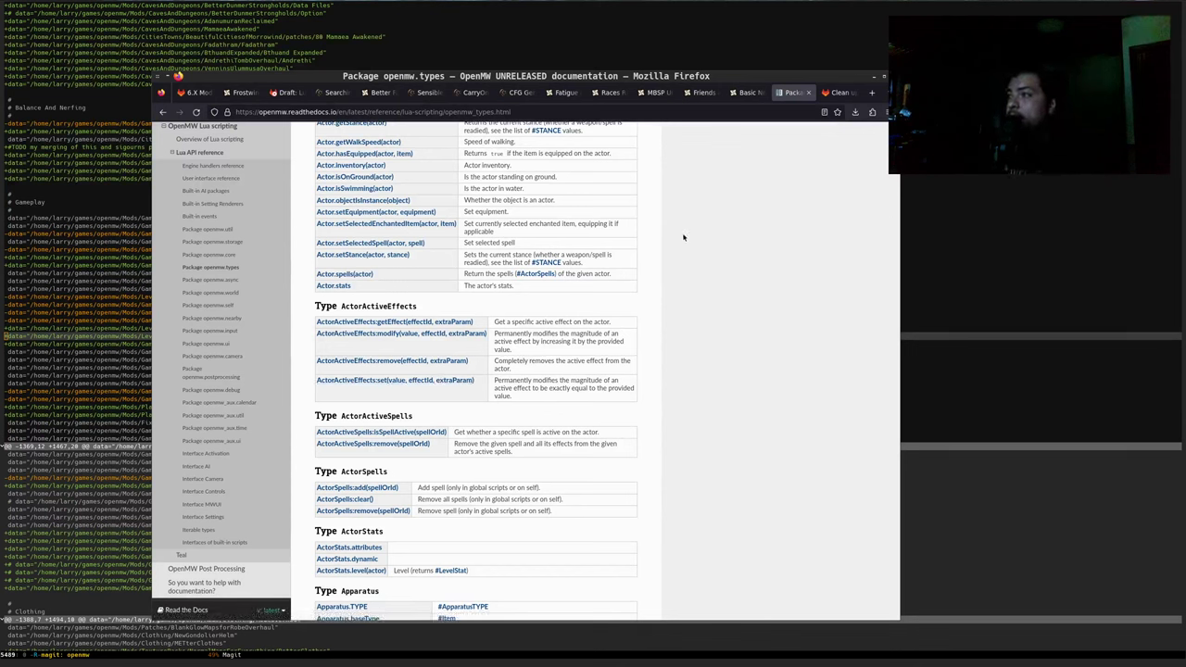
left_click_drag(639, 354, 318, 330)
left_click(706, 369)
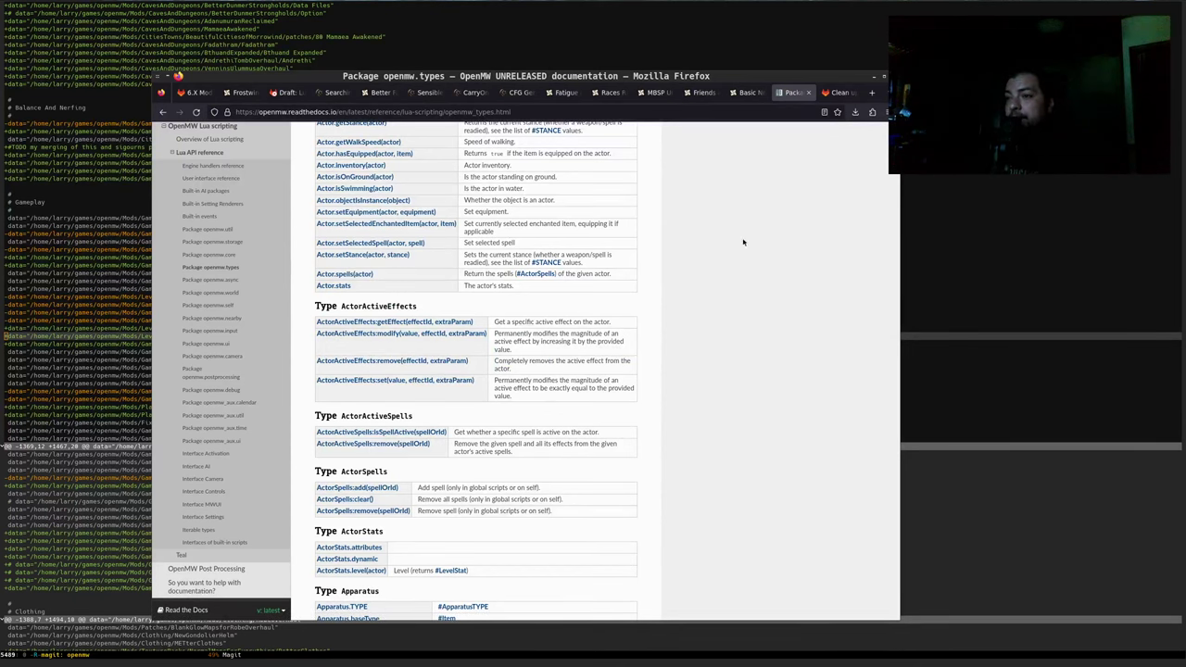
left_click(748, 93)
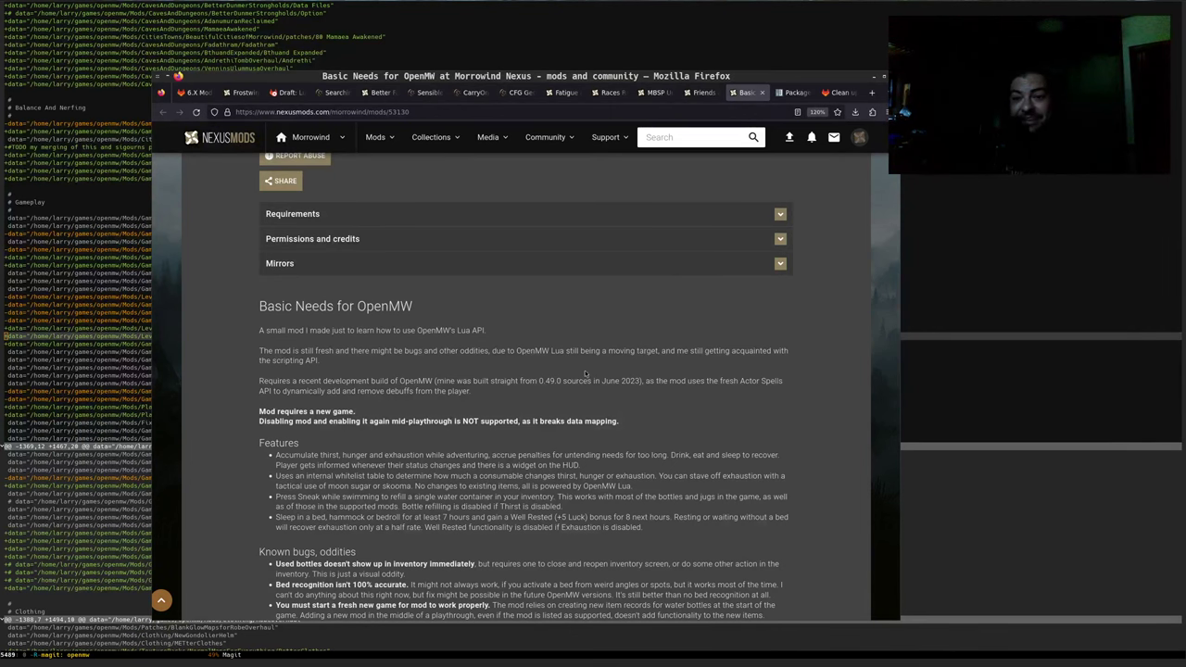
Go back via the openmw.types tab to the issue #221 editing page
key("ctrl+Tab")
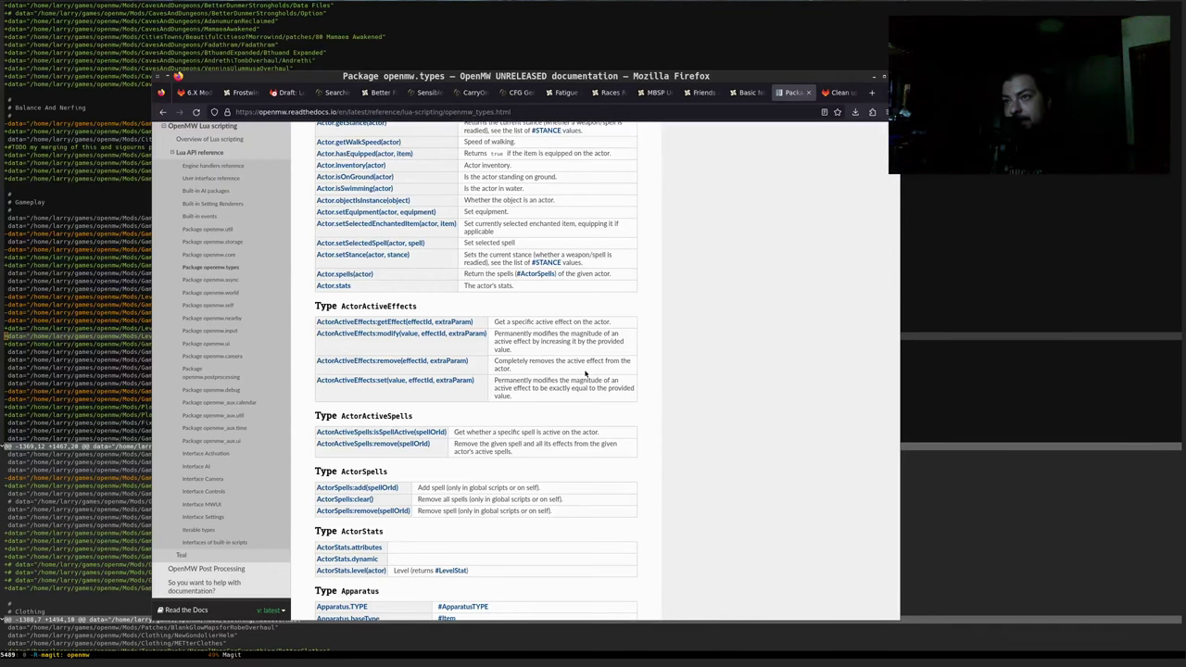
left_click(198, 92)
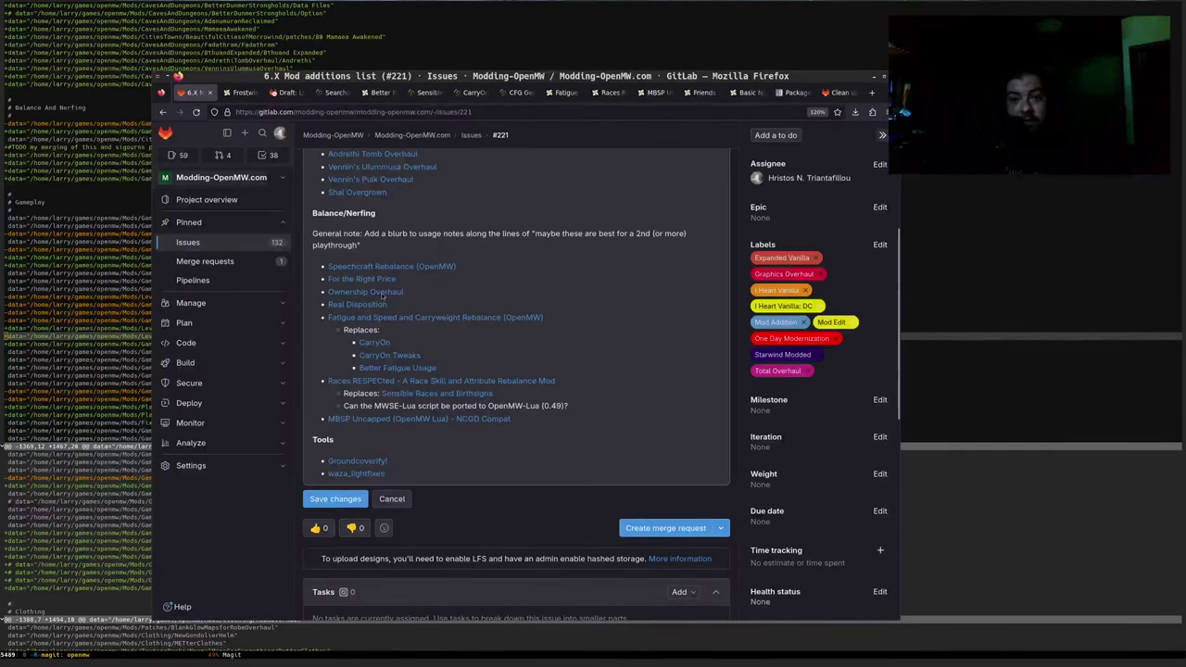
Resume editing issue #221's markdown description, then view the MBSP Uncapped NCGD Compat page
scroll(442, 318, "up", 5)
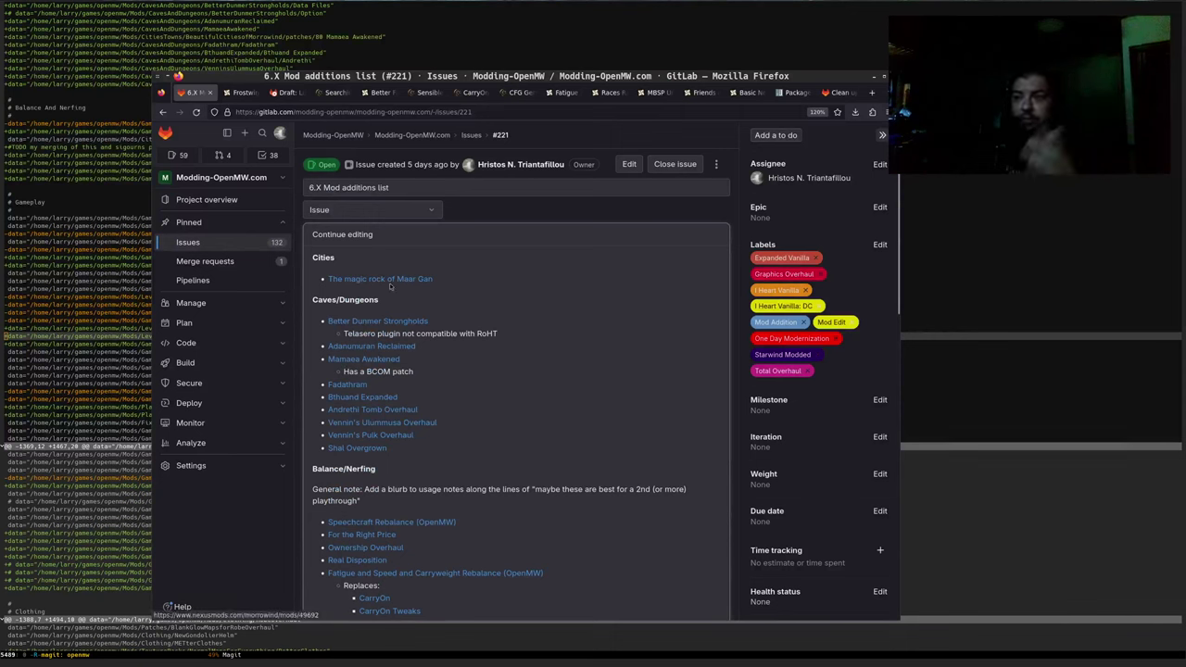
left_click(345, 237)
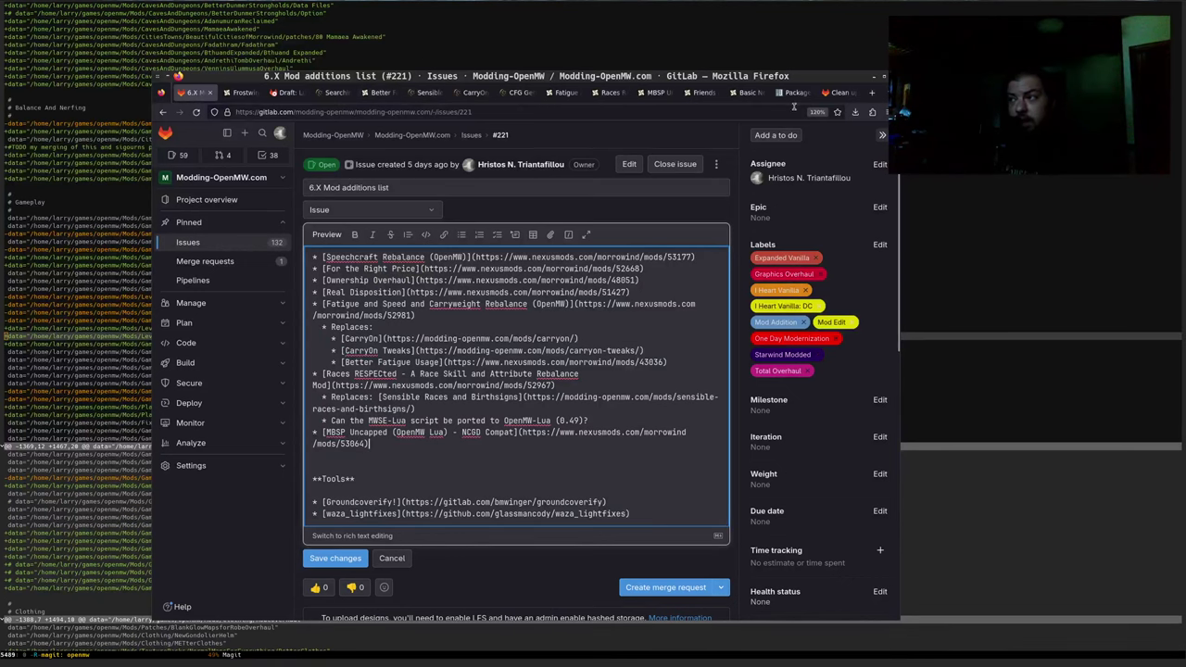
left_click(656, 93)
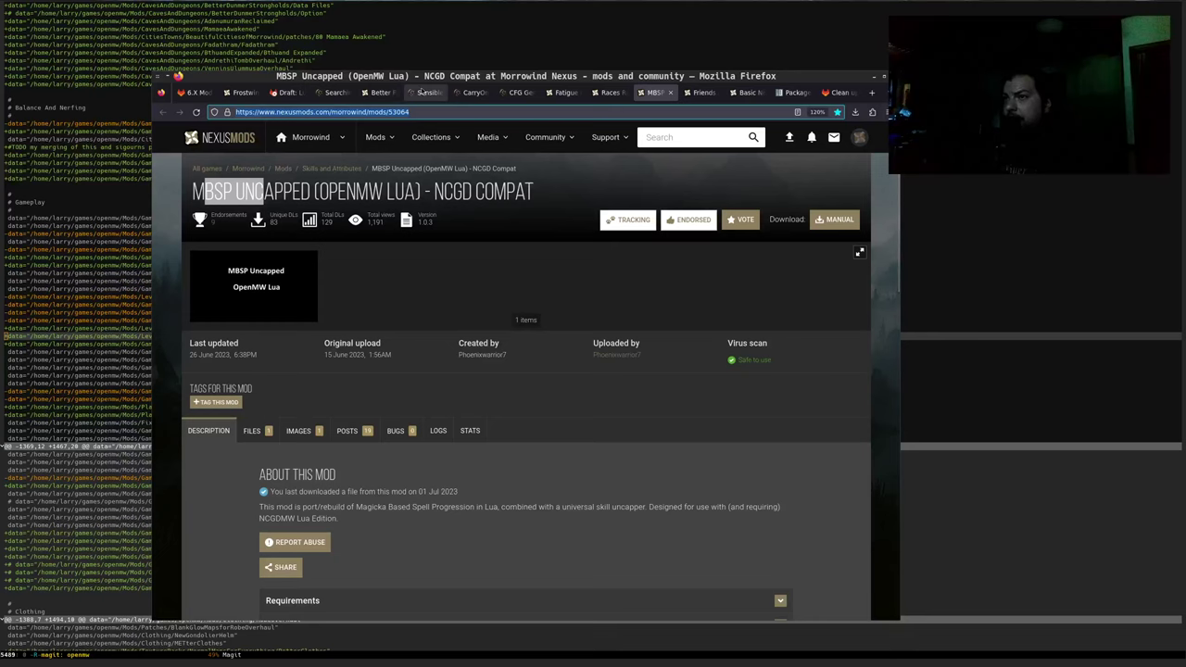
Check the Sensible Races and issue #226 tabs, then close the finished Better Fatigue Usage tab
left_click(423, 92)
left_click(838, 93)
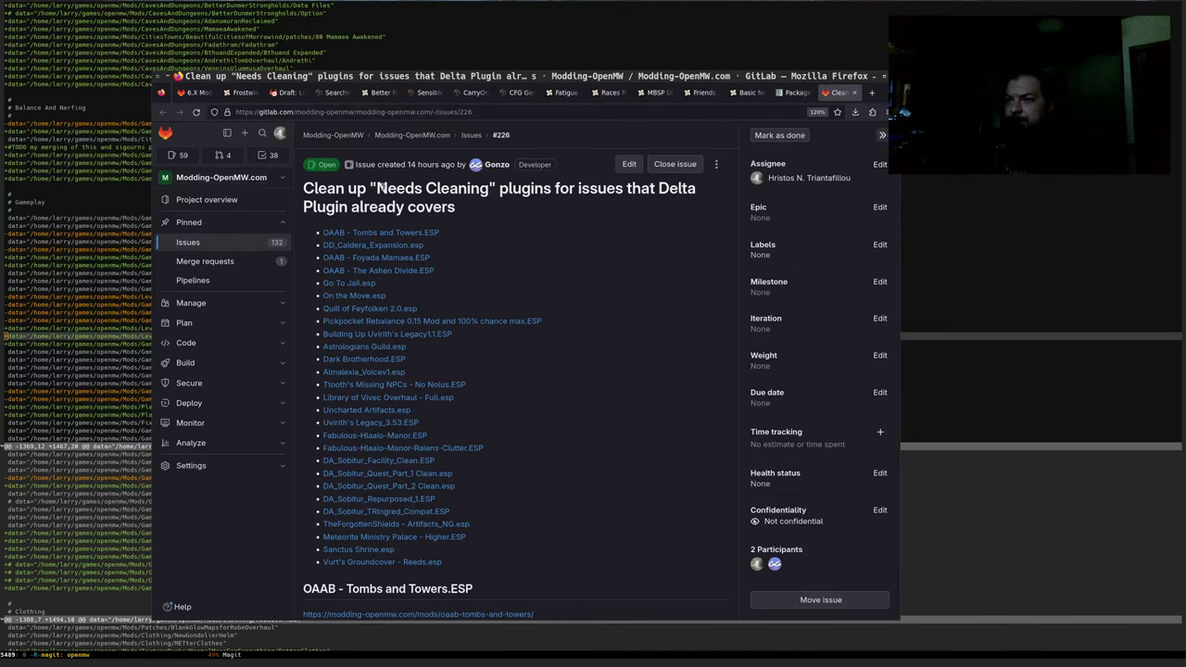
key("ctrl+Page_Up")
key("ctrl+Page_Up")
key("ctrl+Page_Up")
key("ctrl+Page_Up")
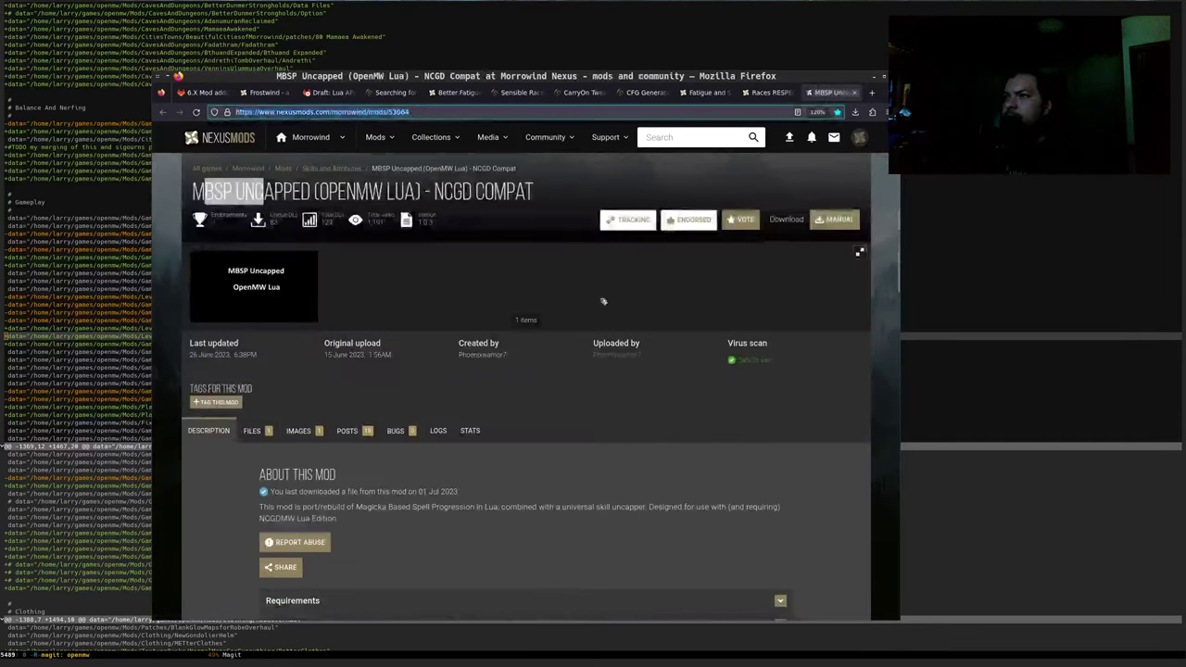
key("ctrl+Page_Up")
key("ctrl+Page_Up")
key("ctrl+Page_Up")
key("ctrl+Page_Up")
key("ctrl+Page_Up")
key("ctrl+Page_Up")
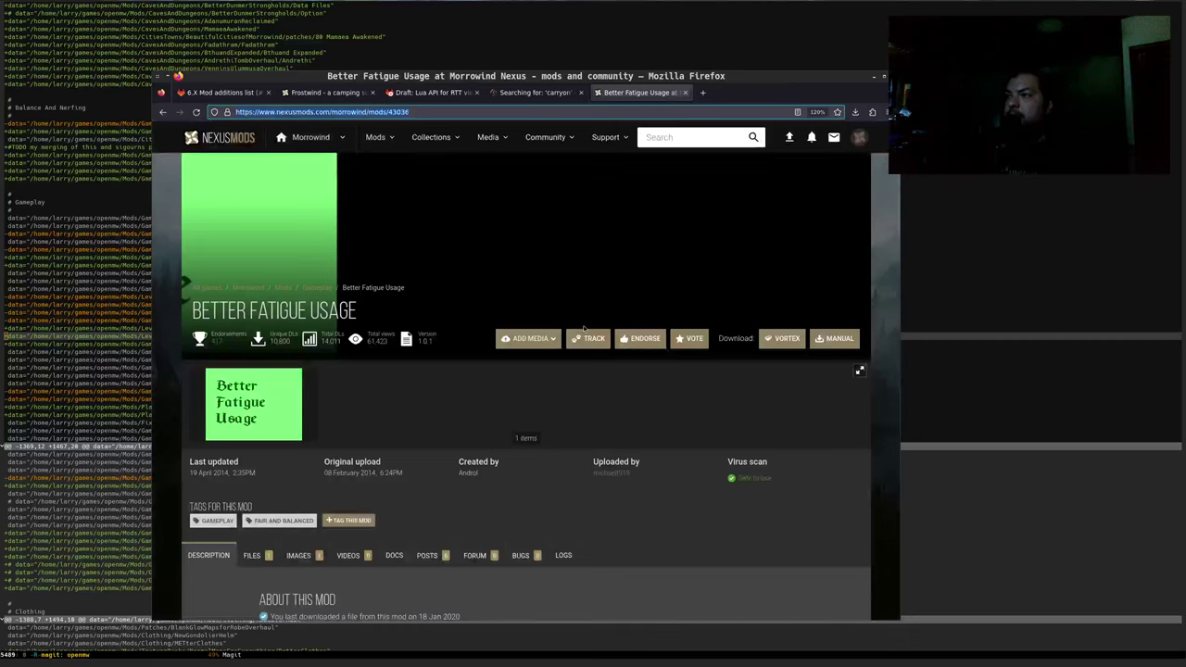
key("ctrl+w")
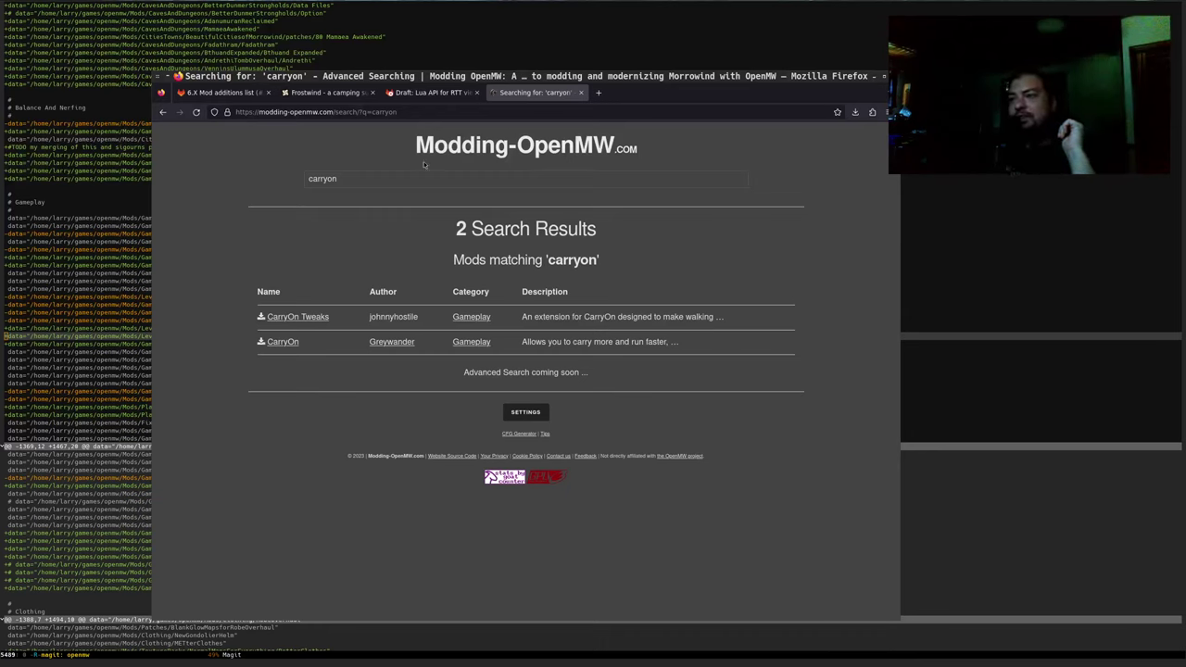
Search Modding-OpenMW for 'MBSP' and preview the Better Sounds and ncgdMW Class-Spec patch pages
left_click(466, 145)
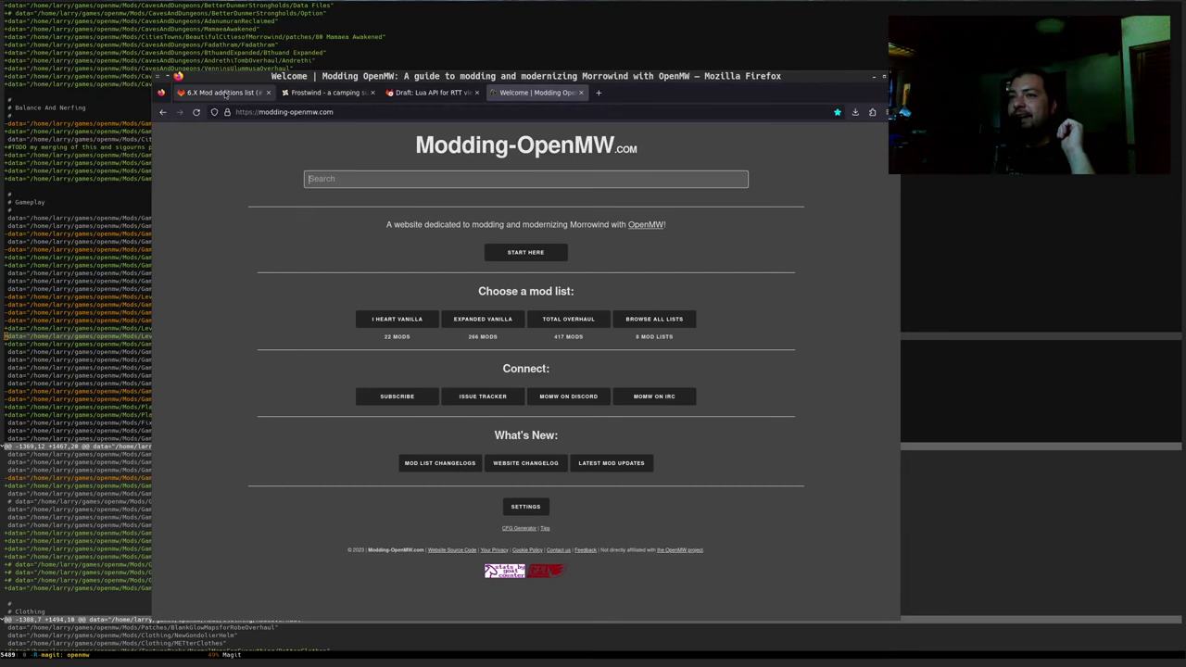
left_click(224, 93)
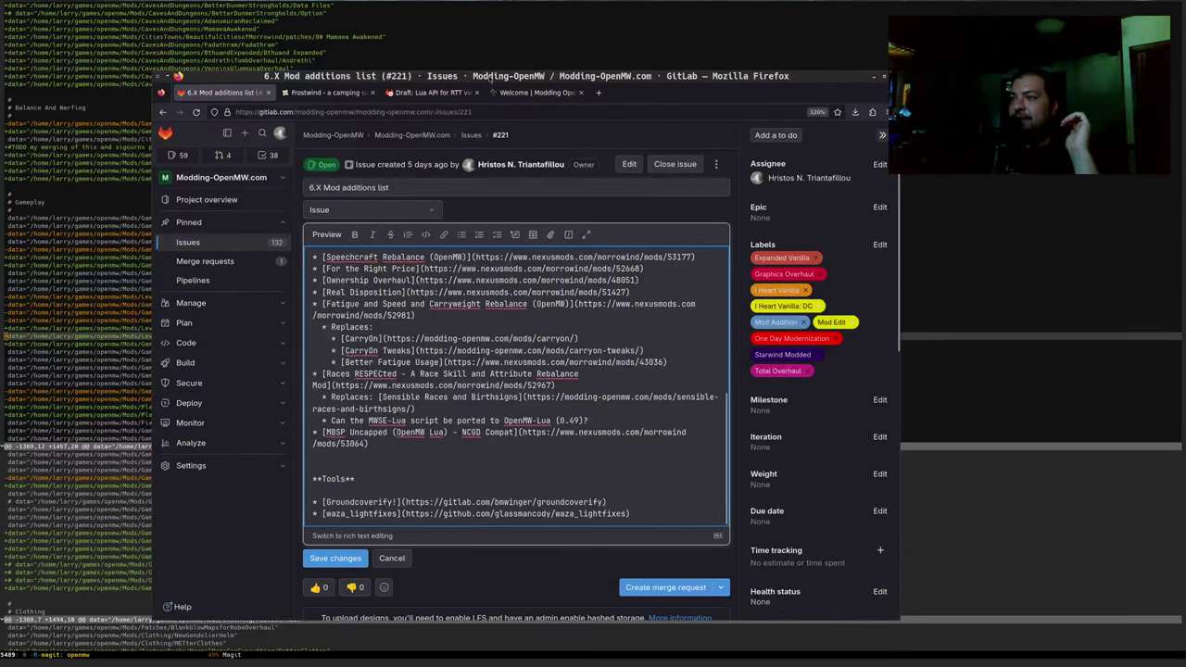
left_click(535, 93)
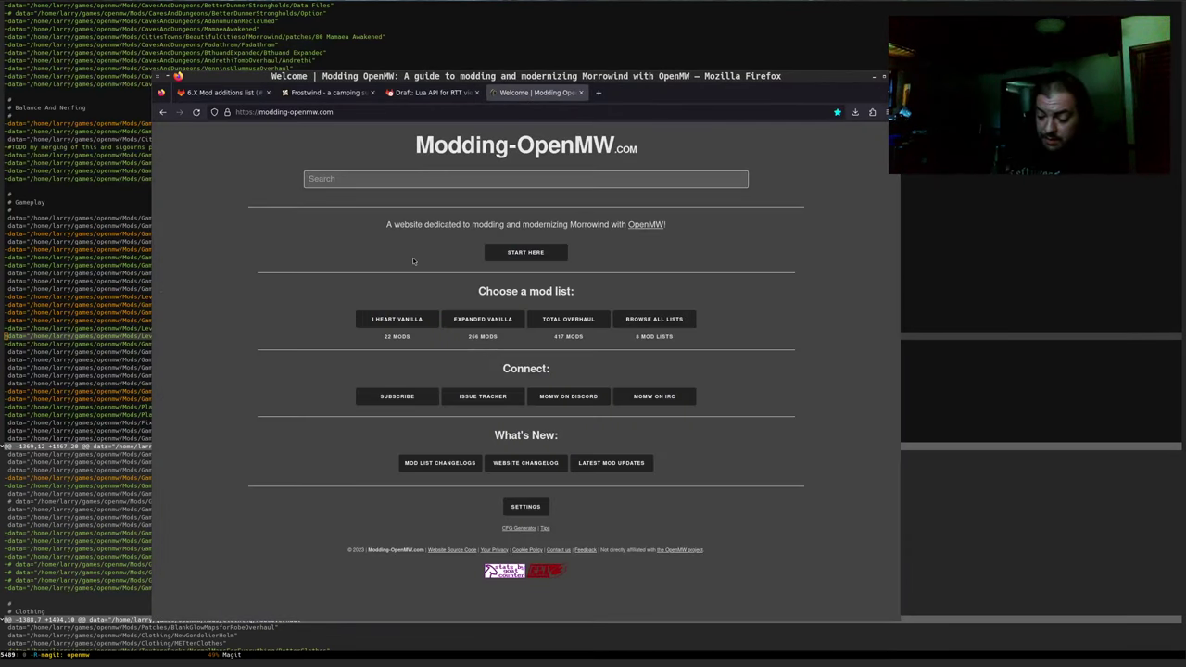
type("MBSP")
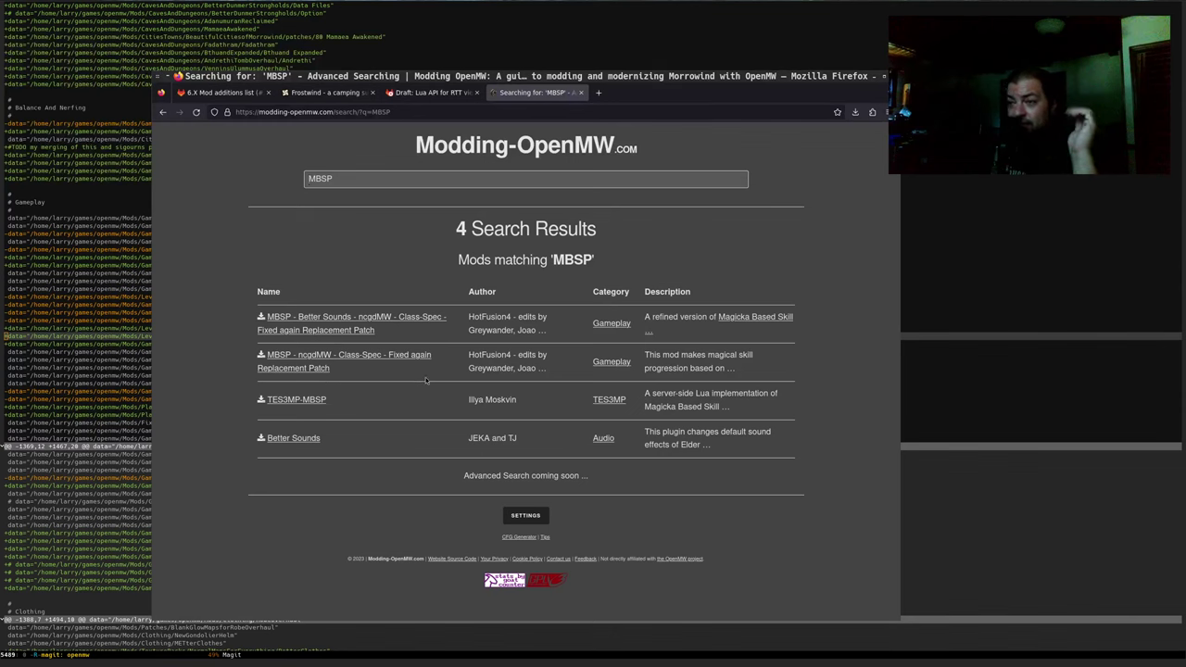
left_click(314, 330)
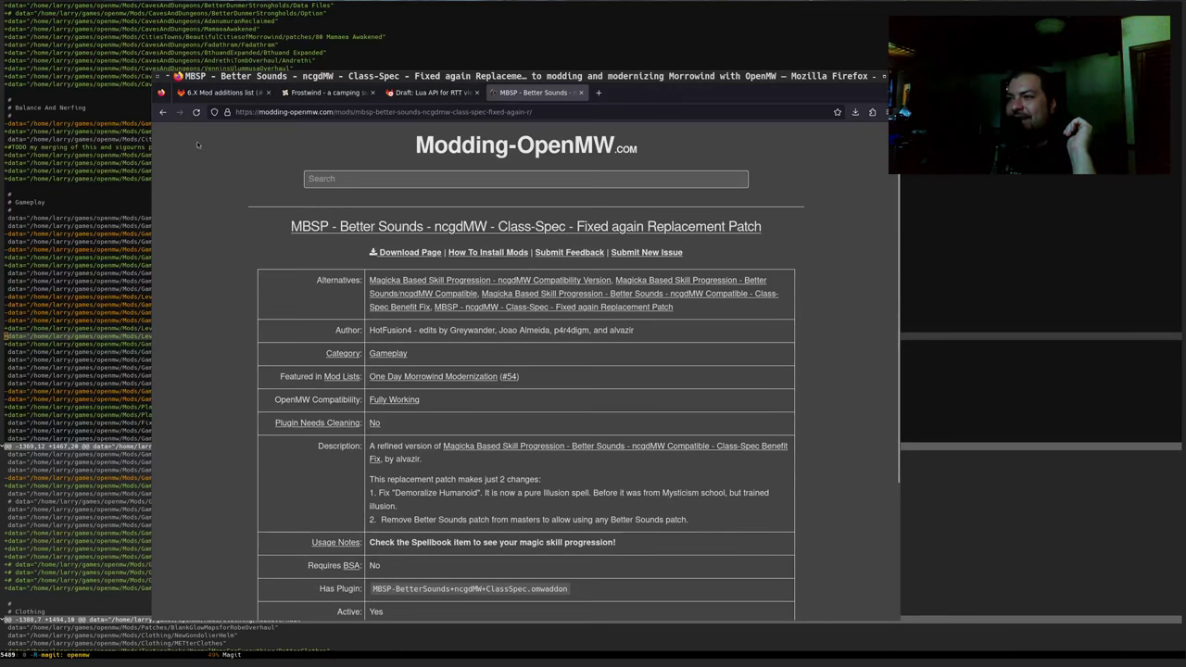
left_click(162, 112)
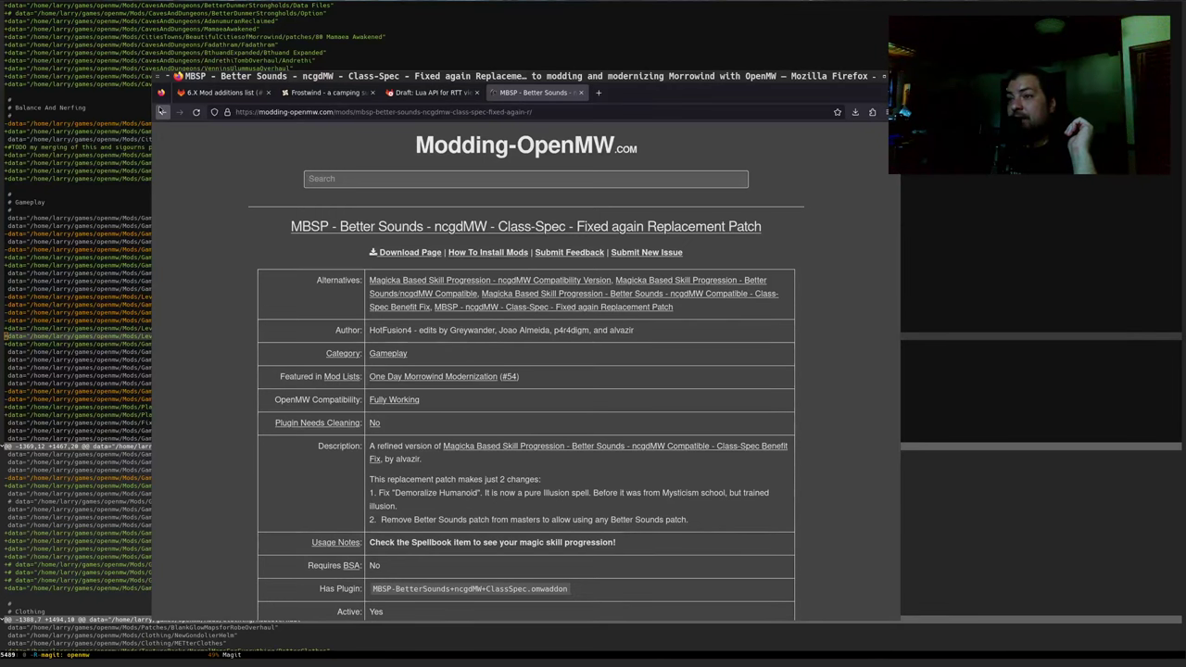
left_click(294, 360)
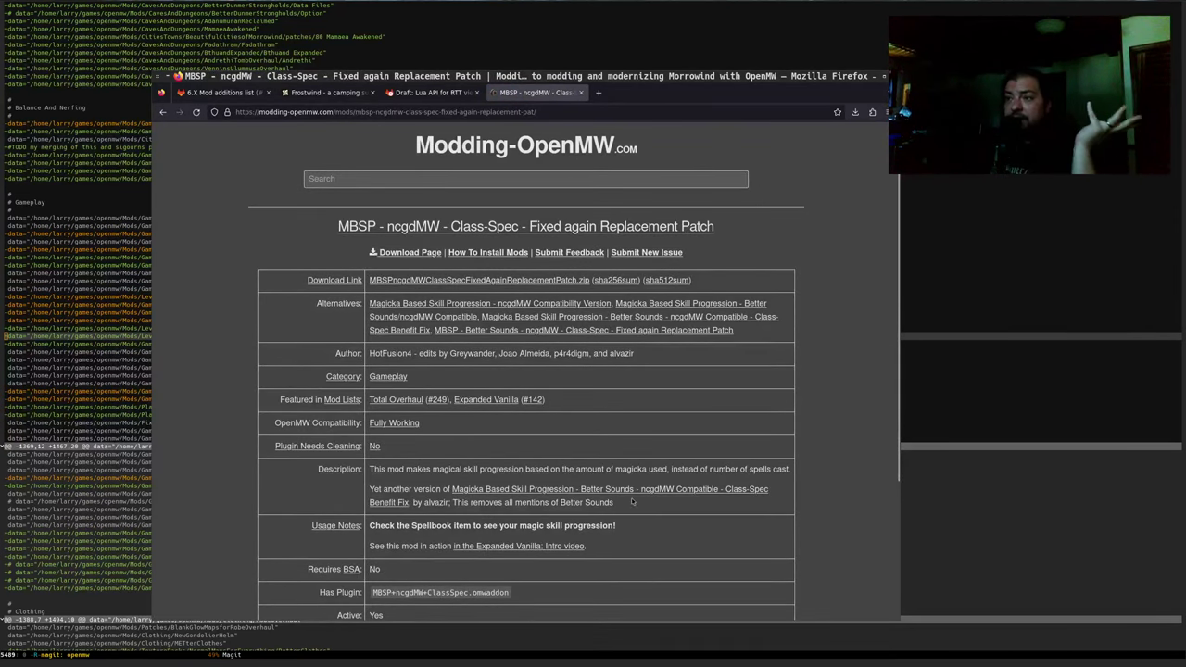
left_click(162, 112)
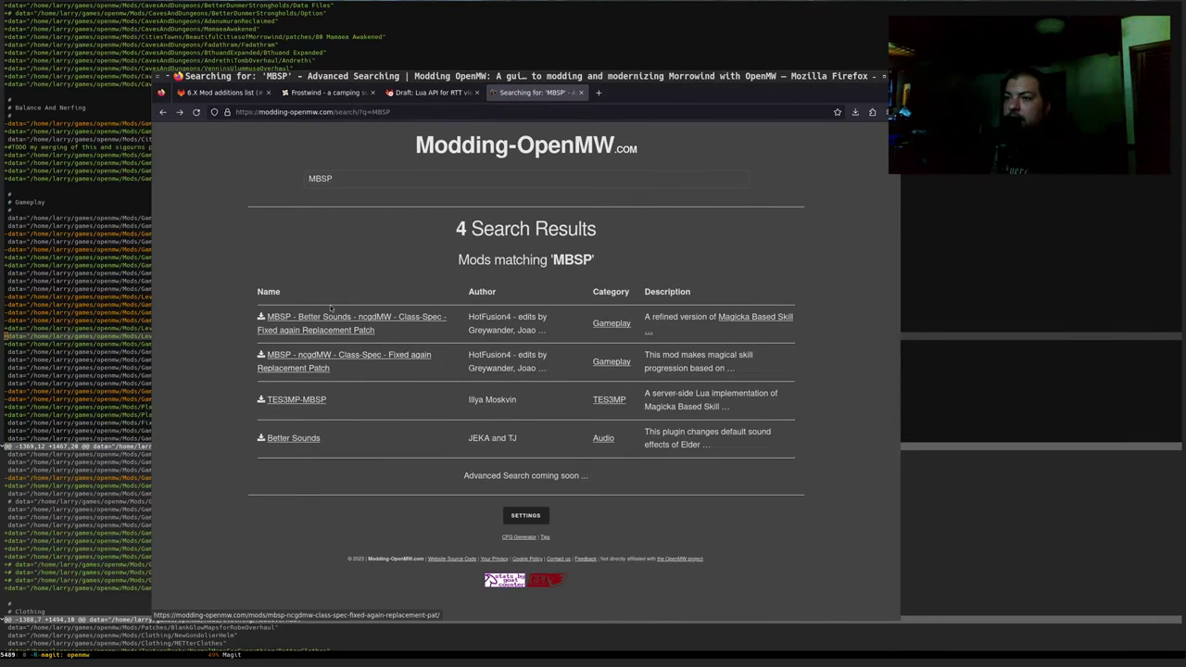
Open both MBSP patch results in their own tabs and copy the Better Sounds patch title
middle_click(318, 319)
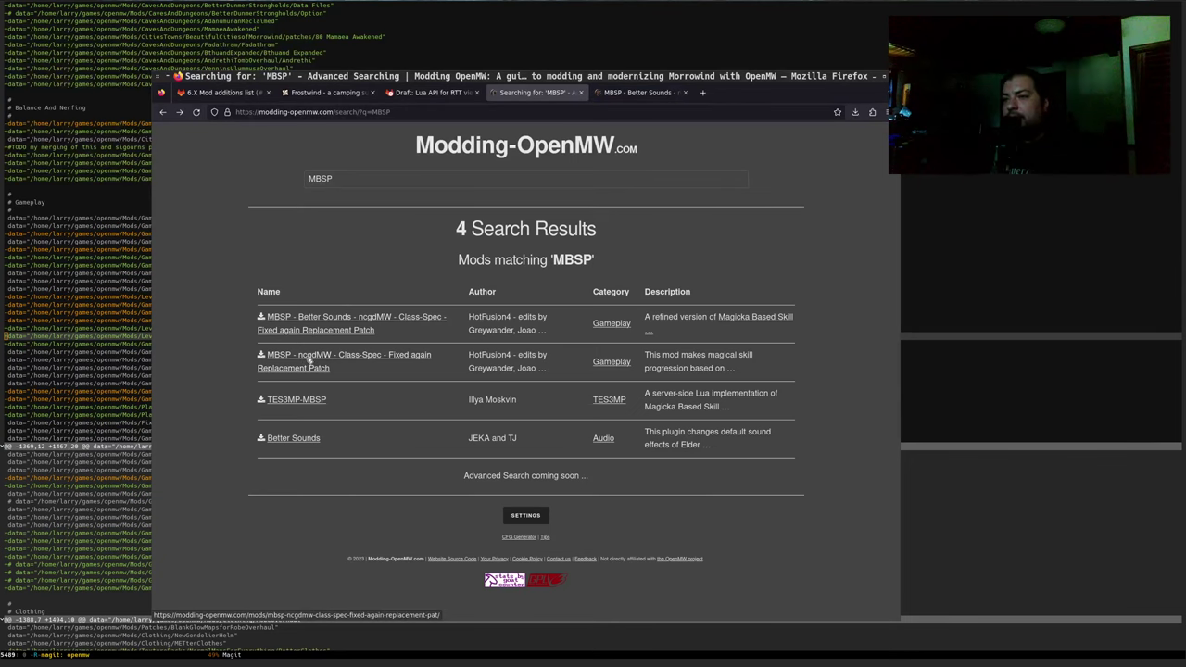
middle_click(306, 363)
key("ctrl+Tab")
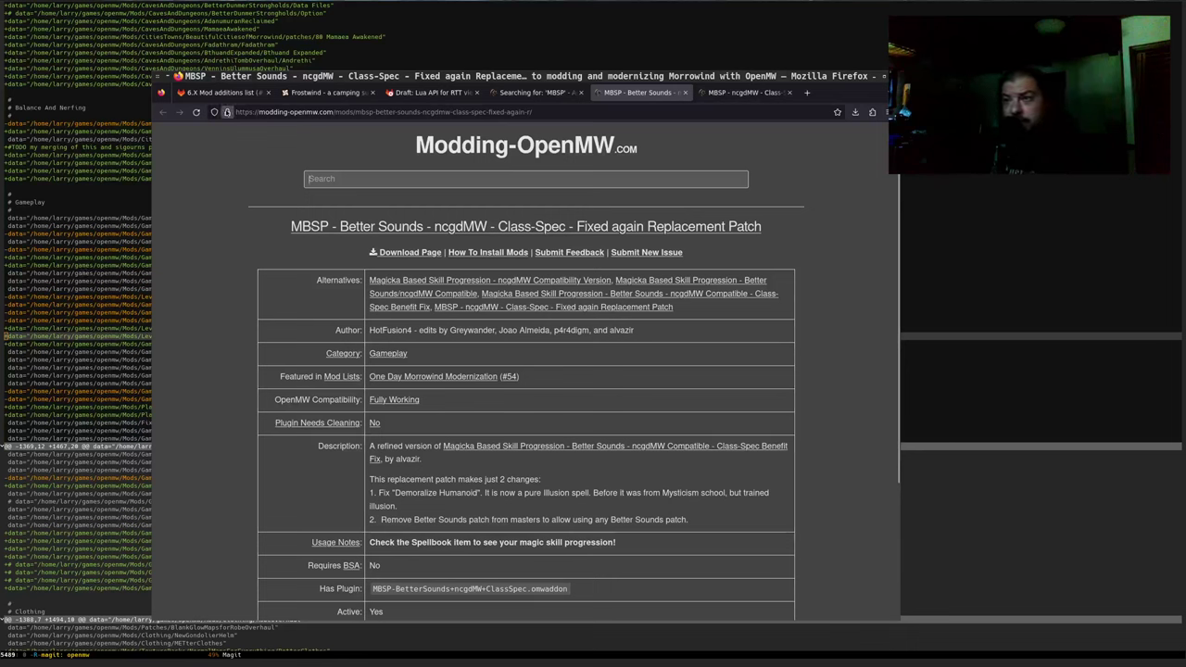
left_click_drag(761, 227, 283, 228)
key("ctrl+c")
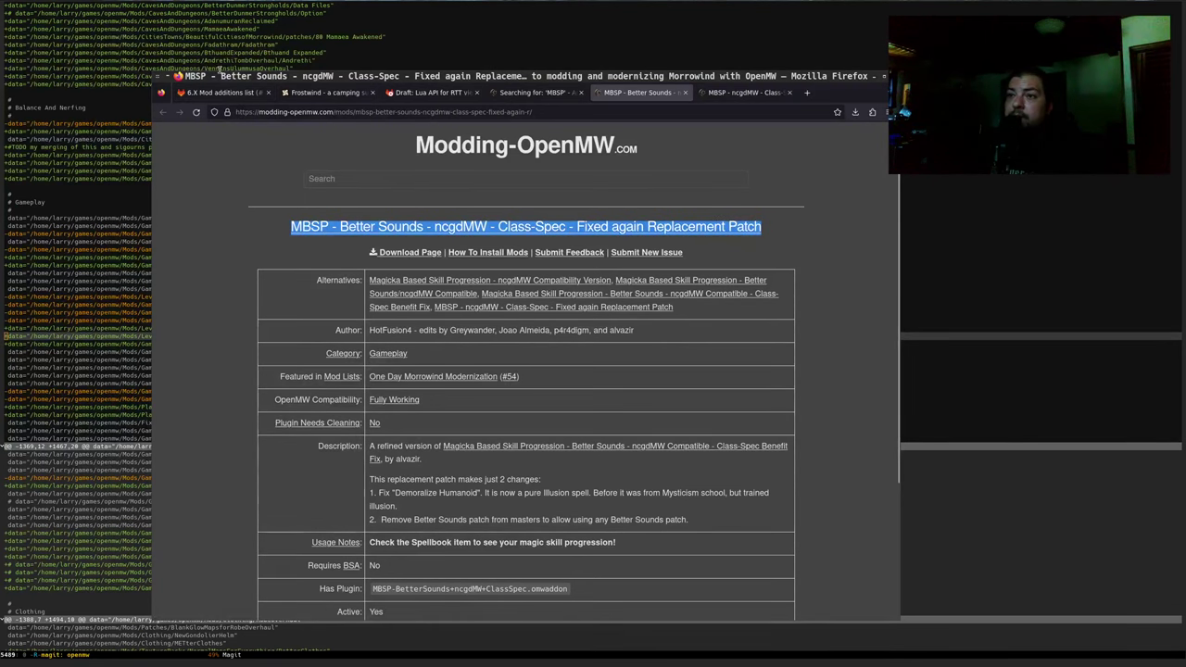
left_click(223, 95)
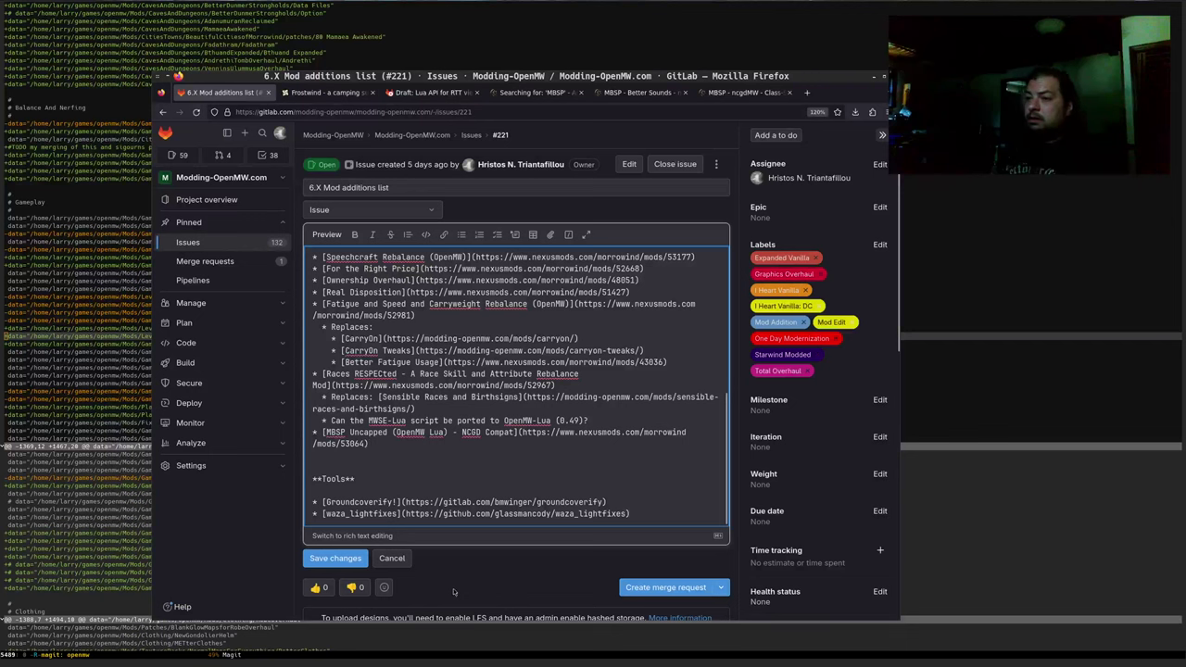
Add a 'Replaces:' line under MBSP Uncapped with a nested bullet beneath it
key("Return")
type("R")
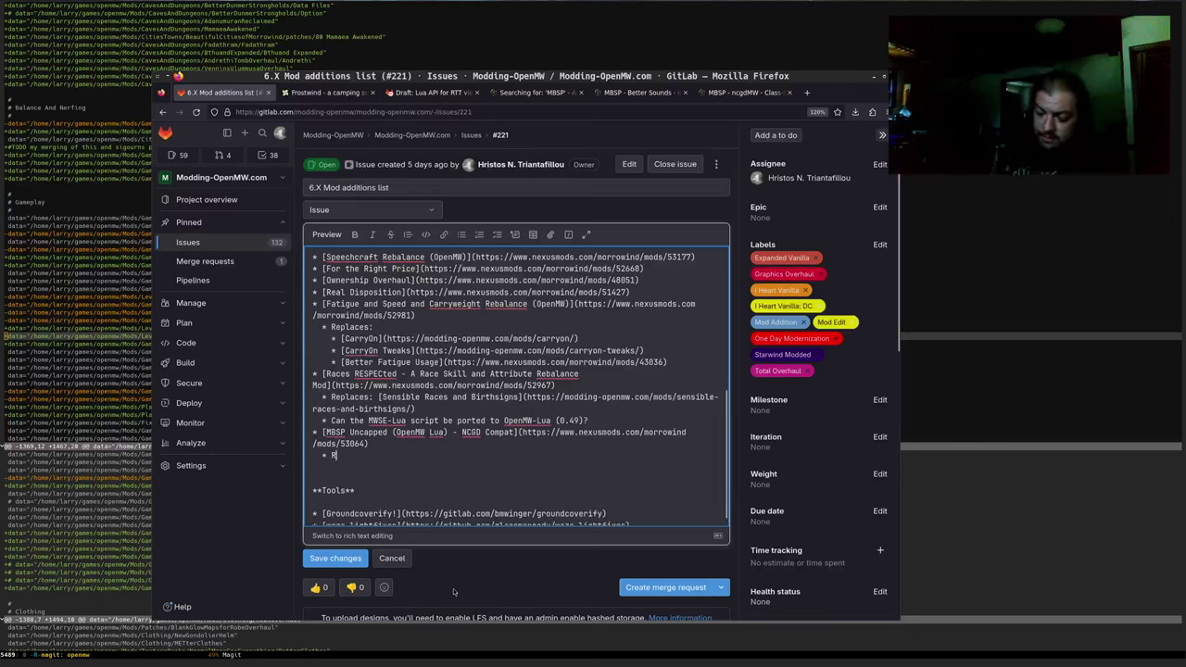
type("eplaces:")
key("Return")
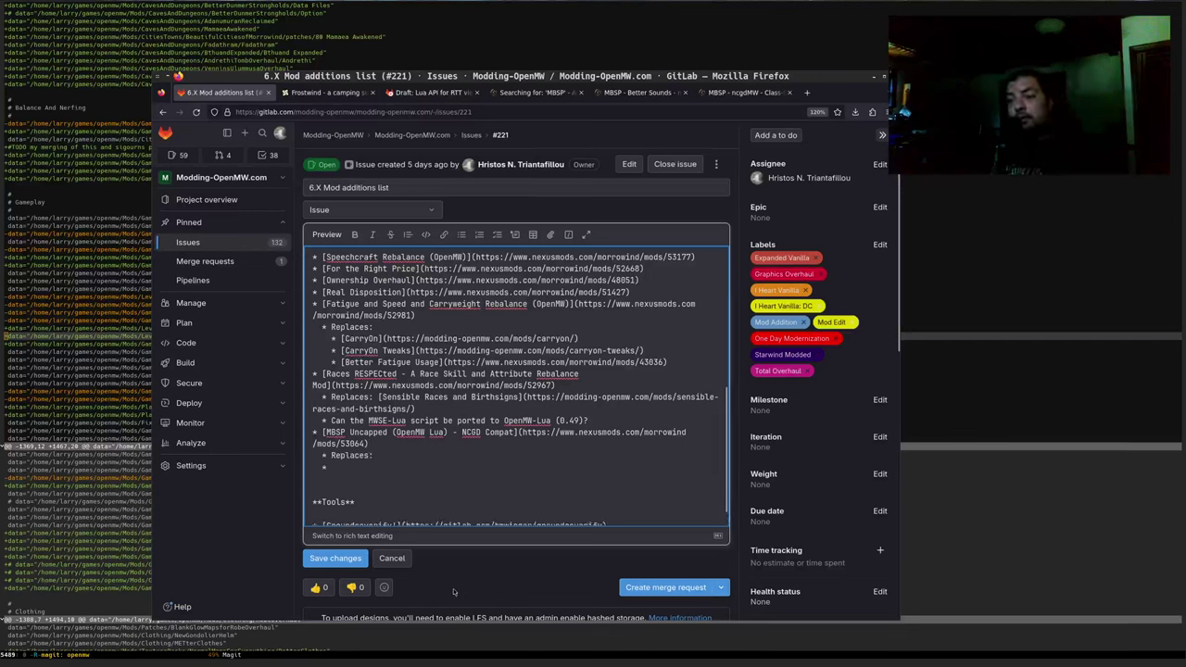
key("Tab")
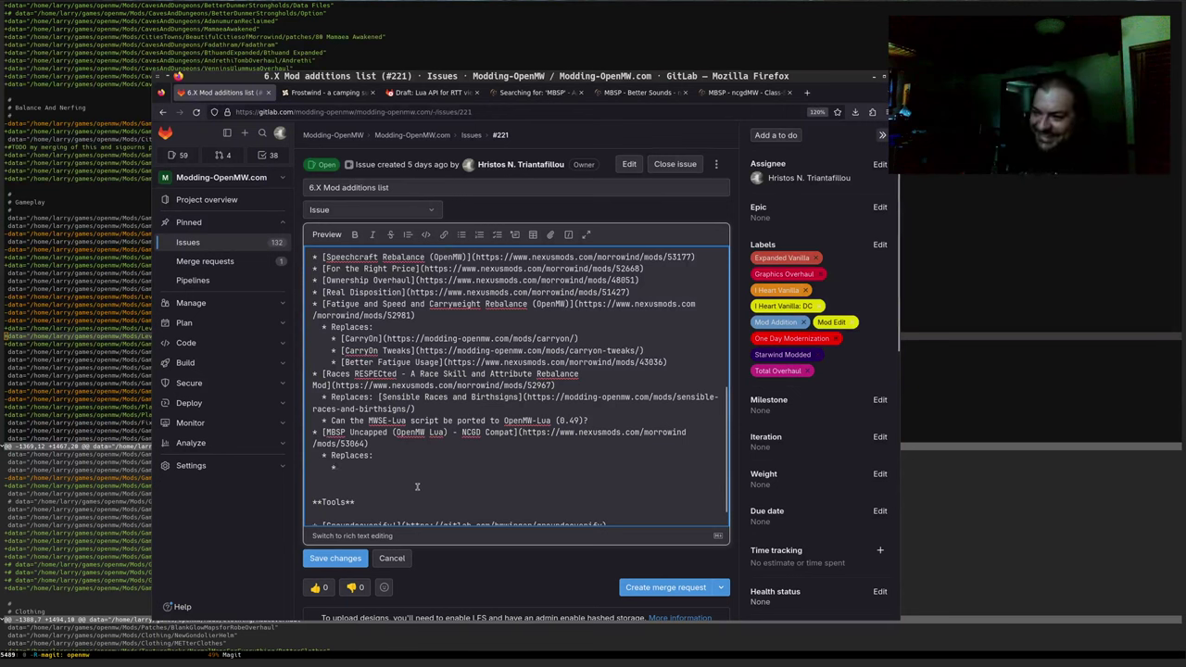
type("90")
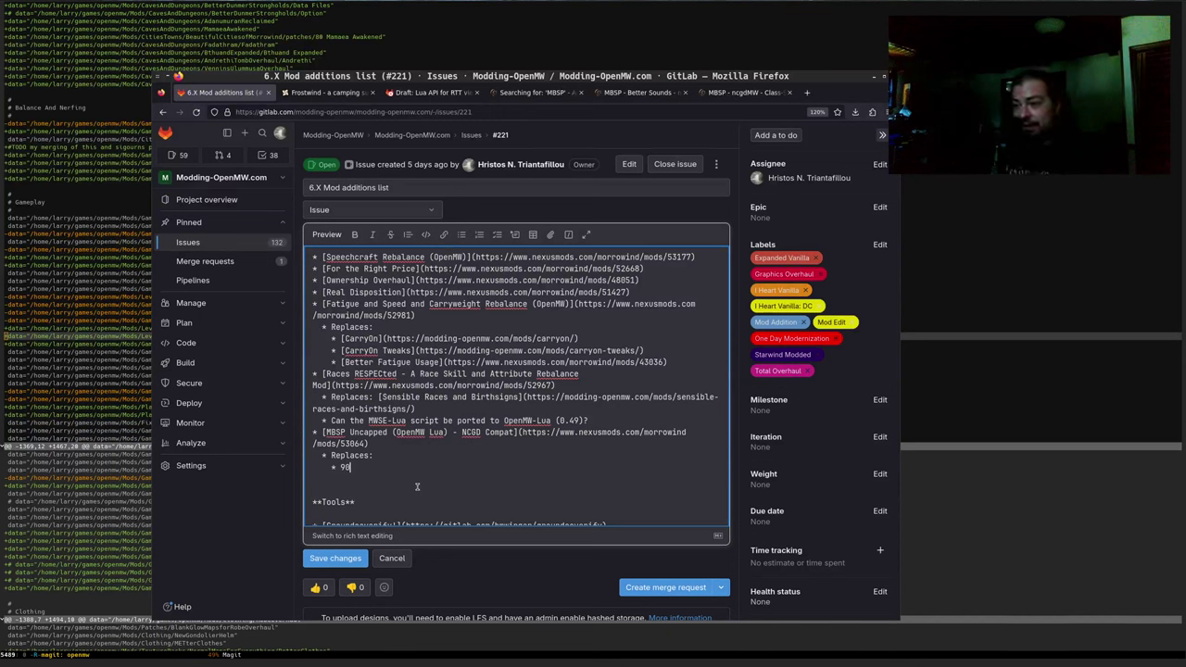
key("BackSpace")
key("BackSpace")
Fill the nested bullet with a markdown link to the MBSP Better Sounds patch page
type("[")
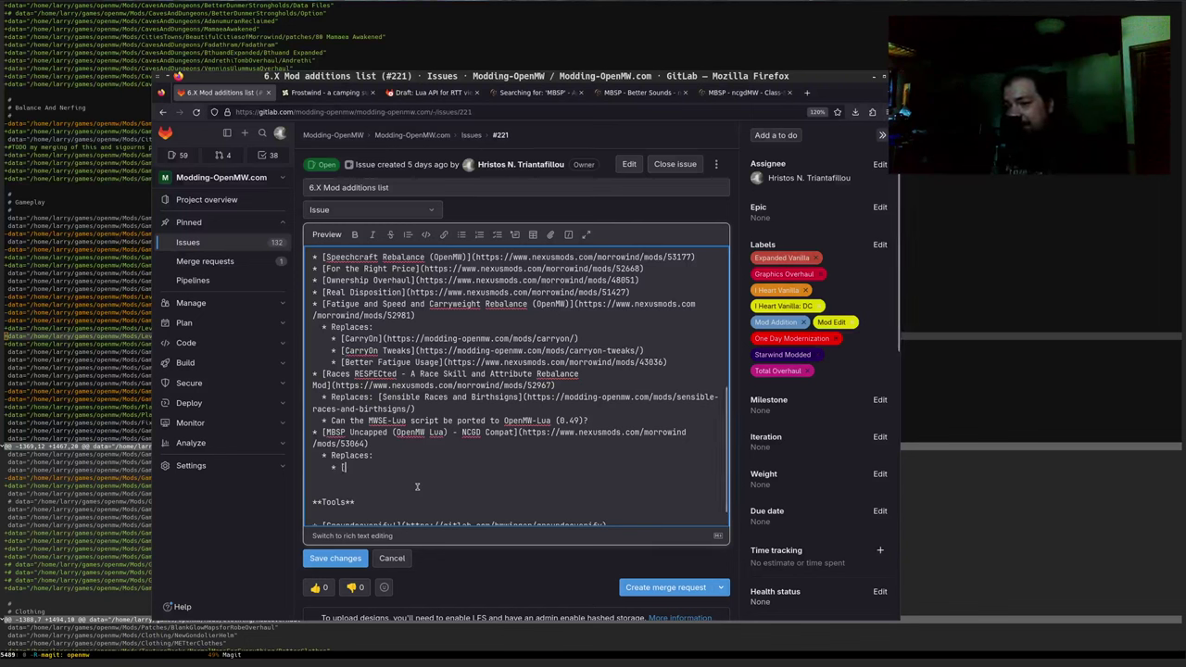
key("ctrl+v")
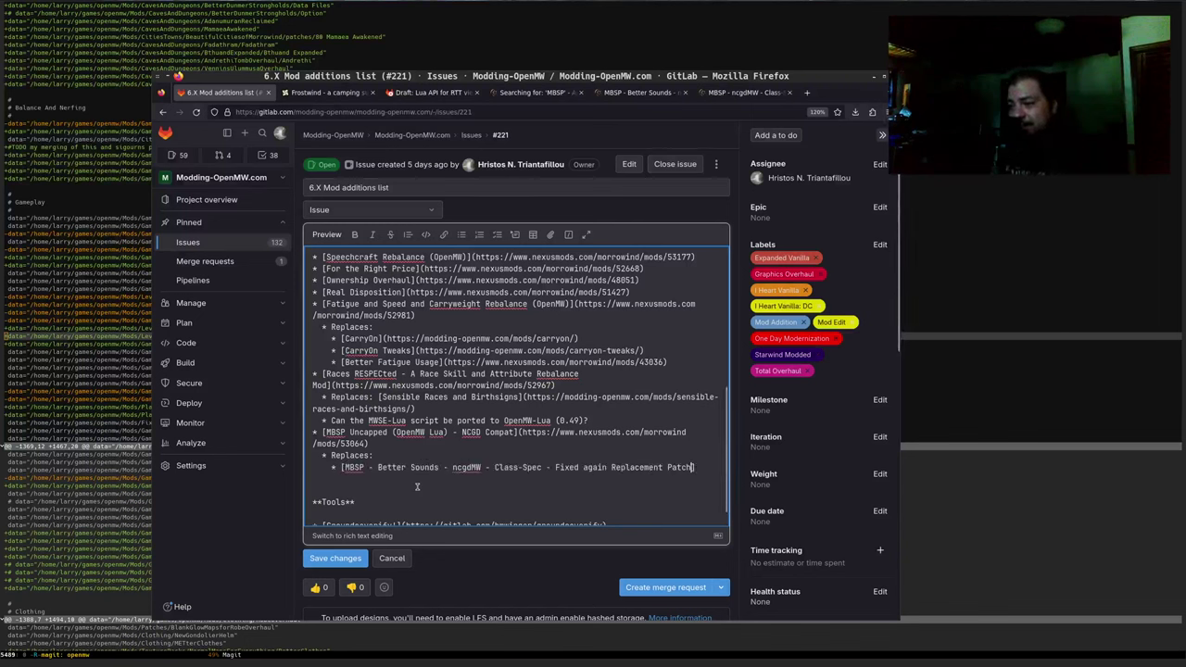
type("(")
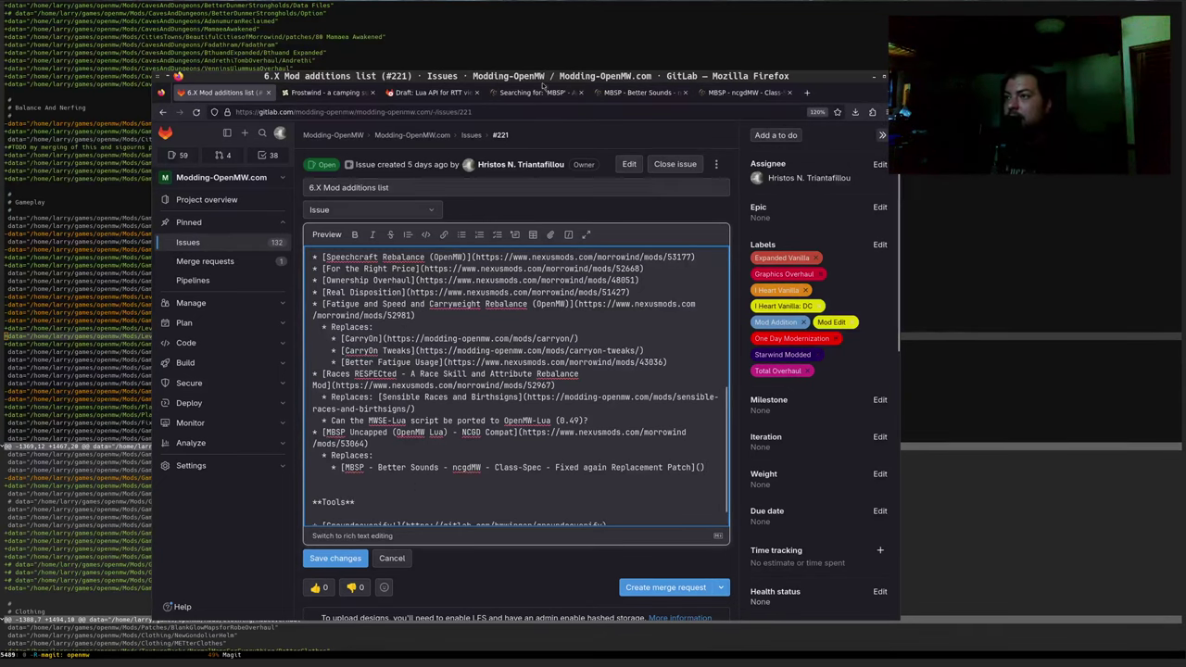
left_click(639, 92)
key("ctrl+l")
key("ctrl+c")
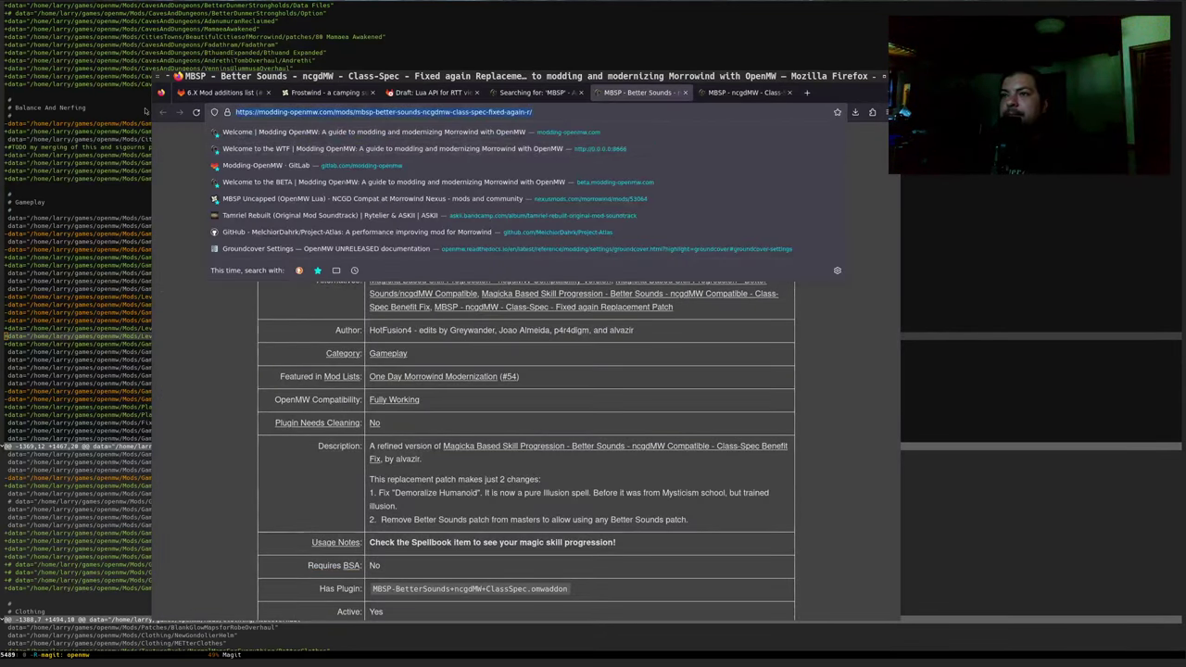
left_click(213, 92)
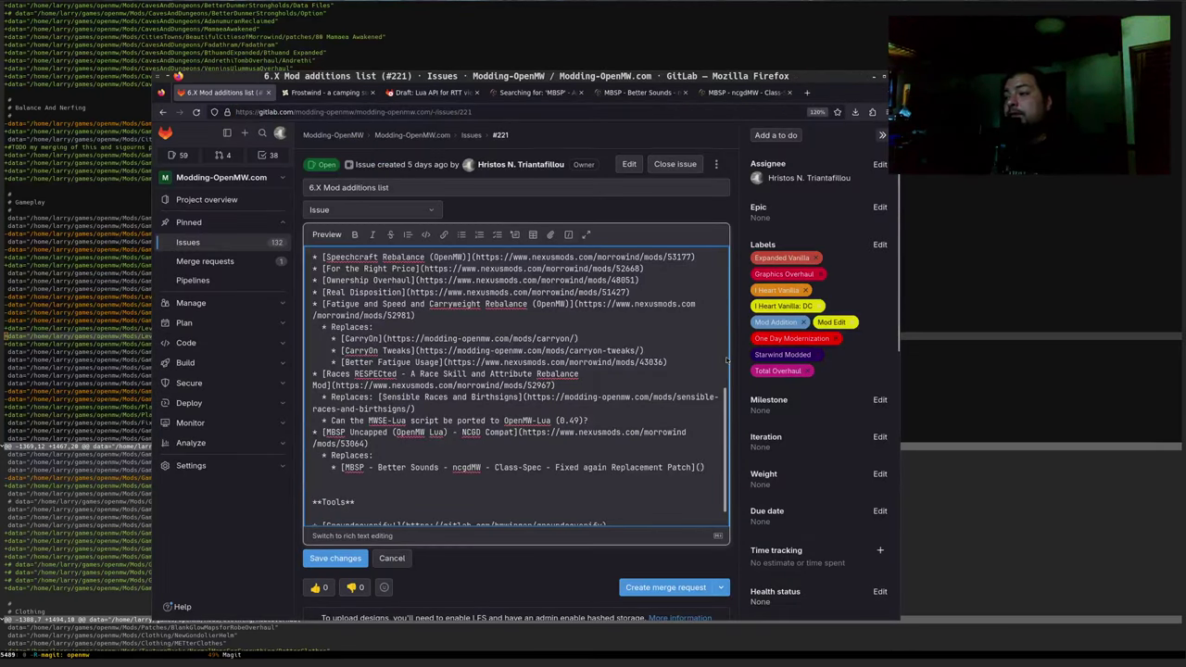
key("ctrl+v")
key("Return")
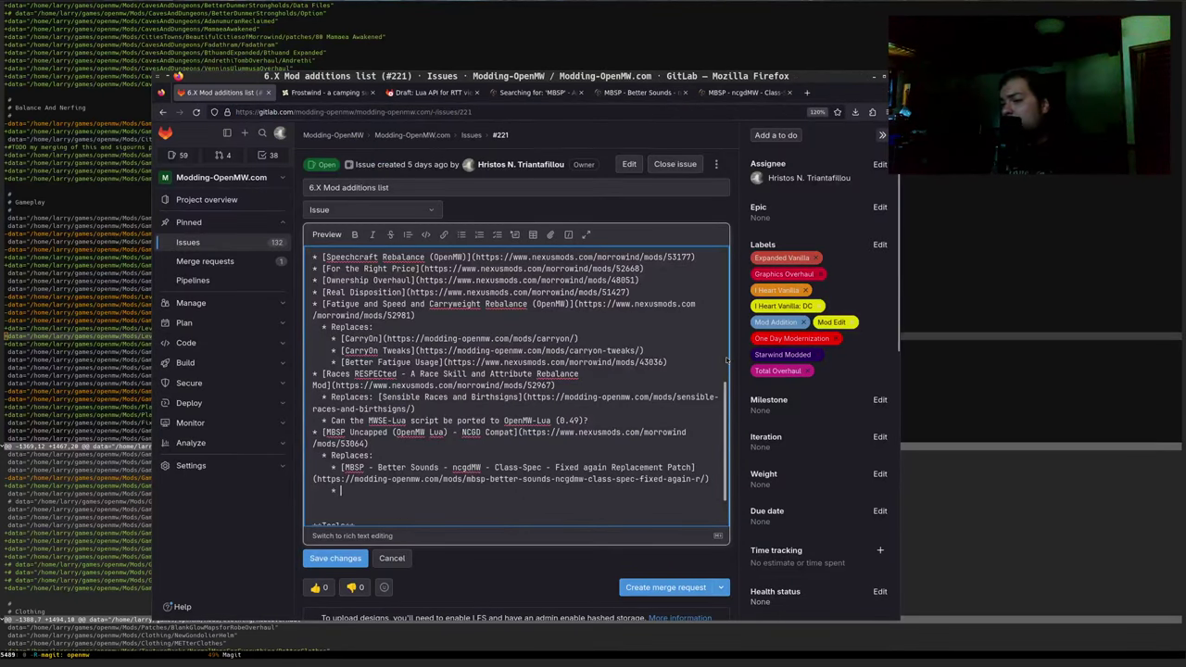
key("ctrl+shift+Tab")
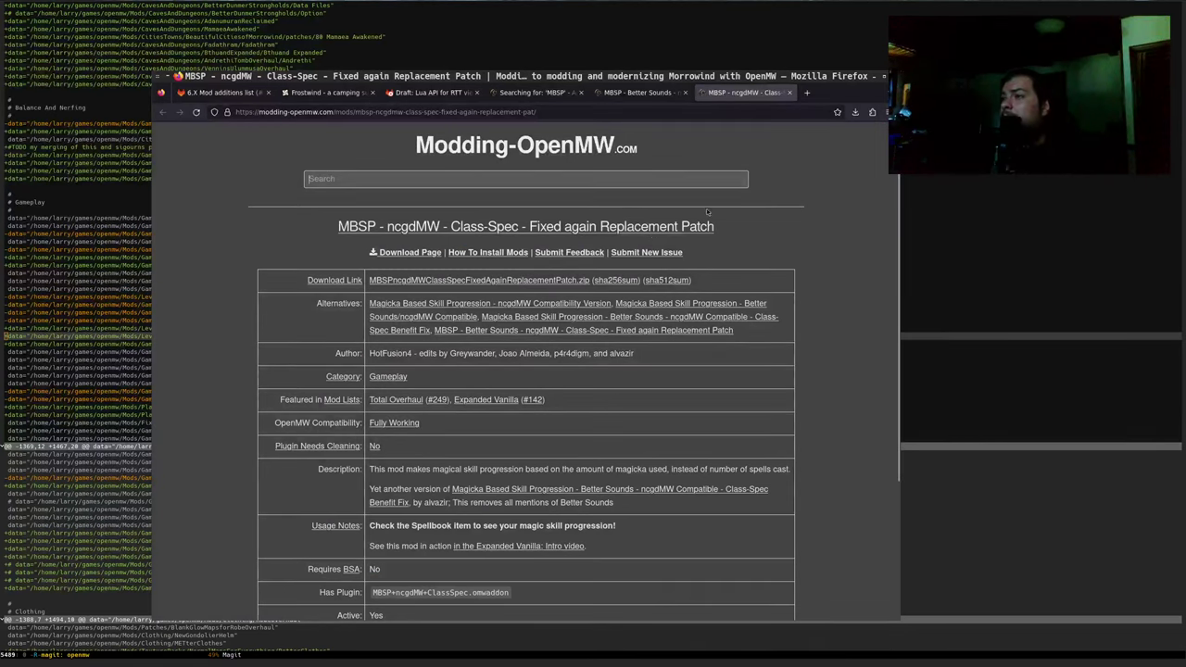
Add a second Replaces item linking 'MBSP - ncgdMW - Class-Spec - Fixed again Replacement Patch' to its Modding-OpenMW page
left_click_drag(722, 228, 403, 207)
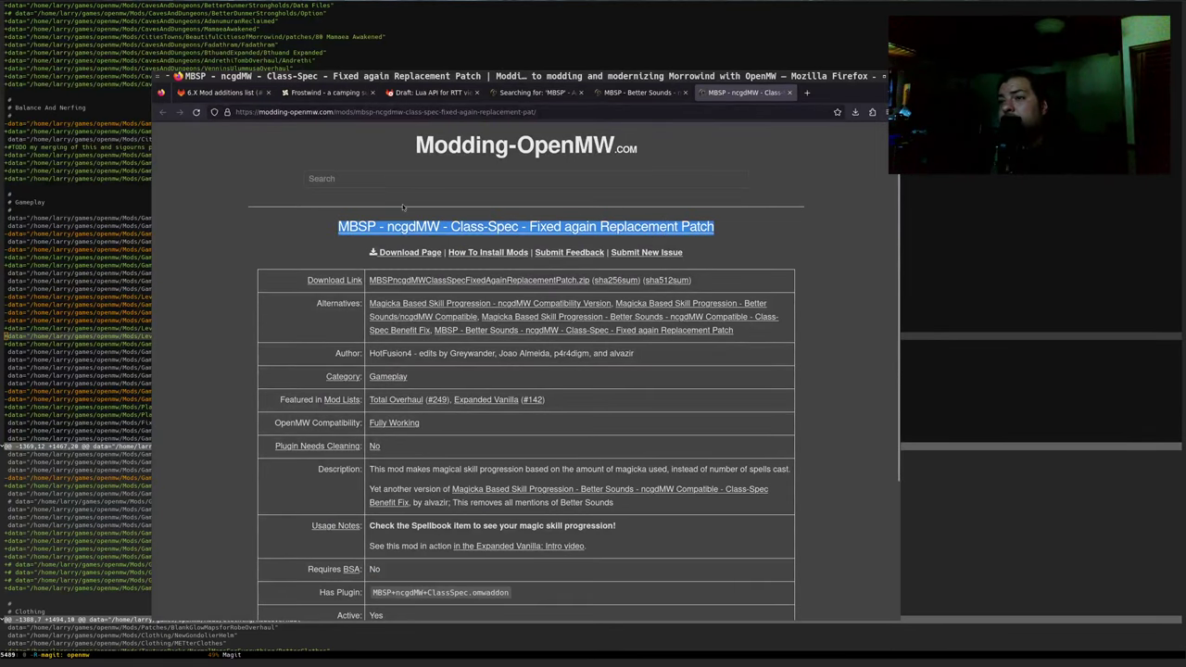
left_click(196, 92)
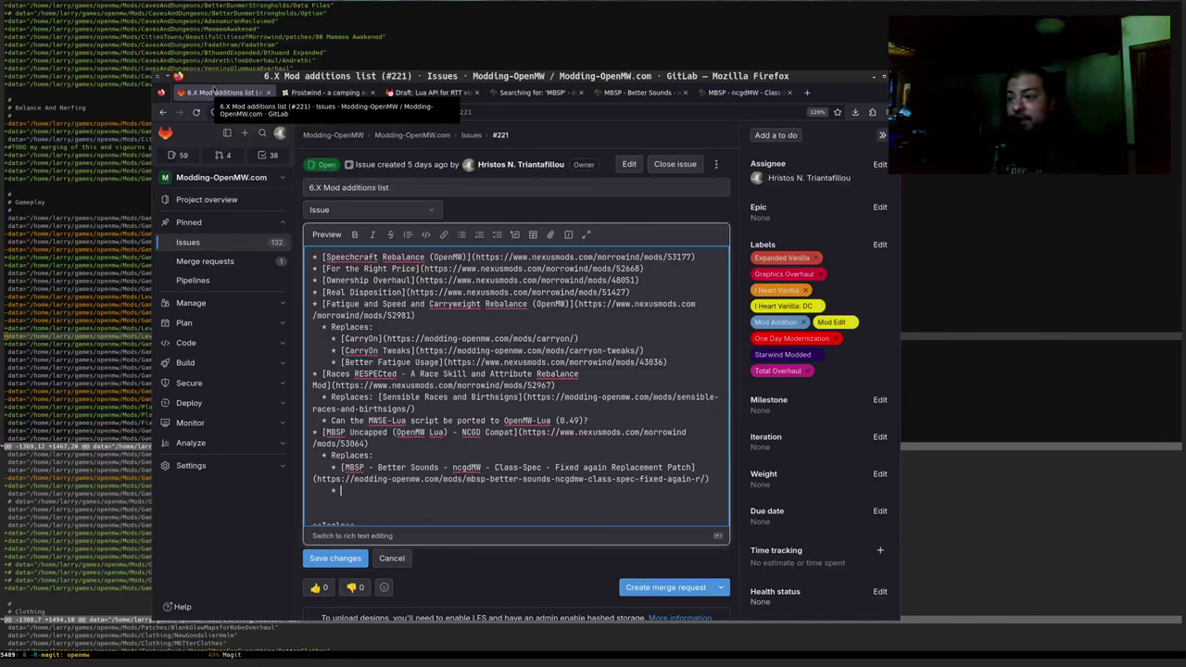
type("[MBSP - ncgdMW - Class-Spec - Fixed again Replacement Patch")
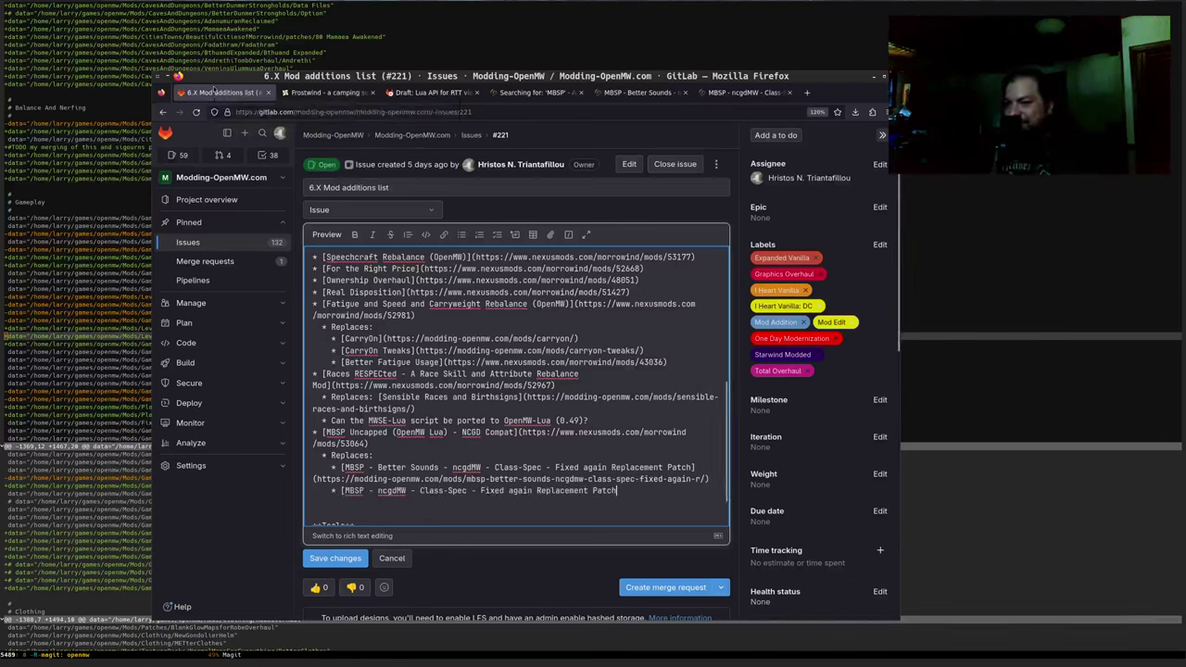
type("()")
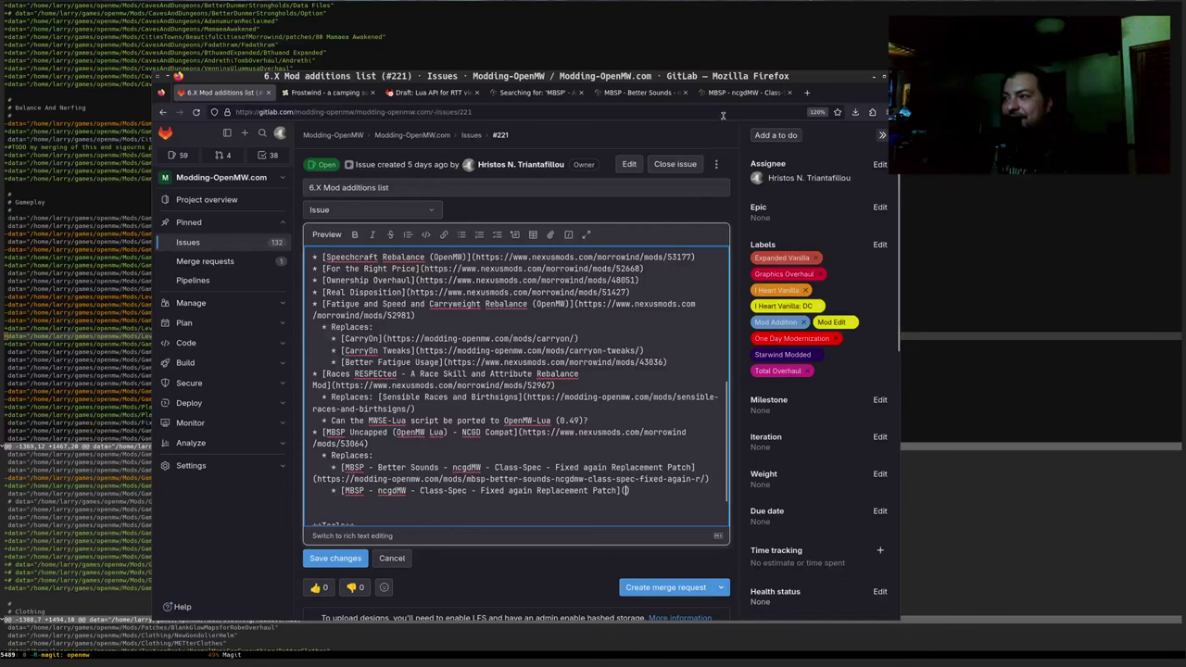
left_click(724, 96)
left_click(638, 110)
key("ctrl+c")
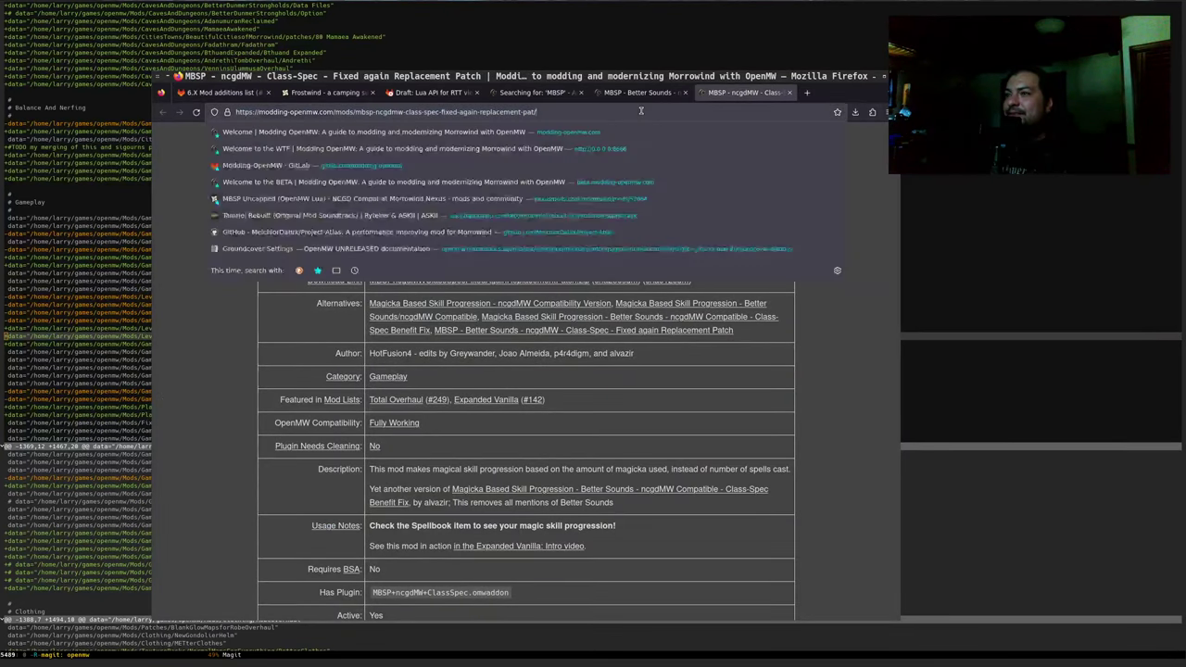
left_click(200, 93)
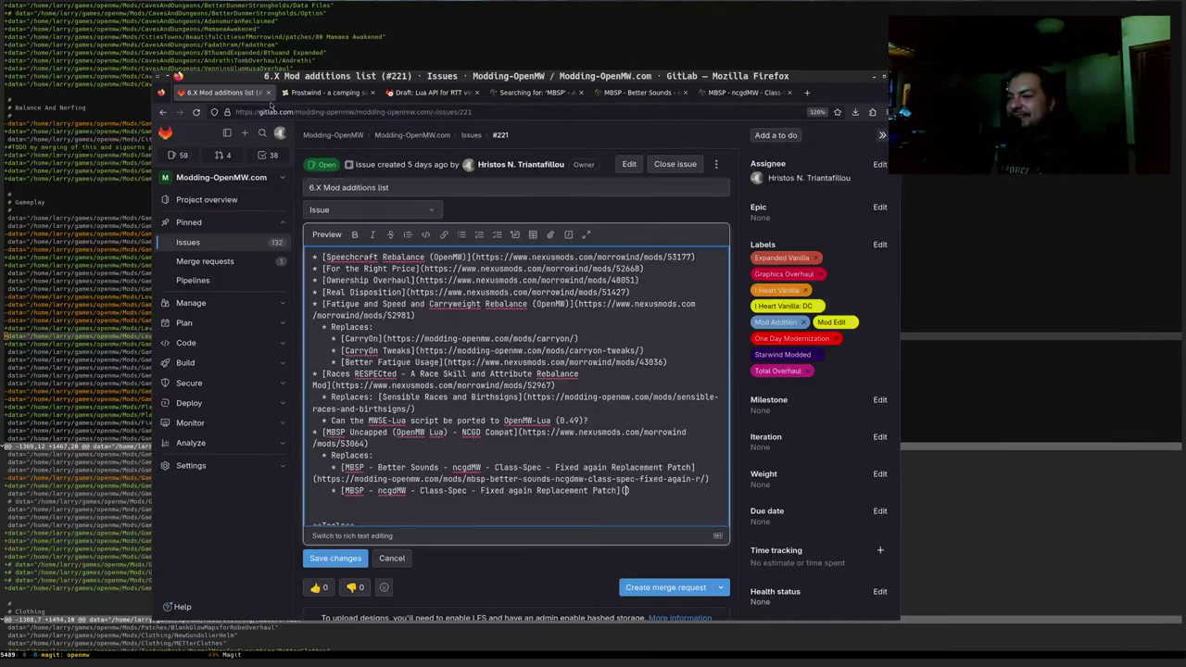
key("ctrl+v")
scroll(430, 473, "down", 2)
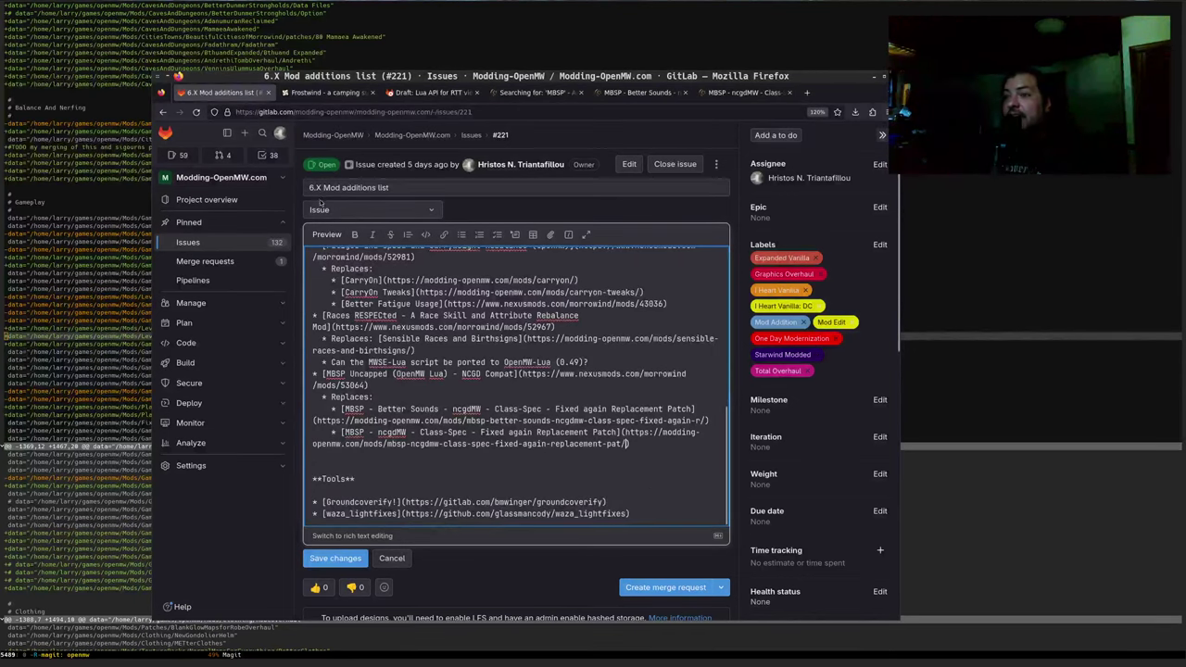
left_click(327, 236)
scroll(422, 313, "down", 3)
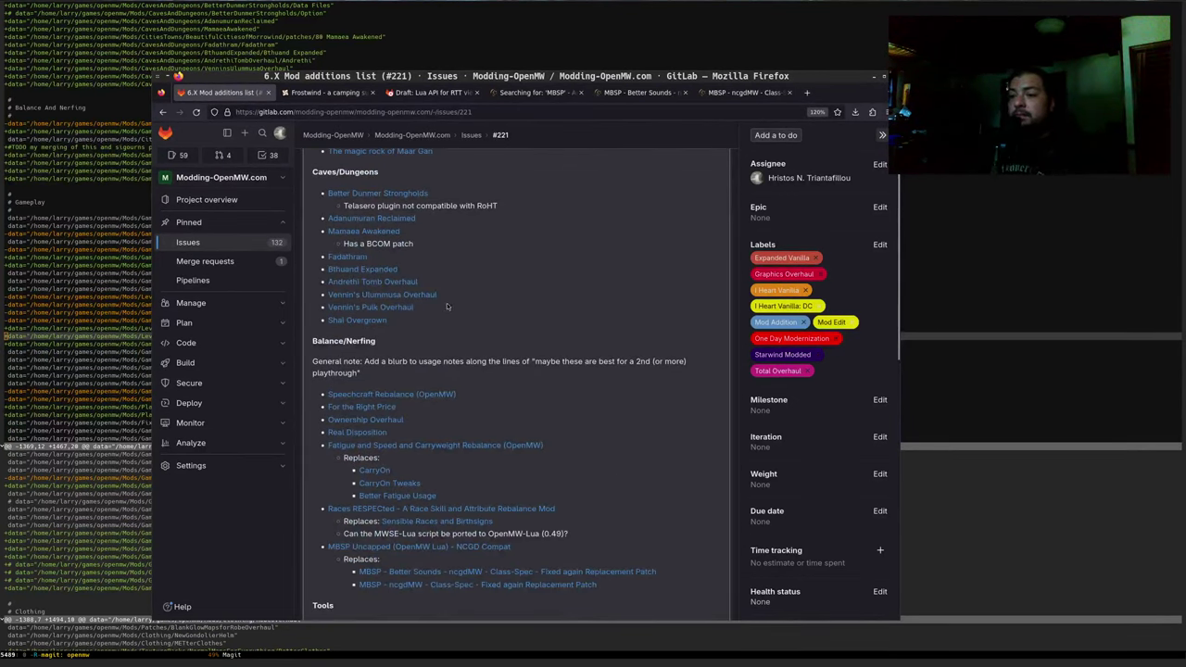
scroll(447, 307, "down", 3)
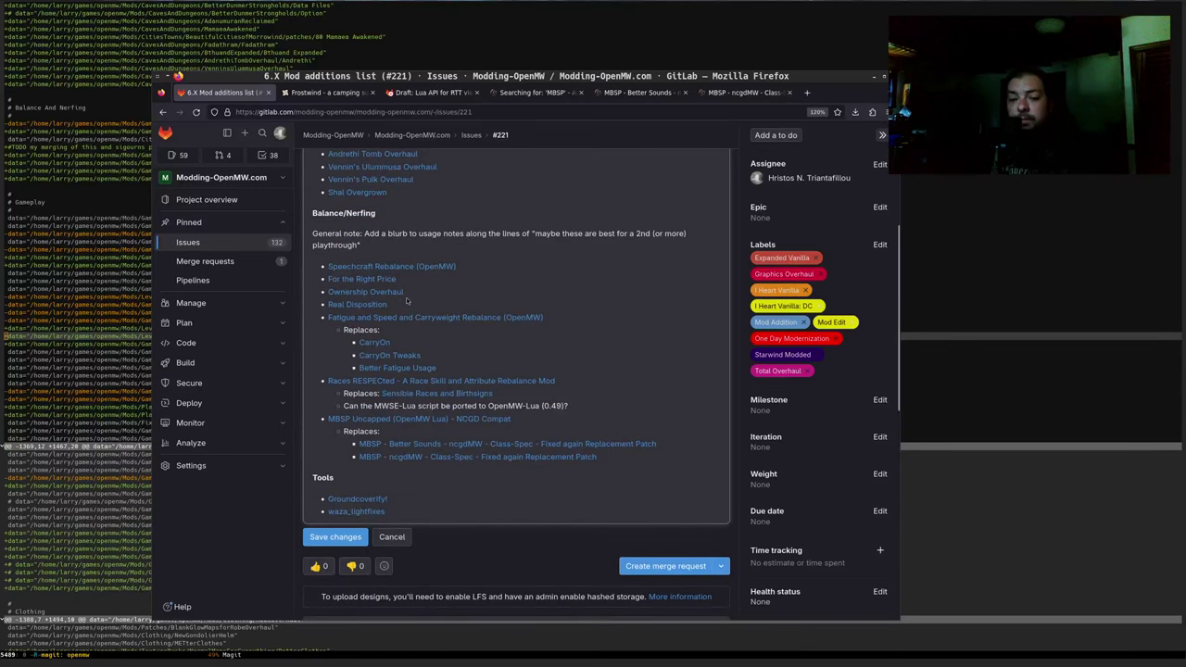
scroll(421, 284, "up", 4)
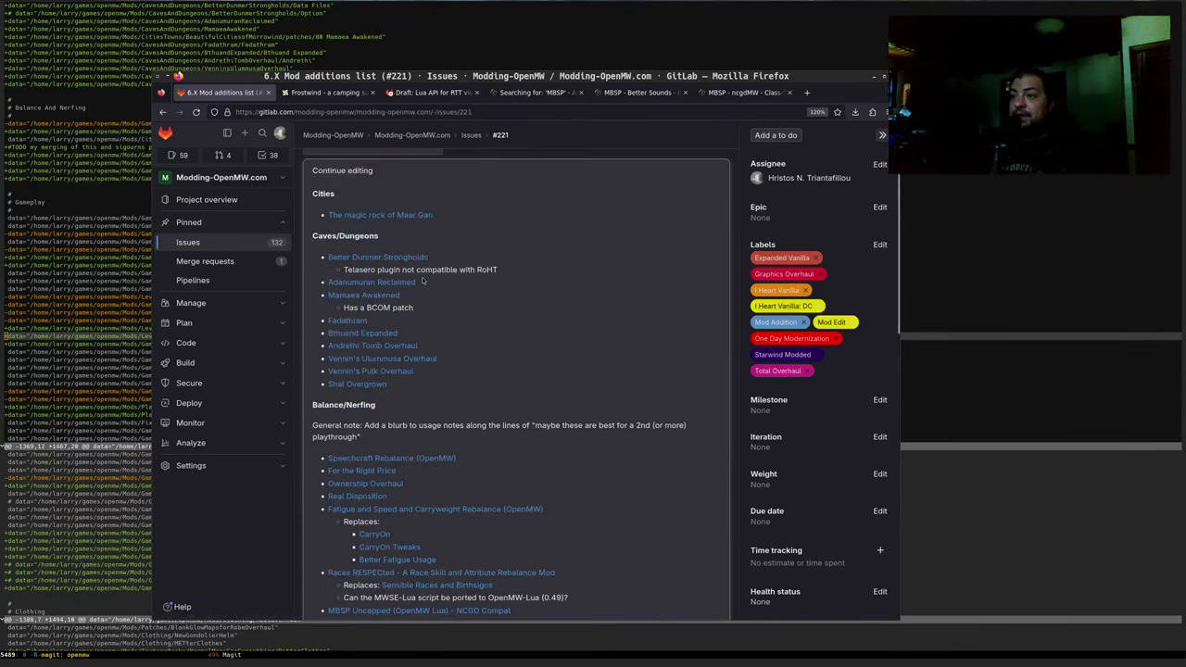
scroll(422, 280, "up", 2)
left_click(342, 235)
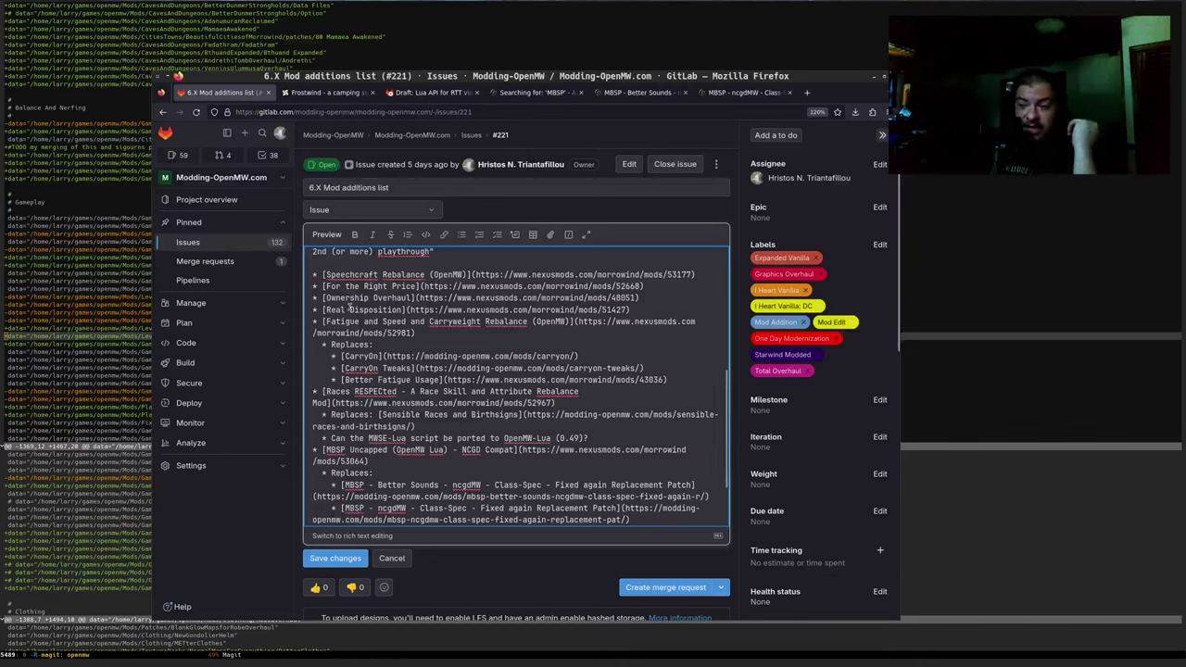
scroll(431, 422, "down", 2)
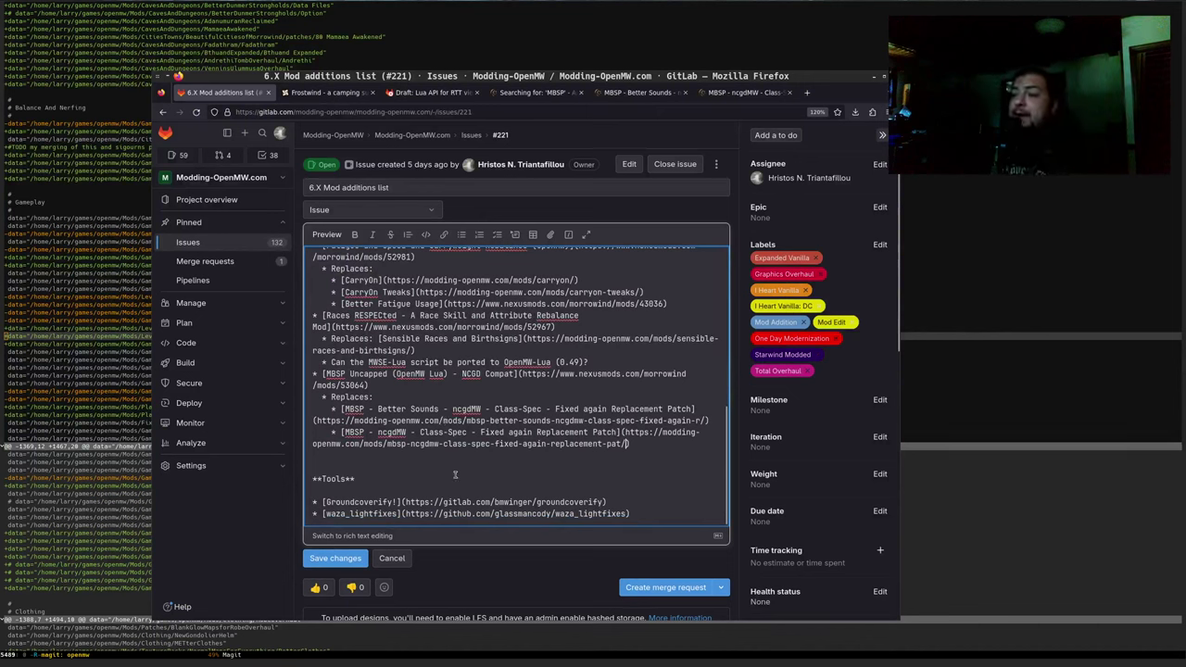
left_click(124, 337)
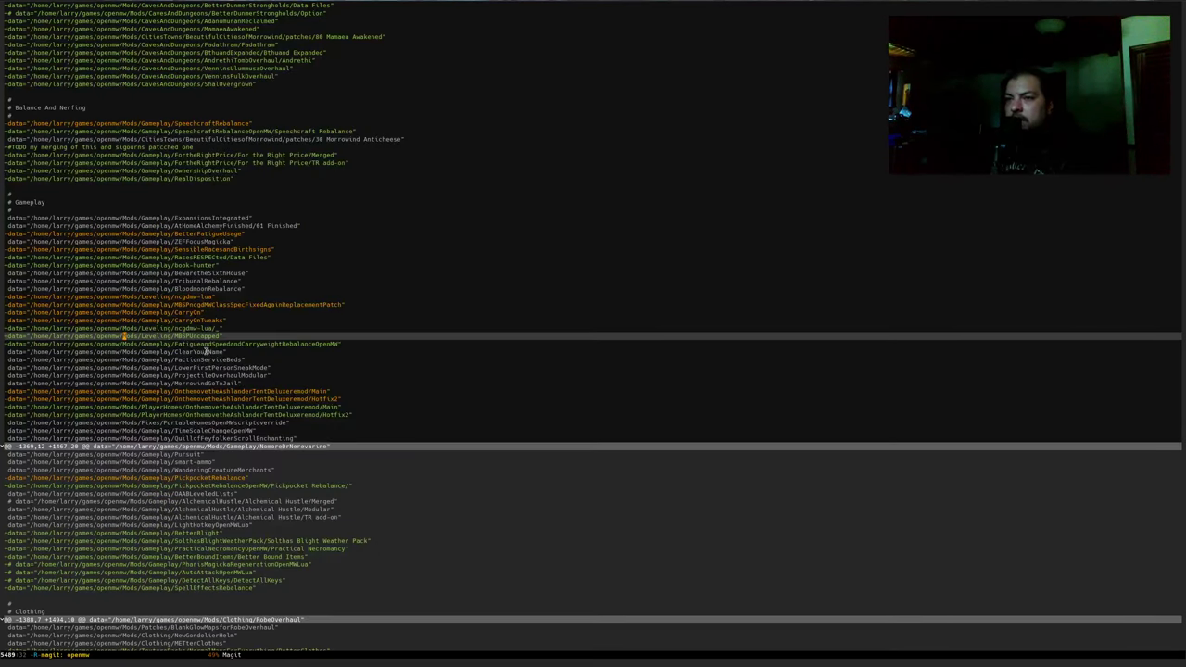
Preview the rendered GitLab issue description
key("alt+Tab")
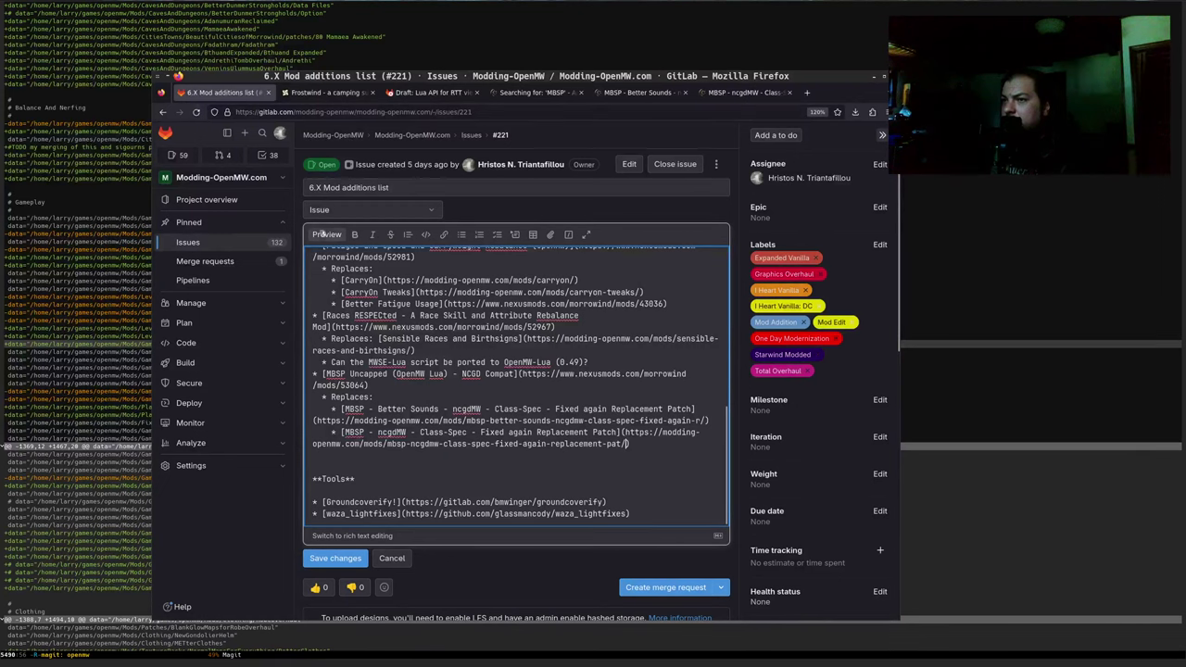
key("ctrl+Return")
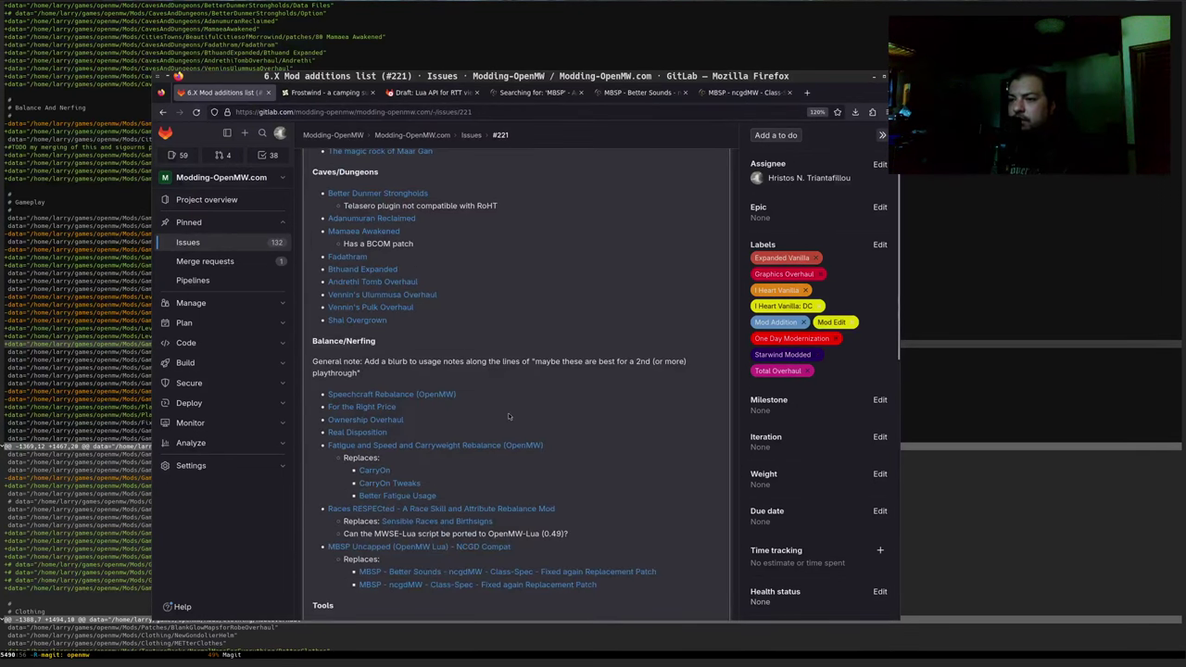
scroll(469, 422, "down", 1)
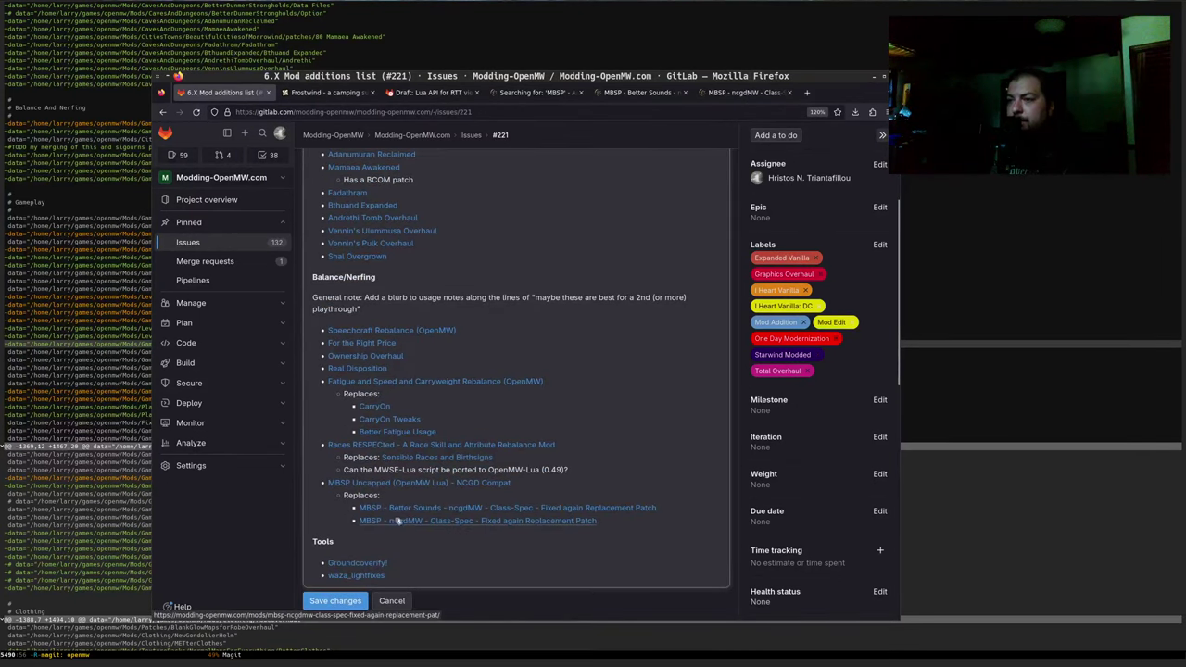
In Magit, collapse the -1320,44 ImperialTownsRevamp hunk and mark from the Gameplay hunk header onward
key("alt+Tab")
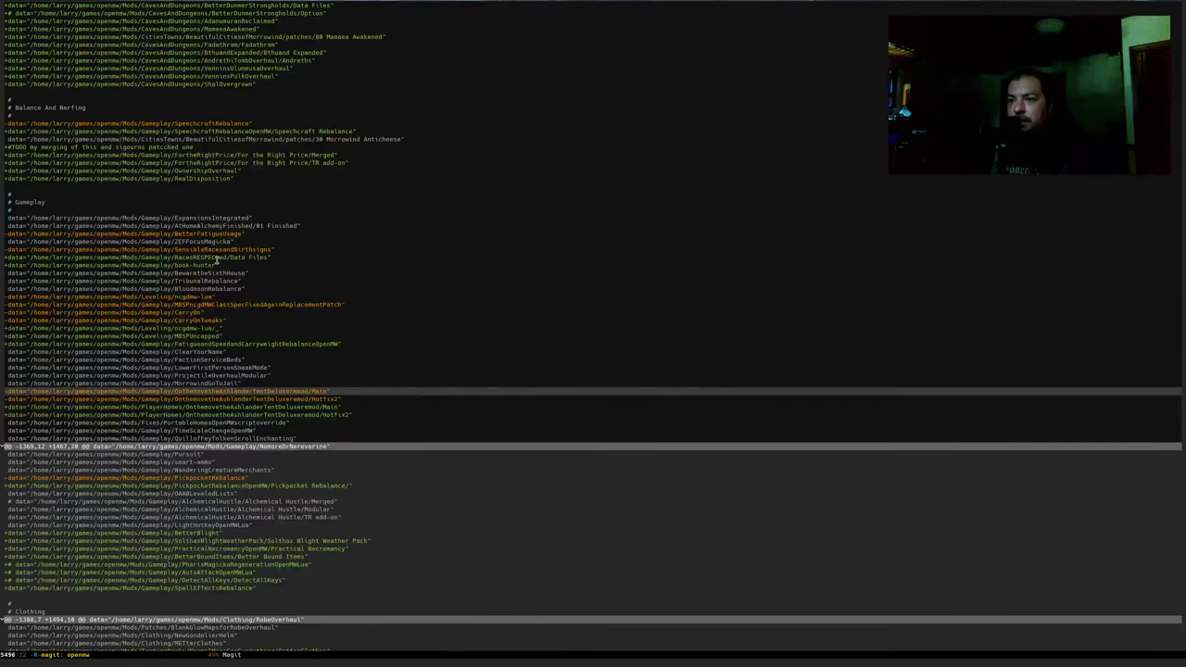
scroll(203, 241, "up", 4)
scroll(204, 241, "up", 4)
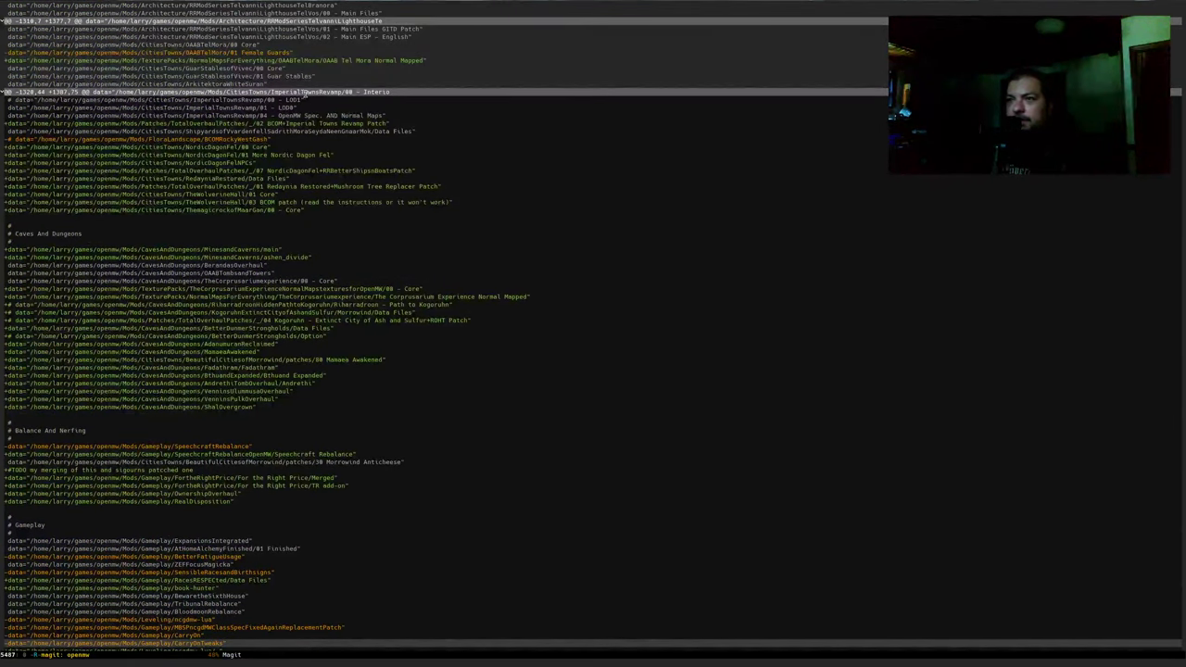
key("Tab")
scroll(308, 151, "down", 2)
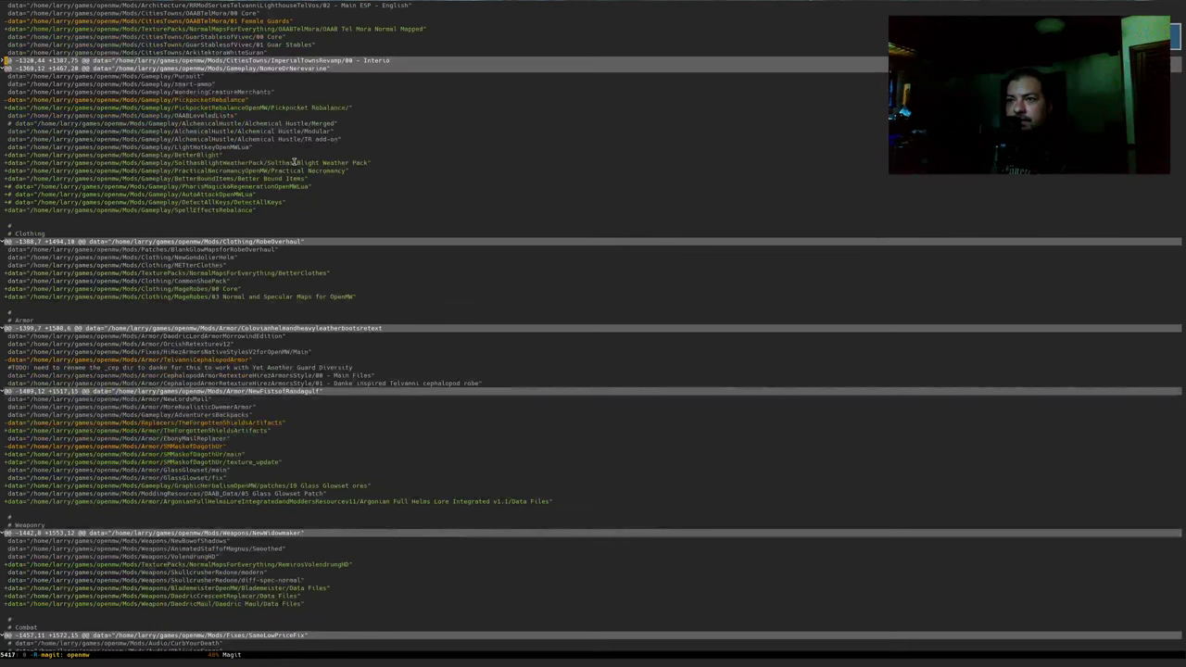
right_click(202, 106)
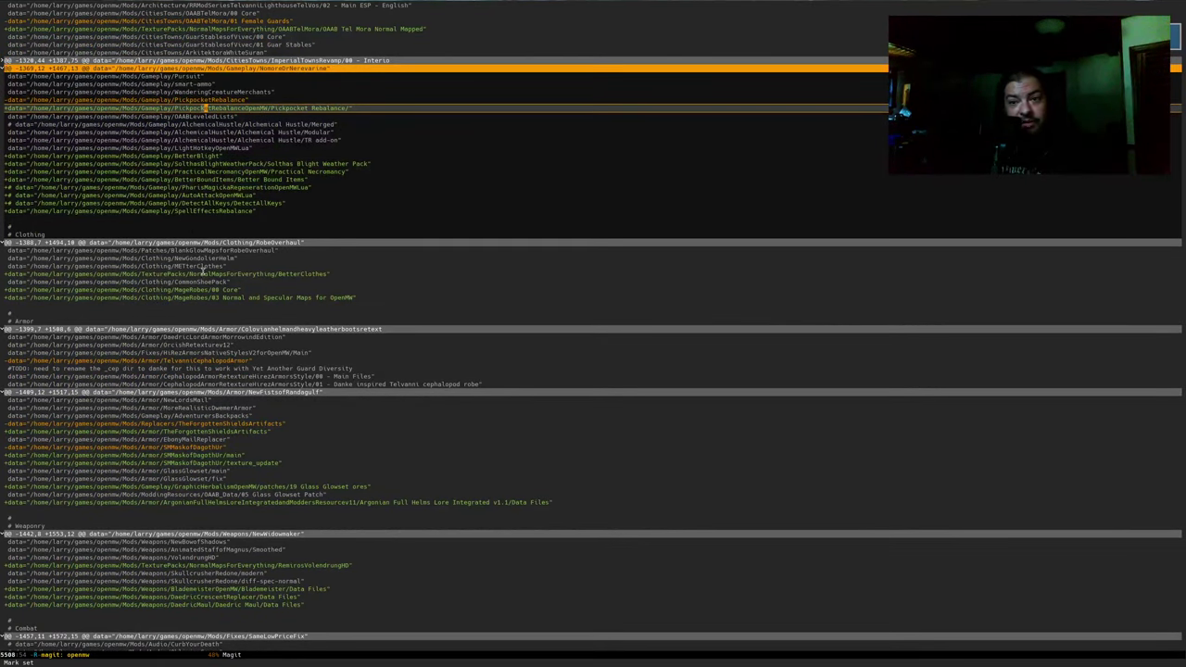
key("alt+Tab")
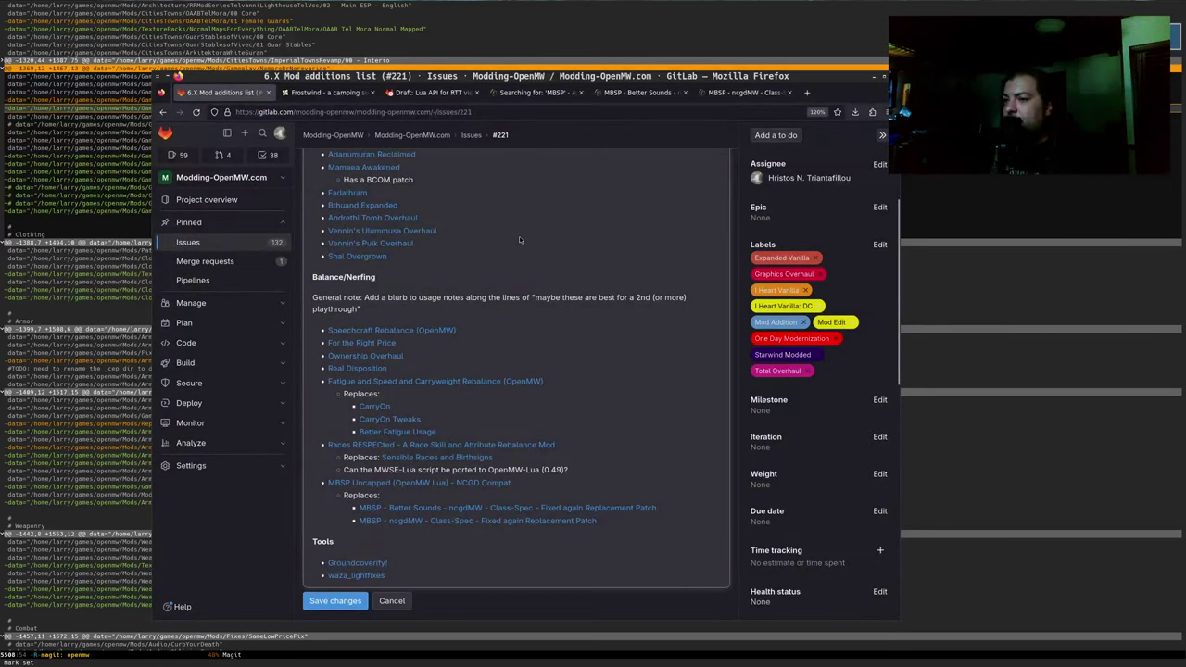
Resume editing the description markdown and add an empty '* []' list item above Tools
scroll(517, 236, "up", 3)
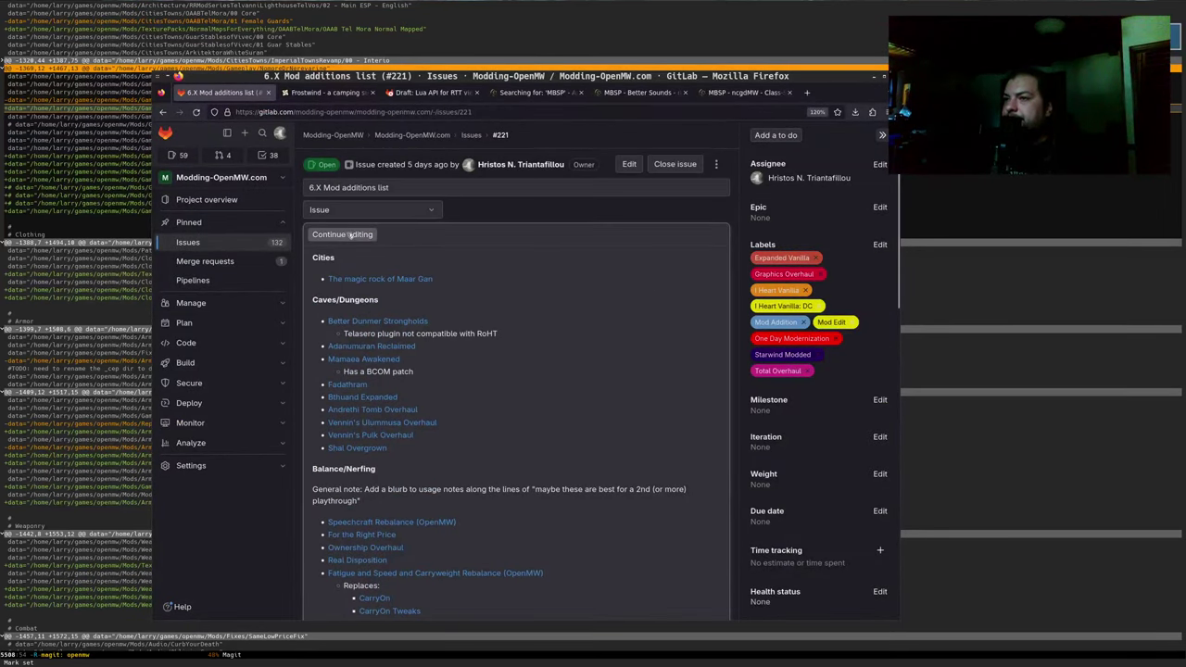
left_click(346, 233)
scroll(427, 456, "down", 5)
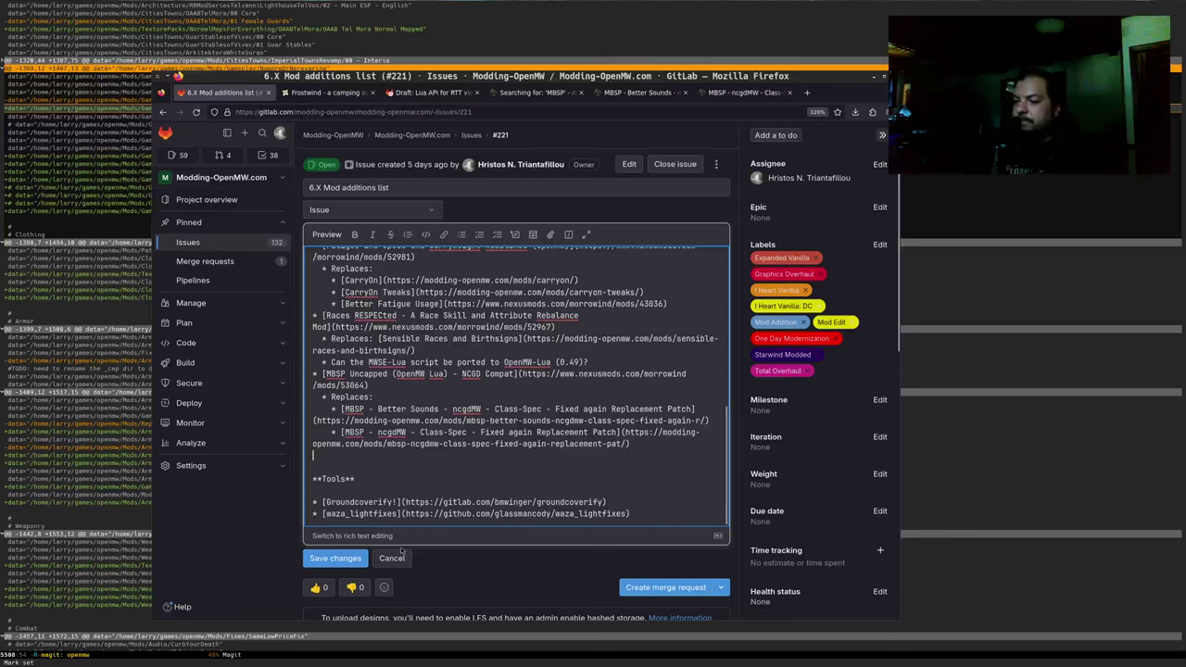
type("* []")
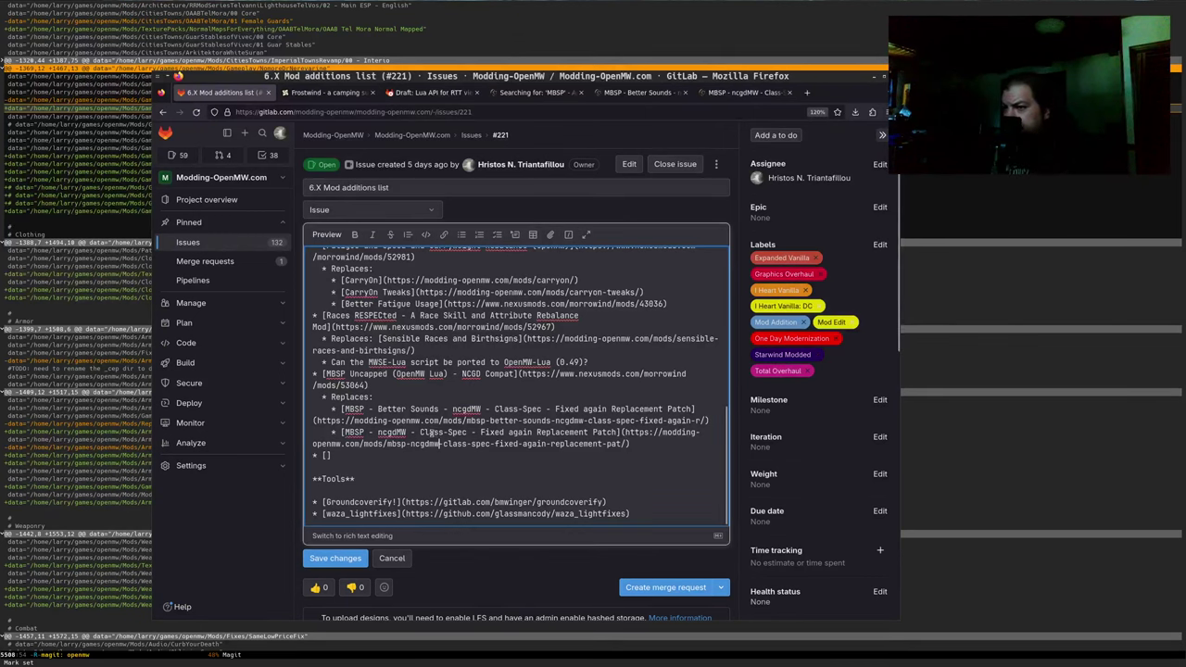
Select and copy the Speechcraft Rebalance Nexus URL from the description
scroll(431, 433, "up", 1)
scroll(431, 433, "up", 2)
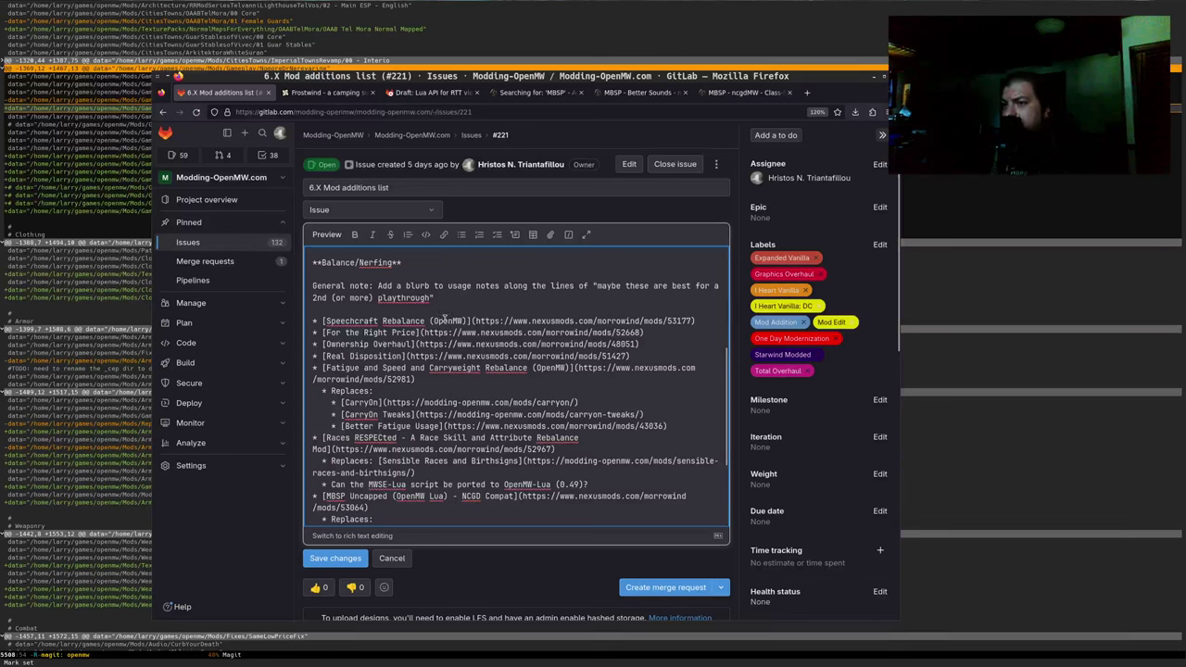
left_click_drag(489, 319, 693, 321)
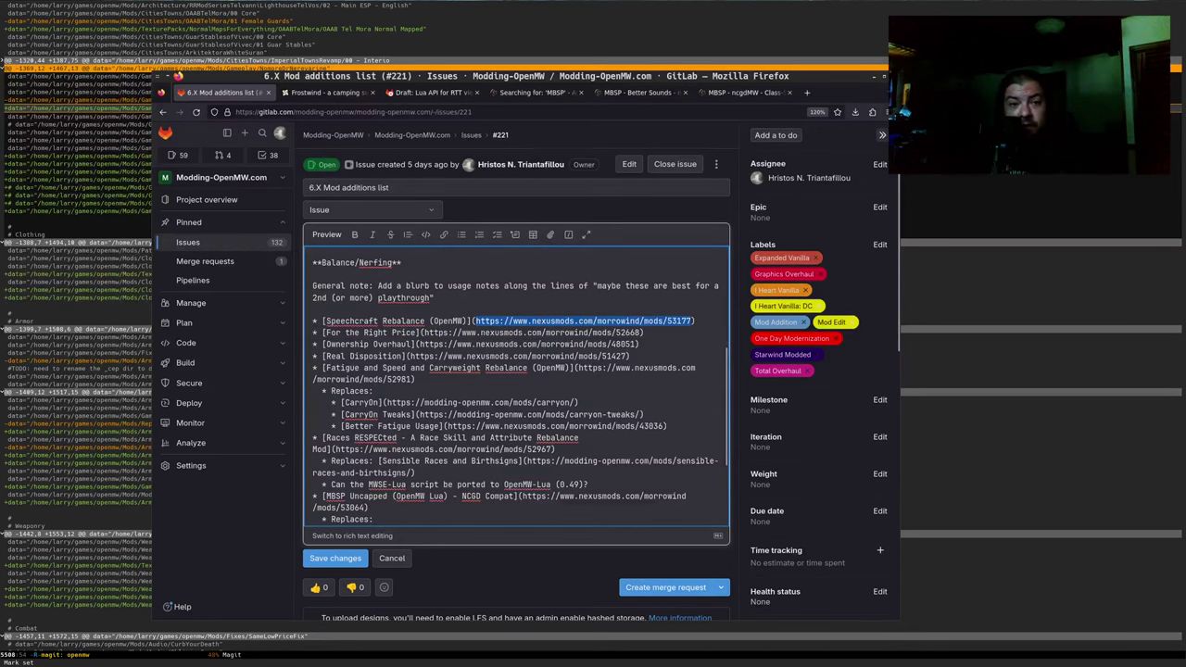
key("alt+Tab")
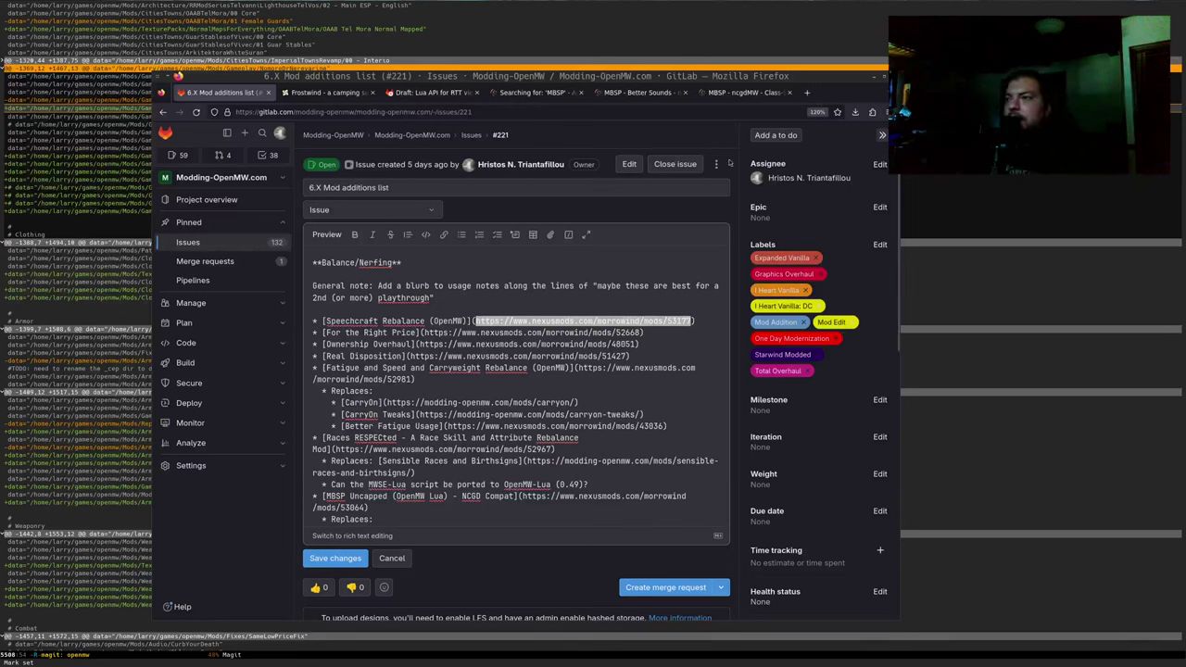
Load the copied Nexus link in a new tab and select the Pickpocket Rebalance (OpenMW) title
left_click(807, 92)
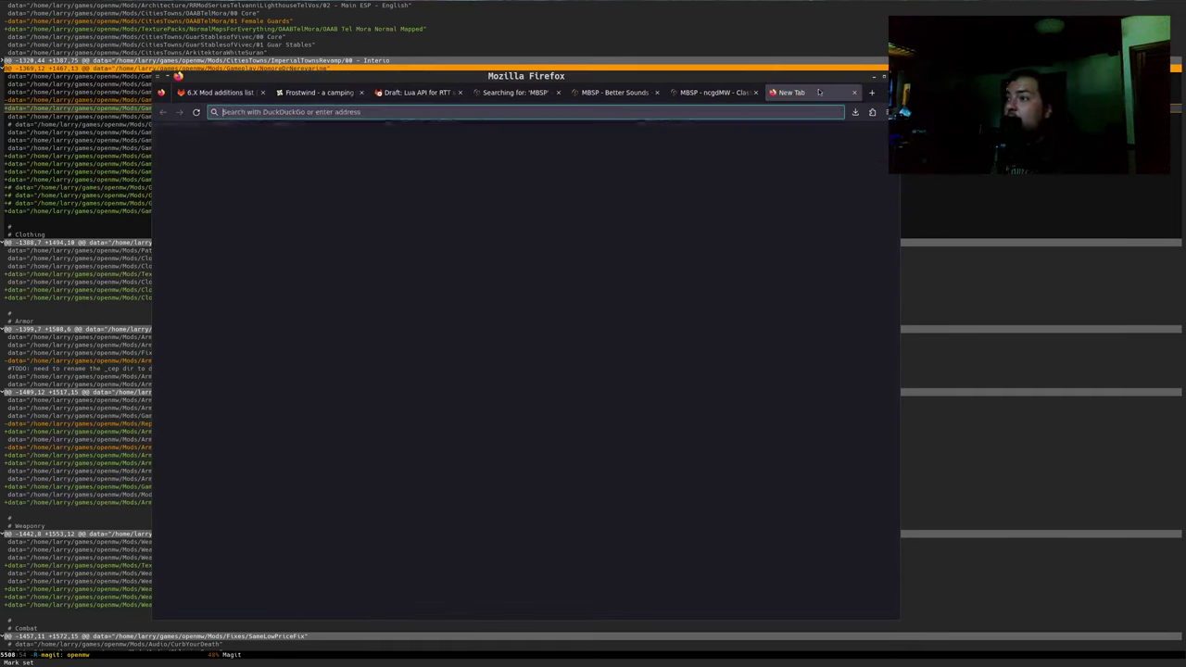
type("https://www.nexusmods.com/morrowind/mods/53174")
key("Return")
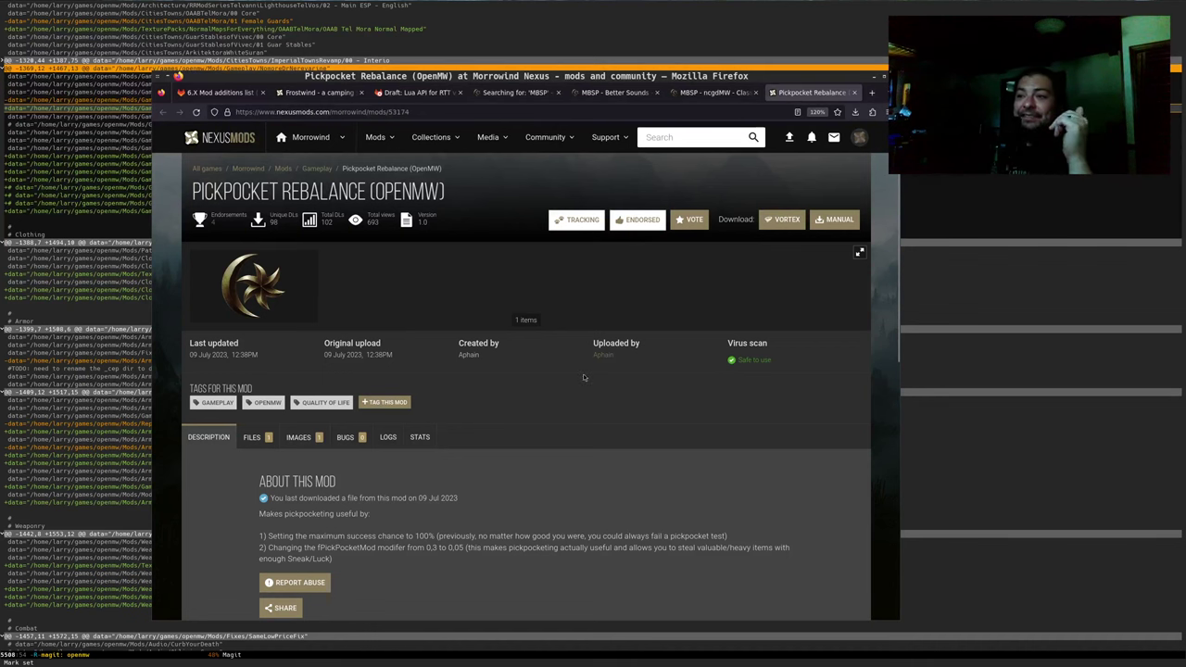
left_click(243, 94)
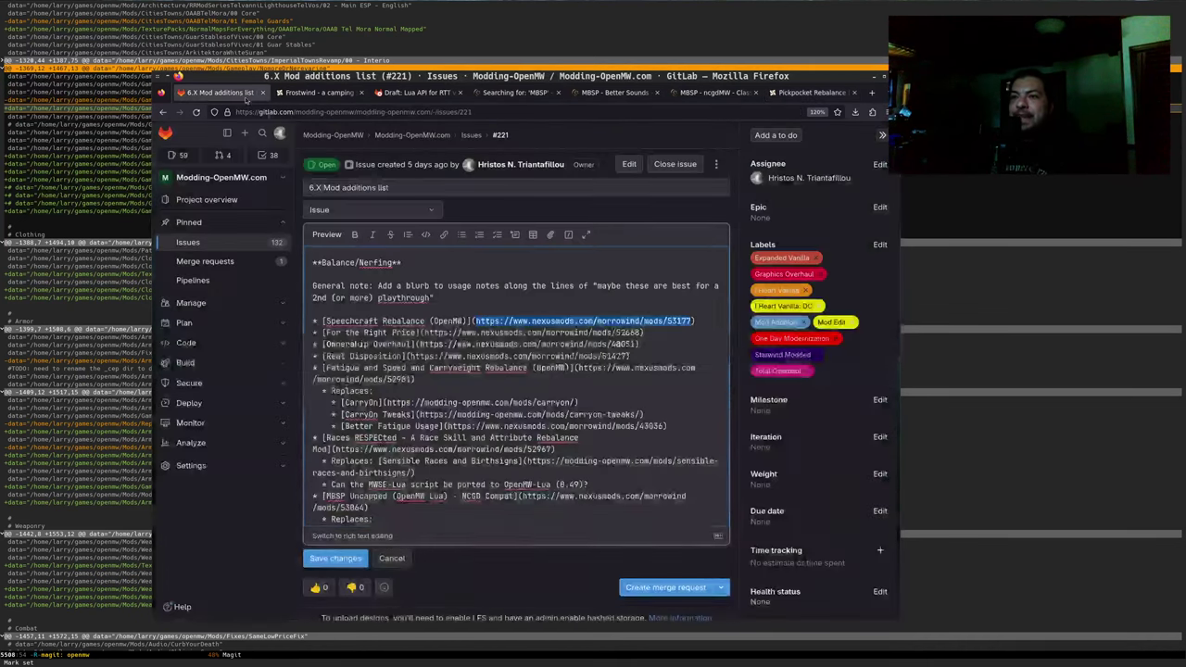
scroll(417, 488, "down", 3)
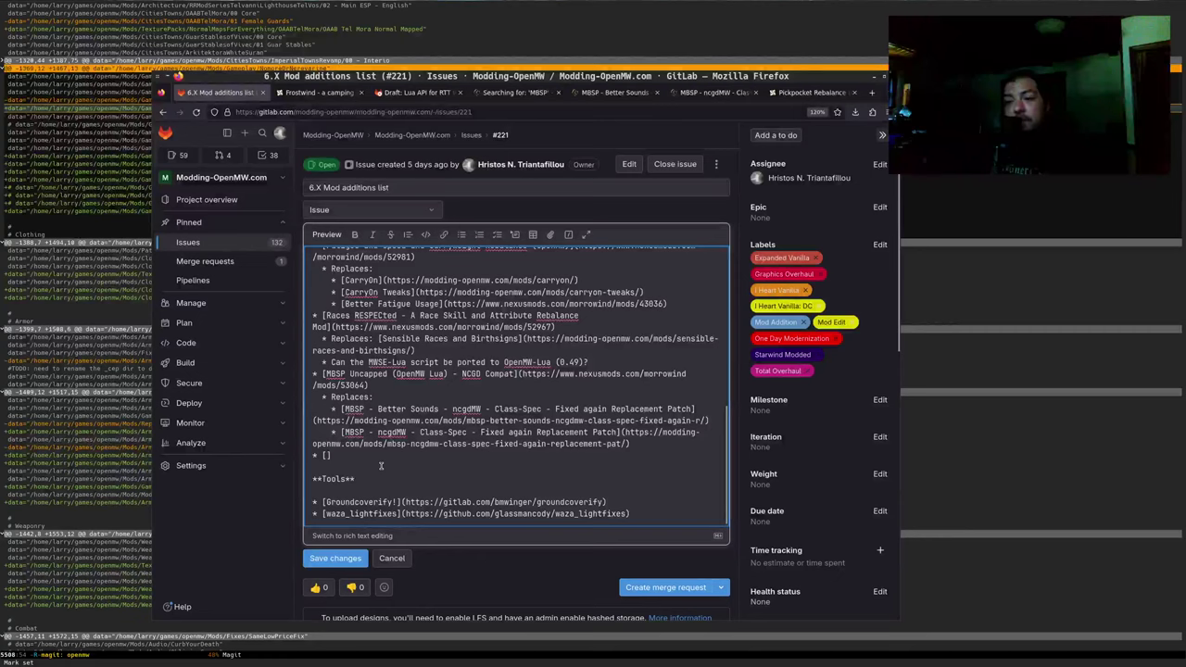
left_click(317, 92)
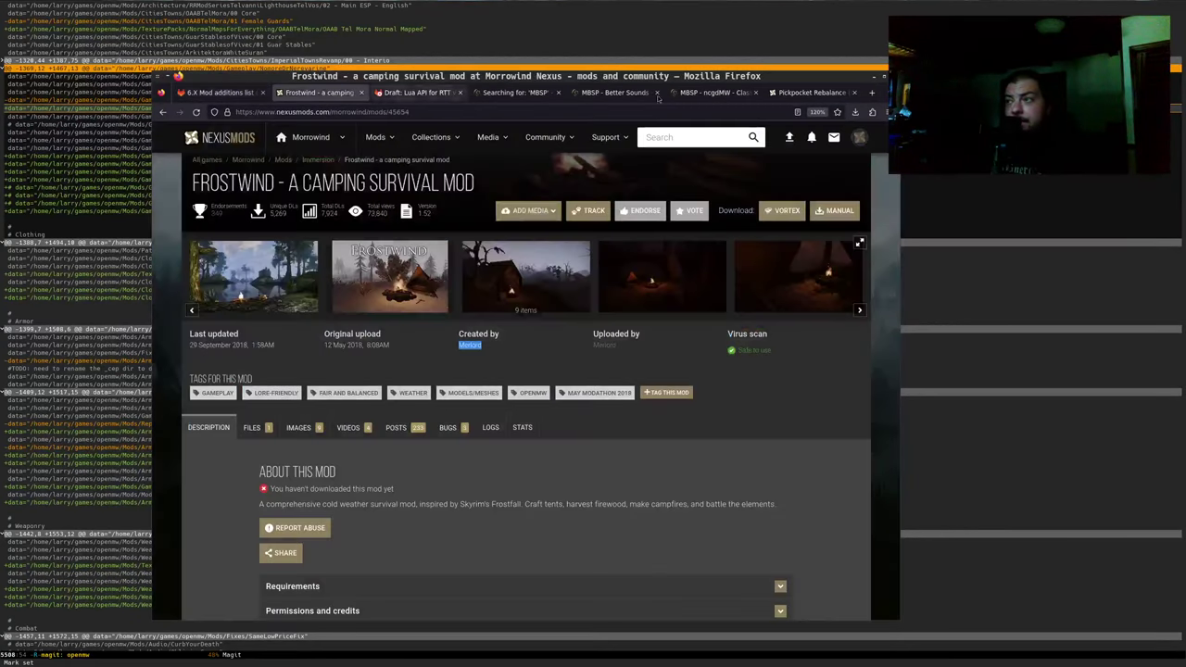
key("alt+9")
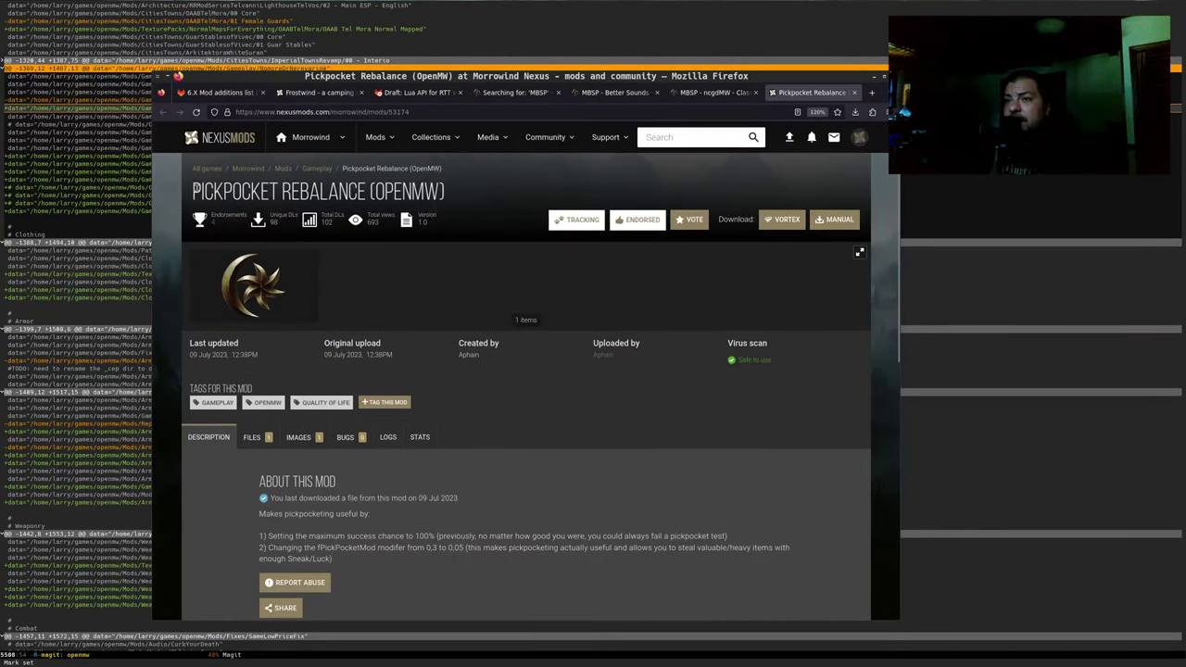
left_click_drag(192, 190, 457, 196)
Fill the '* []' item with the Pickpocket Rebalance (OpenMW) title and its Nexus URL
left_click(219, 93)
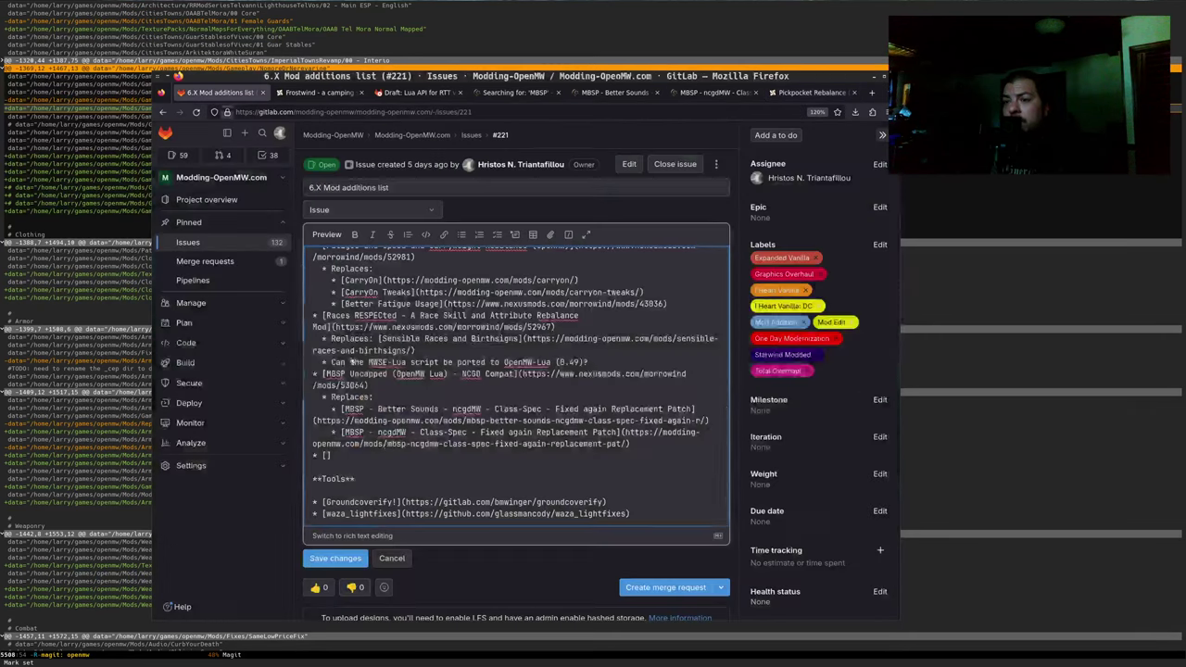
left_click(325, 455)
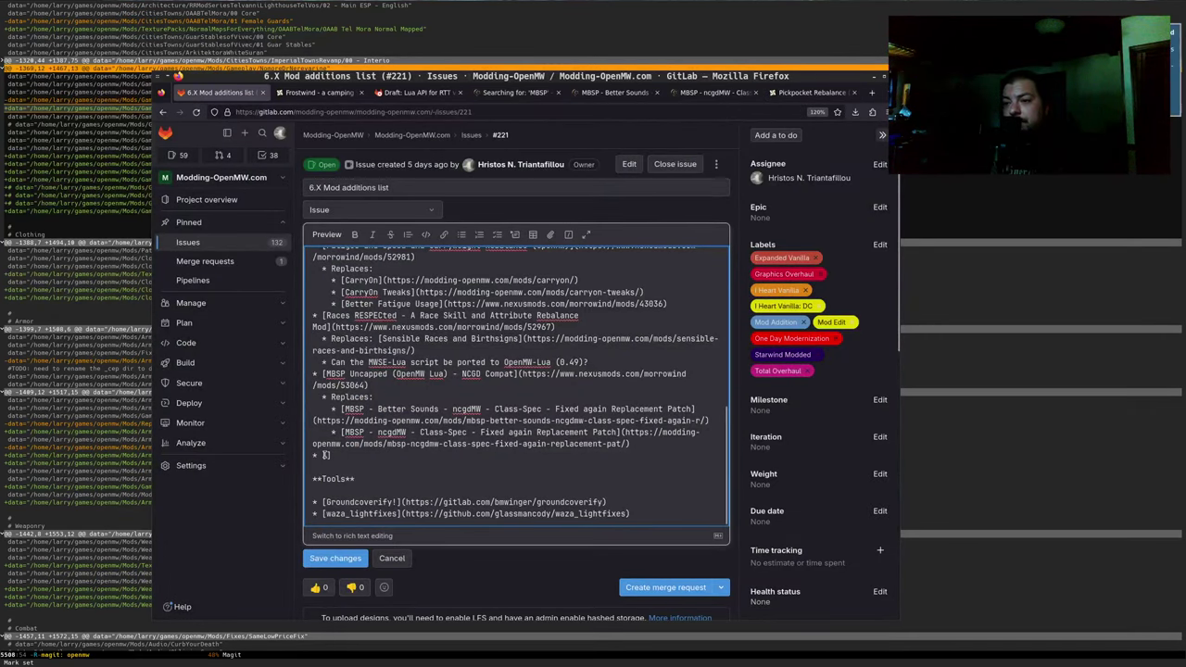
type("Pickpocket Rebalance (OpenMW)")
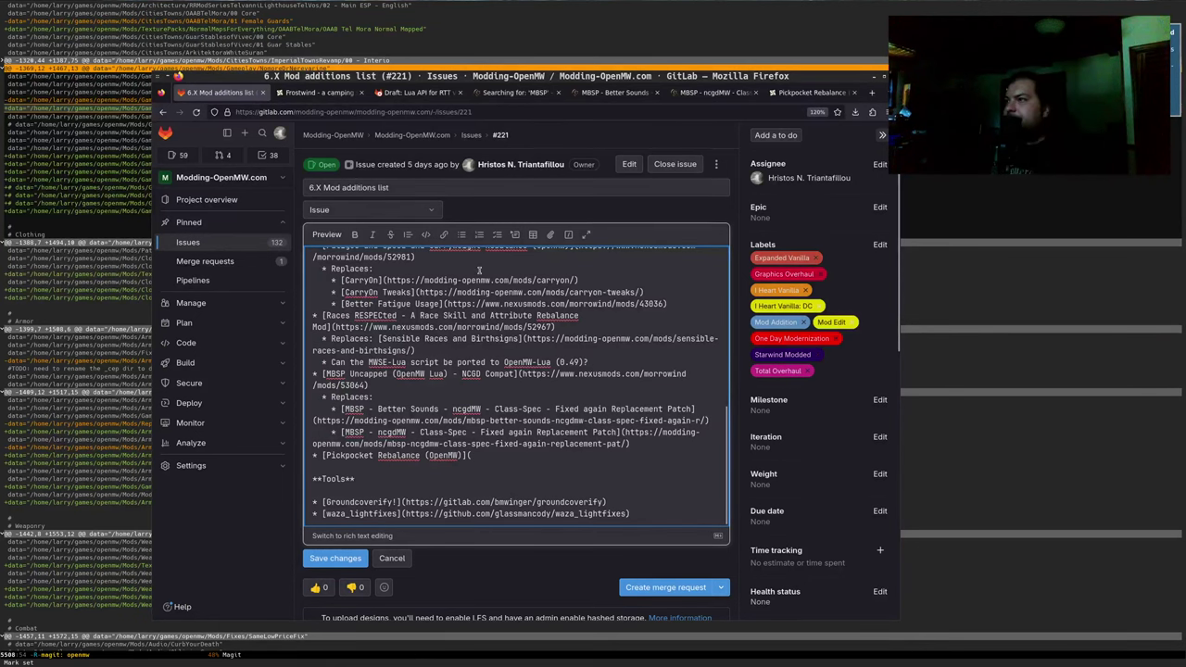
key("ctrl+shift+Tab")
left_click(518, 111)
key("ctrl+c")
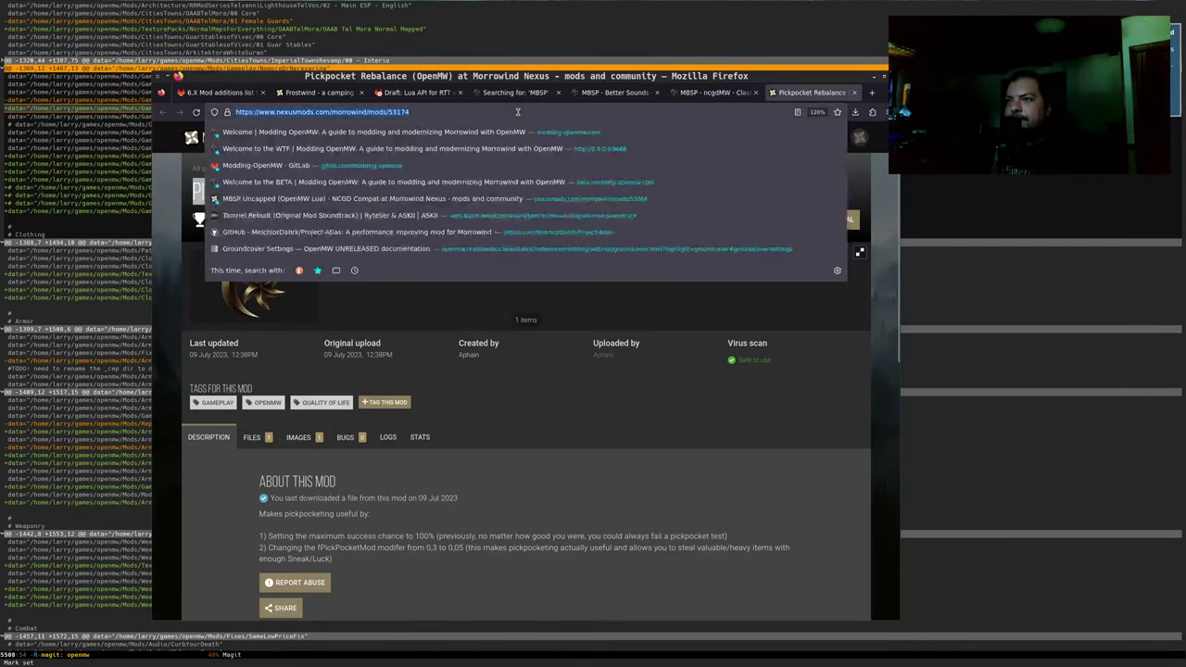
key("ctrl+Tab")
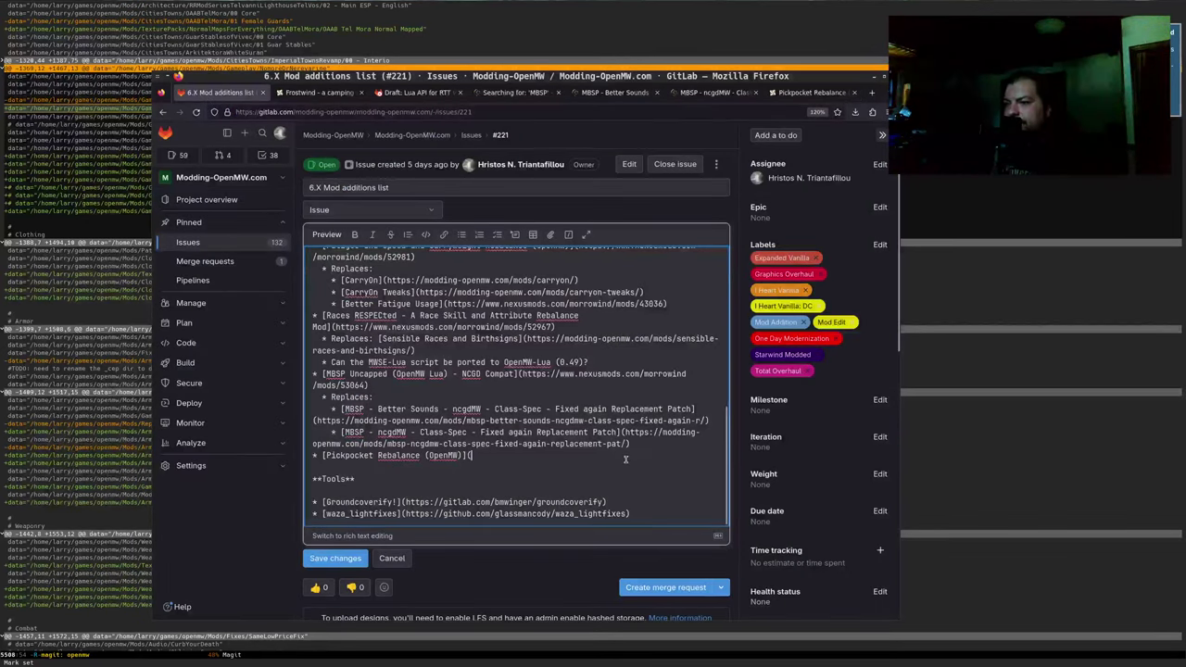
key("ctrl+v")
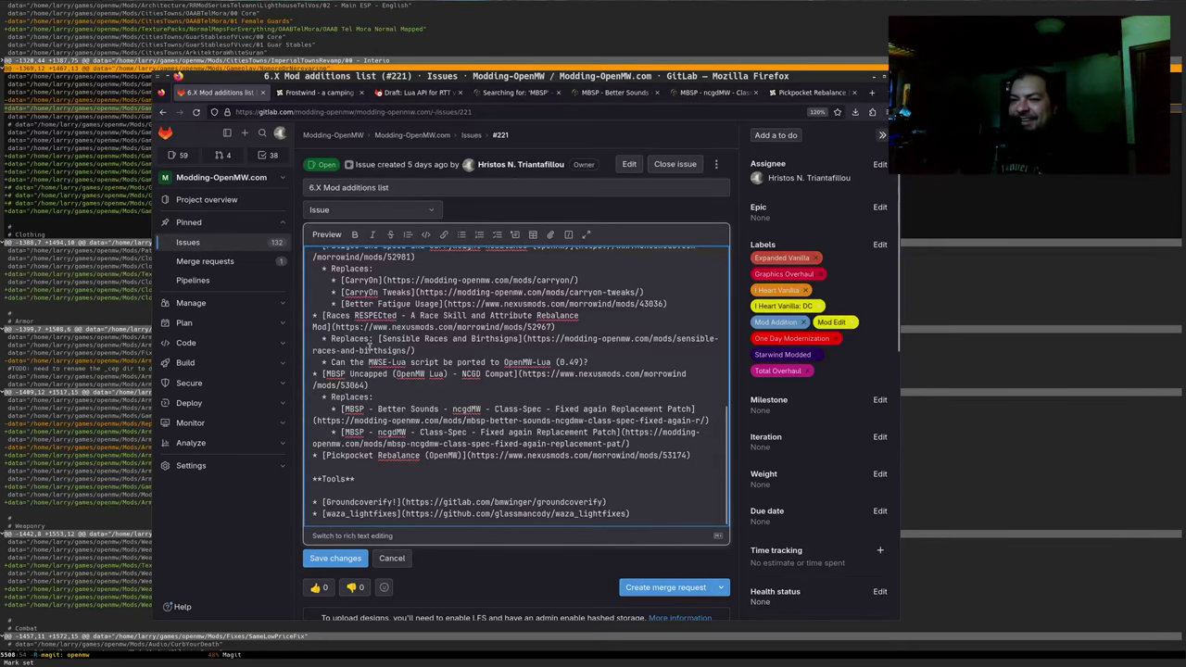
key("super+f")
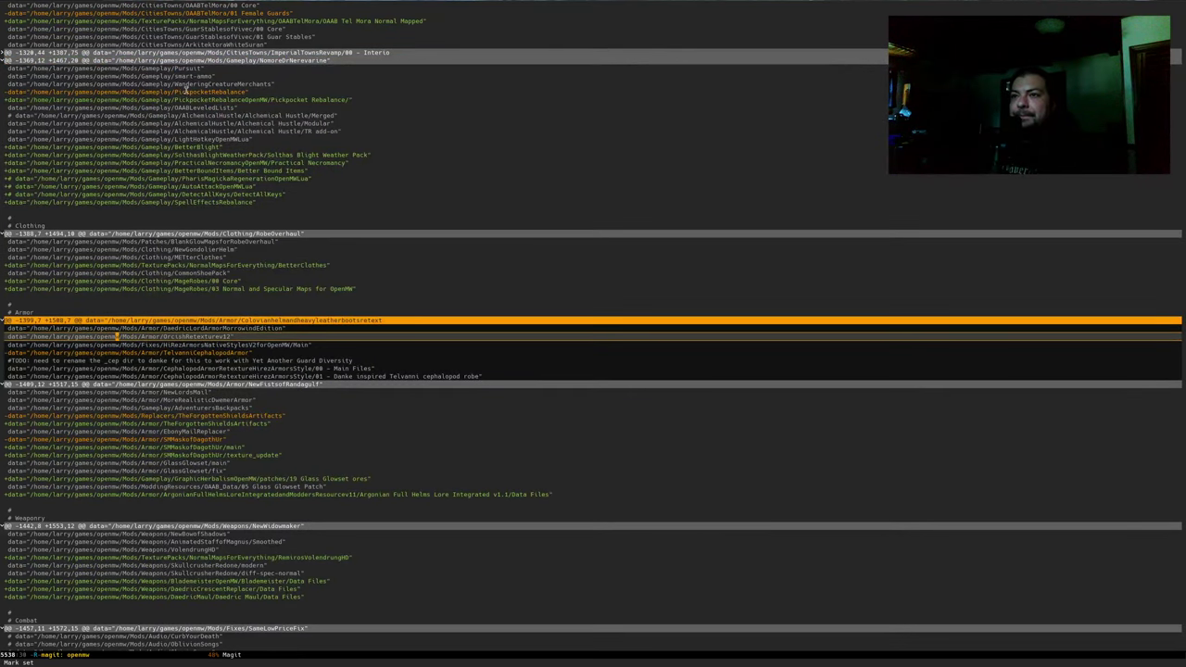
Review the BetterBlight and SolthasBlightWeatherPack lines in the Magit Gameplay diff
scroll(229, 149, "down", 1)
left_click(231, 123)
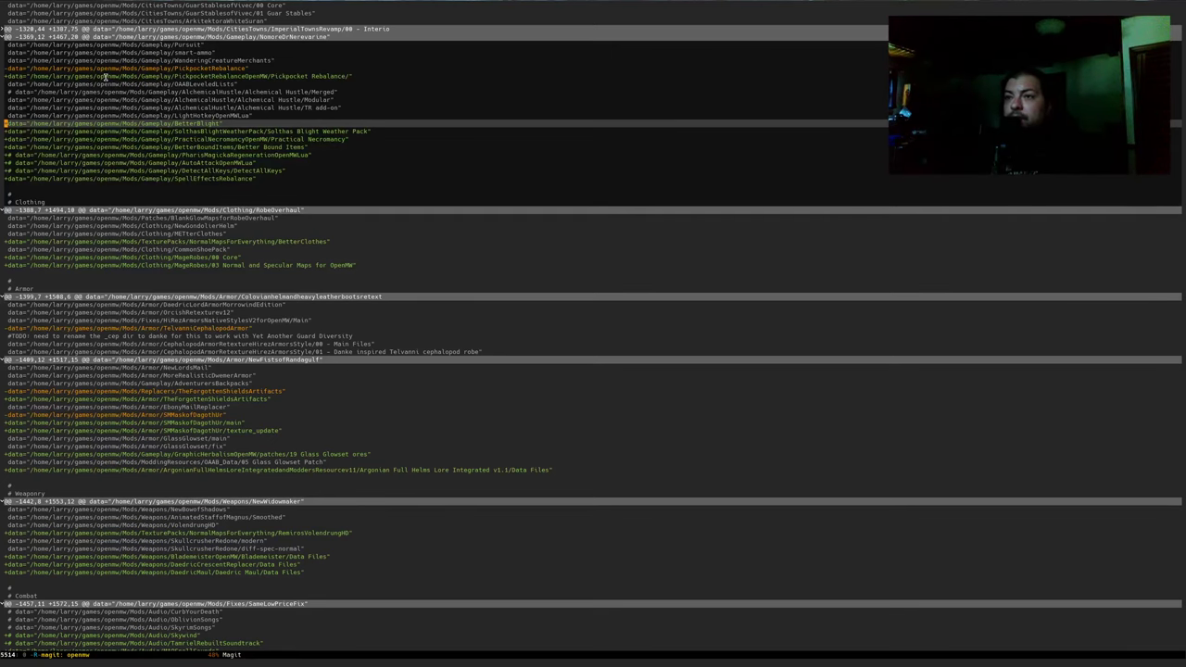
key("ctrl+e")
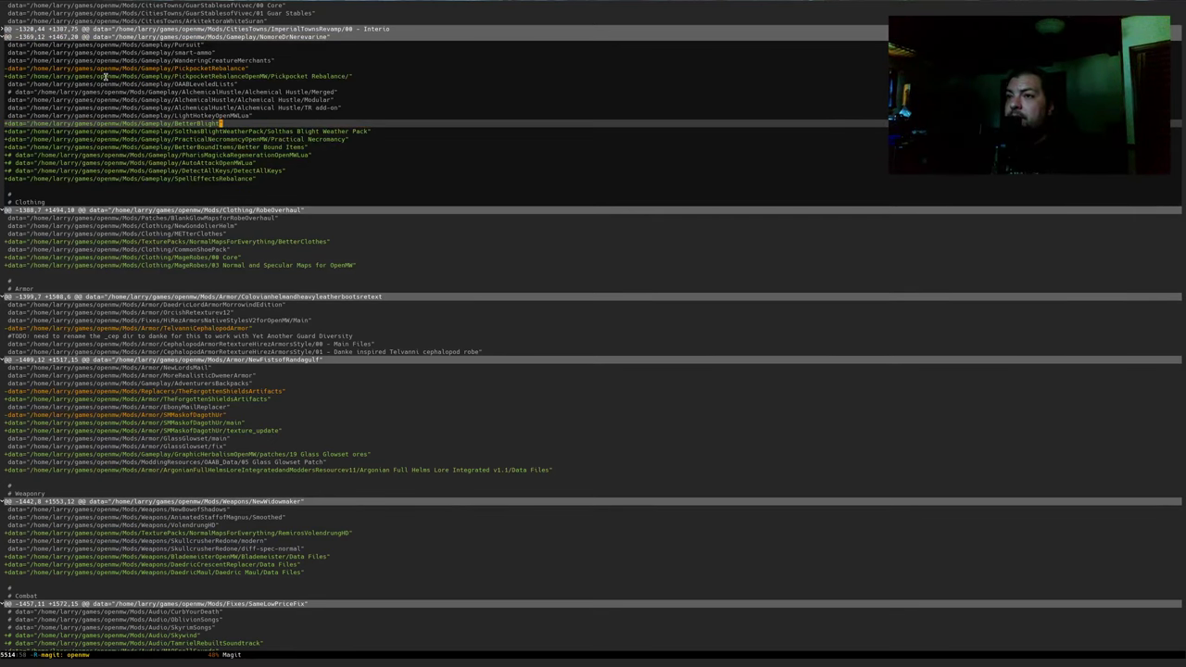
left_click(357, 141)
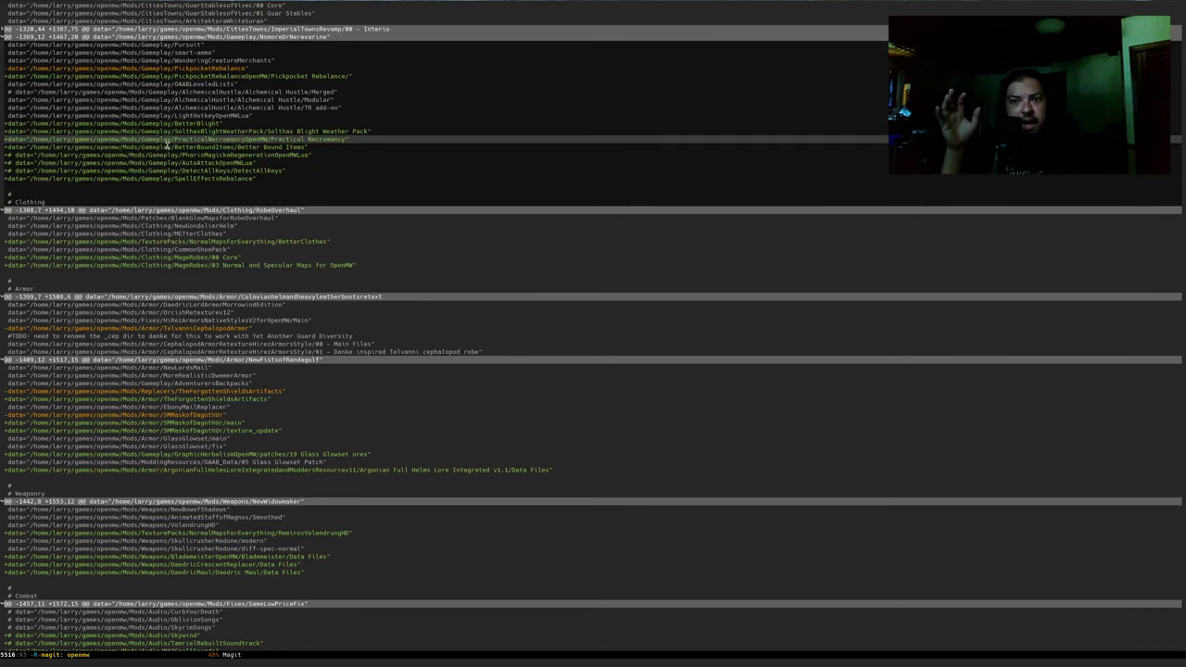
key("Up")
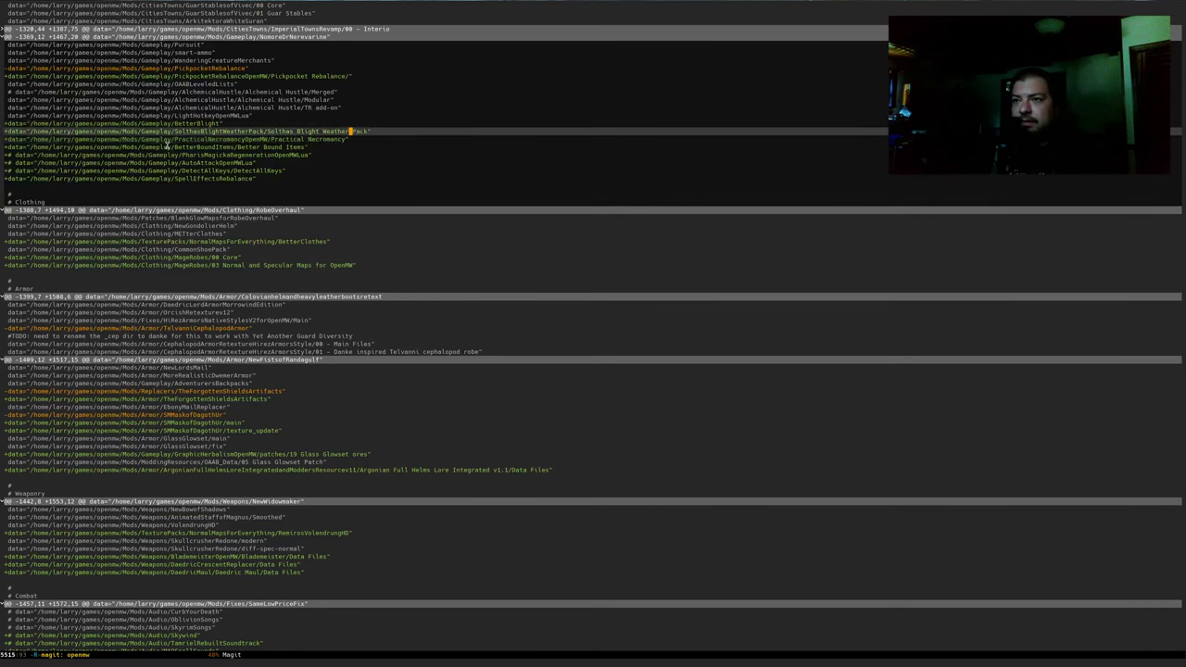
key("Up")
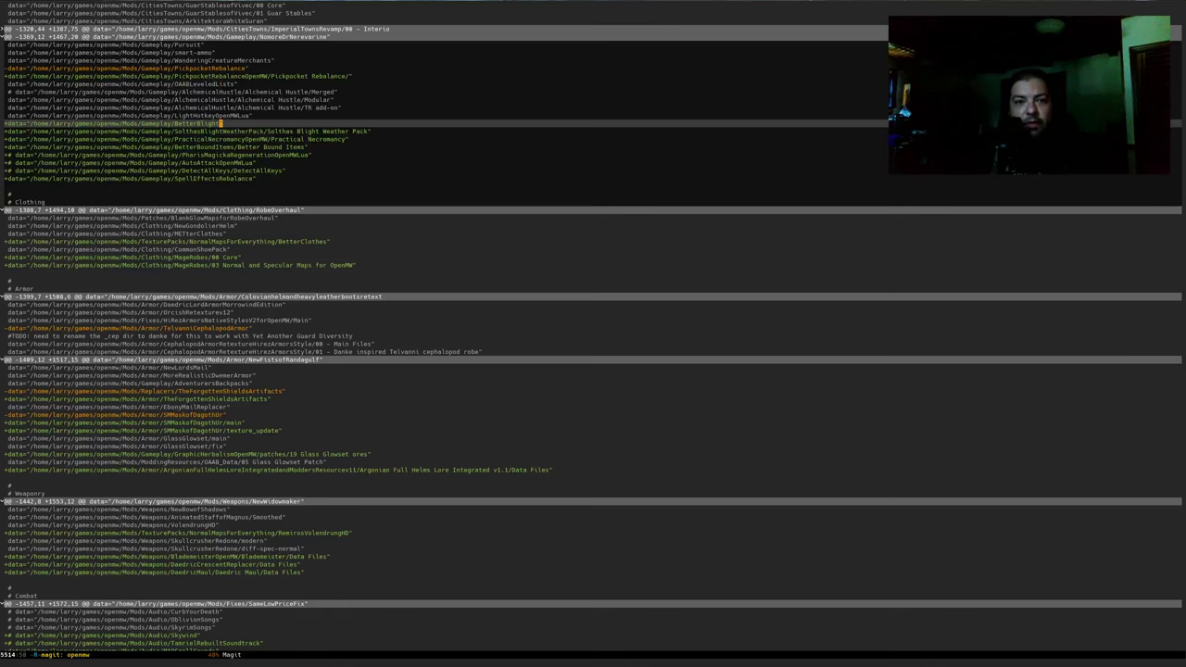
key("alt+Tab")
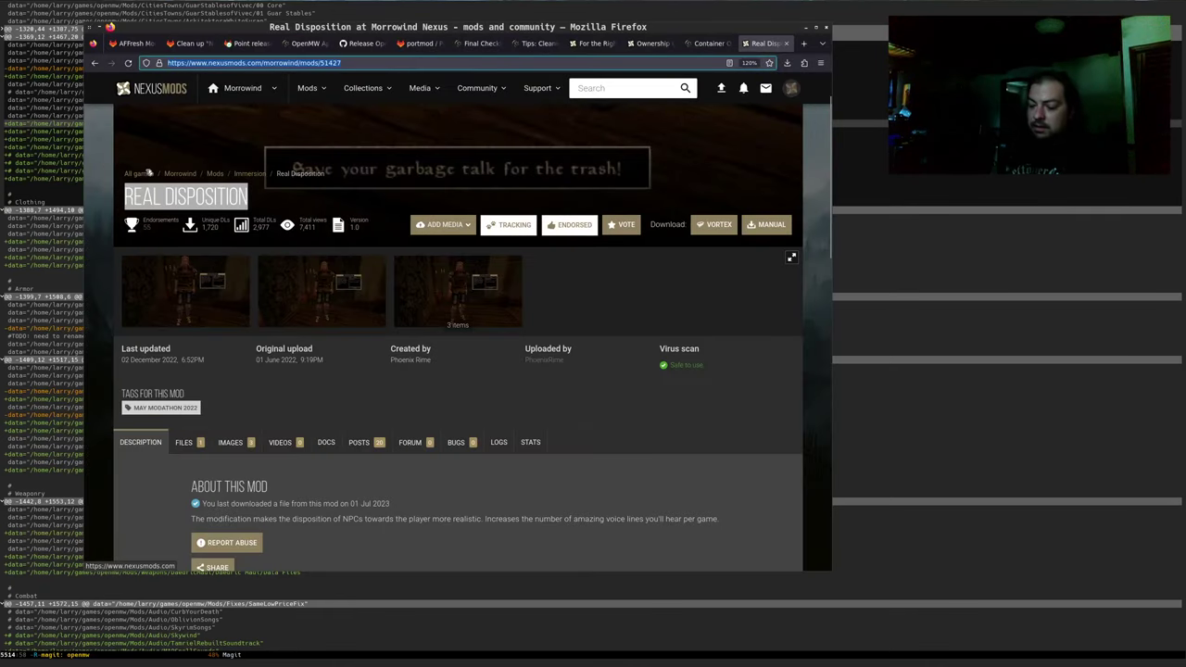
Search 'BetterBlight nexus mods morrowind' and open the Better Blight Nexus page, skipping Bitter and Blighted
key("ctrl+t")
type("BetterBlight")
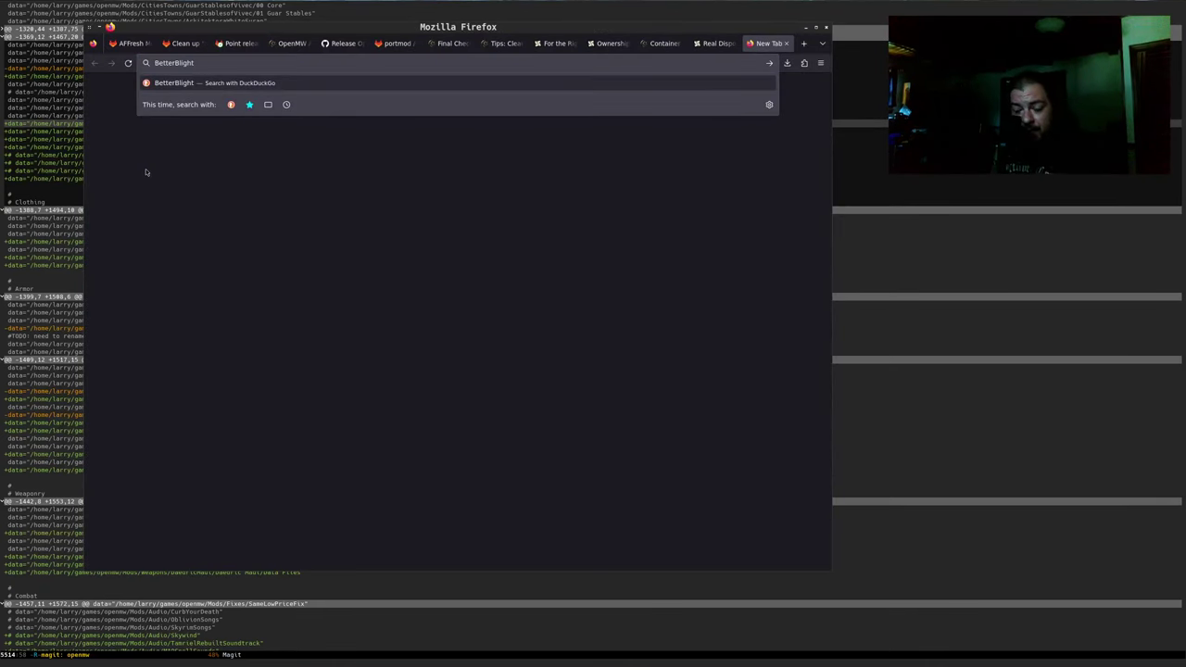
type("nexus mods morrowind")
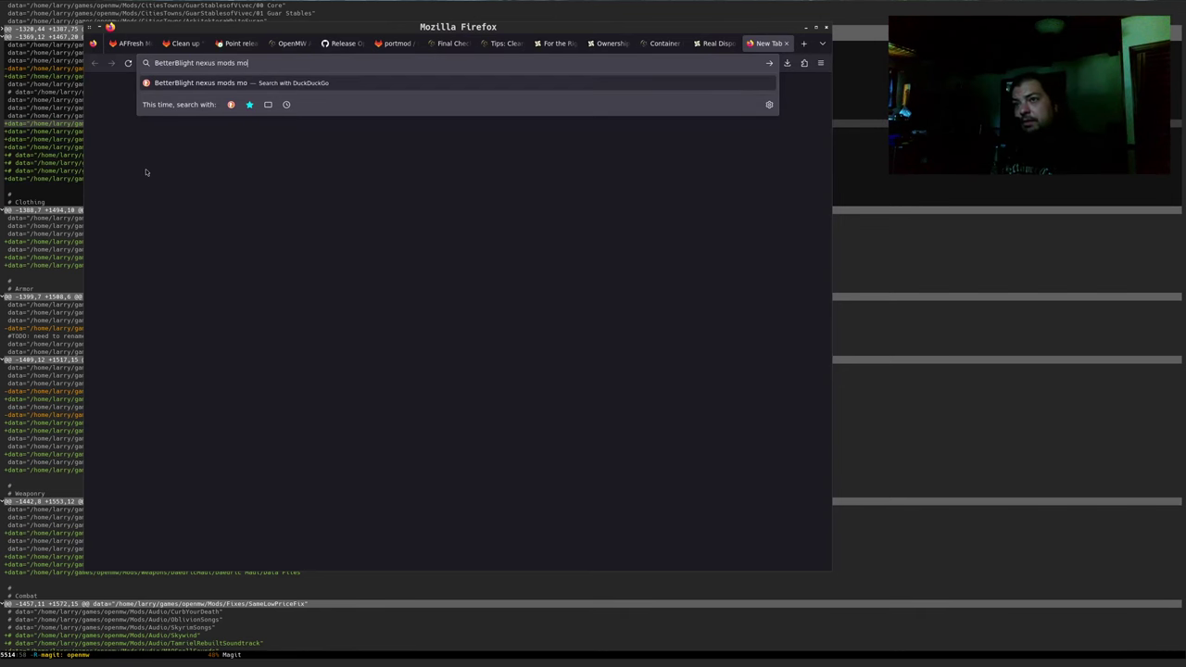
key("Return")
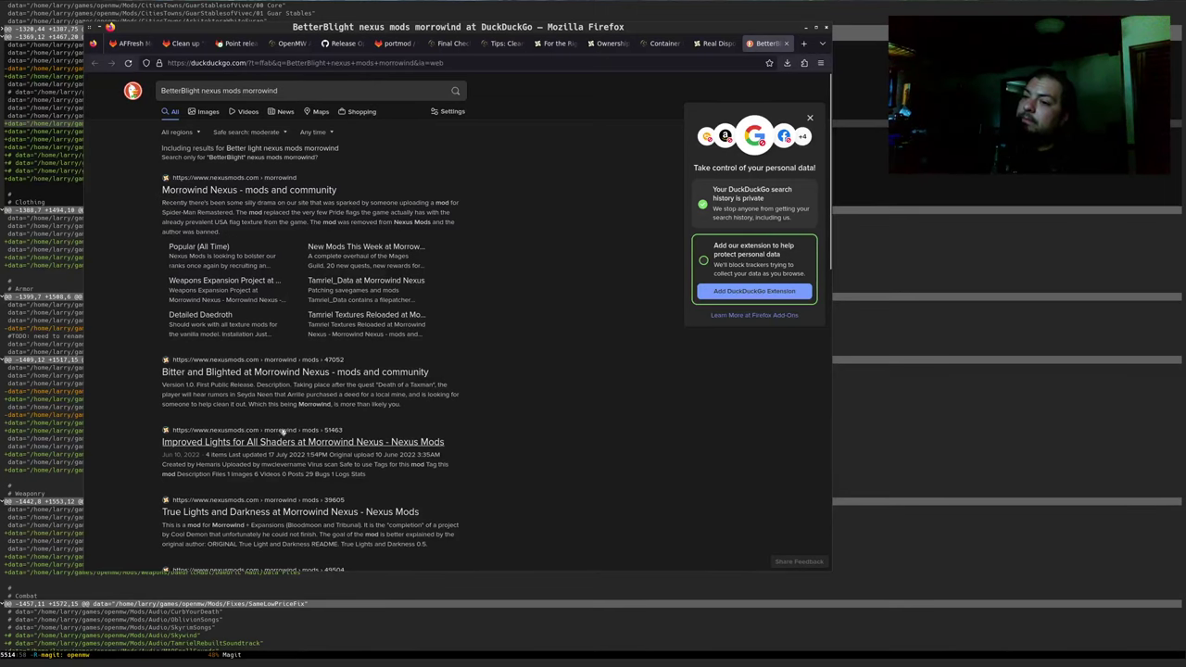
left_click(291, 374)
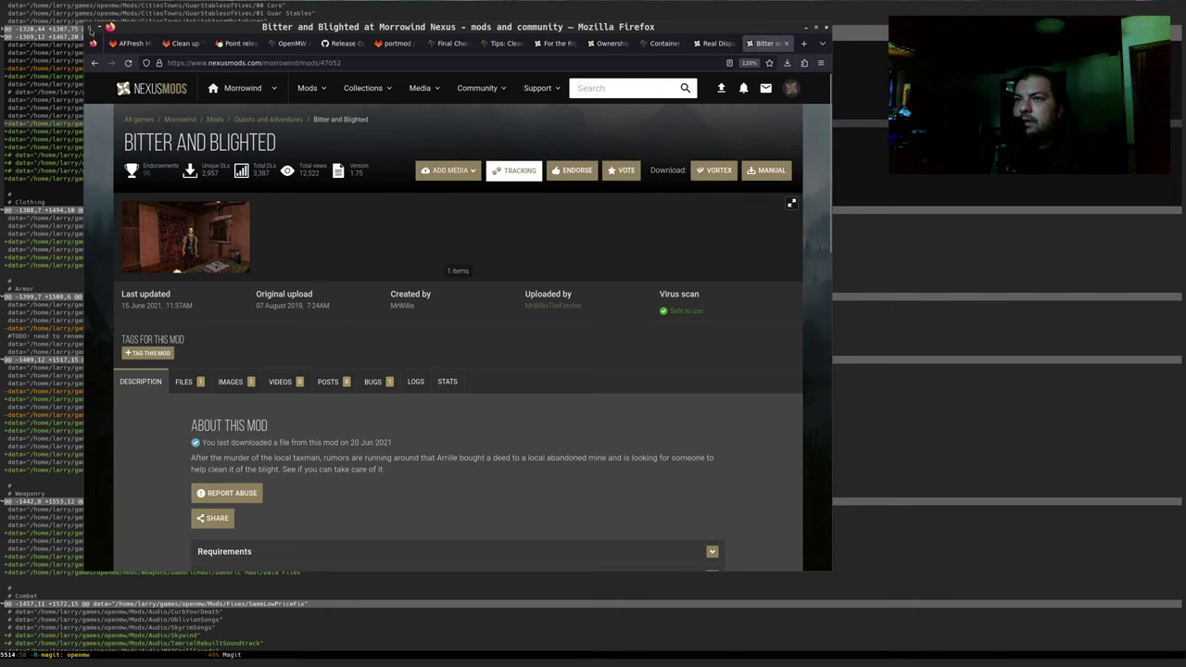
left_click(94, 62)
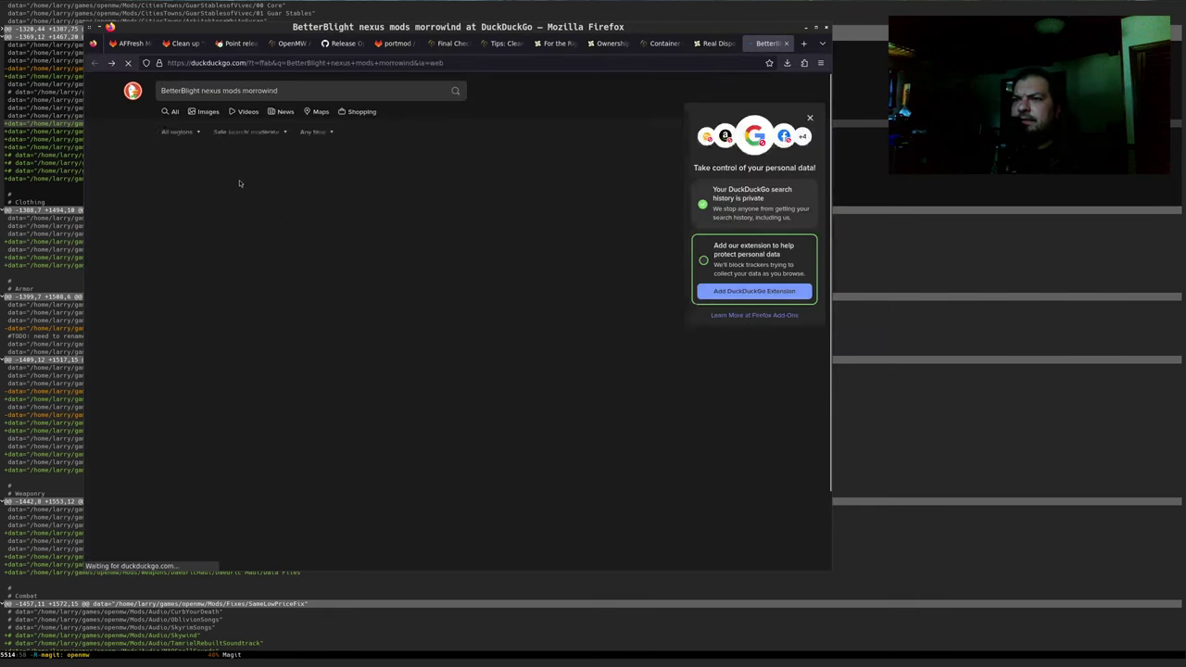
scroll(269, 213, "down", 2)
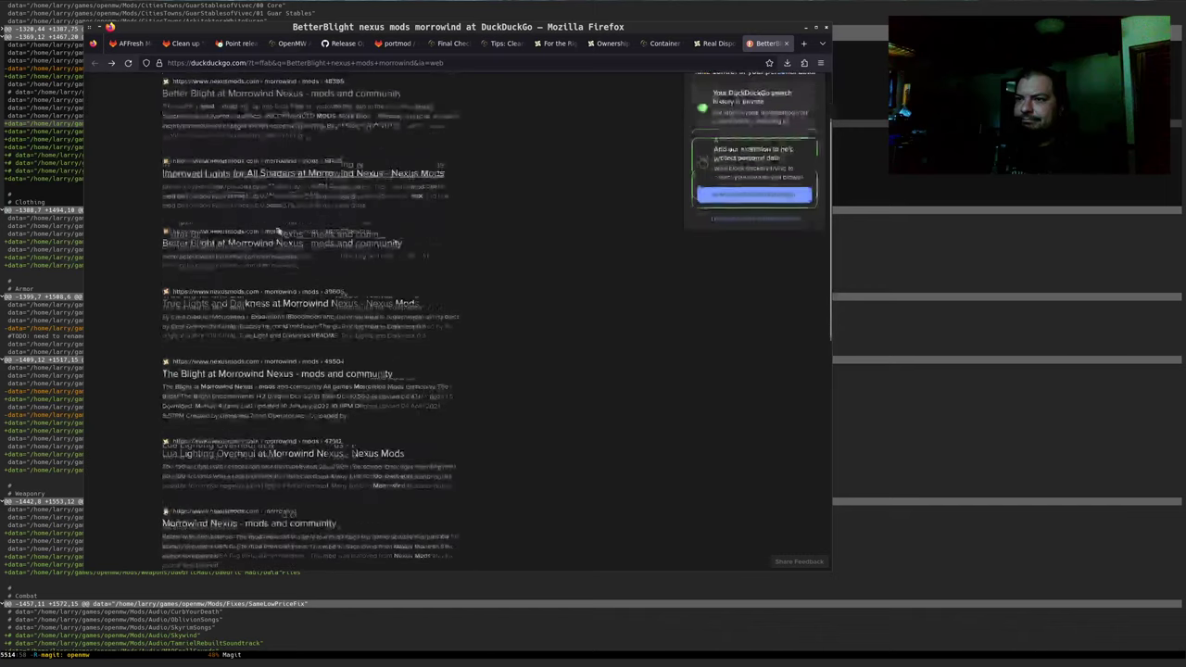
left_click(255, 235)
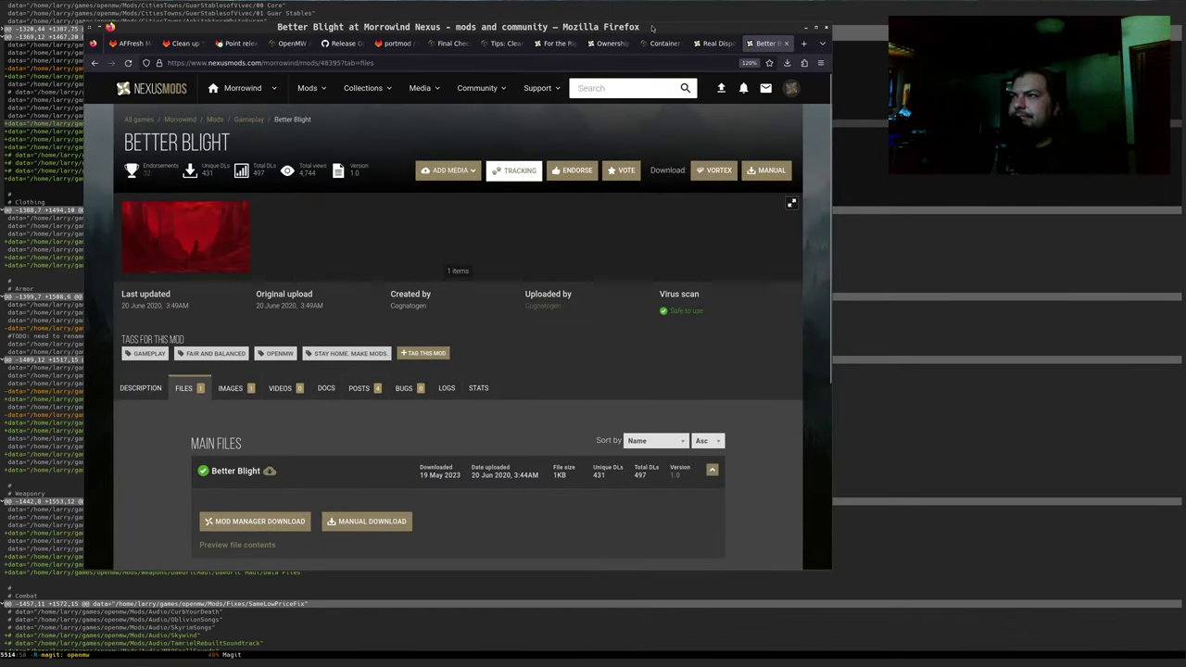
Endorse Better Blight and show its Description tab
key("alt+Tab")
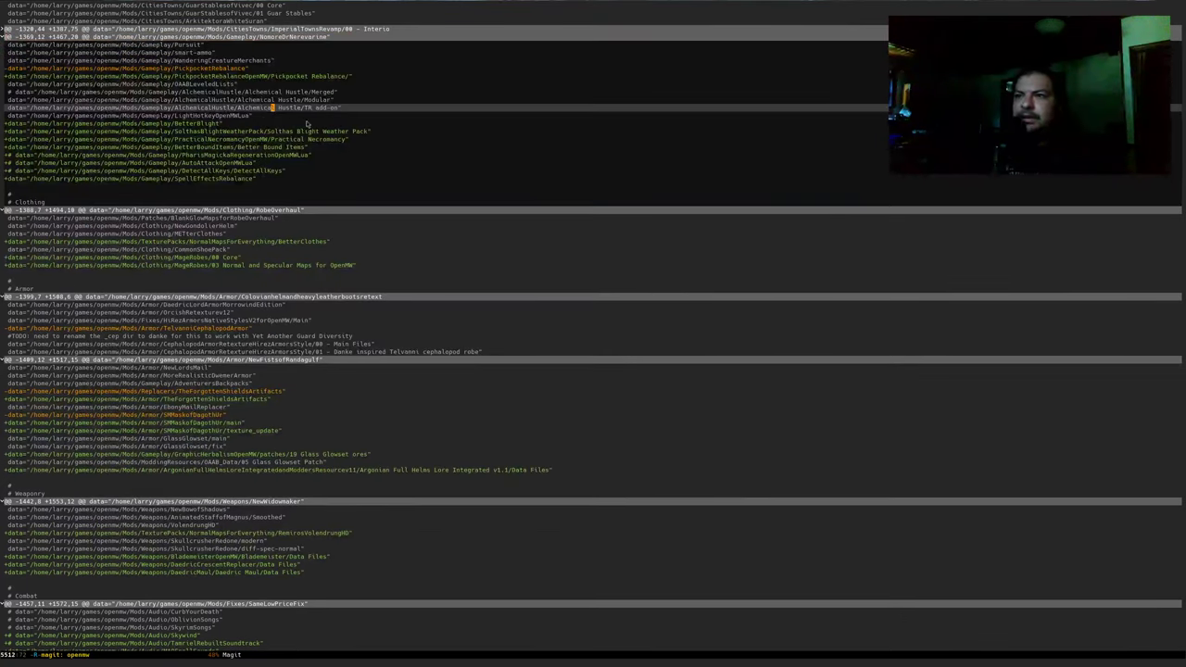
key("alt+Tab")
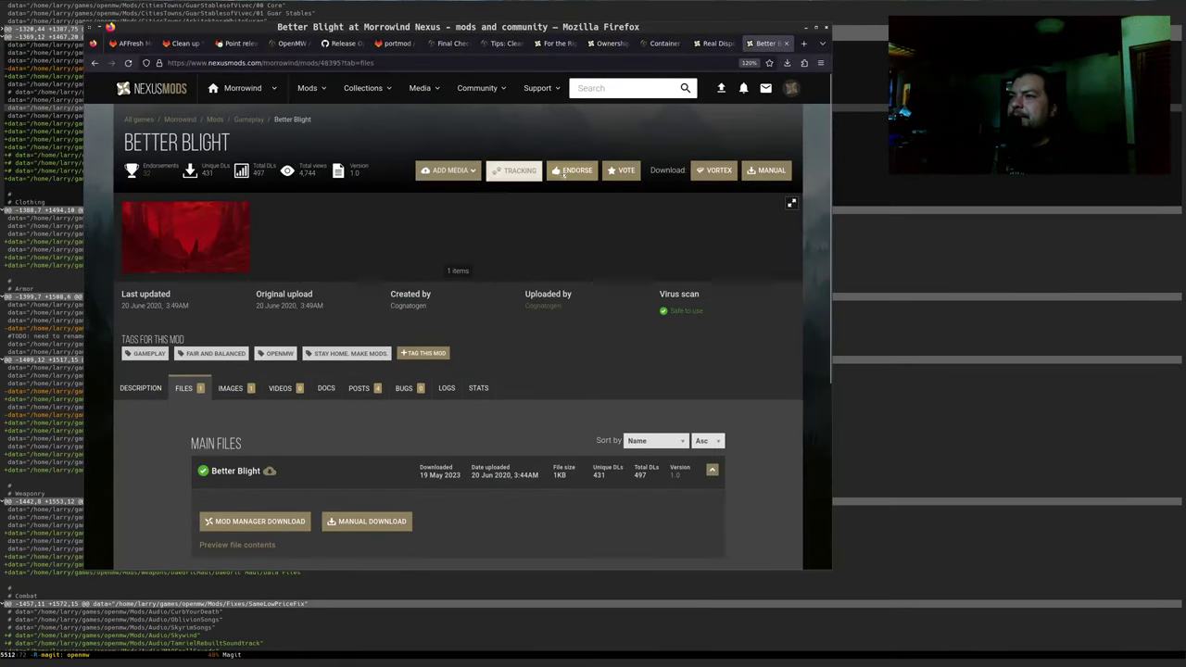
left_click(564, 174)
left_click(145, 388)
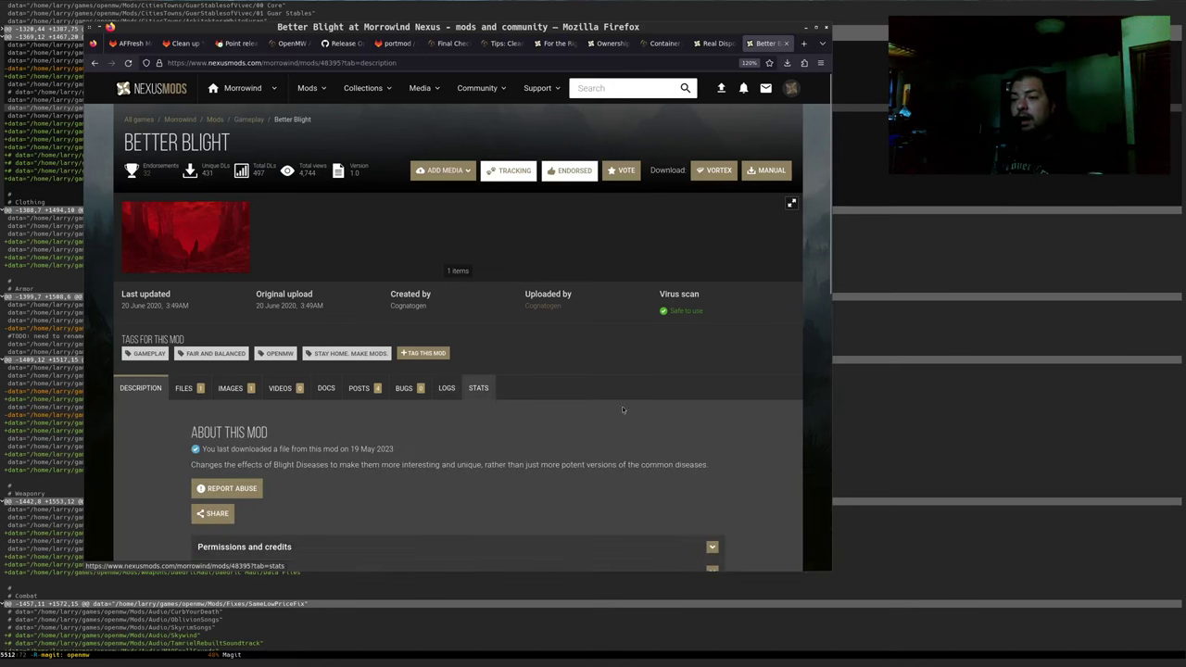
Read the Better Blight description and select the BETTER BLIGHT title
scroll(748, 395, "down", 3)
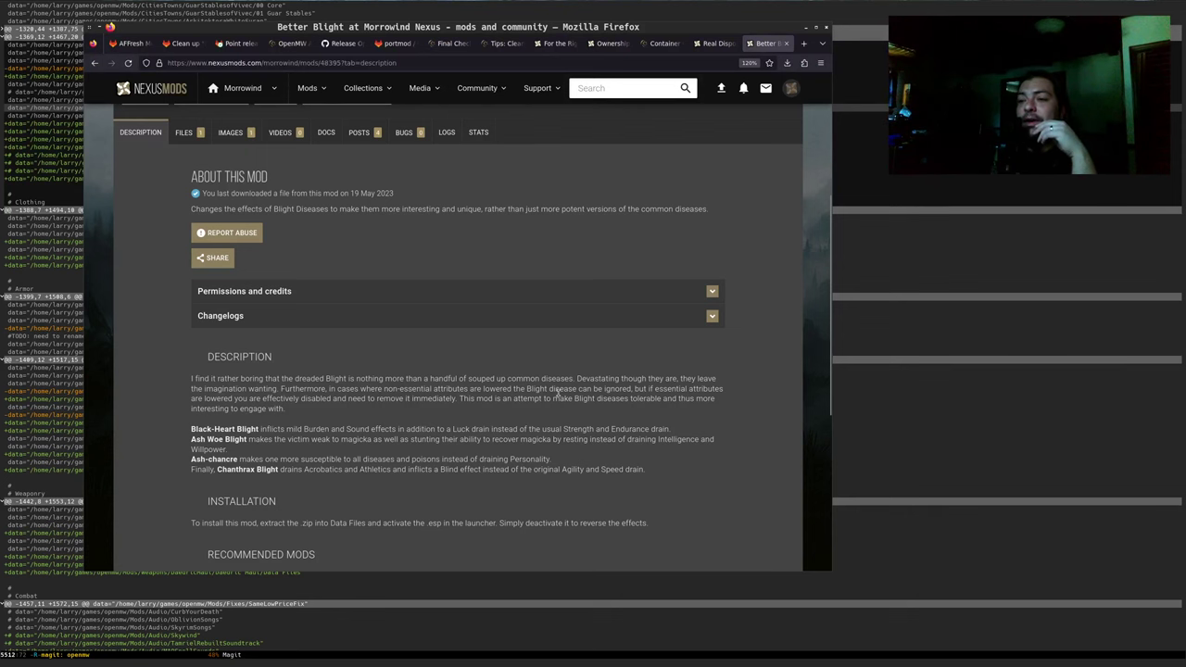
scroll(467, 392, "down", 3)
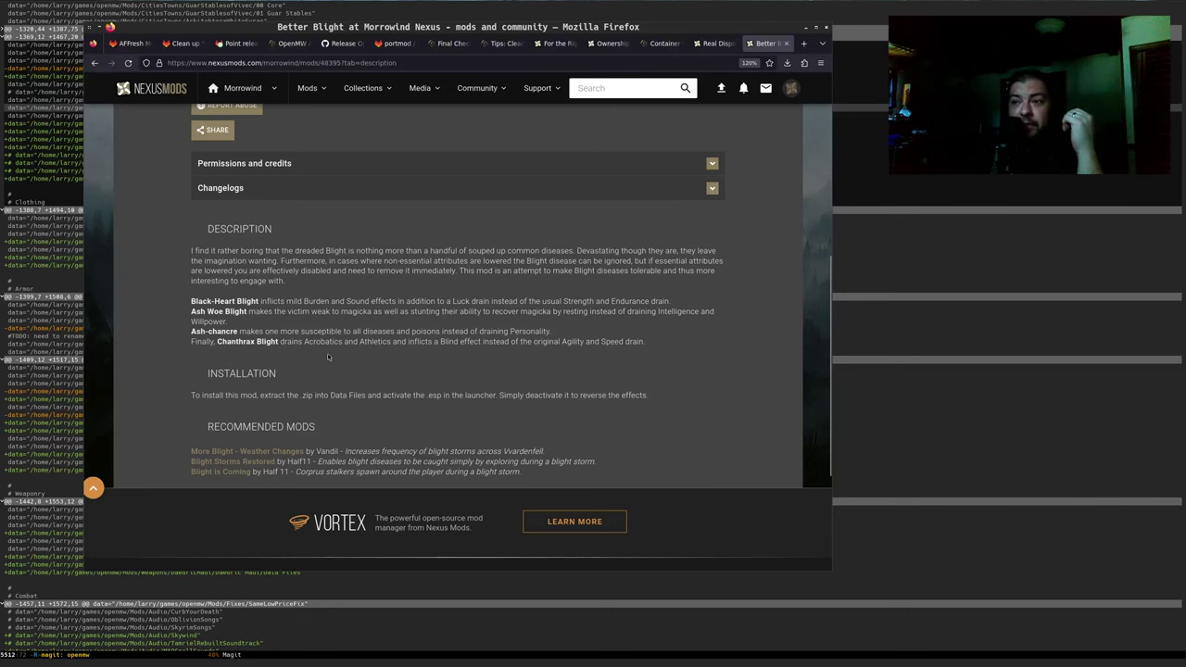
scroll(327, 357, "up", 3)
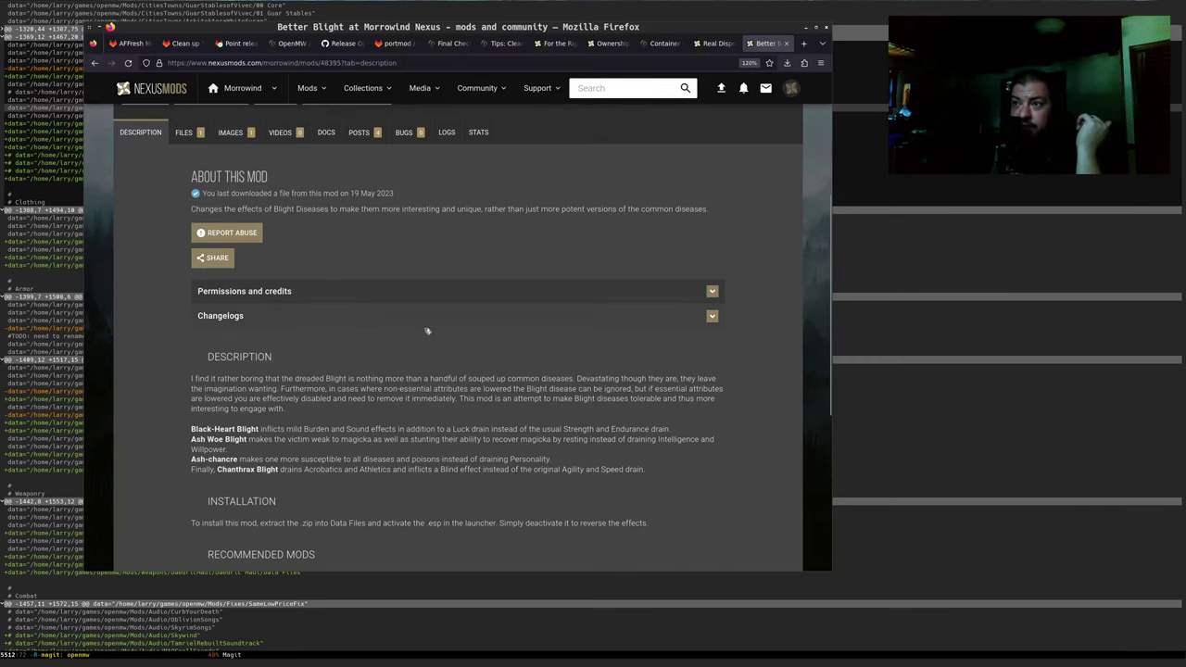
scroll(385, 444, "up", 2)
scroll(365, 443, "up", 2)
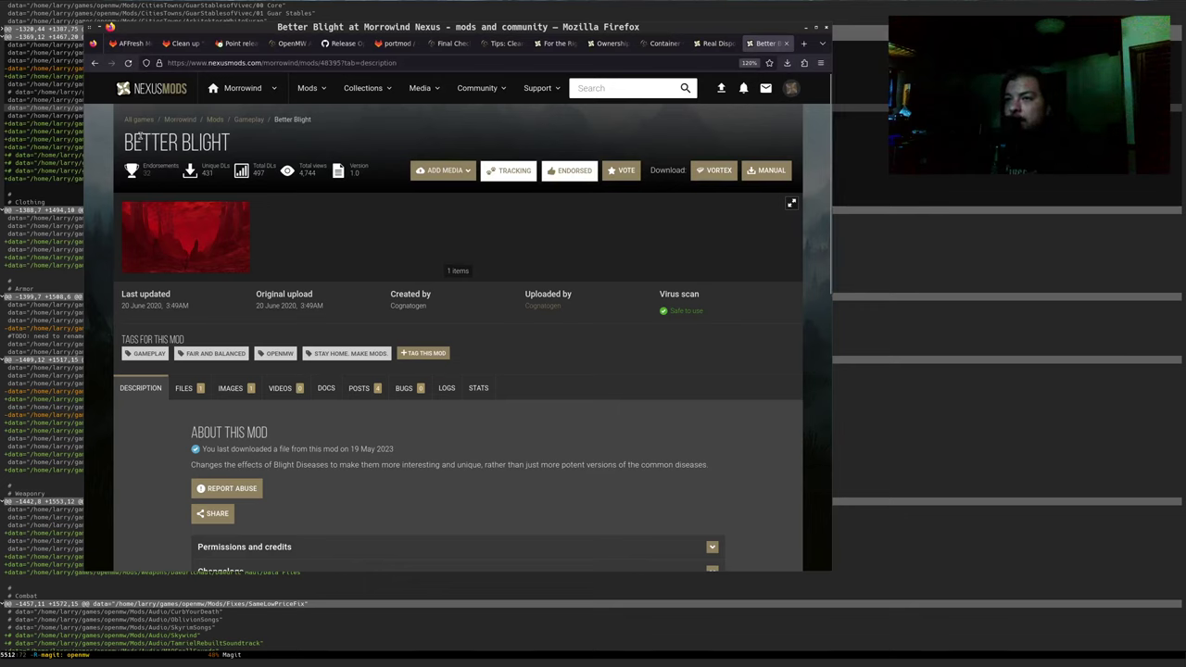
left_click_drag(137, 135, 233, 147)
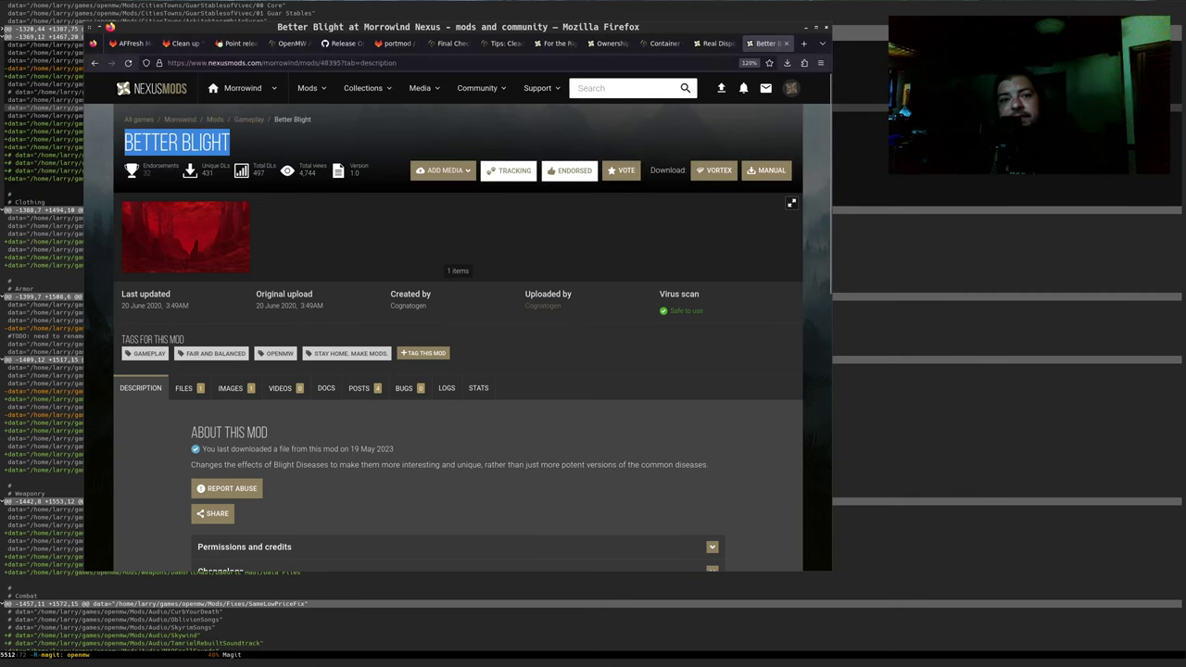
key("alt+Tab")
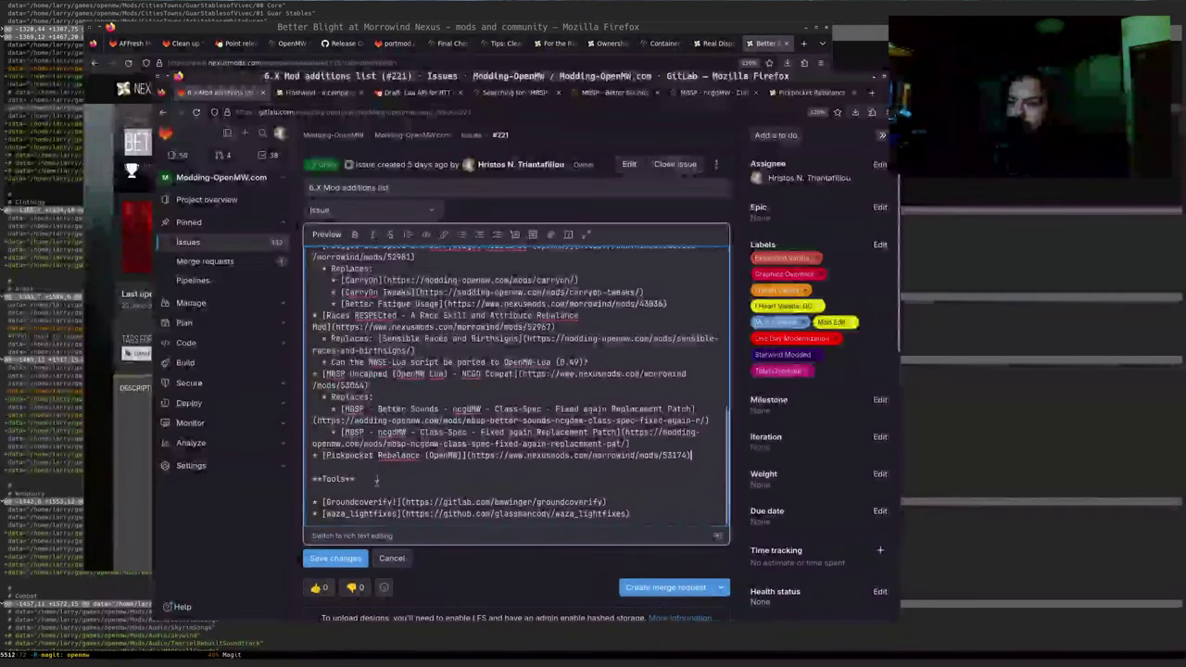
Add a **Gameplay** heading above Tools with a list item titled Better Blight
left_click(378, 471)
key("Return")
key("Return")
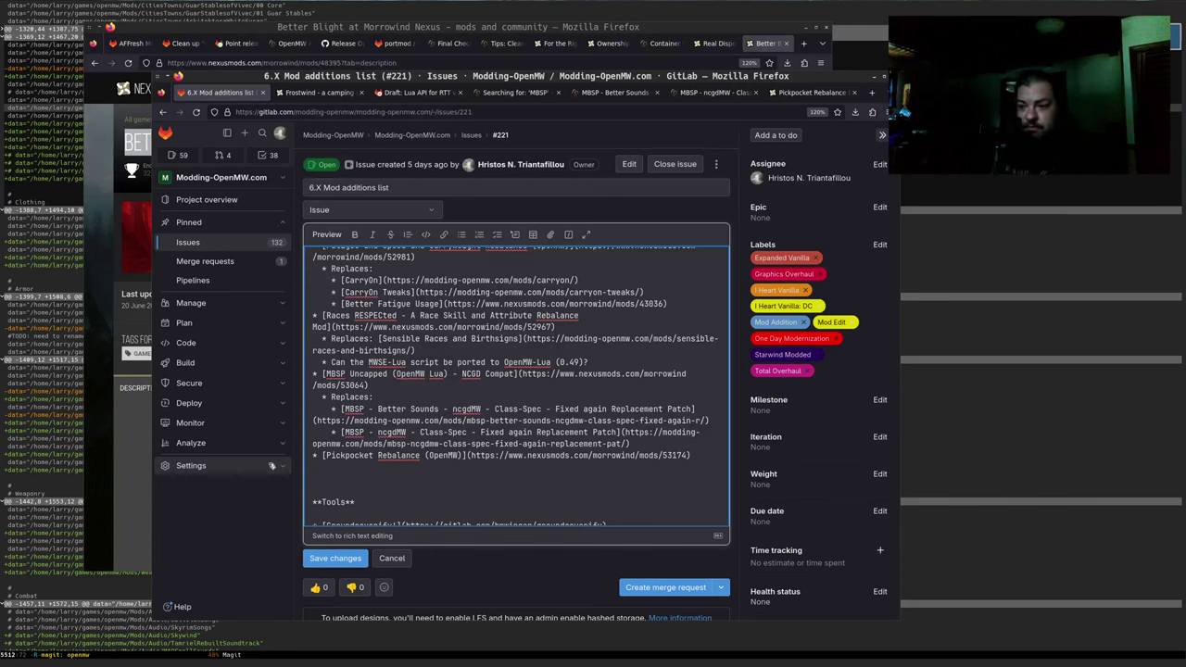
type("**Gamepla")
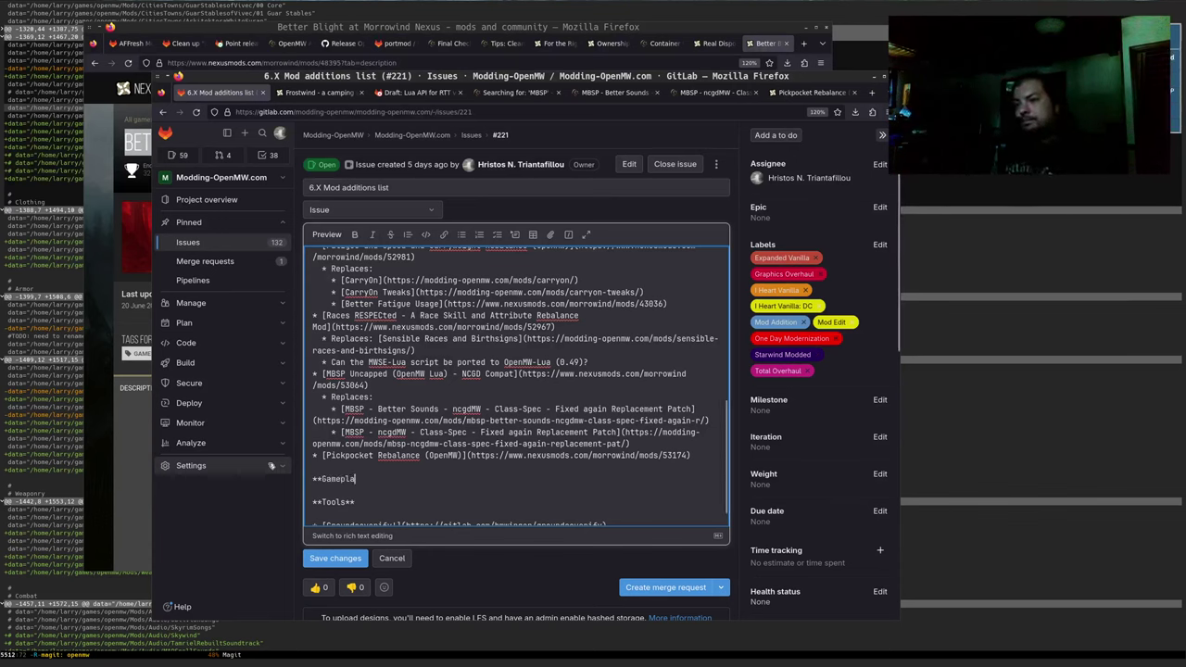
type("y*")
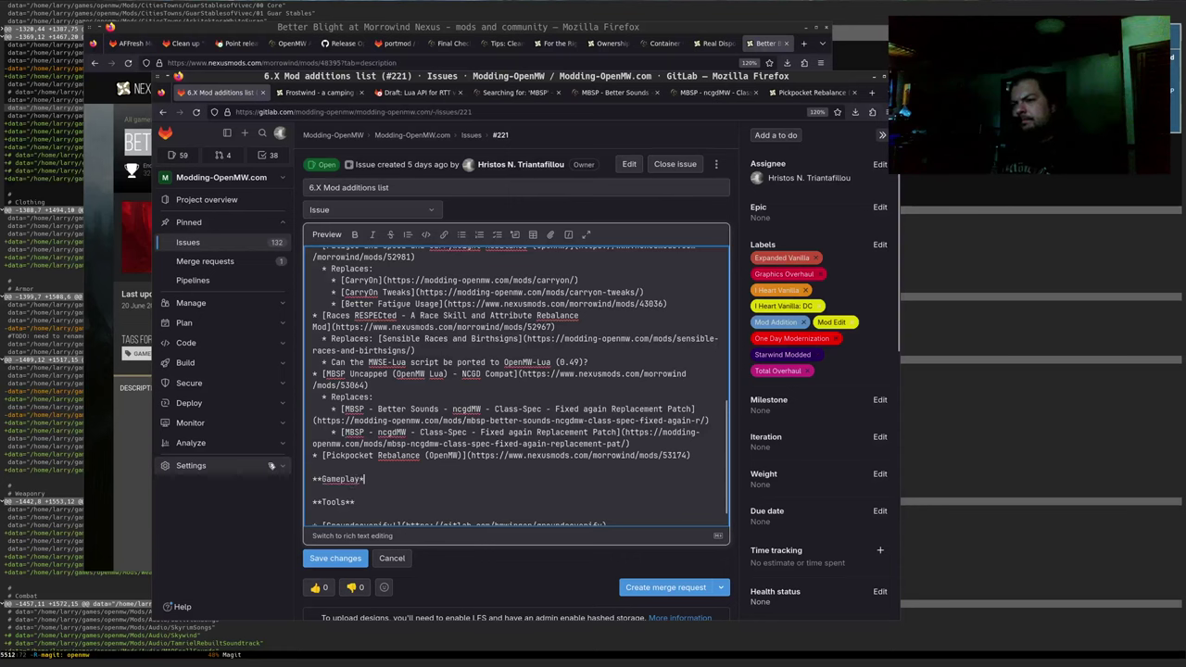
key("Return")
key("Return")
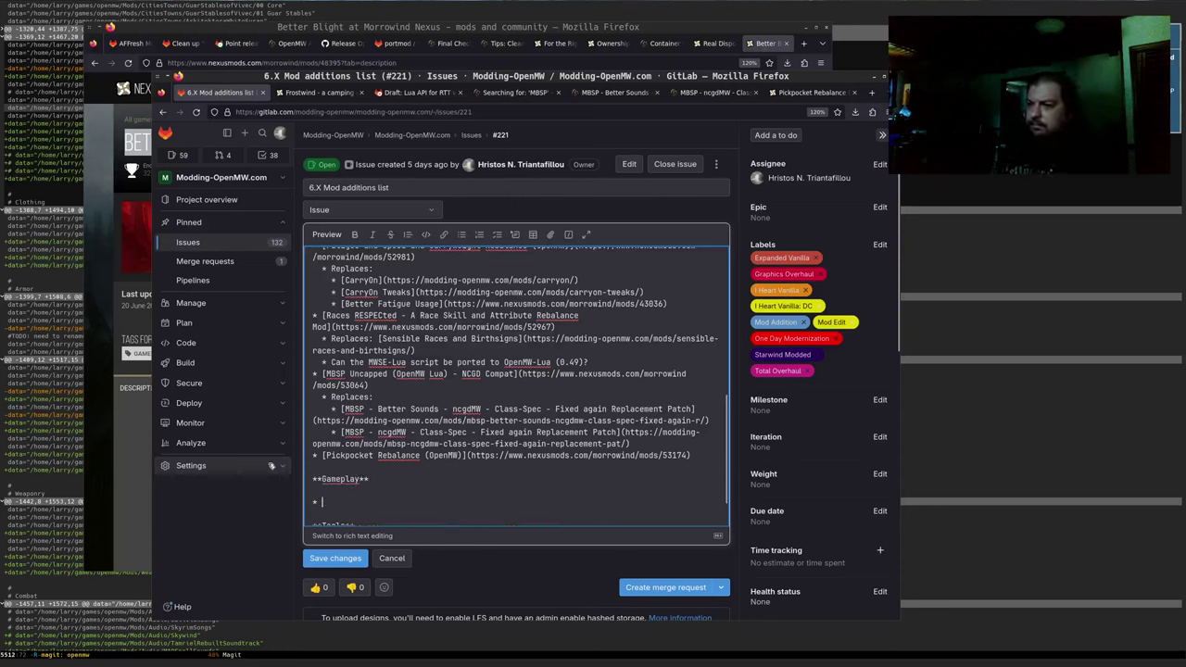
type("* [")
key("alt+Tab")
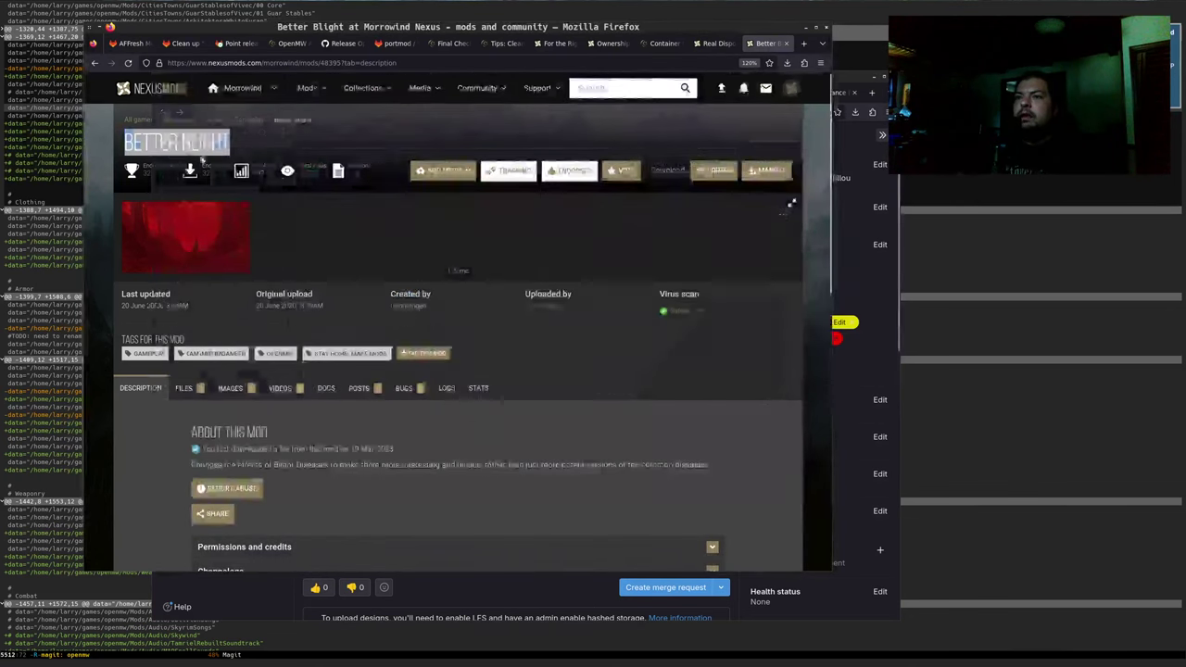
triple_click(218, 153)
key("alt+Tab")
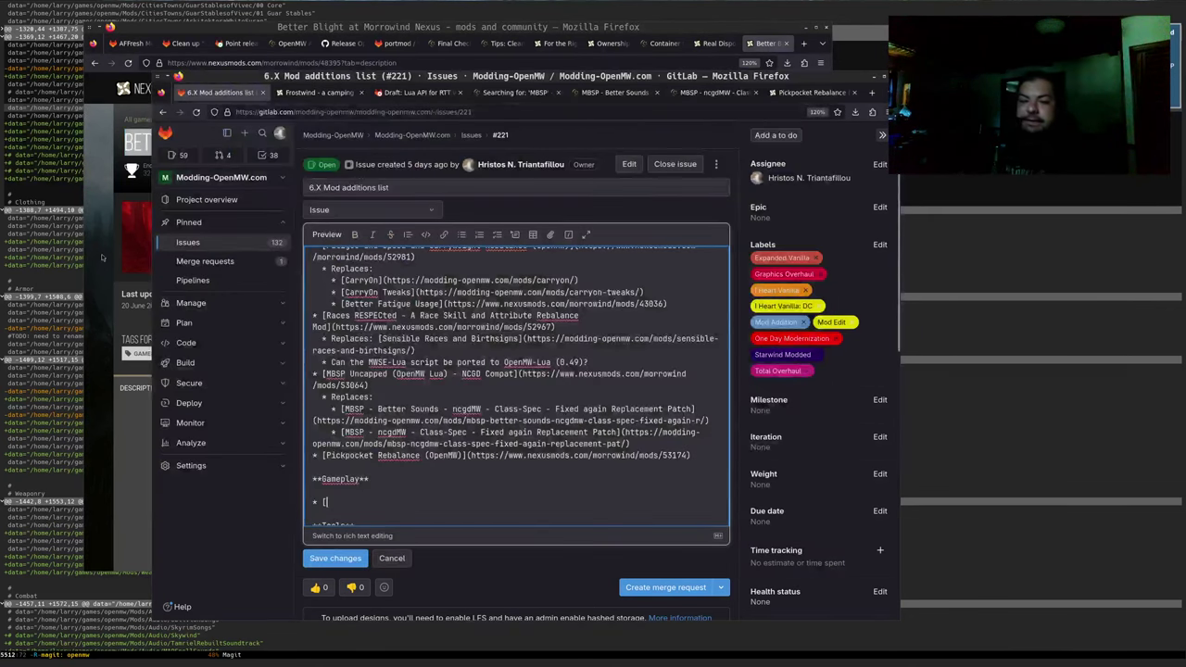
type("Better Blight")
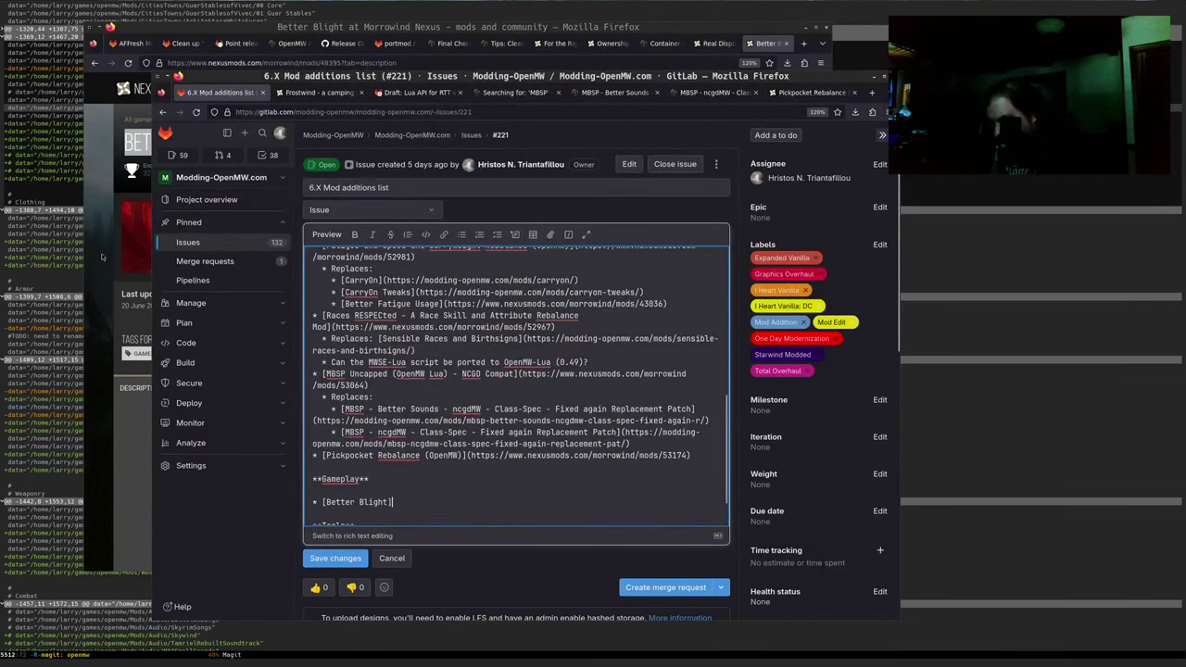
Link Better Blight to its Nexus page without ?tab=description and start an empty '* []' item
key("alt+Tab")
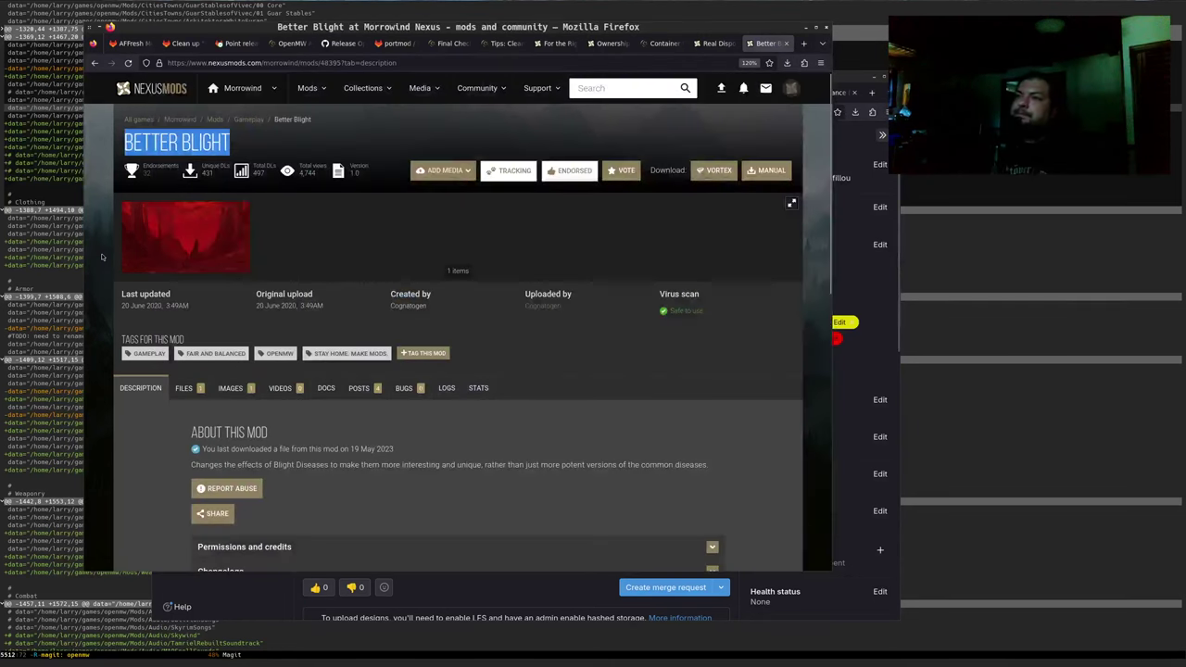
left_click(436, 62)
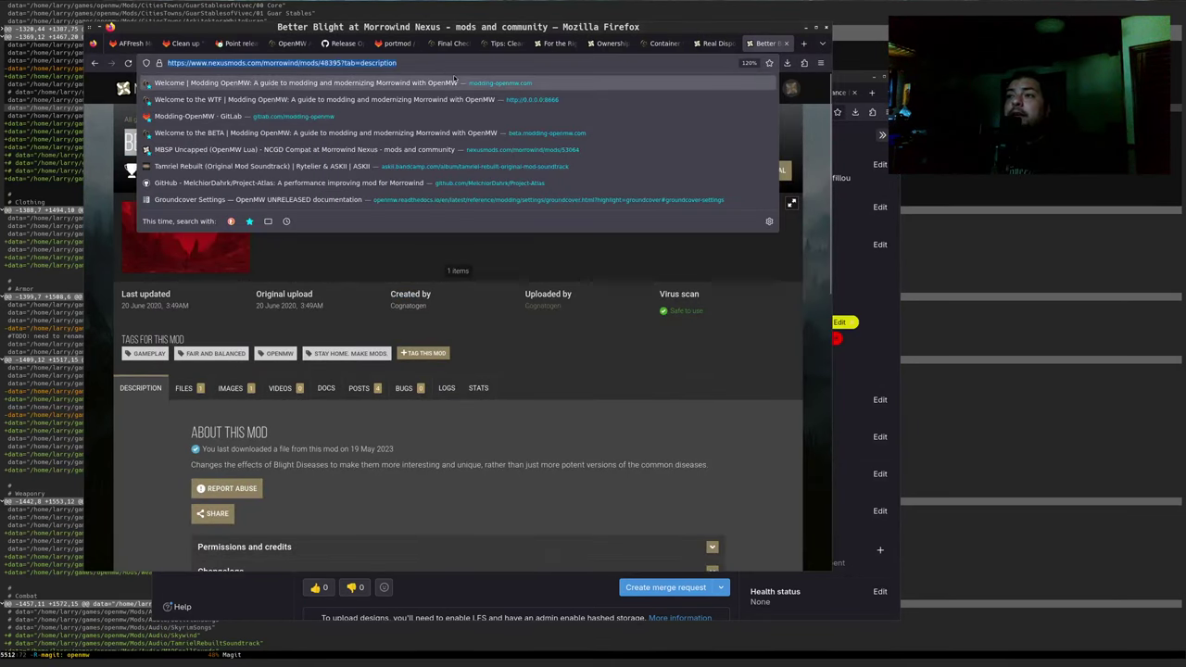
key("ctrl+c")
key("alt+Tab")
key("ctrl+v")
key("ctrl+shift+Left")
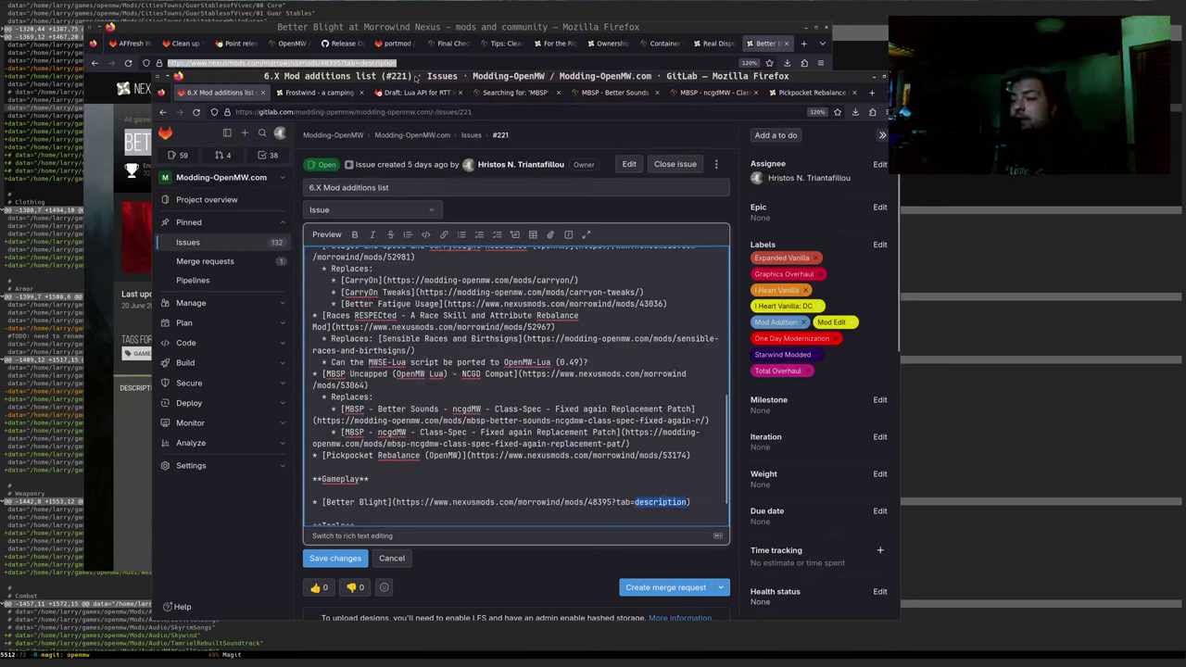
key("ctrl+shift+Left")
key("ctrl+shift+Left")
key("BackSpace")
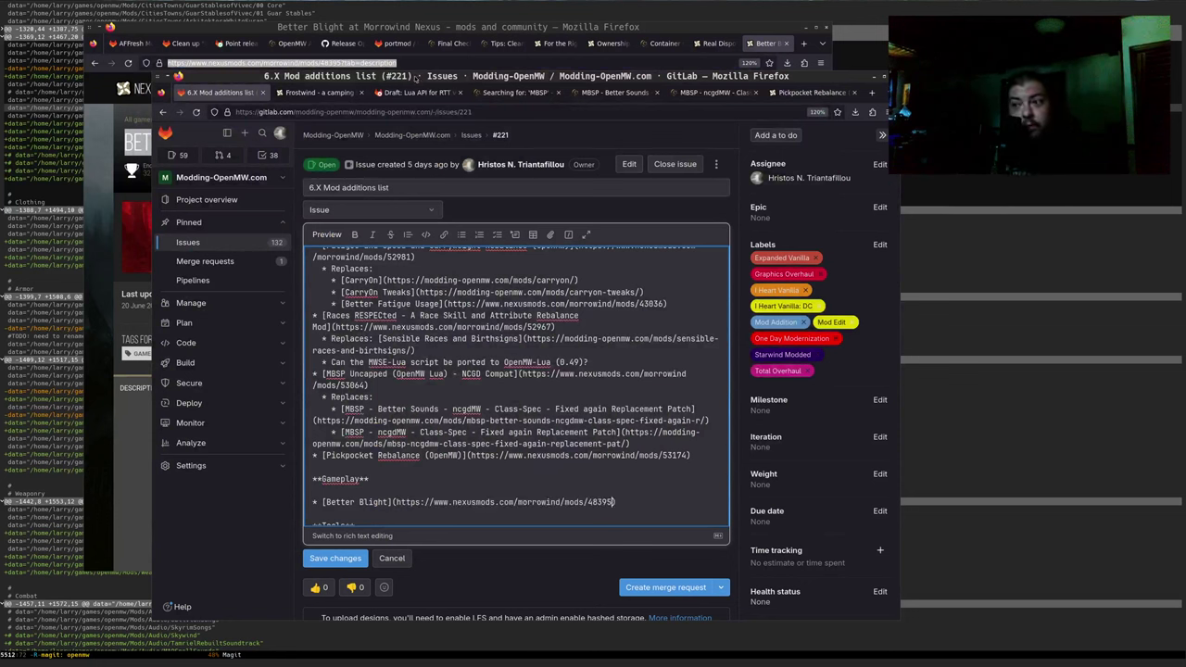
key("Return")
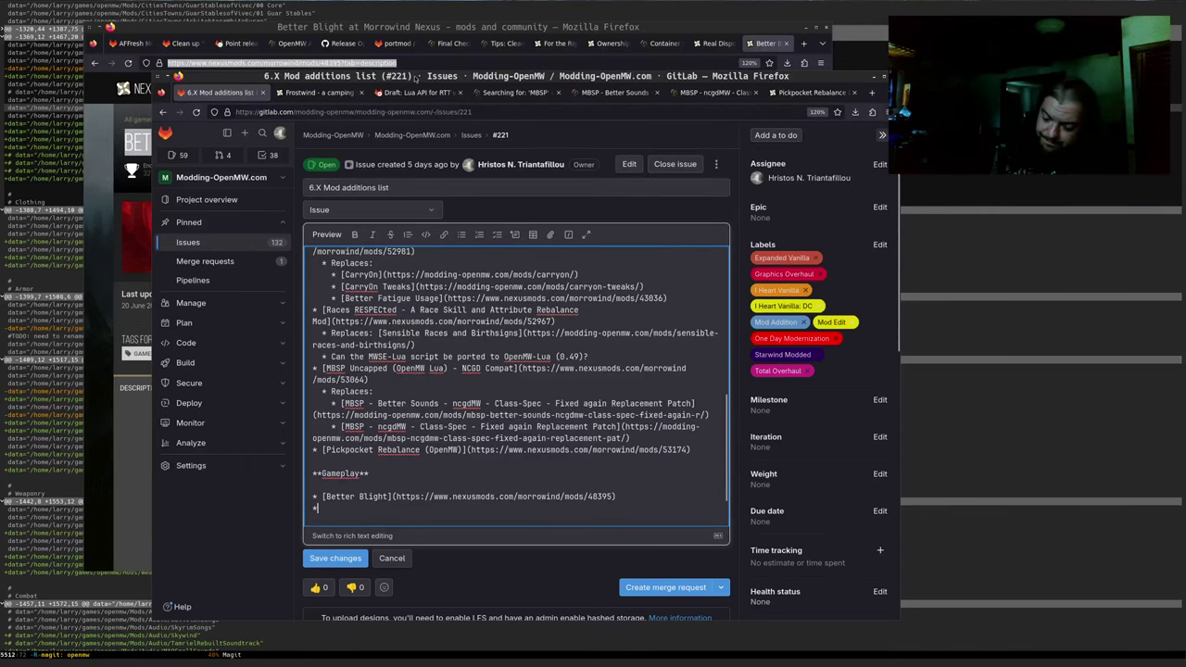
type("[]")
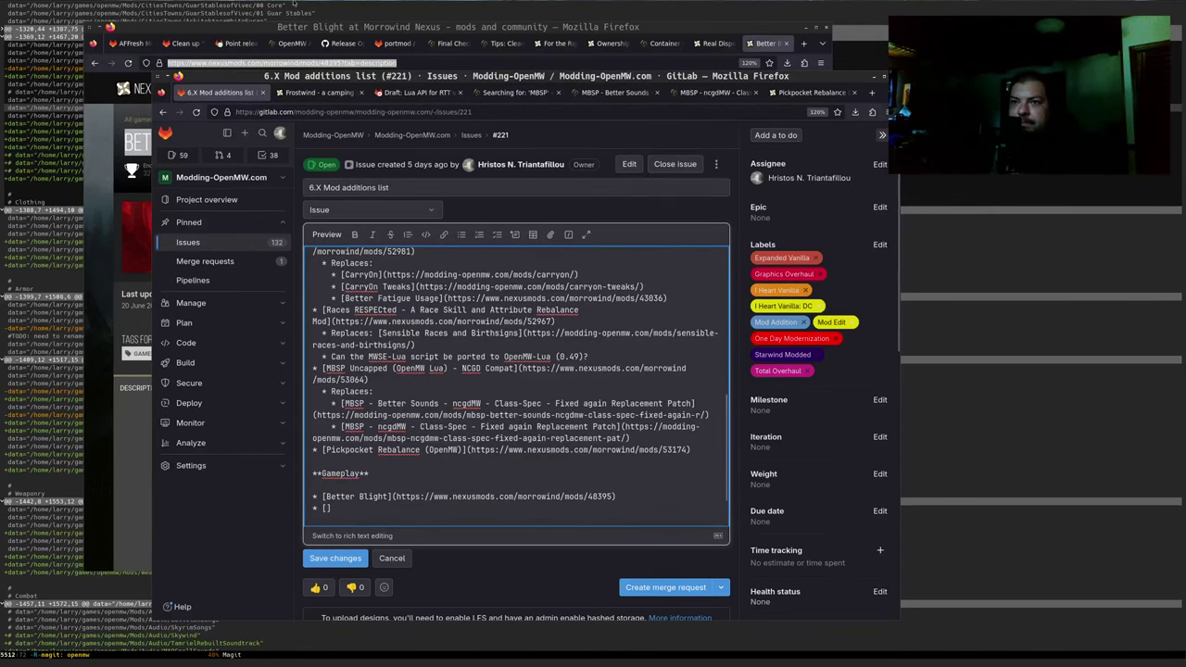
key("alt+Tab")
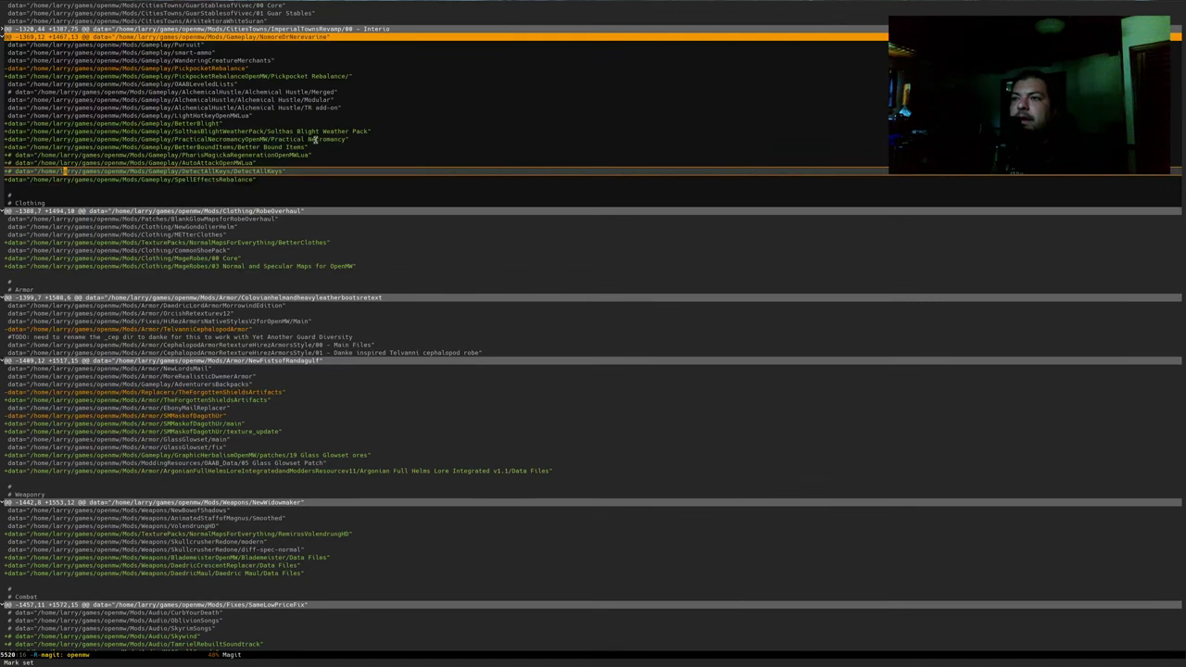
Copy the Solthas Blight Weather Pack name from Magit and open its Nexus Mods page in a new tab
key("ctrl+p")
key("ctrl+p")
key("ctrl+p")
key("ctrl+p")
key("ctrl+p")
key("ctrl+e")
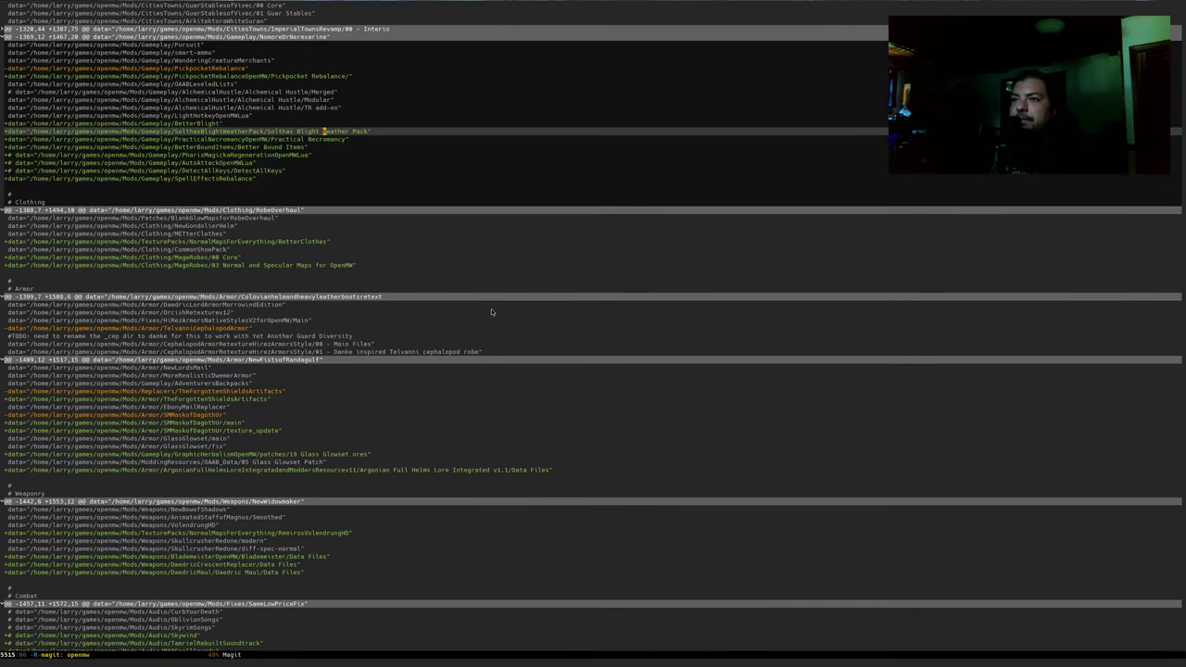
key("alt+f")
key("alt+f")
key("alt+f")
key("alt+f")
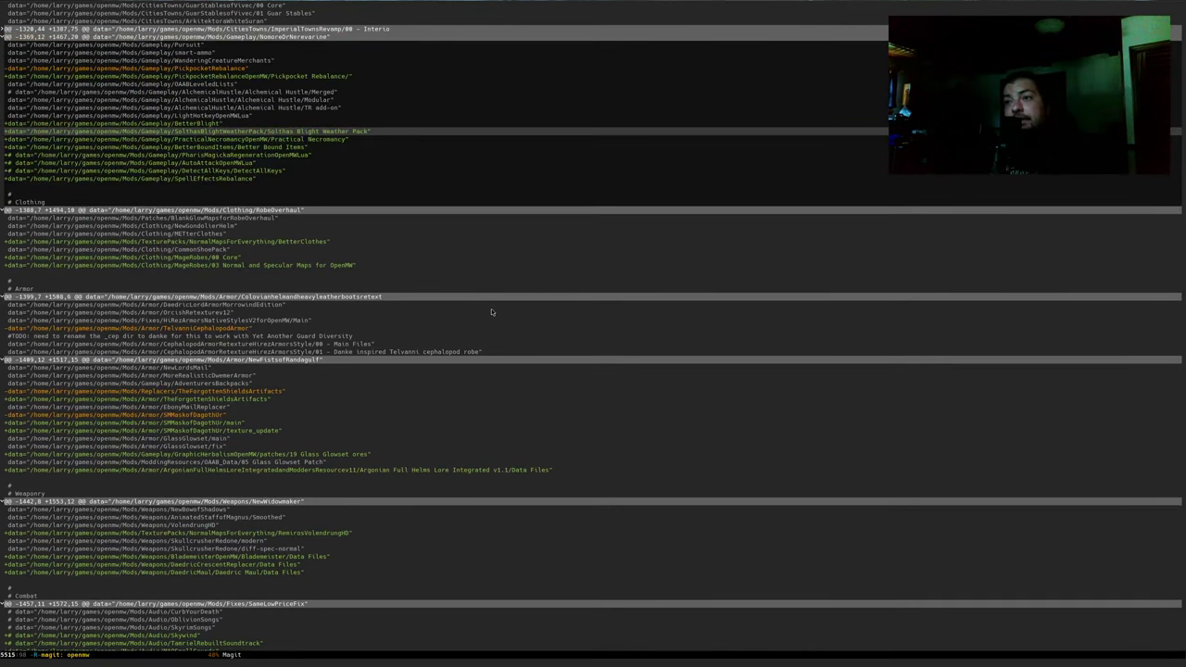
key("alt+Tab")
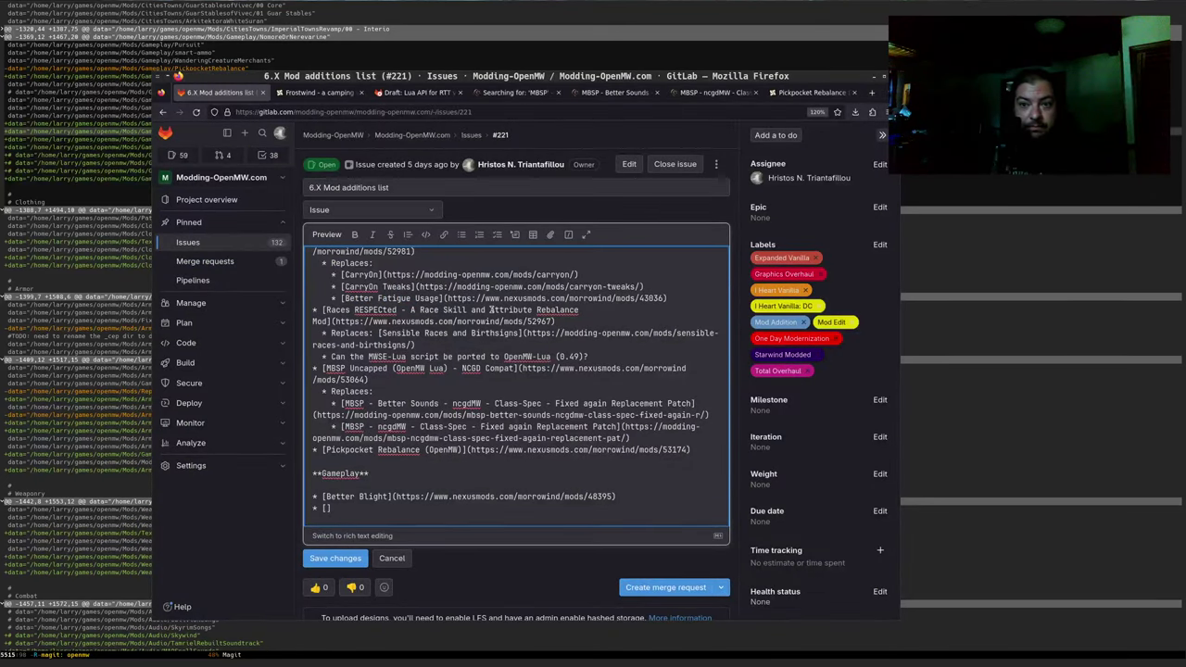
key("ctrl+t")
key("ctrl+v")
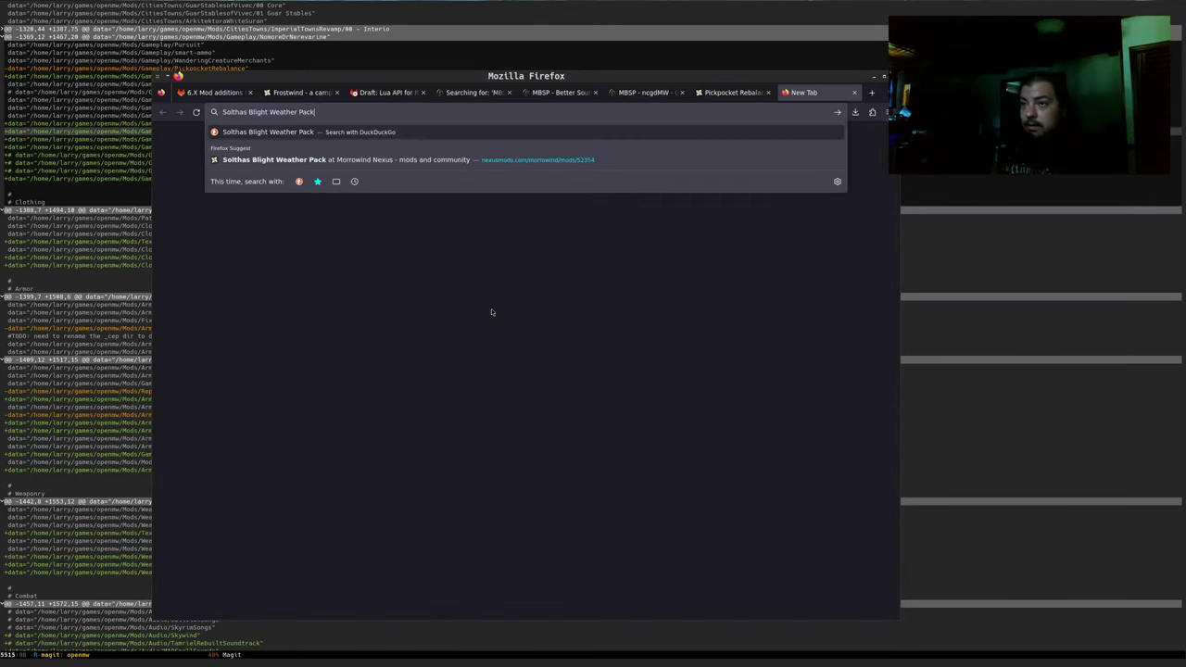
key("Down")
key("Return")
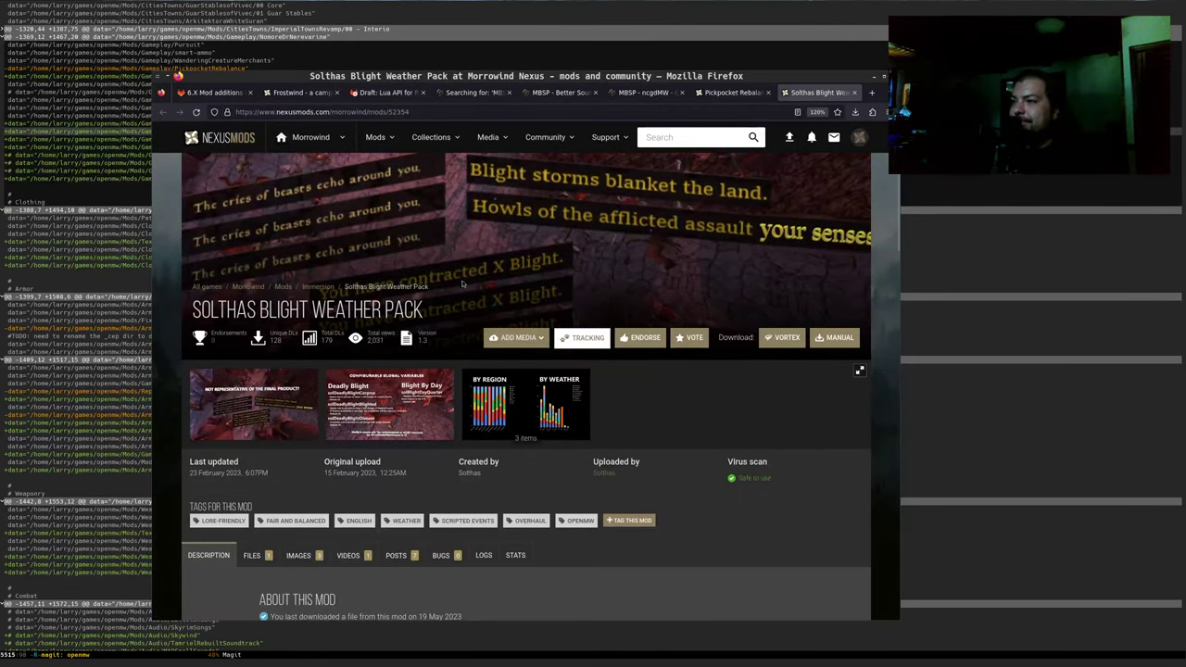
Endorse Solthas Blight Weather Pack and browse its gallery images and description
left_click(643, 340)
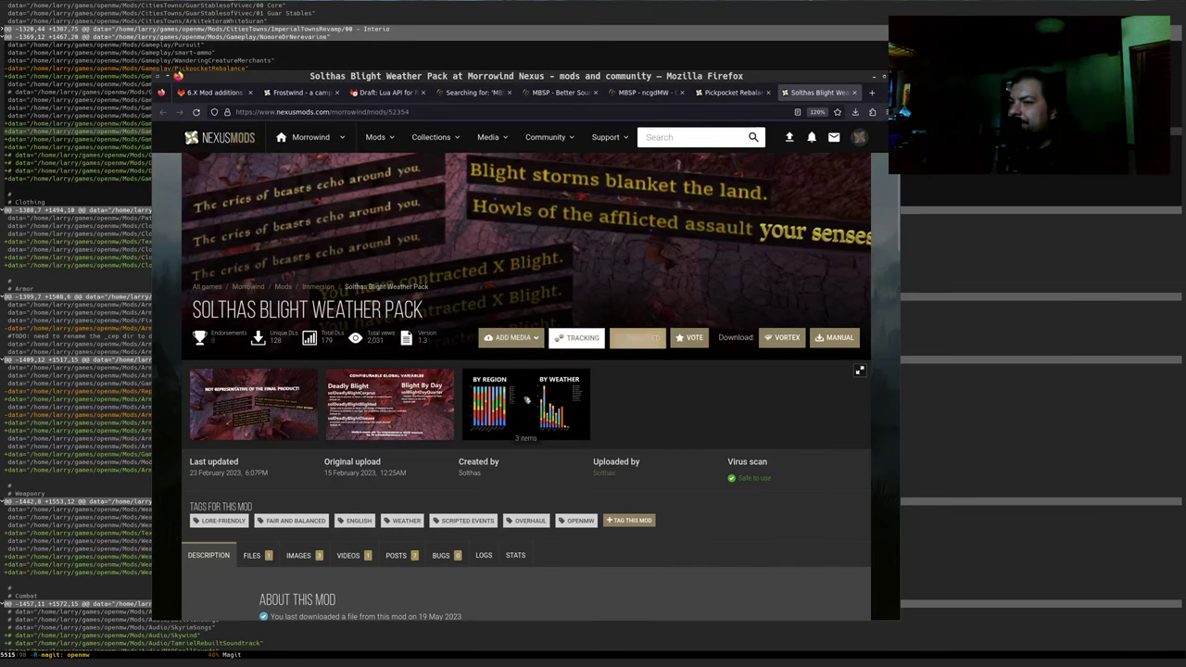
left_click(264, 409)
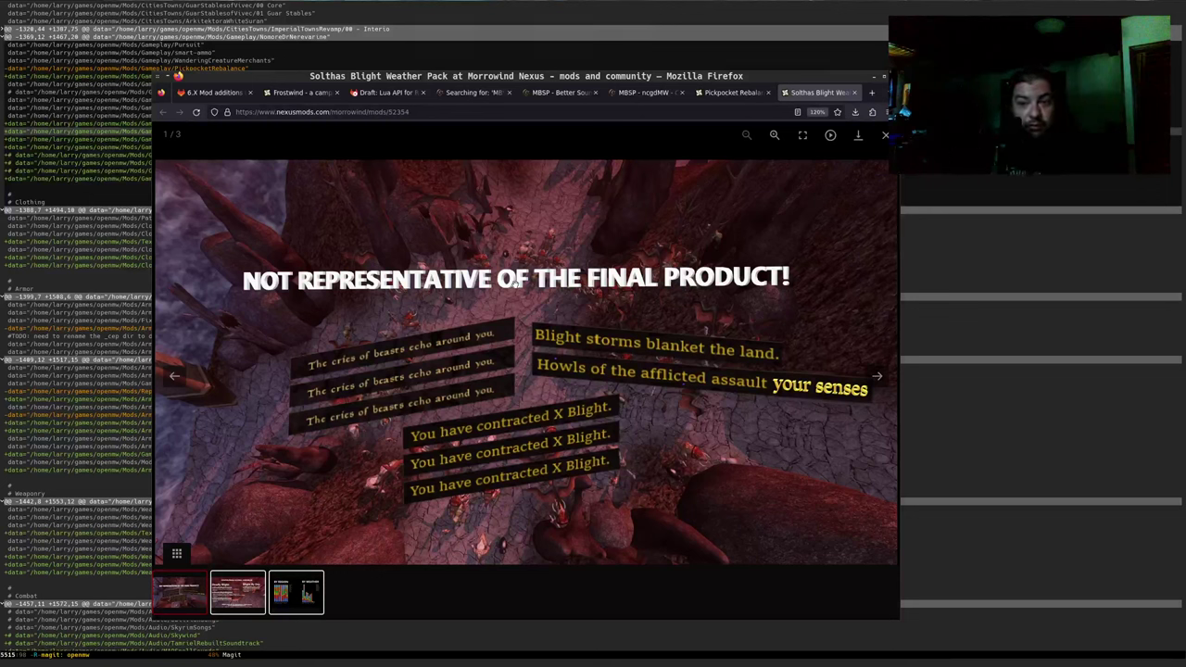
key("Right")
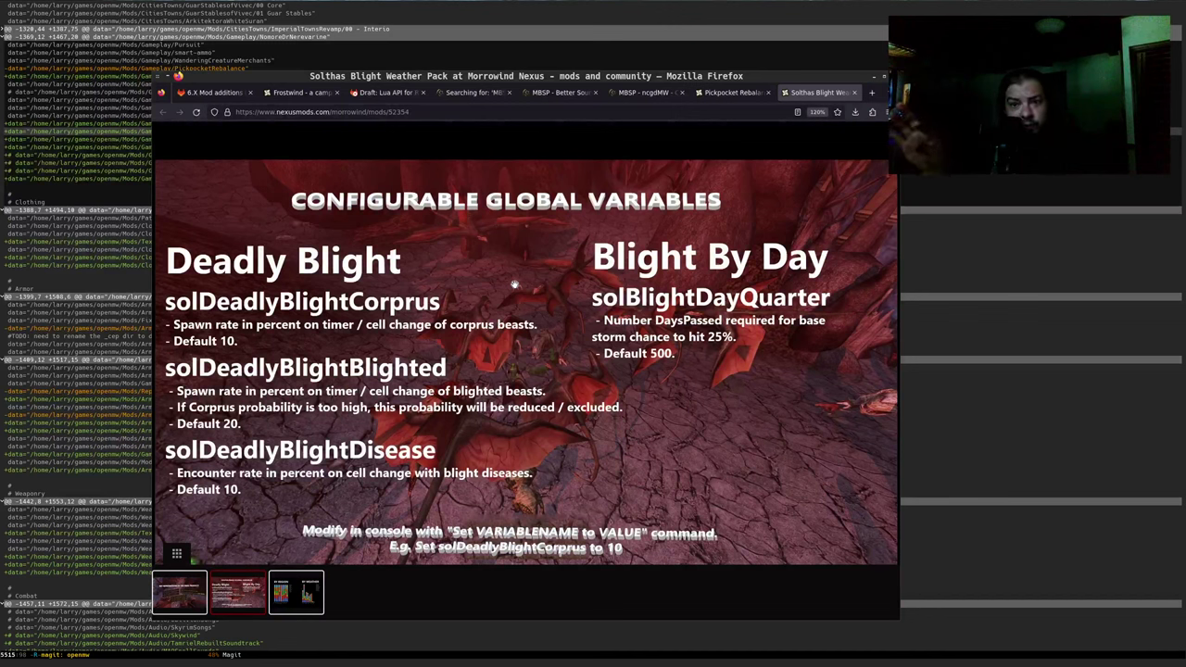
key("Escape")
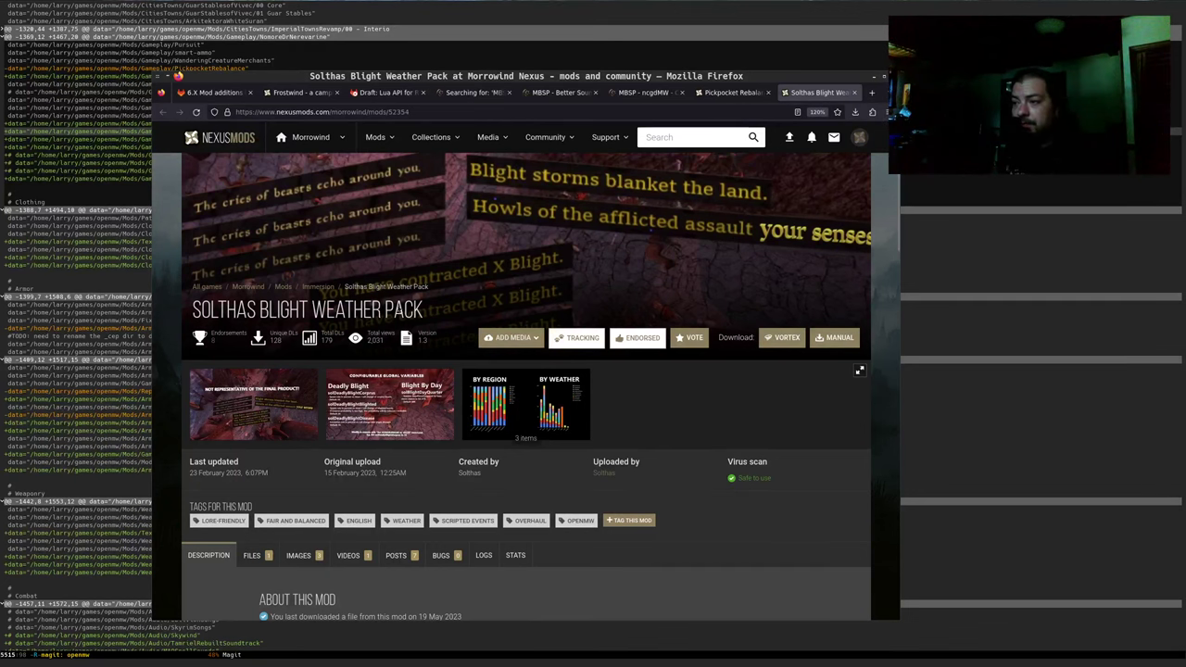
left_click(506, 411)
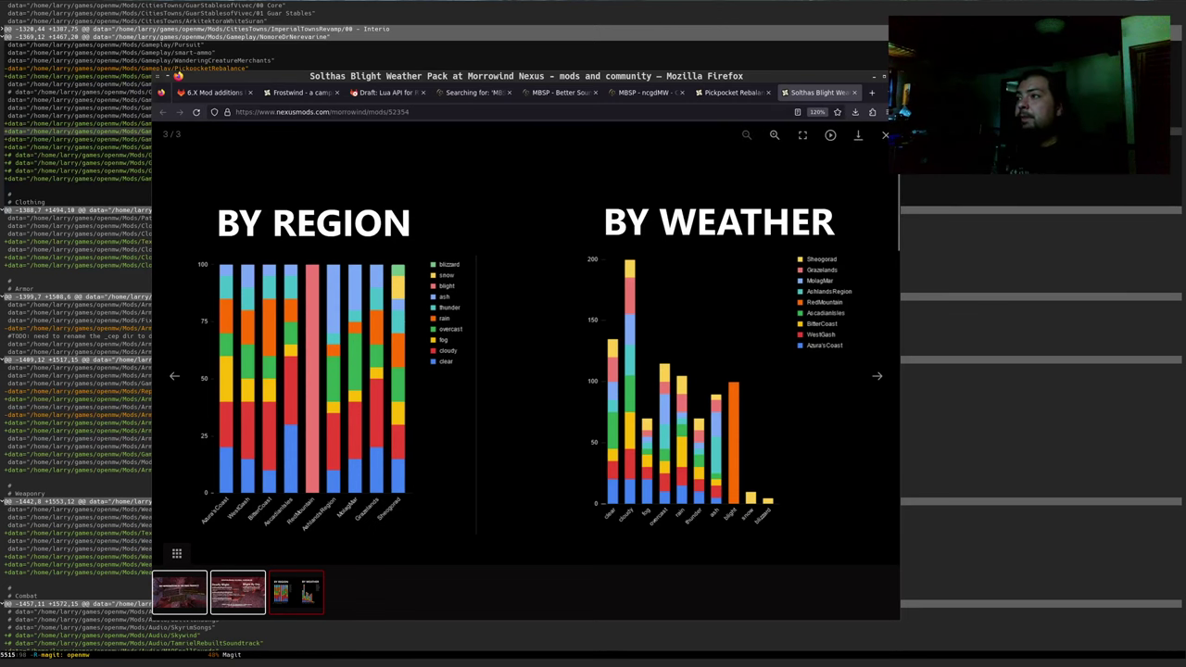
left_click(885, 134)
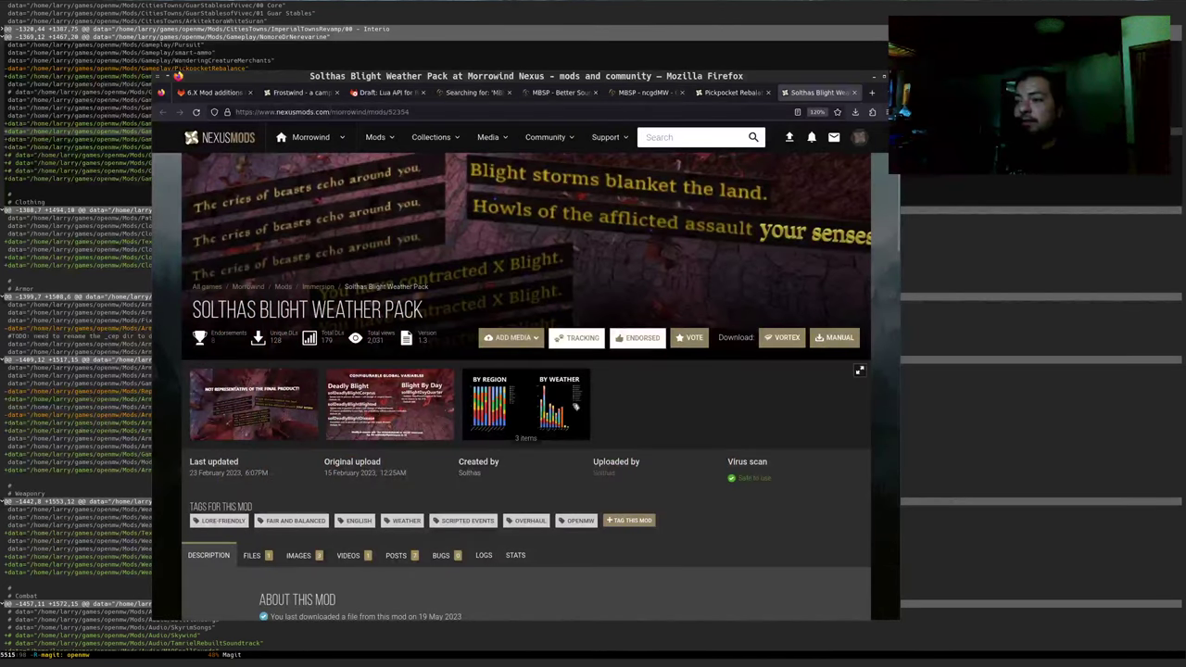
scroll(556, 458, "down", 4)
scroll(563, 468, "up", 1)
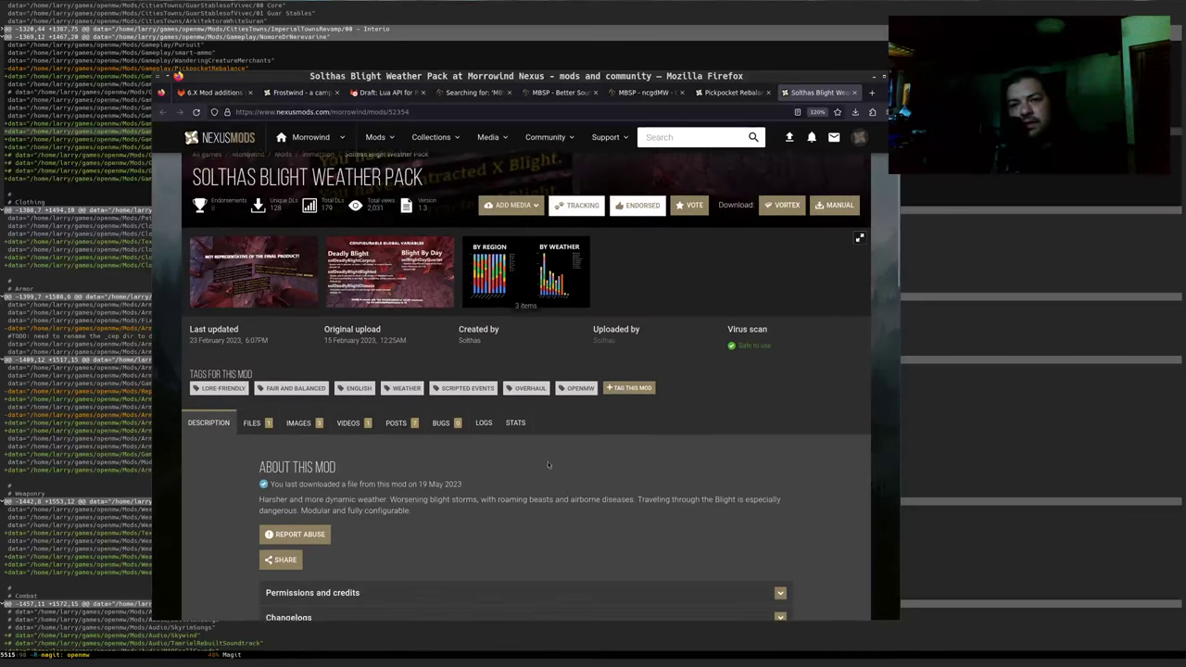
scroll(455, 403, "down", 5)
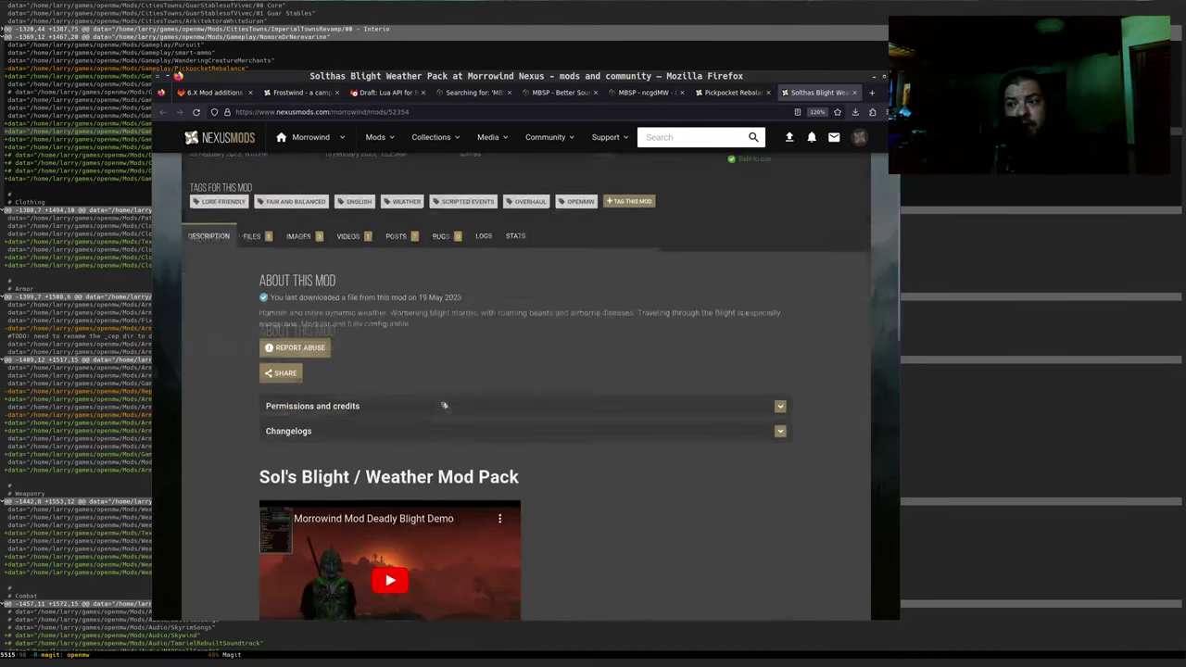
scroll(576, 405, "down", 3)
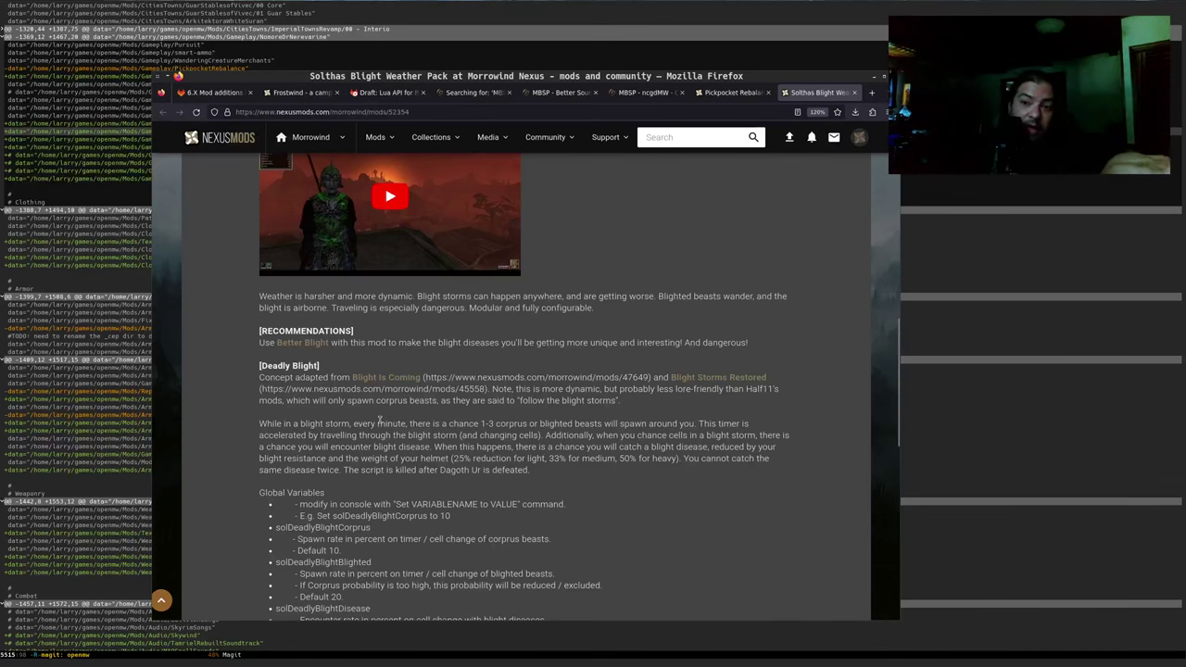
scroll(448, 424, "up", 4)
scroll(452, 451, "up", 2)
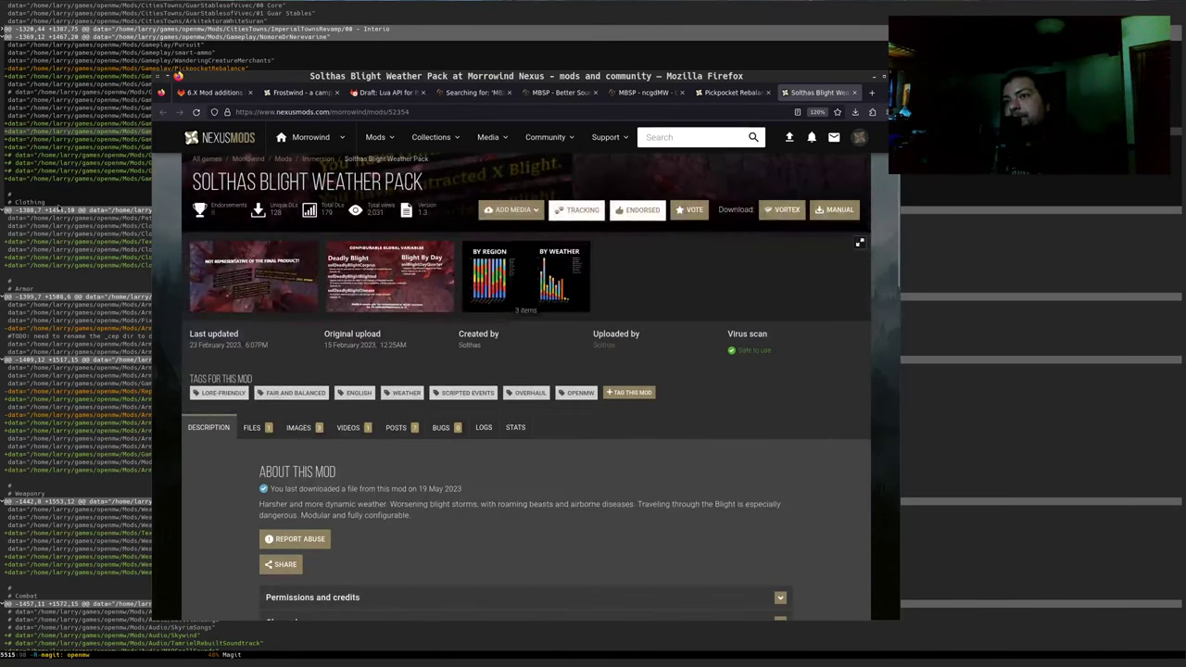
Copy the title 'Solthas Blight Weather Pack' from the mod page into the issue's empty link brackets
left_click_drag(199, 76, 367, 119)
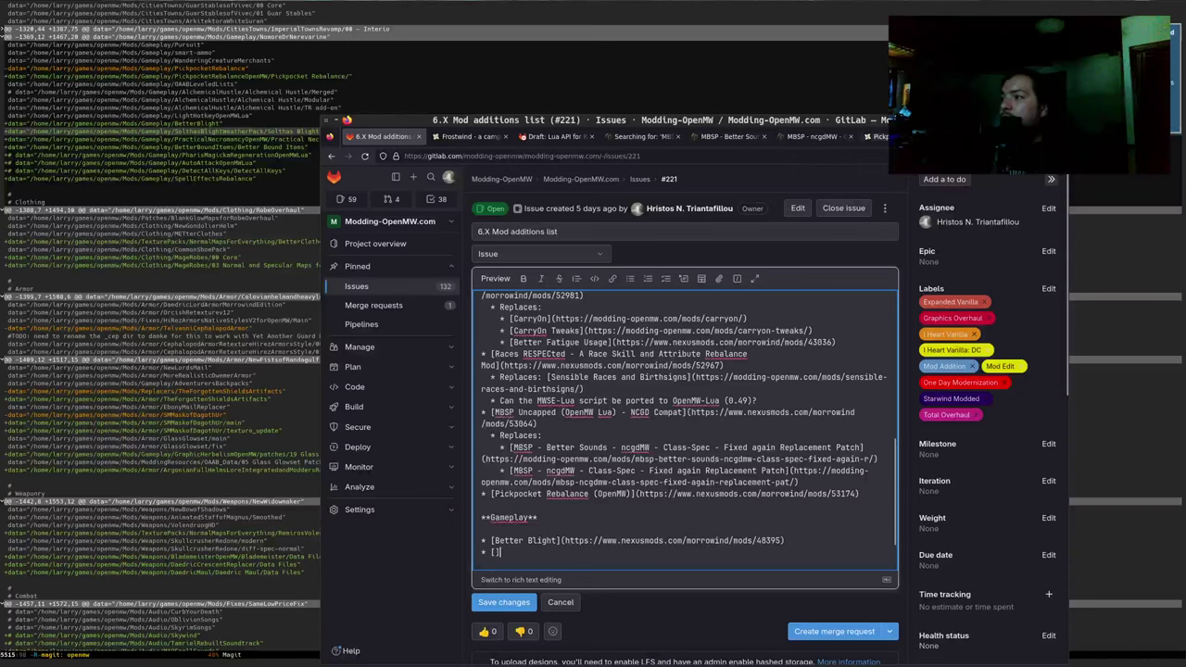
key("ctrl+Tab")
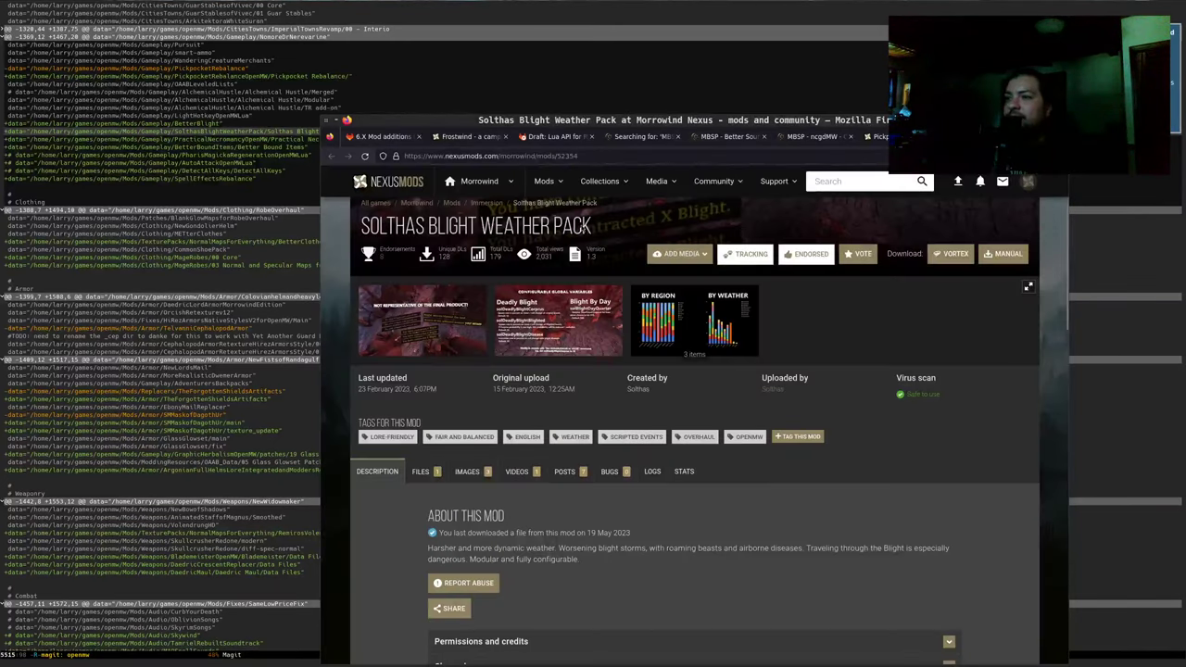
left_click_drag(361, 227, 593, 227)
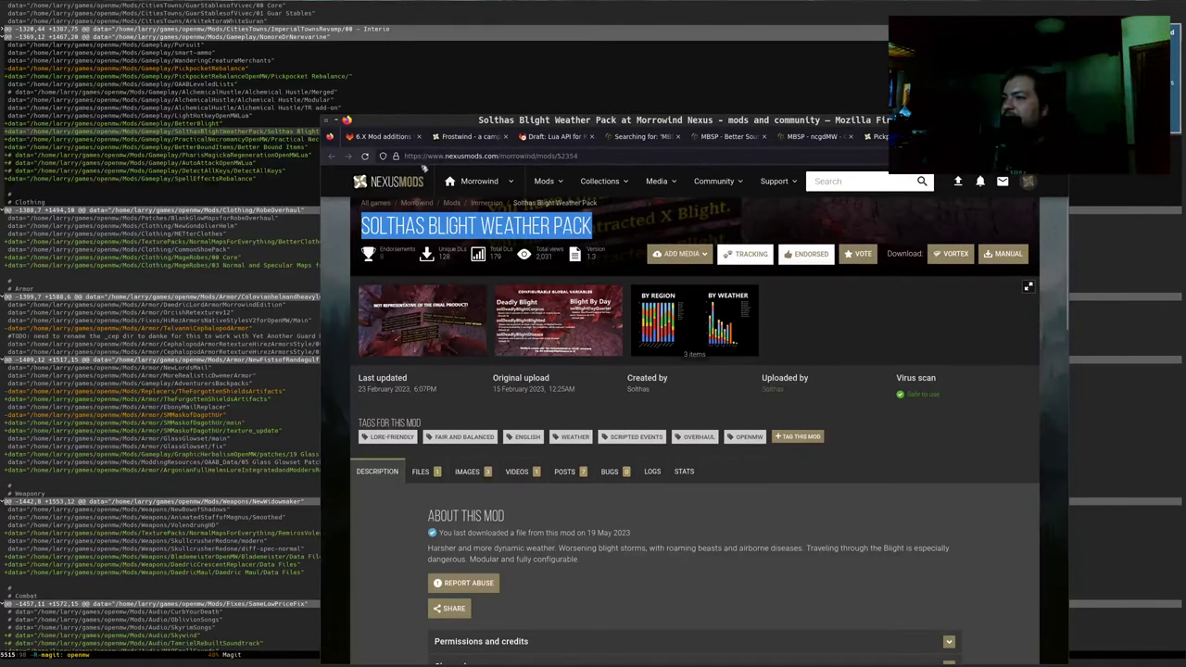
left_click(381, 139)
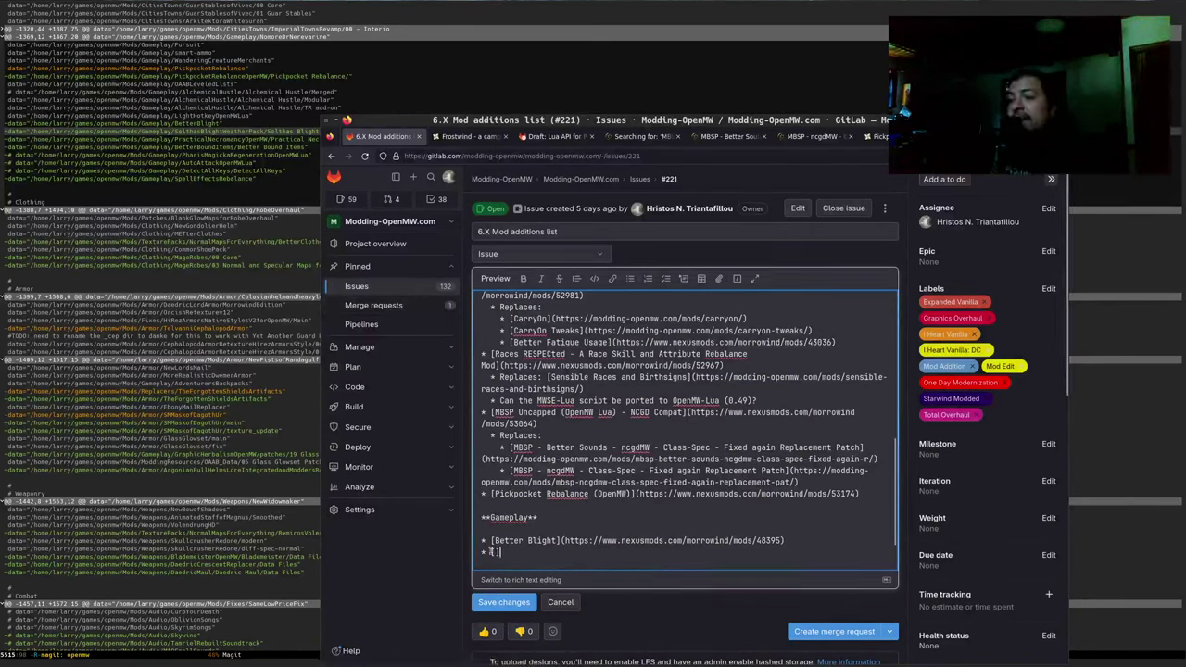
type("Solthas Blight Weather Pack")
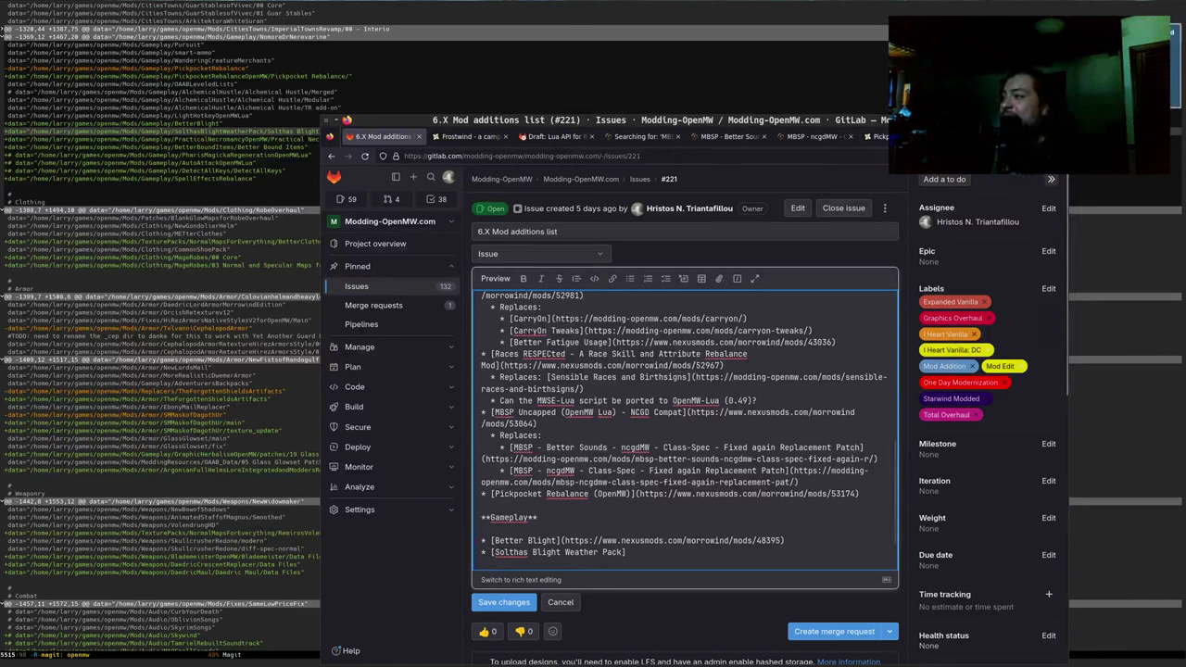
Add the mod page's Nexus URL in parentheses after the Solthas link text and save the issue
key("ctrl+shift+Tab")
key("ctrl+l")
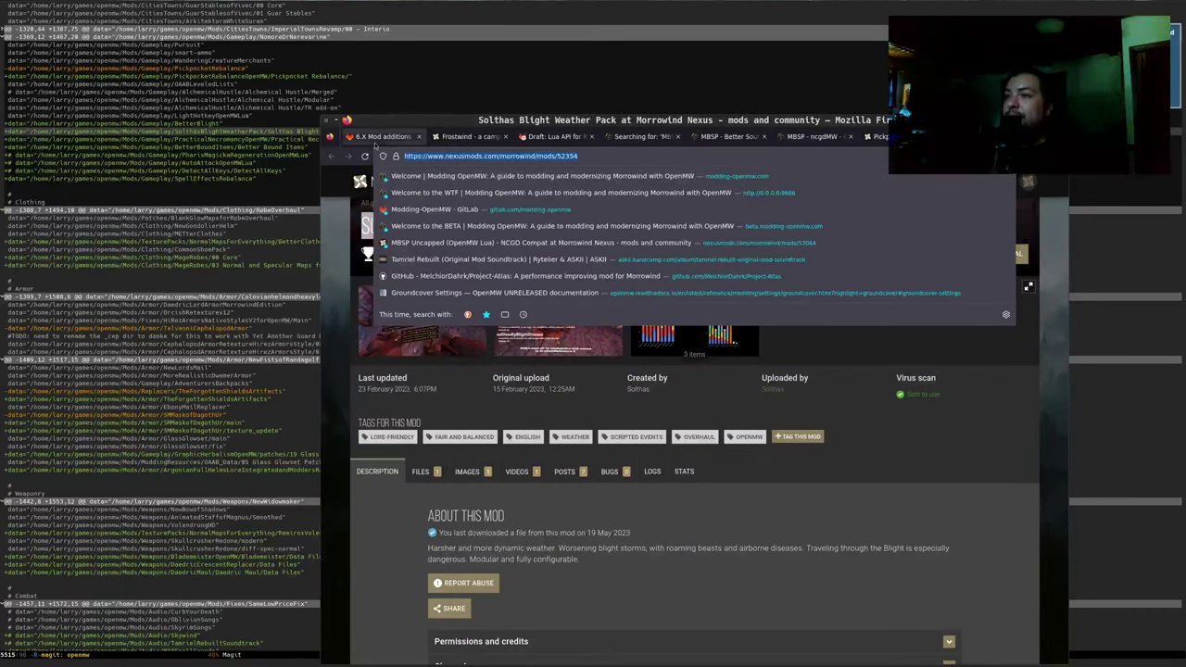
key("ctrl+c")
key("ctrl+Tab")
type("(")
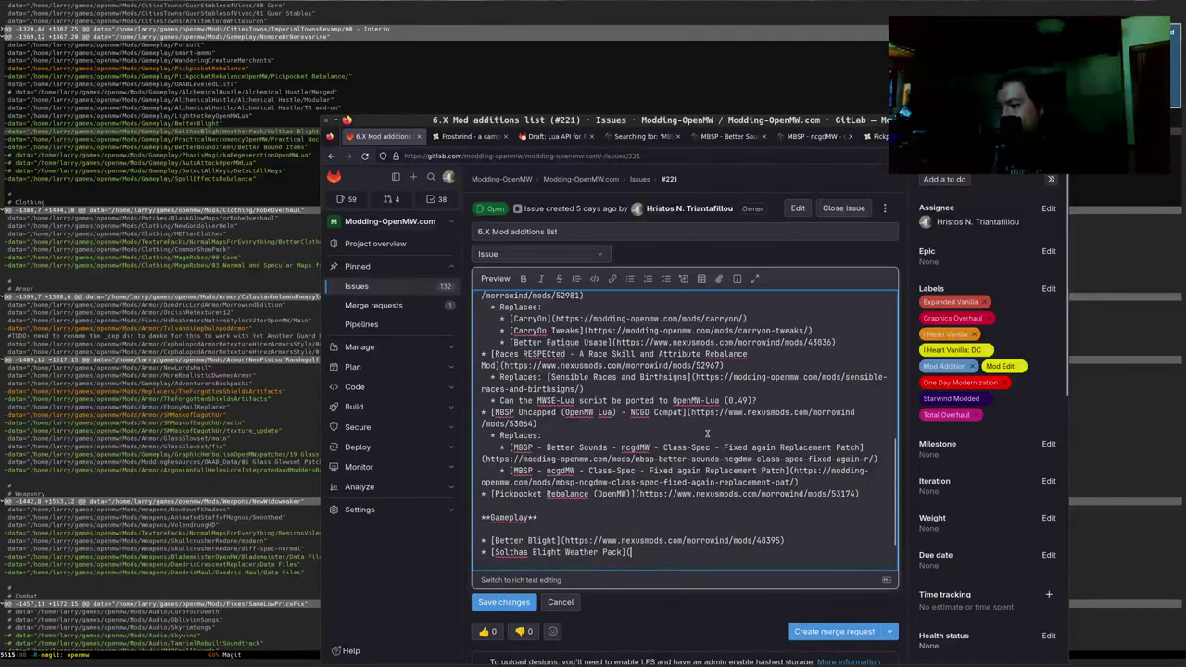
key("ctrl+v")
type(")")
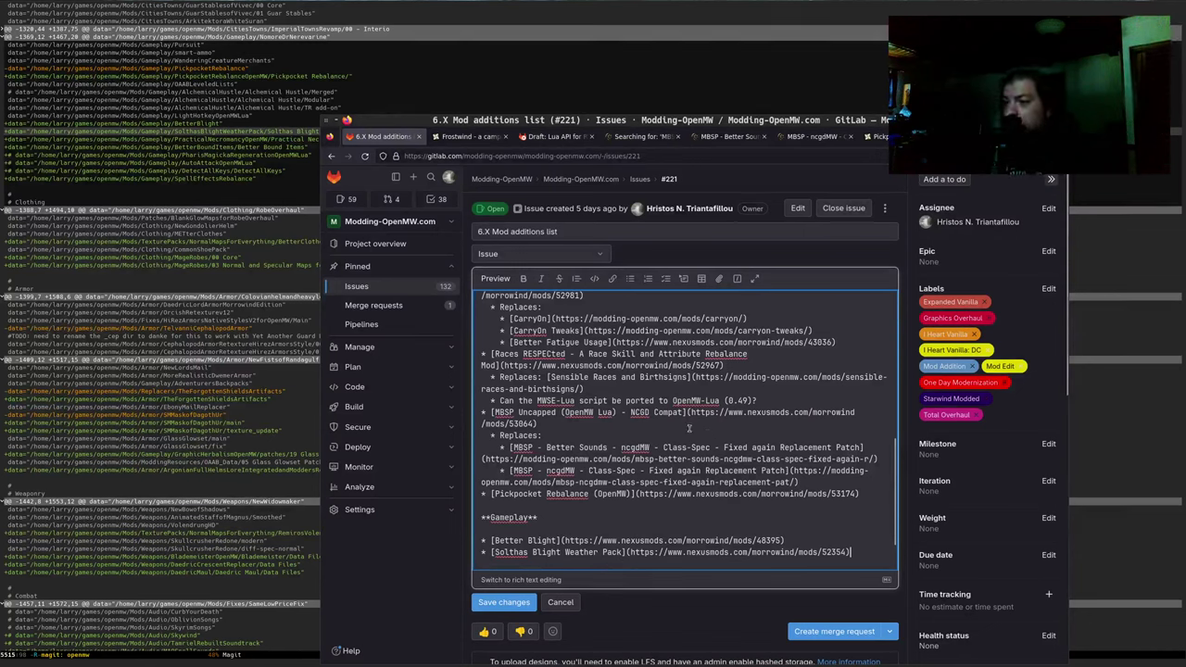
left_click(498, 605)
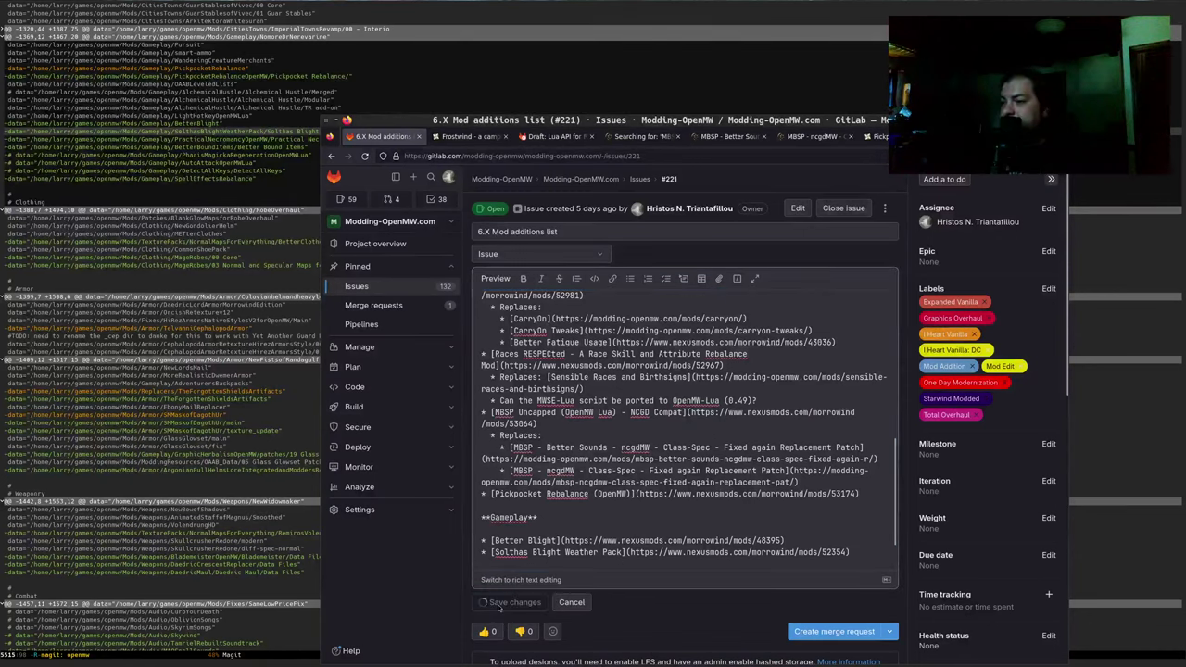
scroll(608, 456, "down", 5)
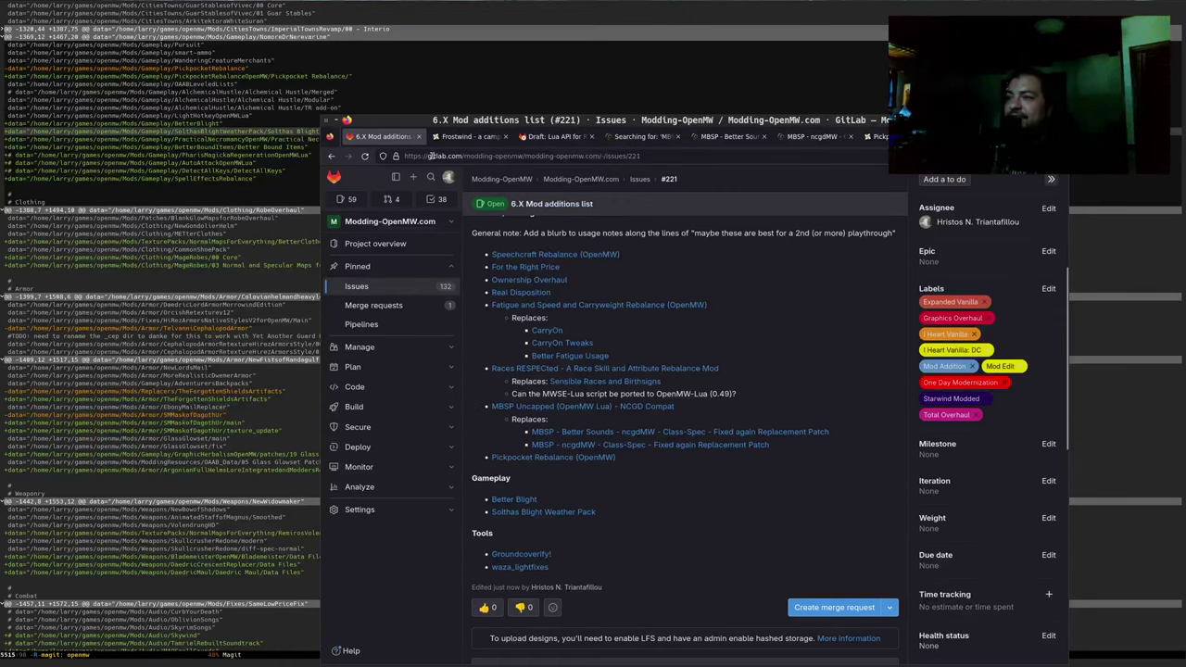
Mark 'Deploy the beta website as needed' done in the 2023.org stream notes and save
key("alt+Tab")
key("q")
key("ctrl+x")
type("b")
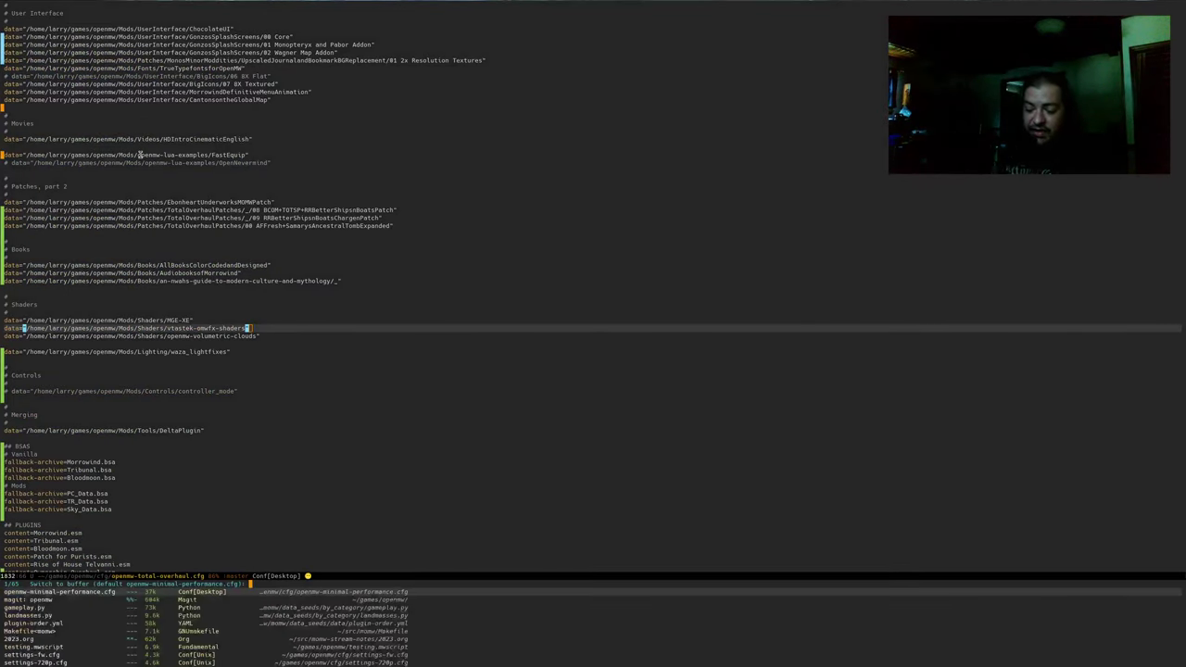
type("23")
key("Return")
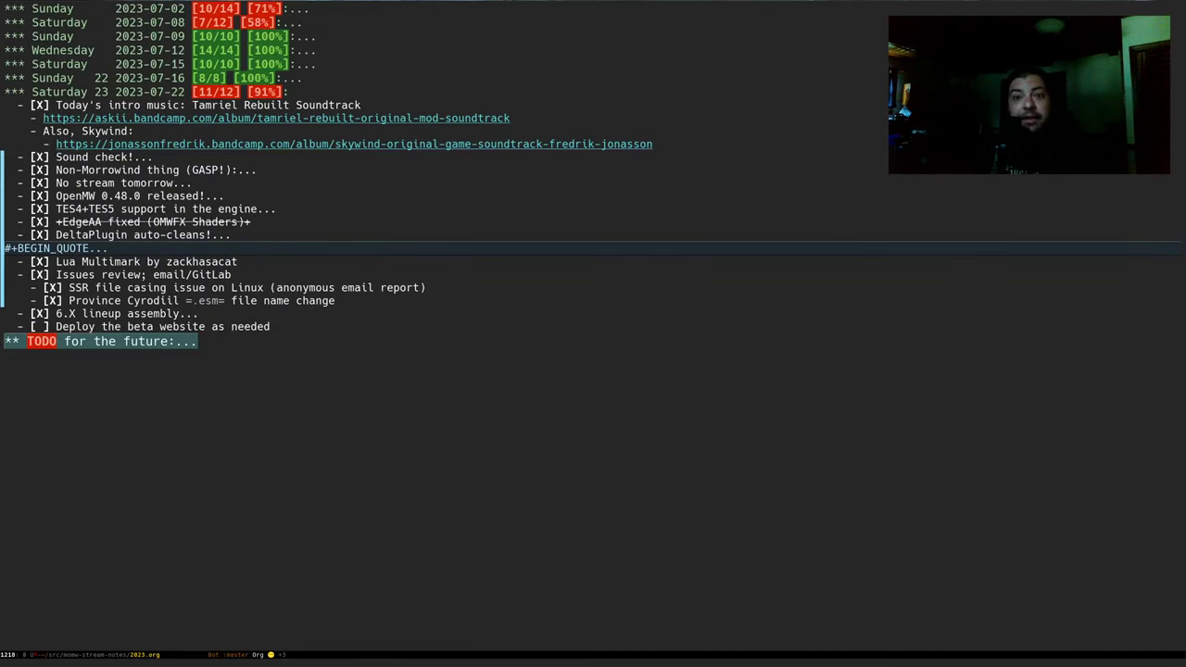
key("Up")
key("ctrl+c")
key("ctrl+c")
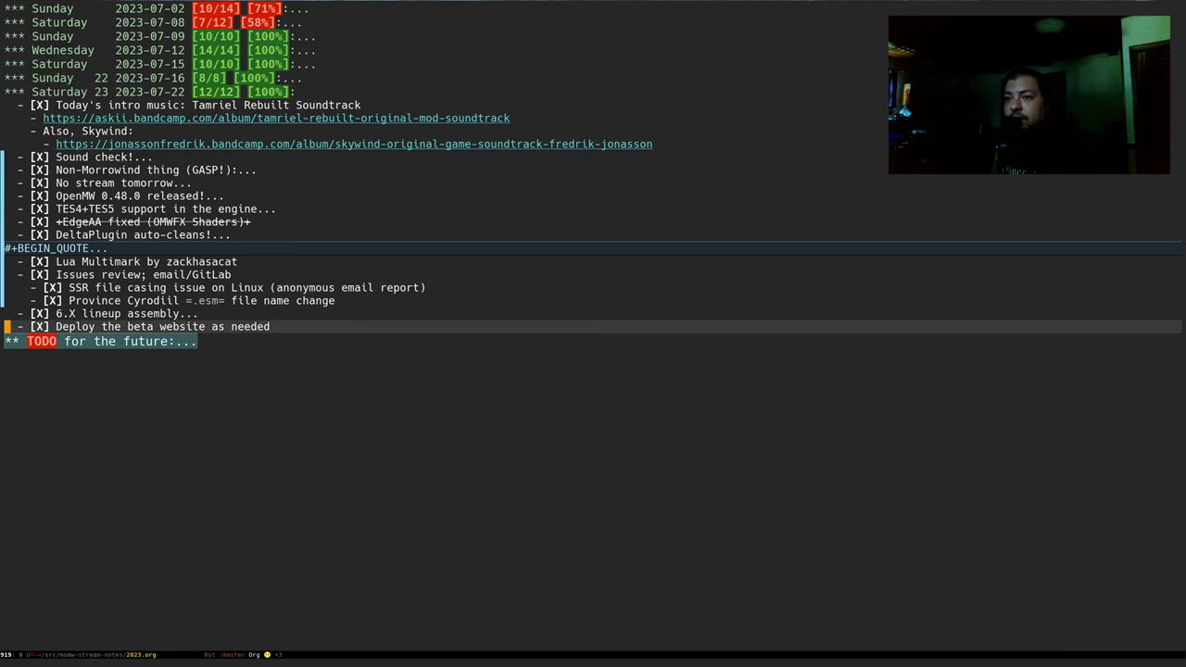
key("ctrl+x")
key("ctrl+s")
In the terminal, change into the ~/src/momw project directory
key("alt+Tab")
key("alt+Tab")
key("alt+Tab")
key("alt+Tab")
key("alt+Tab")
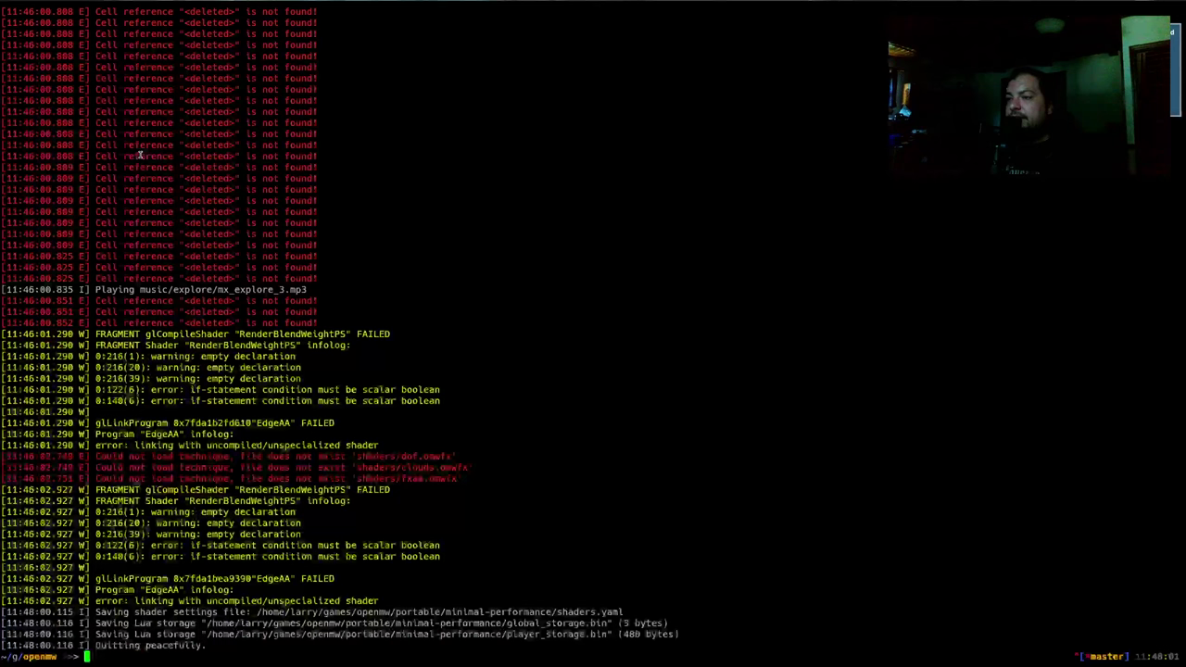
type("~/s")
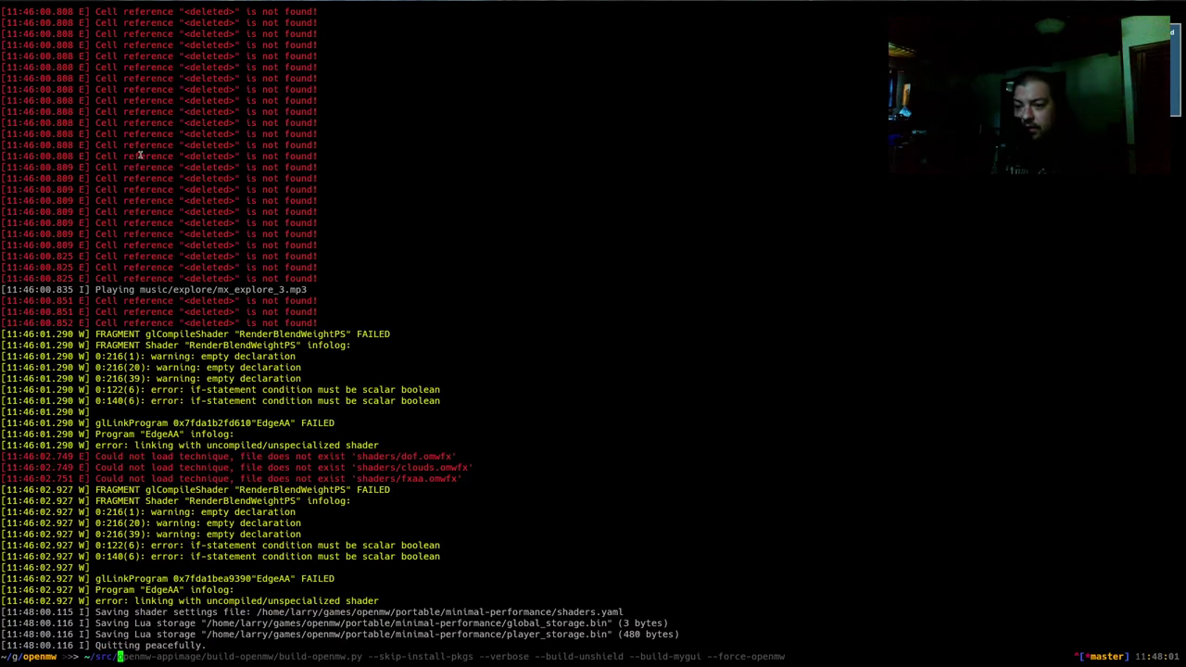
type("rc/")
key("Tab")
type("momw/")
key("Return")
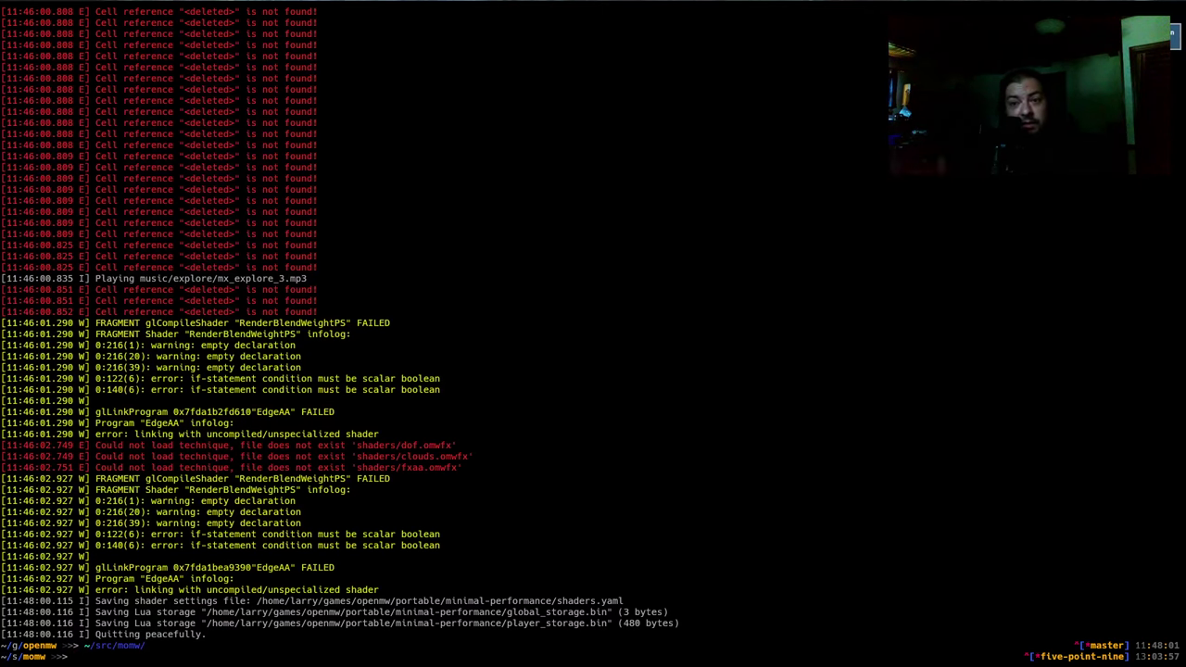
Run the make django deploy for beta and staging, entering the key passphrase twice
type("SK")
key("Right")
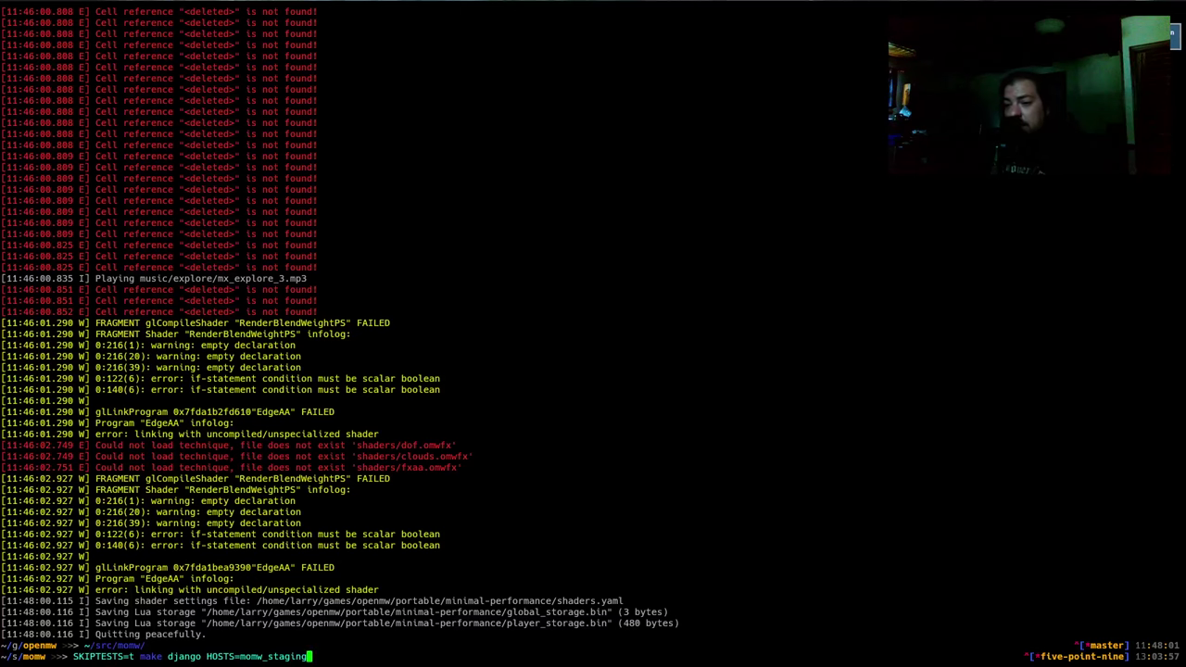
key("BackSpace")
key("BackSpace")
key("BackSpace")
key("BackSpace")
key("BackSpace")
key("BackSpace")
key("BackSpace")
type("b")
key("ctrl+Right")
key("ctrl+Right")
key("ctrl+Right")
key("ctrl+Right")
key("ctrl+Right")
key("ctrl+Right")
key("ctrl+Right")
key("ctrl+Right")
key("ctrl+Right")
key("ctrl+Right")
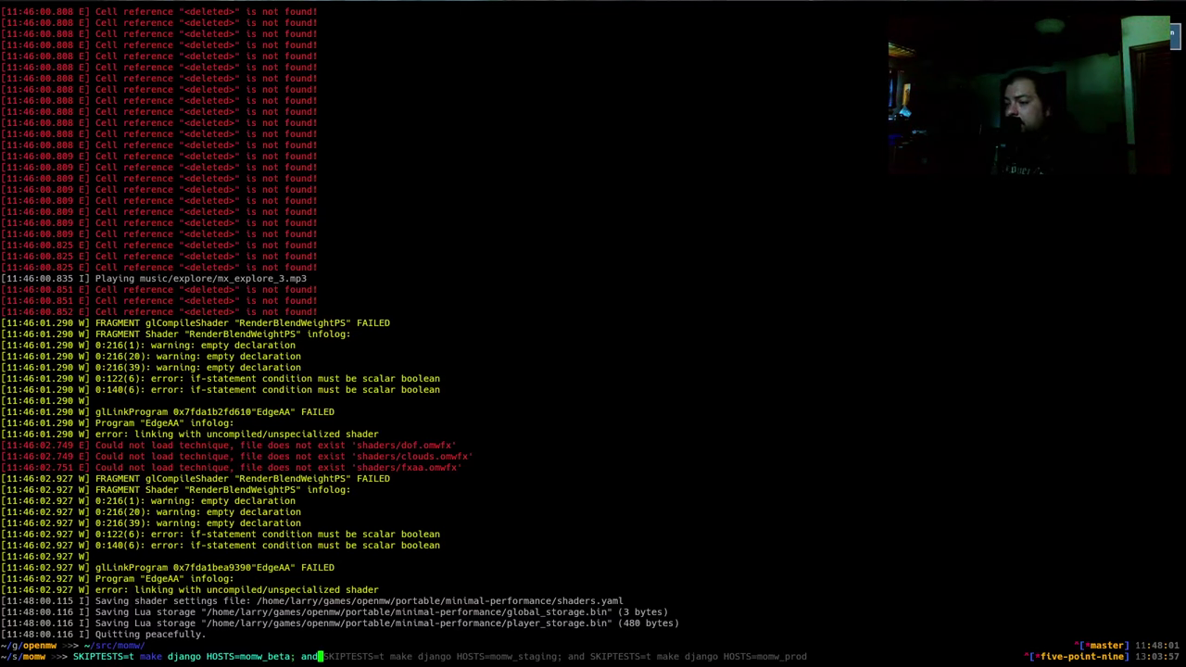
key("Return")
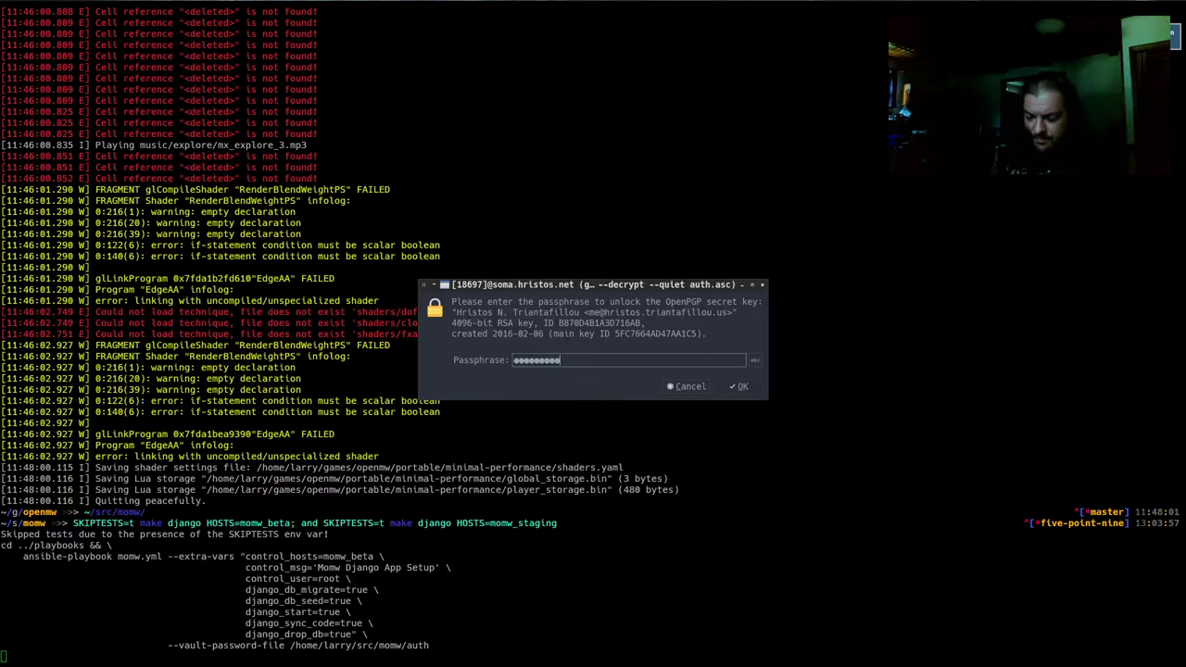
key("Return")
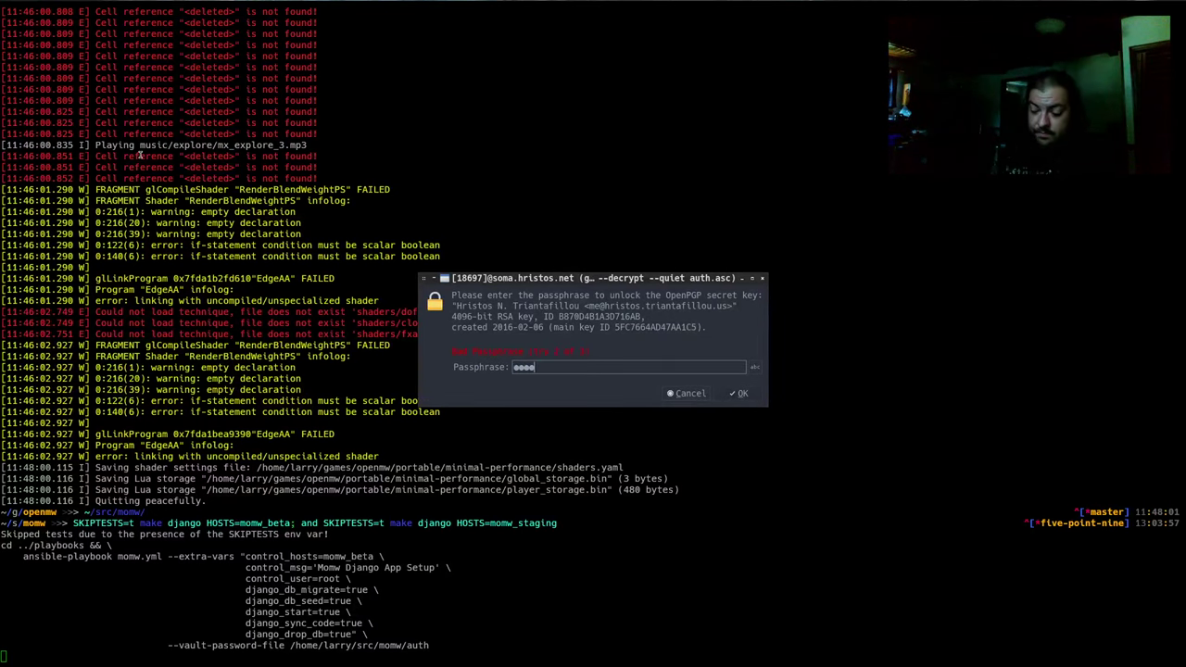
key("Return")
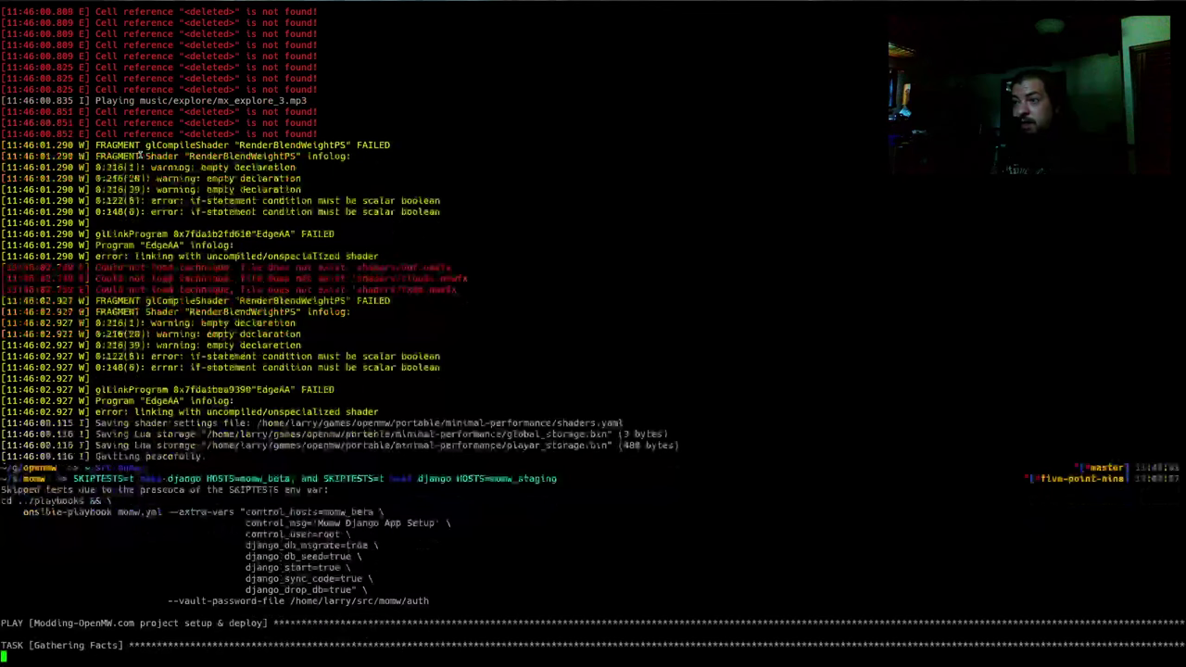
key("alt+Tab")
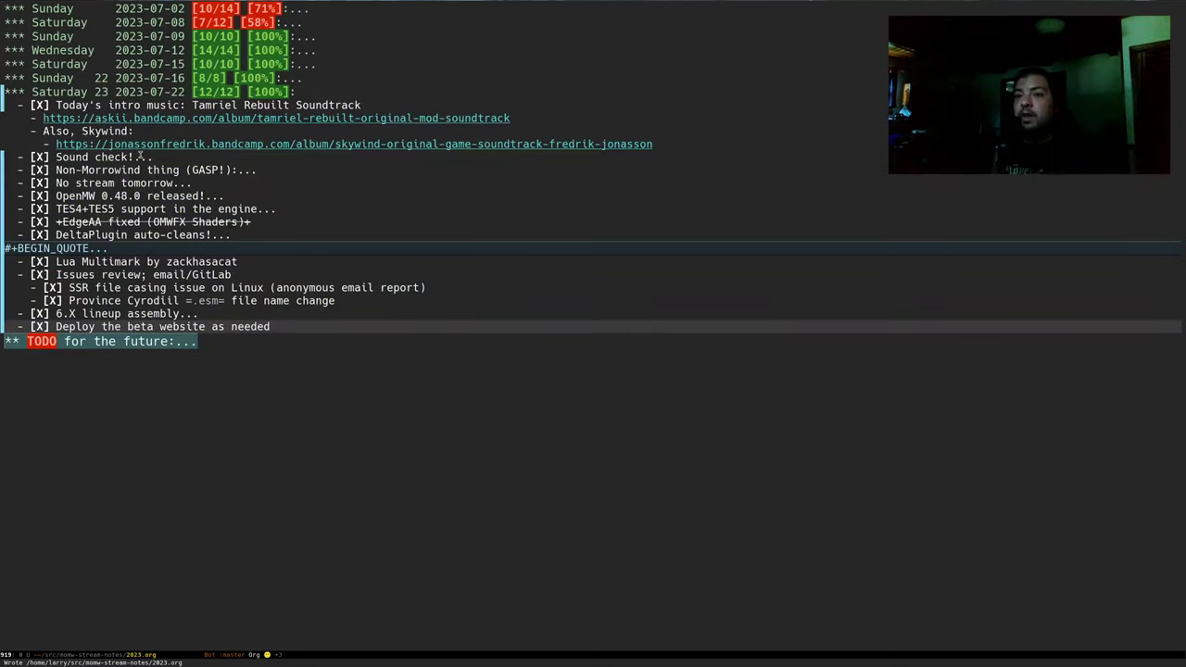
Step down through the 2023-07-22 checklist items and fold 'Issues review; email/GitLab' sub-items
key("Up")
key("Up")
key("Up")
key("Up")
key("Up")
key("Up")
key("Up")
key("Up")
key("Up")
key("Up")
key("Up")
key("Up")
key("Up")
key("Up")
key("Up")
key("Up")
key("Up")
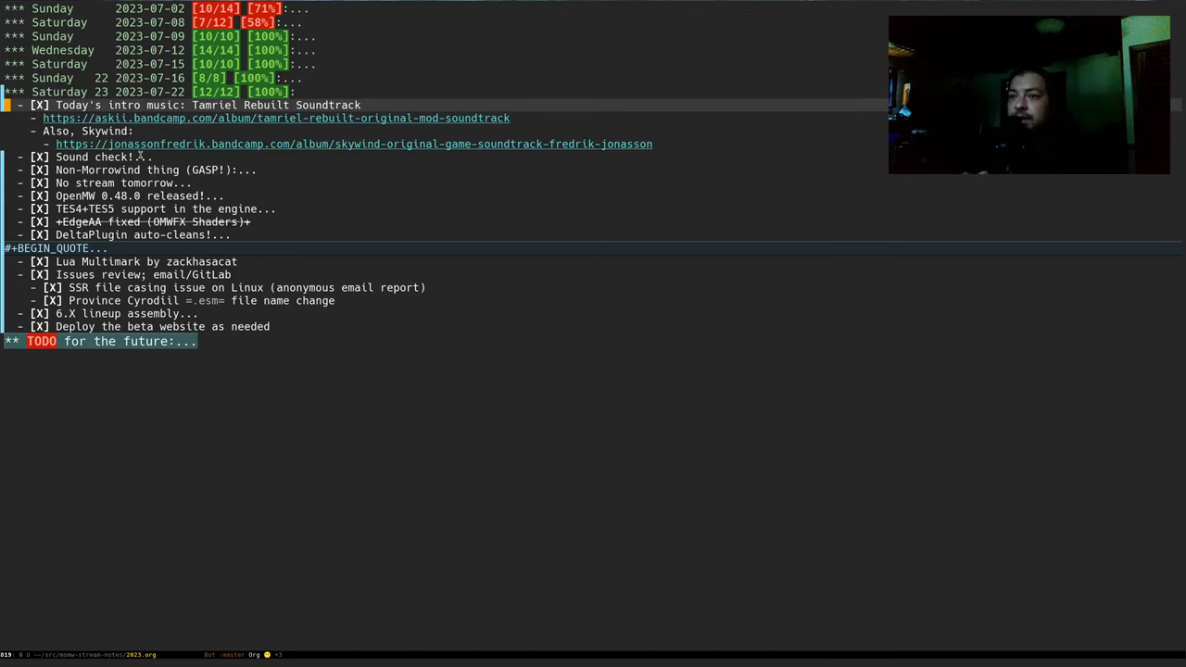
key("Down")
key("Down")
key("Down")
key("Down")
key("Down")
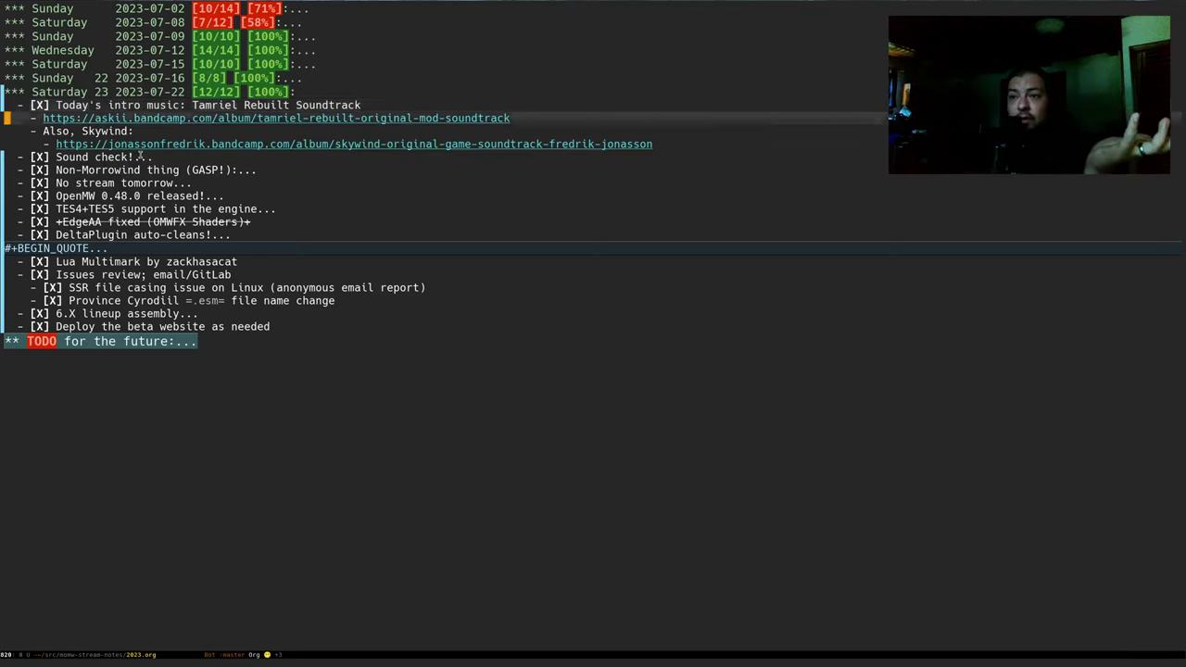
key("Down")
key("Down")
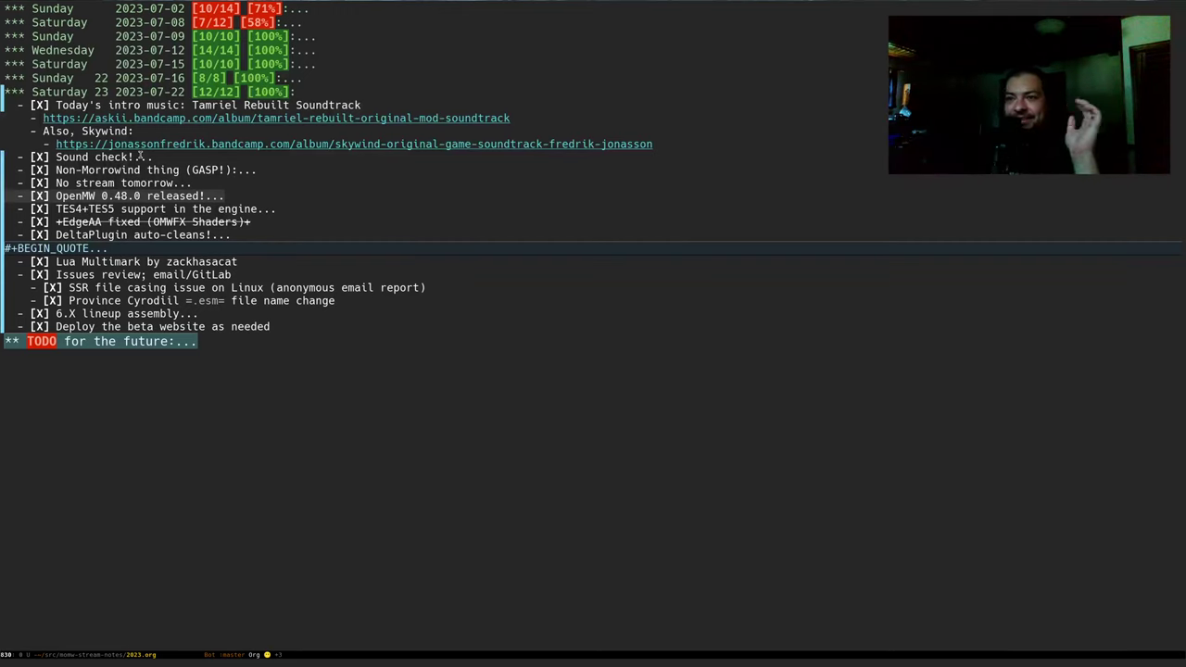
key("j")
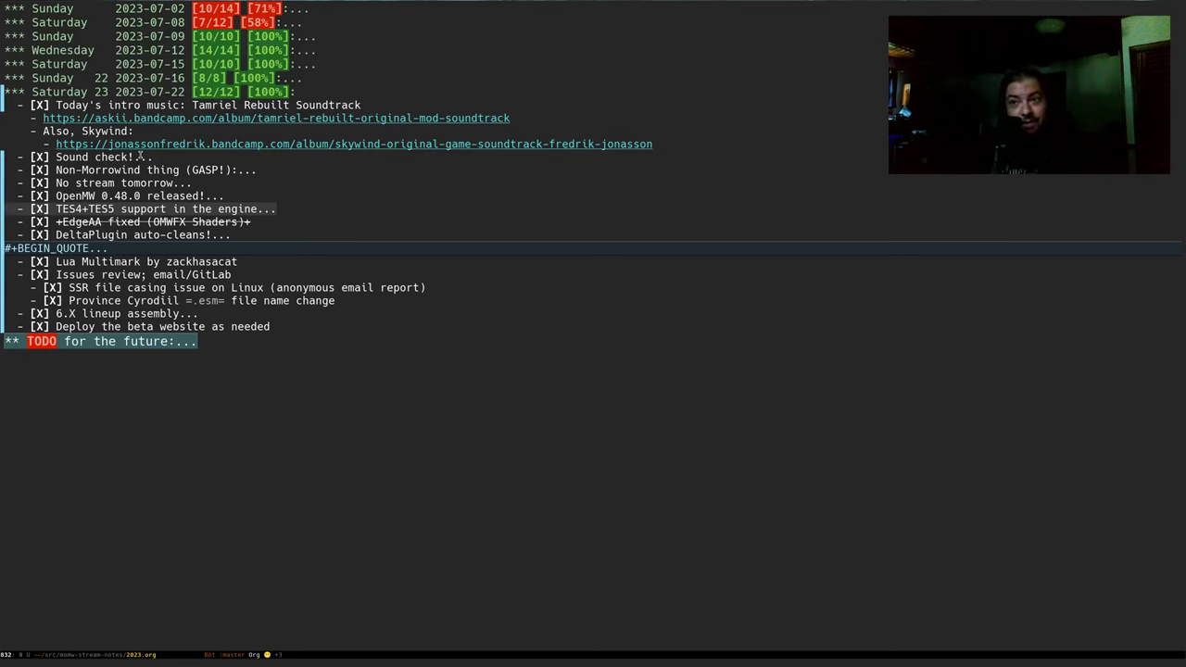
key("j")
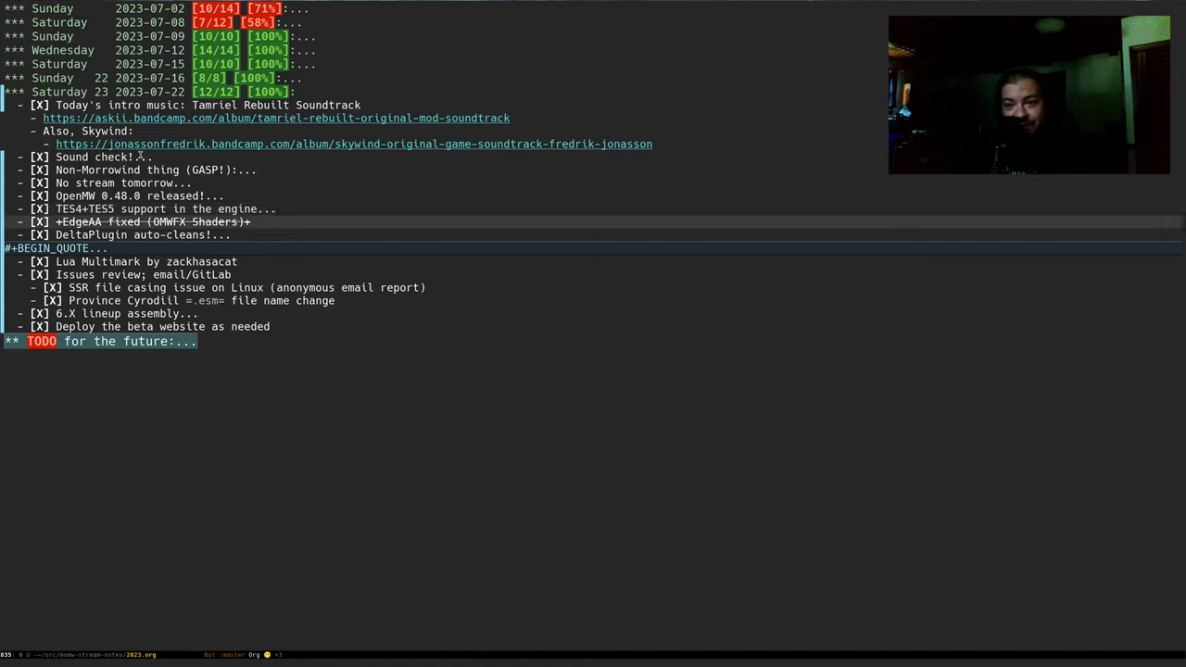
key("j")
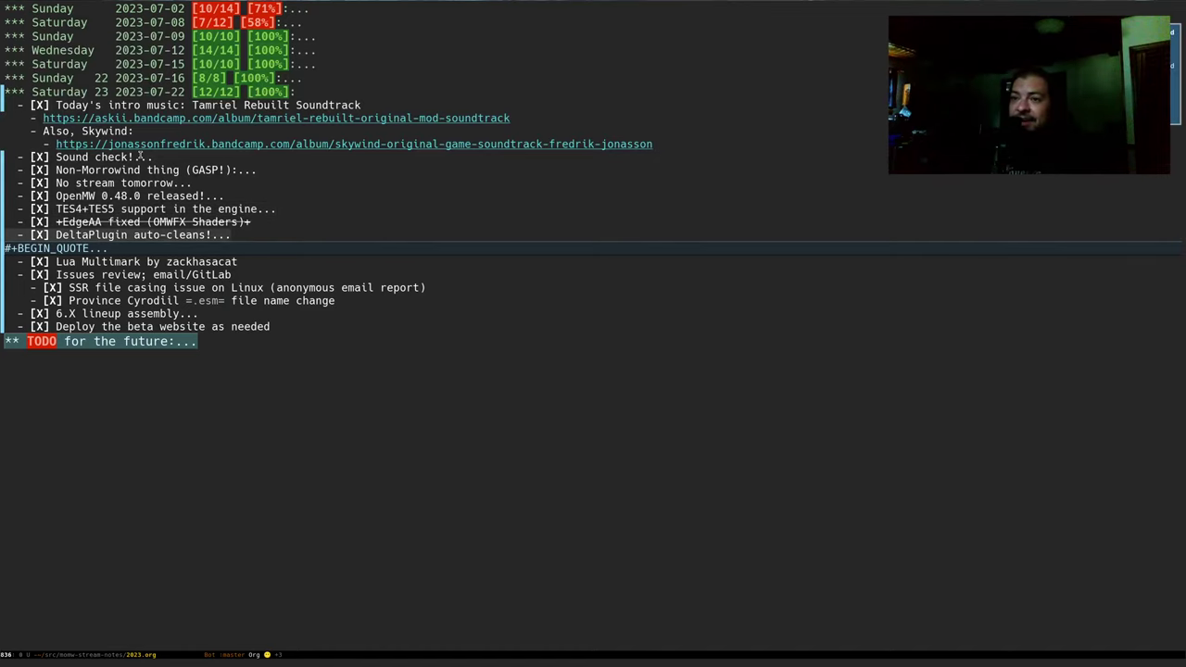
key("j")
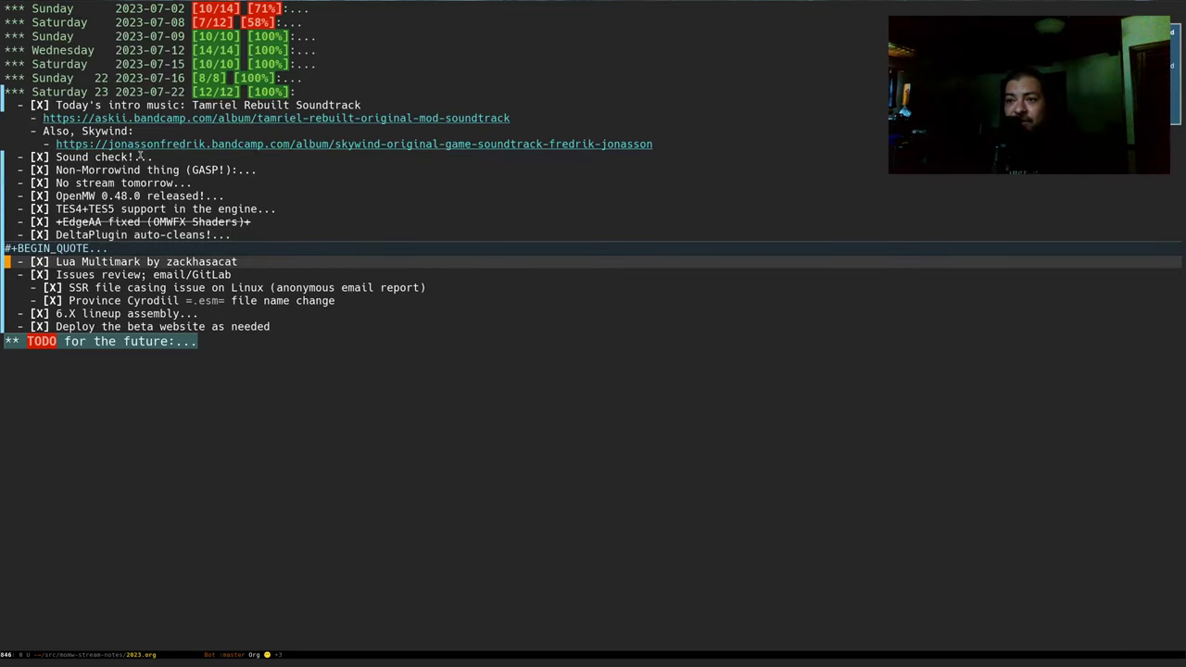
key("j")
key("Tab")
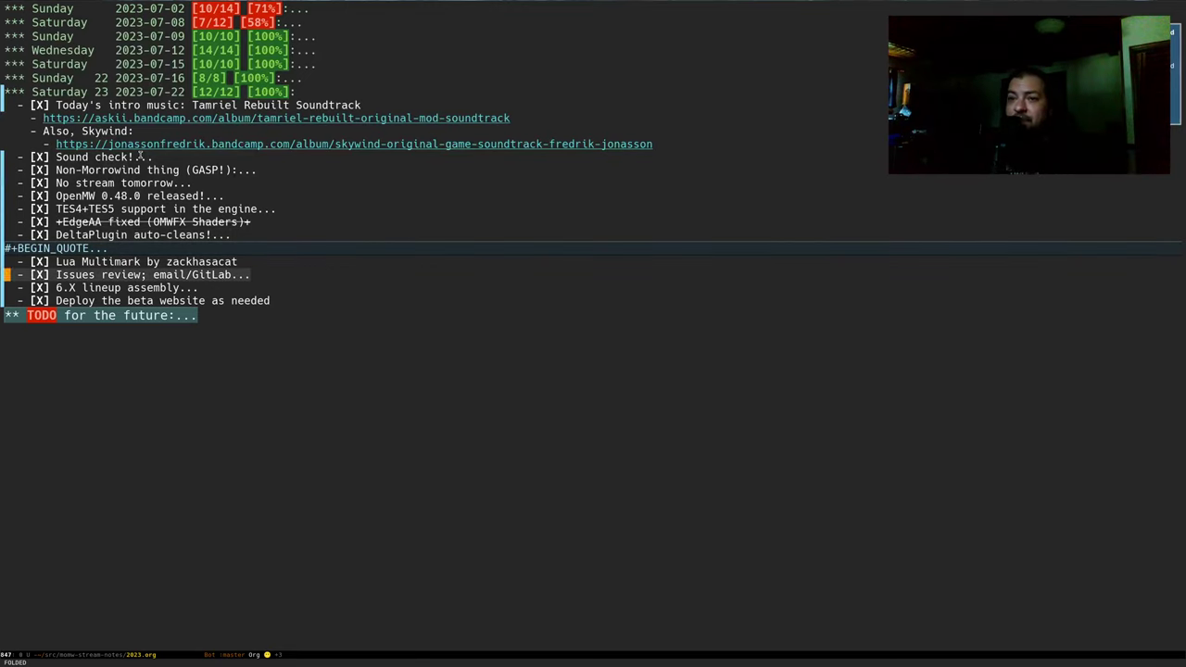